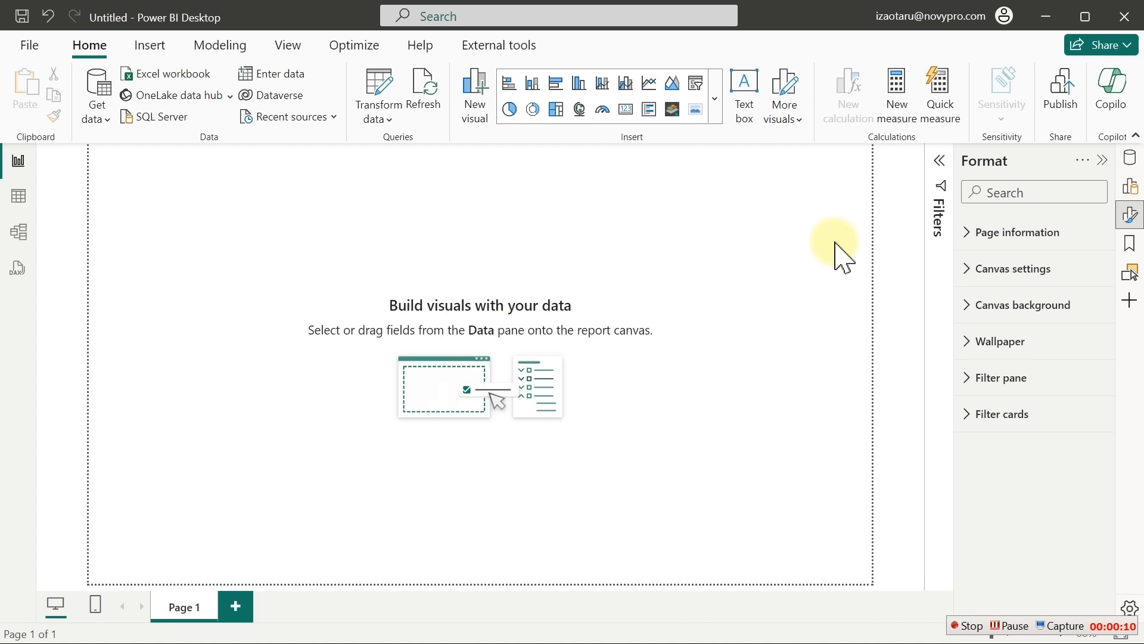
Insert an empty table visual, move it further into the page and enlarge it
left_click(715, 100)
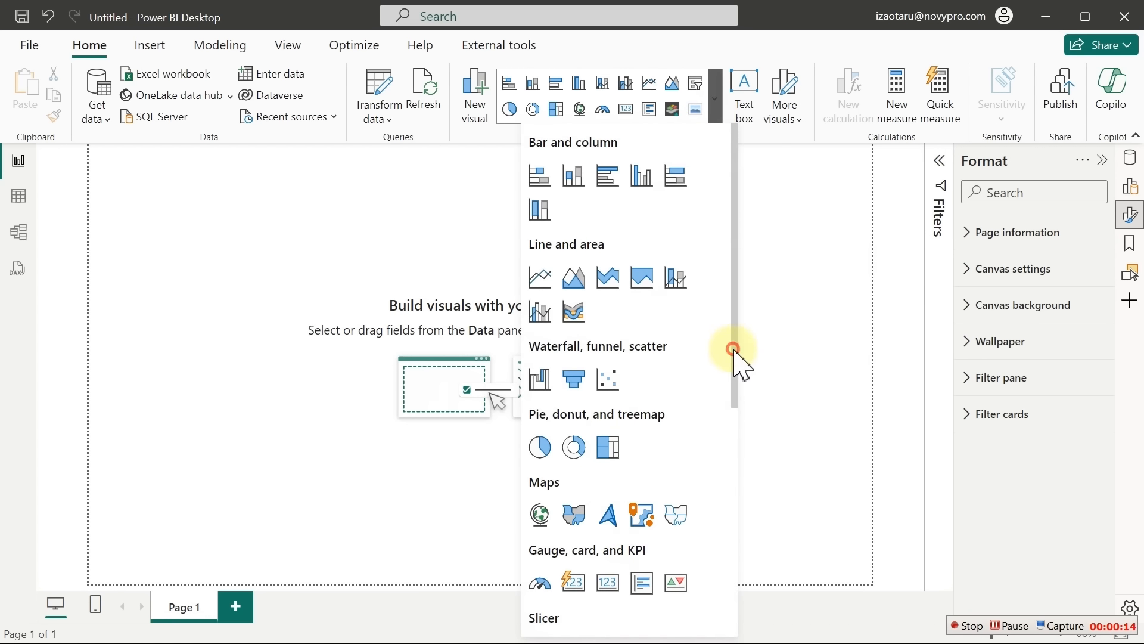
left_click_drag(736, 350, 719, 492)
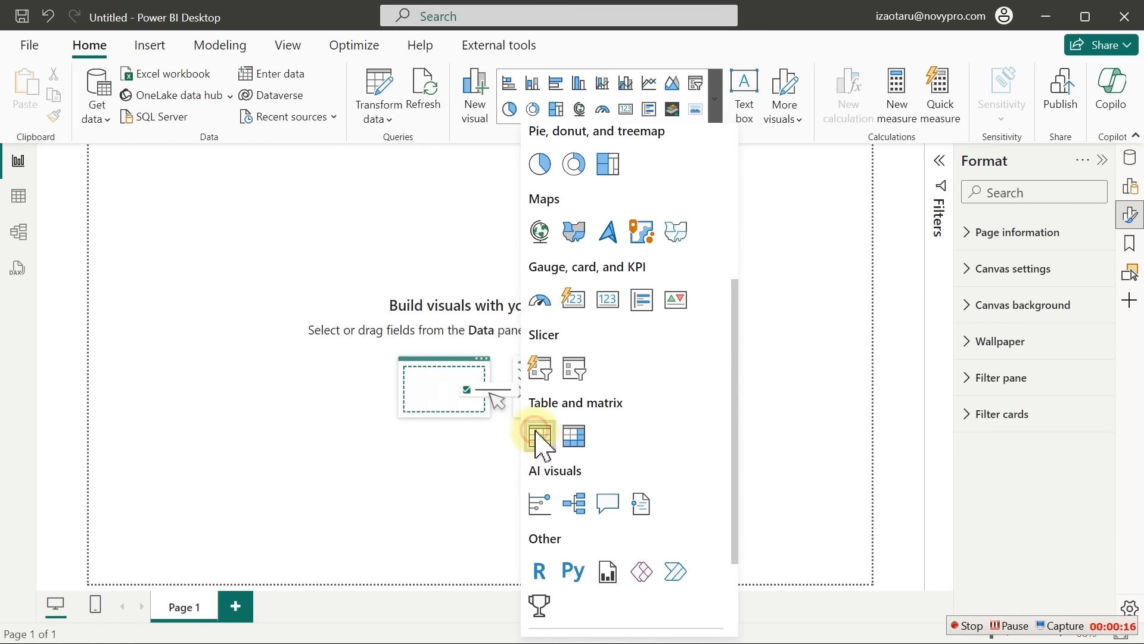
left_click(539, 433)
left_click_drag(205, 275, 317, 324)
left_click_drag(377, 362, 576, 421)
Add visits > Date of Visit to the table visual
left_click(1130, 214)
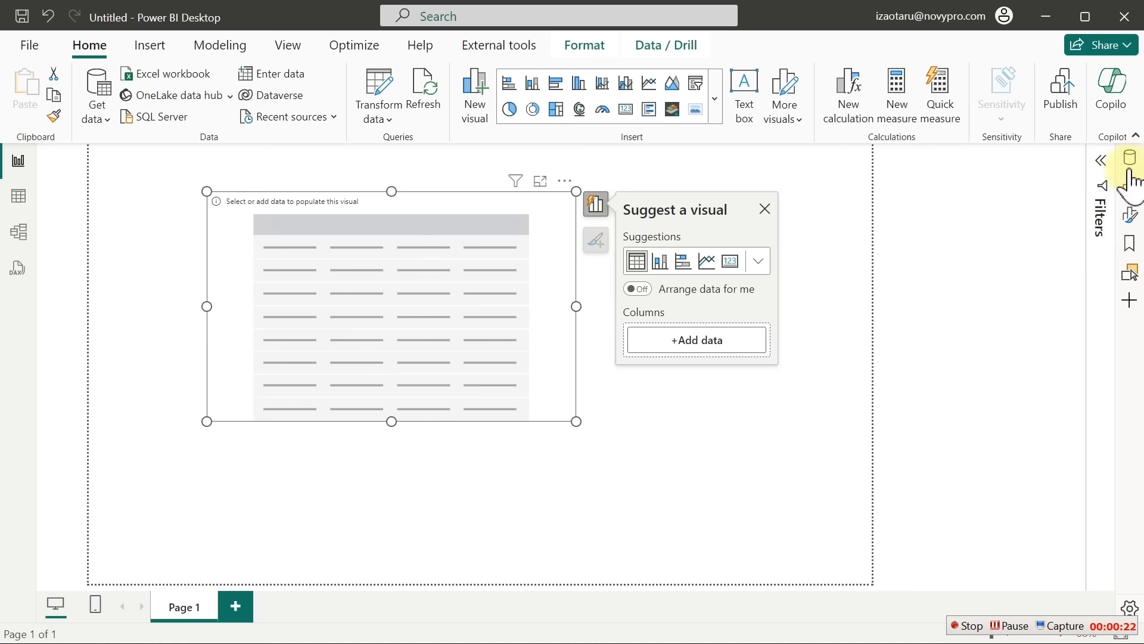
left_click(1130, 157)
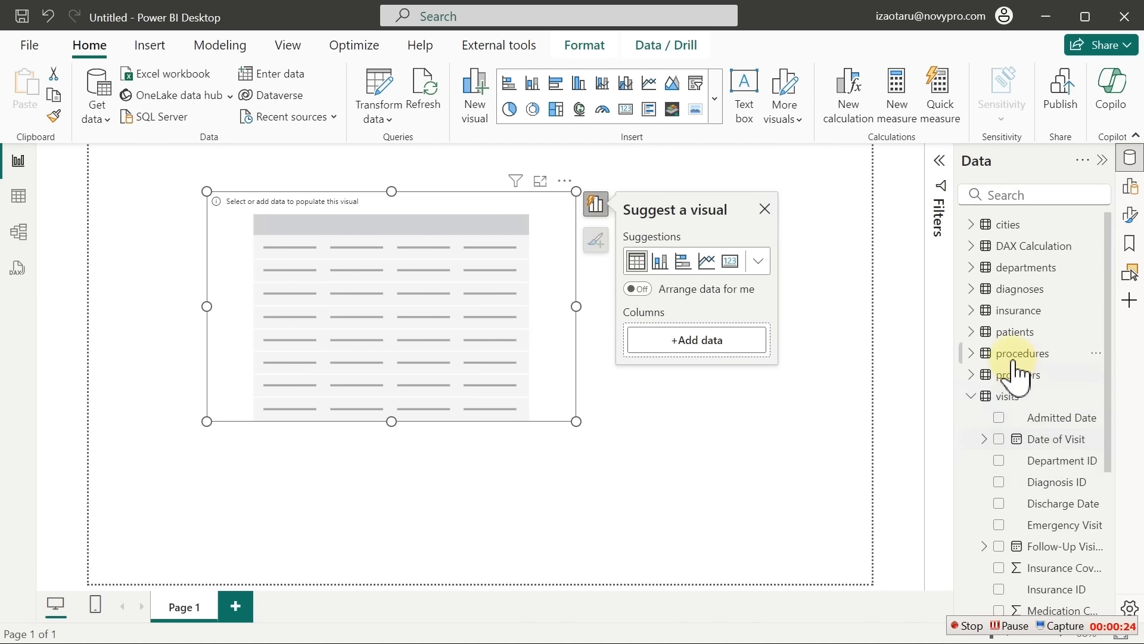
left_click(1000, 439)
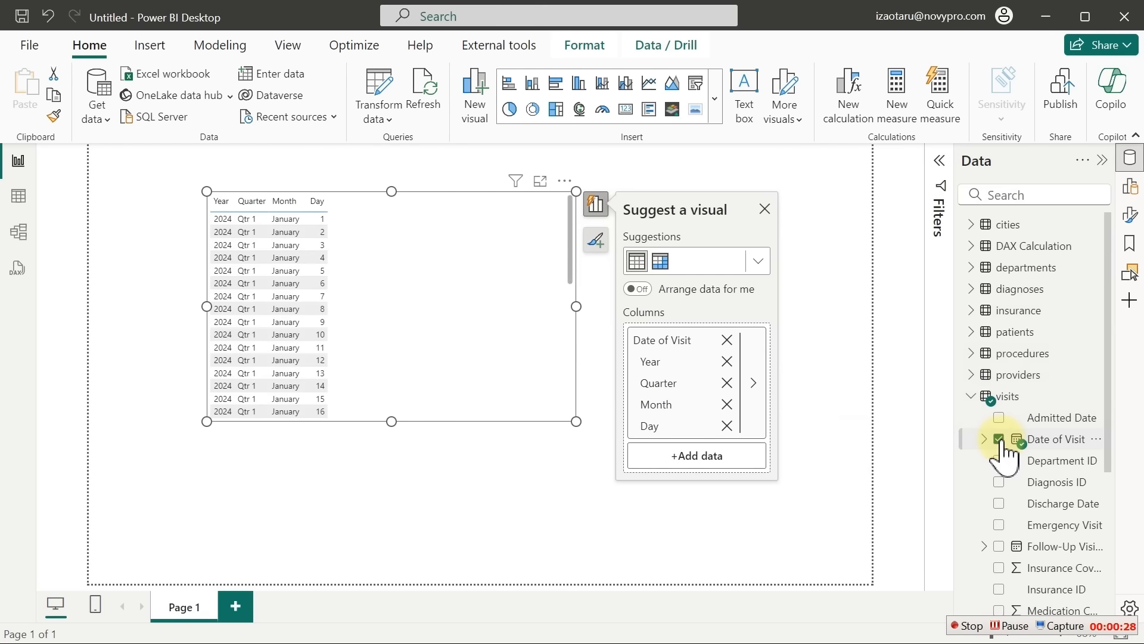
left_click(1130, 160)
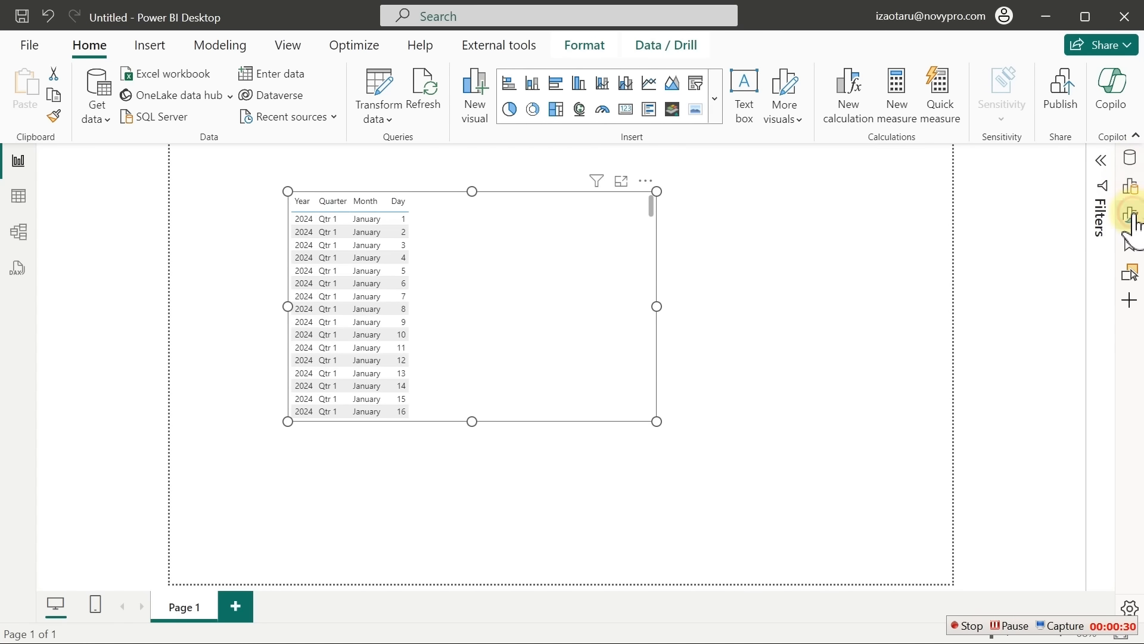
Set the table's Values font size to 20
left_click(1129, 214)
left_click(996, 418)
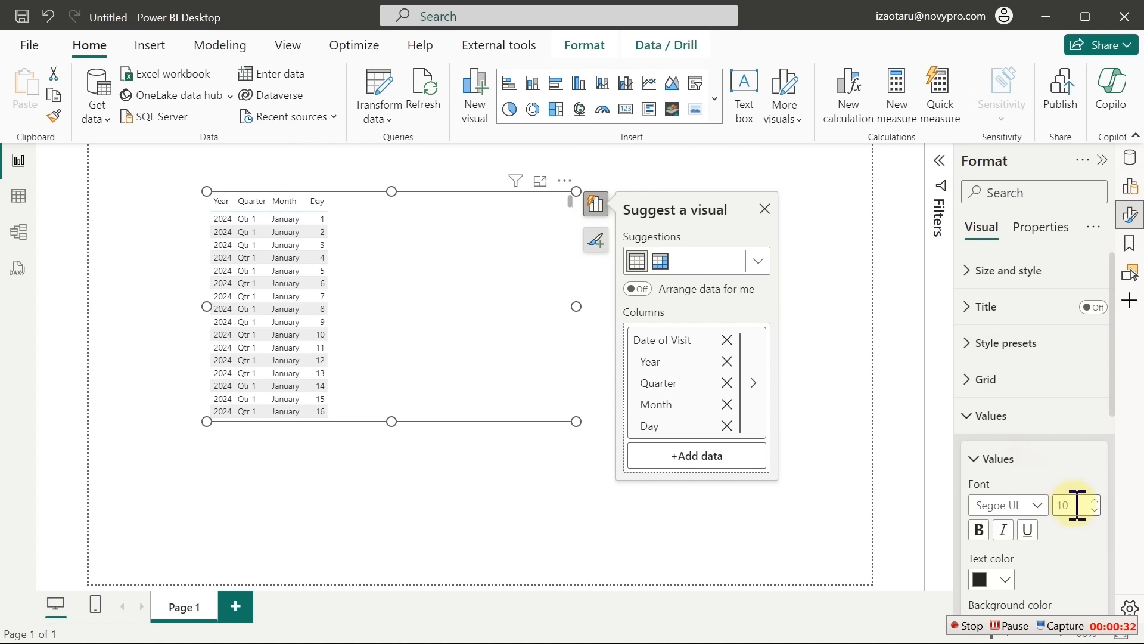
left_click(1083, 508)
type("20")
left_click(536, 452)
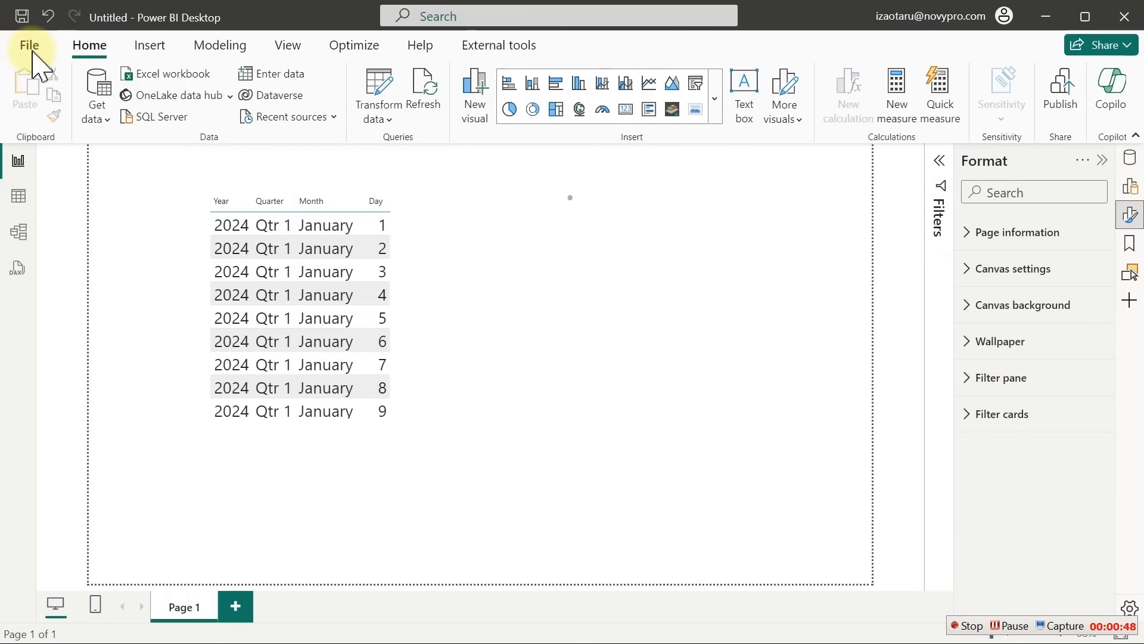
In Options, uncheck Auto date/time under Current File and Global Data Load, then confirm
left_click(30, 45)
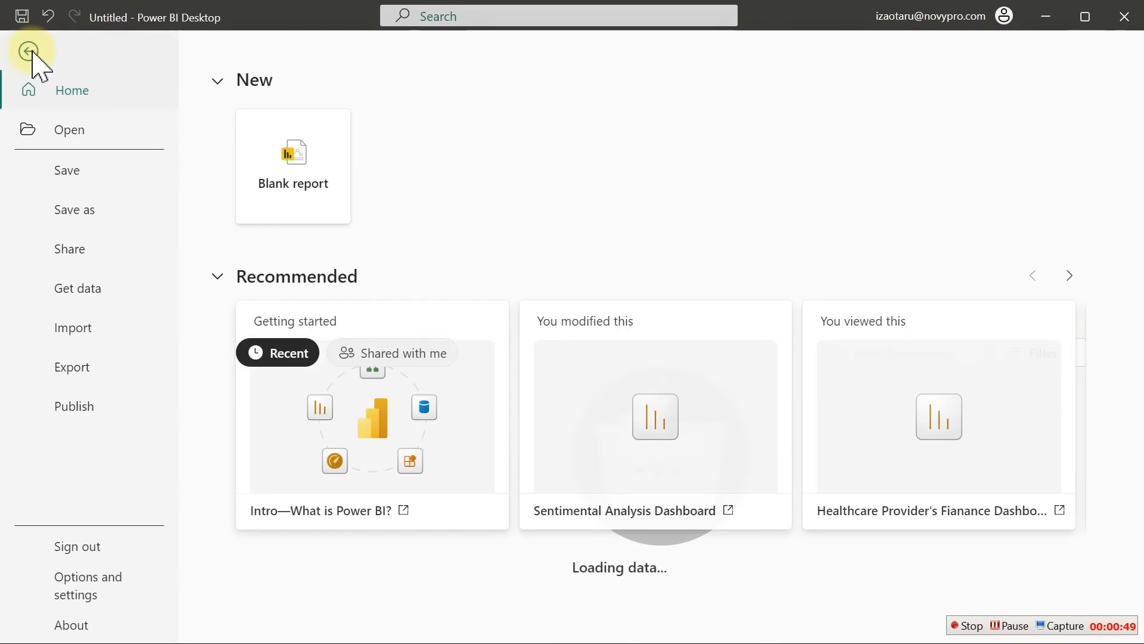
left_click(96, 583)
left_click(348, 156)
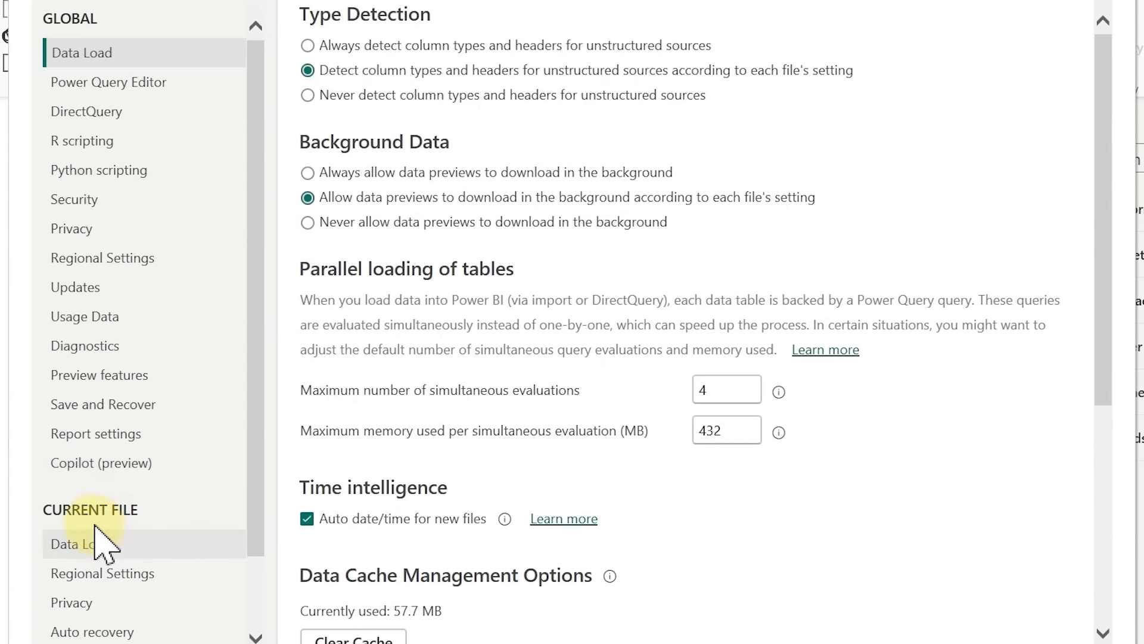
left_click(90, 544)
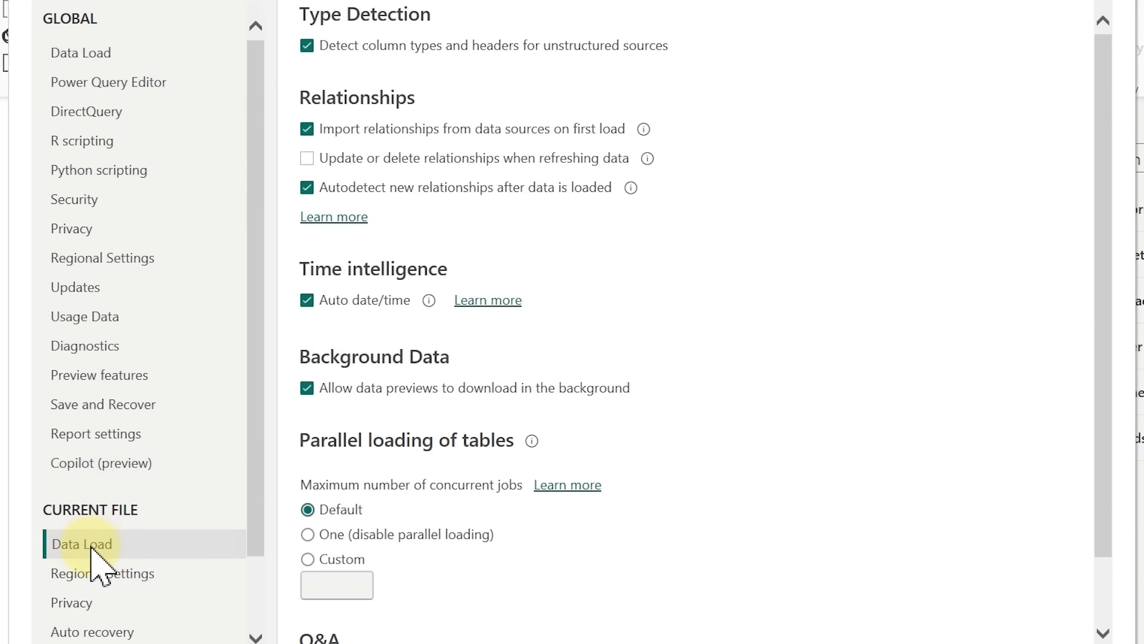
left_click(307, 301)
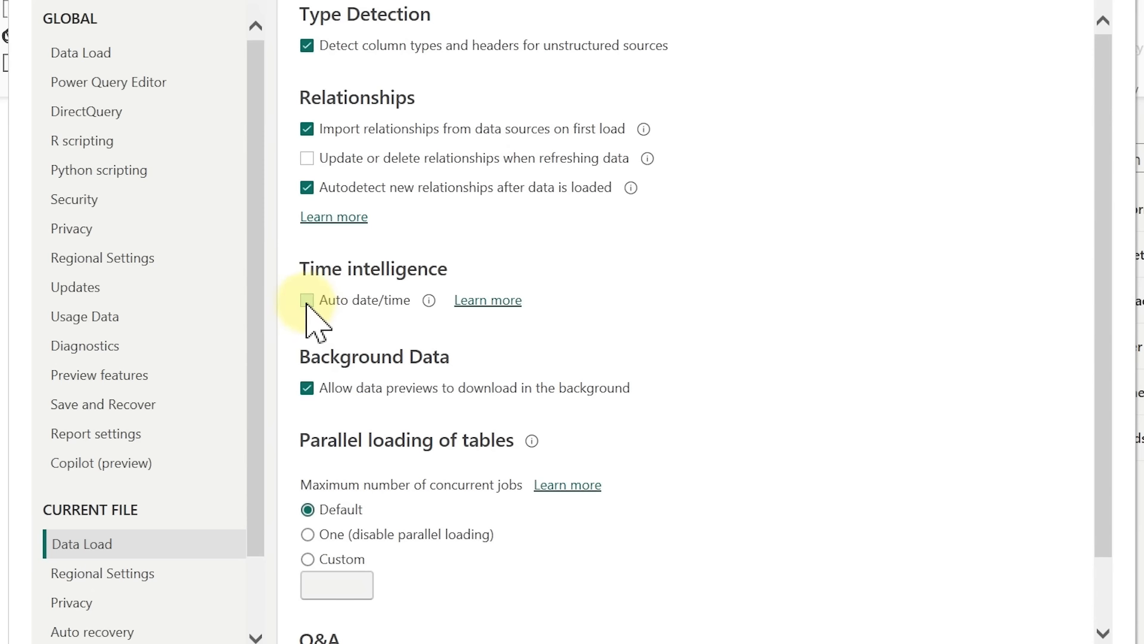
left_click(93, 54)
left_click(93, 51)
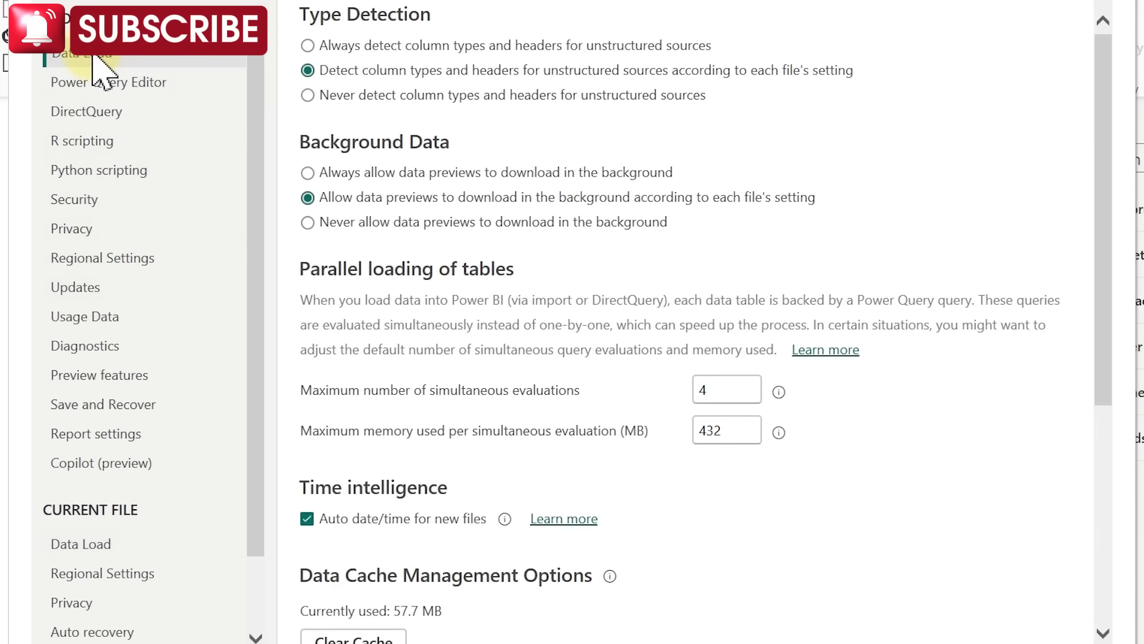
left_click(307, 520)
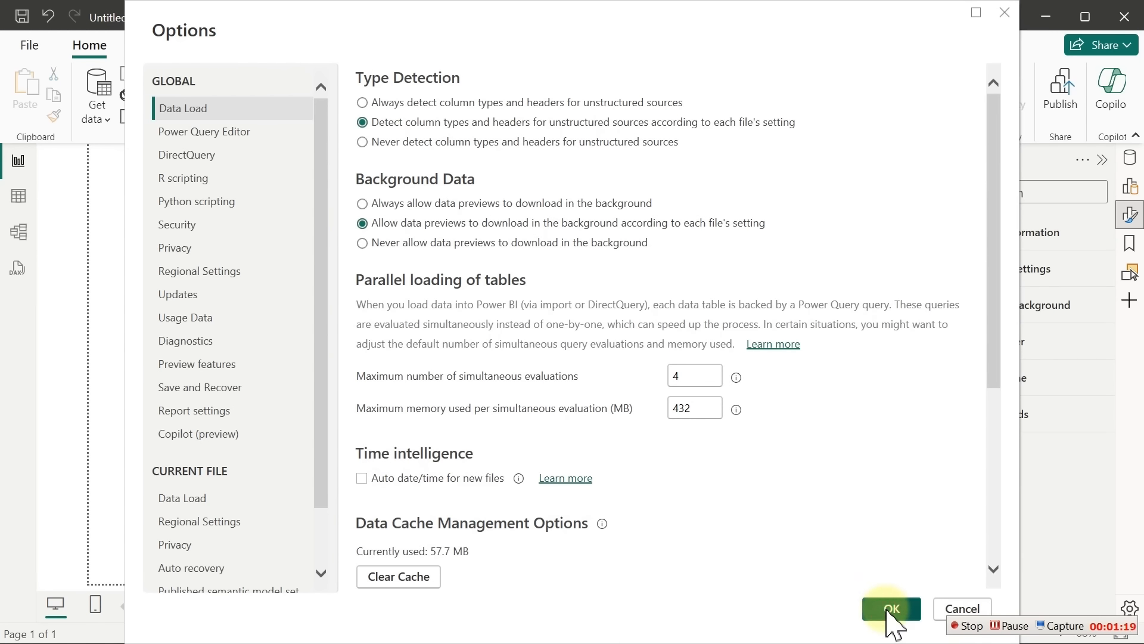
left_click(888, 609)
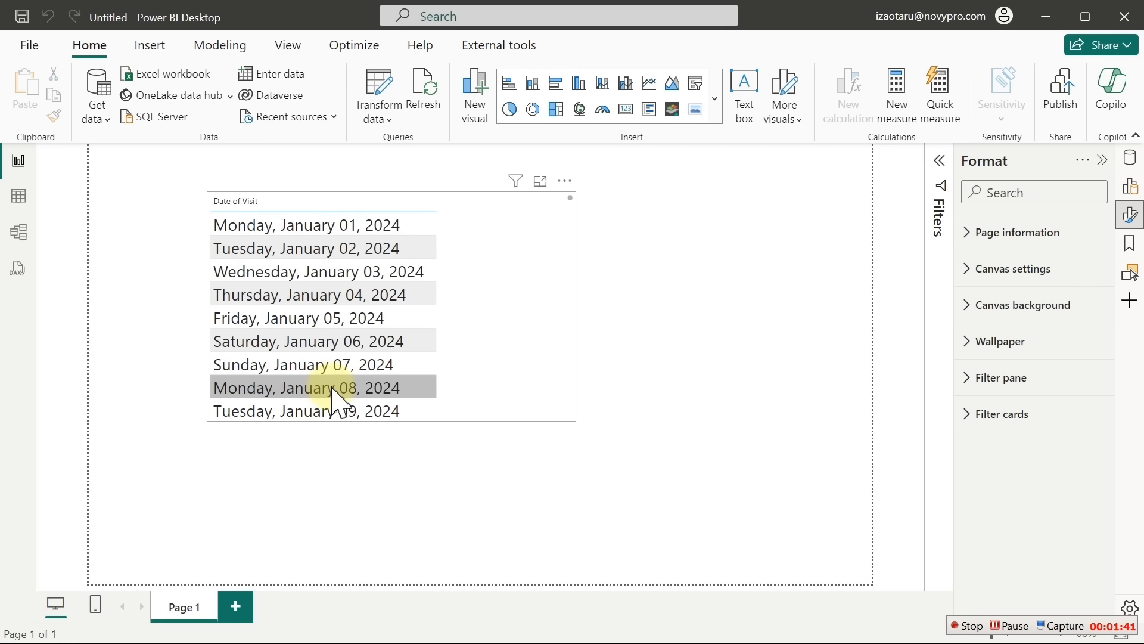
In Table view, create the calculated table DateTable = CALENDARAUTO()
left_click(24, 208)
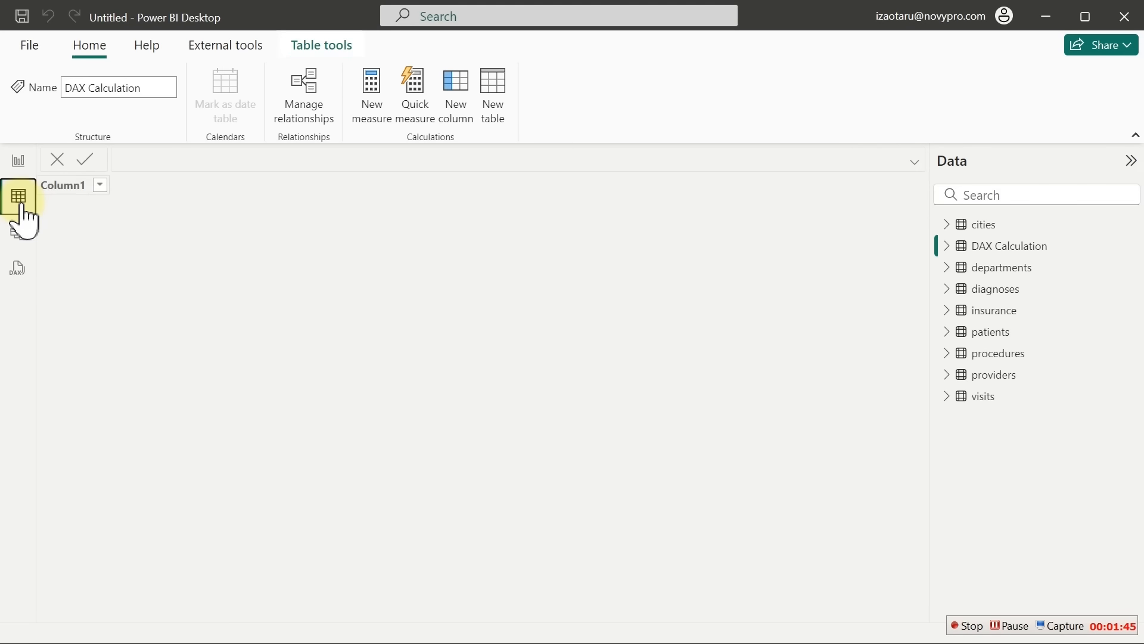
left_click(499, 98)
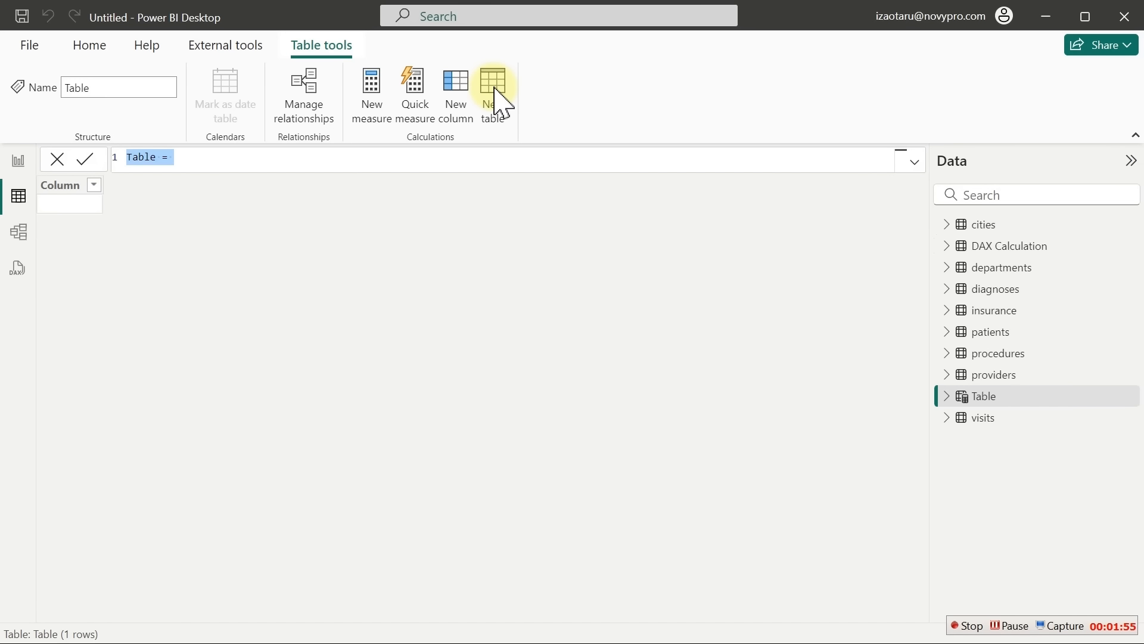
key("ctrl+plus")
key("ctrl+plus")
key("ctrl+plus")
key("ctrl+plus")
key("ctrl+plus")
key("ctrl+plus")
key("ctrl+plus")
key("ctrl+plus")
key("ctrl+plus")
key("ctrl+plus")
key("ctrl+plus")
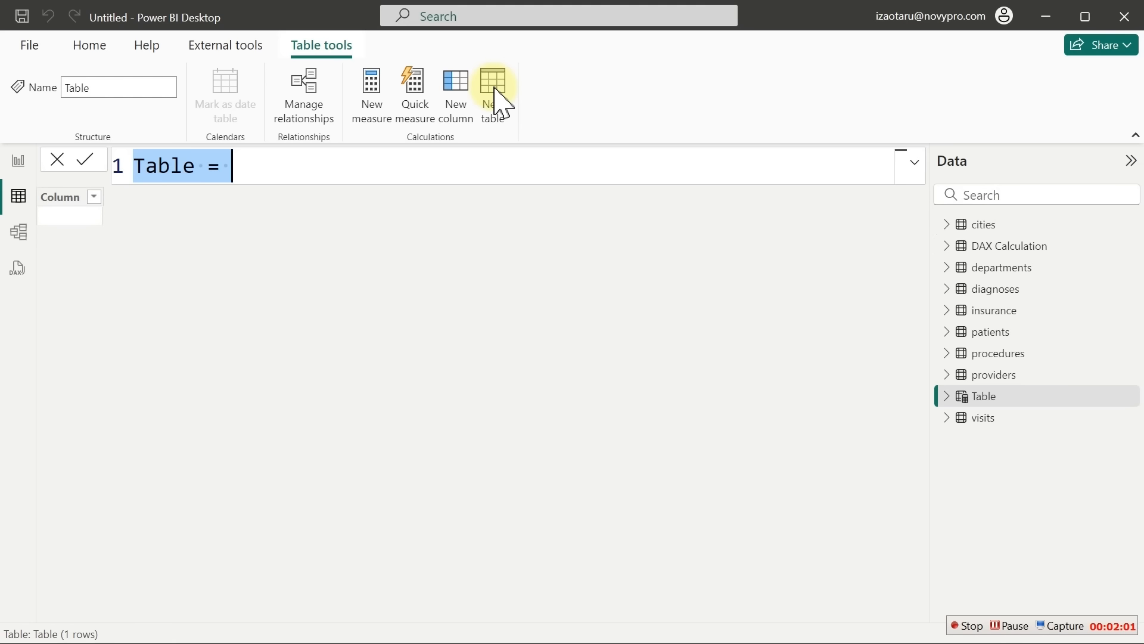
type("DateTable =")
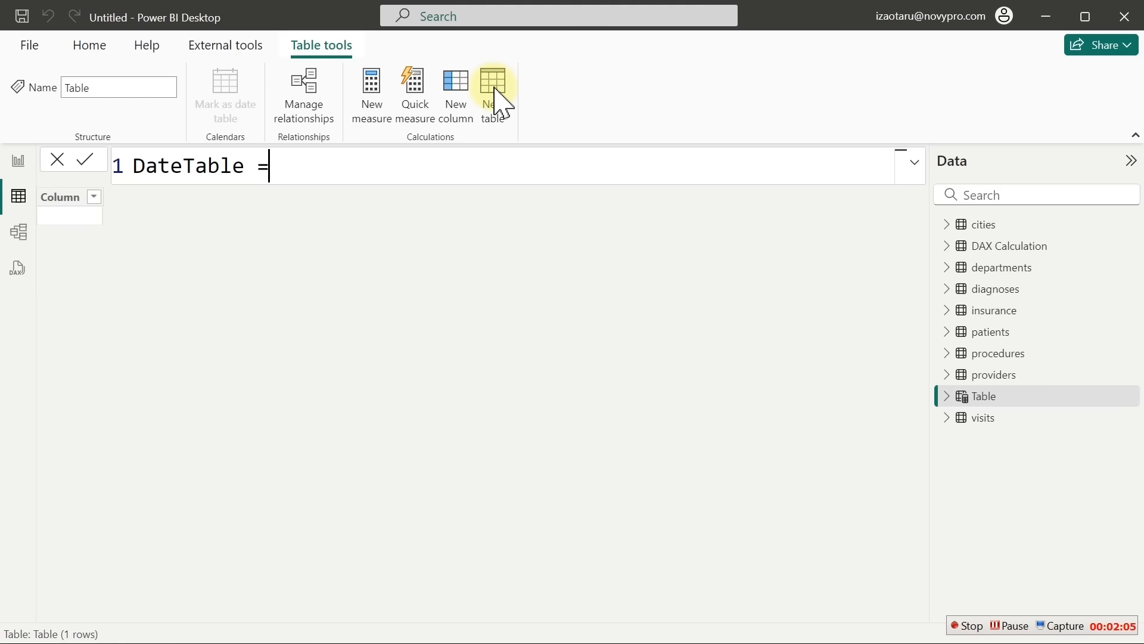
key("shift+Return")
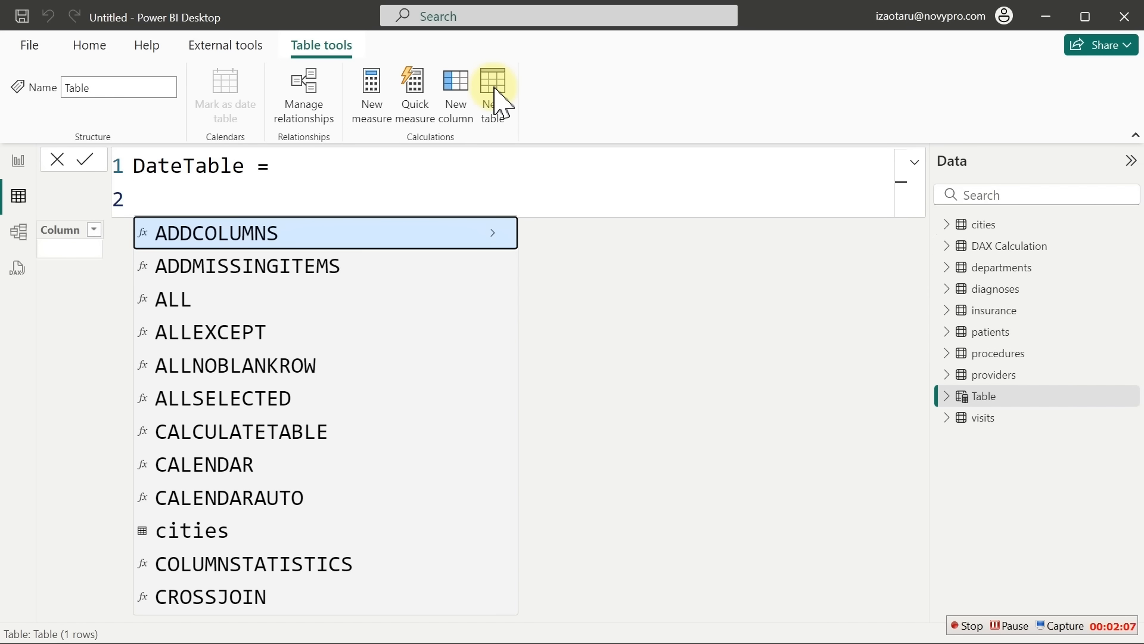
key("BackSpace")
key("BackSpace")
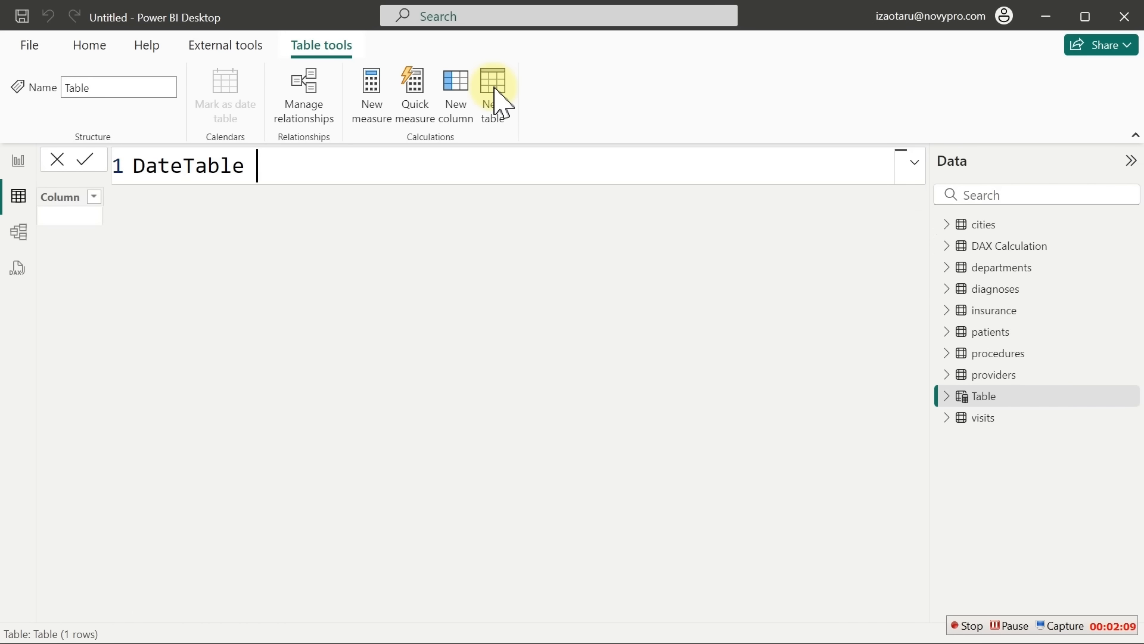
type("= cal")
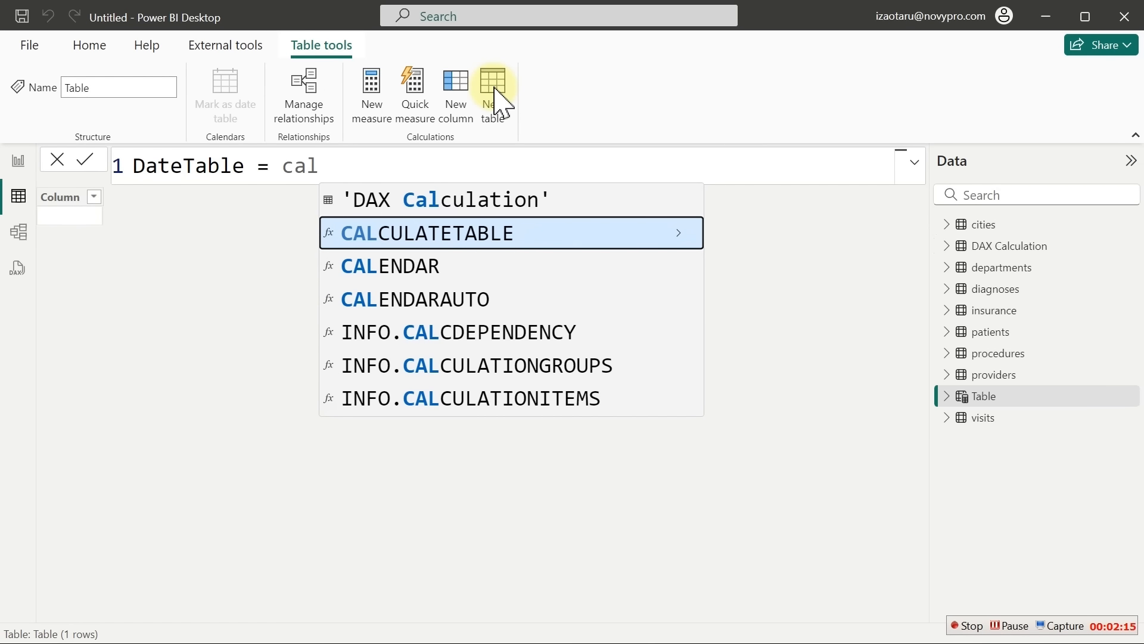
key("Down")
key("Down")
key("Tab")
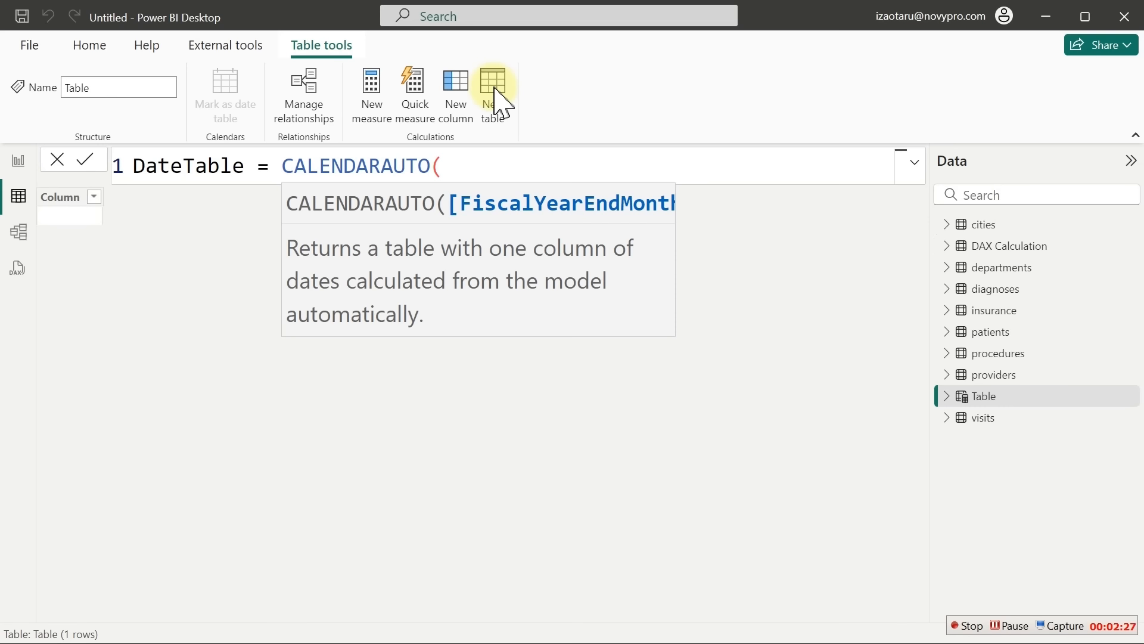
type(")")
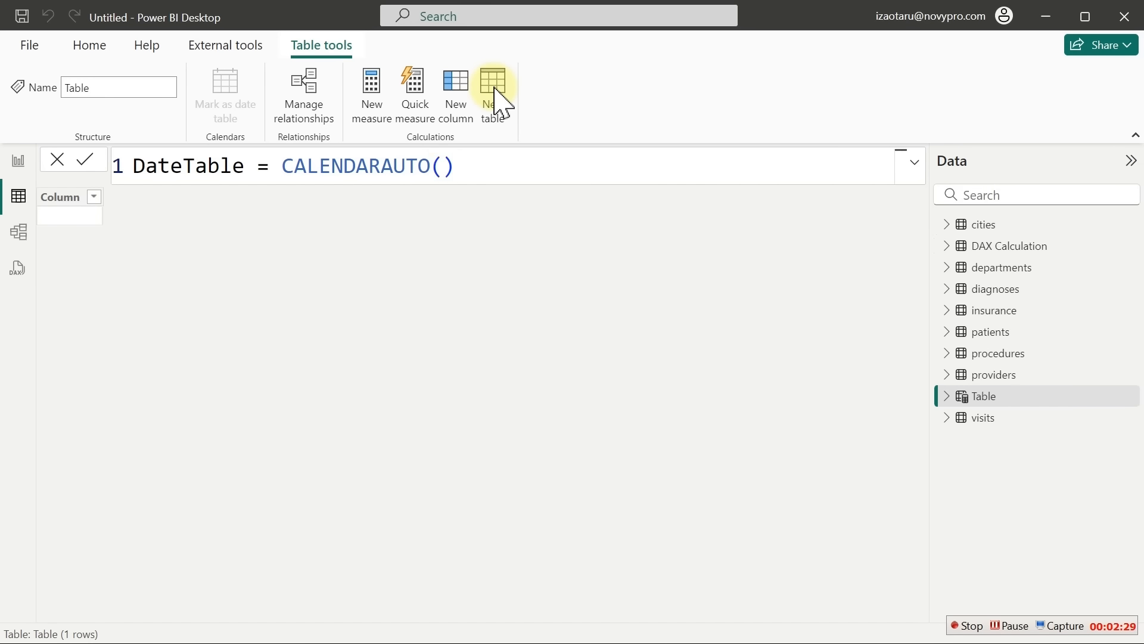
key("Return")
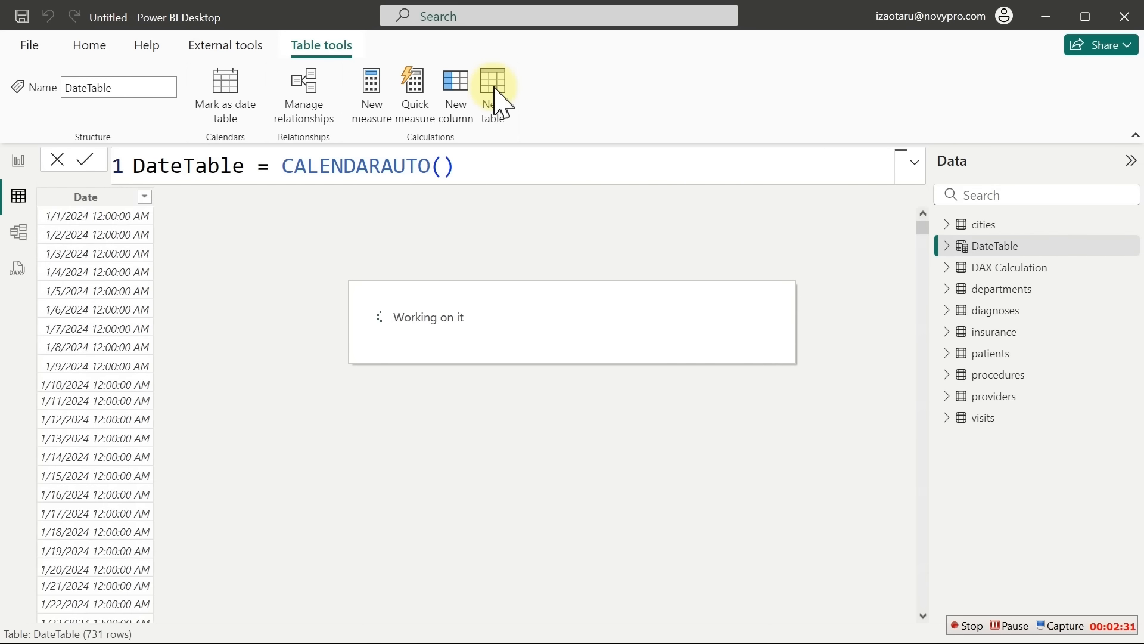
Format DateTable's Date column as Short Date, then edit the formula after 'DateTable ='
left_click(89, 198)
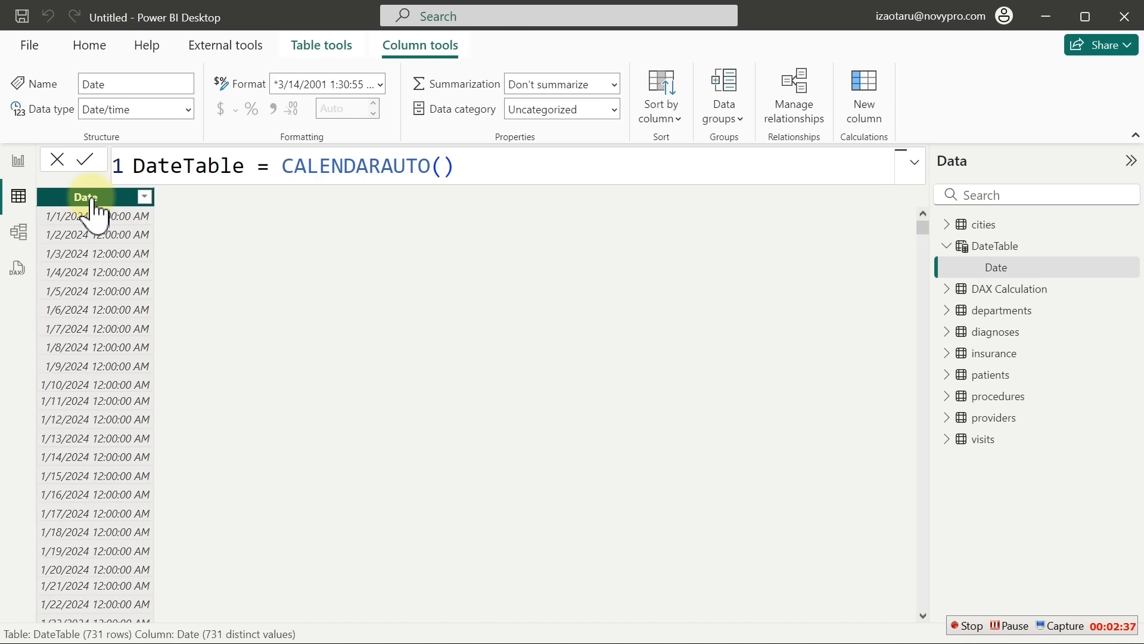
left_click(380, 84)
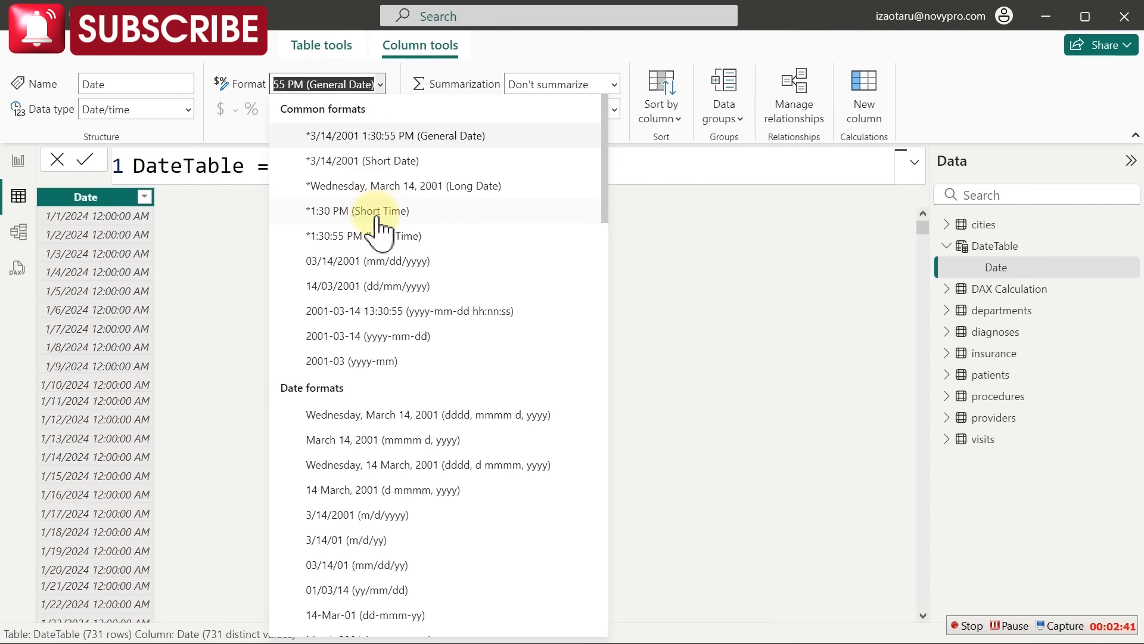
left_click(387, 168)
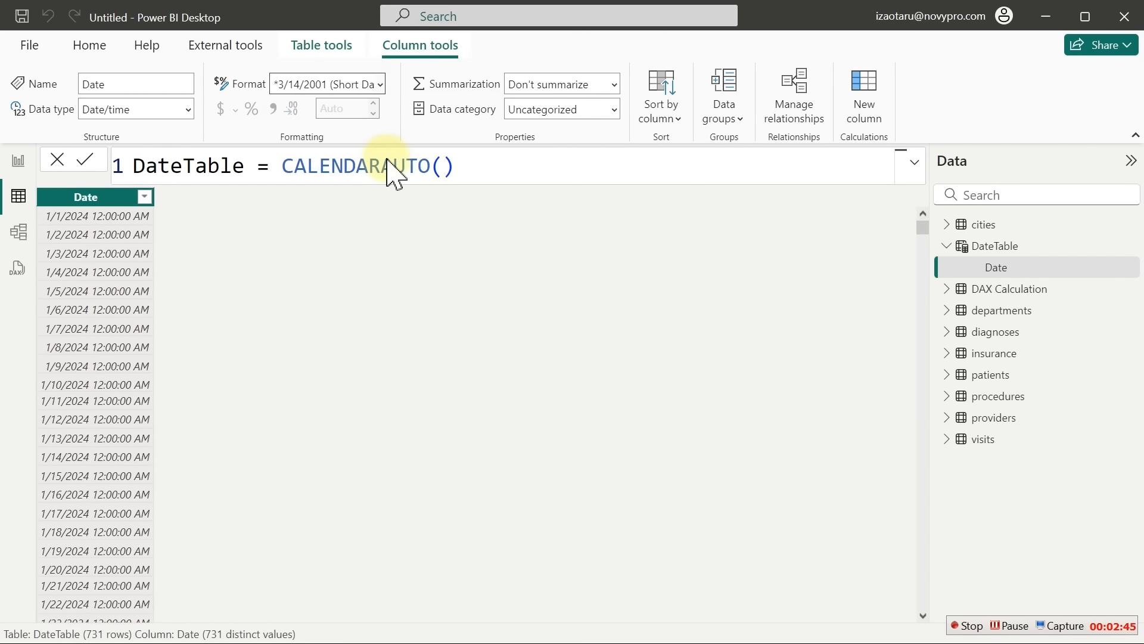
left_click(276, 169)
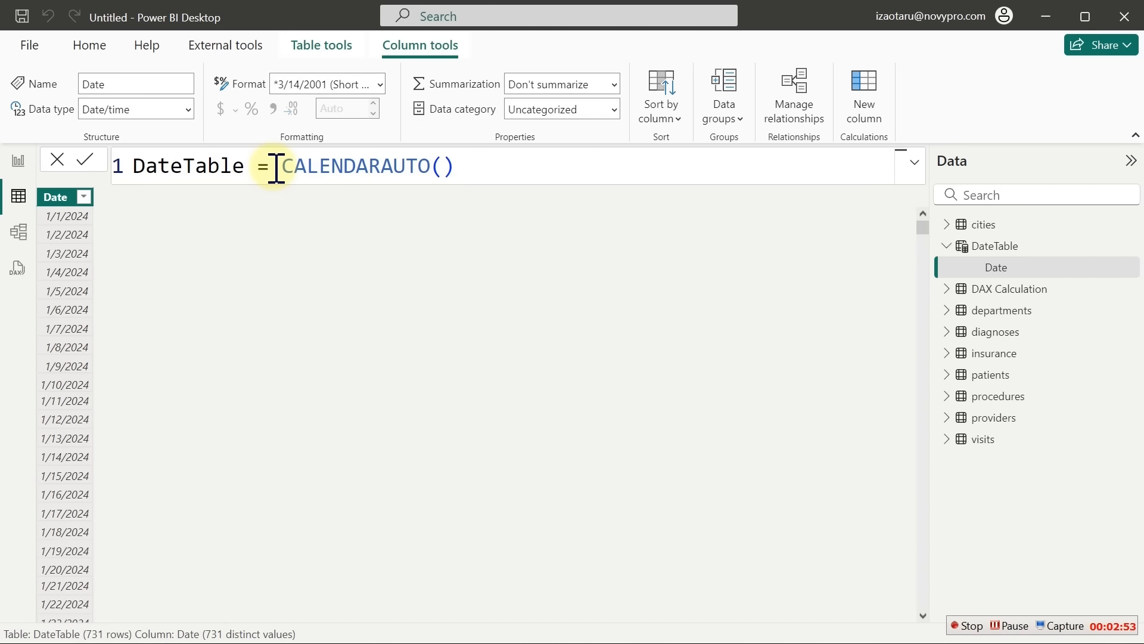
Wrap CALENDARAUTO() inside ADDCOLUMNS on separate formula lines
key("shift+Return")
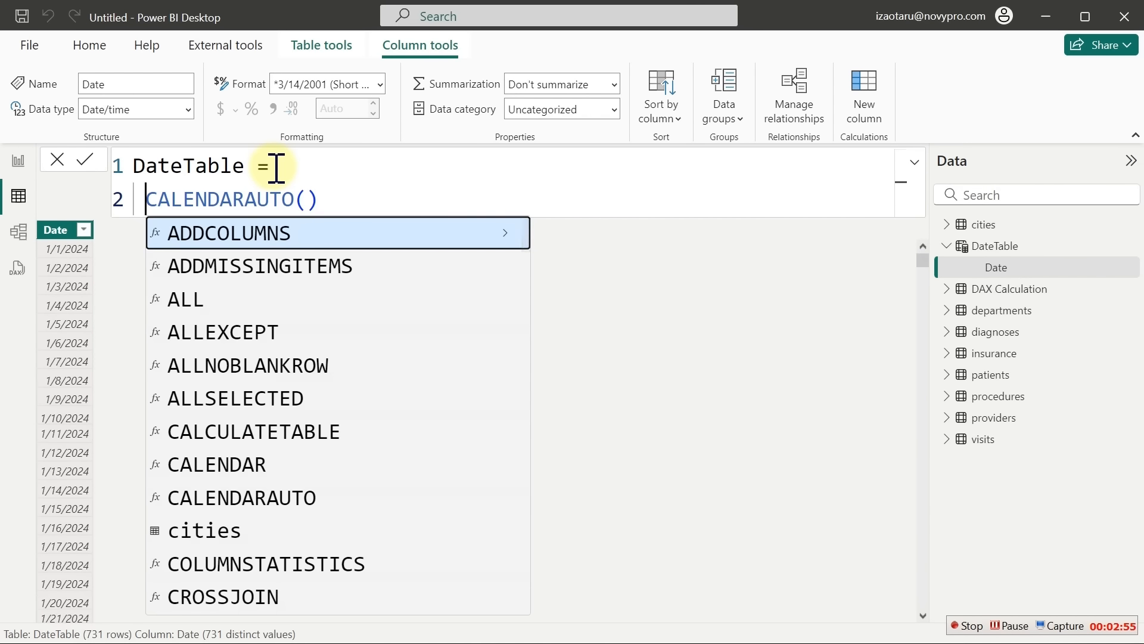
left_click(305, 170)
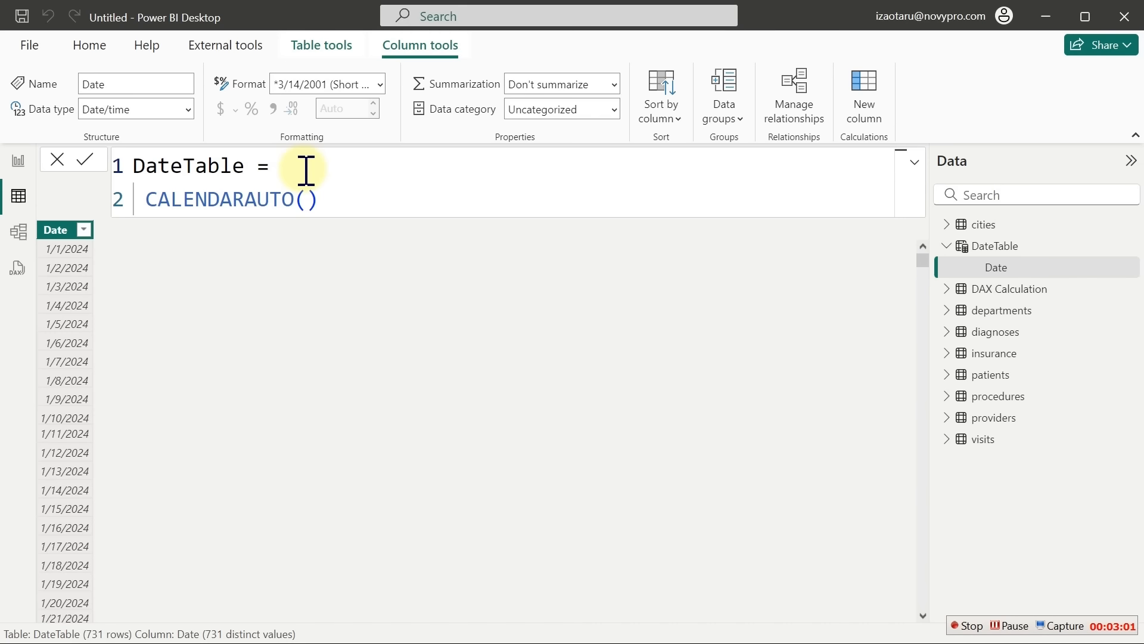
key("Return")
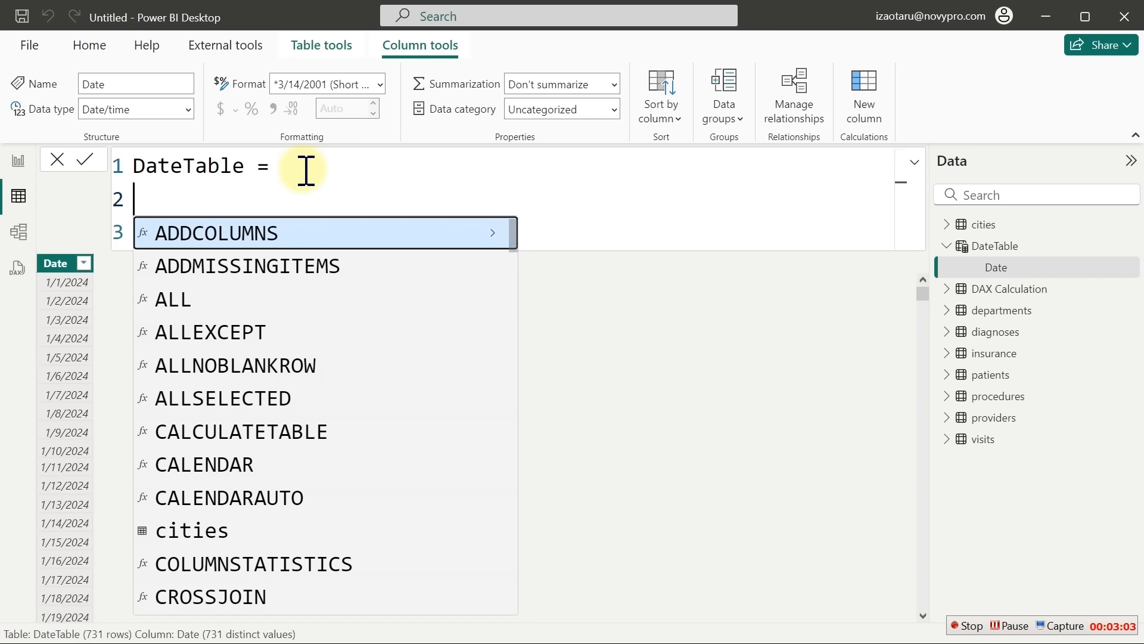
key("Tab")
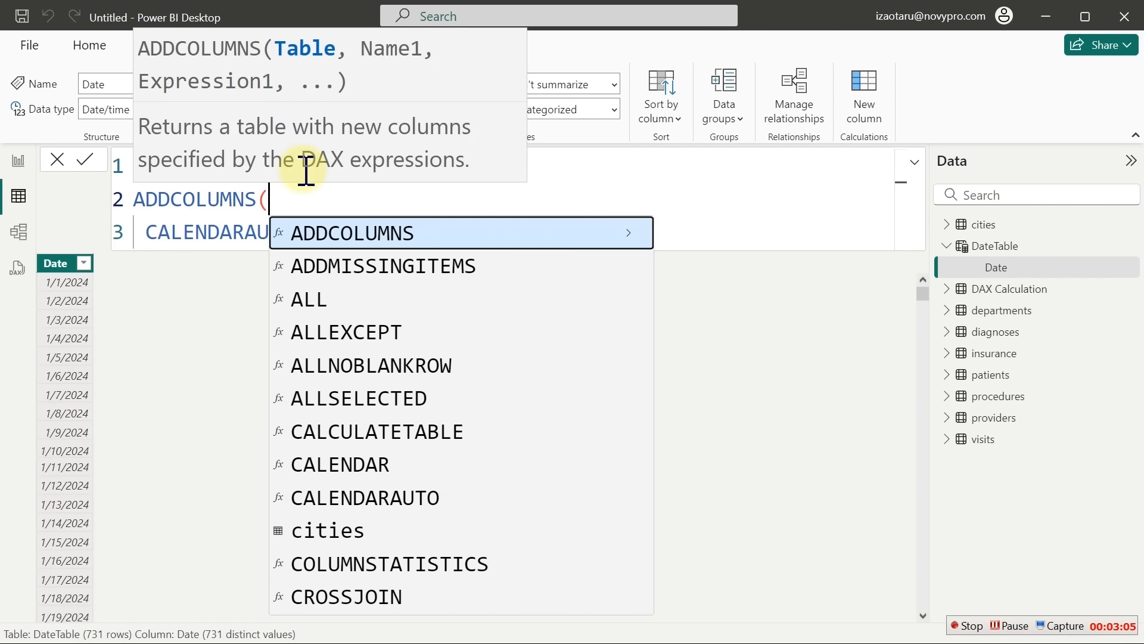
left_click(221, 205)
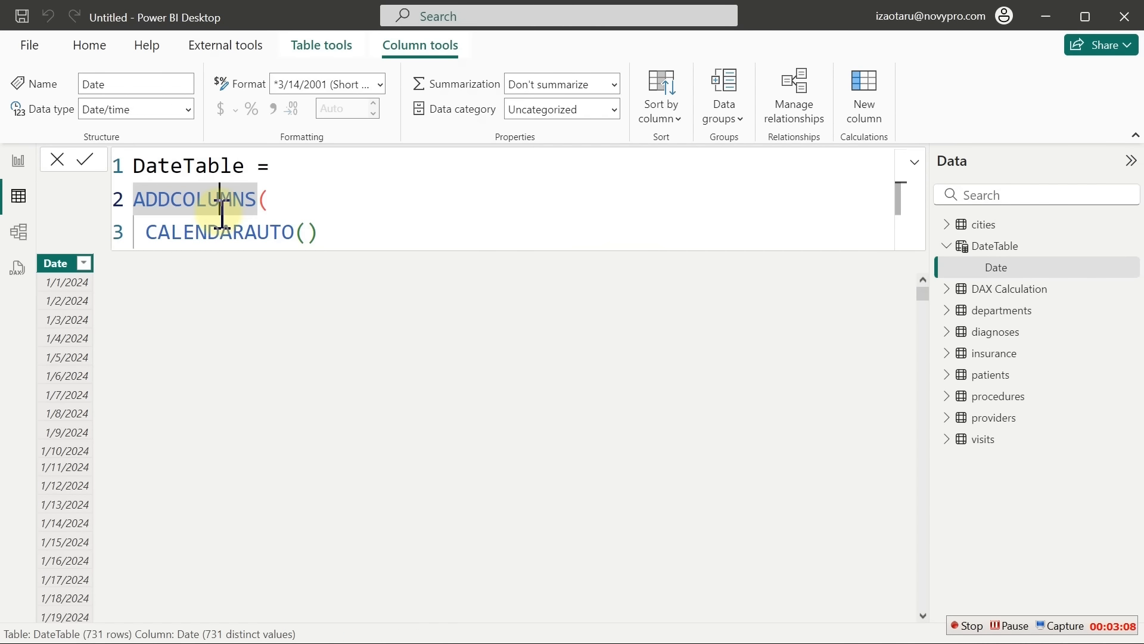
left_click(334, 231)
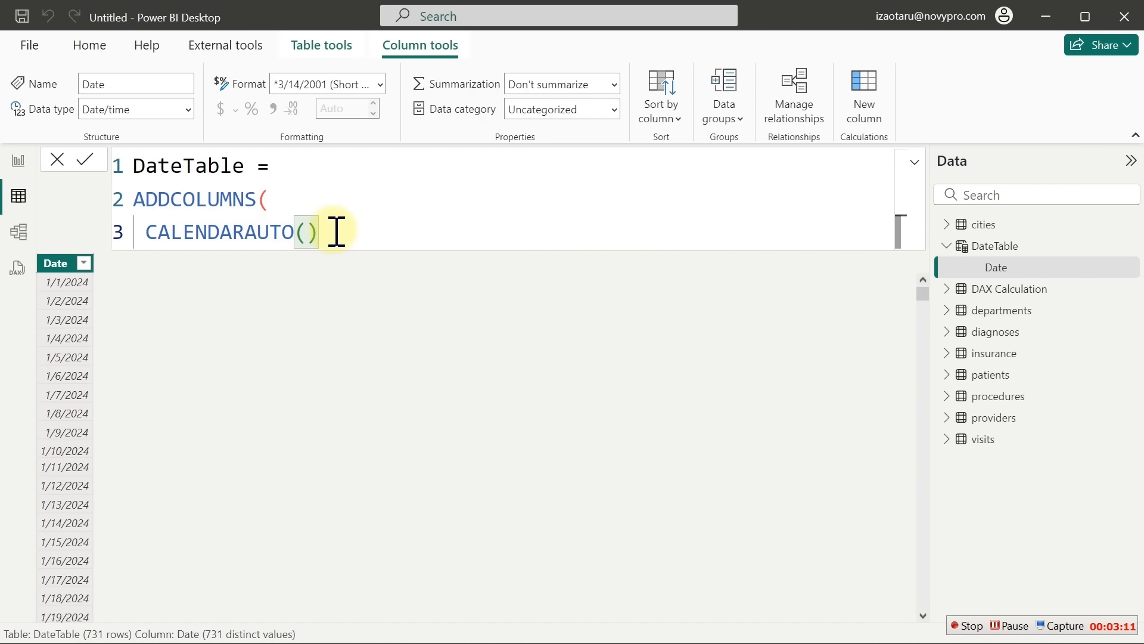
key("shift+Return")
key("shift+Return")
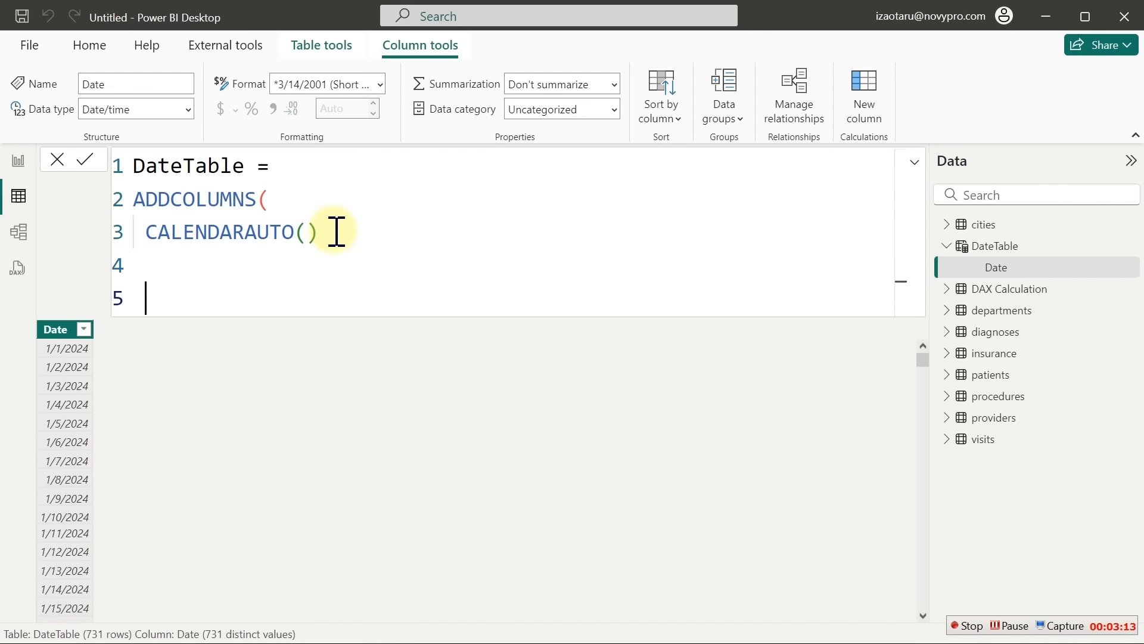
type(")")
left_click(337, 231)
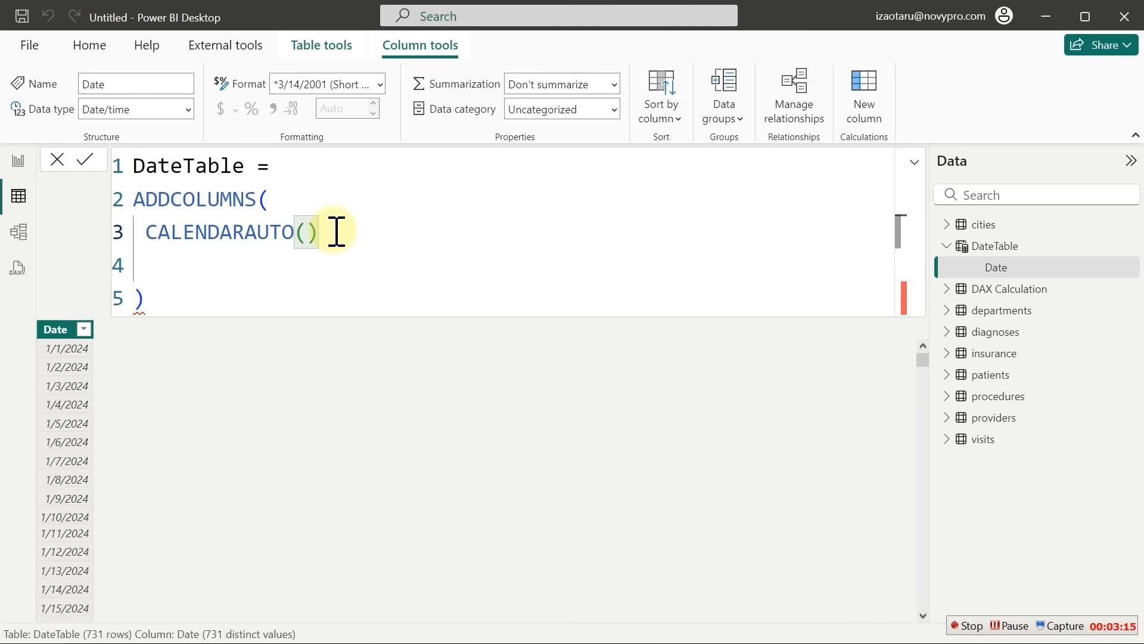
type(",")
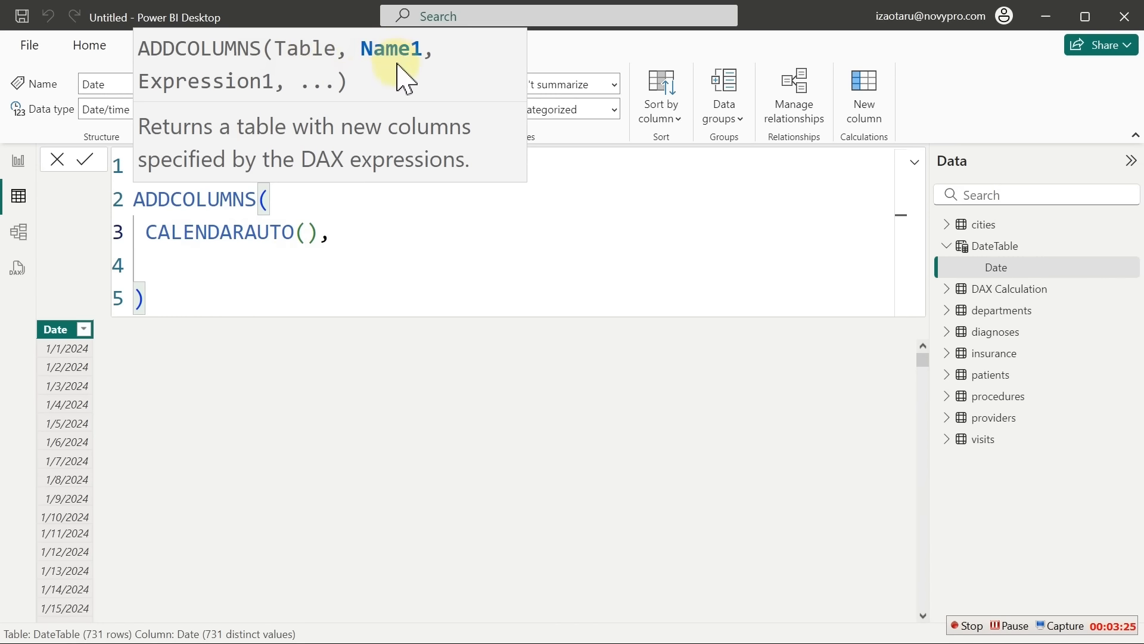
Add the "Year", YEAR([Date]) column argument and commit the formula
key("shift+Return")
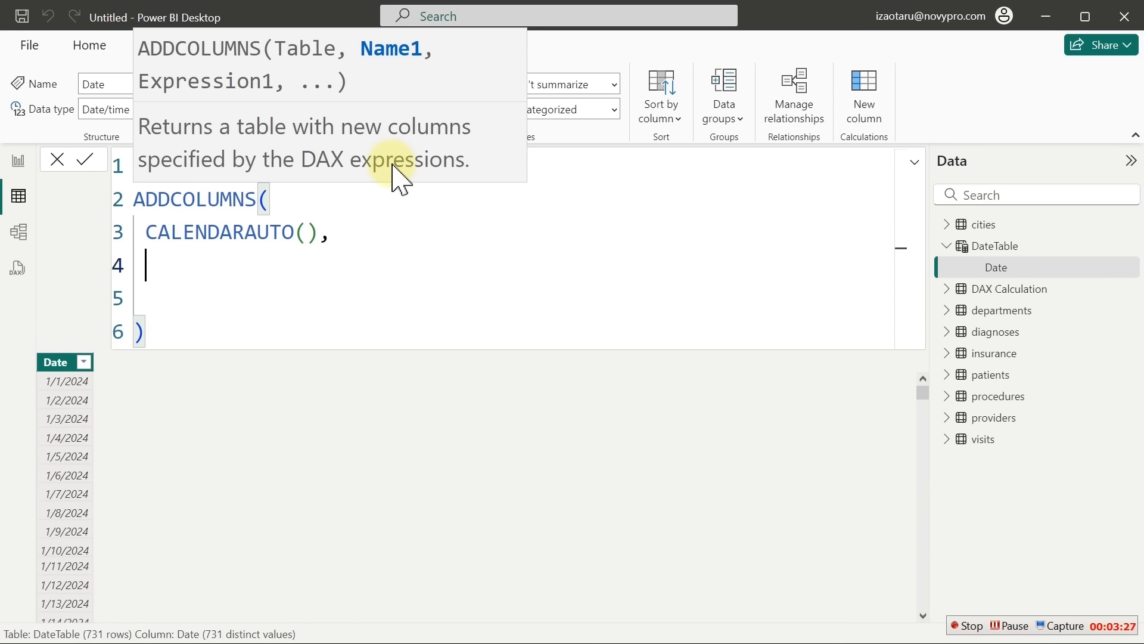
type("\"")
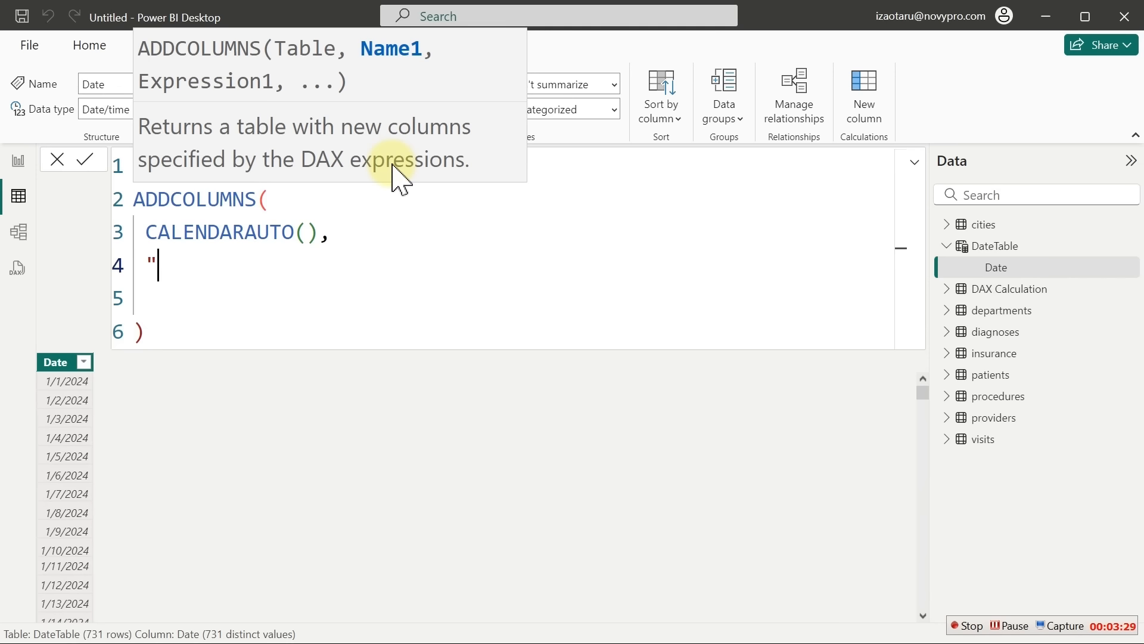
type("Year\",")
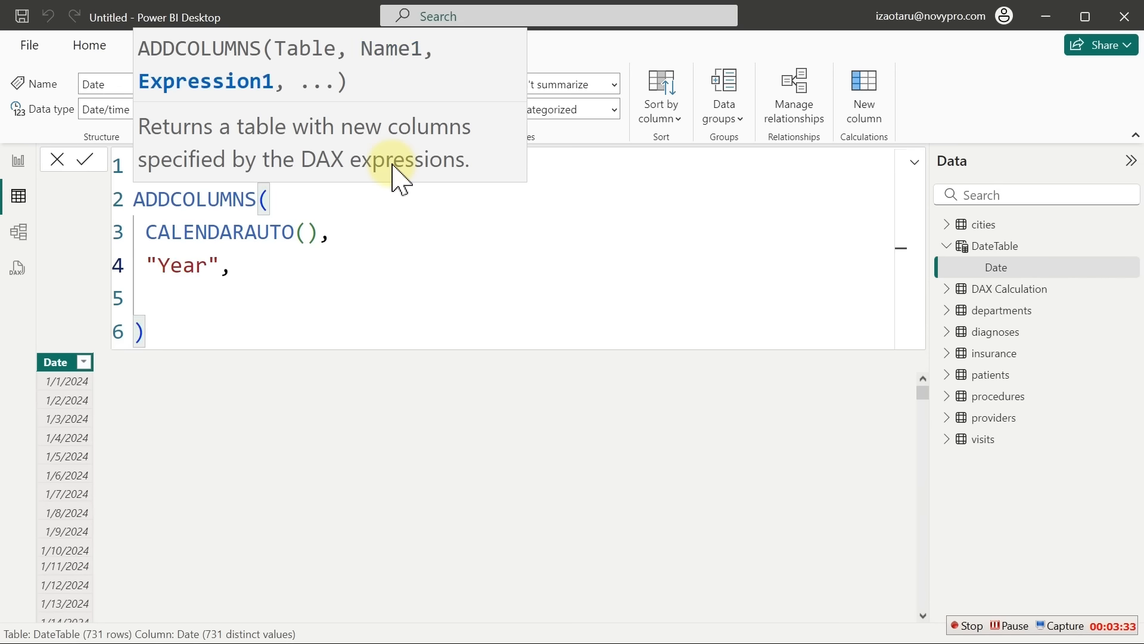
type(" year")
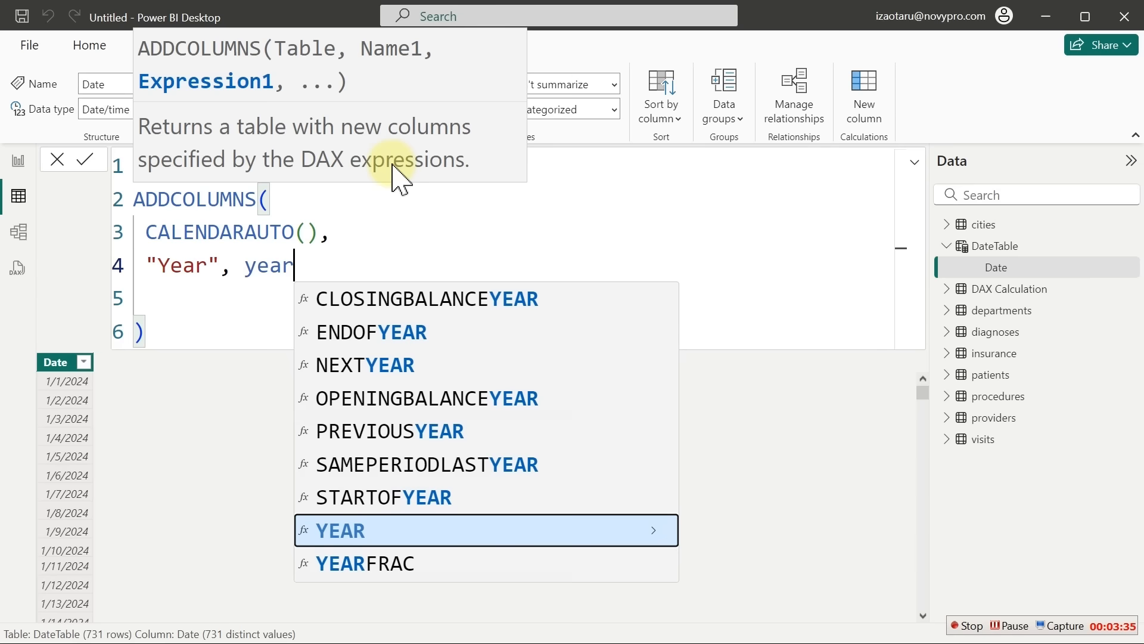
key("Tab")
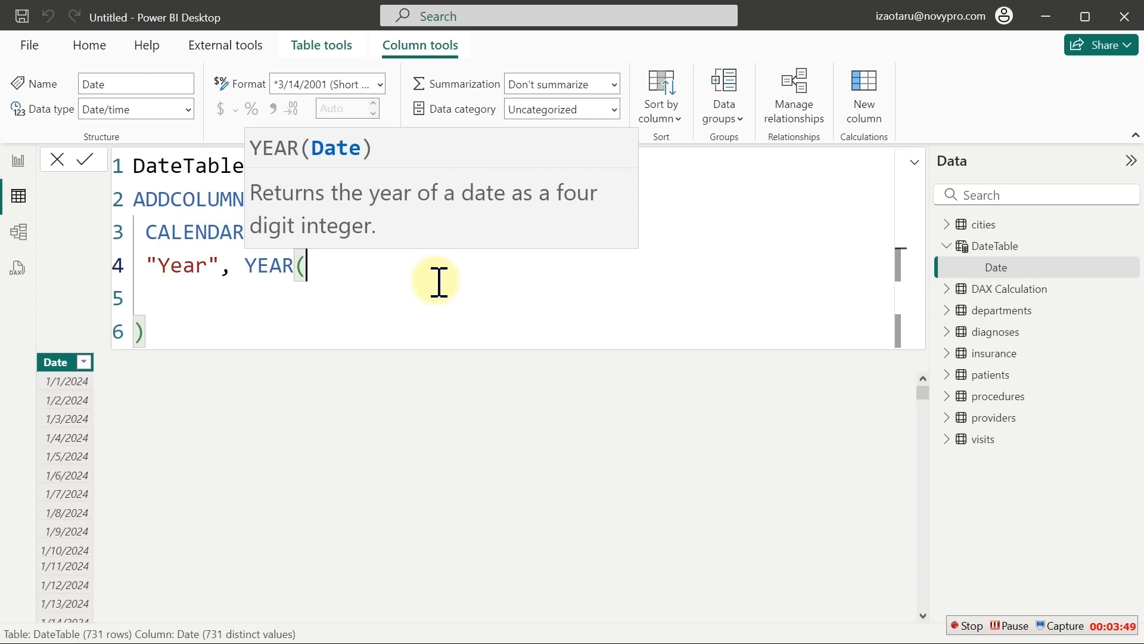
type("[")
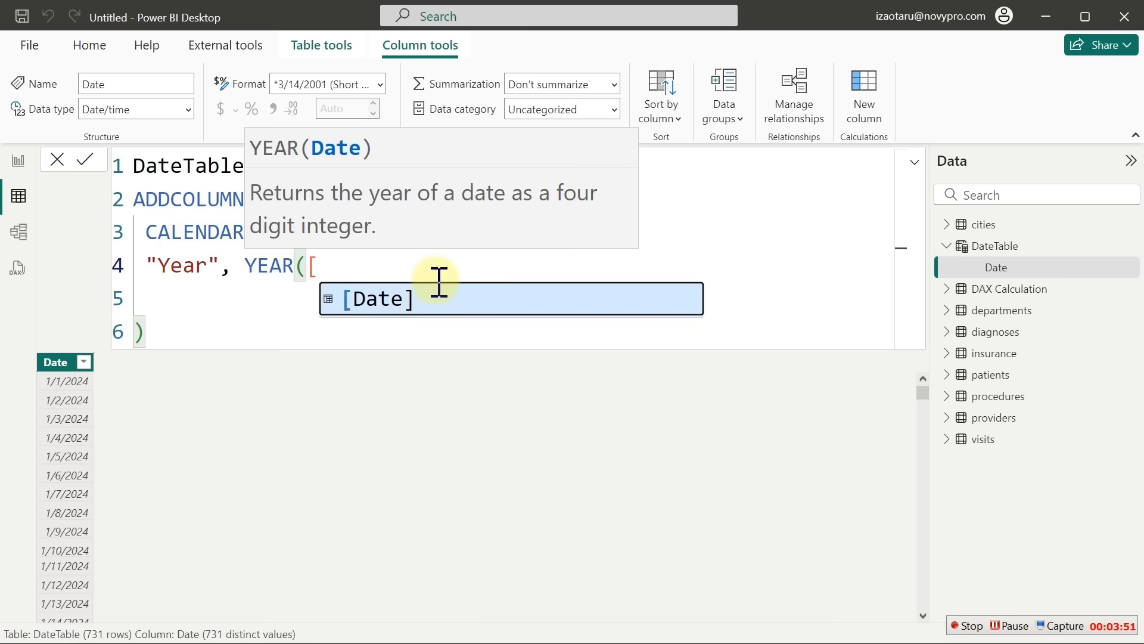
key("Tab")
type(")")
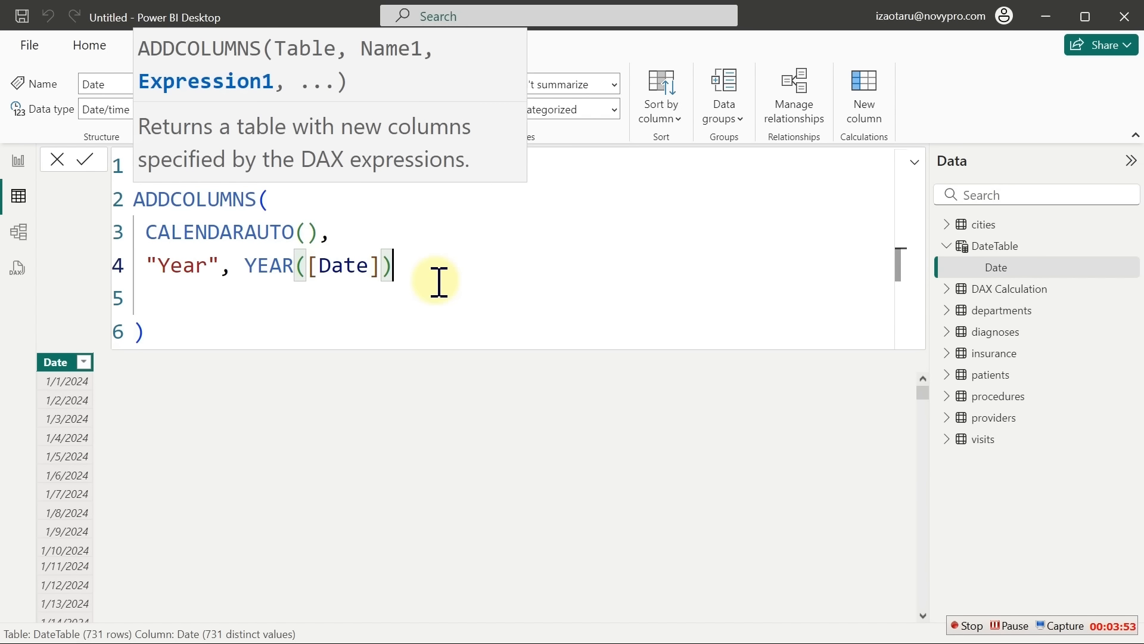
key("Return")
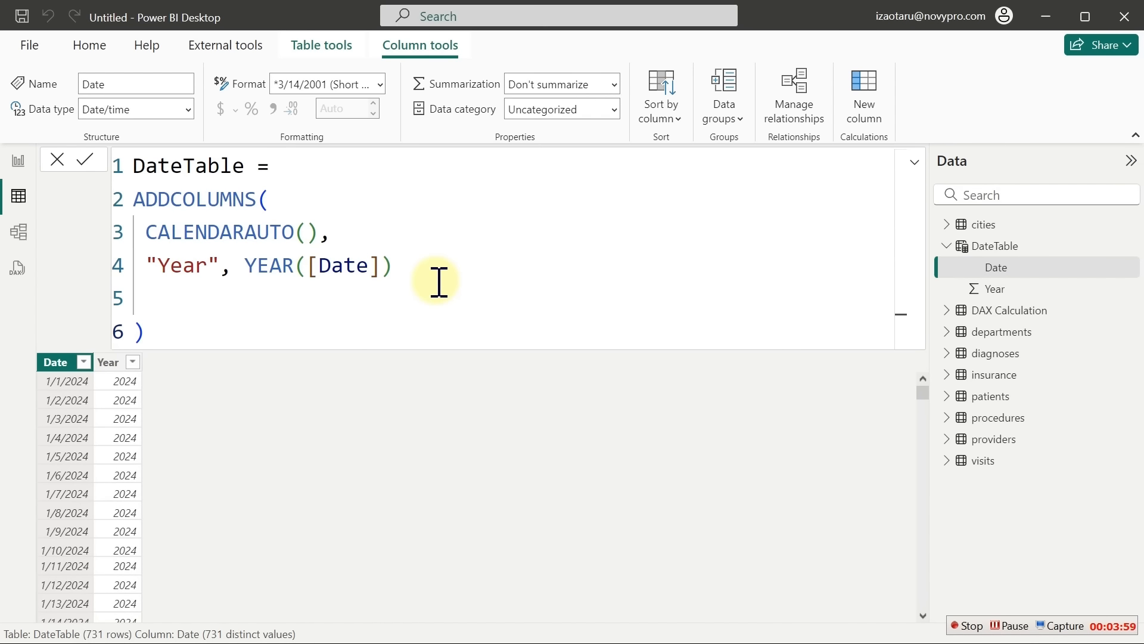
left_click(401, 270)
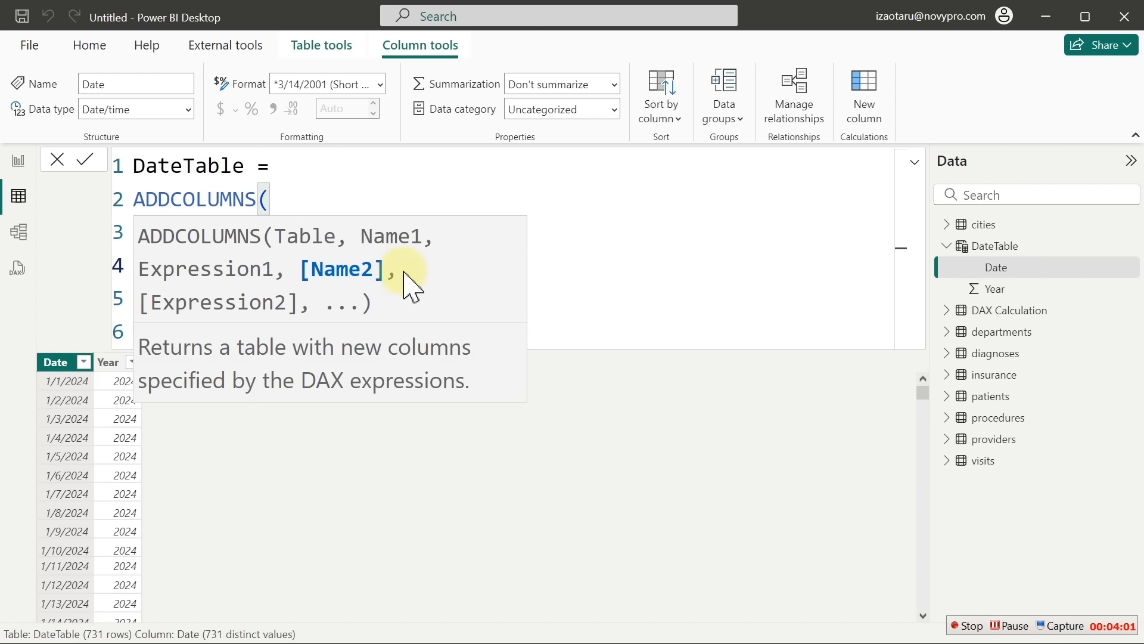
Add a "Month", FORMAT([Date],"mmm") line to the DateTable formula
key("Return")
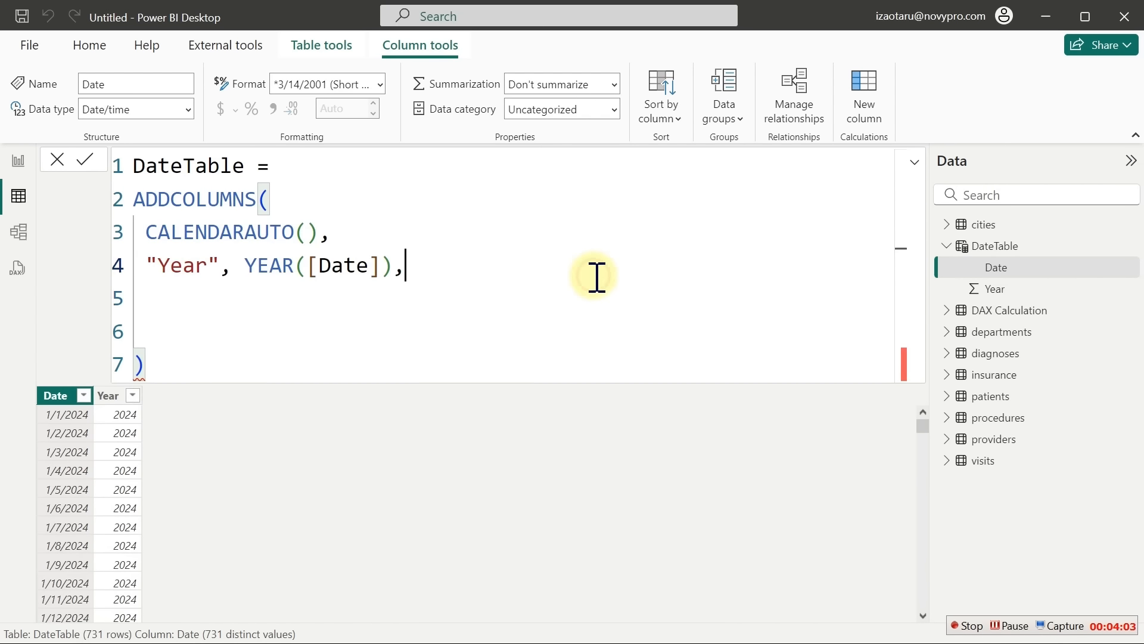
left_click(301, 308)
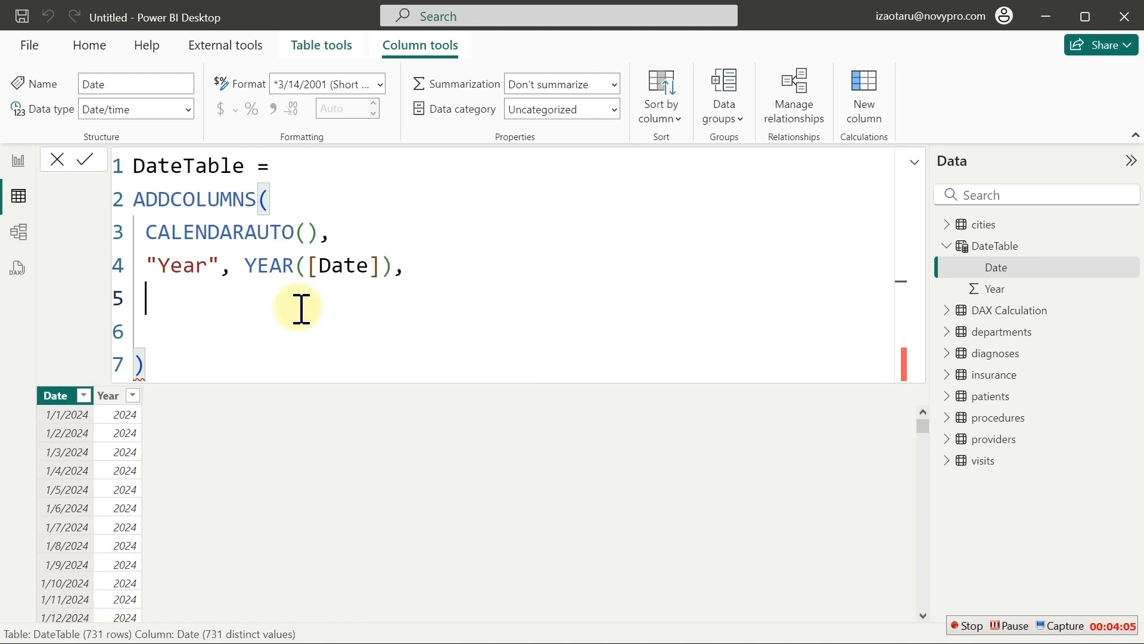
type("\"")
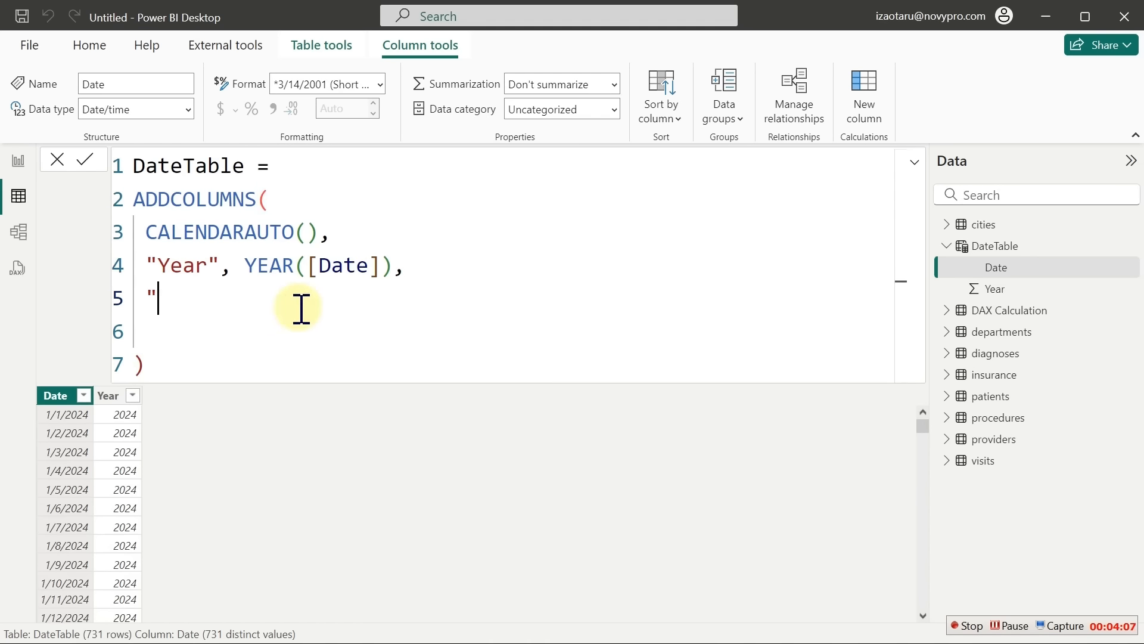
type("Month")
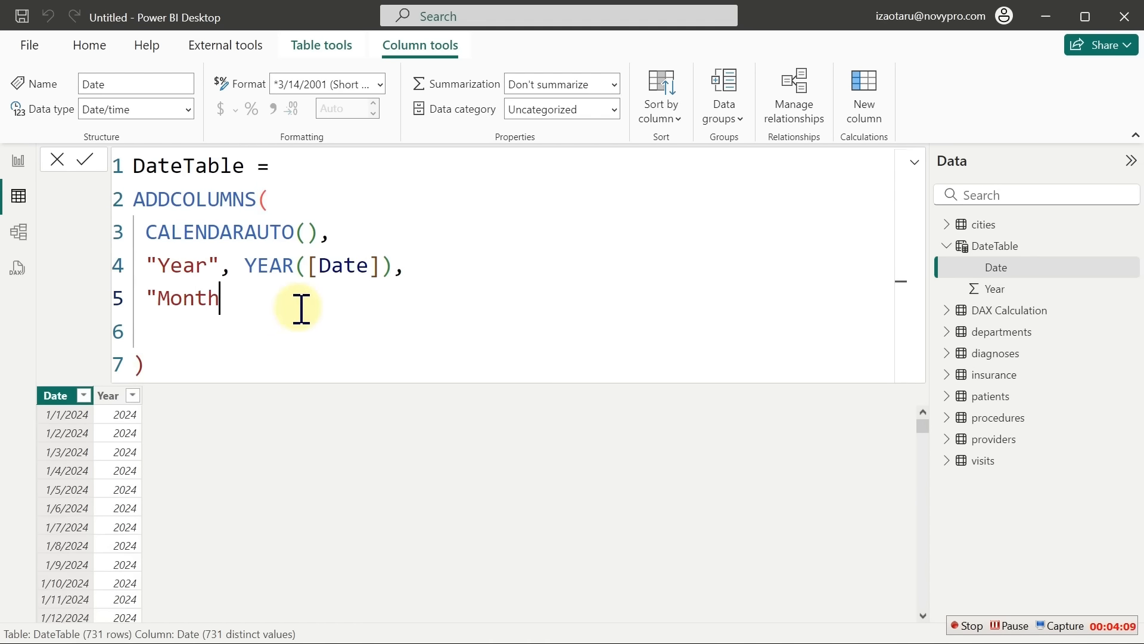
type("\"")
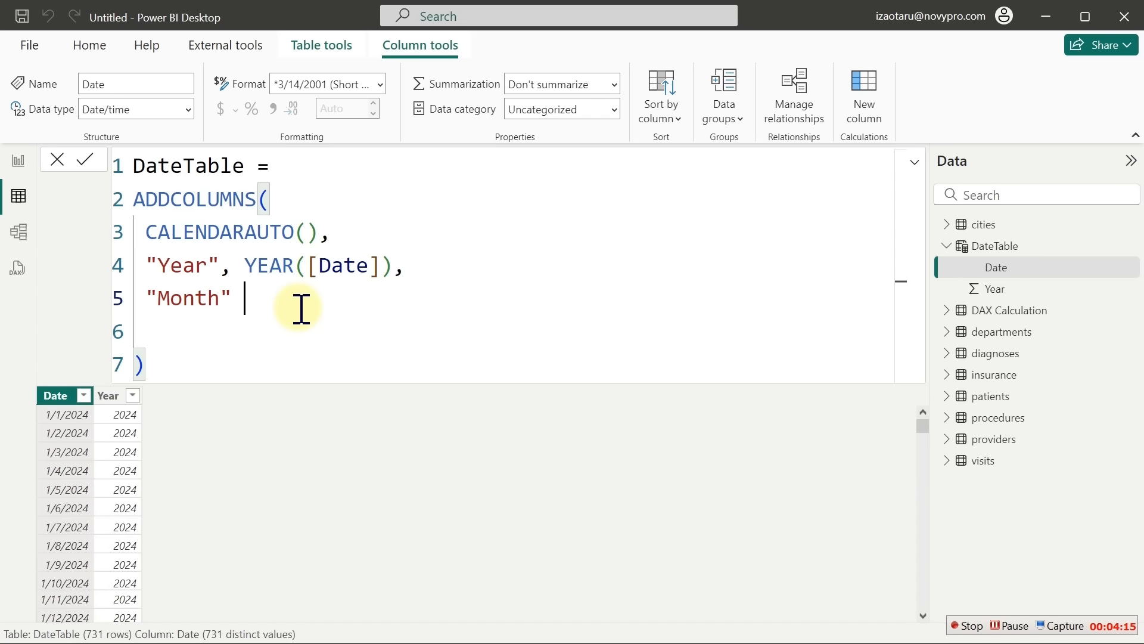
type(" form")
key("BackSpace")
key("BackSpace")
key("BackSpace")
key("BackSpace")
key("BackSpace")
type(", for")
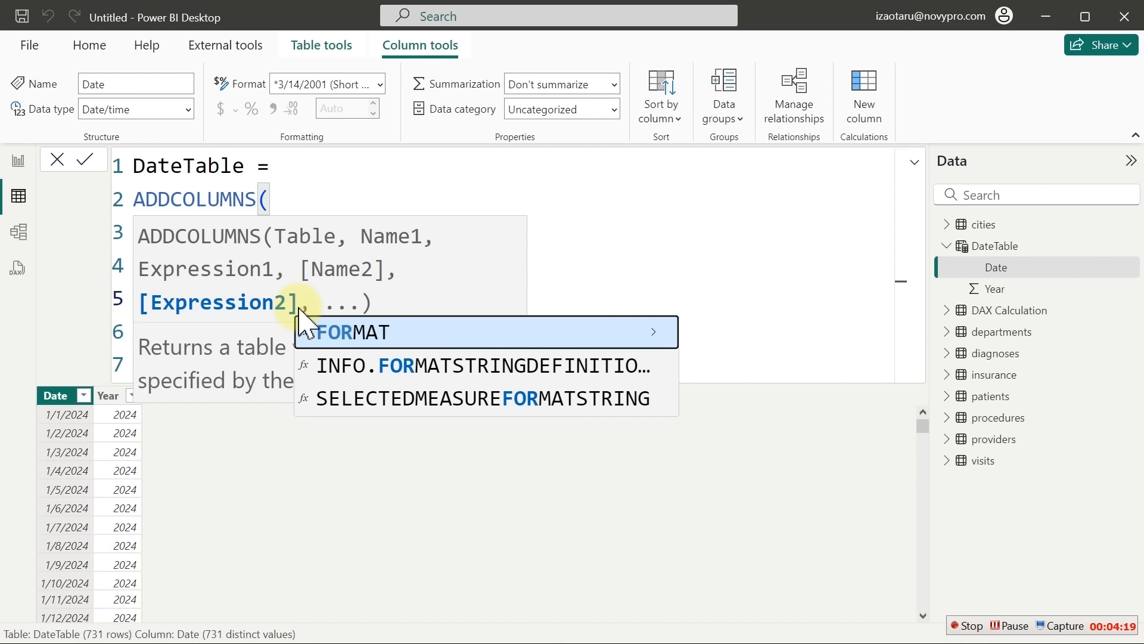
left_click(301, 321)
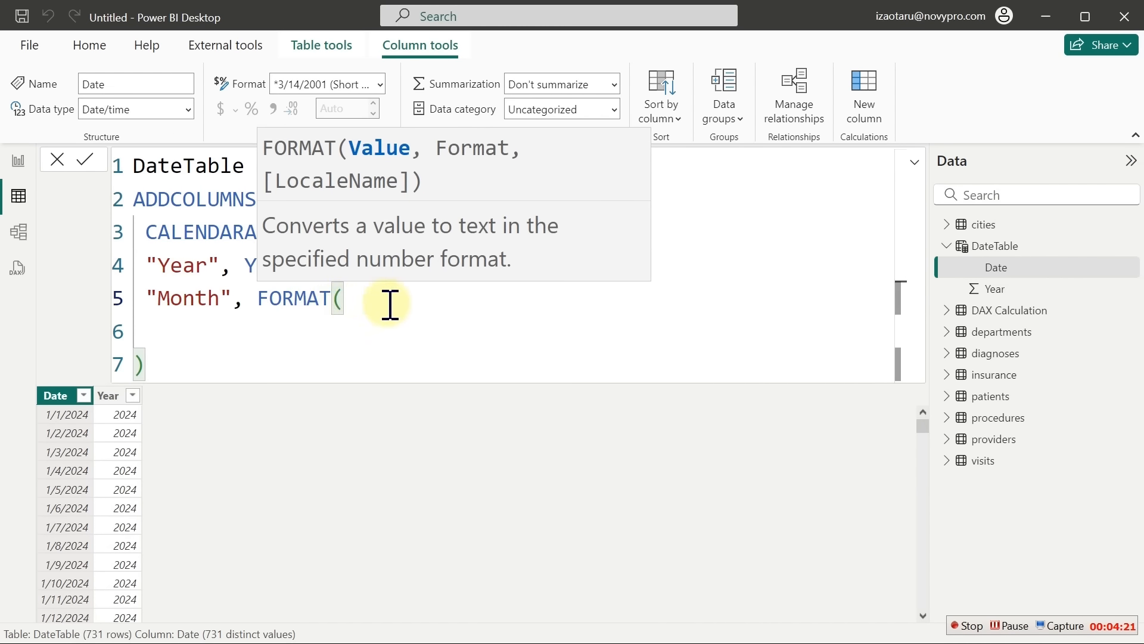
type("[")
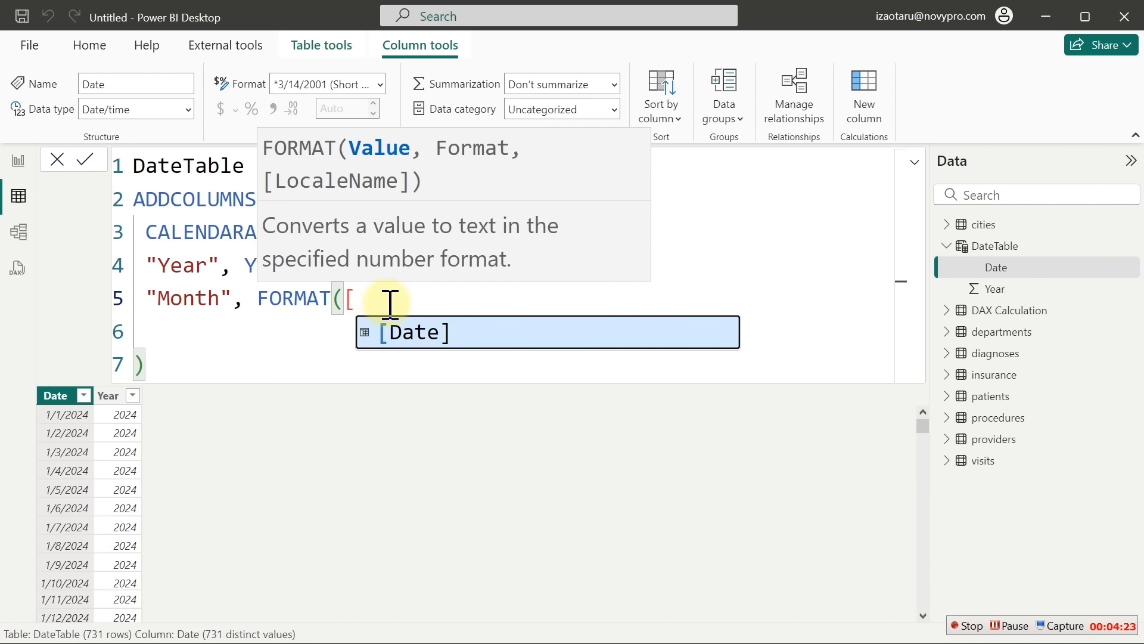
key("Tab")
type(",\"")
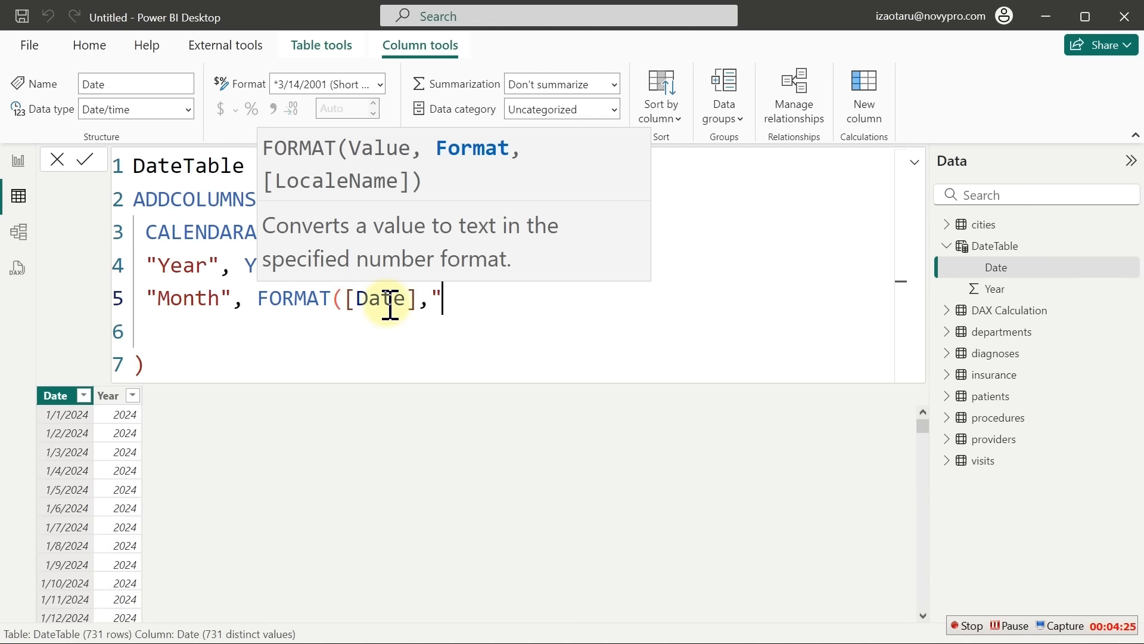
type("mmm\")")
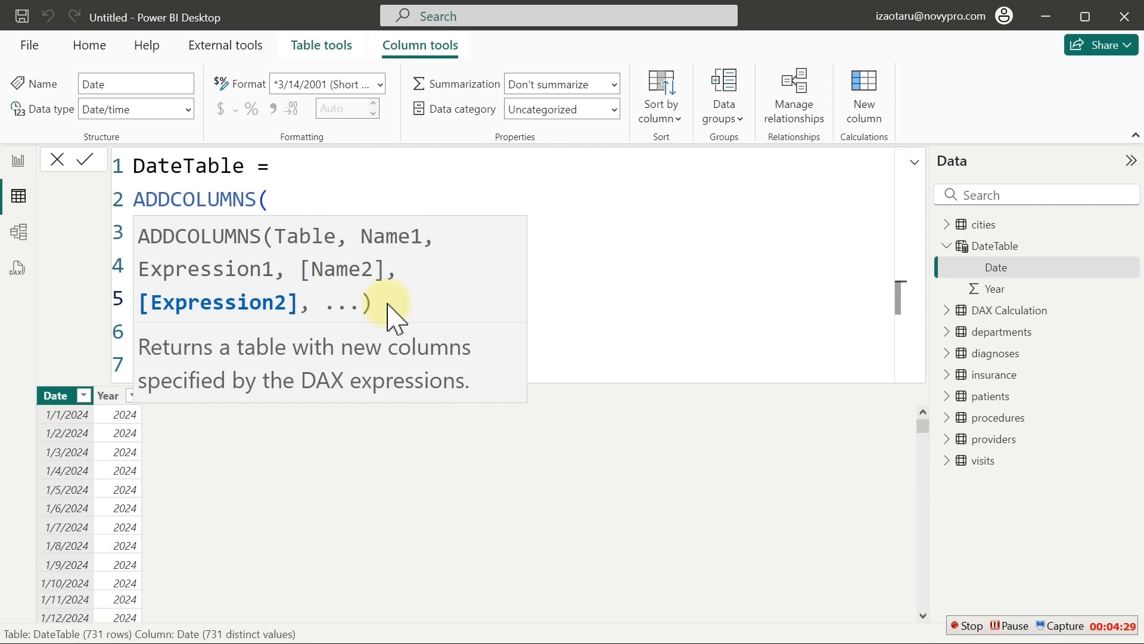
type(",")
key("shift+Return")
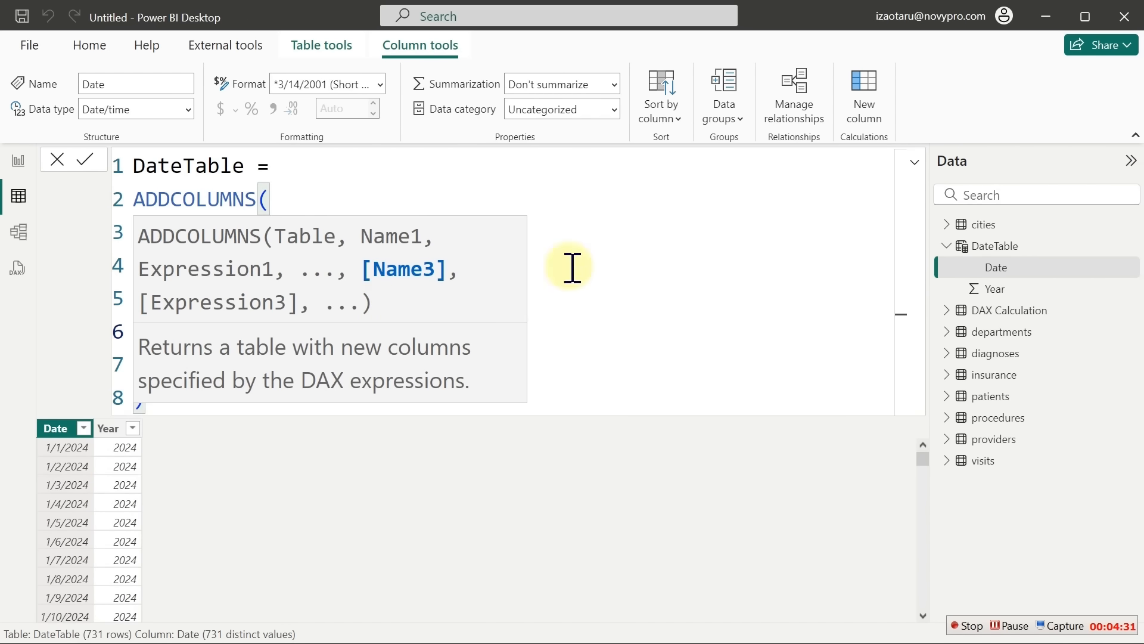
left_click(198, 332)
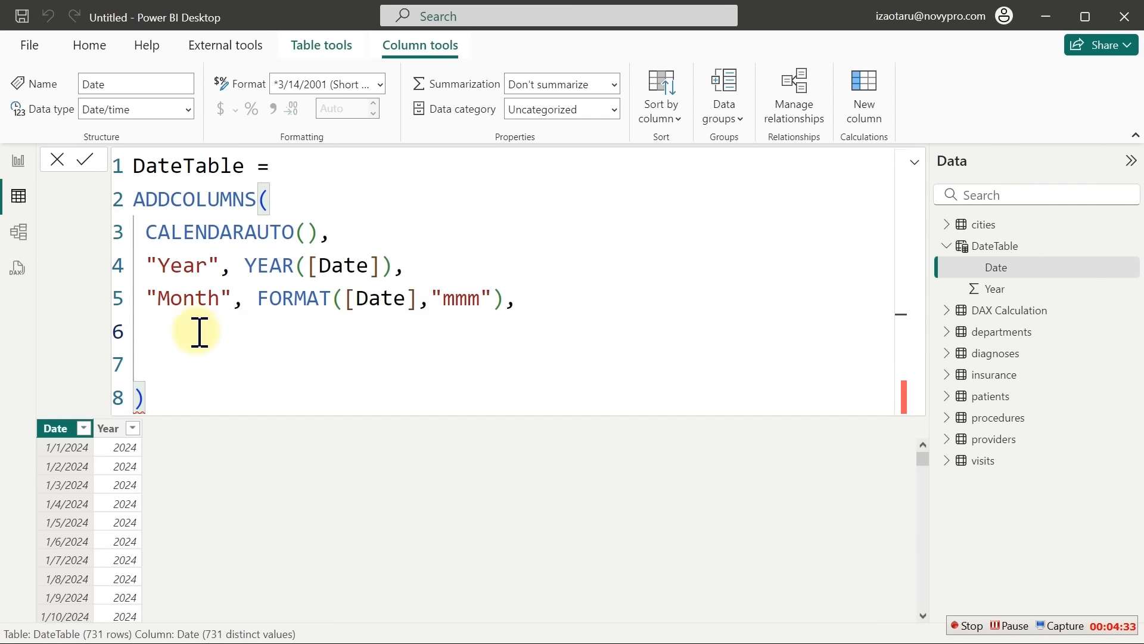
Write "Monthnum", MONTH([Date]) on line 6 of the formula
type("\"")
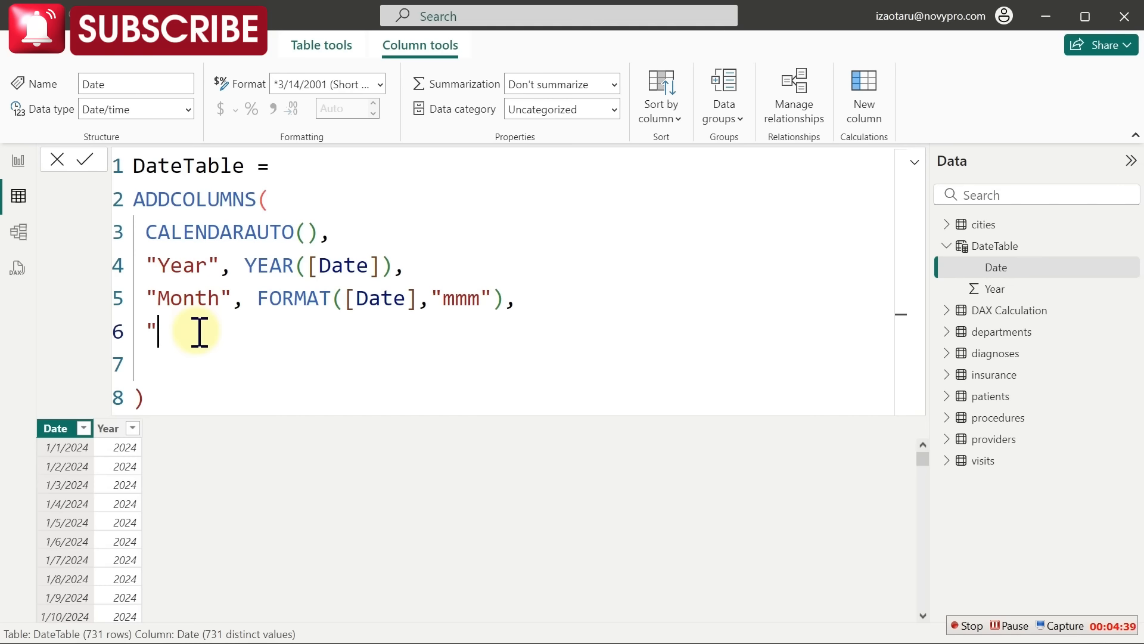
type("Monthnum")
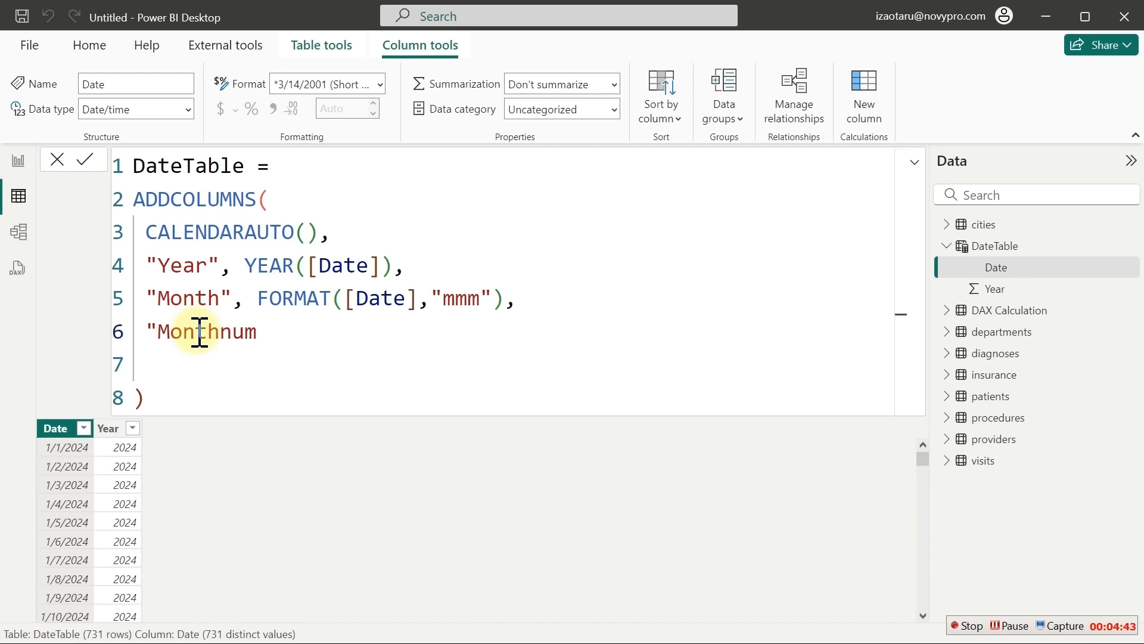
type("\",")
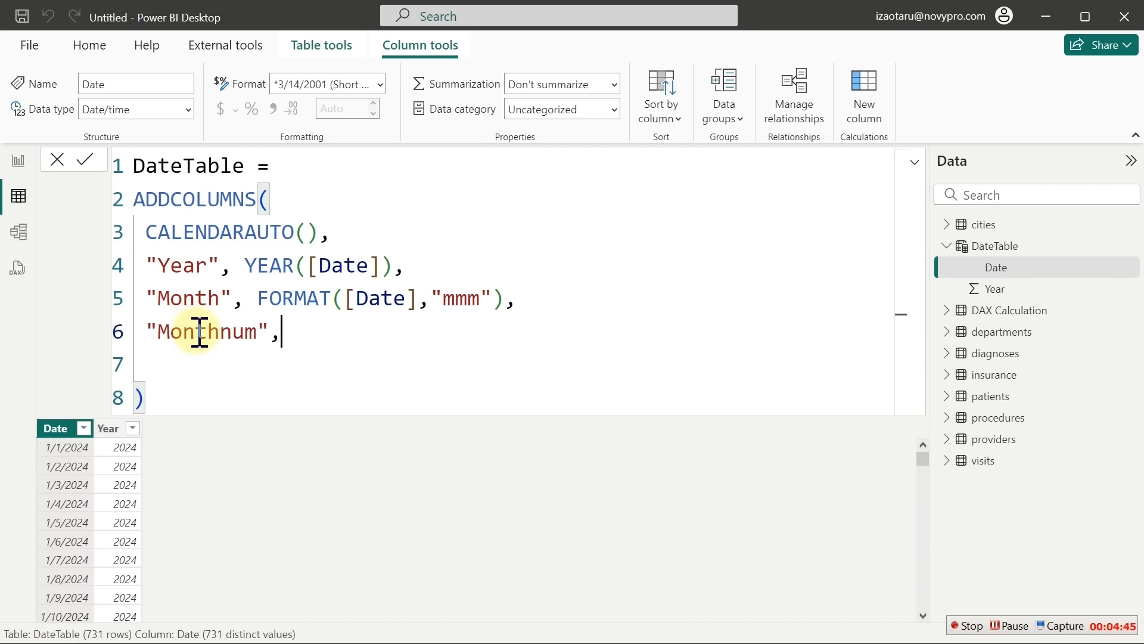
type("MONTH(")
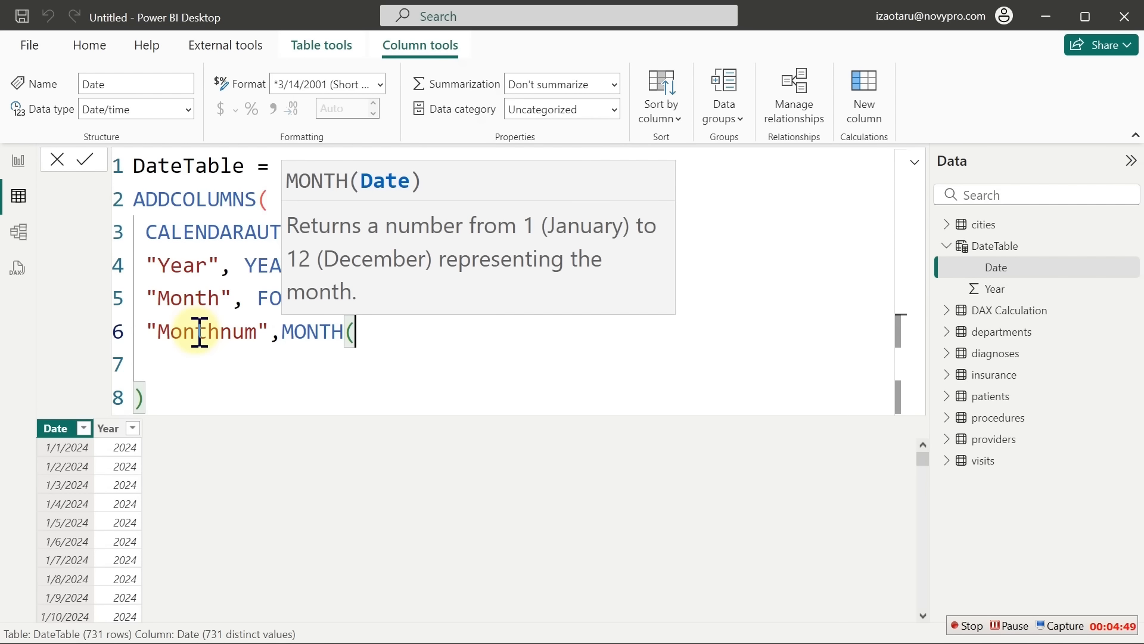
type("[")
key("Tab")
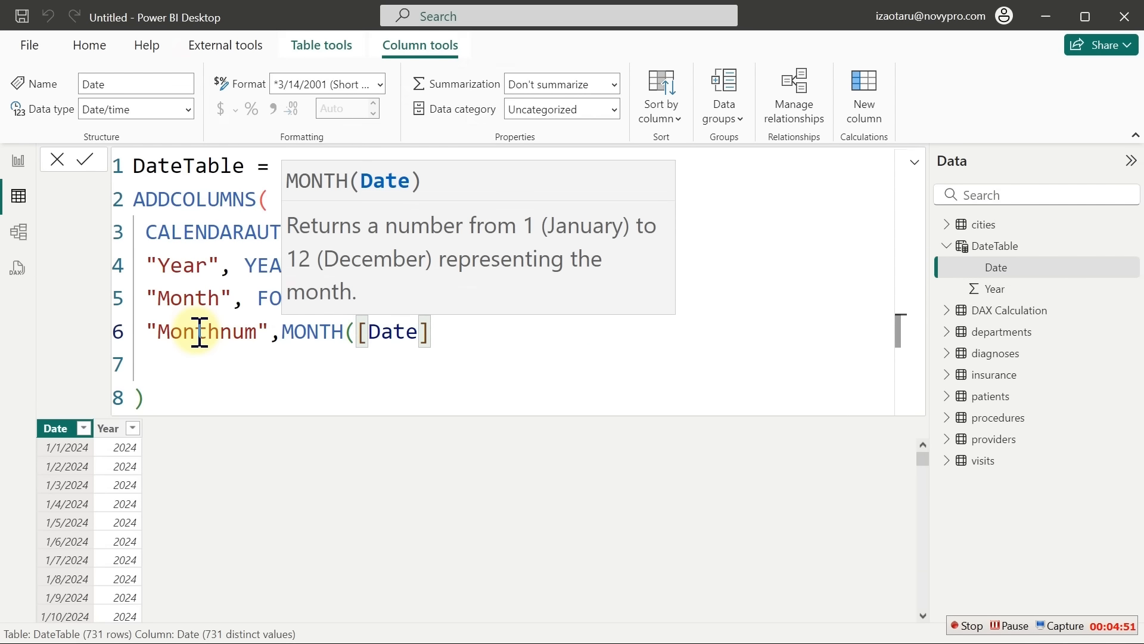
type("),")
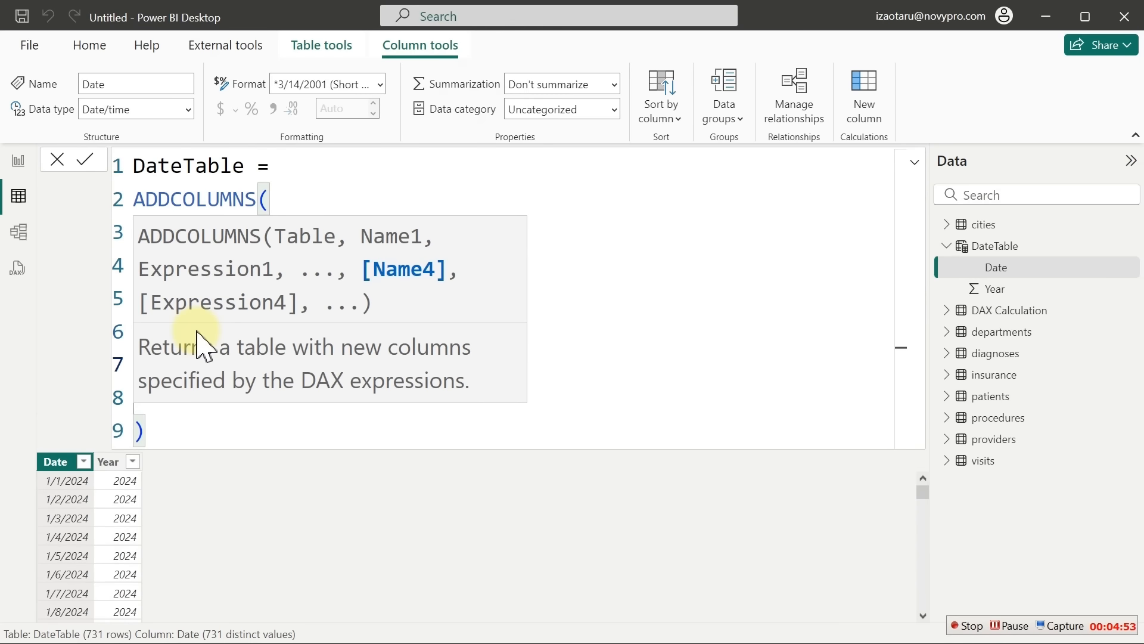
left_click(327, 438)
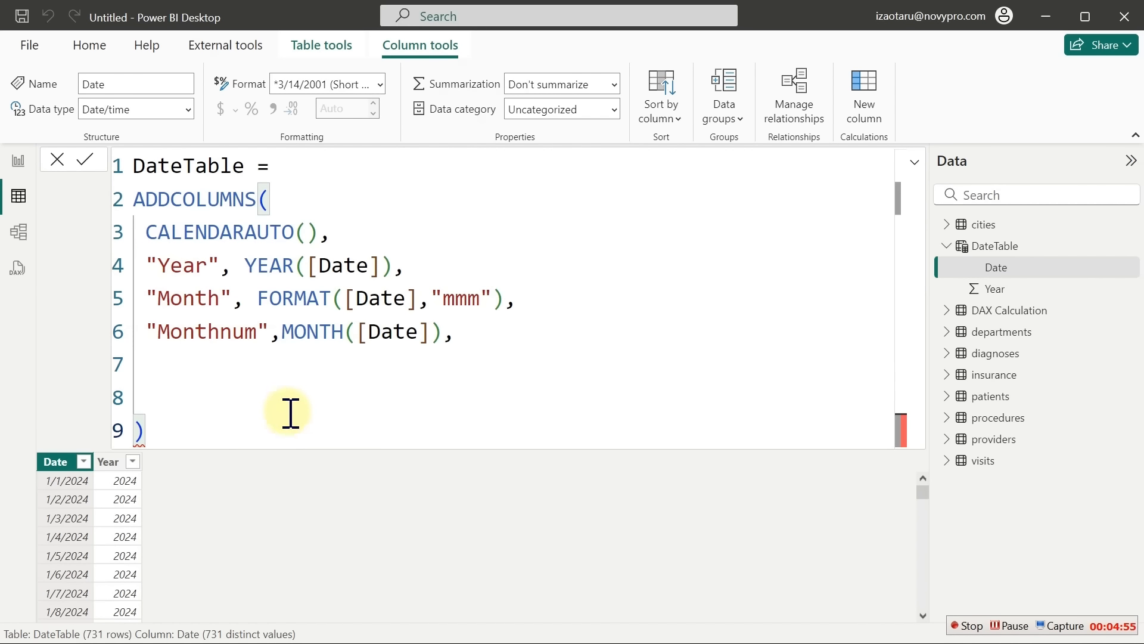
left_click(197, 366)
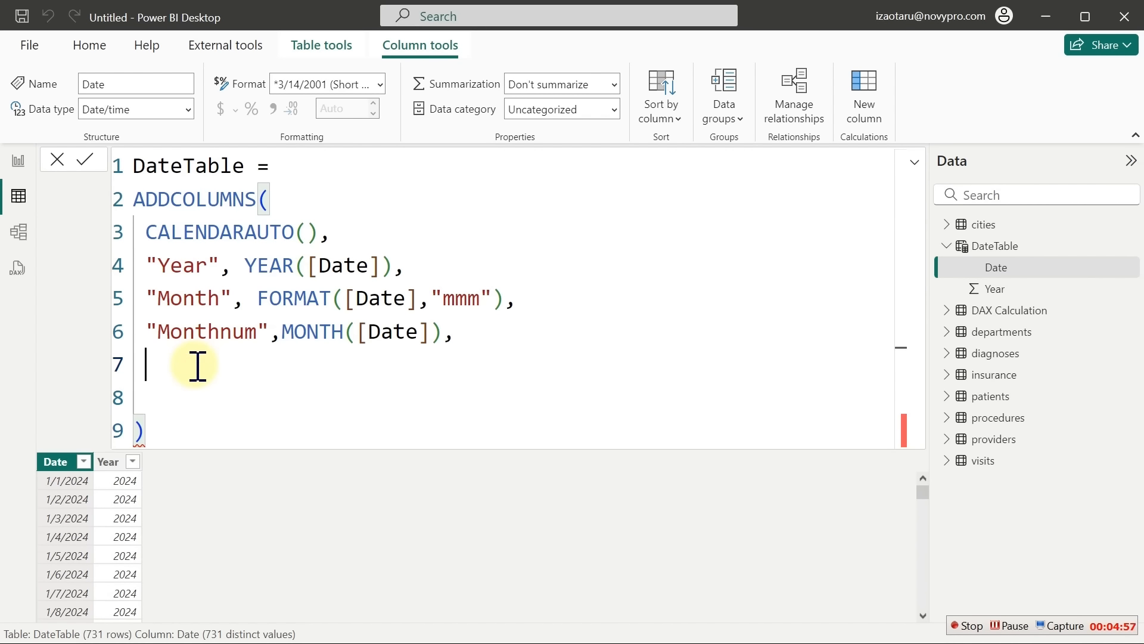
Write "Weekday", FORMAT([Date],"ddd") on line 7, followed by a new line
type("\"Weekday\"")
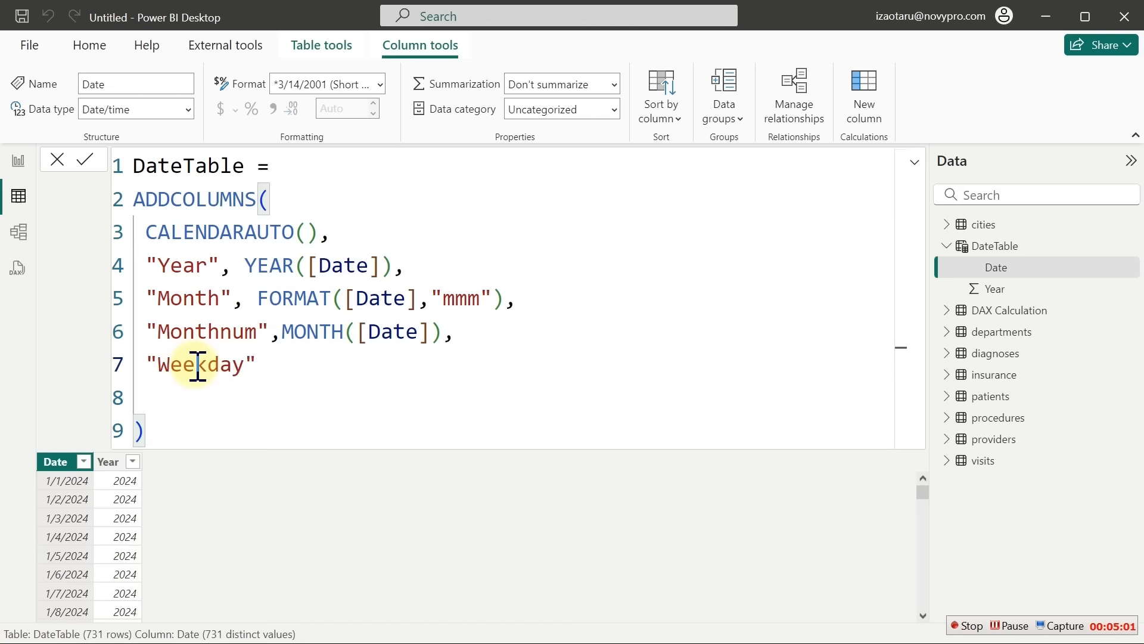
type(",")
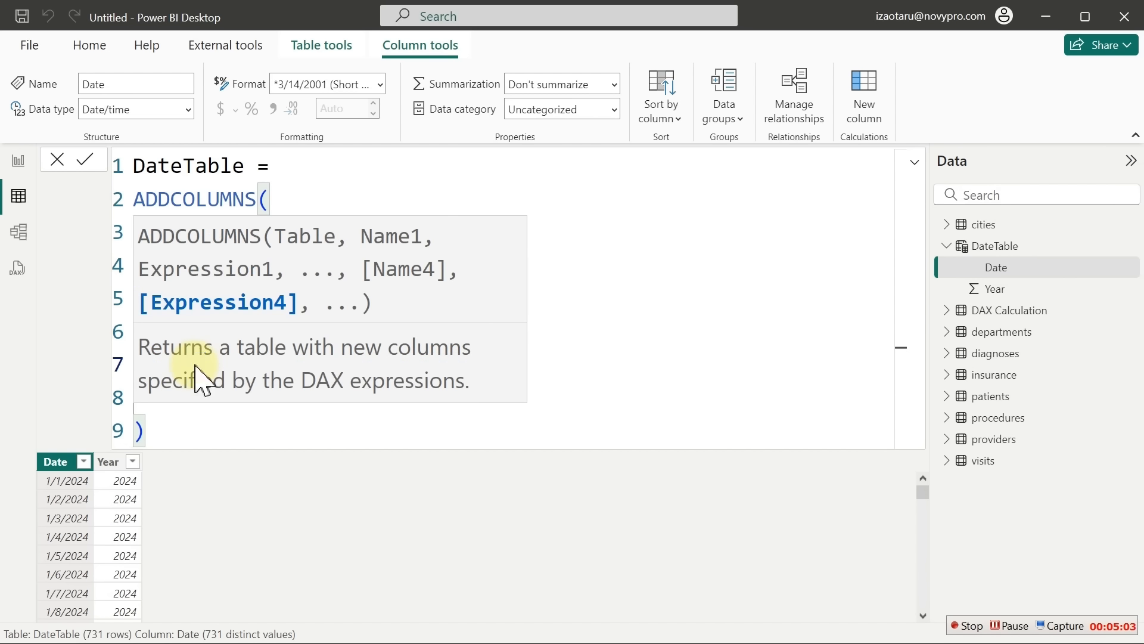
type(" FORMAT(")
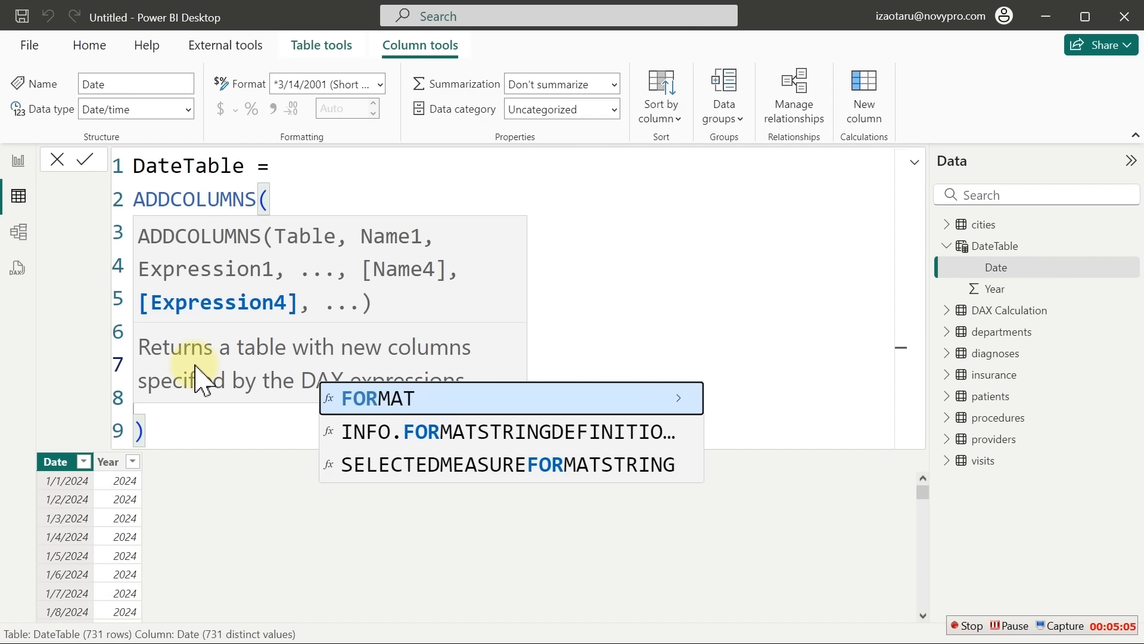
type("[")
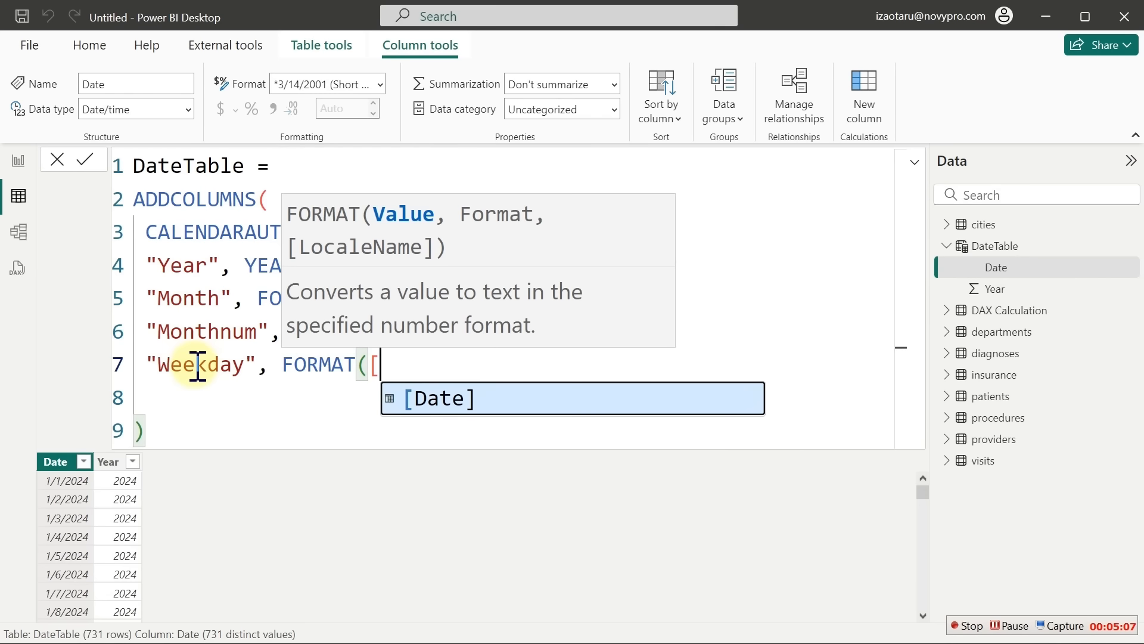
key("Tab")
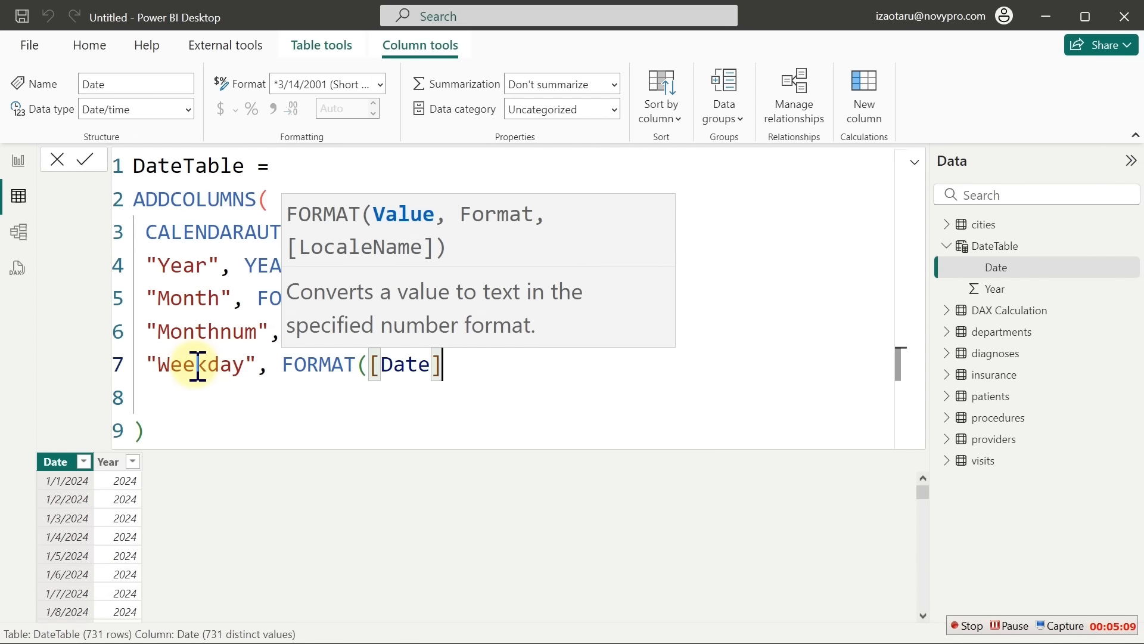
type(")")
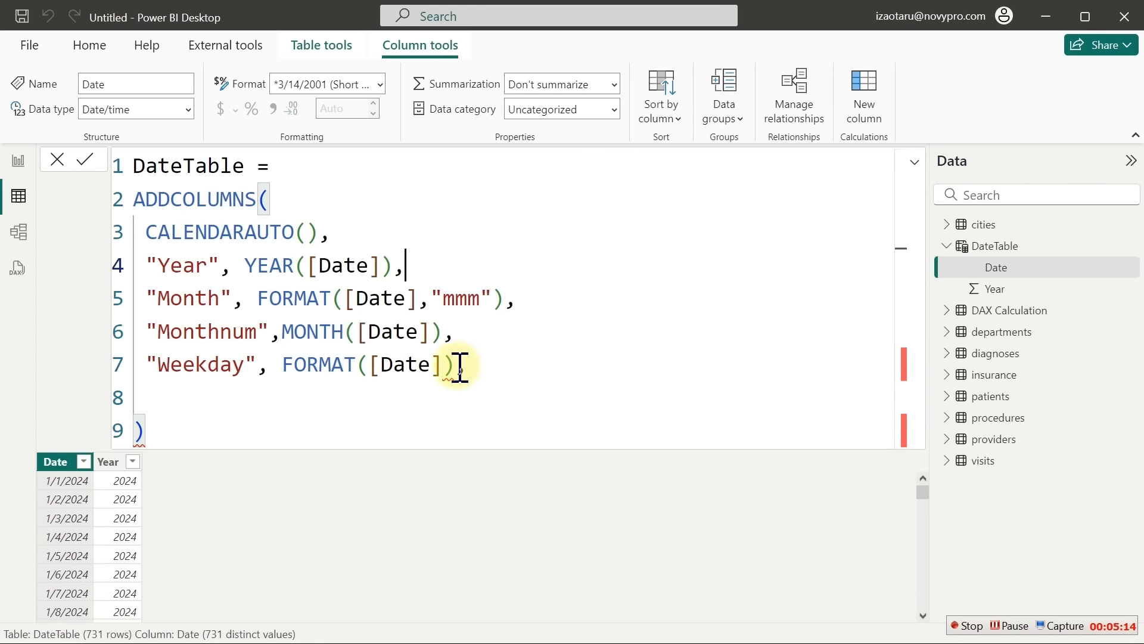
type(",")
left_click(445, 366)
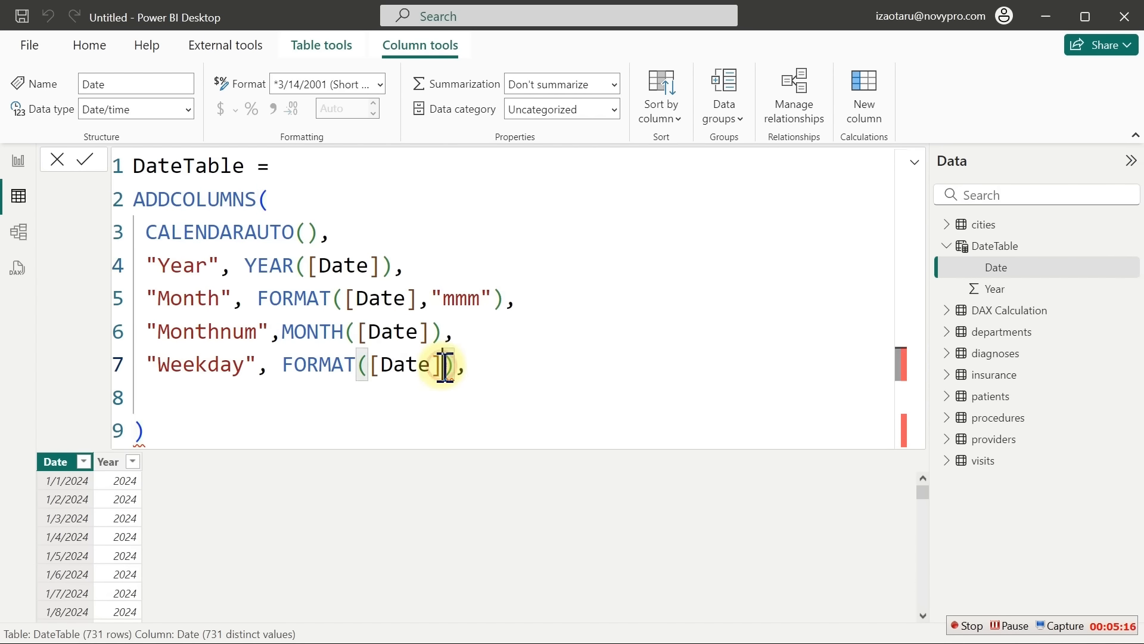
type(",")
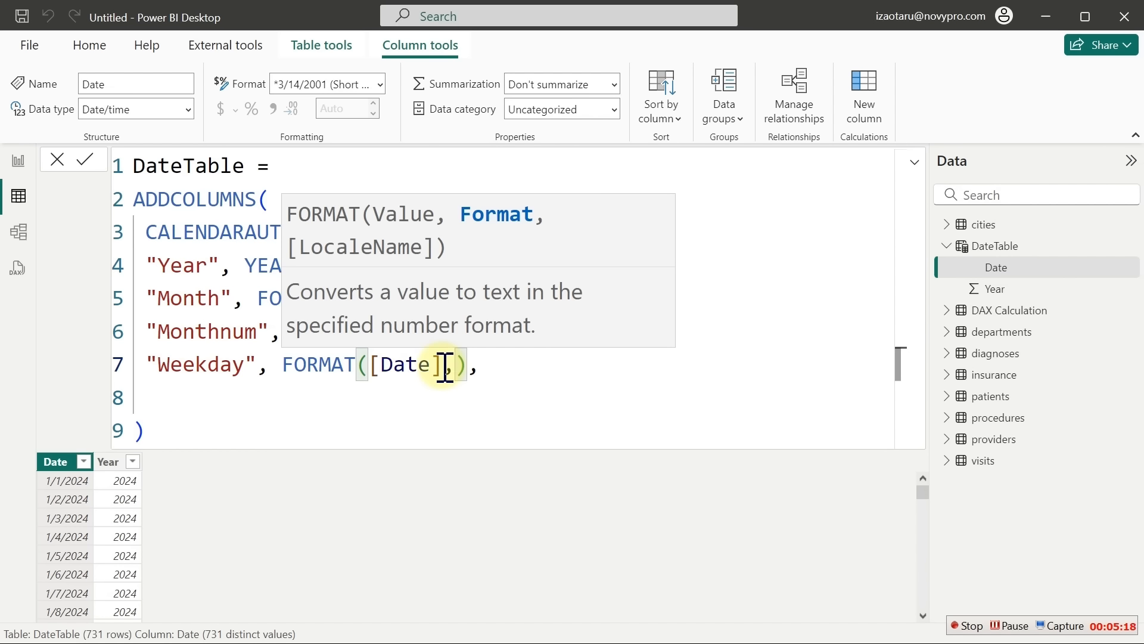
type("\"ddd")
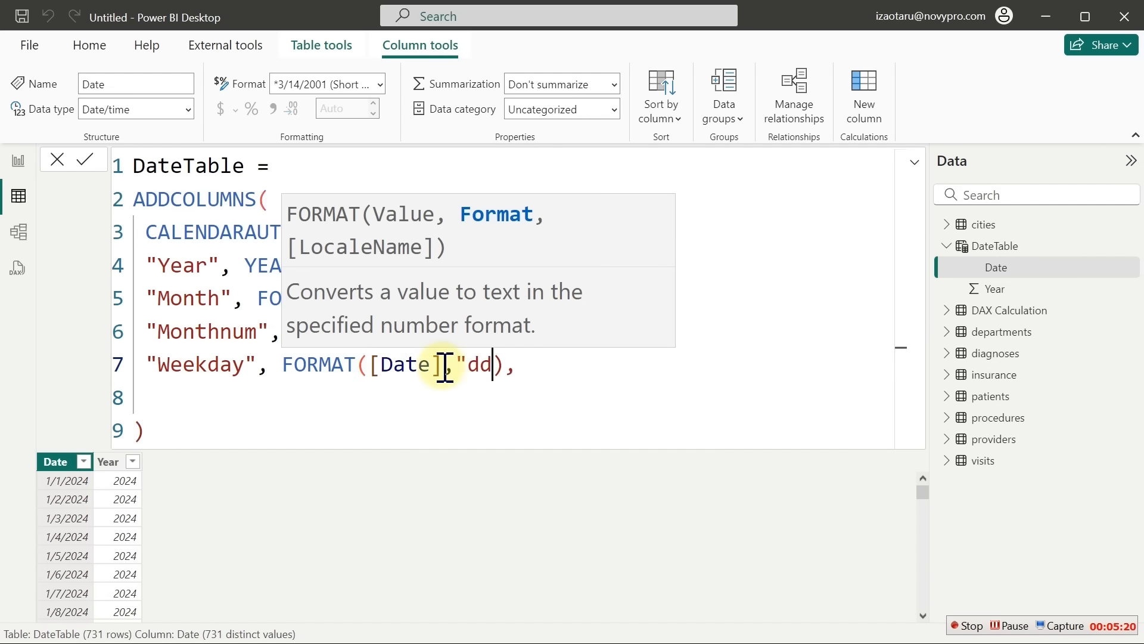
type("\"")
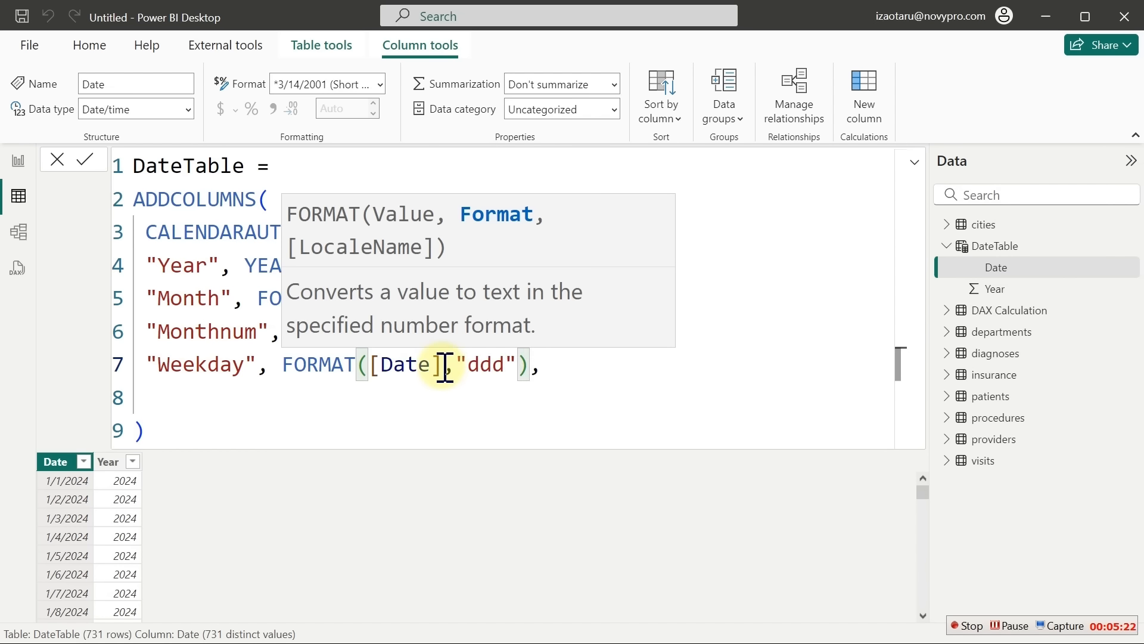
left_click(553, 376)
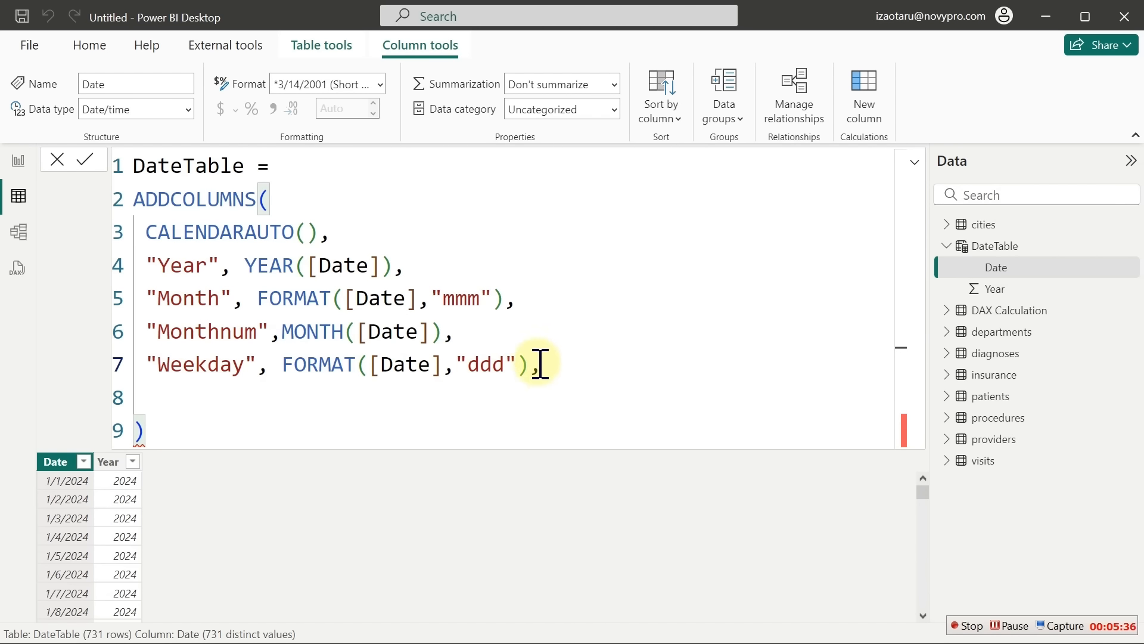
key("BackSpace")
type(",")
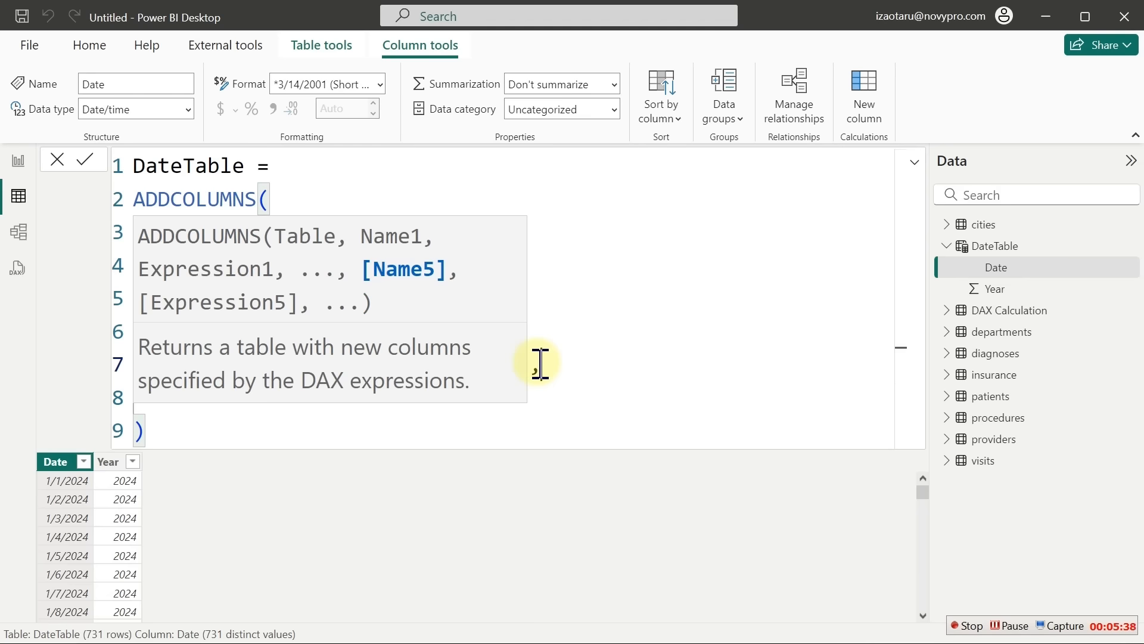
key("Return")
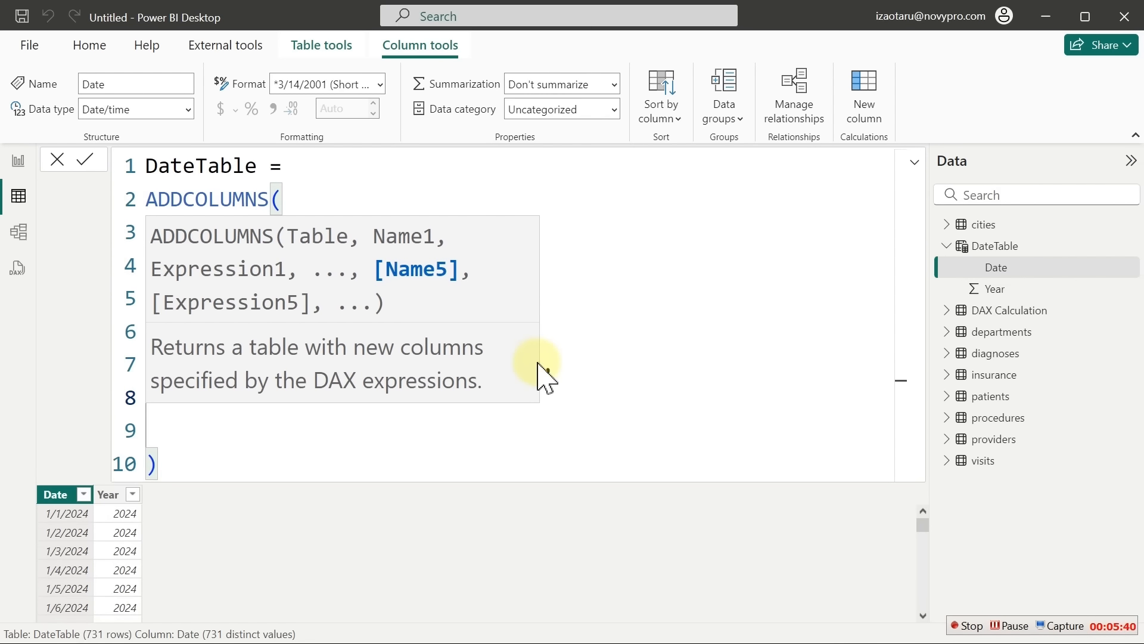
left_click(605, 364)
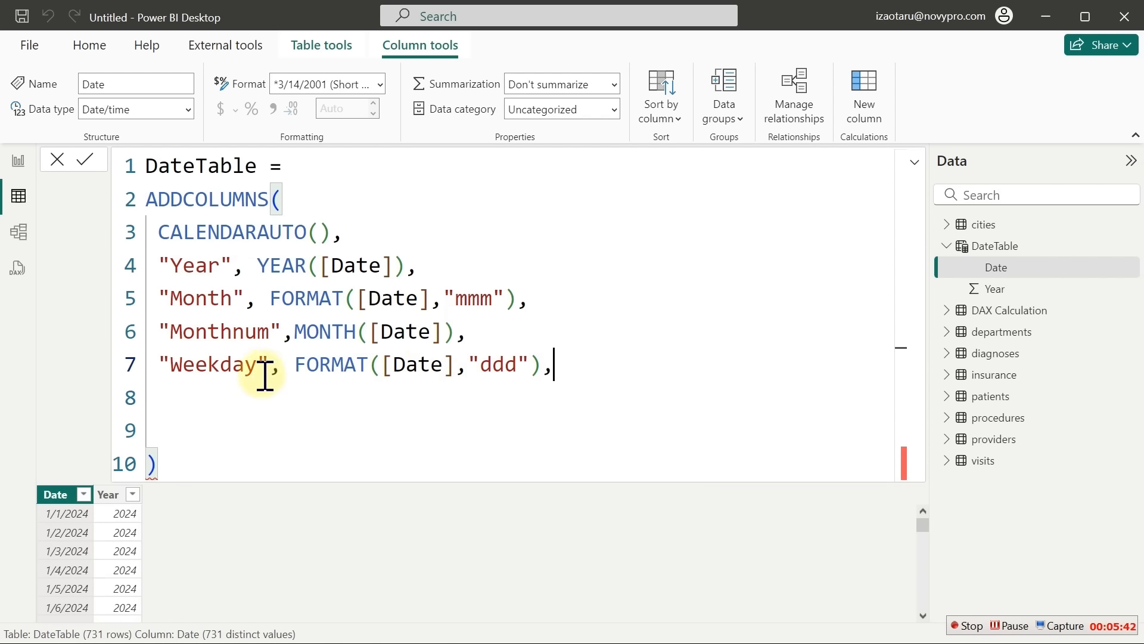
Add "Weeknum", WEEKDAY([Date]) on line 8 and commit the DateTable formula
left_click(221, 371)
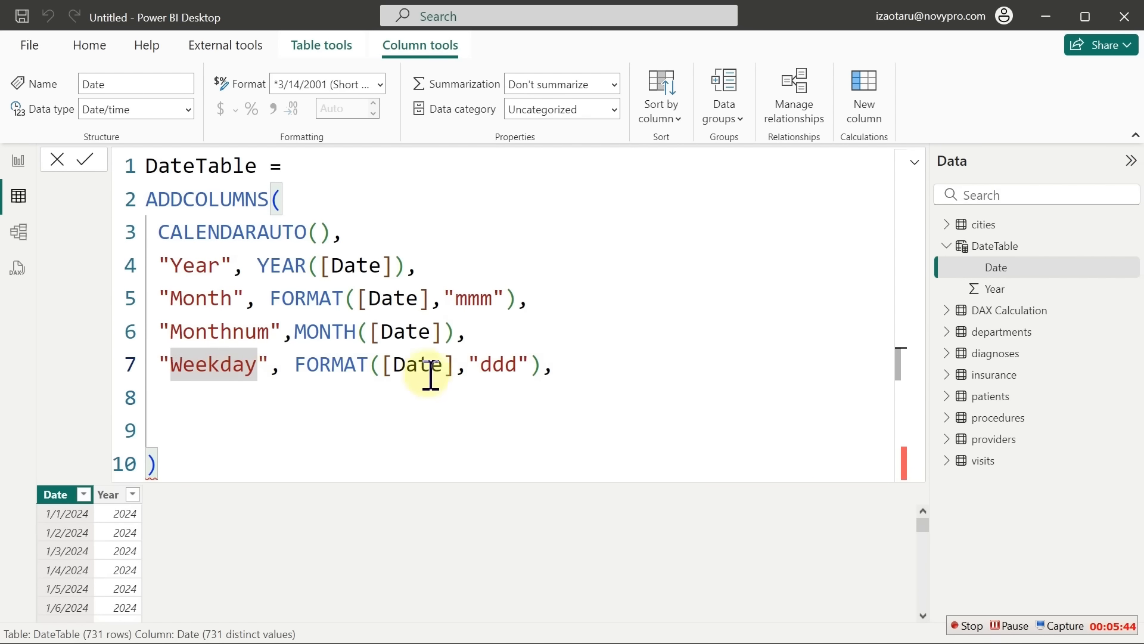
left_click(196, 404)
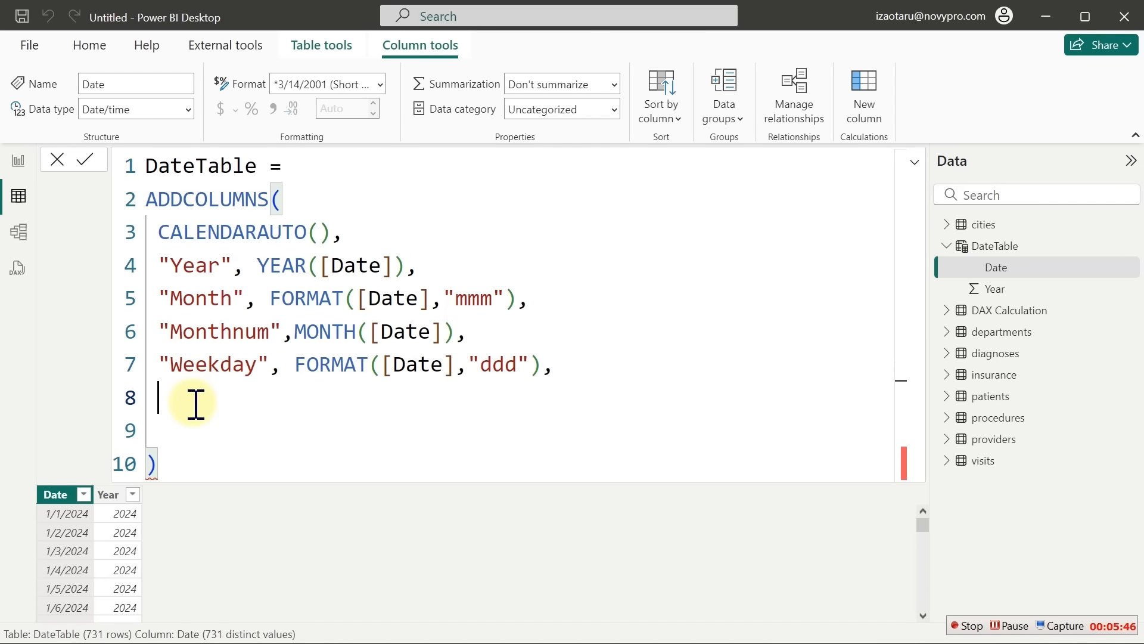
type("\"Weekd")
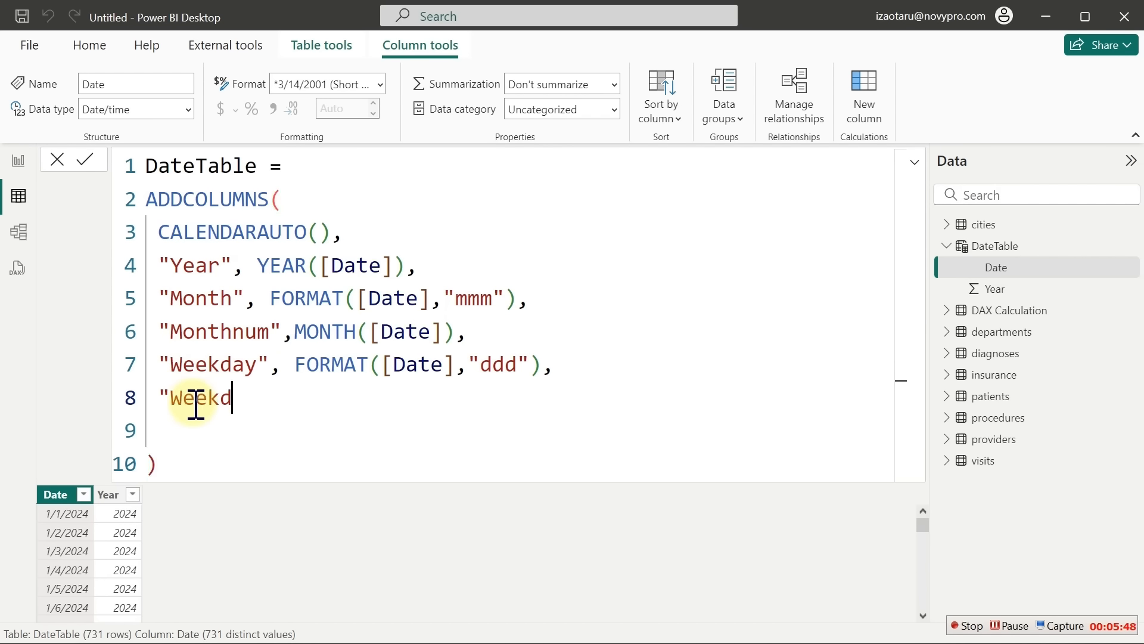
key("BackSpace")
type("num\",")
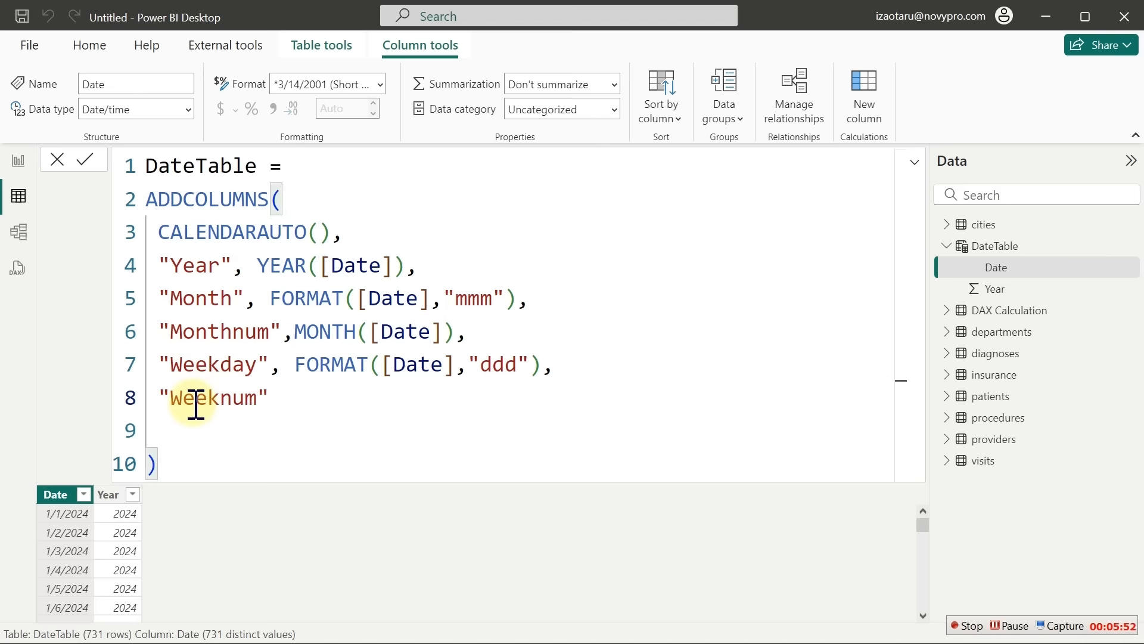
type("Wee")
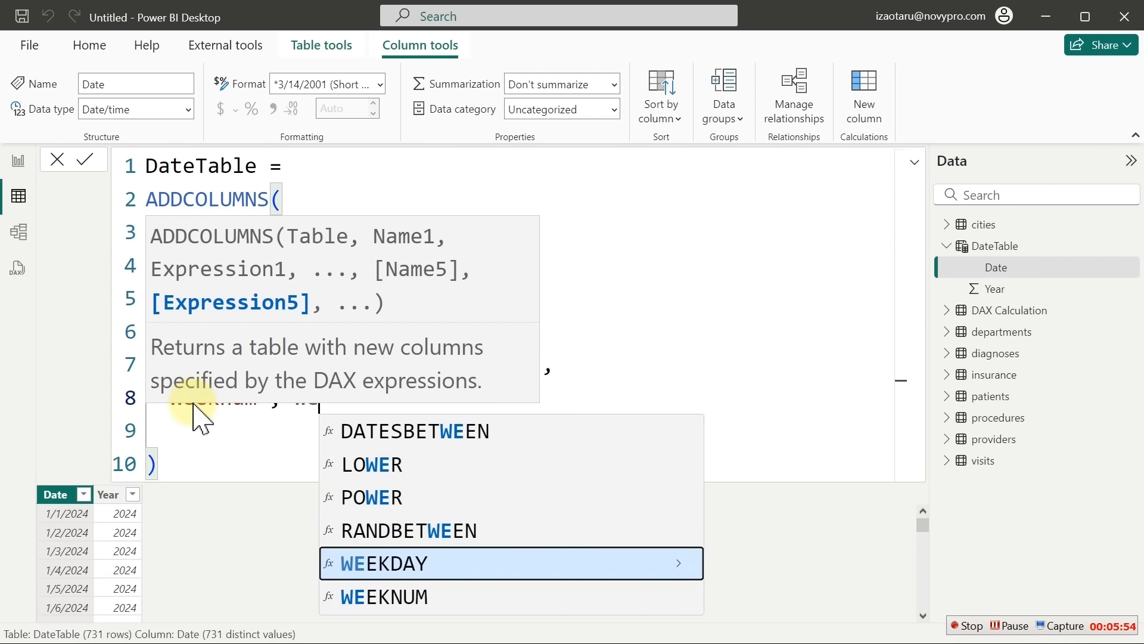
key("Tab")
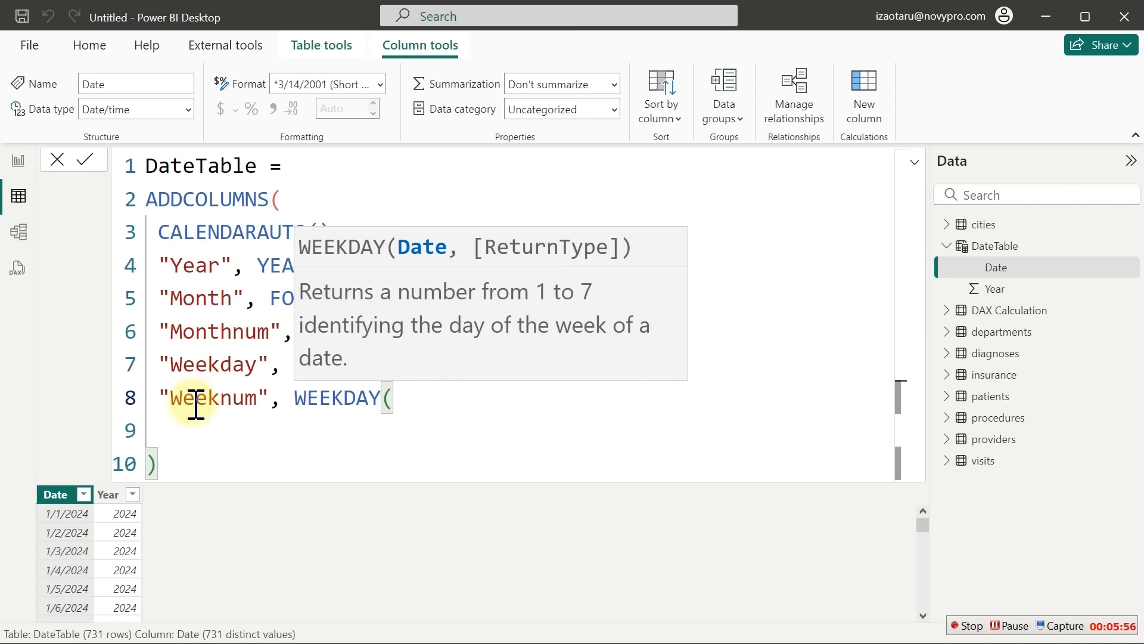
type("[")
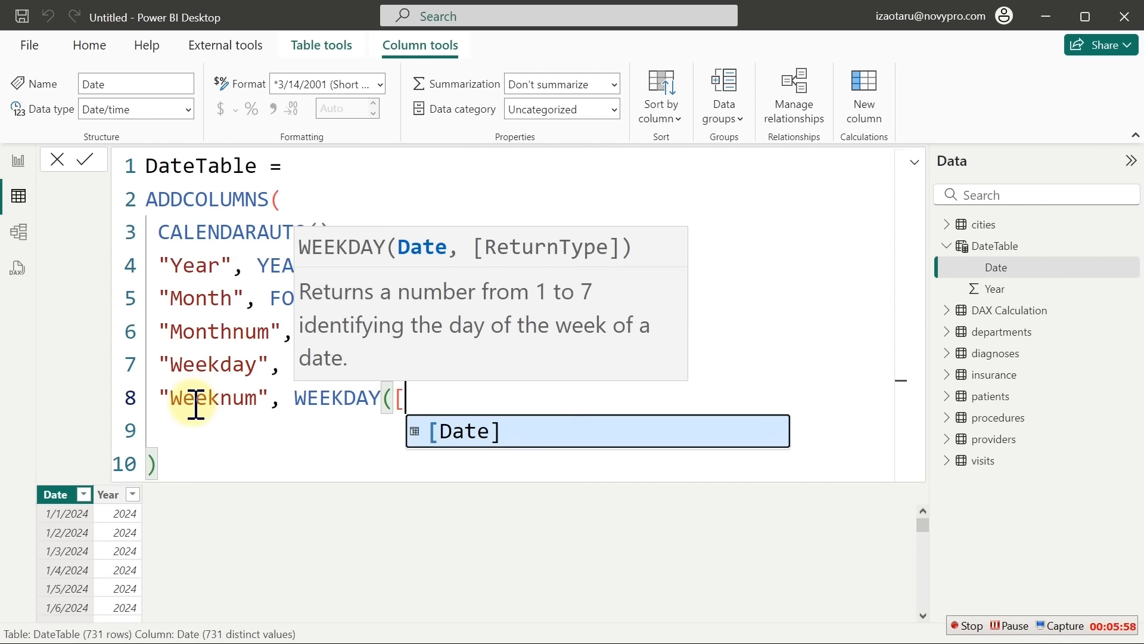
key("Tab")
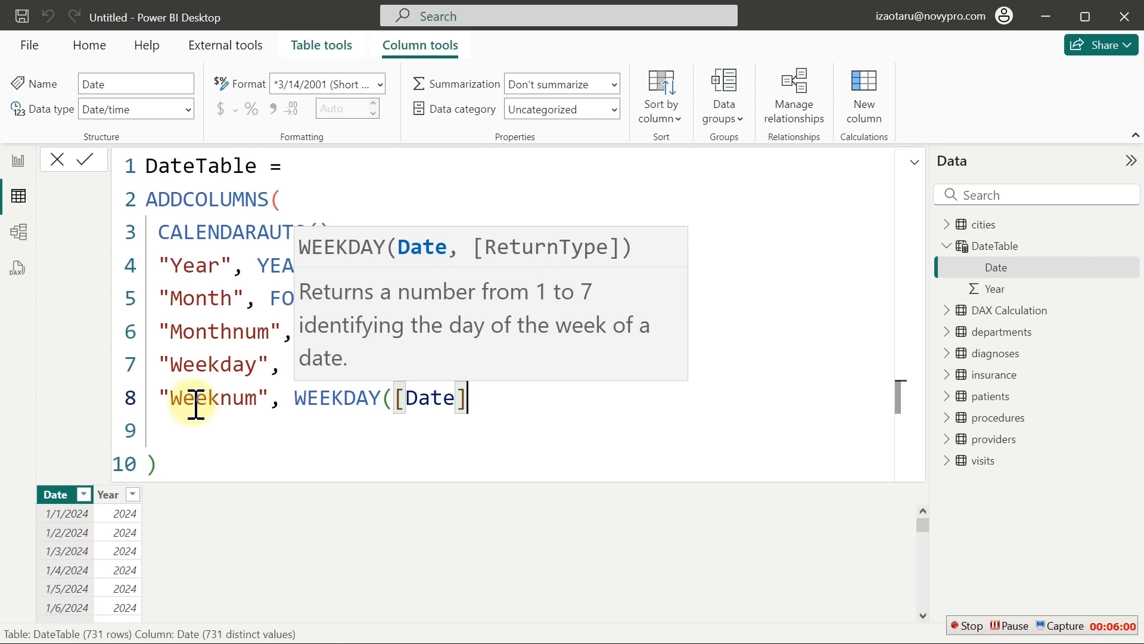
type(")")
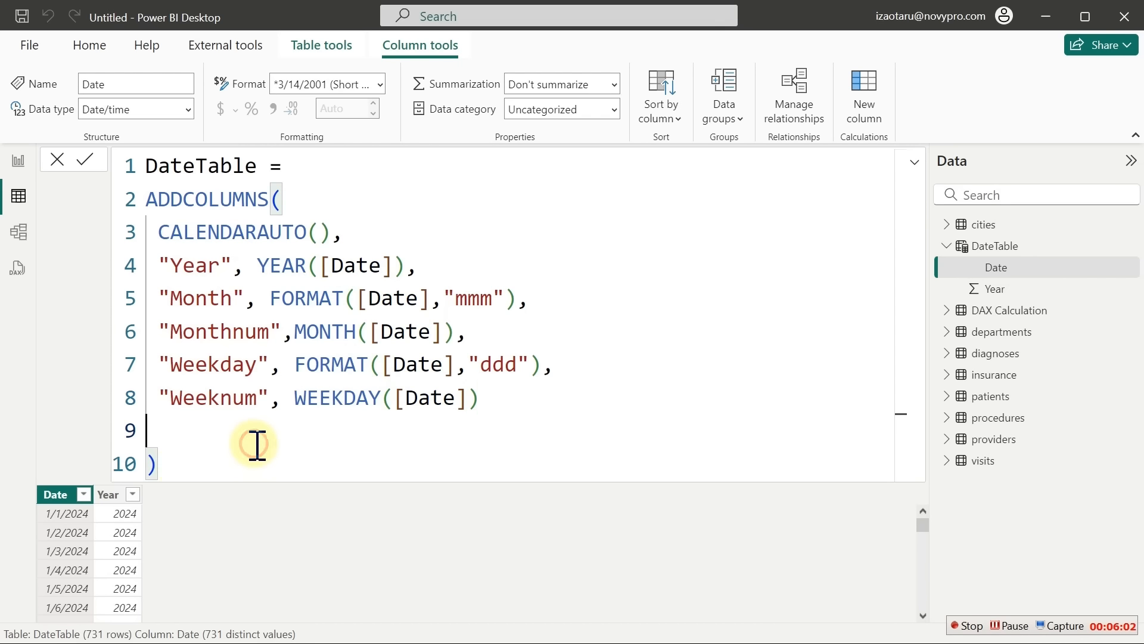
left_click(191, 464)
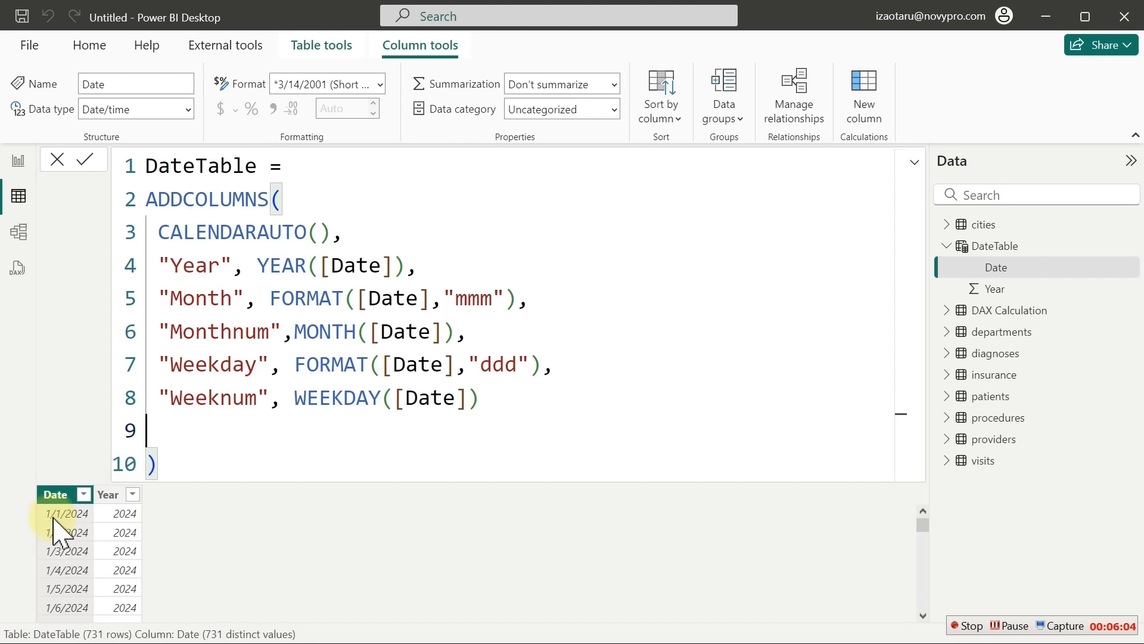
left_click(496, 400)
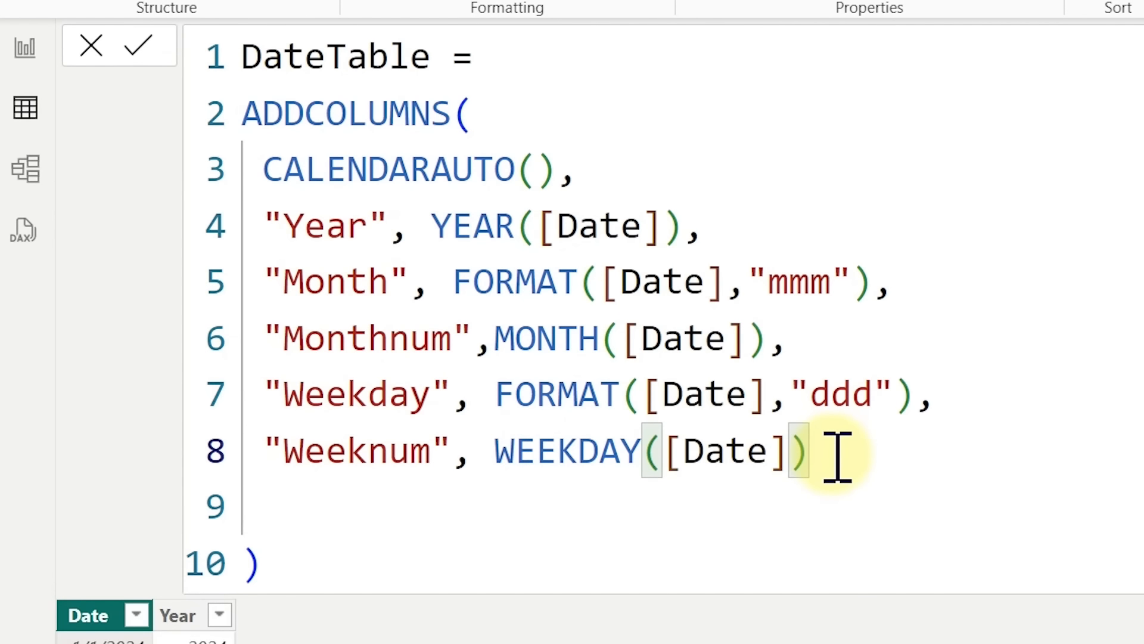
key("Return")
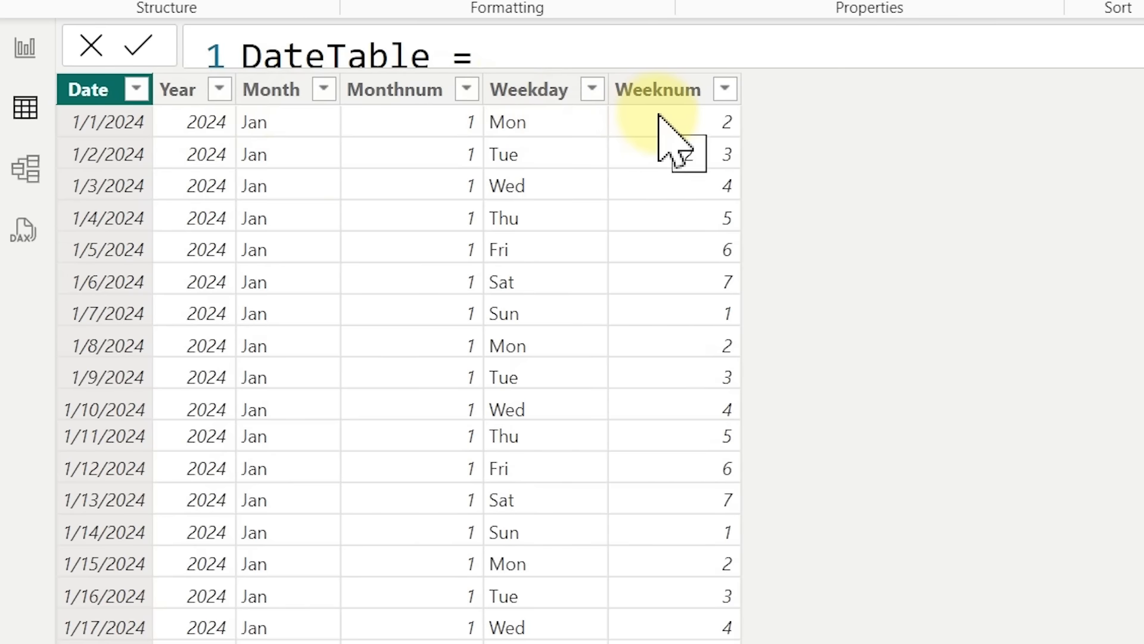
In Report view, narrow the Date of Visit table, move it left, and paste a copy beside it
left_click(52, 47)
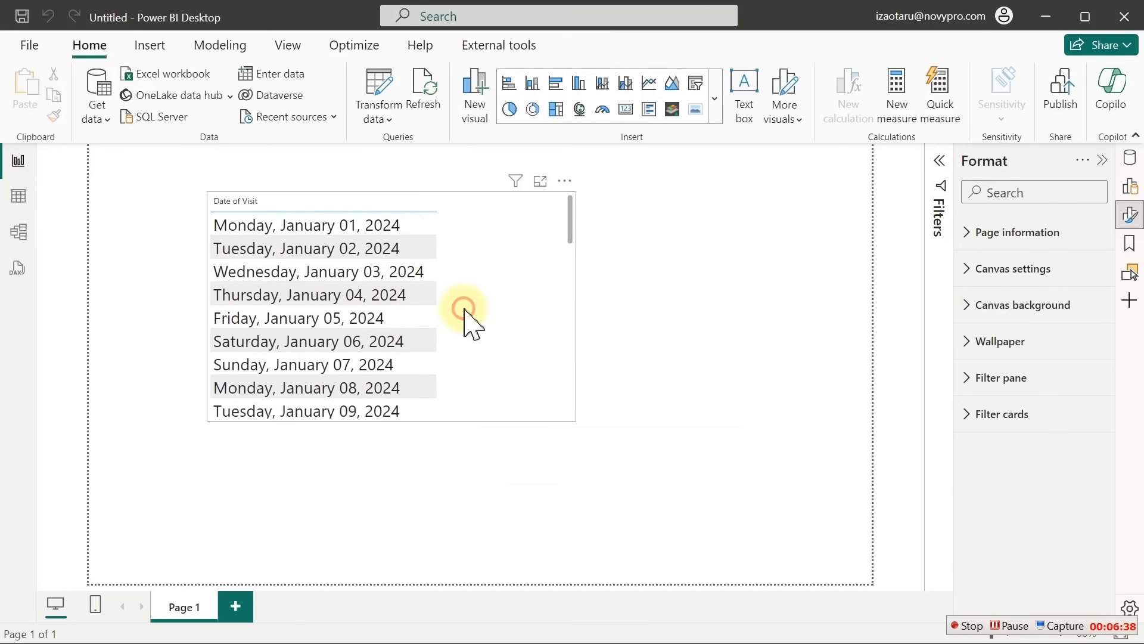
left_click(573, 236)
left_click_drag(576, 191, 495, 208)
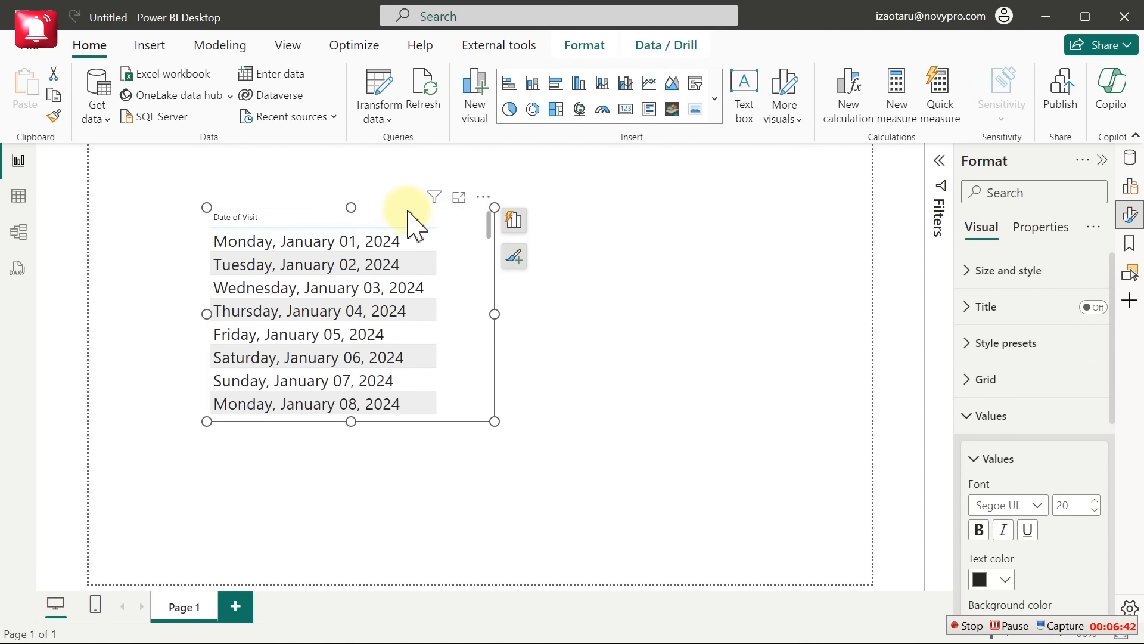
left_click_drag(489, 210, 396, 205)
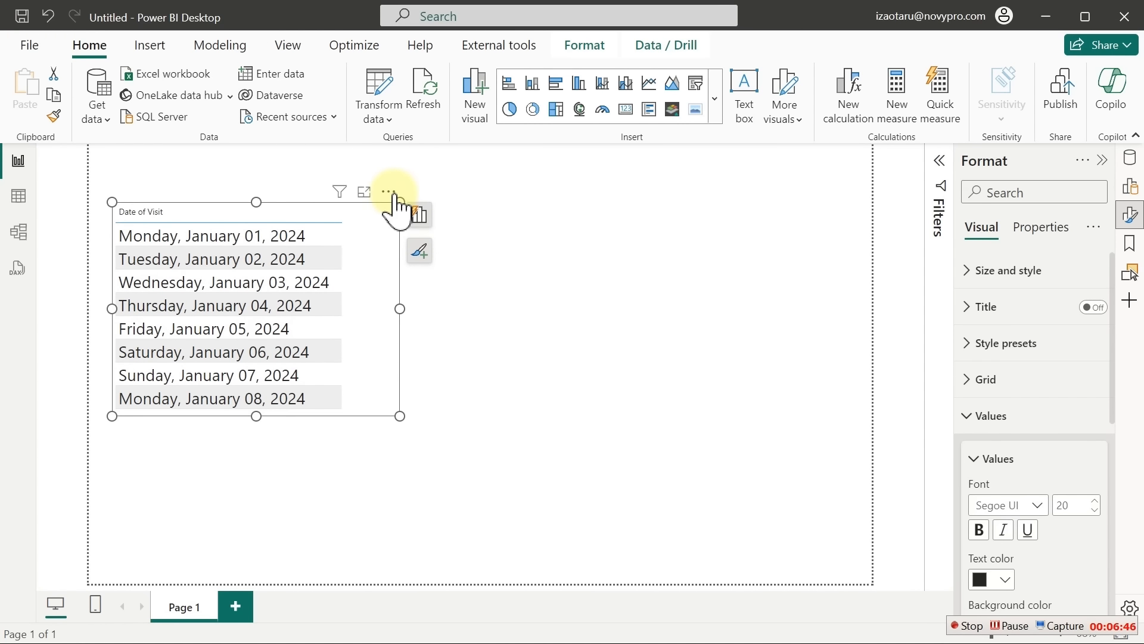
key("ctrl+v")
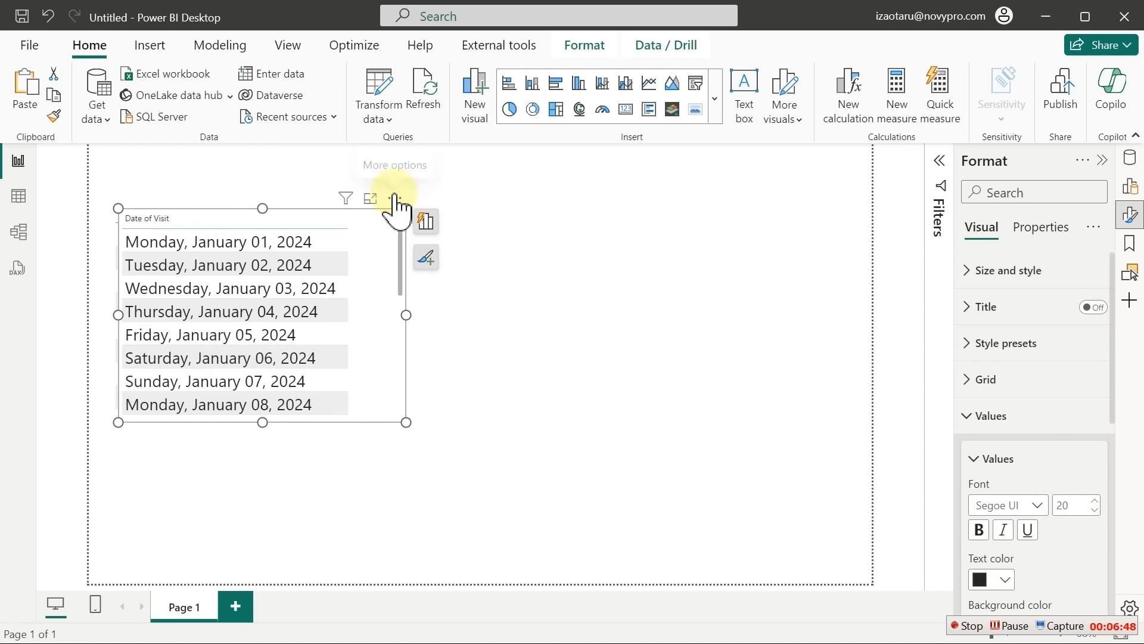
left_click_drag(395, 196, 737, 207)
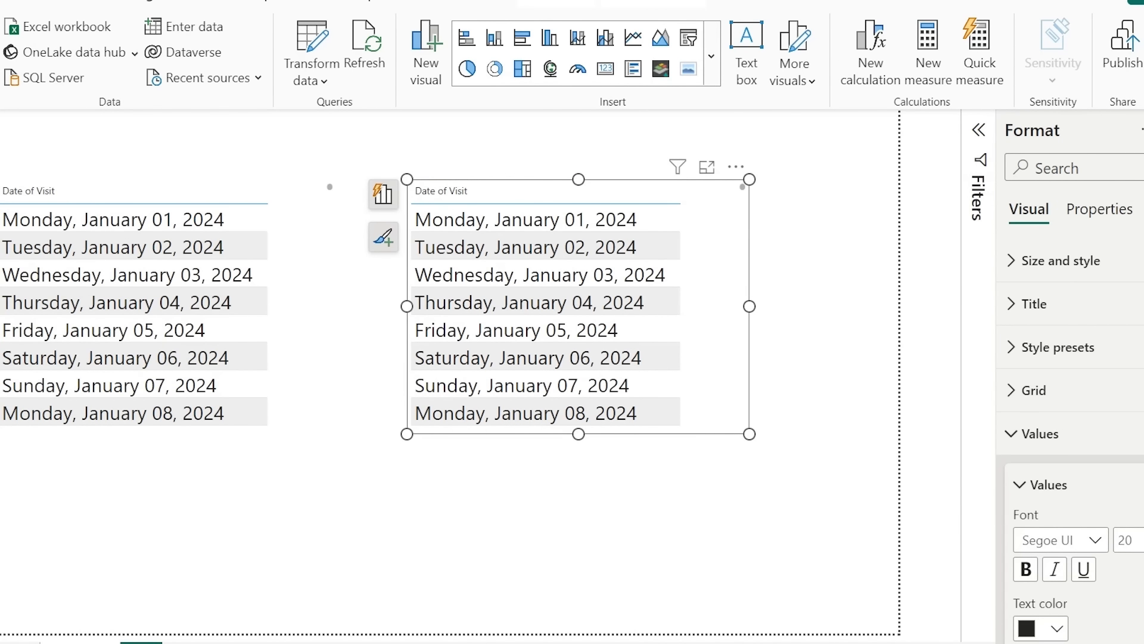
Replace Date of Visit with DateTable's Date column in the duplicated table visual
left_click(1143, 140)
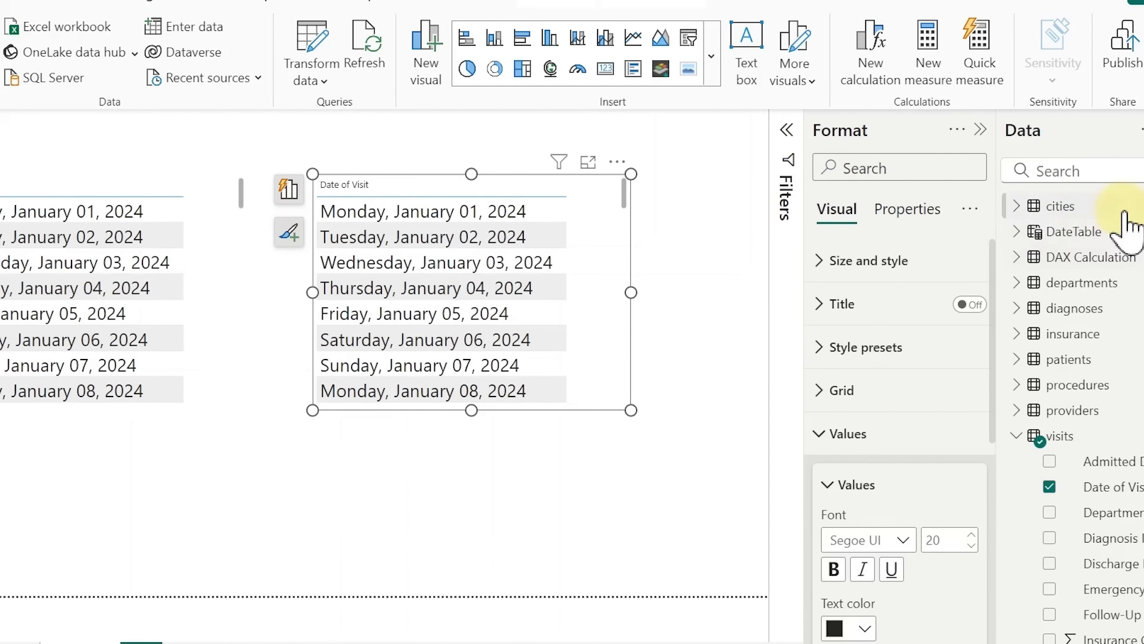
left_click(1016, 233)
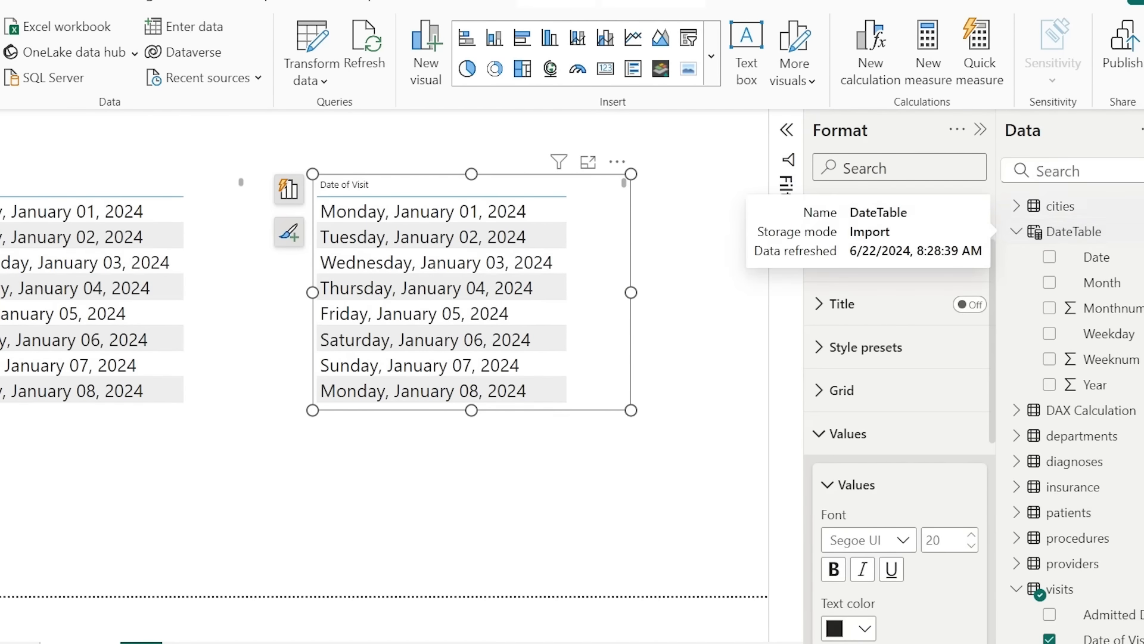
left_click(1140, 174)
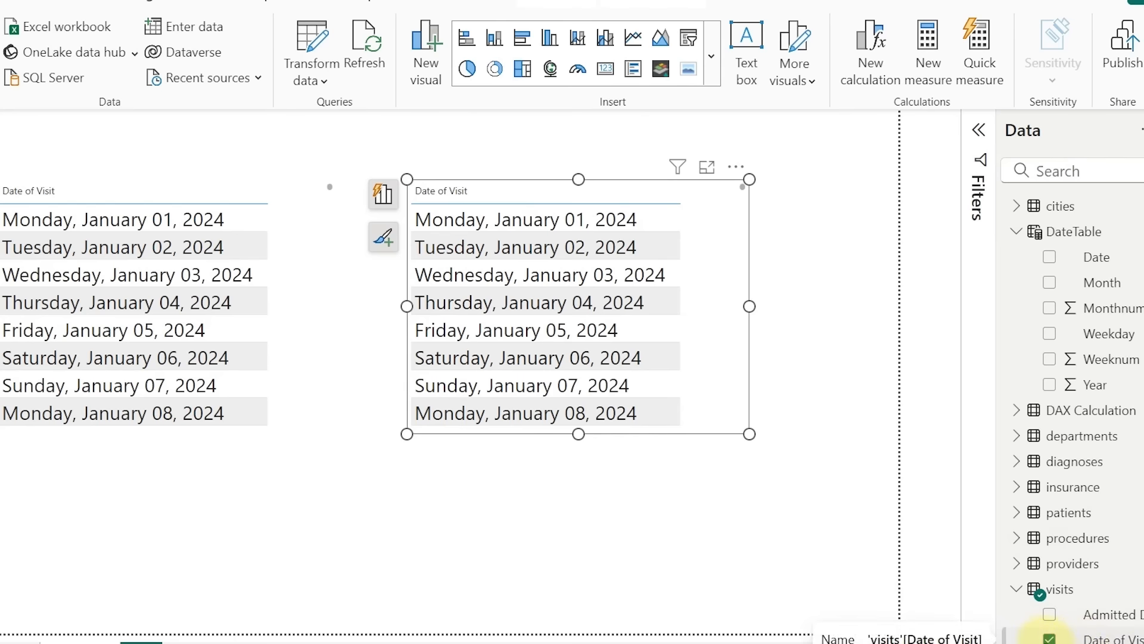
left_click(1049, 637)
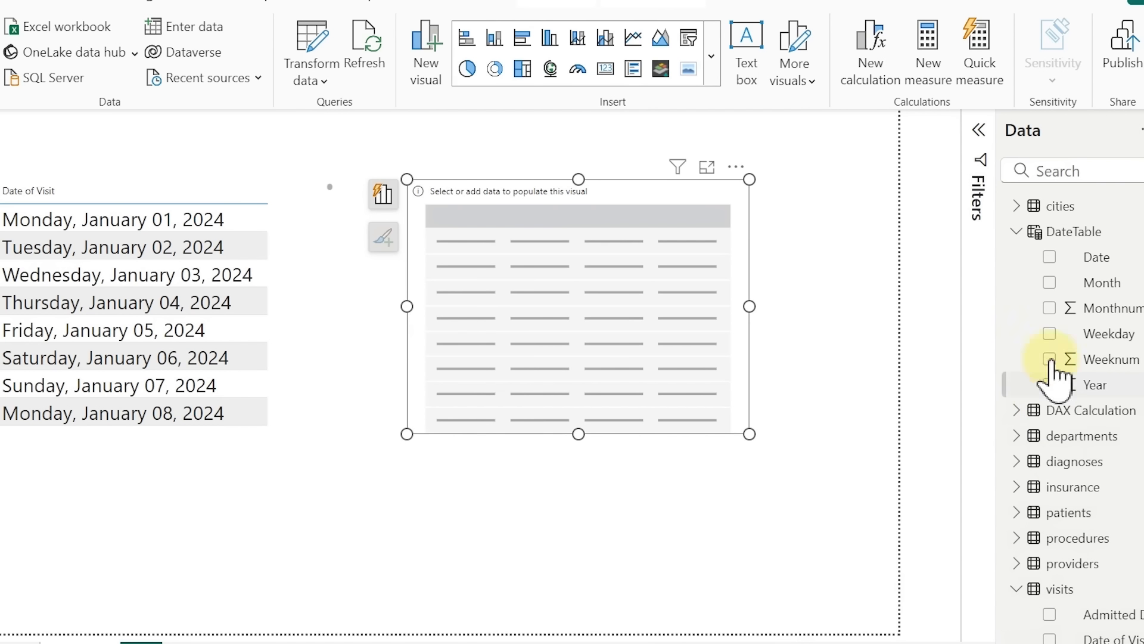
left_click(1050, 259)
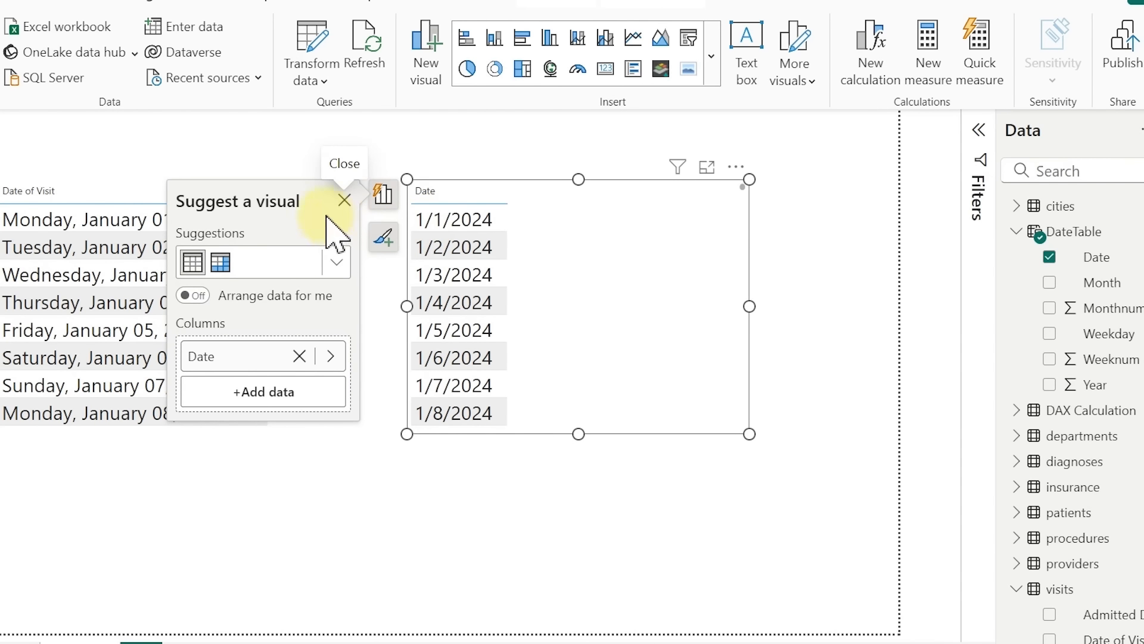
left_click(344, 201)
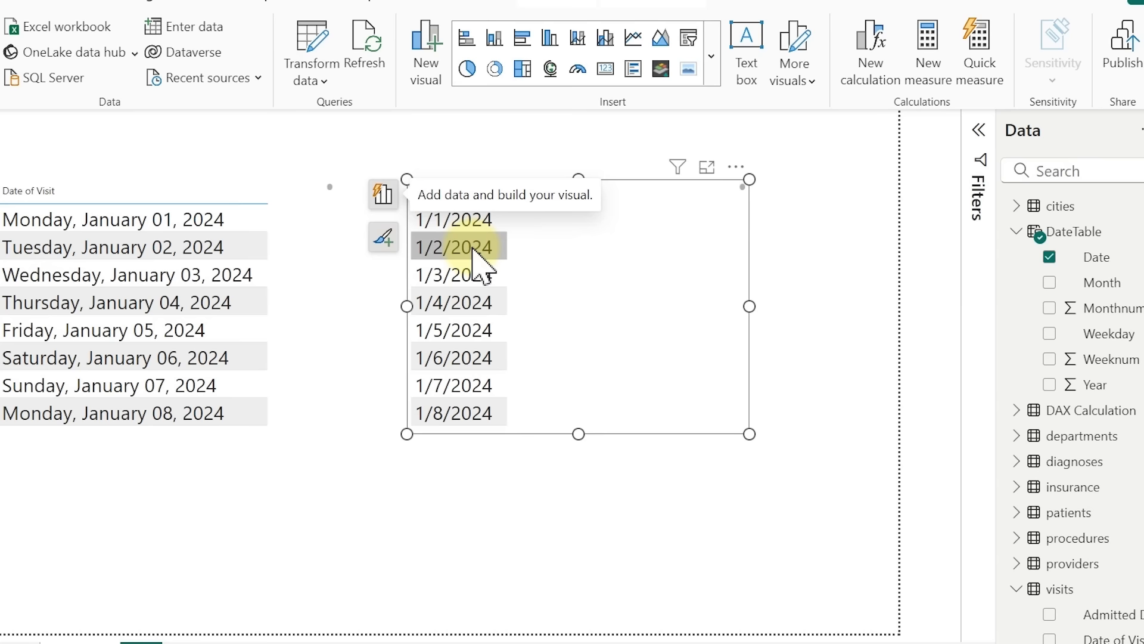
Switch the visual to DateTable Month, make it taller, reposition it, and duplicate it
left_click(314, 224)
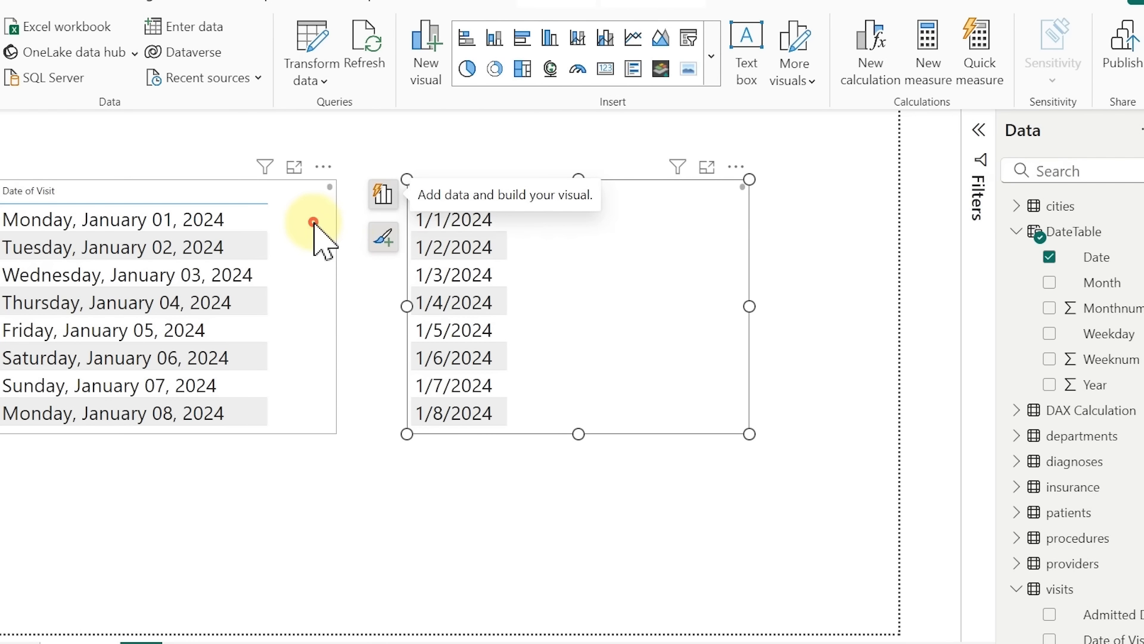
left_click(613, 239)
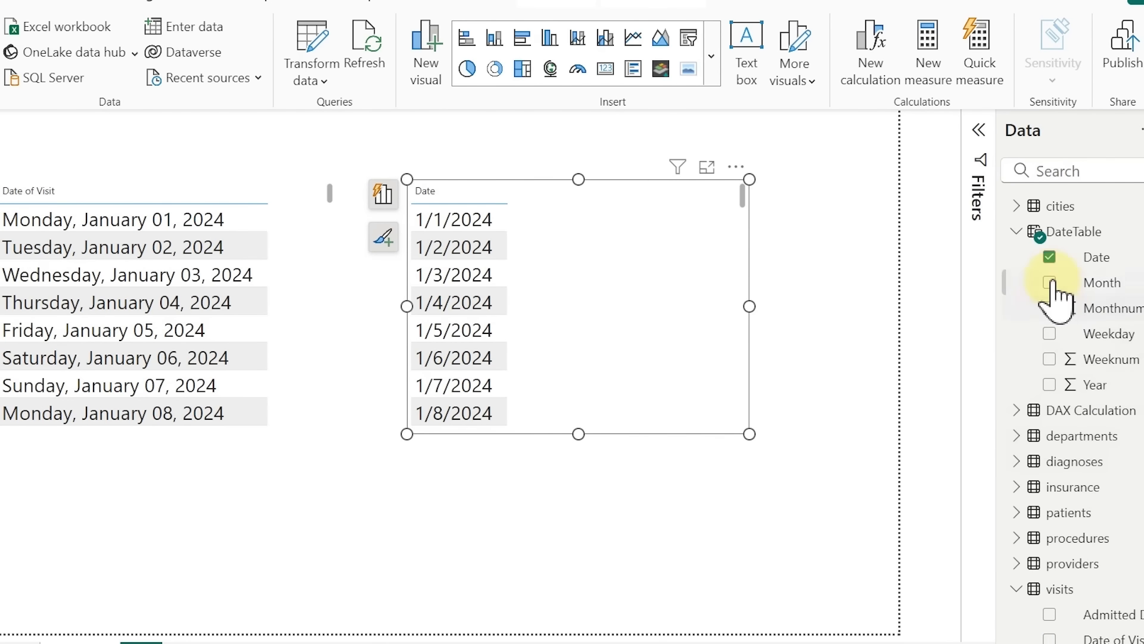
left_click(1049, 257)
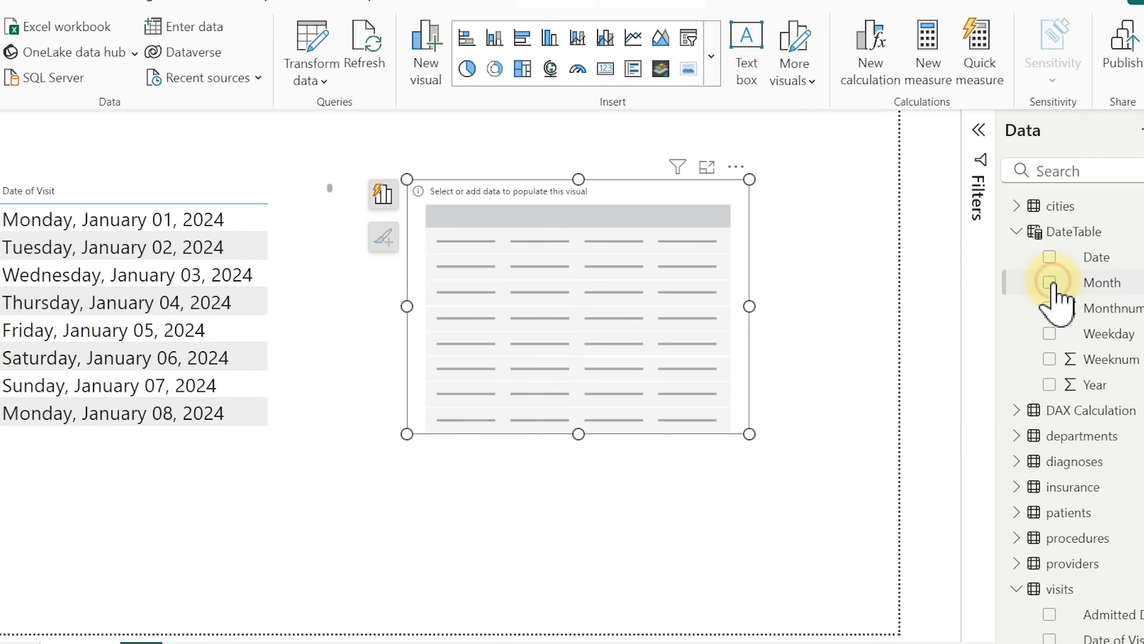
left_click(1050, 284)
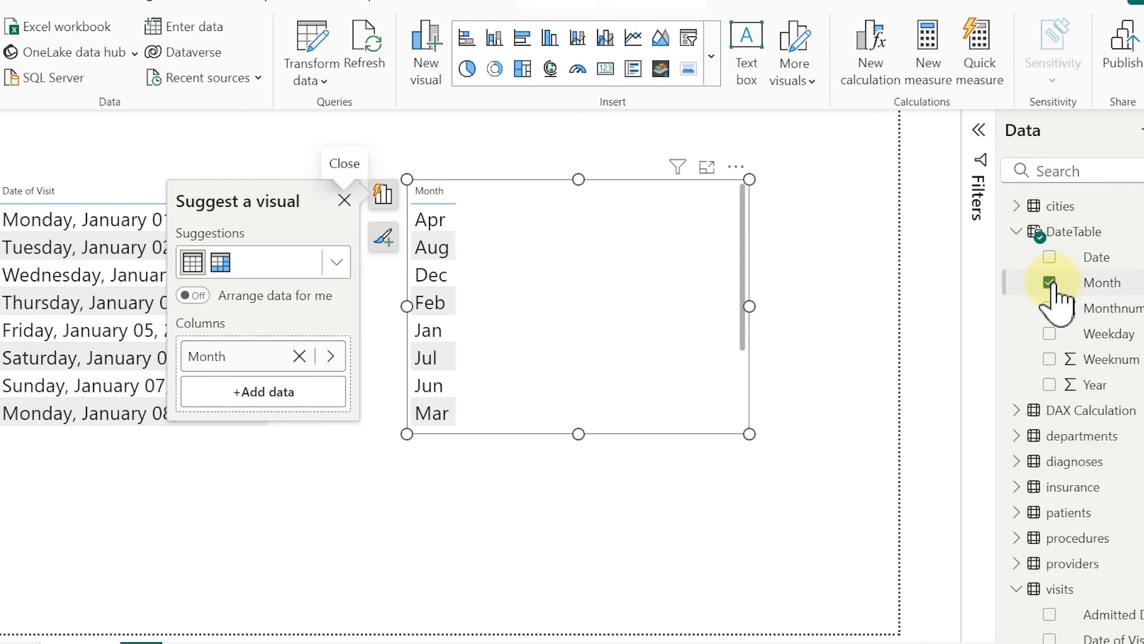
left_click_drag(749, 434, 676, 578)
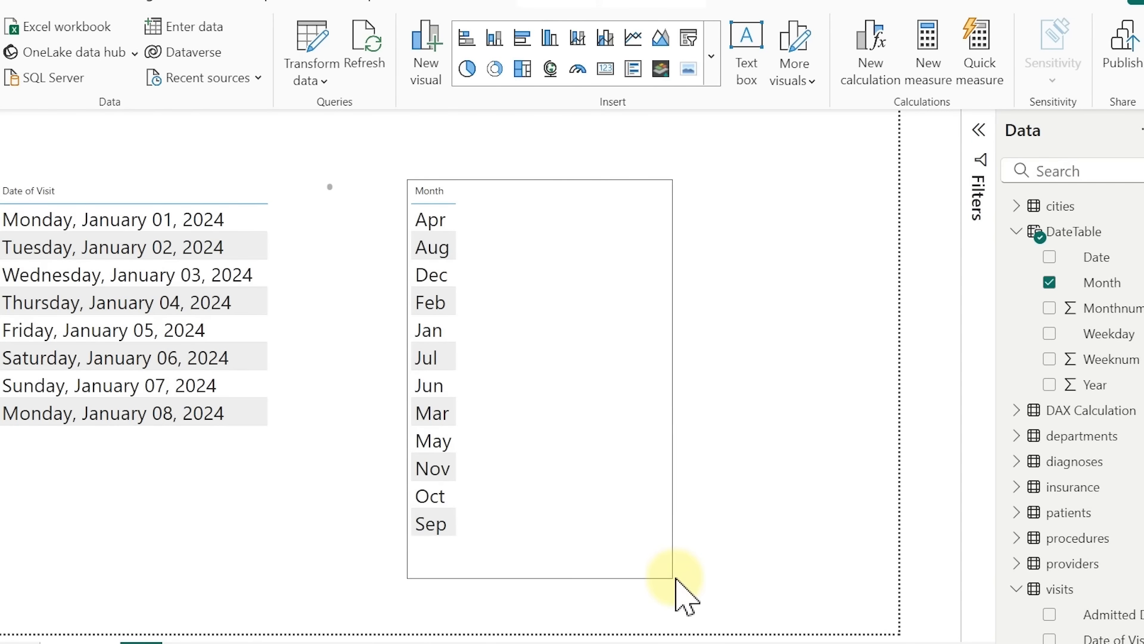
left_click_drag(649, 479, 833, 454)
key("ctrl+c")
key("ctrl+v")
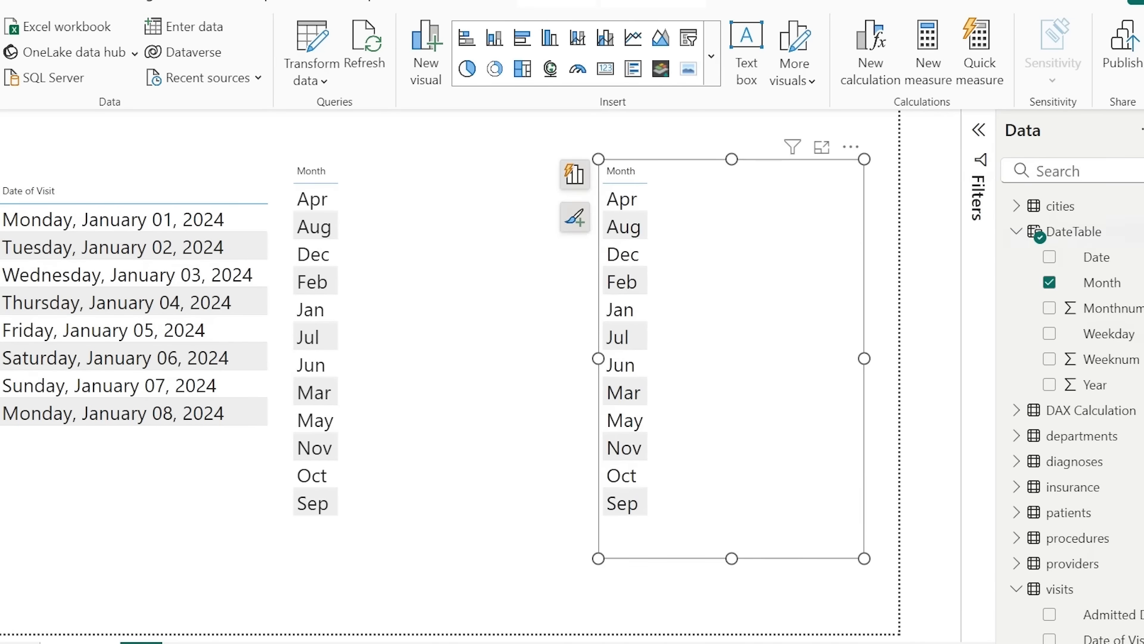
Swap Month for Weekday in the copied visual, then return to the DateTable data grid
left_click(1050, 282)
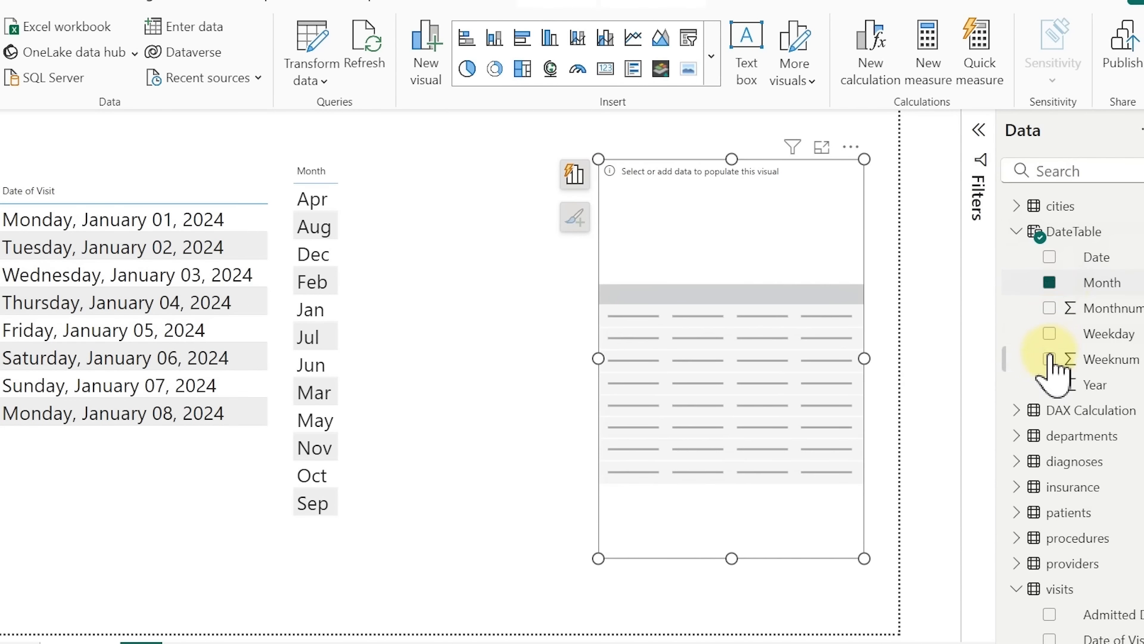
left_click(1049, 334)
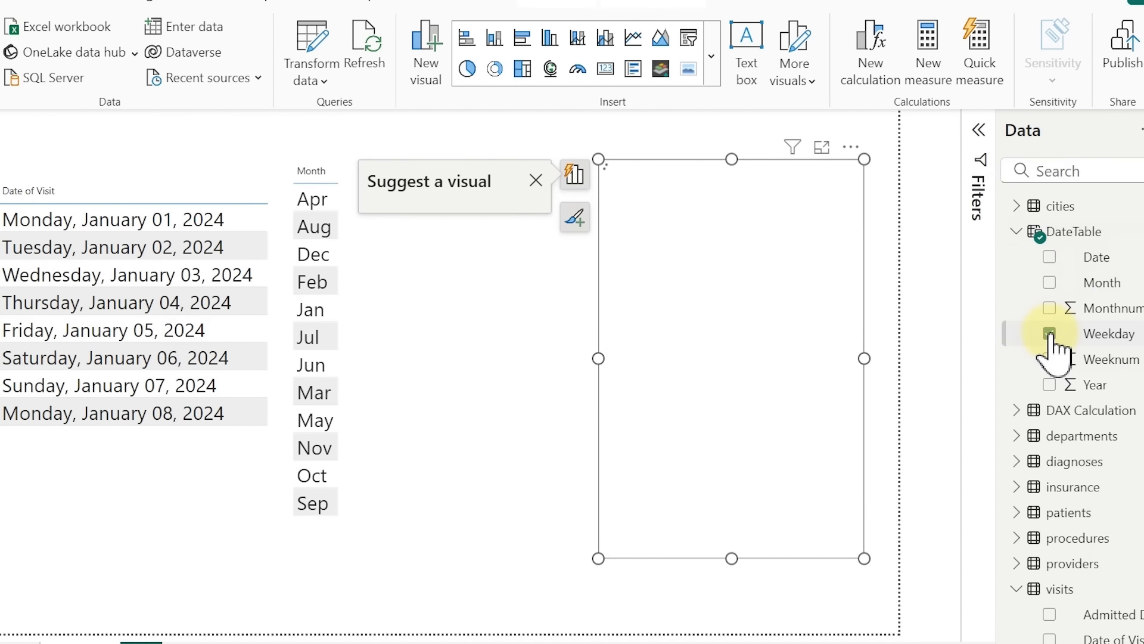
left_click(657, 142)
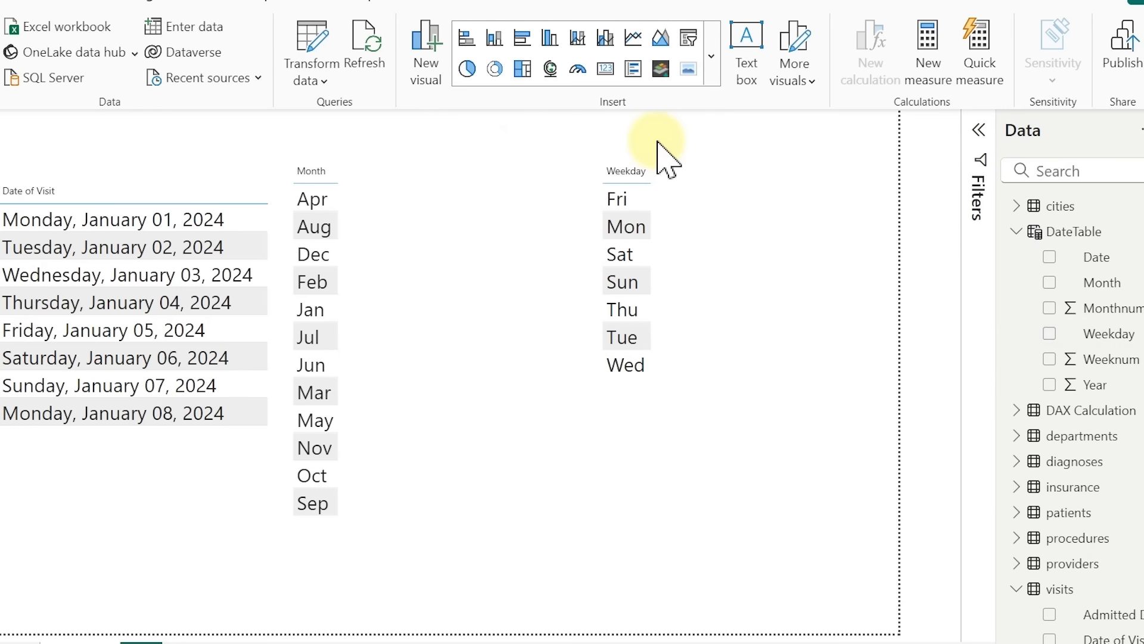
left_click(23, 203)
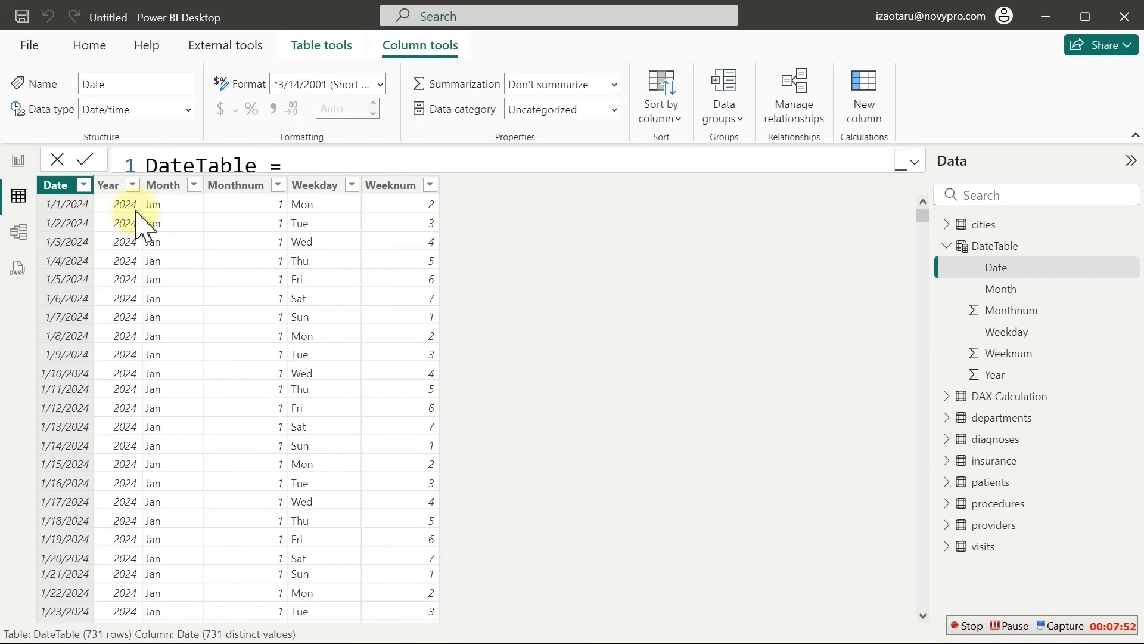
Sort the Month column by Monthnum and Weekday by Weeknum, then return to the report
left_click(165, 190)
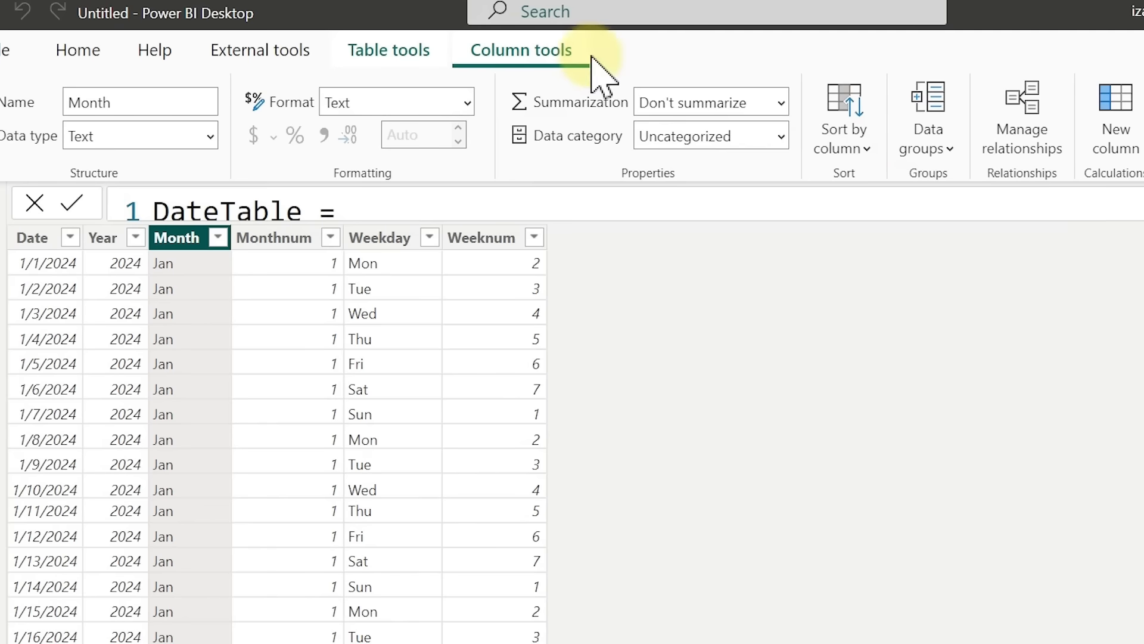
left_click(857, 152)
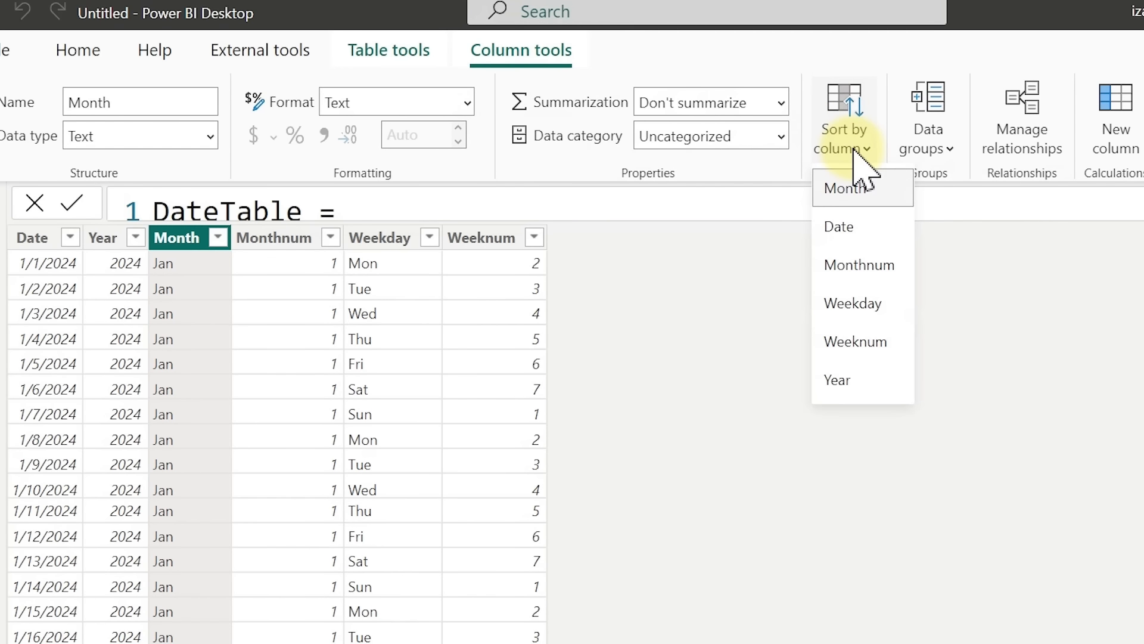
left_click(874, 271)
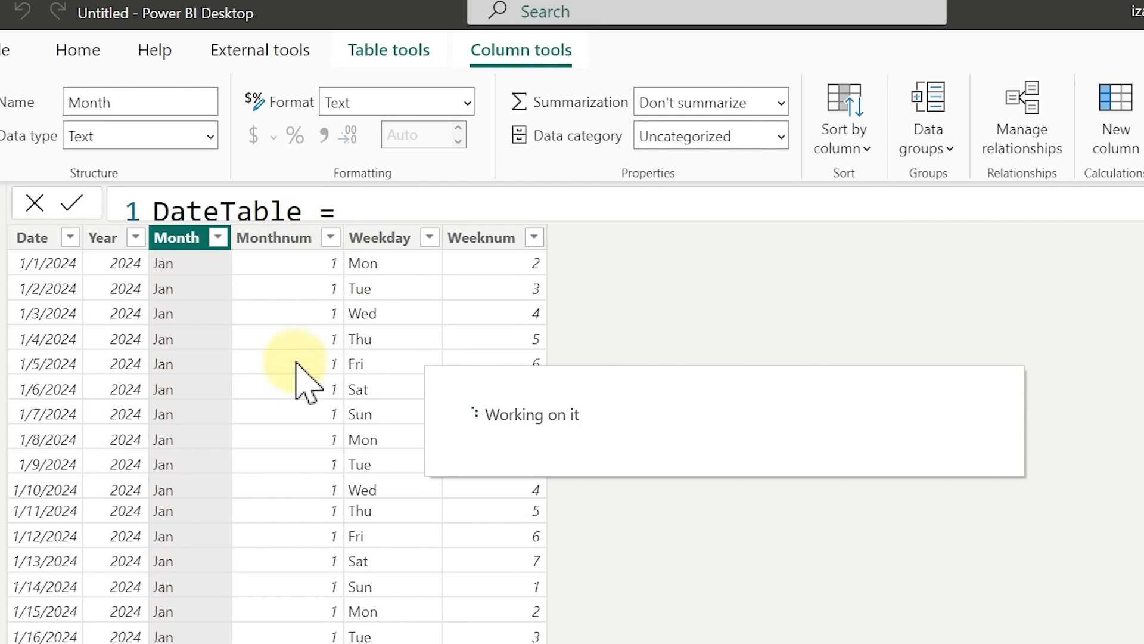
left_click(388, 239)
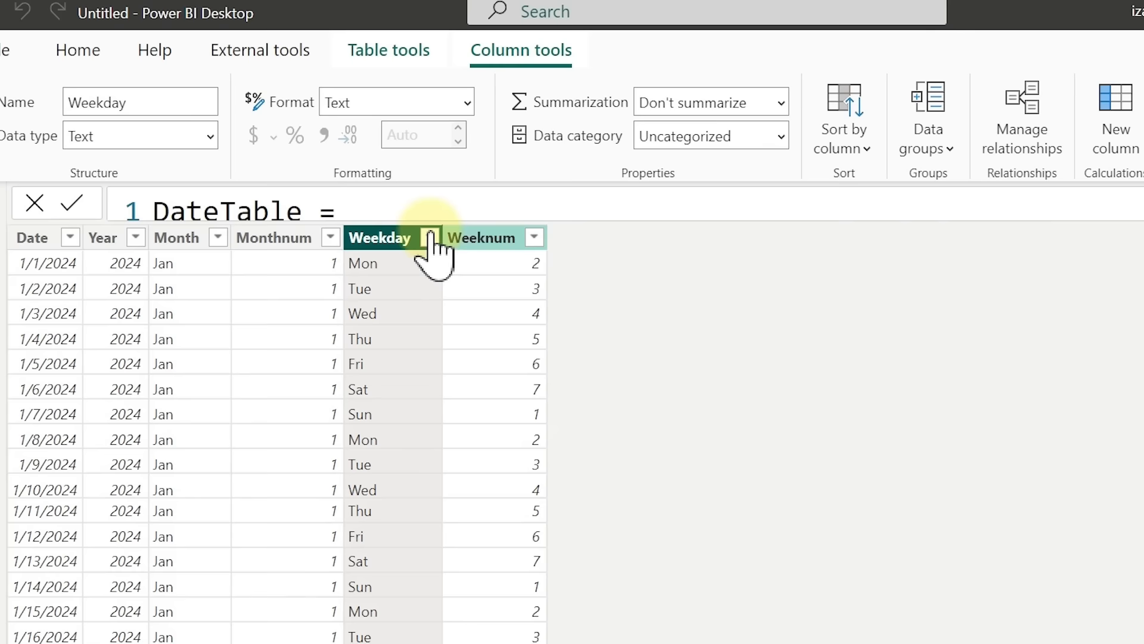
left_click(868, 150)
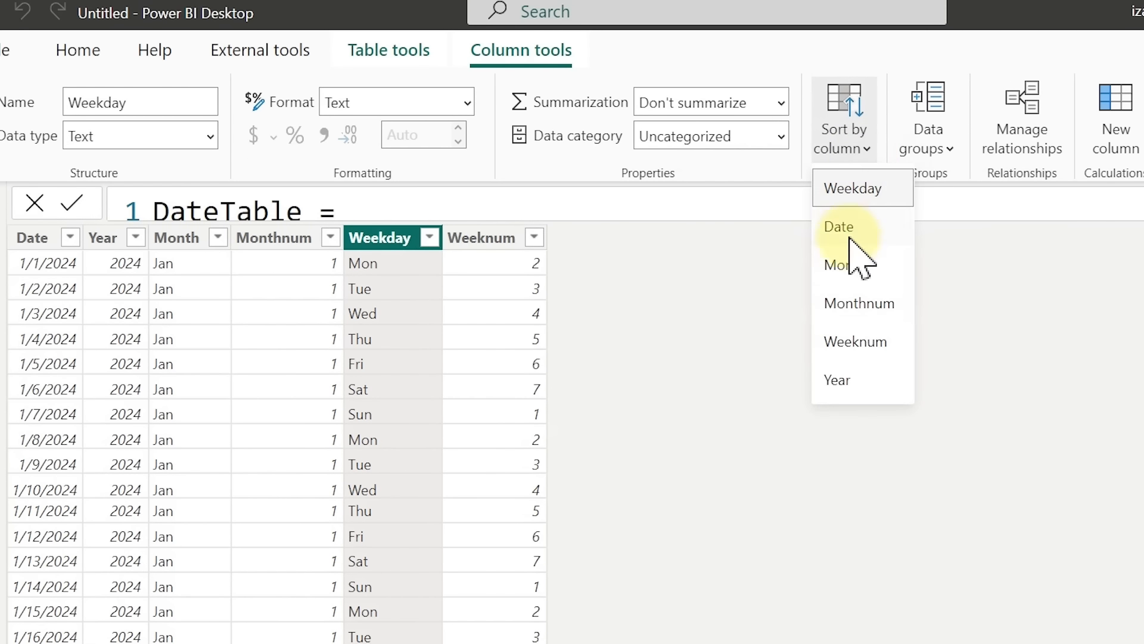
left_click(858, 341)
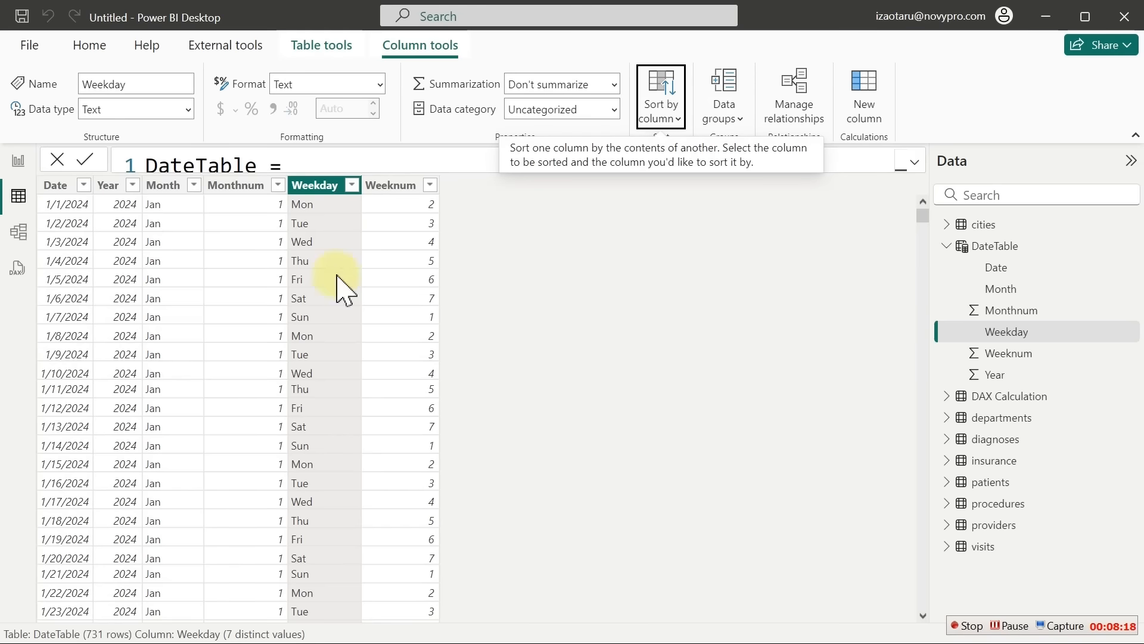
left_click(18, 161)
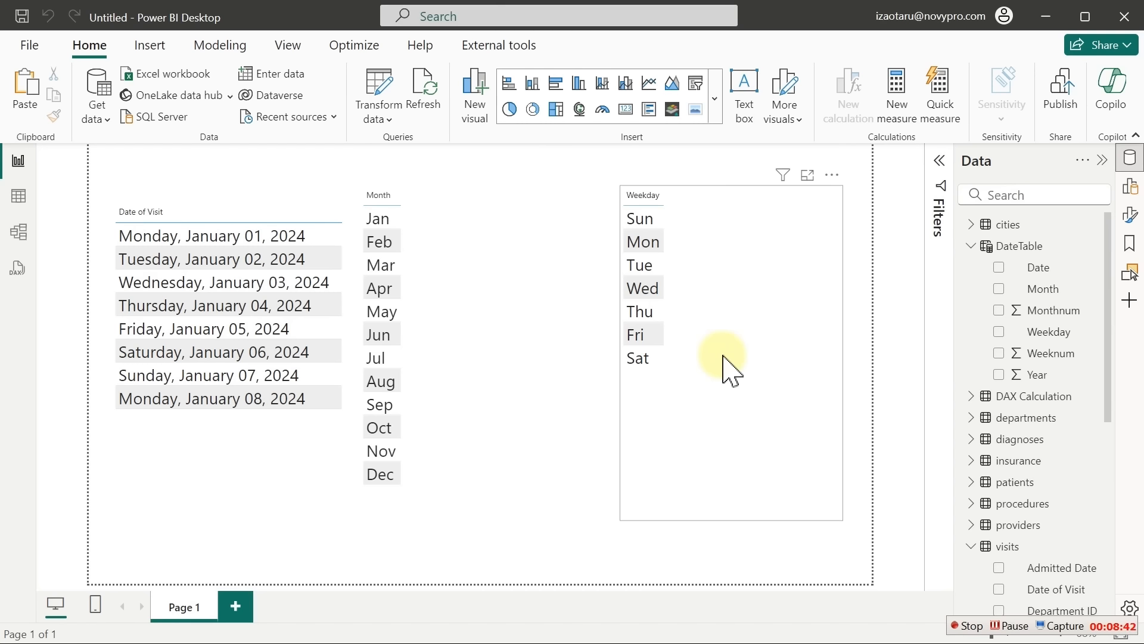
Switch from the report page back to the DateTable rows in Table view
left_click(18, 196)
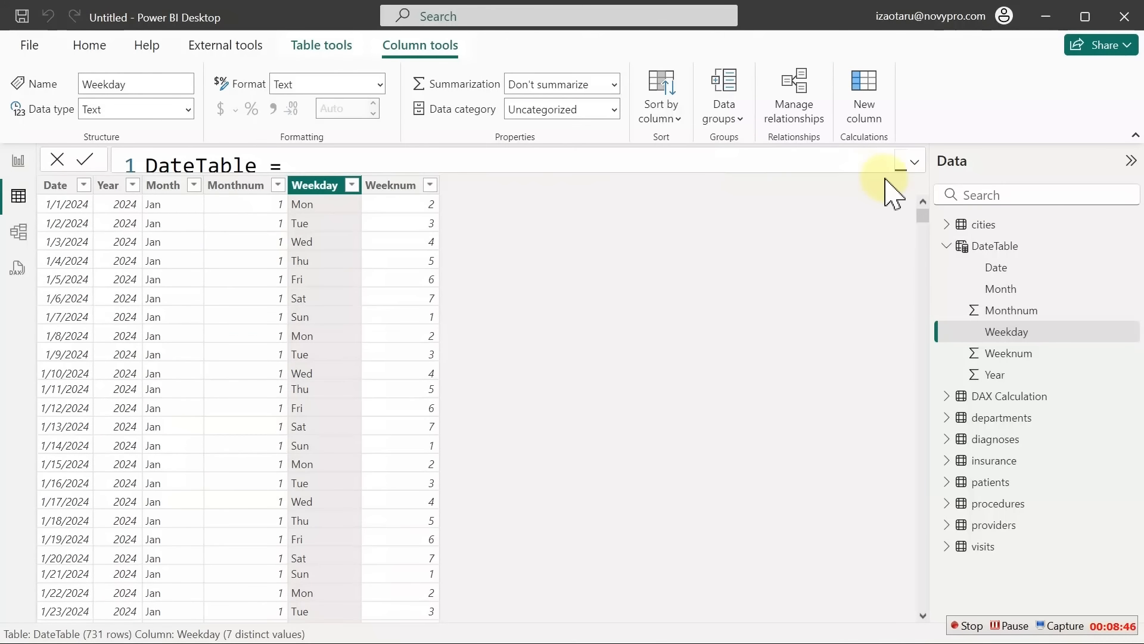
Add the line "Qtr", FORMAT([Date],"Q") to the DateTable formula and commit it
left_click(914, 161)
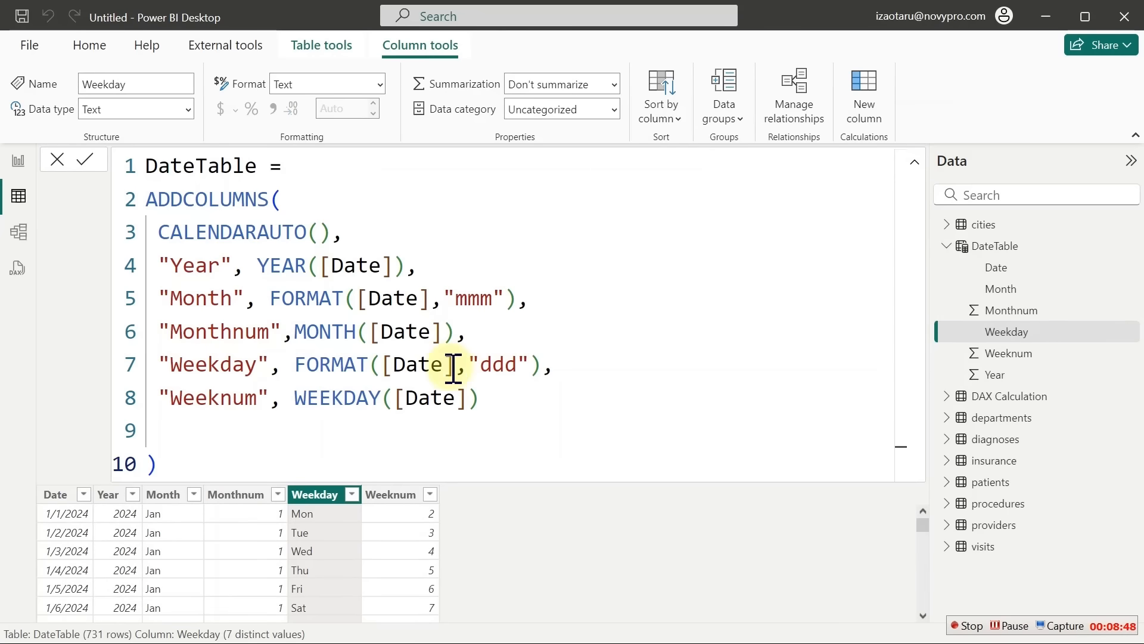
left_click(508, 398)
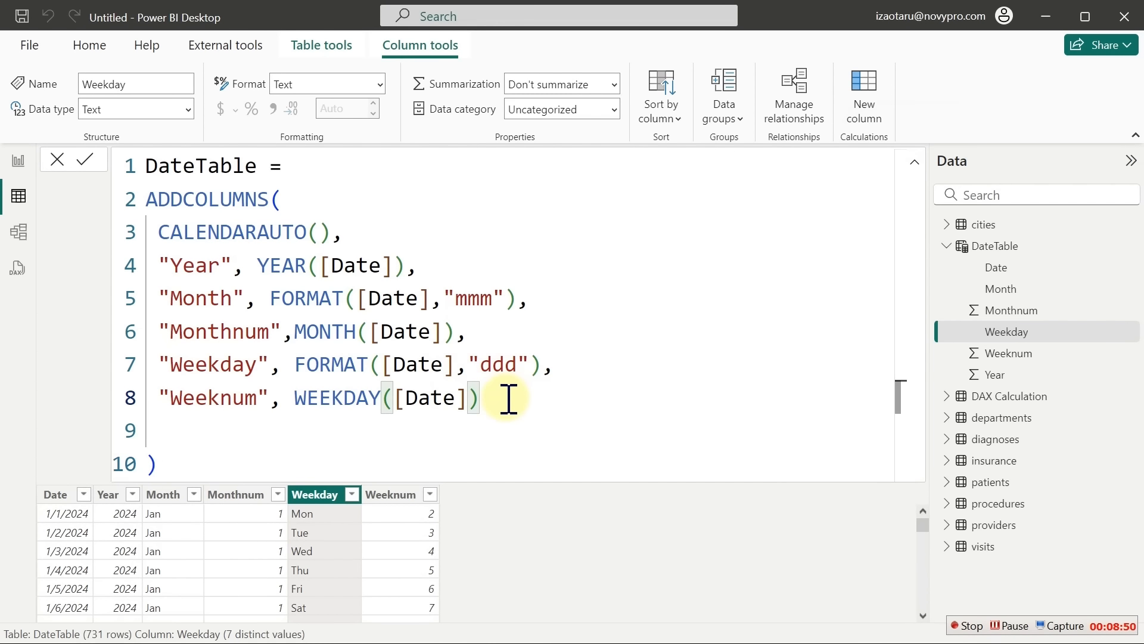
type(",")
key("Return")
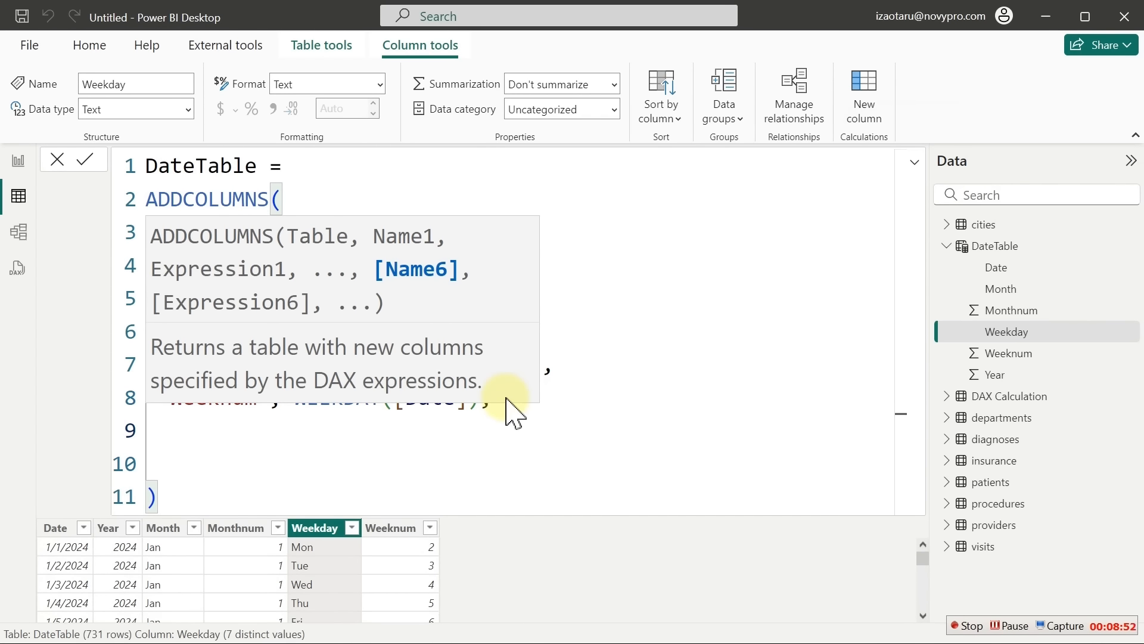
type("\"q")
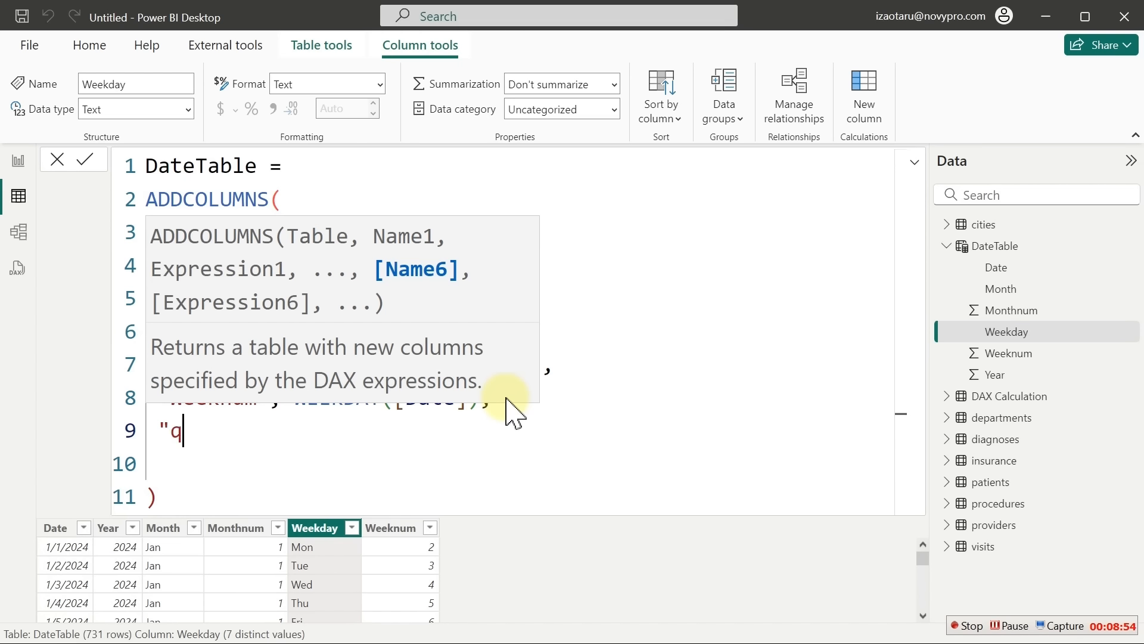
key("BackSpace")
type("Qtr\",")
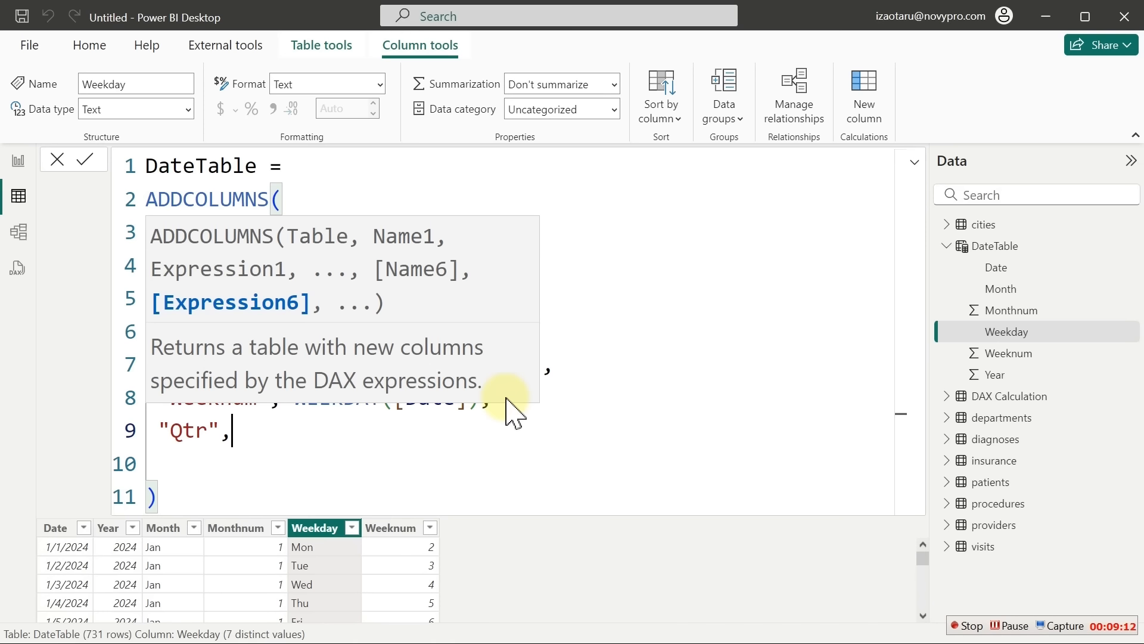
type("for")
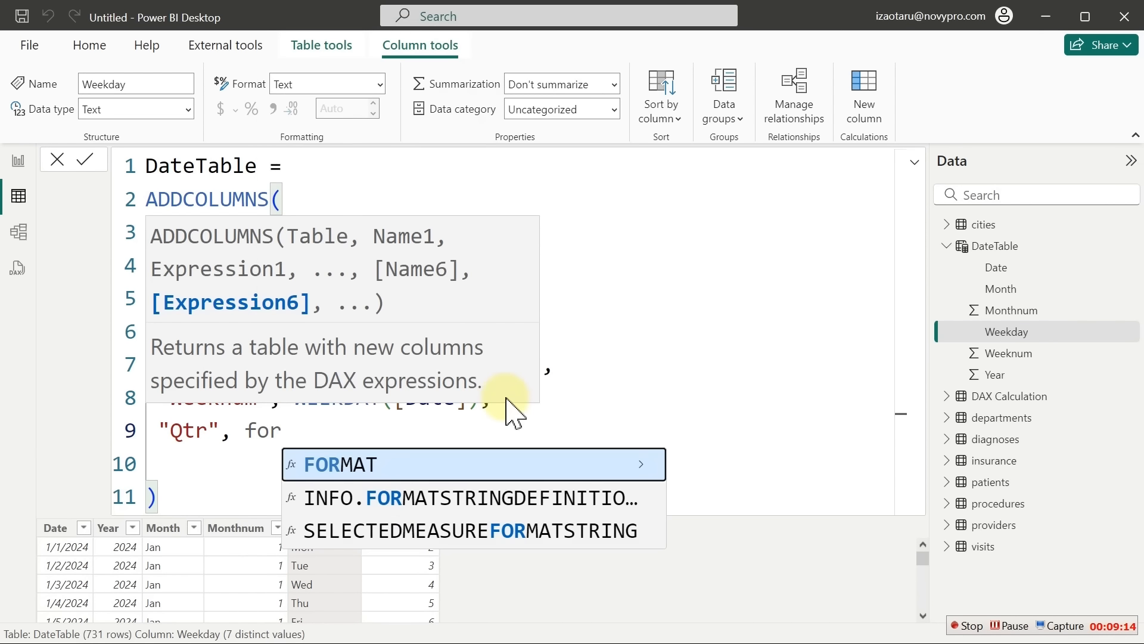
key("Tab")
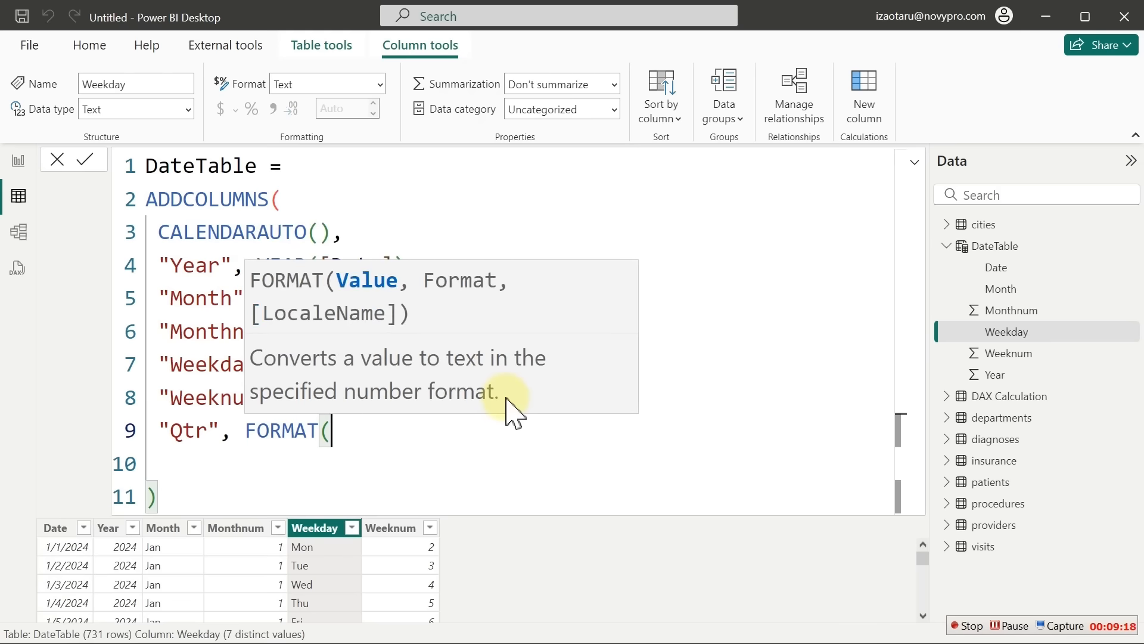
type("[")
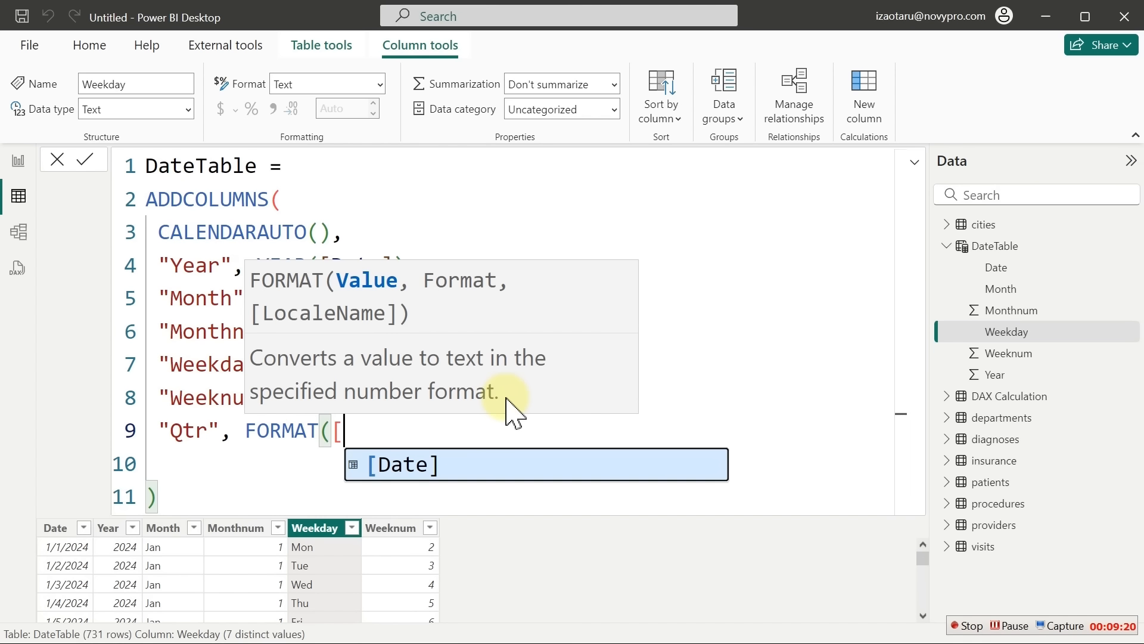
key("Tab")
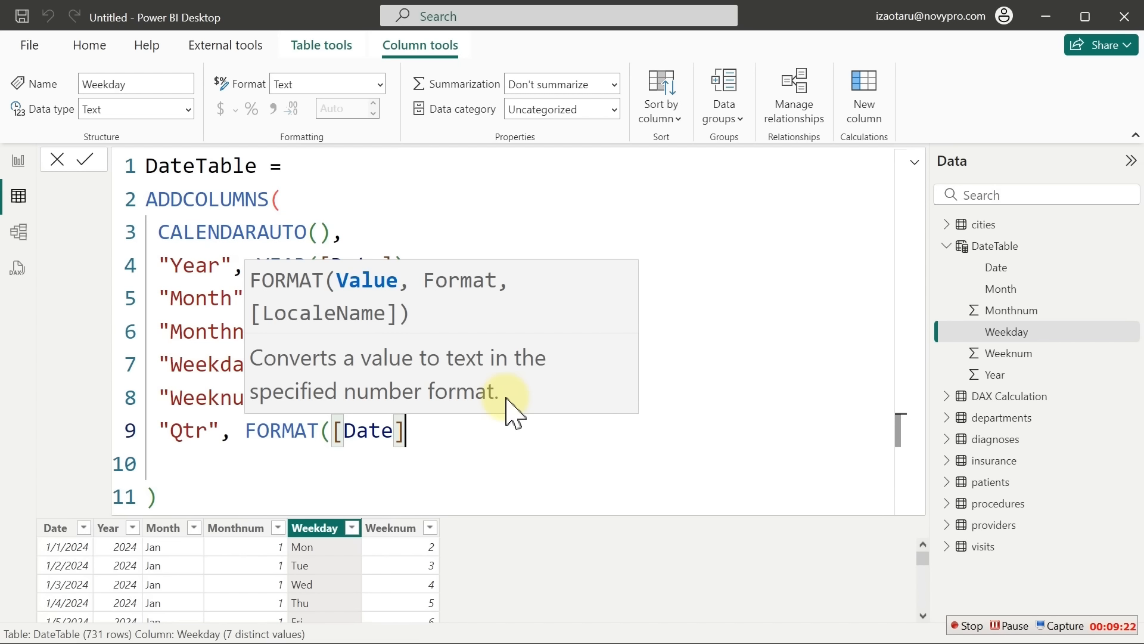
type(",")
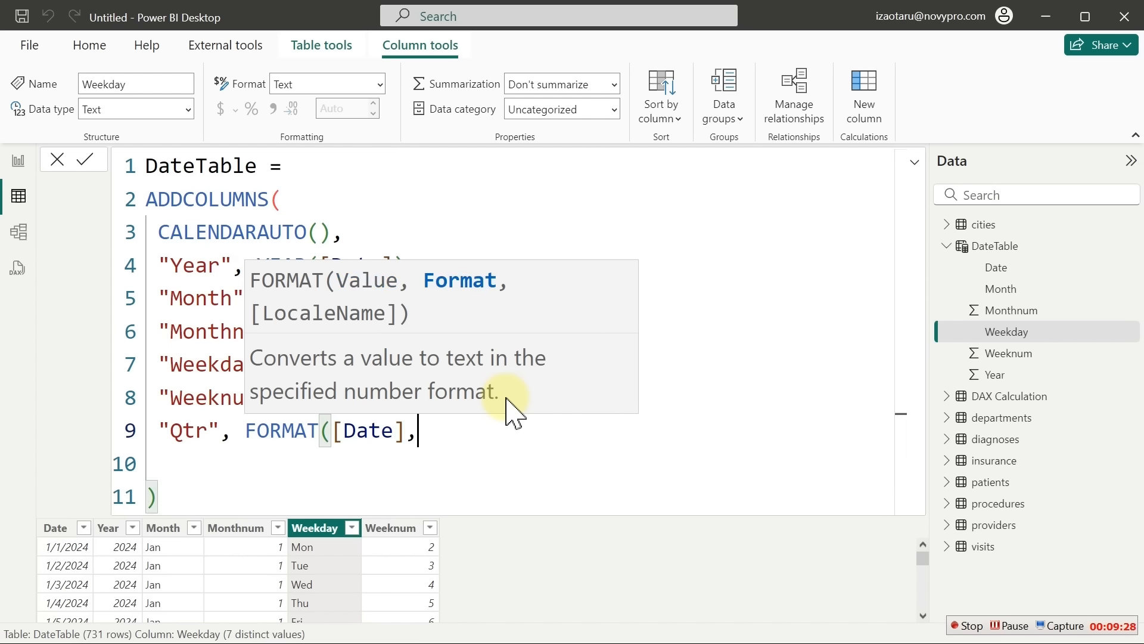
type("\"")
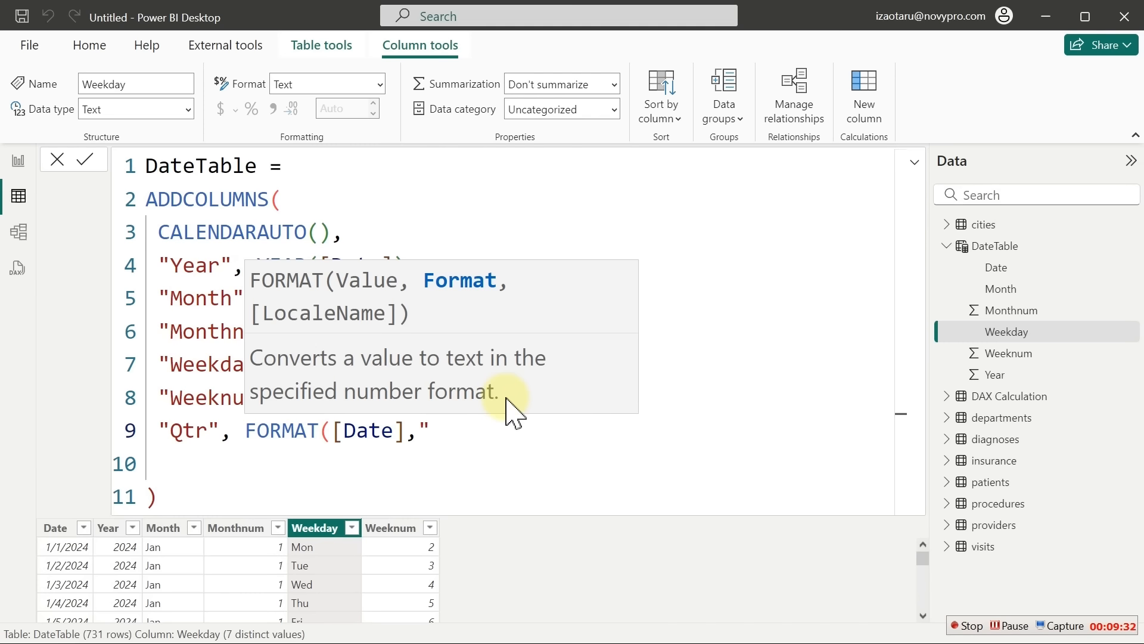
type("Q\"")
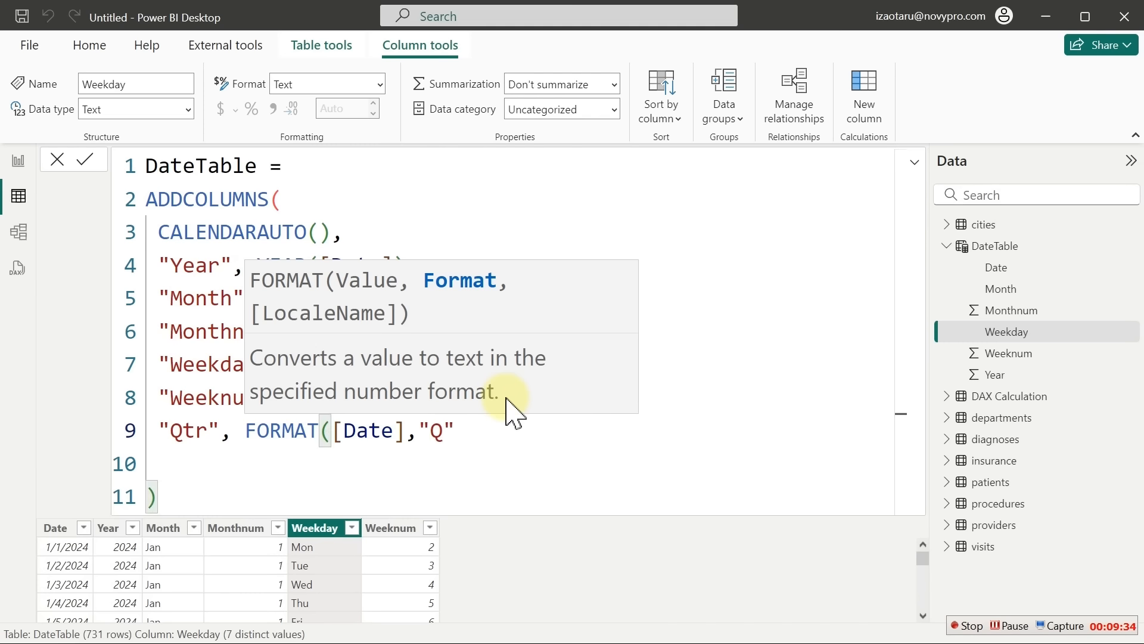
type(")")
key("Return")
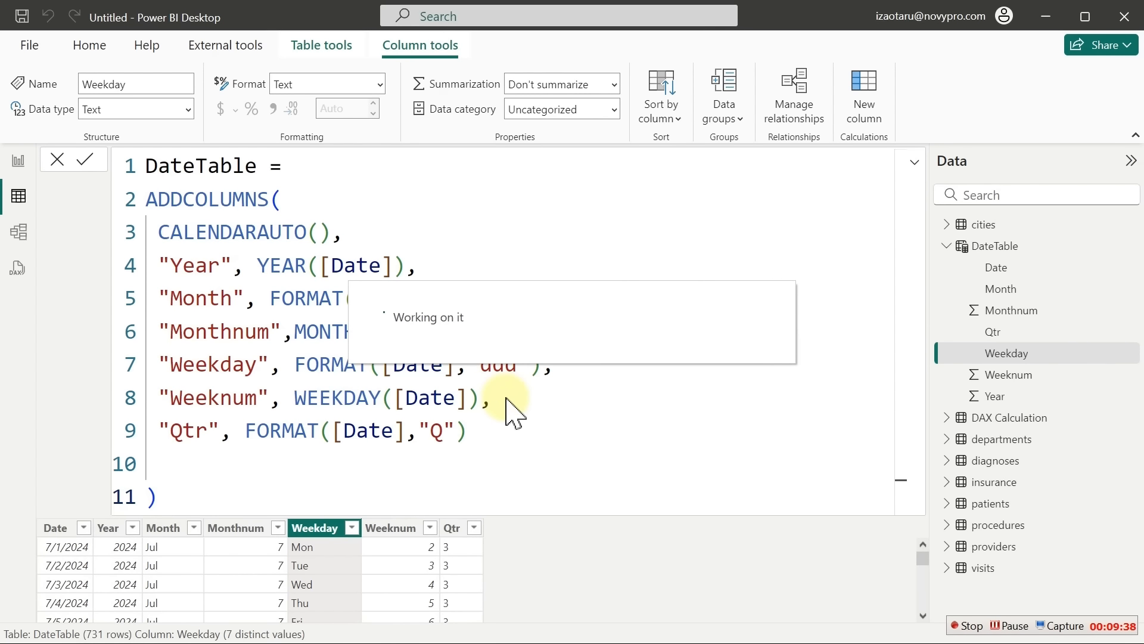
Check the Qtr column's values and position the cursor before FORMAT on the Qtr line
left_click(473, 528)
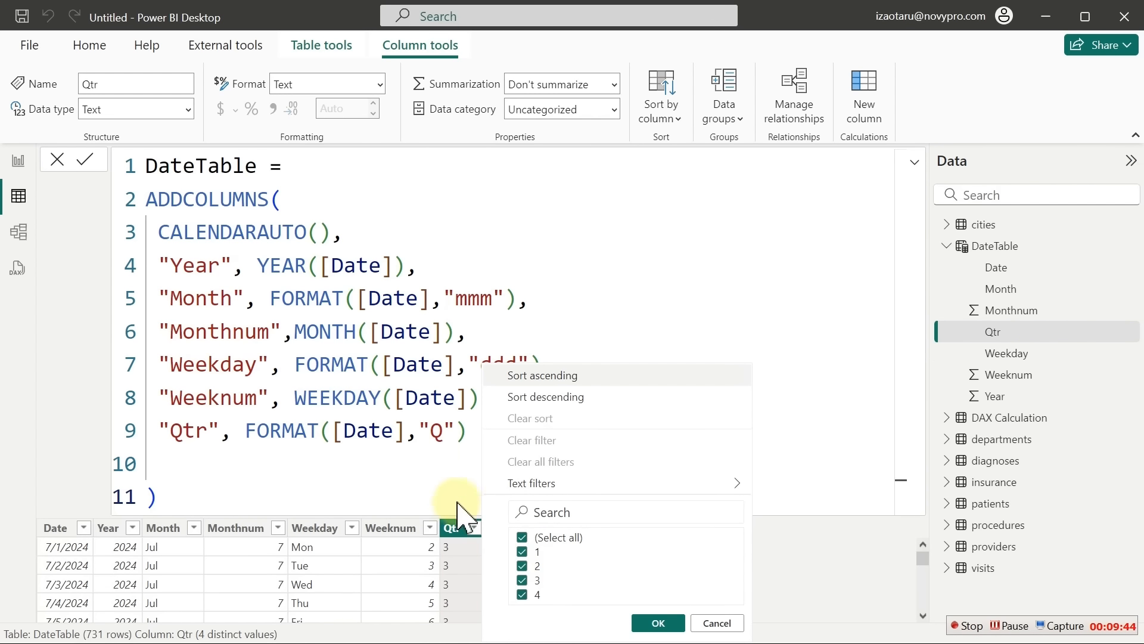
left_click(441, 457)
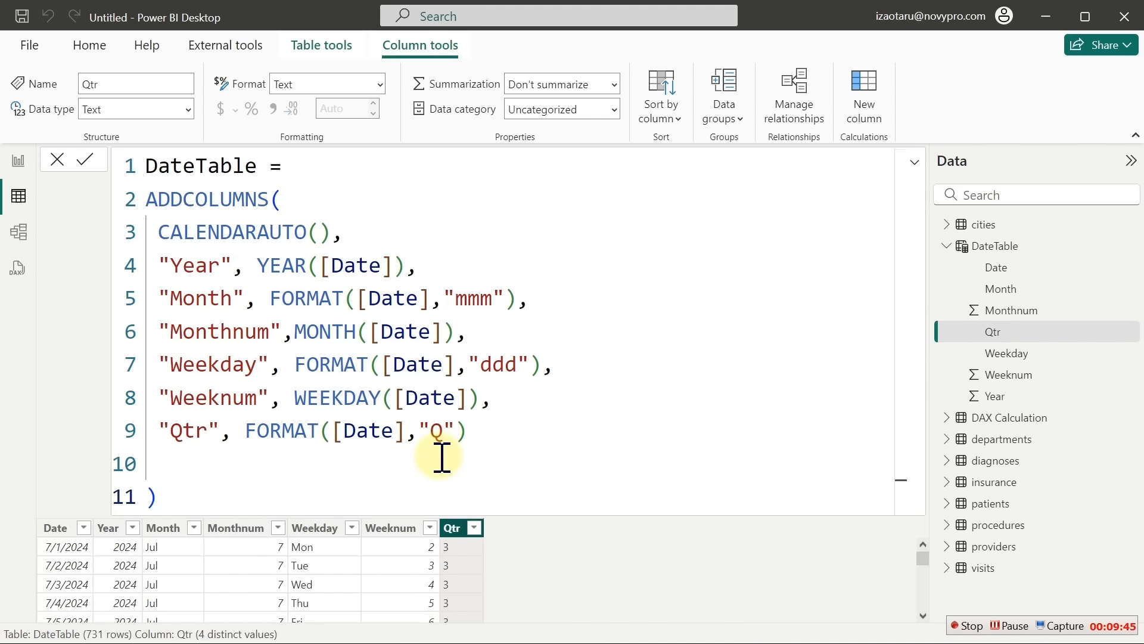
left_click(479, 440)
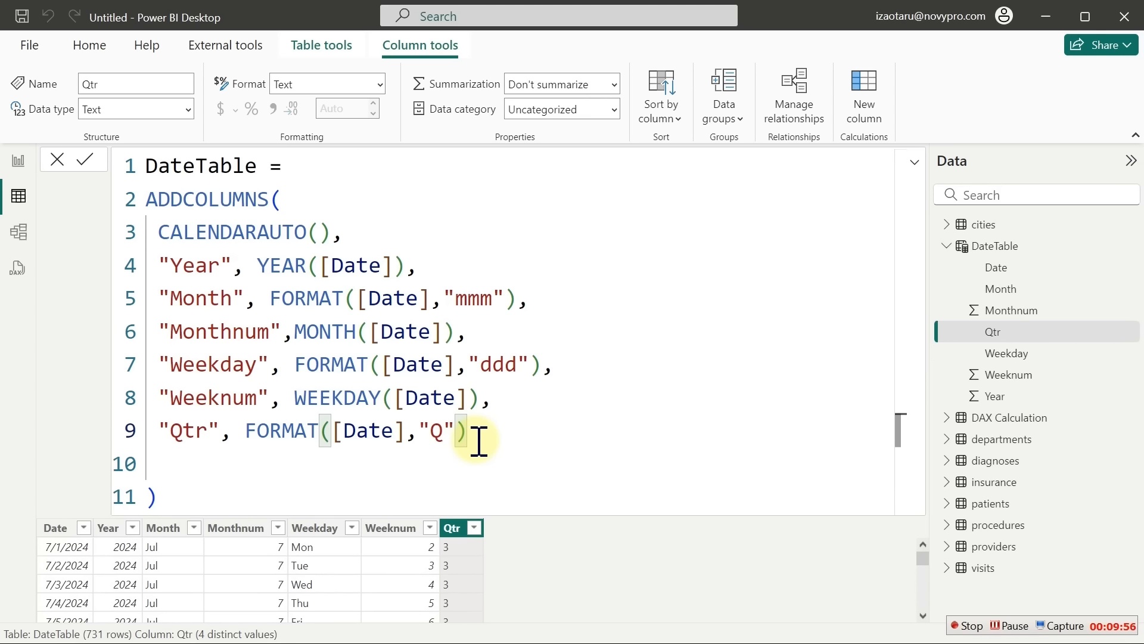
left_click(244, 429)
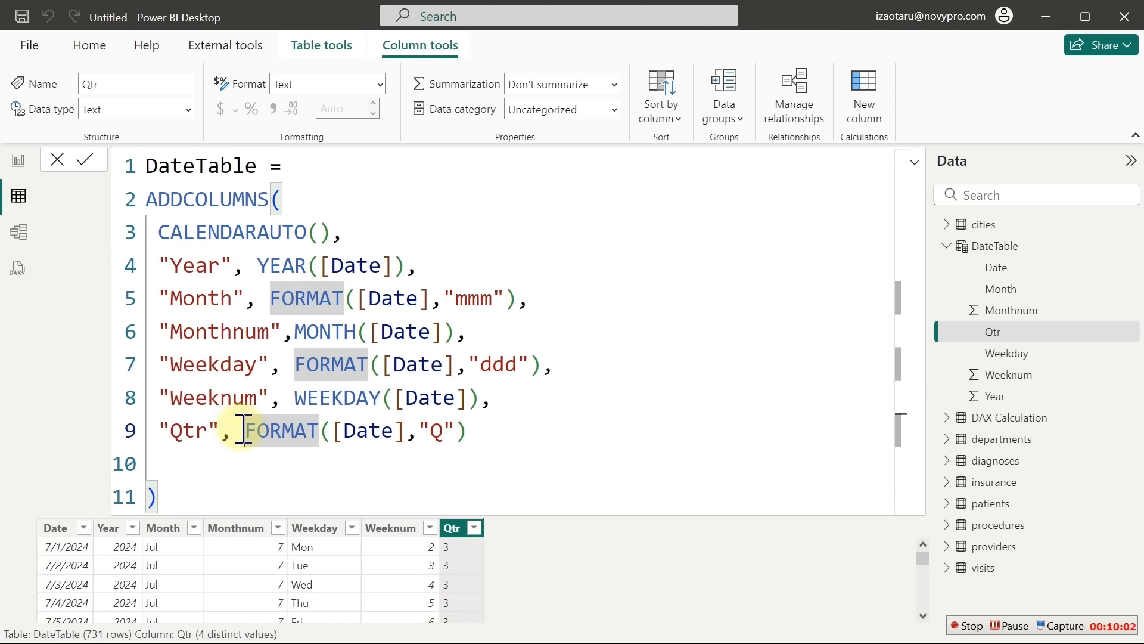
Change the Qtr expression to "Q-"&FORMAT([Date],"Q"), commit it, and verify the Q-1 to Q-4 values
type("\"")
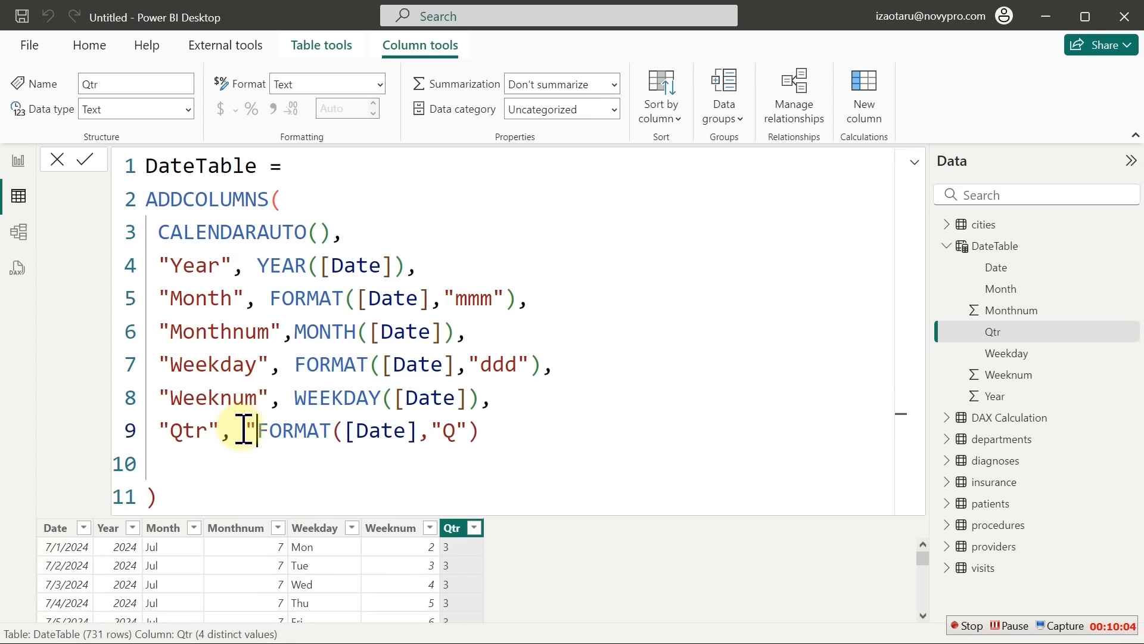
type("Q")
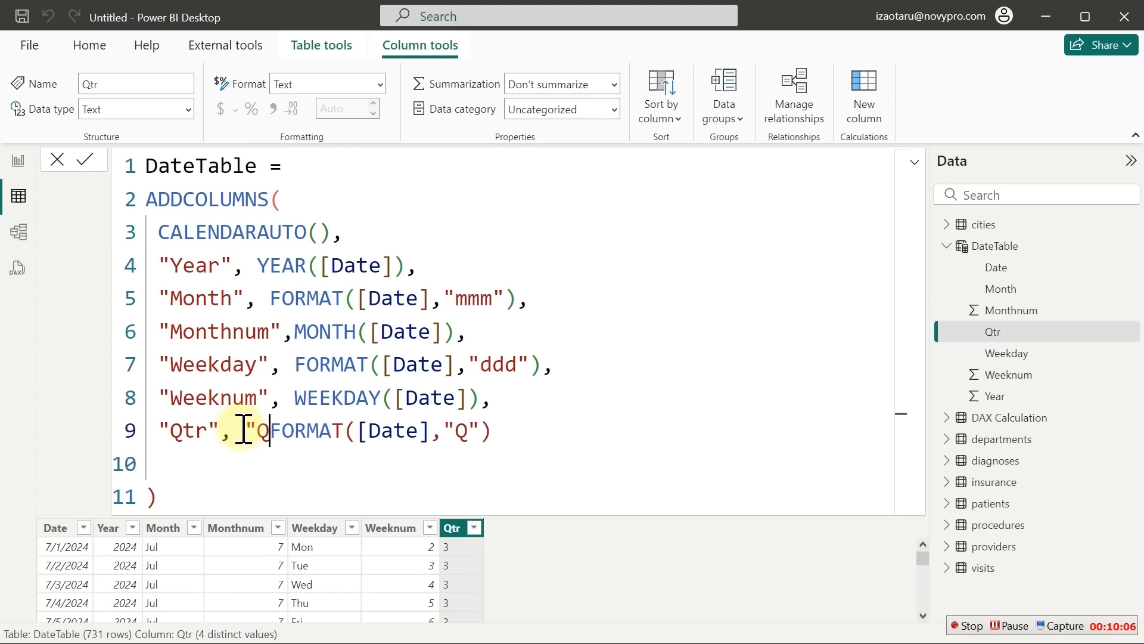
type(" \"")
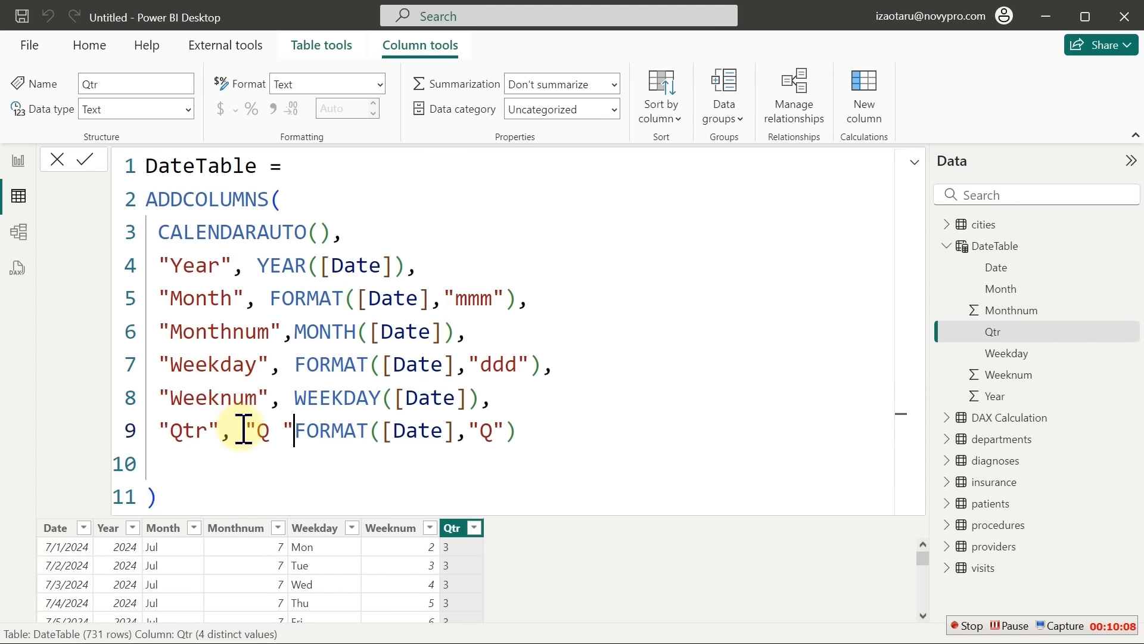
key("BackSpace")
key("BackSpace")
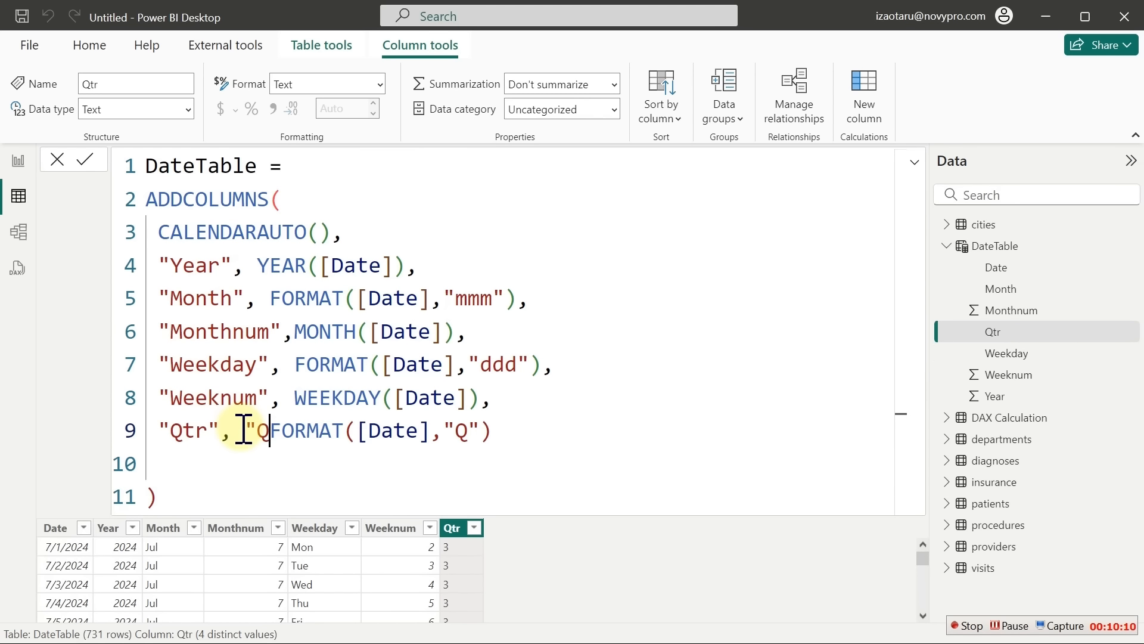
type("-")
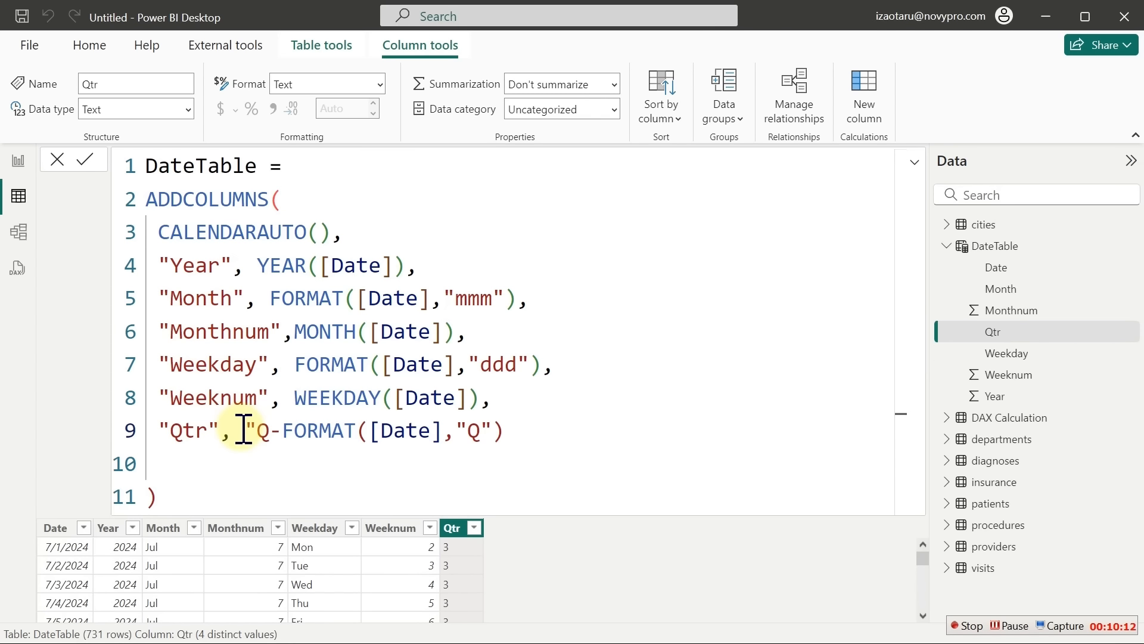
type("\"")
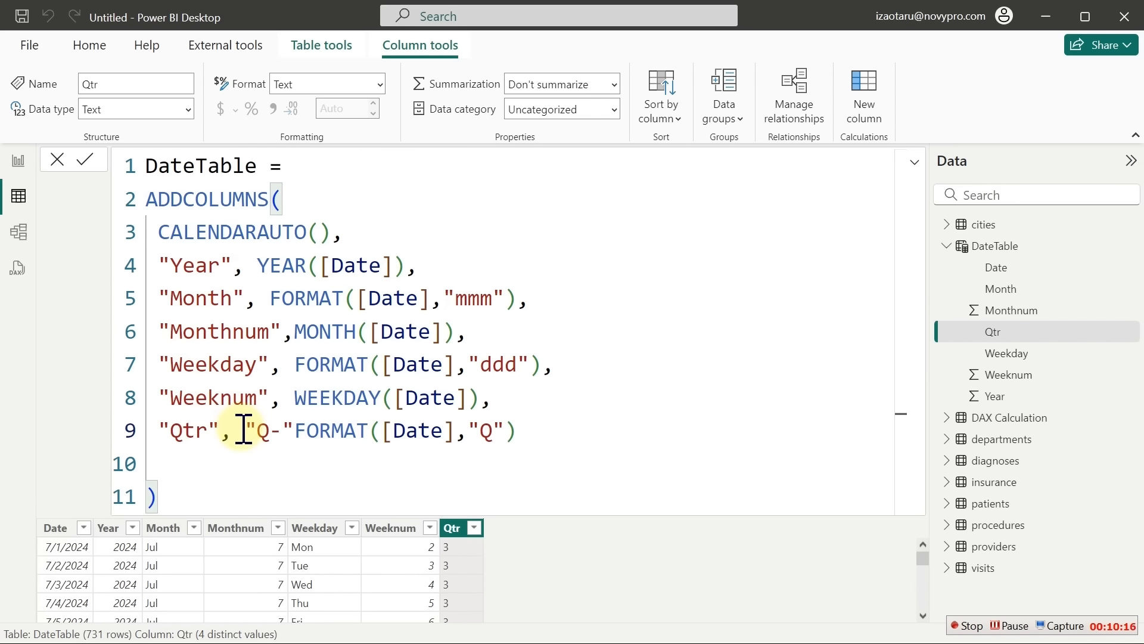
type("&")
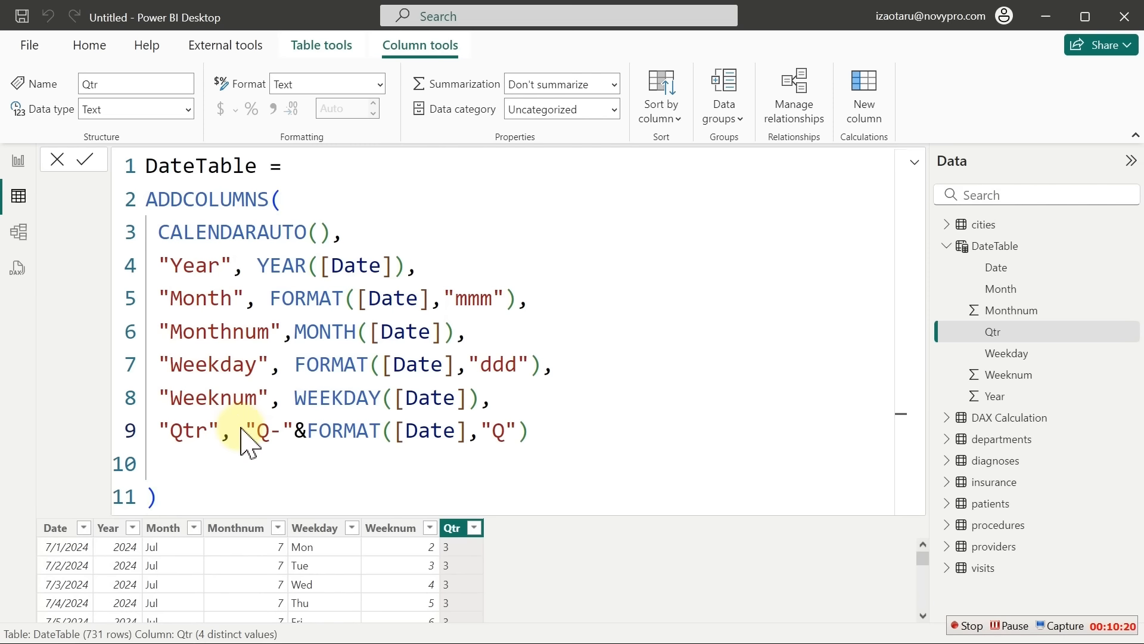
key("Return")
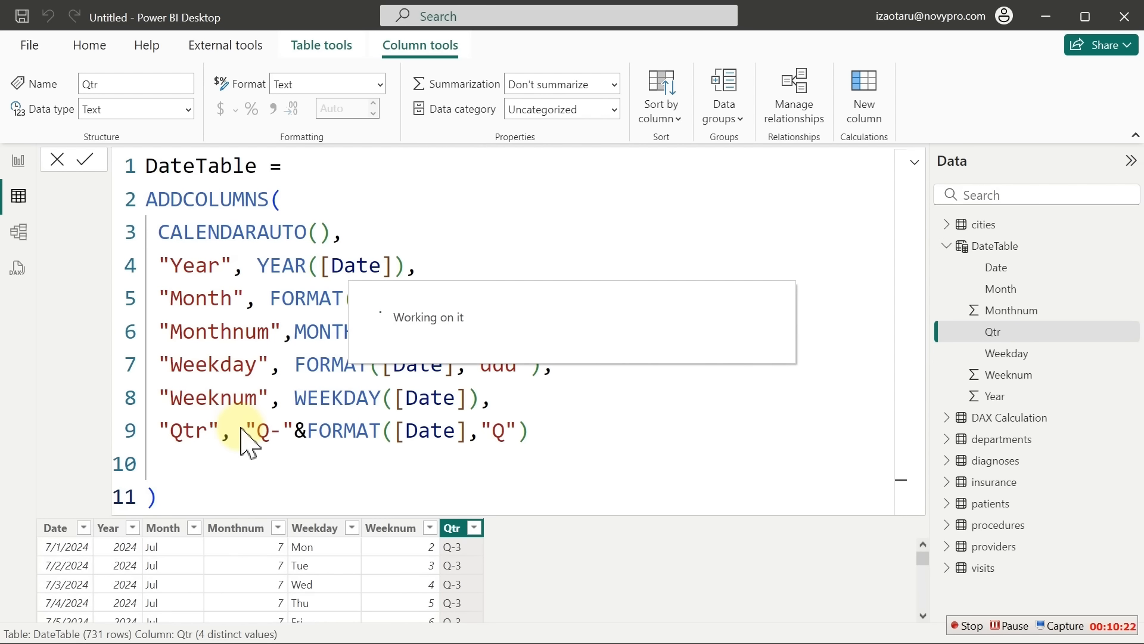
left_click(474, 528)
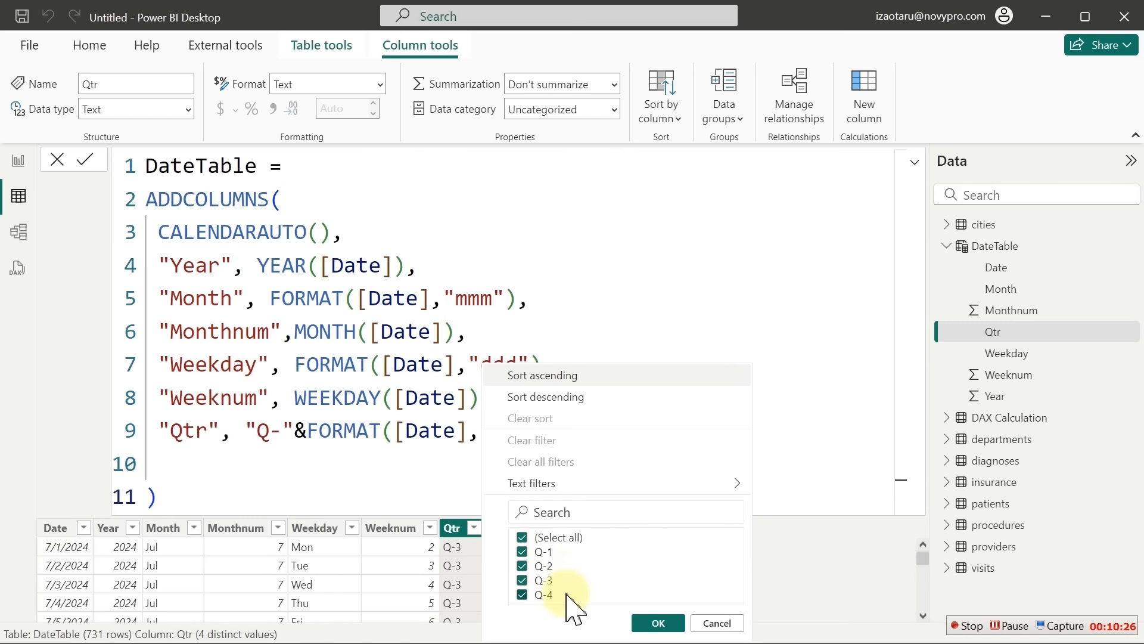
left_click(412, 468)
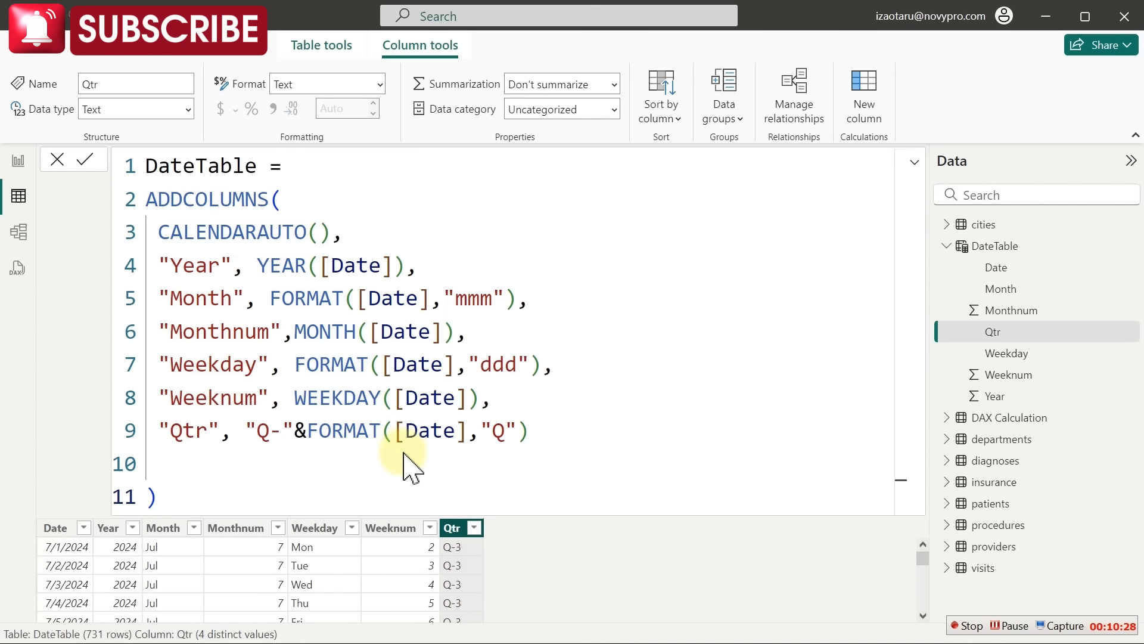
left_click(538, 431)
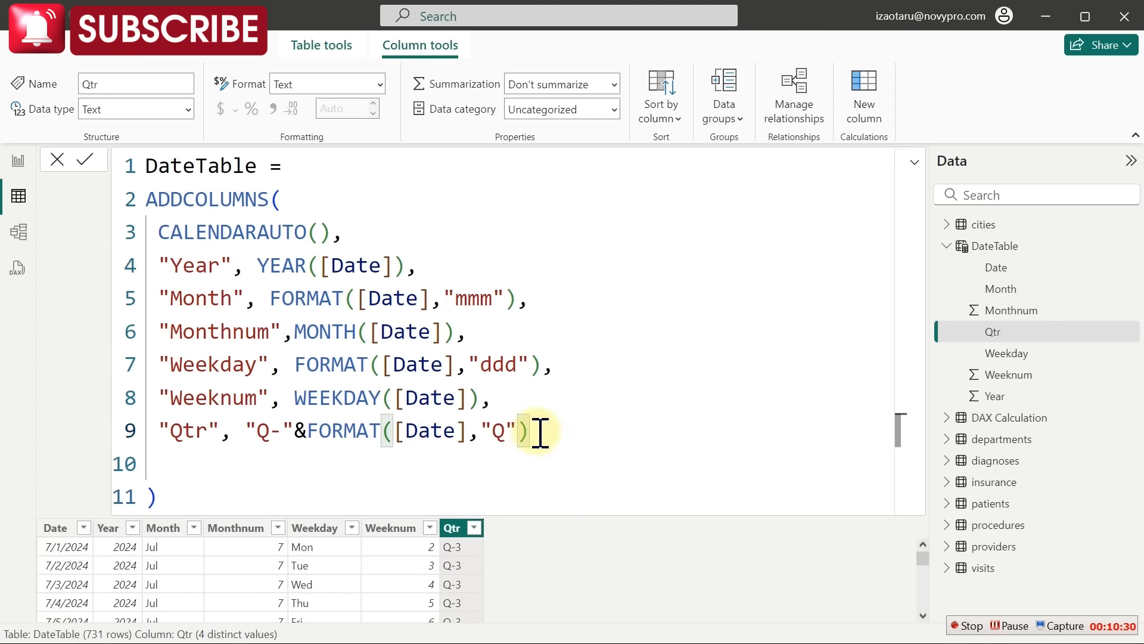
type(",")
key("Return")
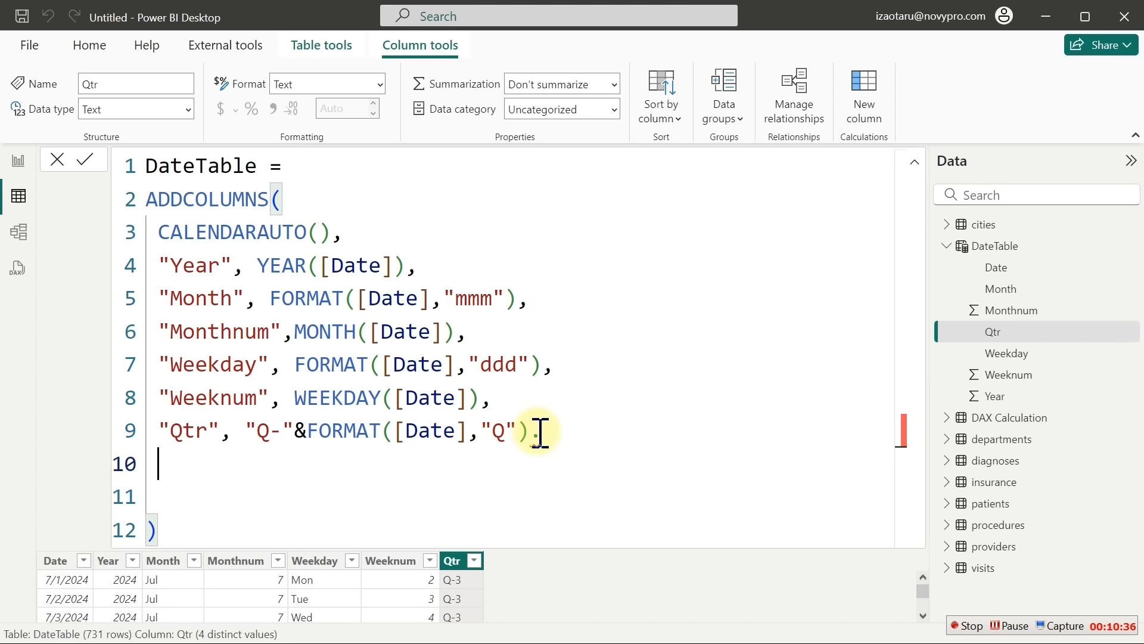
type("\"Week")
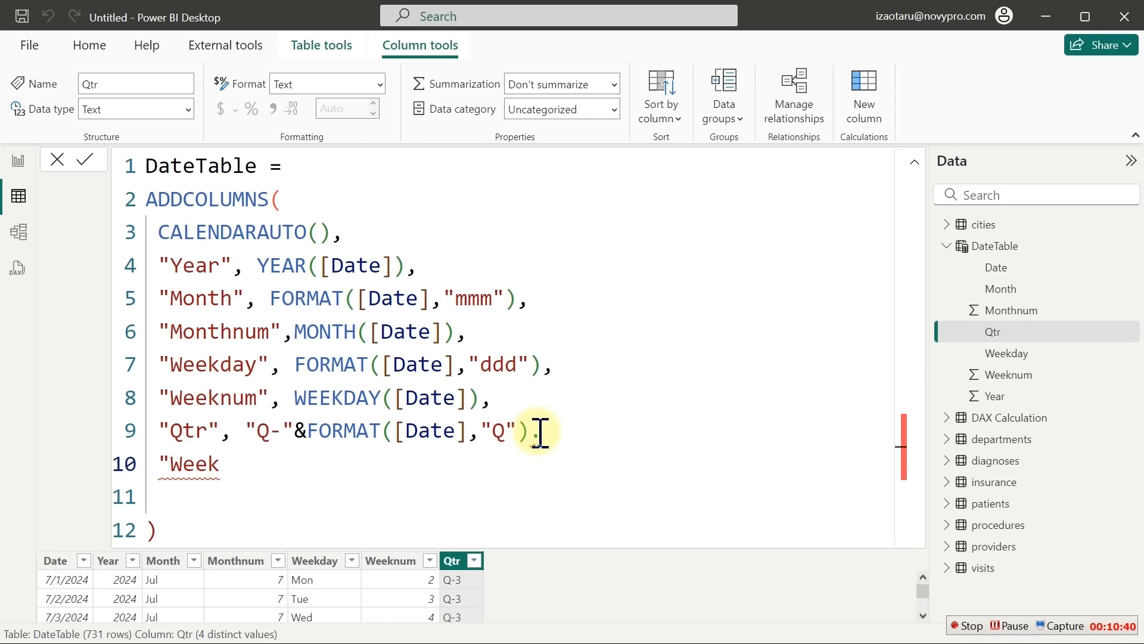
type("type")
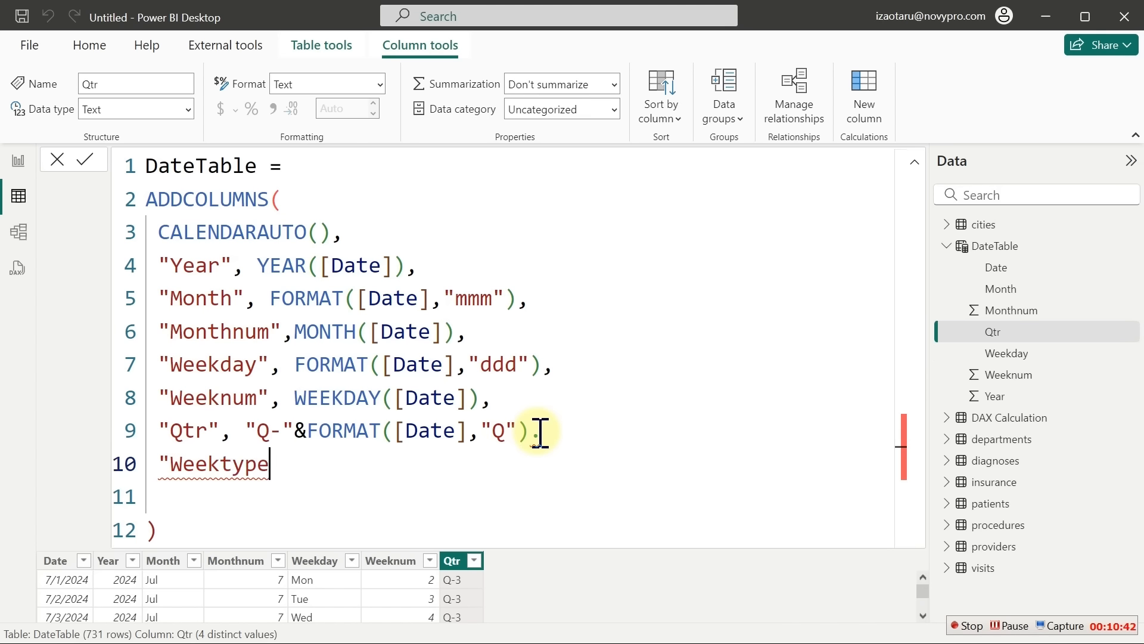
type("\"")
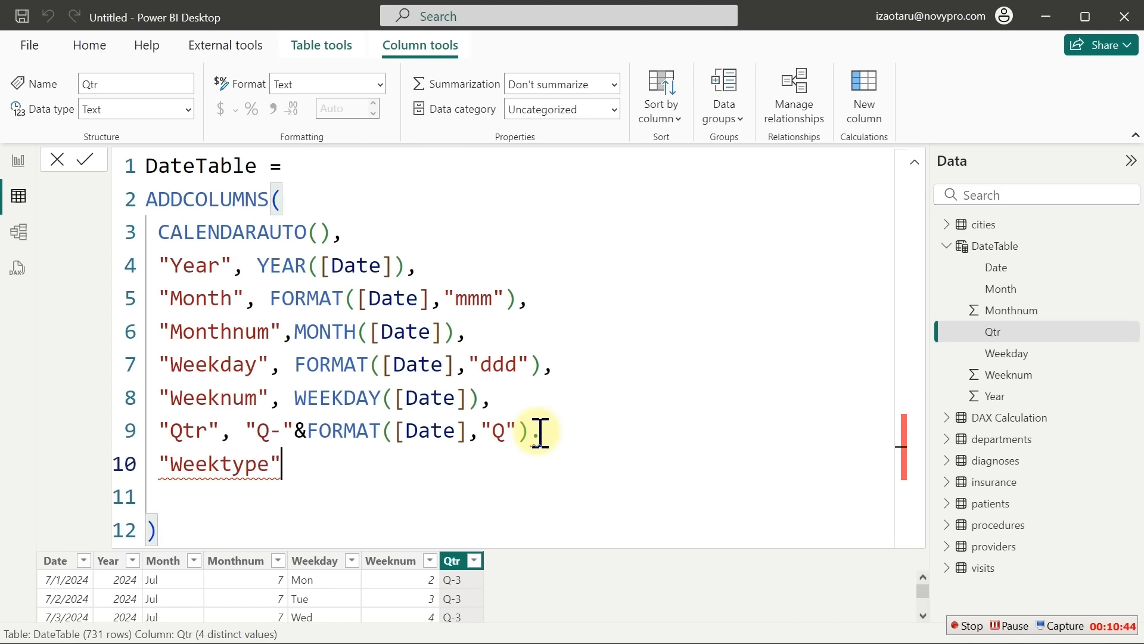
left_click(547, 434)
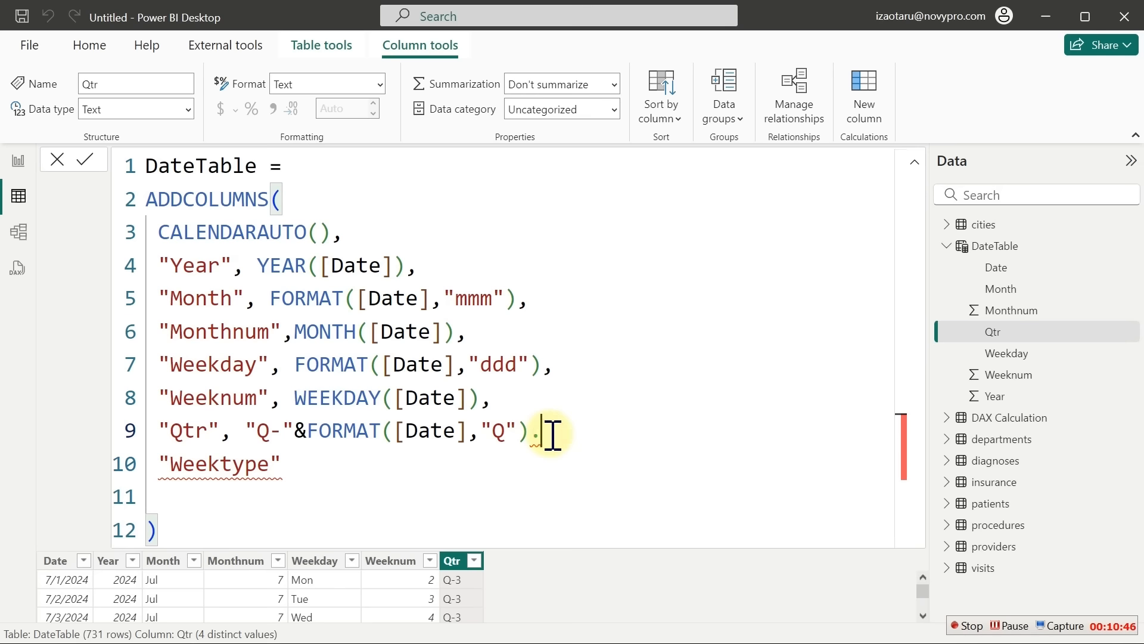
key("BackSpace")
type(",")
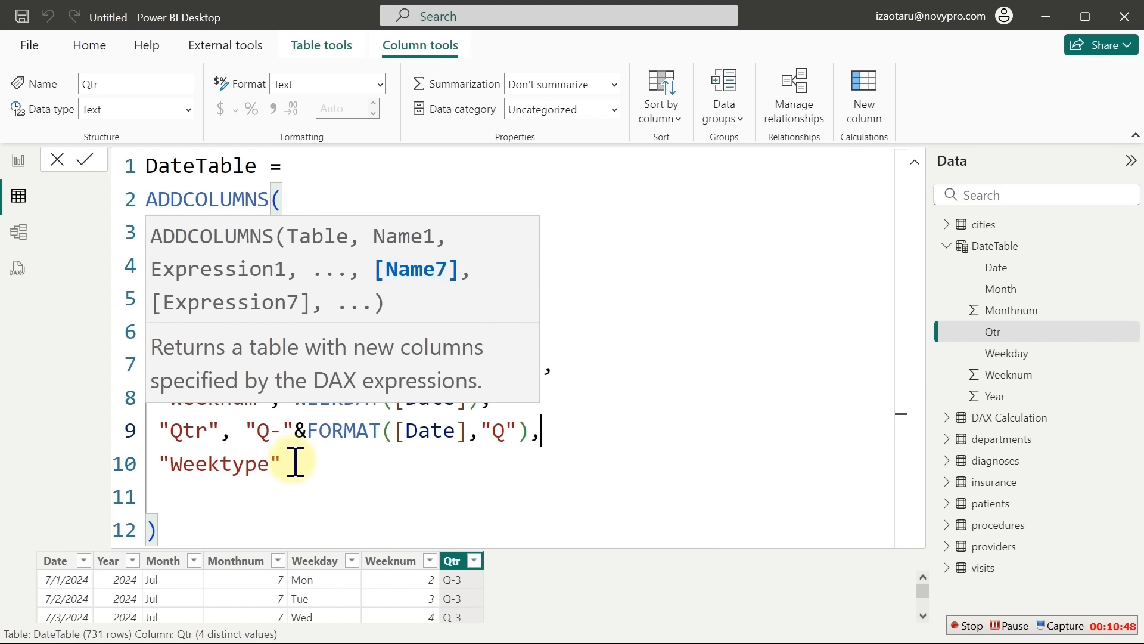
left_click(289, 463)
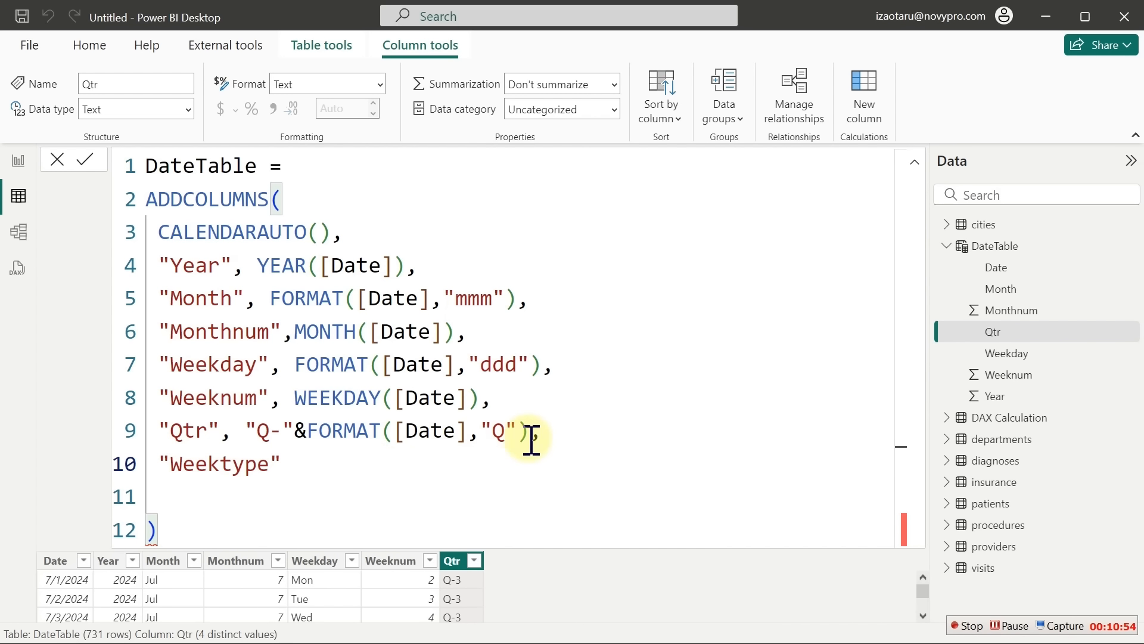
left_click_drag(531, 440, 303, 490)
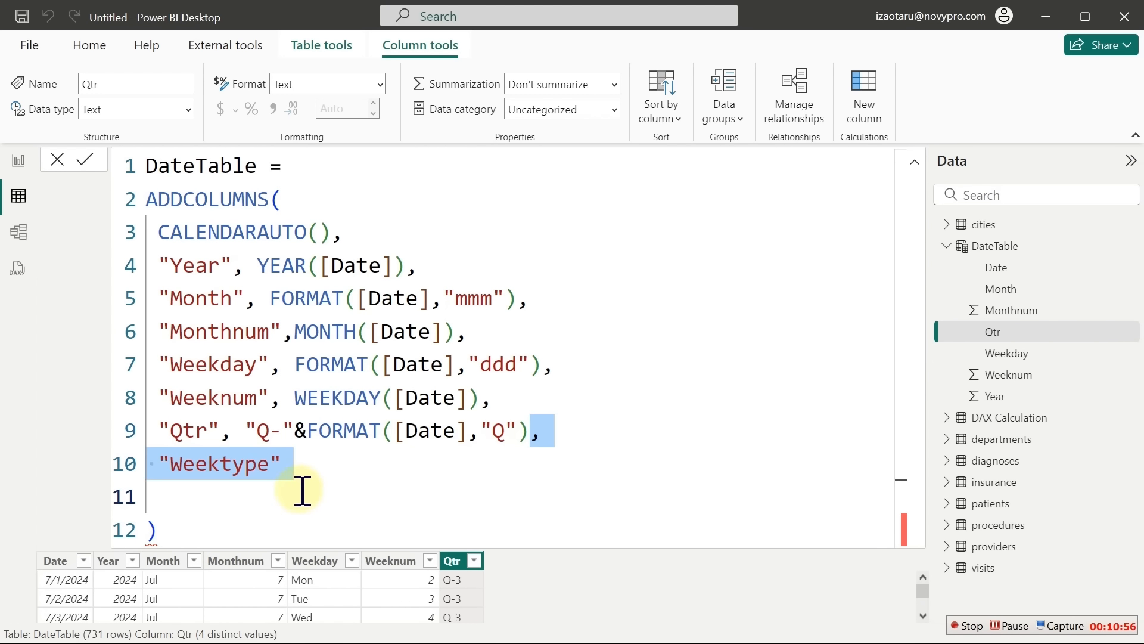
key("BackSpace")
key("Return")
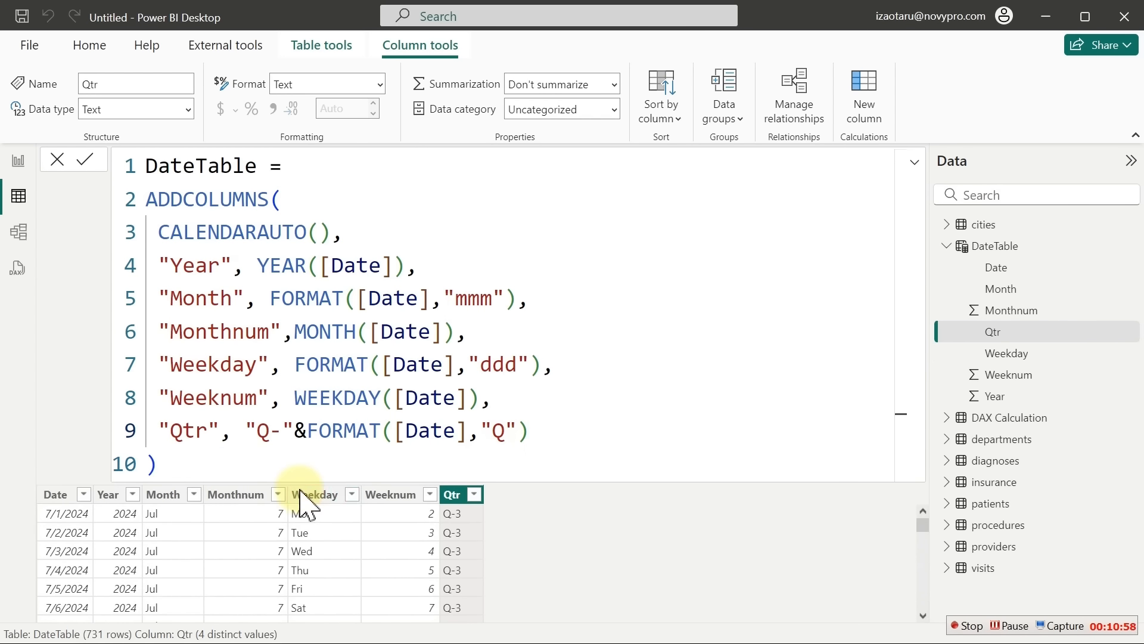
Collapse the DateTable formula to one line and select the Weekday column
left_click(915, 163)
left_click(915, 163)
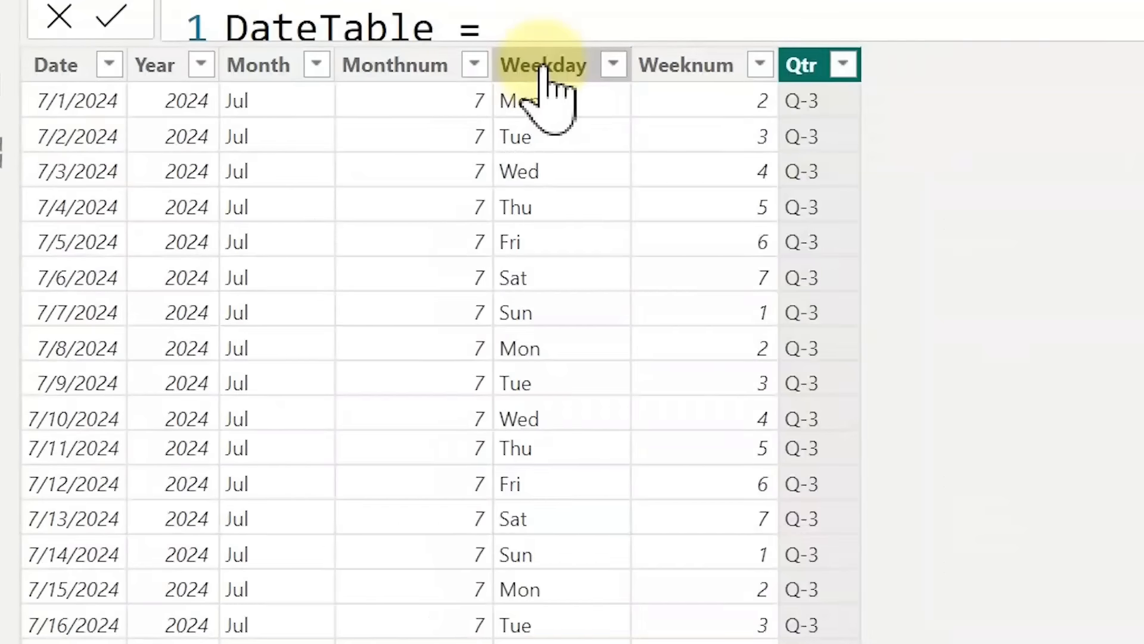
left_click(305, 190)
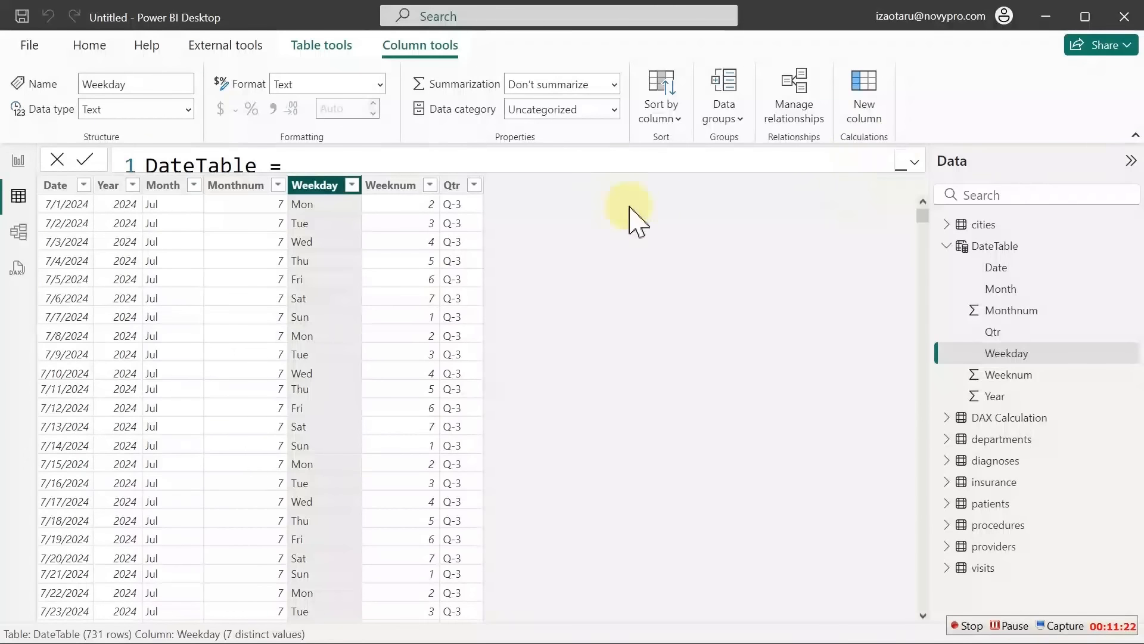
Add a "WeekType" column name after the Qtr line and start an indented line for its expression
left_click(914, 163)
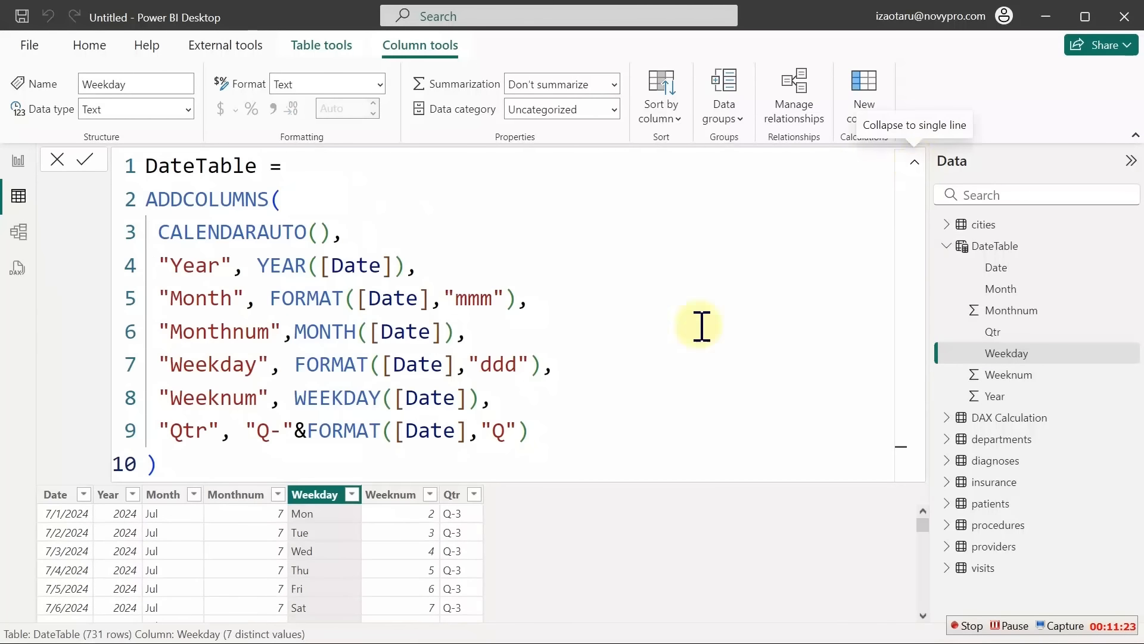
left_click(560, 430)
type(",")
key("Return")
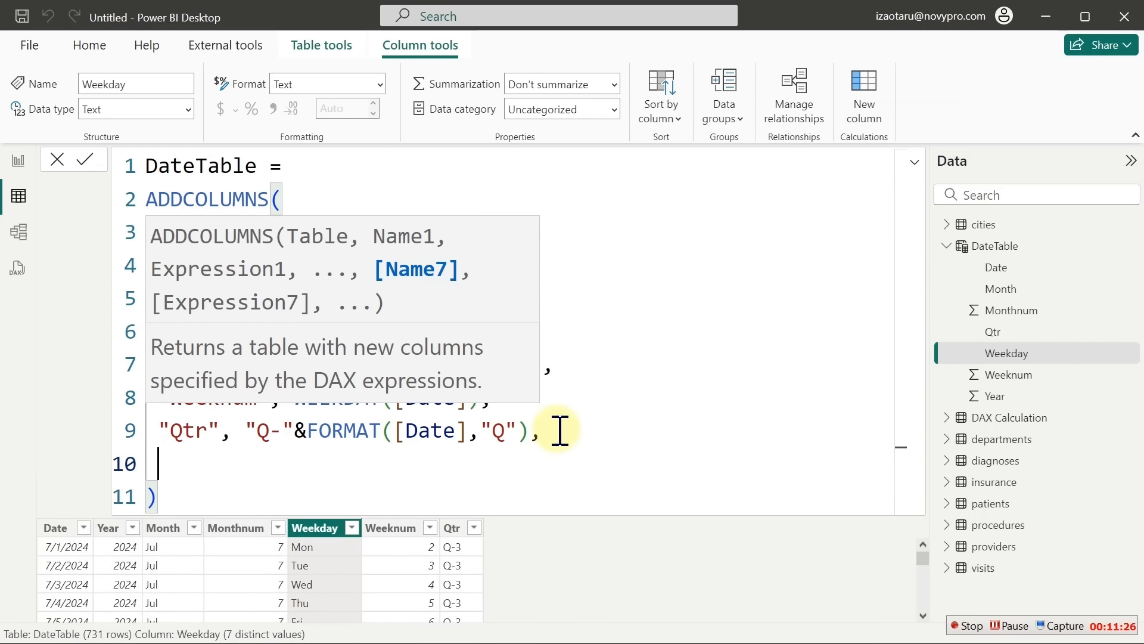
type("\"Weed")
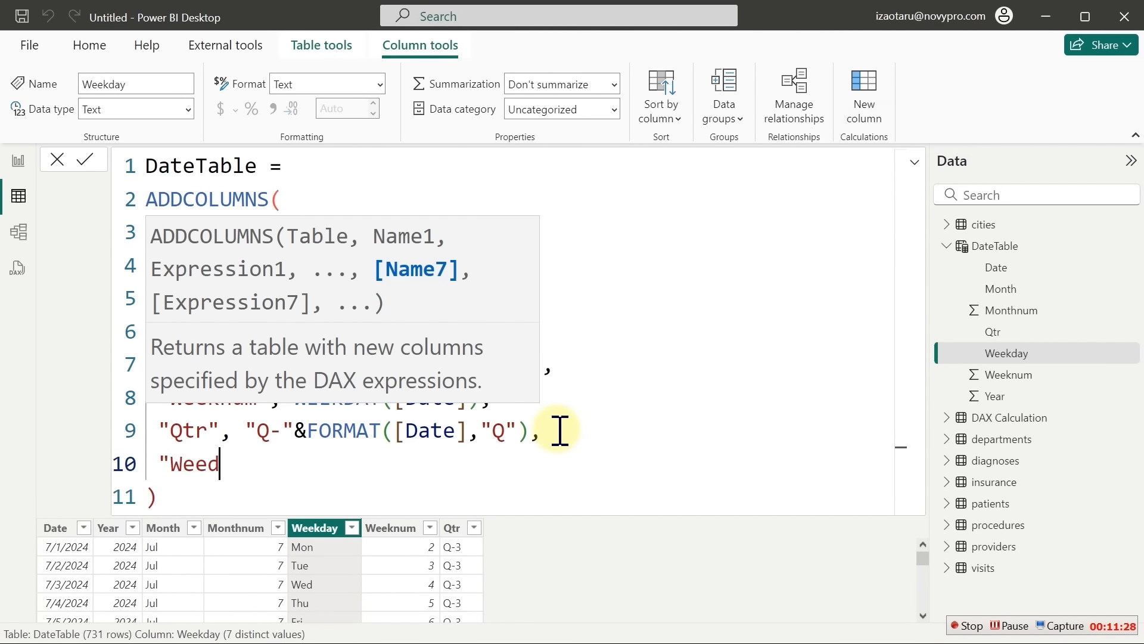
key("BackSpace")
type("kday")
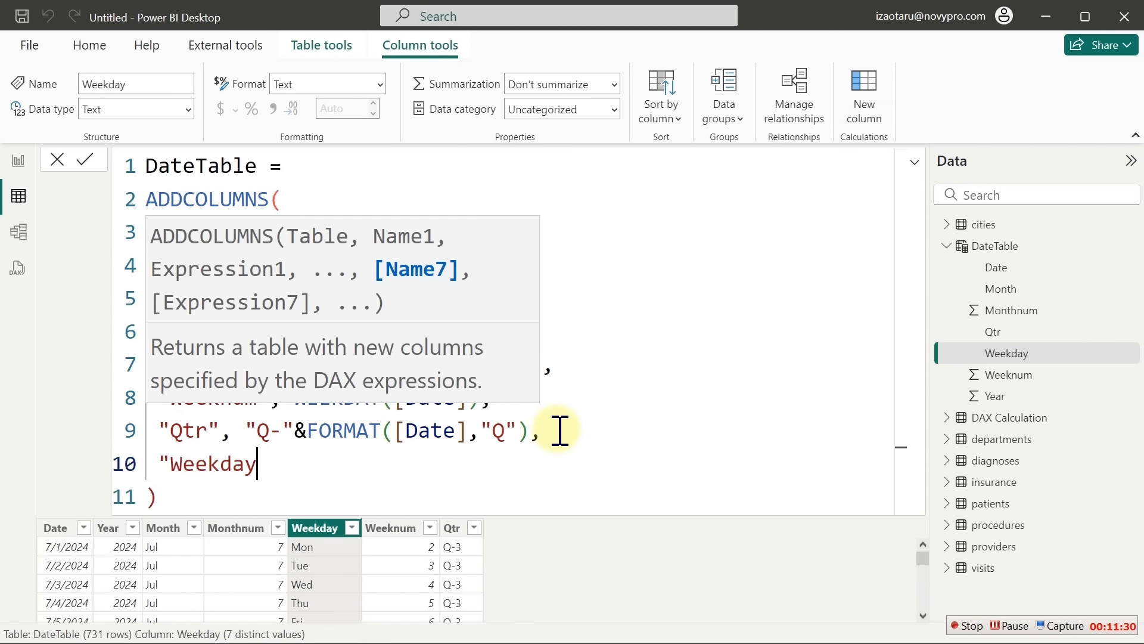
type("\"")
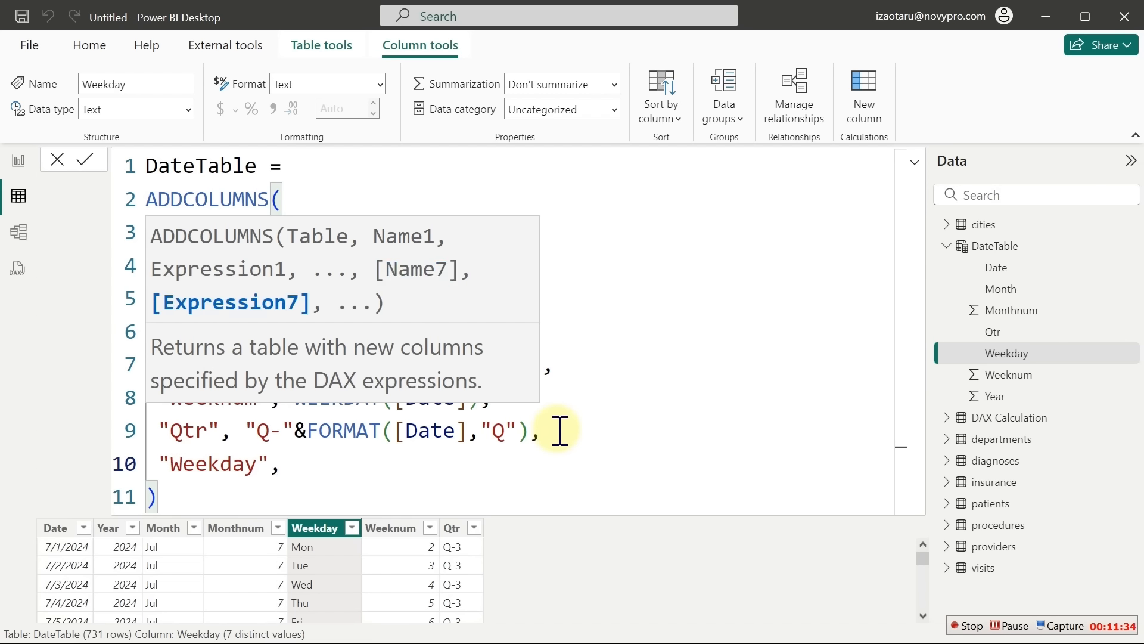
type(",")
key("BackSpace")
key("BackSpace")
key("BackSpace")
key("BackSpace")
key("BackSpace")
key("BackSpace")
type("T")
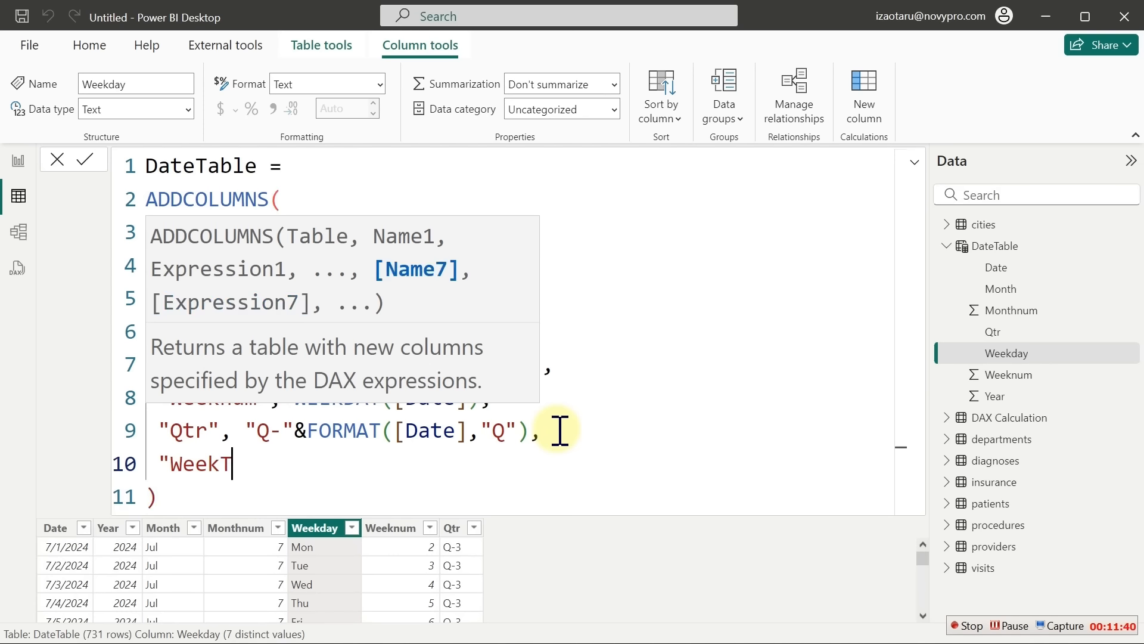
type("ype\",")
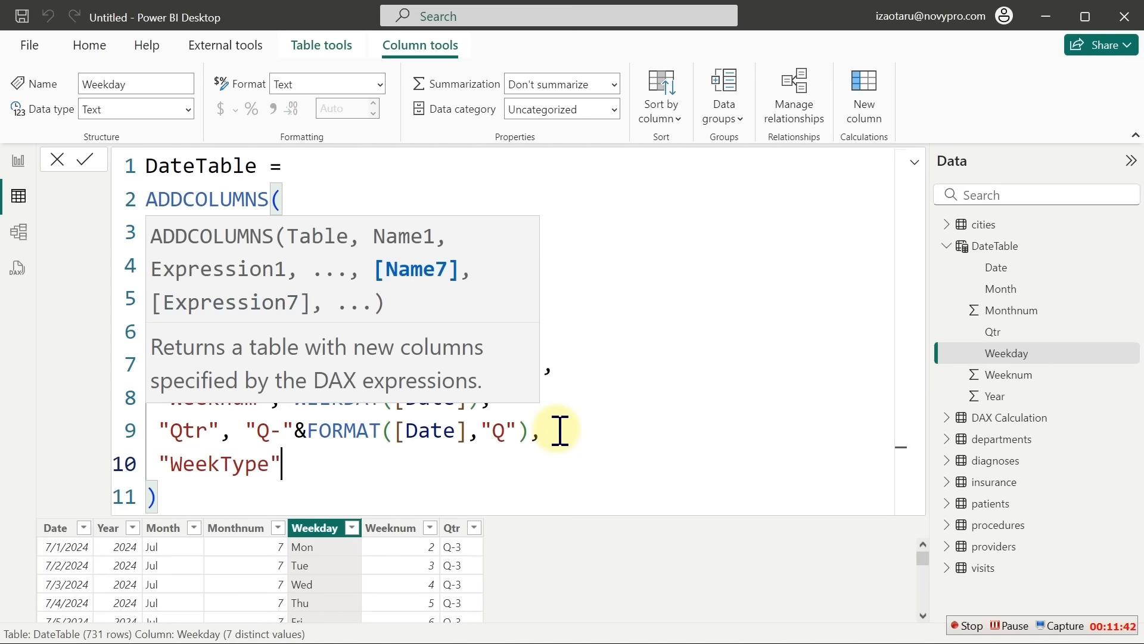
key("Return")
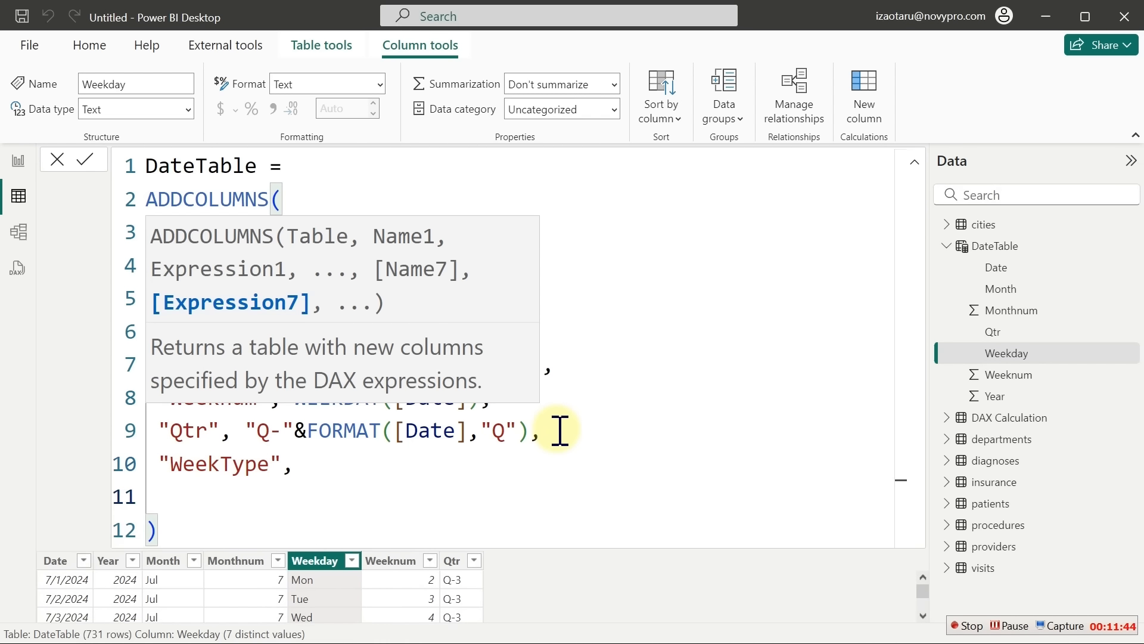
key("Tab")
Write the WeekType IF condition WEEKDAY([Date])=1 || WEEKDAY([Date])=7
type("if")
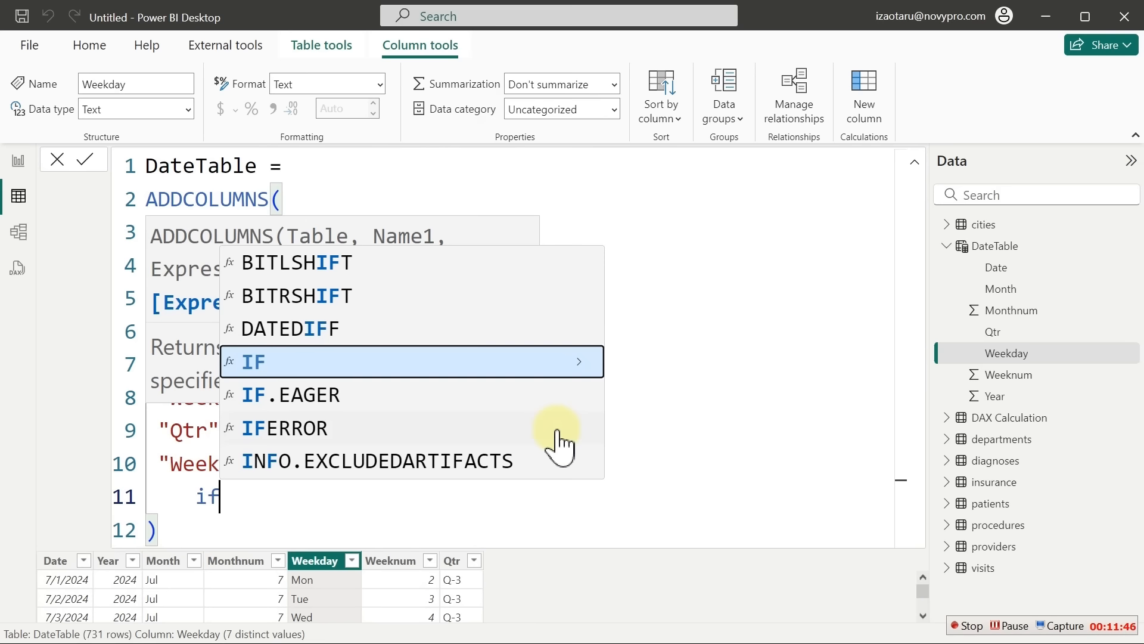
key("Tab")
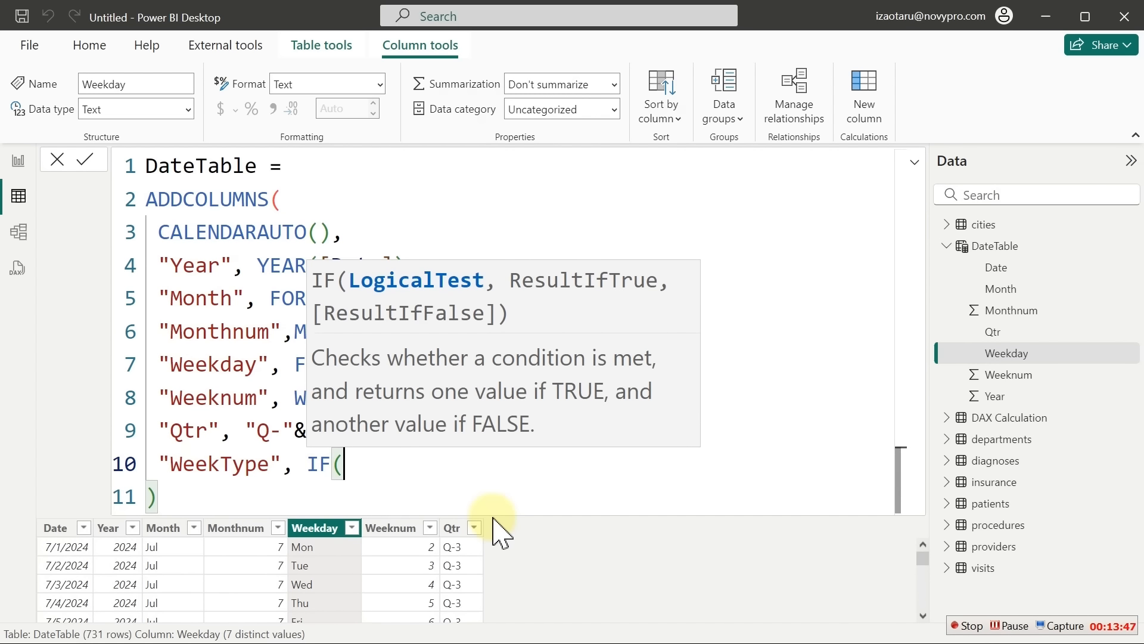
type("wee")
key("Tab")
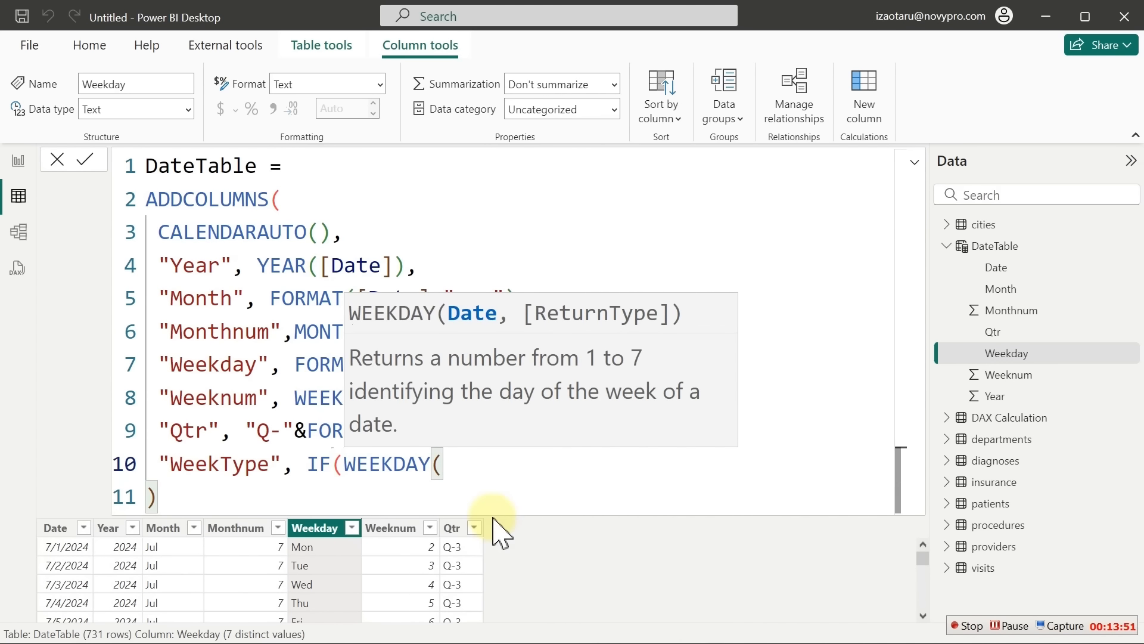
type("[")
key("Tab")
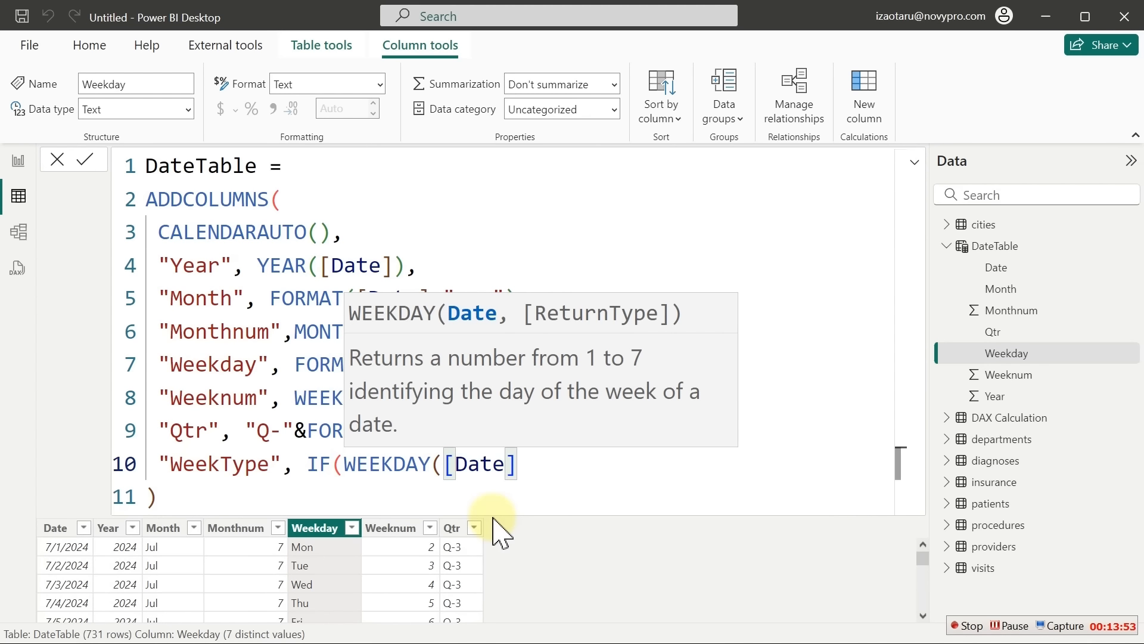
type(")")
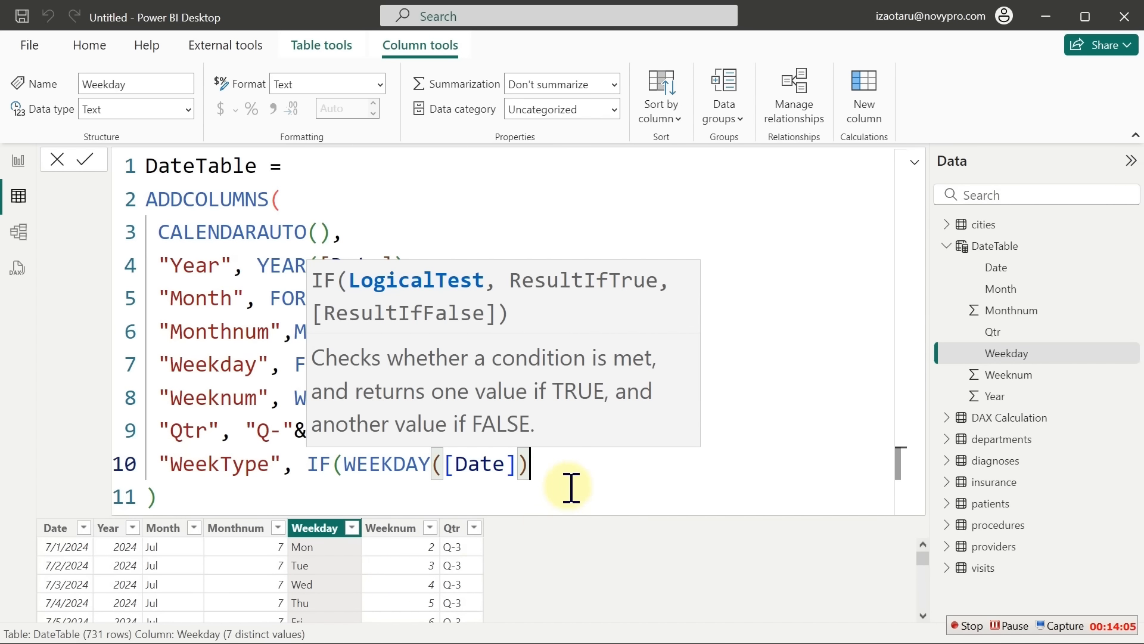
type("=1")
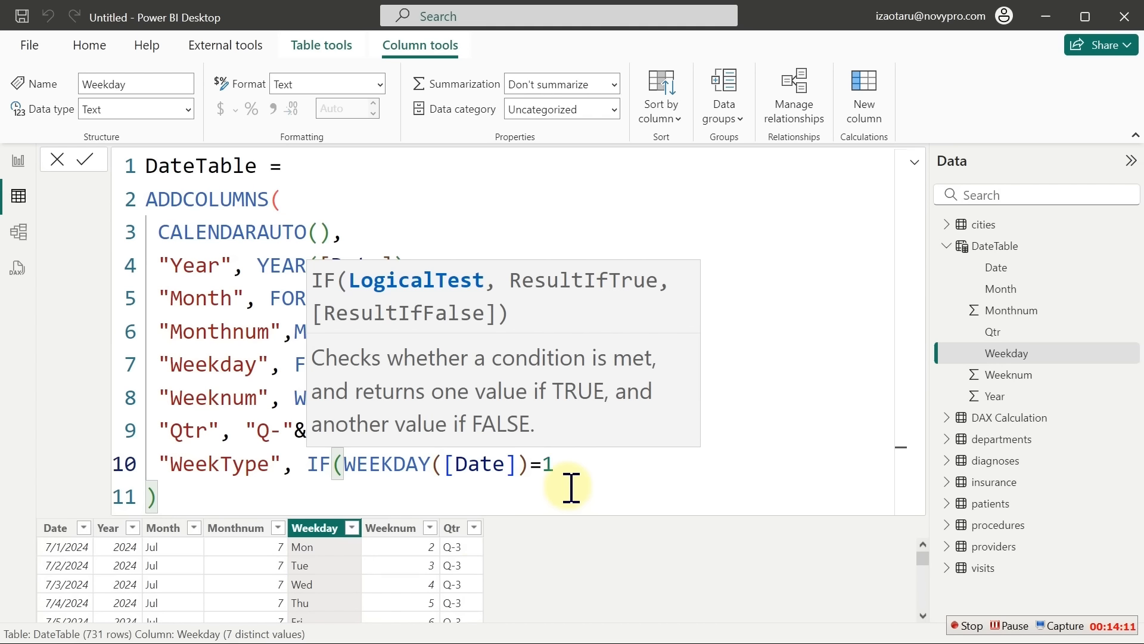
type(",")
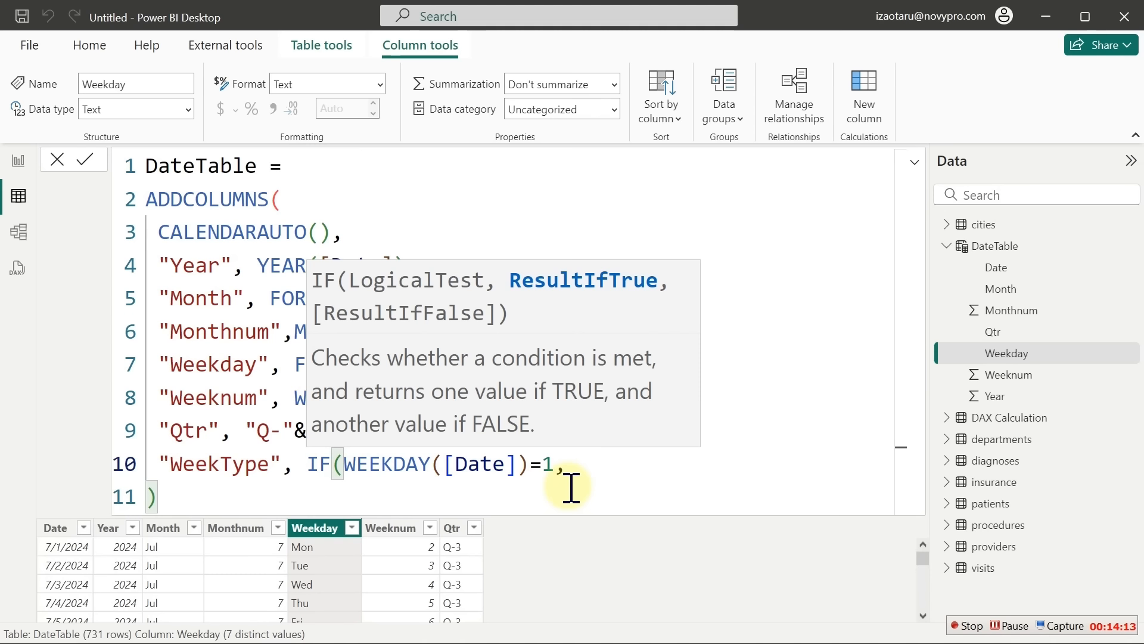
key("BackSpace")
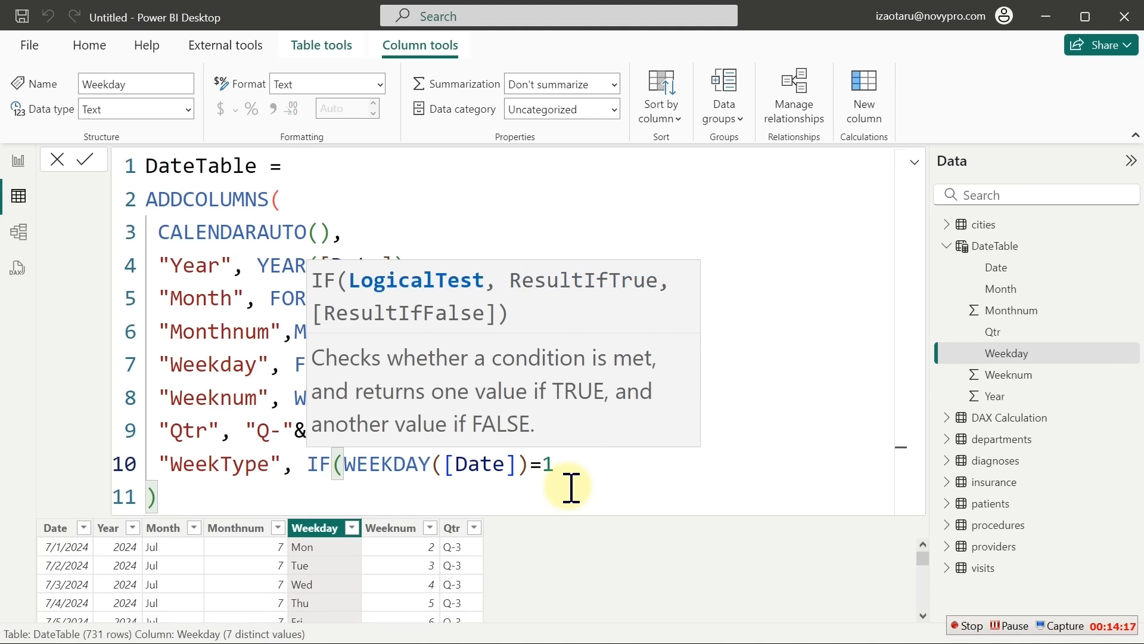
type("||")
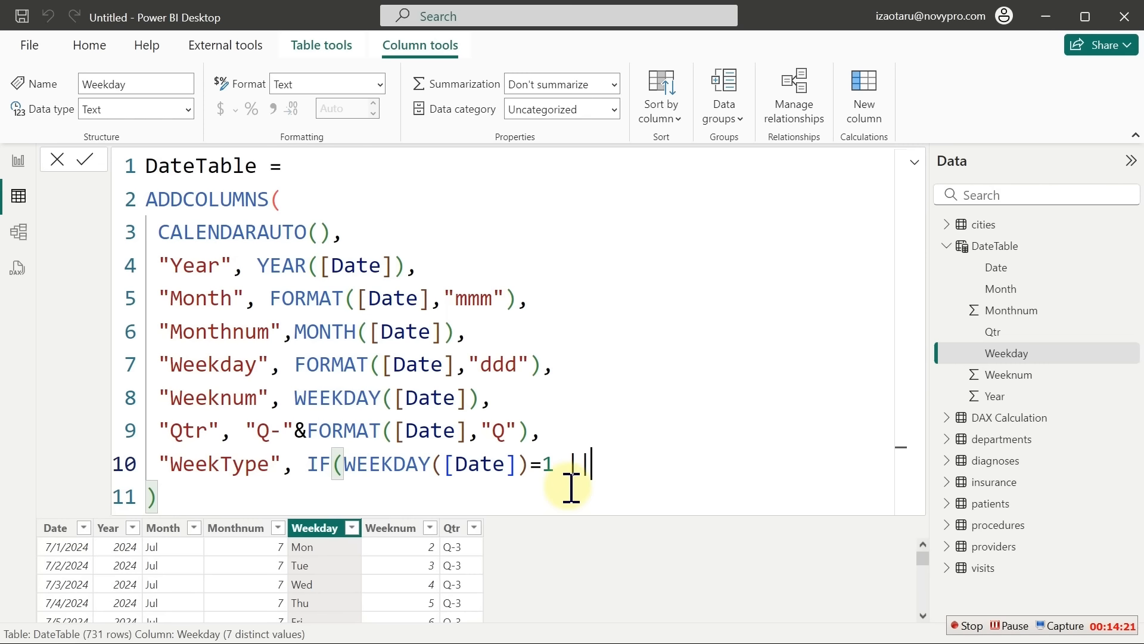
type(" W")
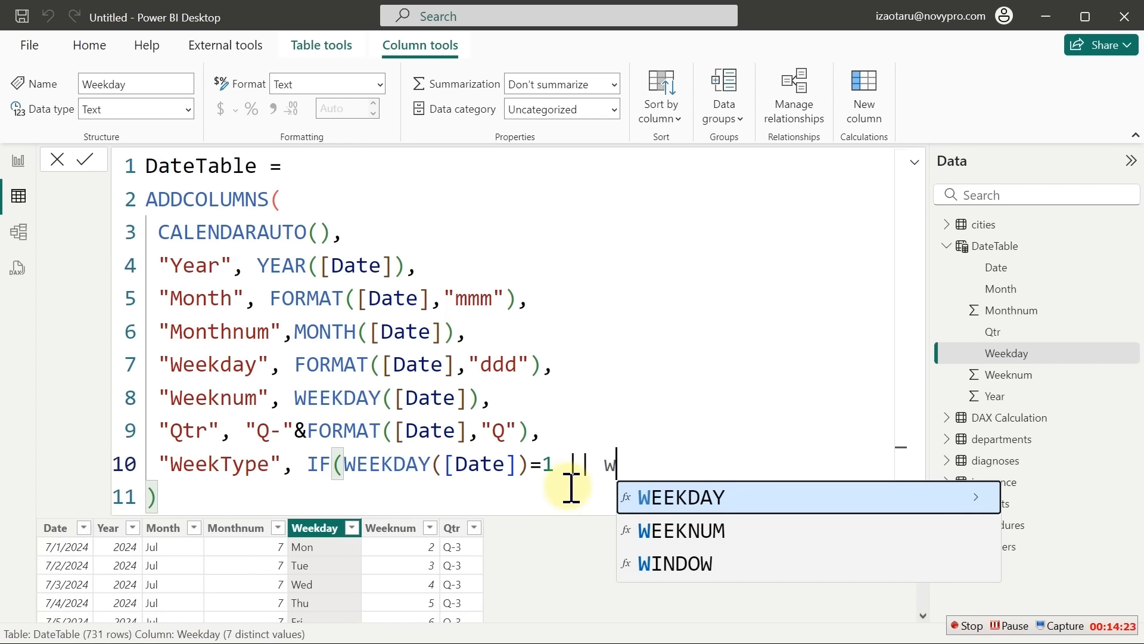
key("BackSpace")
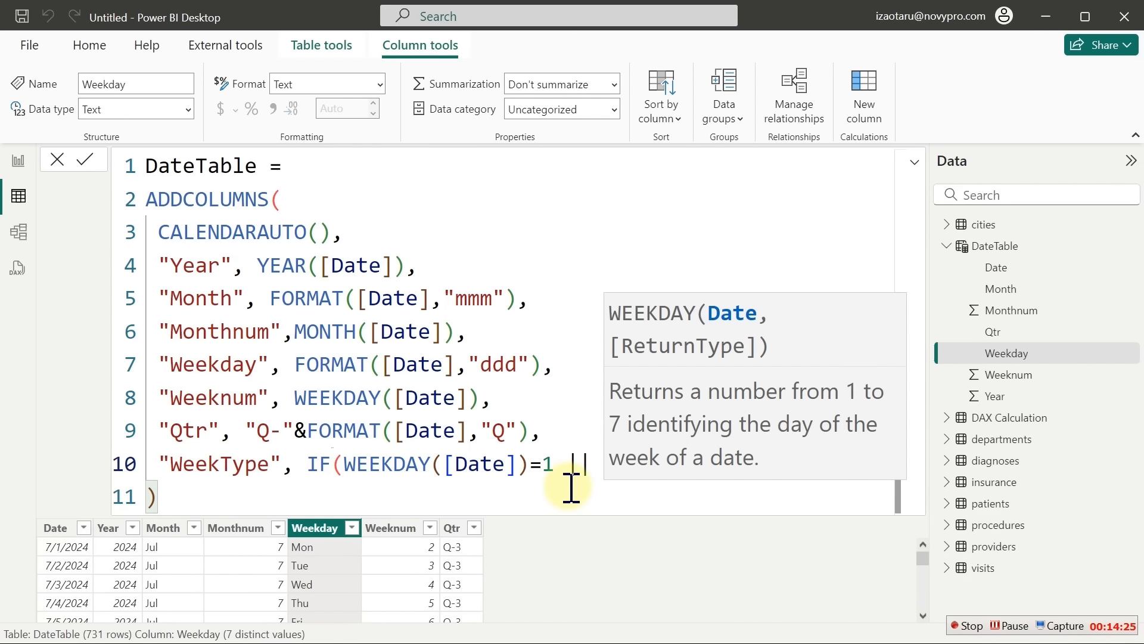
type("WEEKDAY([")
key("Tab")
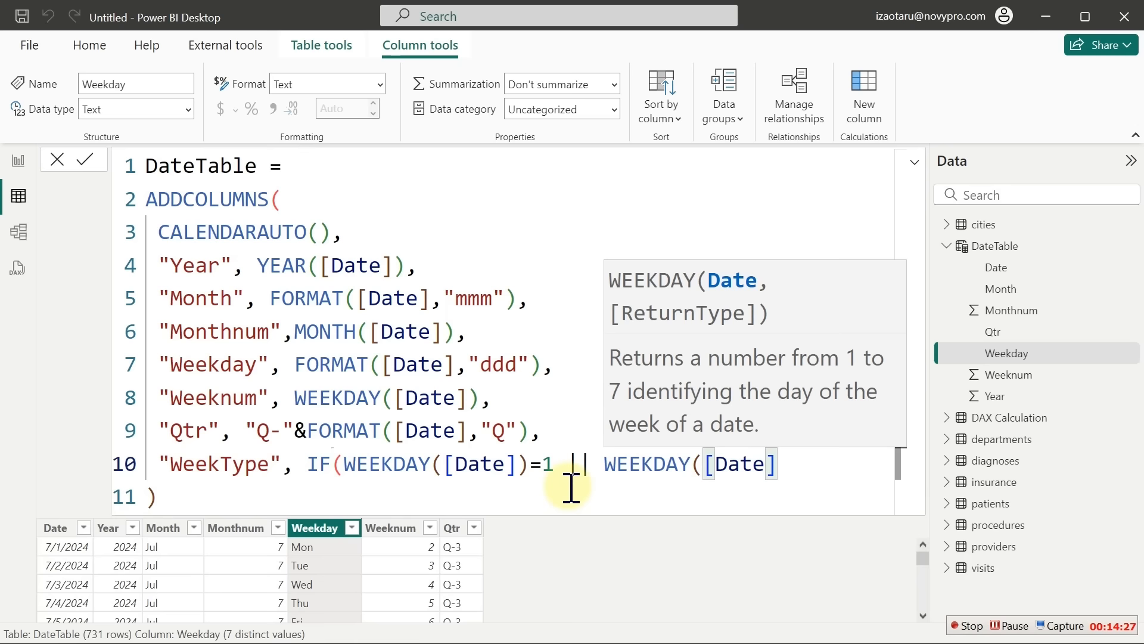
type(")=")
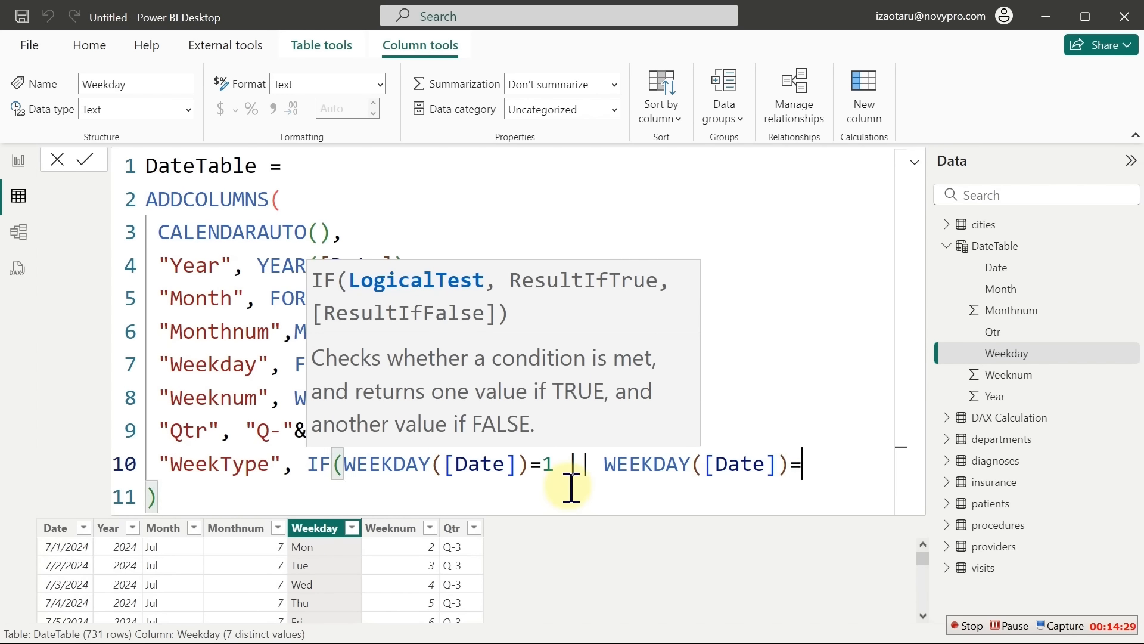
type("7,")
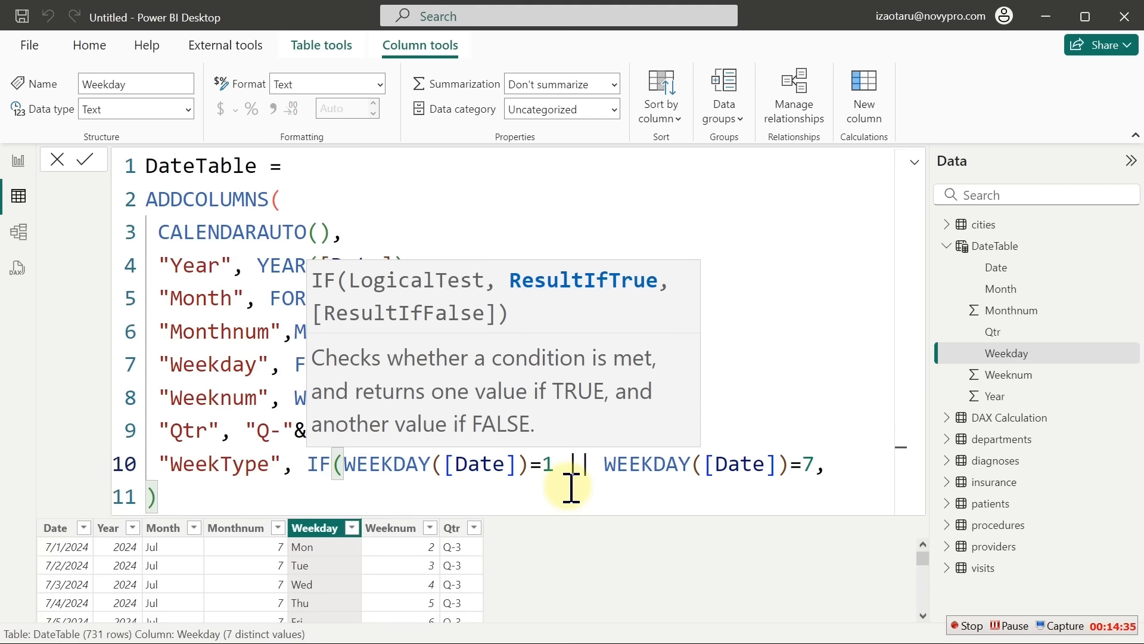
Add the "Weekend" and "Weekday" results to the IF and commit the DateTable formula
key("shift+Return")
type("\"")
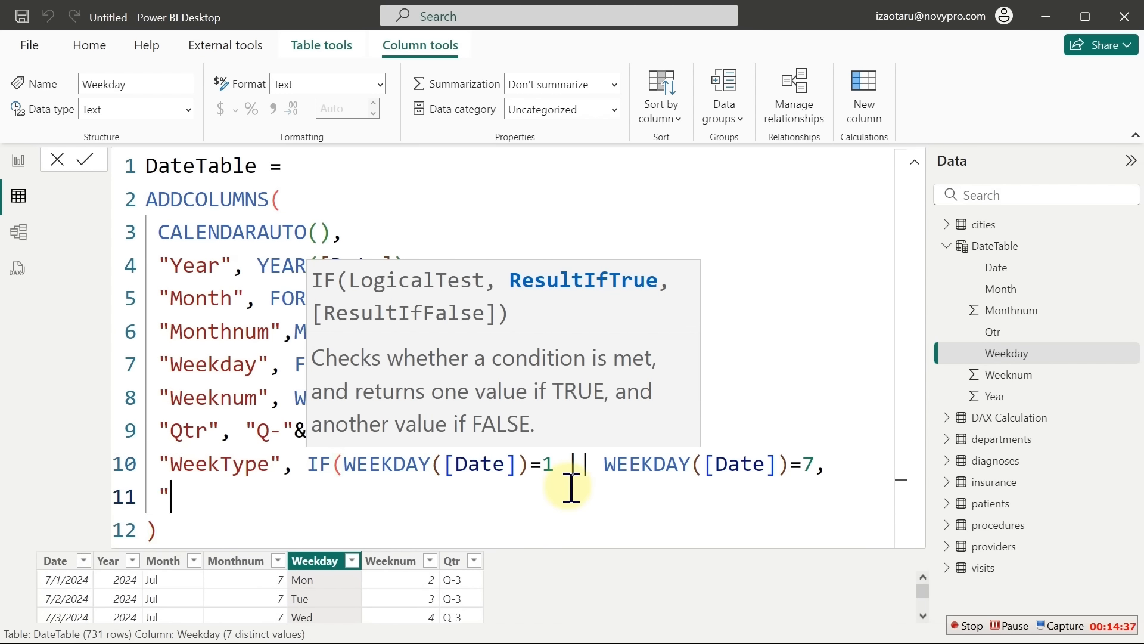
type("Weekd")
type("ee")
key("BackSpace")
key("BackSpace")
key("BackSpace")
type("en")
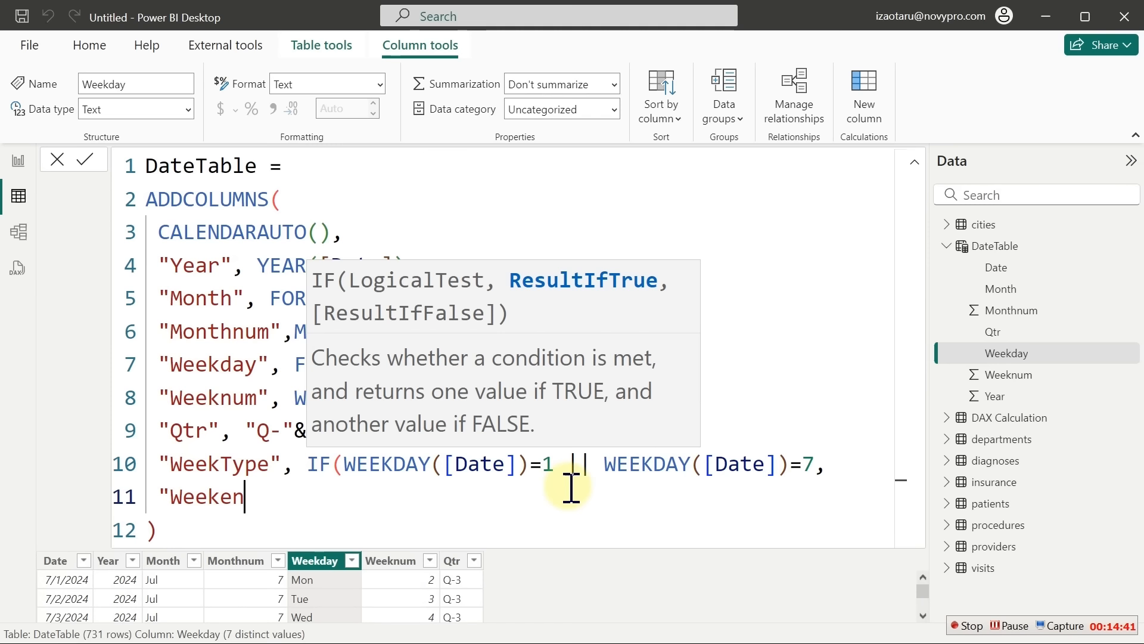
type("d\",")
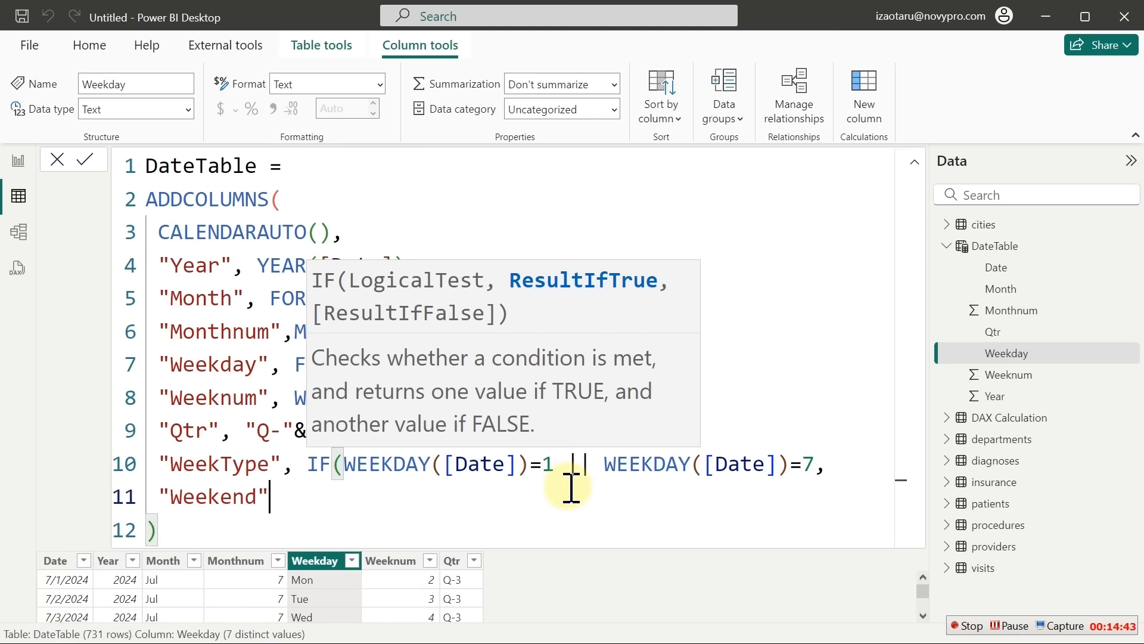
type("Week")
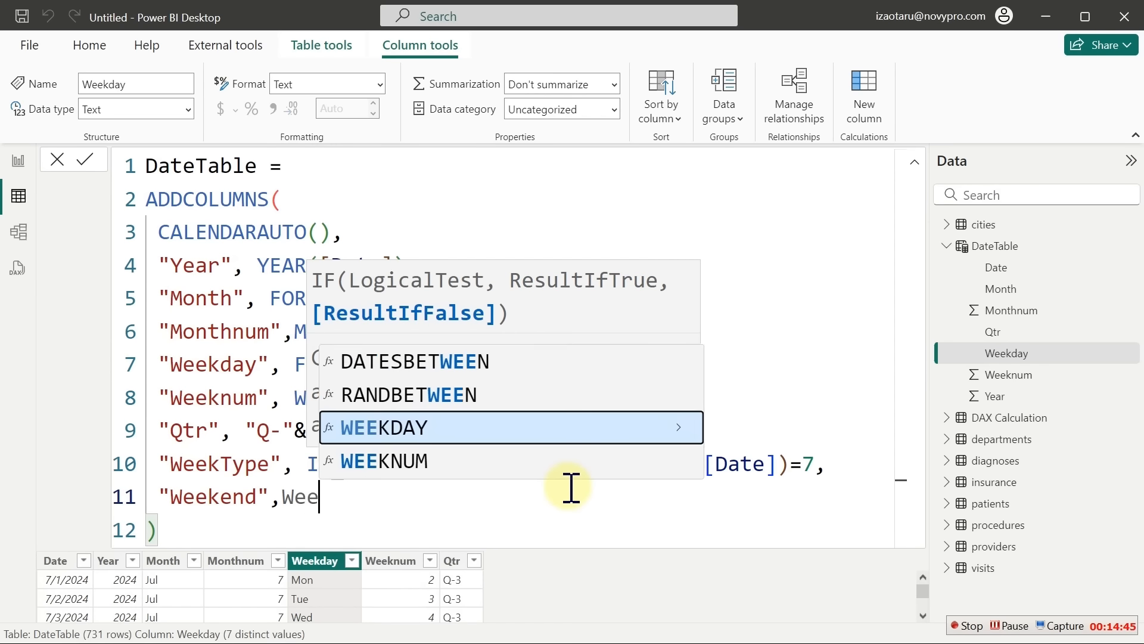
key("BackSpace")
key("BackSpace")
key("BackSpace")
key("BackSpace")
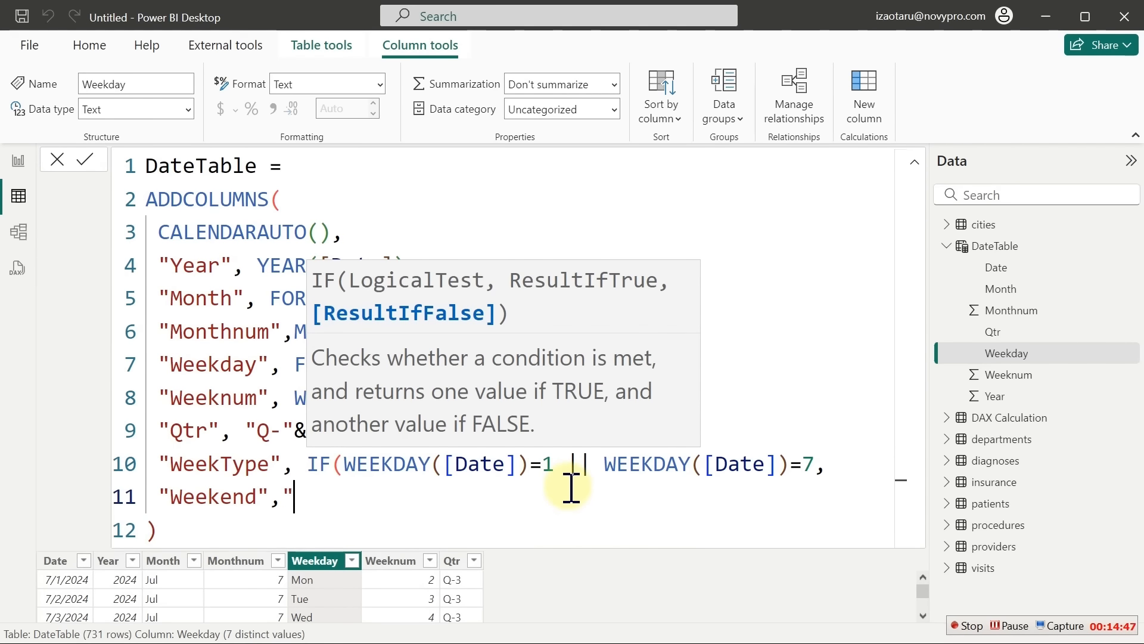
type("\"Weekday\"")
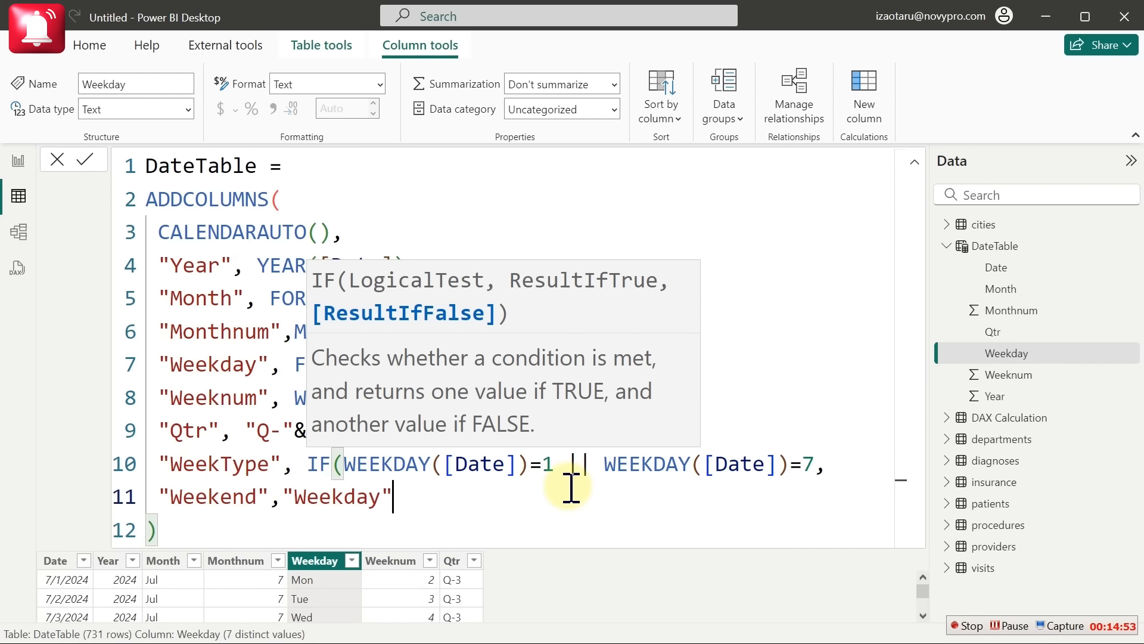
type(")")
key("Return")
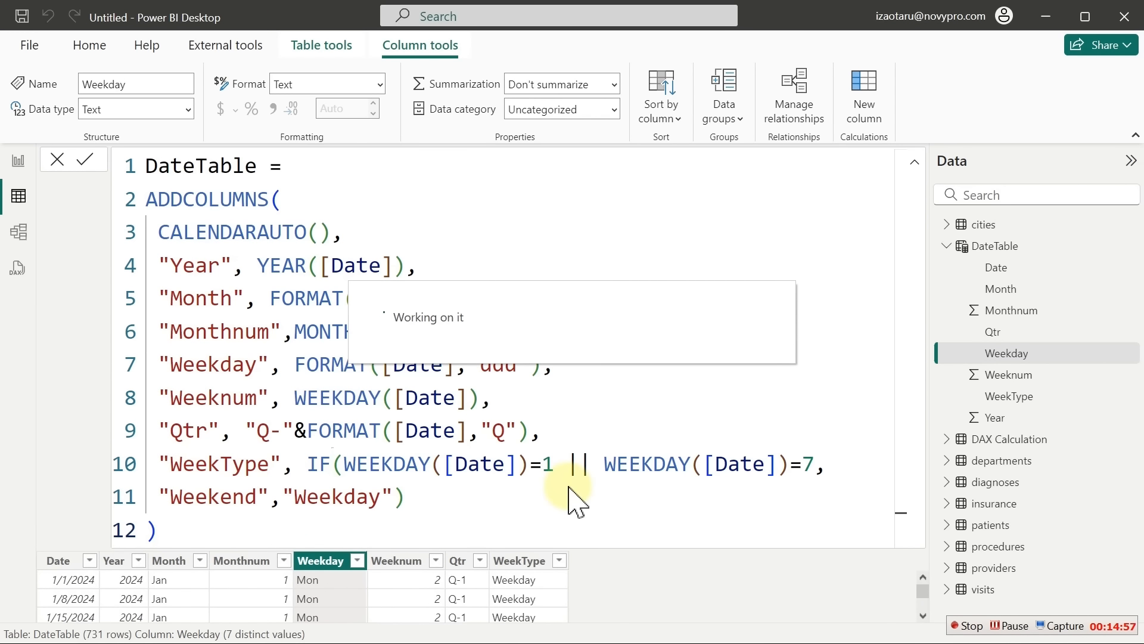
Filter the DateTable's WeekType column to show only Weekend rows
left_click(910, 162)
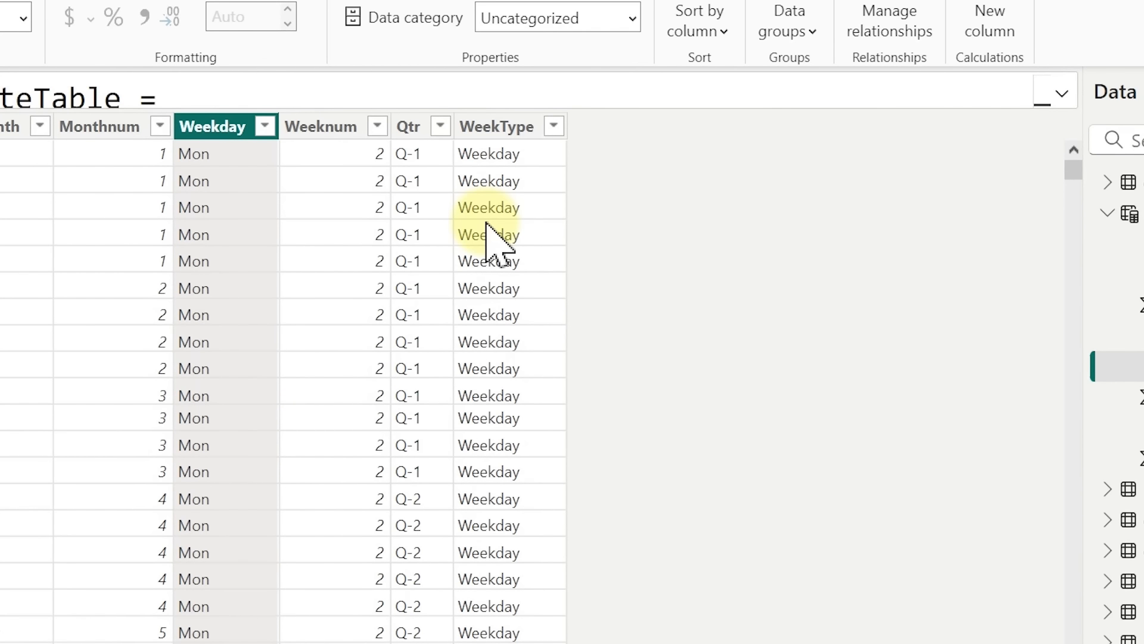
left_click(553, 127)
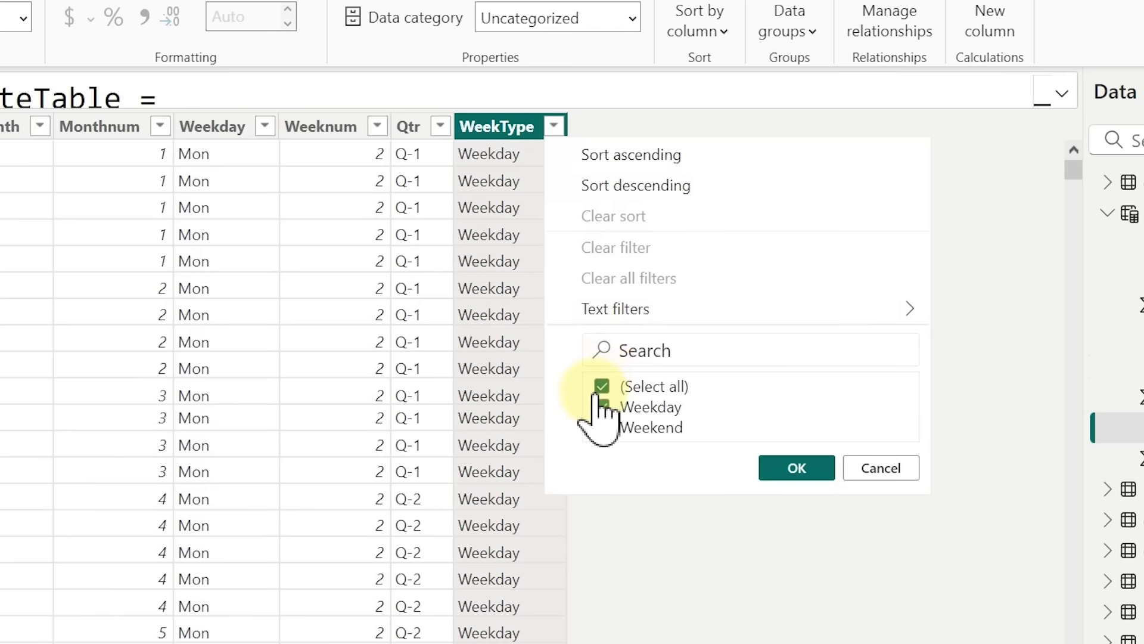
left_click(602, 386)
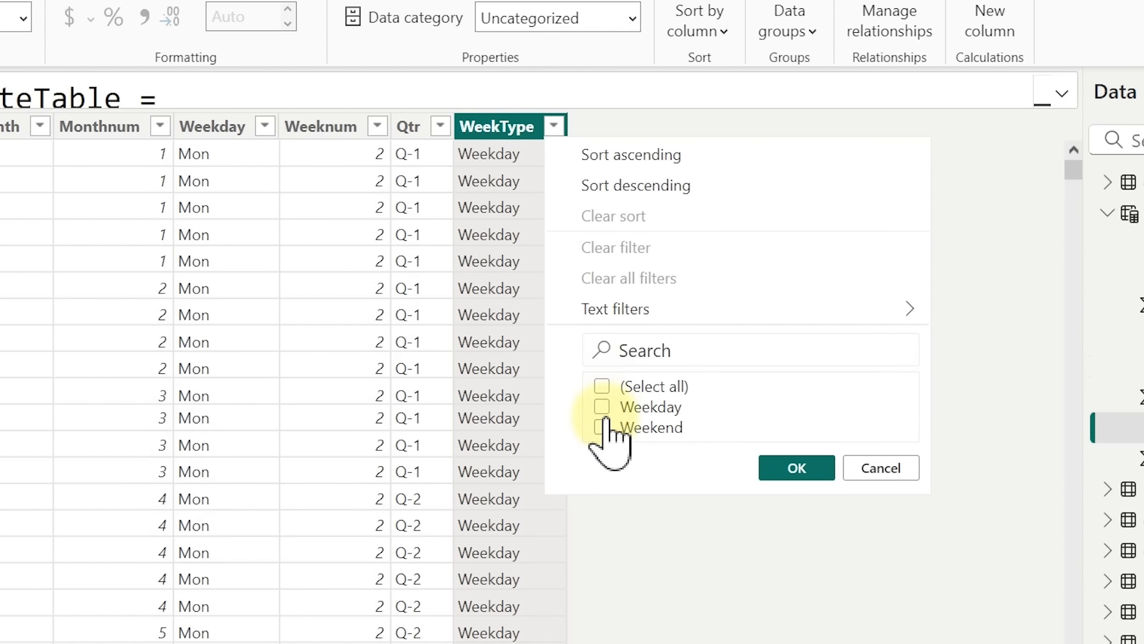
left_click(602, 427)
left_click(786, 468)
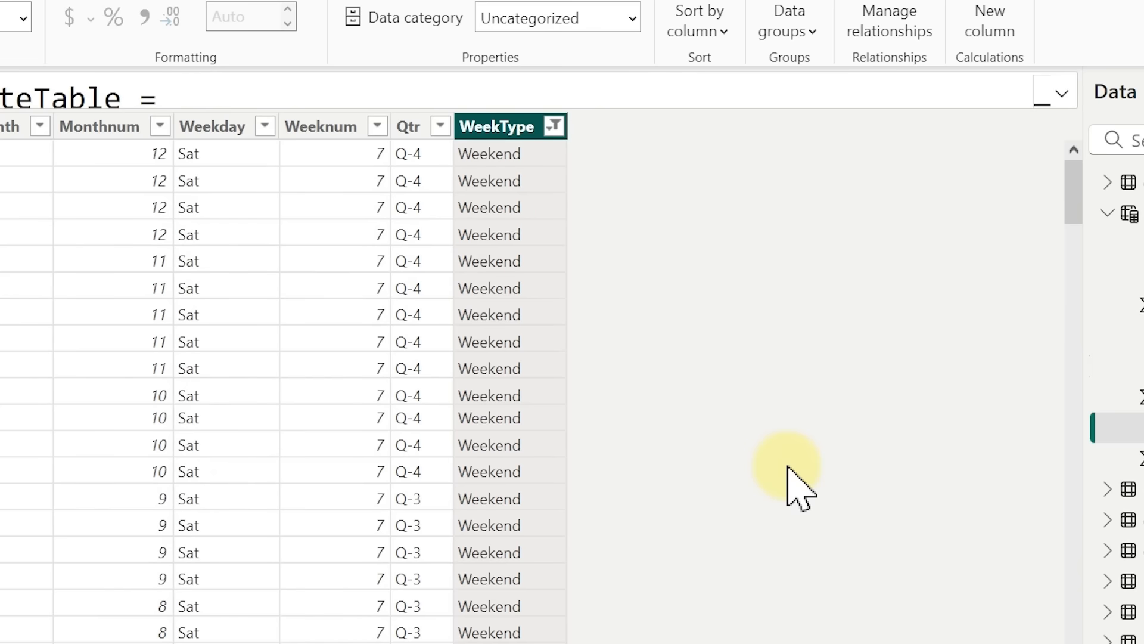
Check the Weekday and Weeknum filter lists, then expand the formula bar to show the full DAX
left_click(265, 126)
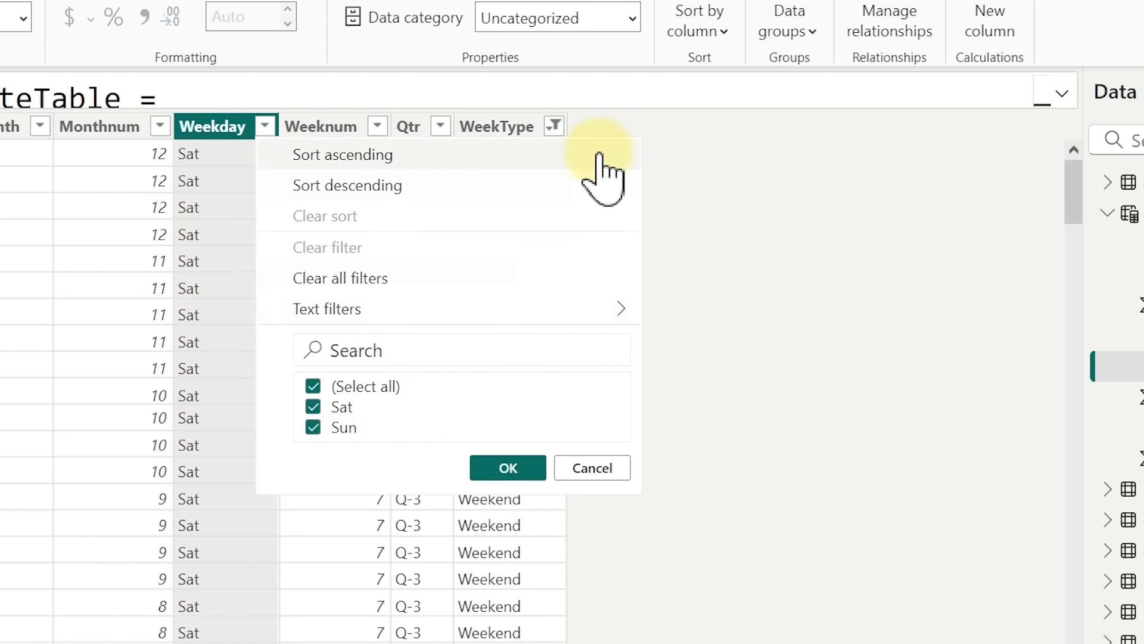
left_click(670, 113)
left_click(378, 127)
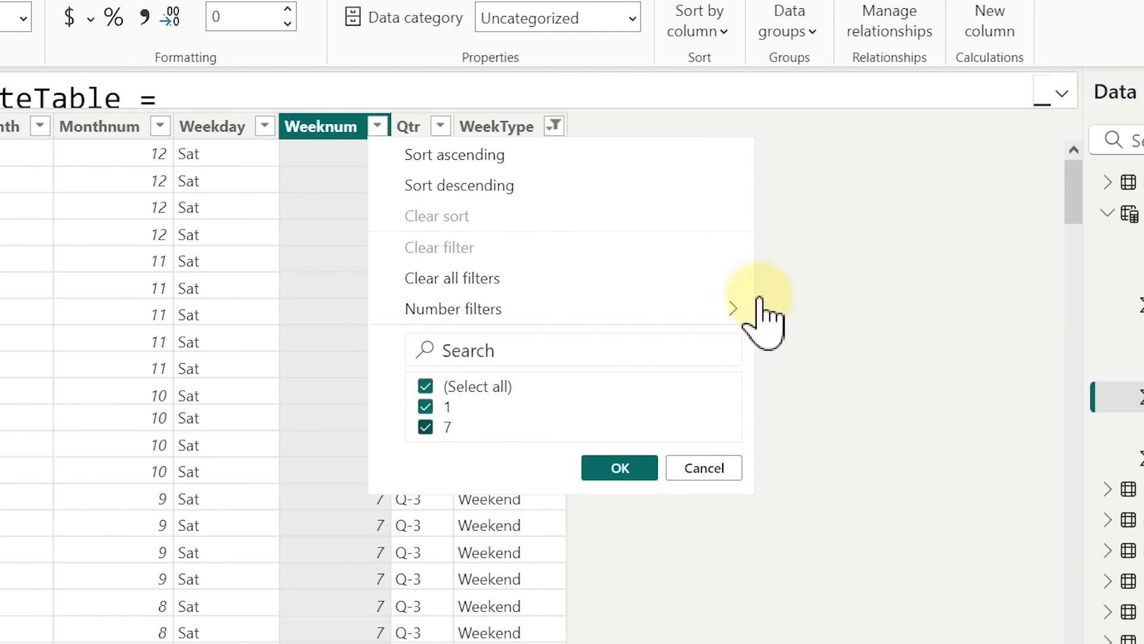
left_click(856, 251)
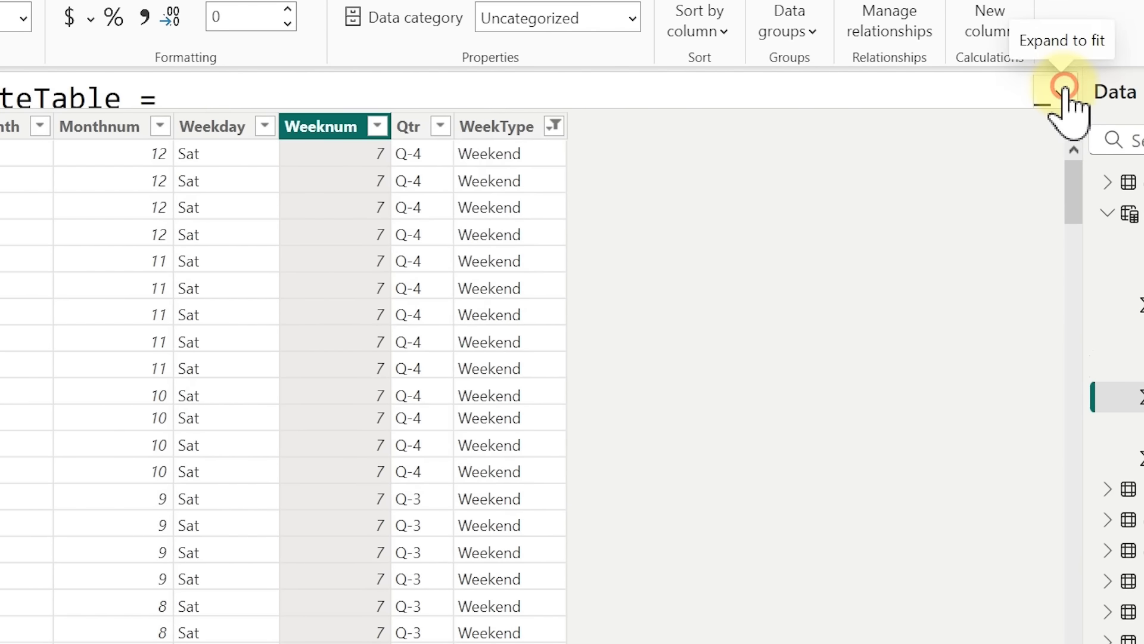
left_click(1060, 95)
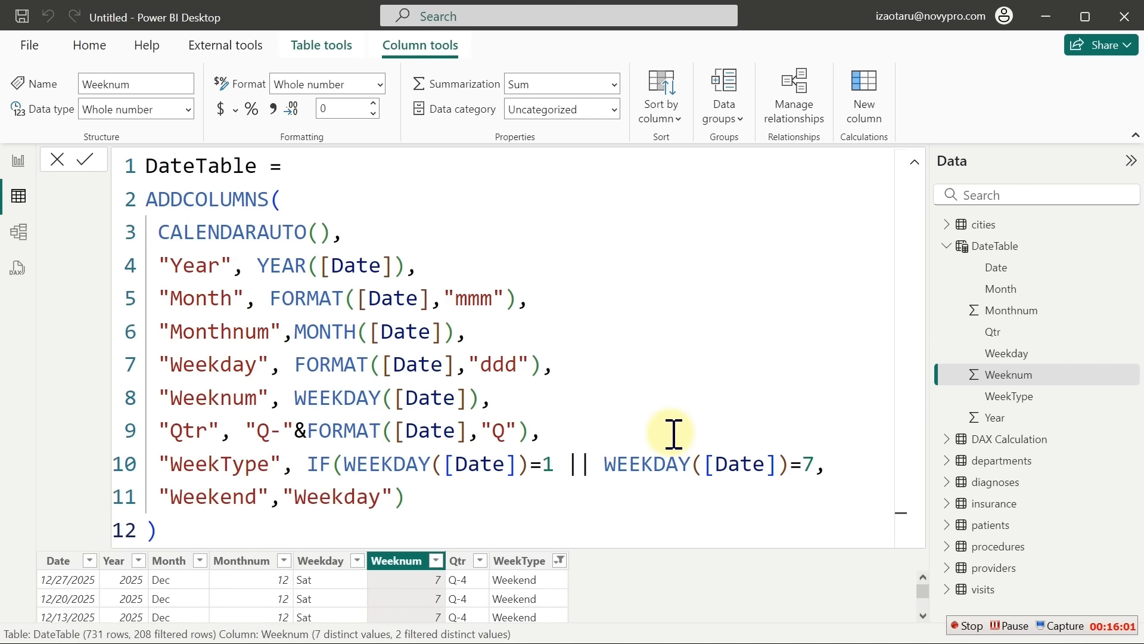
Mark DateTable as a date table with Date as its date column, and save
left_click(325, 48)
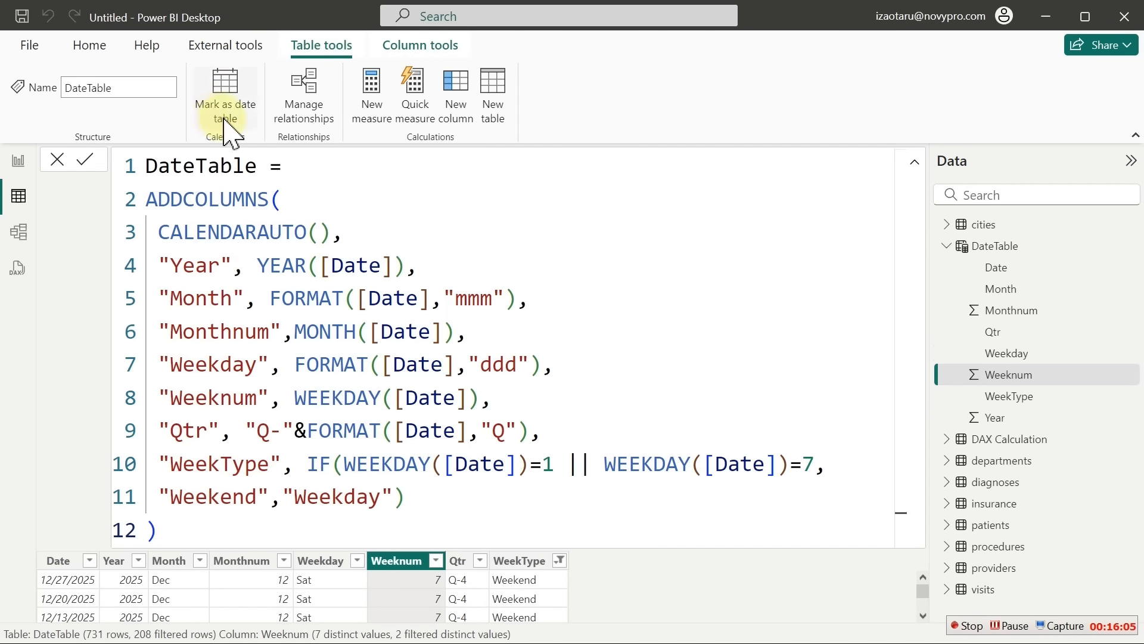
left_click(228, 102)
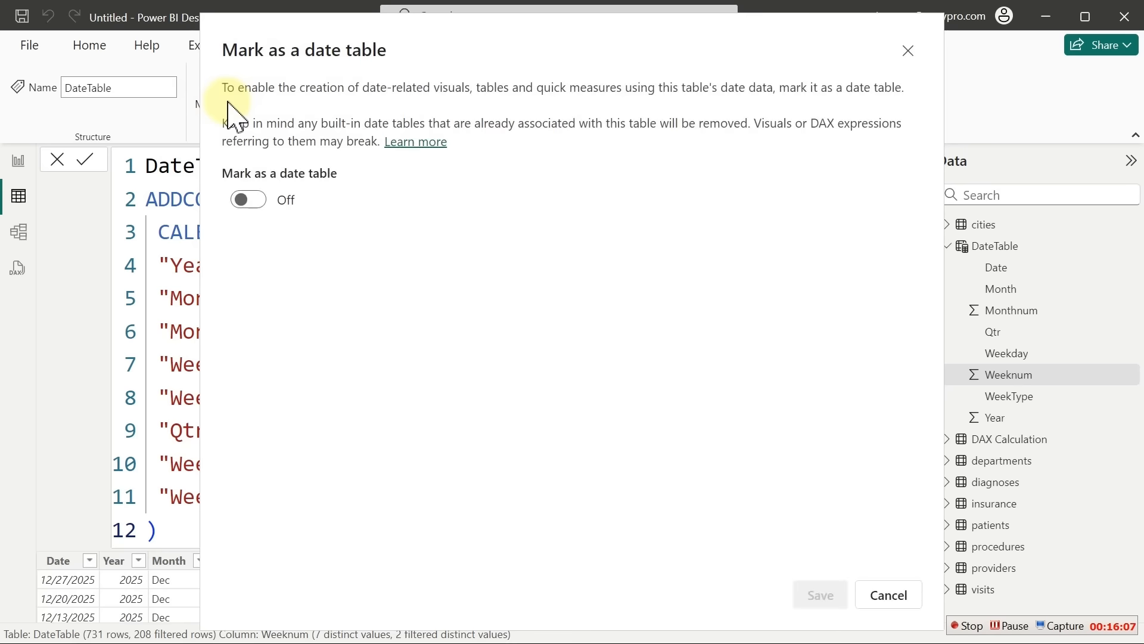
left_click(247, 200)
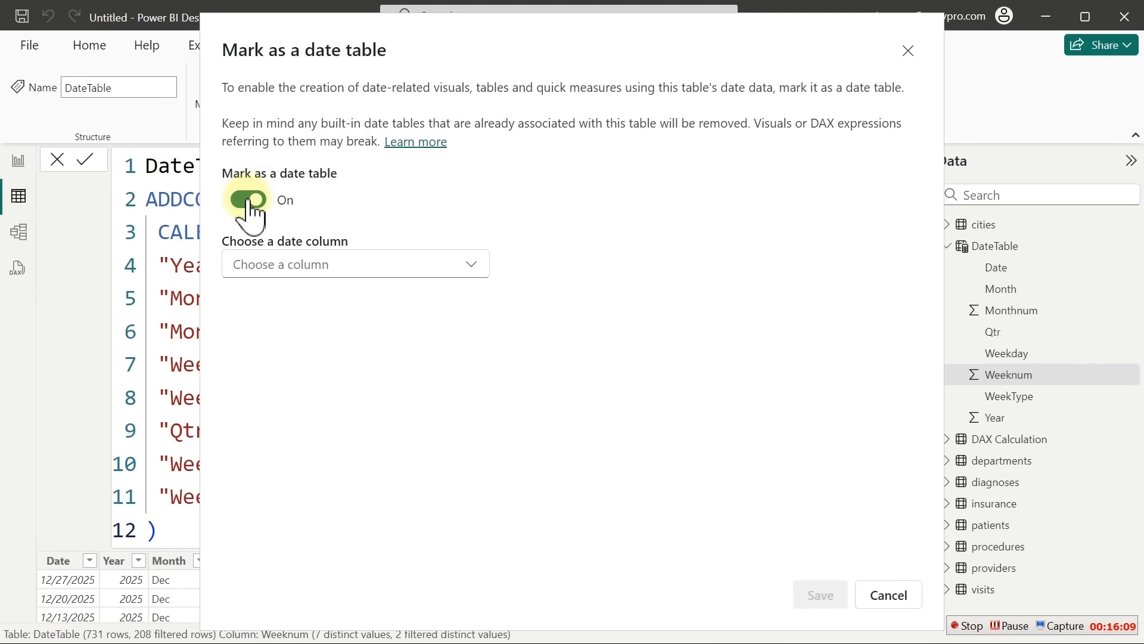
left_click(355, 278)
left_click(327, 307)
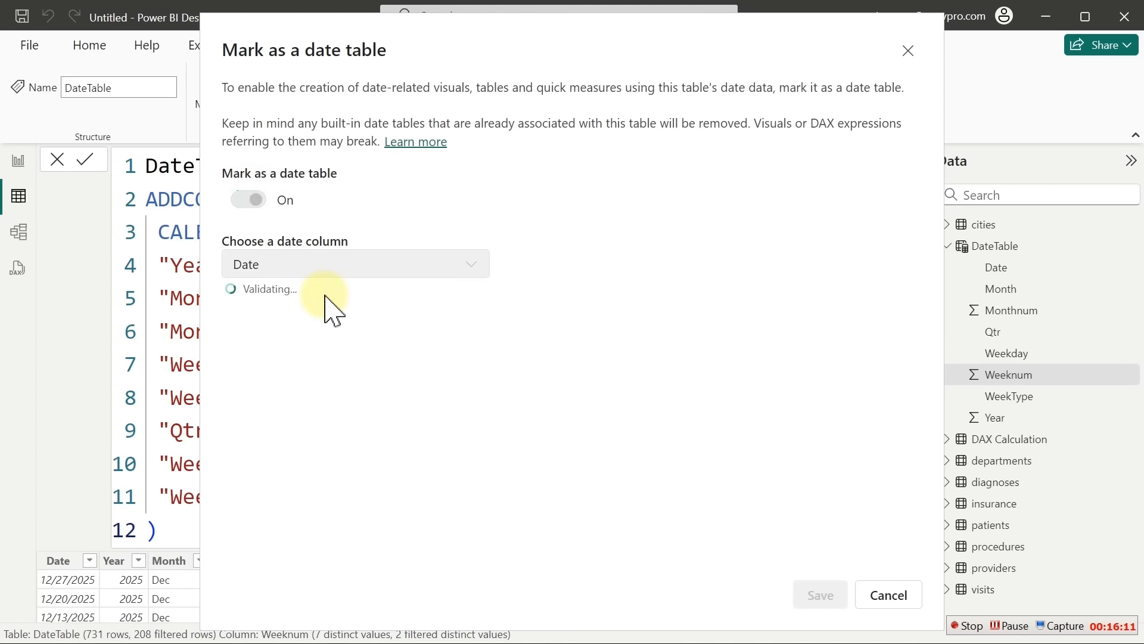
left_click(822, 598)
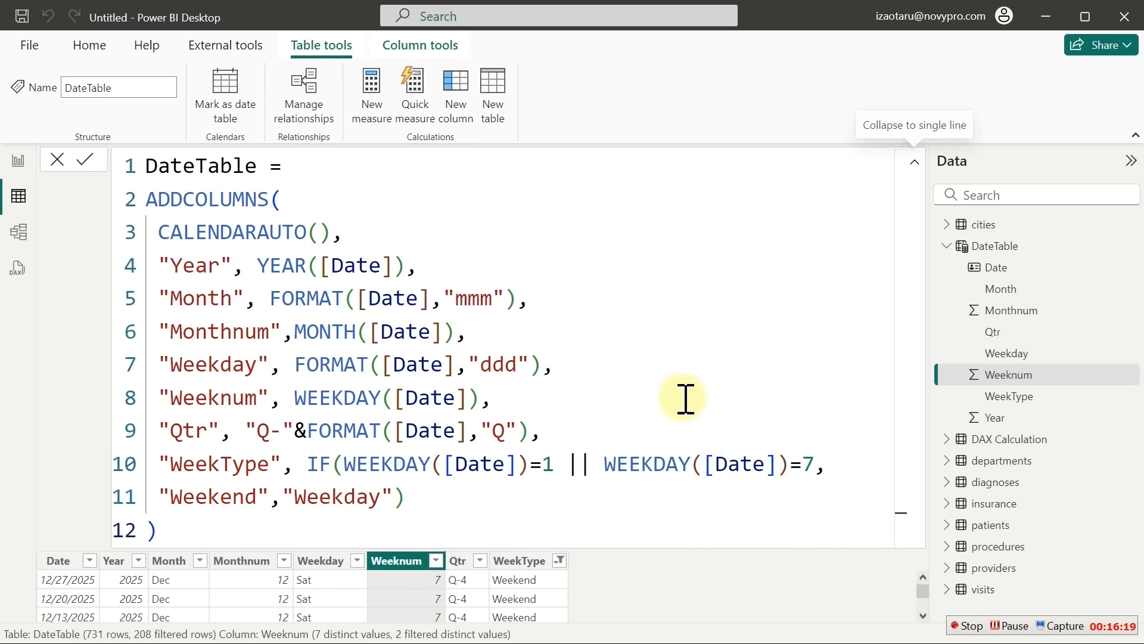
Clear the Weekend filter on WeekType so all 731 dates show, then go to Model view
left_click(561, 560)
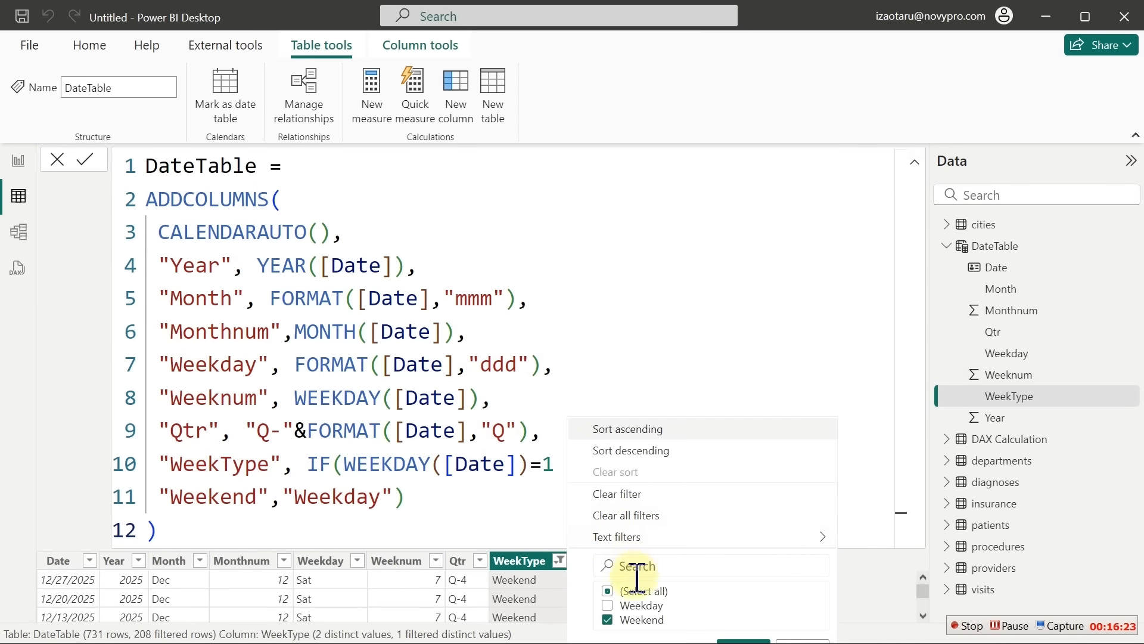
left_click(626, 516)
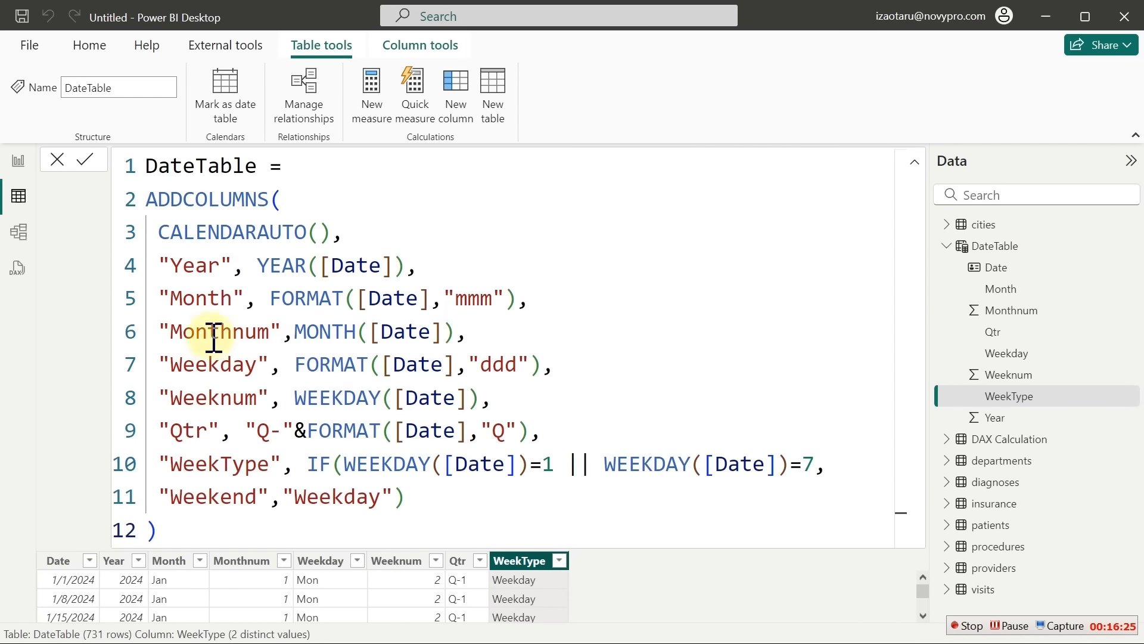
left_click(19, 232)
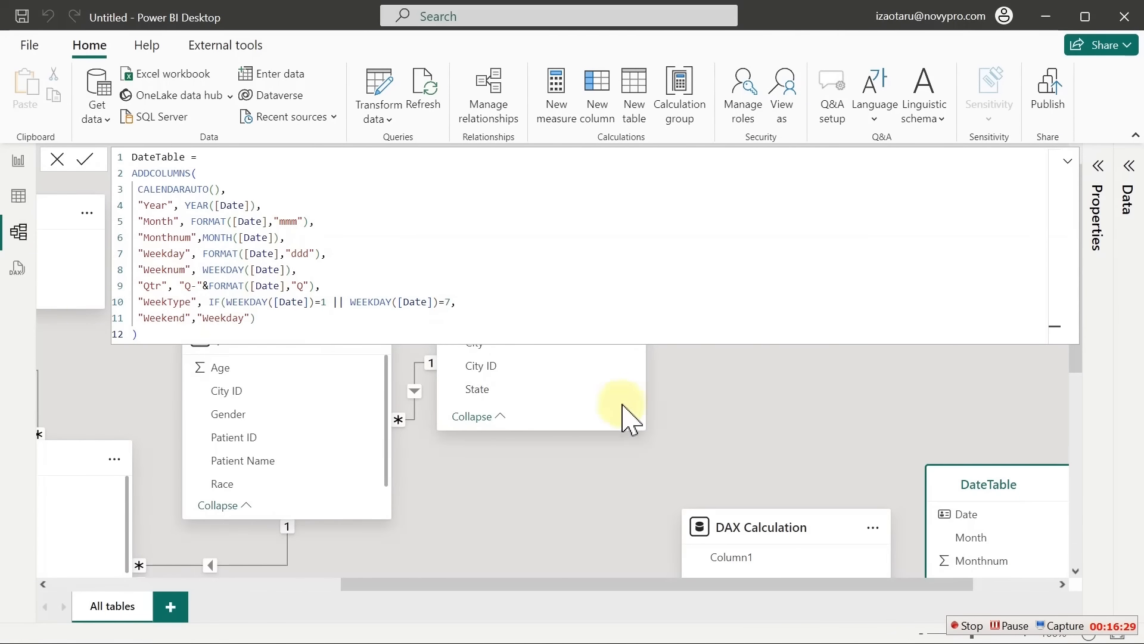
Arrange the diagram: DateTable above patients, shrunk to three fields, with visits moved beside patients
left_click(771, 407)
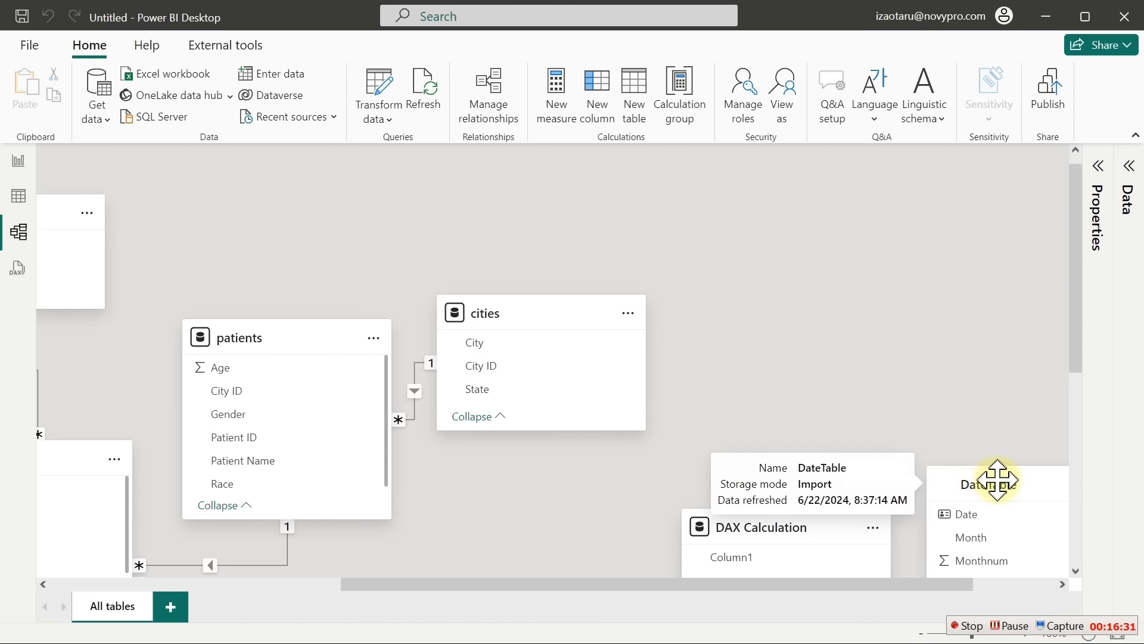
left_click_drag(938, 477, 357, 210)
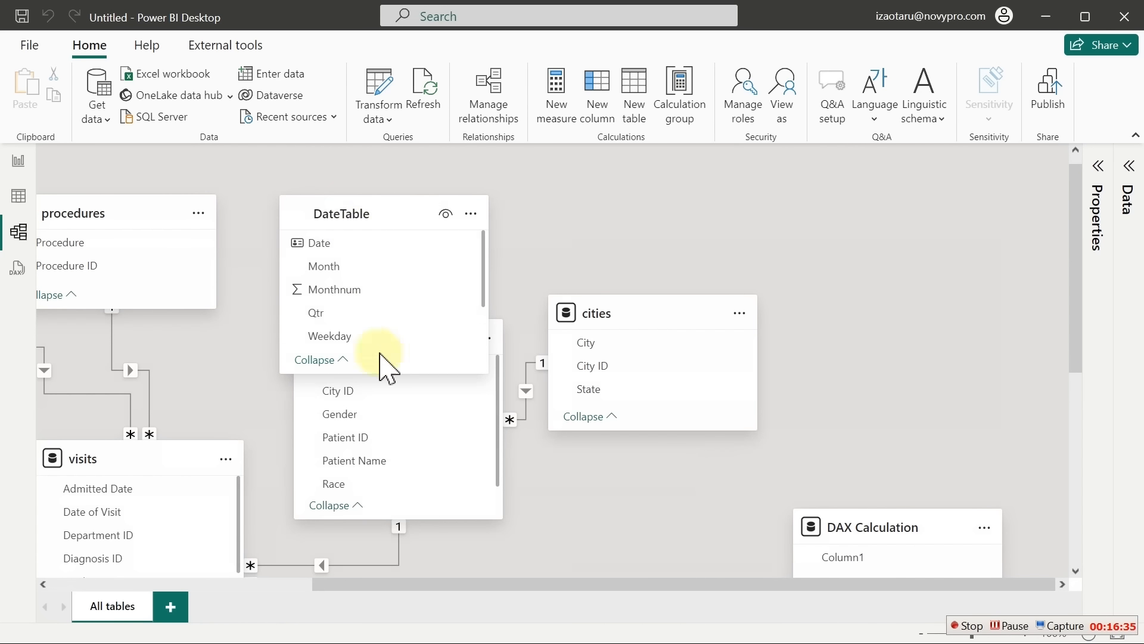
left_click_drag(474, 374, 474, 314)
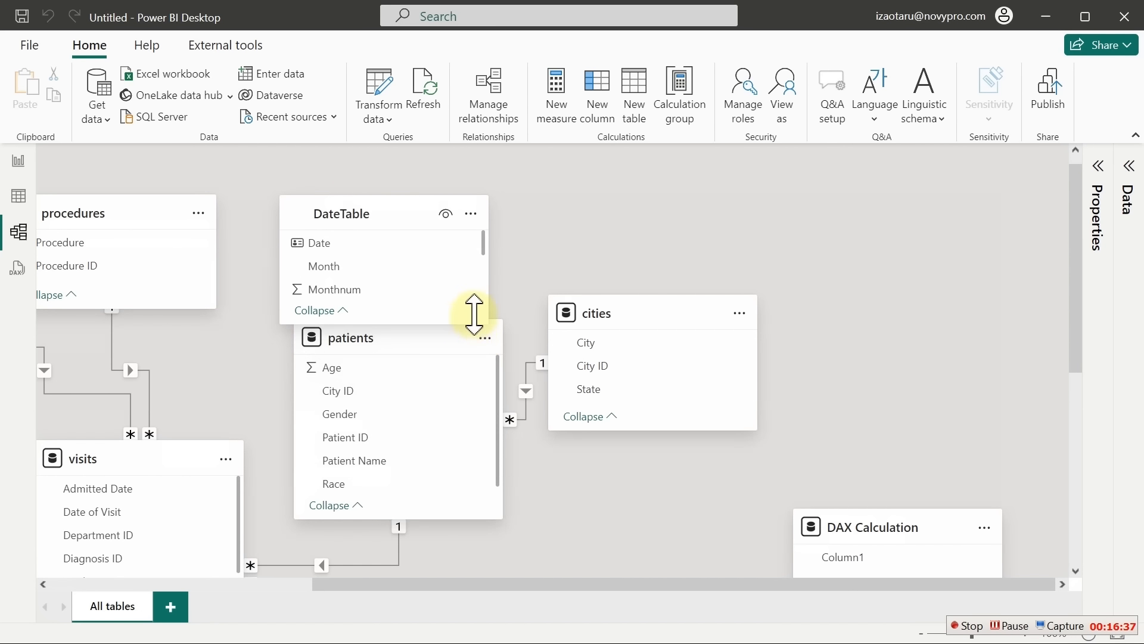
left_click(440, 352)
left_click_drag(436, 345, 444, 399)
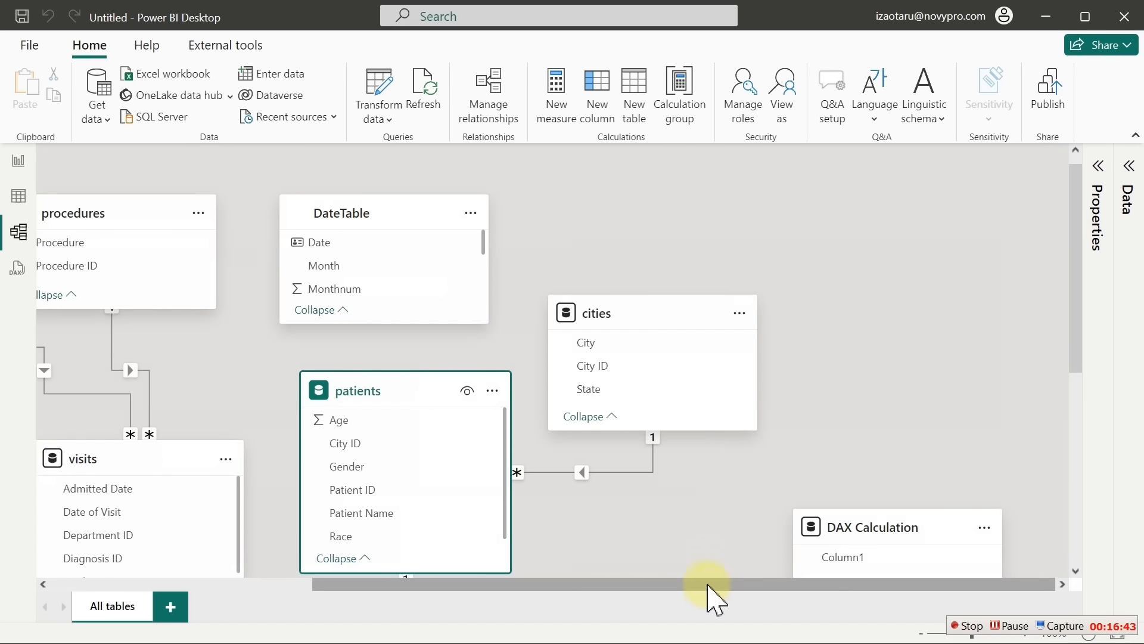
left_click_drag(708, 586, 584, 600)
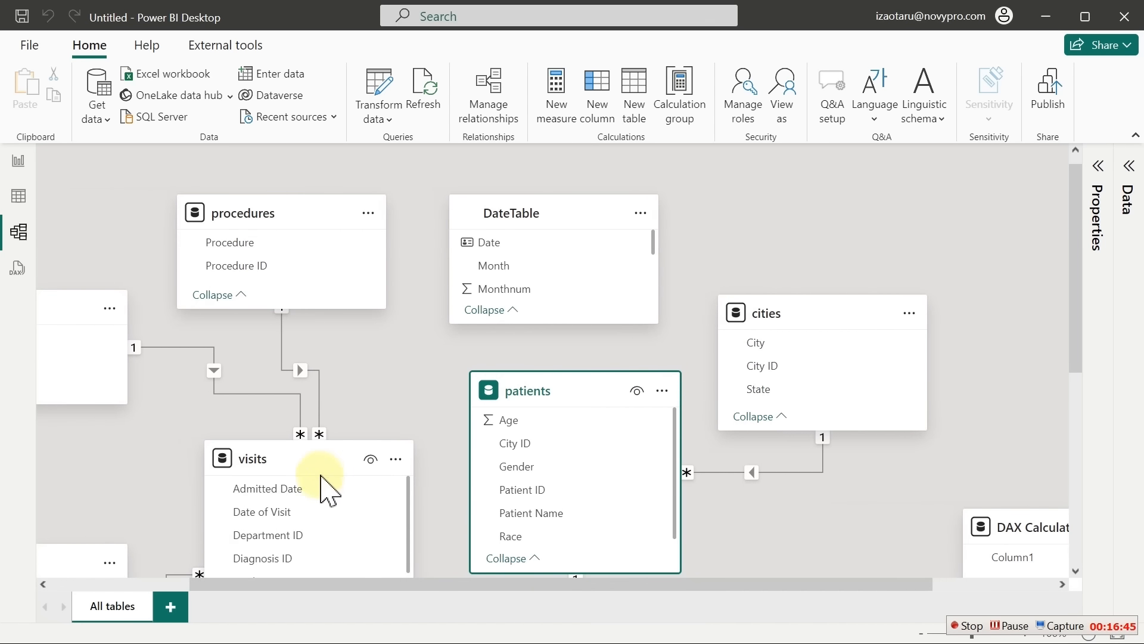
left_click_drag(308, 444, 315, 357)
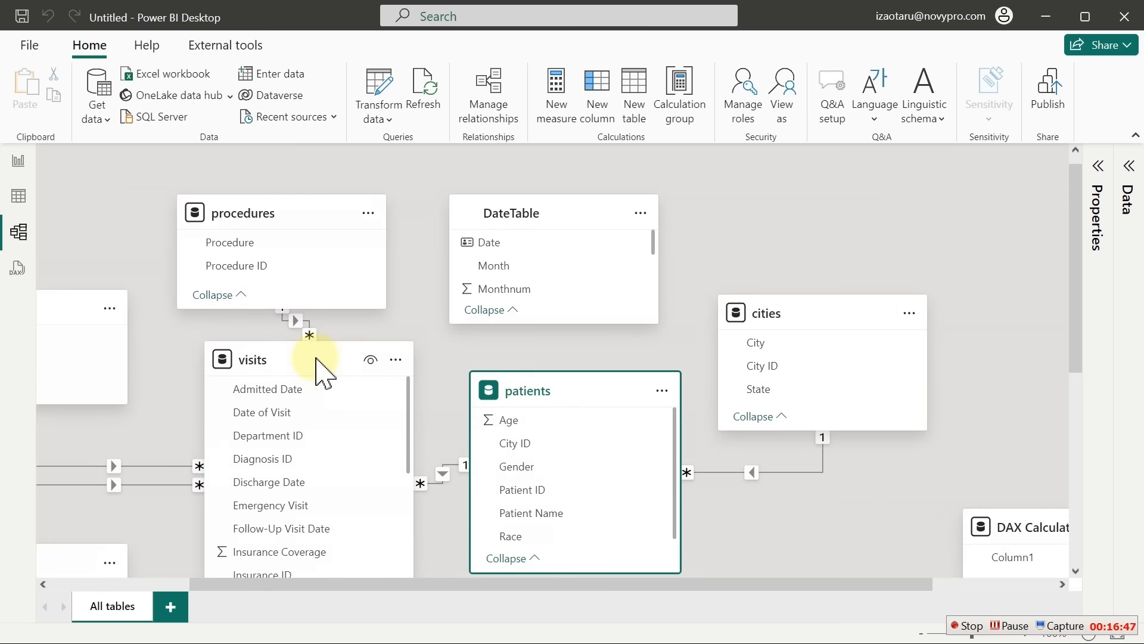
Expand the Data pane's table list and select the visits table
left_click(1128, 177)
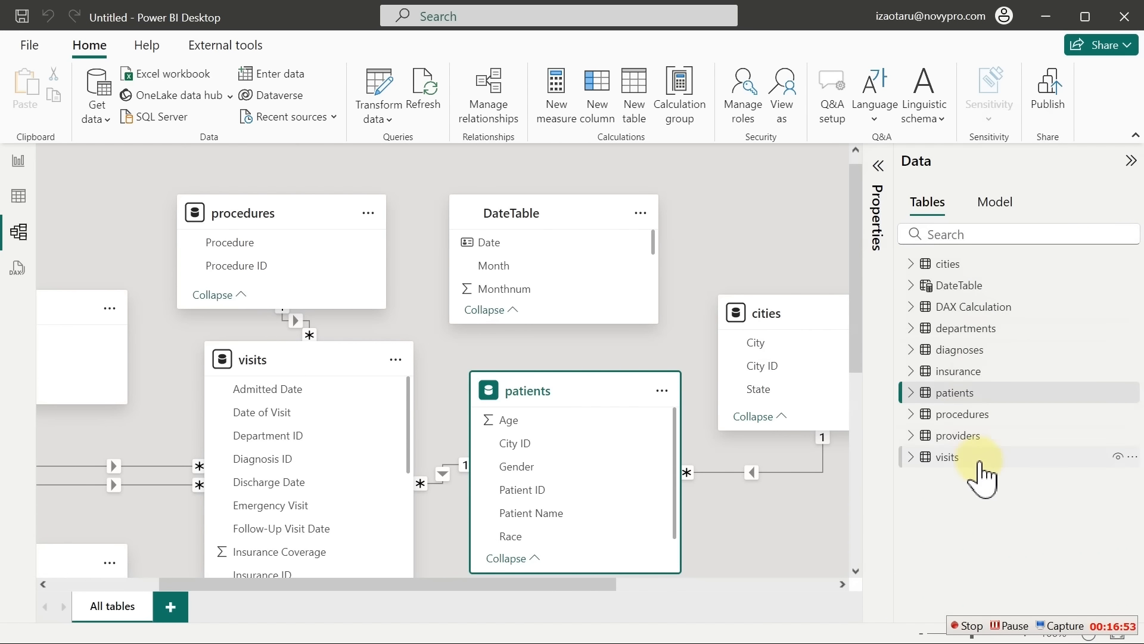
mouse_move(980, 468)
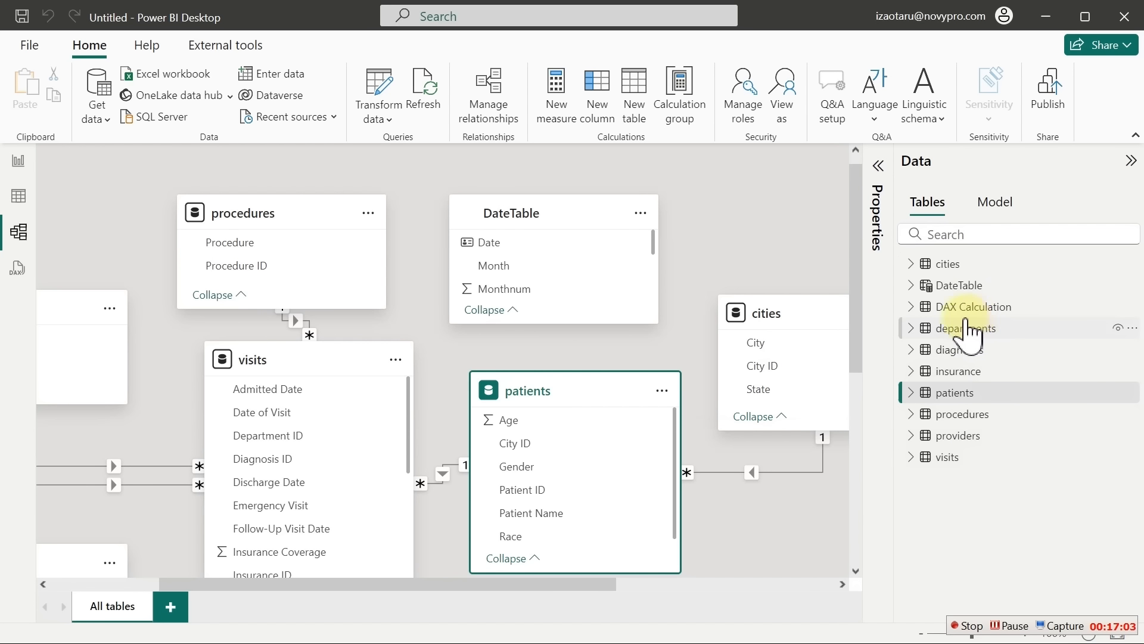
mouse_move(968, 331)
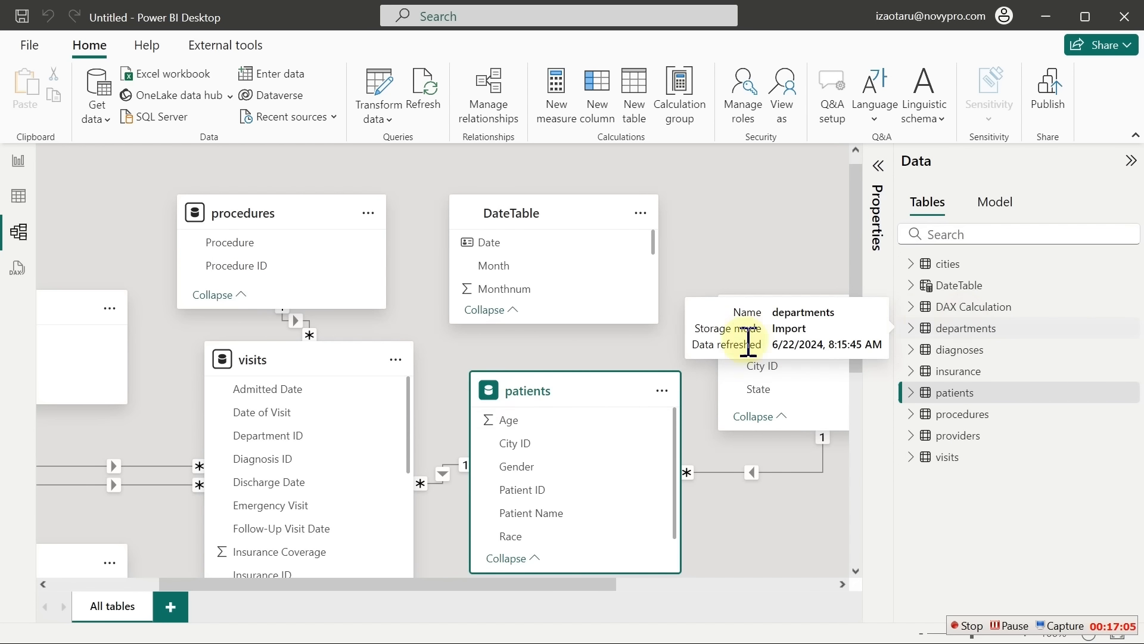
left_click(309, 363)
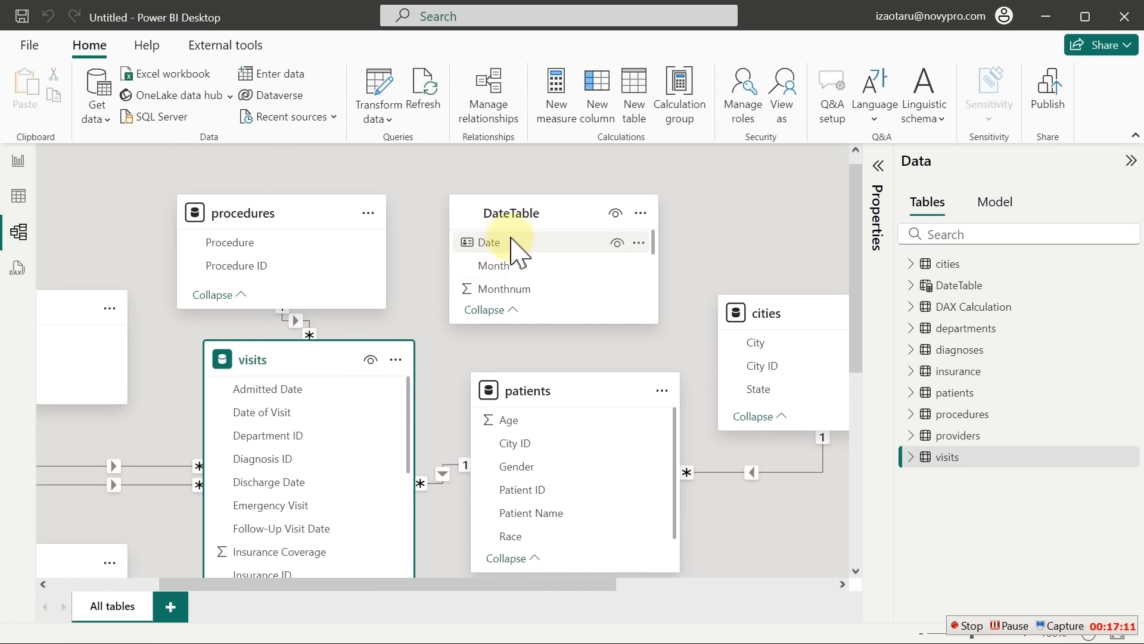
mouse_move(325, 366)
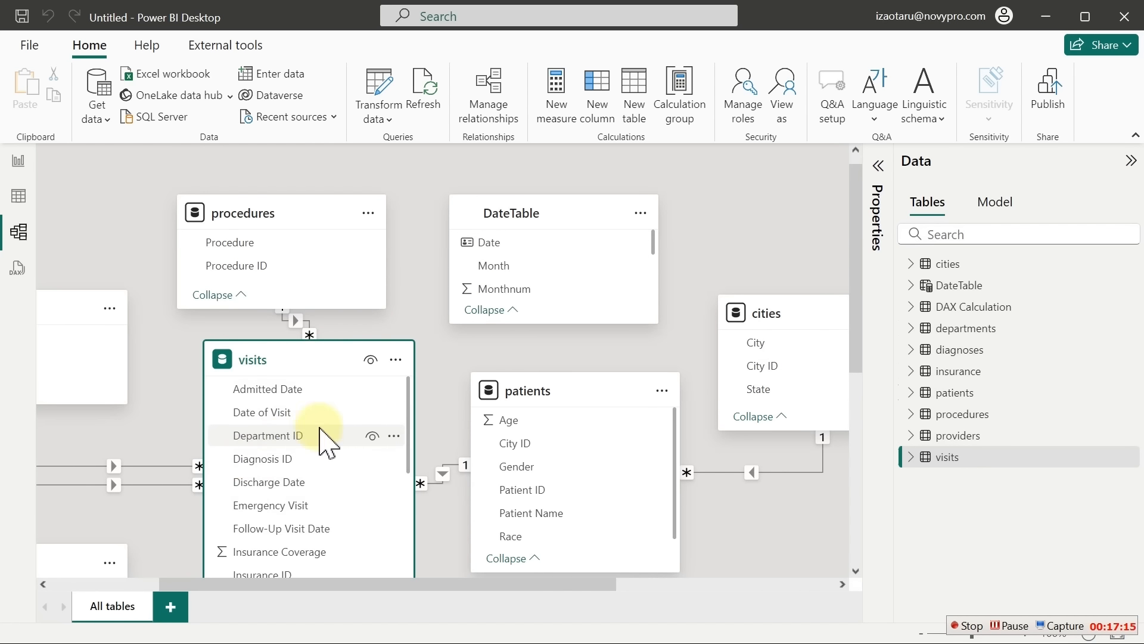
Link visits' Date of Visit to DateTable's Date as a many-to-one relationship and save
left_click(288, 396)
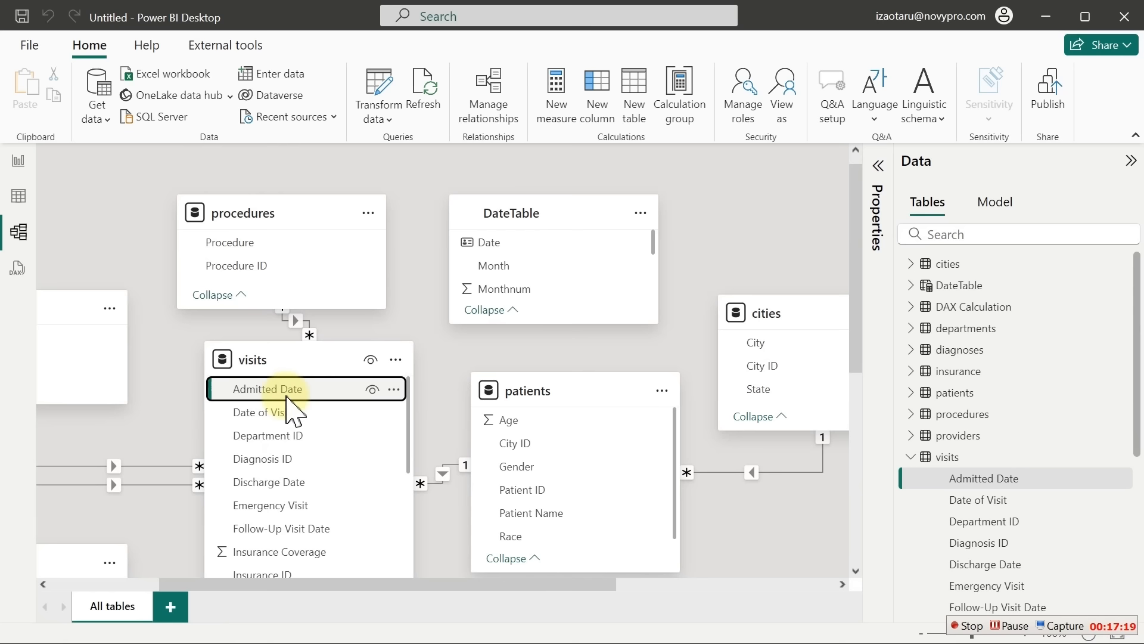
left_click_drag(288, 396, 328, 397)
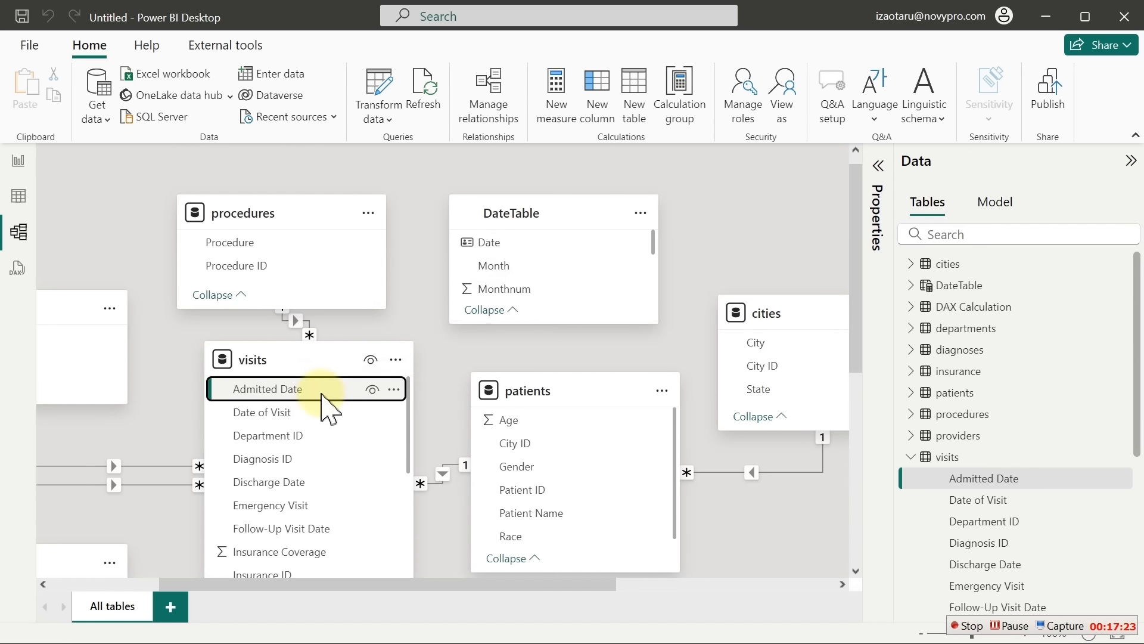
left_click(287, 416)
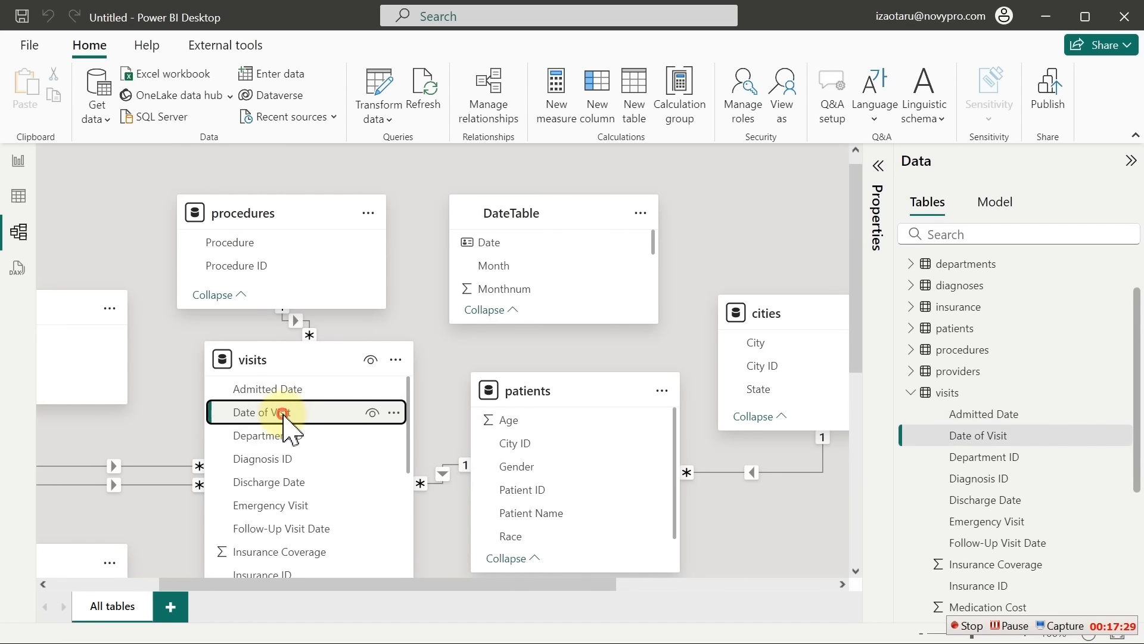
left_click_drag(285, 417, 542, 248)
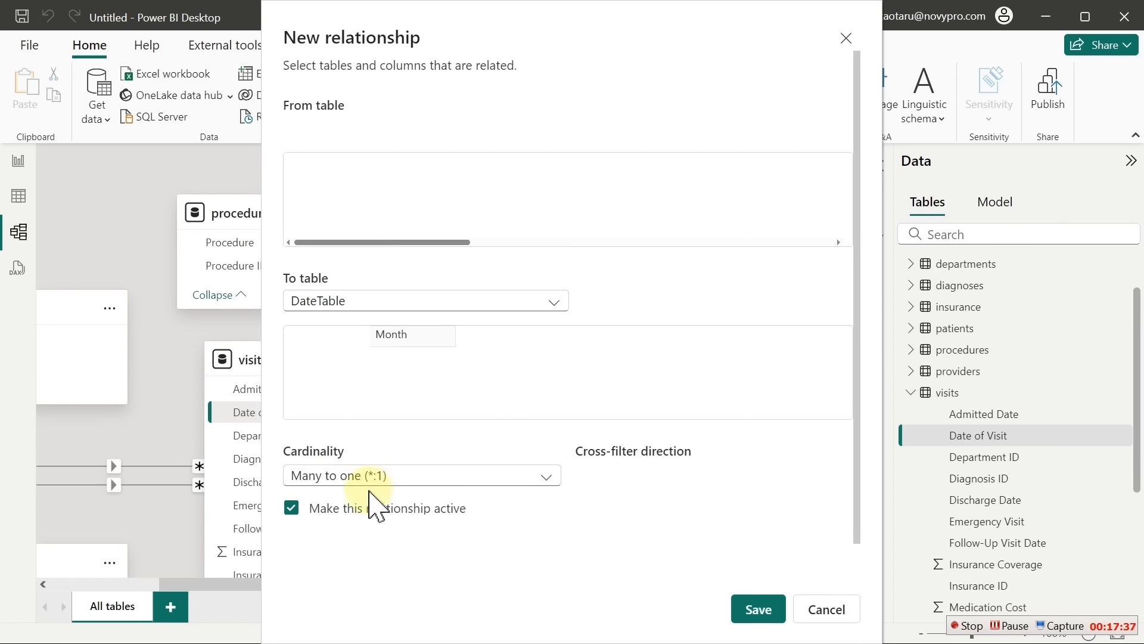
left_click(749, 610)
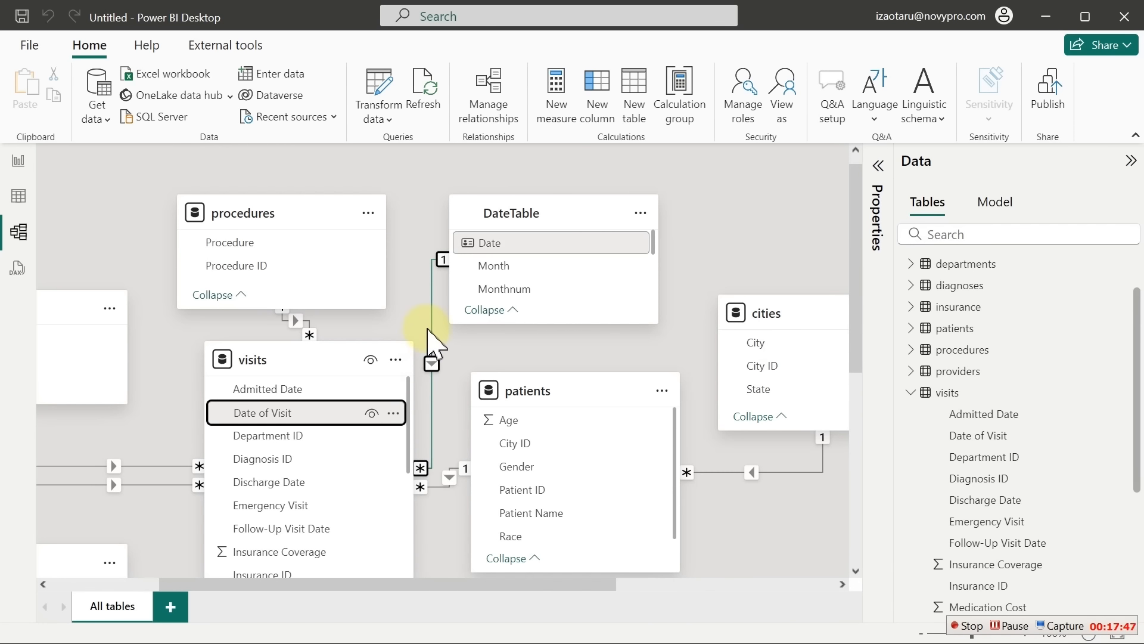
left_click(278, 390)
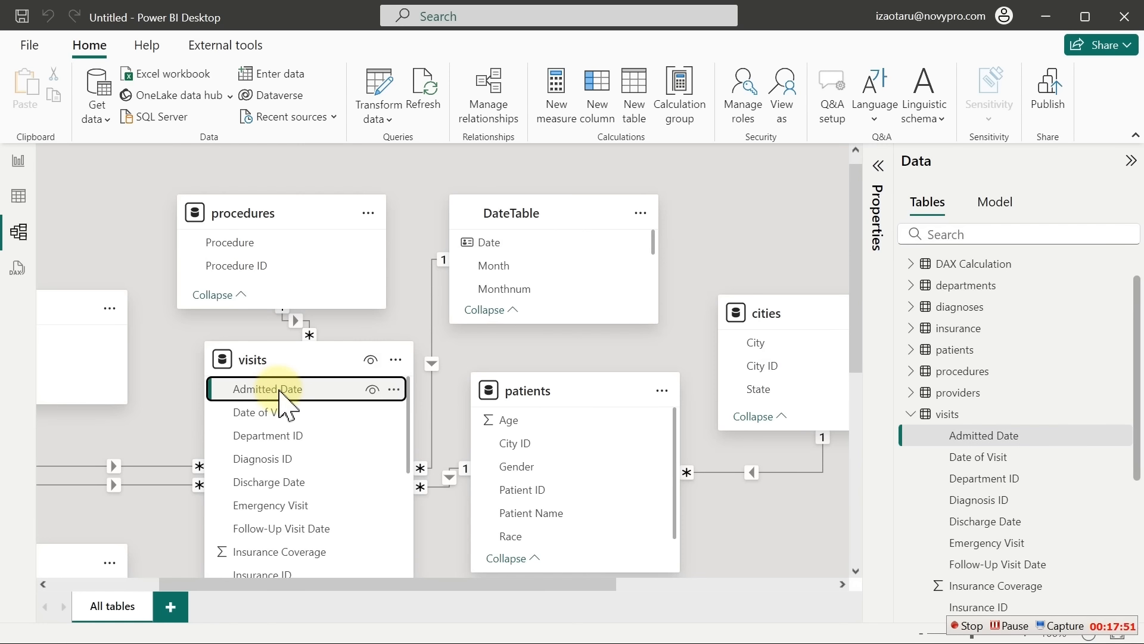
Link visits' Admitted Date to DateTable's Date as an inactive many-to-one relationship
left_click_drag(279, 390, 551, 246)
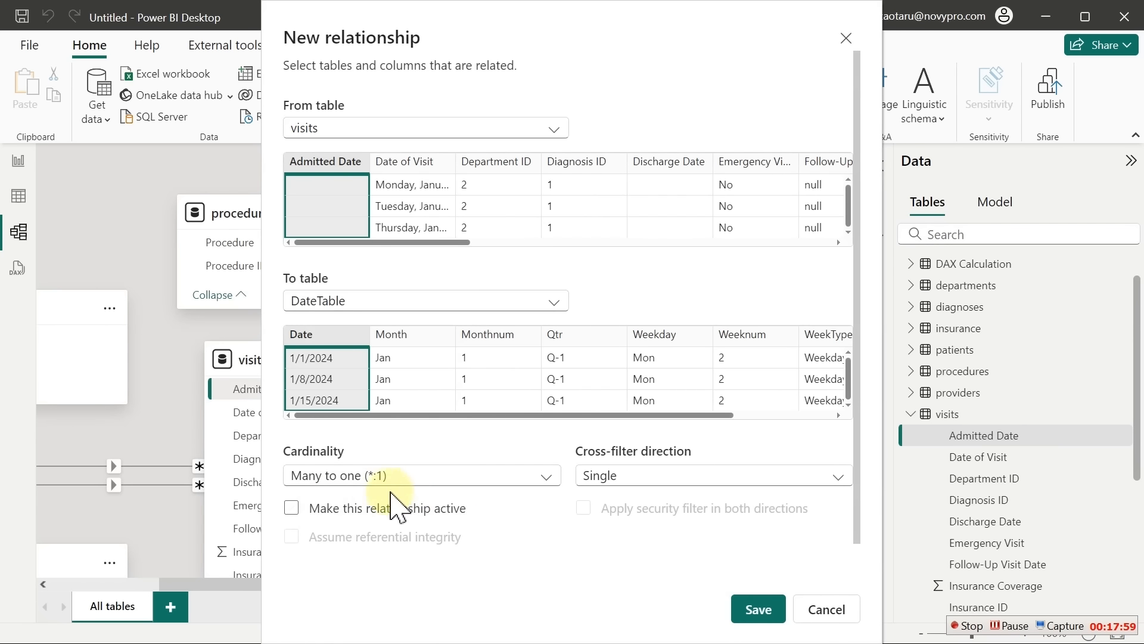
left_click(288, 507)
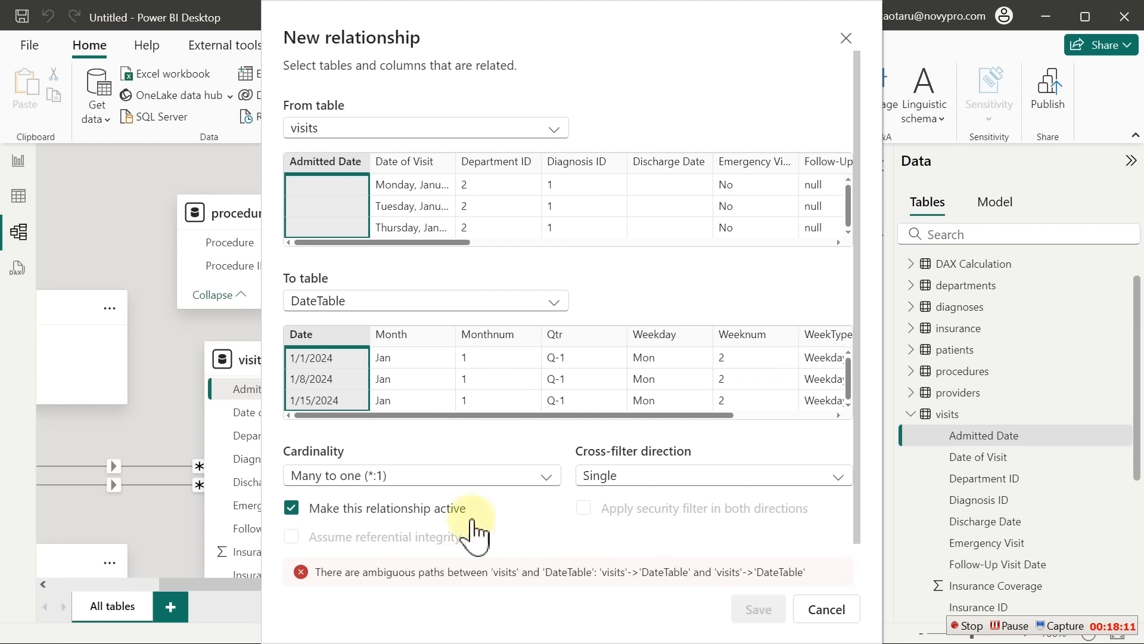
left_click(295, 514)
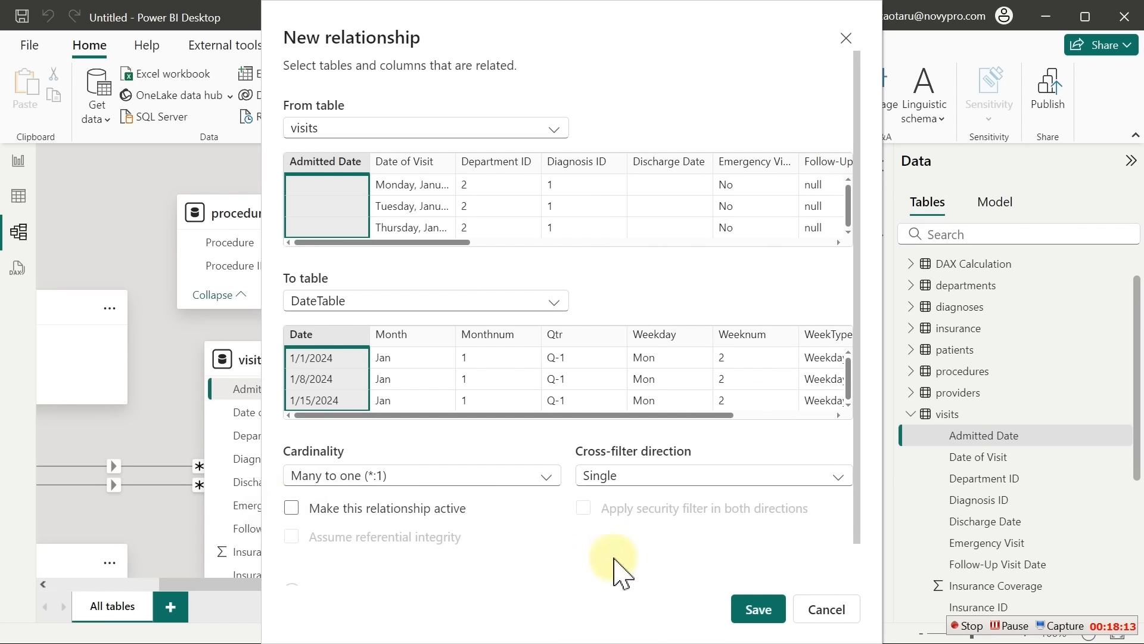
left_click(752, 606)
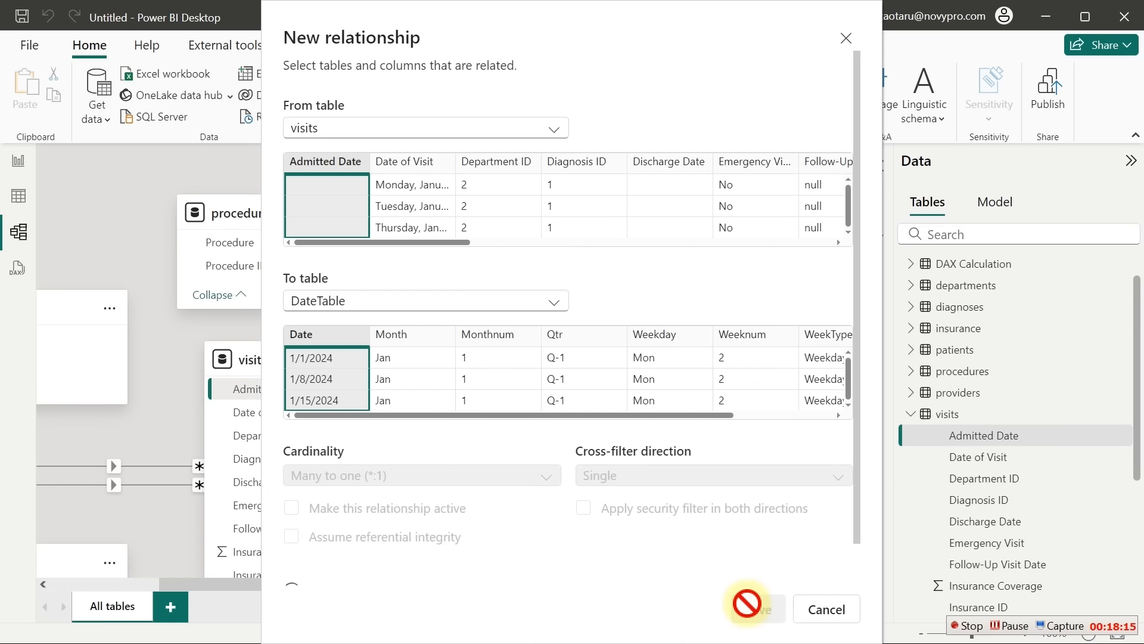
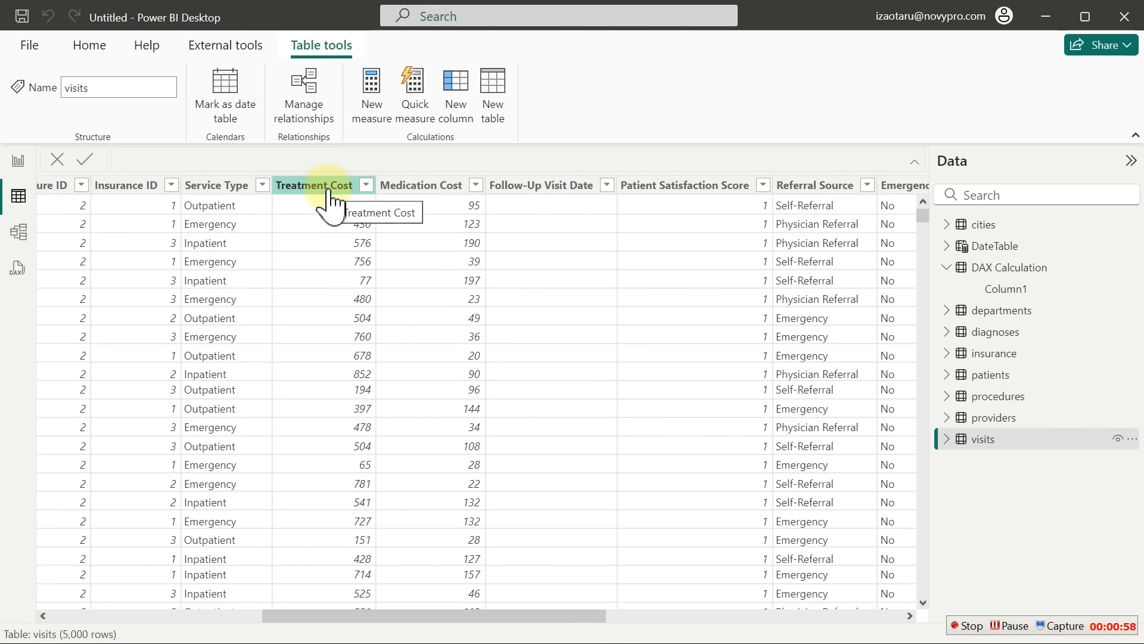
Review the visits Medication Cost, Insurance Coverage and Room Charges(daily rate) columns, then go back to Page 2
left_click(409, 190)
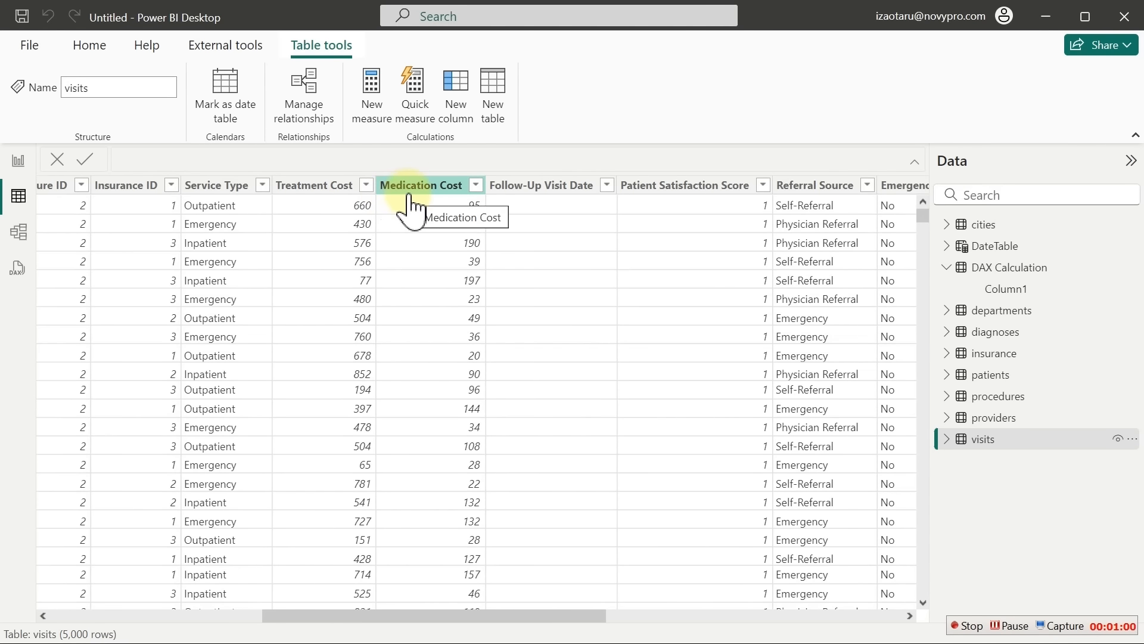
left_click_drag(524, 614, 702, 203)
left_click(703, 191)
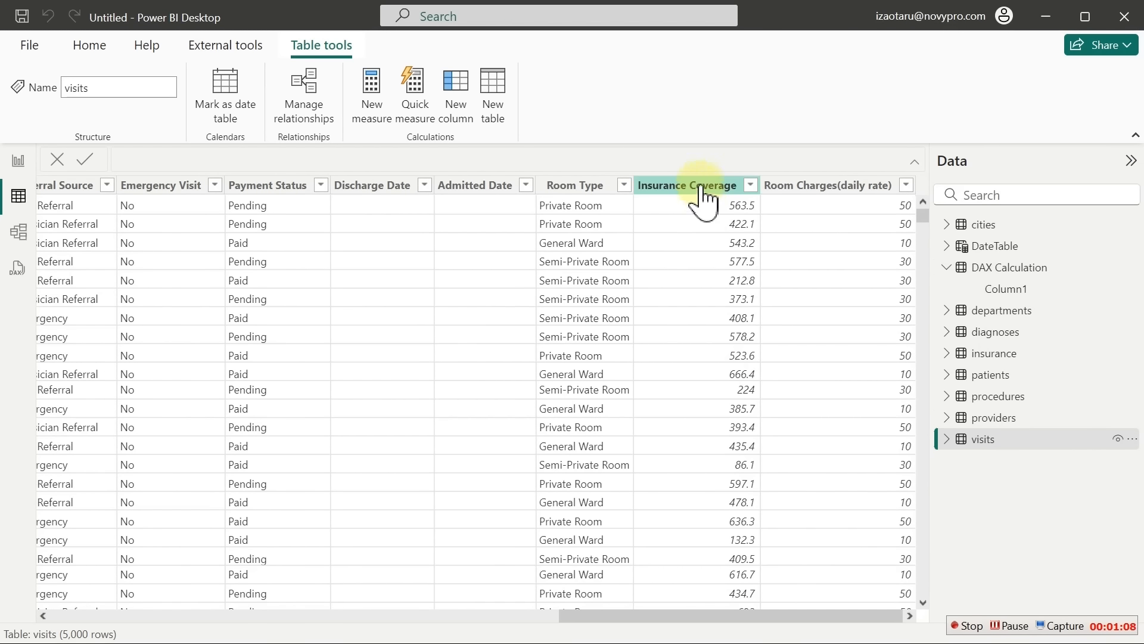
left_click(834, 190)
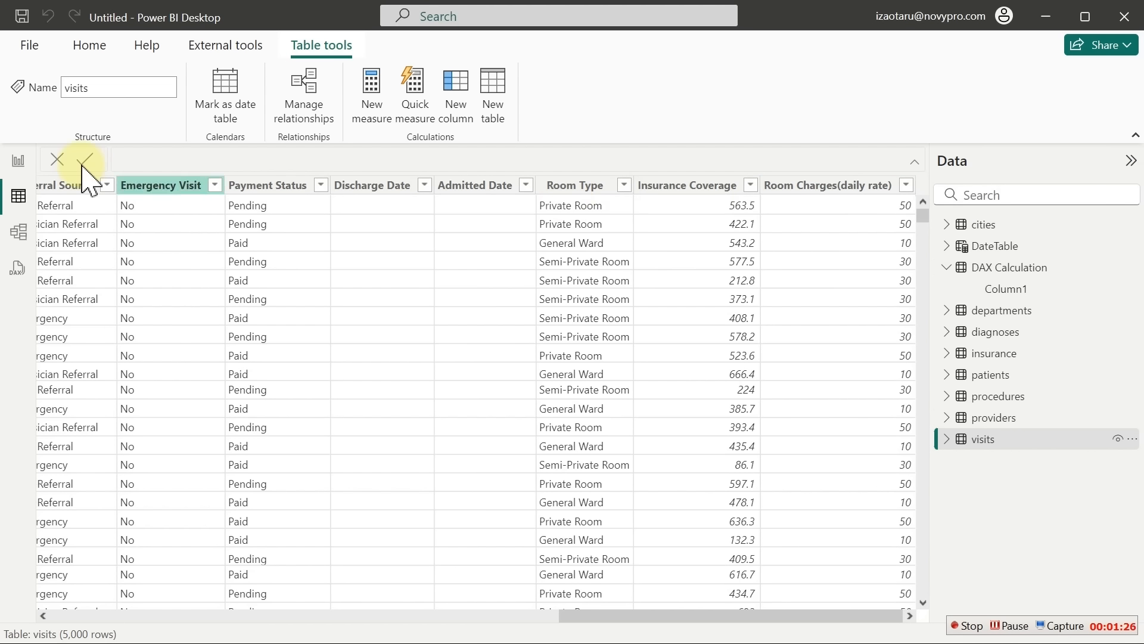
left_click(17, 161)
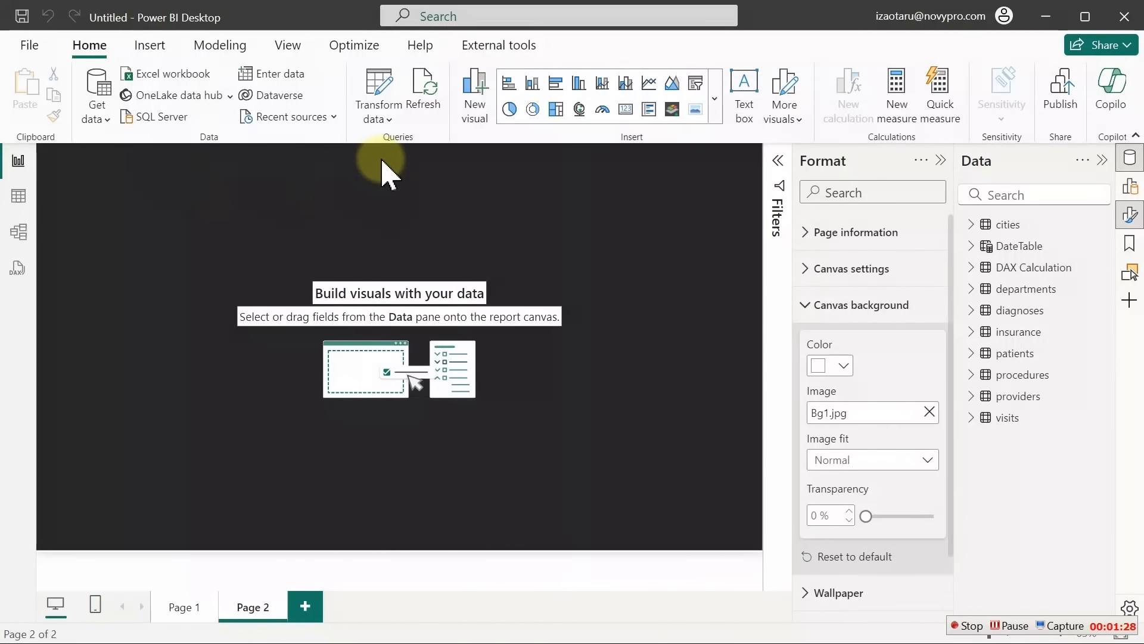
Start a new measure in the DAX Calculation table and adjust the formula bar zoom
left_click(1020, 268)
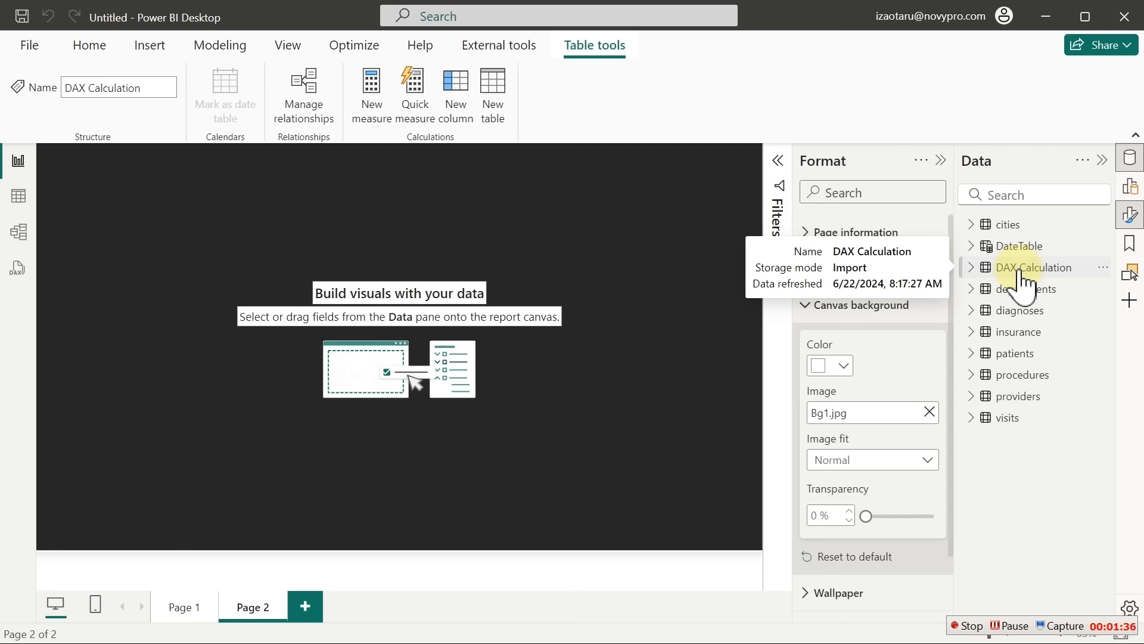
right_click(1019, 273)
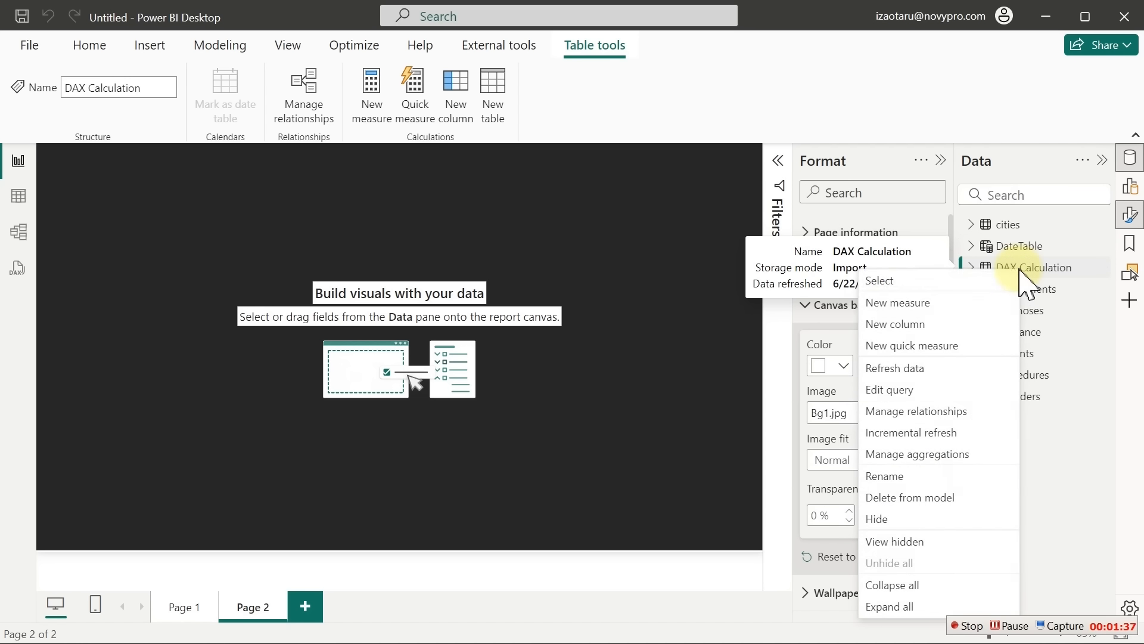
left_click(920, 307)
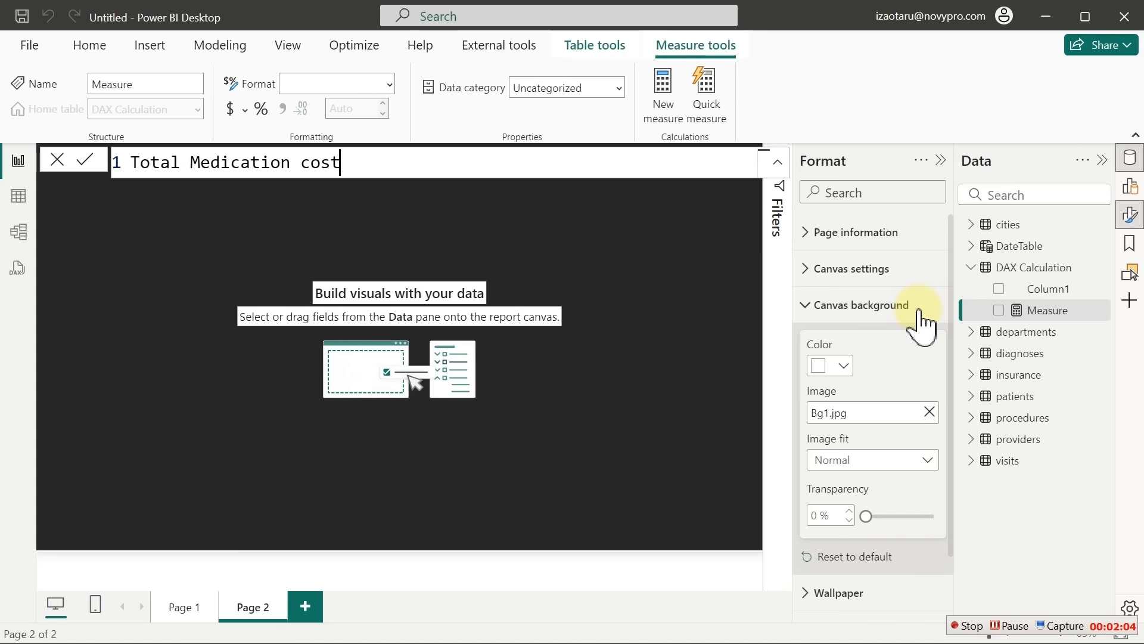
type("=")
key("ctrl+plus")
key("ctrl+plus")
key("ctrl+plus")
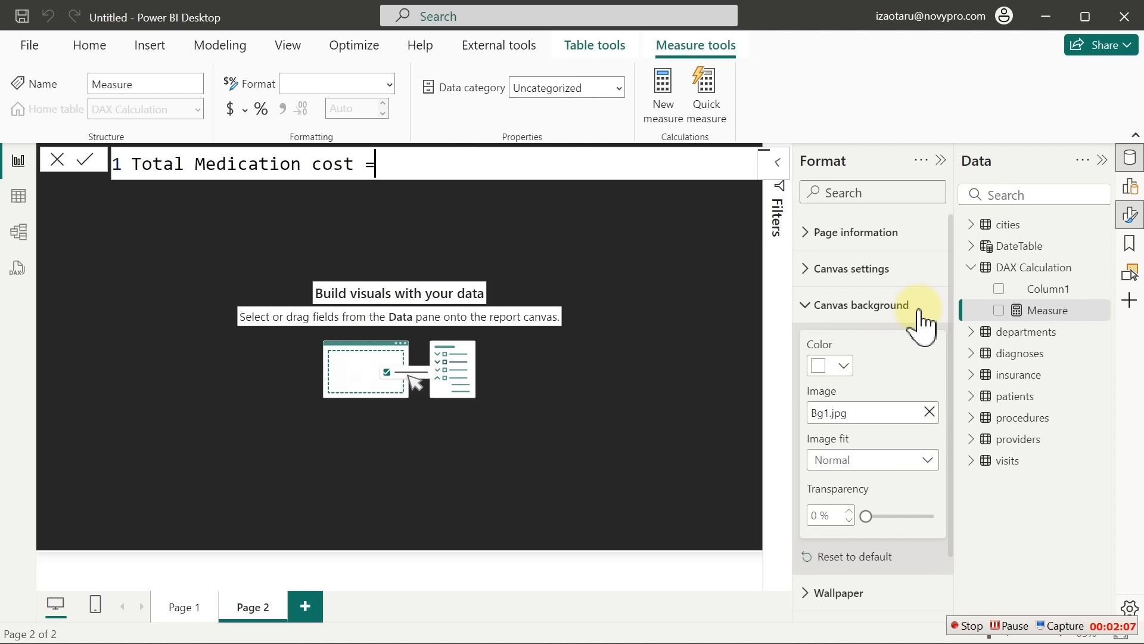
key("ctrl+plus")
key("ctrl+plus")
key("ctrl+plus")
key("ctrl+plus")
key("ctrl+plus")
key("ctrl+plus")
key("ctrl+minus")
key("ctrl+minus")
key("ctrl+minus")
key("ctrl+minus")
key("ctrl+minus")
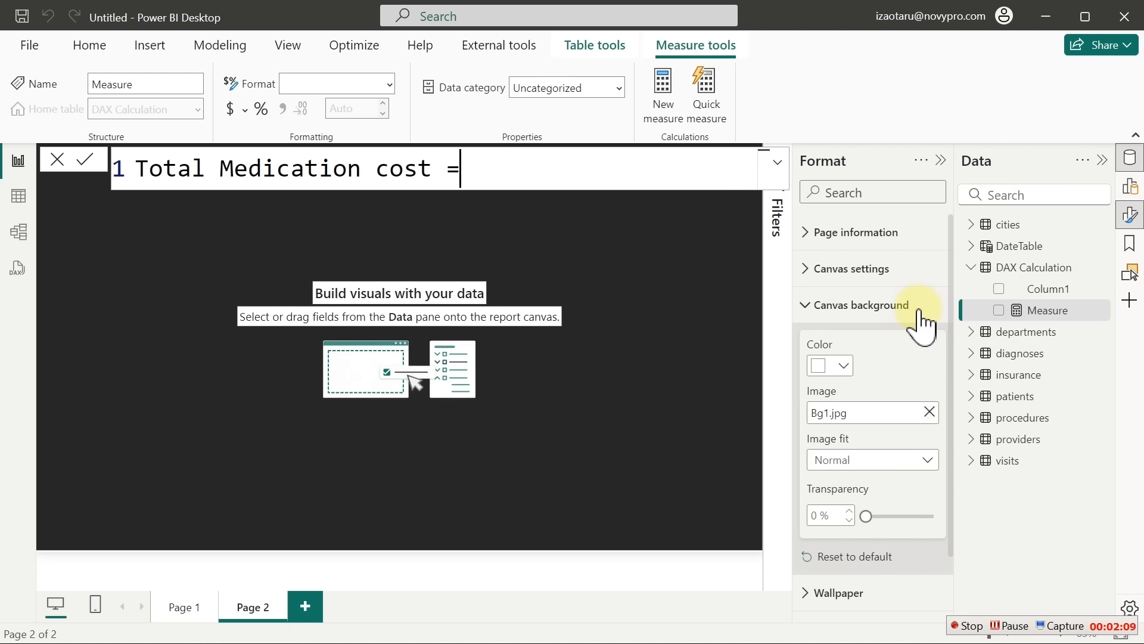
key("ctrl+plus")
key("ctrl+plus")
key("ctrl+plus")
key("ctrl+plus")
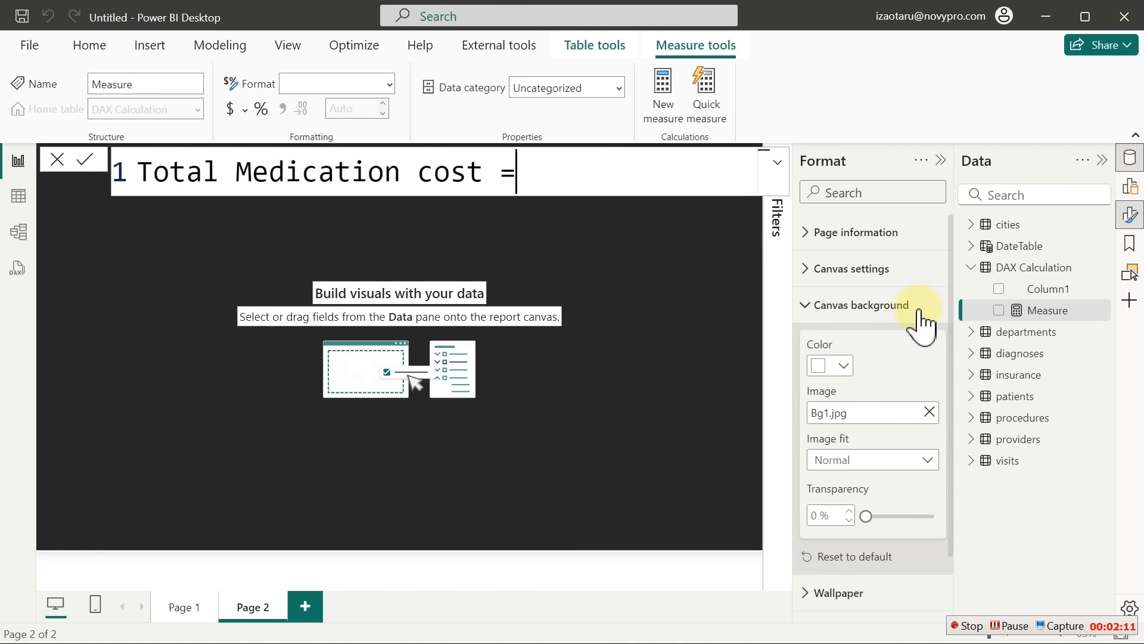
key("ctrl+minus")
key("ctrl+minus")
key("ctrl+minus")
key("ctrl+plus")
key("ctrl+plus")
key("ctrl+minus")
key("ctrl+minus")
key("ctrl+minus")
key("ctrl+minus")
key("ctrl+minus")
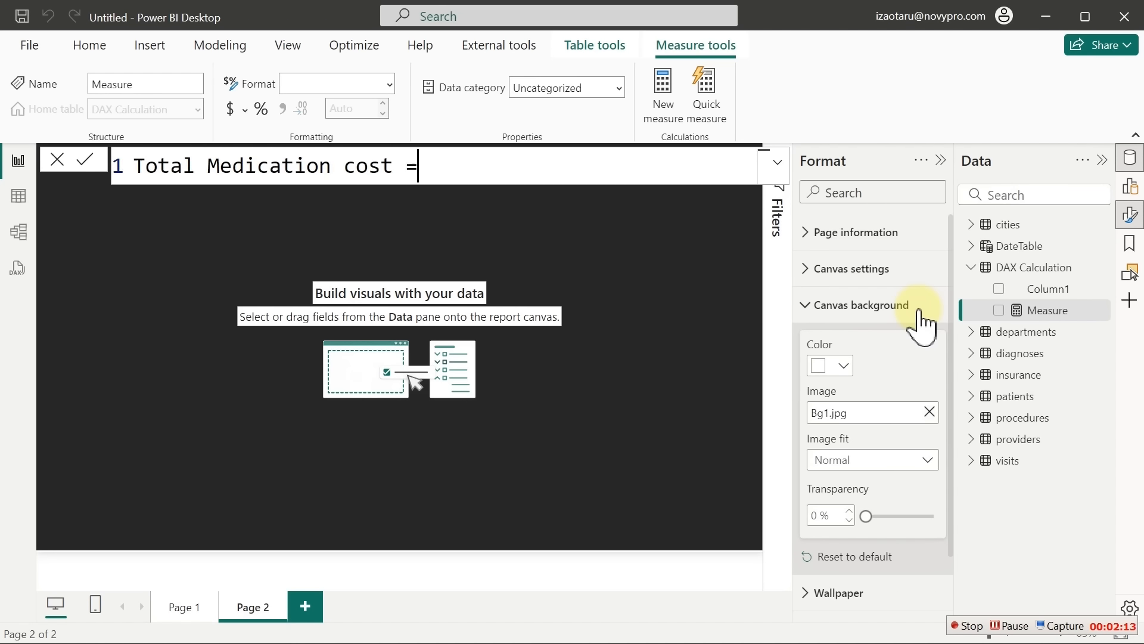
key("ctrl+plus")
key("ctrl+plus")
key("ctrl+plus")
key("ctrl+minus")
key("ctrl+minus")
key("ctrl+minus")
key("ctrl+plus")
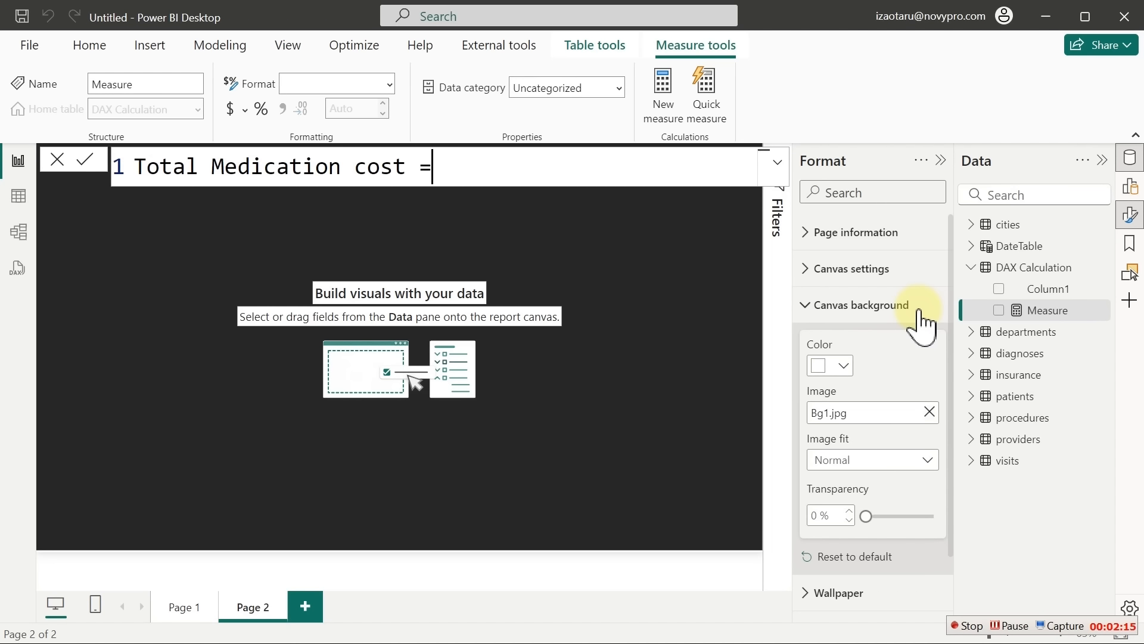
key("ctrl+minus")
key("ctrl+plus")
Enter Total Medication cost = SUM(visits[Medication Cost]) and commit the measure
type("su")
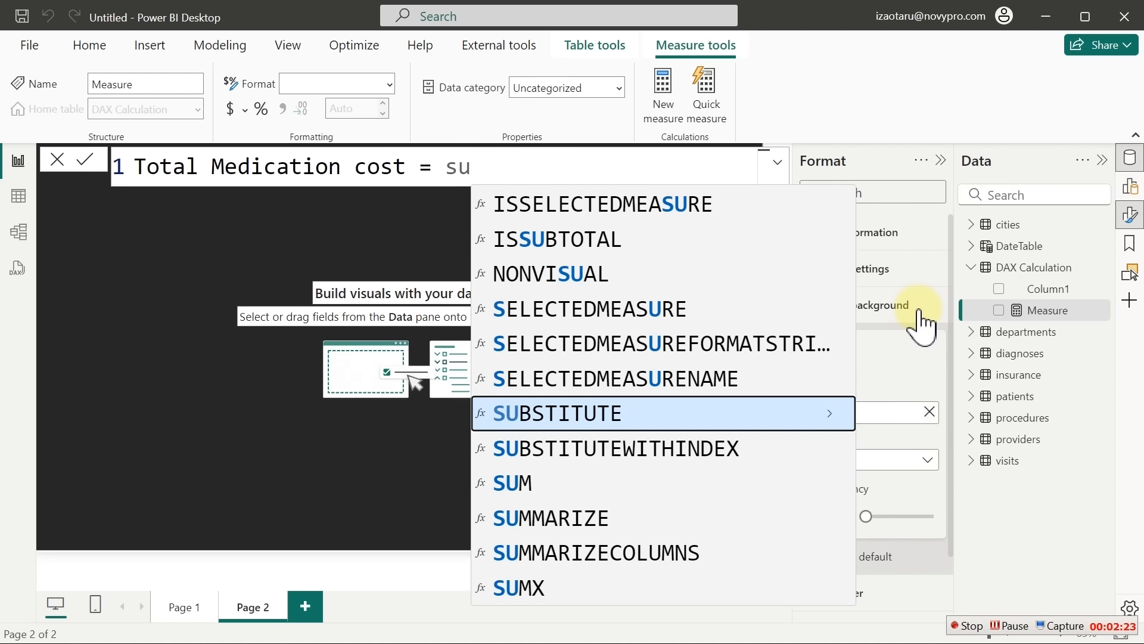
type("m")
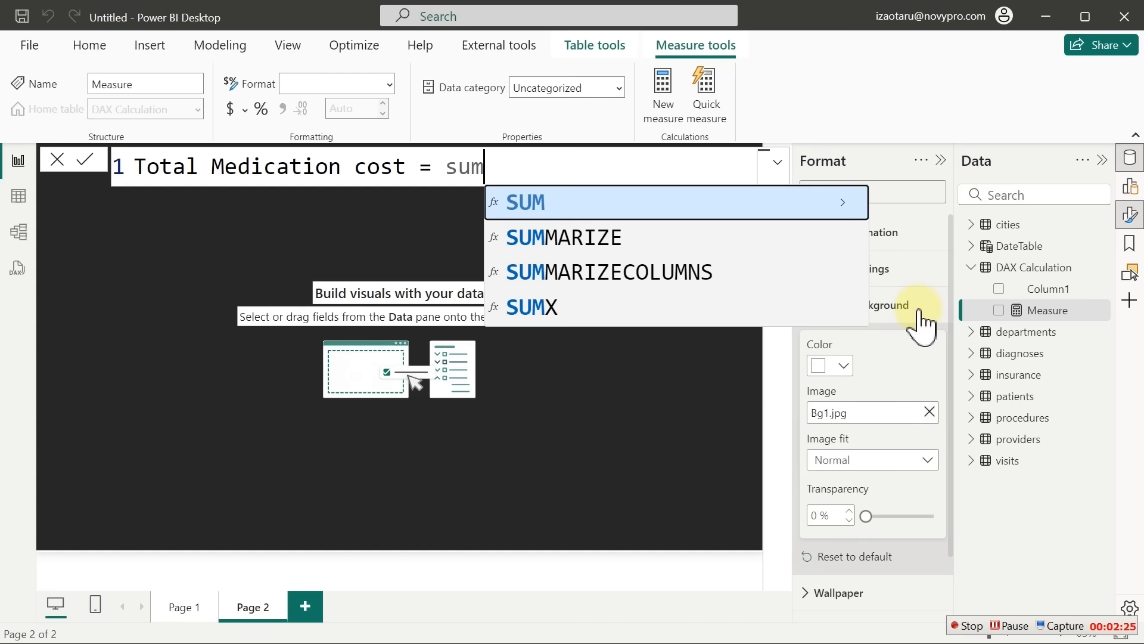
type("(")
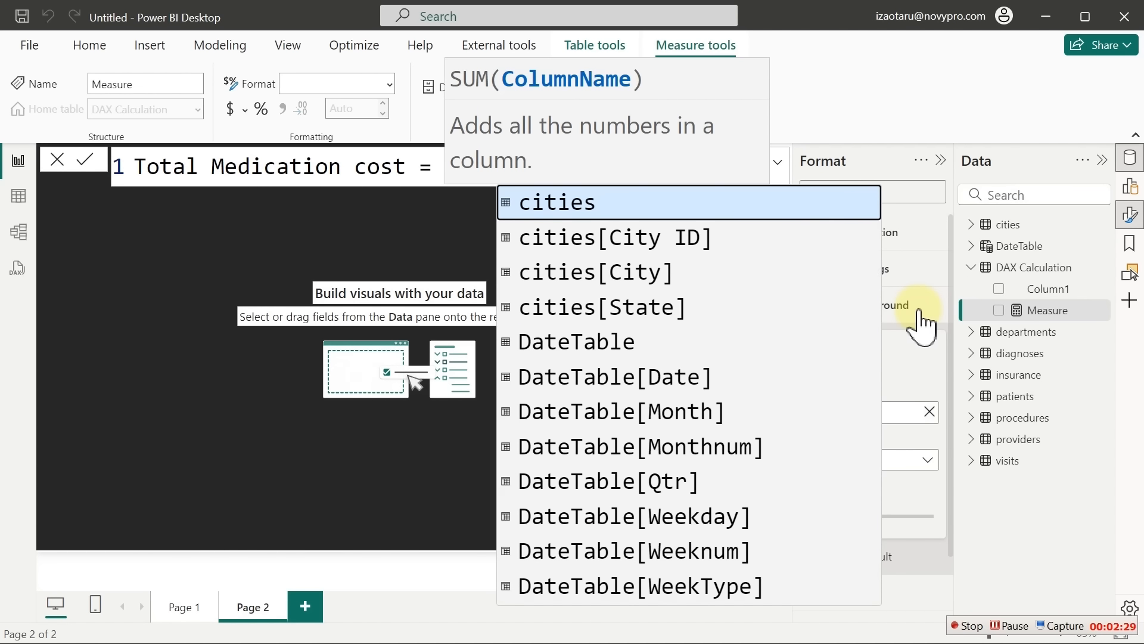
type("med")
key("Tab")
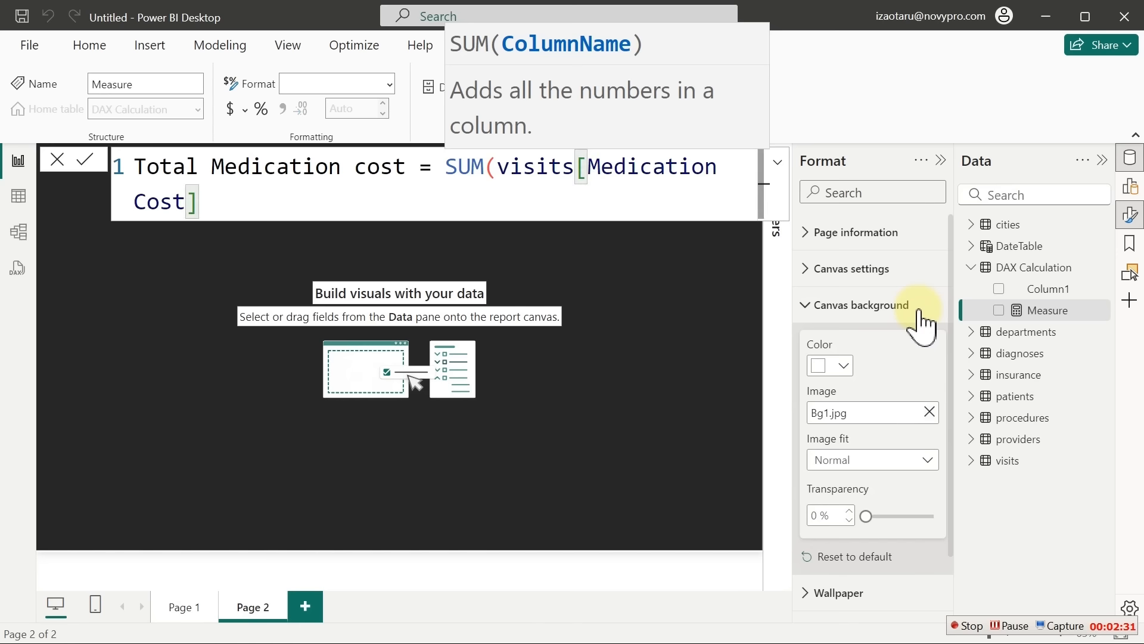
type(")")
key("Return")
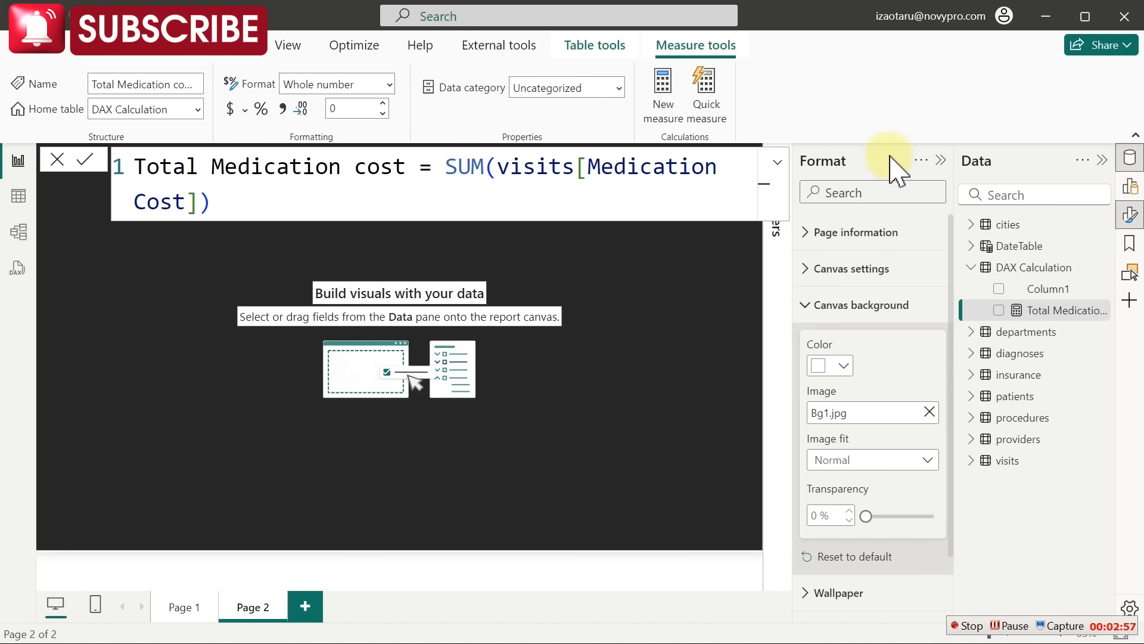
left_click_drag(444, 169, 489, 170)
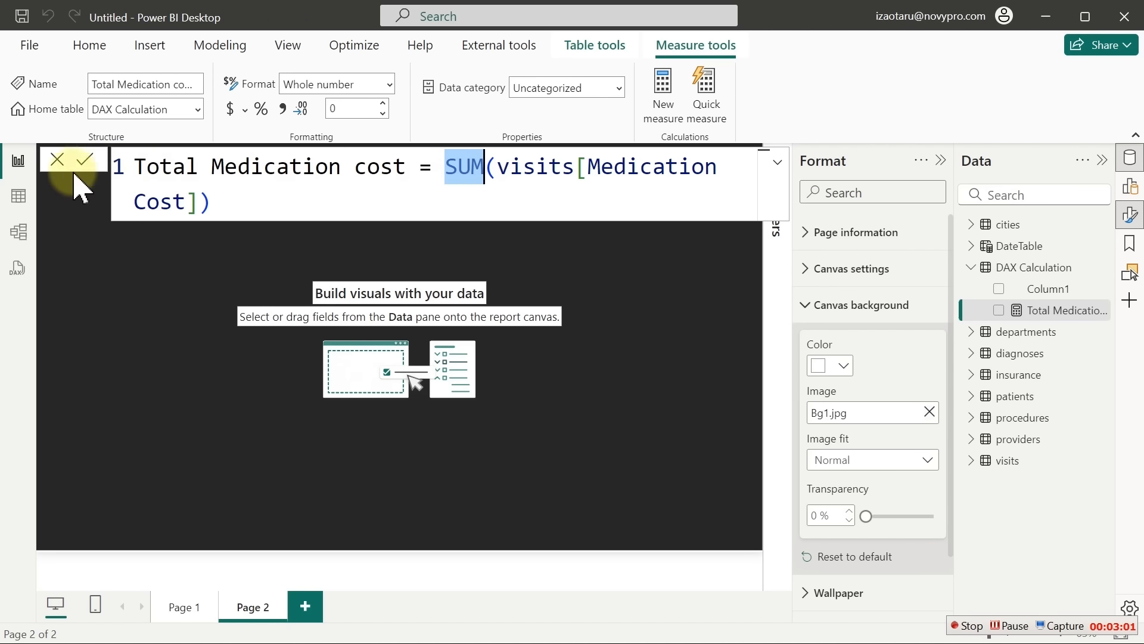
left_click(18, 196)
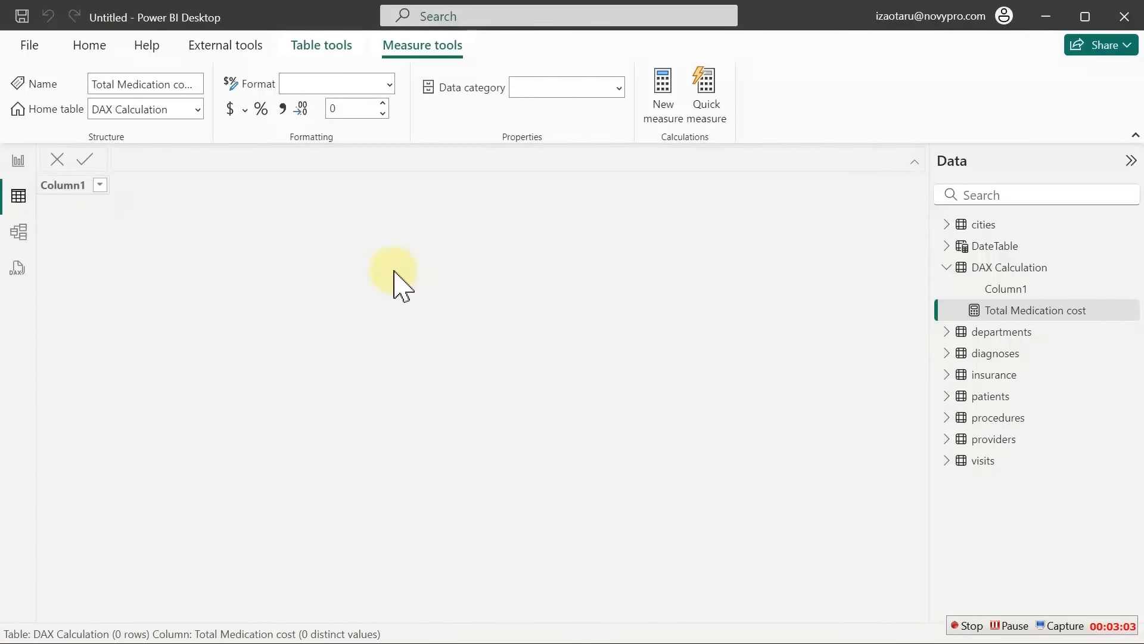
Inspect the visits Medication Cost values in Table view, then return to the Page 2 canvas
left_click(994, 462)
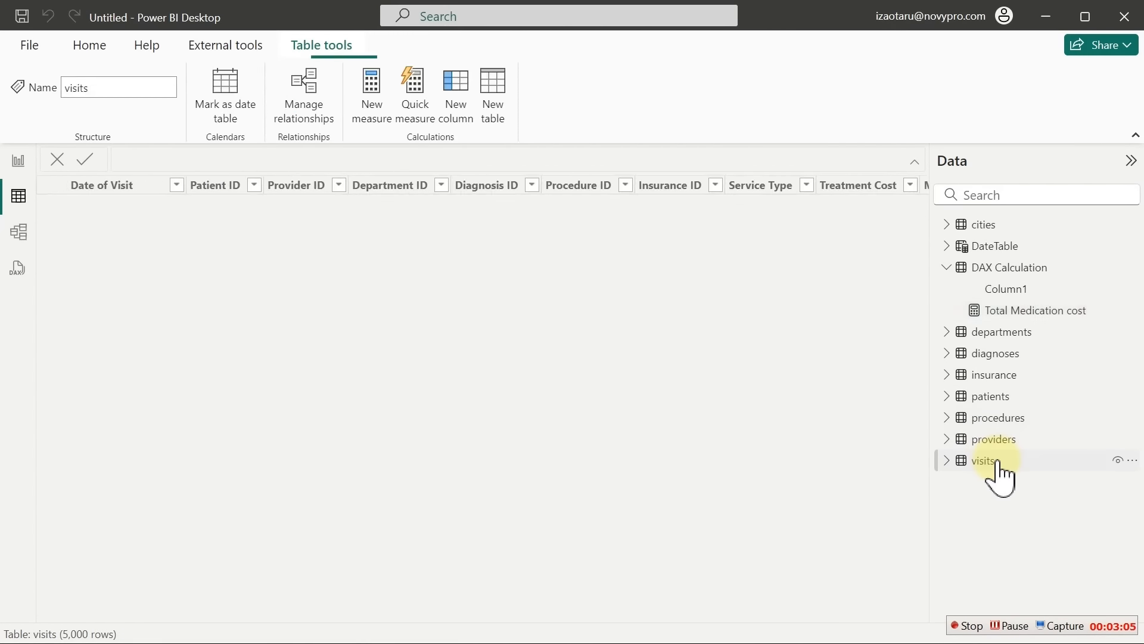
left_click_drag(369, 612, 650, 591)
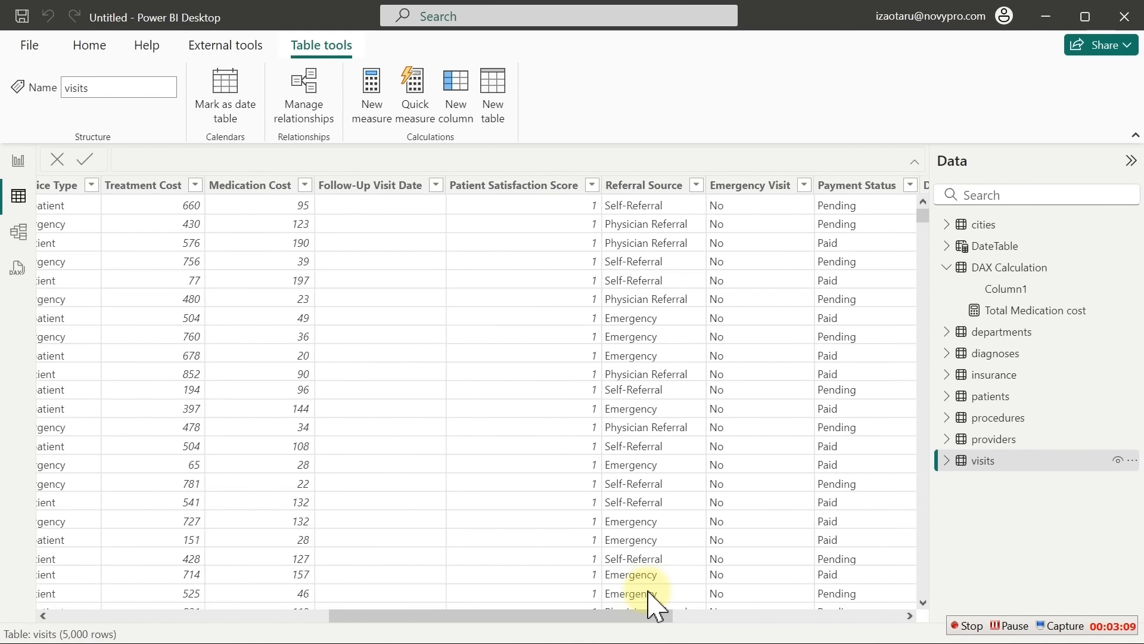
left_click(242, 190)
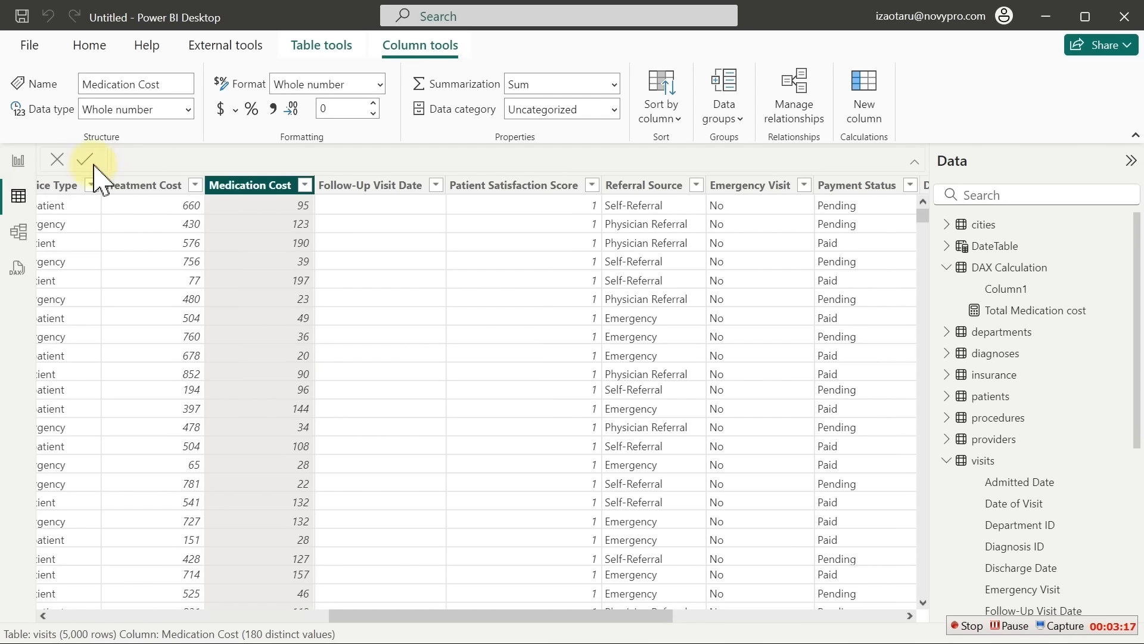
left_click(17, 159)
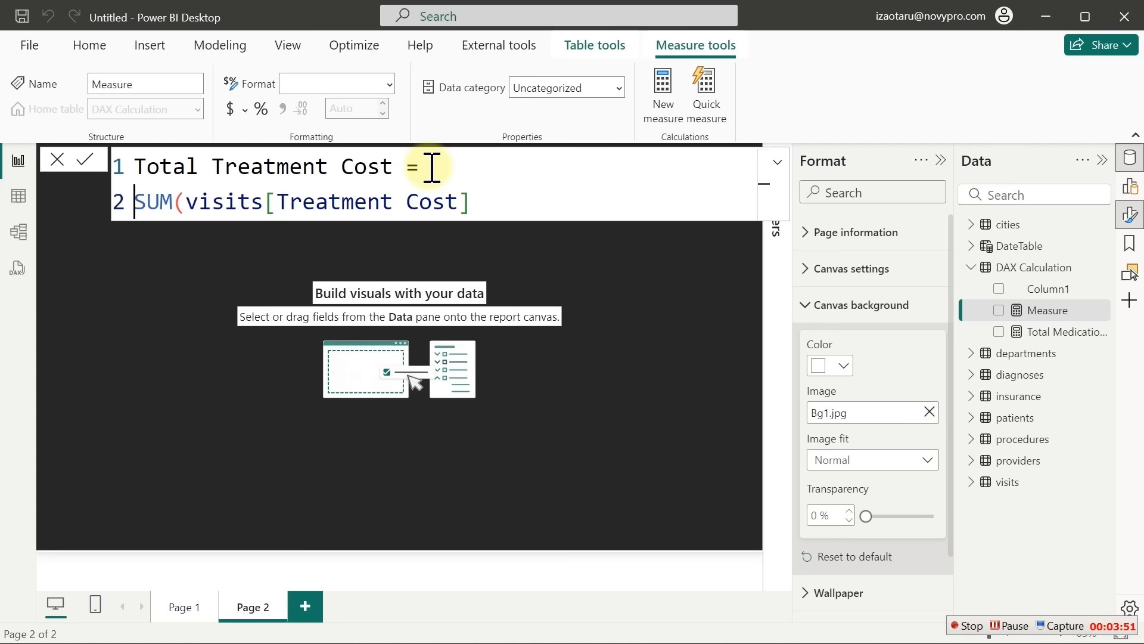
Finish Total Insurance Covered = SUM(visits[Insurance Coverage]) on a second line and commit it
key("Tab")
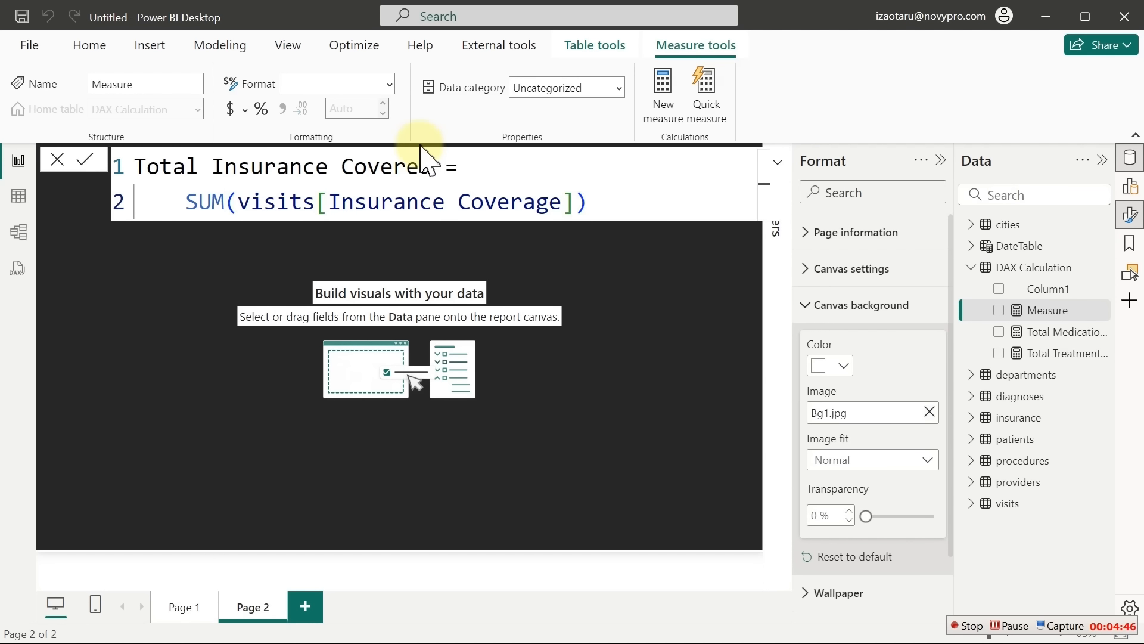
key("Return")
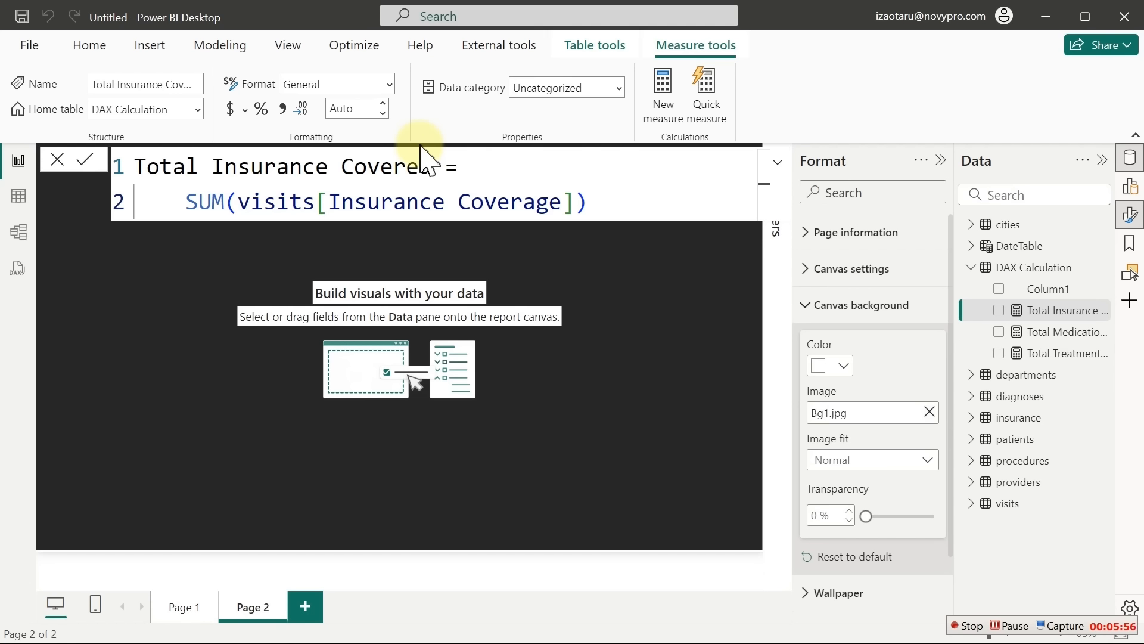
left_click(18, 203)
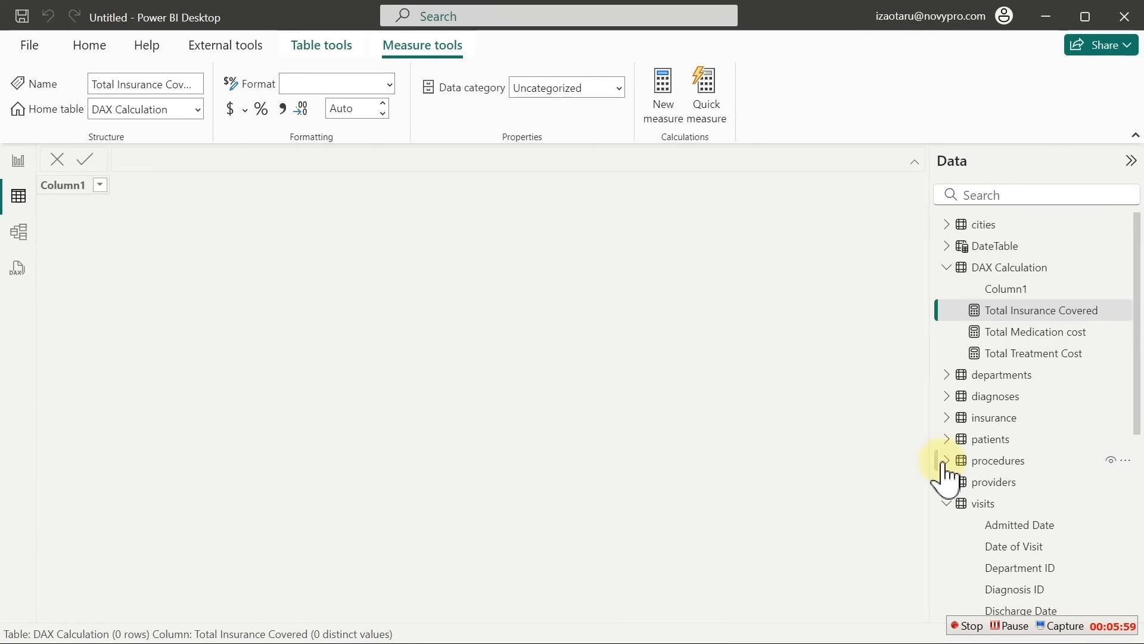
left_click(1018, 533)
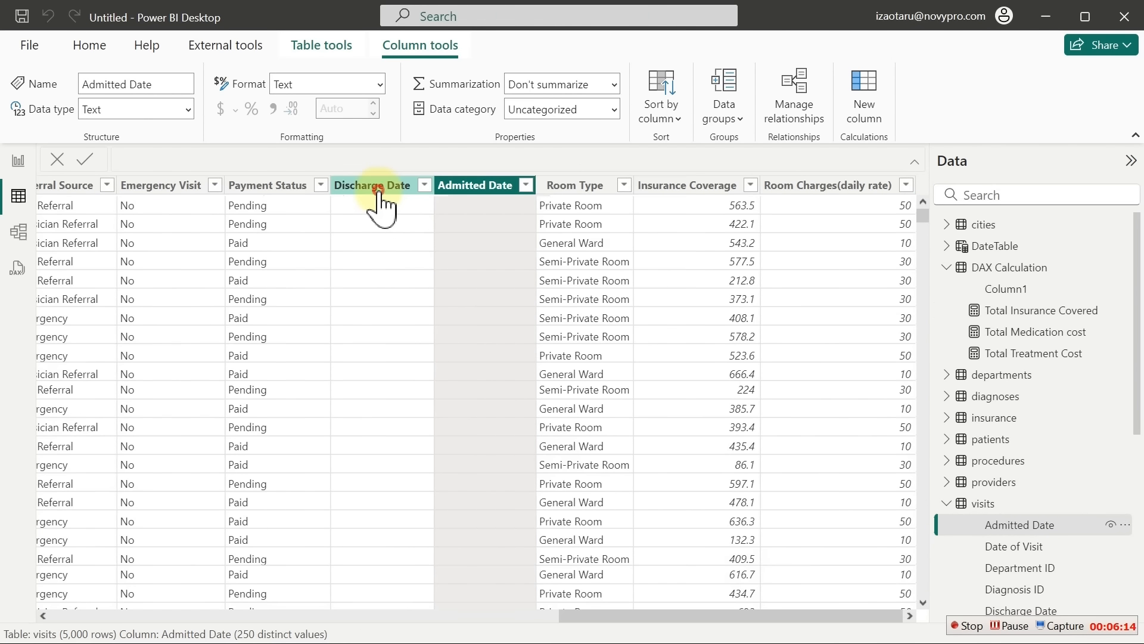
left_click(375, 185)
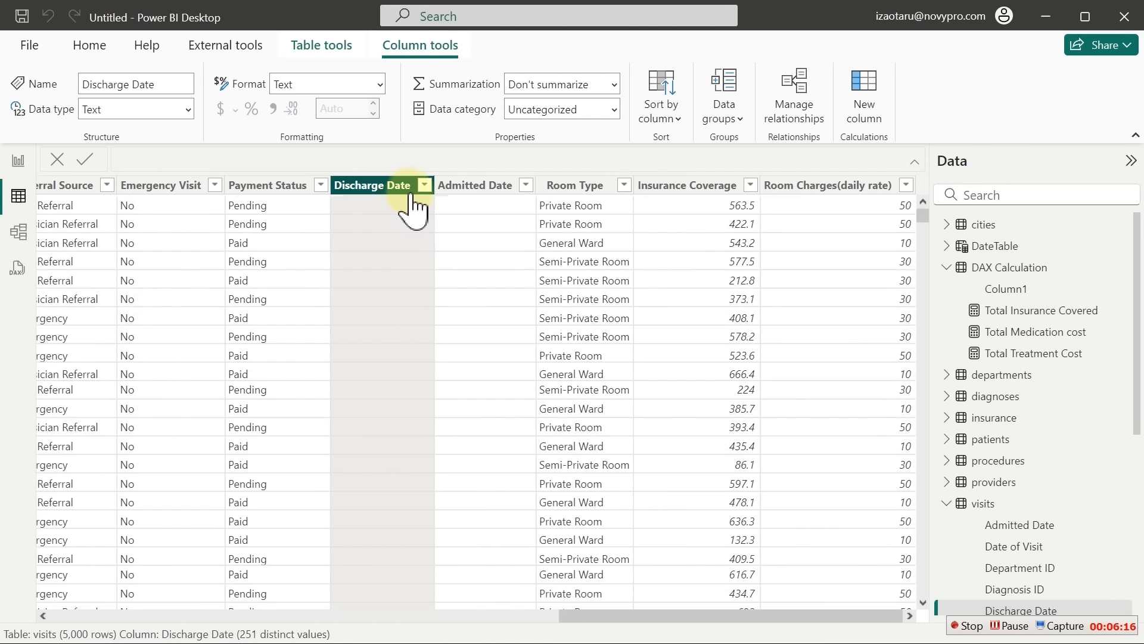
left_click(476, 186)
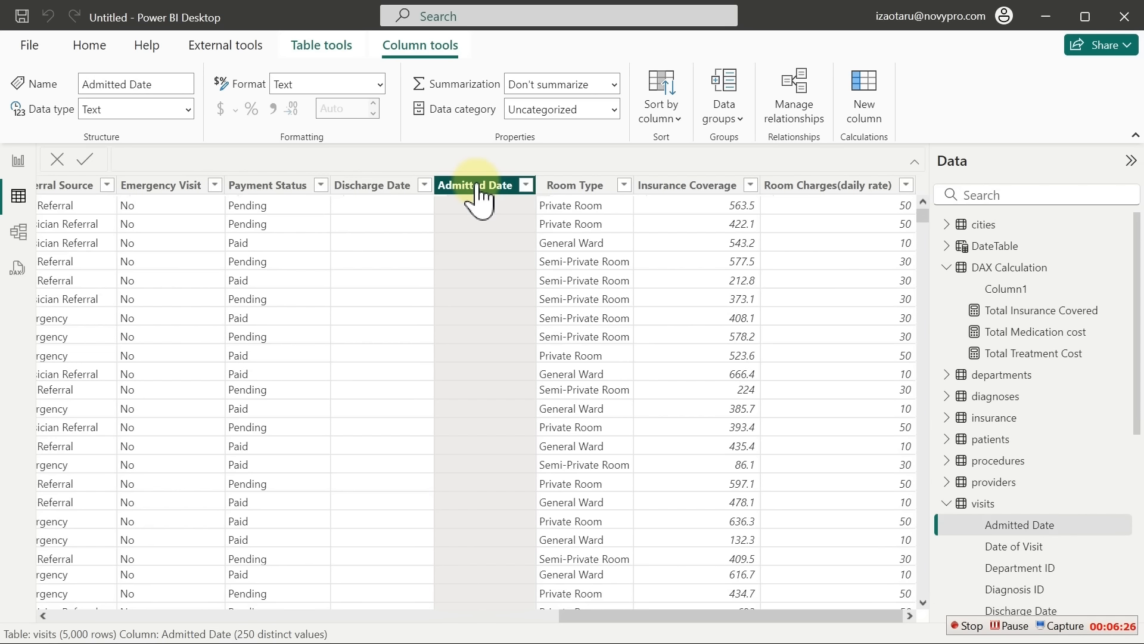
left_click(527, 186)
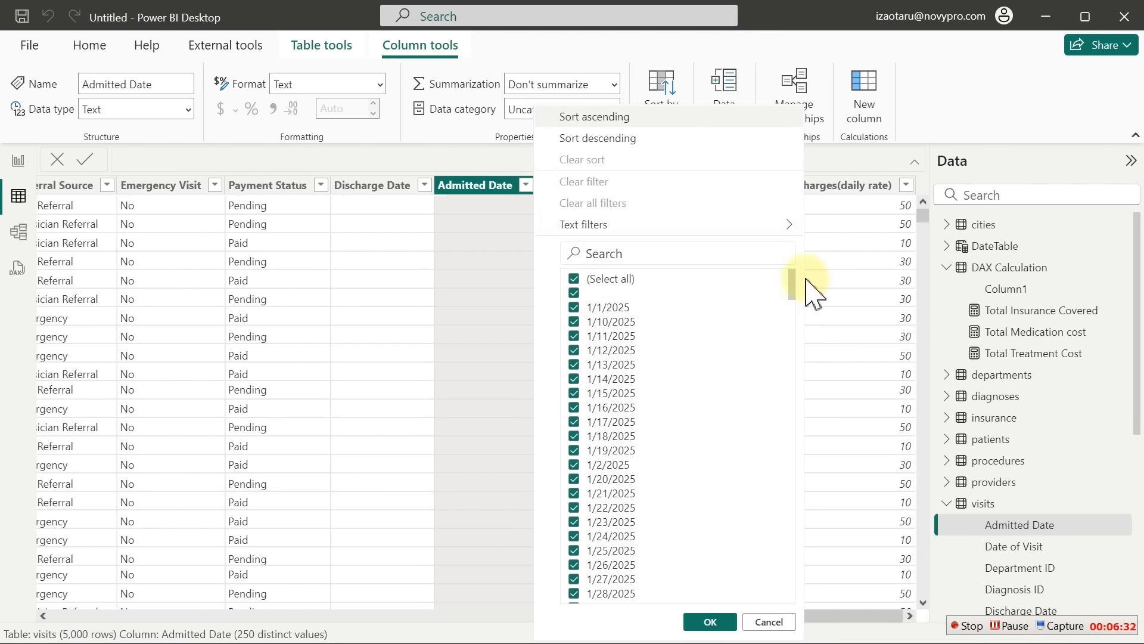
mouse_move(792, 280)
left_mouse_down()
mouse_move(779, 434)
mouse_move(792, 263)
left_mouse_up()
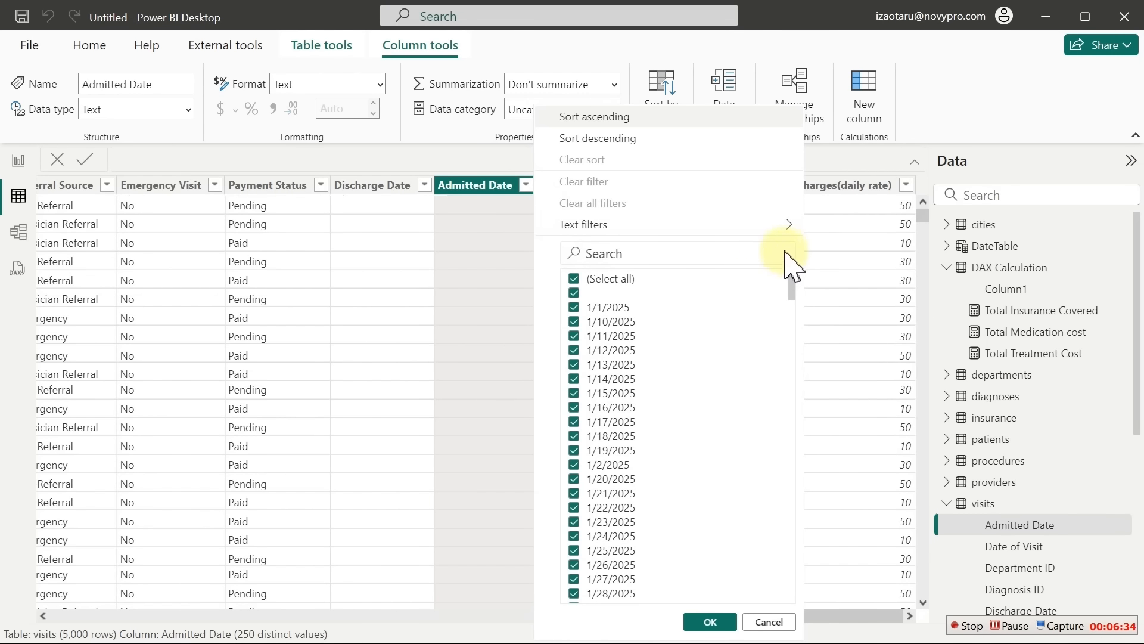
left_click(491, 188)
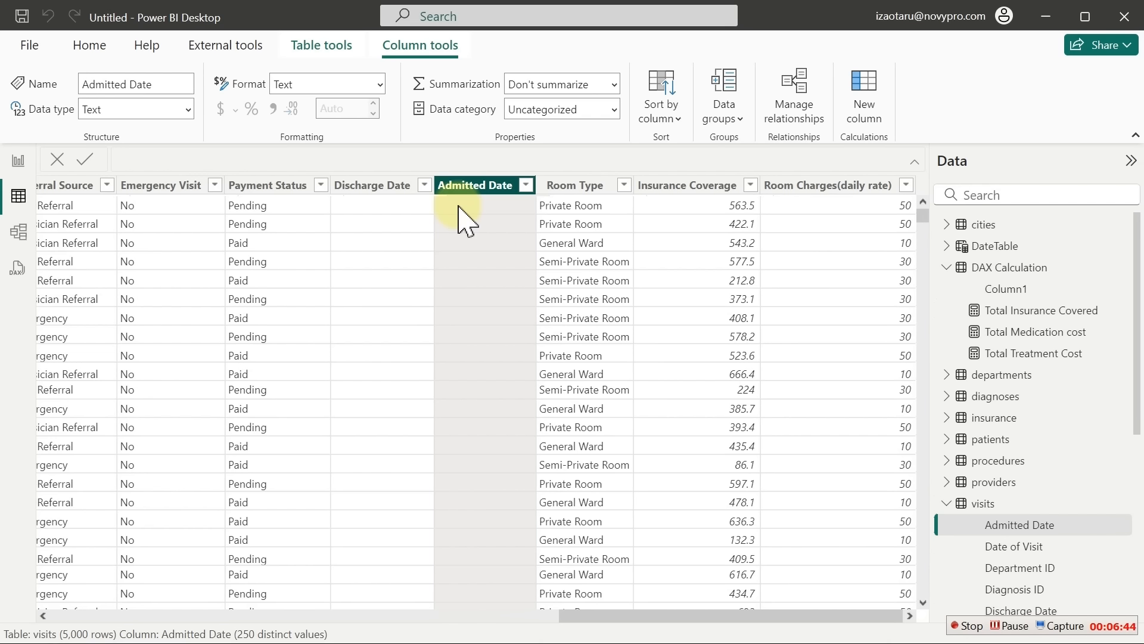
left_click(376, 186)
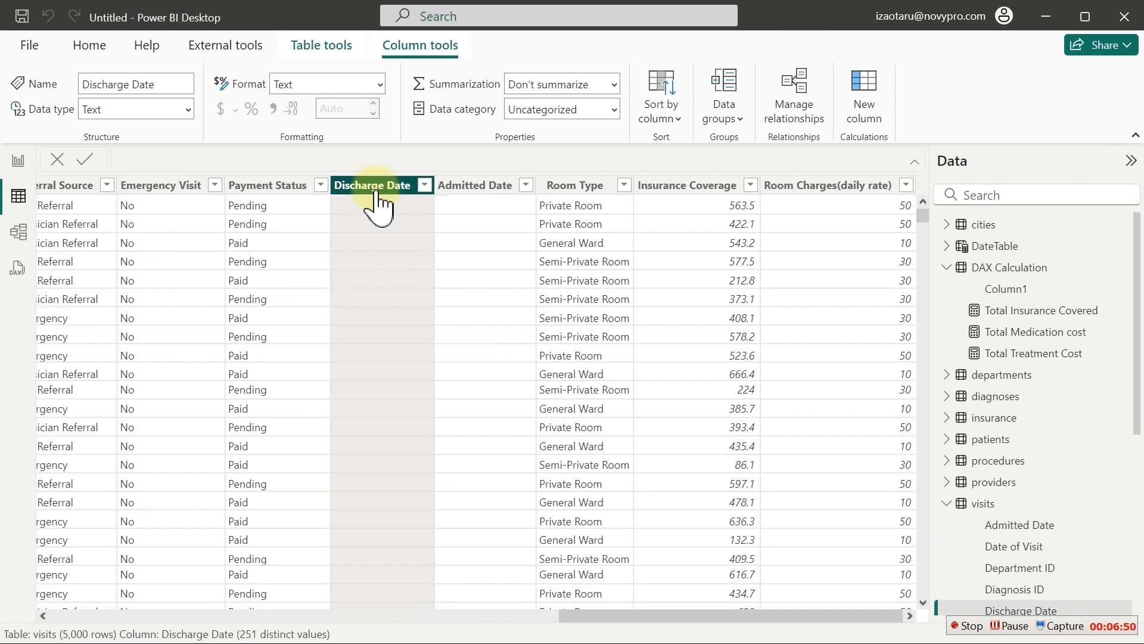
left_click(468, 186)
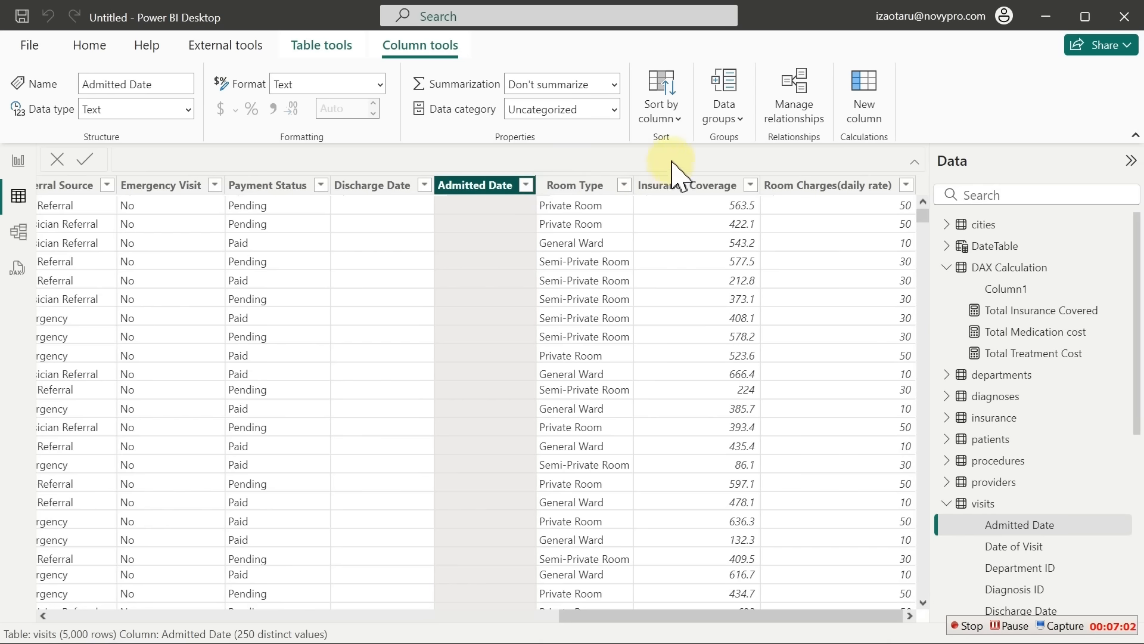
Start a new visits column named Length of Stay using the DATEDIFF function
left_click(861, 87)
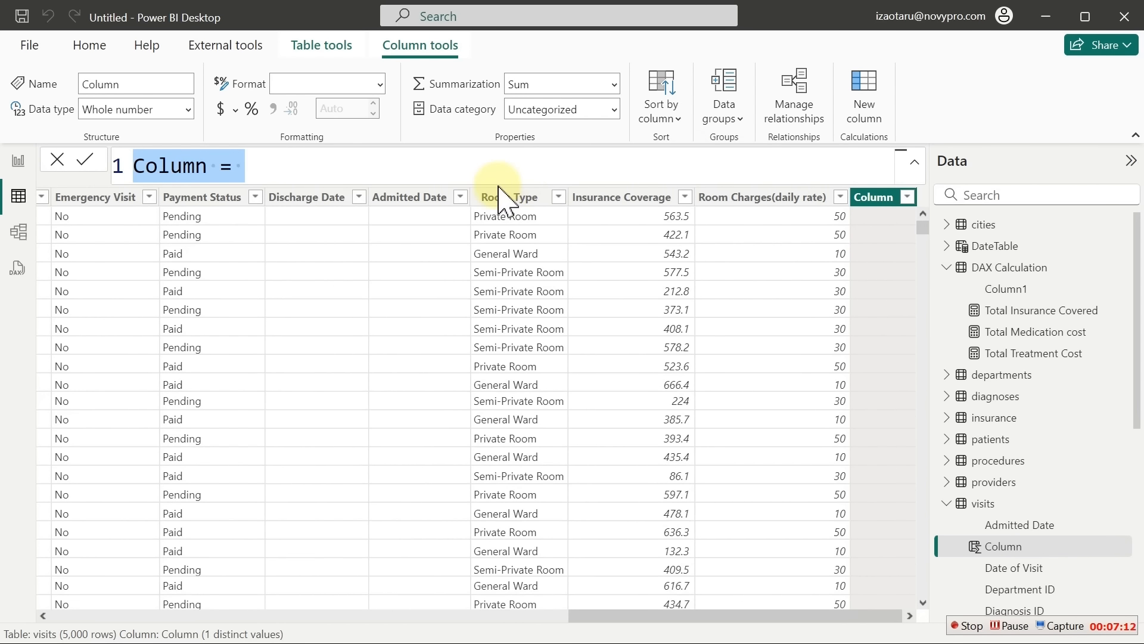
type("Len")
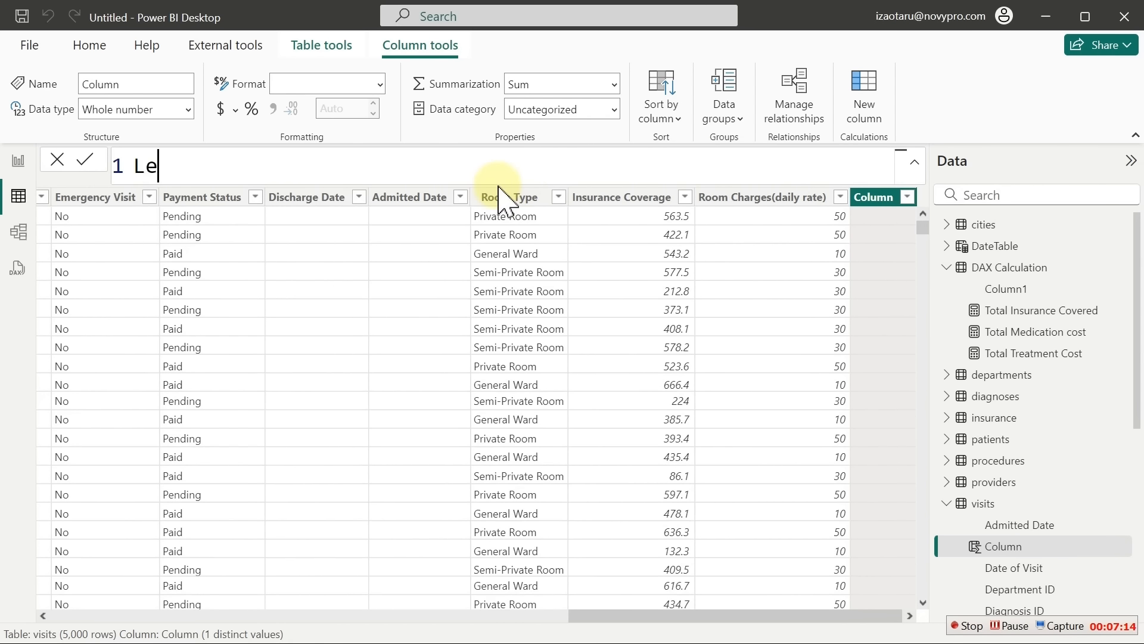
type("gth of Stay =")
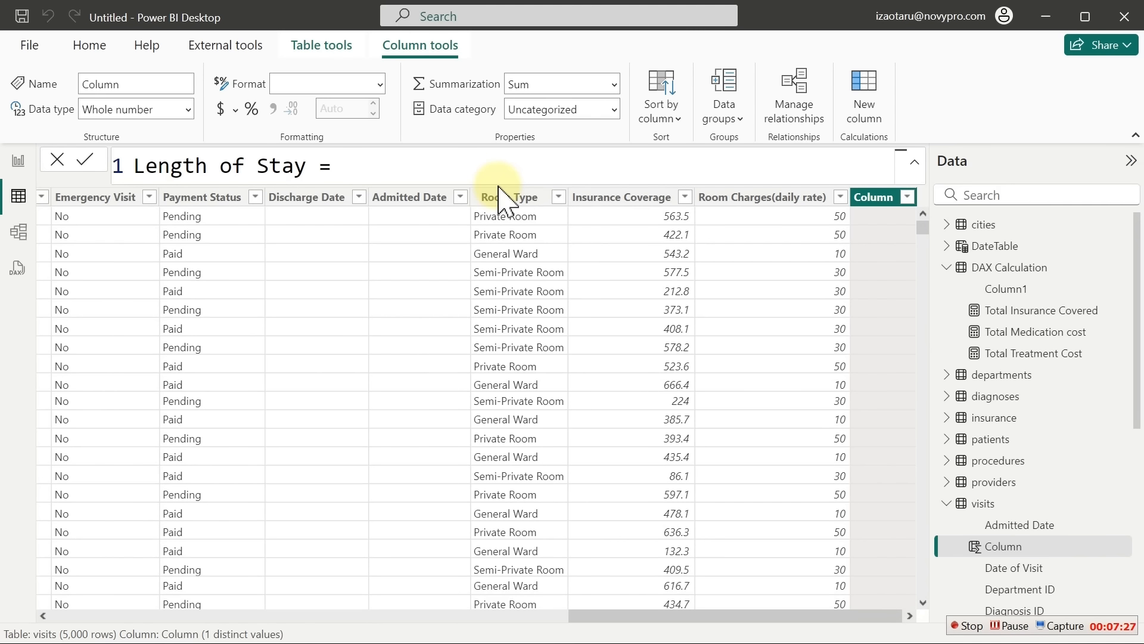
key("shift+Return")
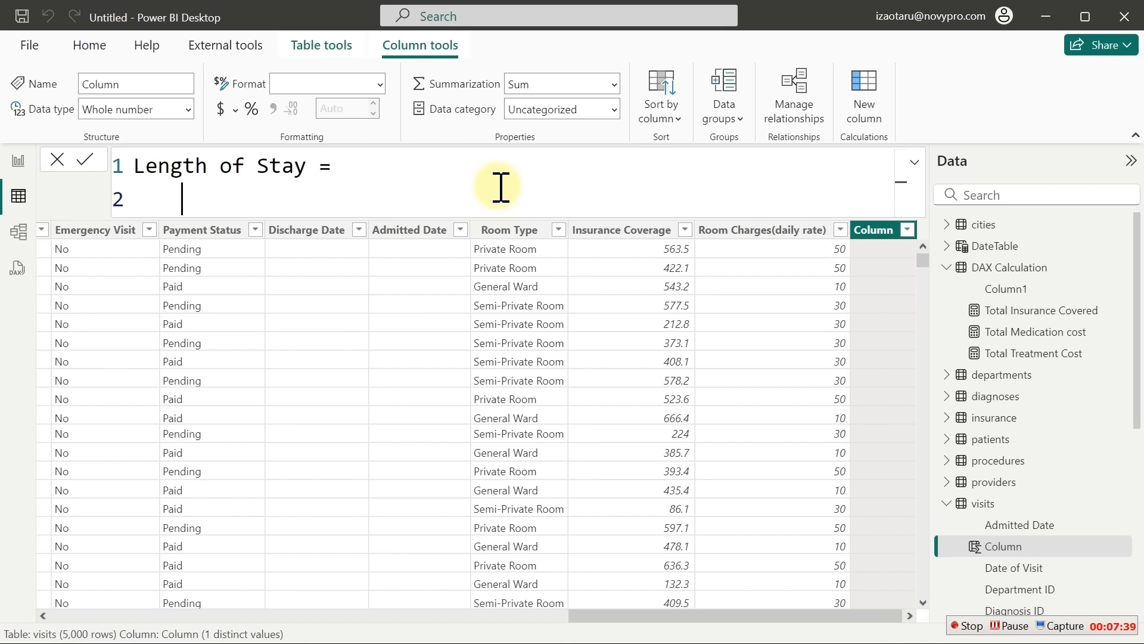
type("dated")
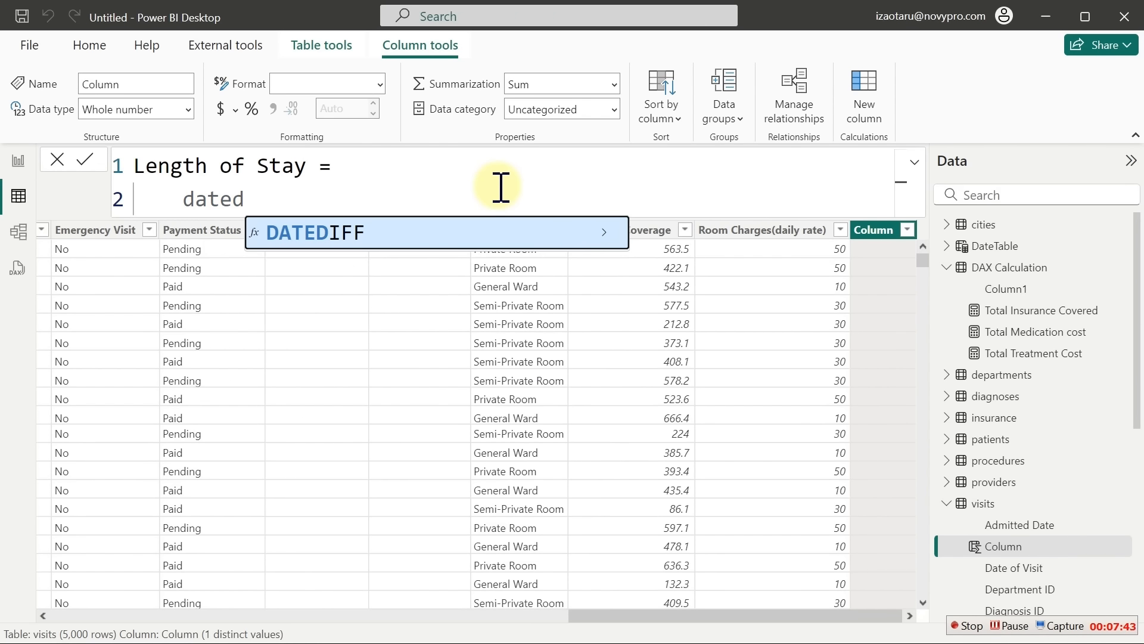
key("Tab")
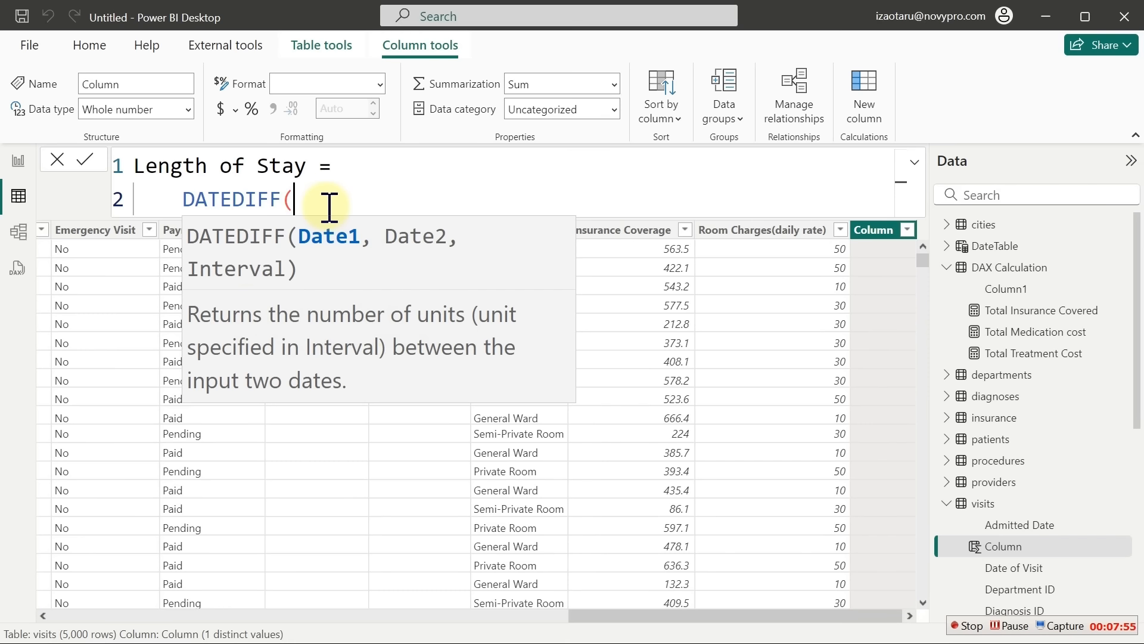
Add visits[Admitted Date] as DATEDIFF's first date argument on its own line
key("shift+Return")
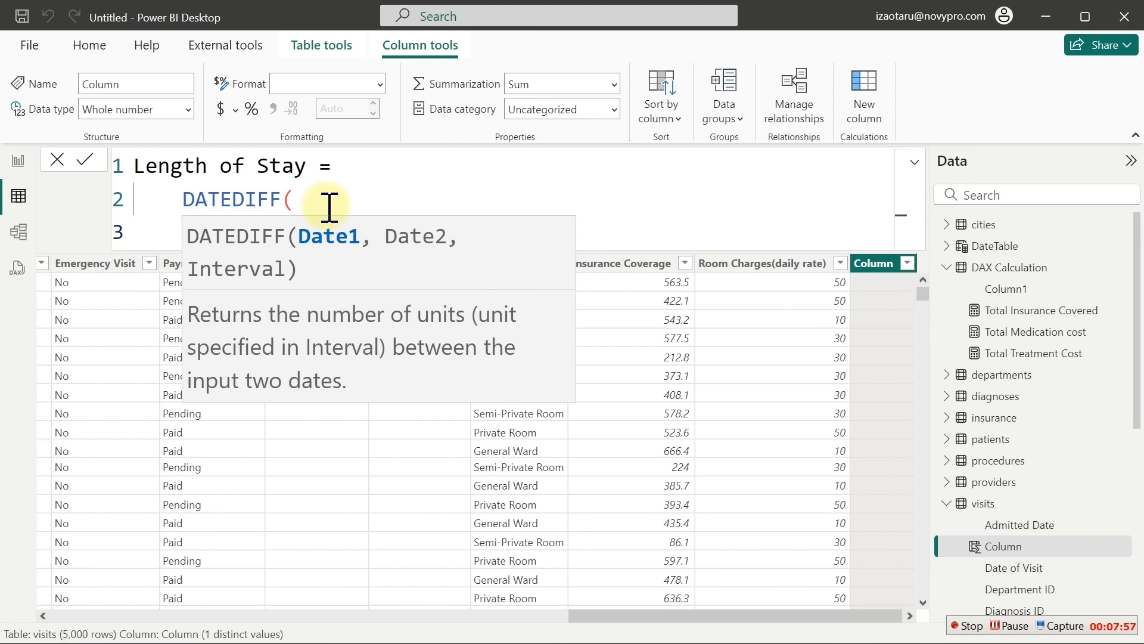
left_click(348, 189)
left_click(257, 225)
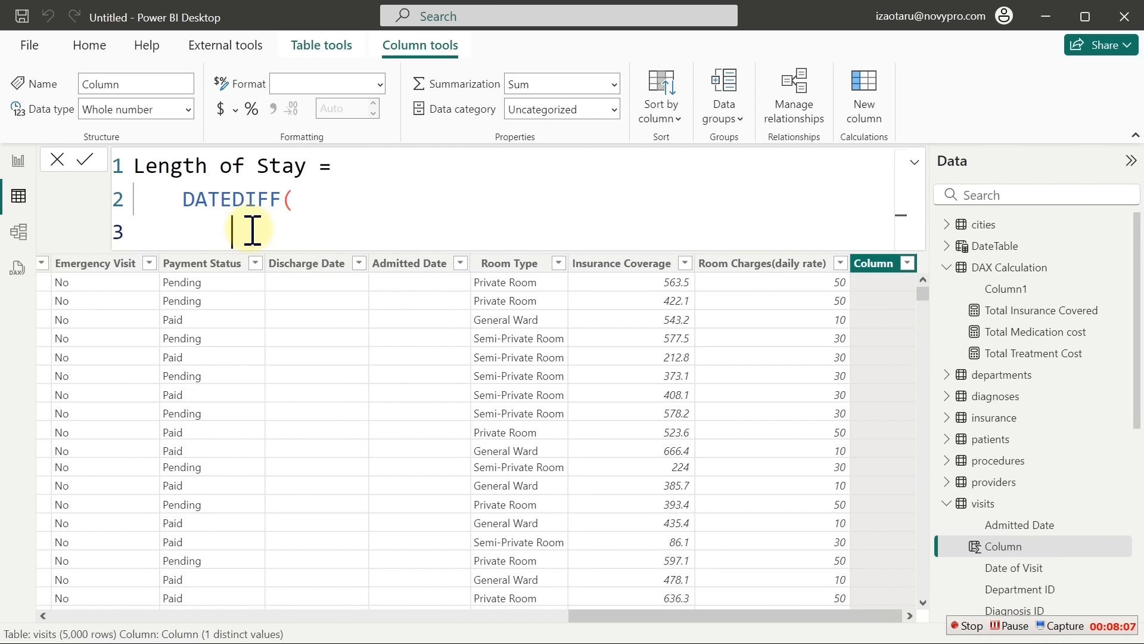
type("add")
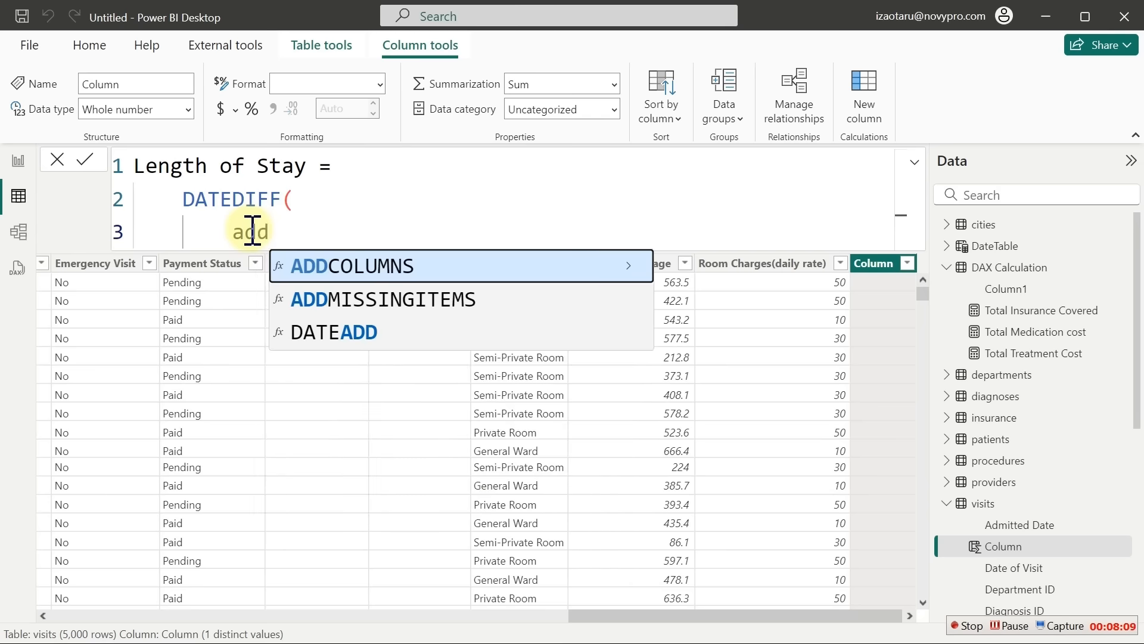
key("BackSpace")
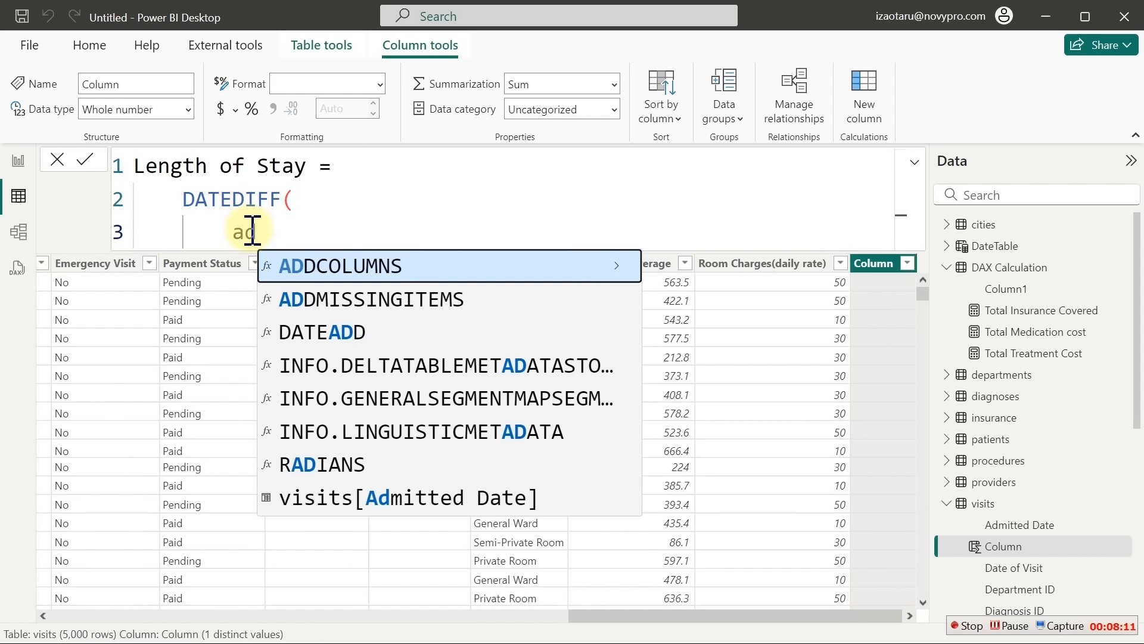
key("Down")
key("Down")
key("Down")
key("Down")
key("Down")
key("Down")
key("Down")
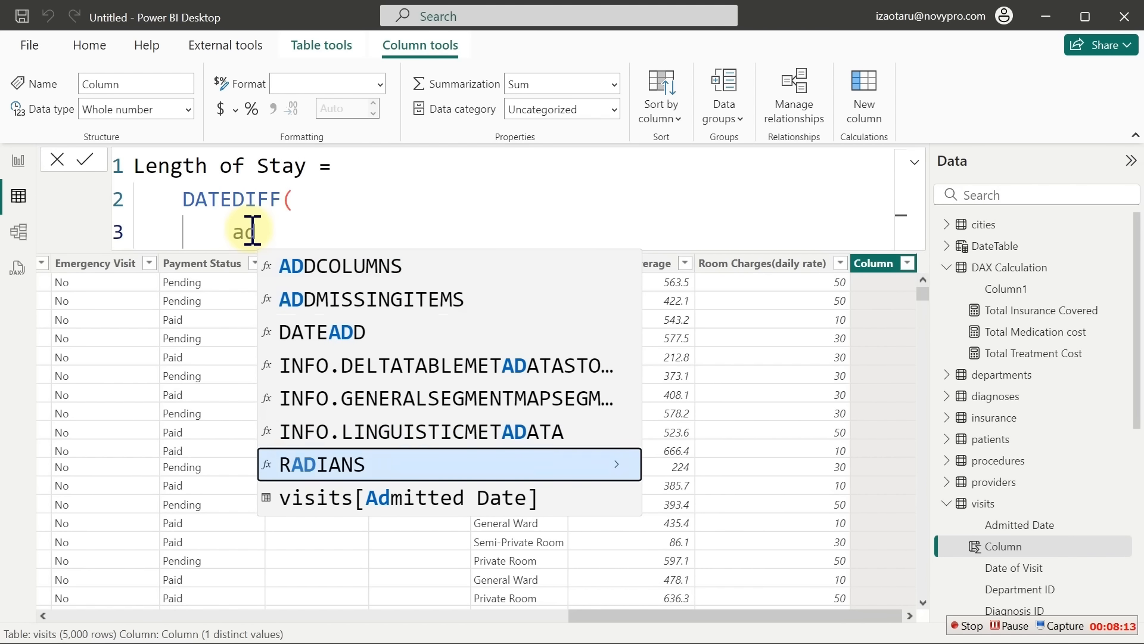
key("Tab")
type(",")
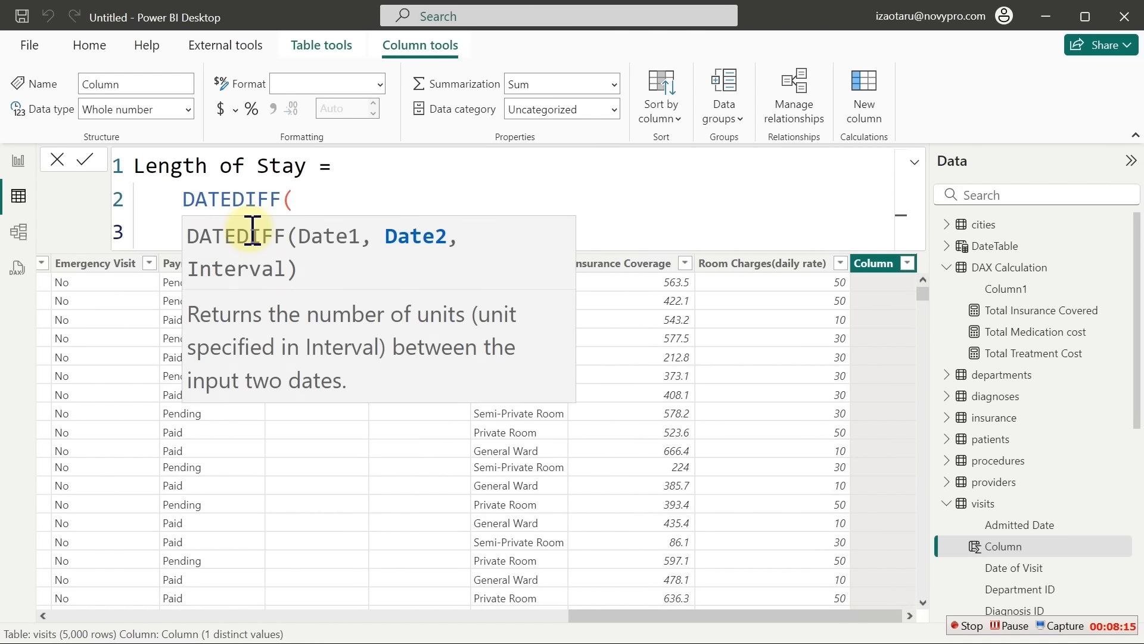
left_click(358, 209)
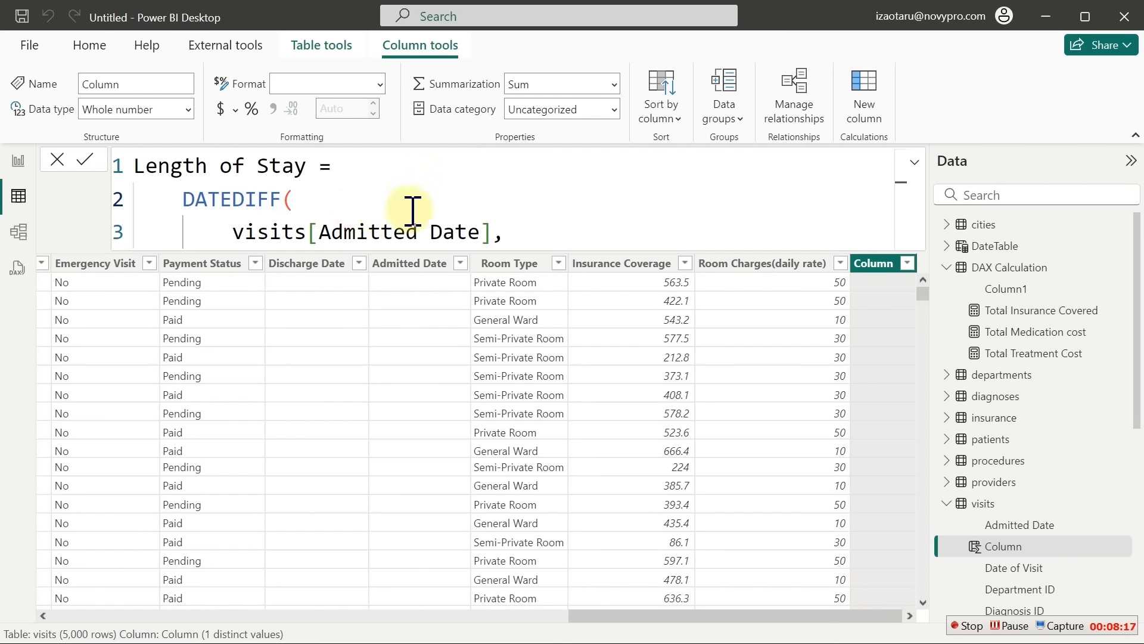
left_click(517, 239)
Add visits[Discharge Date] as the second date argument on a new line
key("shift+Return")
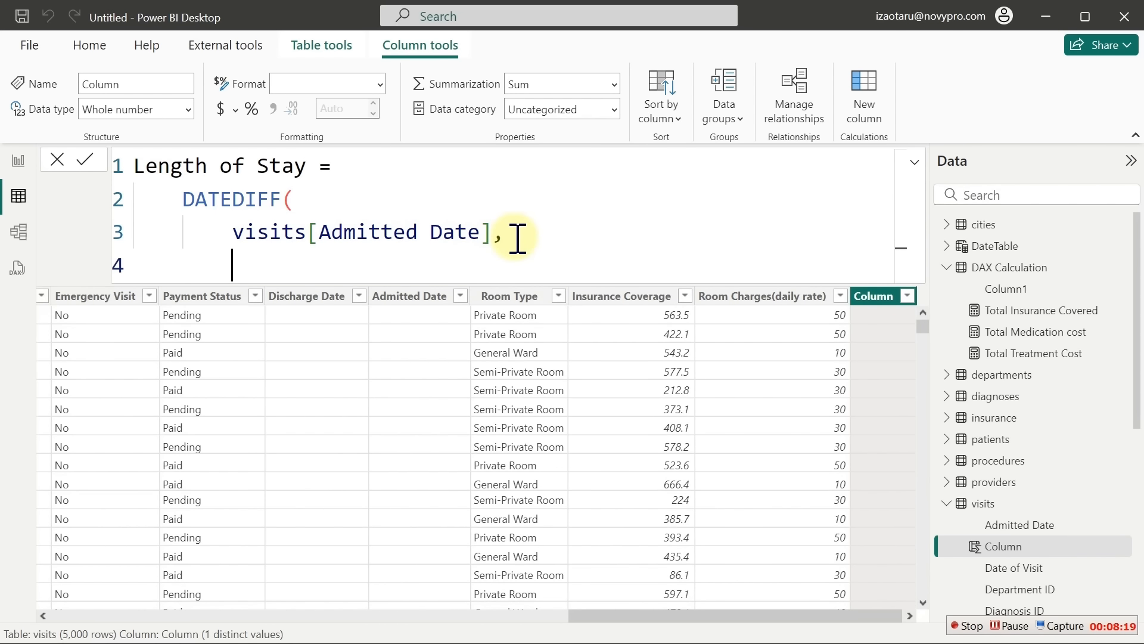
type("dis")
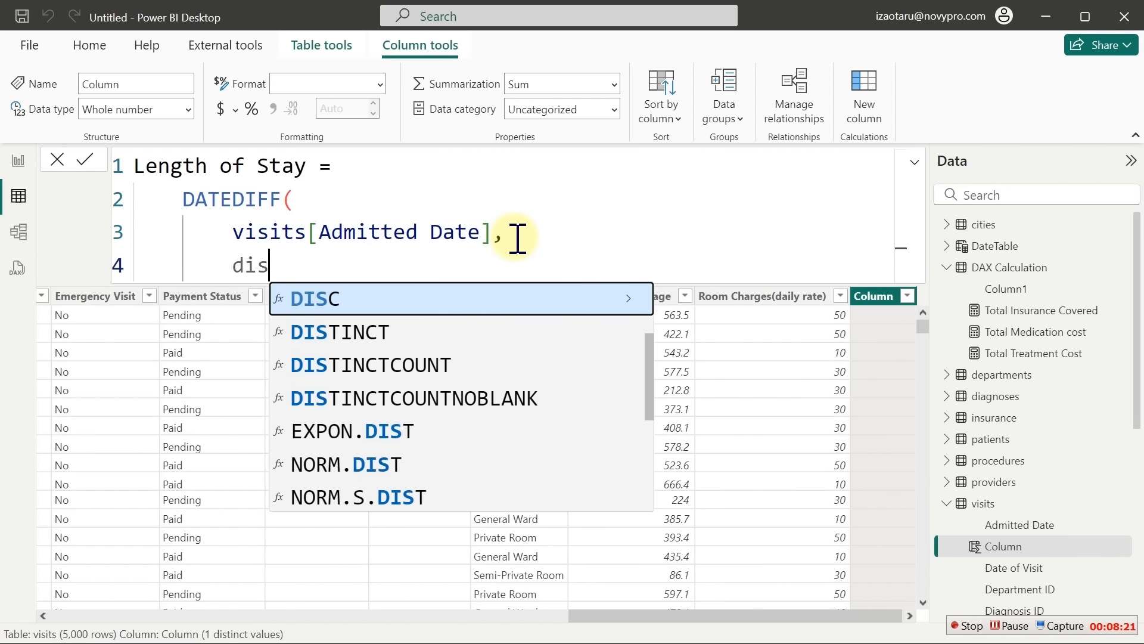
key("BackSpace")
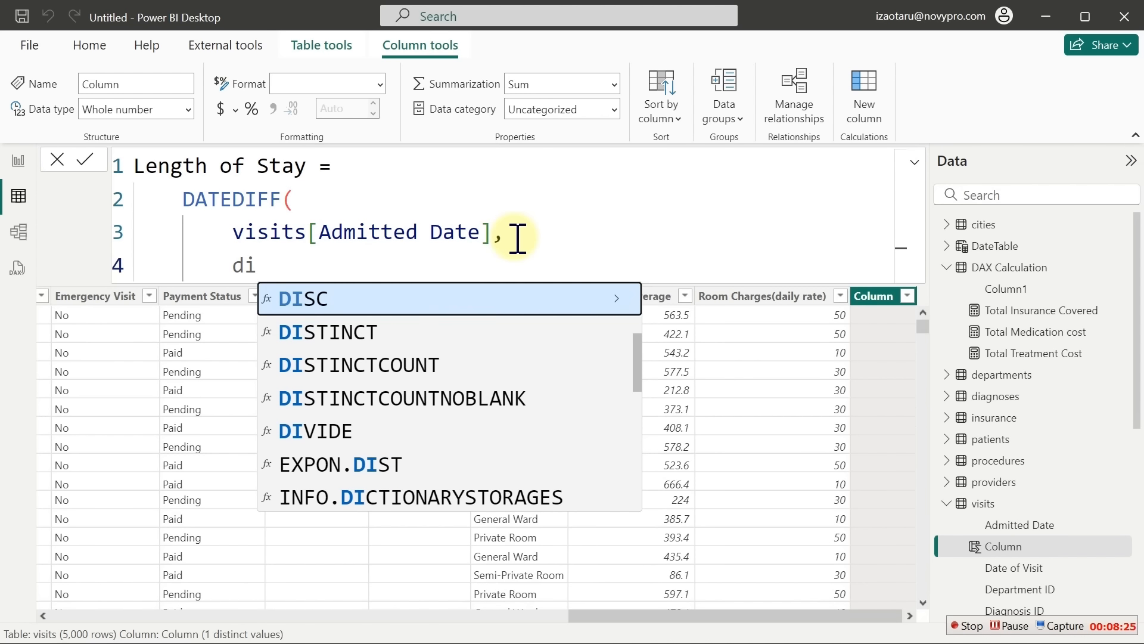
type("sc")
key("Down")
key("Down")
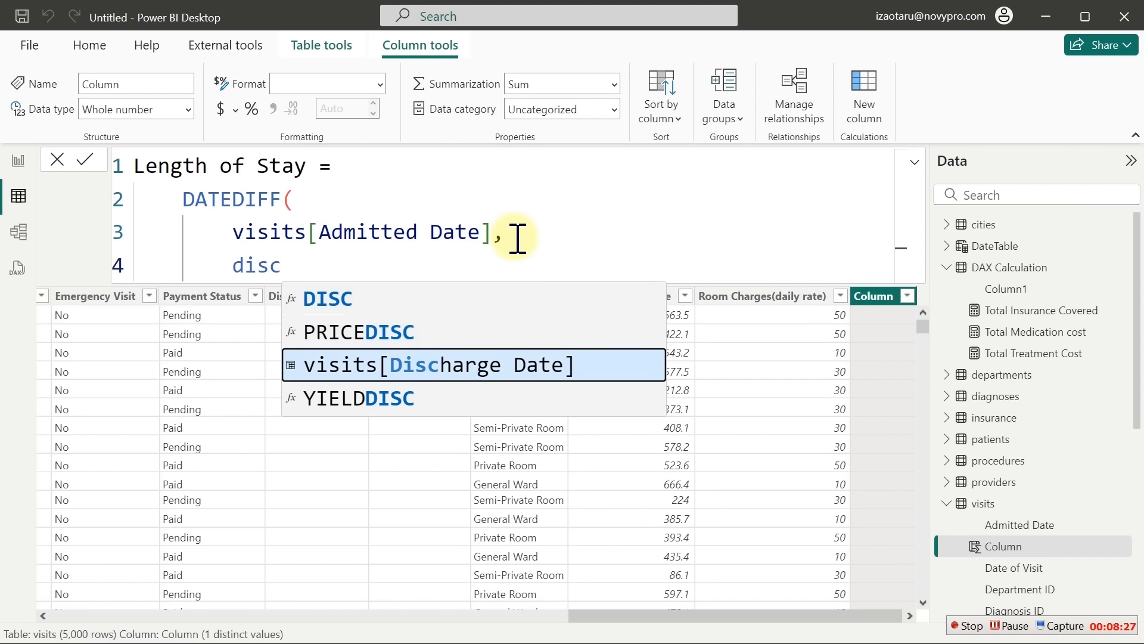
key("Tab")
type(",")
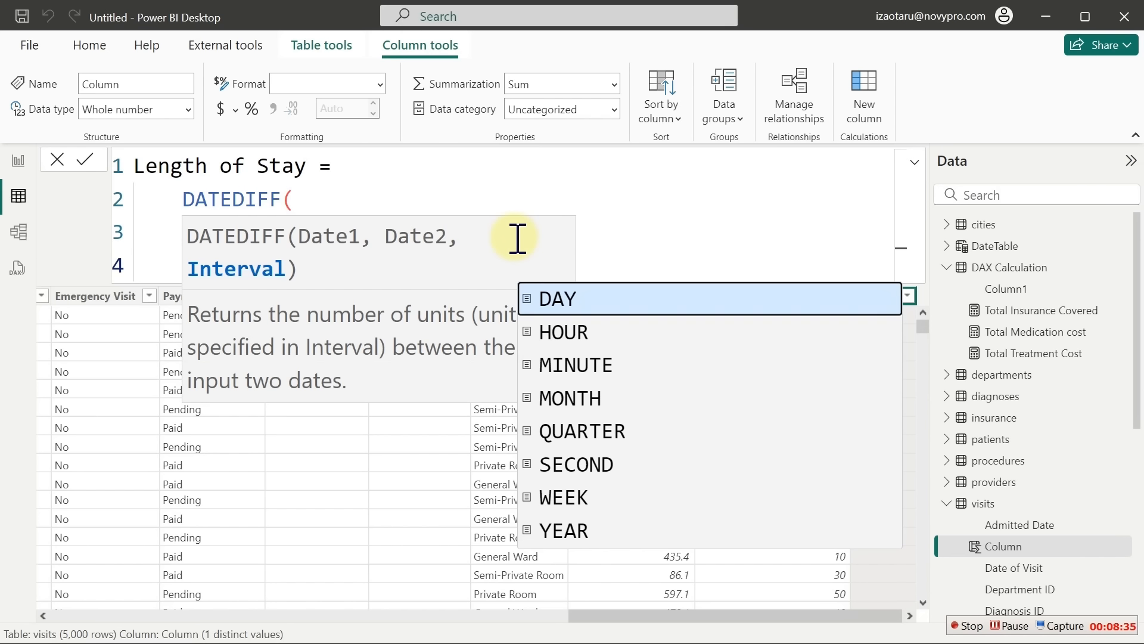
Finish the formula with DAY as the interval and a closing bracket, then commit it
key("Tab")
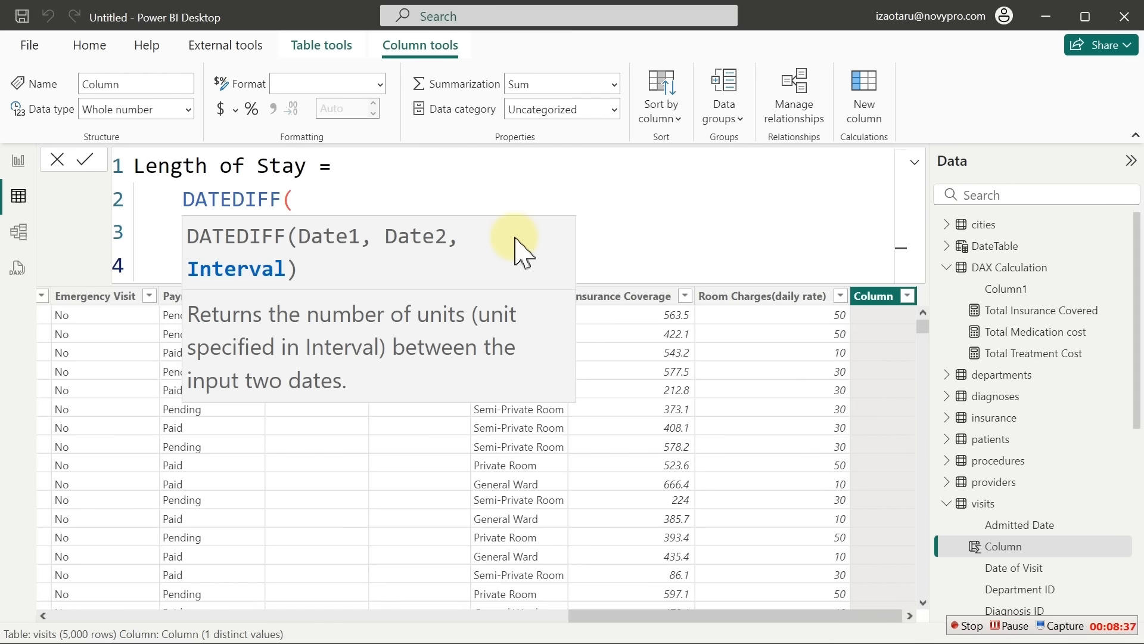
left_click(636, 246)
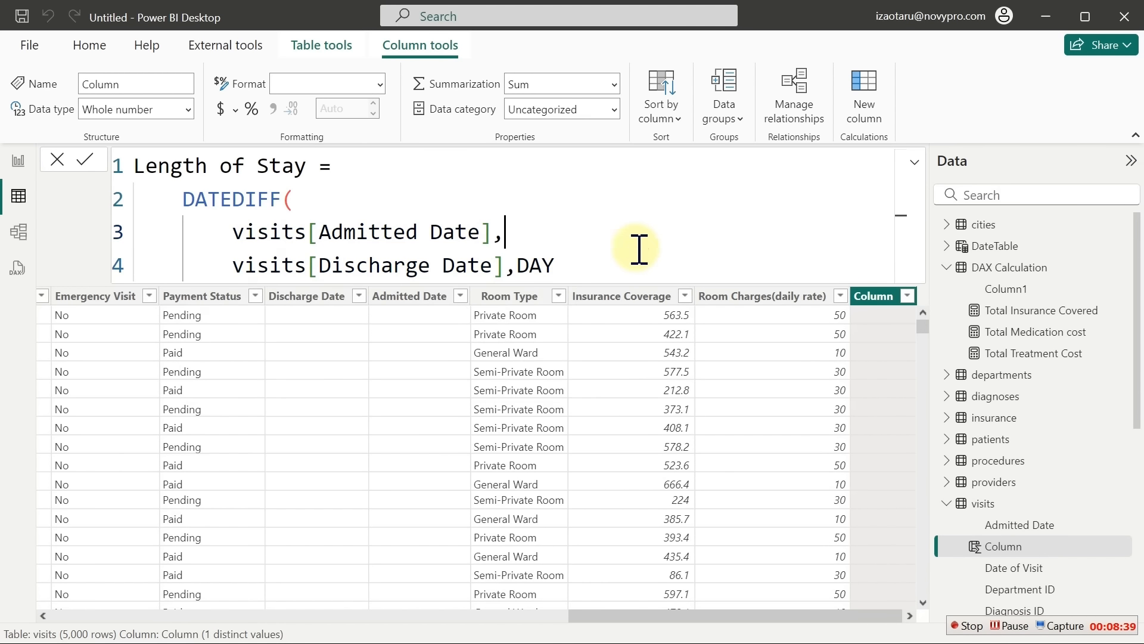
double_click(518, 266)
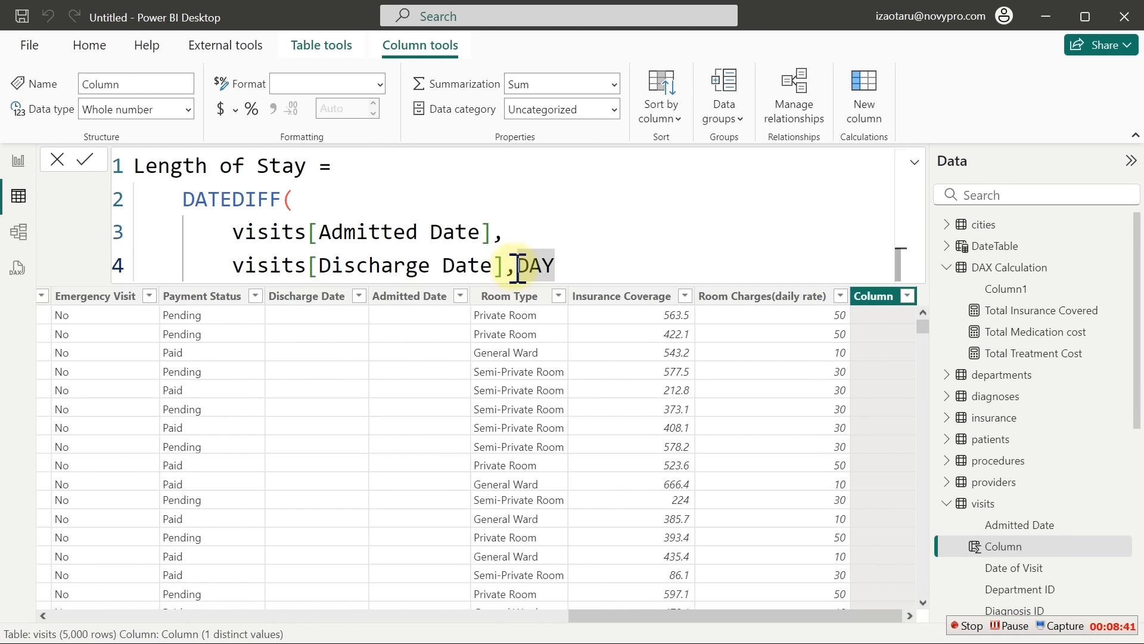
key("shift+Return")
key("Escape")
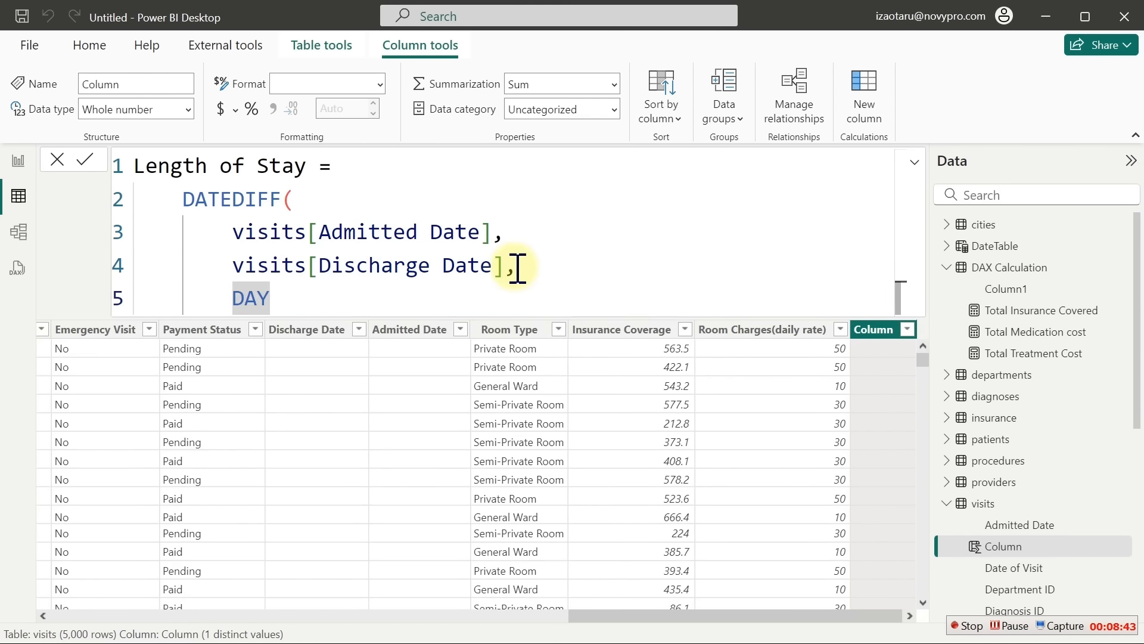
key("shift+Return")
type(")")
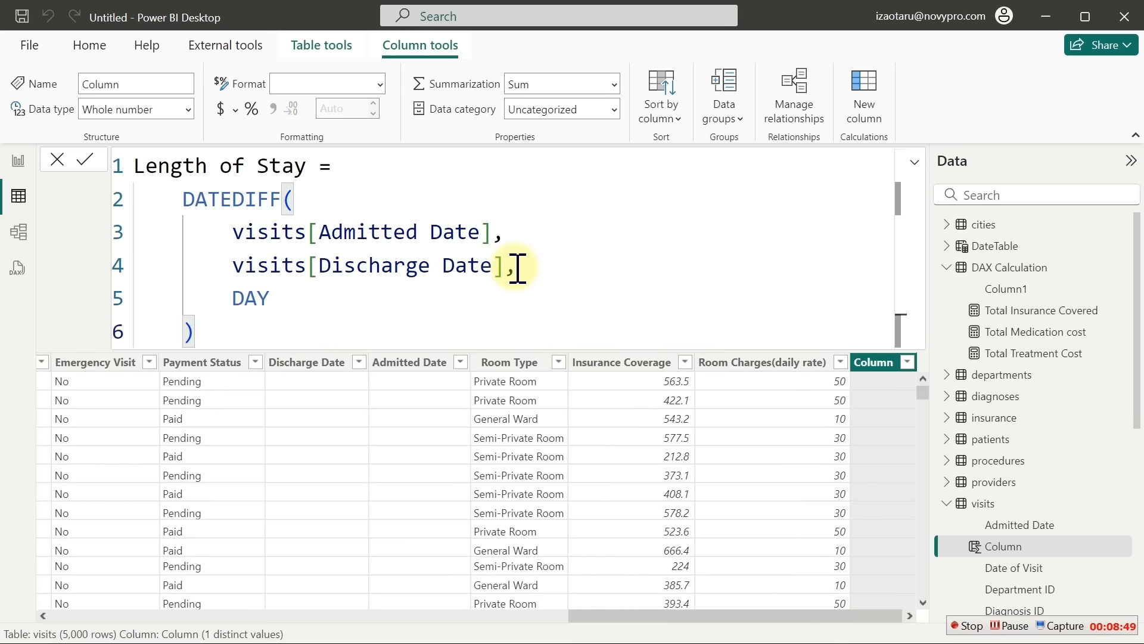
key("Return")
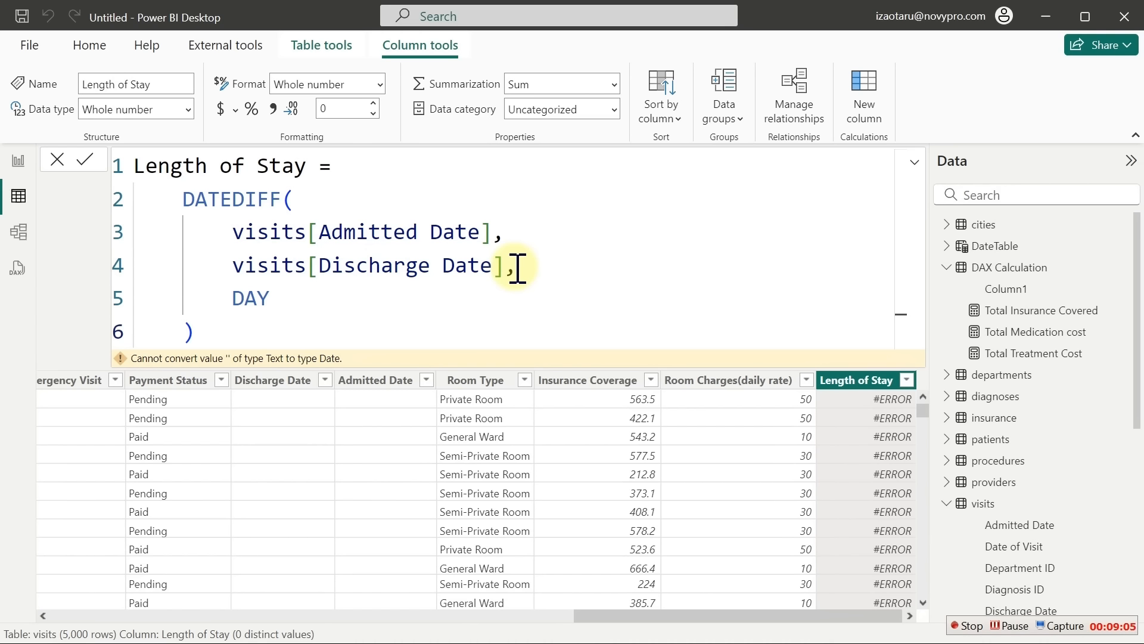
Check the Admitted Date and Discharge Date column types, finding both are still Text
left_click(375, 384)
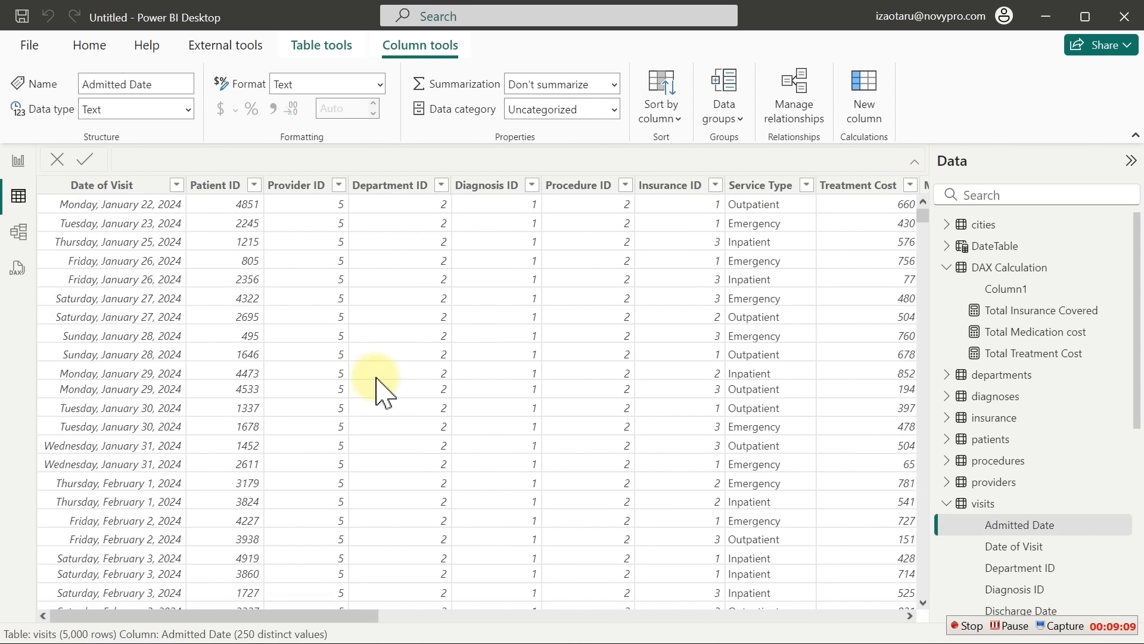
left_click_drag(307, 617, 927, 576)
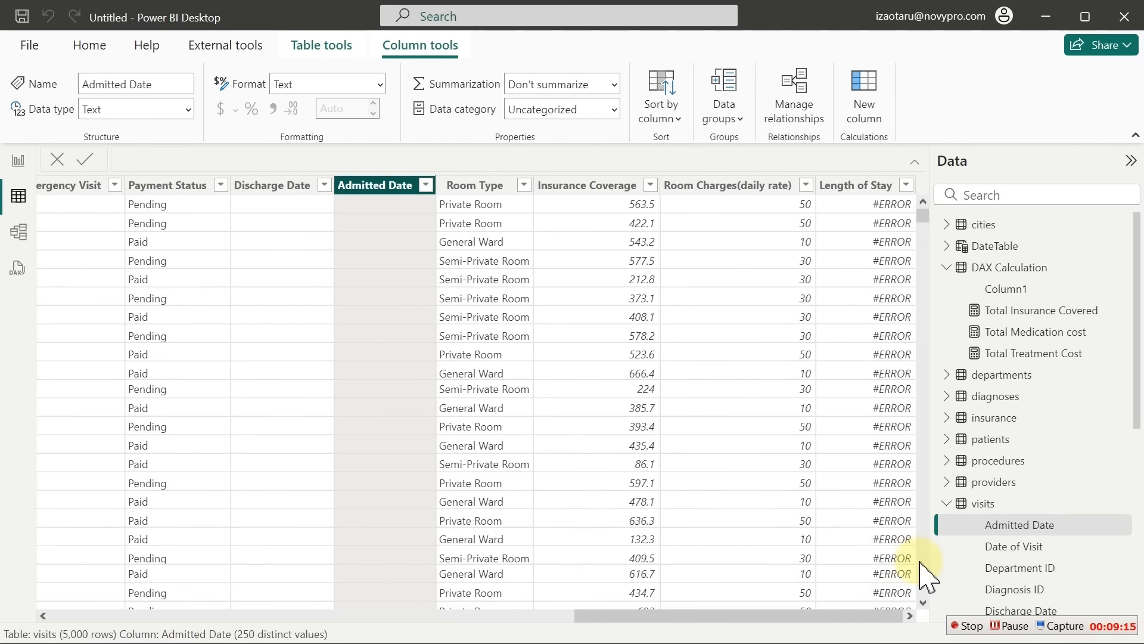
left_click(275, 190)
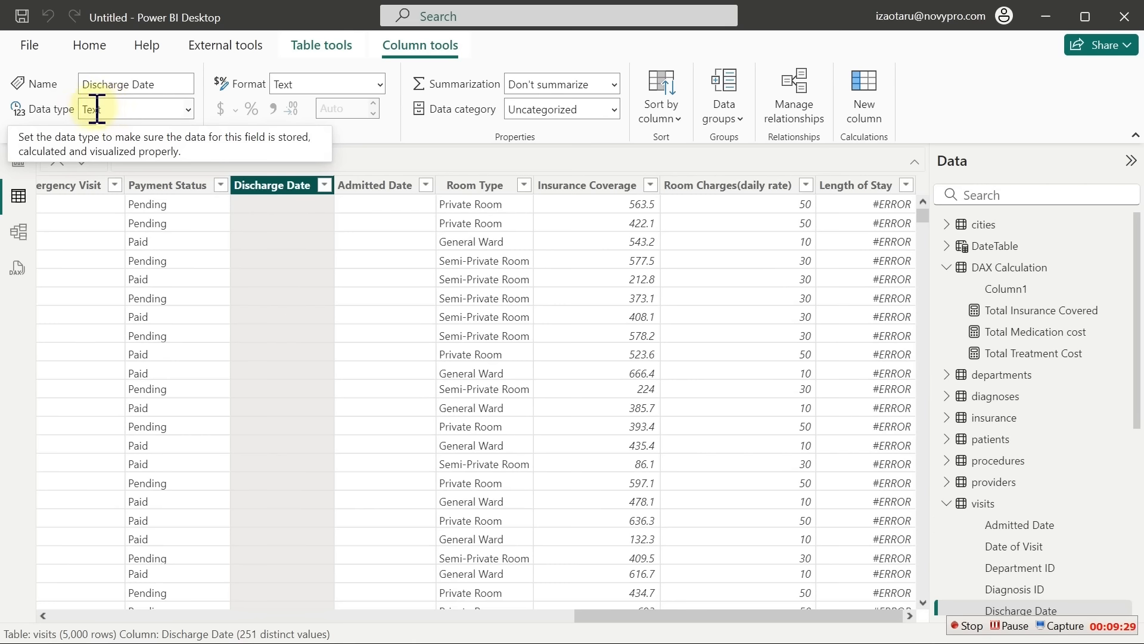
left_click(188, 109)
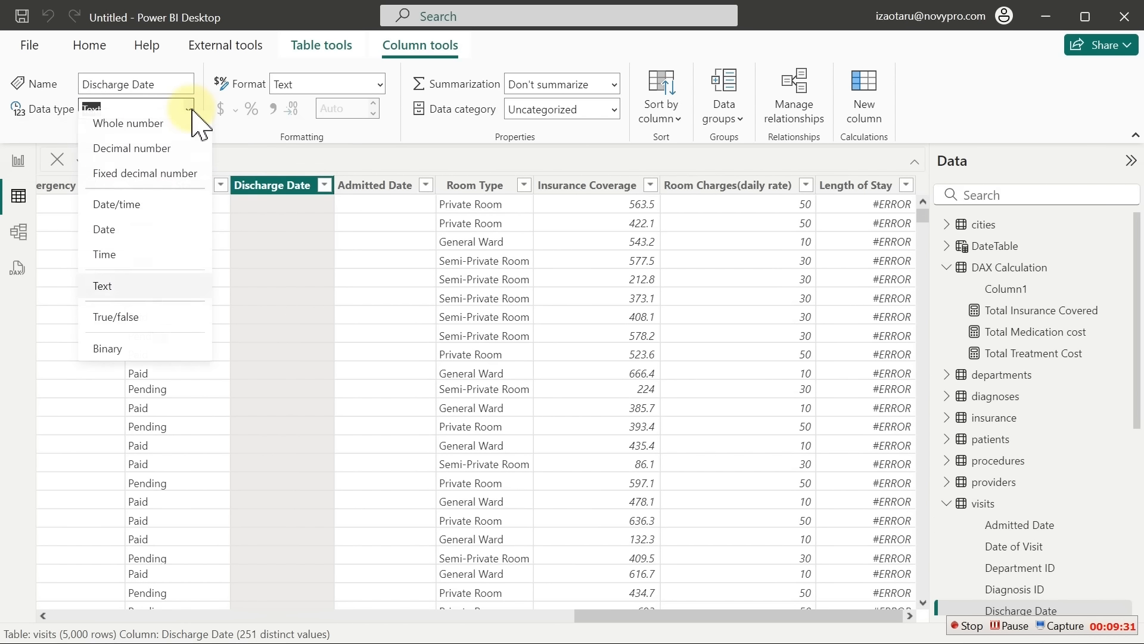
left_click(122, 240)
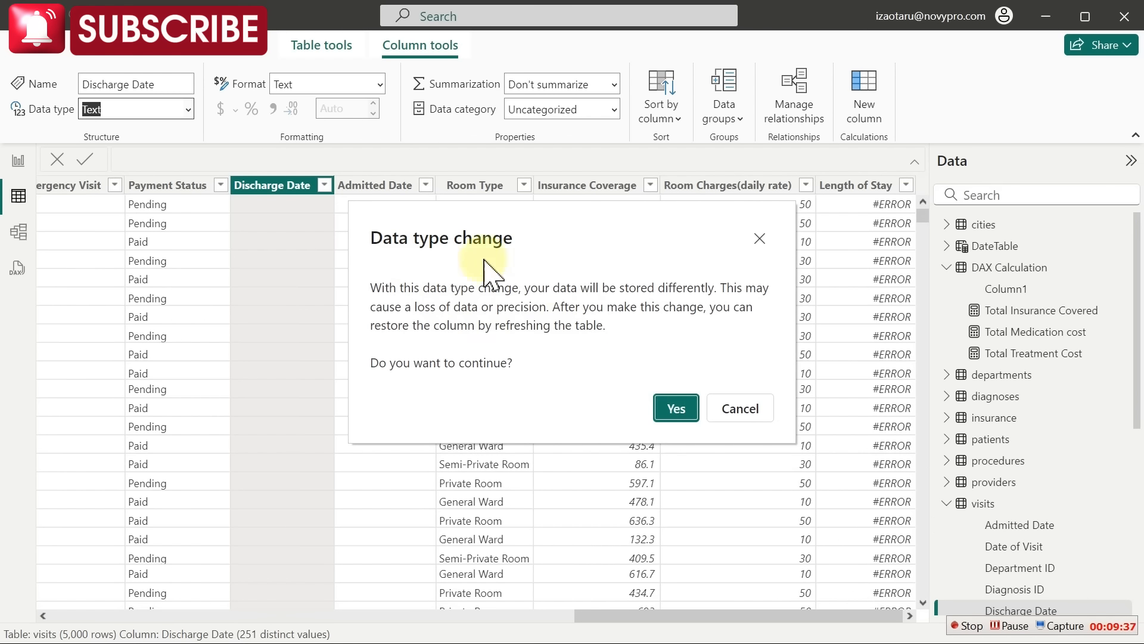
left_click(676, 410)
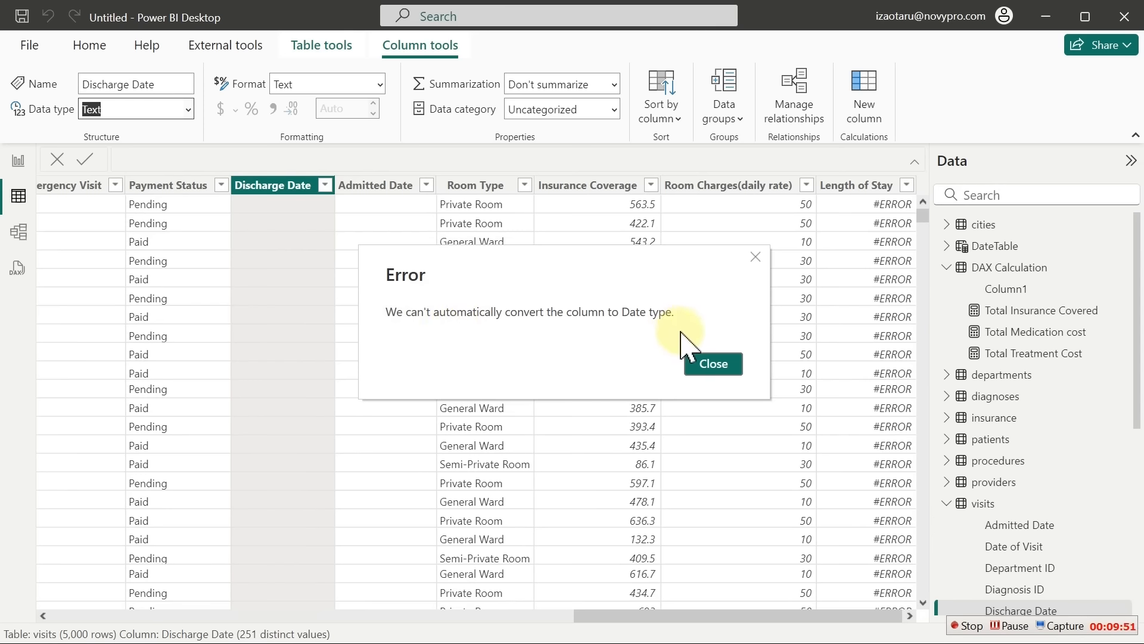
left_click(708, 364)
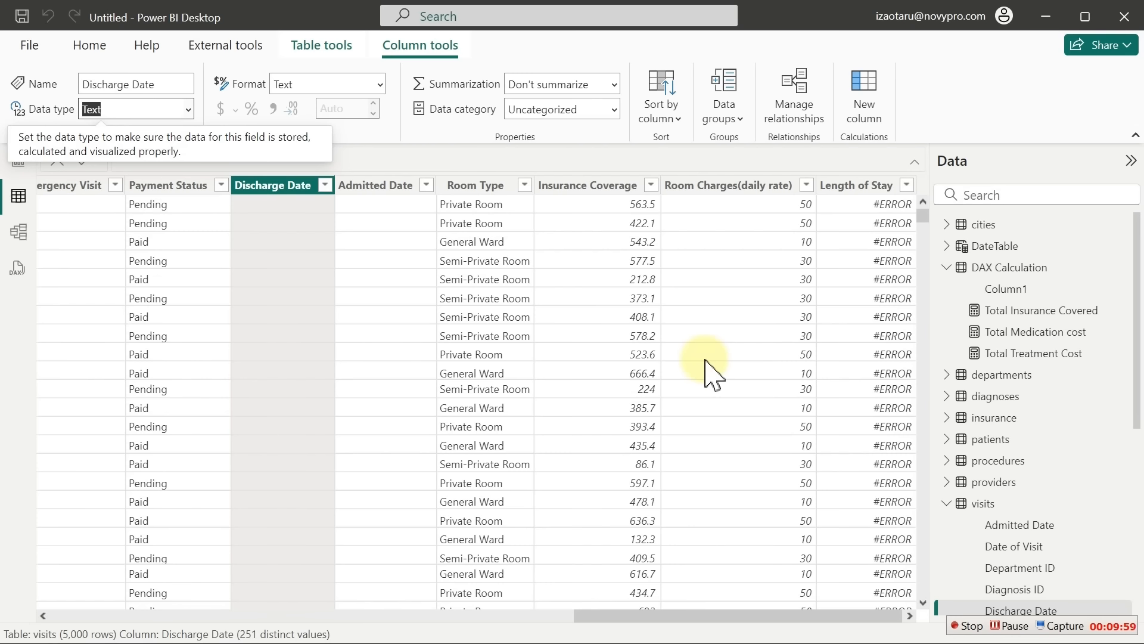
Open Power Query Editor via Transform data and select the visits Admitted Date column
left_click(89, 45)
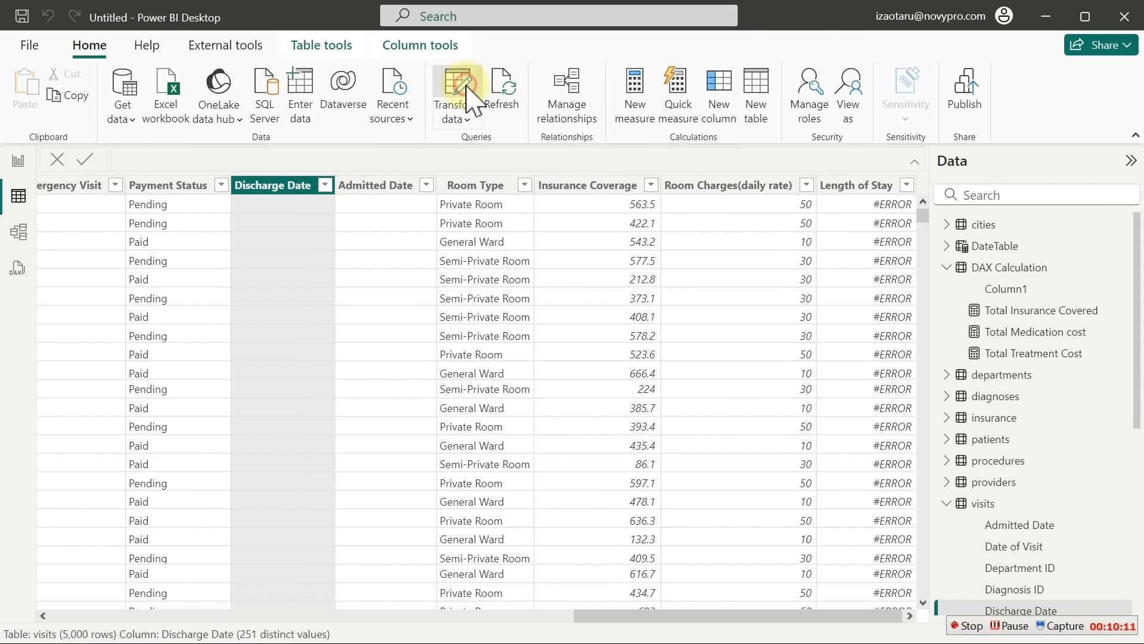
left_click(460, 87)
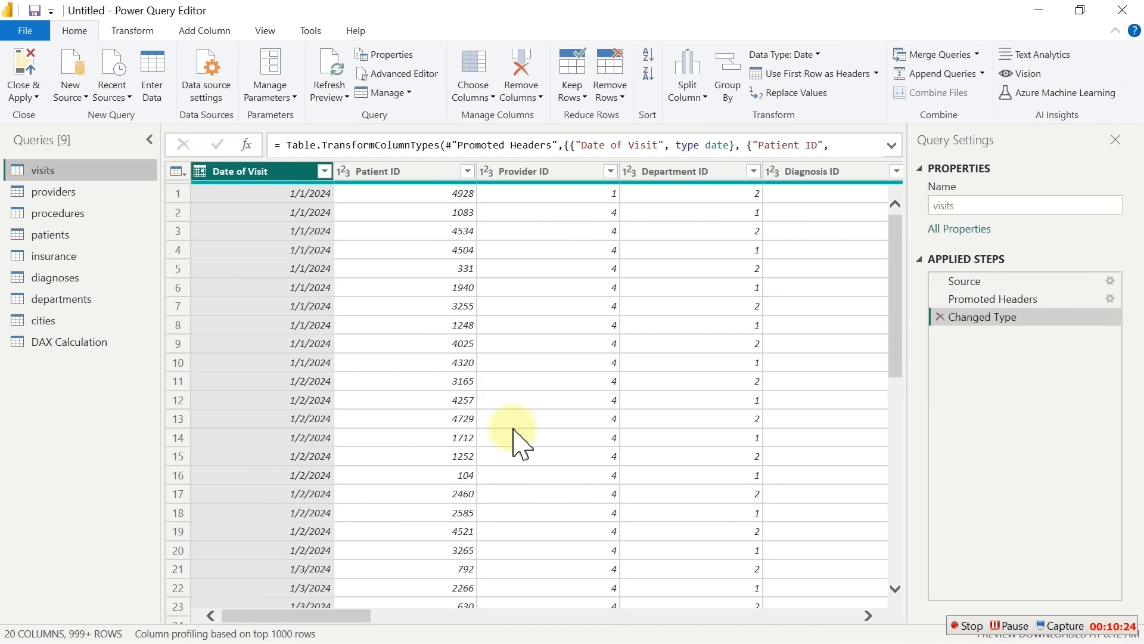
left_click_drag(357, 616, 778, 592)
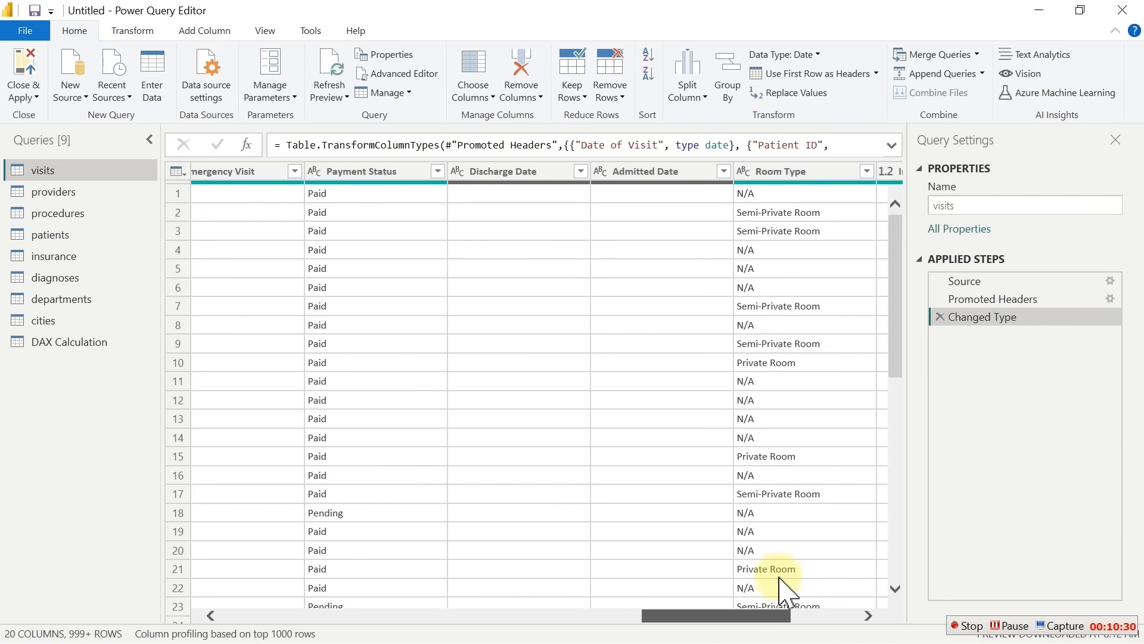
left_click(651, 173)
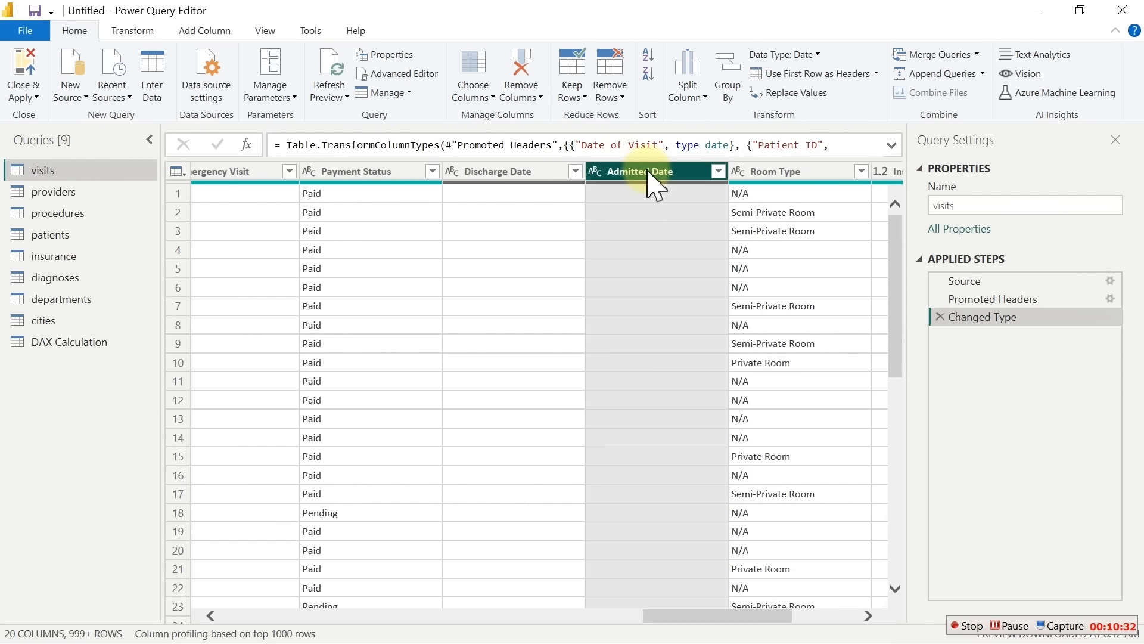
Change Admitted Date and Discharge Date to the Date type, then Close & Apply
left_click(595, 171)
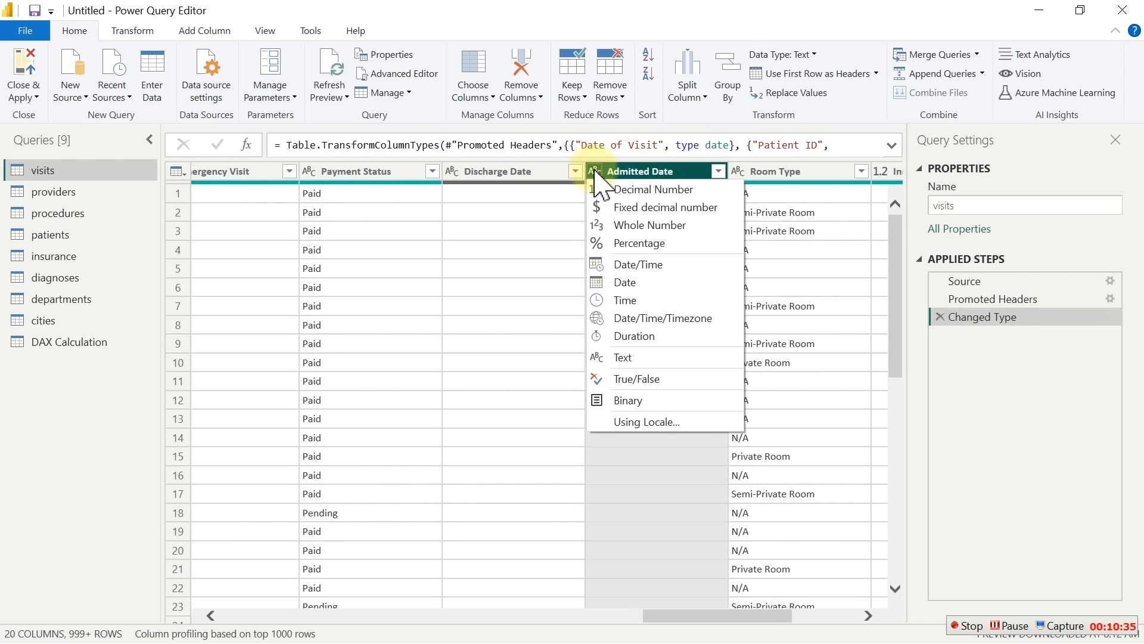
left_click(628, 285)
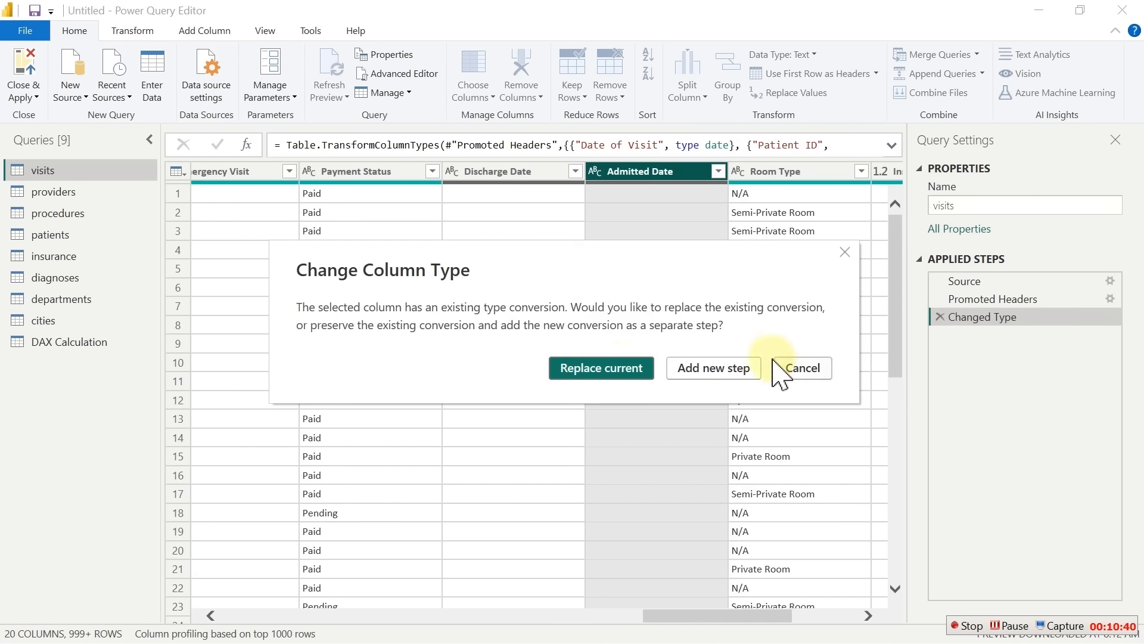
left_click(736, 371)
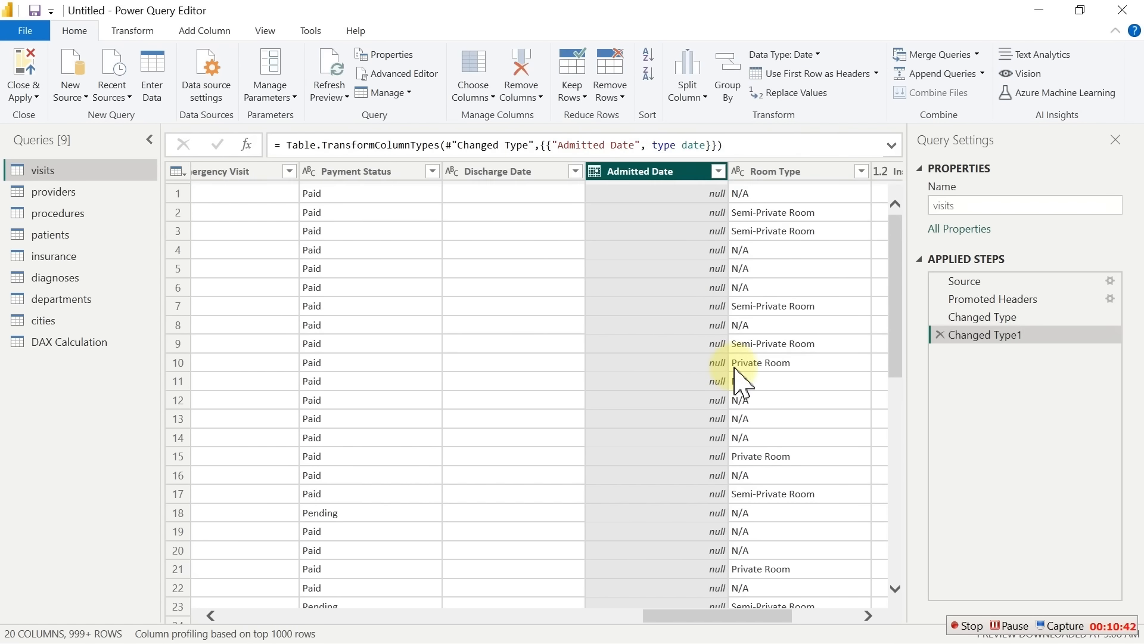
left_click(471, 172)
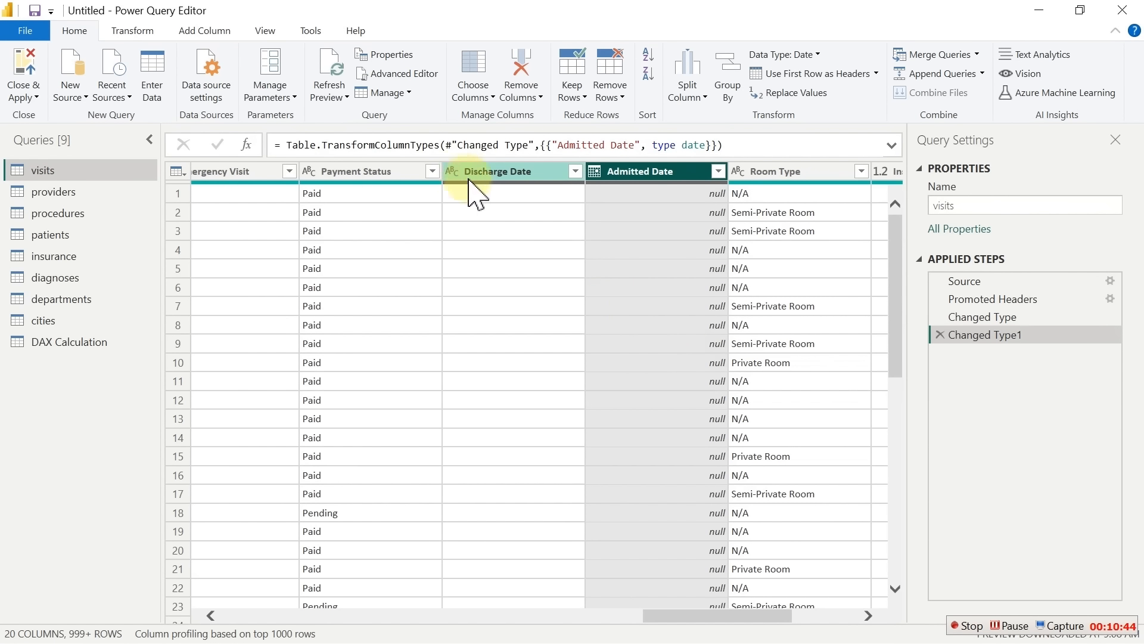
left_click(452, 172)
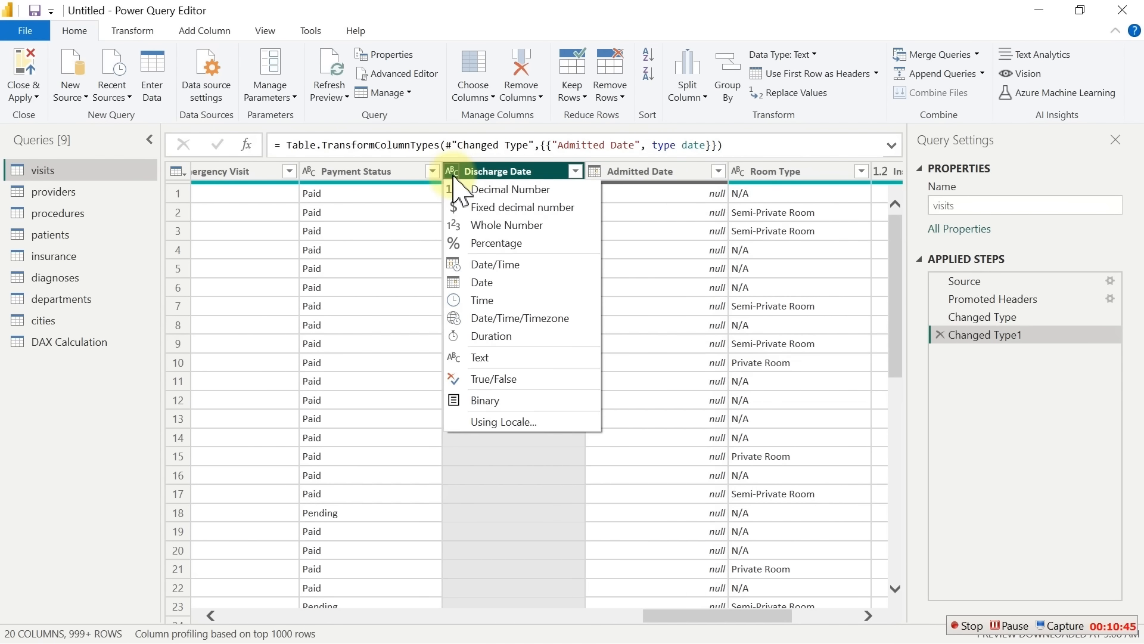
left_click(493, 282)
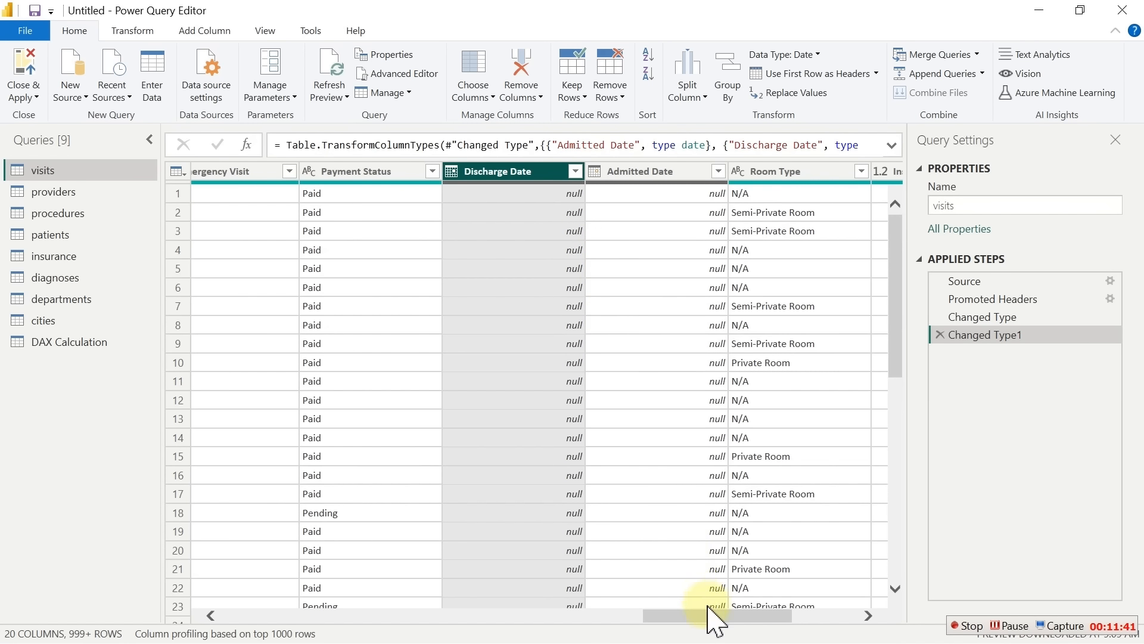
left_click_drag(739, 616, 281, 606)
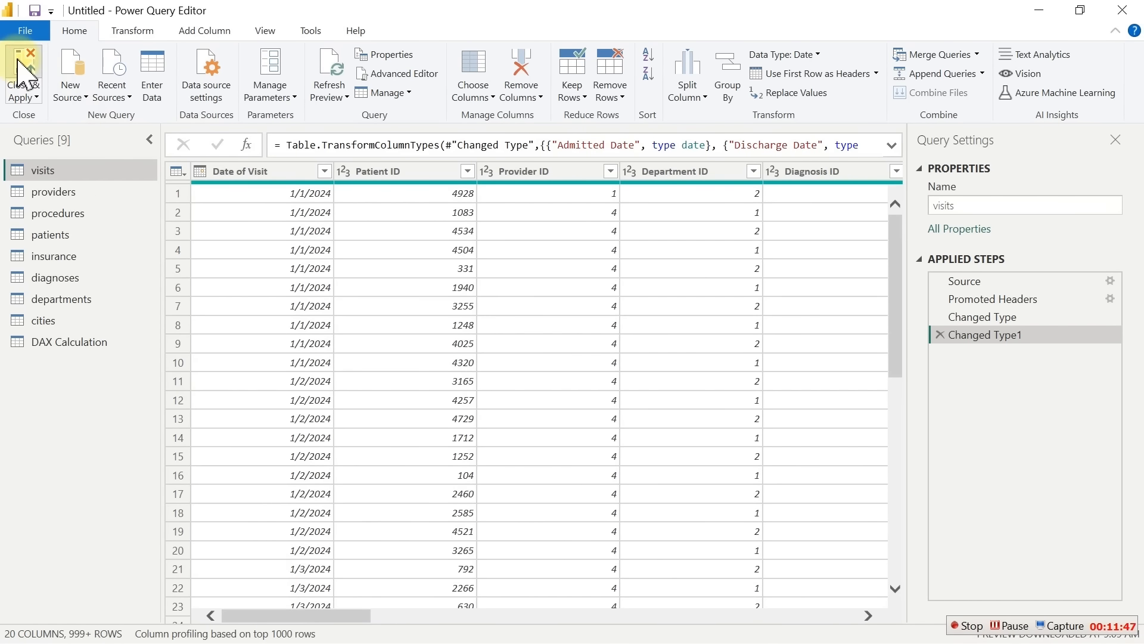
left_click(22, 71)
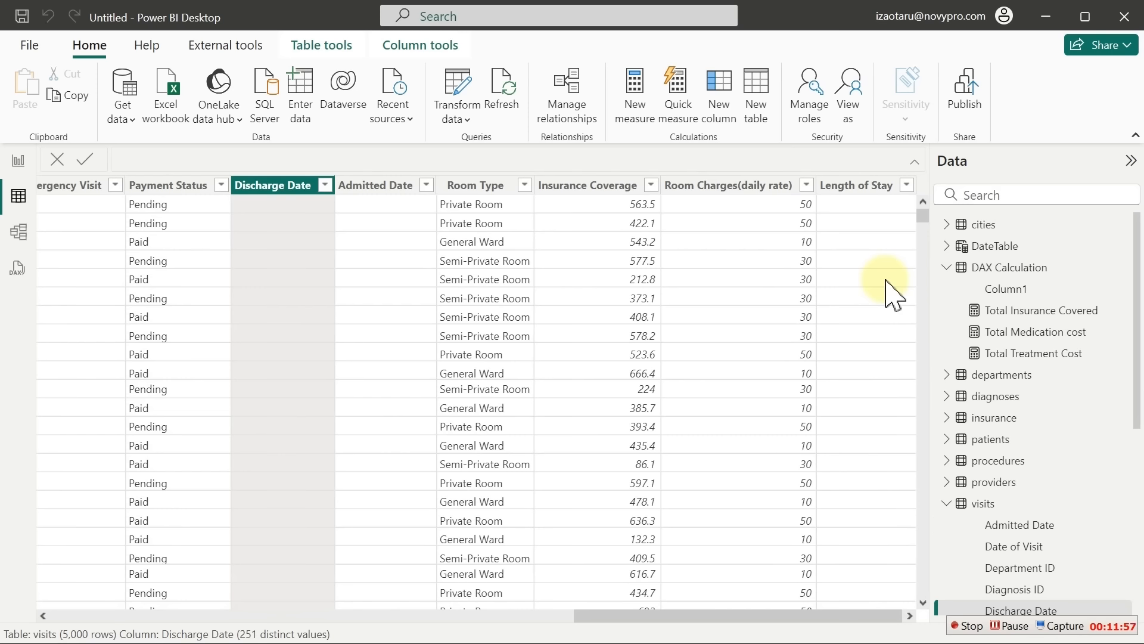
left_click(866, 187)
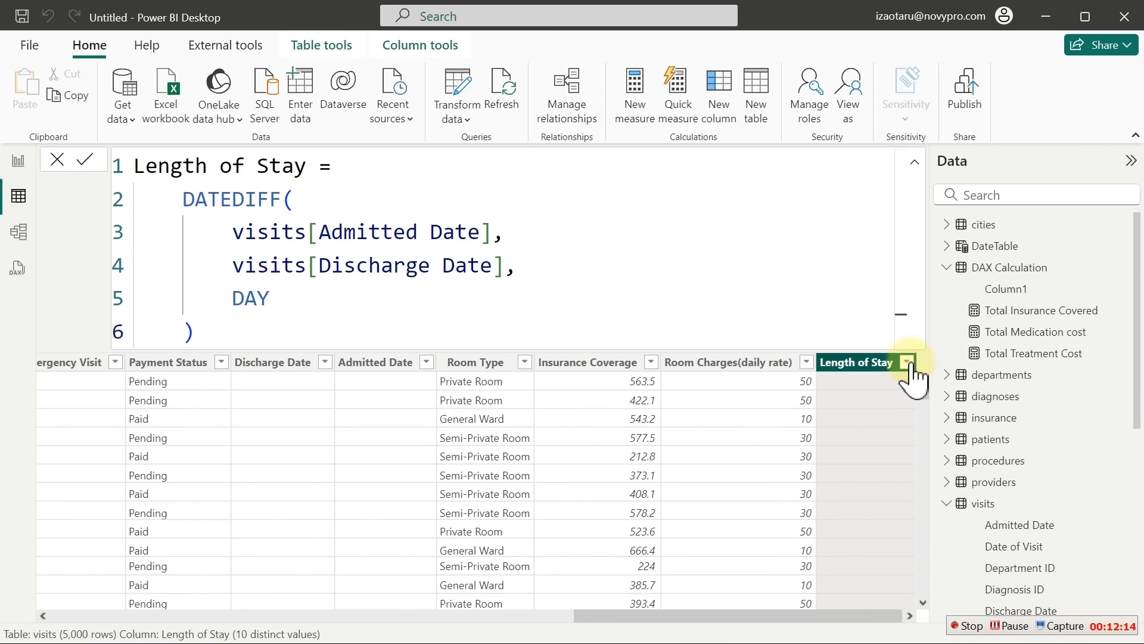
left_click(908, 363)
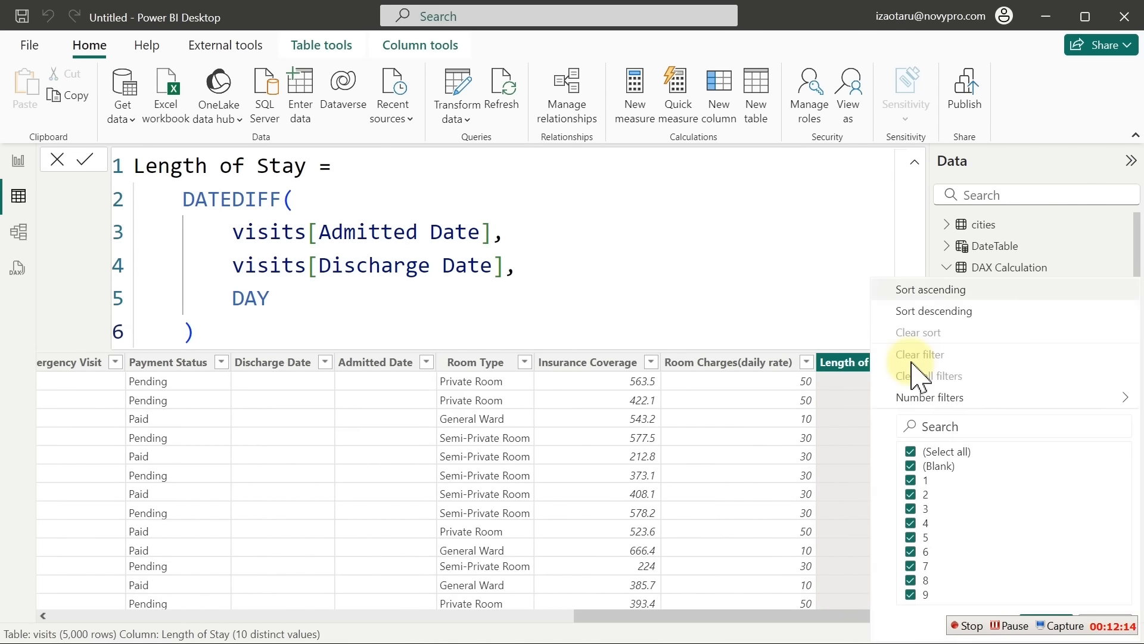
left_click(910, 466)
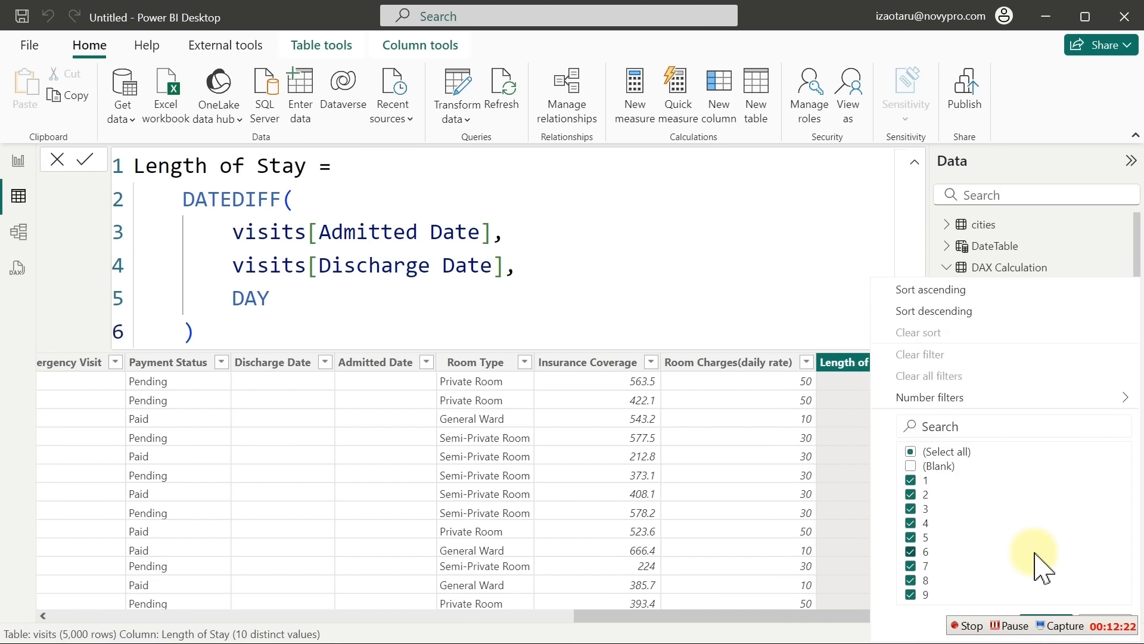
left_click(911, 466)
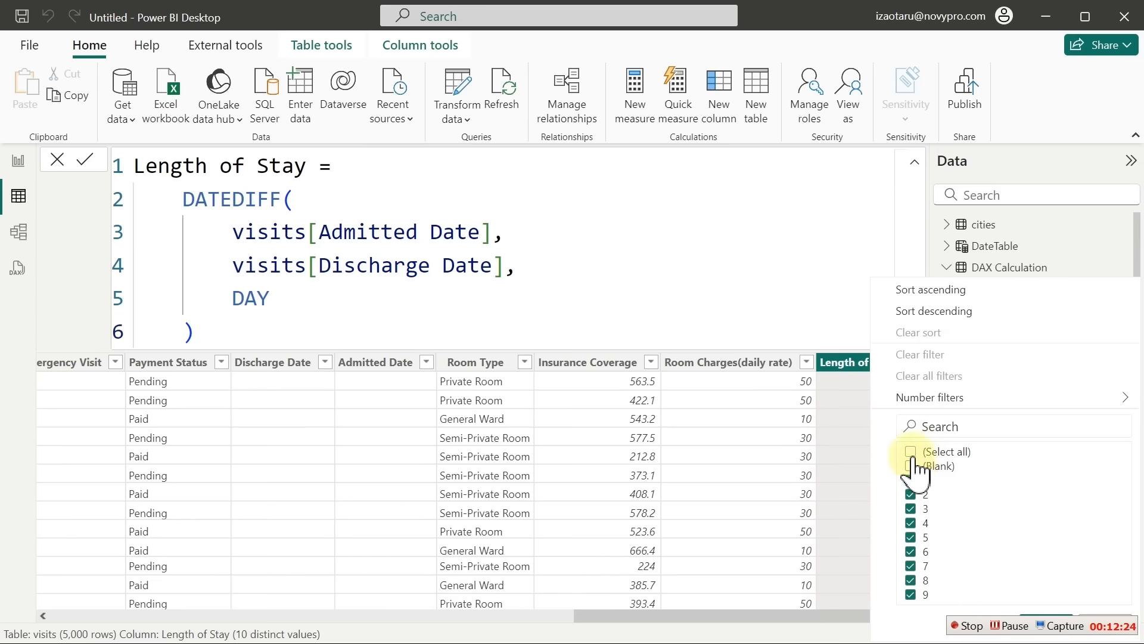
left_click(912, 453)
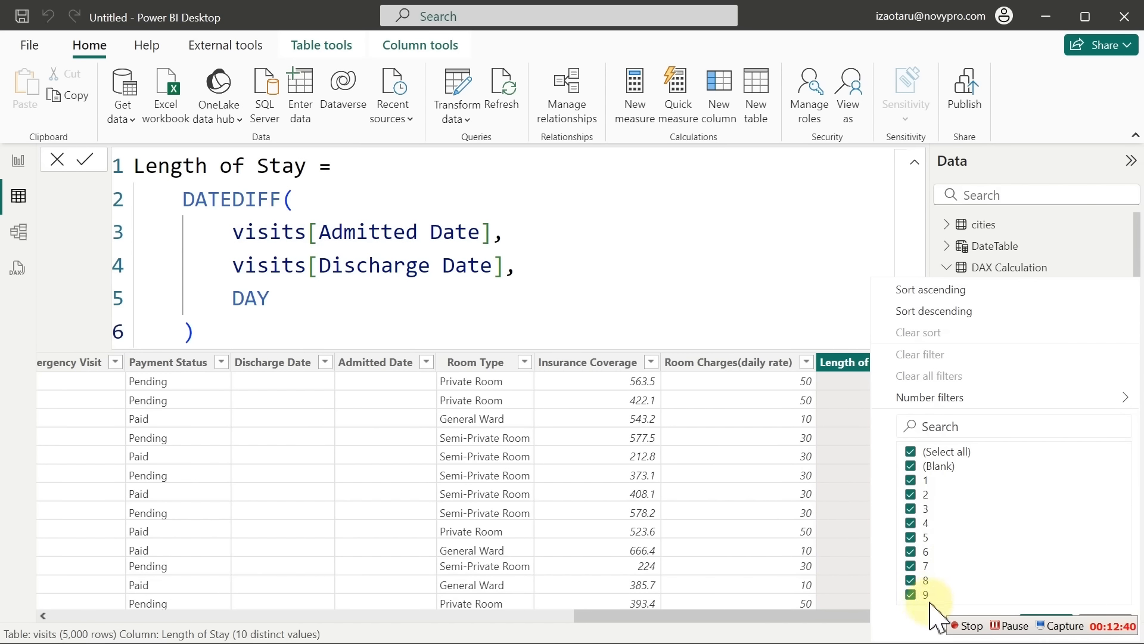
left_click(673, 258)
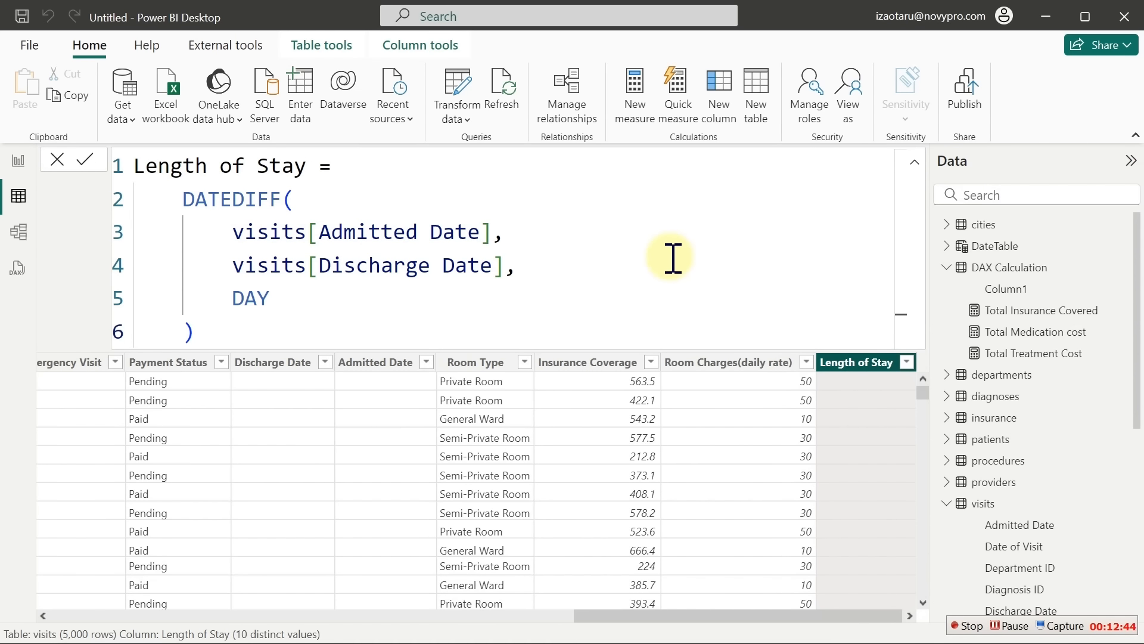
left_click(728, 363)
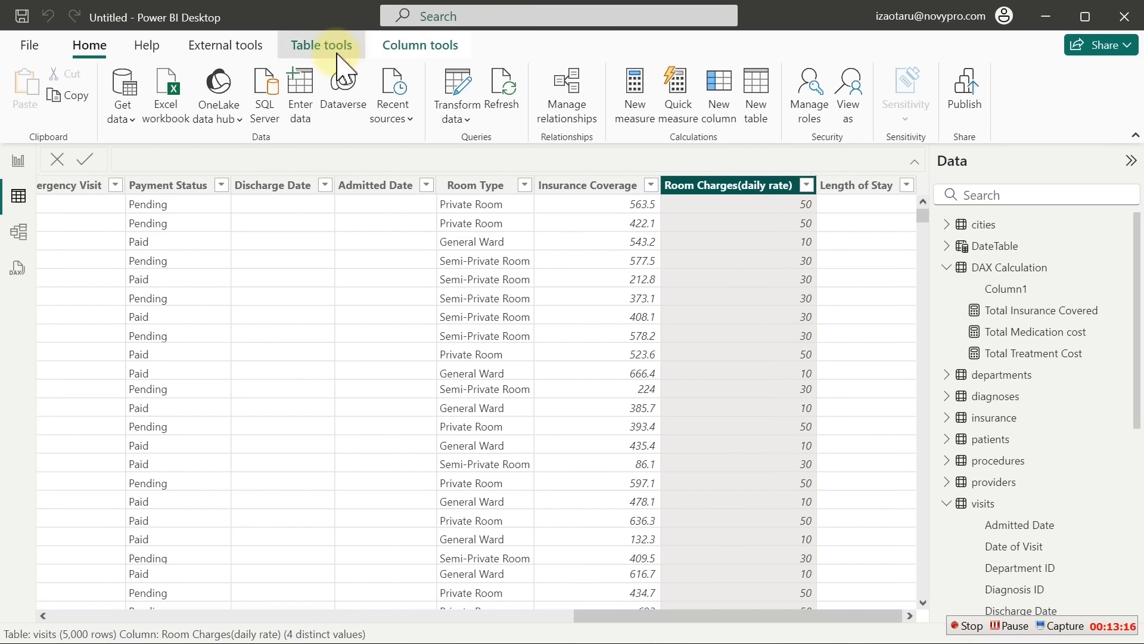
Add a visits column computing visits[Room Charges(daily rate)] * visits[Length of Stay]
left_click(320, 45)
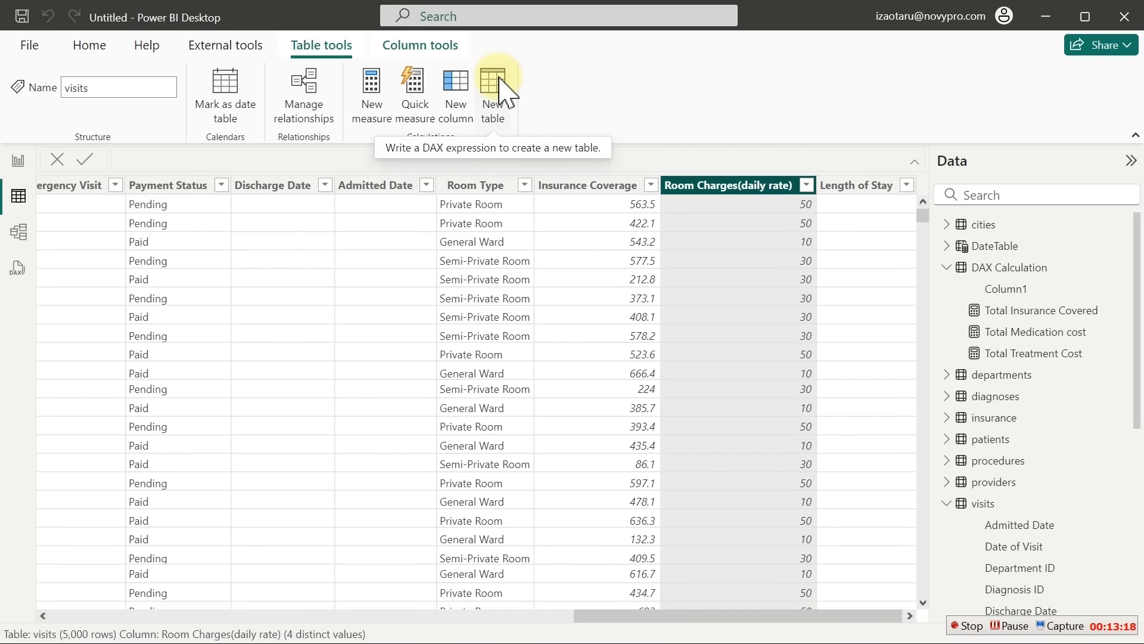
left_click(459, 86)
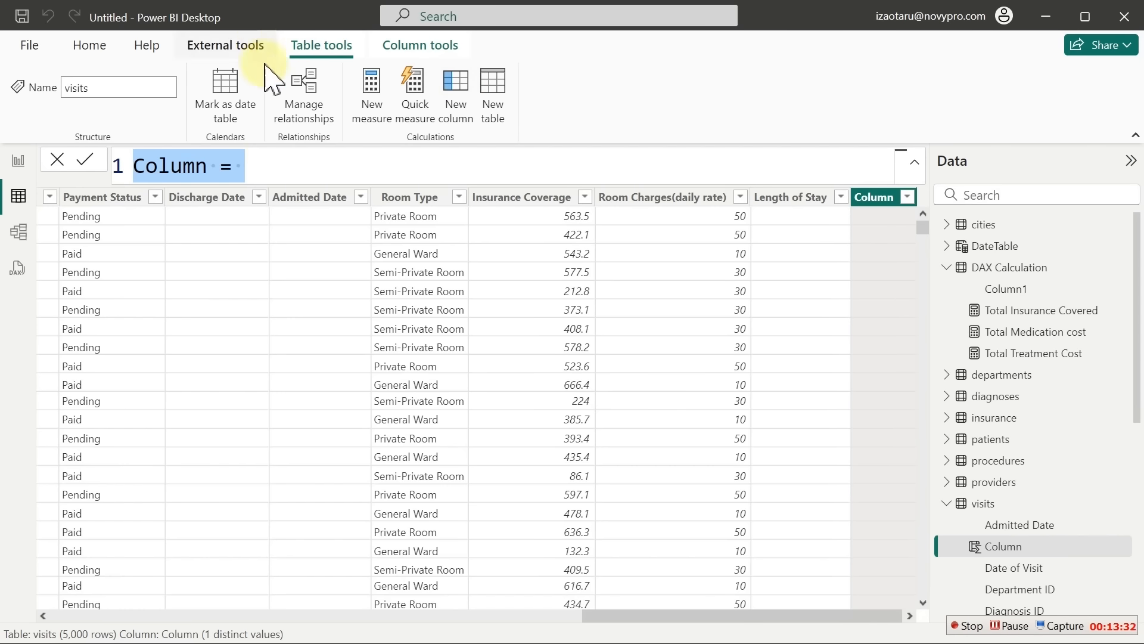
left_click(276, 164)
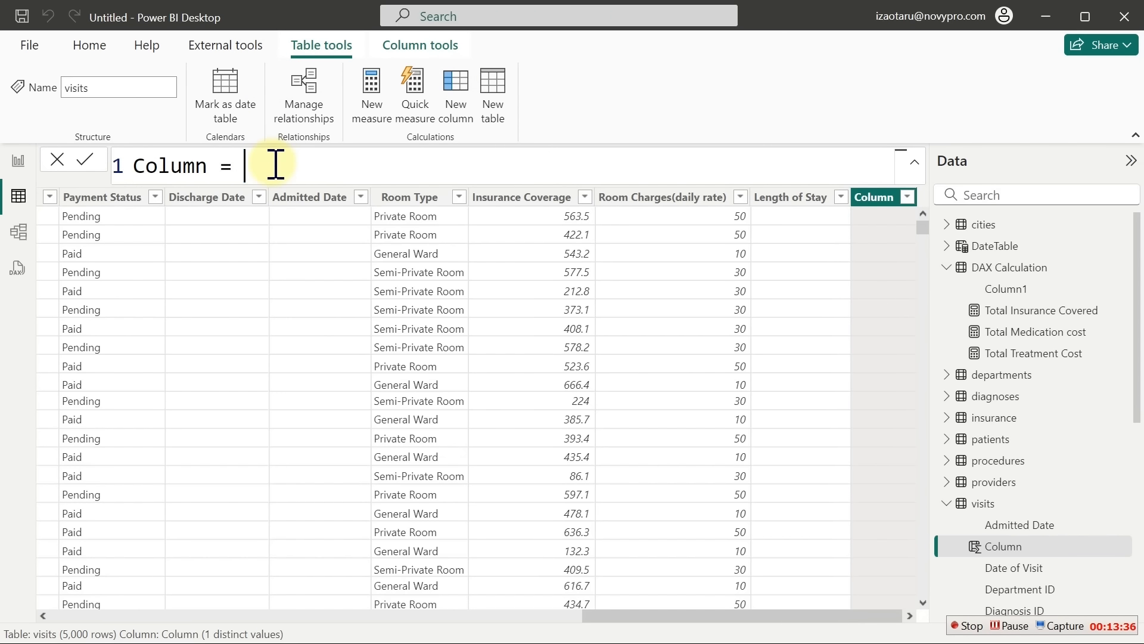
type("ro")
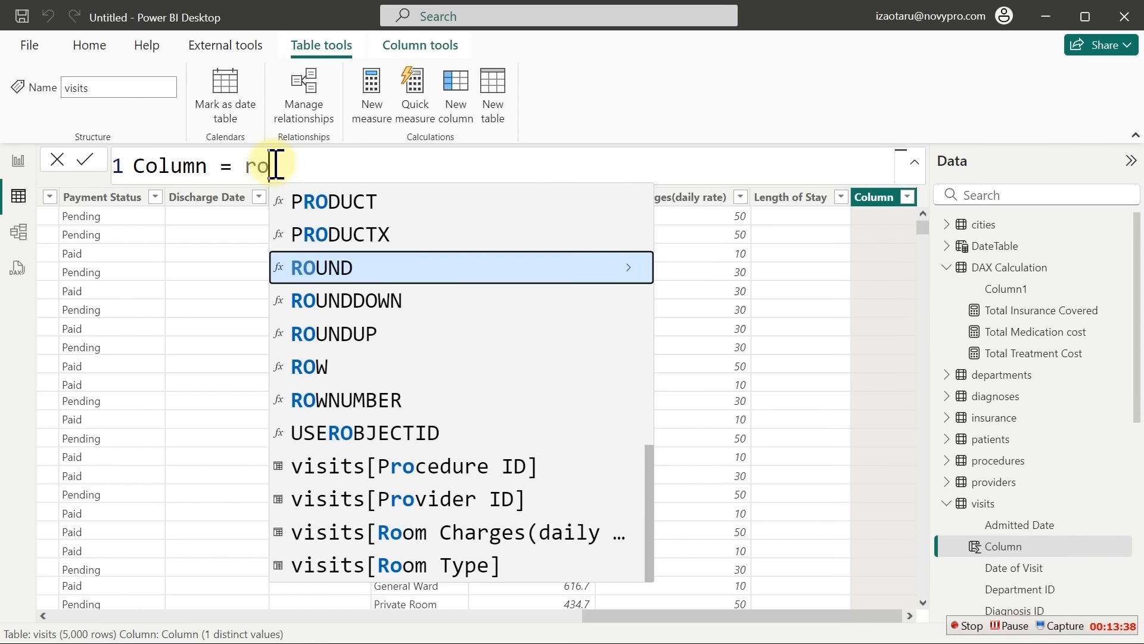
type("o")
key("Tab")
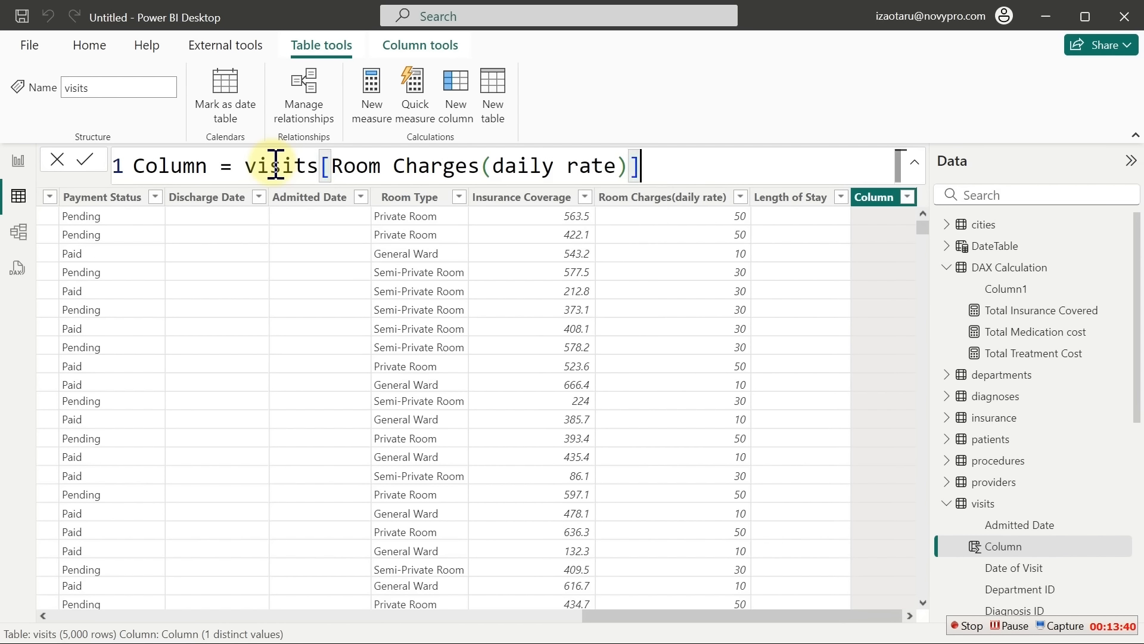
type("*")
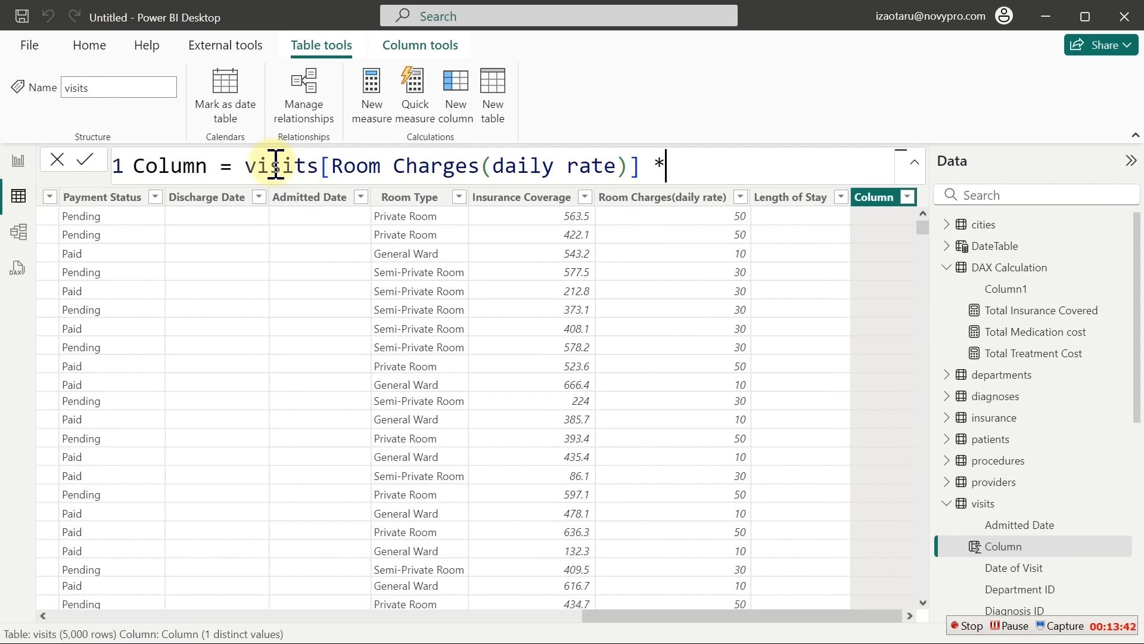
type(" len")
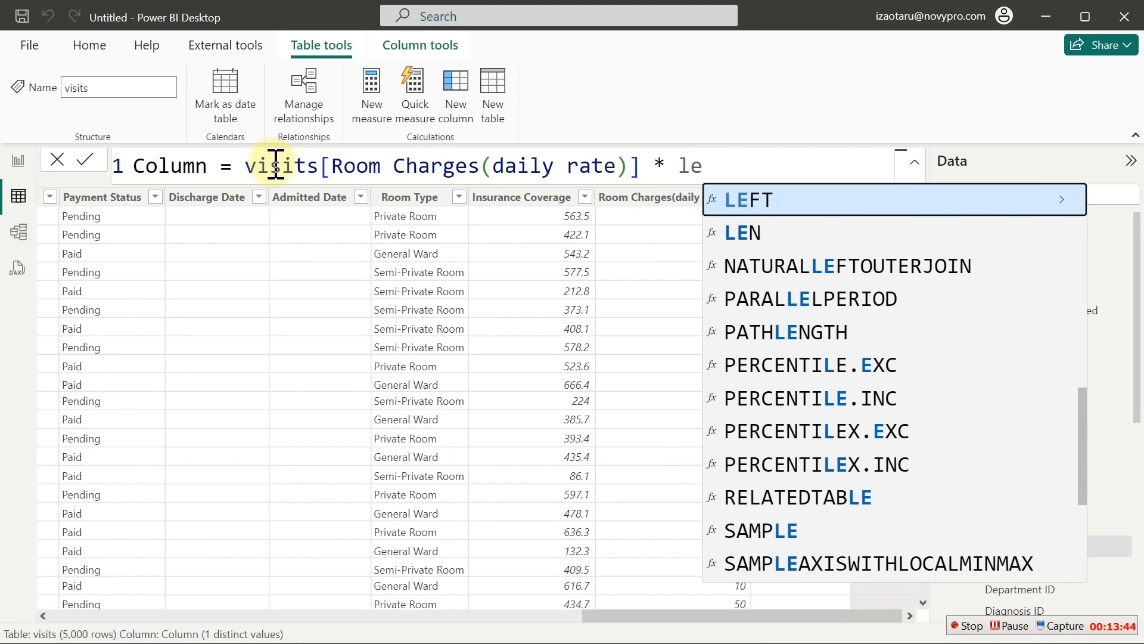
key("Down")
key("Down")
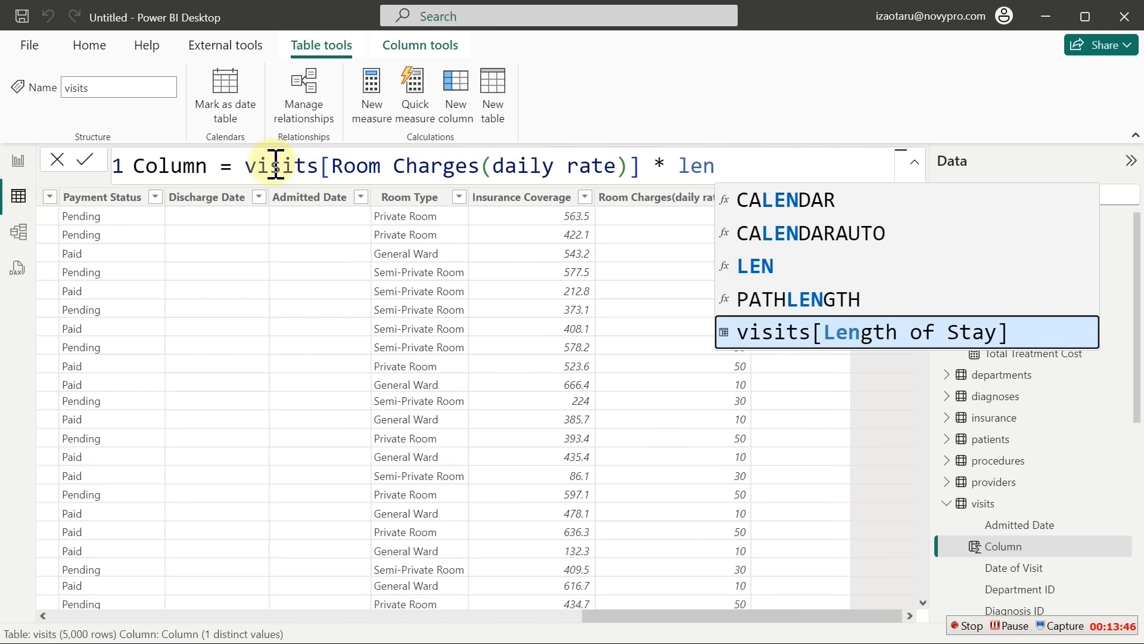
key("Tab")
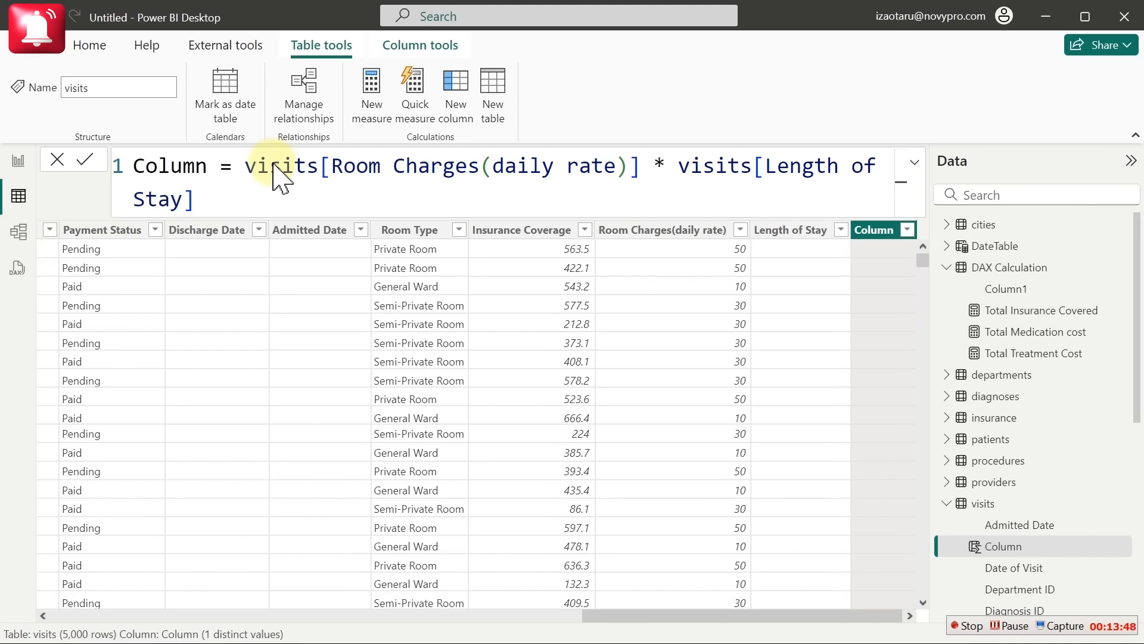
key("Return")
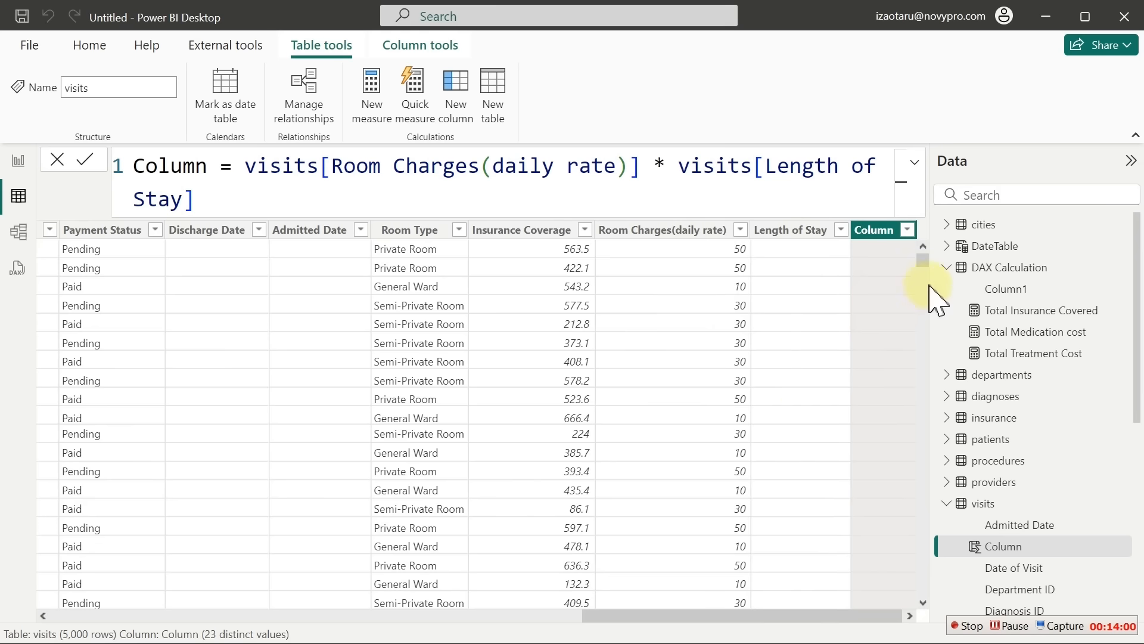
left_click_drag(923, 260, 923, 596)
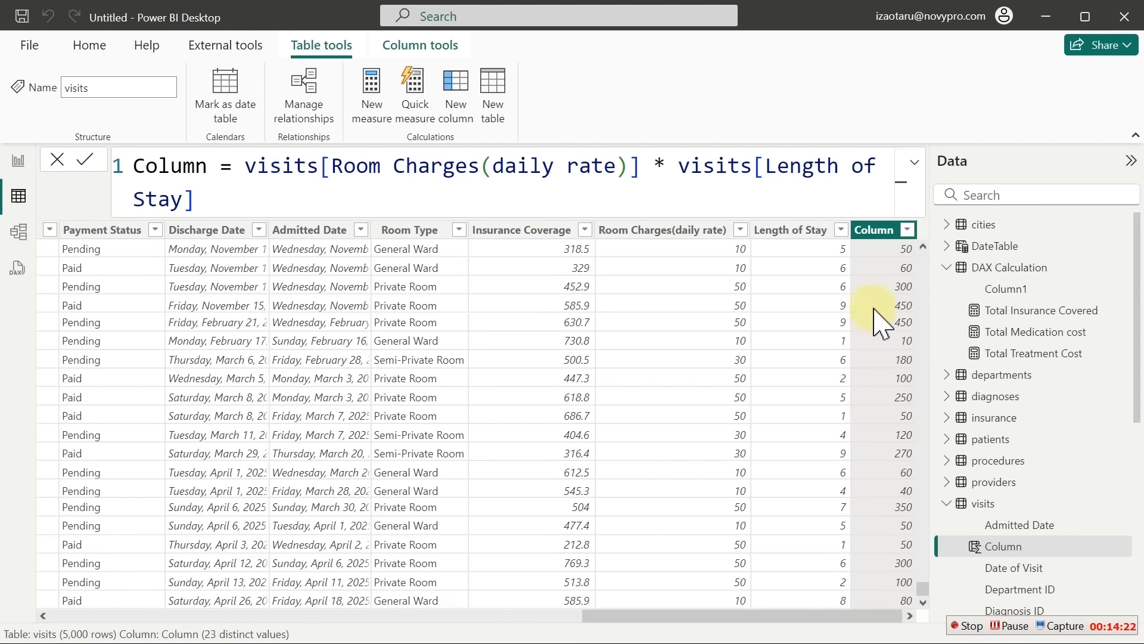
Copy the room-charge column's formula, then delete that column and confirm
right_click(874, 235)
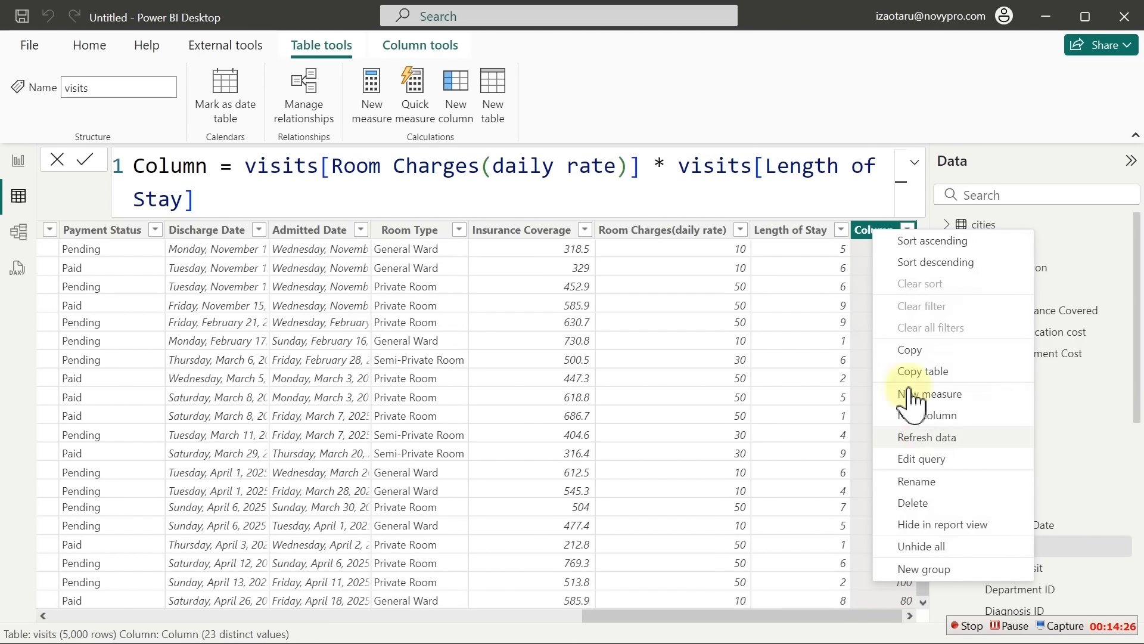
left_click(645, 200)
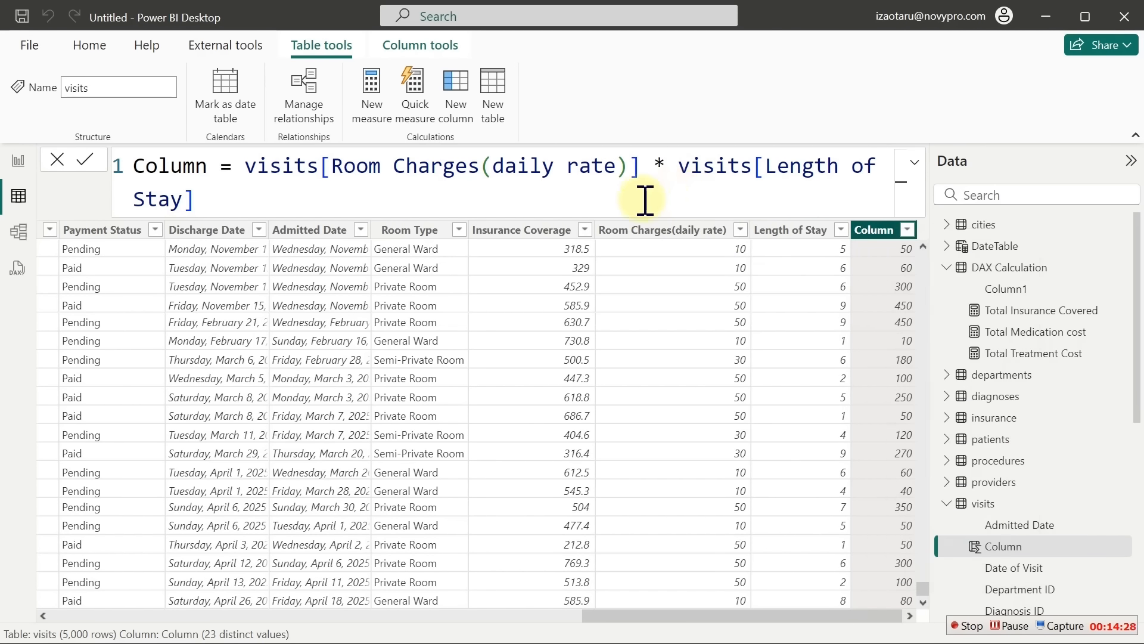
left_click(565, 205)
key("ctrl+a")
key("ctrl+c")
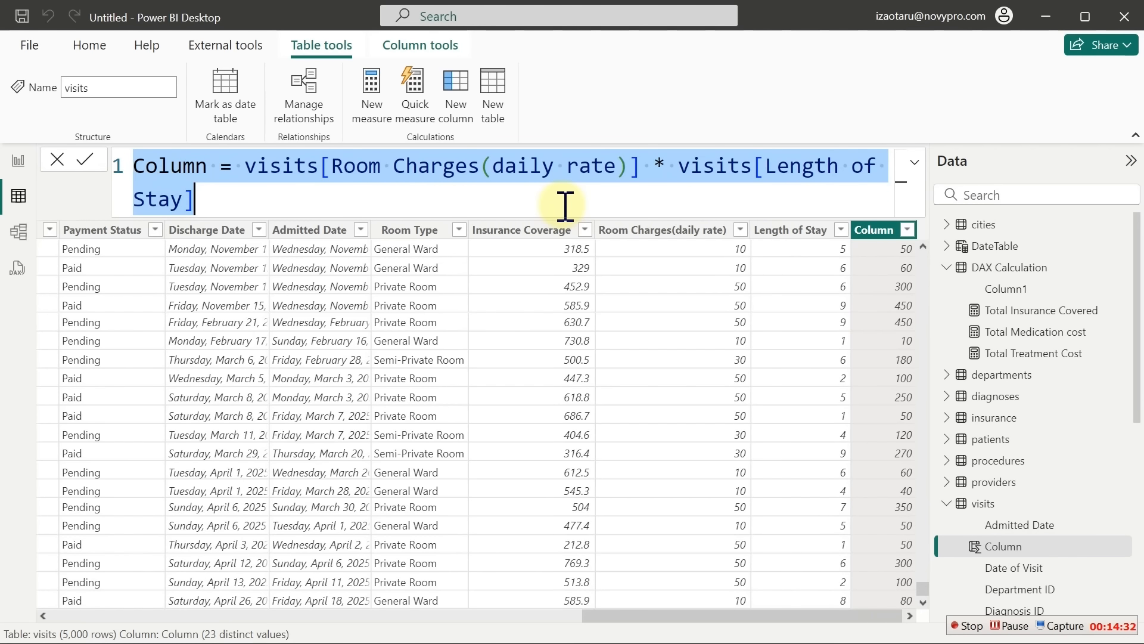
right_click(879, 232)
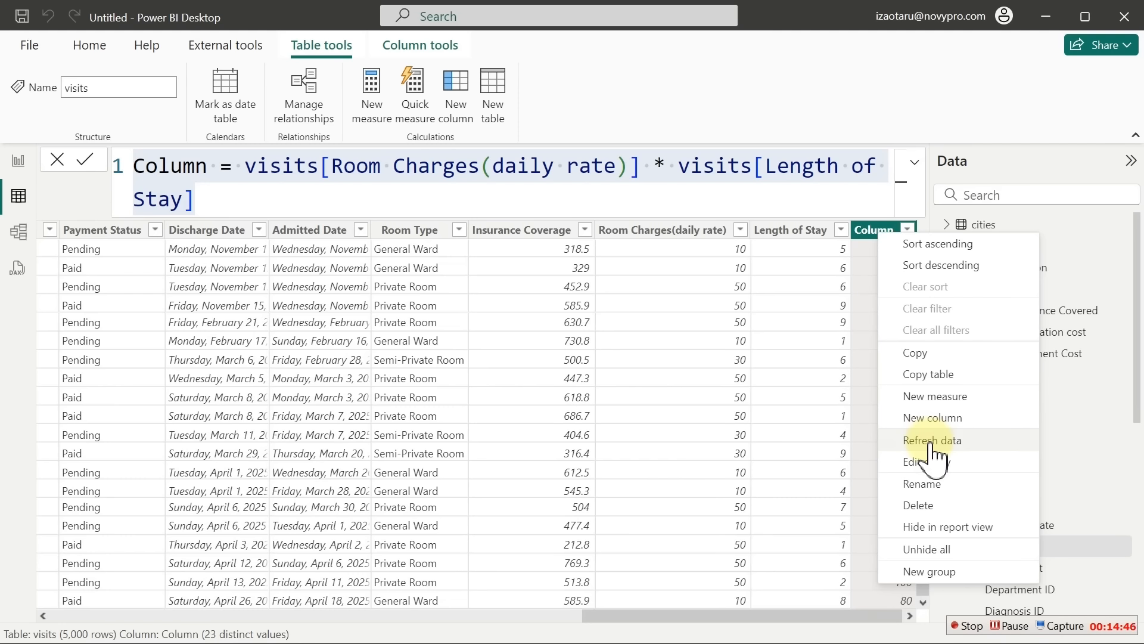
left_click(920, 505)
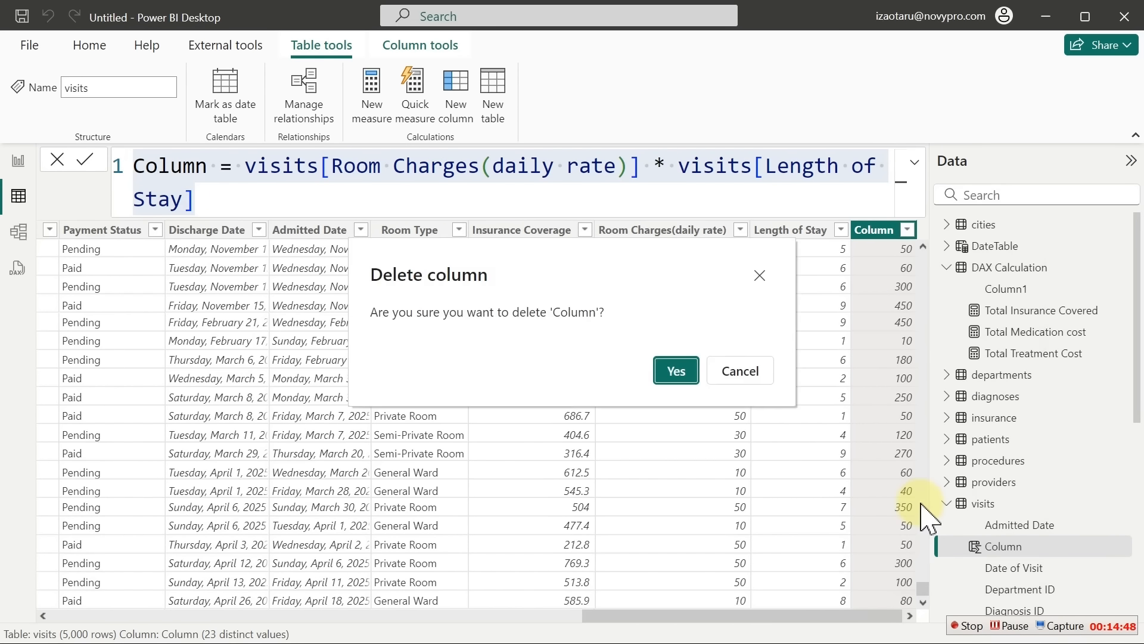
left_click(676, 370)
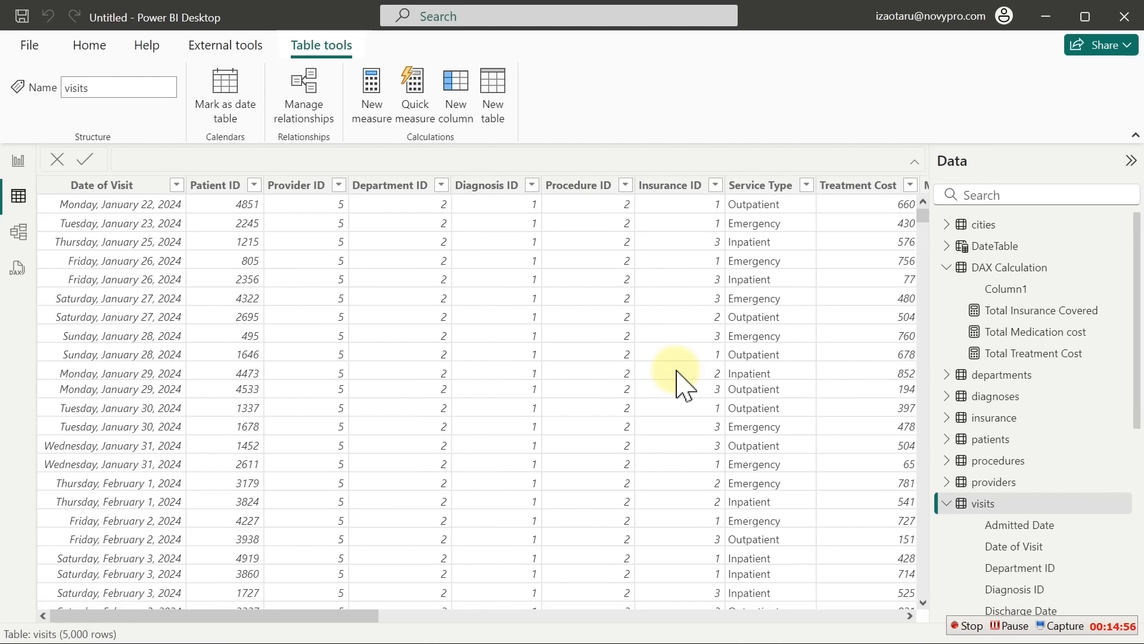
Create a new measure in DAX Calculation holding the copied room-rate formula
left_click(18, 166)
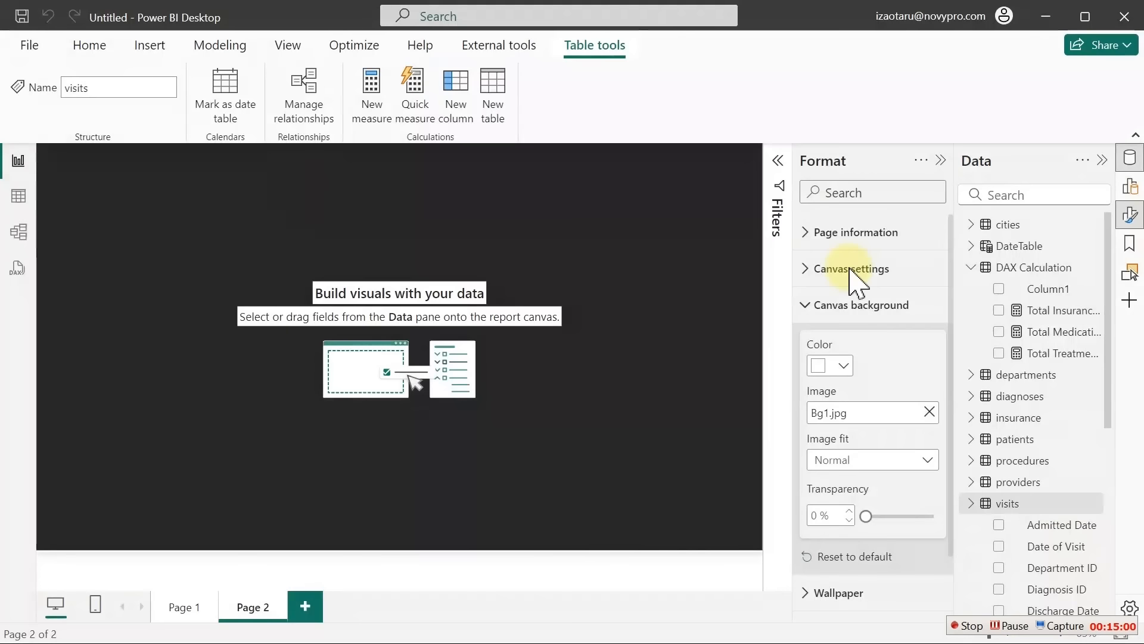
left_click(1059, 316)
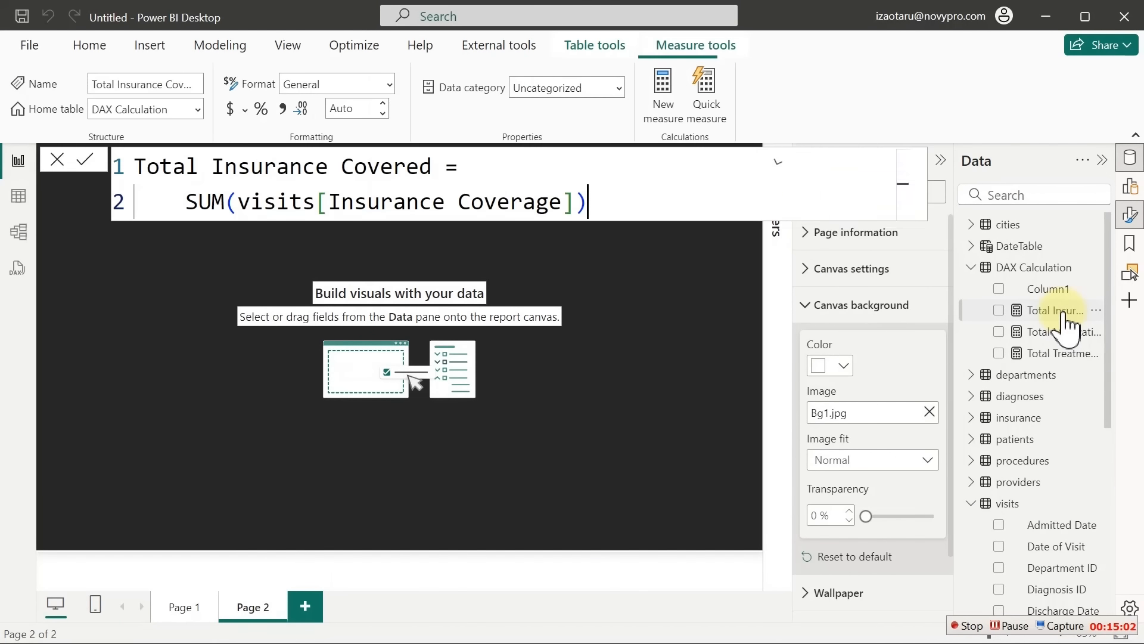
left_click(663, 90)
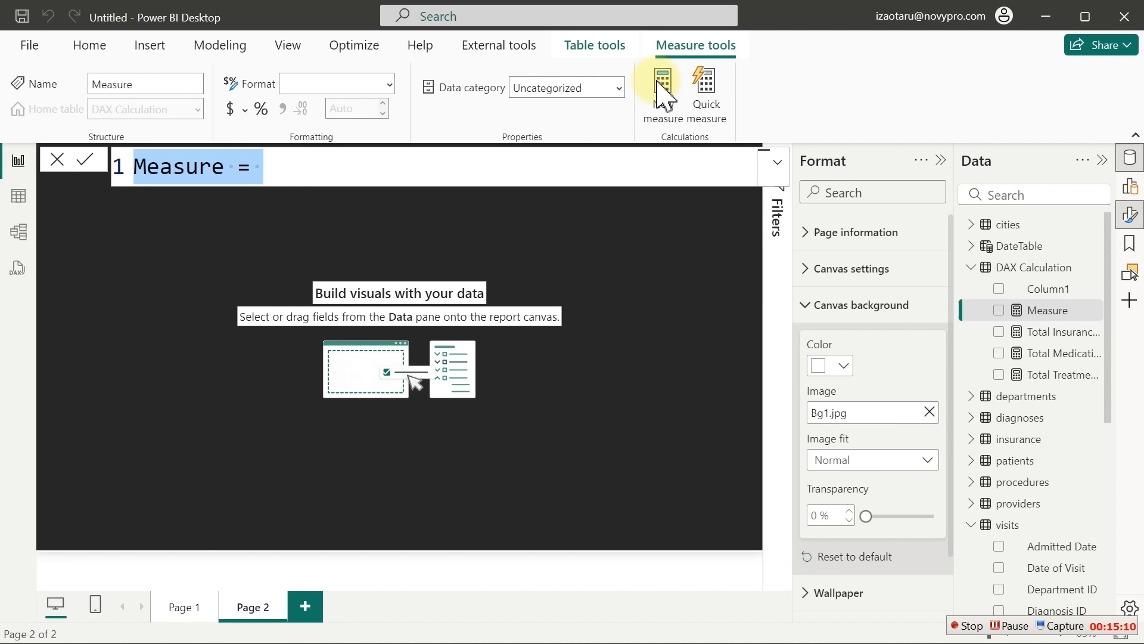
key("ctrl+v")
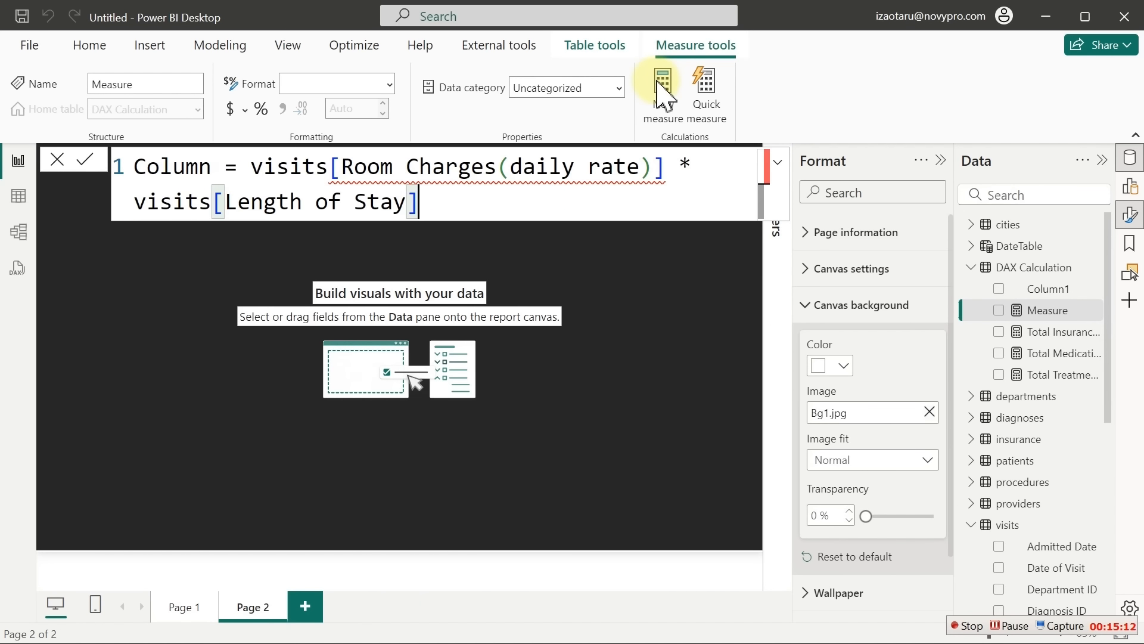
Name the measure Total Room Charges and commit it, despite its single-value error
double_click(179, 168)
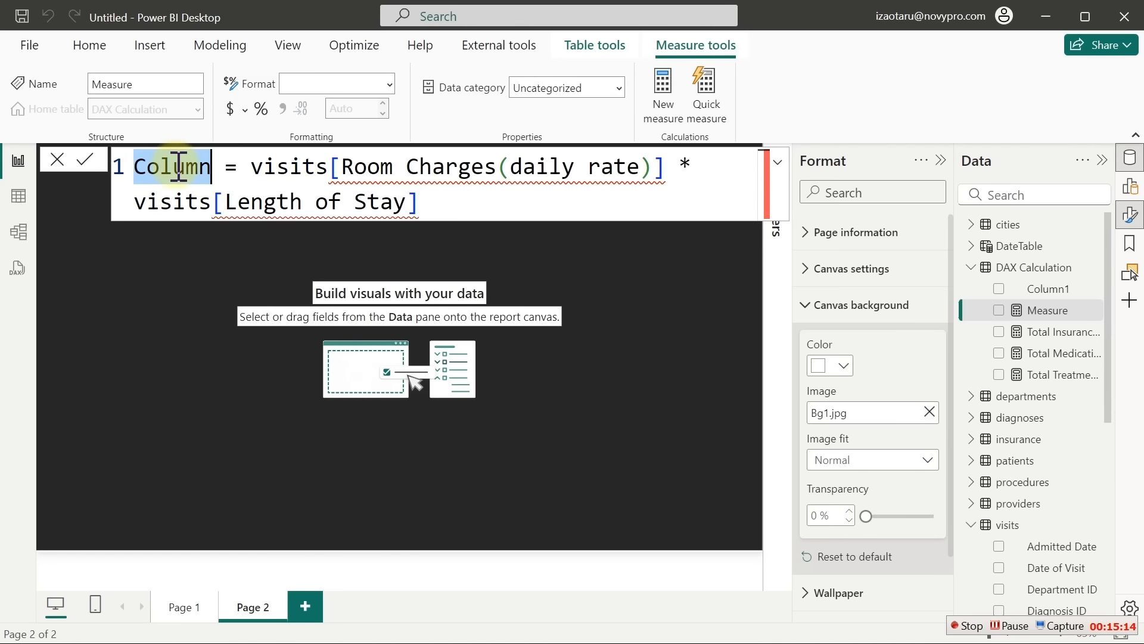
type("total")
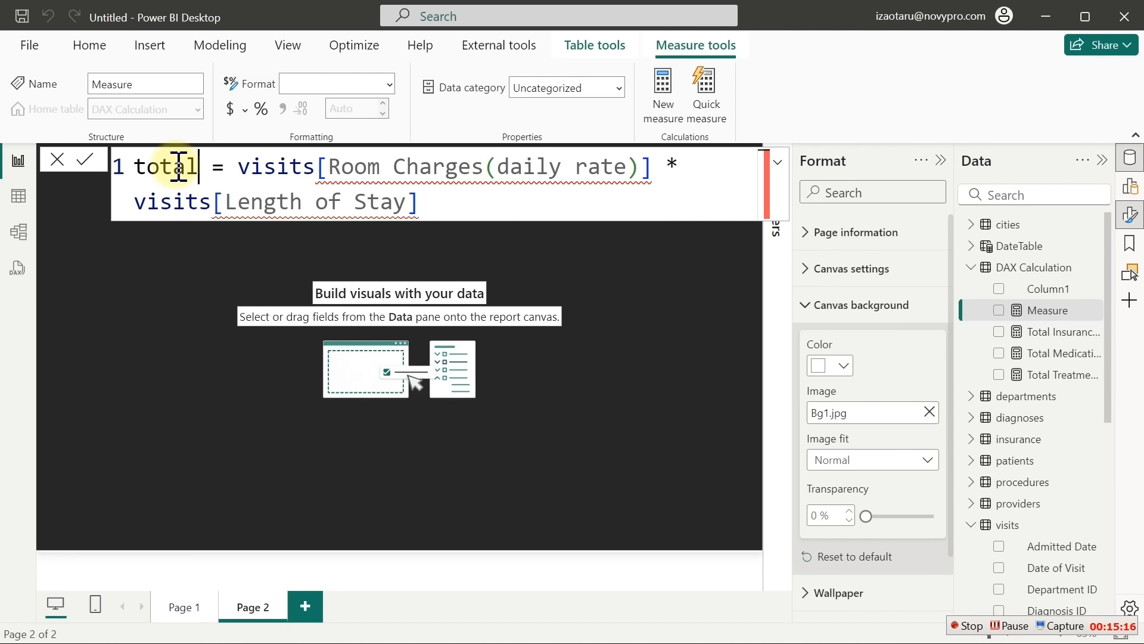
key("BackSpace")
key("BackSpace")
key("BackSpace")
key("BackSpace")
key("BackSpace")
type("Total Roo")
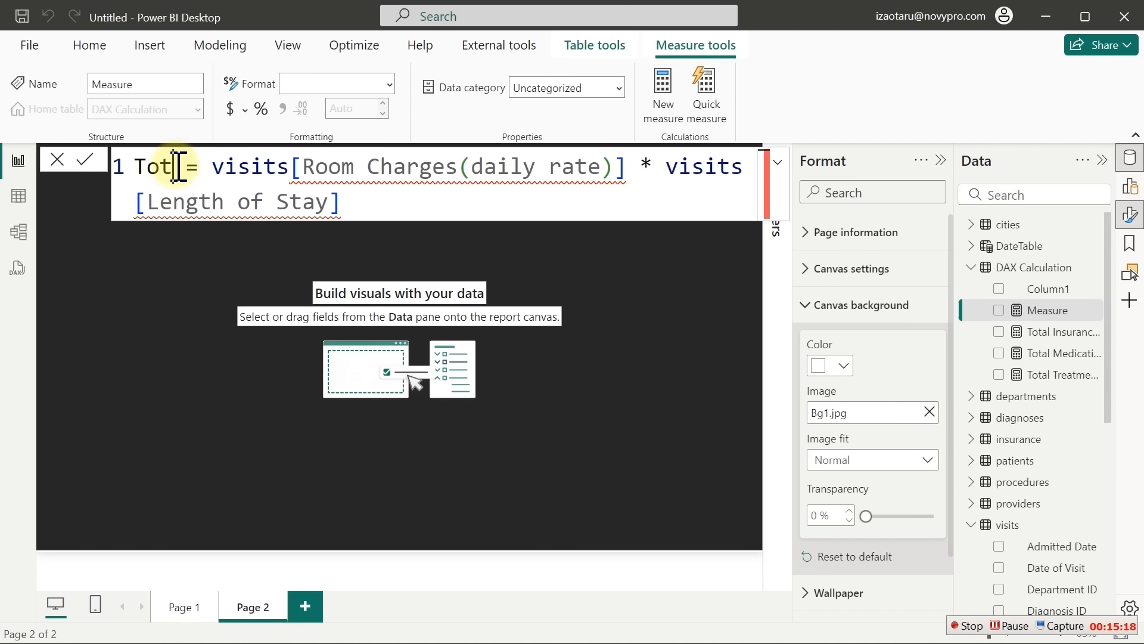
type("m")
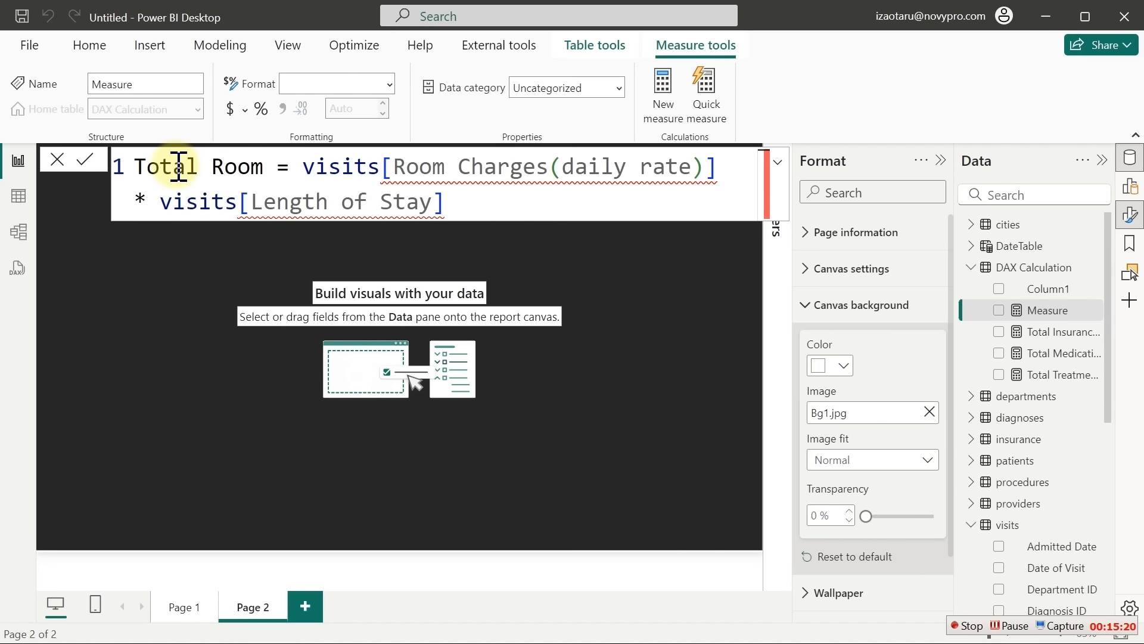
type(" Charge")
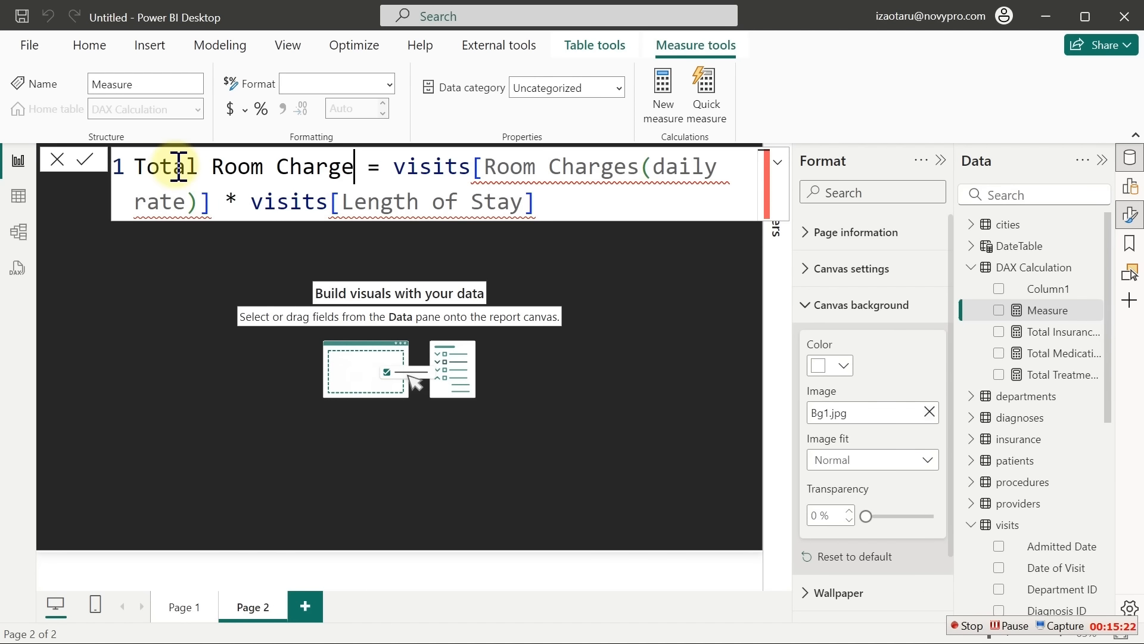
type("s")
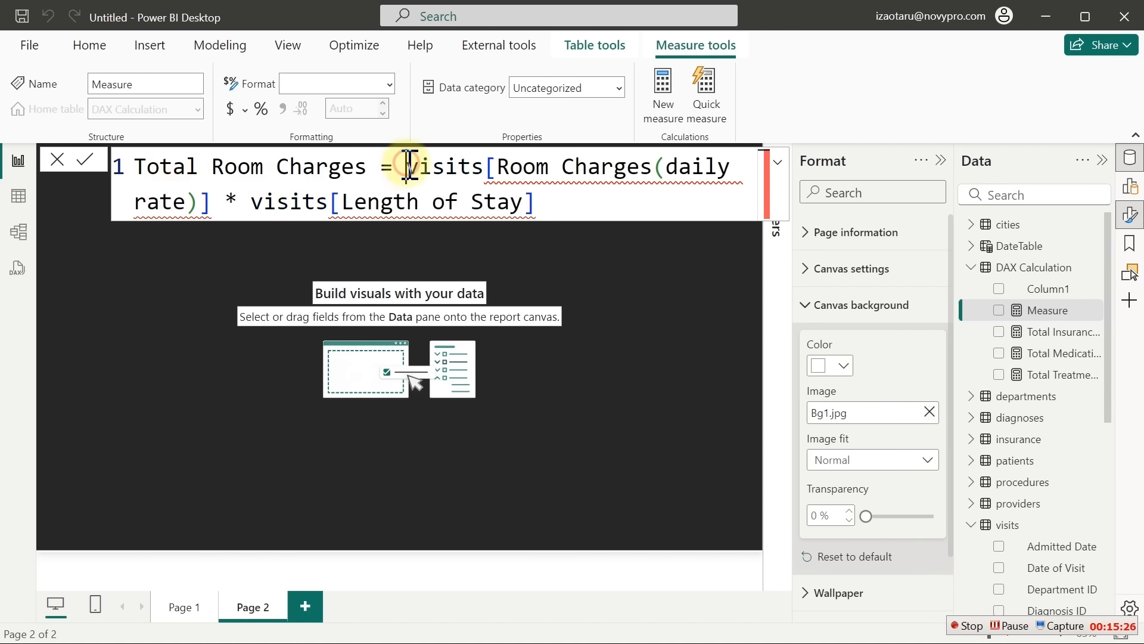
left_click_drag(408, 167, 549, 181)
left_click(549, 181)
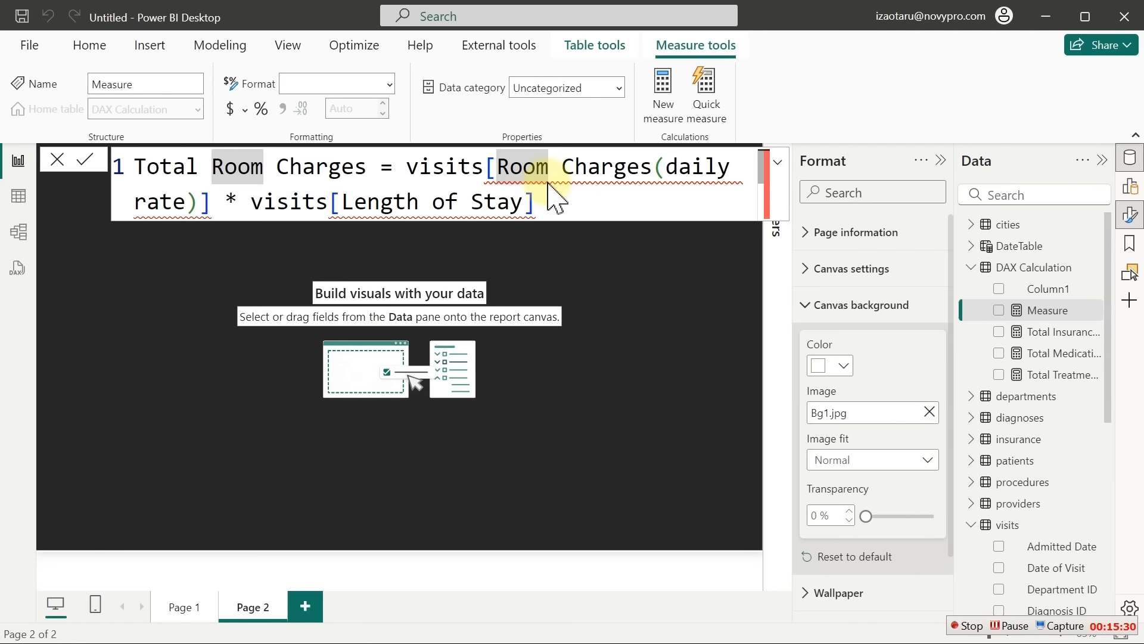
key("Return")
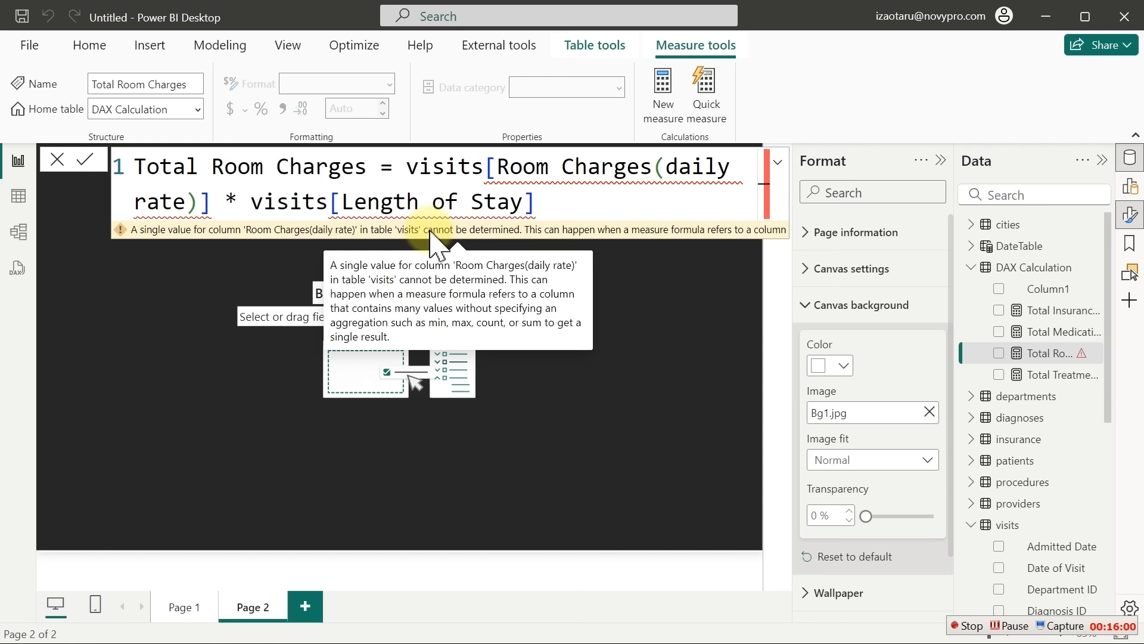
left_click(398, 164)
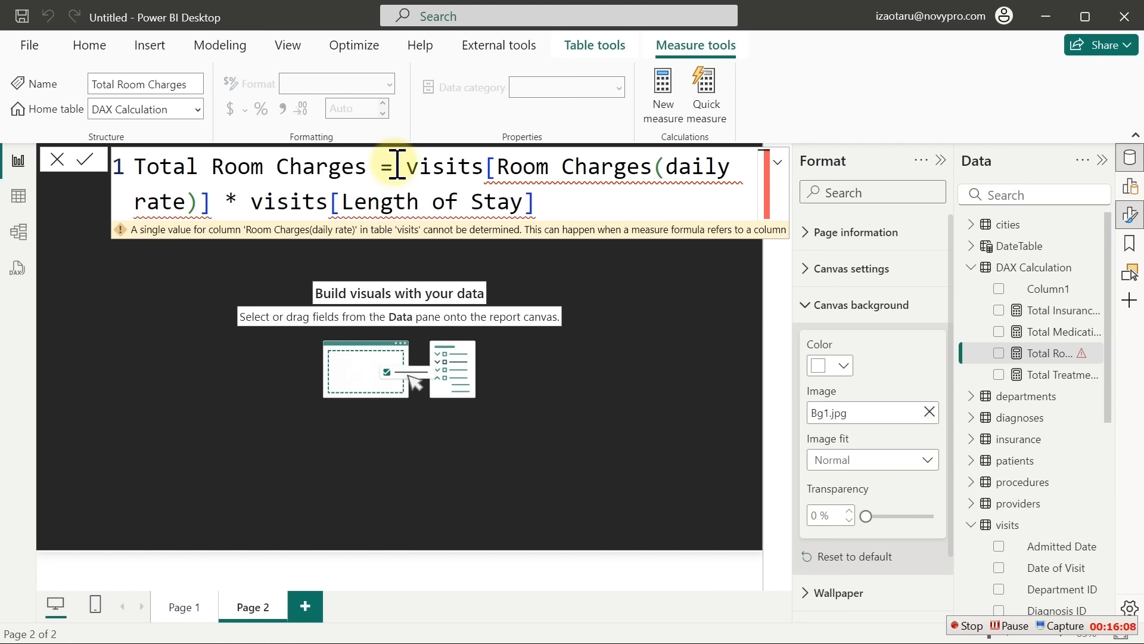
Move the daily-rate-times-Length-of-Stay expression onto its own line below the equals sign
key("shift+Return")
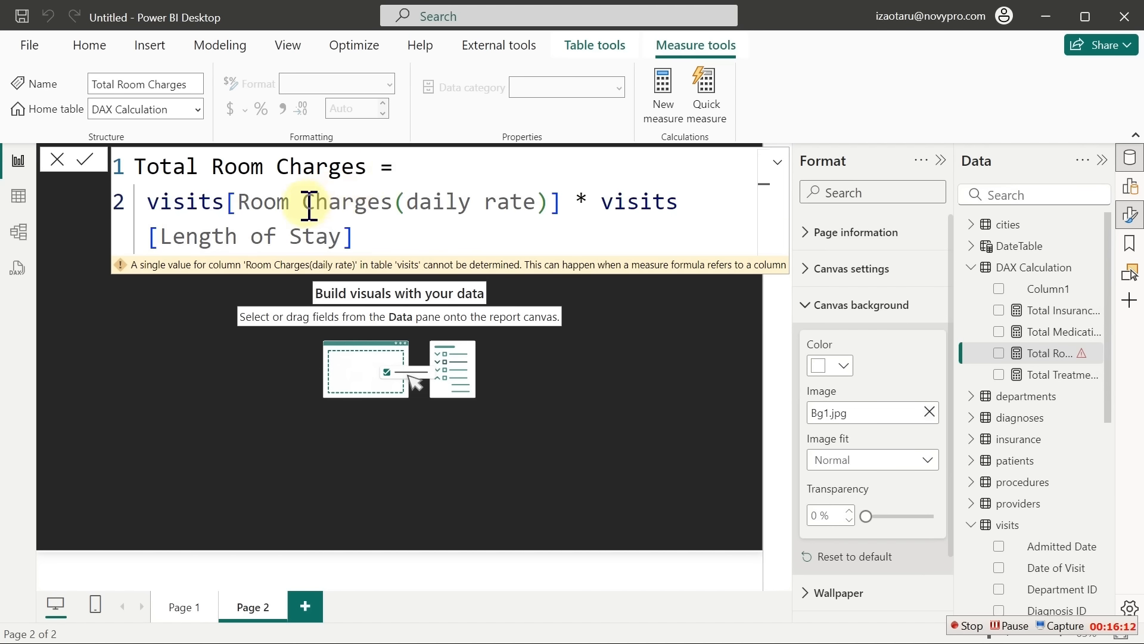
left_click_drag(562, 202, 148, 202)
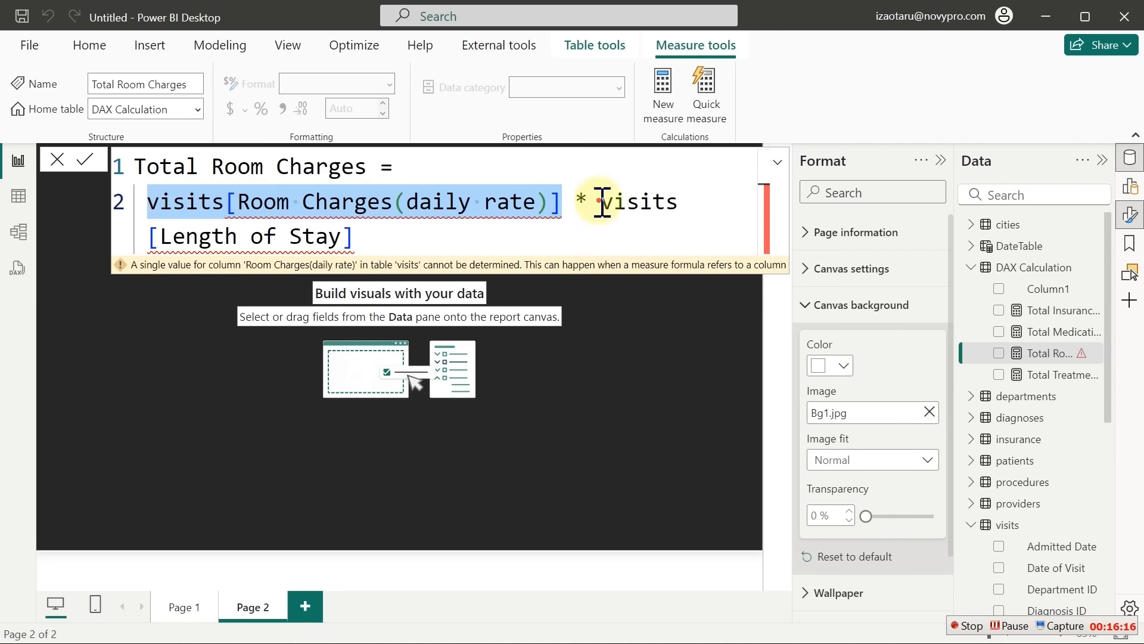
left_click_drag(598, 202, 592, 242)
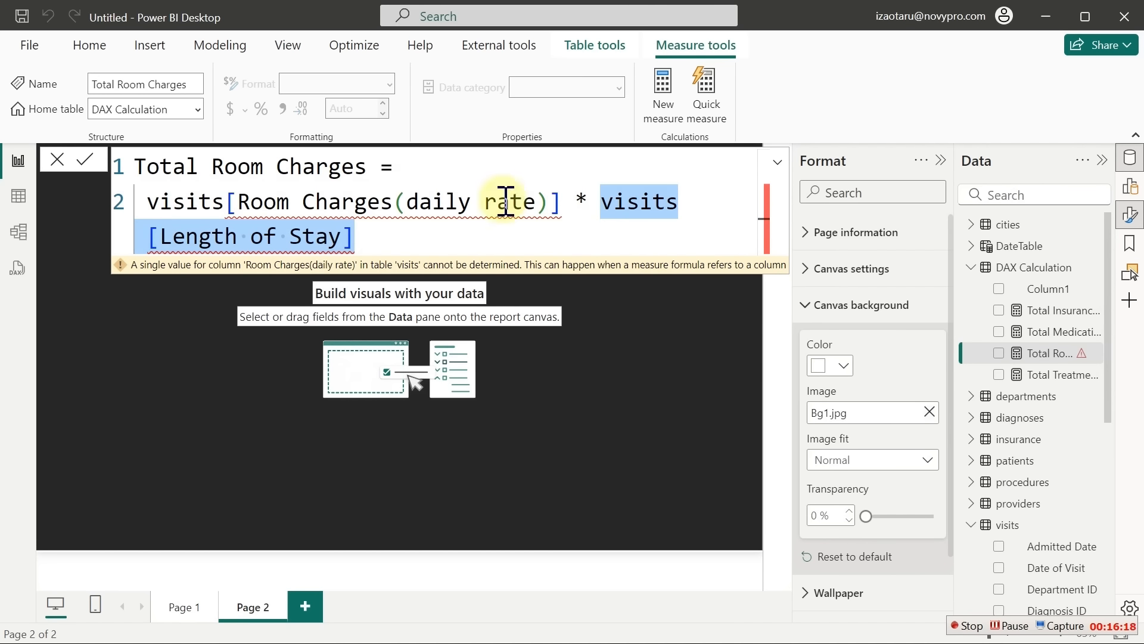
left_click(393, 166)
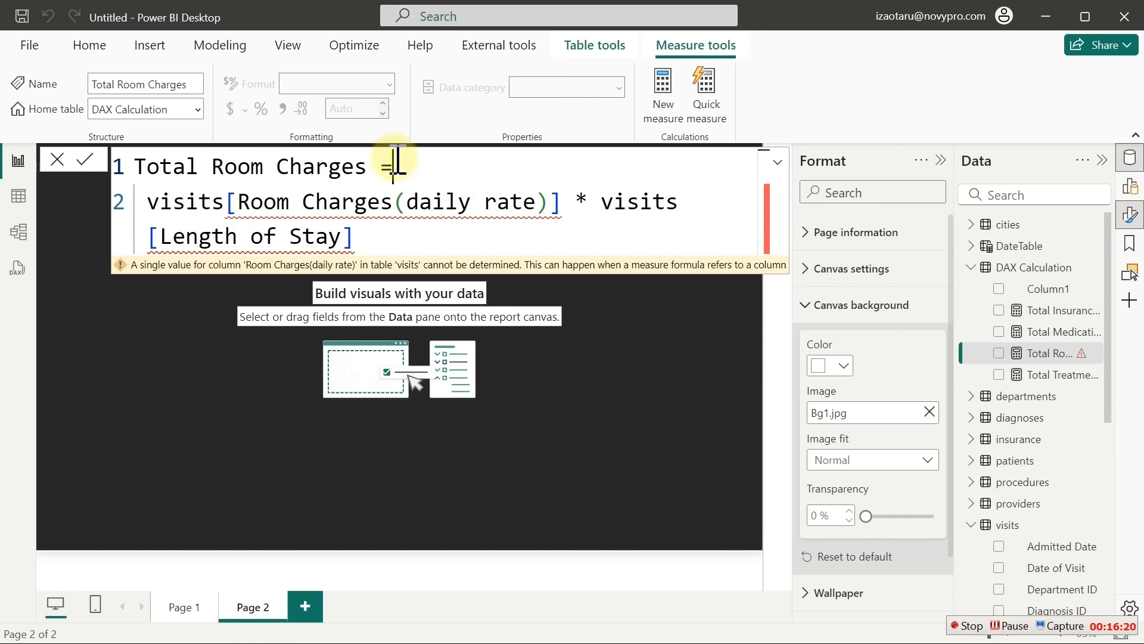
key("Return")
Wrap the expression in SUMX over visits, close the bracket and commit the error-free formula
type("sumx")
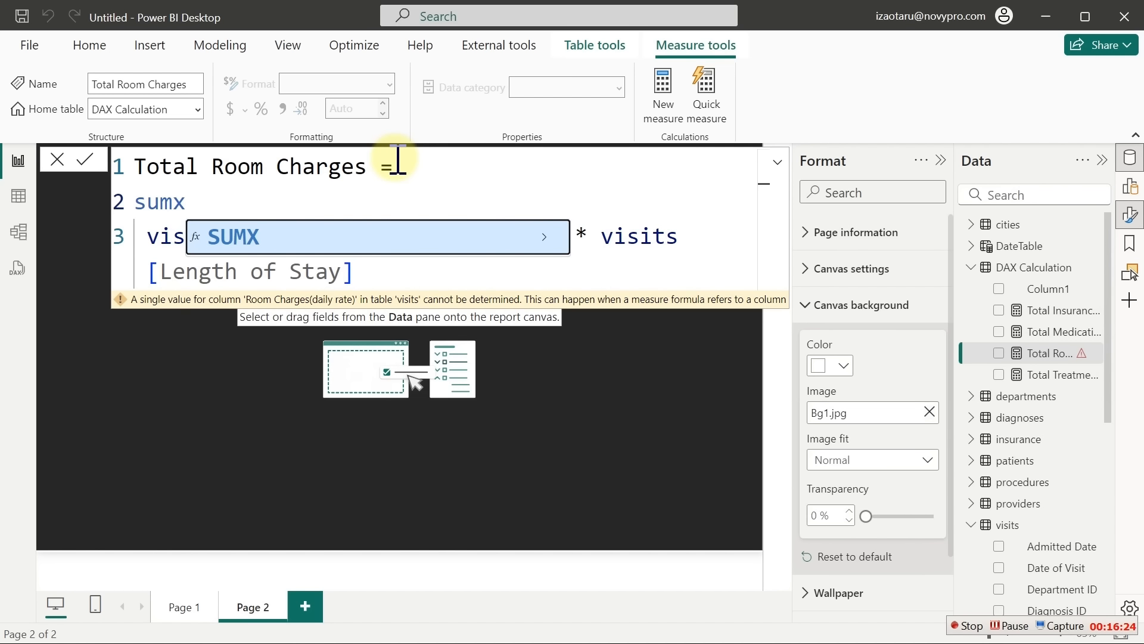
key("Tab")
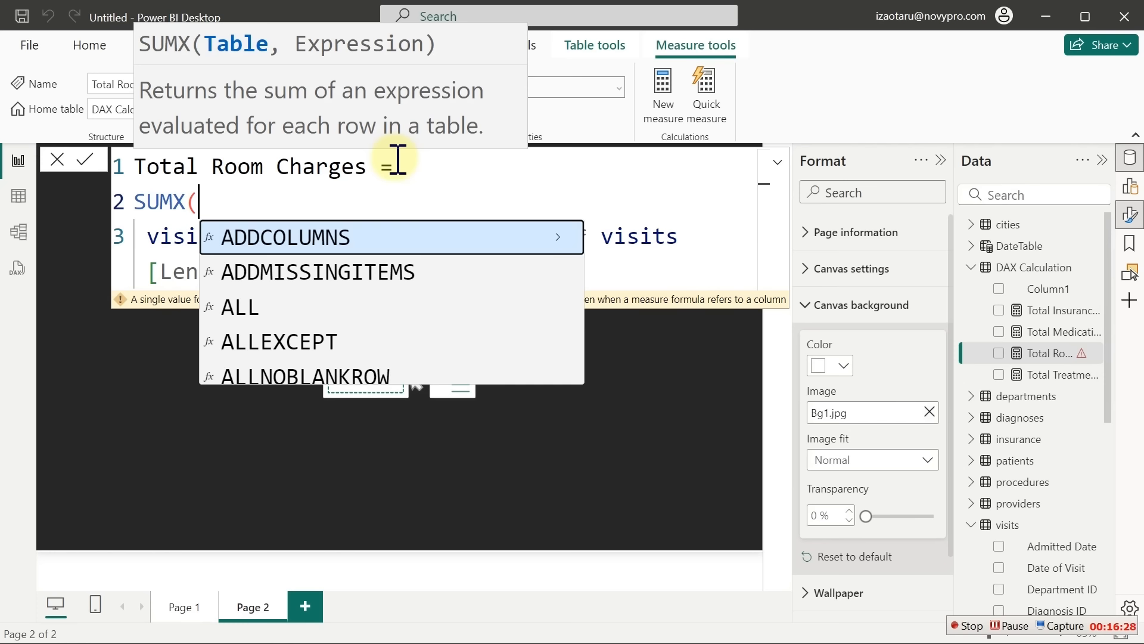
type("v")
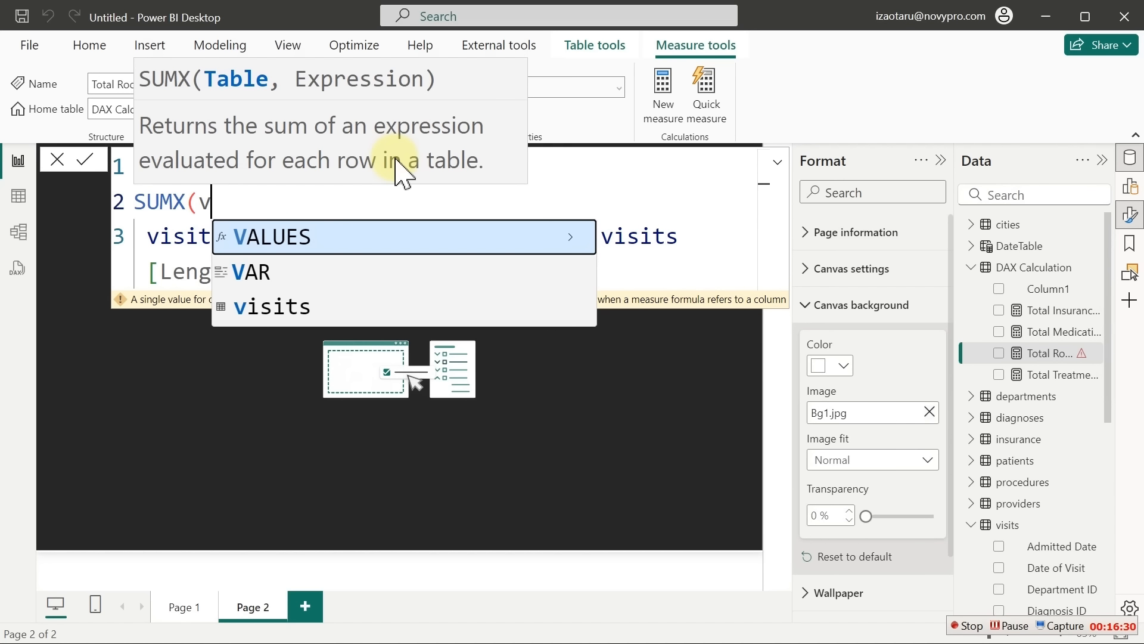
key("Down")
key("Down")
key("Tab")
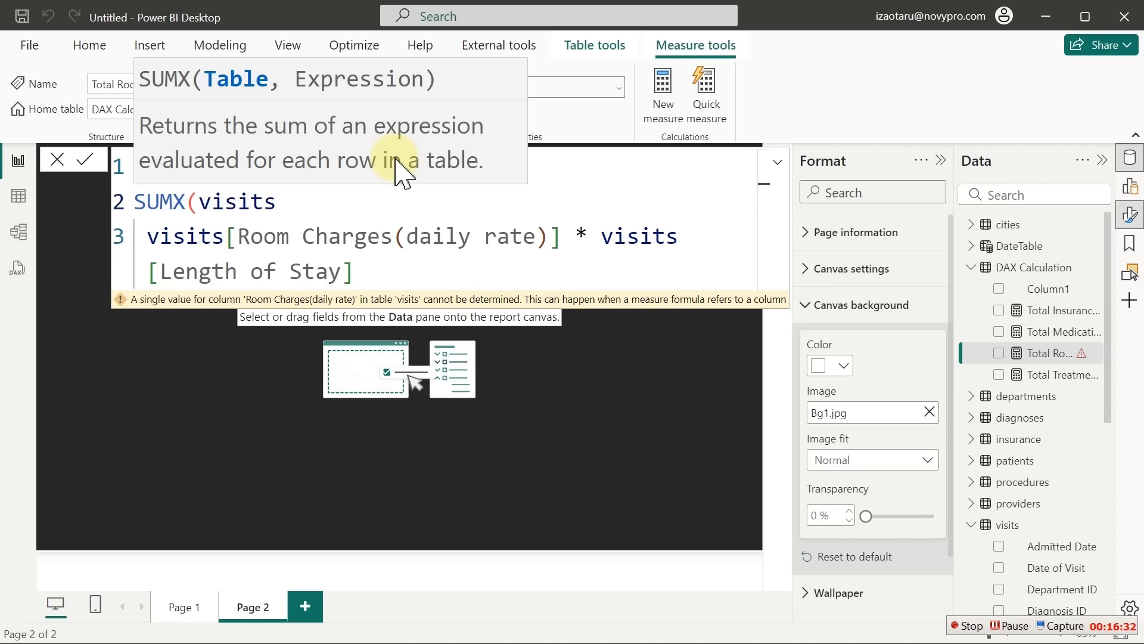
type(",")
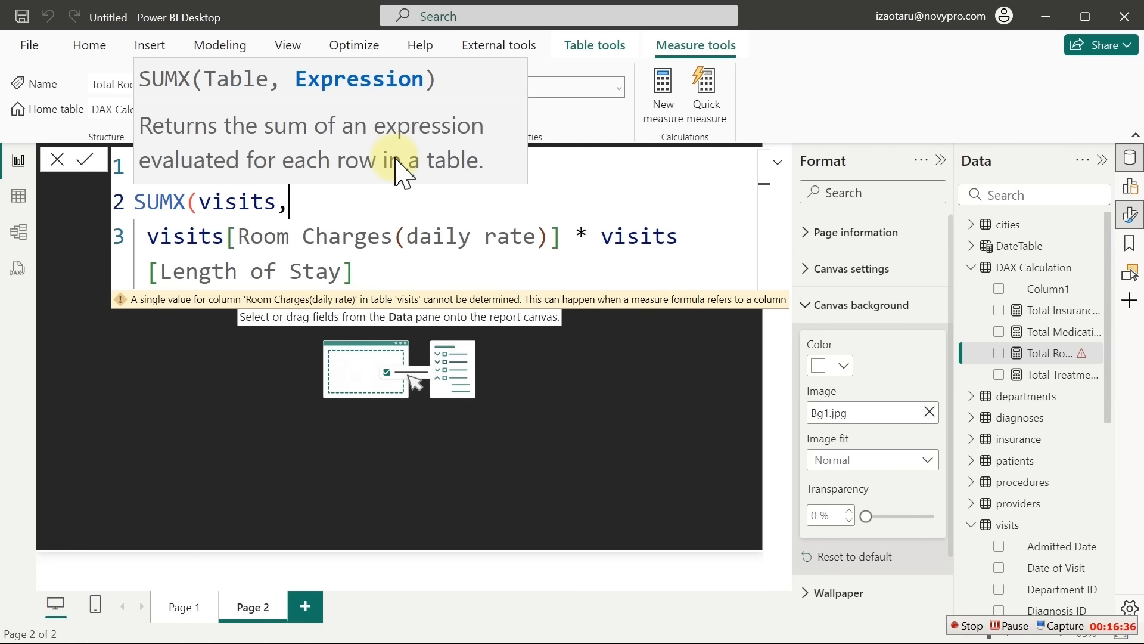
left_click(375, 279)
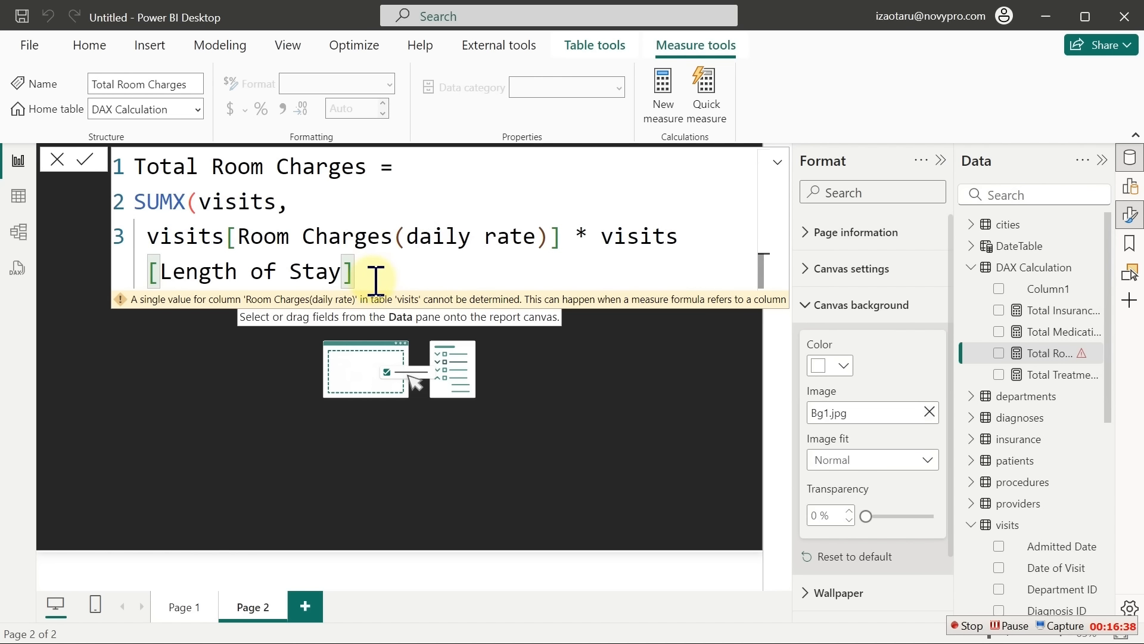
key("shift+Return")
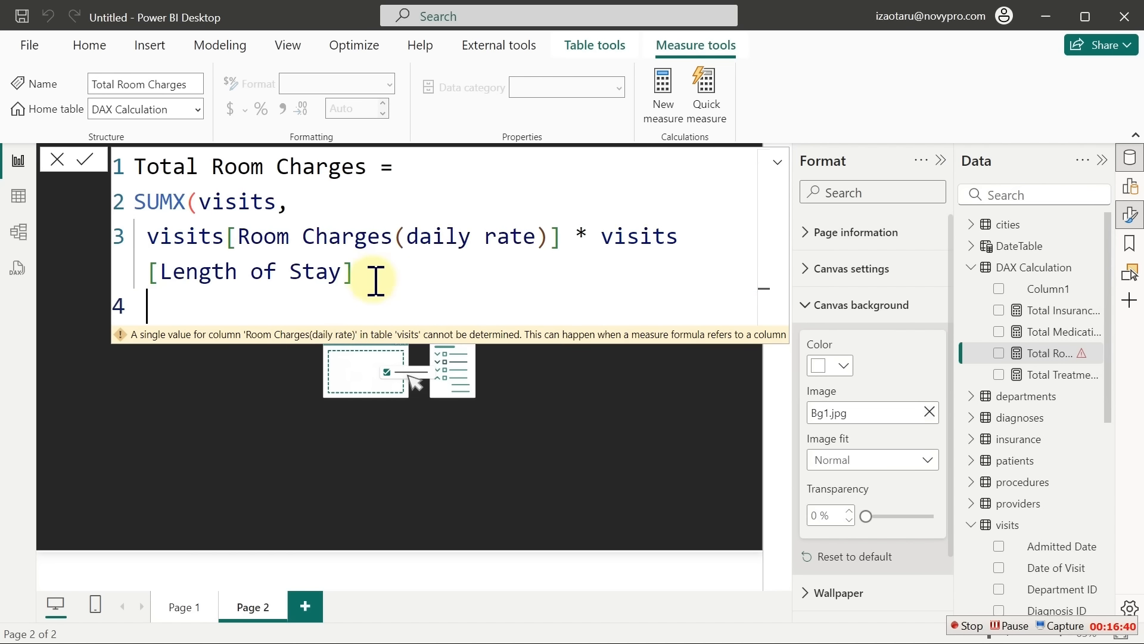
type(")")
key("Return")
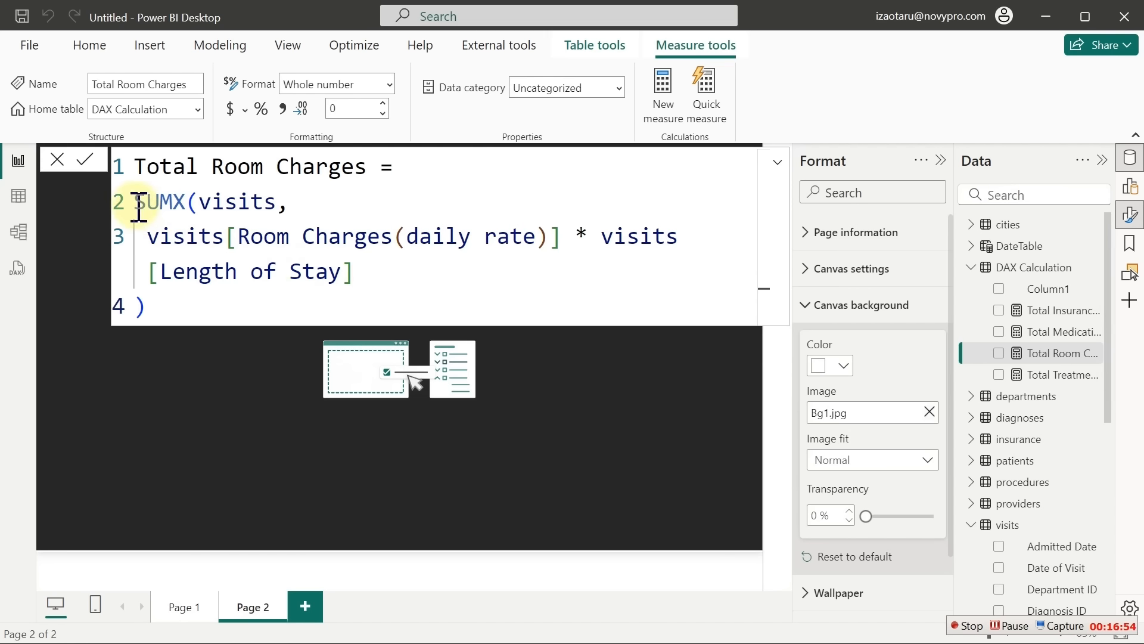
Place a wide 180K Total Room Charges card in the lower centre, then select its SUMX formula
left_click(999, 353)
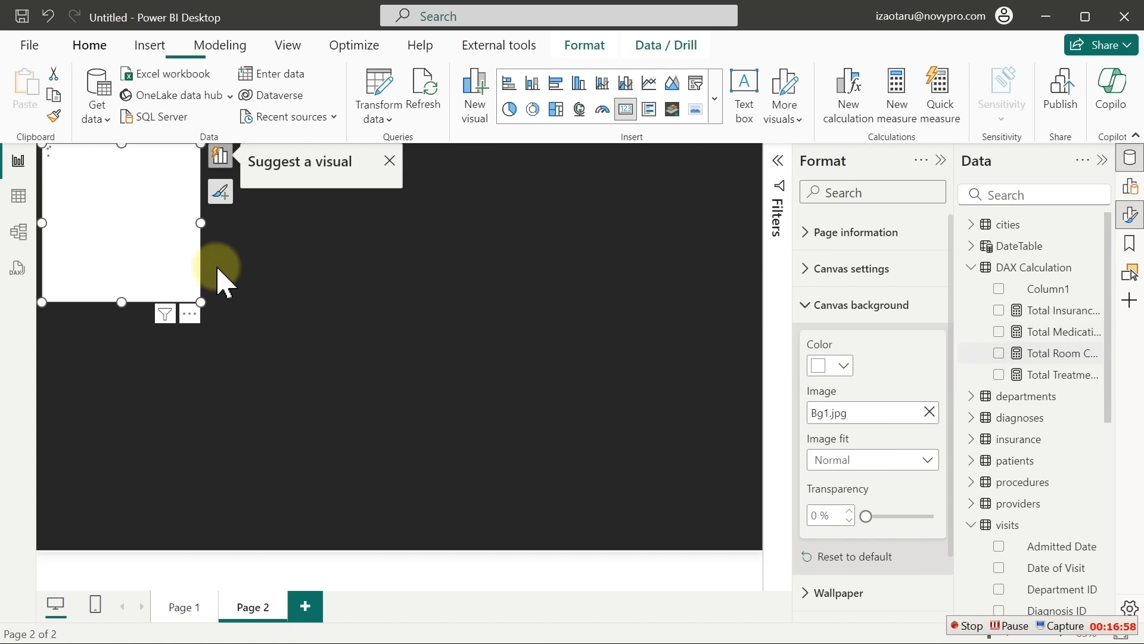
left_click_drag(105, 203, 382, 467)
left_click_drag(478, 393, 507, 471)
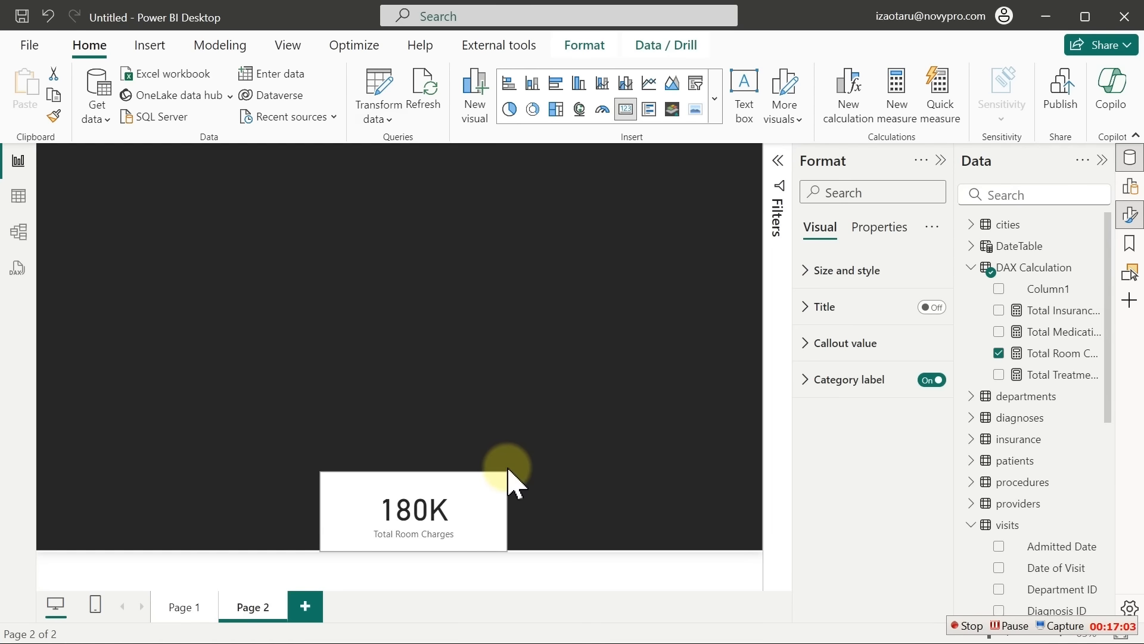
left_click(1055, 354)
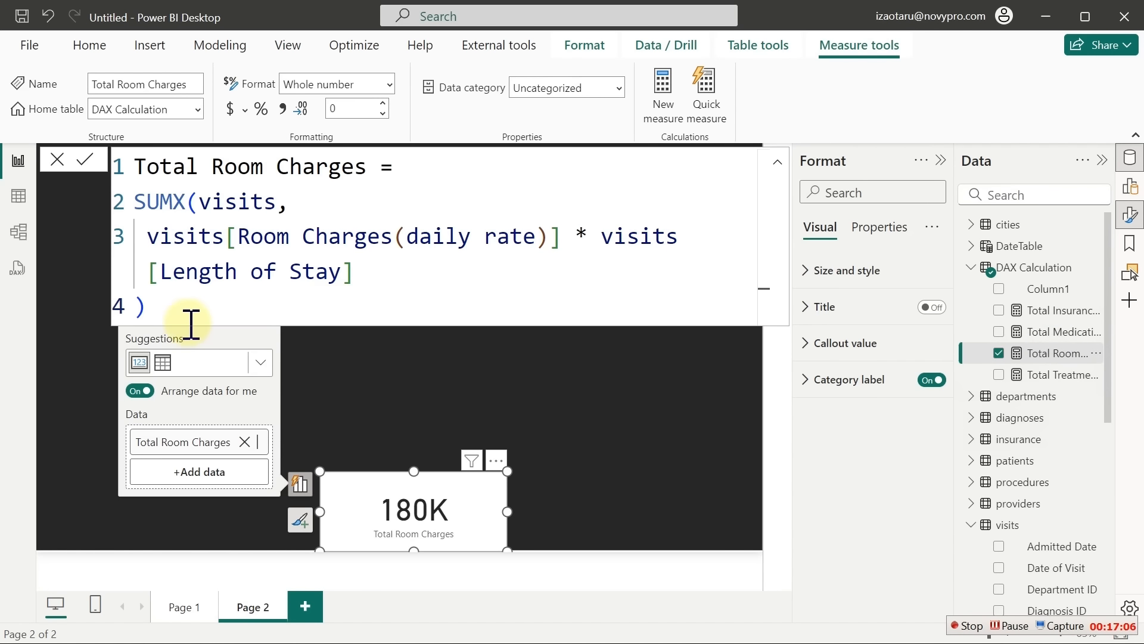
left_click_drag(148, 306, 127, 202)
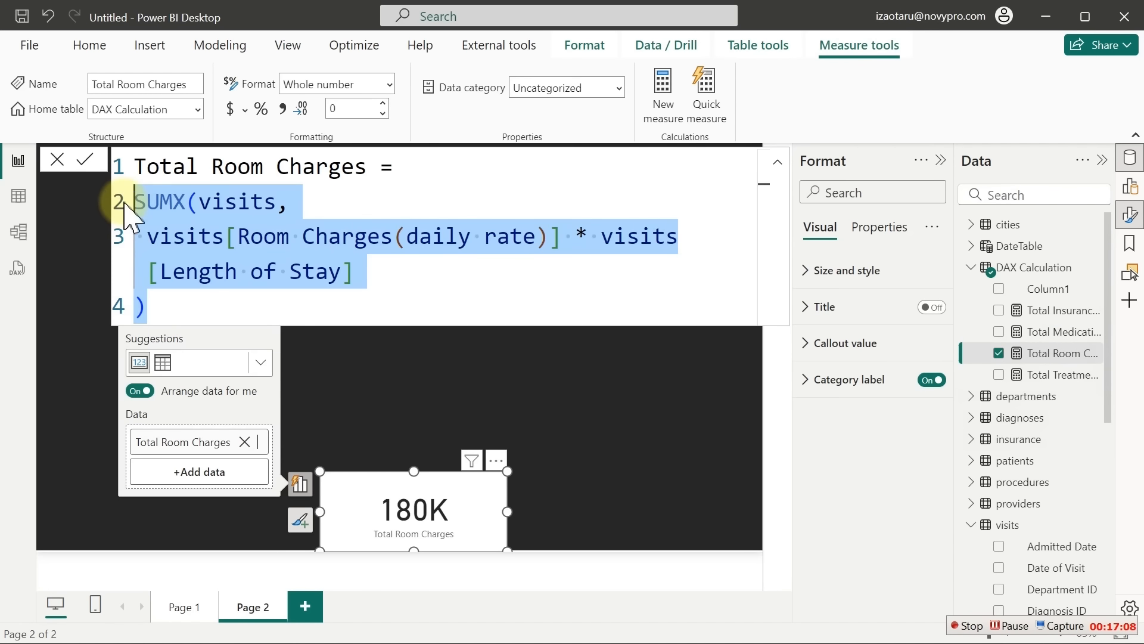
Replace the formula body with an indented SUMX over visits on separate lines
key("BackSpace")
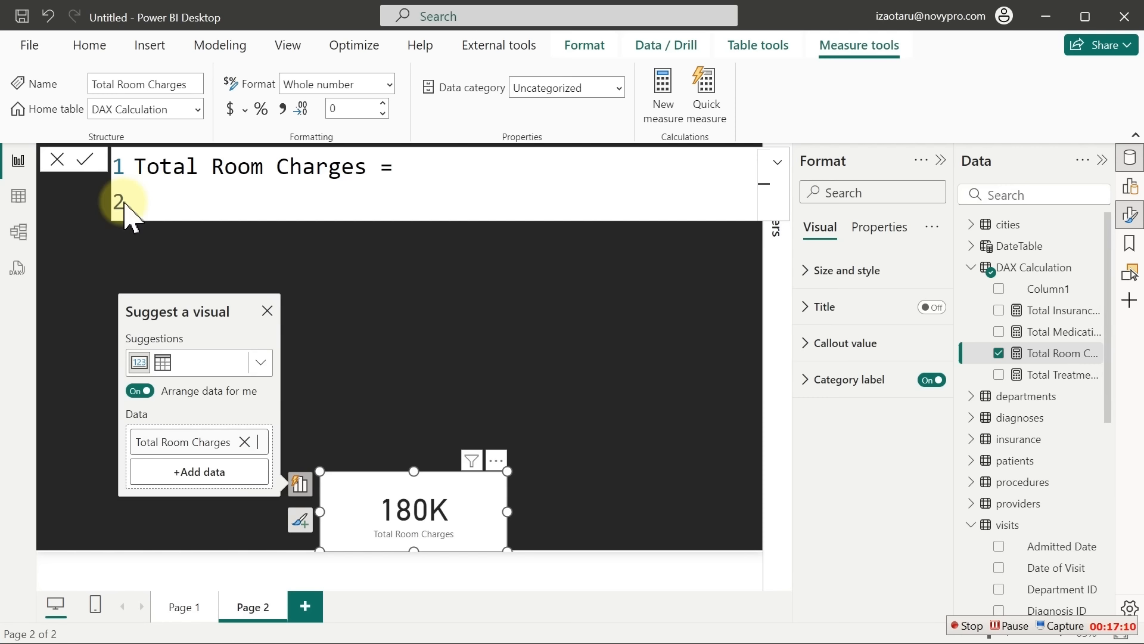
key("Tab")
type("sumx")
key("Tab")
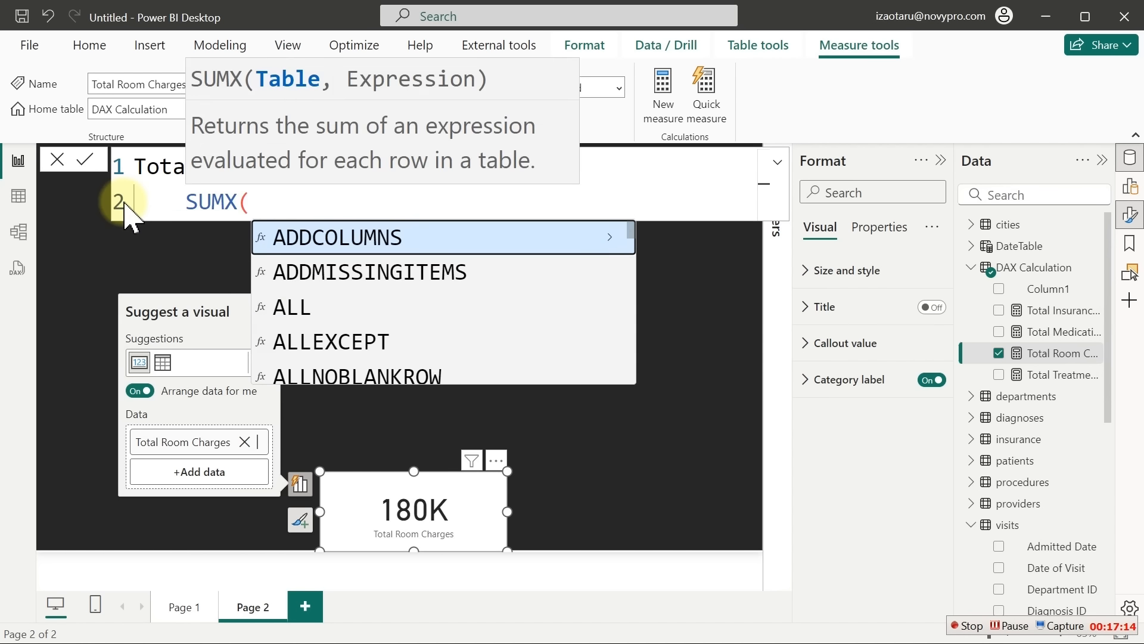
key("shift+Return")
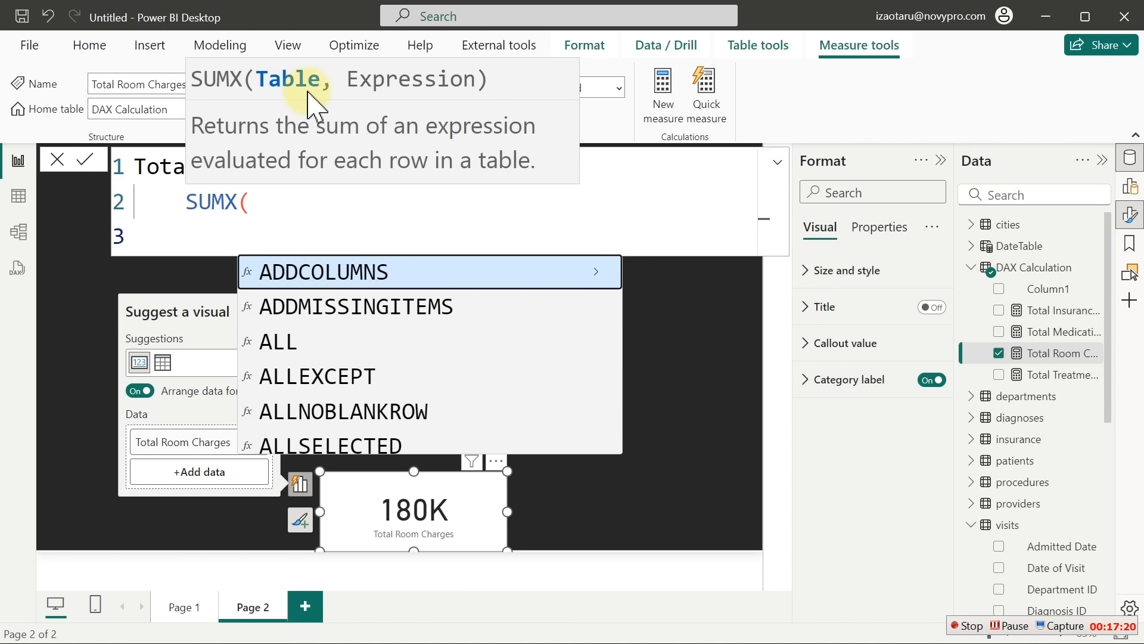
type("v")
key("Down")
key("Down")
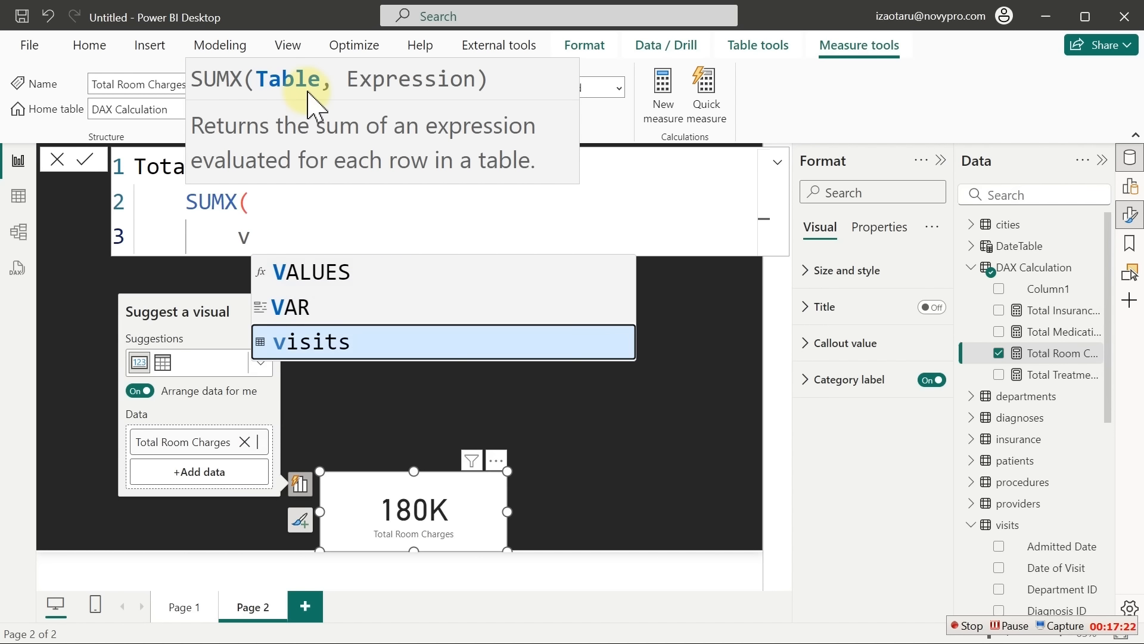
key("Tab")
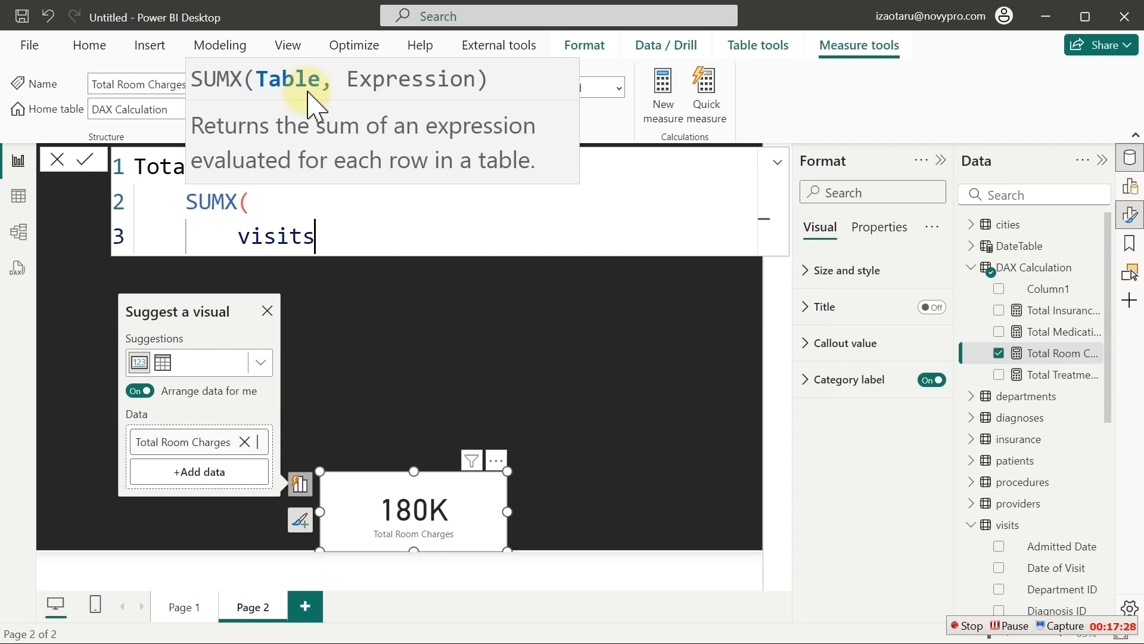
type(",")
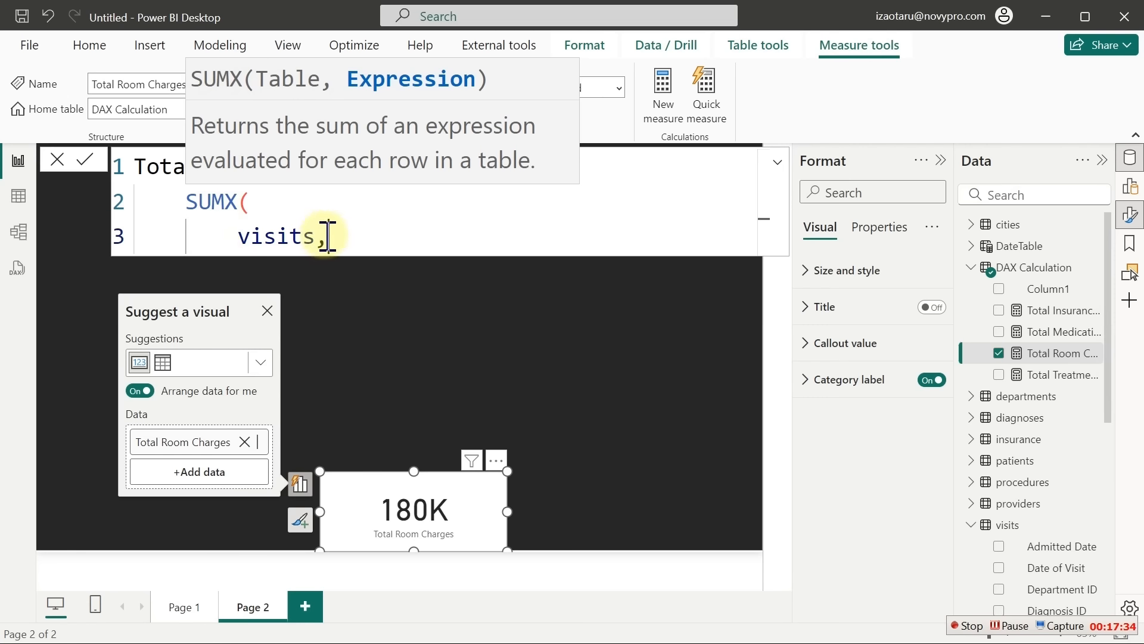
Add Room Charges(daily rate) * visits[Length of Stay] on their own lines, close and commit
key("shift+Return")
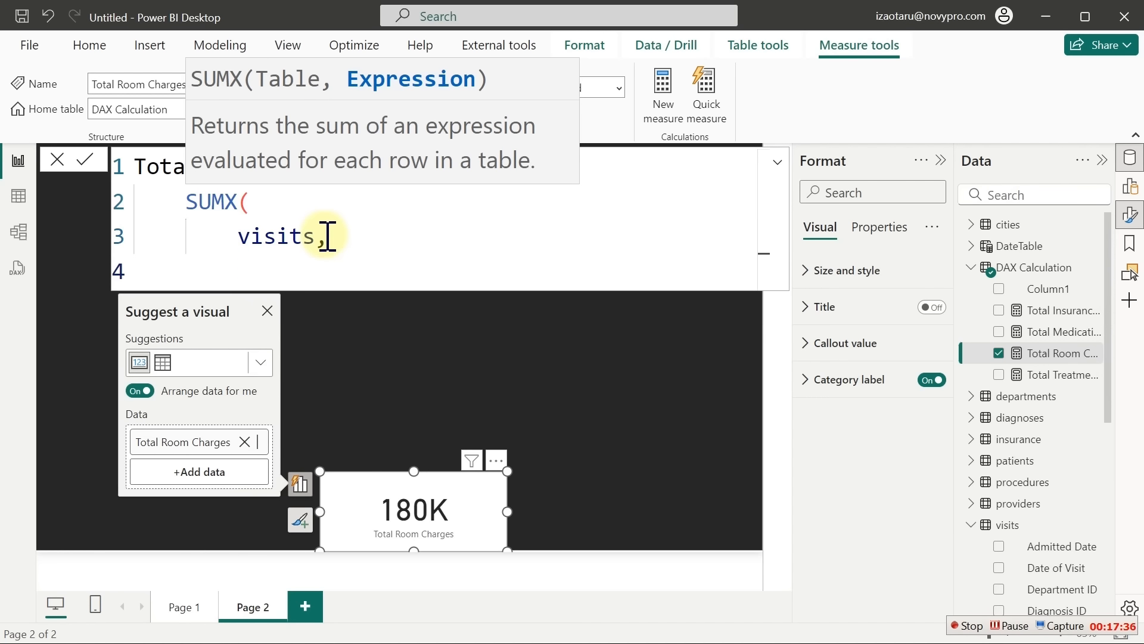
type("cha")
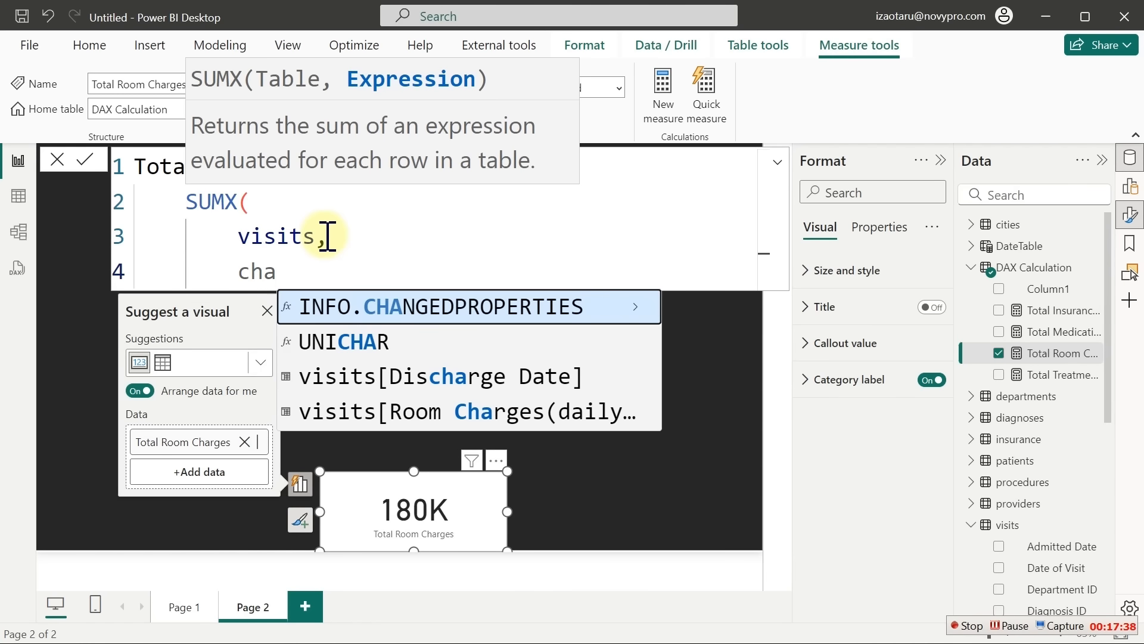
key("Down")
key("Down")
key("Down")
key("Tab")
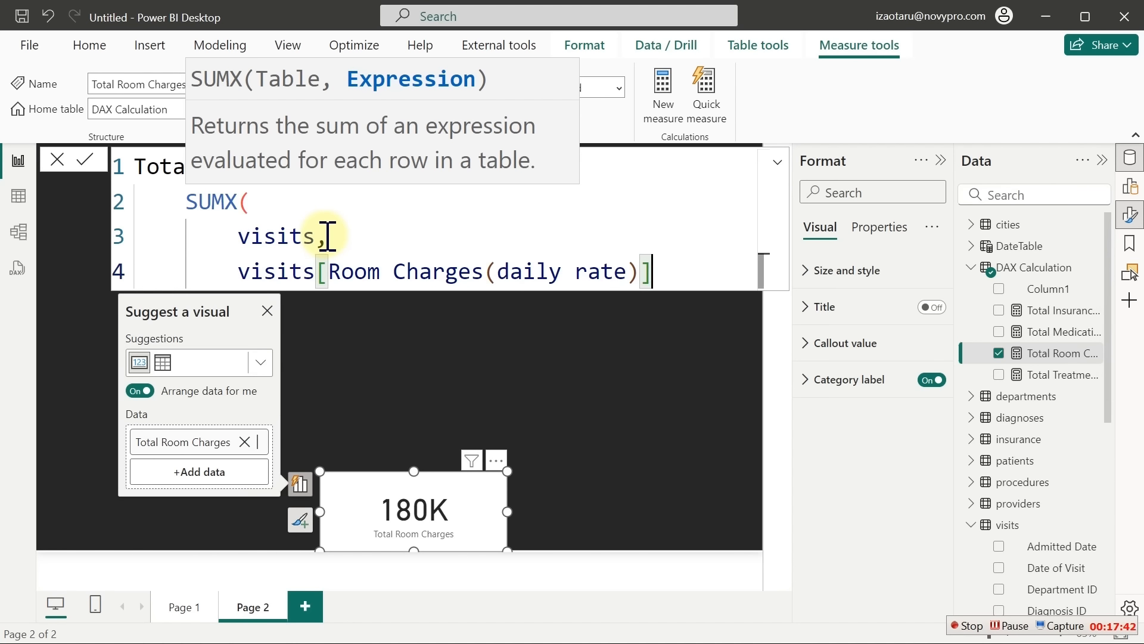
type("*")
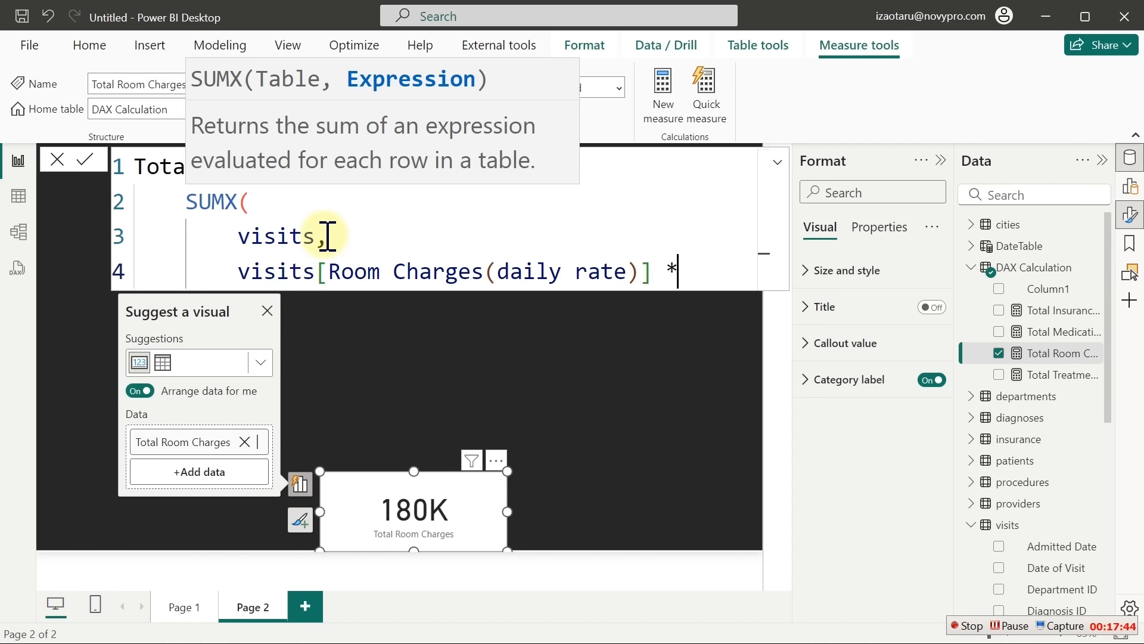
key("shift+Return")
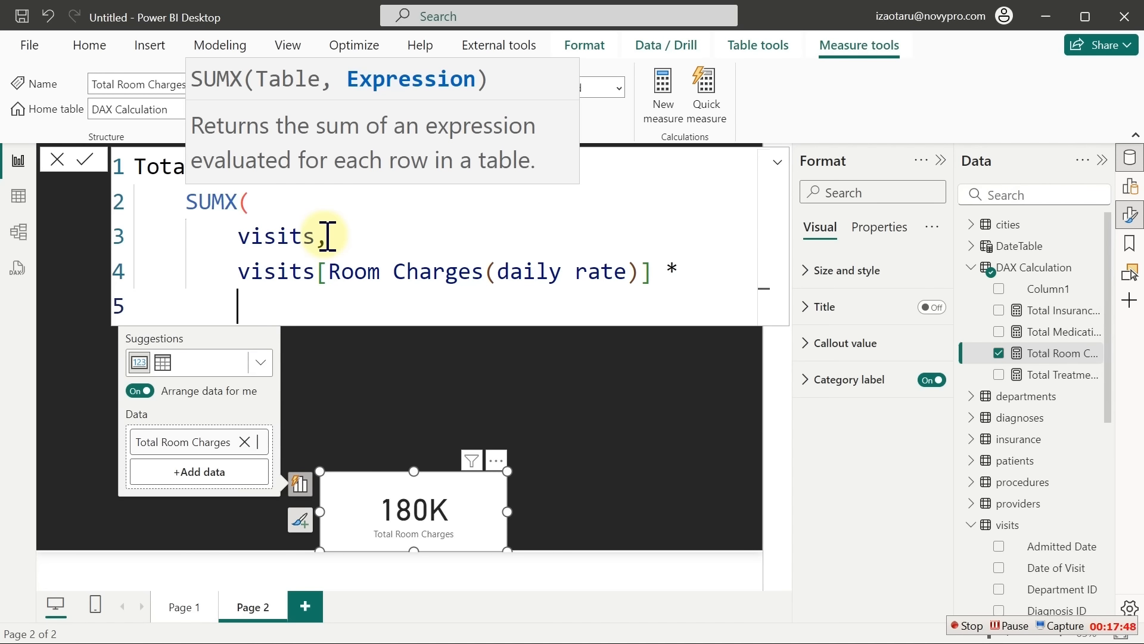
type("len")
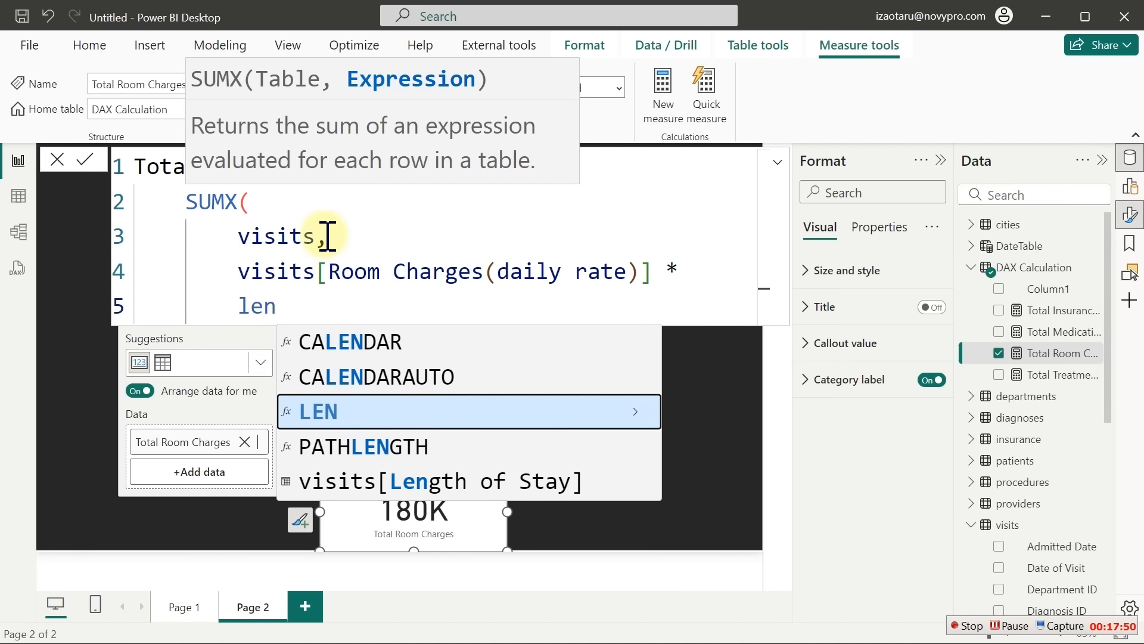
key("Down")
key("Down")
key("Tab")
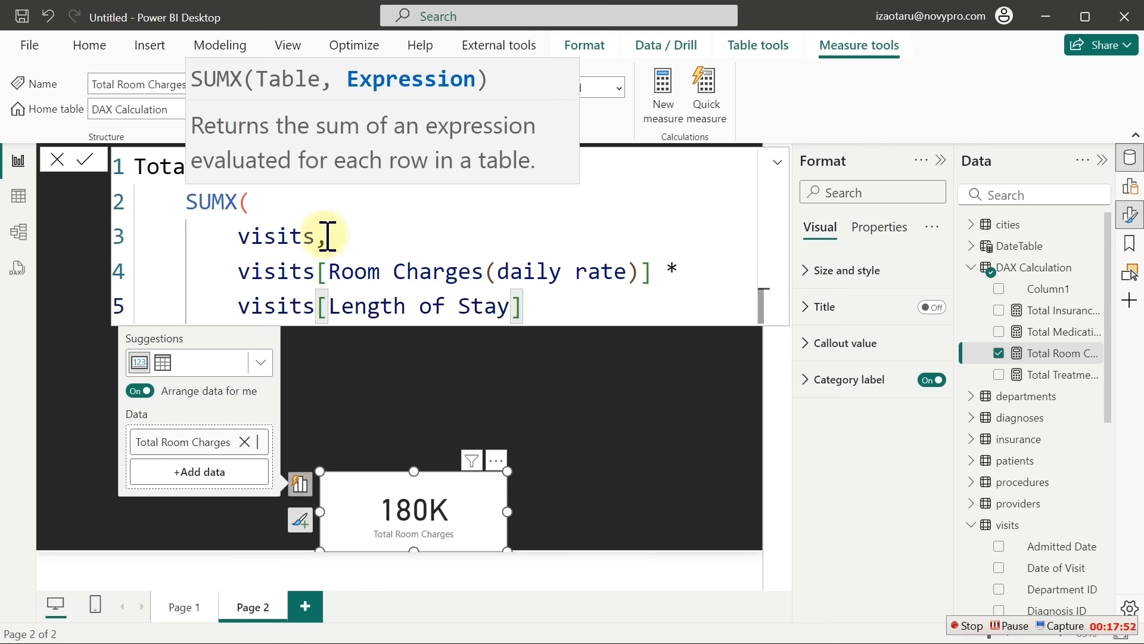
key("shift+Return")
type(")")
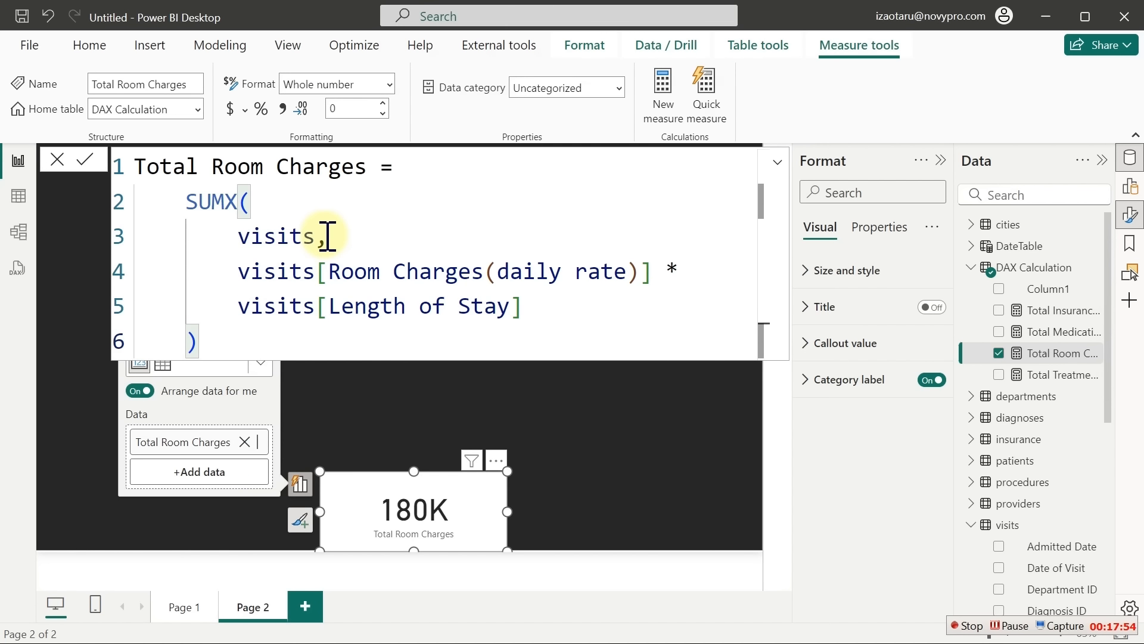
key("Return")
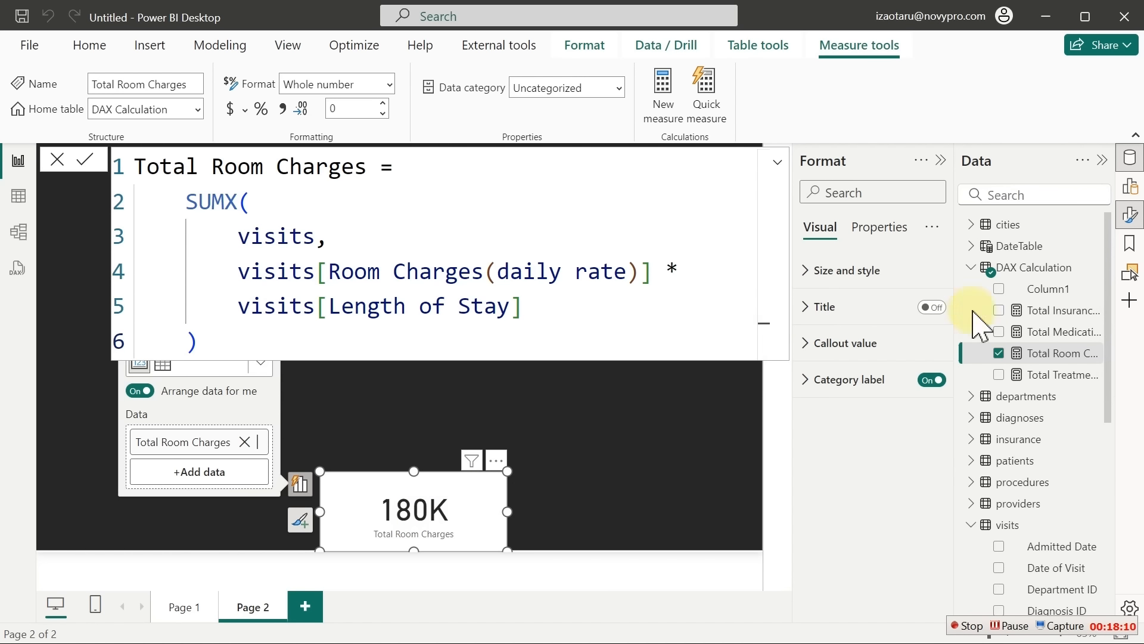
Start a new measure from the Total Room Charges field, typing 'Out-of-Pocket =' as its beginning
right_click(1046, 355)
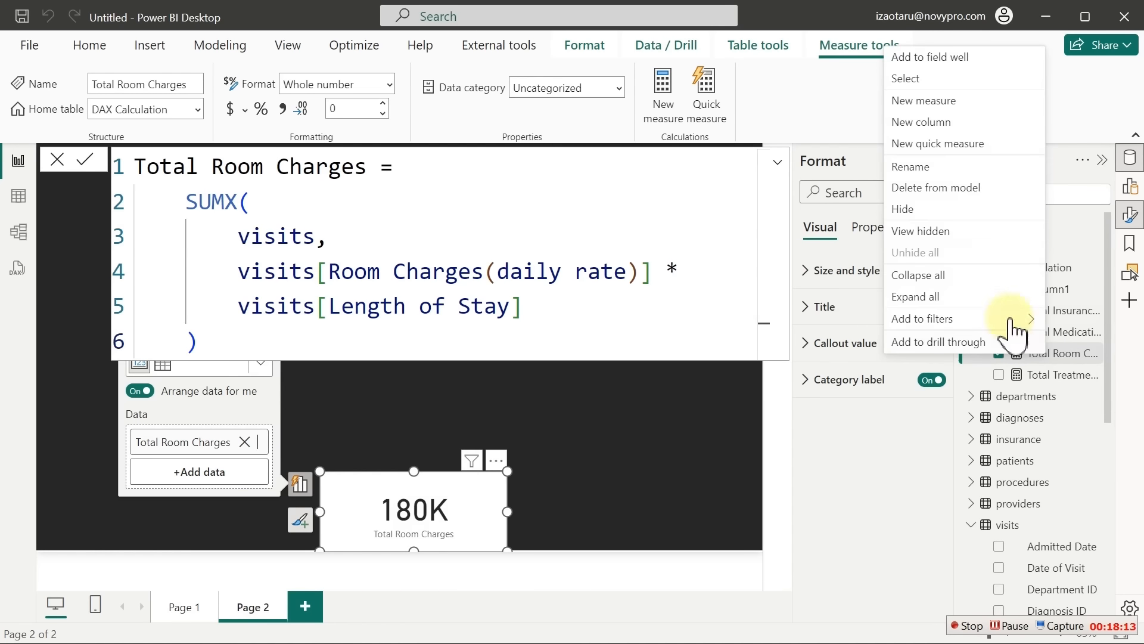
left_click(927, 99)
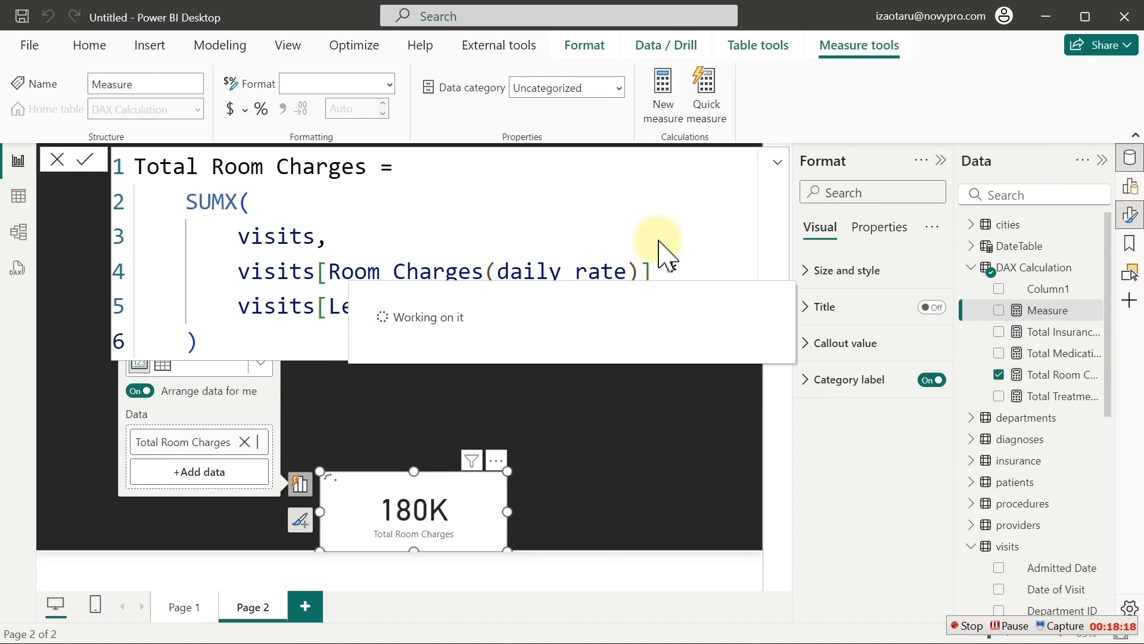
type("*")
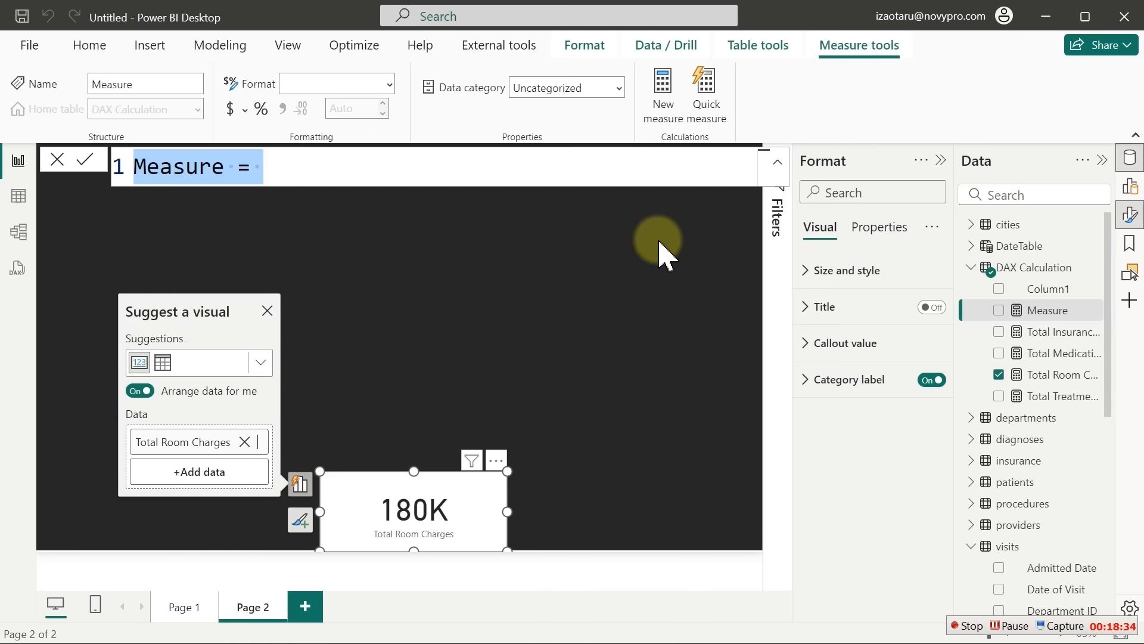
type("Out-")
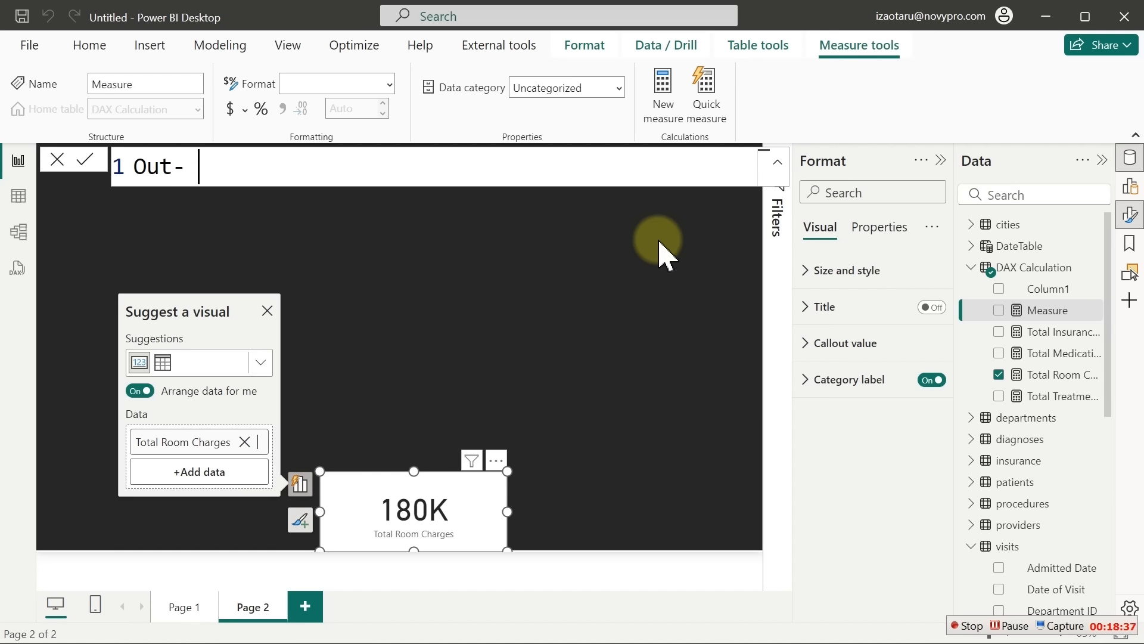
key("BackSpace")
type("of-Pocket")
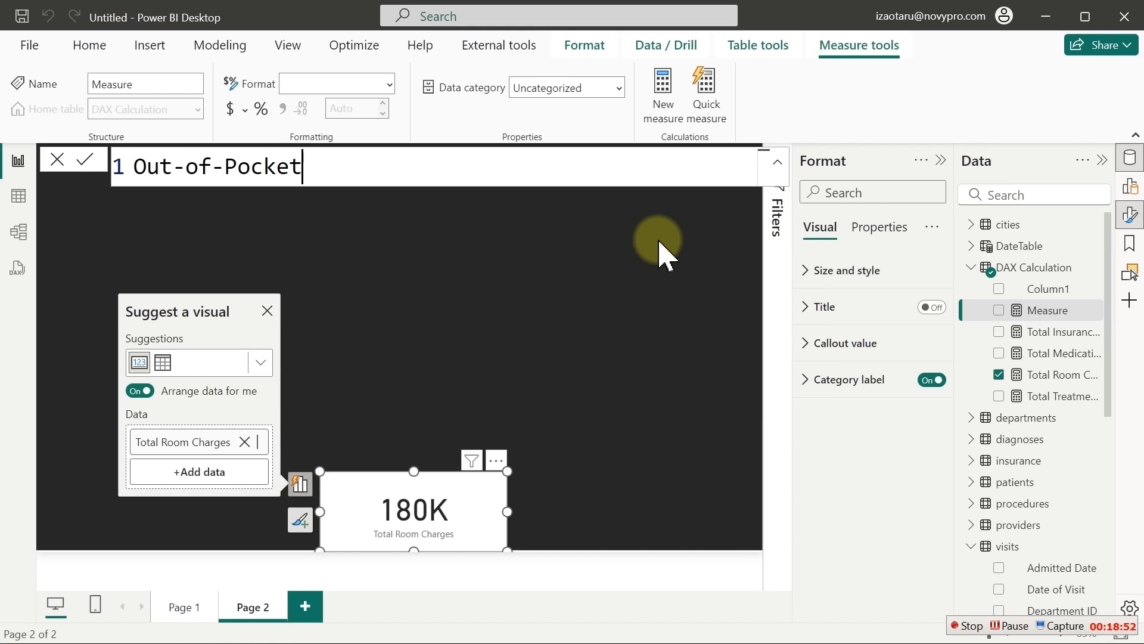
type("=")
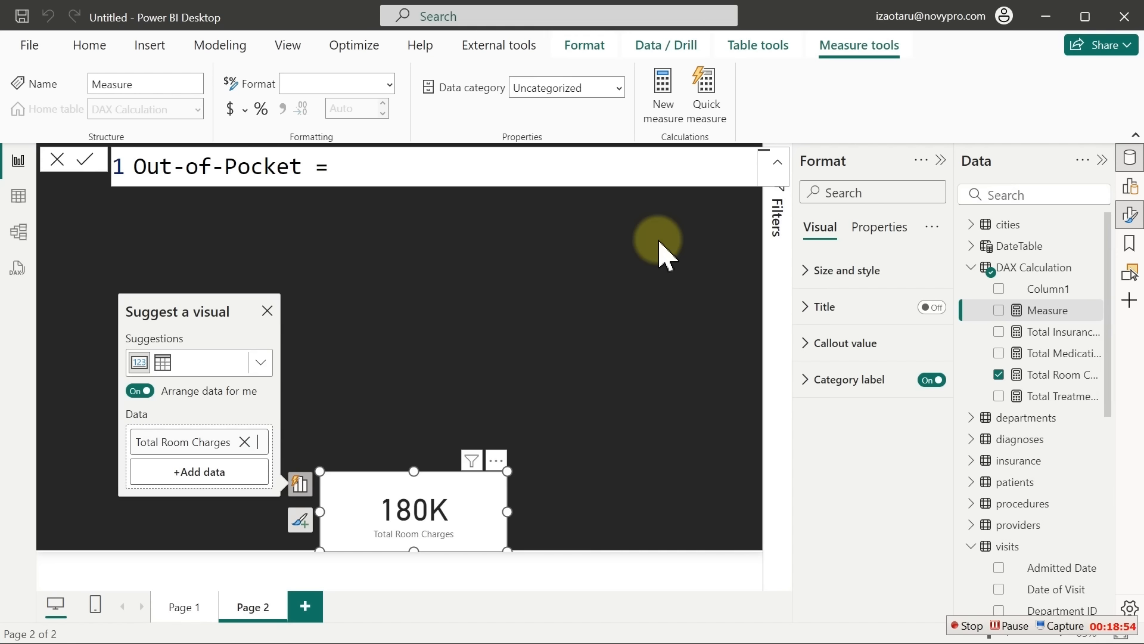
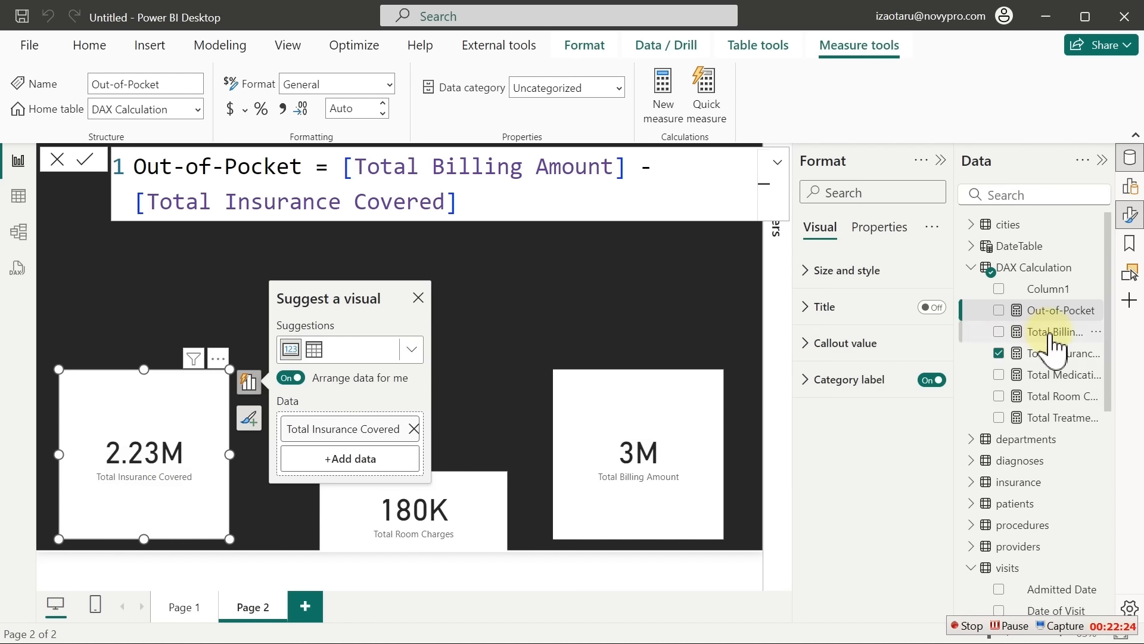
Format the Total Insurance Covered measure as £ English (United Kingdom) currency
left_click(1066, 350)
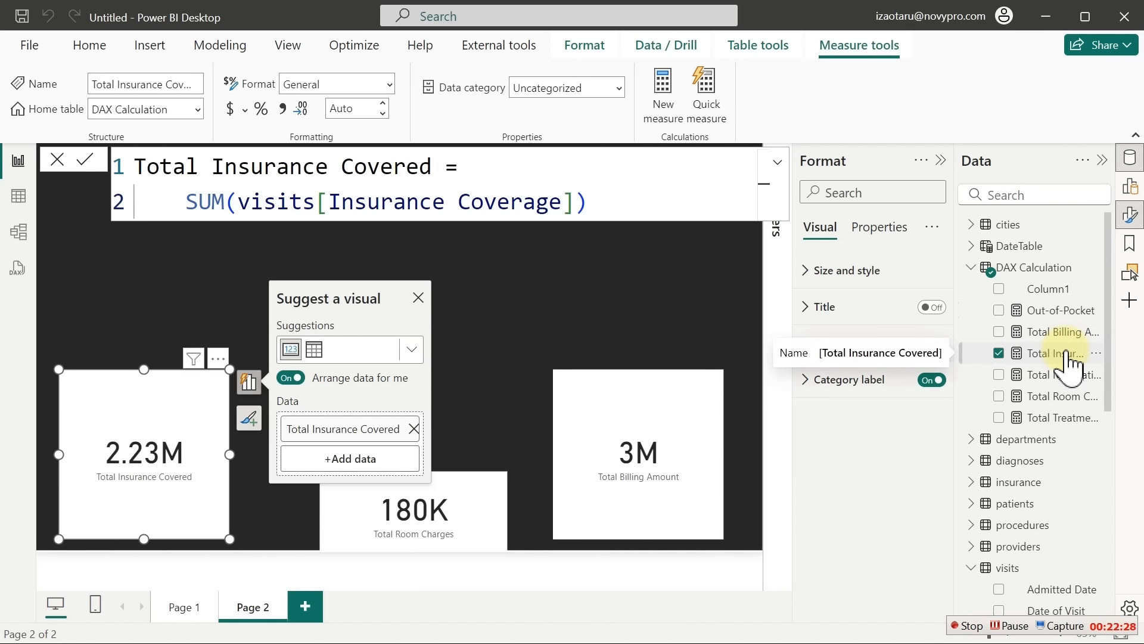
left_click(246, 111)
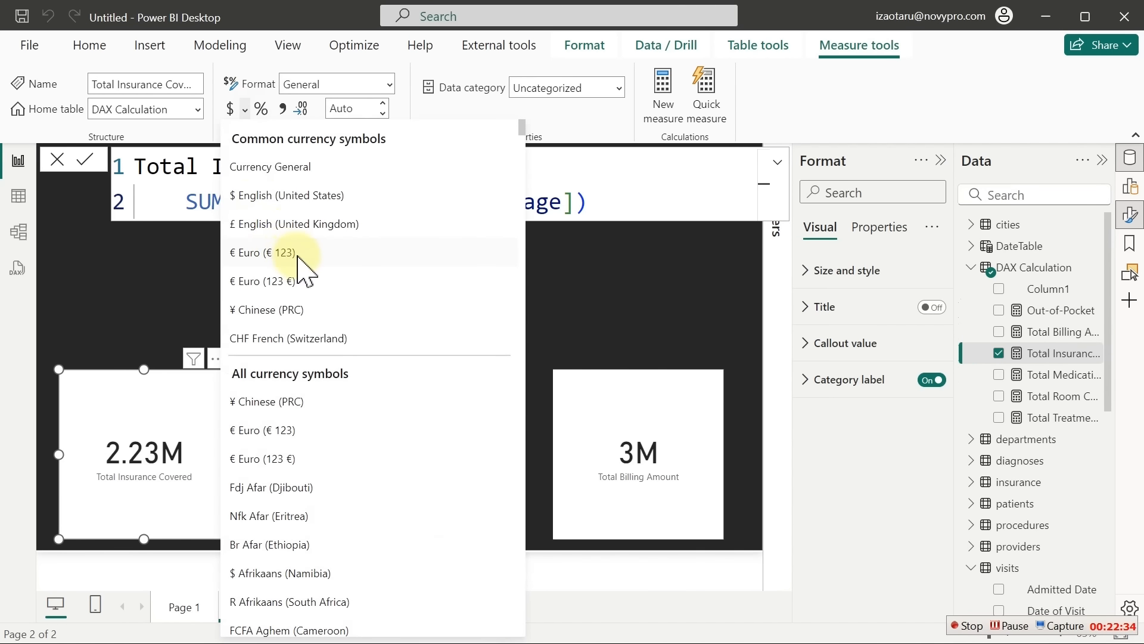
left_click(264, 224)
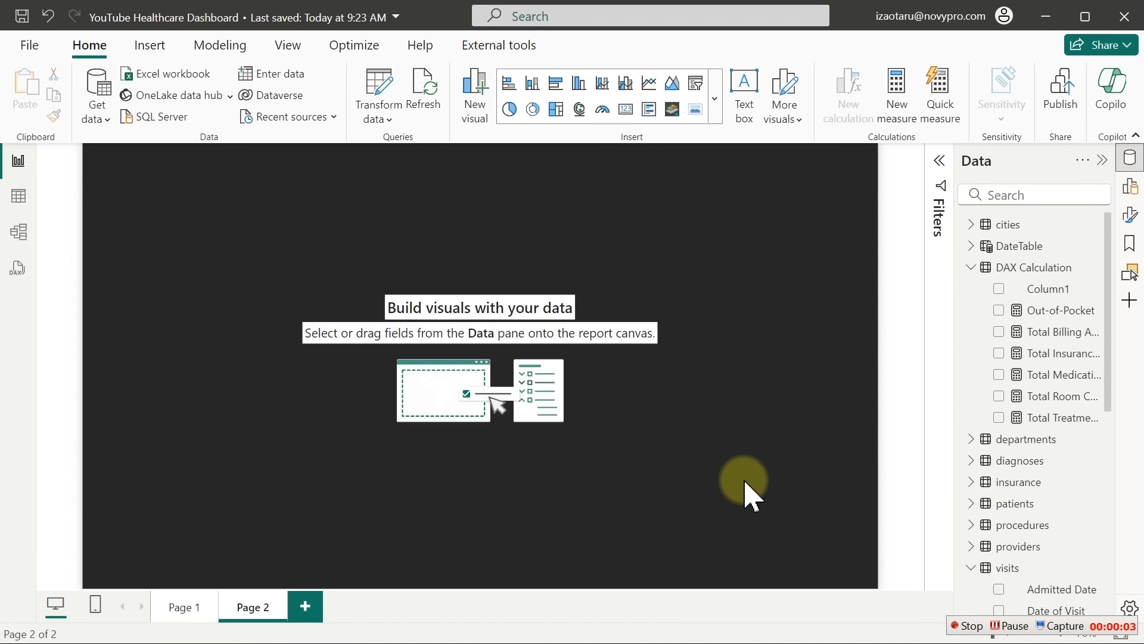
Insert a new card visual on Page 2, then widen it and move it lower
left_click(715, 97)
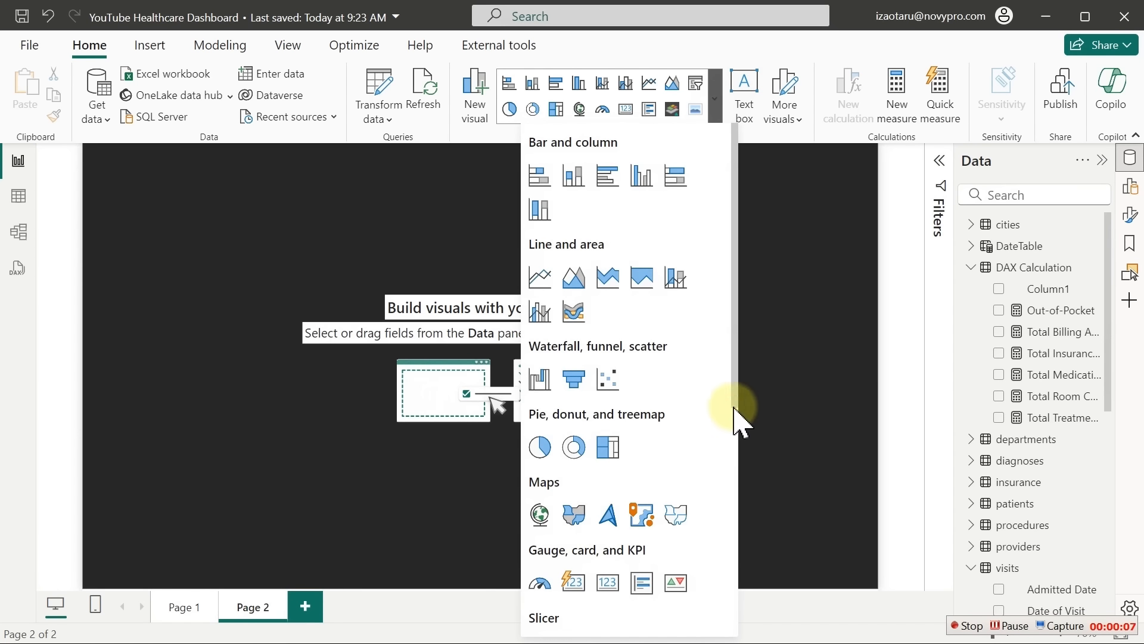
scroll(736, 458, "down", 2)
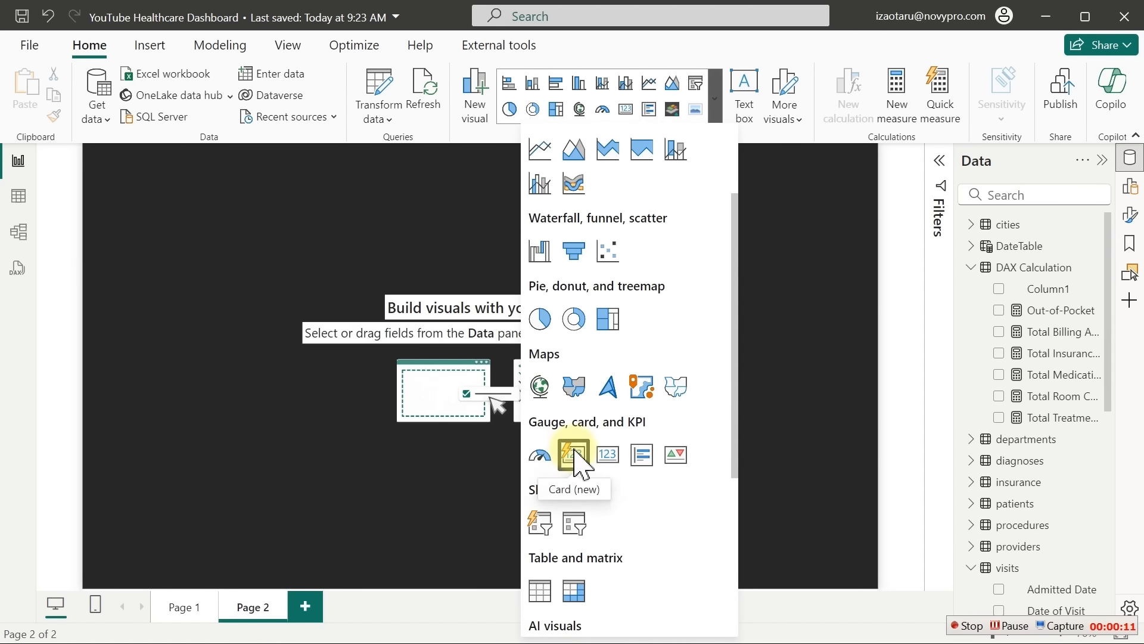
left_click(575, 452)
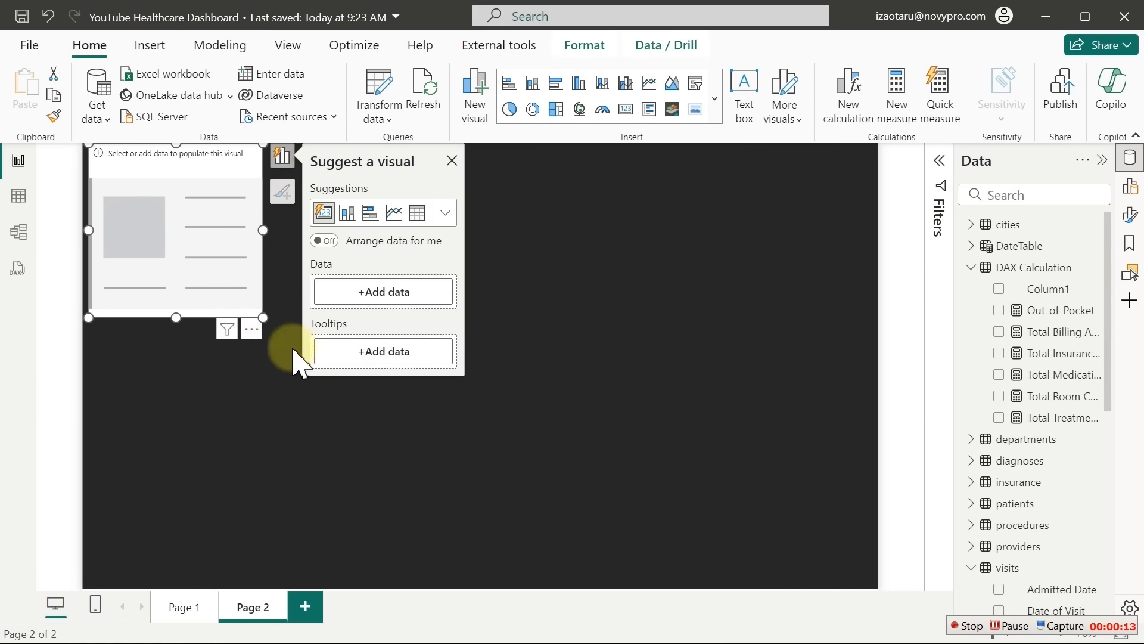
left_click_drag(263, 318, 848, 334)
left_click(470, 238)
left_click_drag(474, 244, 491, 316)
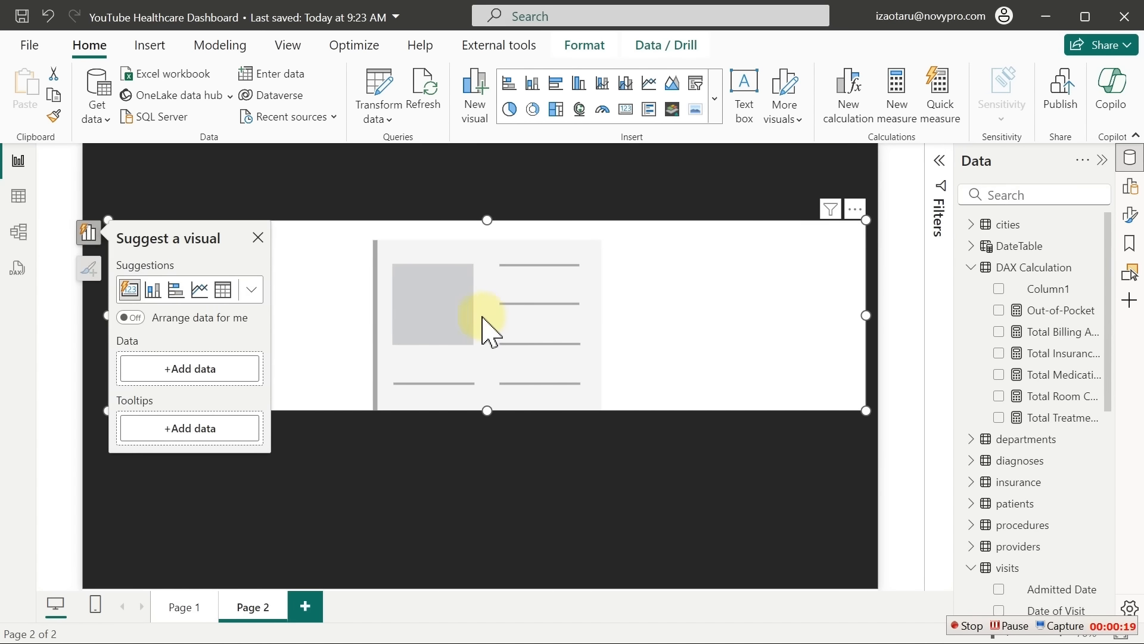
left_click(258, 237)
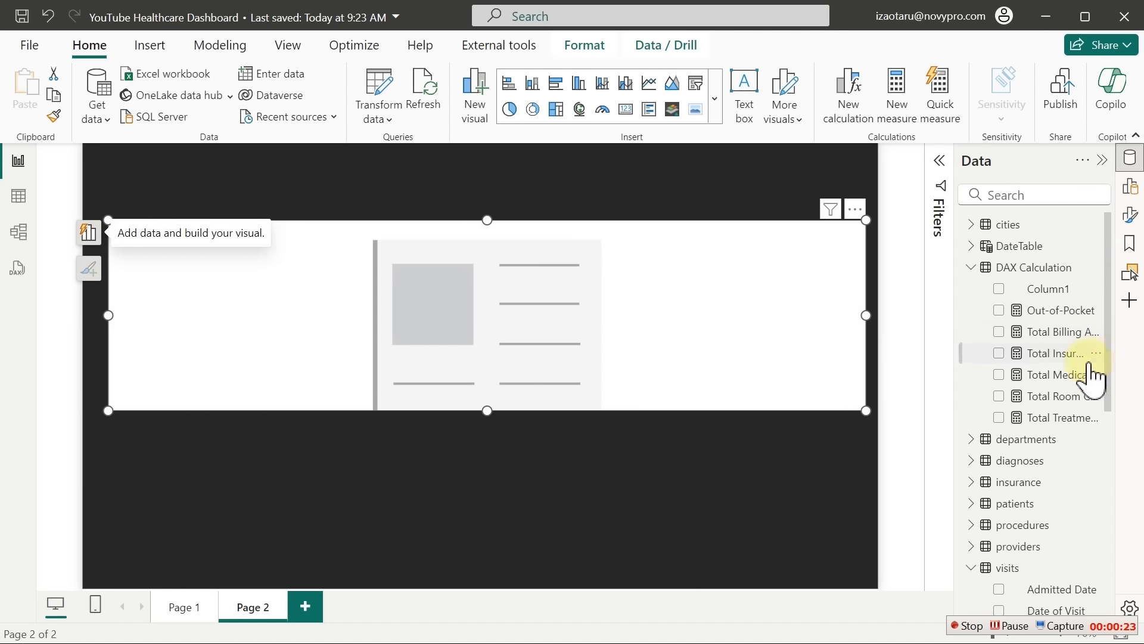
Add Billing Amount, Medication cost, Treatment Cost, Insurance Covered, Out-of-Pocket and Room Charges to the card
left_click(999, 331)
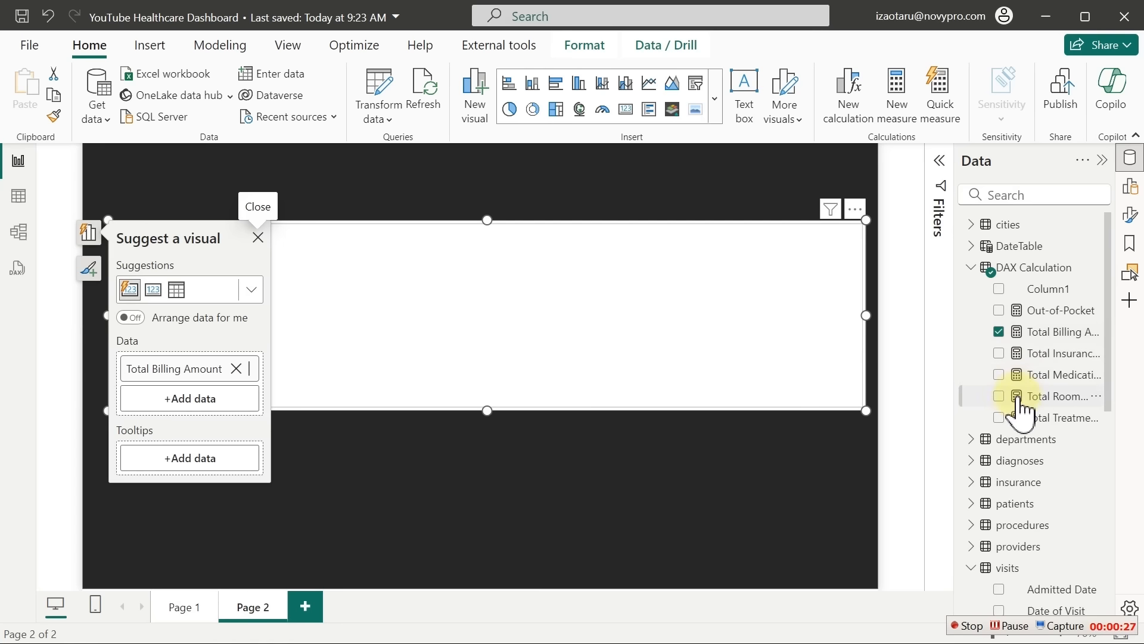
left_click(999, 376)
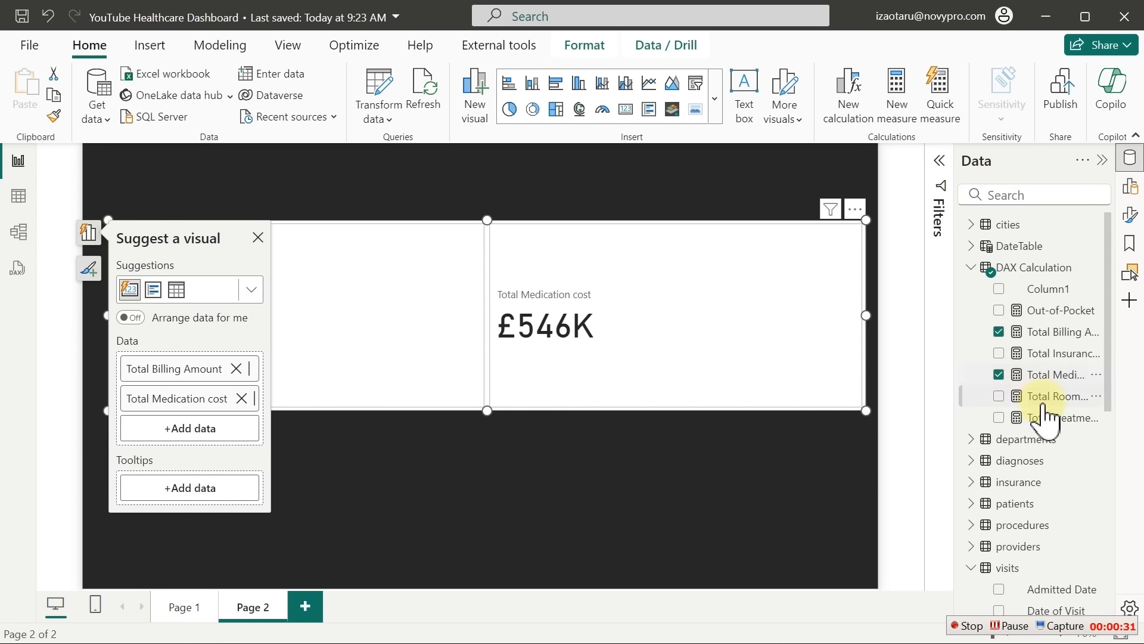
left_click(999, 417)
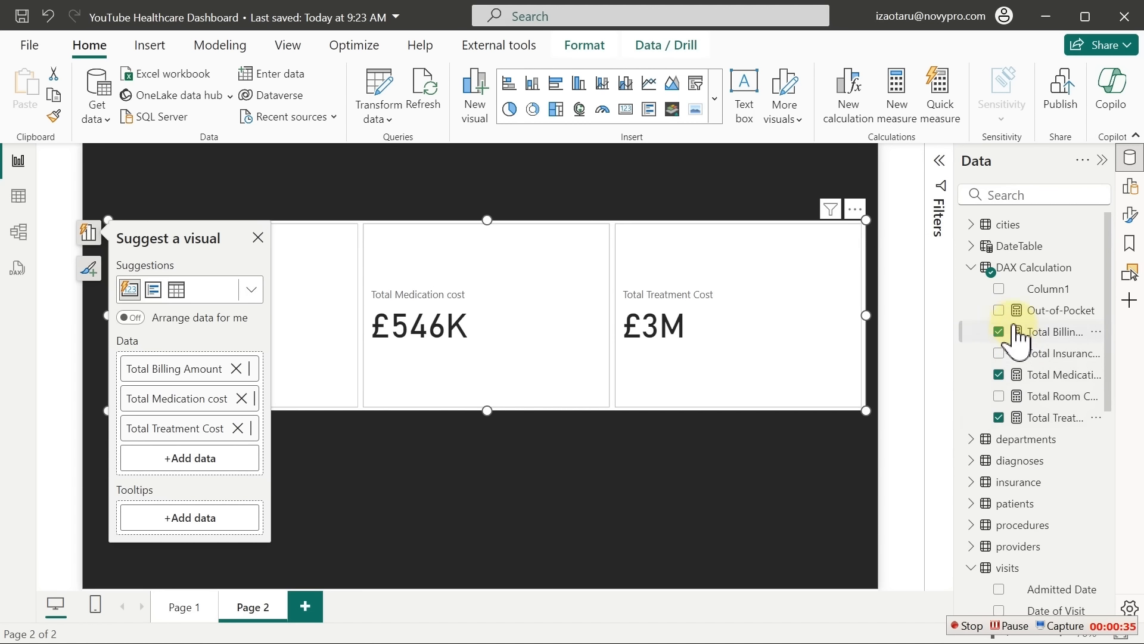
left_click(999, 353)
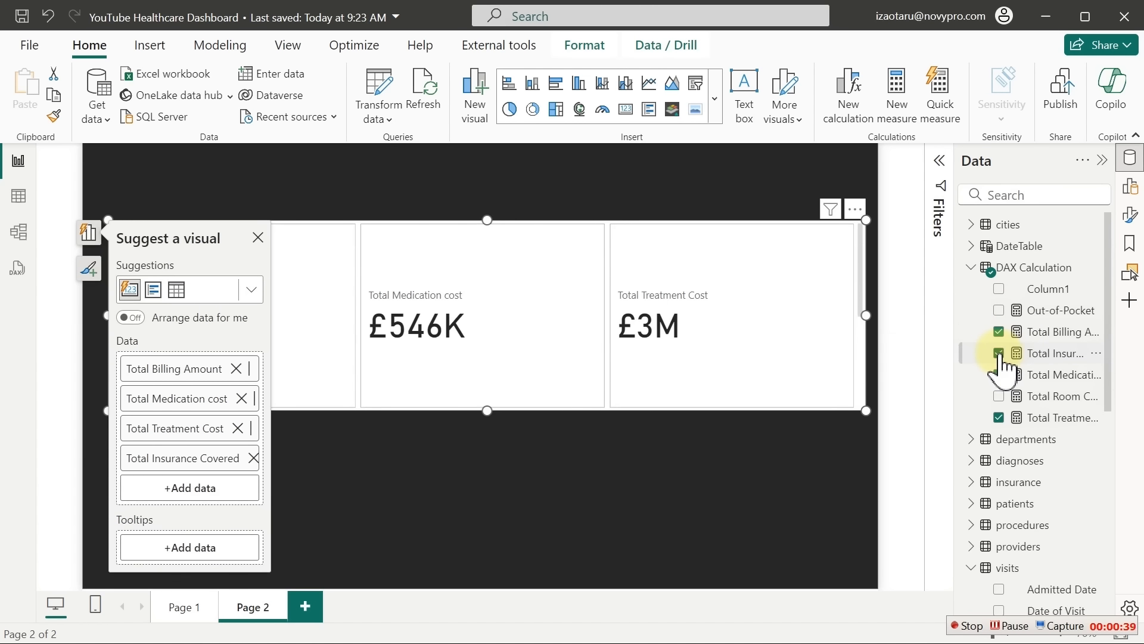
left_click(999, 310)
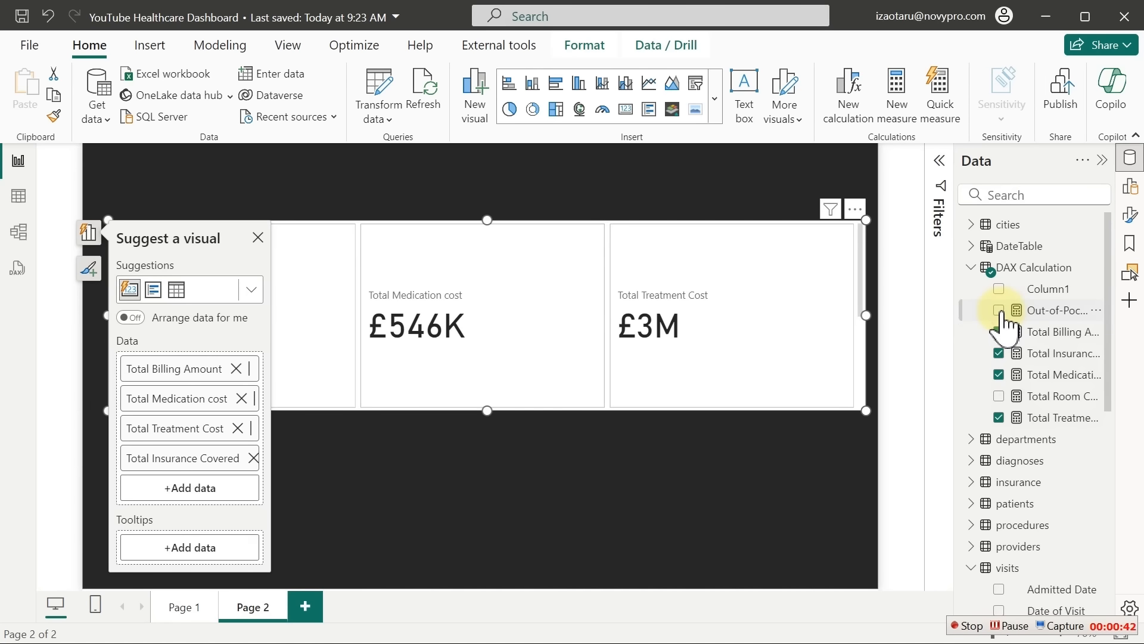
left_click(1000, 397)
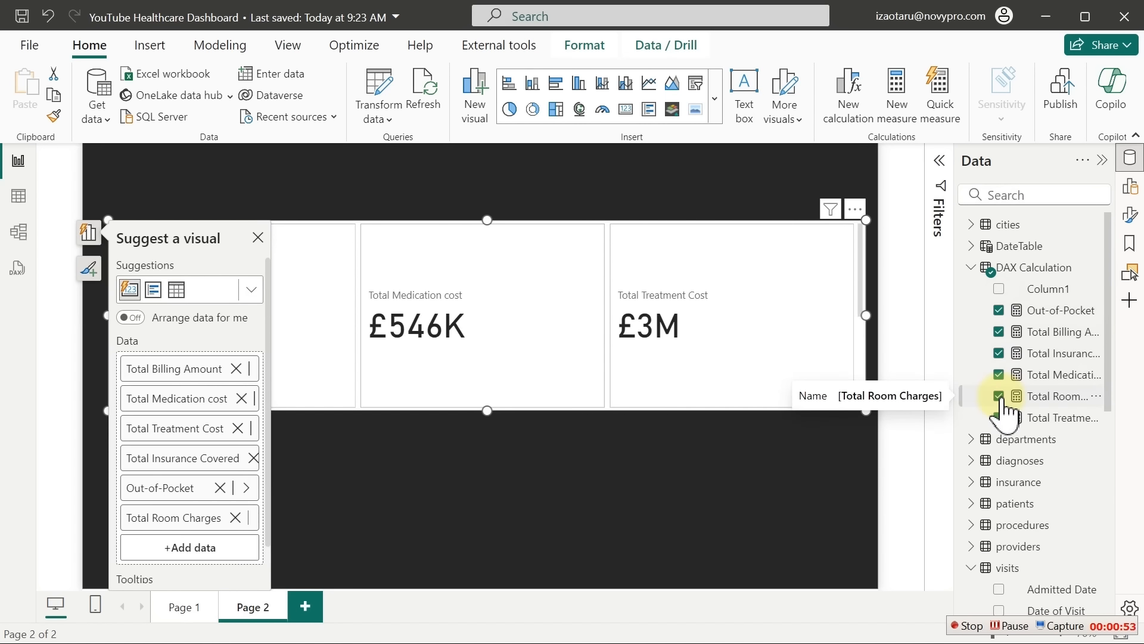
left_click(257, 237)
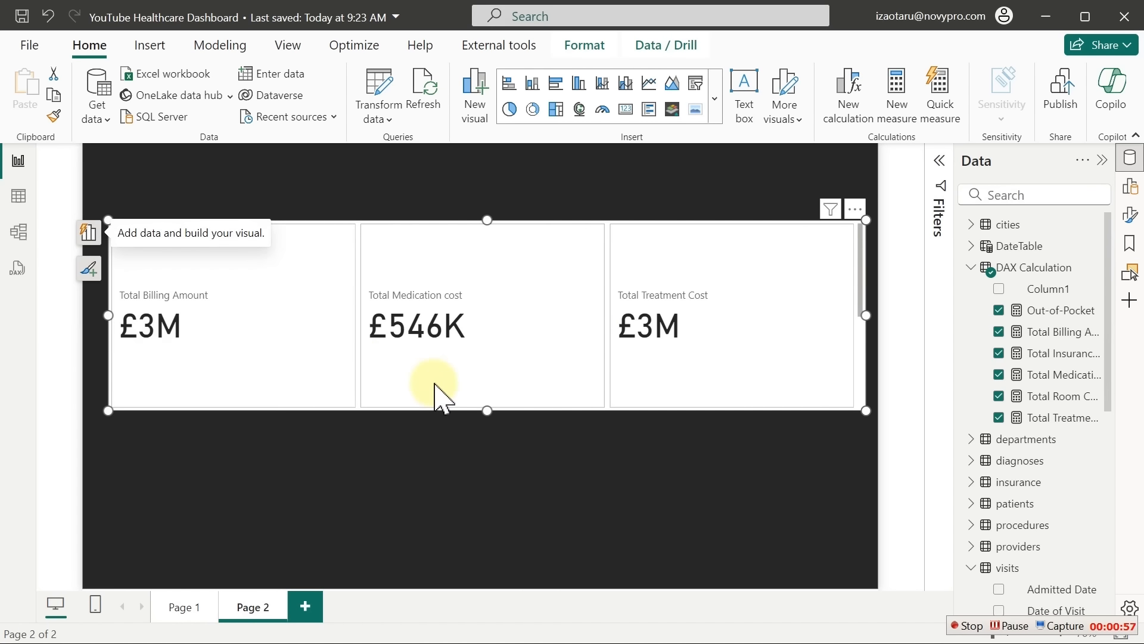
left_click_drag(863, 286, 871, 412)
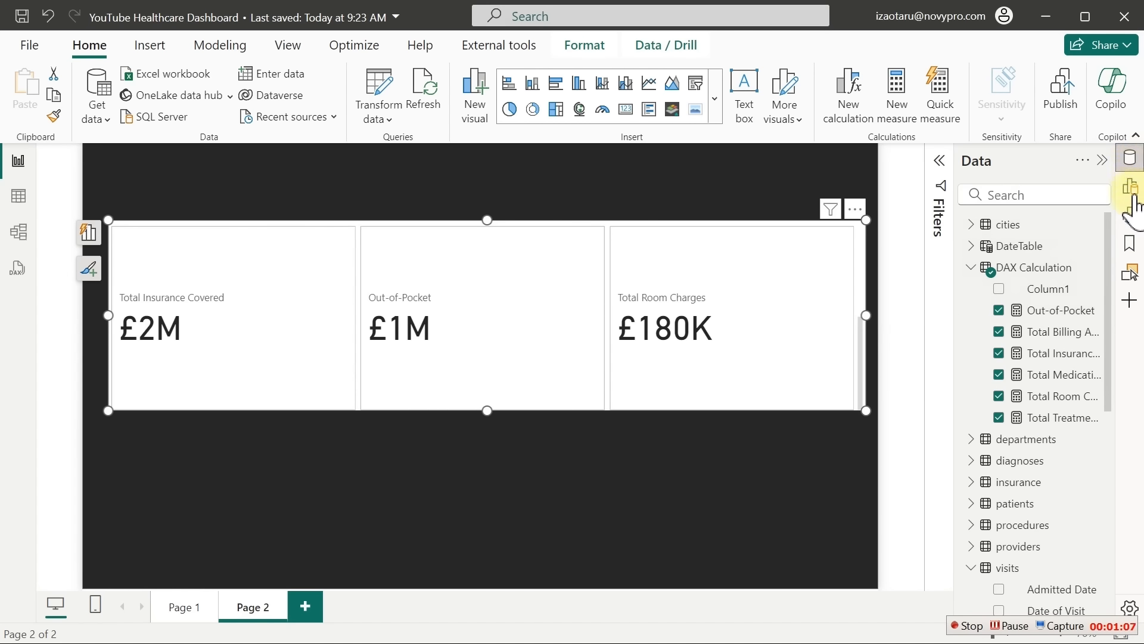
In the card's Format settings, set Layout's Max cards shown to 6
left_click(1132, 159)
left_click(1130, 215)
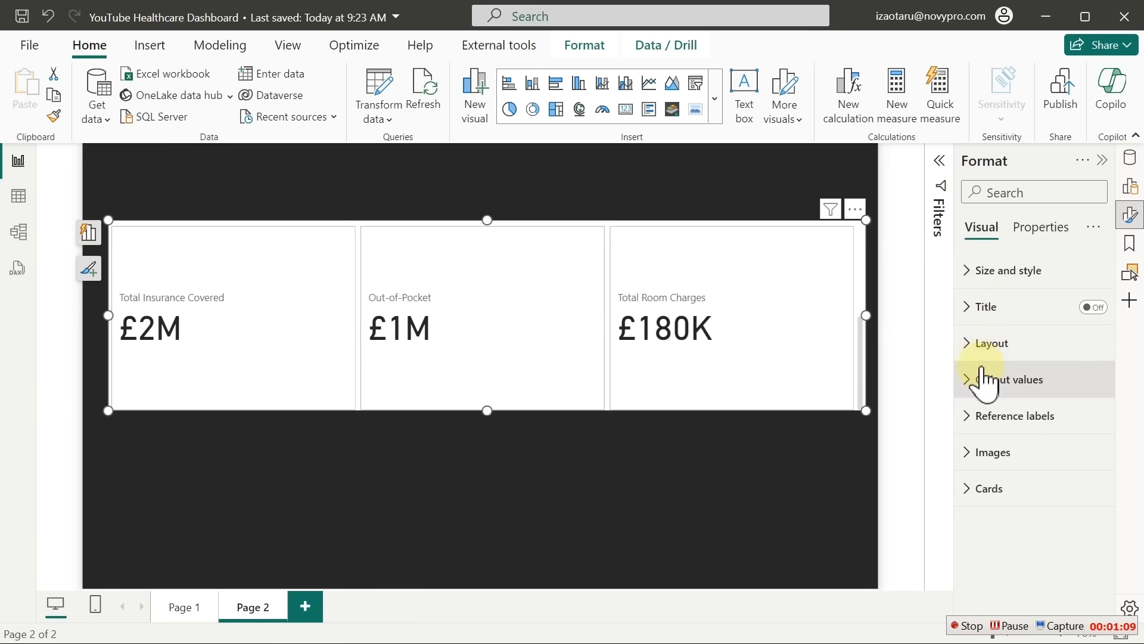
left_click(981, 398)
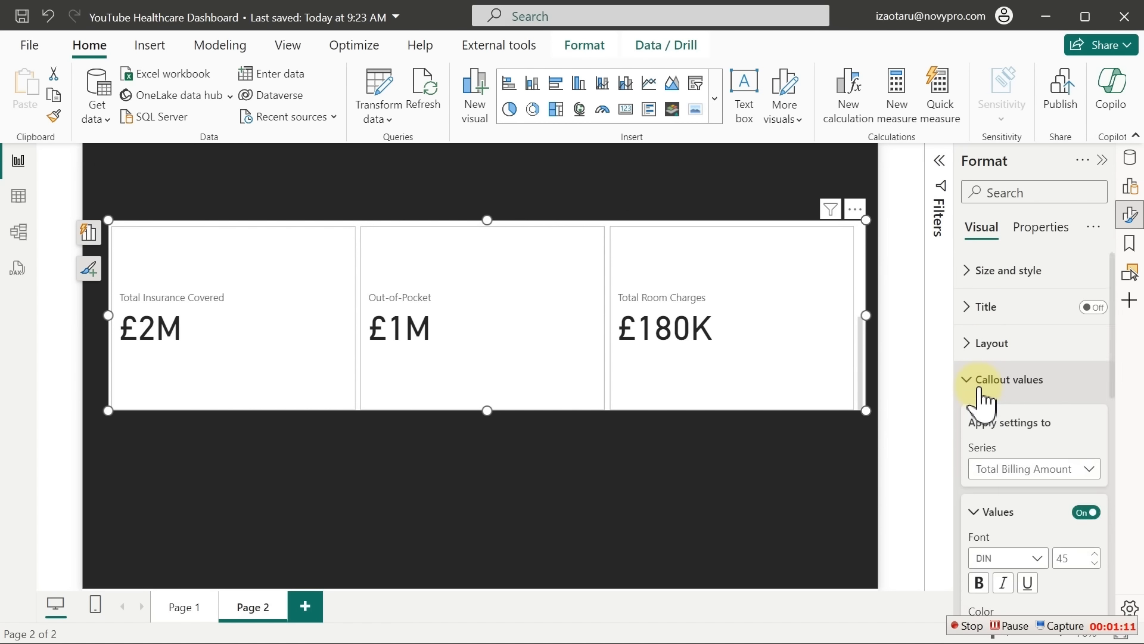
left_click(980, 382)
left_click(989, 345)
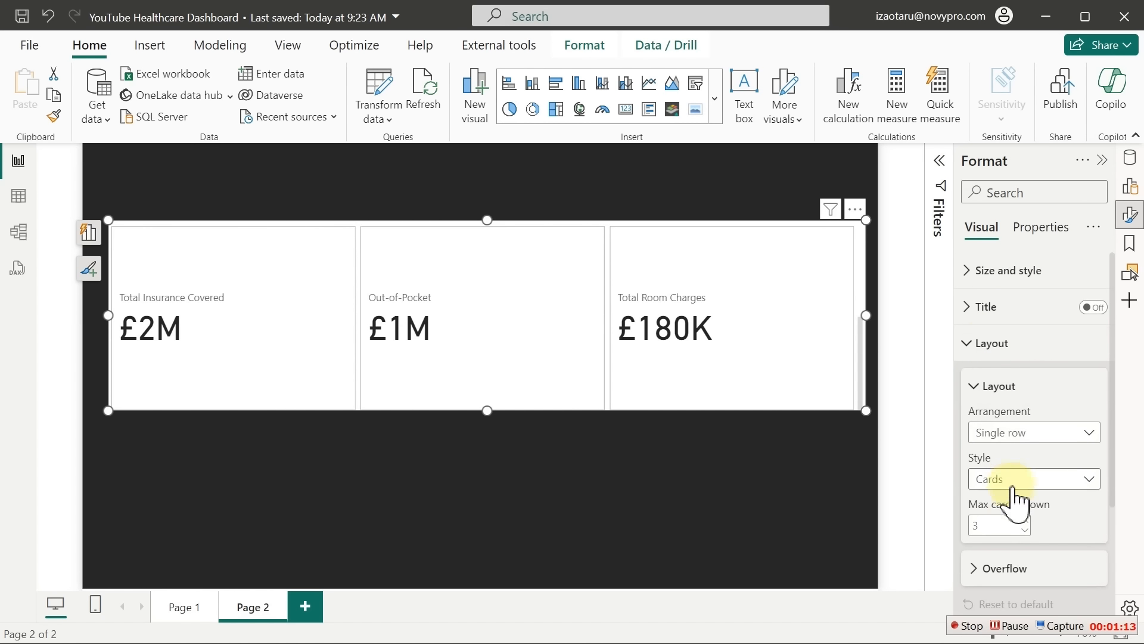
left_click(1008, 526)
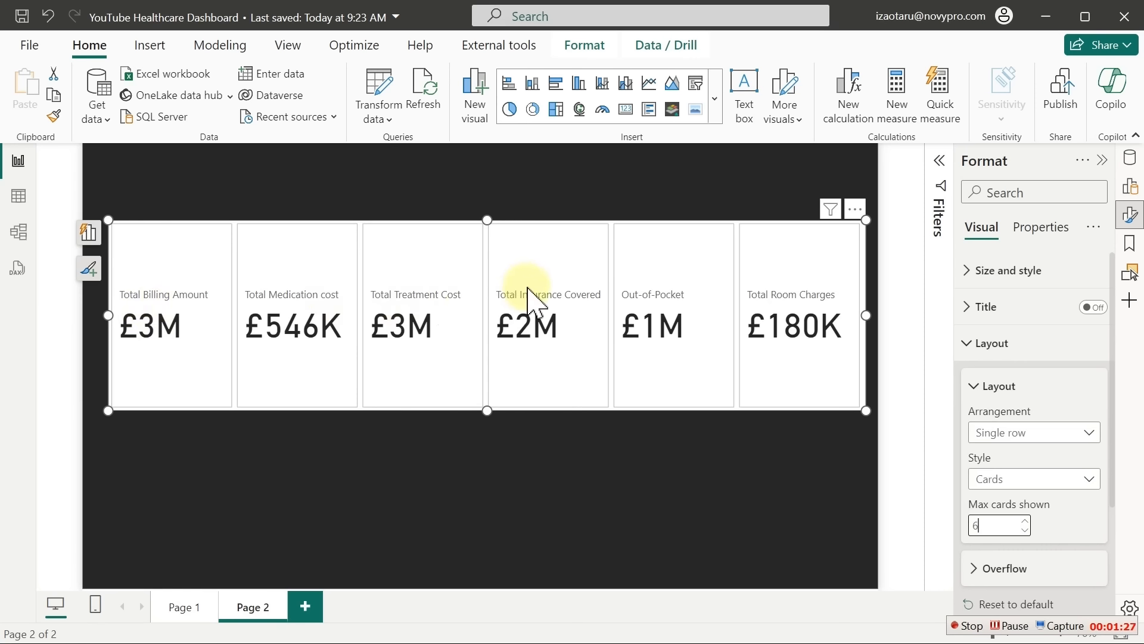
left_click(997, 344)
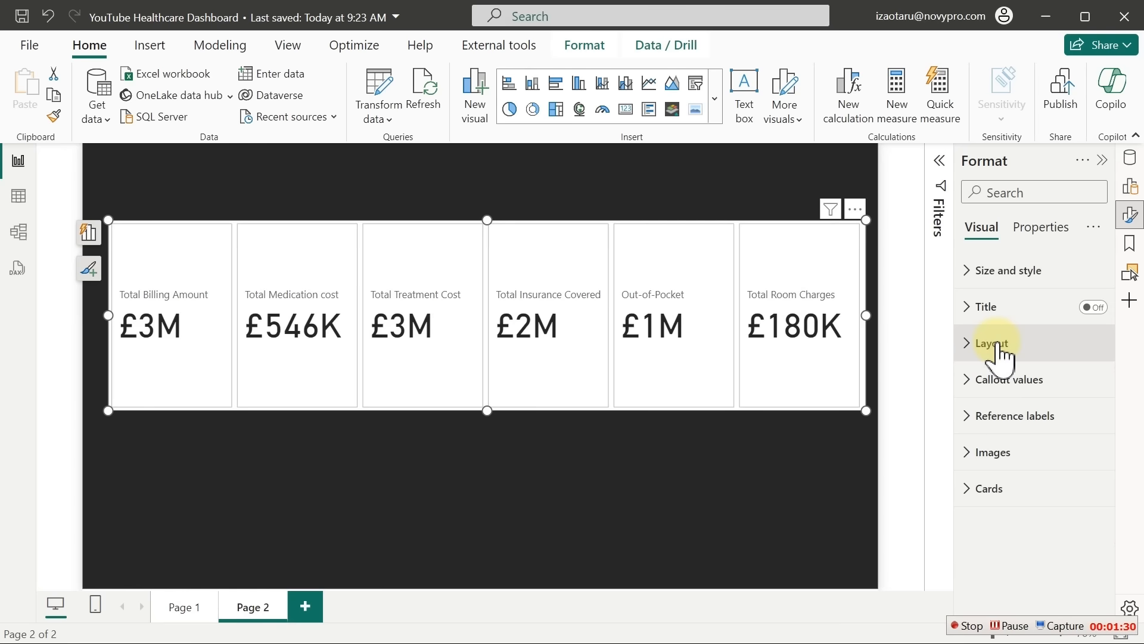
Expand Callout values and scroll down to the Label section
left_click(996, 380)
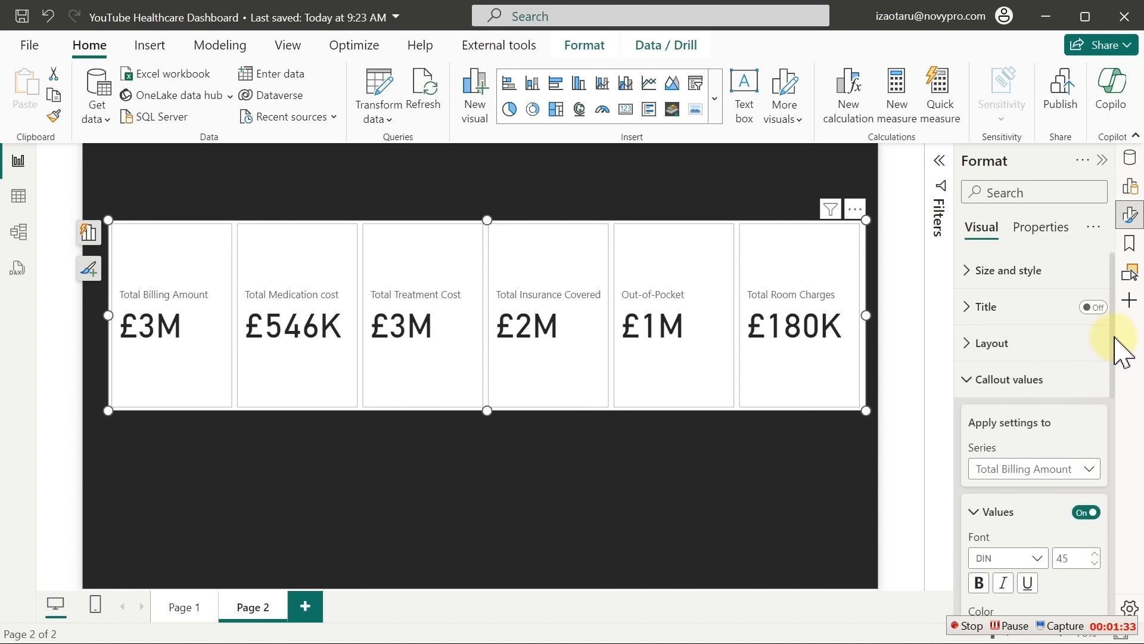
scroll(1112, 370, "down", 2)
scroll(1129, 420, "down", 5)
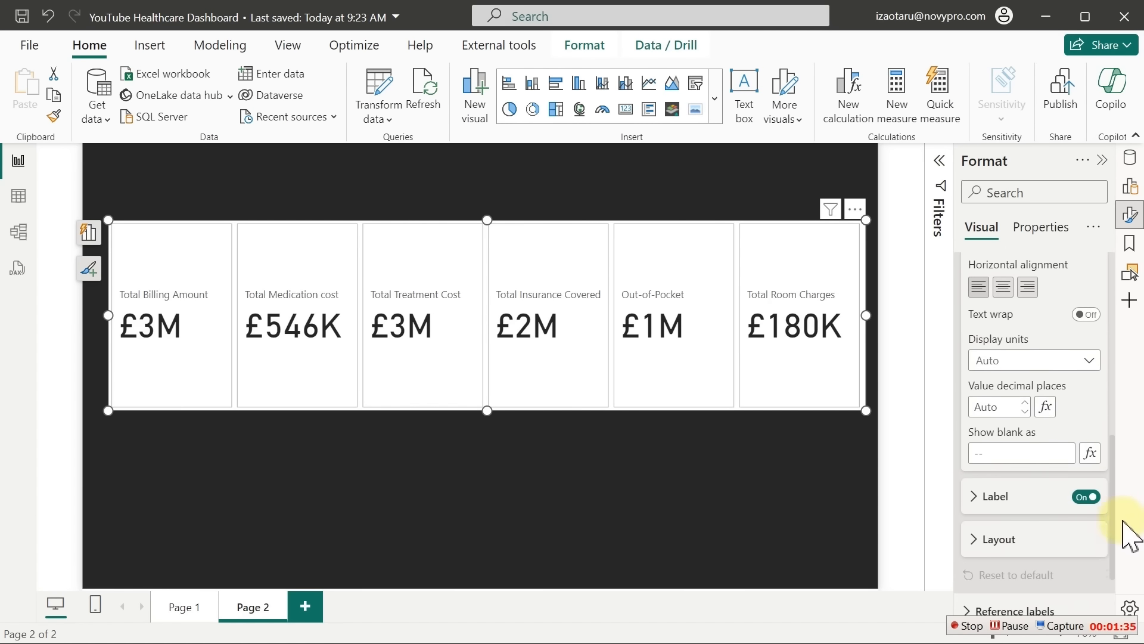
scroll(1125, 453, "up", 4)
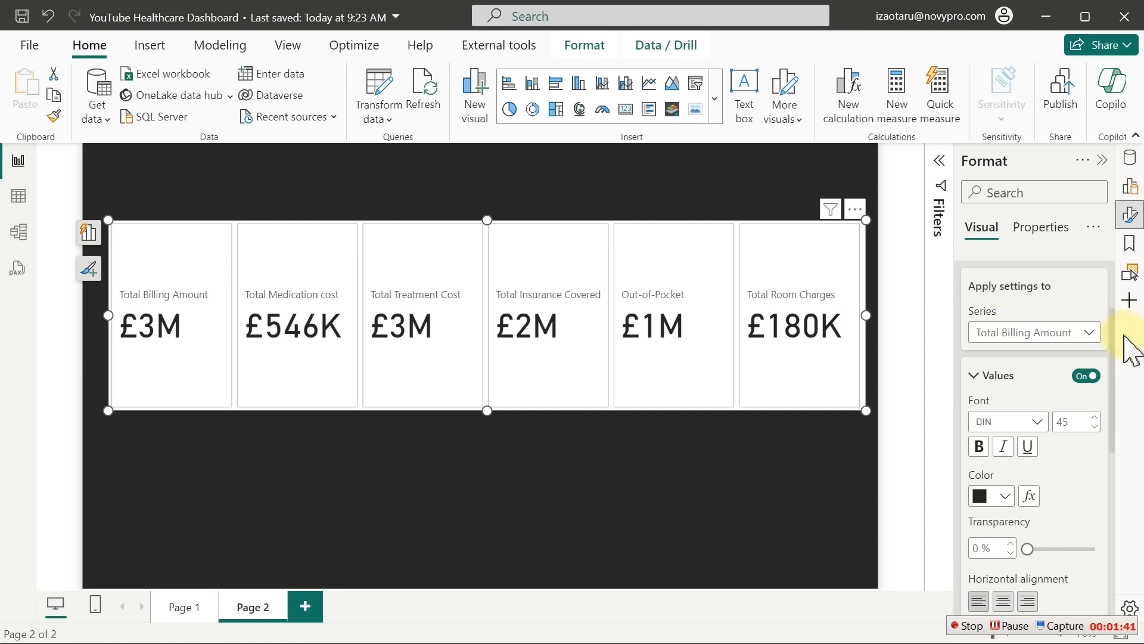
left_click_drag(1112, 337, 1113, 483)
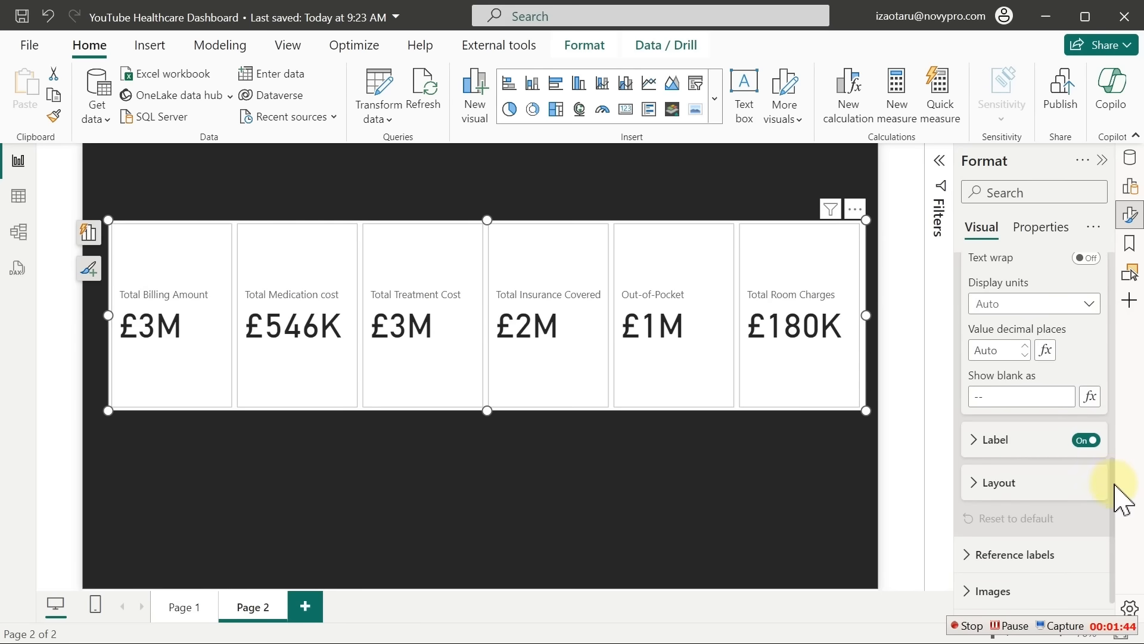
Set the first card's label text to Billing Amount
left_click(991, 442)
left_click(1024, 491)
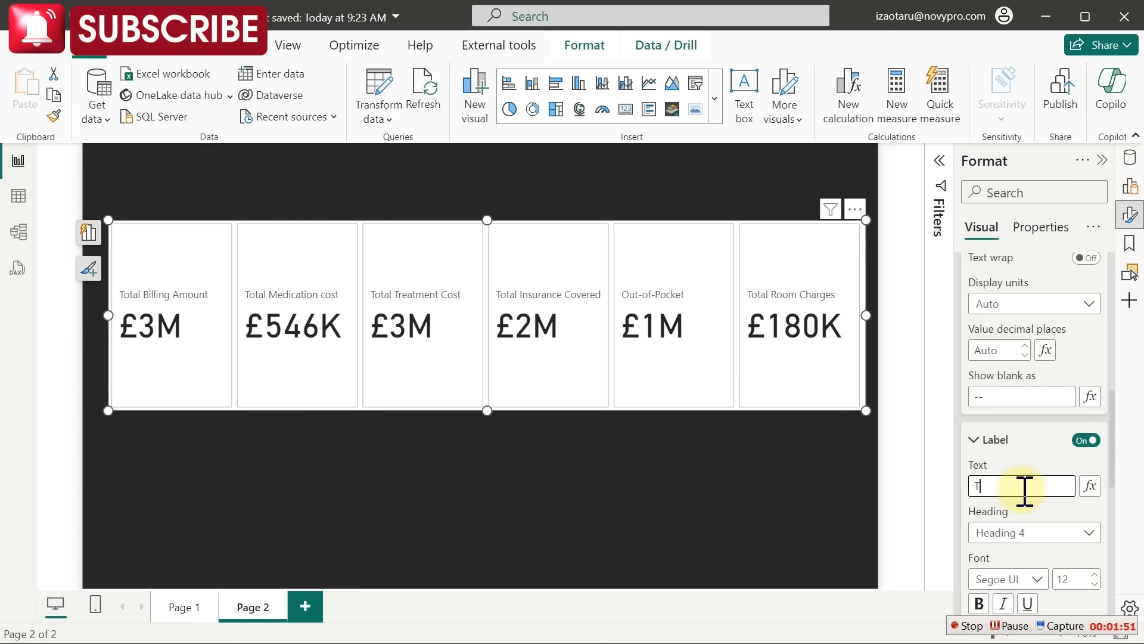
type("T")
key("BackSpace")
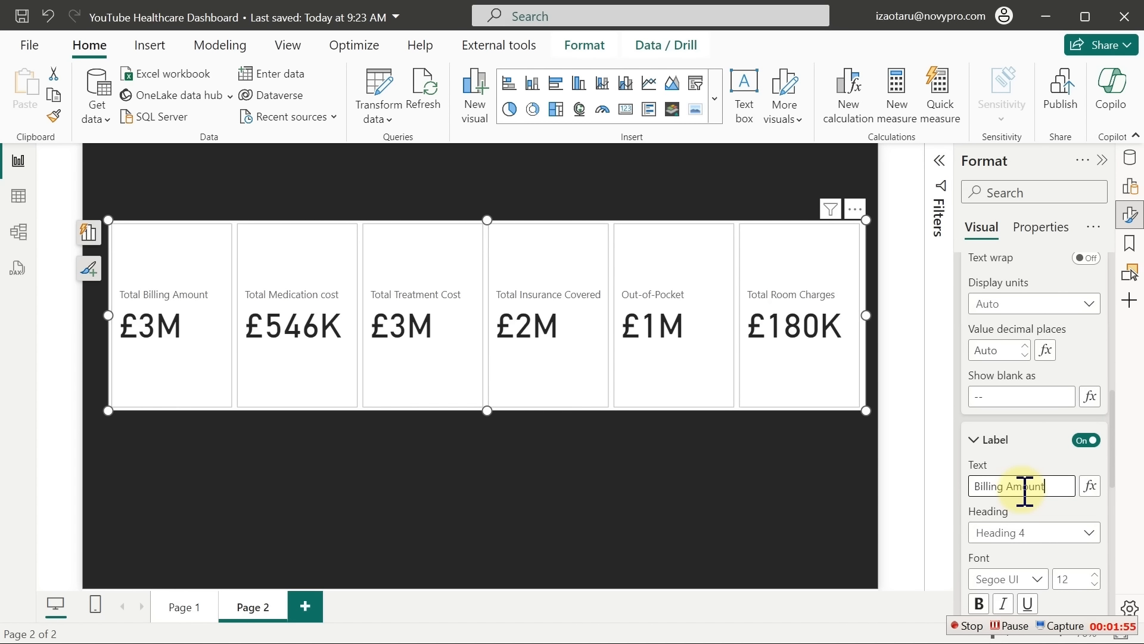
key("Return")
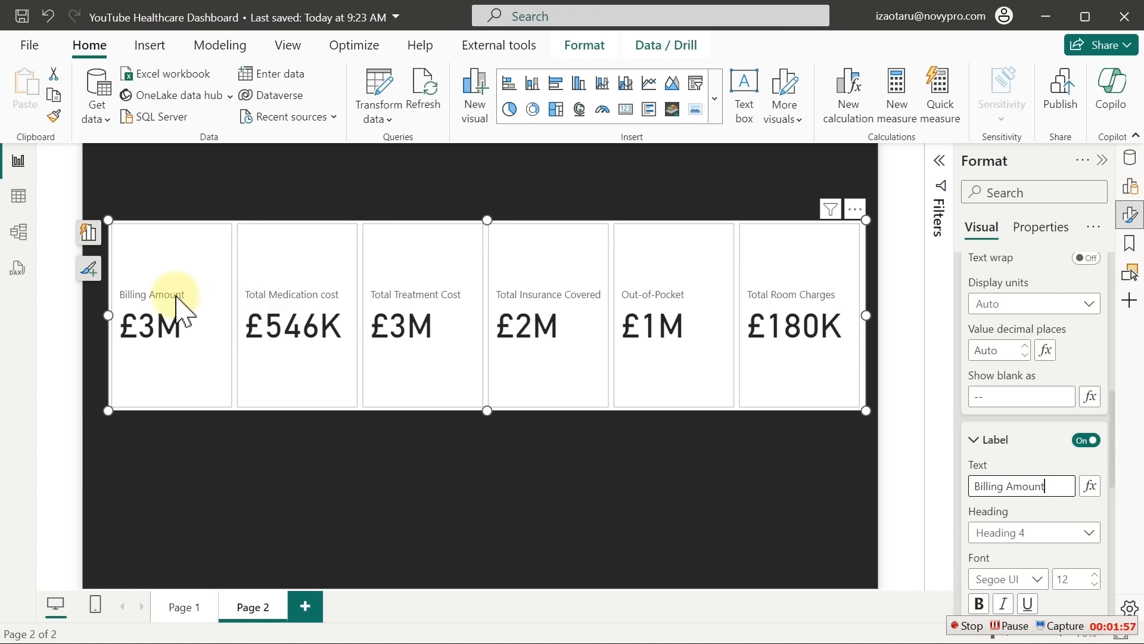
left_click_drag(1112, 479, 1096, 359)
Select the Total Medication cost series and shorten its card label to Medication Cost
left_click(1089, 374)
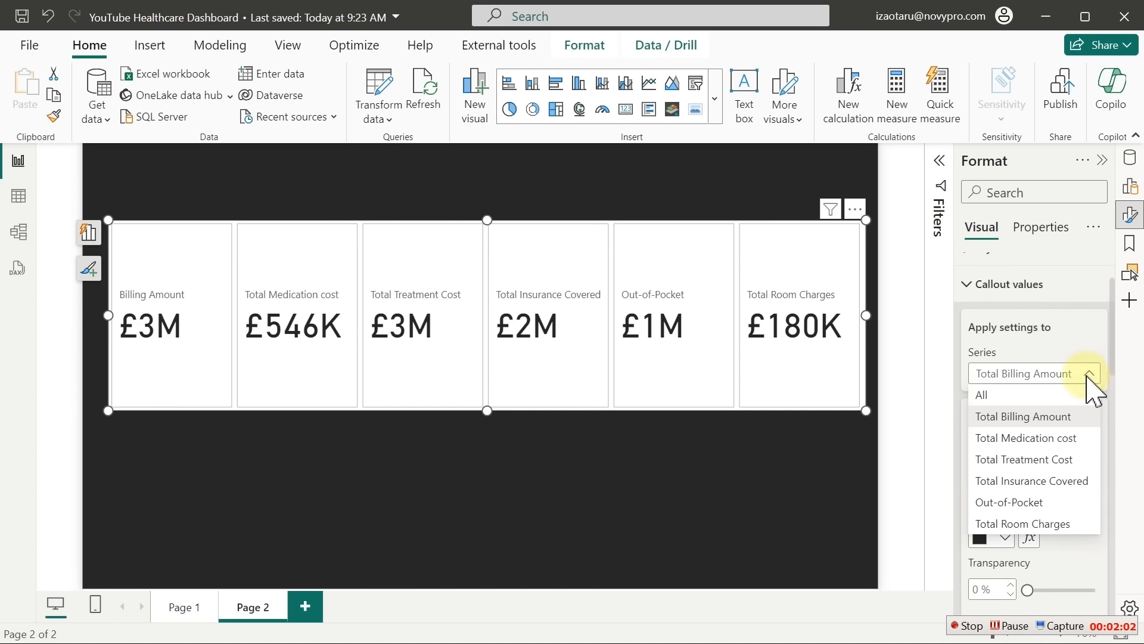
left_click(1044, 439)
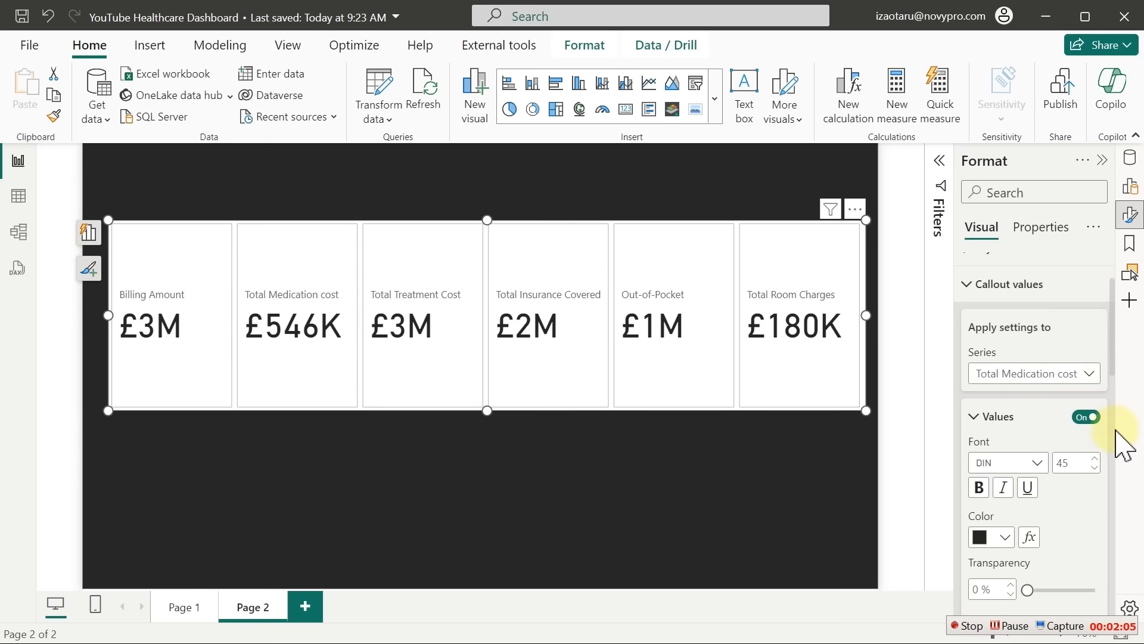
scroll(1120, 477, "down", 5)
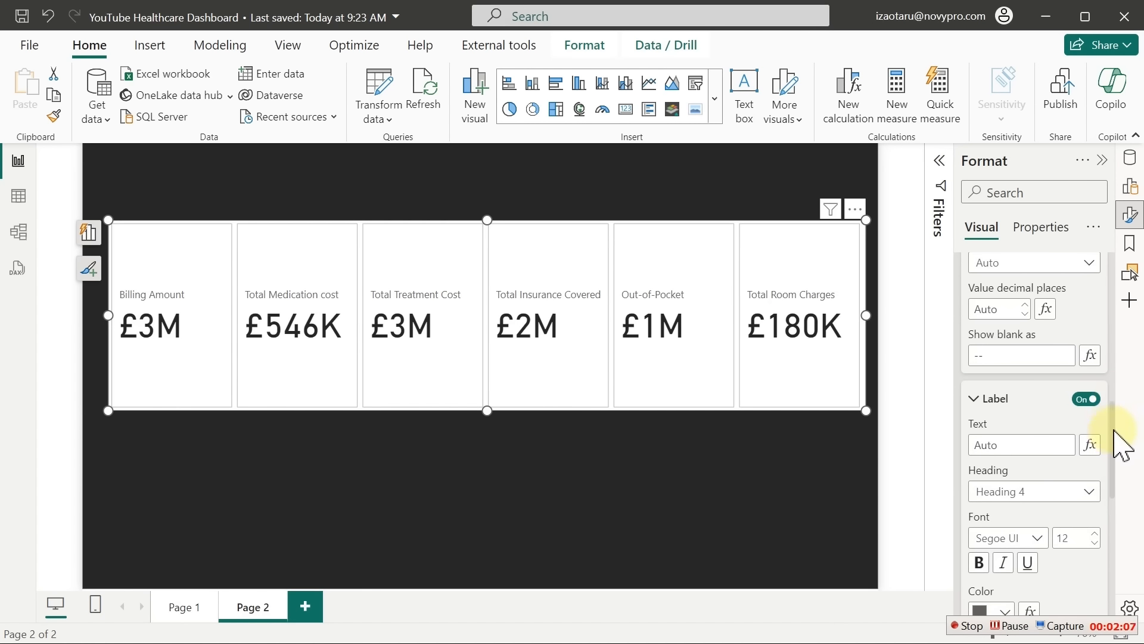
left_click(1020, 445)
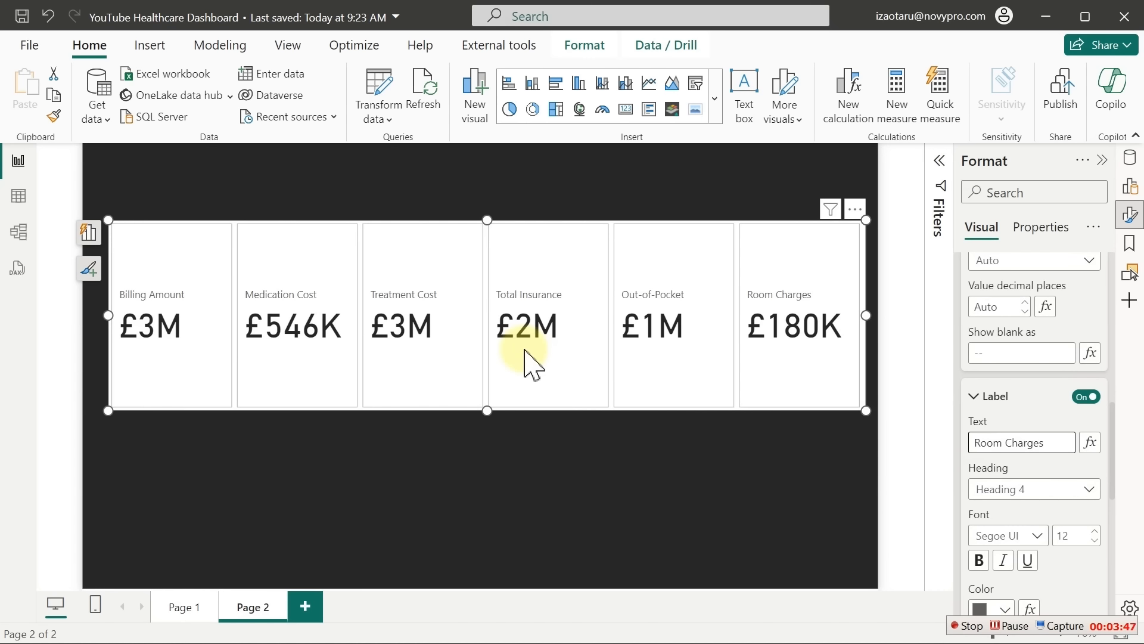
left_click(1129, 217)
left_click(1130, 158)
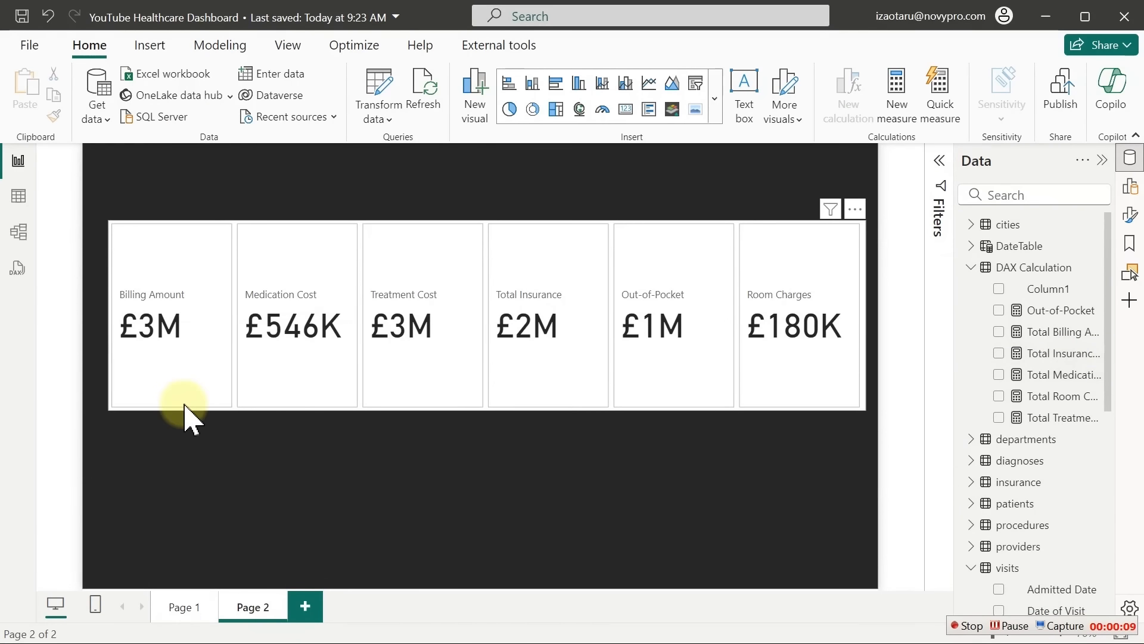
In Model view, select all six total measures of the DAX Calculation table together
left_click(19, 232)
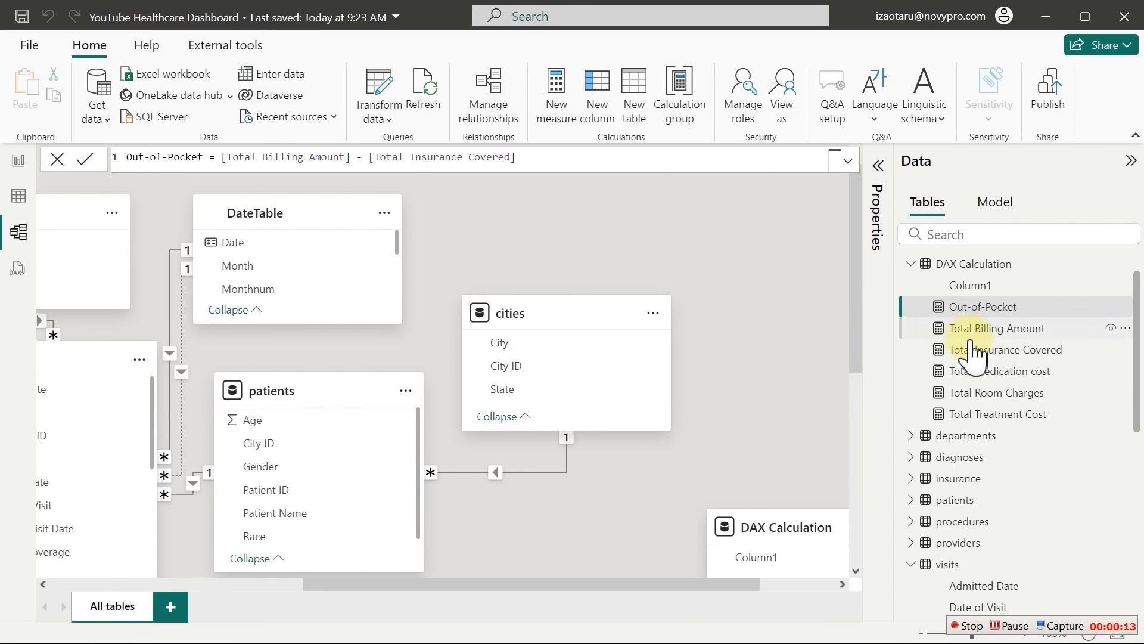
left_click(877, 167)
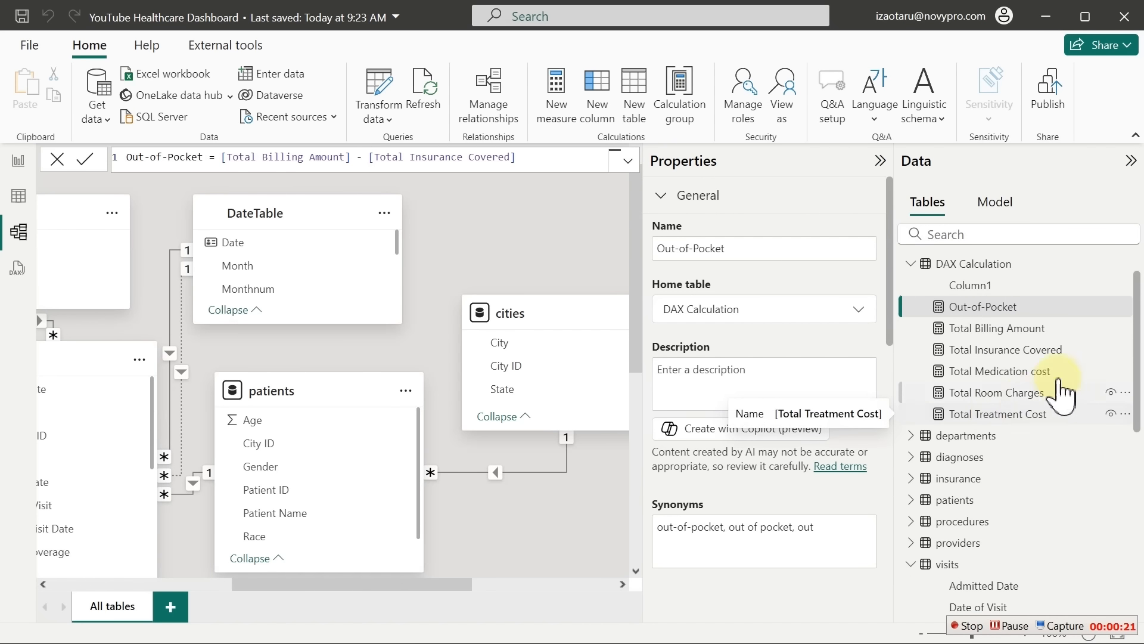
left_click(1018, 411, "ctrl")
left_click(1032, 391, "ctrl")
left_click(1043, 370, "ctrl")
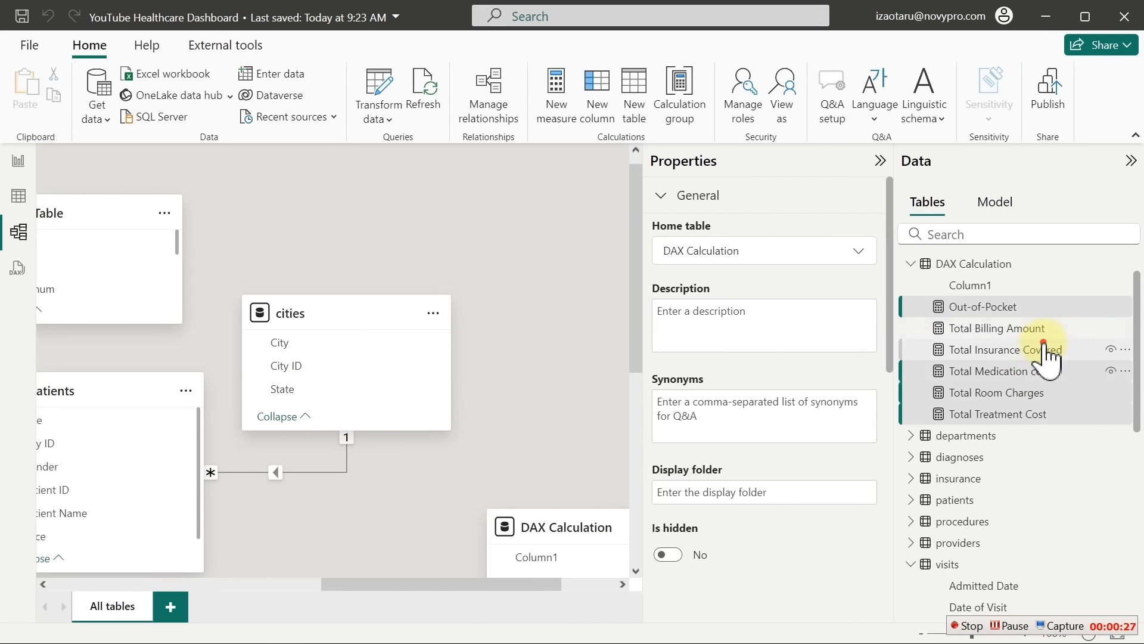
left_click(1049, 351, "ctrl")
left_click(1047, 328, "ctrl")
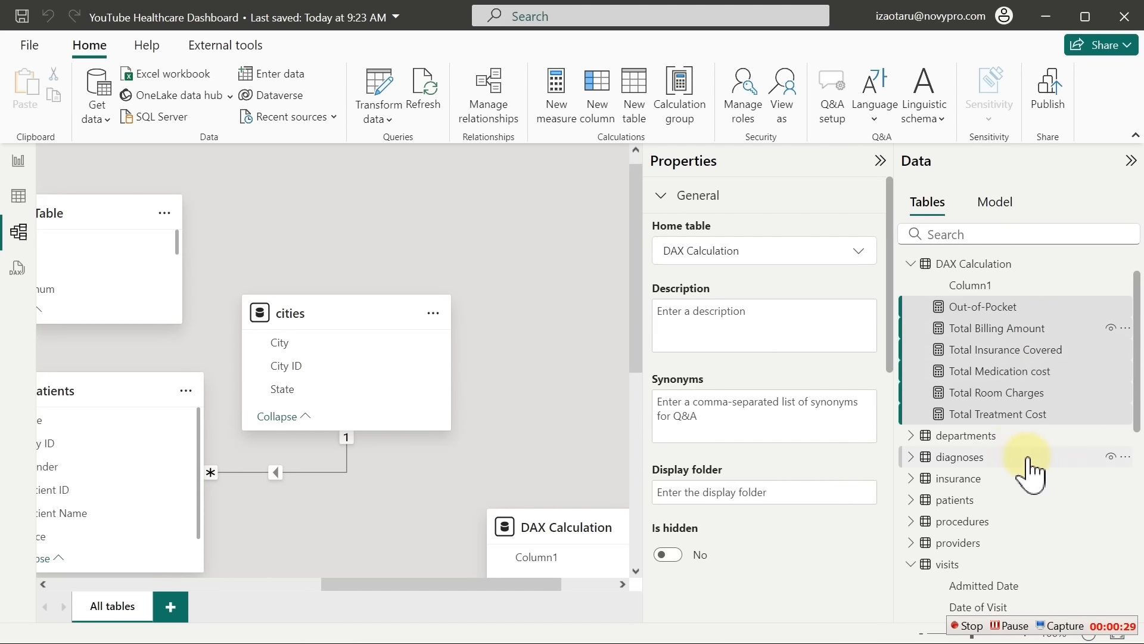
Assign them to a 'Basic Measures' display folder and return to Report view
left_click(746, 498)
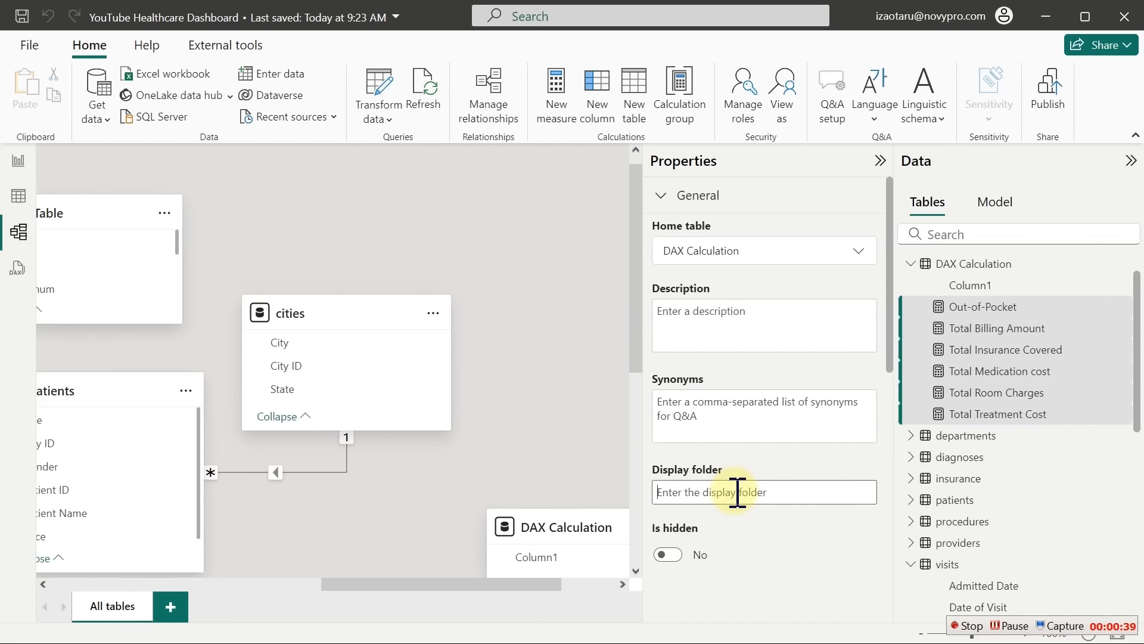
type("Basic Measures")
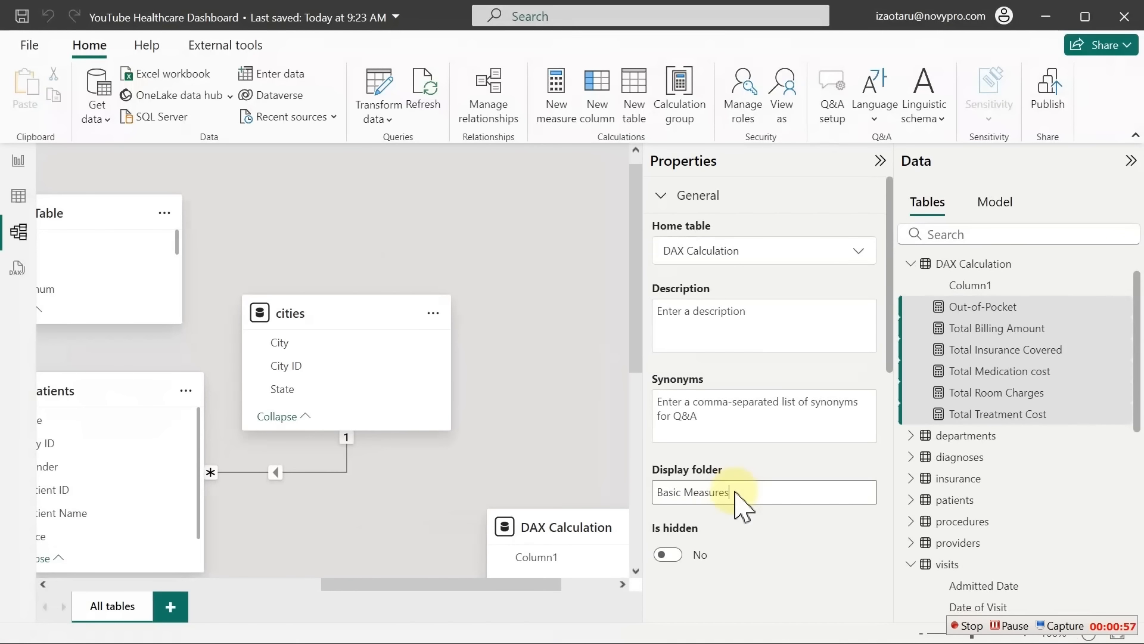
key("Return")
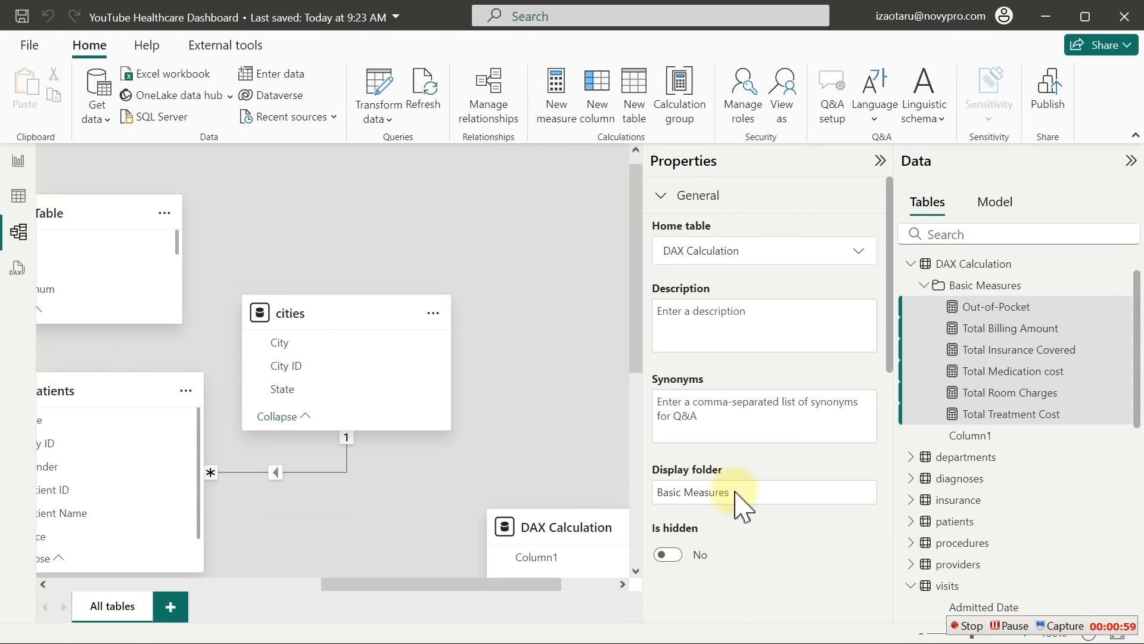
left_click(923, 287)
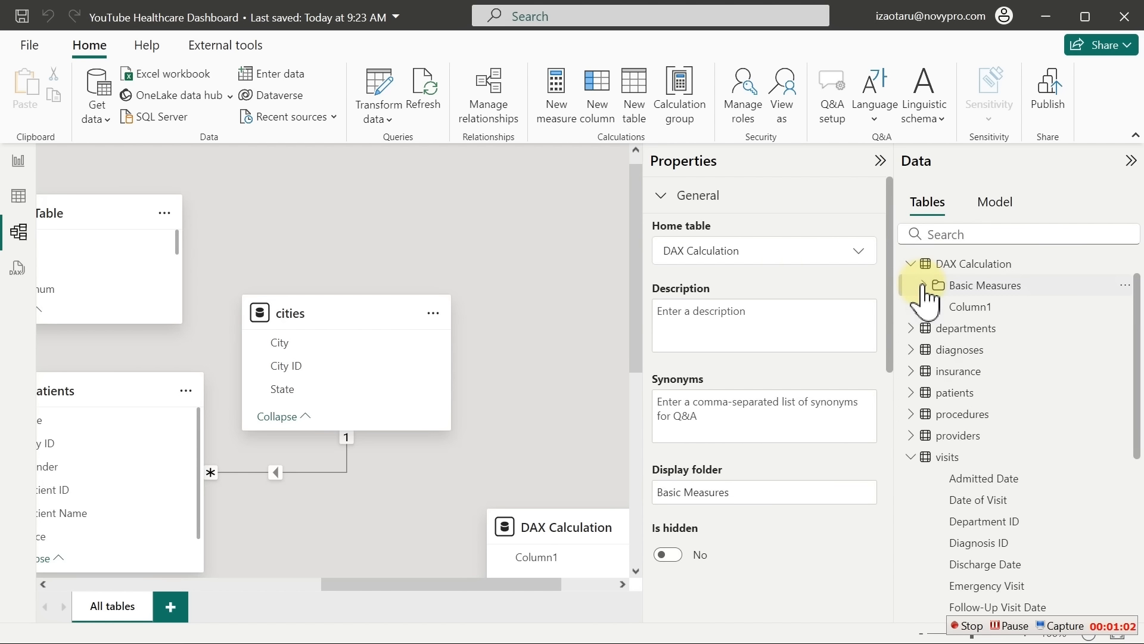
left_click(17, 161)
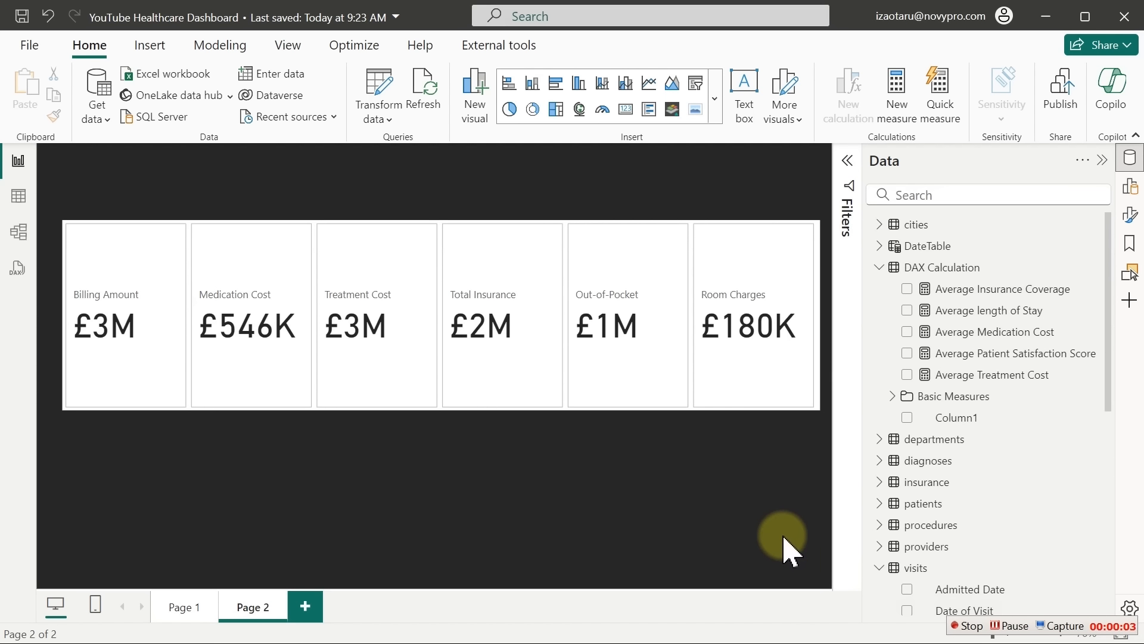
Review the formulas for Average Insurance Coverage, length of Stay, Medication Cost, Patient Satisfaction Score and Treatment Cost
left_click(960, 290)
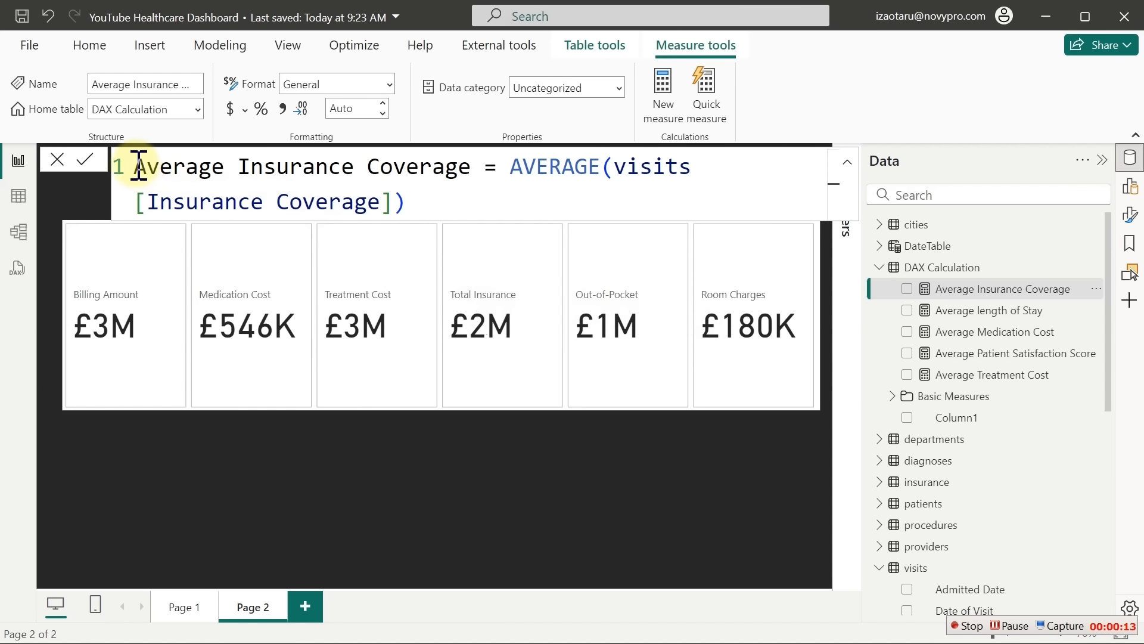
left_click_drag(134, 169, 496, 166)
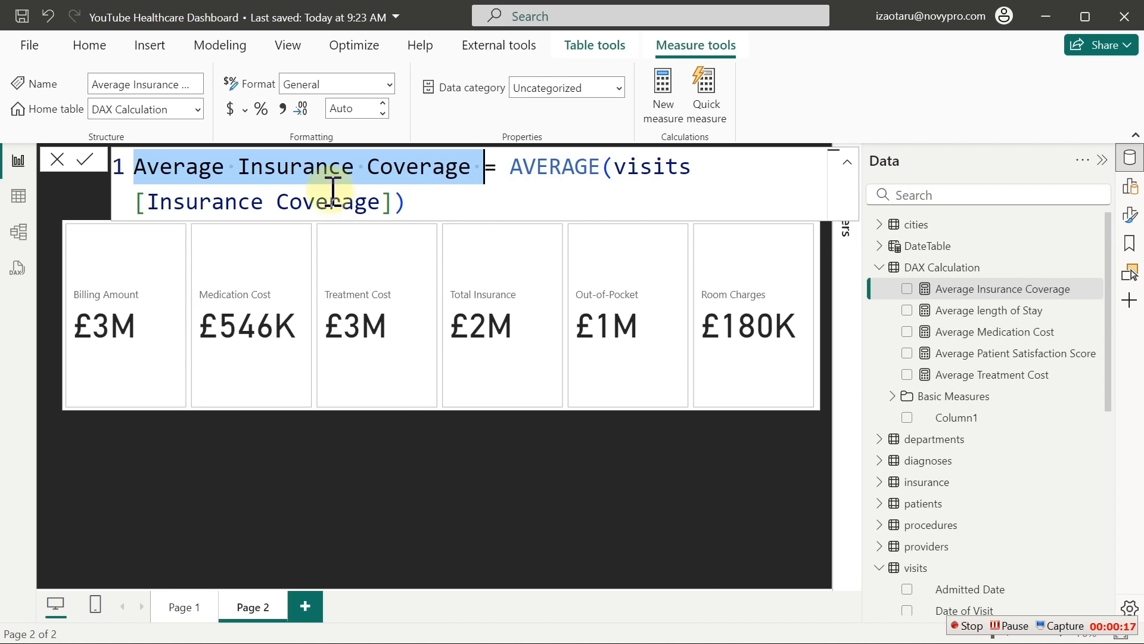
left_click_drag(419, 206, 147, 206)
left_click(1007, 311)
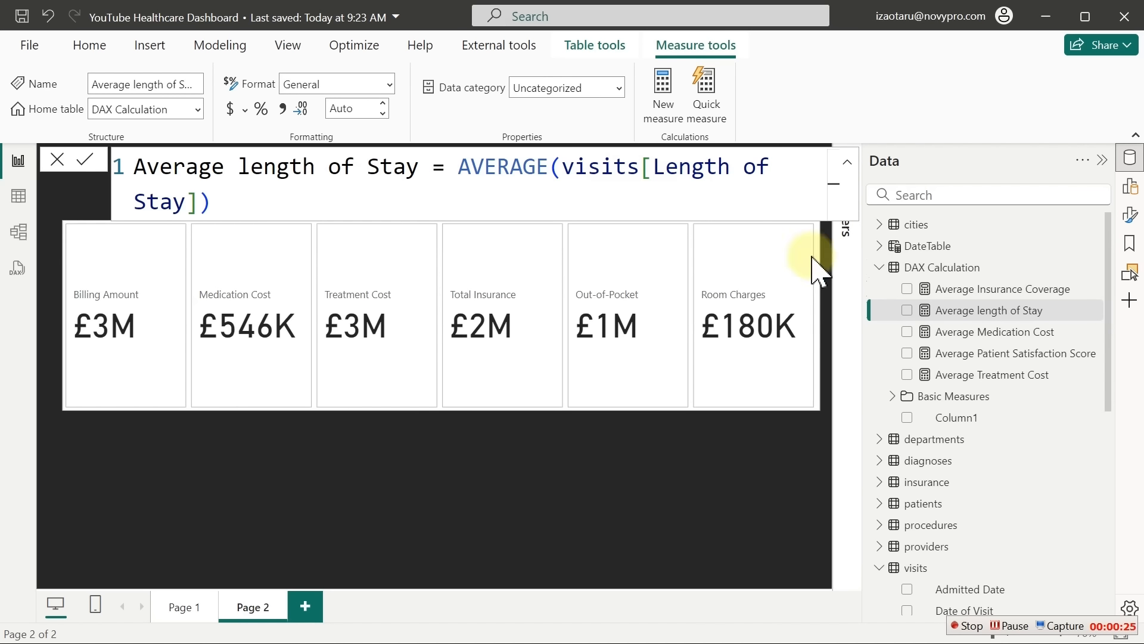
left_click(973, 347)
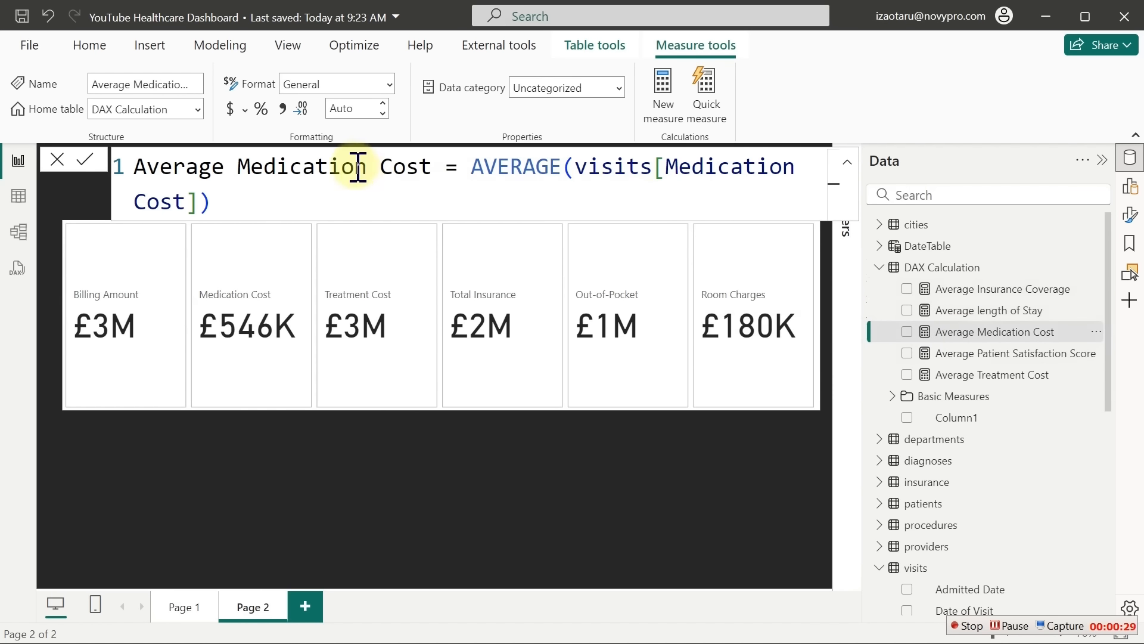
left_click(965, 355)
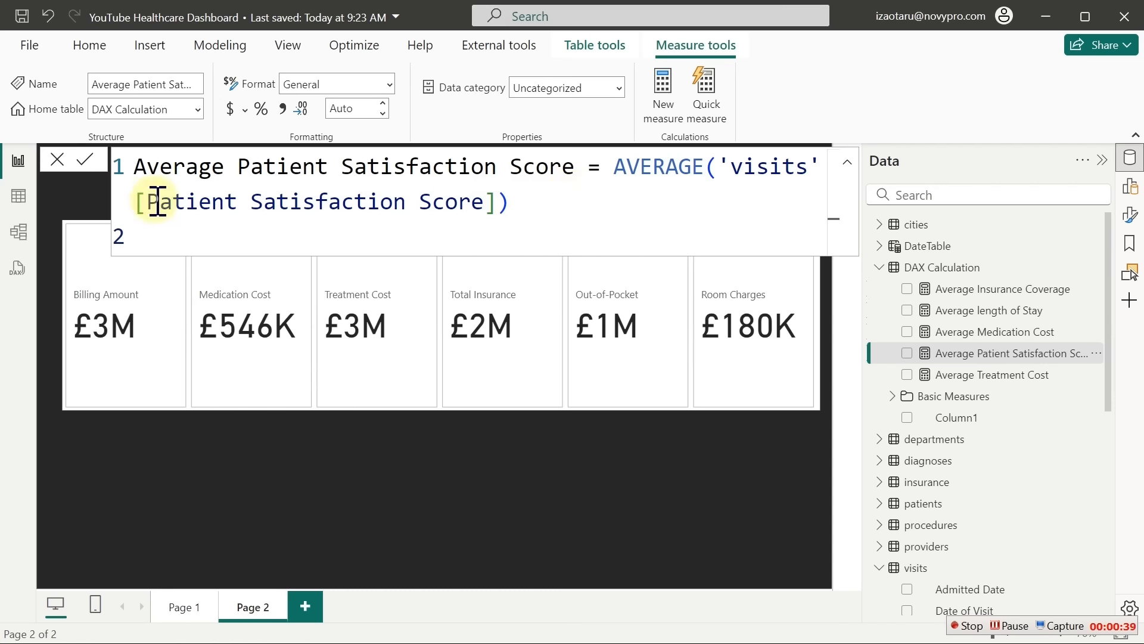
left_click(1013, 374)
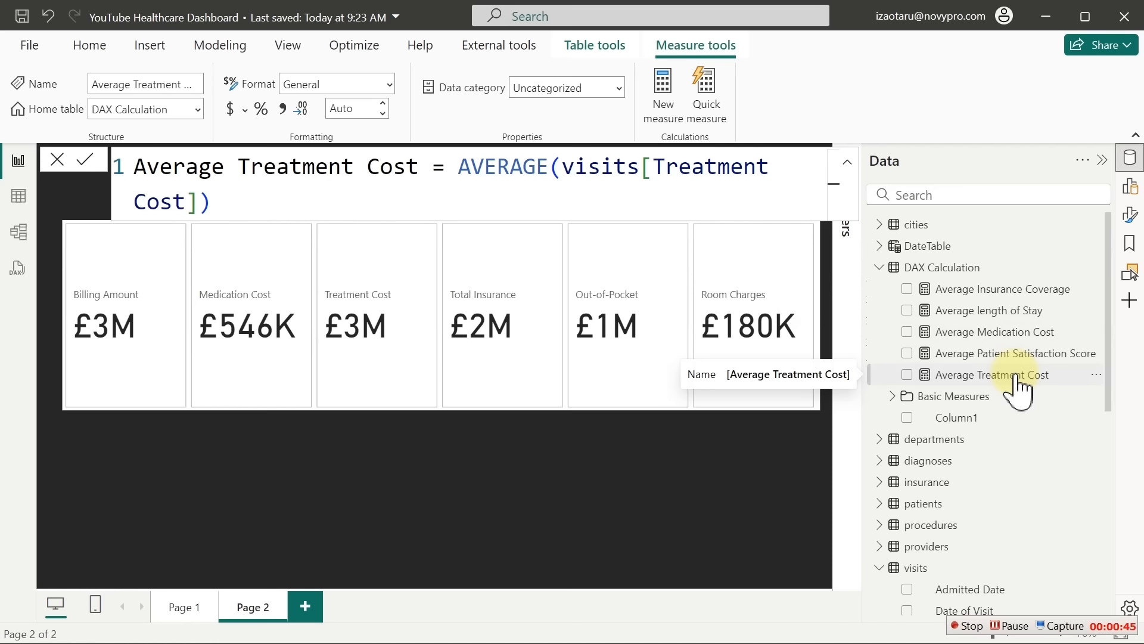
left_click(1004, 351)
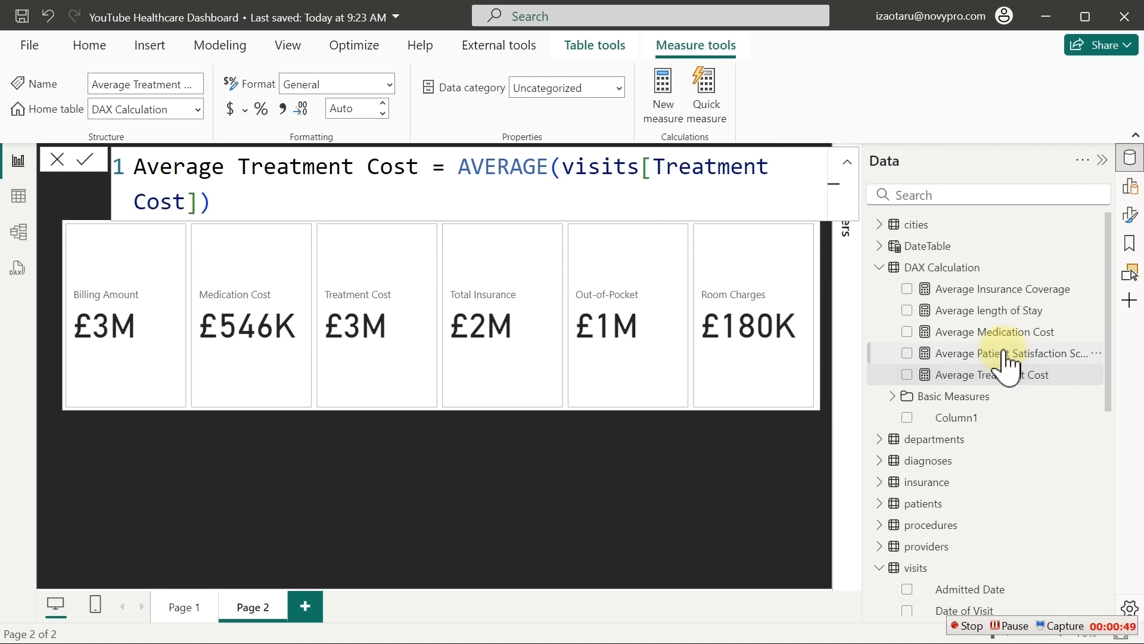
left_click(1004, 333)
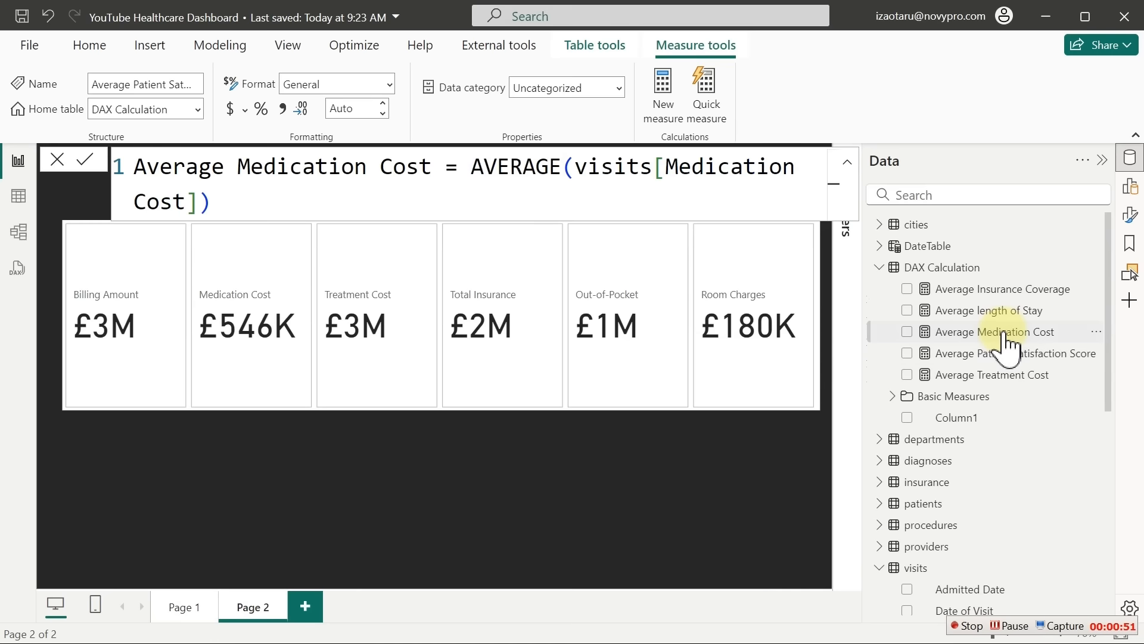
left_click(999, 311)
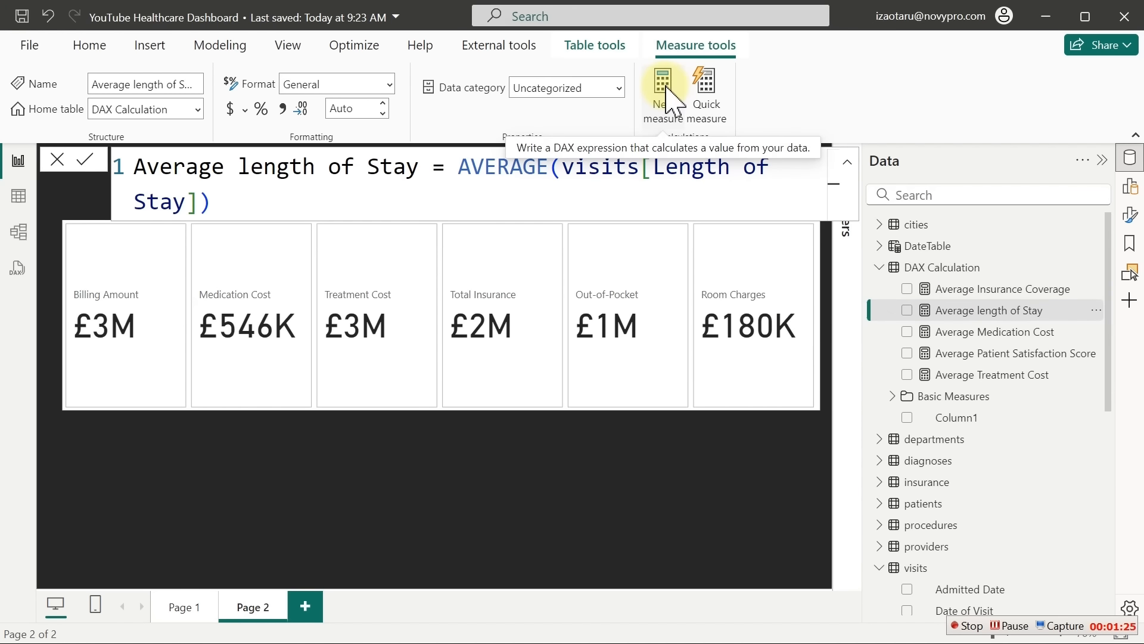
Define Total Patients as DISTINCTCOUNT(visits[Patient ID]) and commit the measure
type("= ")
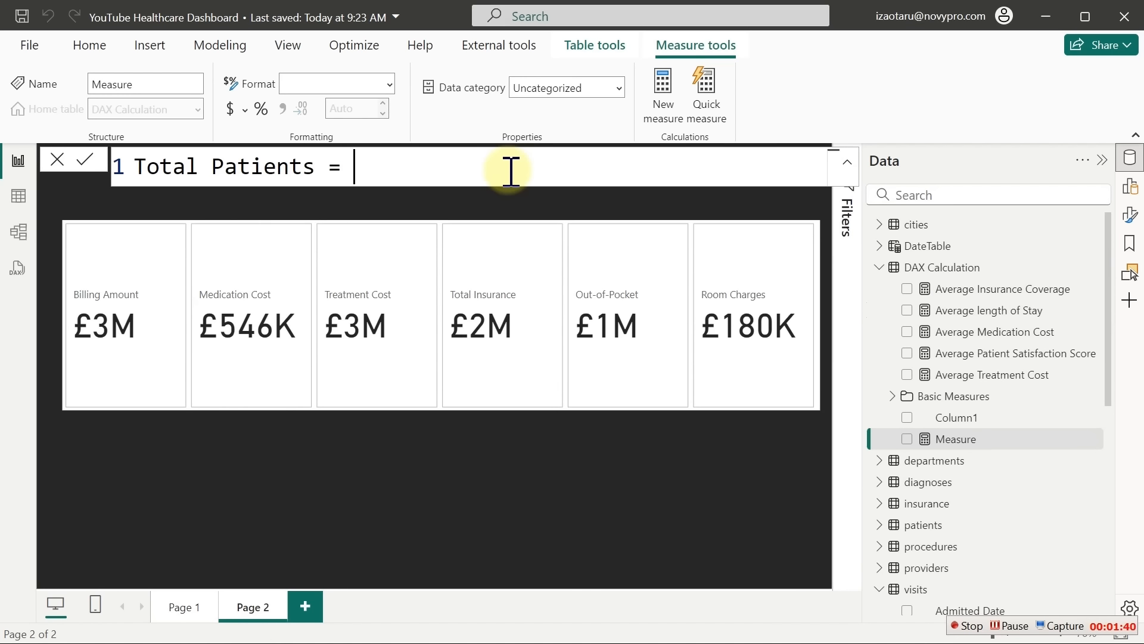
type("dis")
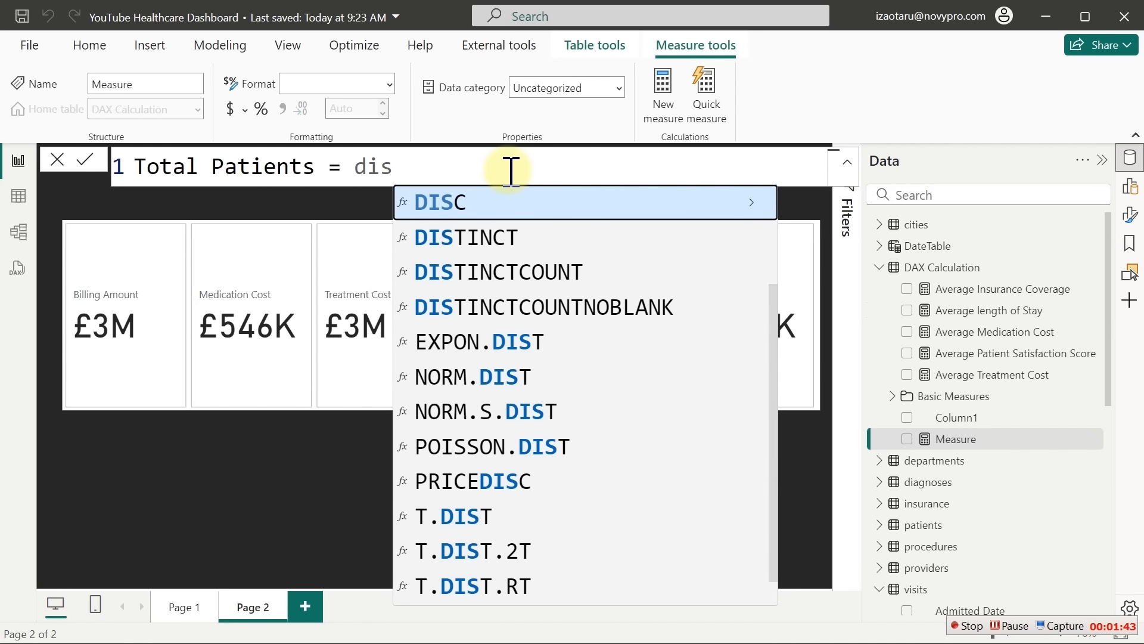
key("Down")
key("Down")
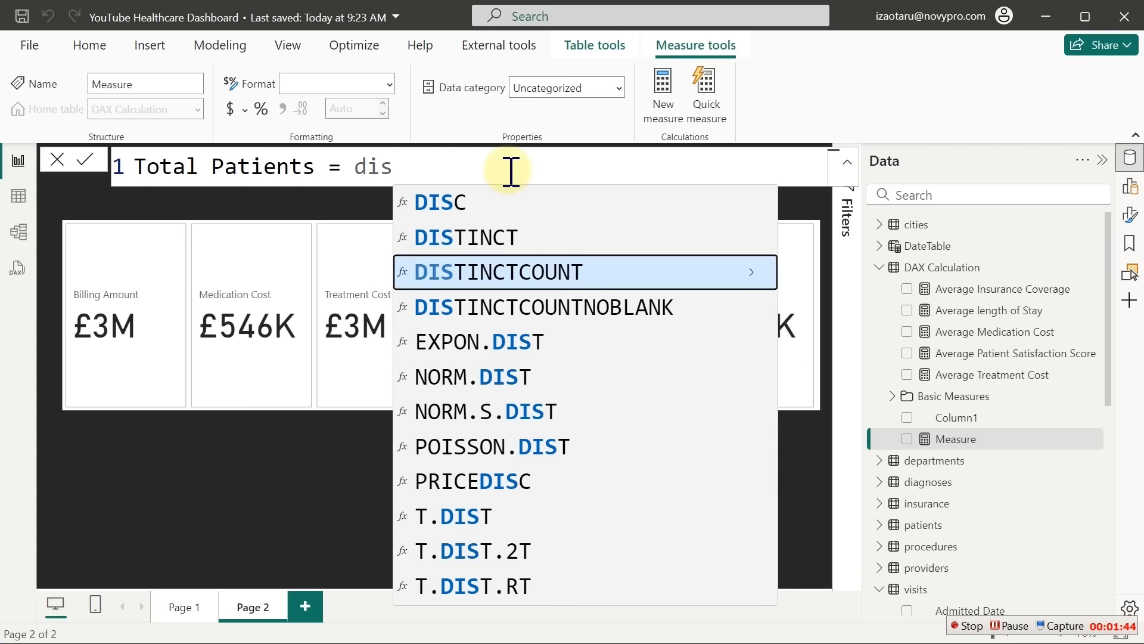
key("Tab")
type("v")
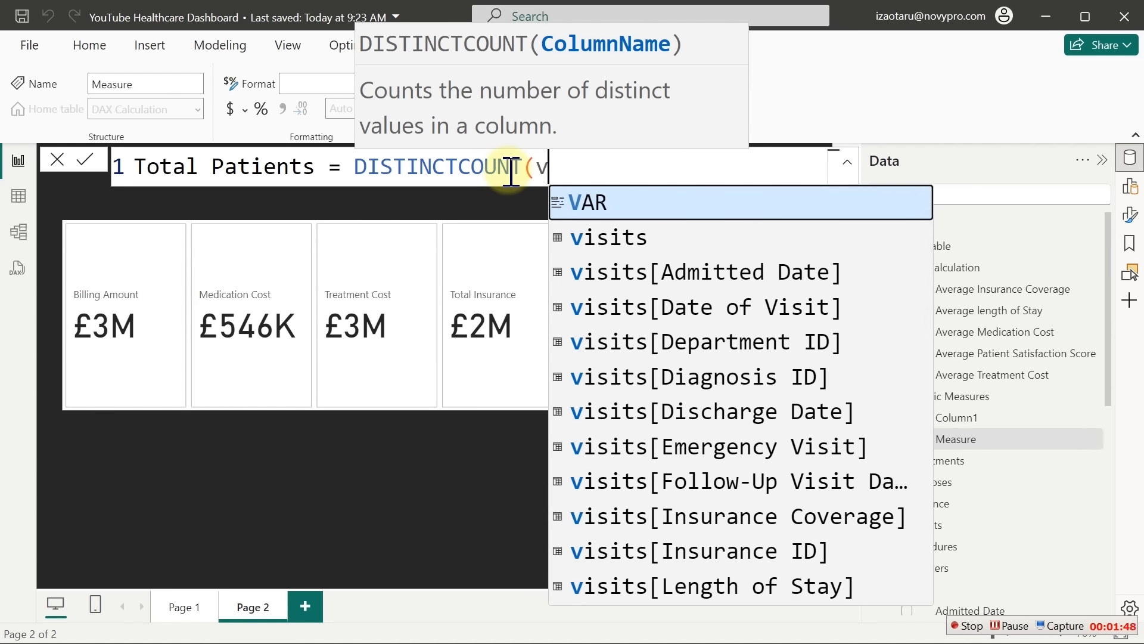
key("Down")
key("Down")
key("Down")
key("Down")
key("Down")
key("Down")
key("Down")
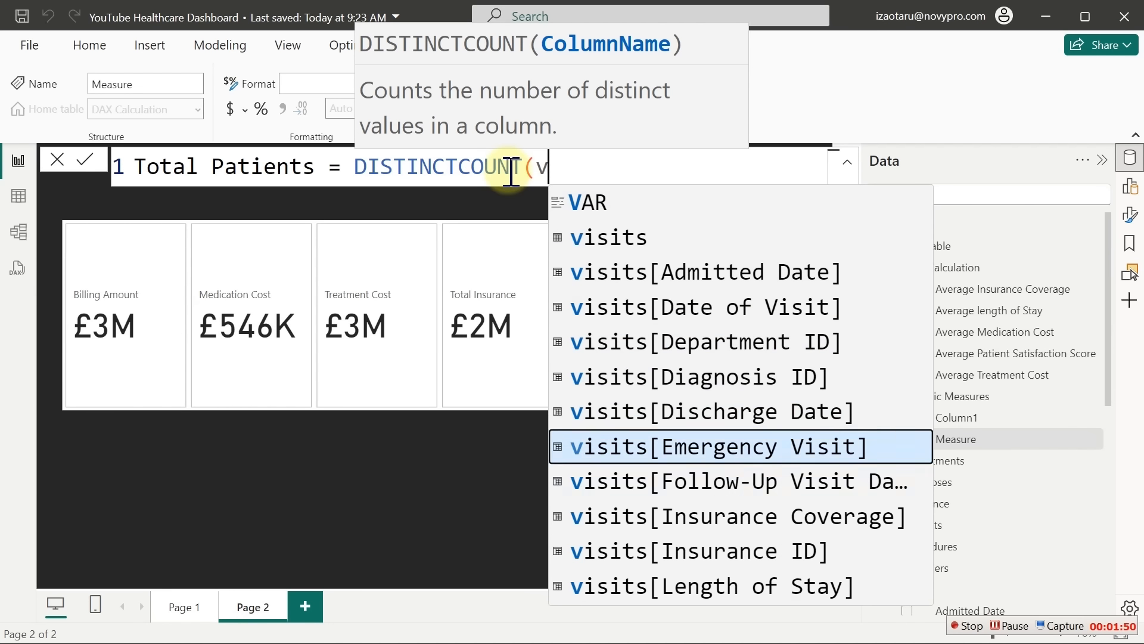
key("Down")
key("Down")
key("Down")
key("Down")
key("Down")
key("Down")
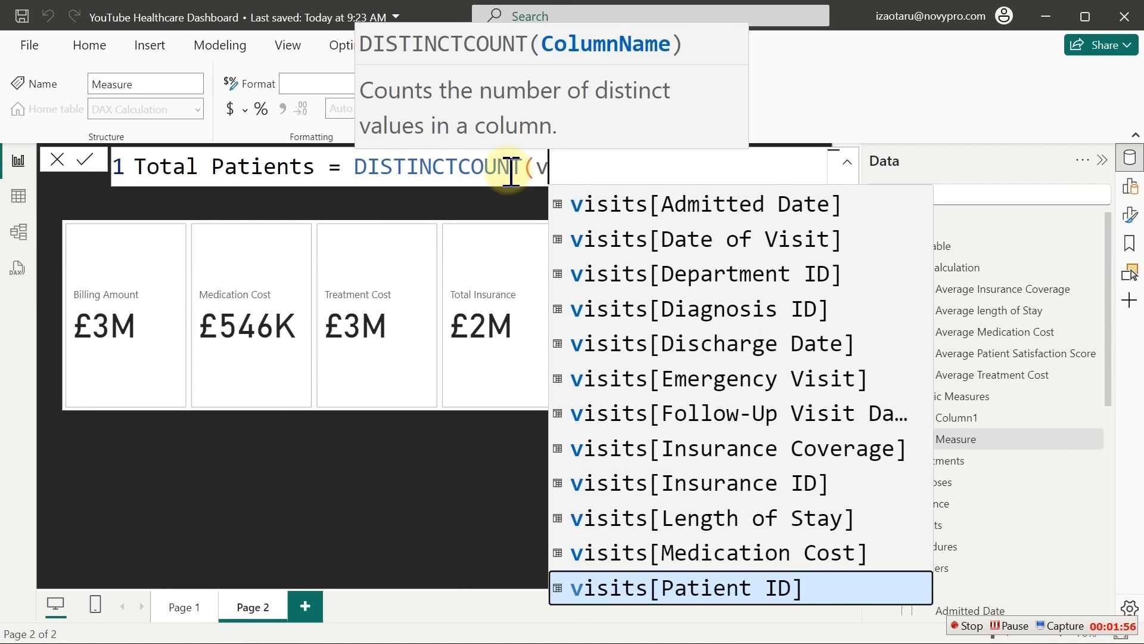
key("Tab")
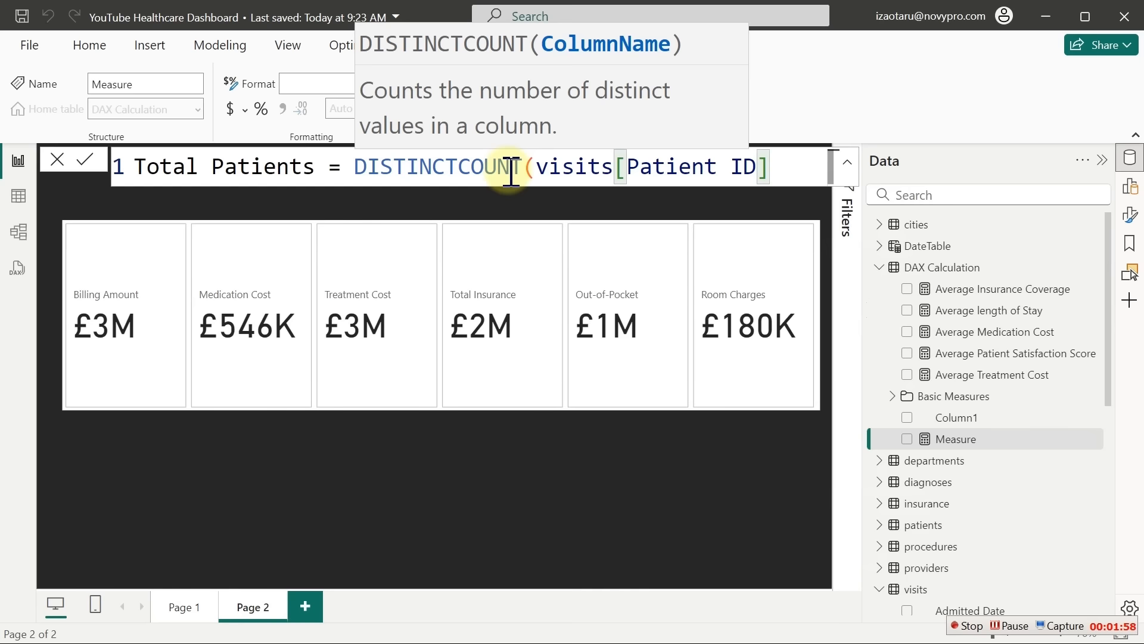
type(")")
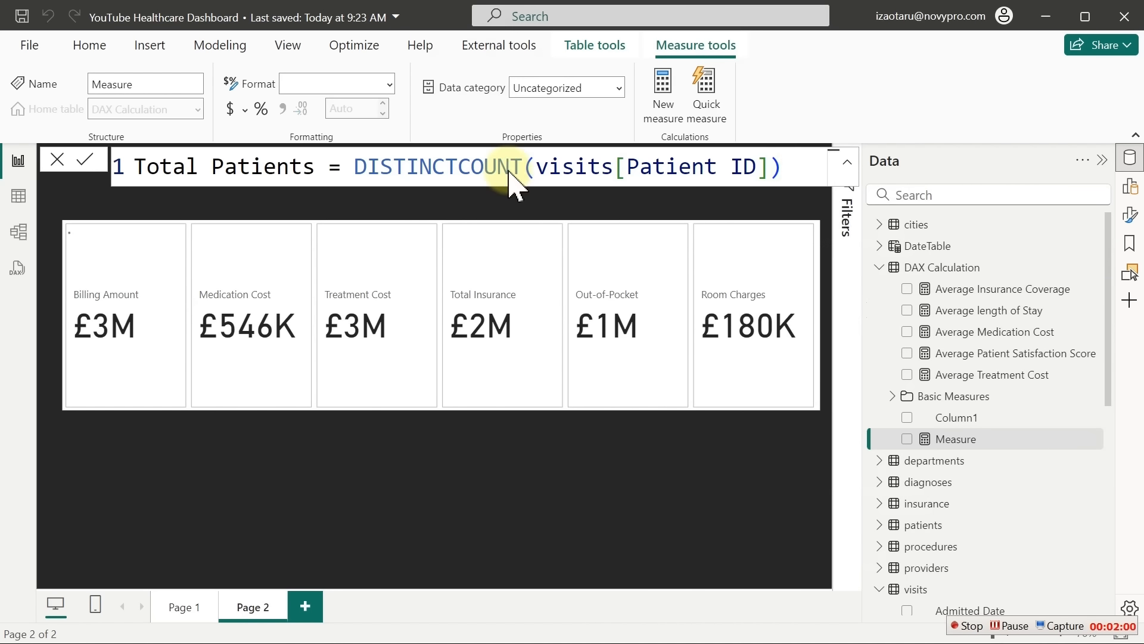
key("Return")
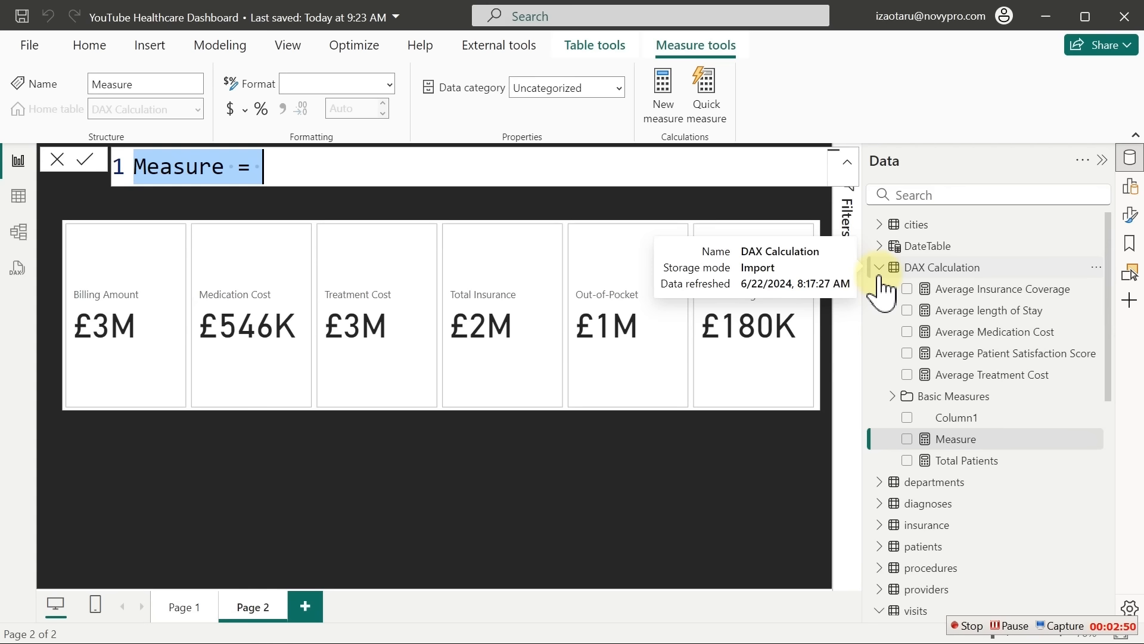
Start 'average Billing Amount per visit =' as DIVIDE with [Total Billing Amount] as numerator
type("average Billing Amount per visit =")
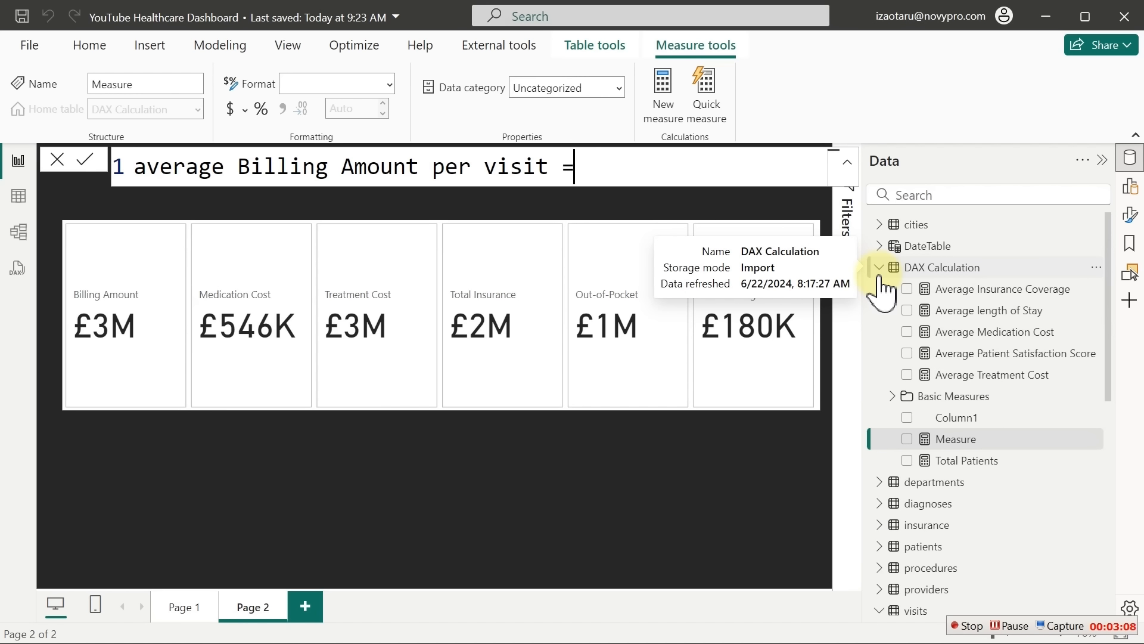
key("shift+Return")
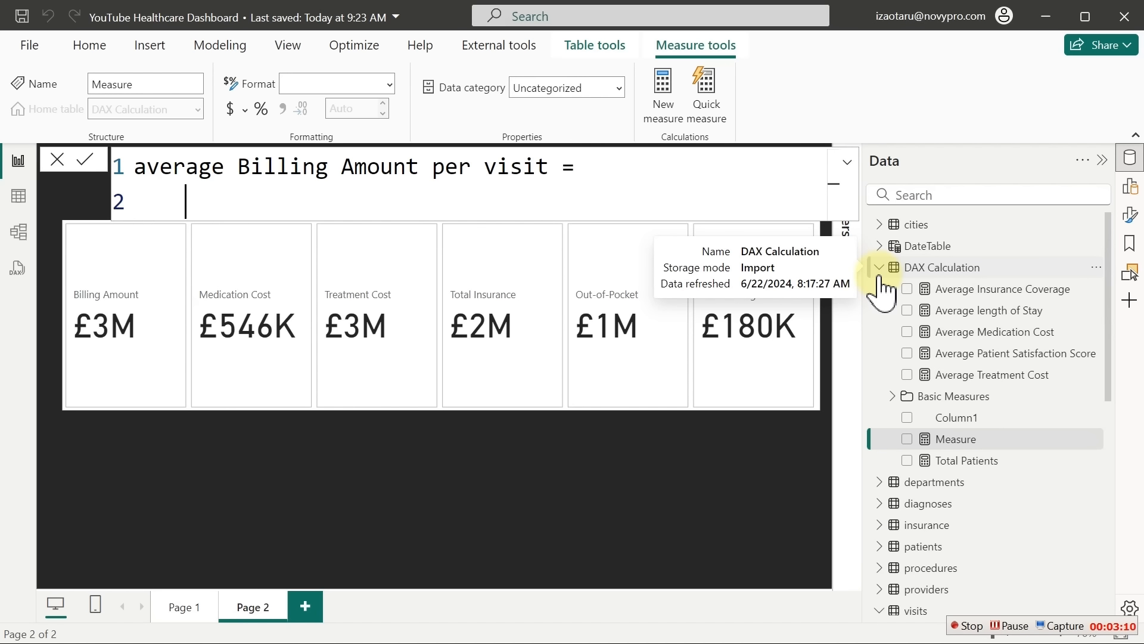
type("divi")
key("Tab")
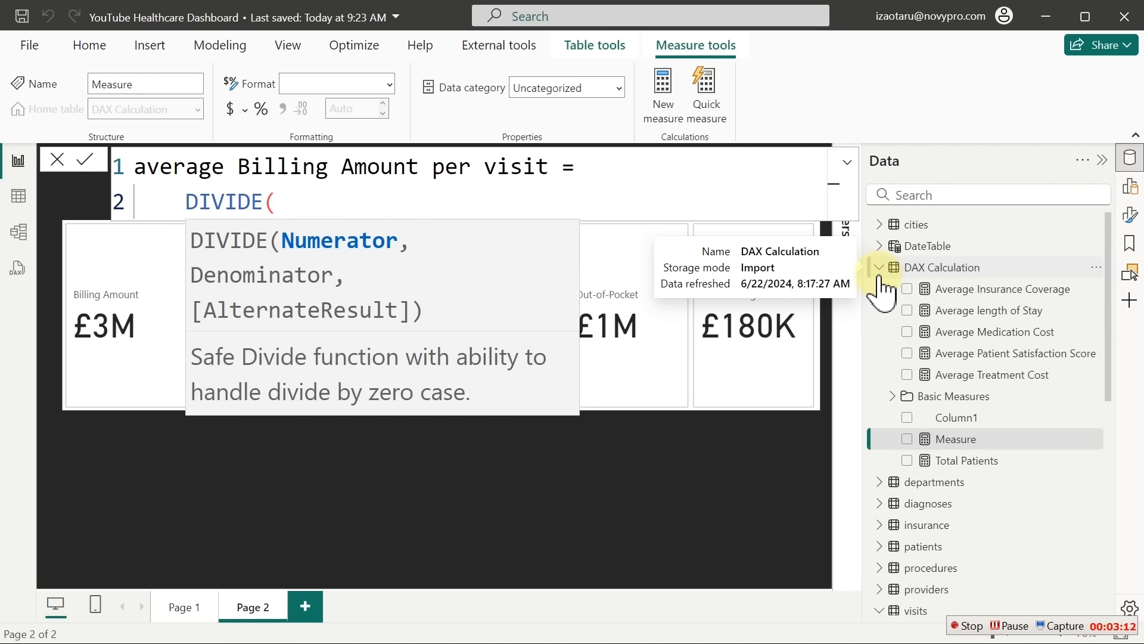
key("shift+Return")
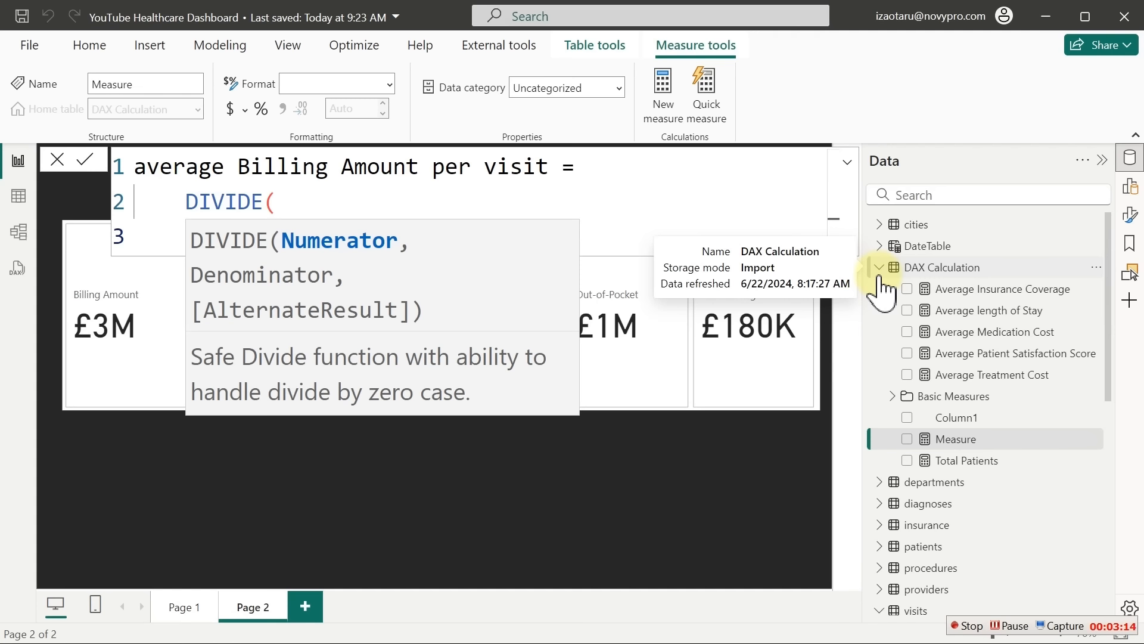
left_click(674, 203)
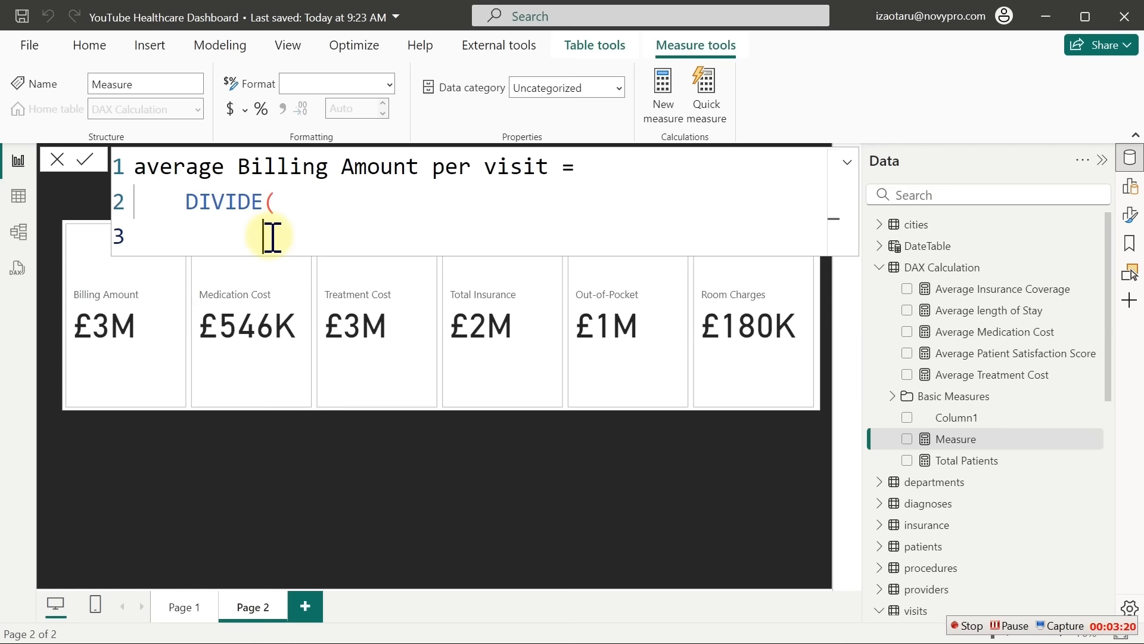
type("[to")
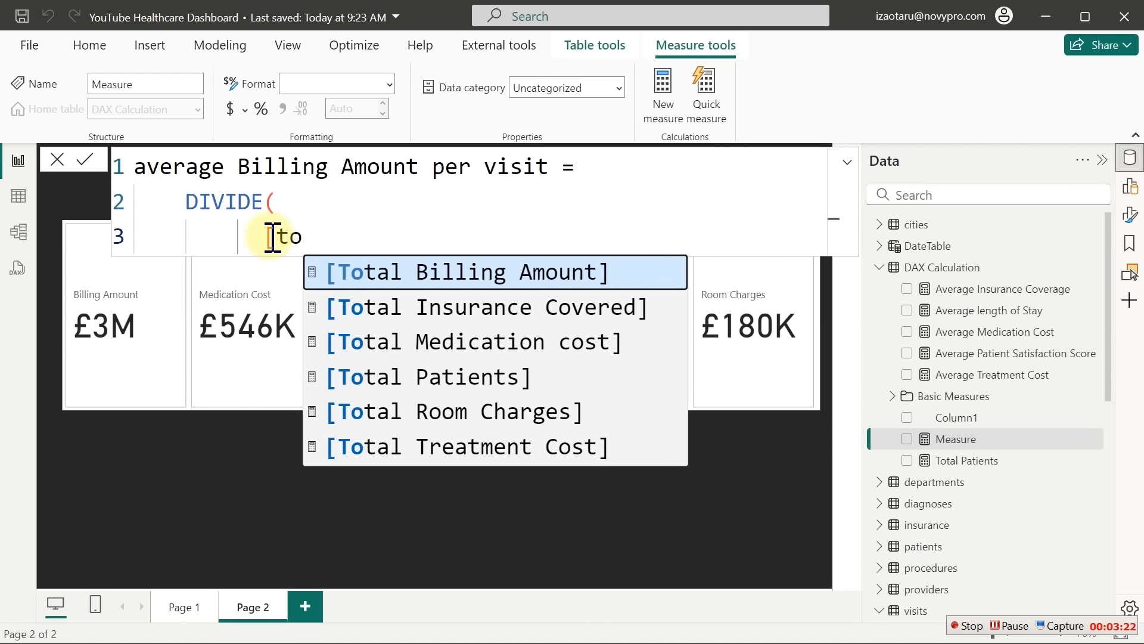
key("Tab")
type(",")
Add [Total Patients] as the denominator, commit the measure, and select the whole formula for reuse
key("Return")
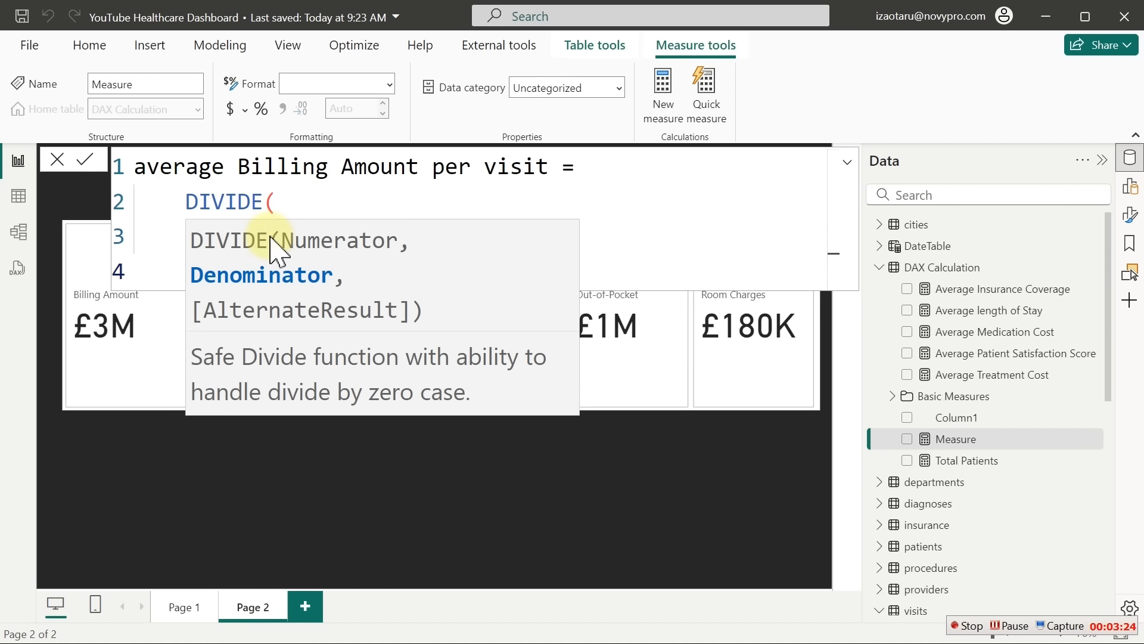
type("[to")
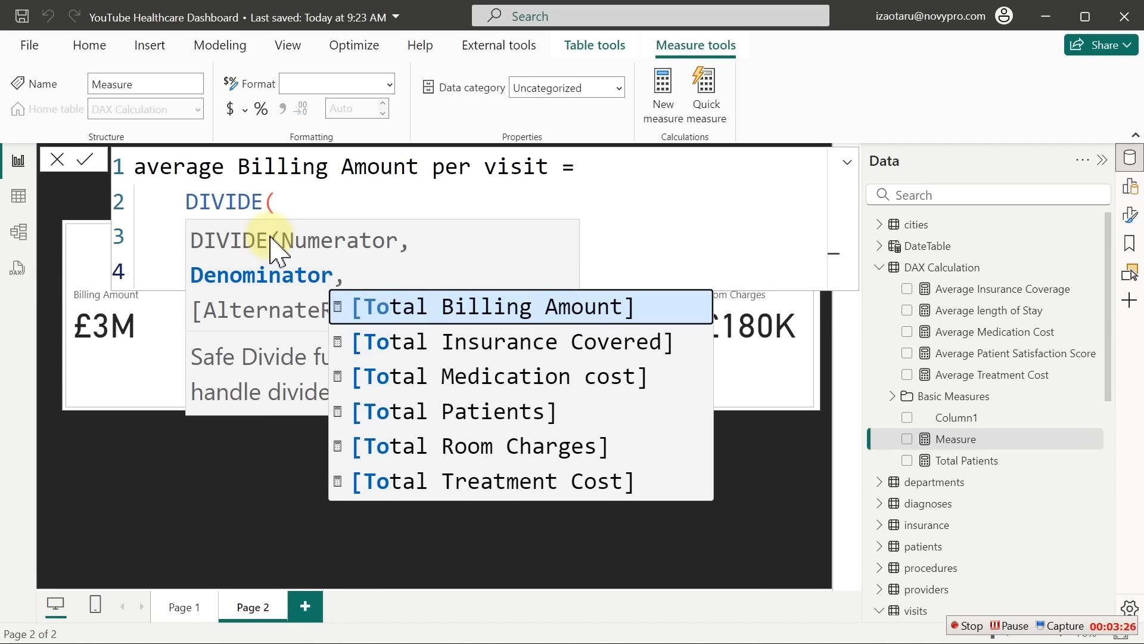
key("Down")
key("Down")
key("Down")
key("Tab")
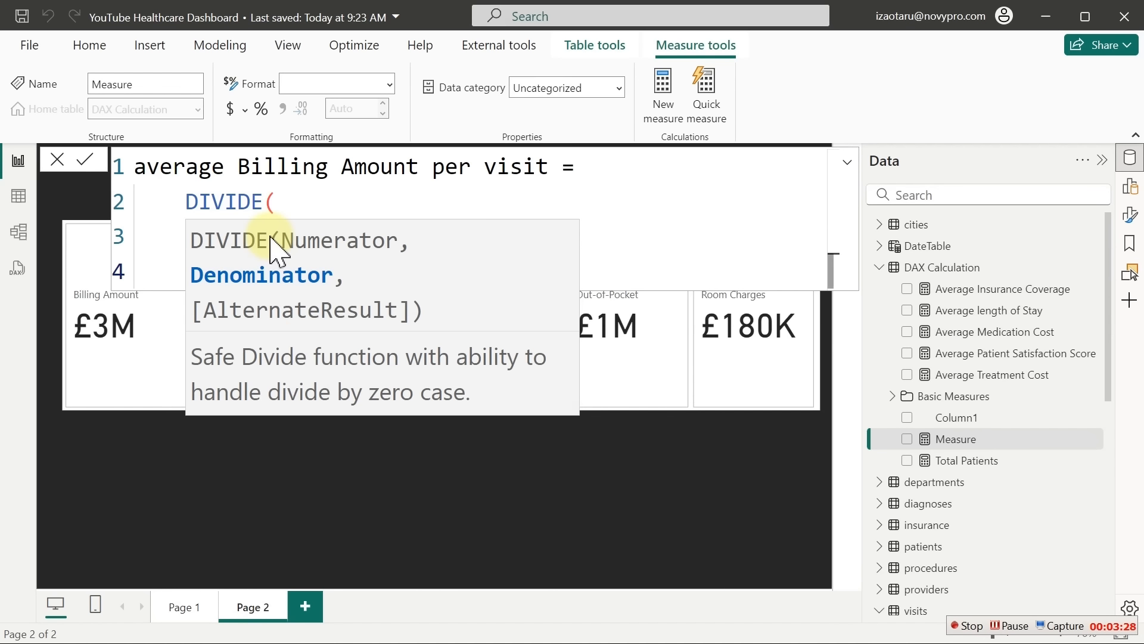
key("Return")
type(")")
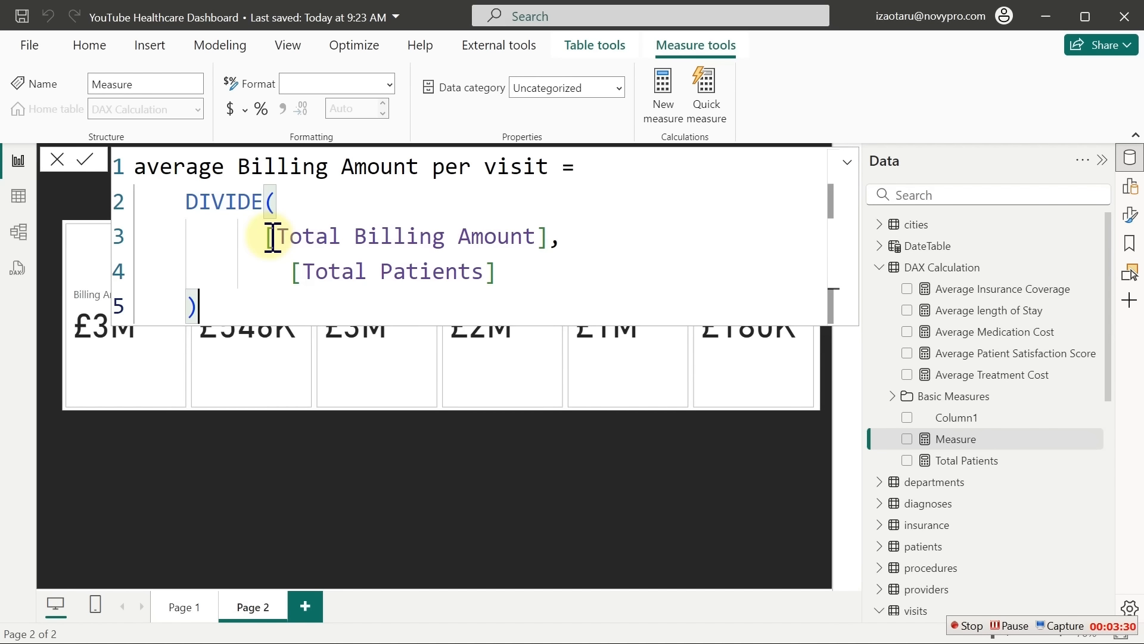
key("Return")
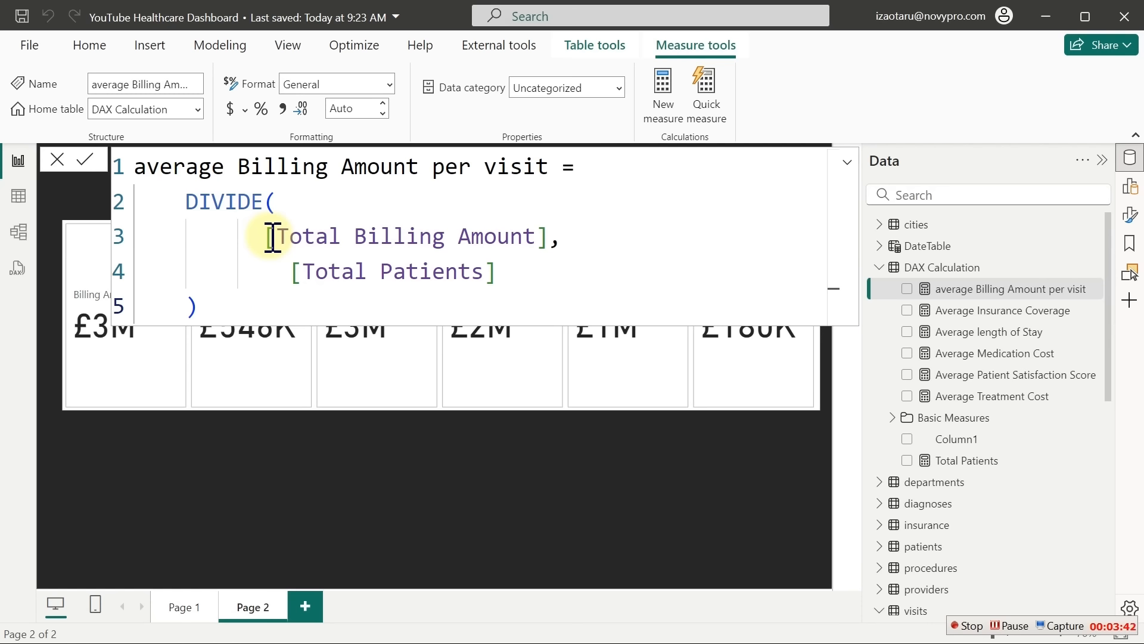
left_click(334, 246)
key("ctrl+a")
key("ctrl+c")
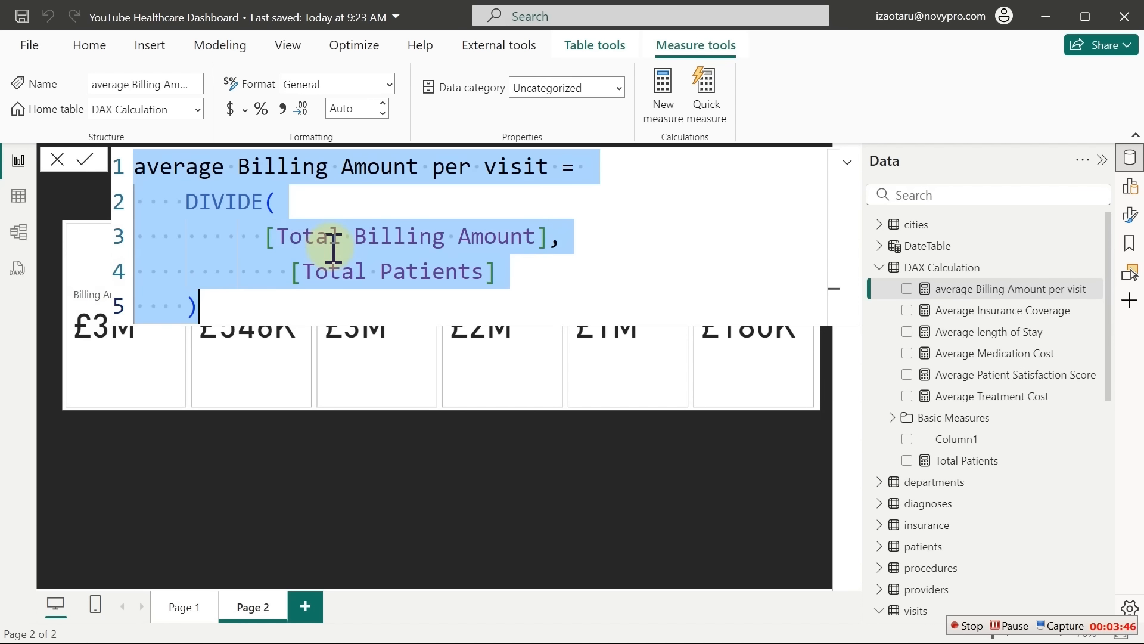
left_click(665, 89)
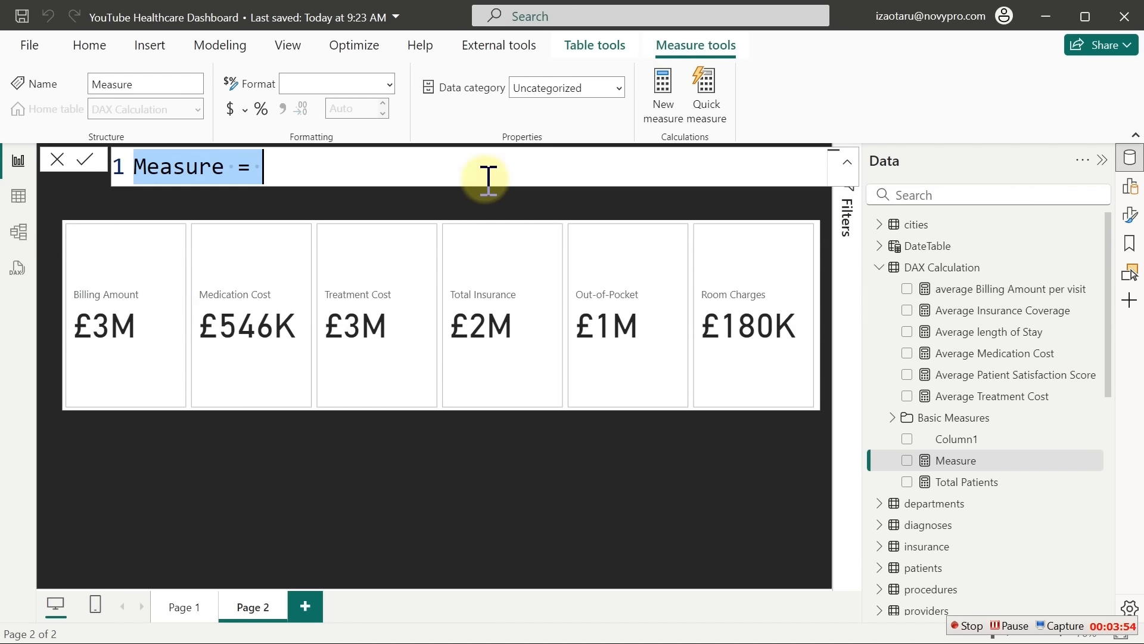
Paste the formula as 'average Out-of-Pocket', replacing [Total Billing Amount] with [Out-of-Pocket]
key("ctrl+v")
left_click(543, 167)
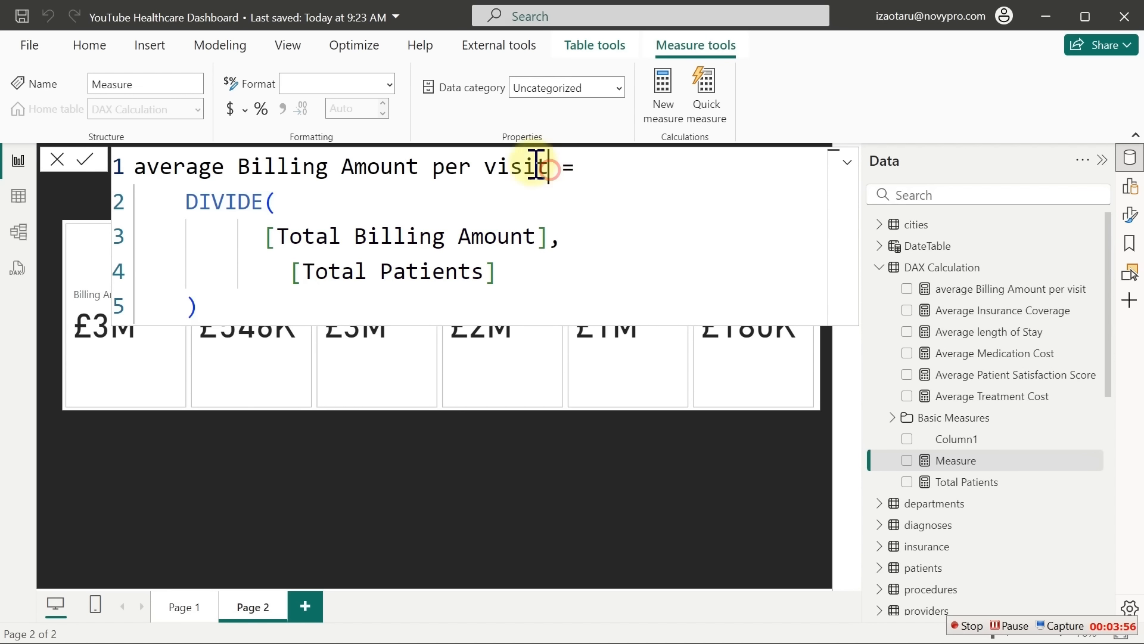
left_click_drag(538, 166, 241, 172)
type("Out")
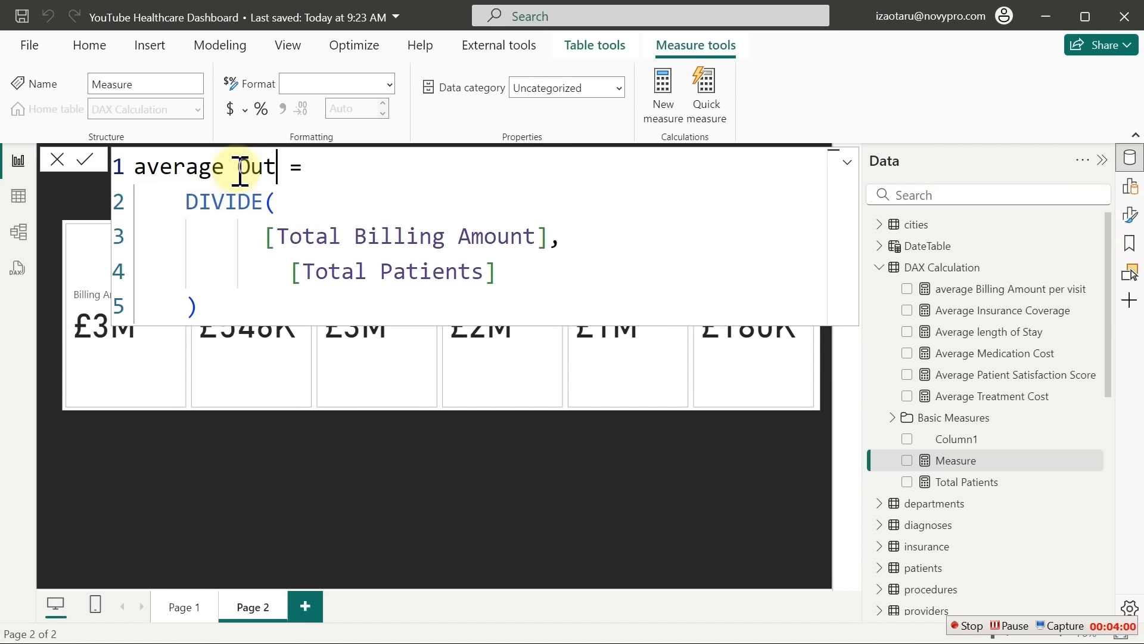
type("-of-Pocket")
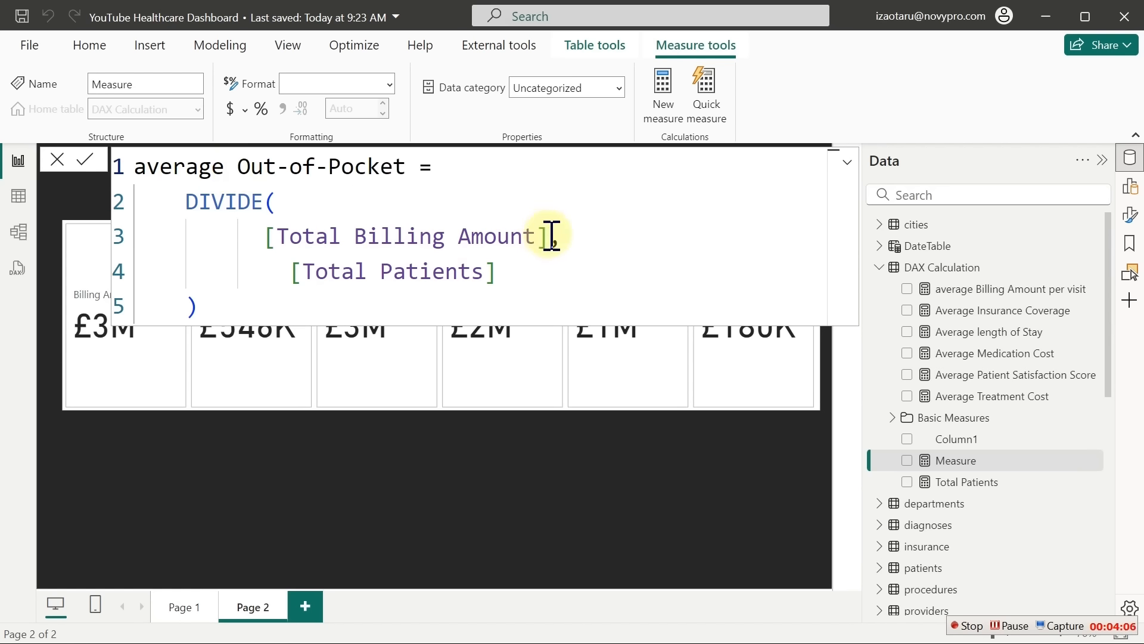
left_click_drag(556, 236, 283, 235)
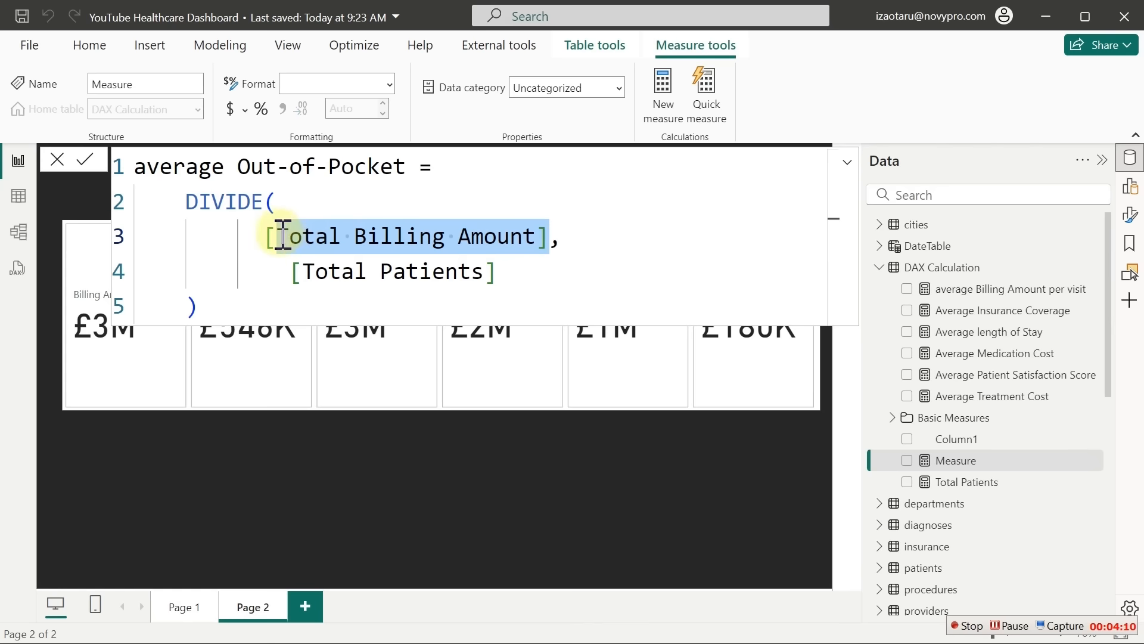
key("BackSpace")
type("ou,")
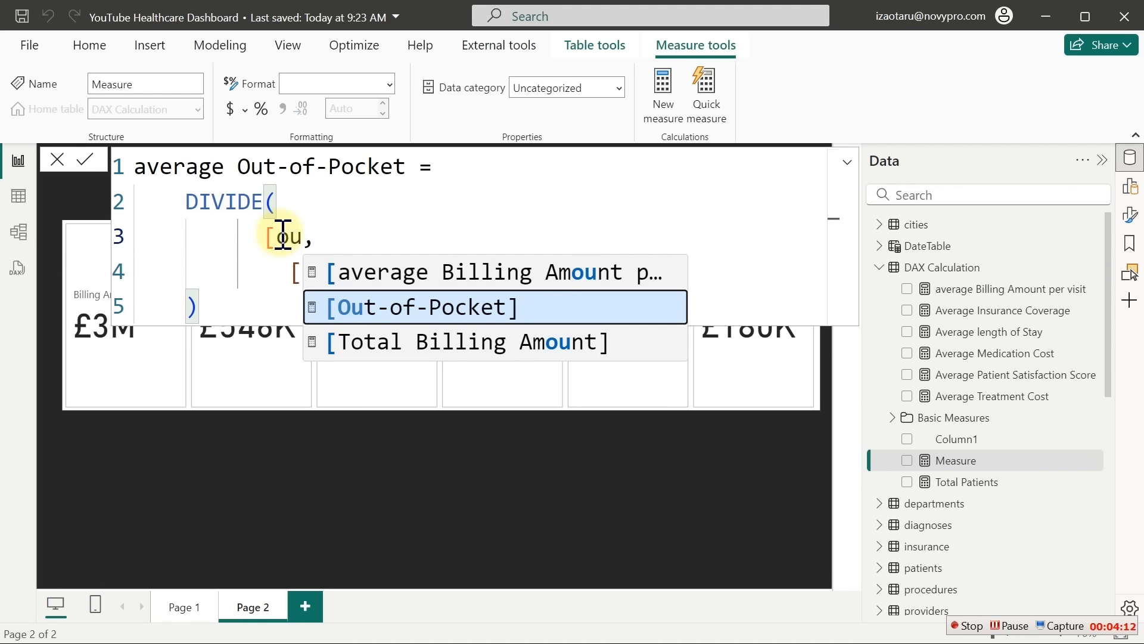
key("Tab")
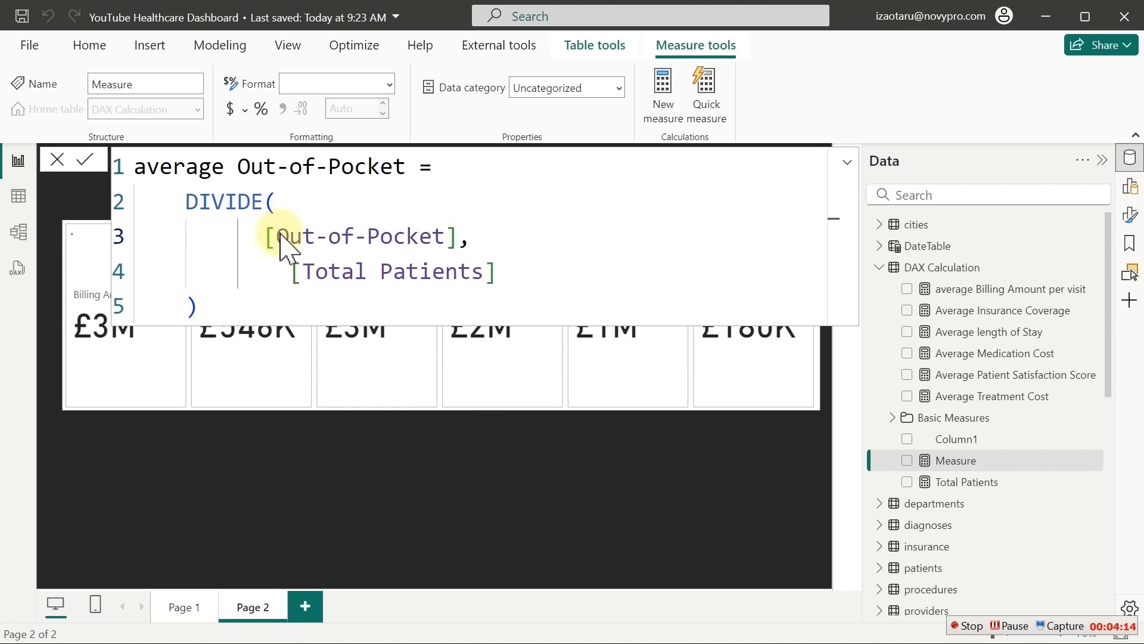
key("Return")
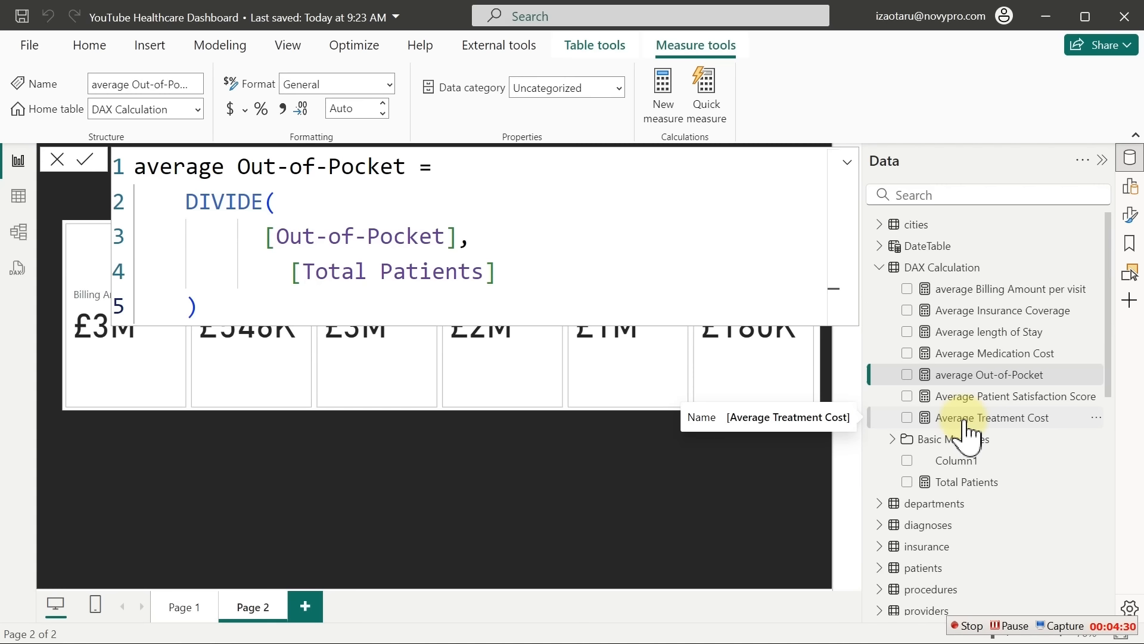
In Model view, put the seven average measures into an 'Average Measures' display folder
left_click(17, 233)
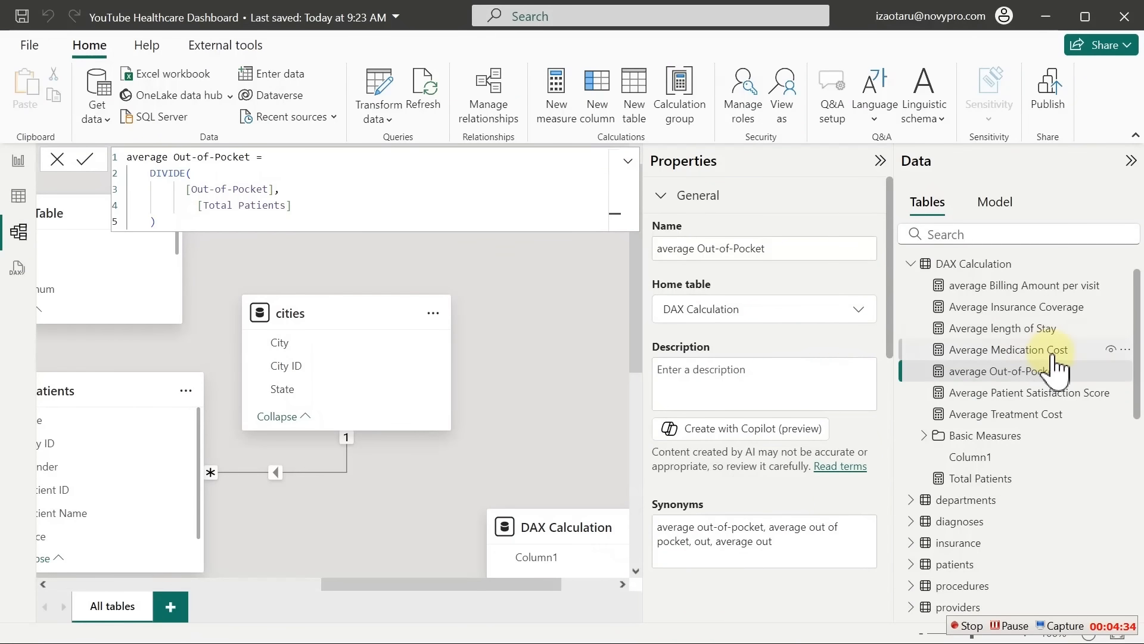
left_click(988, 289)
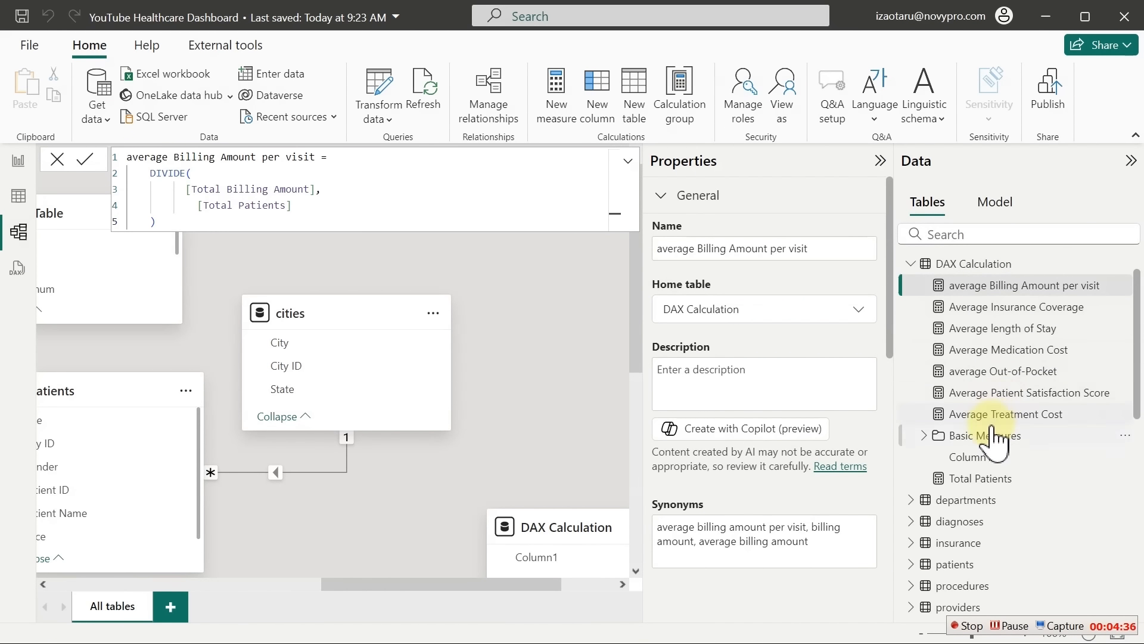
left_click(991, 394, "shift")
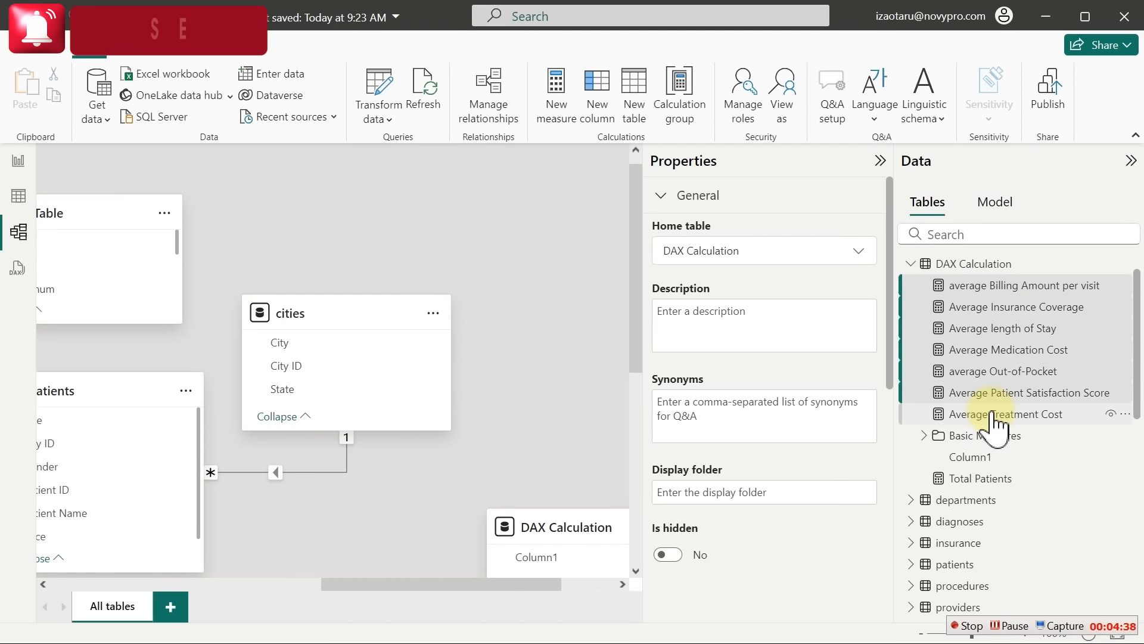
left_click(995, 416, "shift")
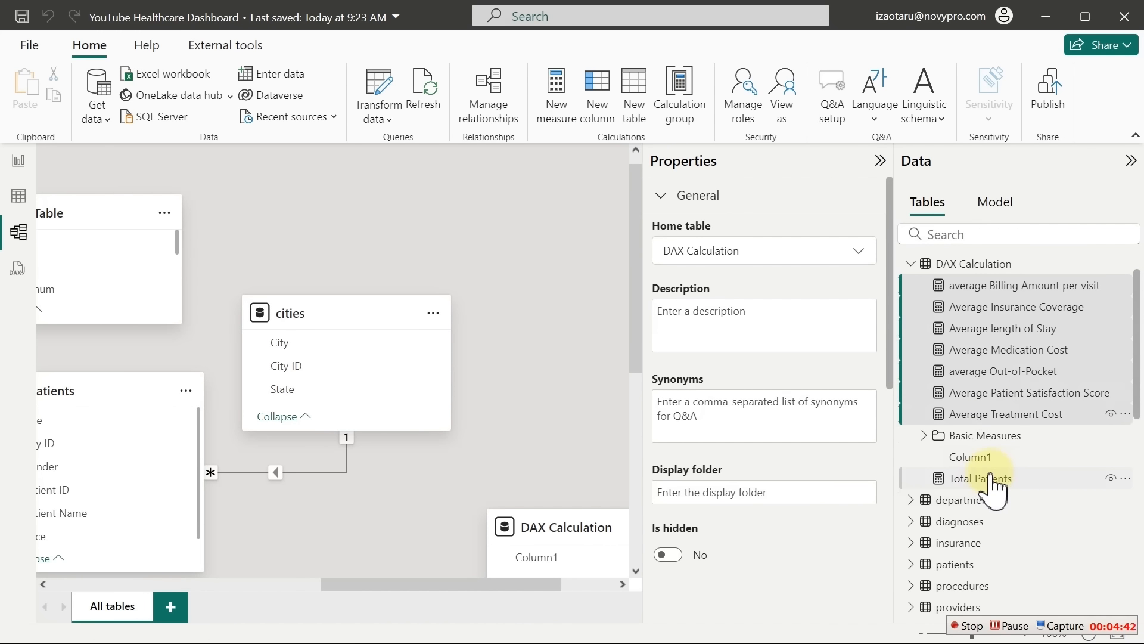
left_click(772, 499)
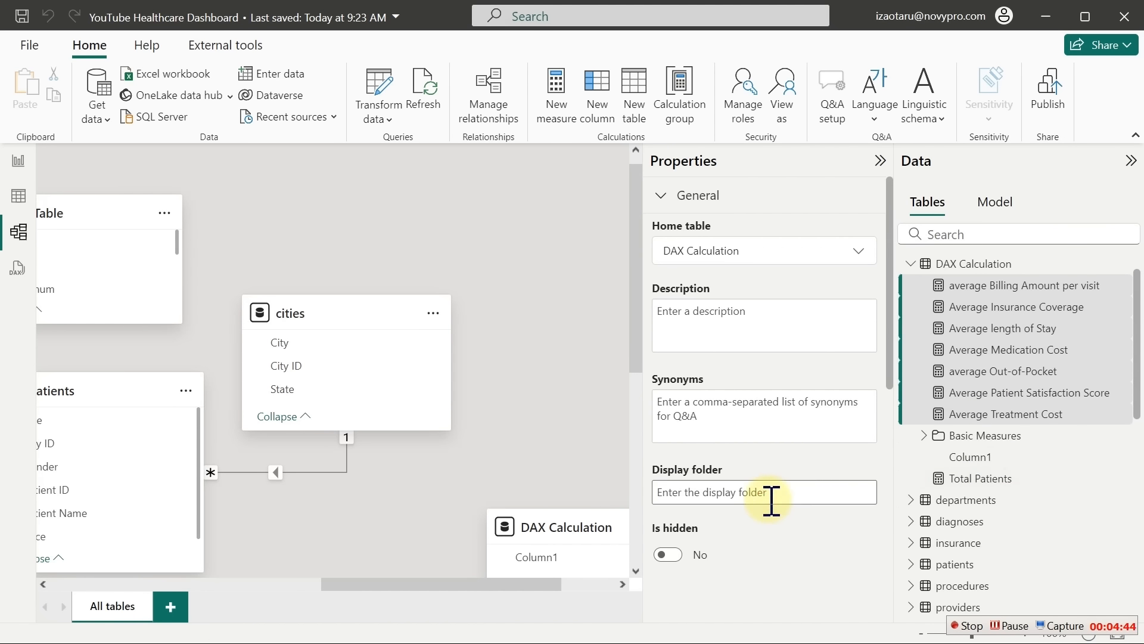
type("Average Measures")
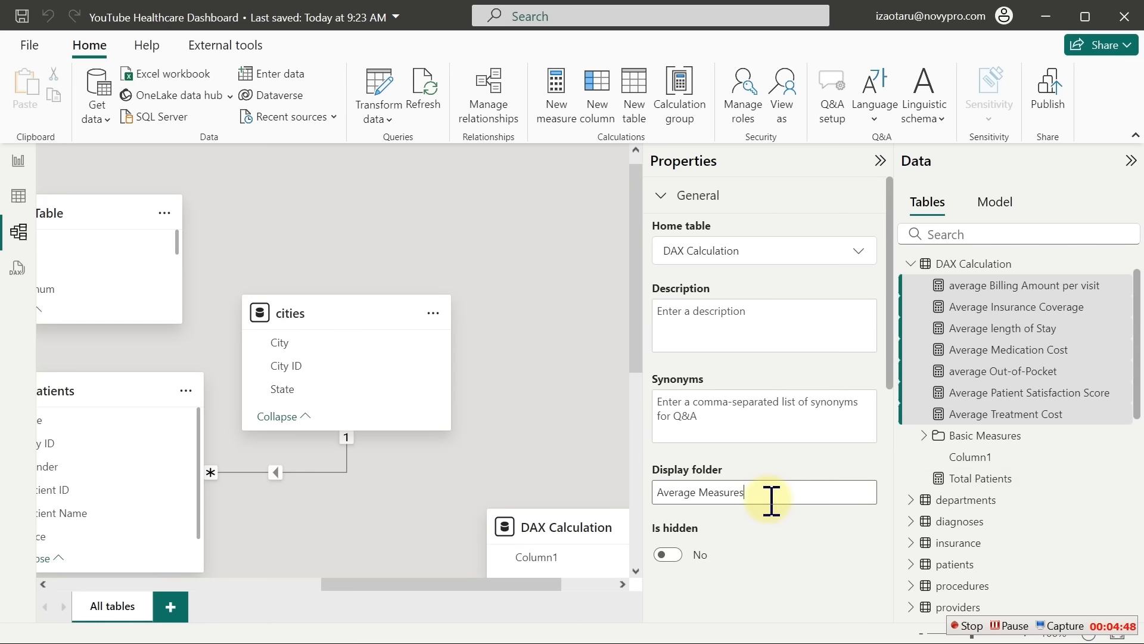
left_click(771, 501)
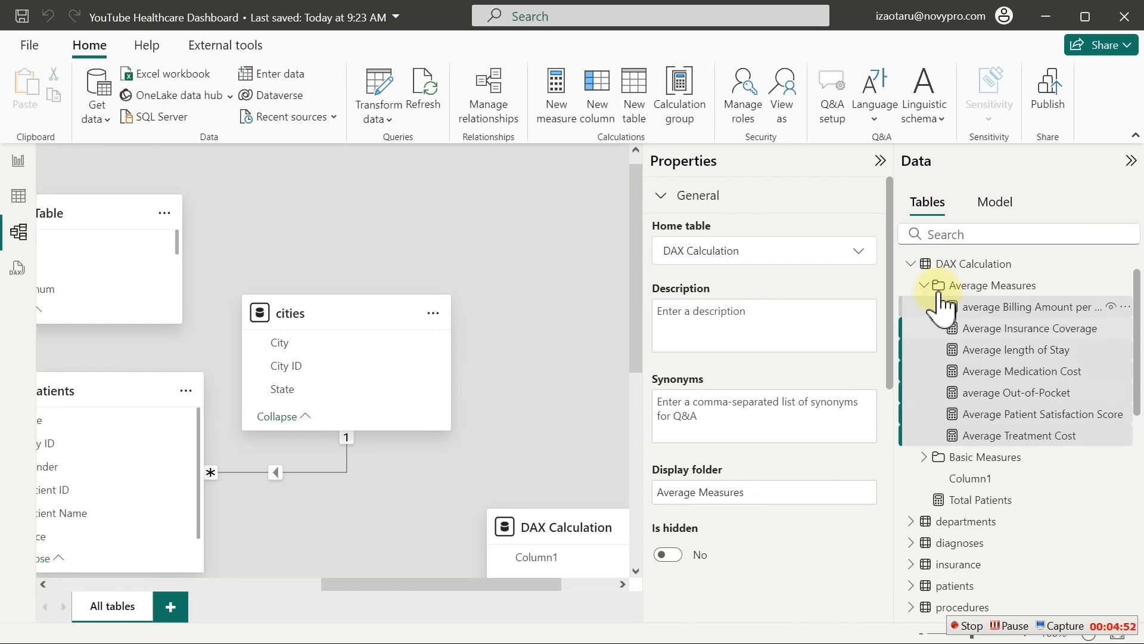
left_click(926, 287)
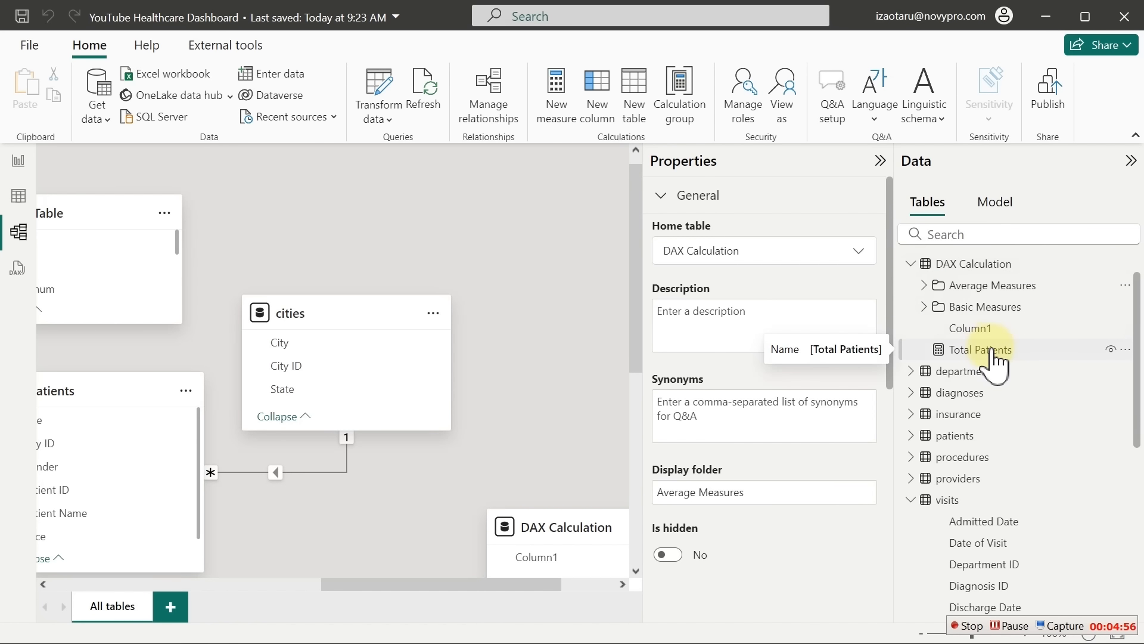
Move Total Patients into the Basic Measures folder and go back to the report page
left_click_drag(991, 349, 1006, 308)
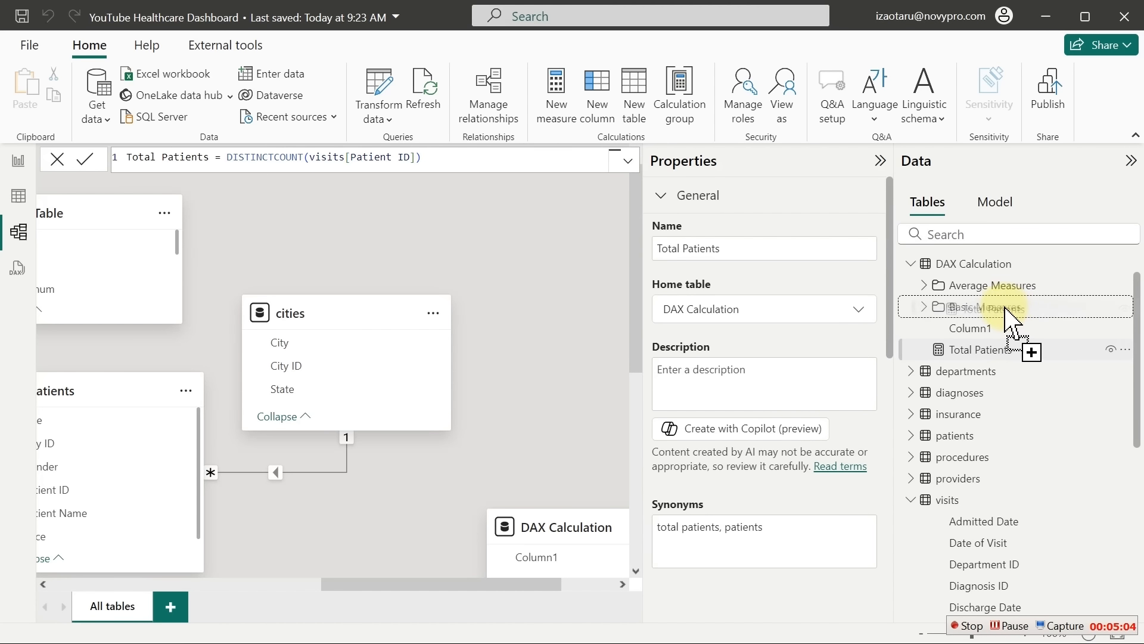
left_click_drag(1006, 308, 1007, 310)
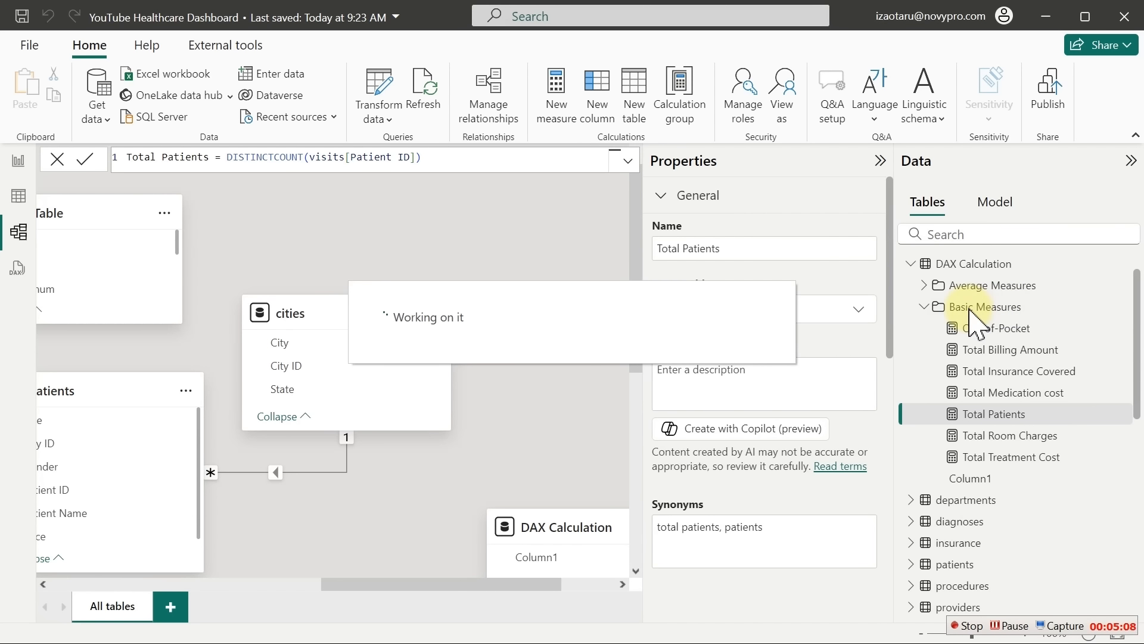
left_click(21, 165)
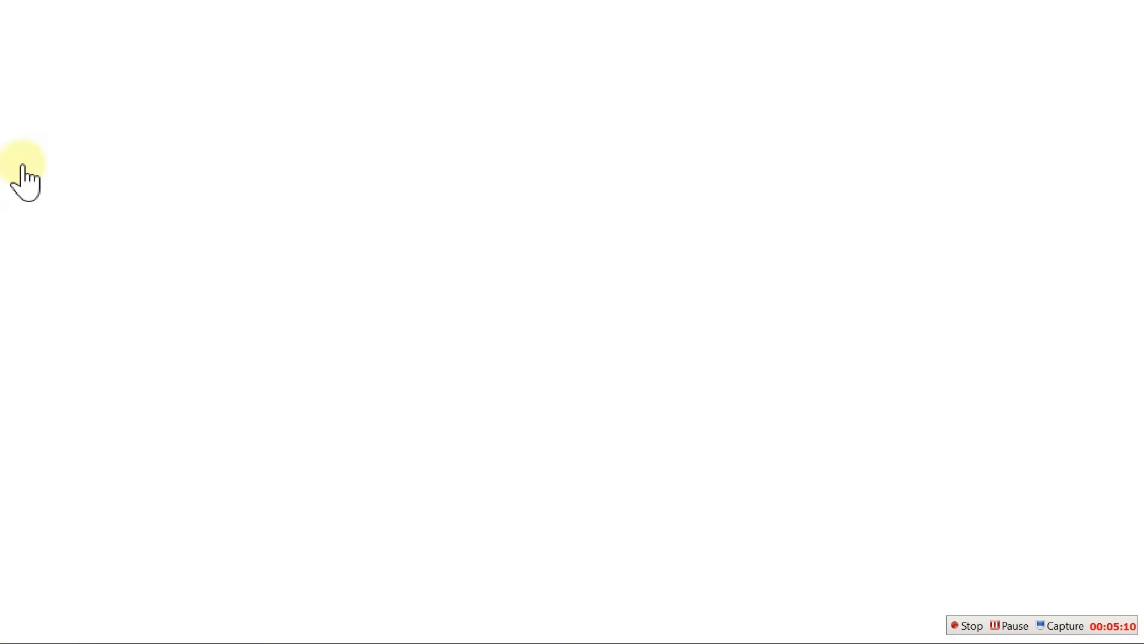
left_click(892, 290)
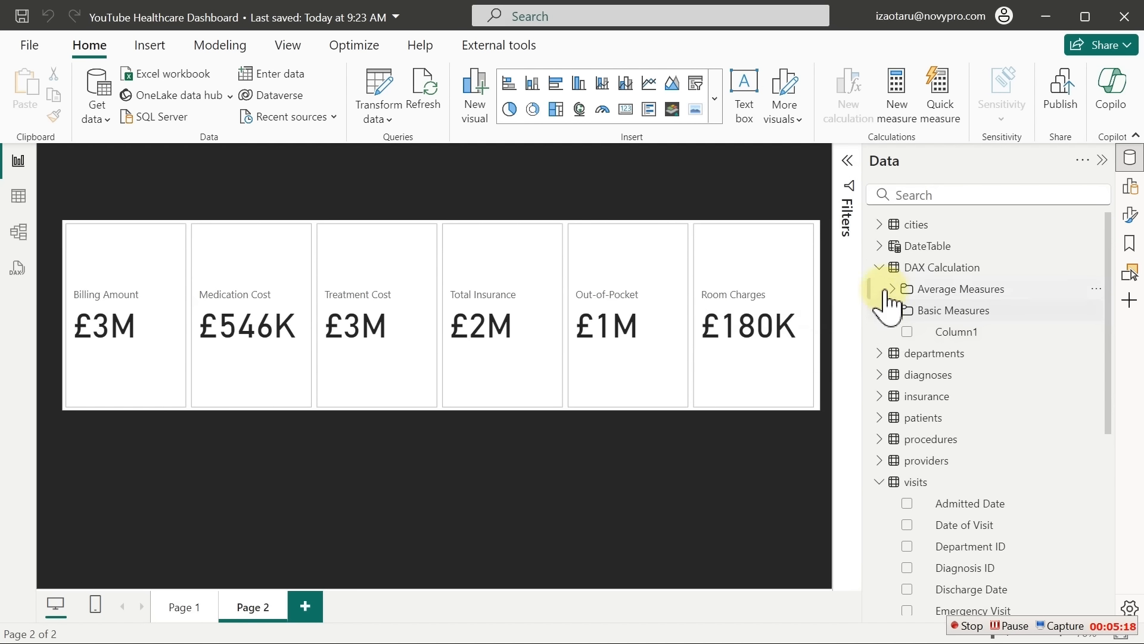
Select the multi-row card visual that shows the six pound totals on Page 2
left_click(879, 268)
left_click(879, 268)
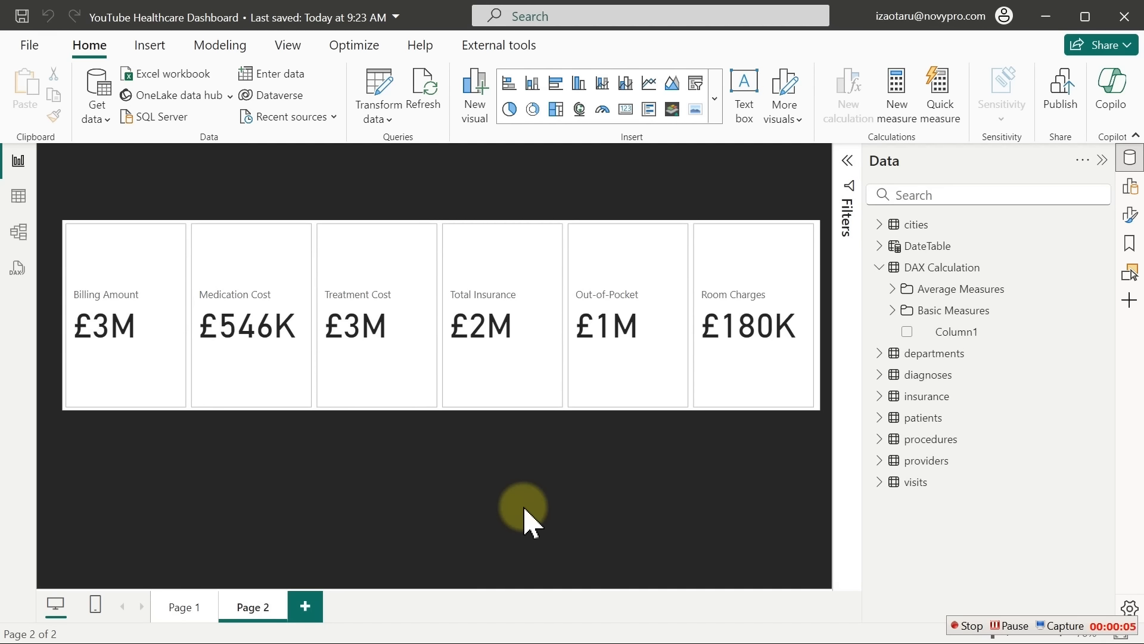
left_click(487, 255)
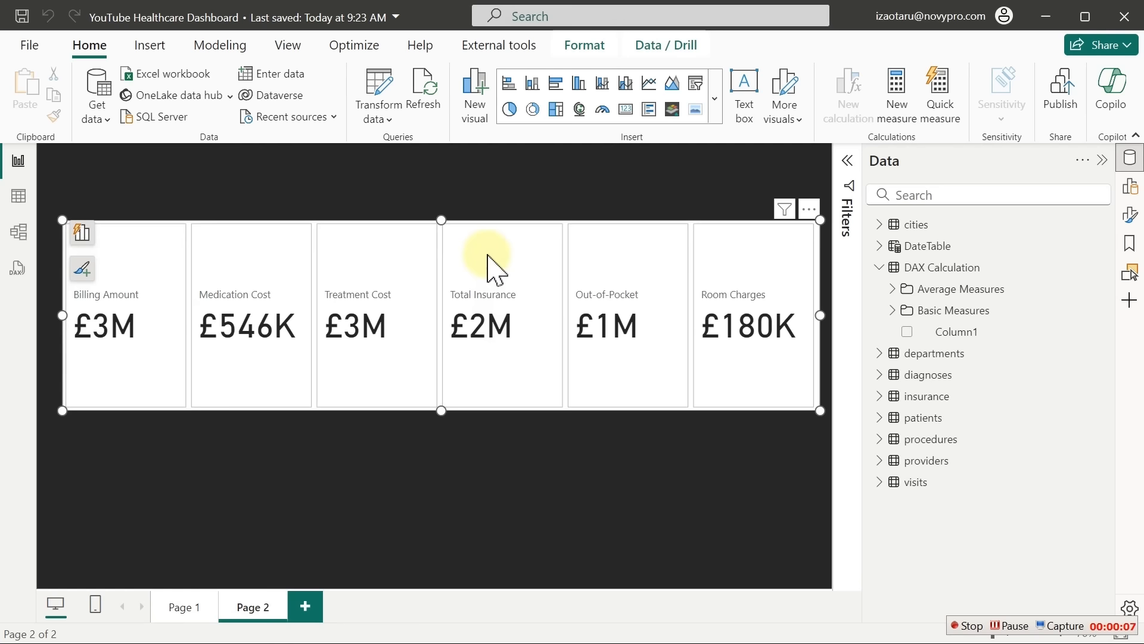
Add average Billing Amount as the reference label on the billing card
left_click(1132, 216)
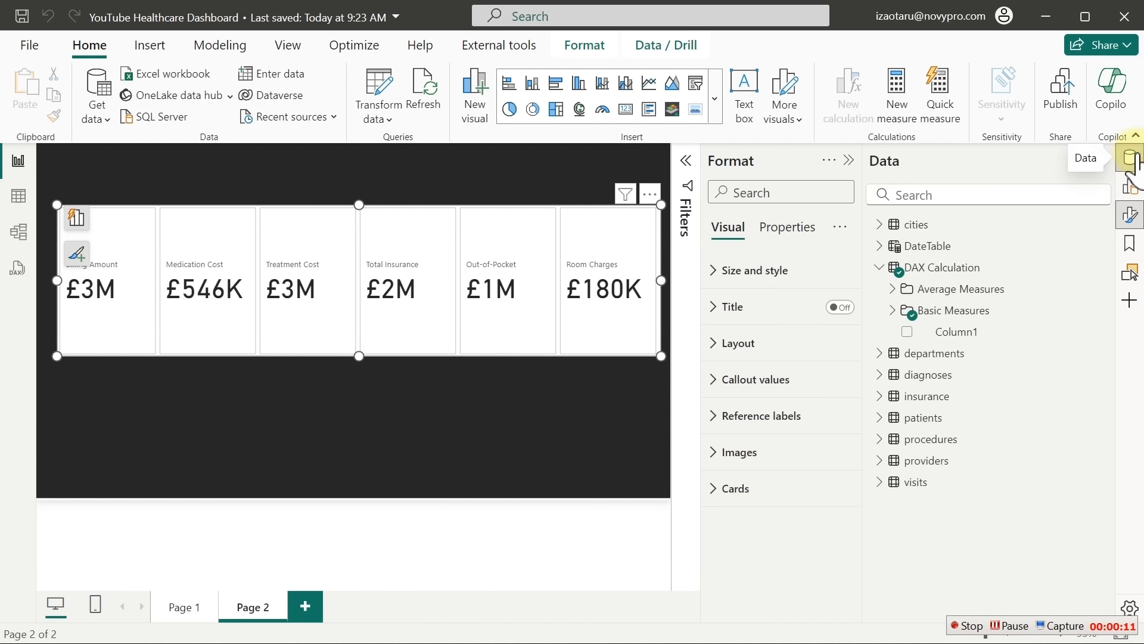
left_click(1131, 159)
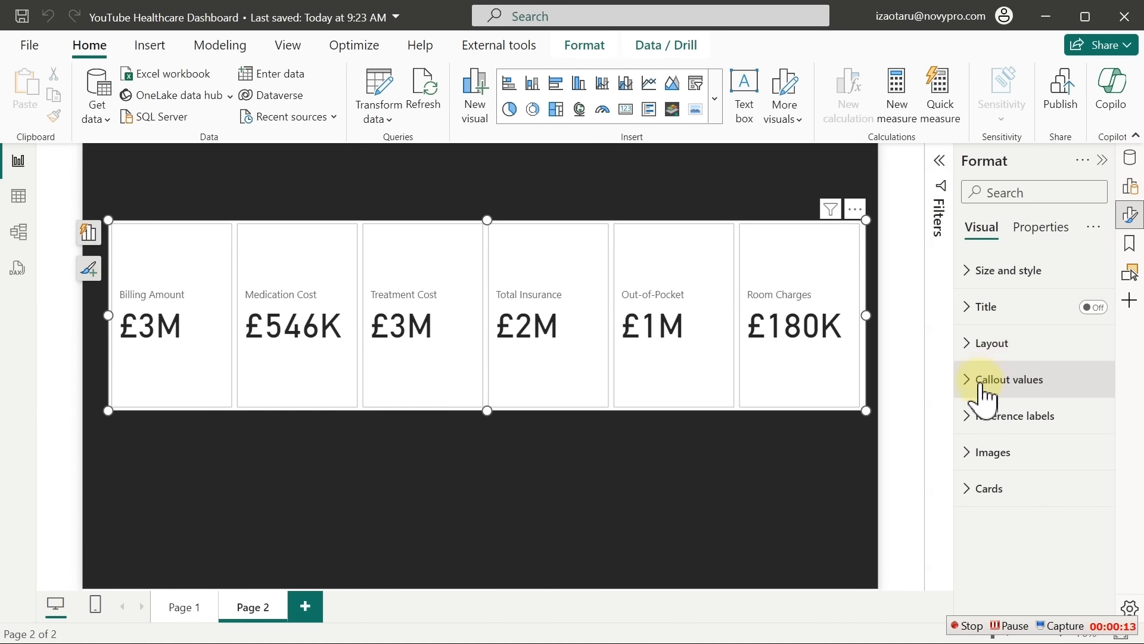
left_click(975, 419)
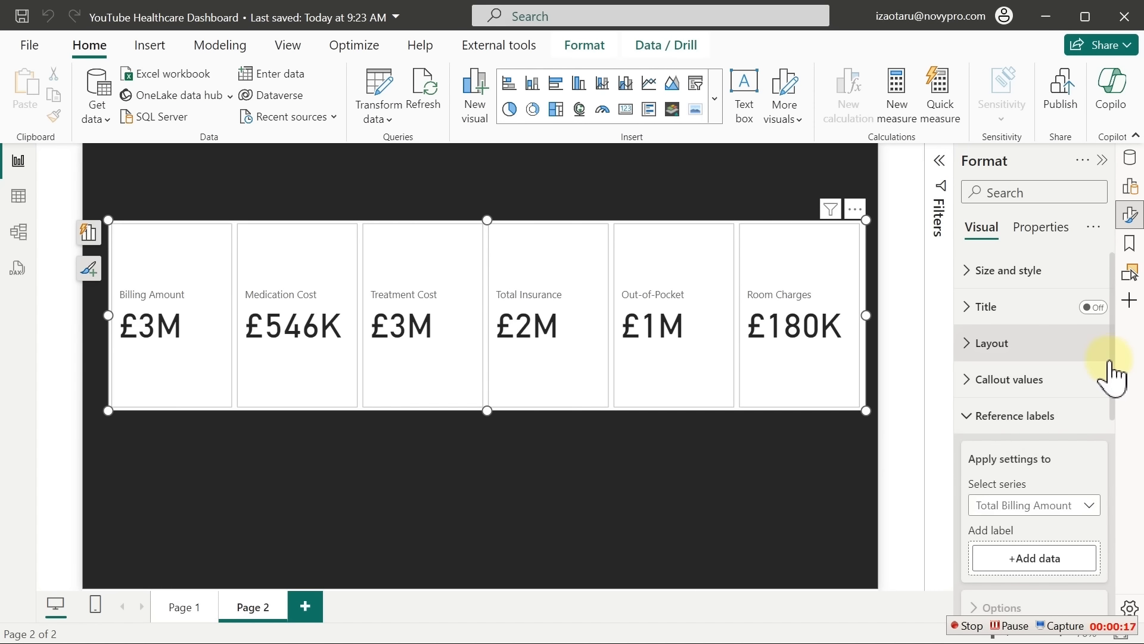
left_click_drag(1111, 357, 1120, 416)
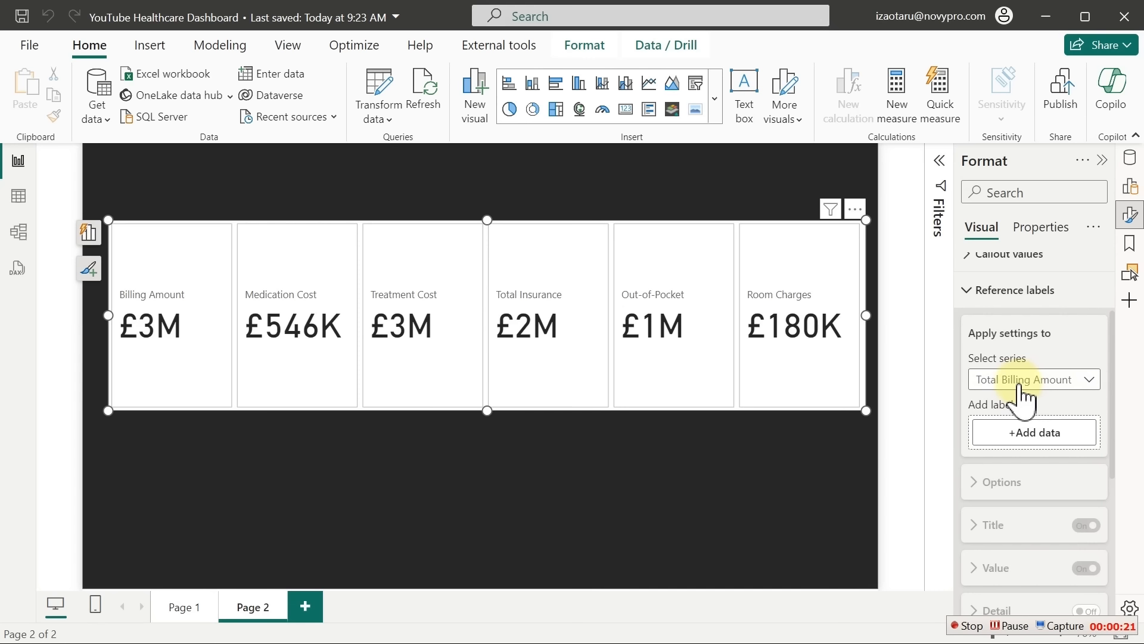
left_click(1062, 437)
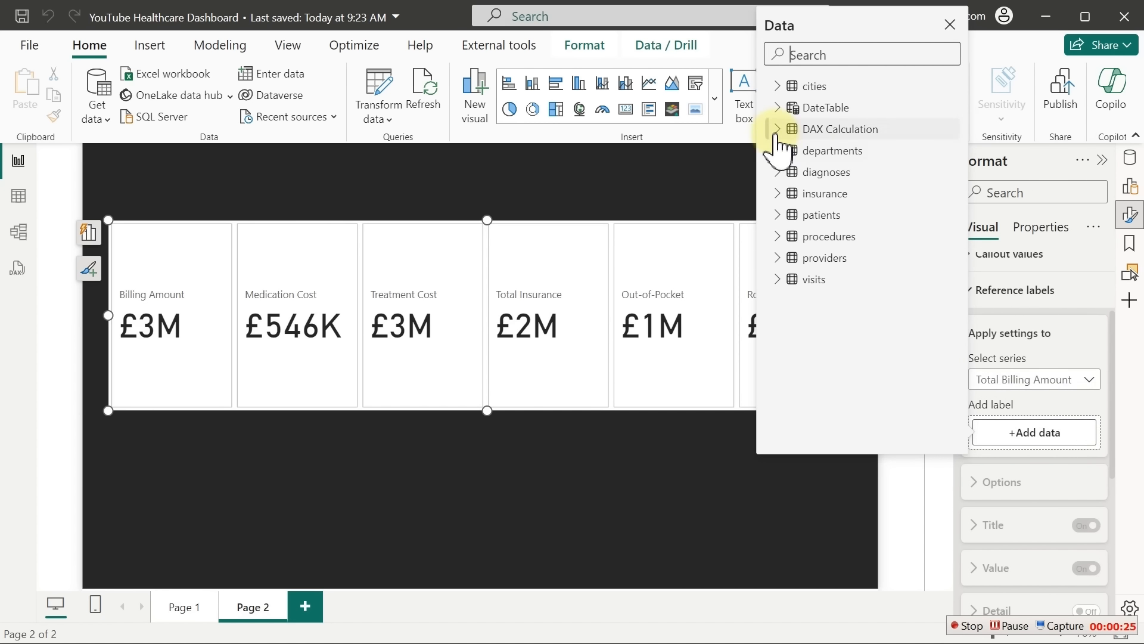
left_click(777, 129)
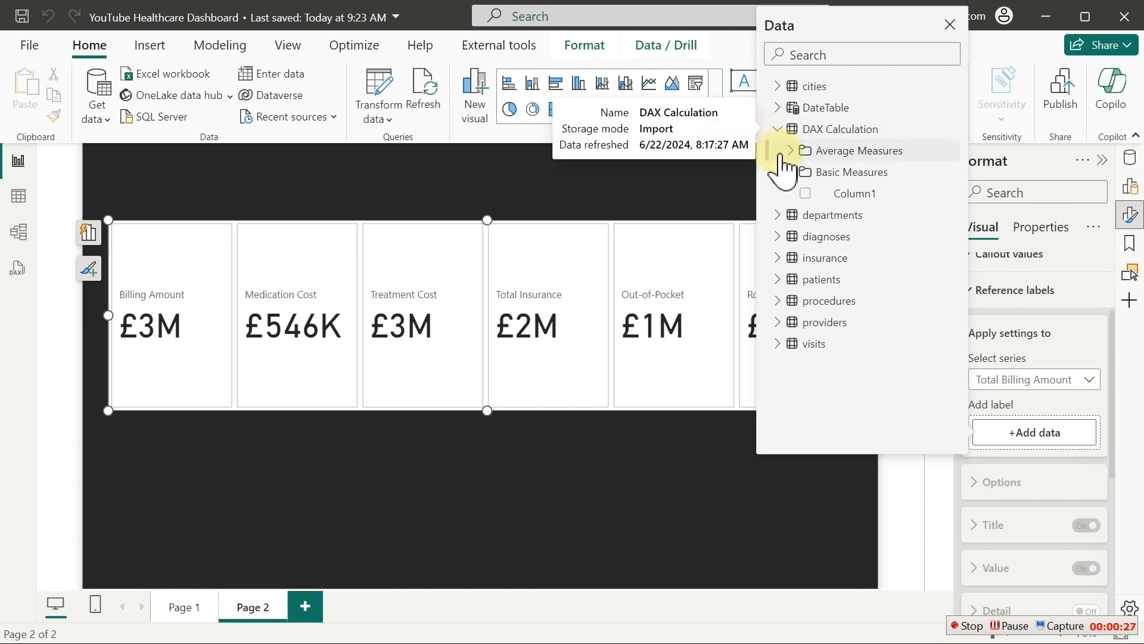
left_click(790, 151)
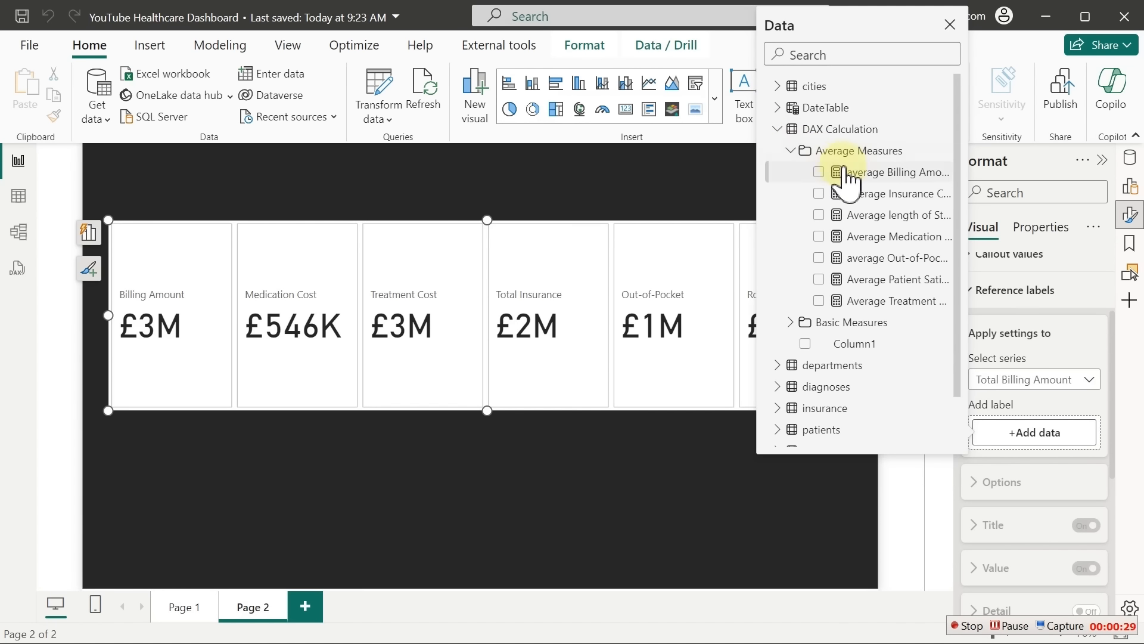
left_click(867, 175)
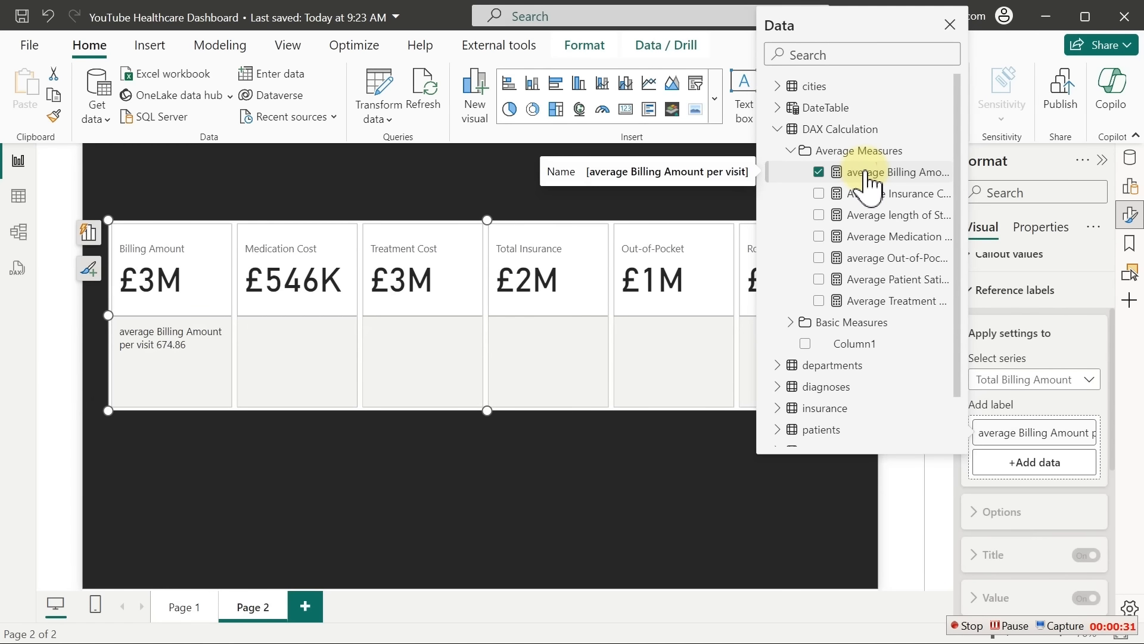
Add Average Medication Cost as the reference label on the Total Medication Cost card
left_click(1083, 376)
left_click(1026, 444)
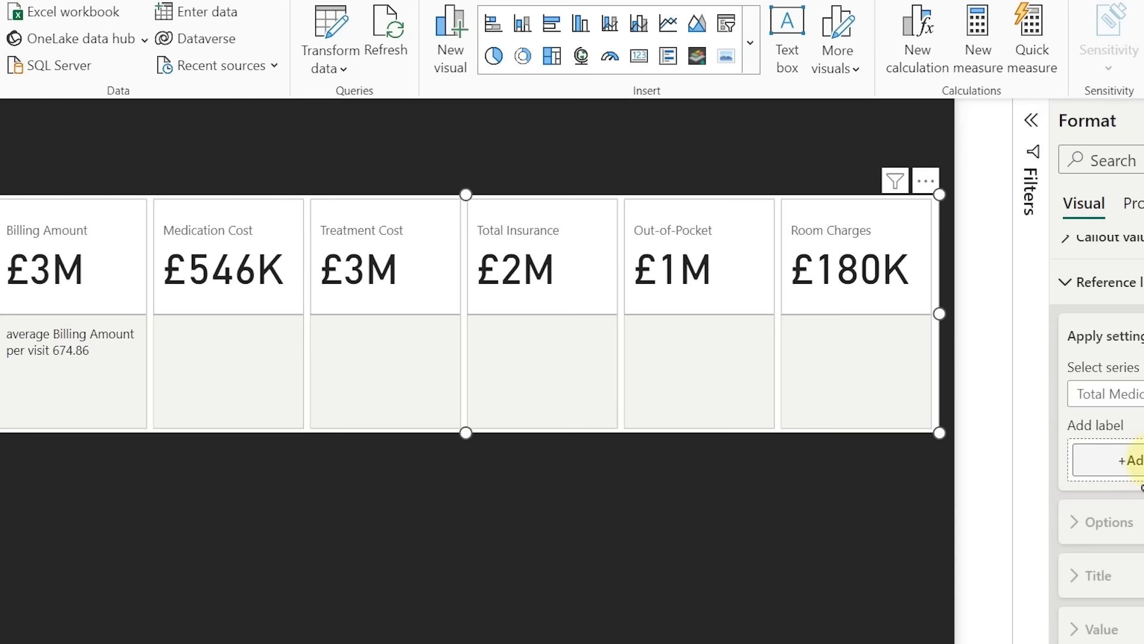
left_click(1040, 435)
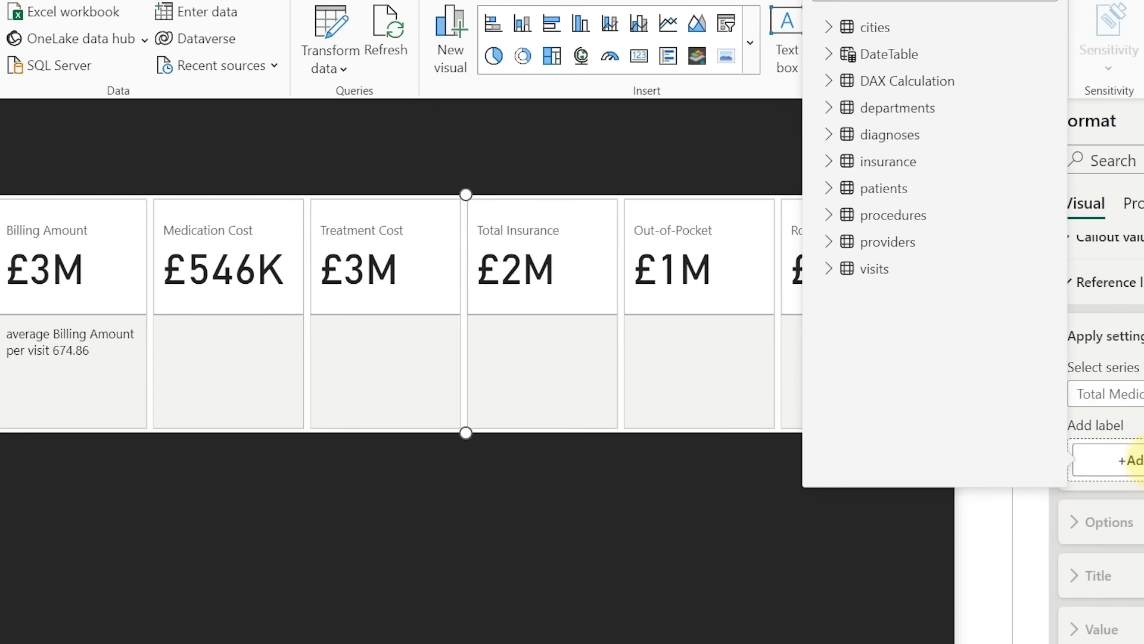
left_click(827, 82)
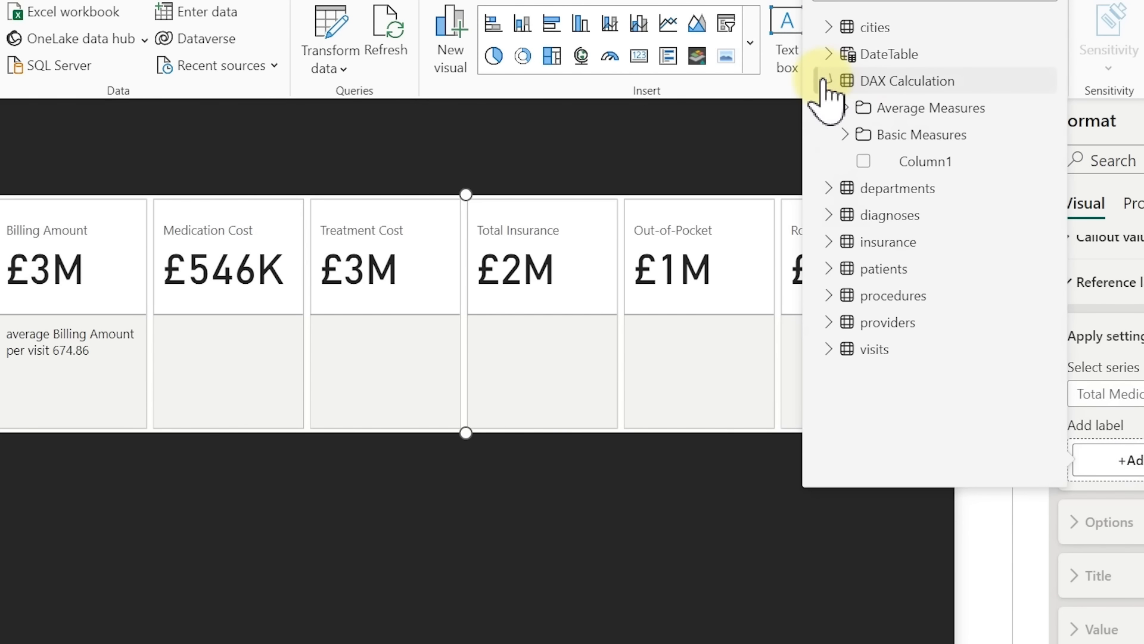
left_click(845, 108)
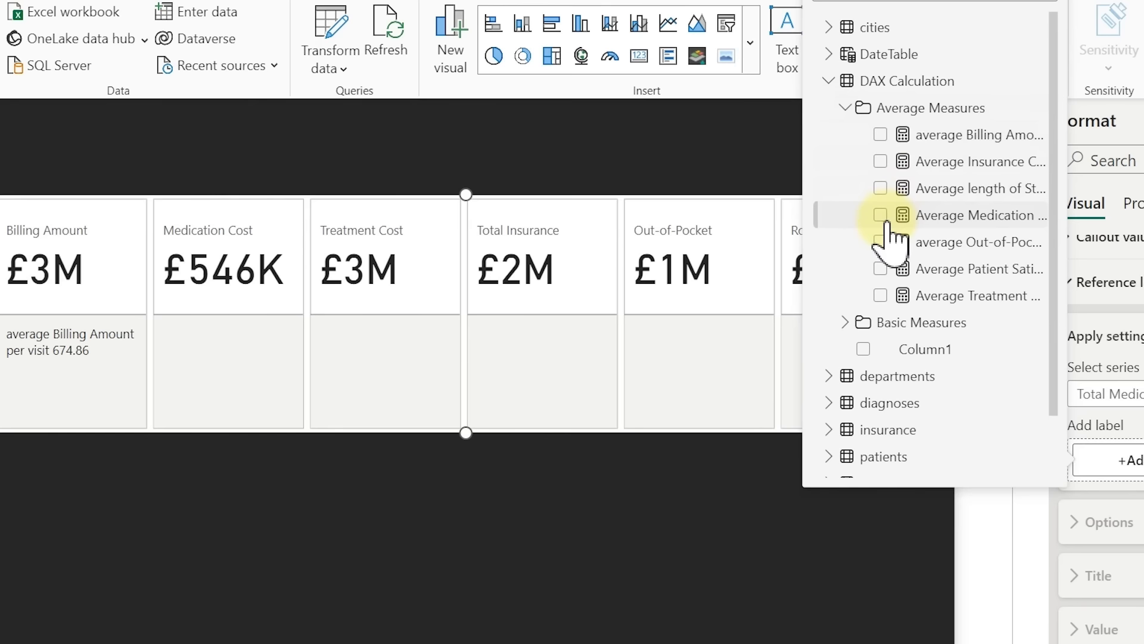
left_click(880, 214)
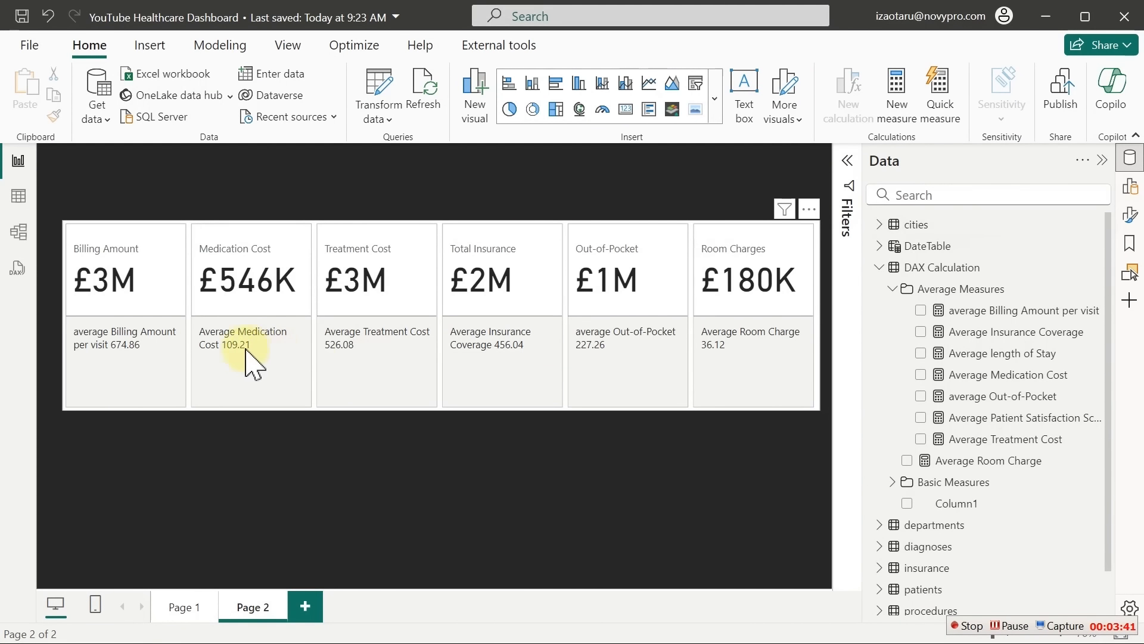
Format the average measures as £ English (United Kingdom) currency and shorten the card row
left_click(998, 309)
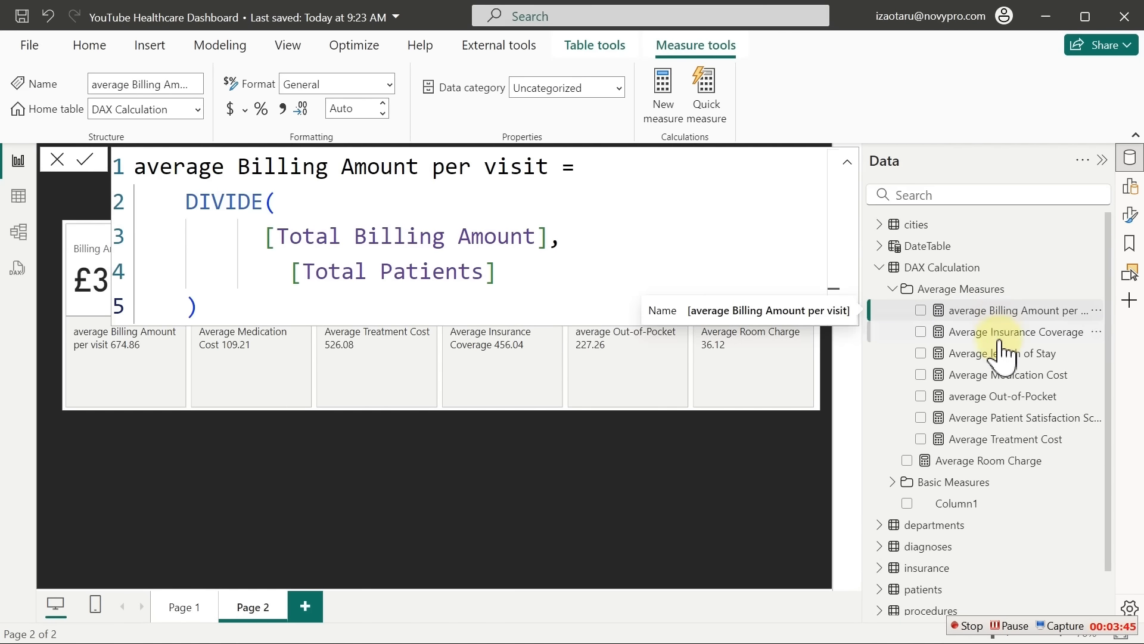
left_click(1004, 461)
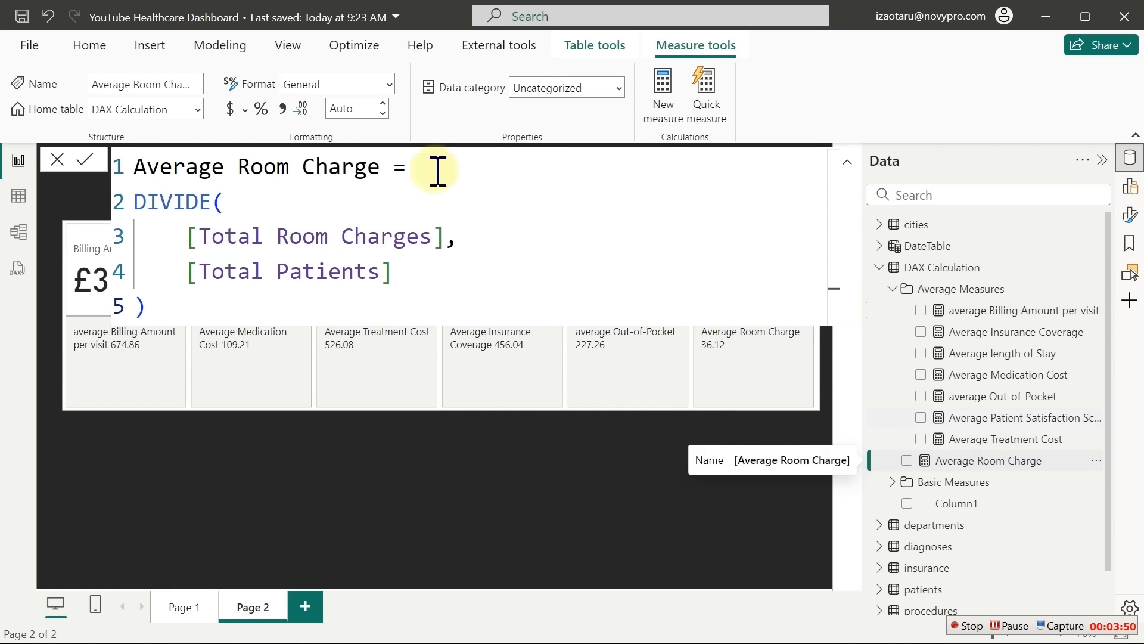
left_click(245, 109)
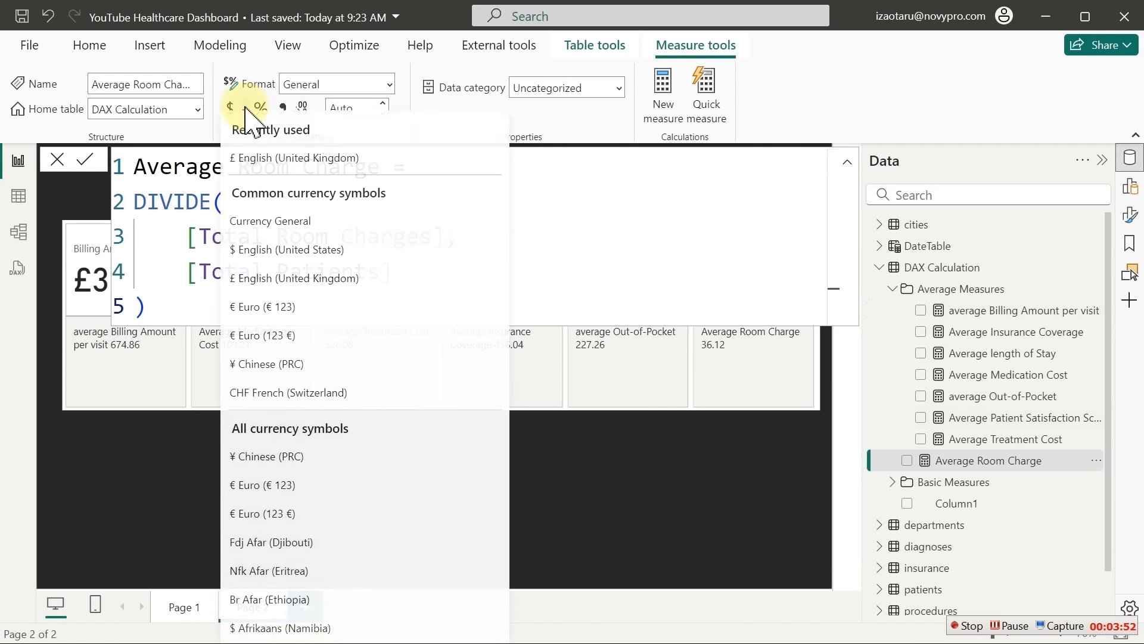
left_click(260, 288)
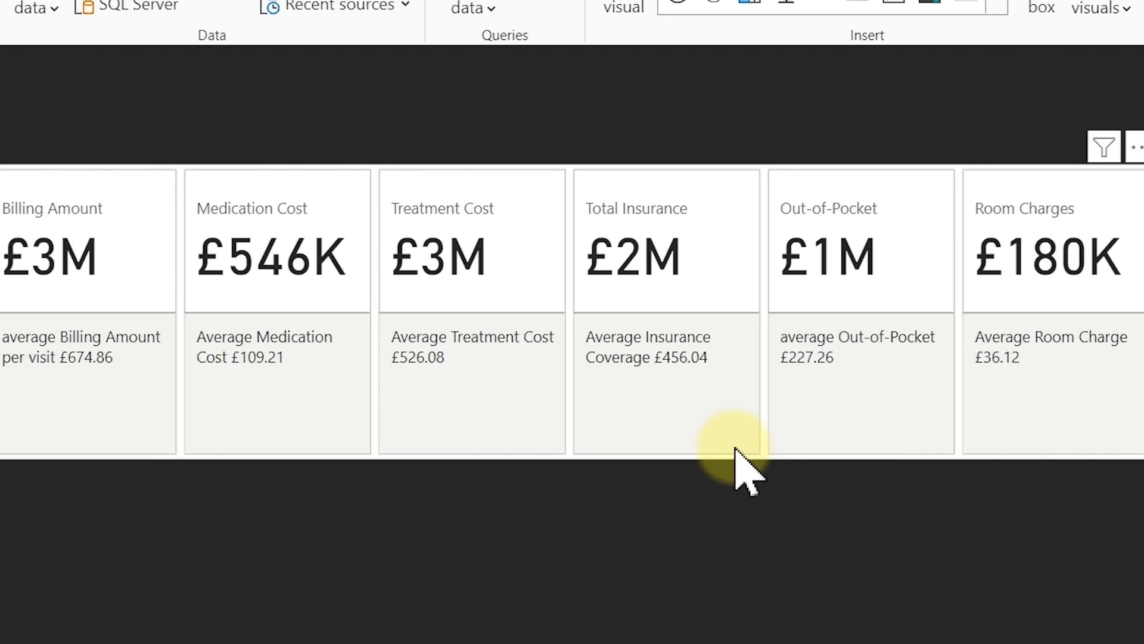
left_click(737, 451)
left_click_drag(572, 459, 569, 327)
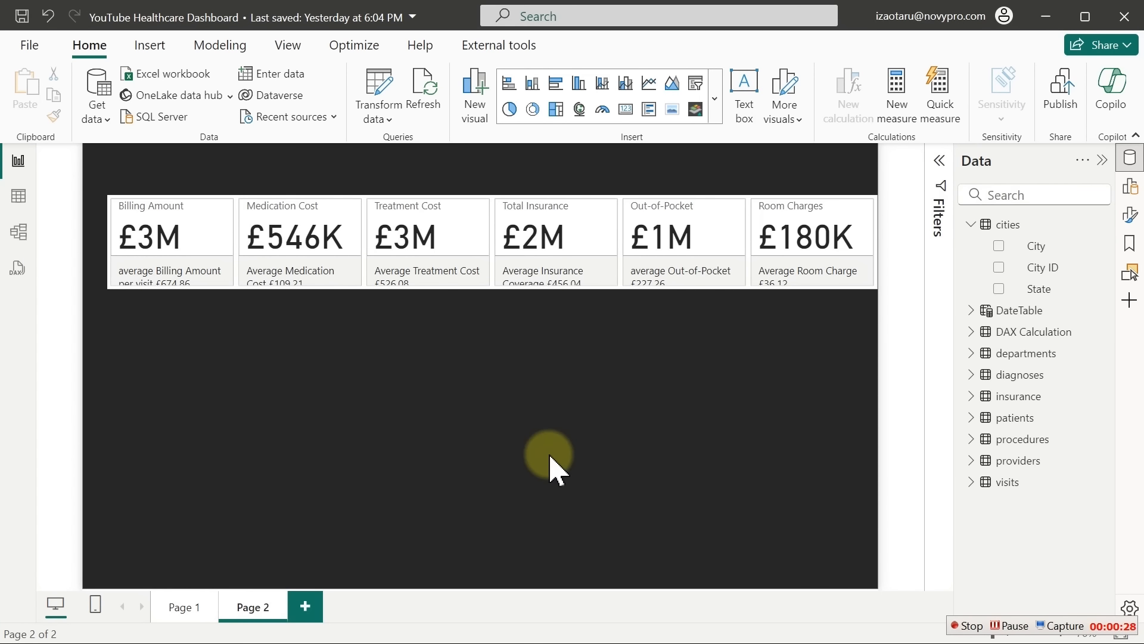
Build a Total Billing Amount by City visual below the cards and convert it to an Azure map
left_click(1000, 247)
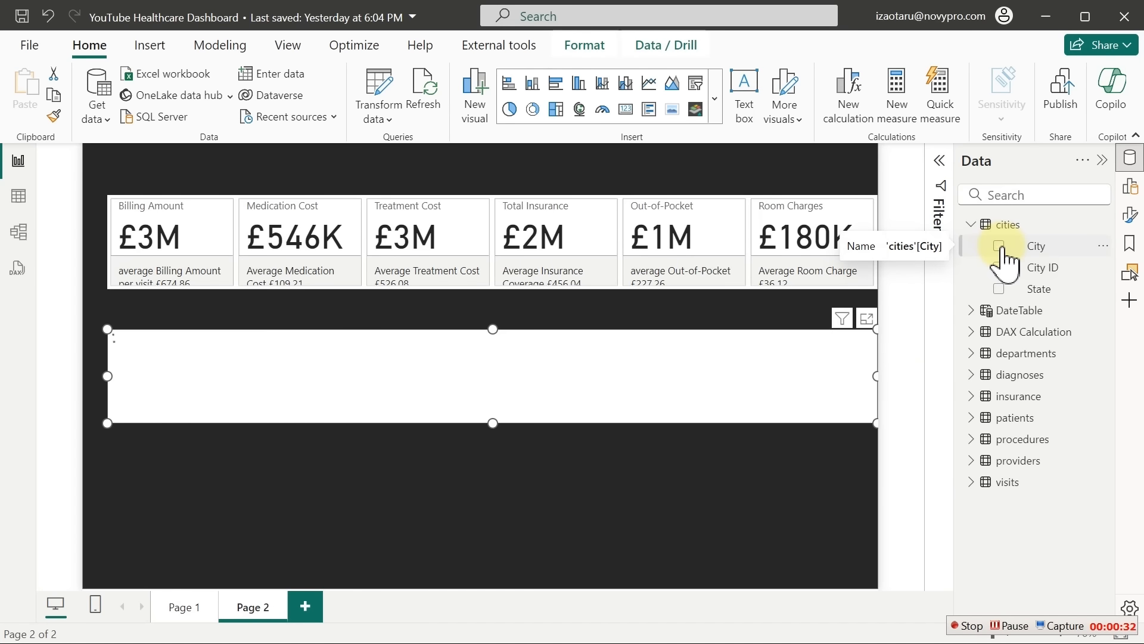
left_click_drag(801, 429, 416, 523)
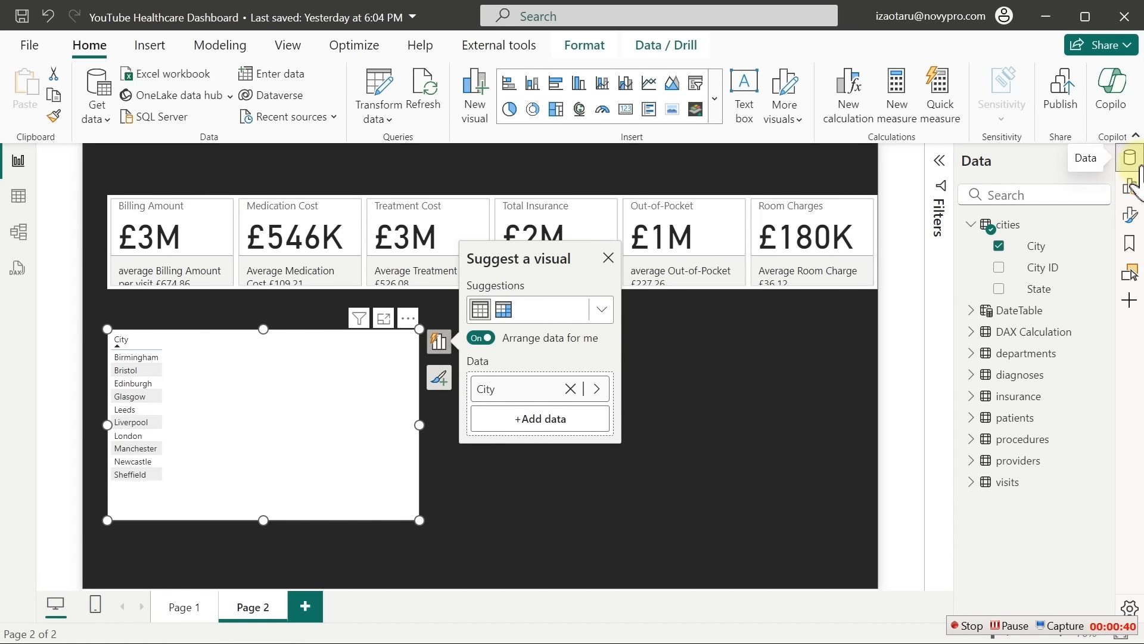
left_click(971, 224)
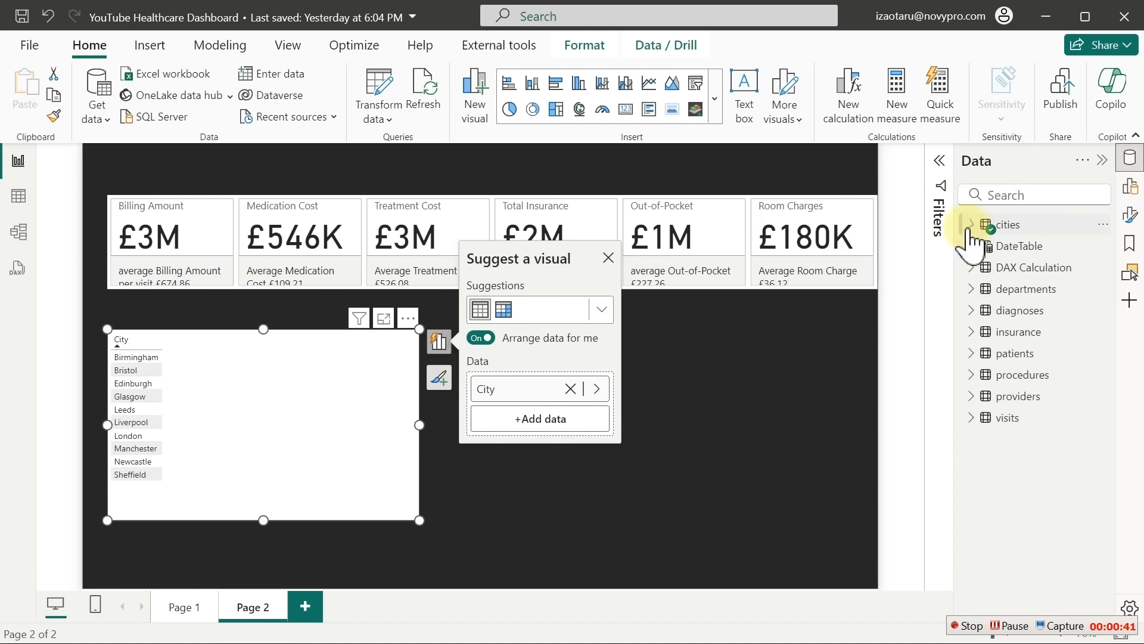
left_click(972, 267)
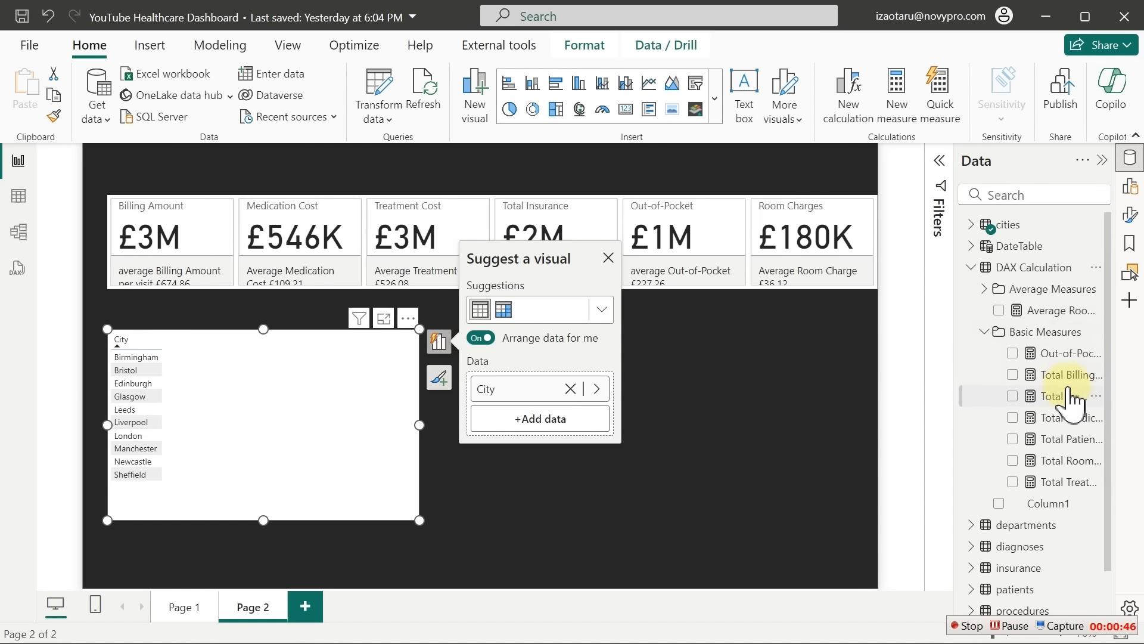
left_click(1013, 376)
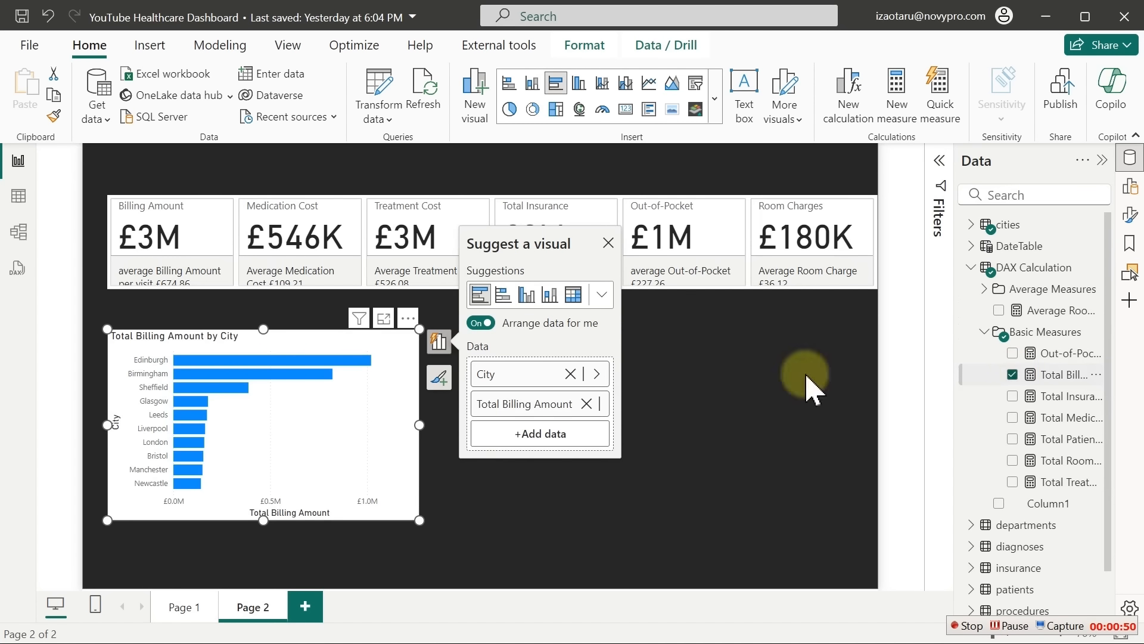
mouse_move(302, 368)
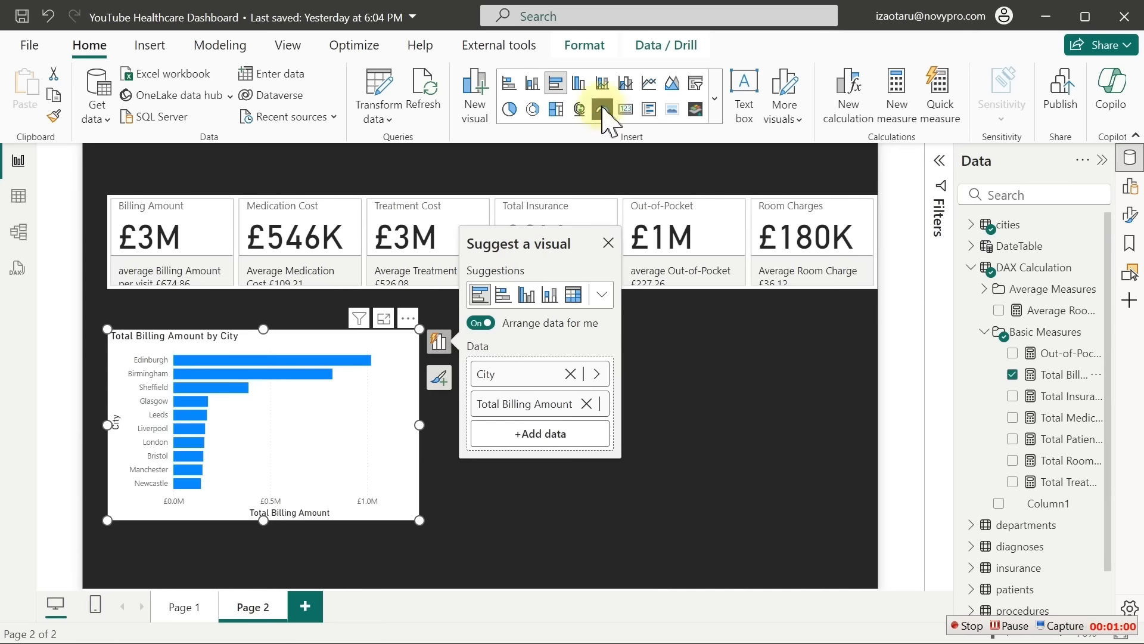
left_click(717, 98)
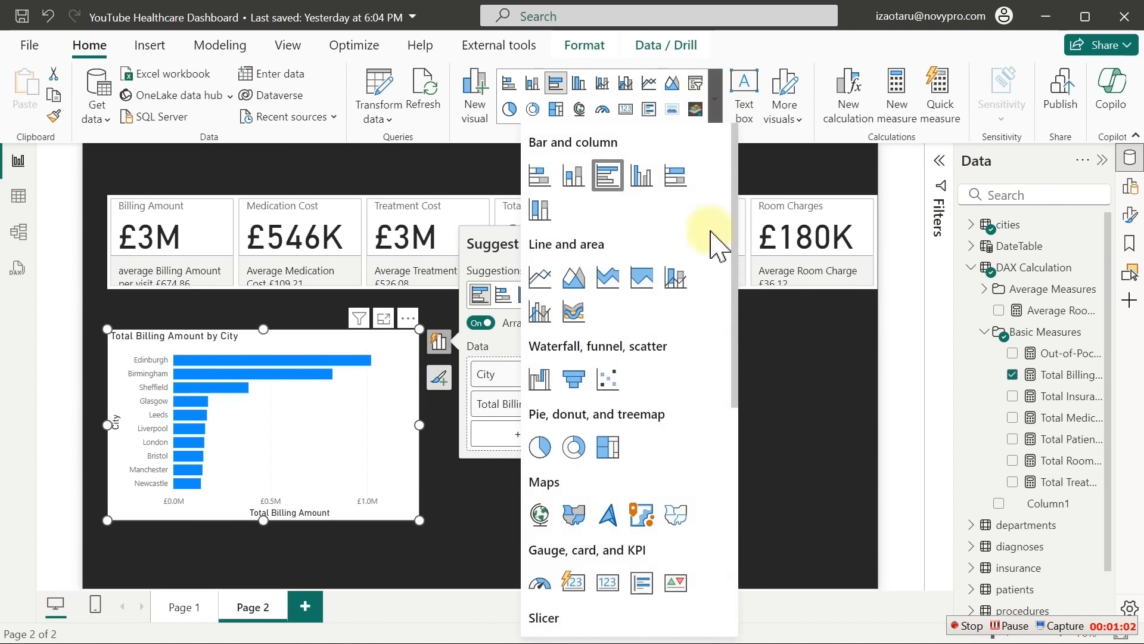
left_click_drag(737, 196, 744, 337)
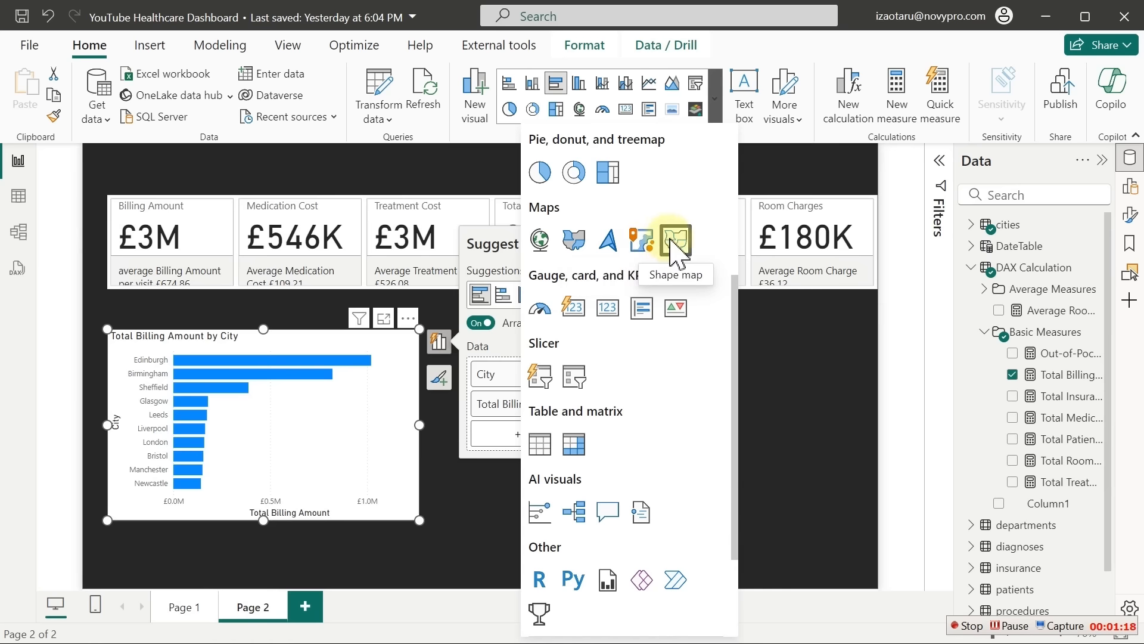
left_click(607, 242)
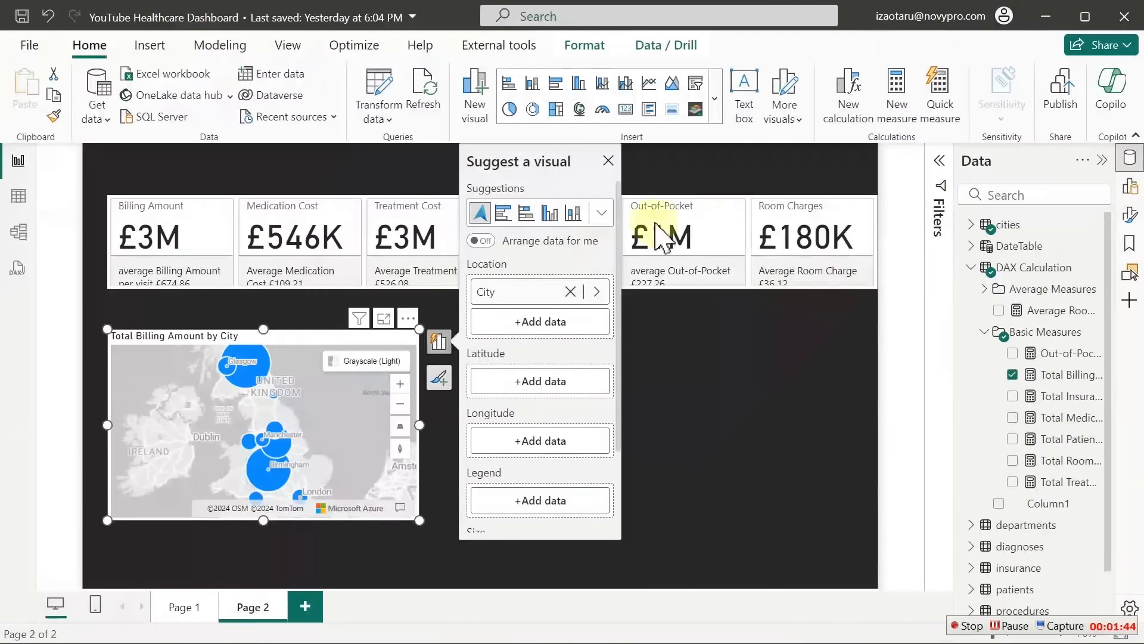
Try State as the map legend, then remove it so bubbles show billing by City only
left_click(375, 361)
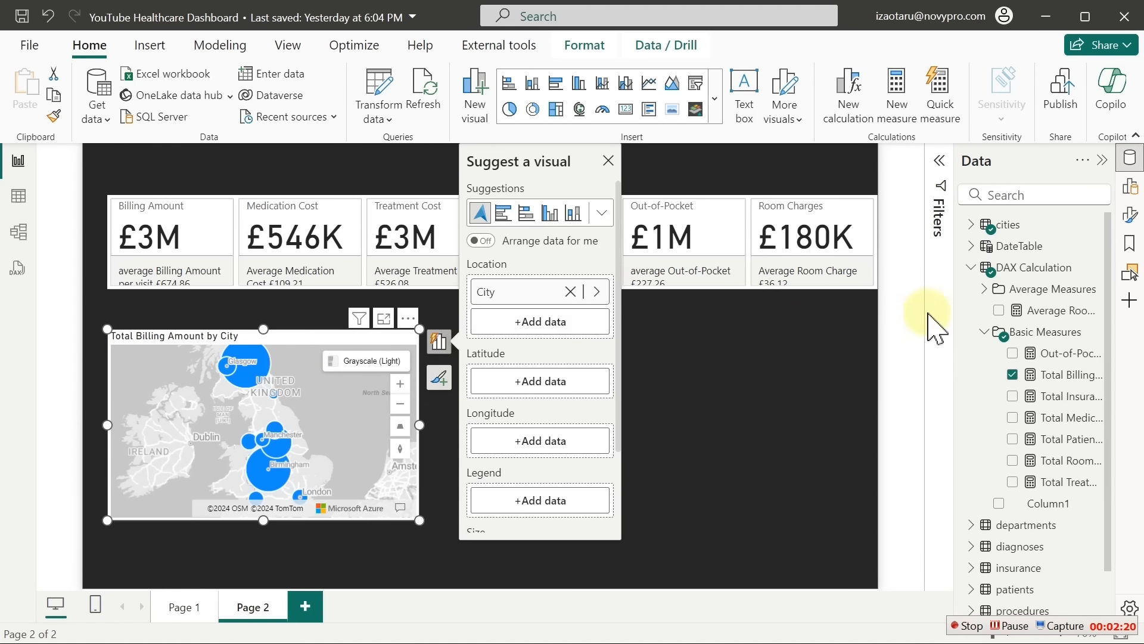
left_click(969, 225)
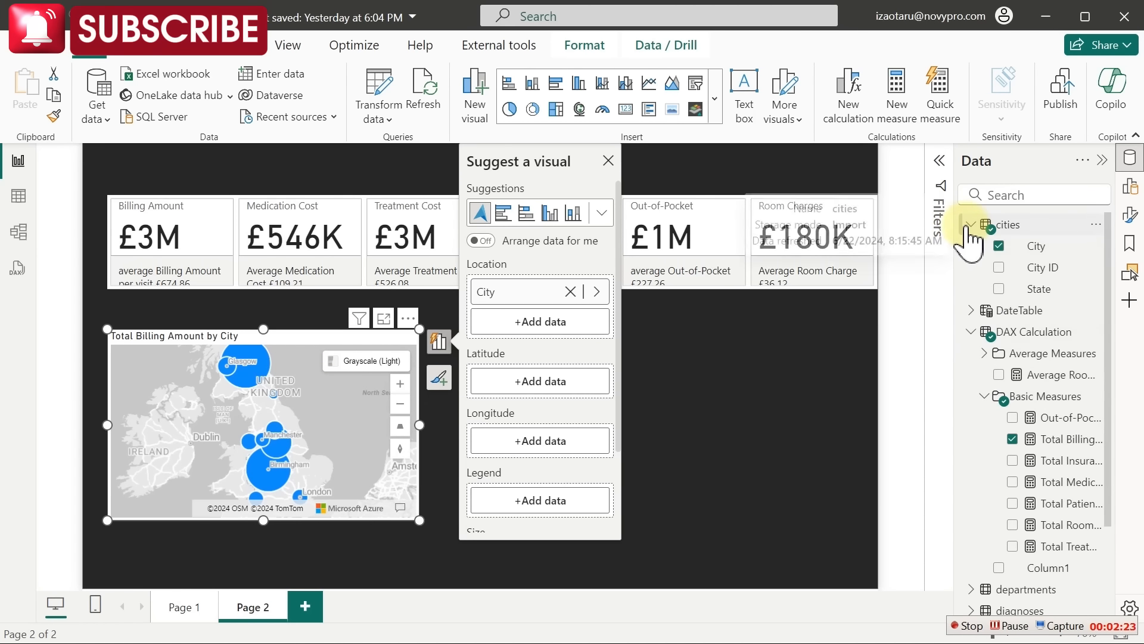
left_click(1000, 290)
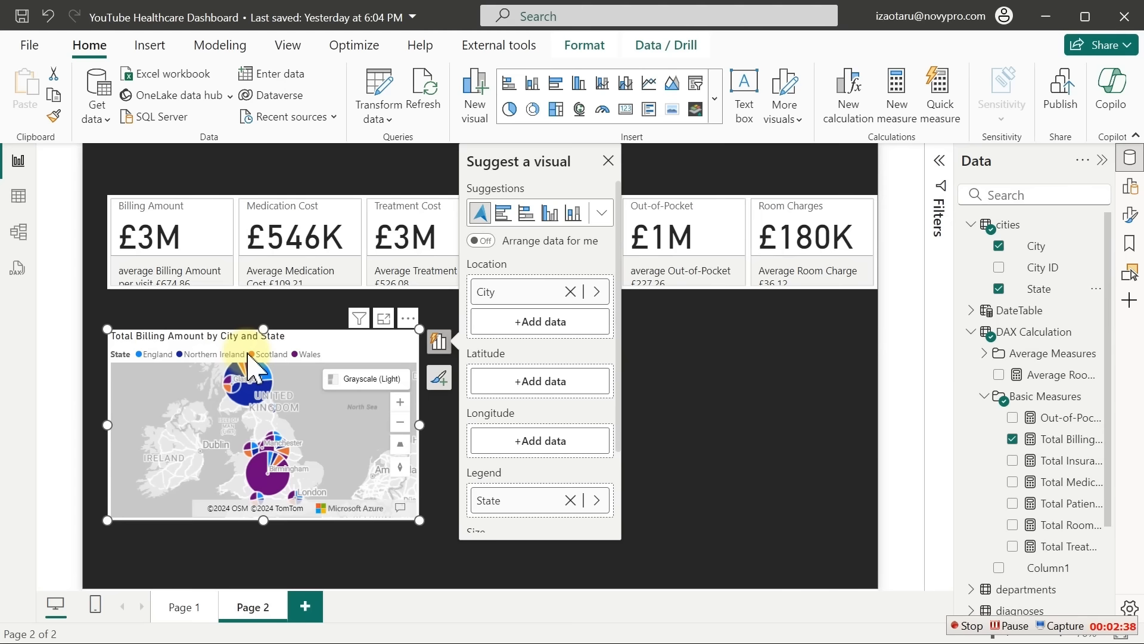
left_click(608, 161)
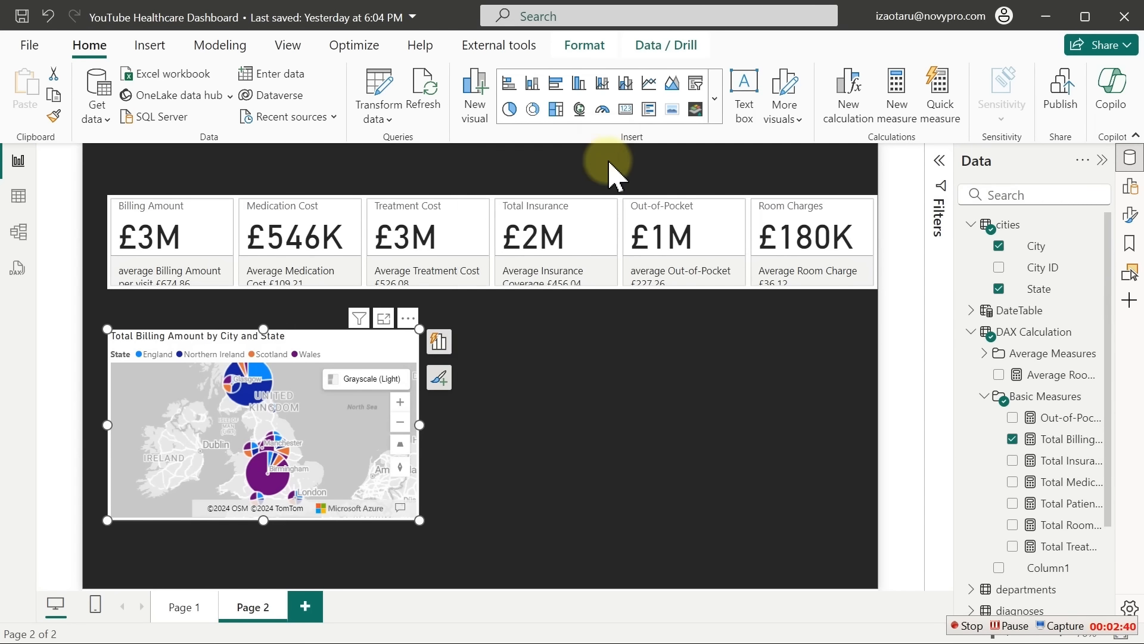
left_click(999, 289)
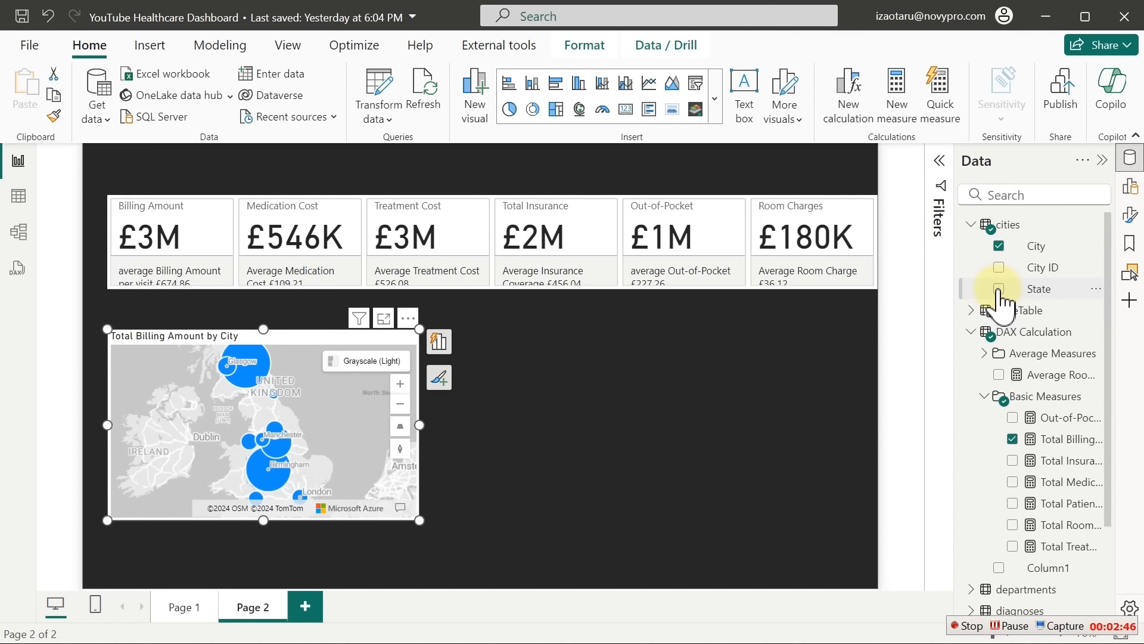
left_click(652, 394)
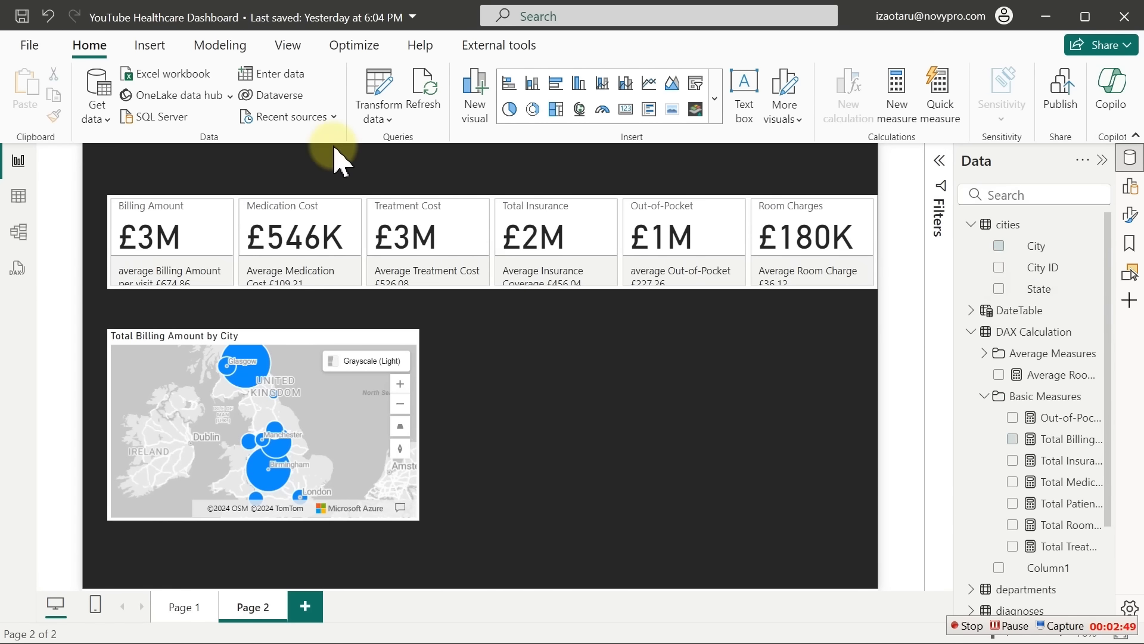
Start a new fields parameter named 'Patients Location Switch'
left_click(222, 47)
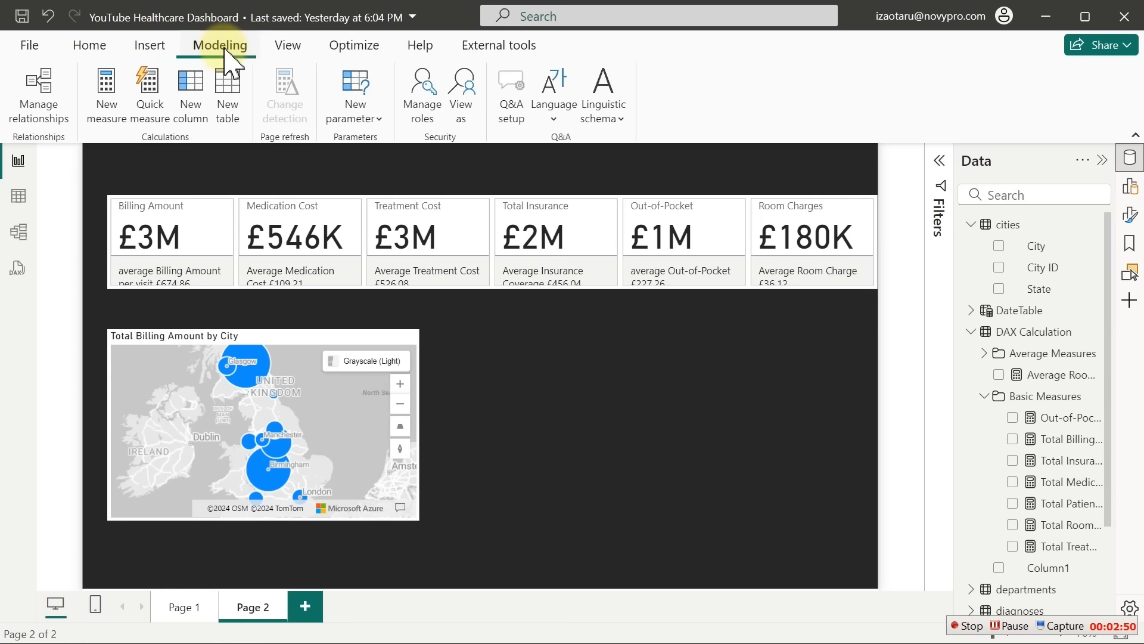
left_click(372, 119)
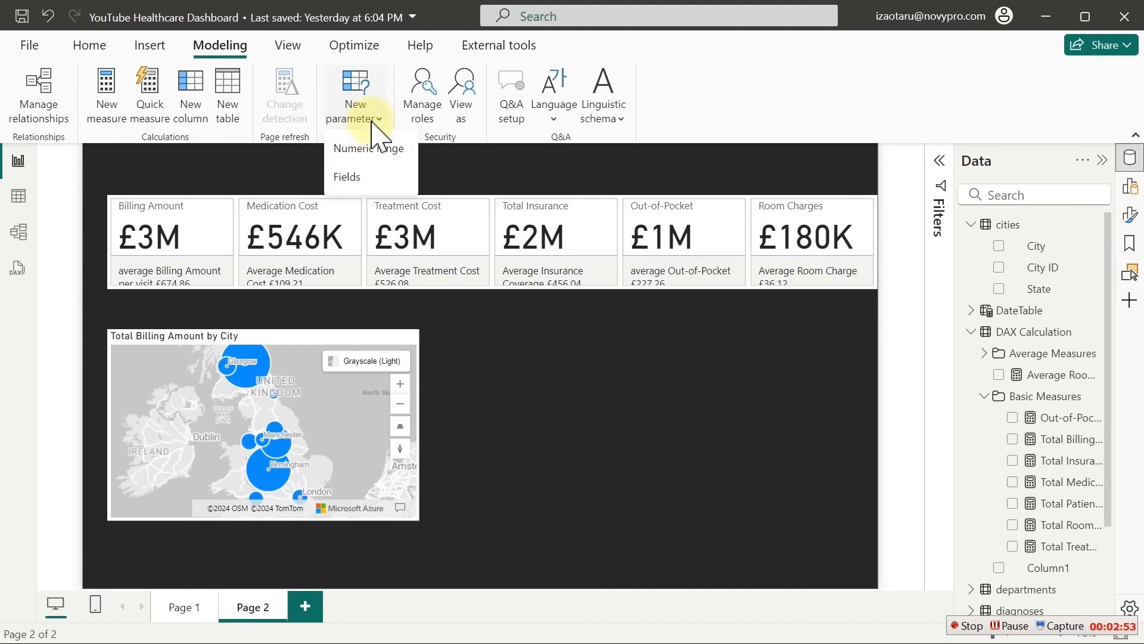
left_click(354, 182)
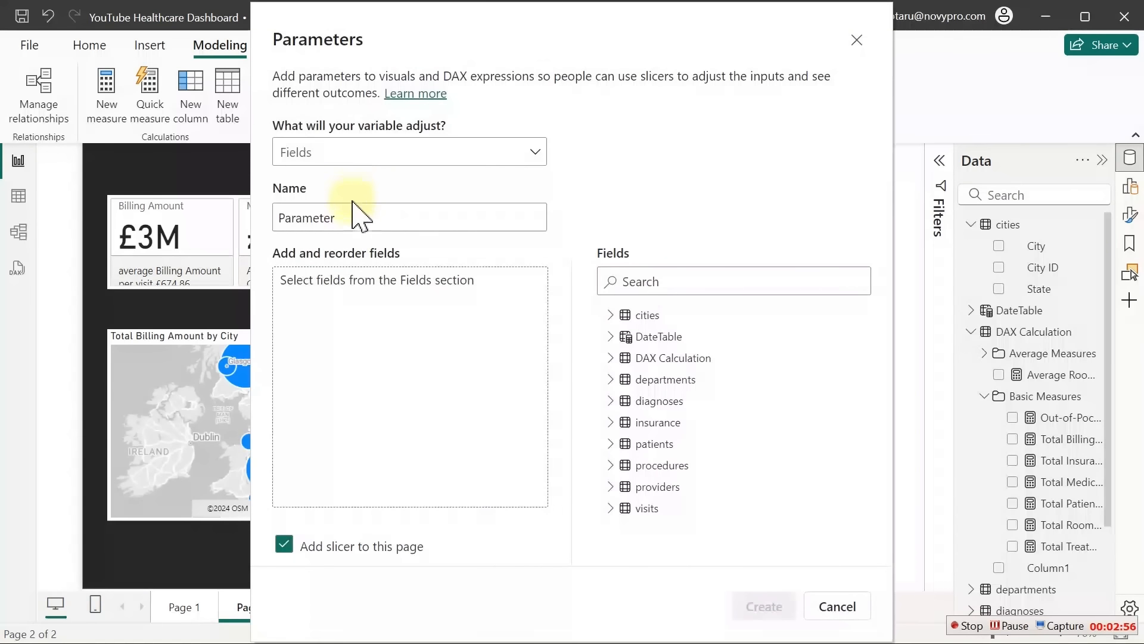
left_click_drag(357, 217, 265, 229)
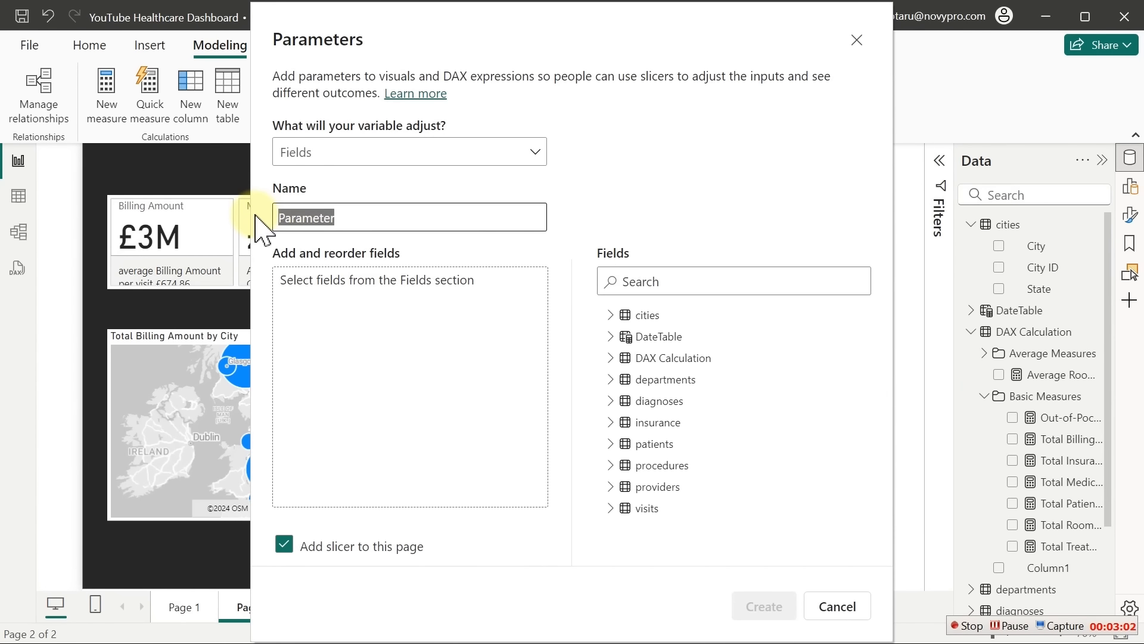
type("Patients Location Switch")
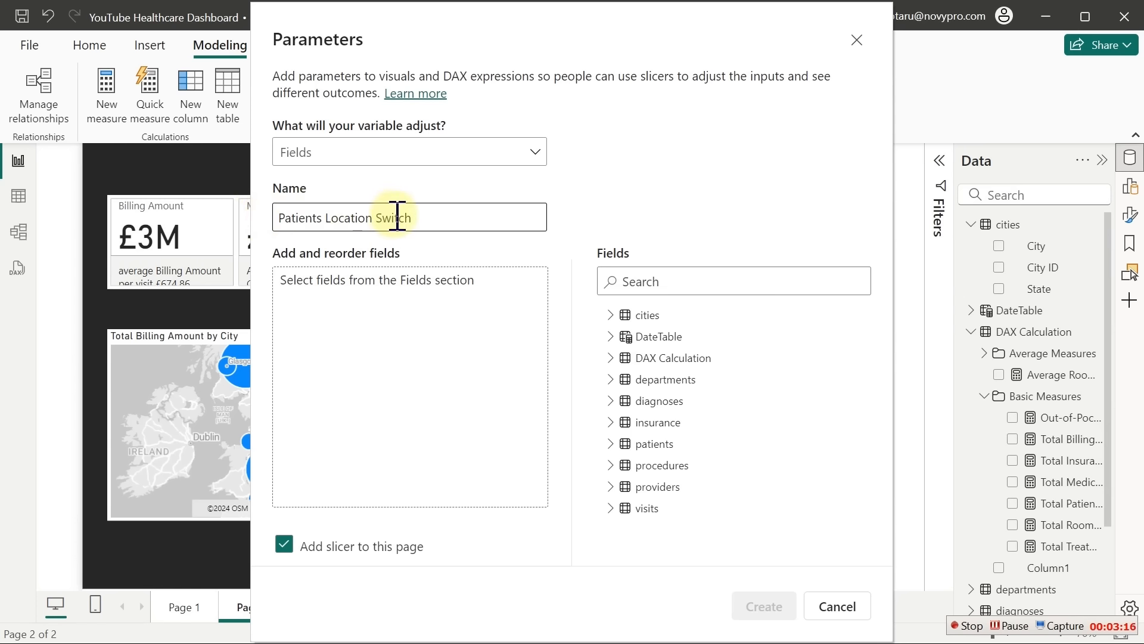
Add City and State to the parameter, create it with its slicer, and select City
left_click(384, 329)
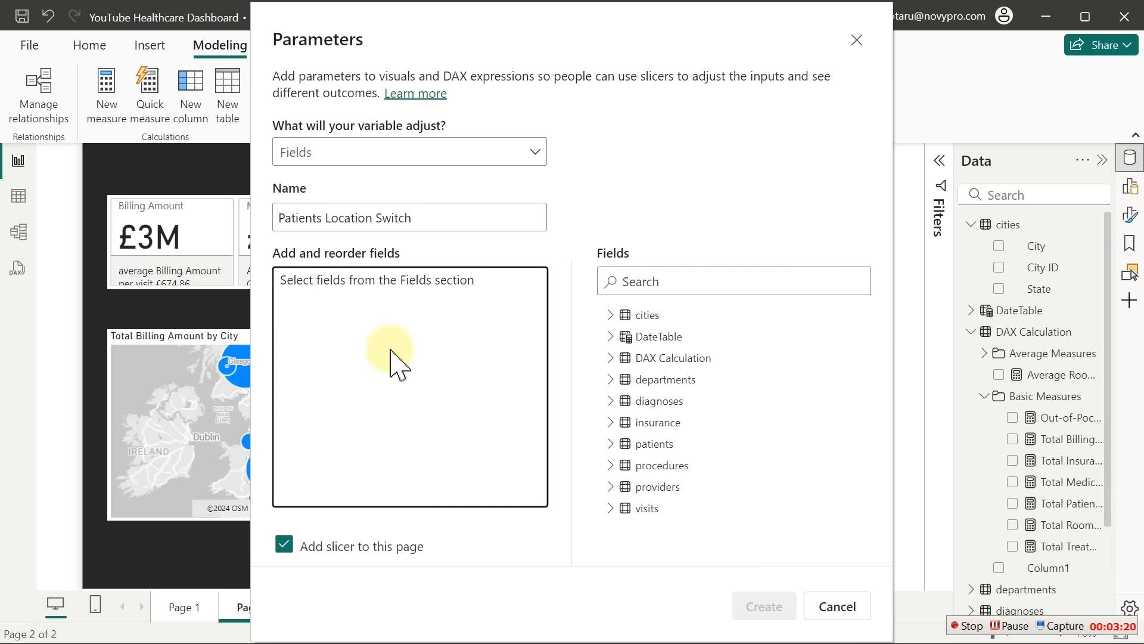
left_click(610, 317)
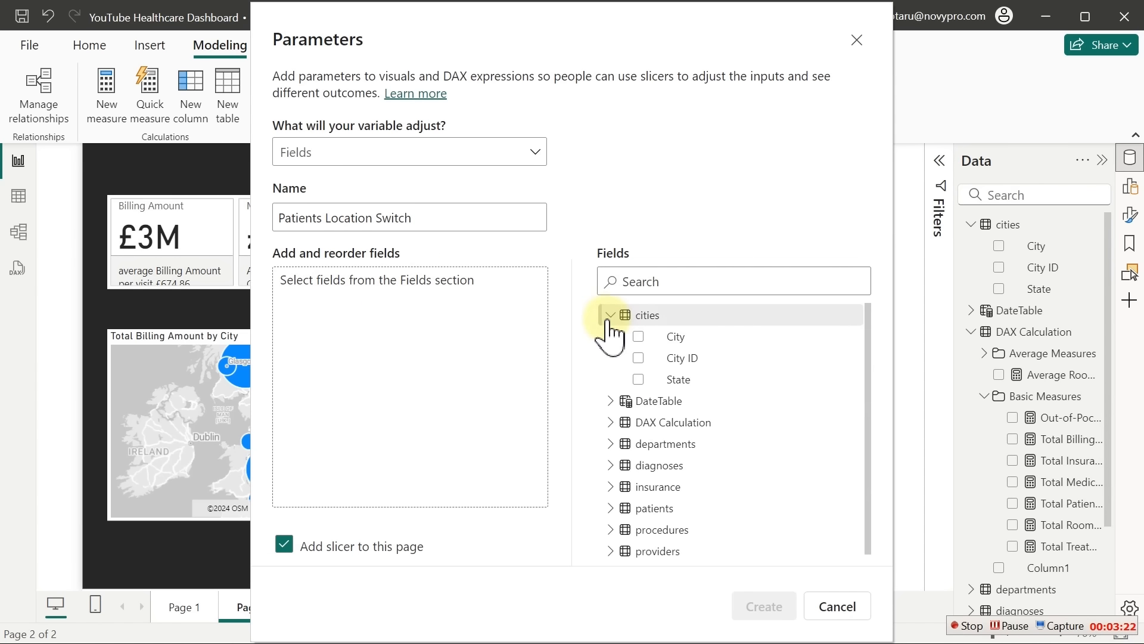
left_click(639, 337)
left_click(638, 377)
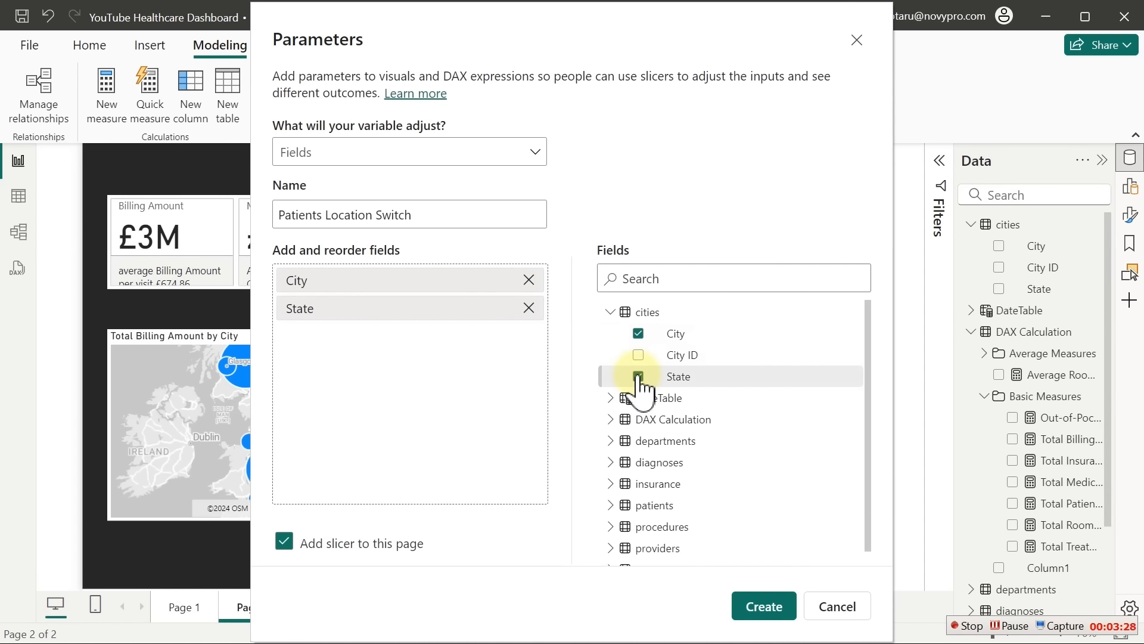
left_click(765, 607)
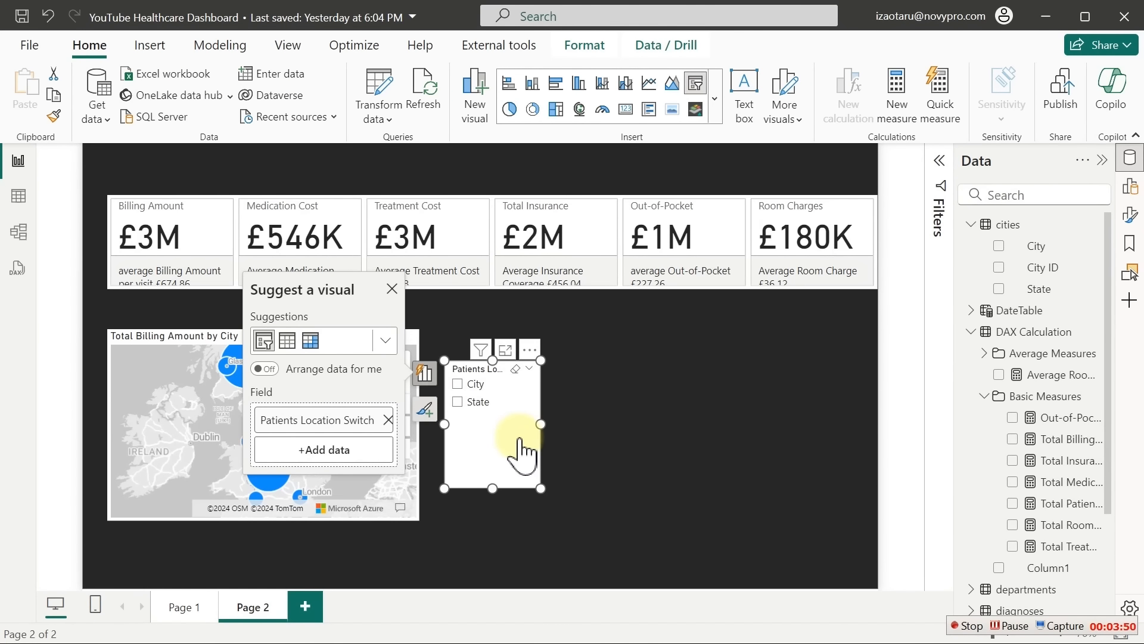
left_click(575, 447)
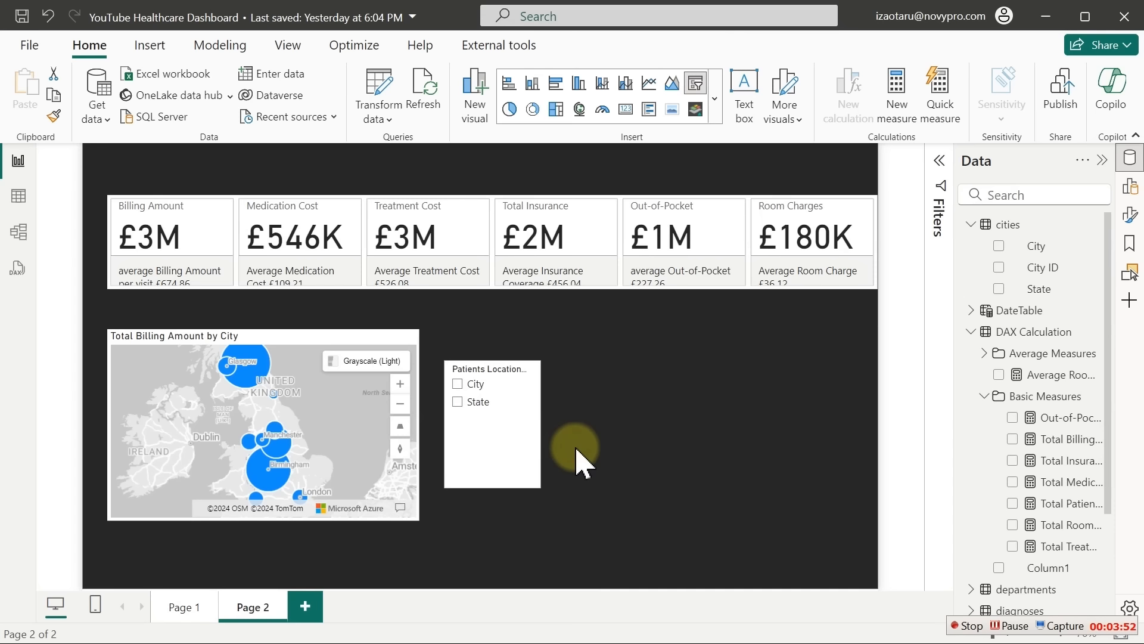
left_click(458, 384)
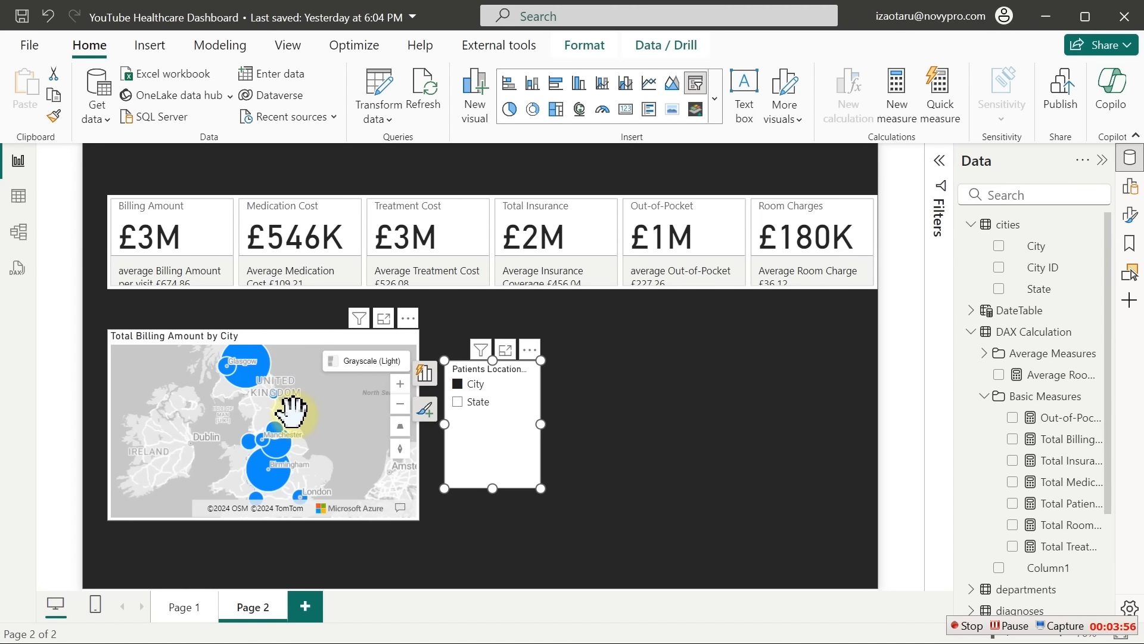
Switch the Patients Location Switch slicer to State and bring up the map's field settings
left_click(458, 402)
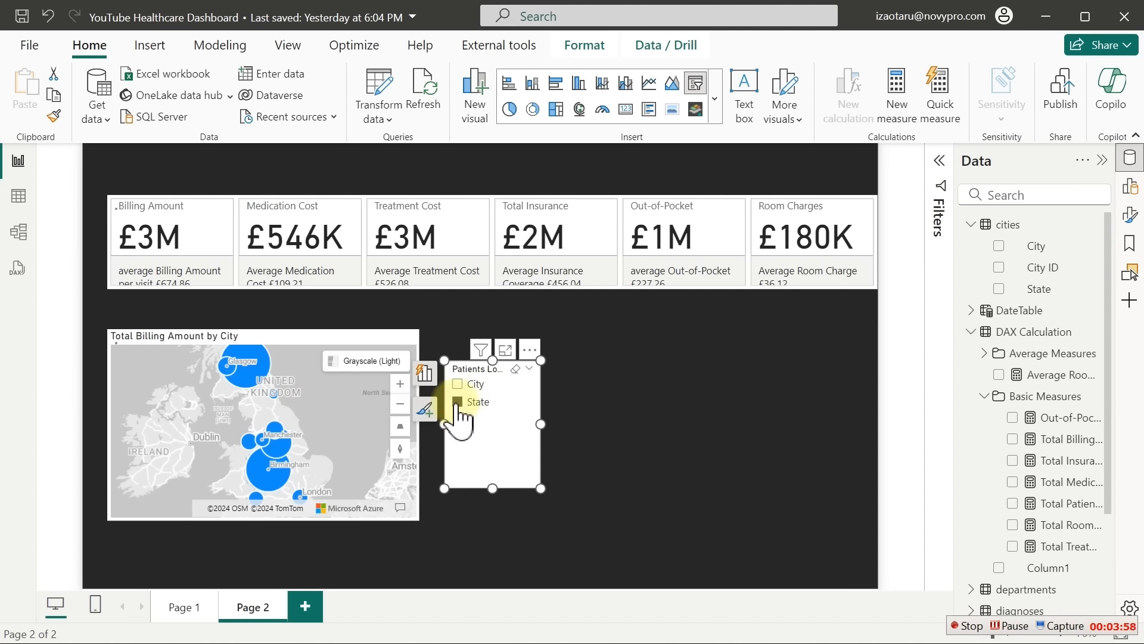
left_click(589, 434)
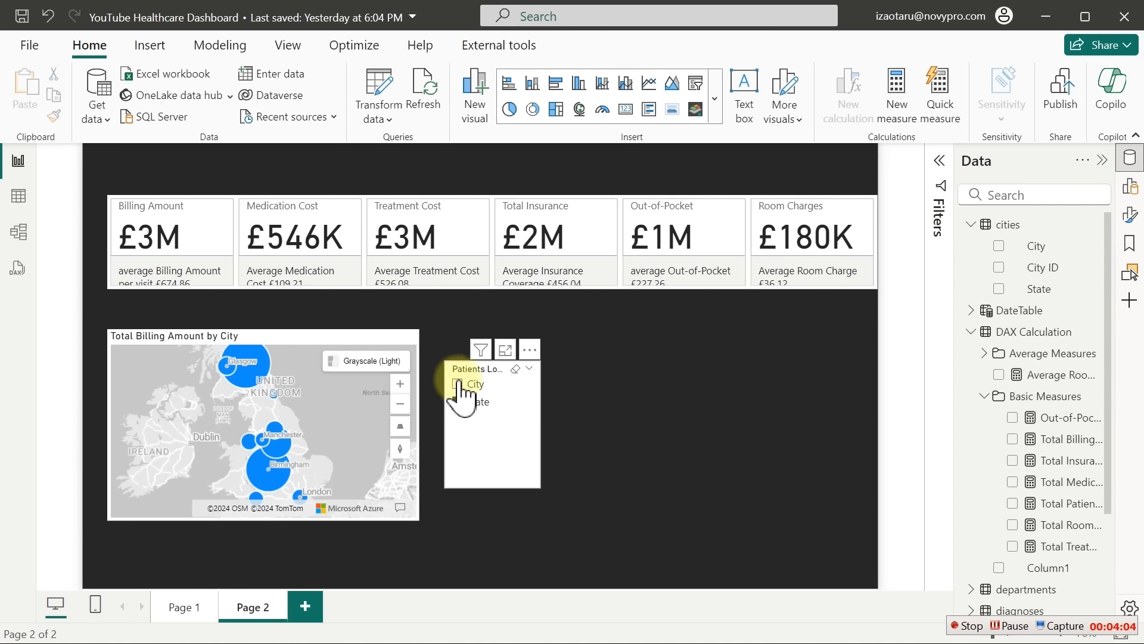
left_click(315, 340)
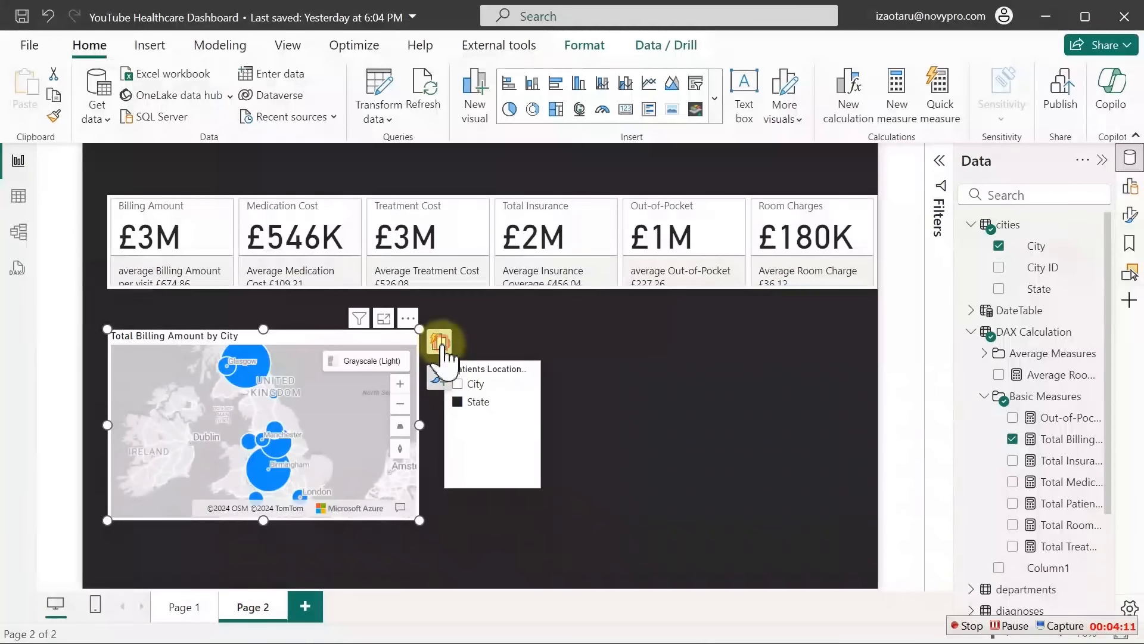
left_click(441, 344)
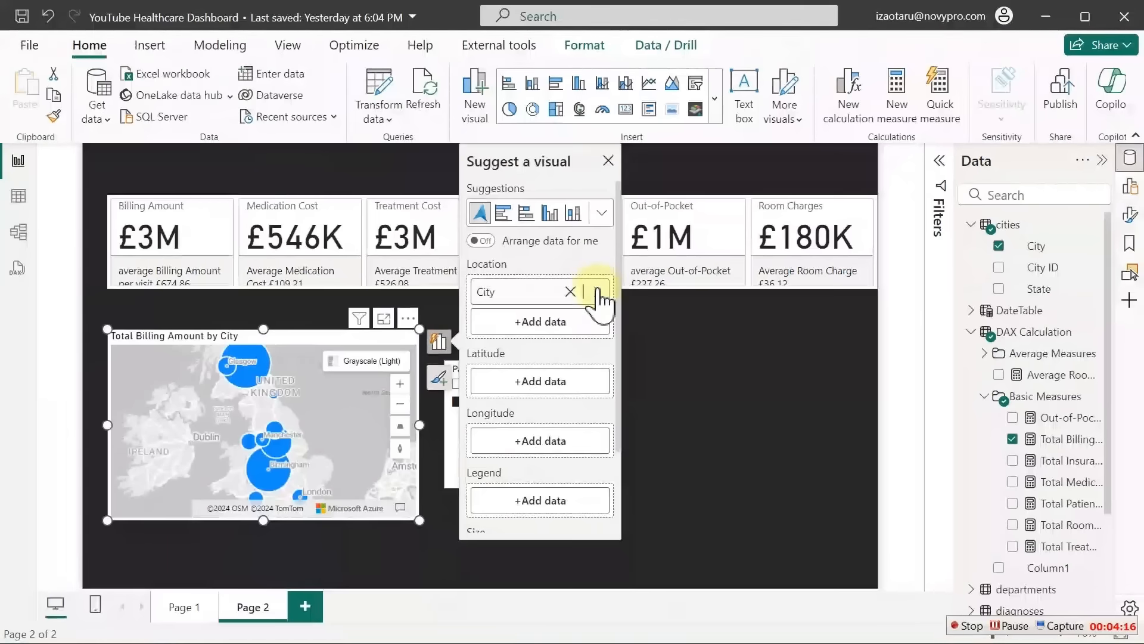
Set the map's Location to Patients Location Switch and move the slicer into the map's corner
left_click(596, 295)
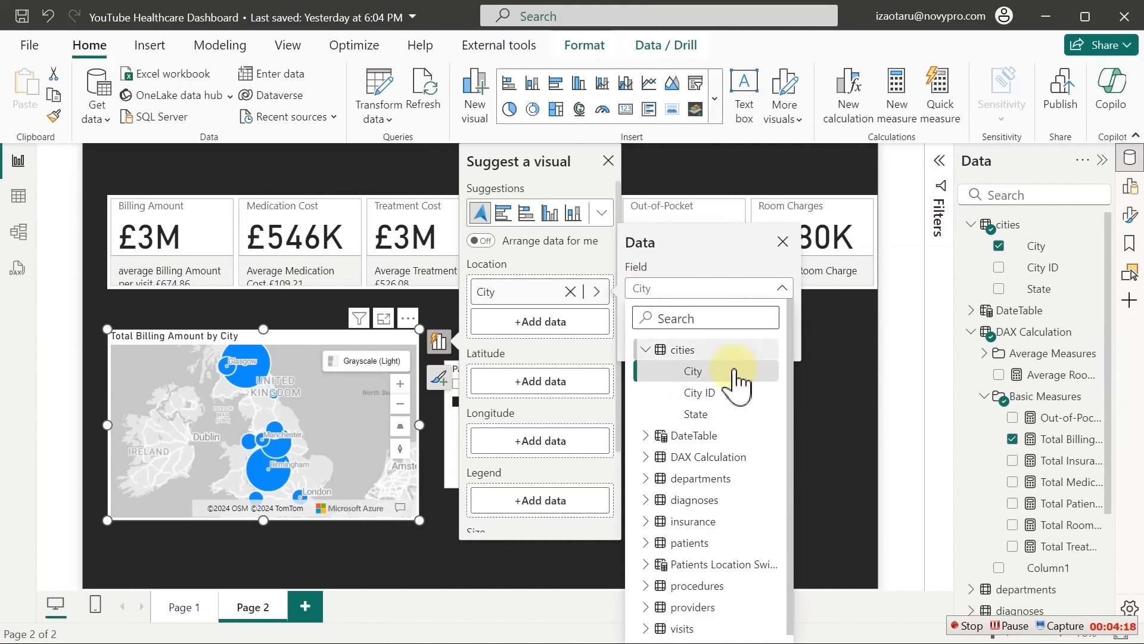
left_click(647, 351)
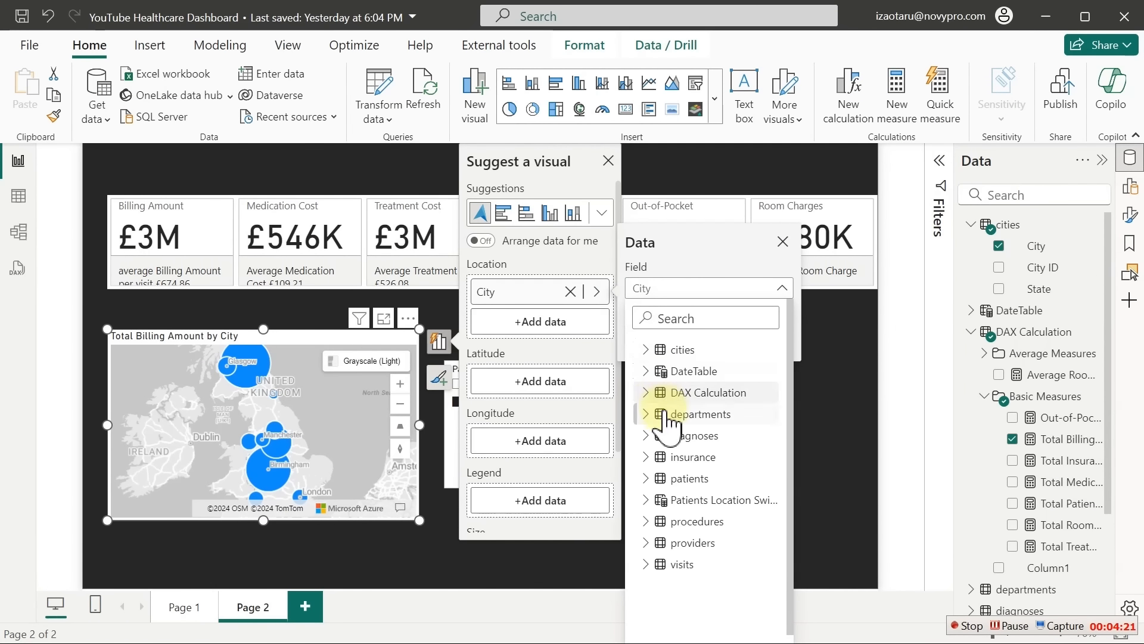
left_click(645, 502)
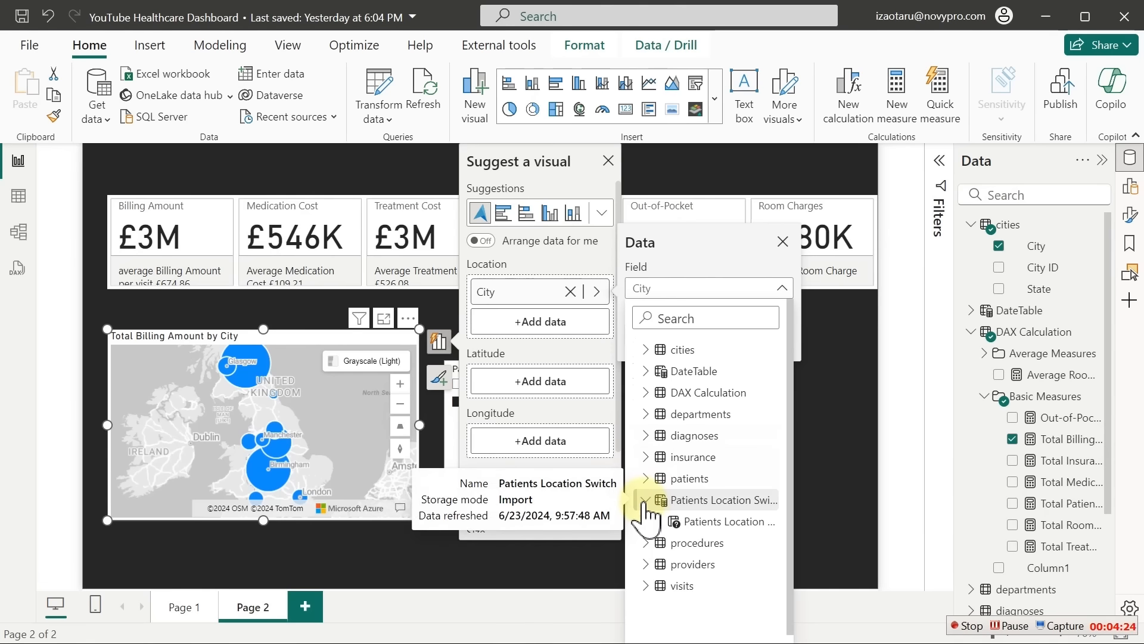
left_click(684, 522)
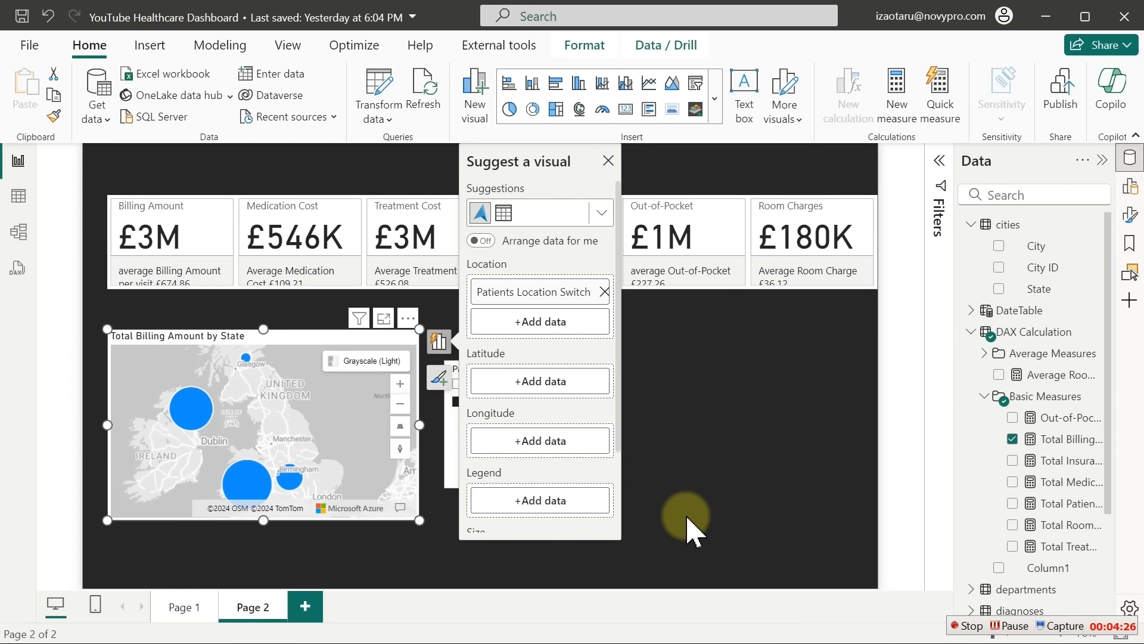
left_click(684, 474)
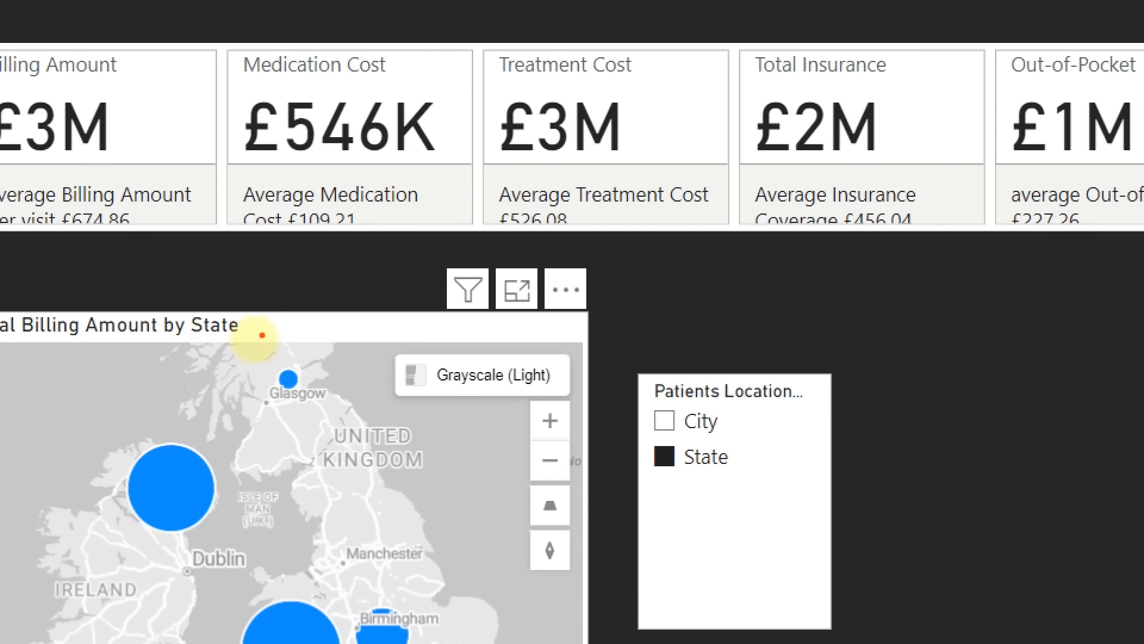
mouse_move(253, 320)
left_mouse_down()
mouse_move(158, 357)
mouse_move(289, 291)
mouse_move(279, 352)
left_mouse_up()
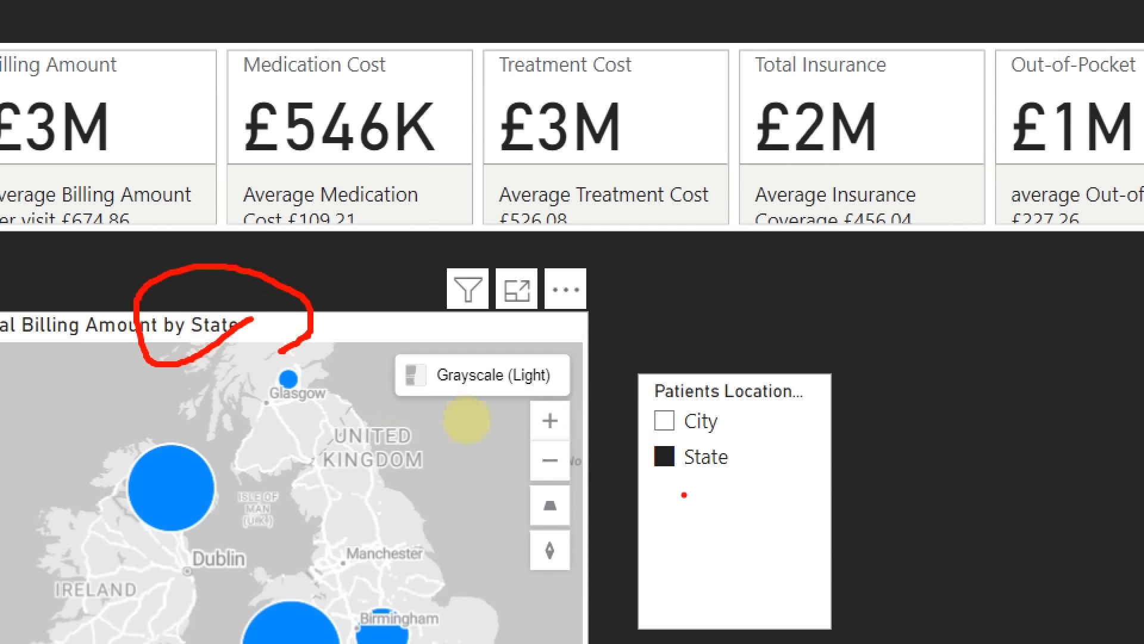
mouse_move(663, 487)
left_mouse_down()
mouse_move(739, 473)
mouse_move(727, 422)
mouse_move(637, 460)
left_mouse_up()
key("Escape")
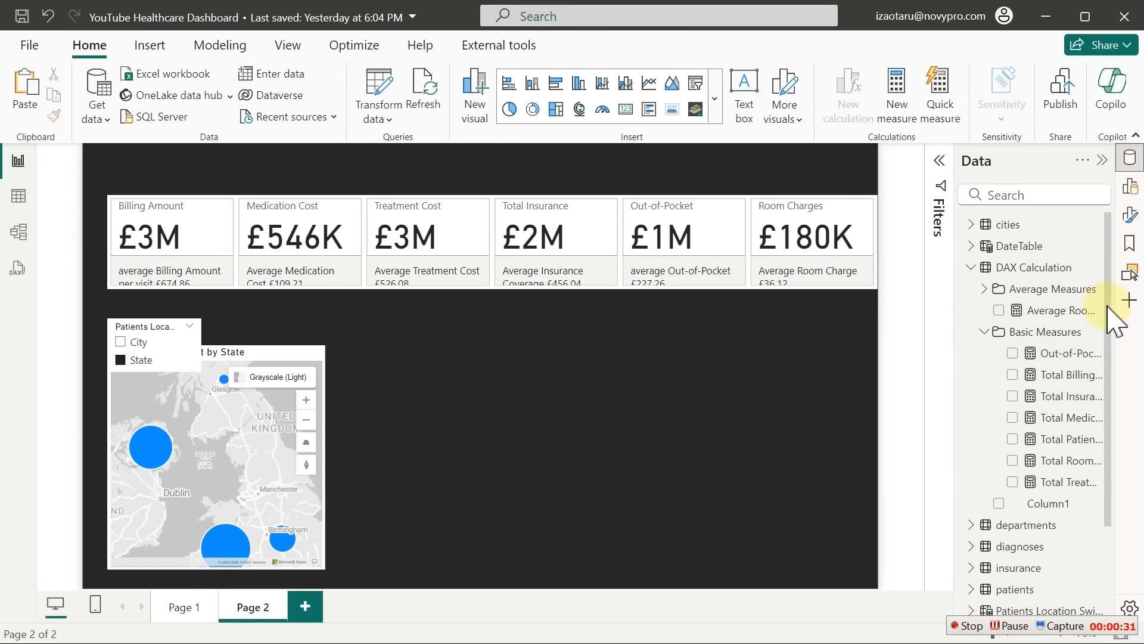
Create a Total Billing Amount by Procedure visual and display it as a table
scroll(1108, 441, "down", 3)
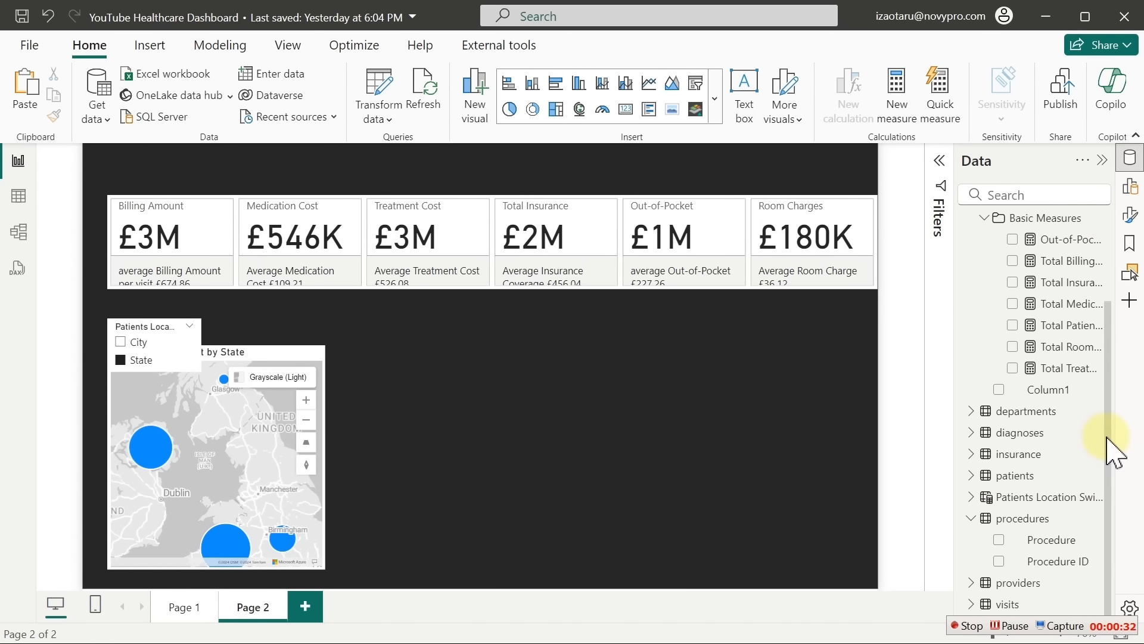
left_click(1000, 540)
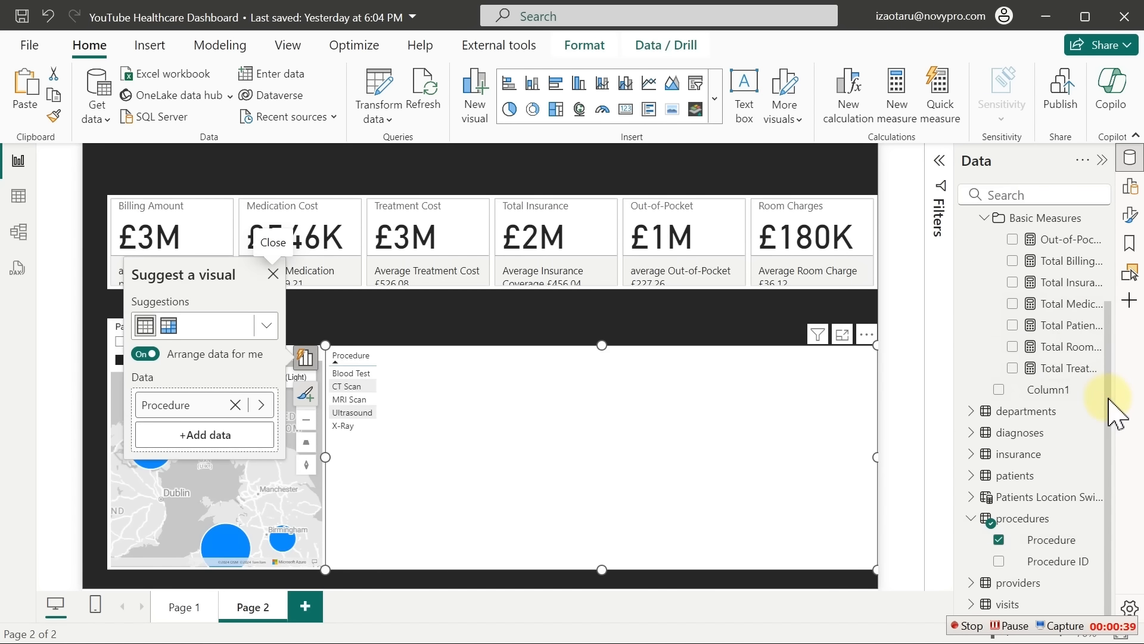
scroll(1105, 333, "up", 2)
scroll(1102, 331, "up", 1)
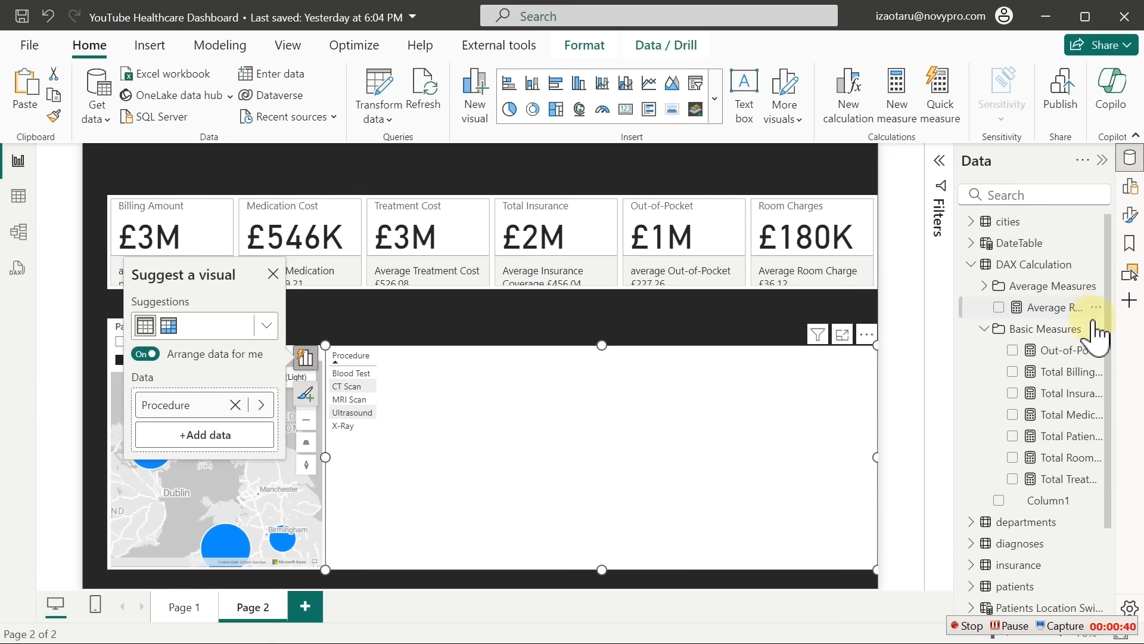
left_click(1013, 372)
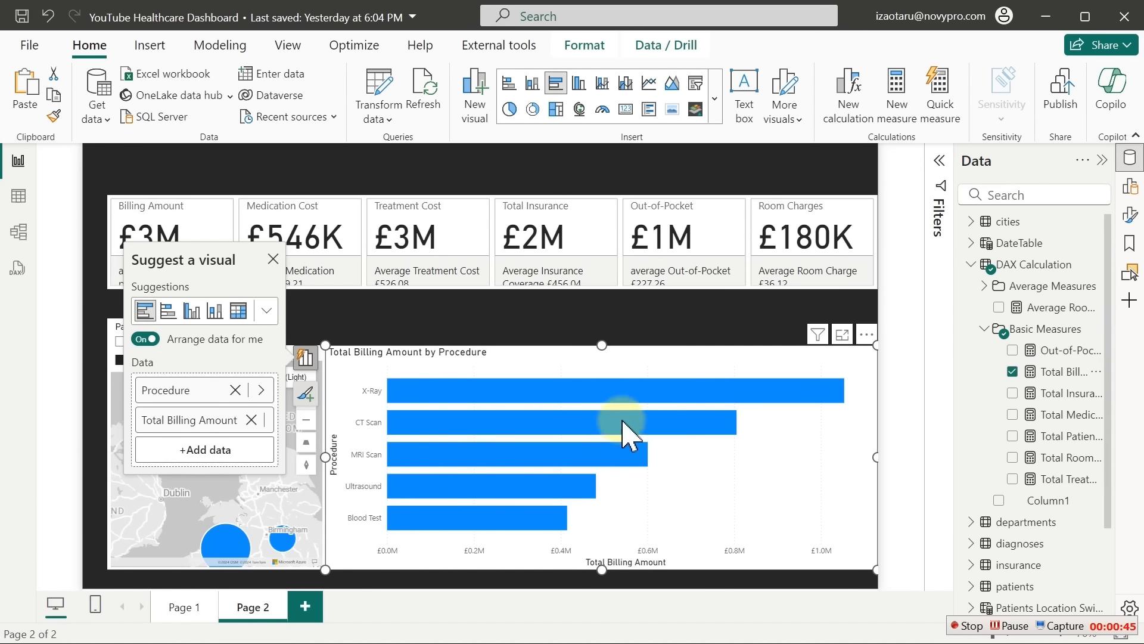
mouse_move(600, 460)
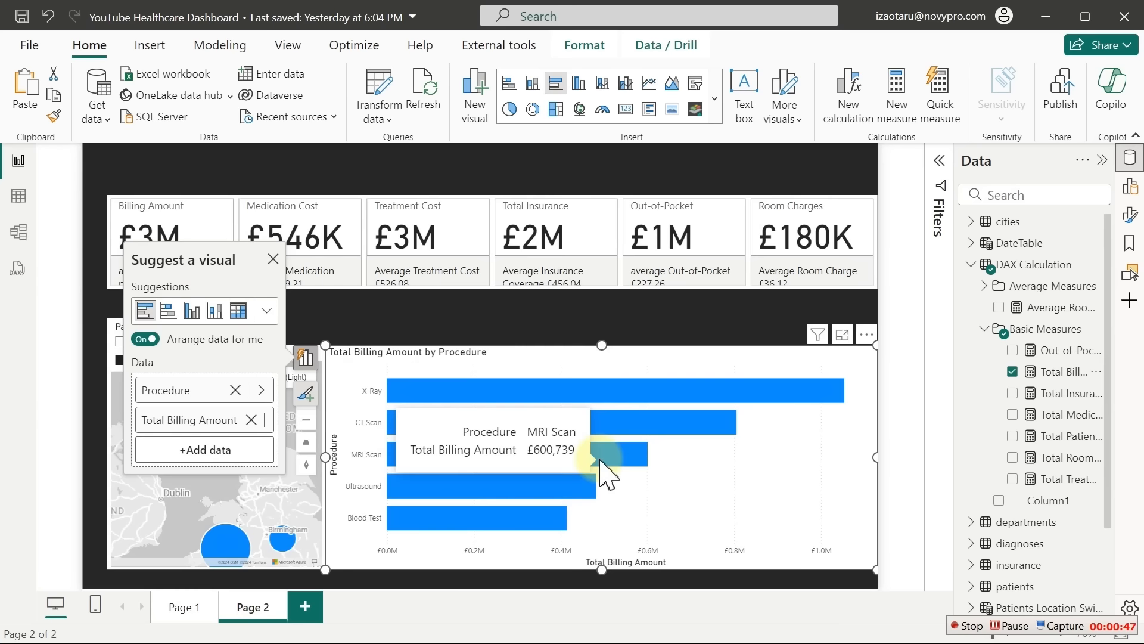
left_click(266, 311)
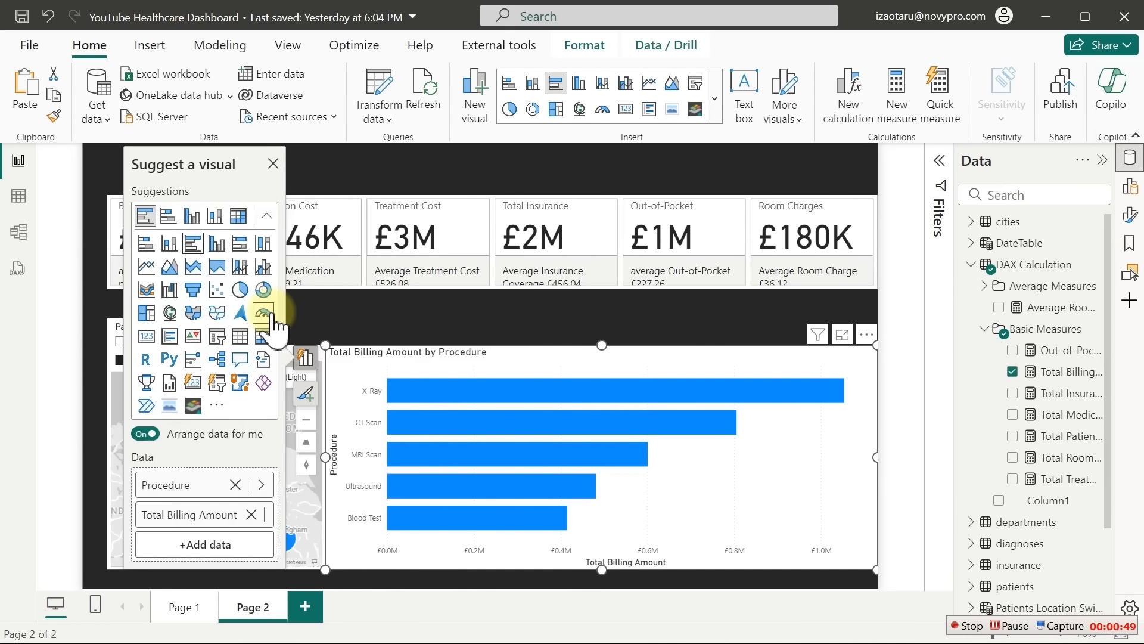
left_click(241, 340)
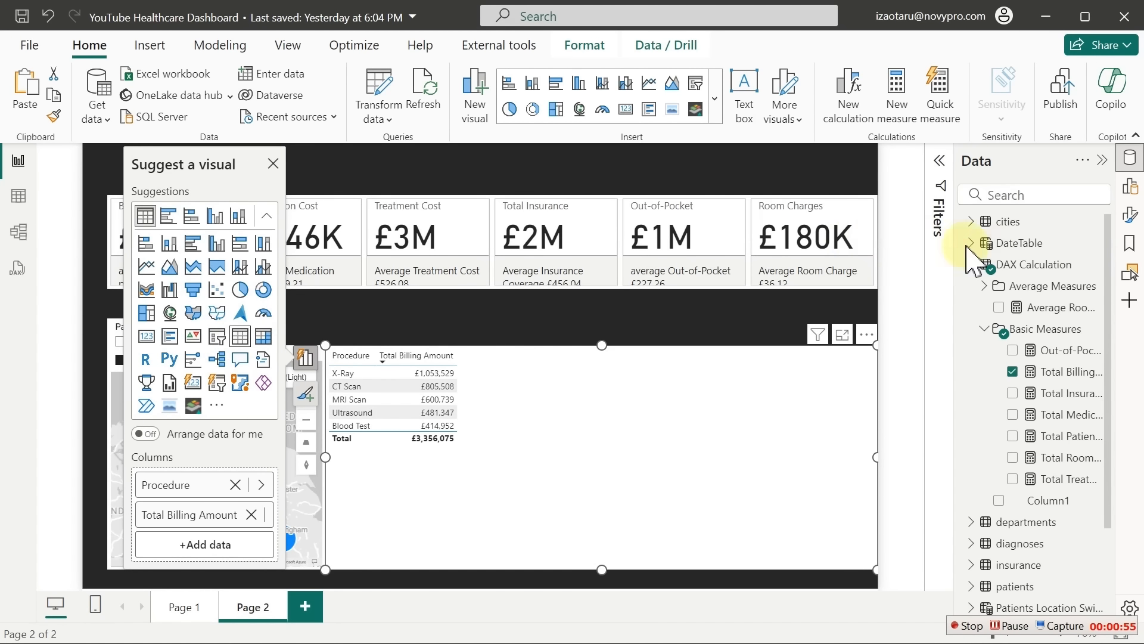
left_click(1129, 160)
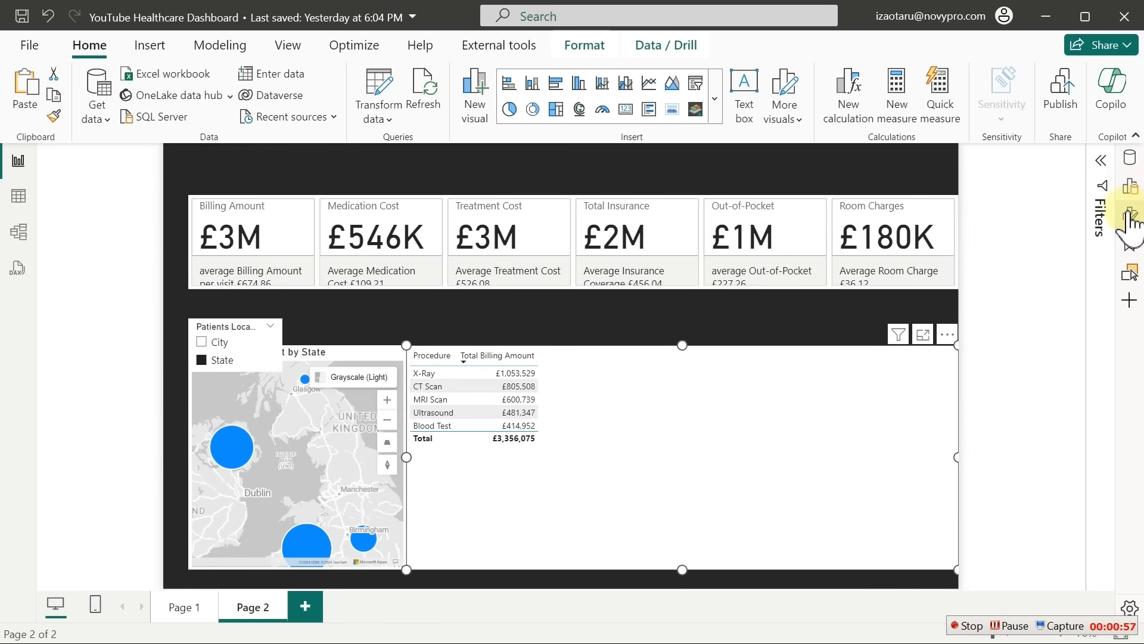
Set the table's value font size to 20 and show the table in focus mode
left_click(1130, 214)
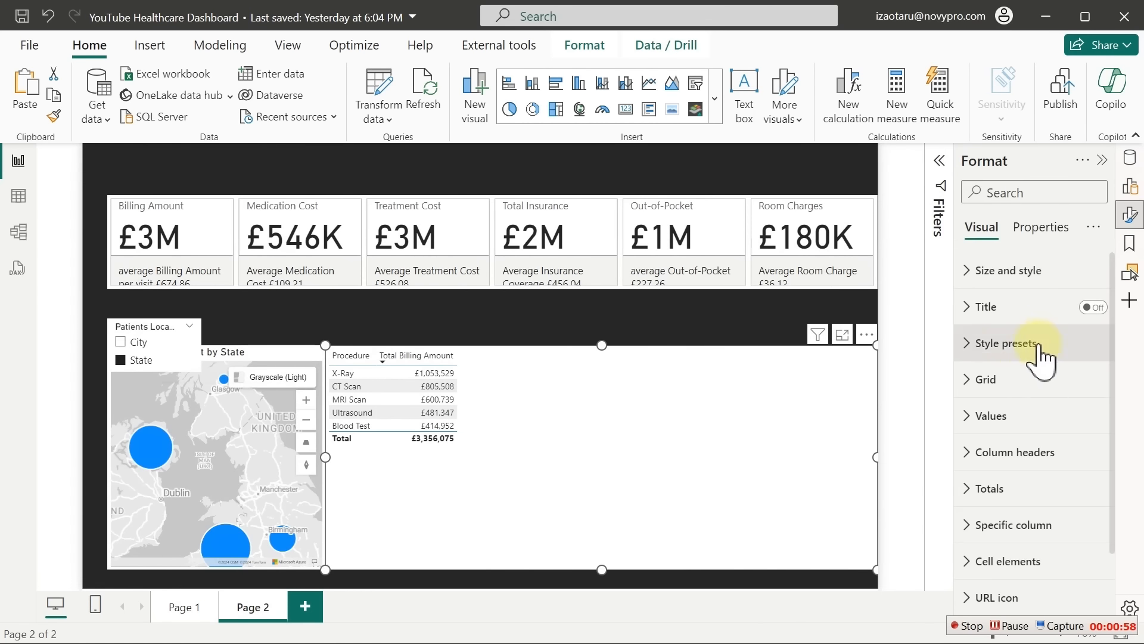
left_click(1001, 428)
double_click(1070, 505)
type("20")
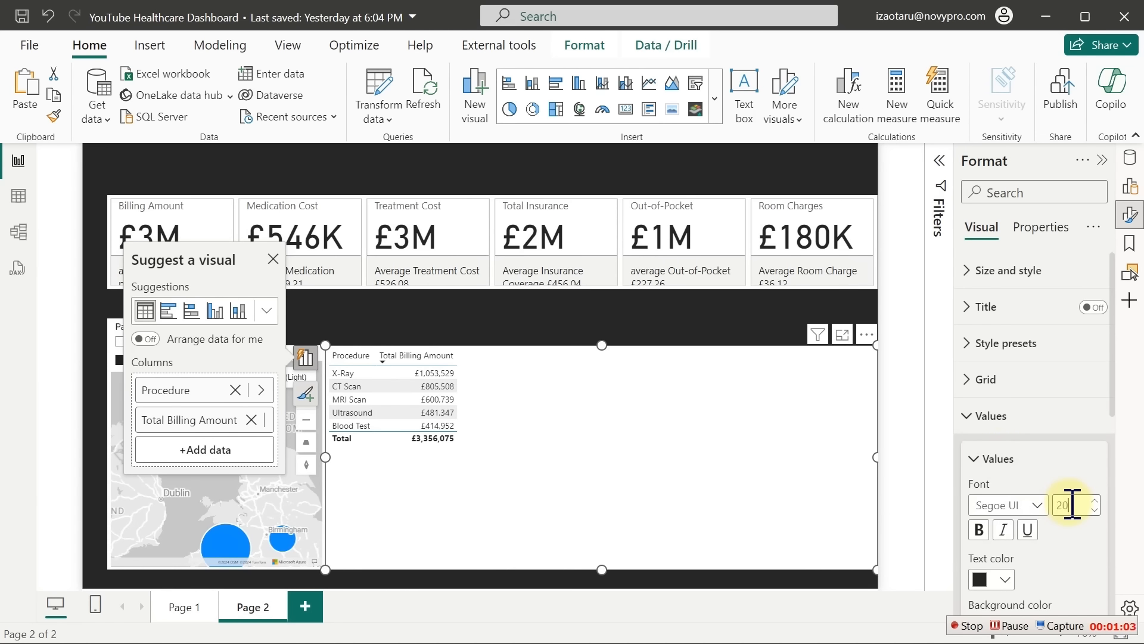
left_click(842, 334)
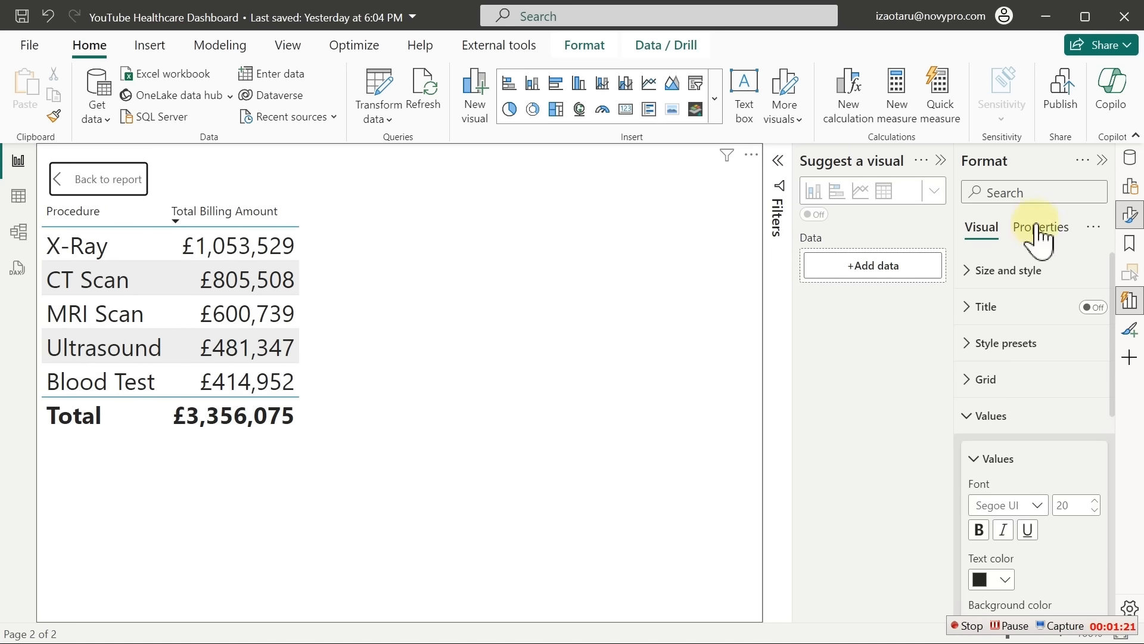
Reopen the Data pane, close Format and Suggest a visual, and open the Average Measures folder's menu
left_click(1130, 172)
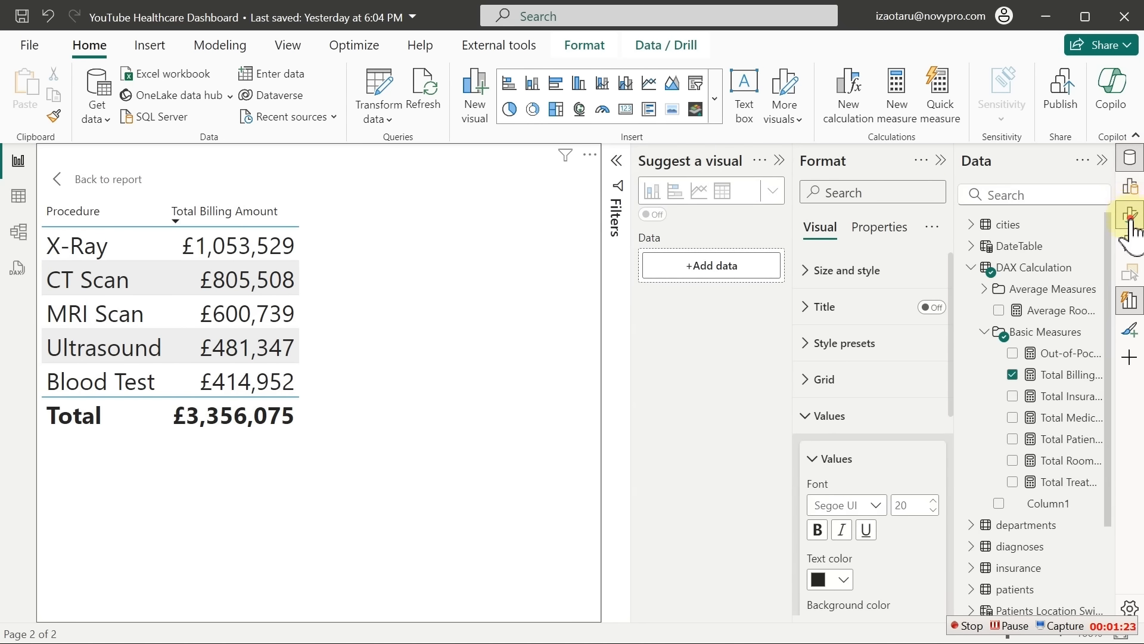
left_click(1130, 215)
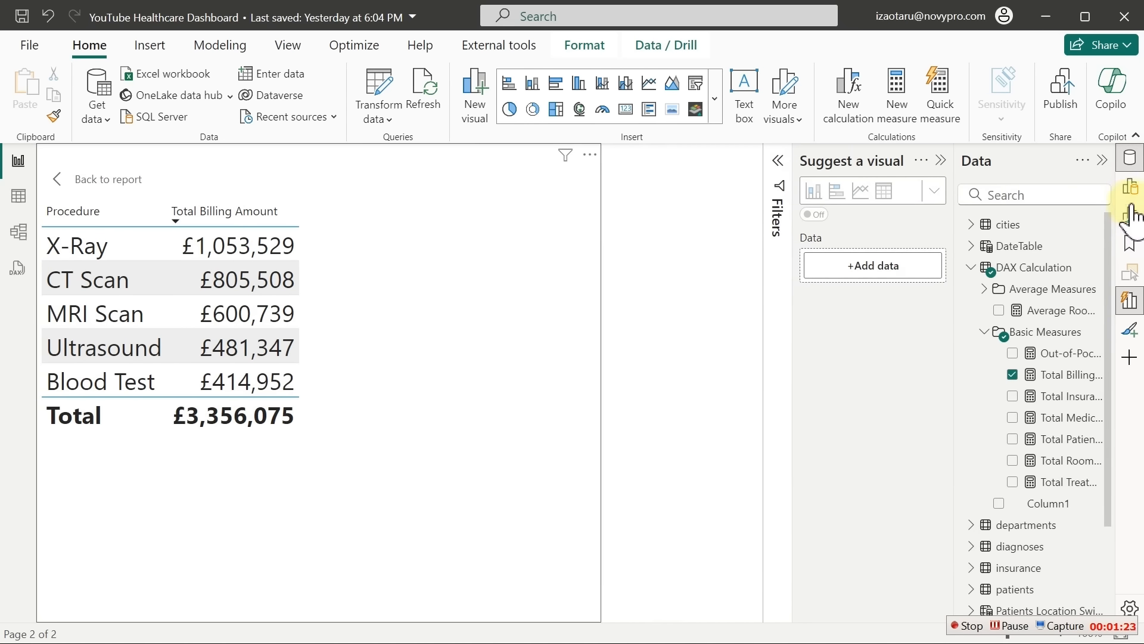
left_click(942, 161)
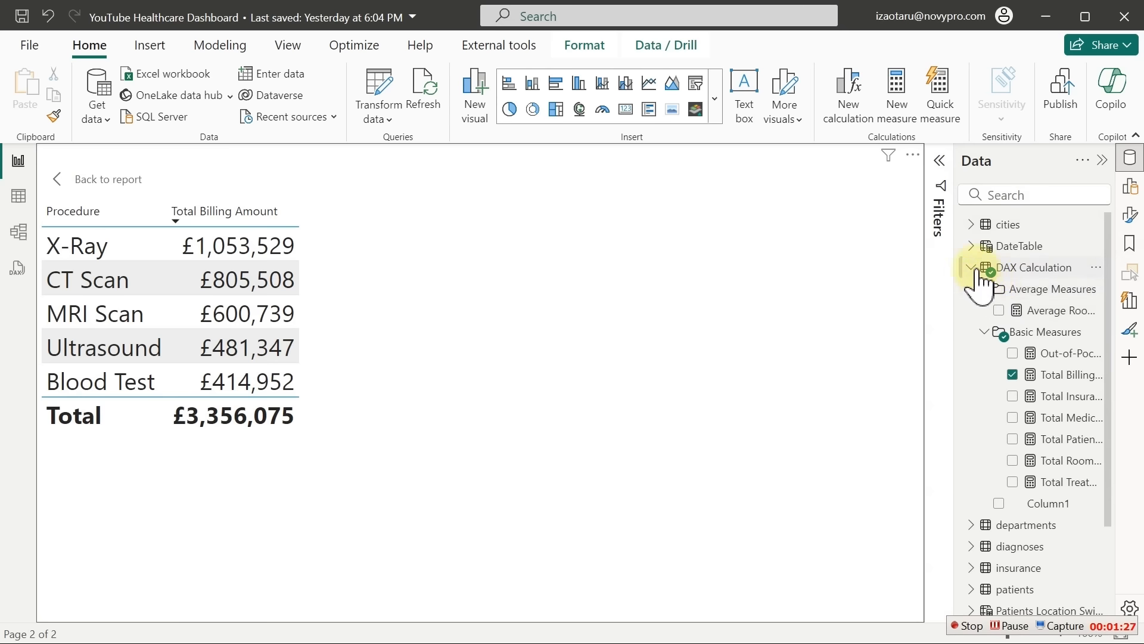
right_click(1035, 292)
Start a new DAX Calculation measure: All Billing Amount = CALCULATE([Total Billing Amount], ...)
left_click(946, 359)
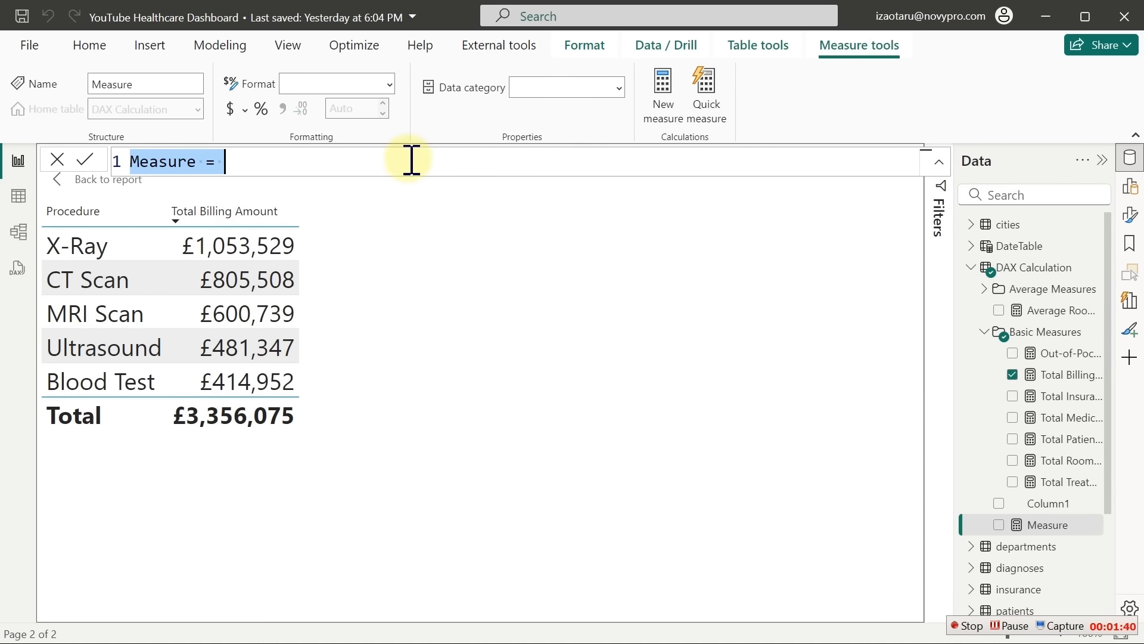
type("All")
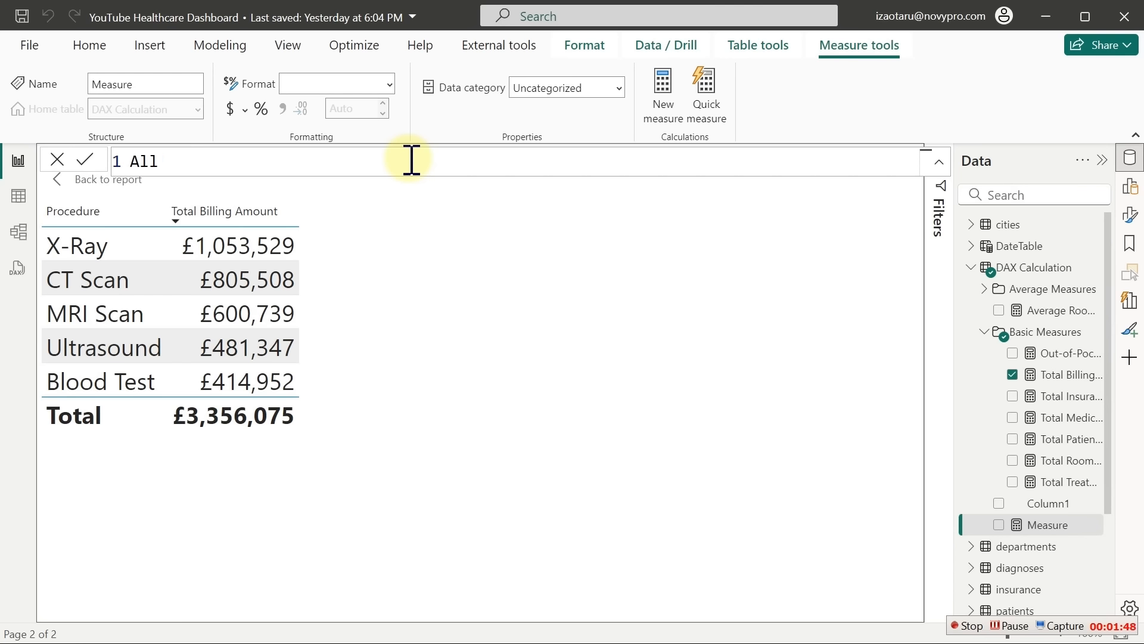
type("Billing ")
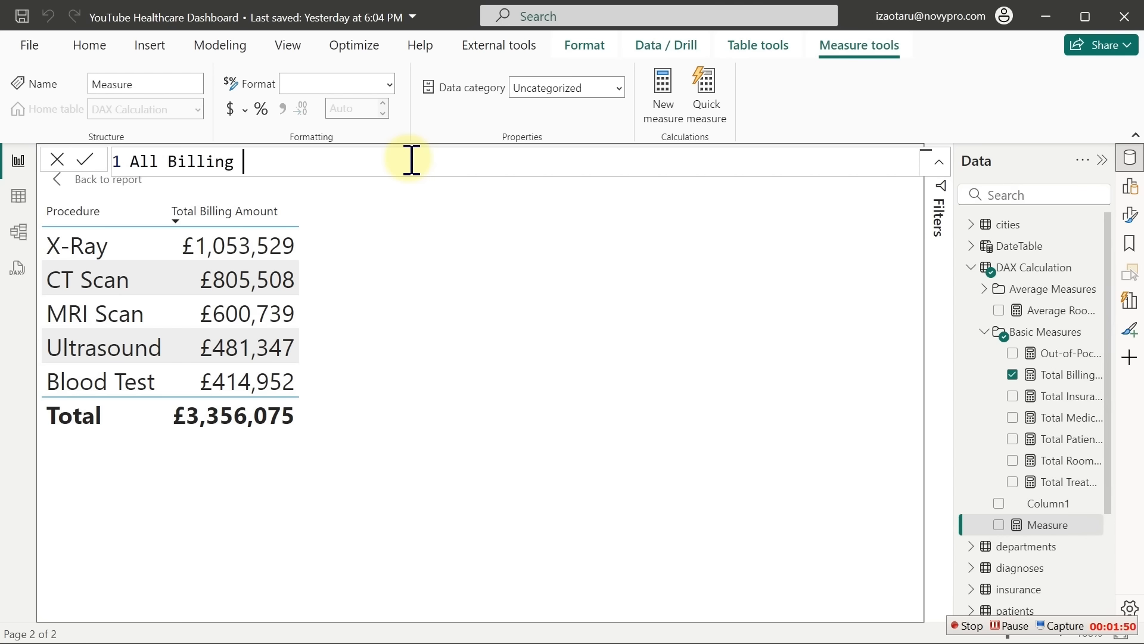
type("Amount")
type("=")
key("shift+Return")
type("cal")
key("Tab")
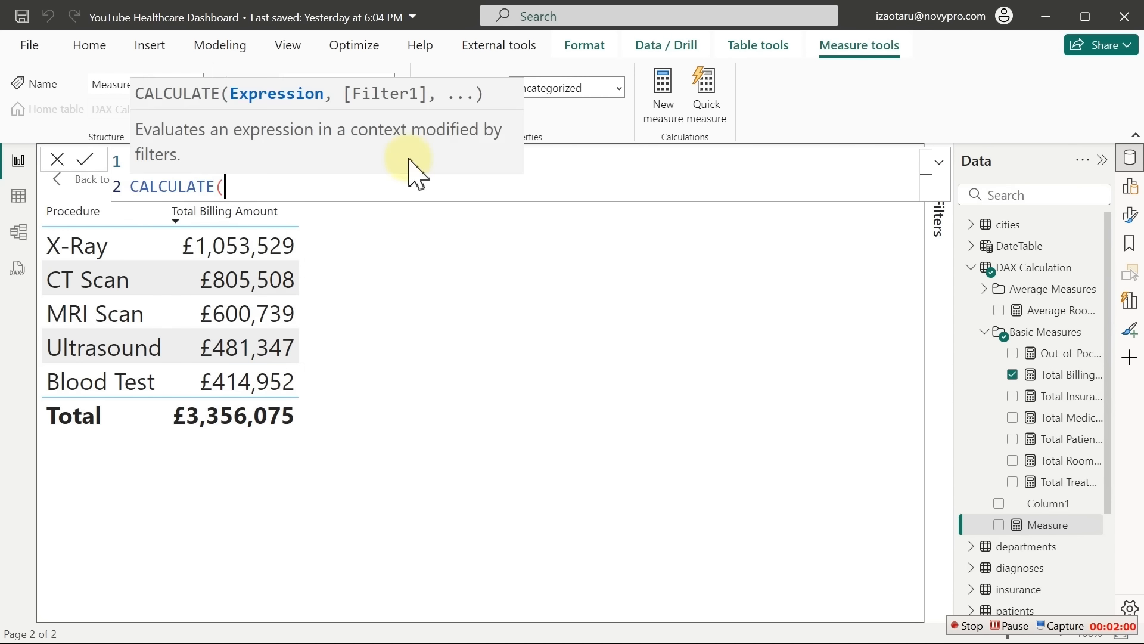
key("shift+Return")
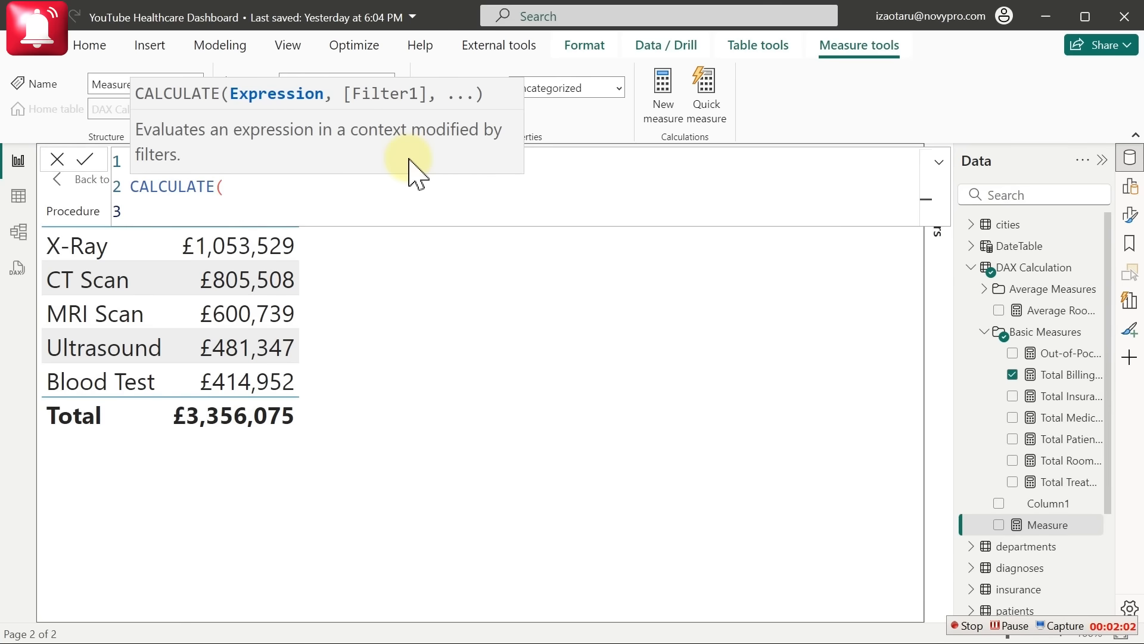
type("[to")
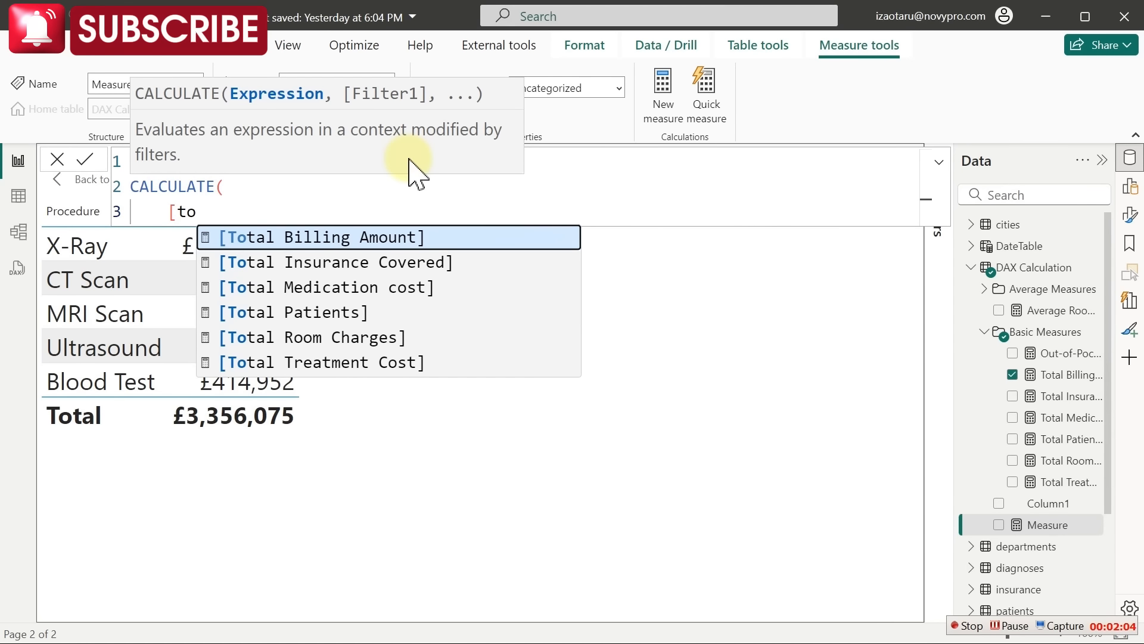
key("Tab")
type(",")
key("shift+Return")
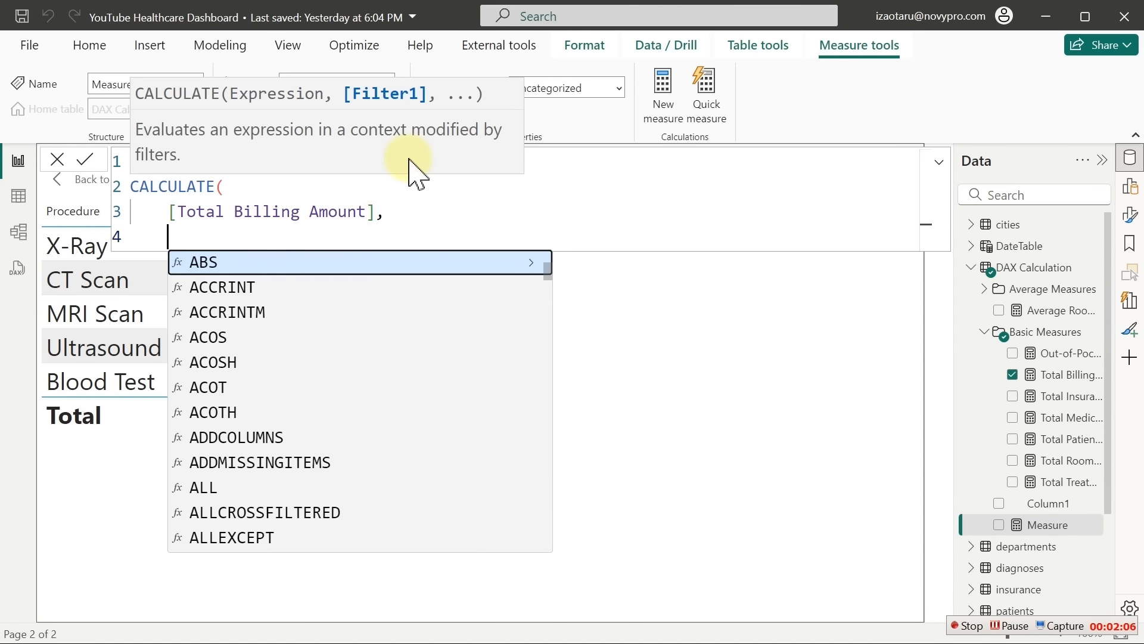
Finish the filter as ALL(procedures[Procedure]), commit the measure, and add it to the table
type("all")
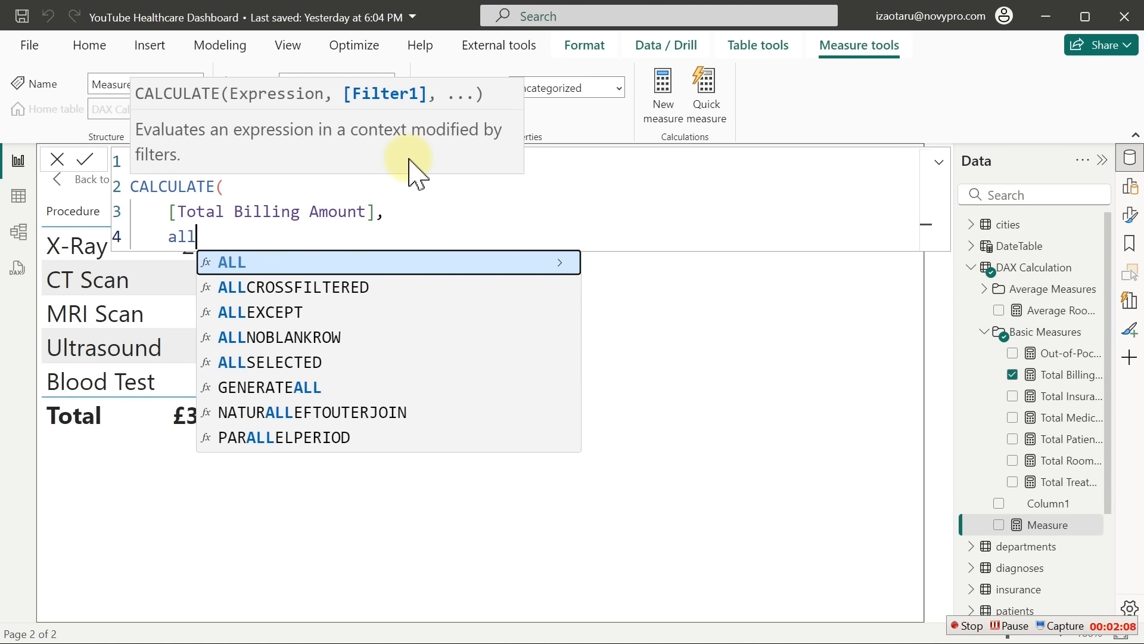
key("Tab")
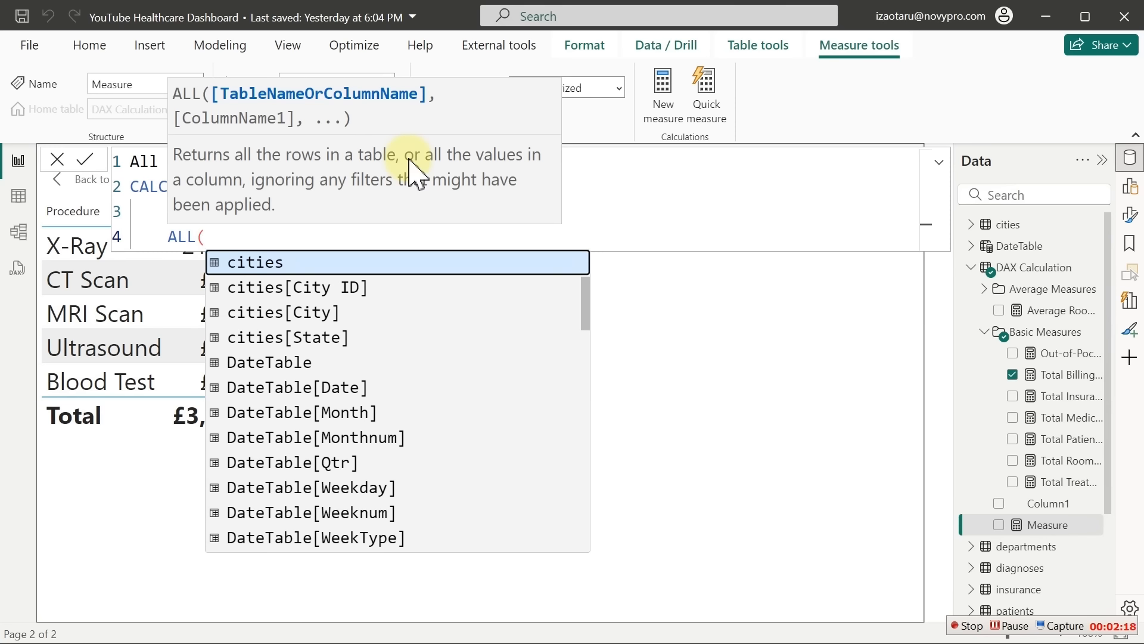
type("pre")
key("BackSpace")
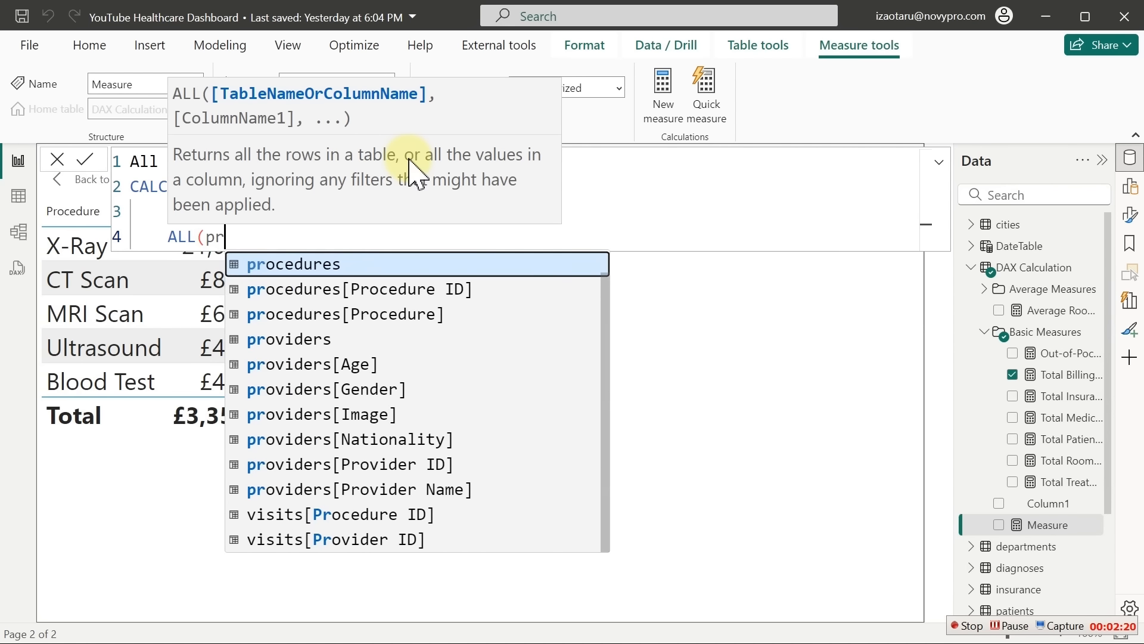
type("o")
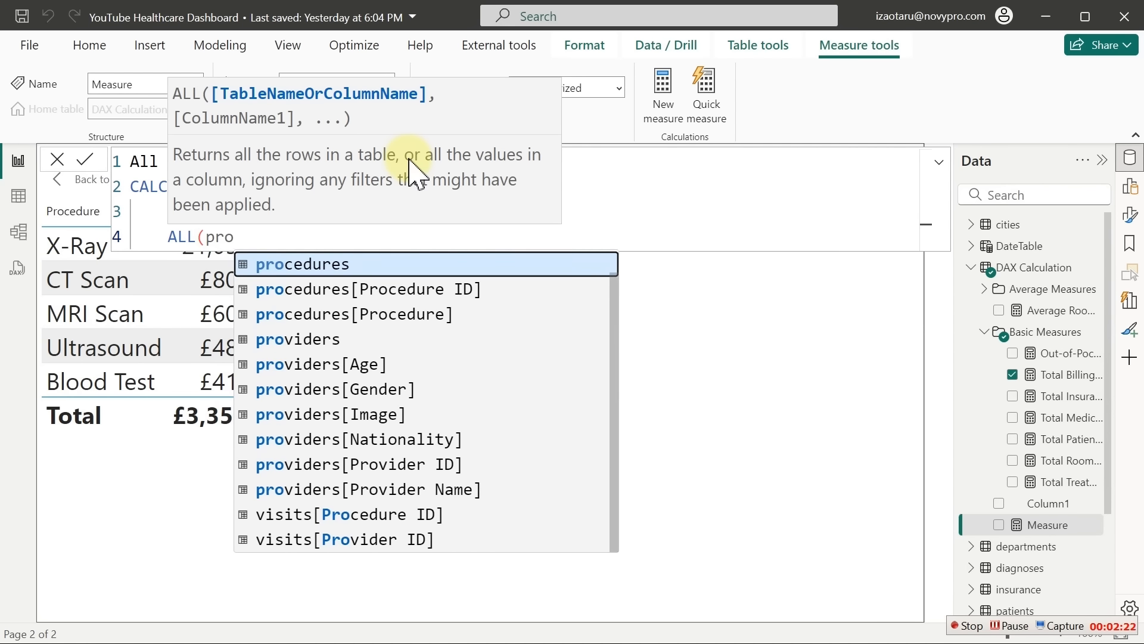
key("Down")
key("Down")
key("Tab")
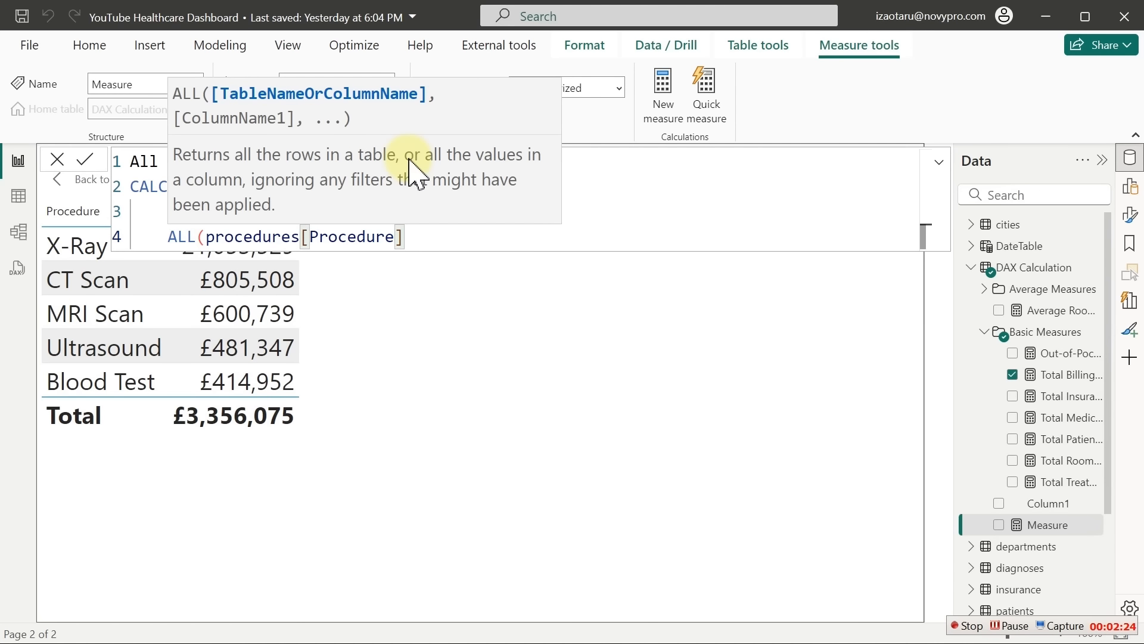
type(")")
key("Return")
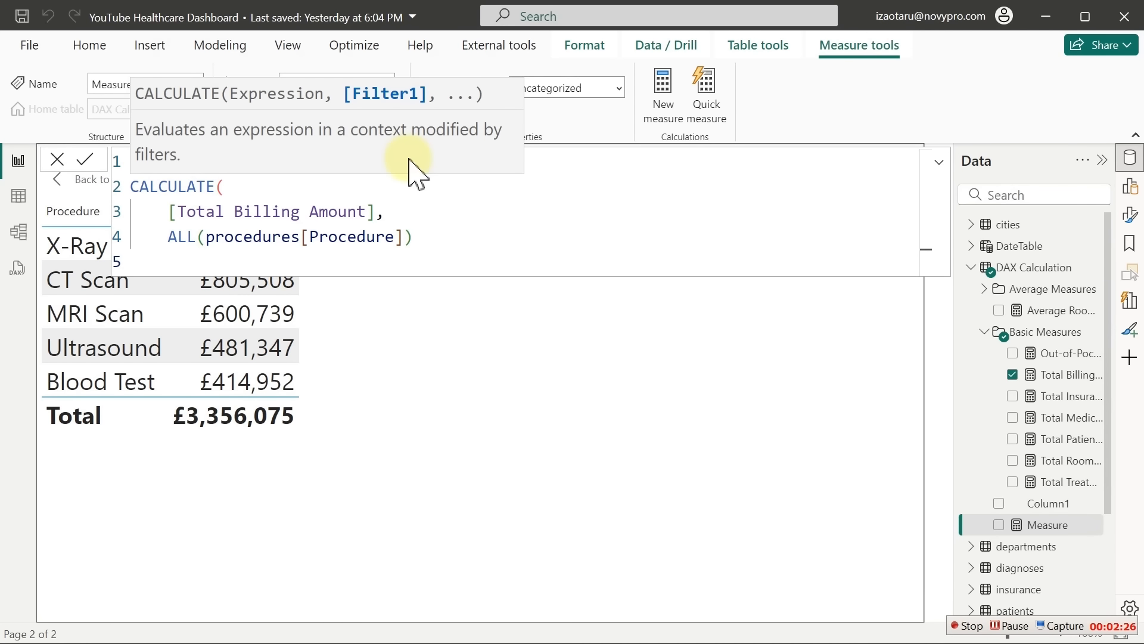
type(")")
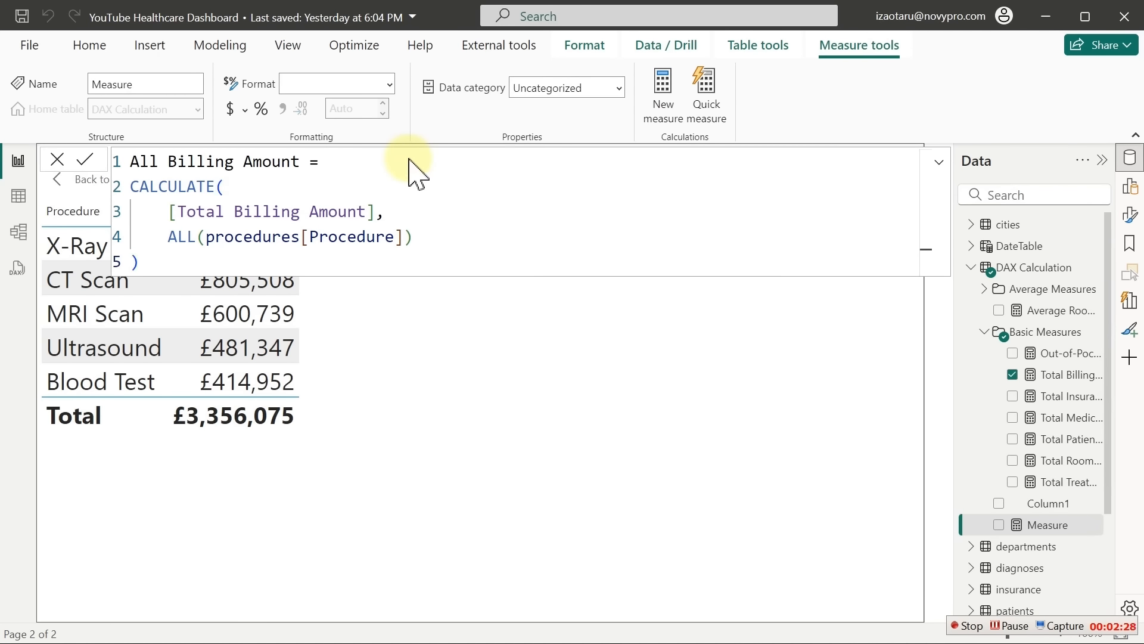
key("Return")
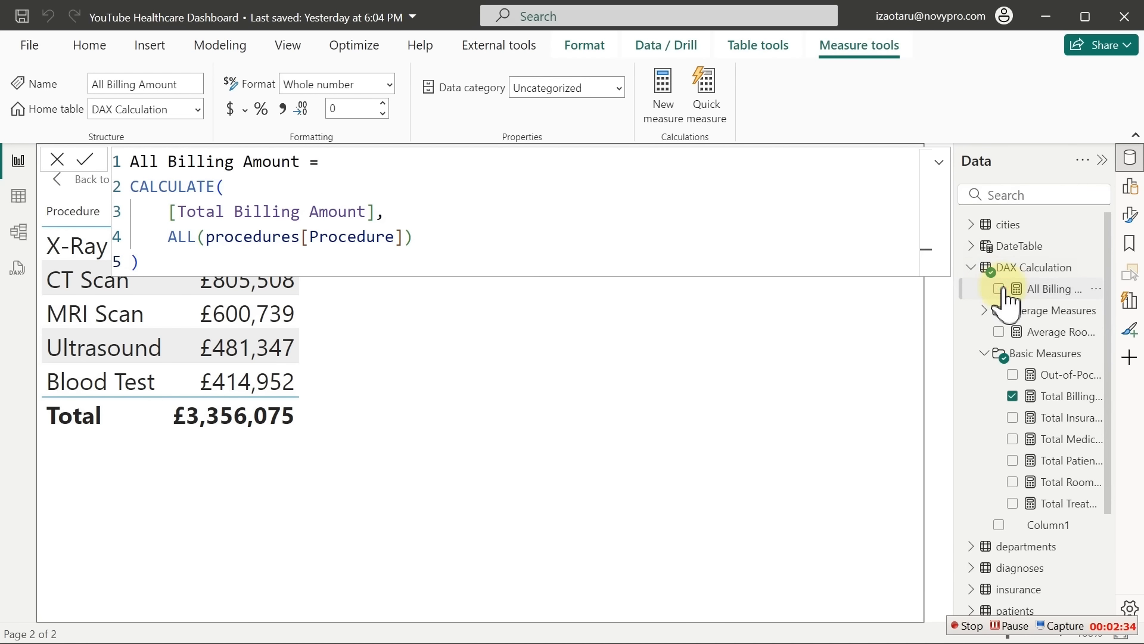
left_click(999, 289)
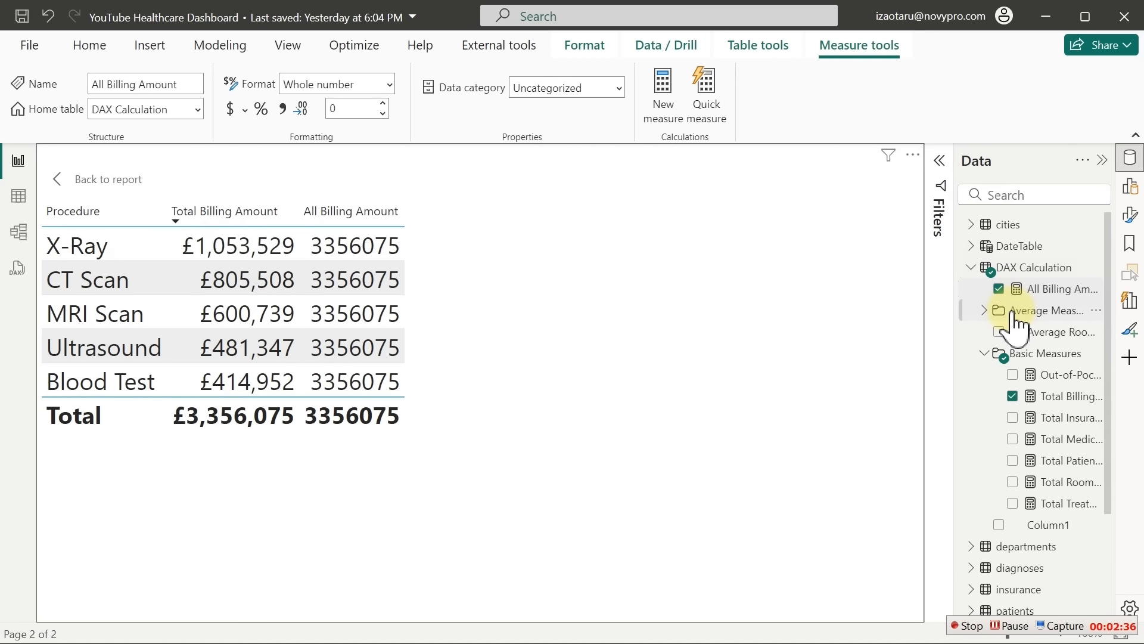
Open the All Billing Amount formula and insert a new line right after the equals sign
left_click(1014, 315)
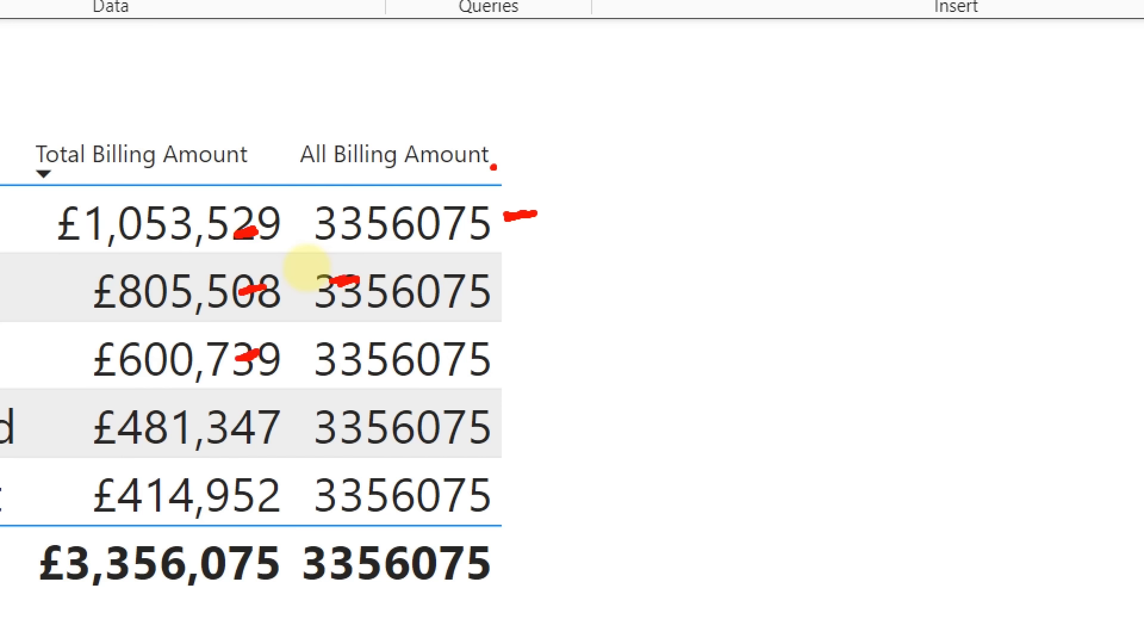
key("Escape")
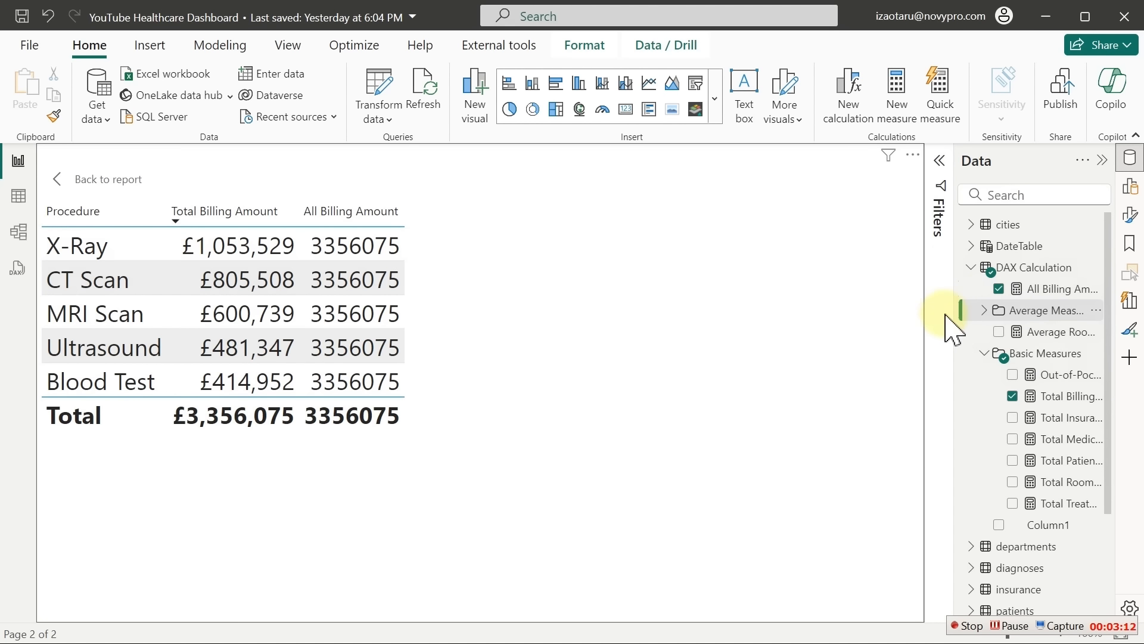
left_click(1047, 292)
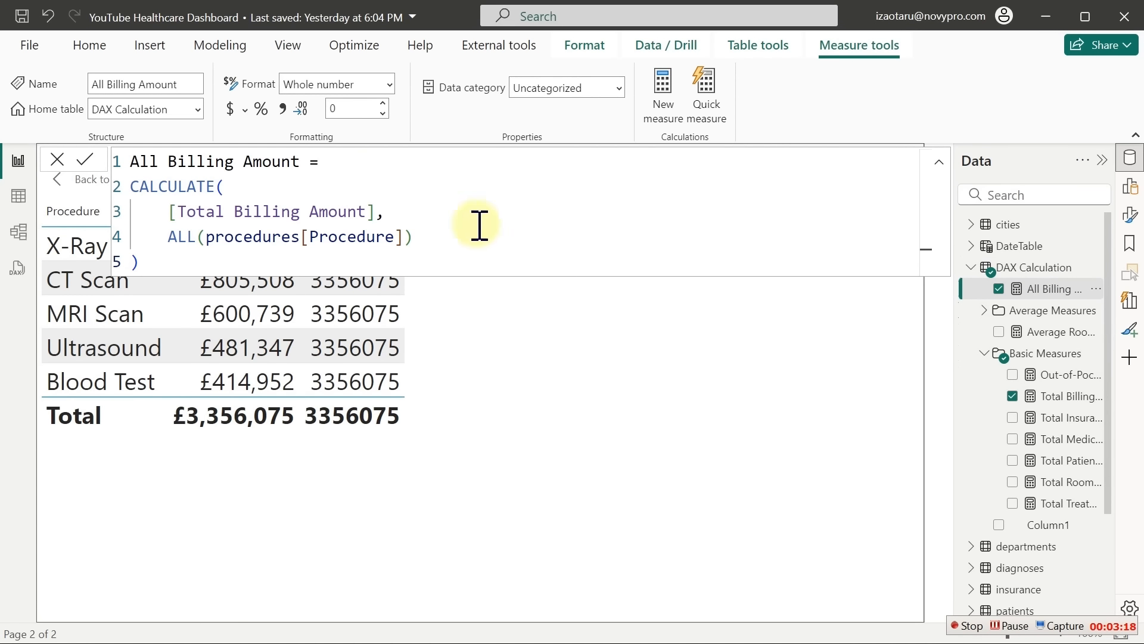
left_click(335, 165)
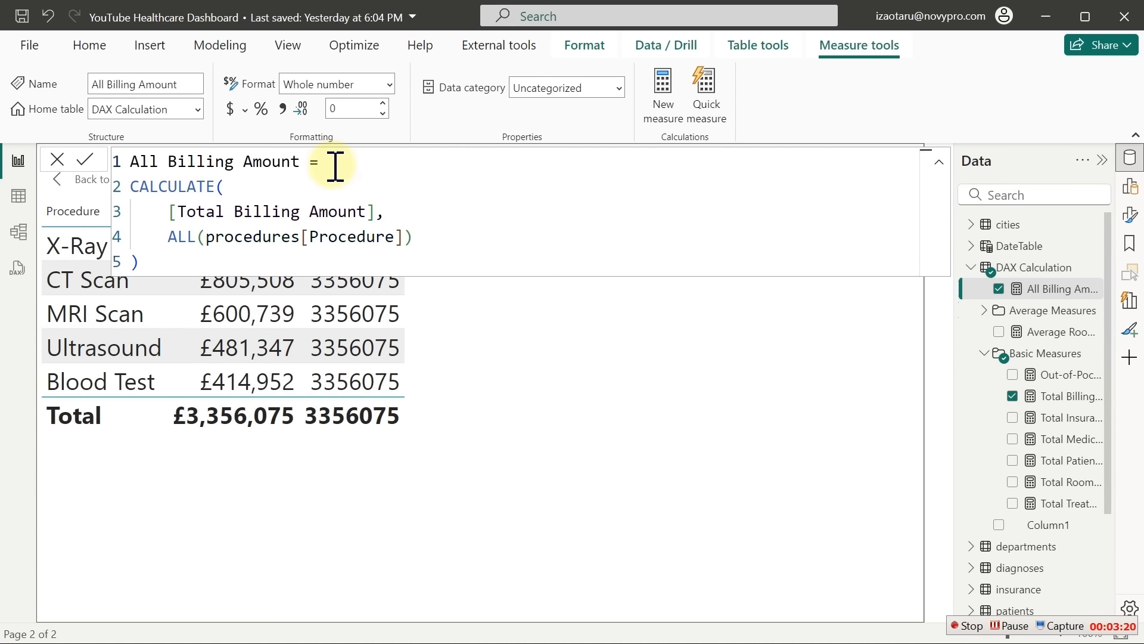
key("Return")
Wrap the formula in DIVIDE with [Total Billing Amount] over the CALCULATE total, then commit
type("div")
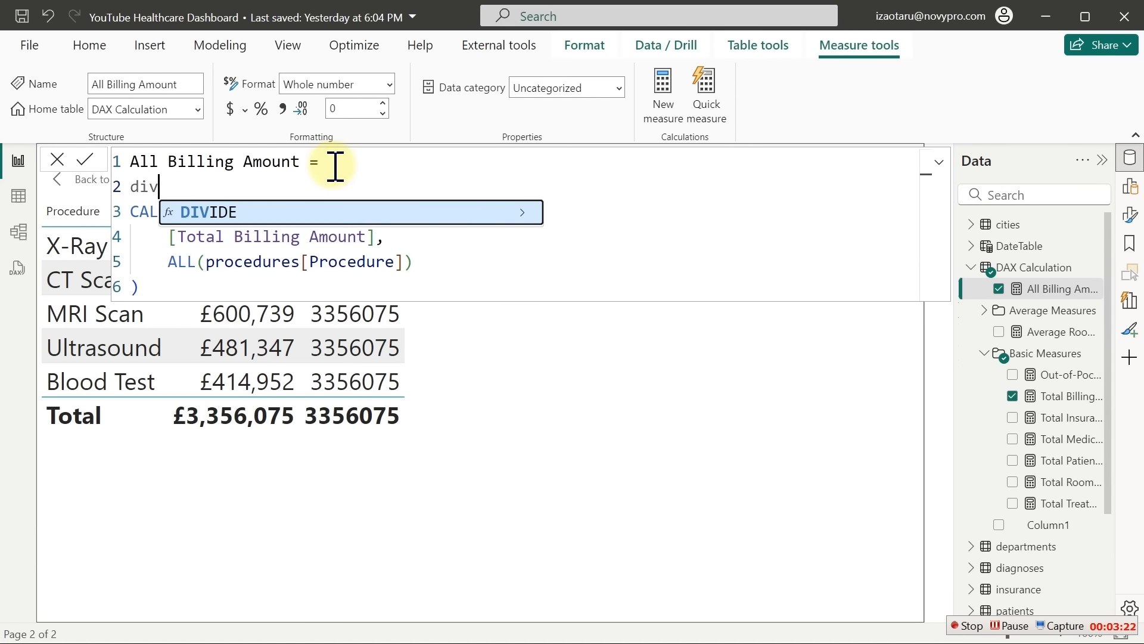
key("Tab")
key("Return")
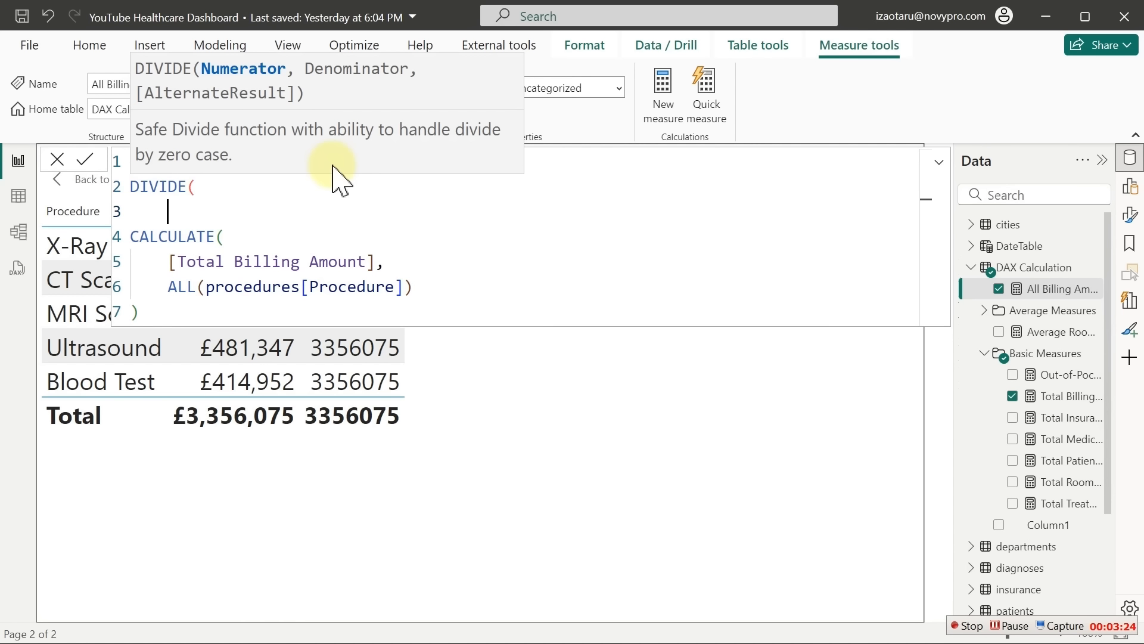
type("[")
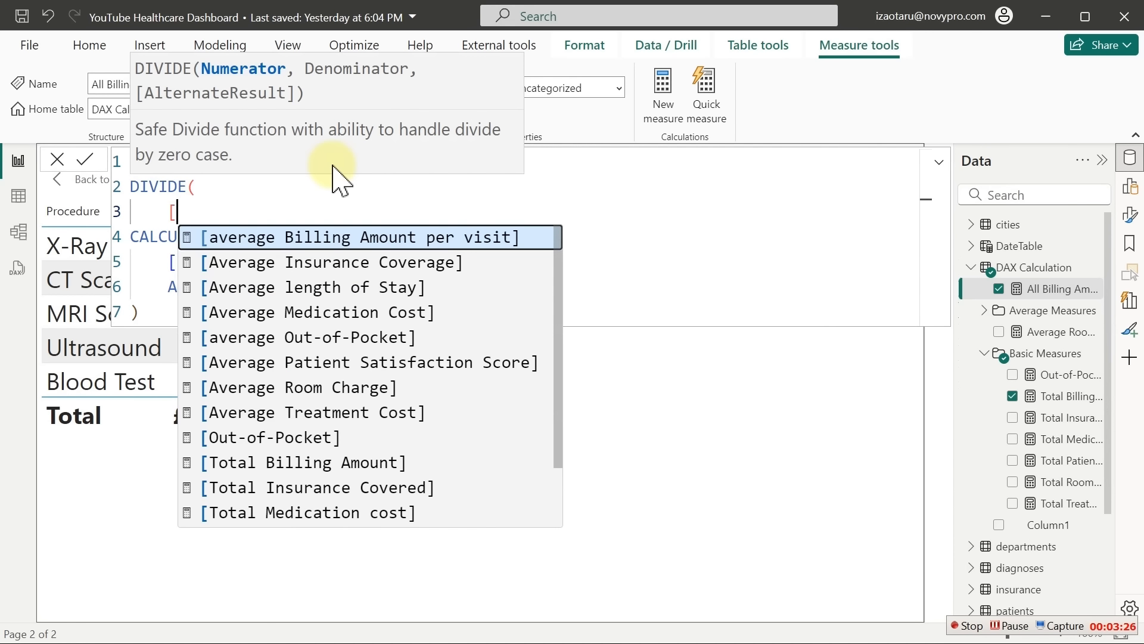
type("to")
key("Tab")
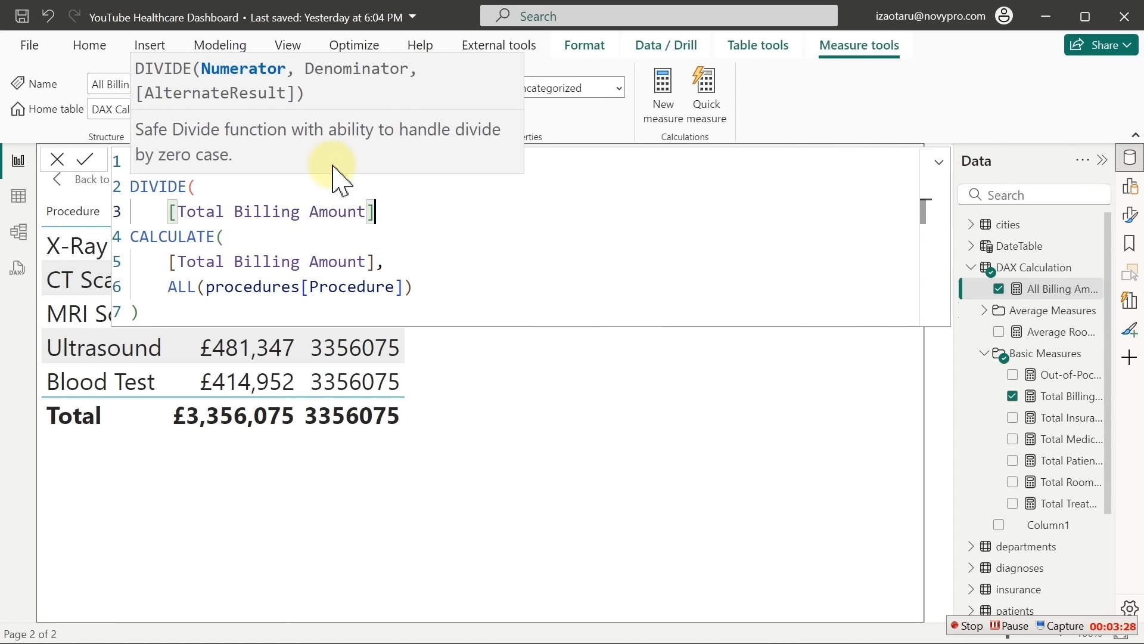
type(",")
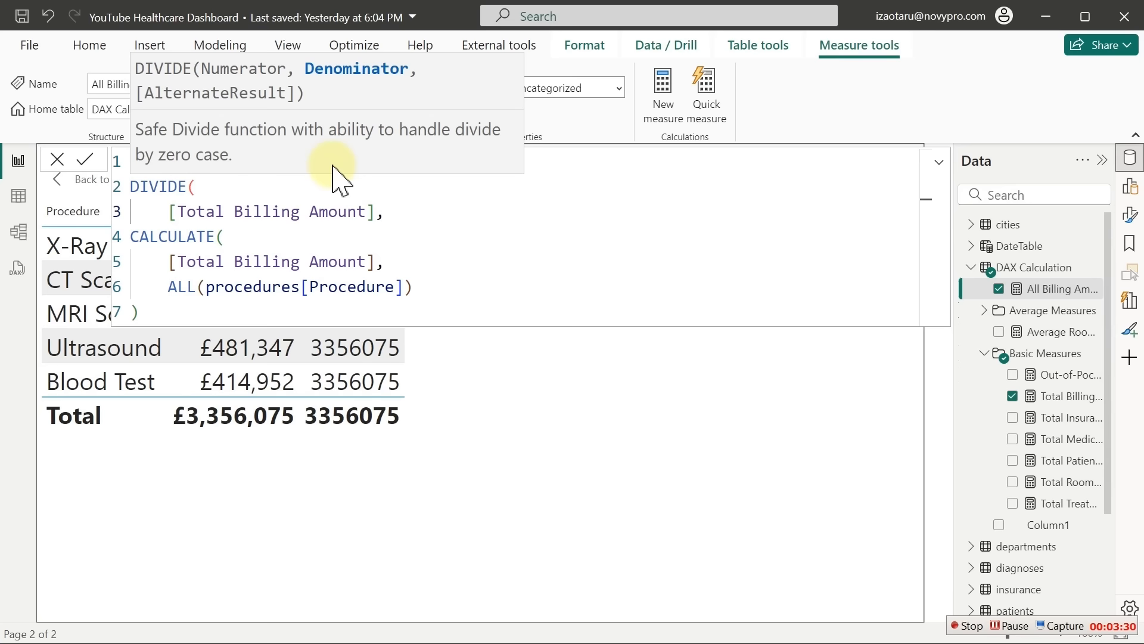
left_click(446, 295)
key("Return")
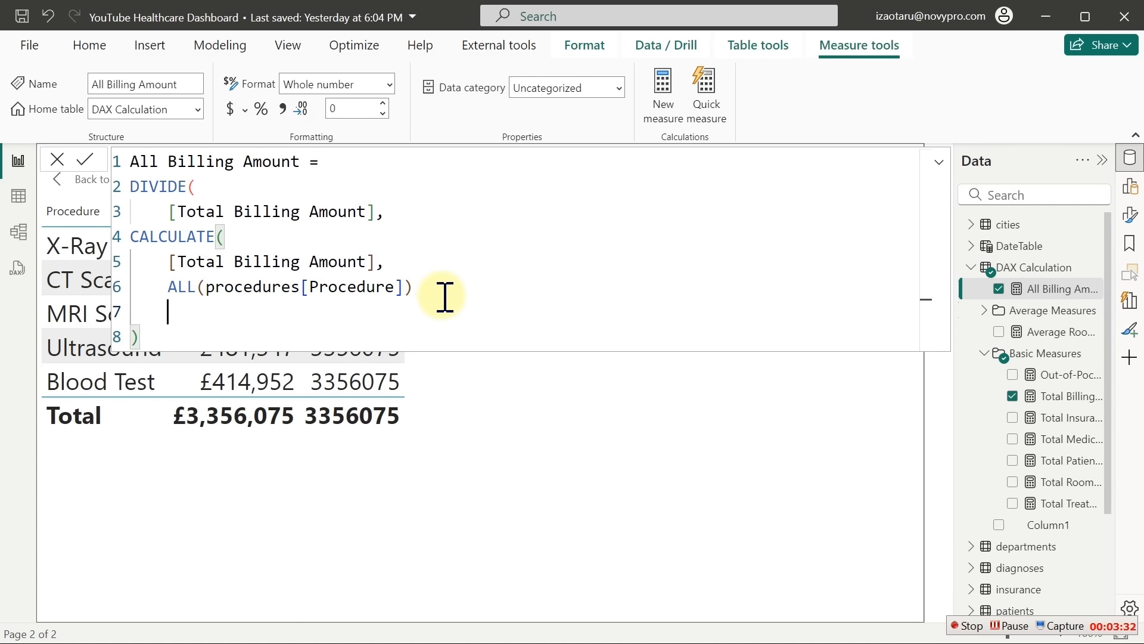
type(")")
key("Return")
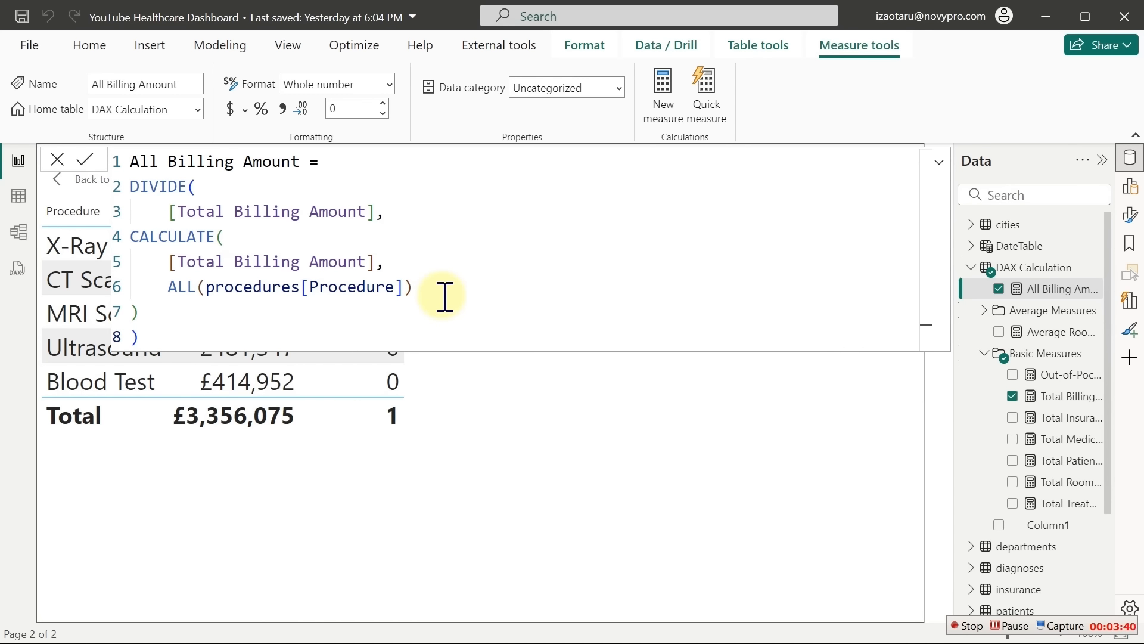
left_click(1016, 312)
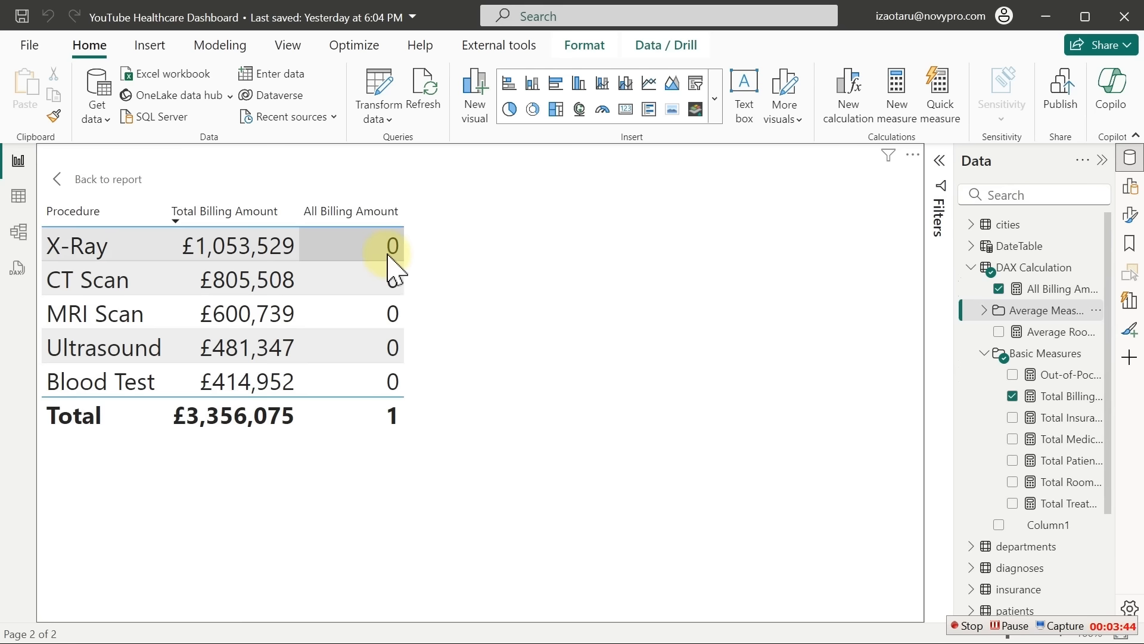
Format All Billing Amount as a percentage, showing X-Ray 31% down to Blood Test 12%
left_click(1055, 289)
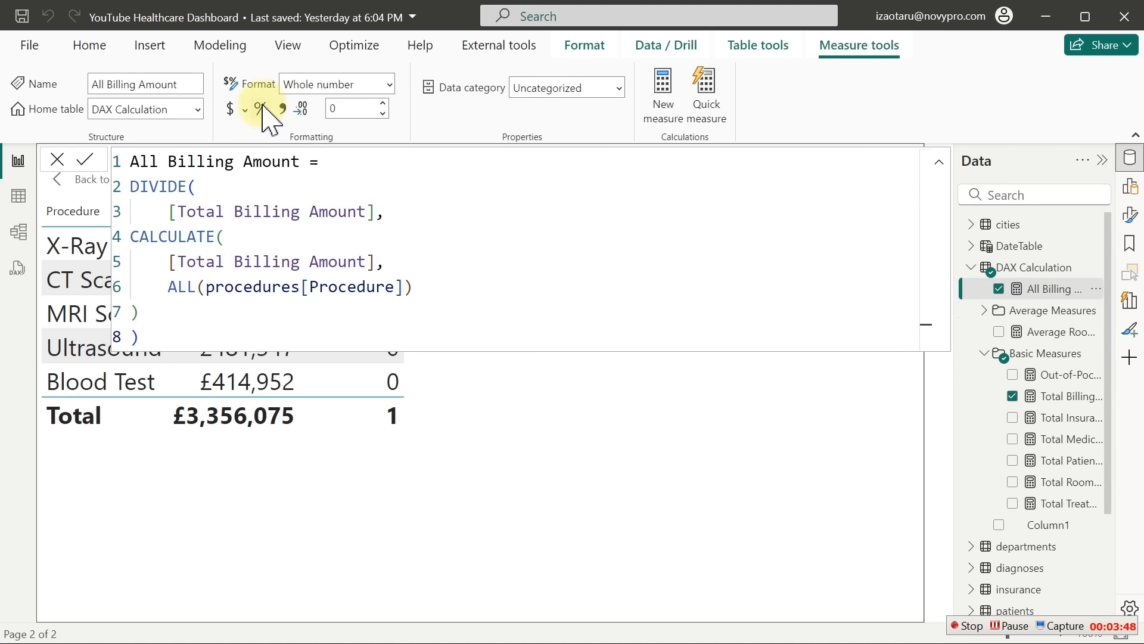
left_click(259, 108)
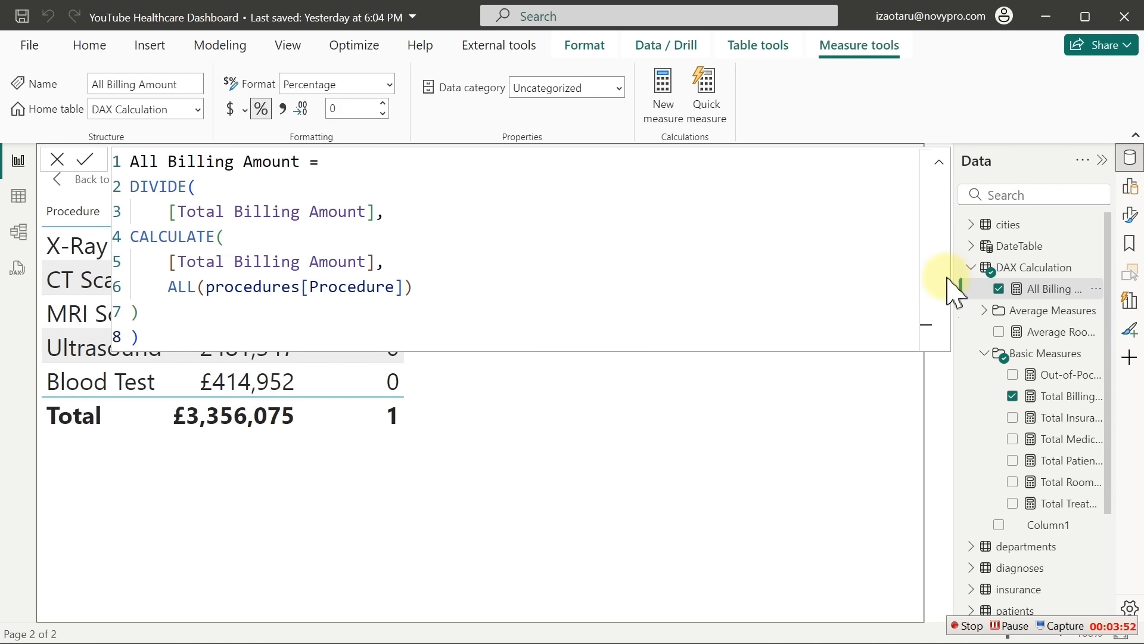
left_click(1052, 311)
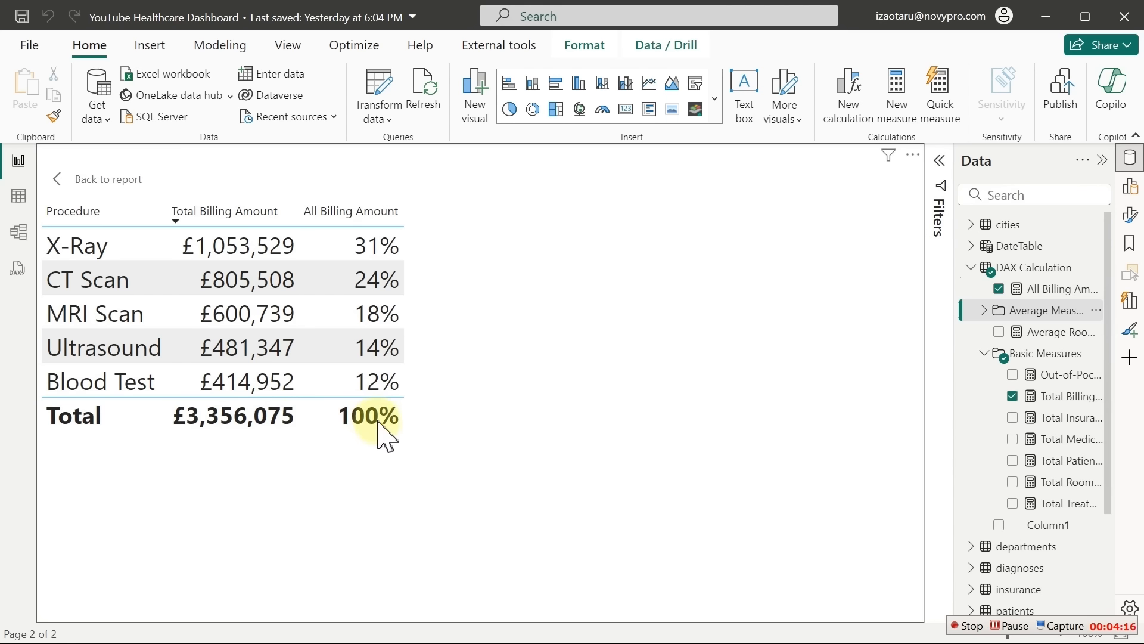
Drop All Billing Amount from the table and make it a clustered column chart of Total Billing Amount
left_click(576, 90)
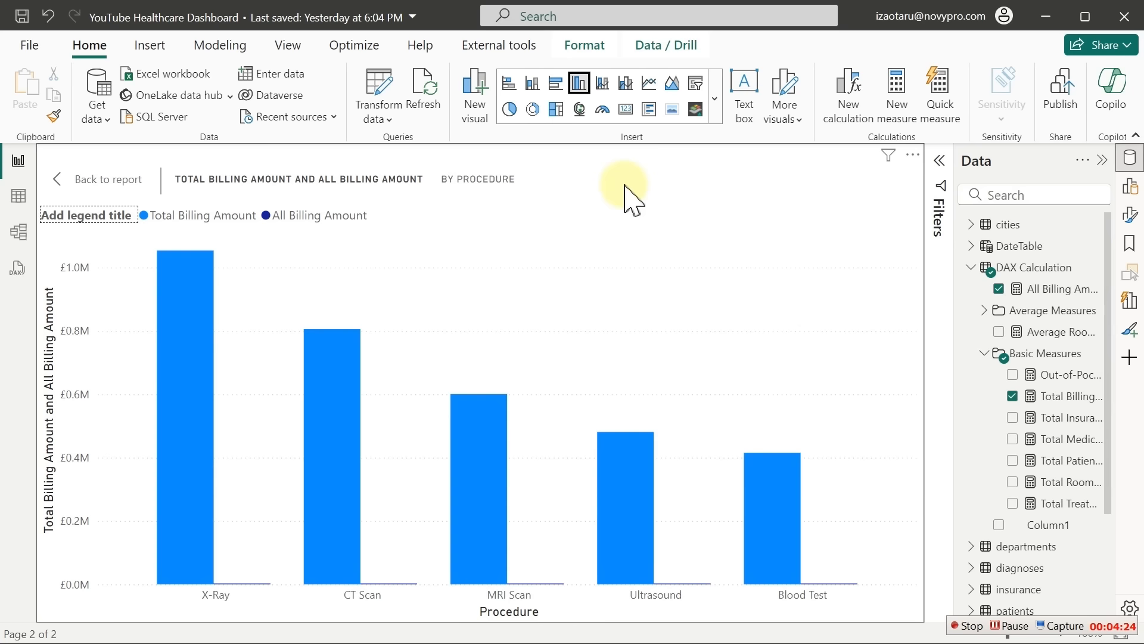
left_click(712, 114)
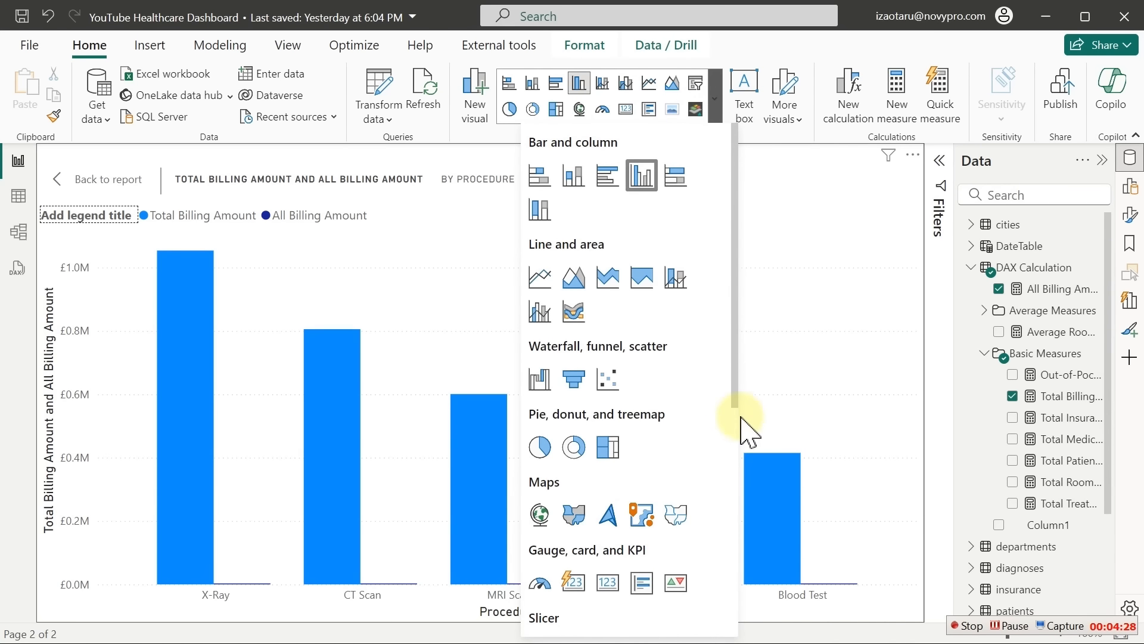
scroll(738, 429, "down", 5)
left_click(539, 366)
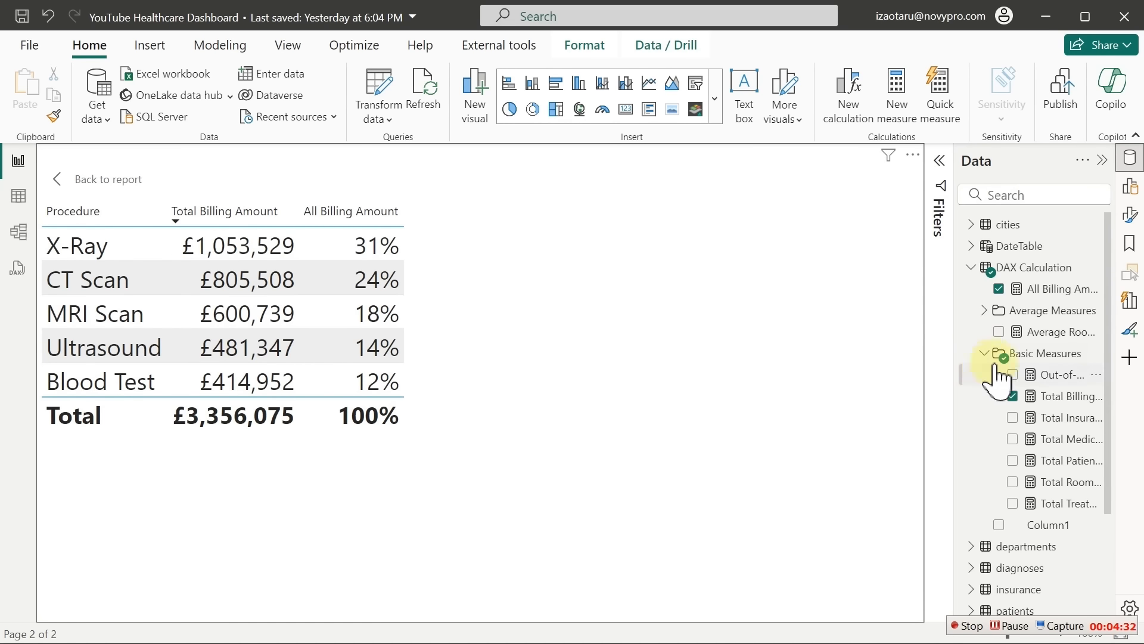
left_click(1000, 290)
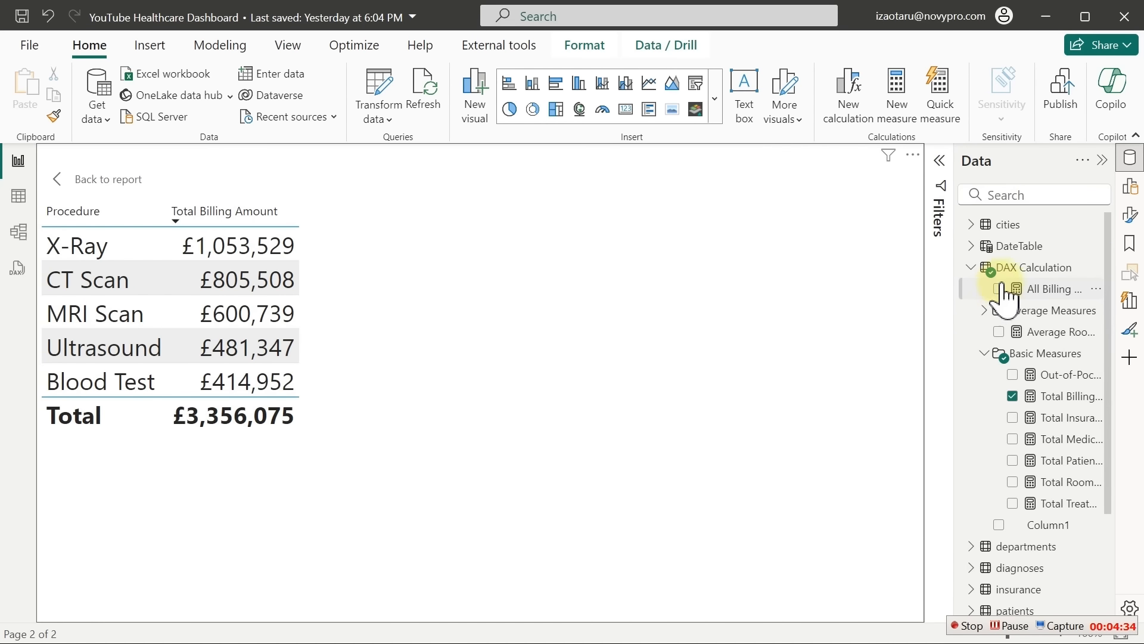
left_click(576, 89)
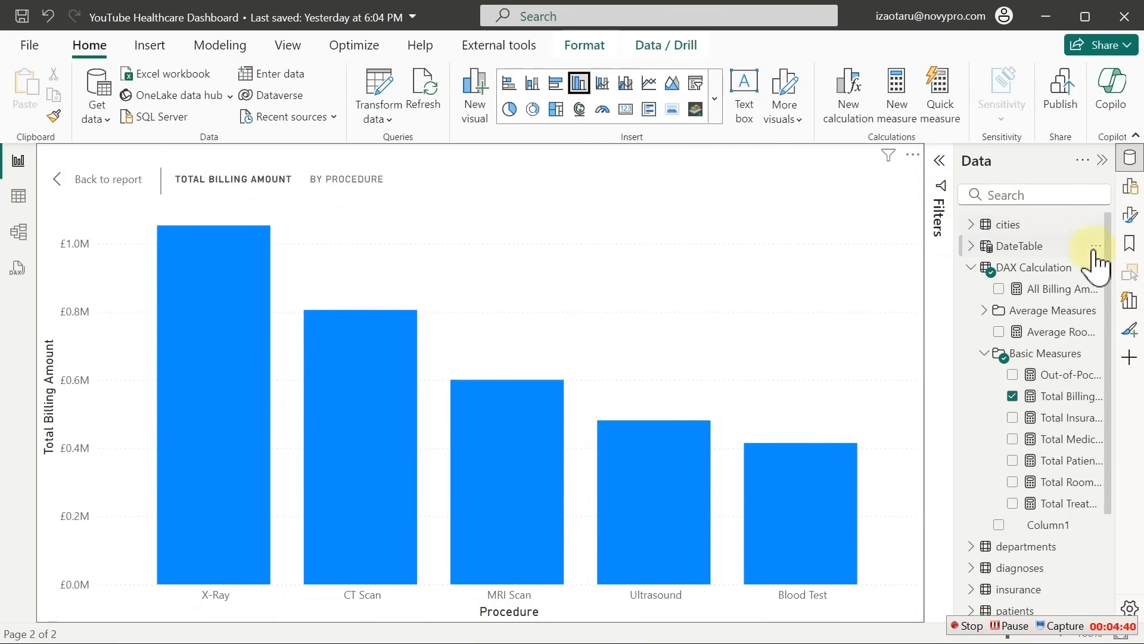
Turn off the X-axis title on the procedure column chart
left_click(1132, 160)
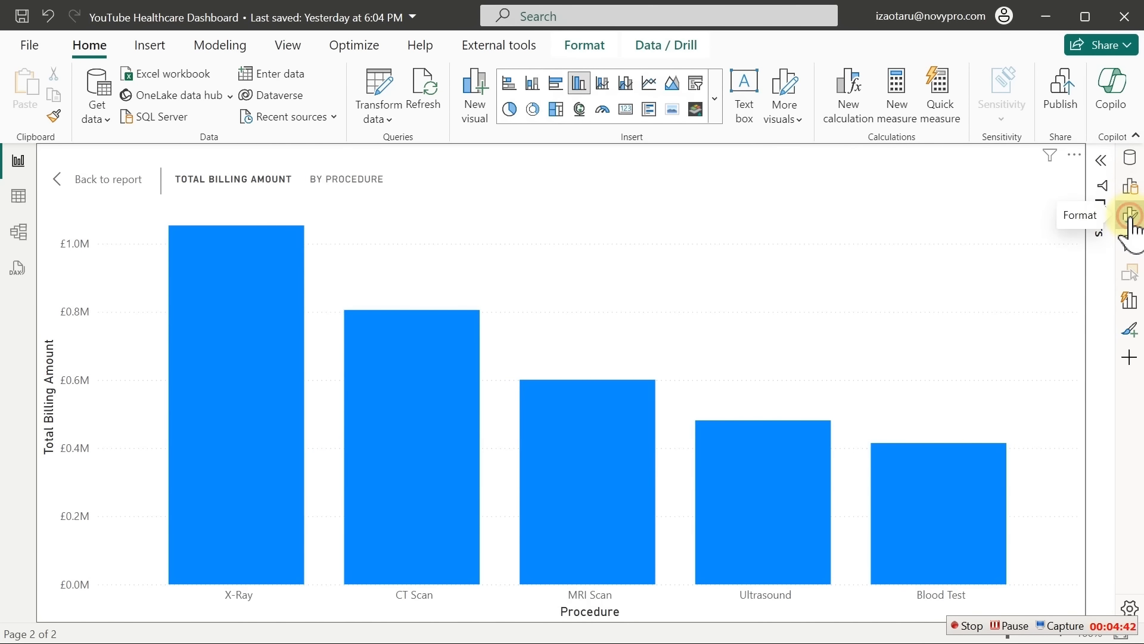
left_click(1130, 215)
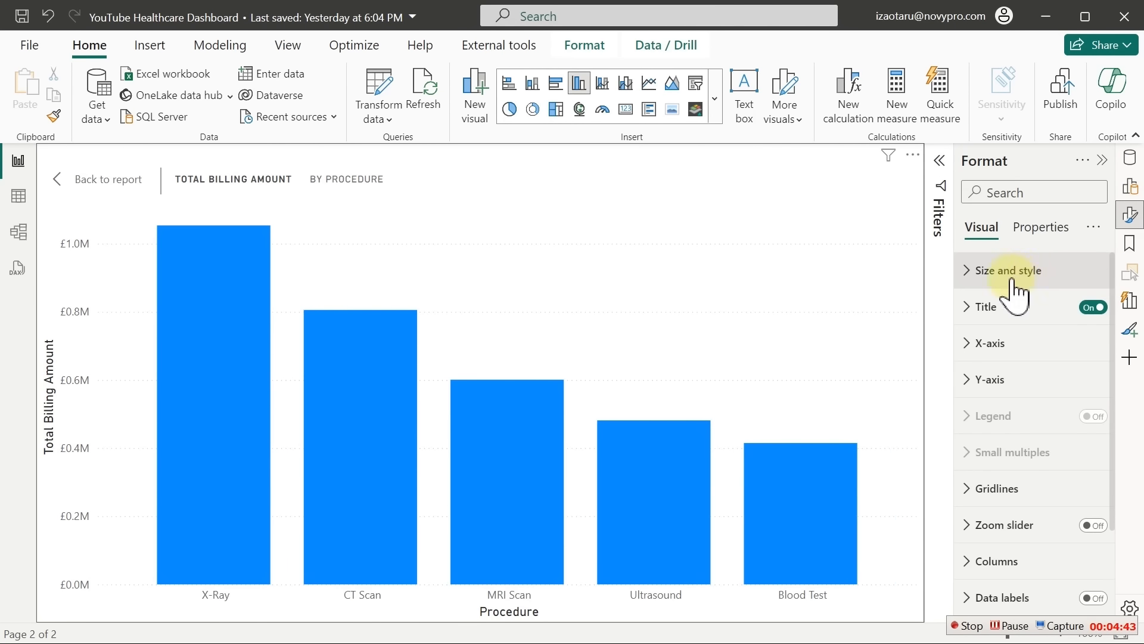
left_click(988, 348)
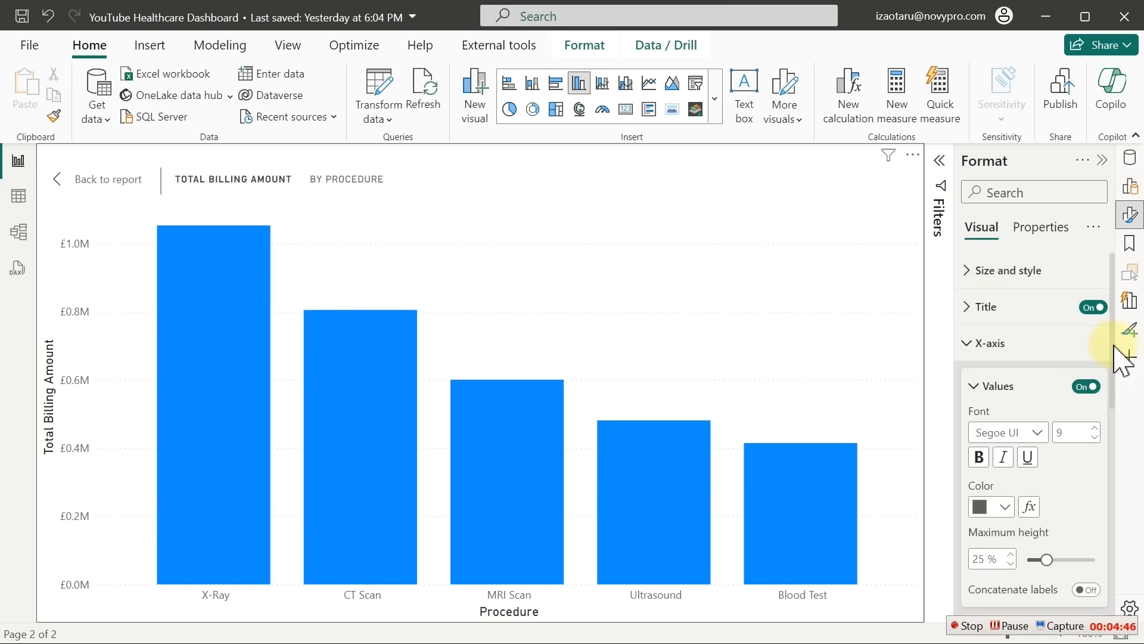
scroll(1102, 417, "down", 3)
left_click(1087, 472)
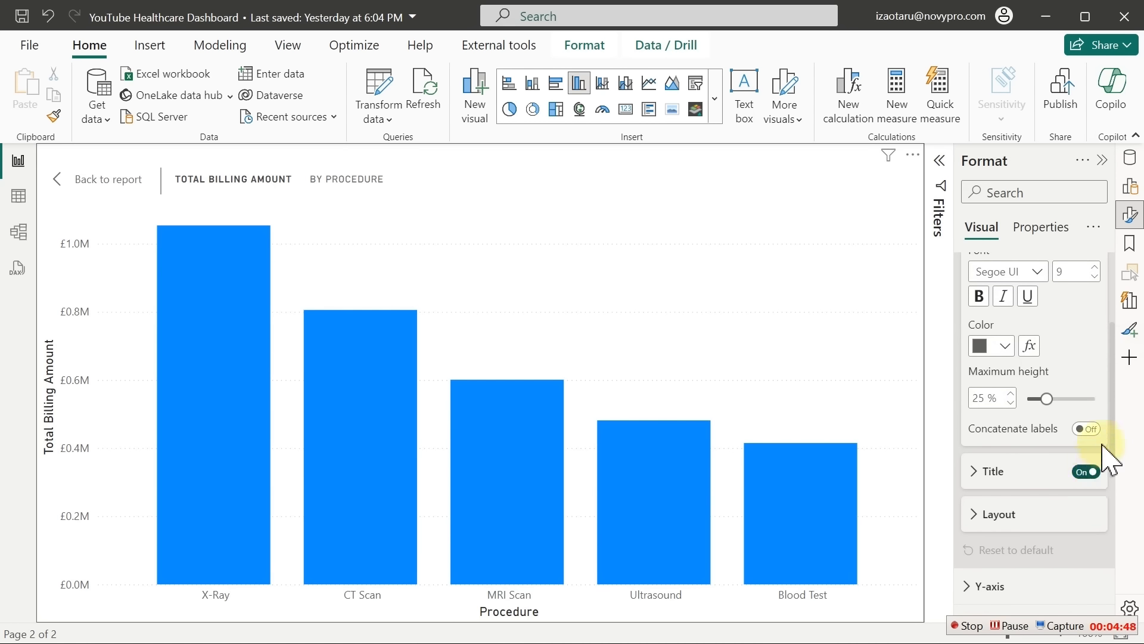
scroll(1111, 417, "up", 1)
scroll(1073, 345, "up", 2)
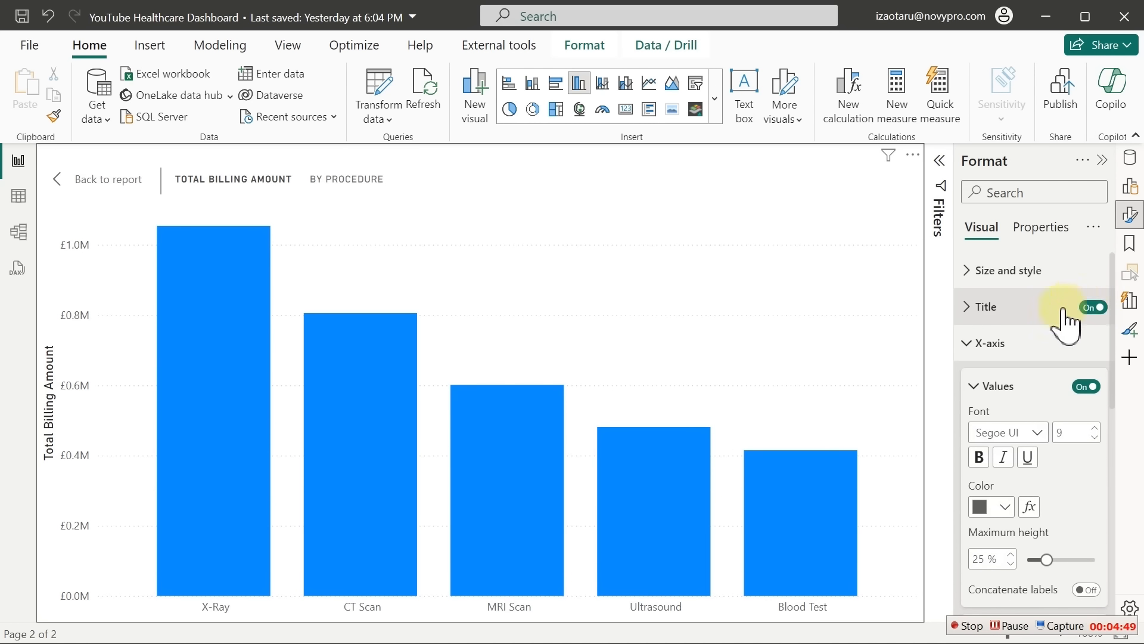
left_click(996, 358)
Hide the Y-axis value labels and the Y-axis title
left_click(992, 377)
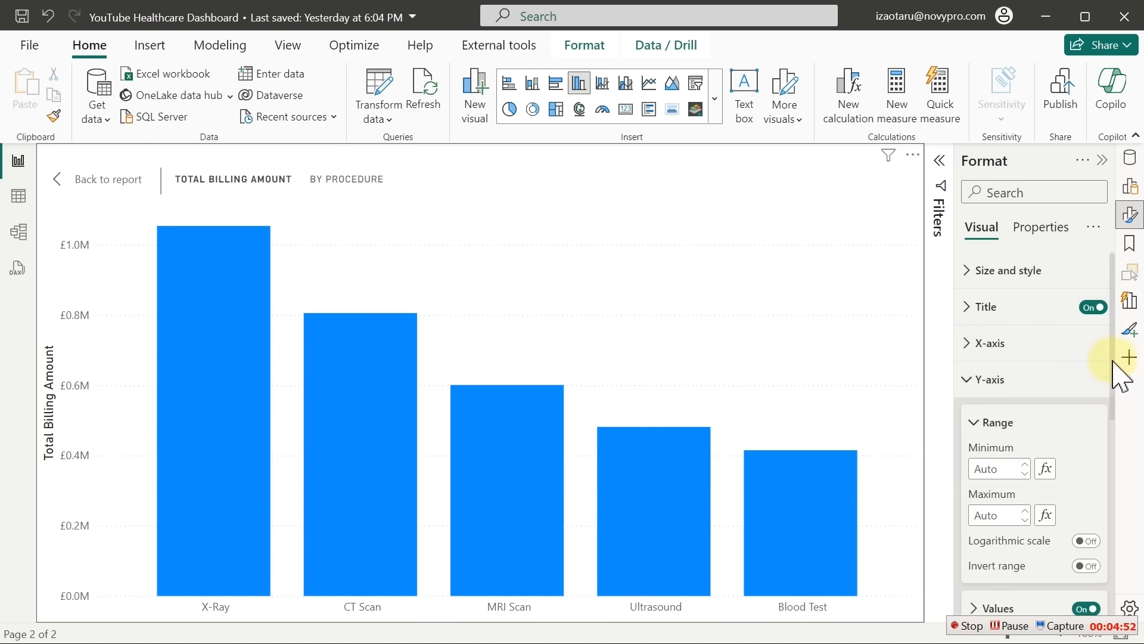
scroll(1120, 421, "down", 4)
left_click(1090, 436)
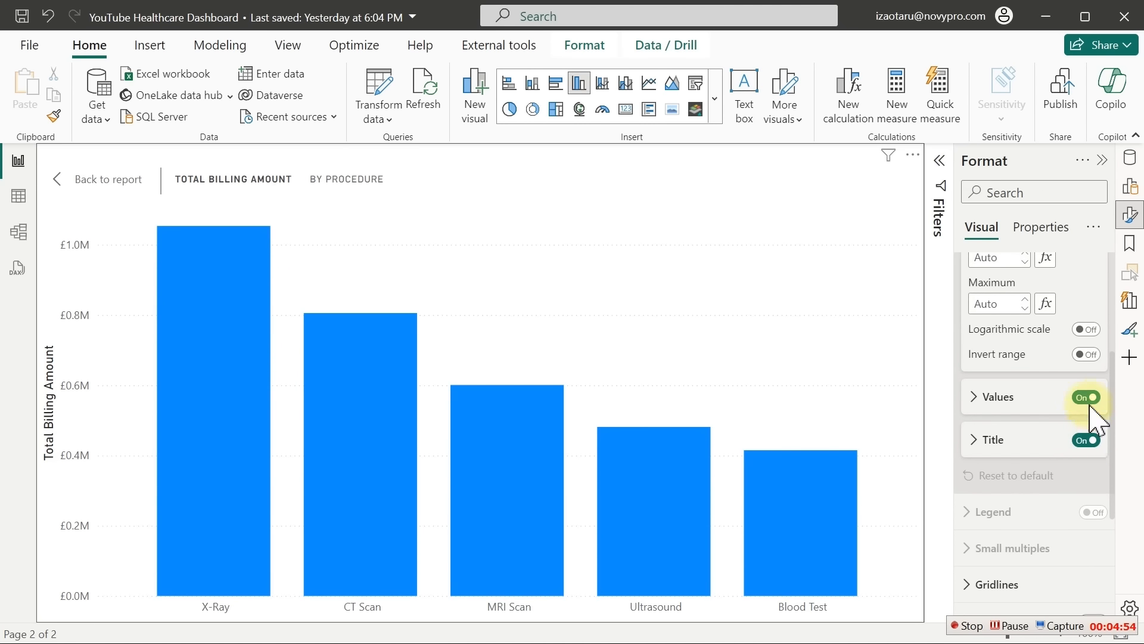
left_click(1089, 401)
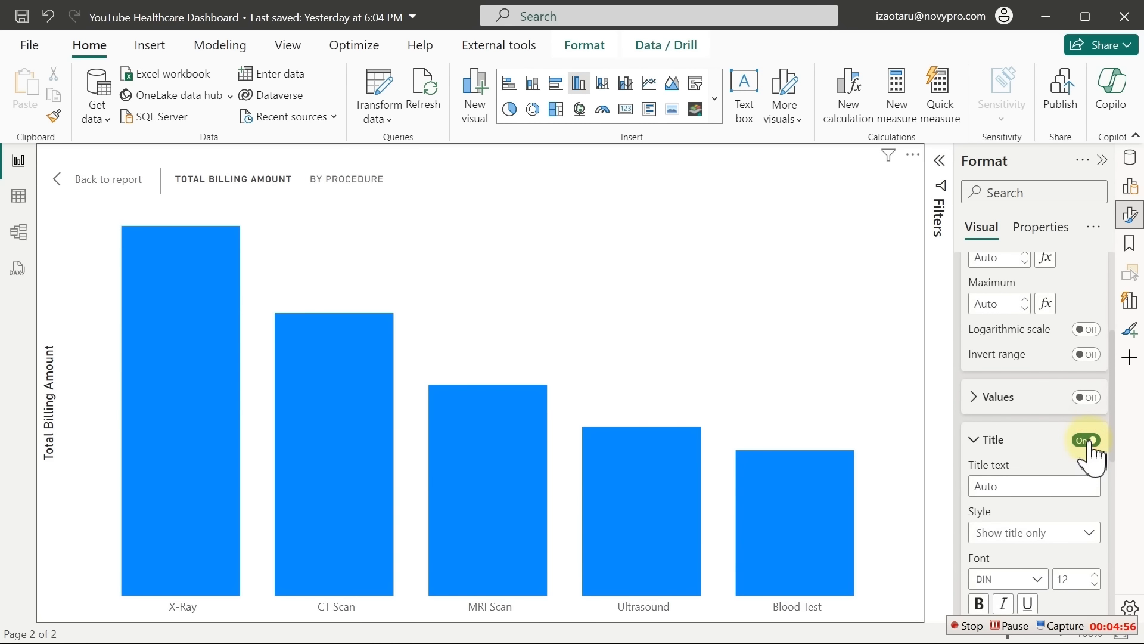
left_click(1088, 441)
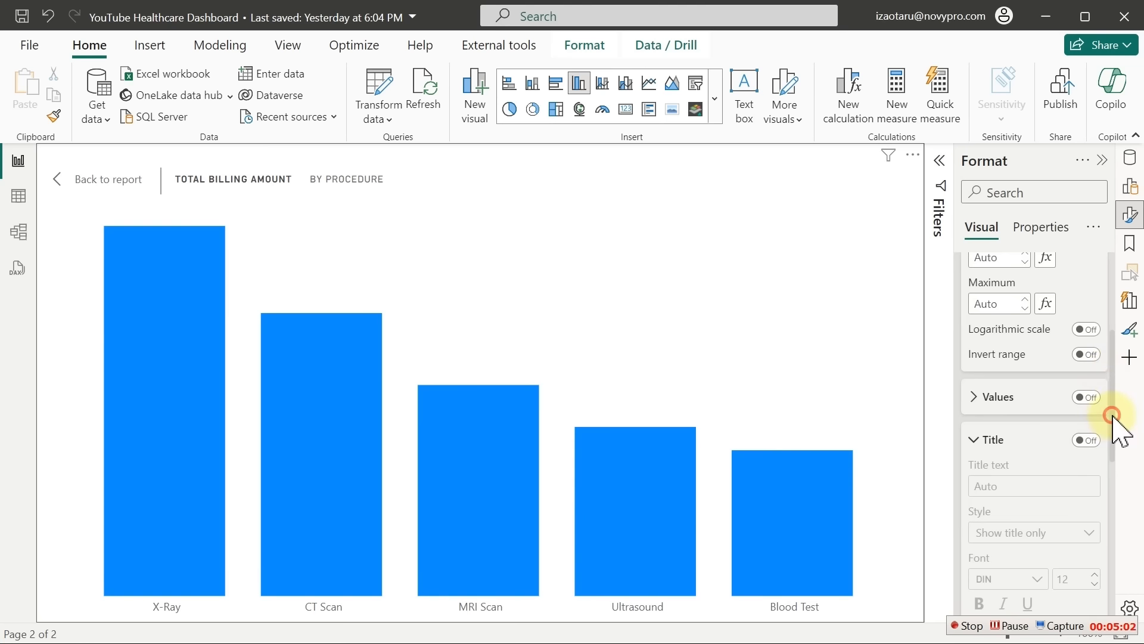
Turn on data labels with display units None, giving full pound values like £1,053,529
left_click_drag(1111, 411, 1119, 562)
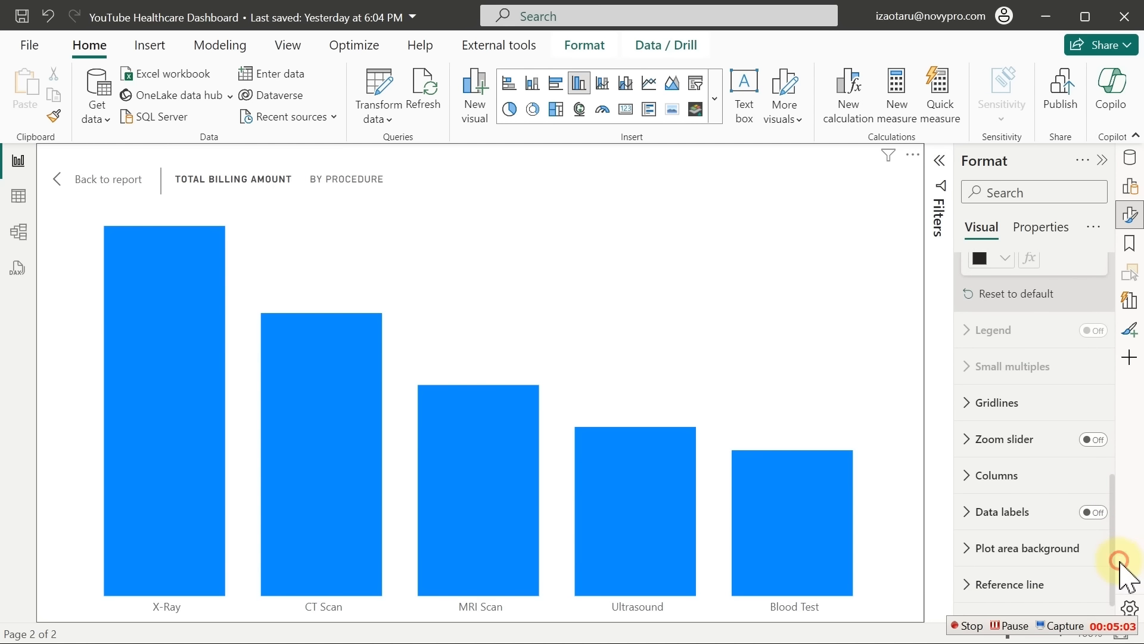
left_click(1094, 513)
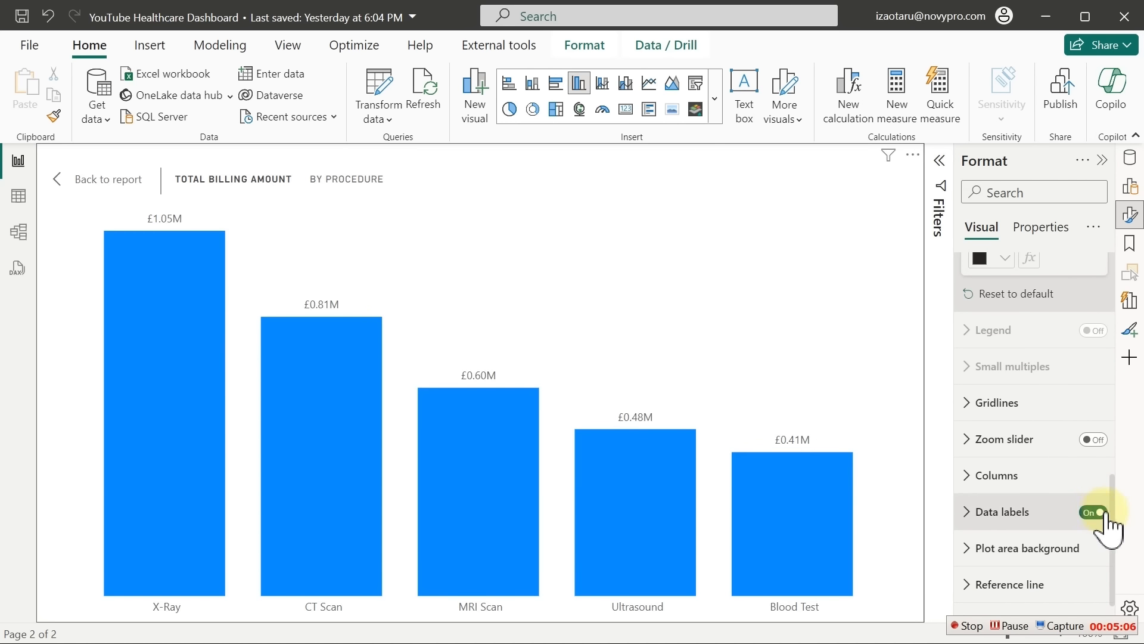
scroll(1118, 515, "down", 1)
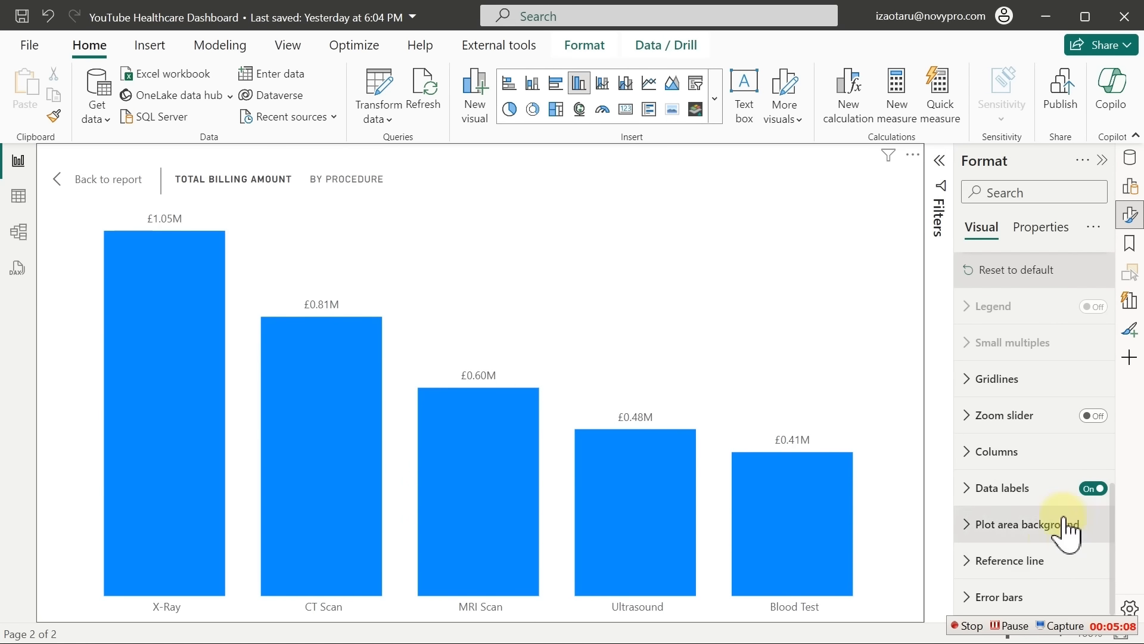
left_click(1018, 489)
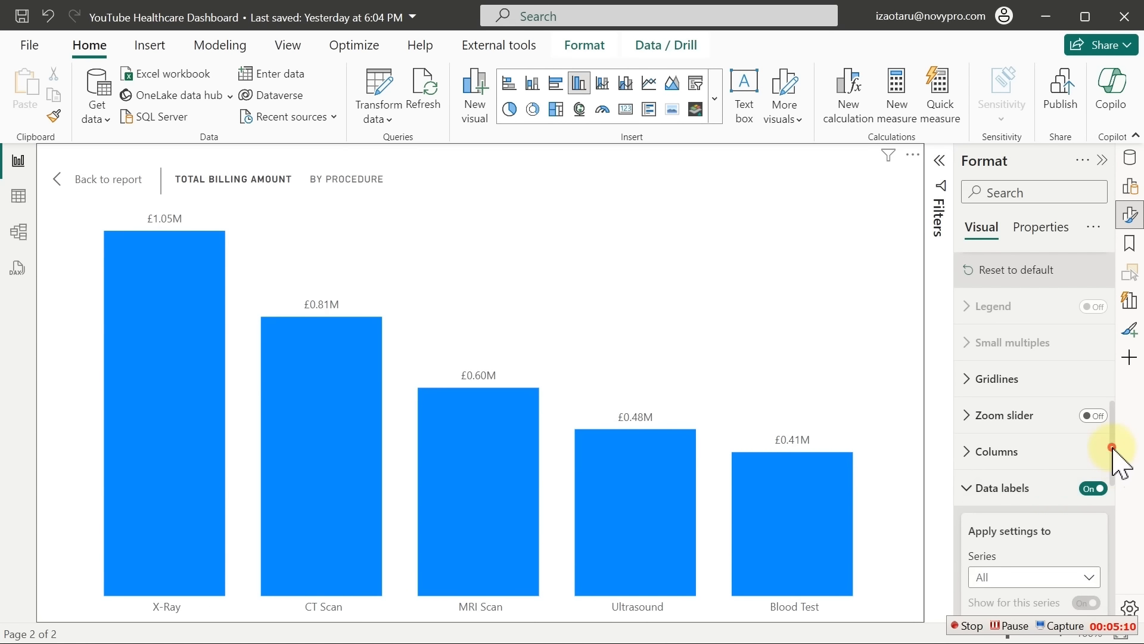
left_click_drag(1116, 449, 1121, 544)
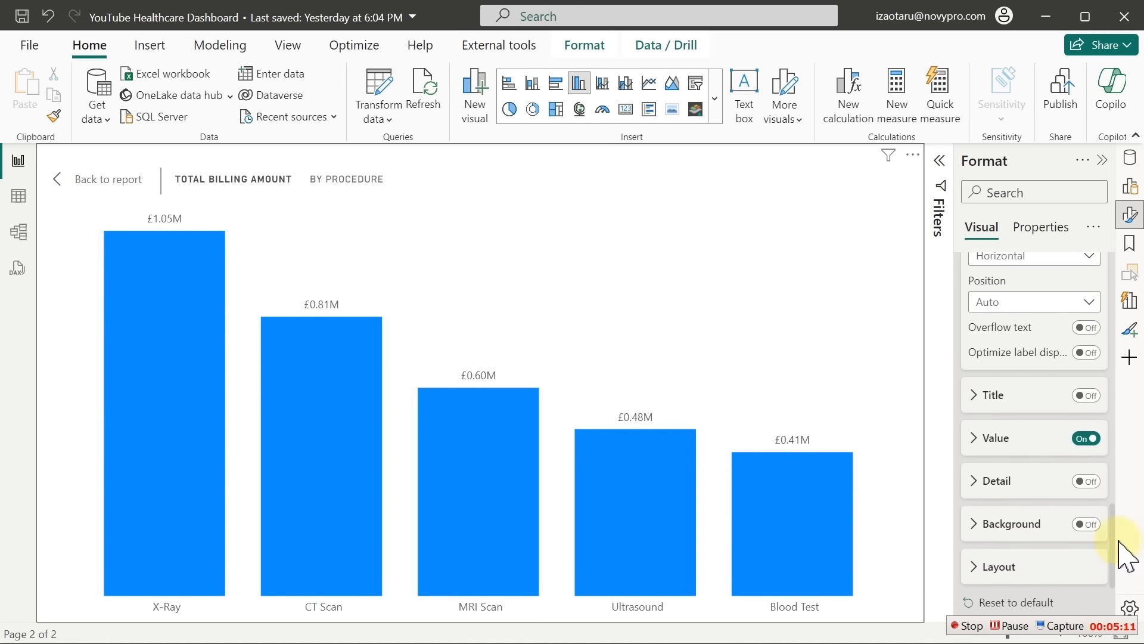
left_click(994, 441)
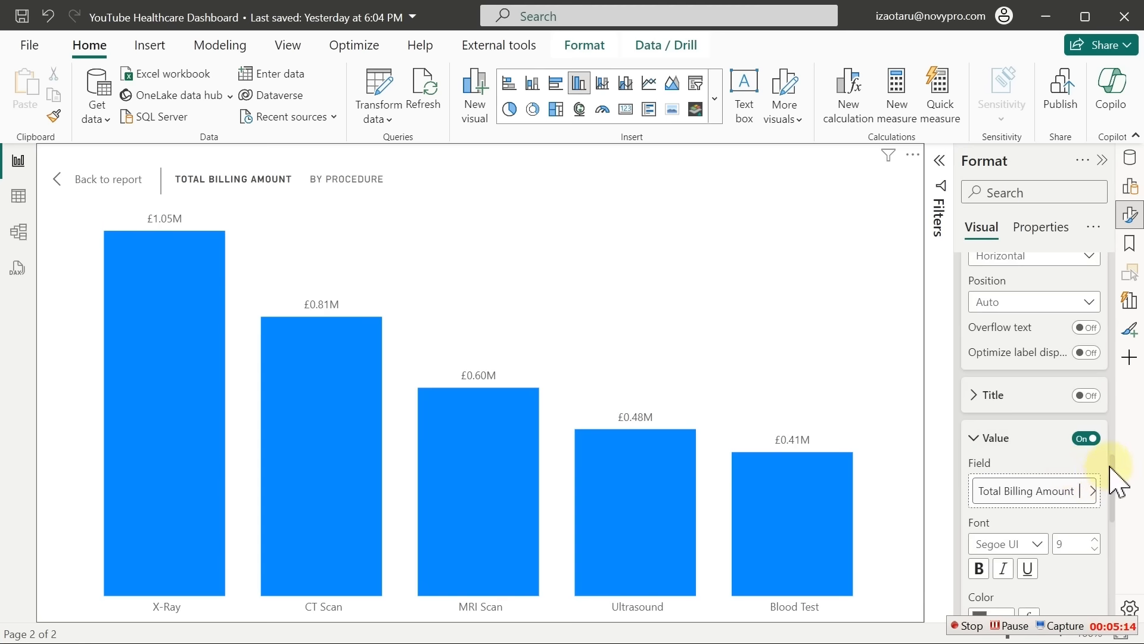
scroll(1116, 502, "down", 5)
left_click_drag(1118, 511, 1117, 514)
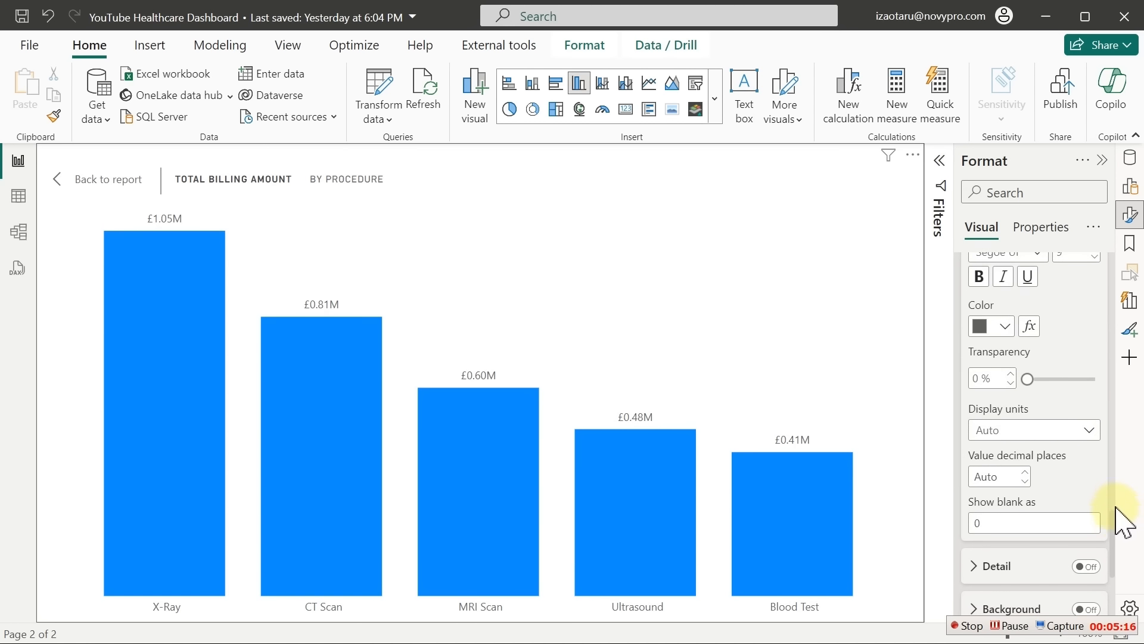
left_click(1012, 430)
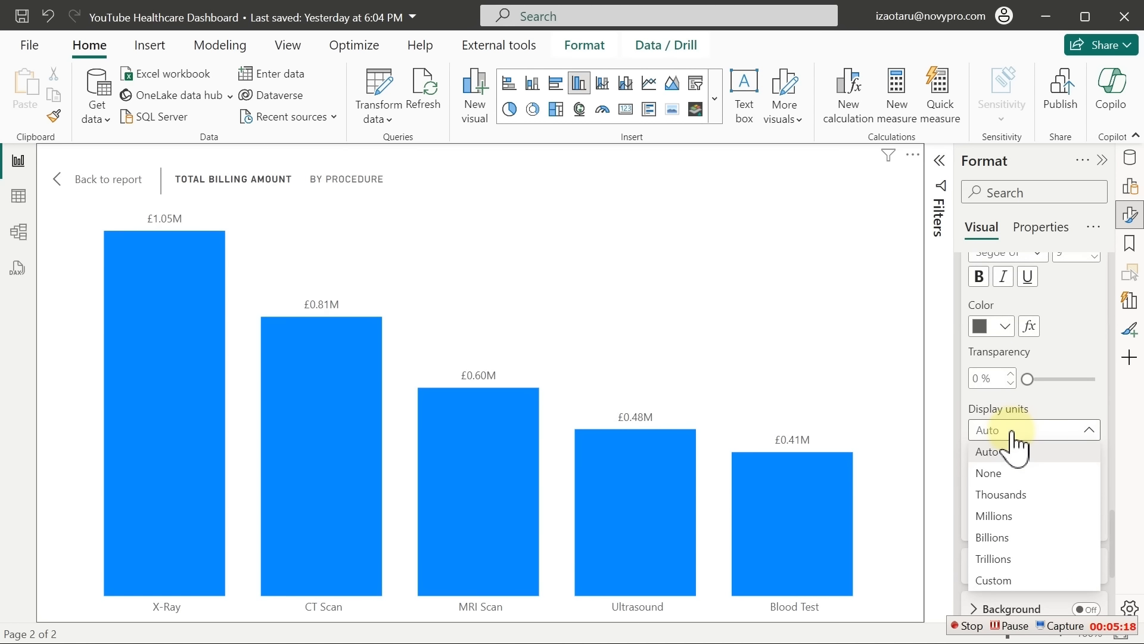
left_click(989, 474)
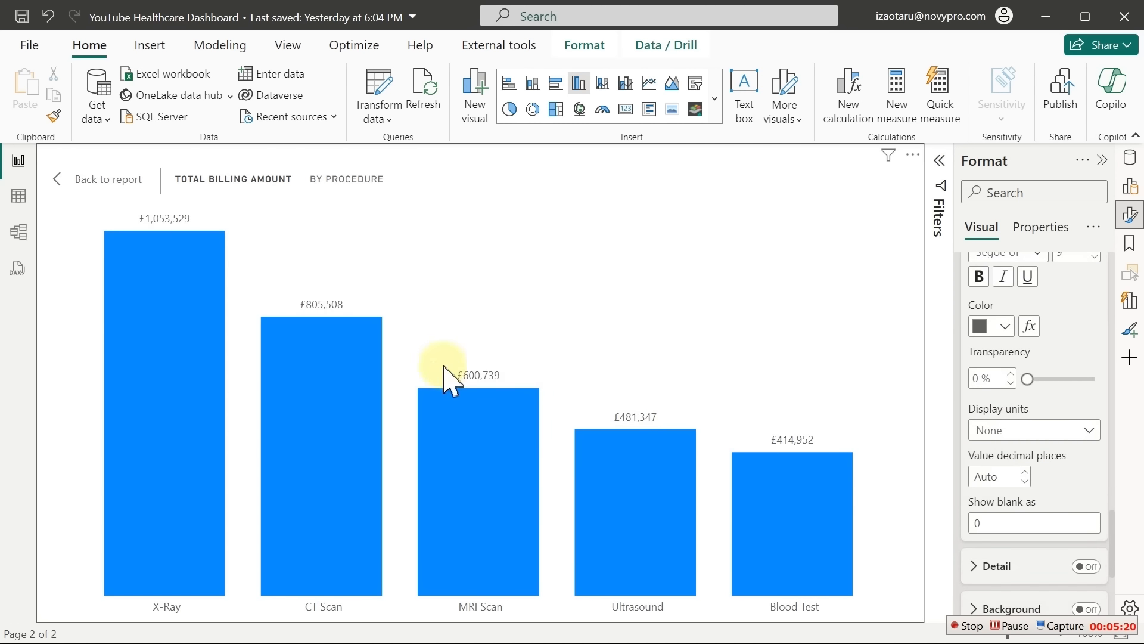
Switch on the data label Detail line and expand its settings
mouse_move(361, 342)
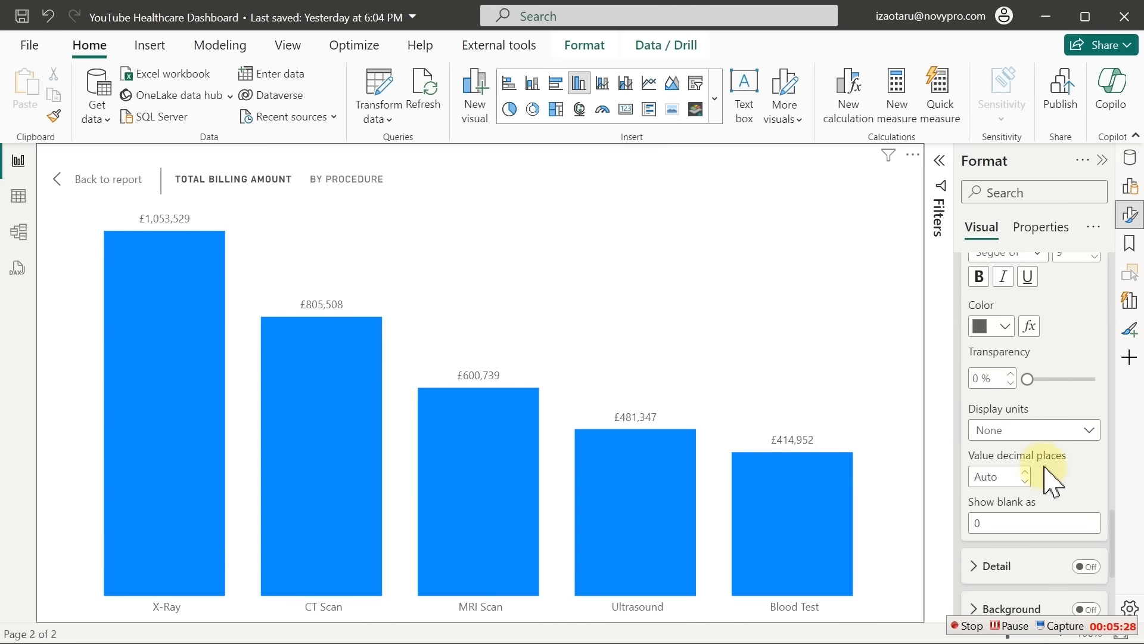
left_click(1097, 569)
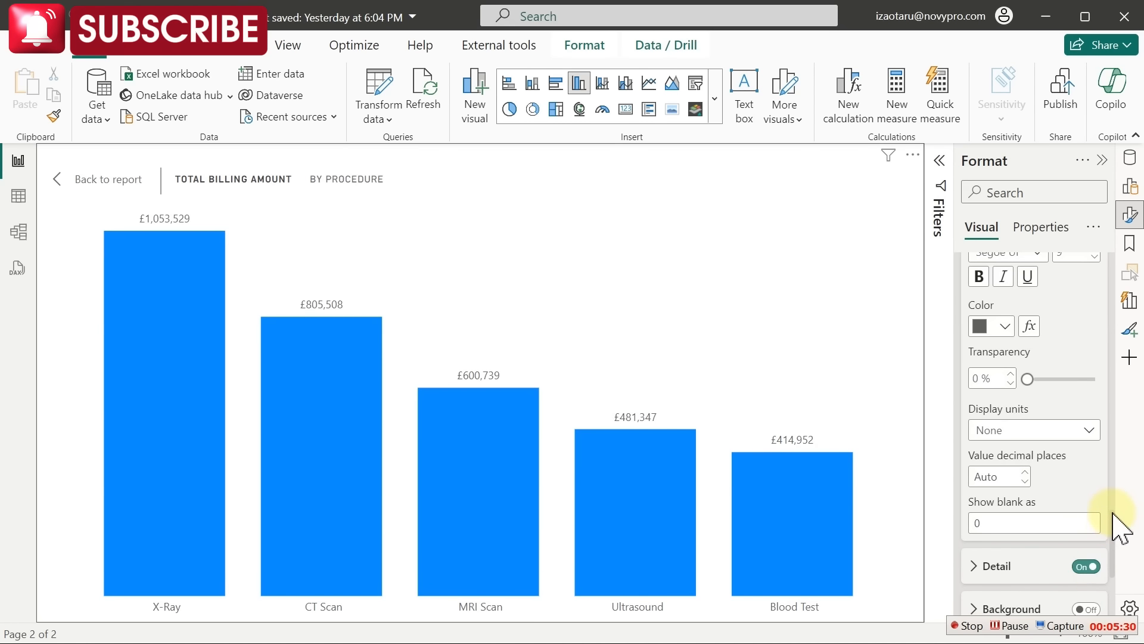
scroll(1115, 536, "down", 2)
scroll(1109, 545, "down", 2)
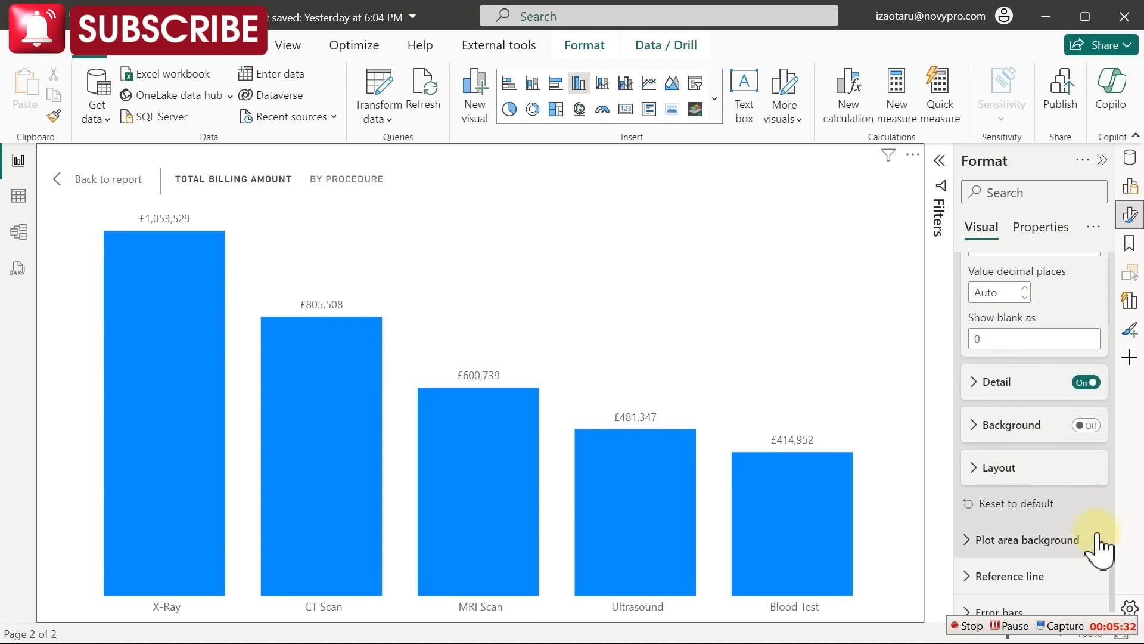
left_click(974, 382)
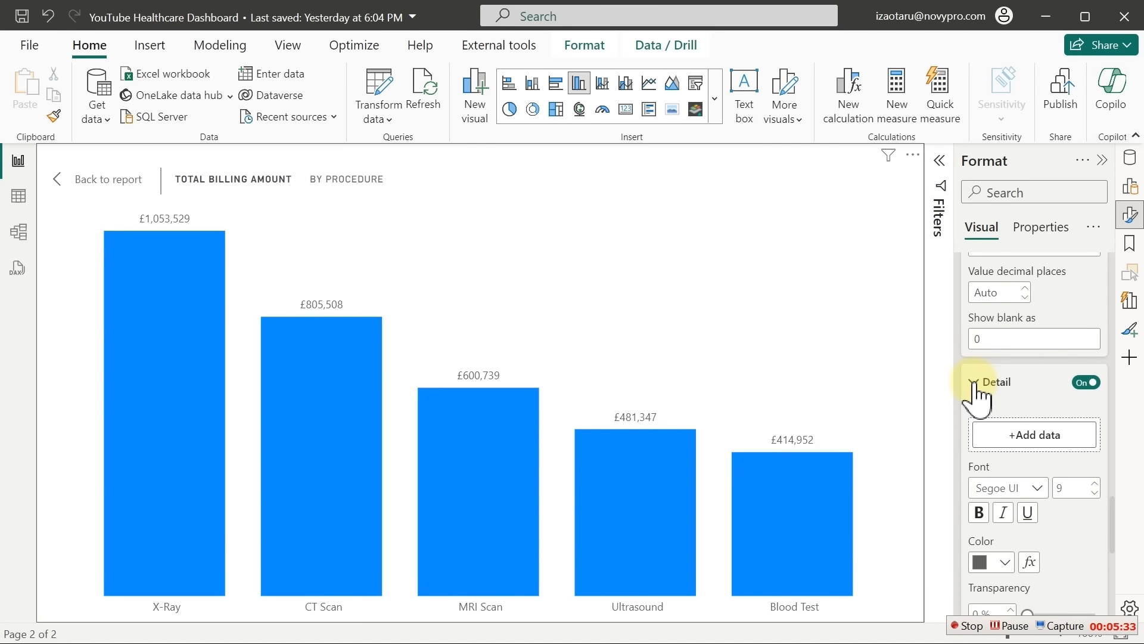
Use All Billing Amount as the label detail with display units None, showing shares like 31%
left_click(1024, 436)
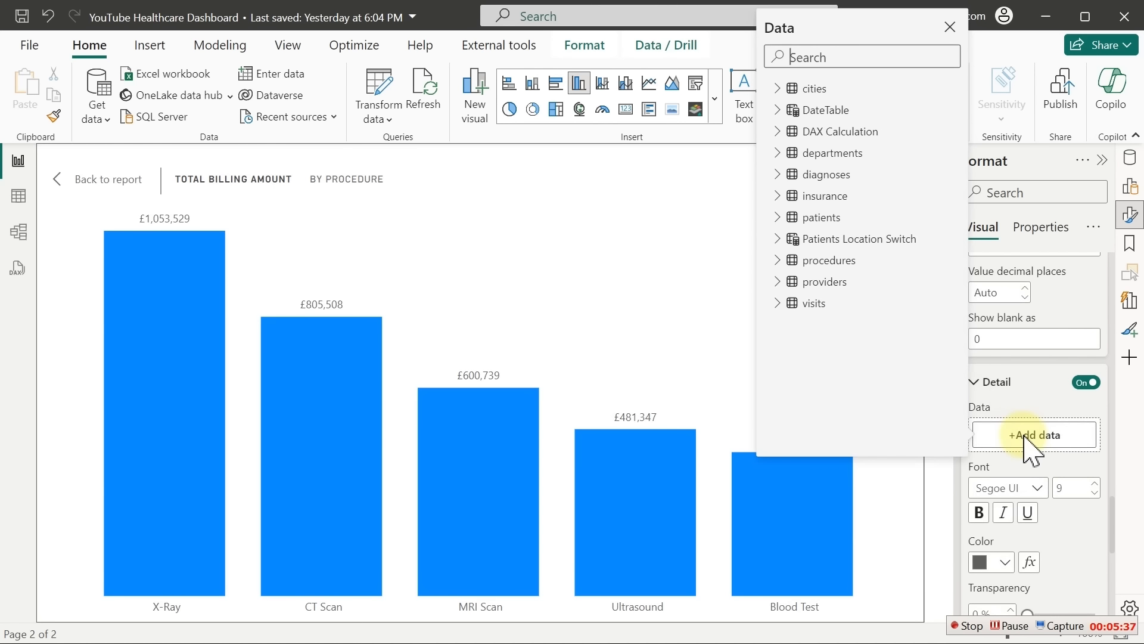
left_click(776, 131)
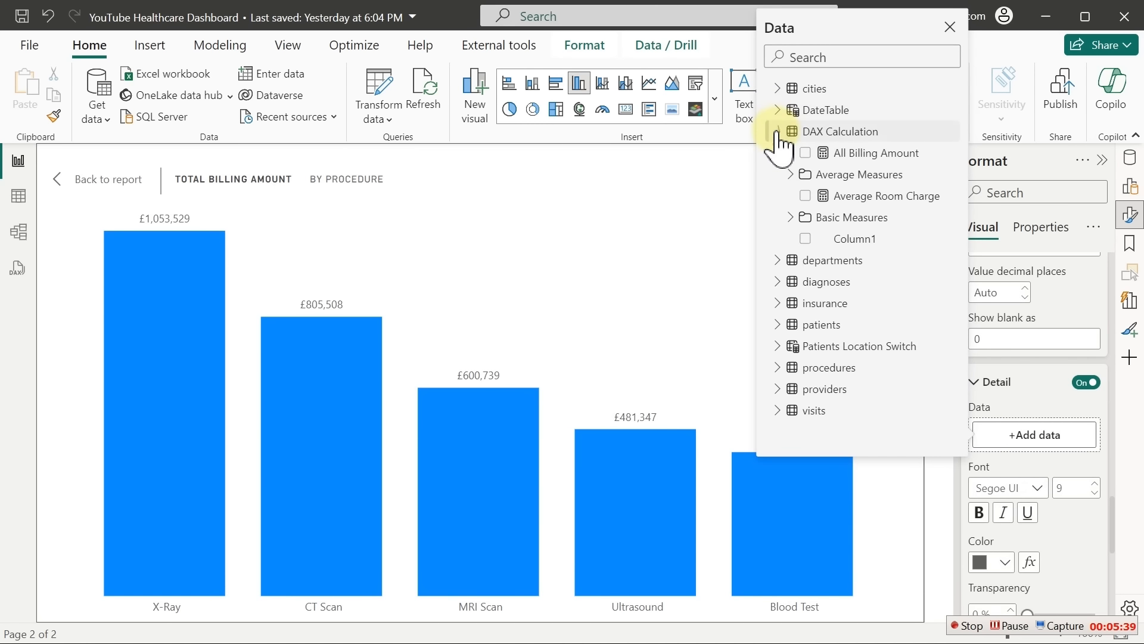
left_click(860, 156)
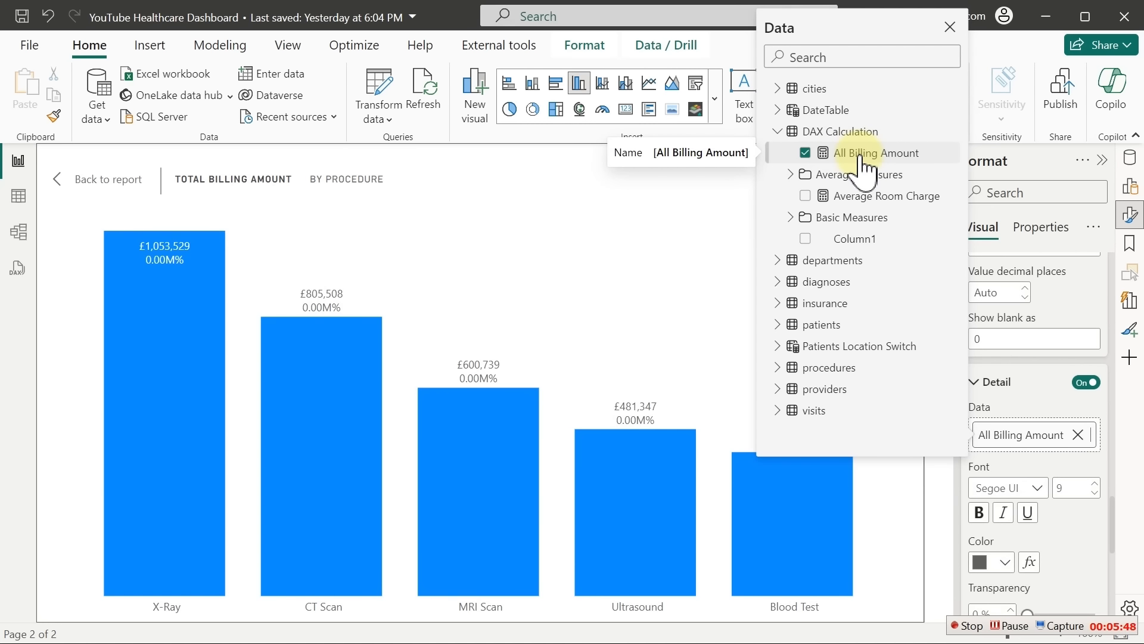
left_click(1034, 390)
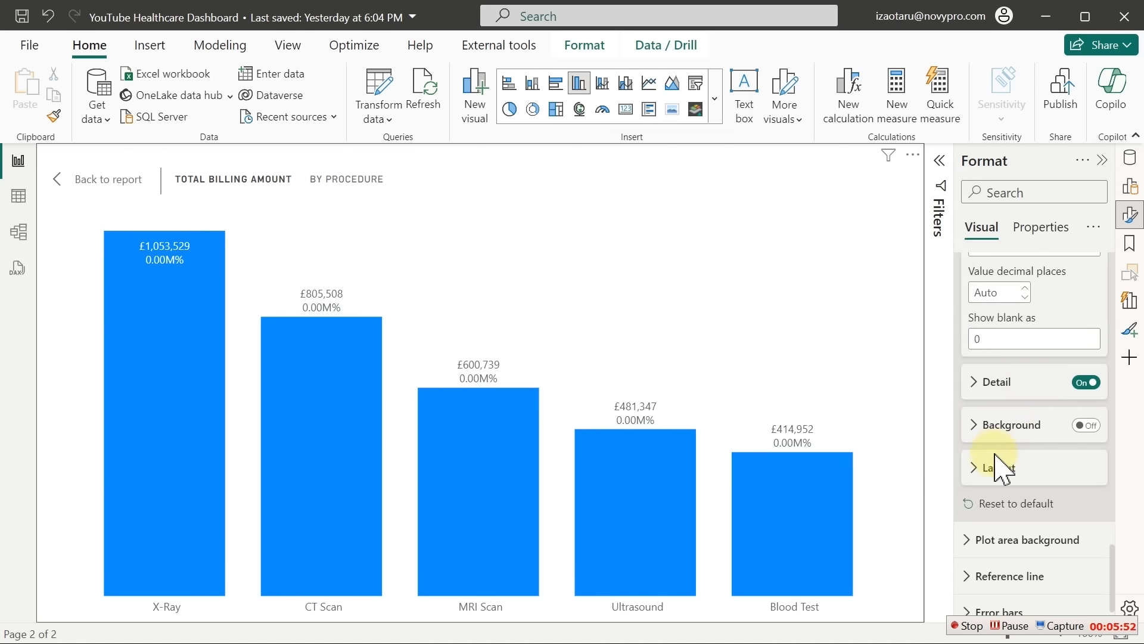
left_click(975, 380)
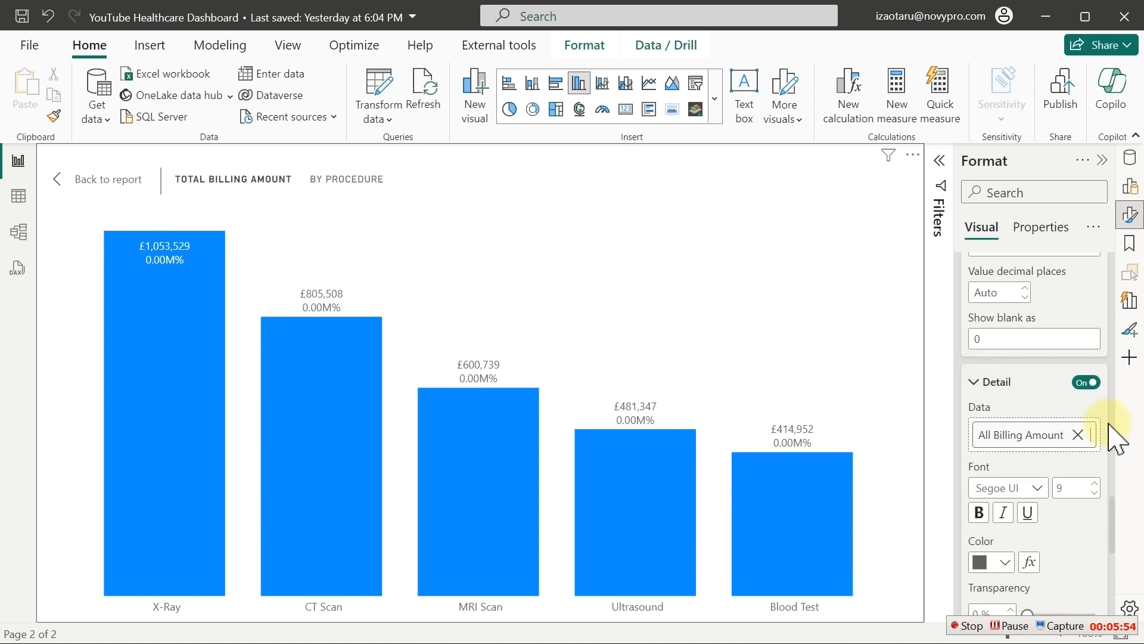
left_click_drag(1114, 511, 1112, 549)
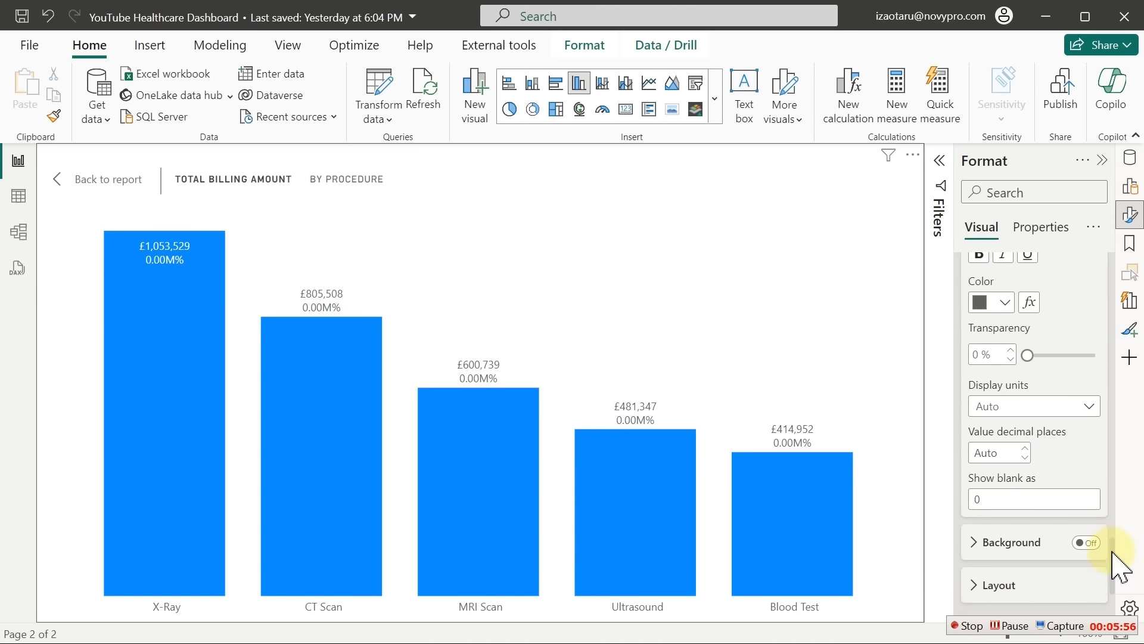
left_click(1001, 405)
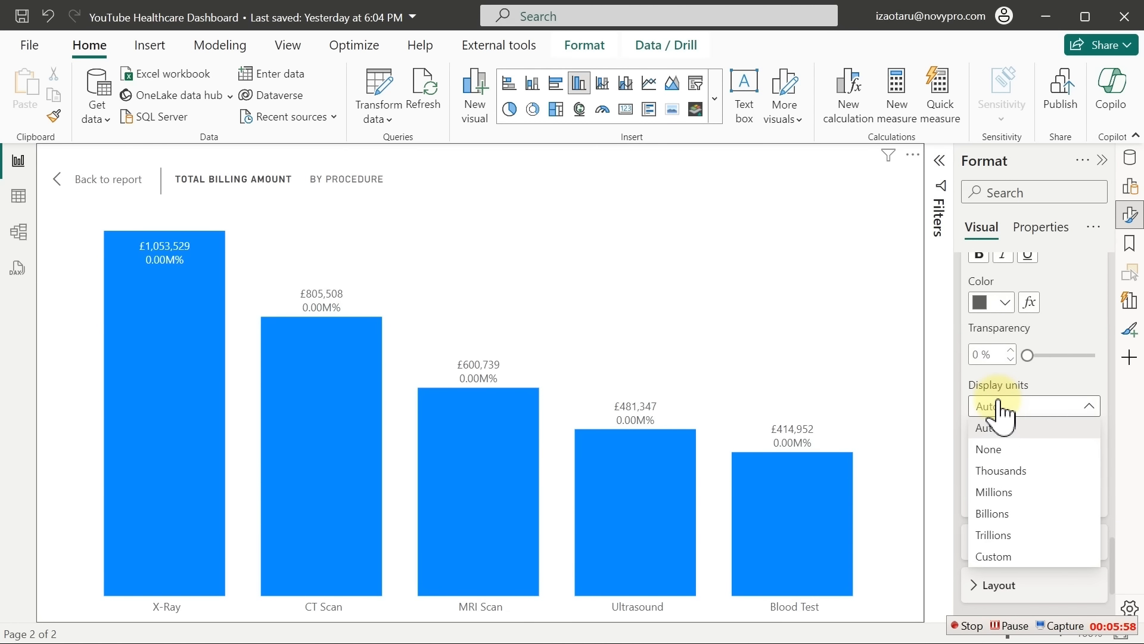
left_click(1006, 449)
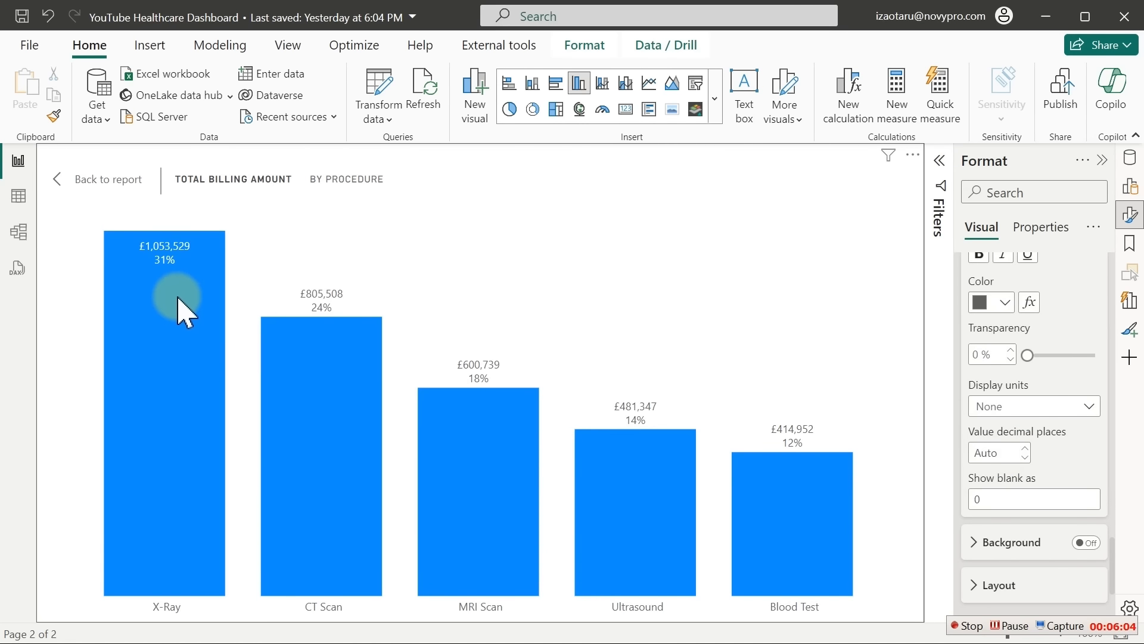
mouse_move(178, 299)
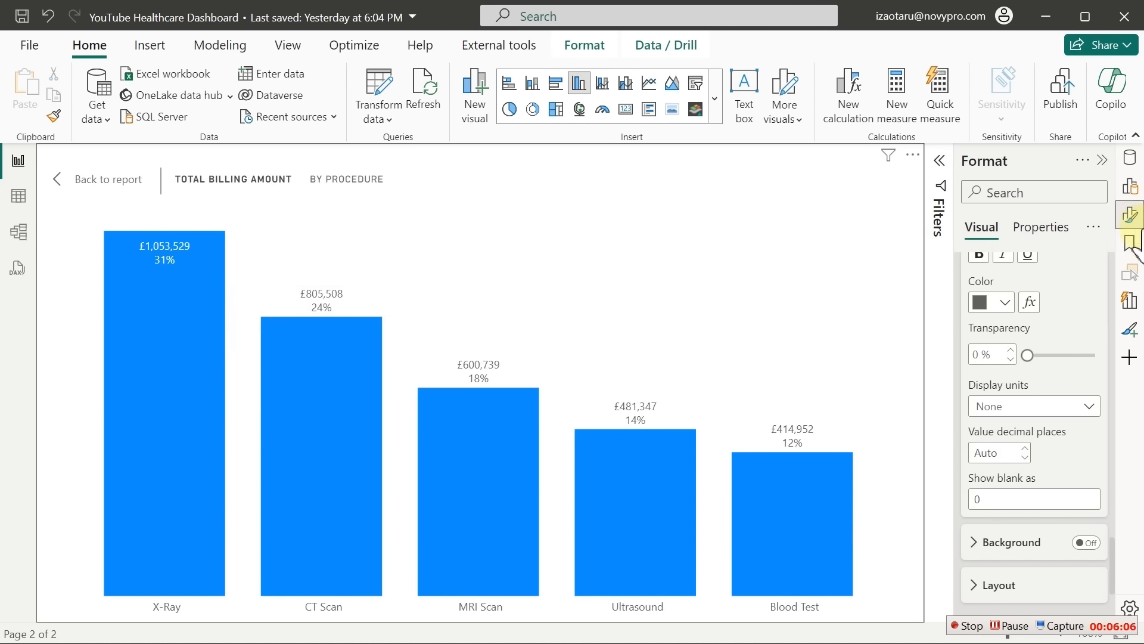
Rename the All Billing Amount measure to % Procedure in the formula bar
left_click(1130, 213)
left_click(1131, 158)
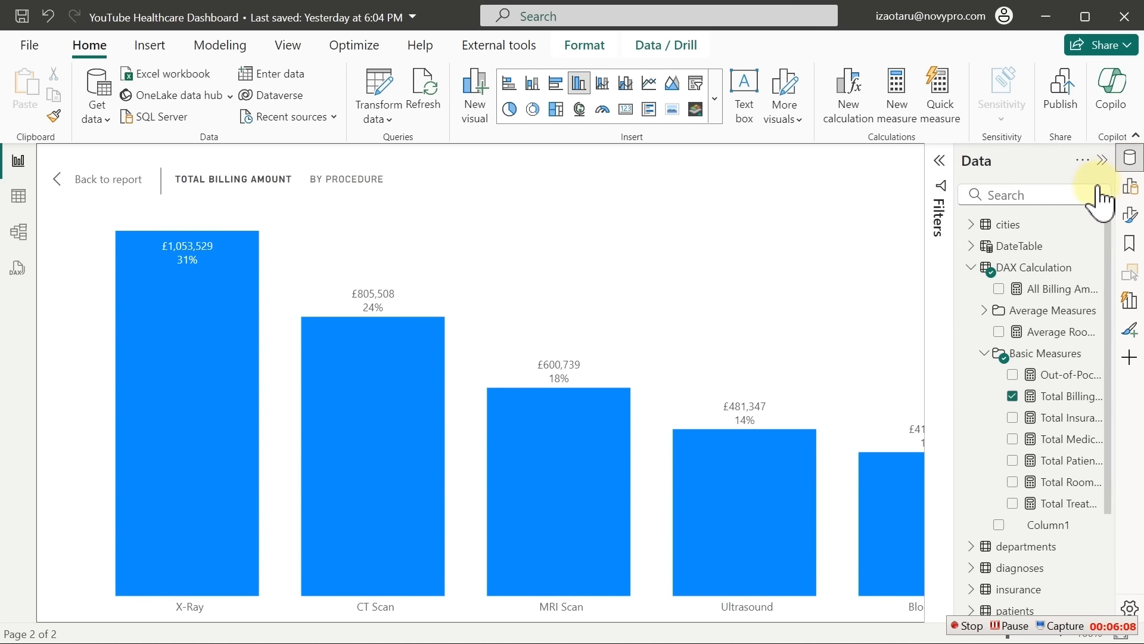
left_click(1038, 286)
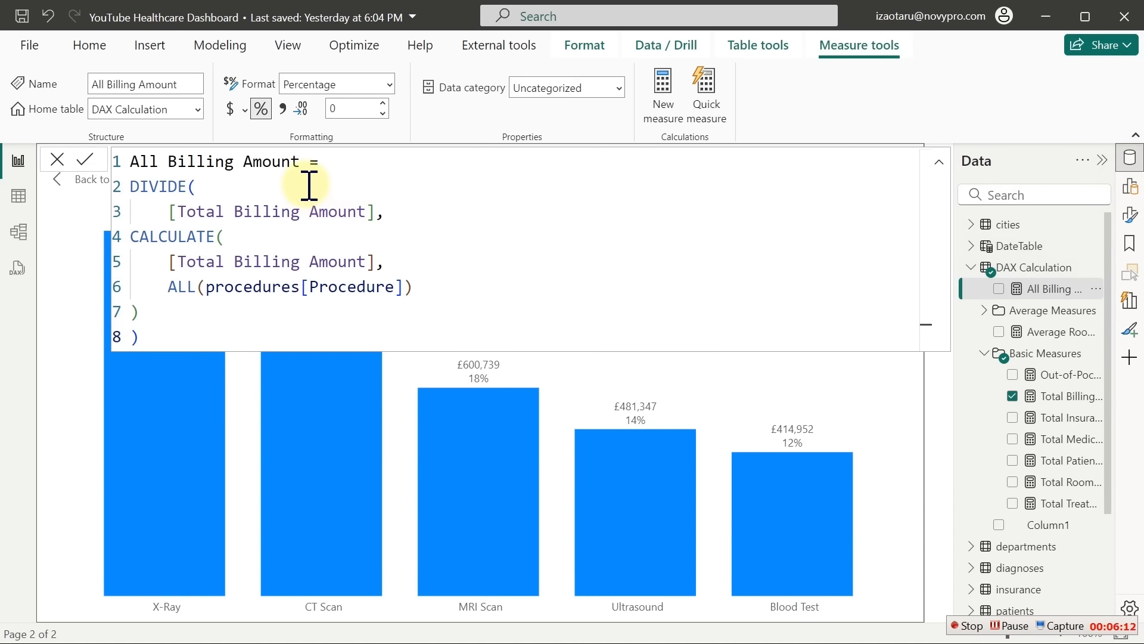
left_click_drag(303, 162, 132, 171)
type("% Procedure")
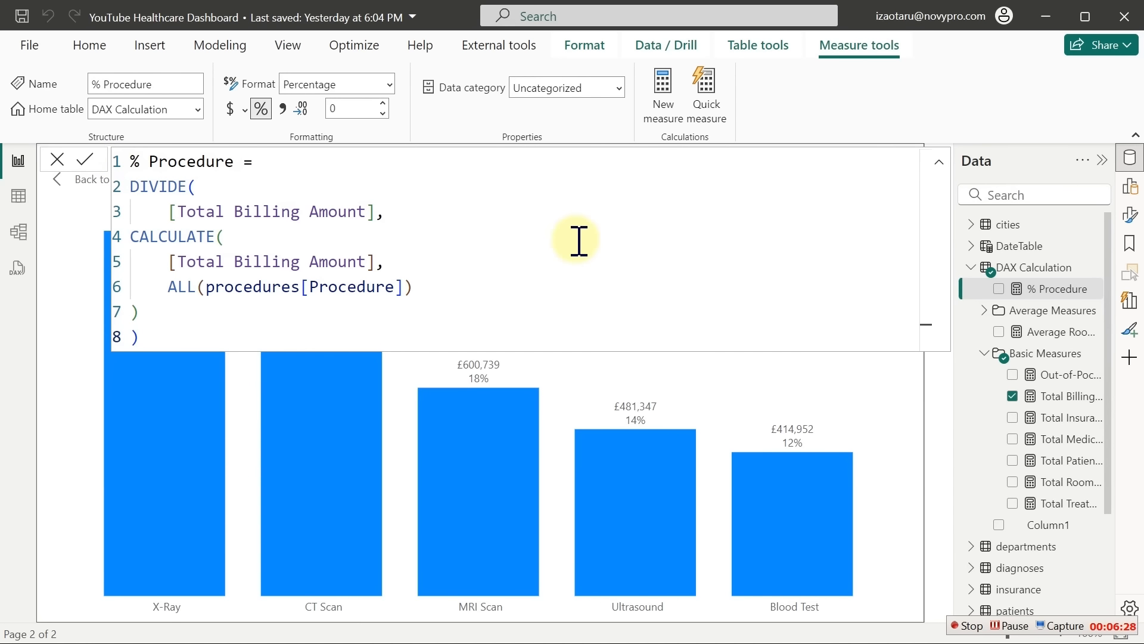
left_click(1044, 356)
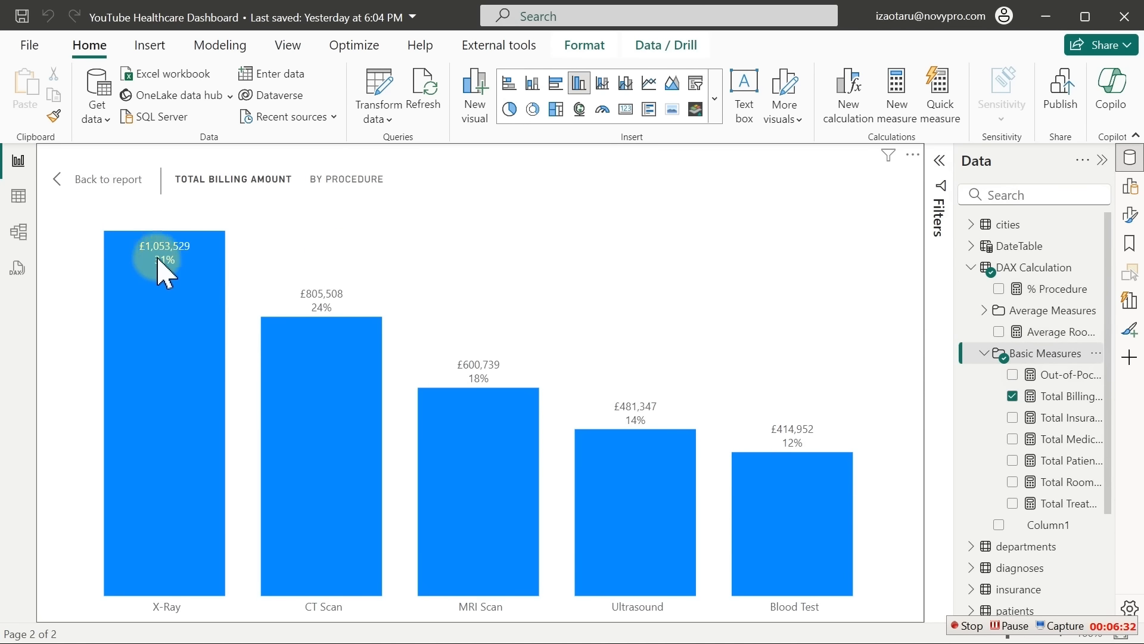
Return to the full report page and dismiss the error message
mouse_move(158, 258)
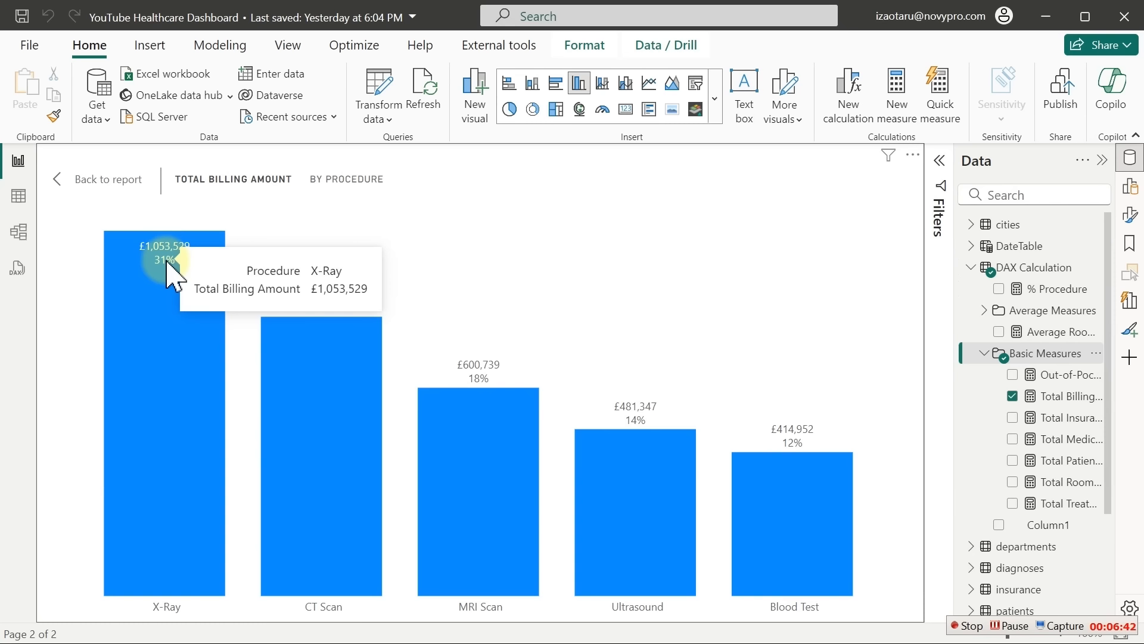
left_click(117, 184)
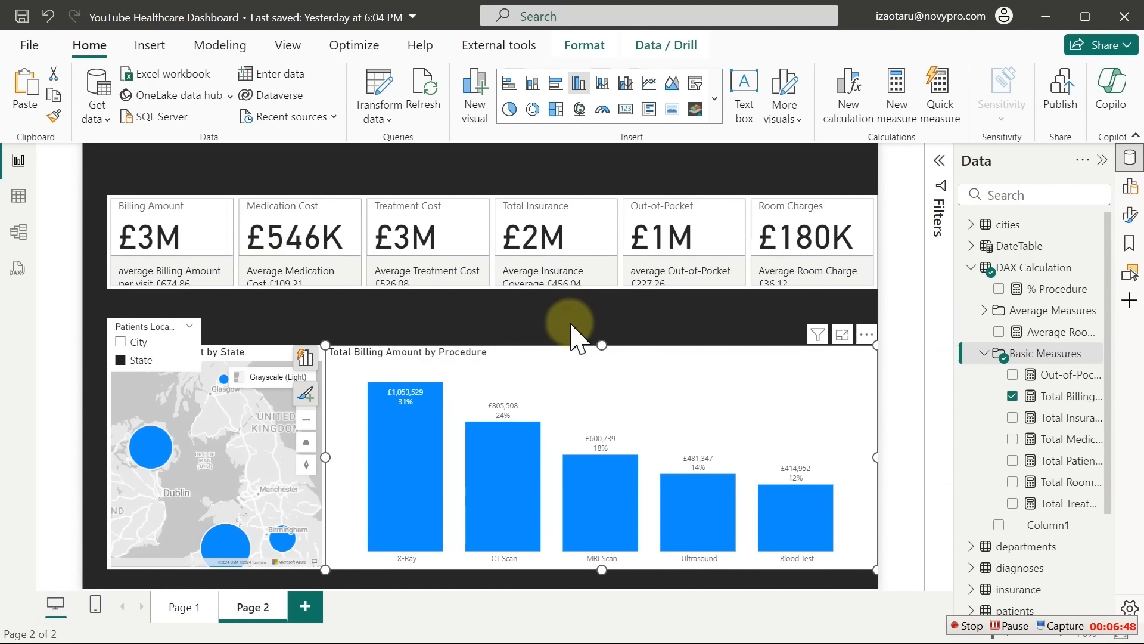
left_click(571, 336)
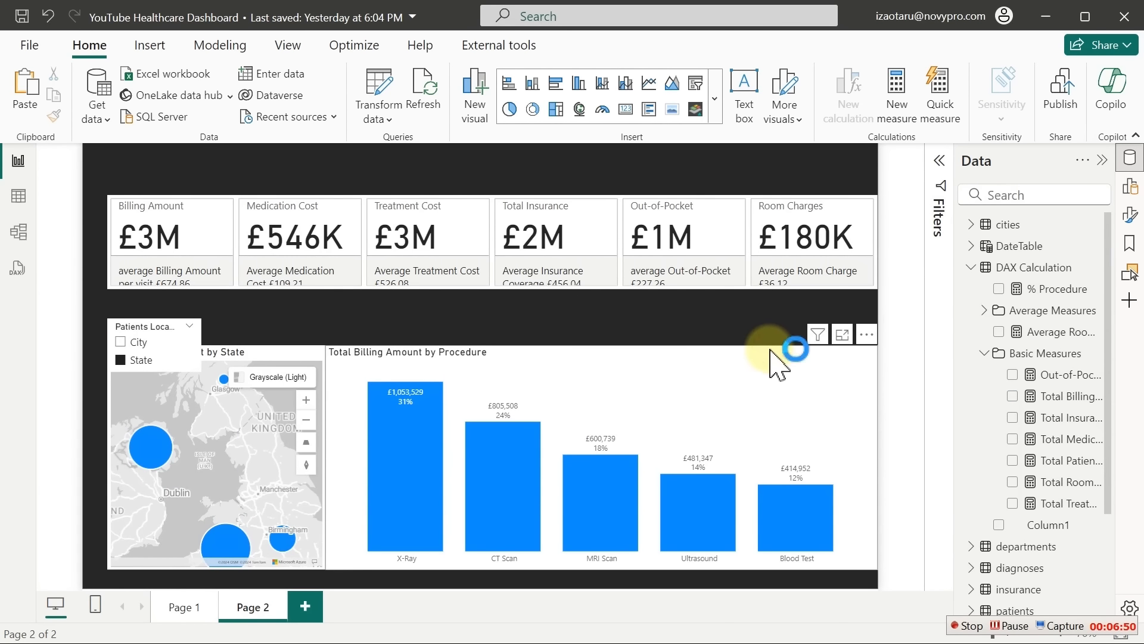
left_click(723, 377)
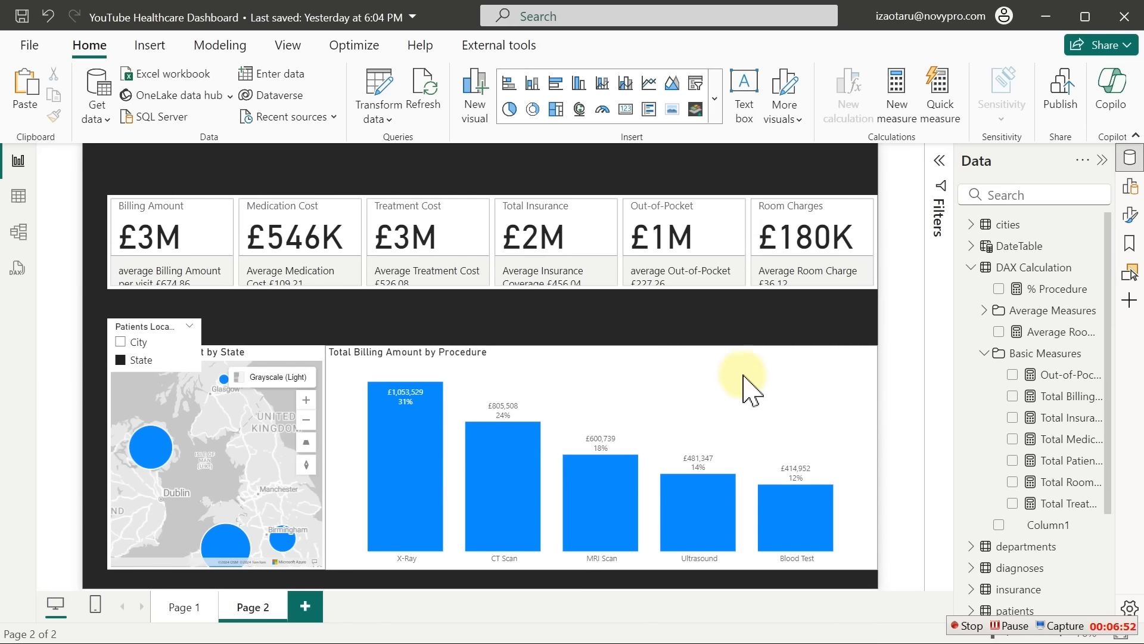
Shrink the procedure billing chart and move it up into place beside the map
left_click(878, 346)
left_click_drag(878, 346, 866, 346)
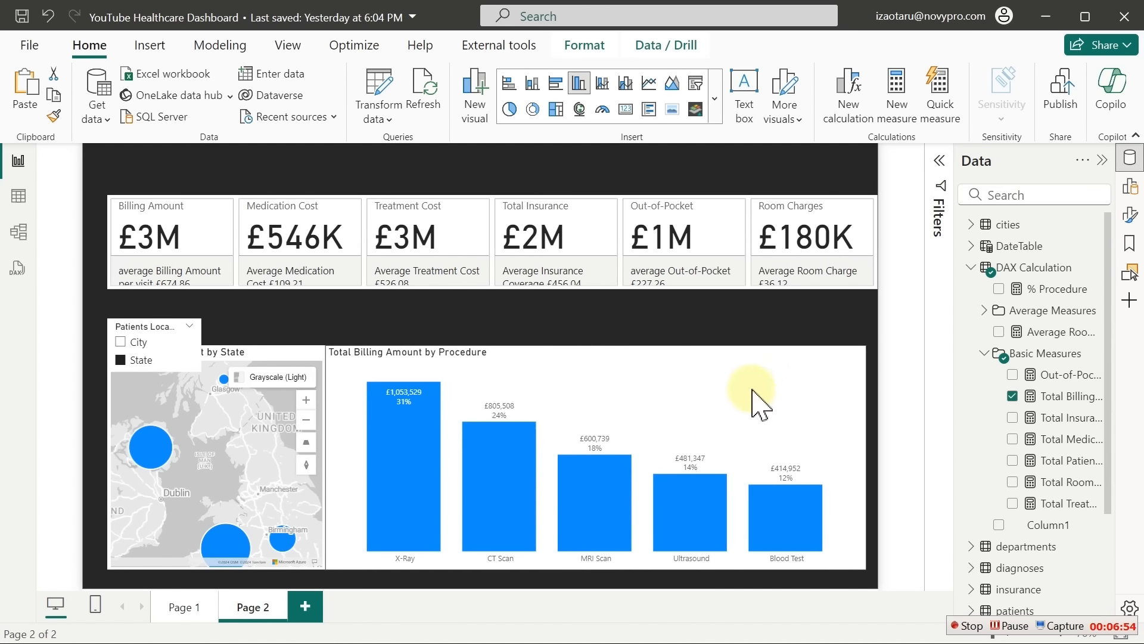
left_click_drag(753, 393, 712, 396)
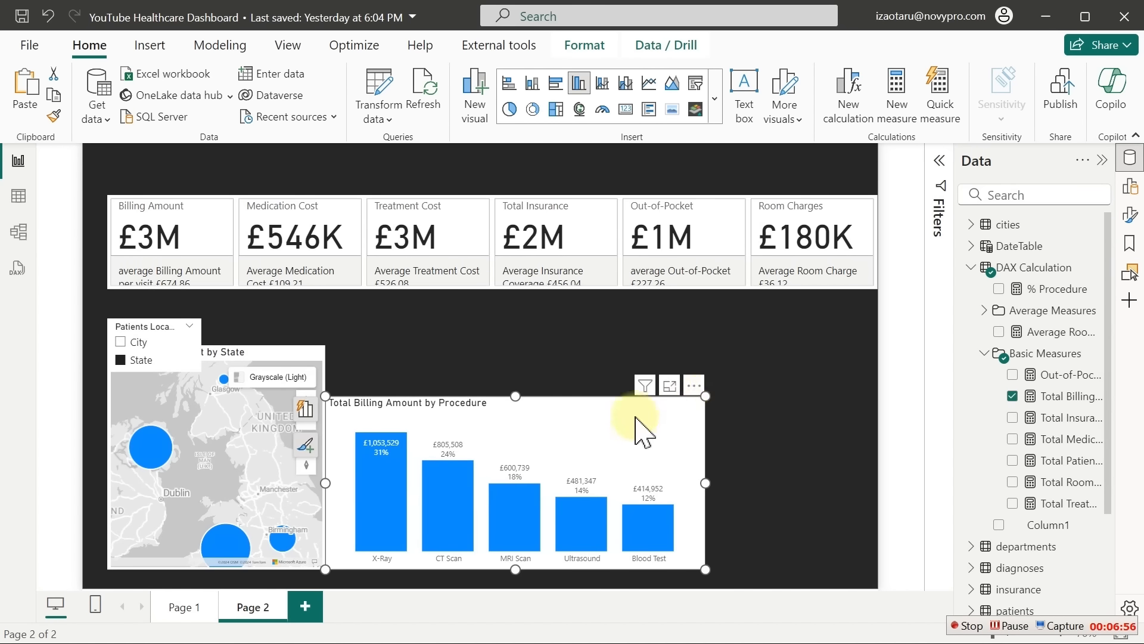
left_click_drag(635, 416, 646, 414)
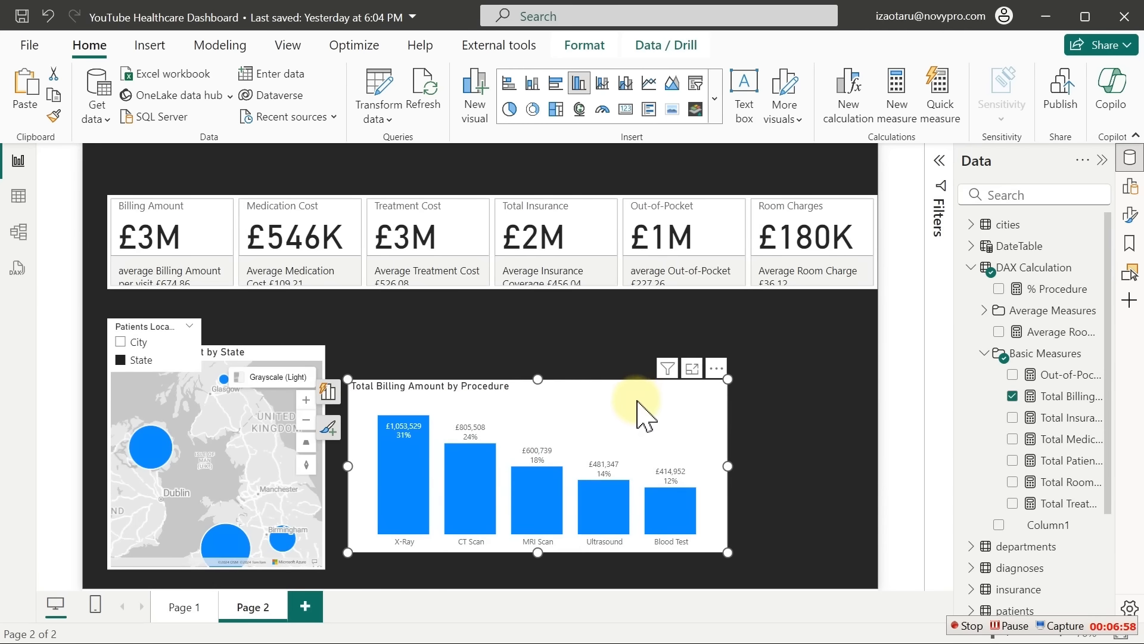
left_click(961, 625)
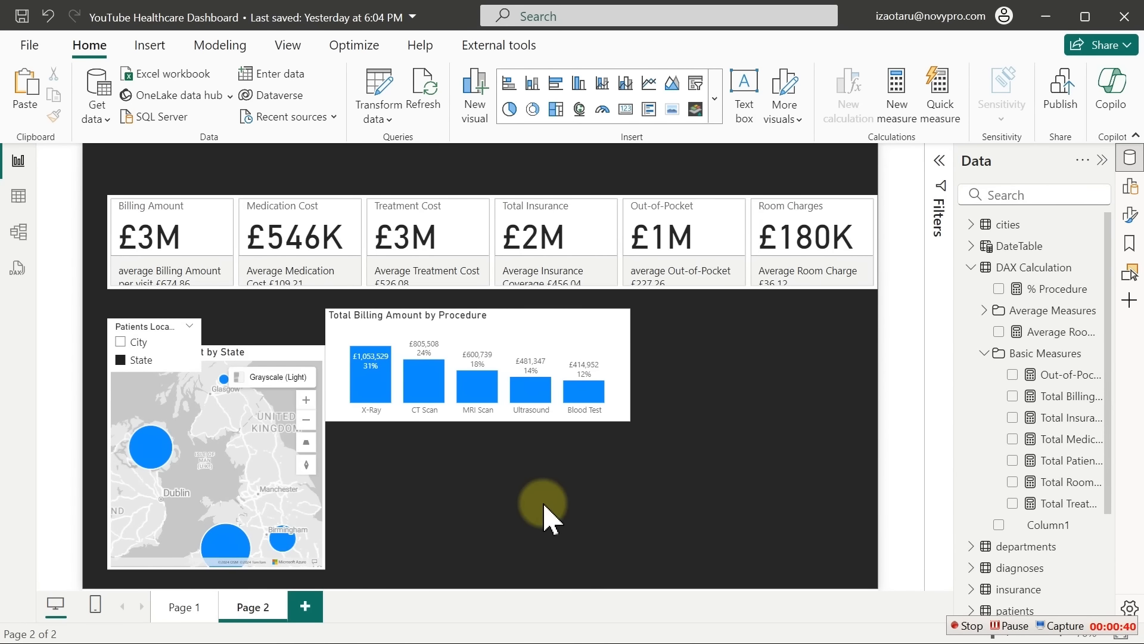
Add an empty 100% stacked bar chart to Page 2 and show it in focus mode
right_click(544, 505)
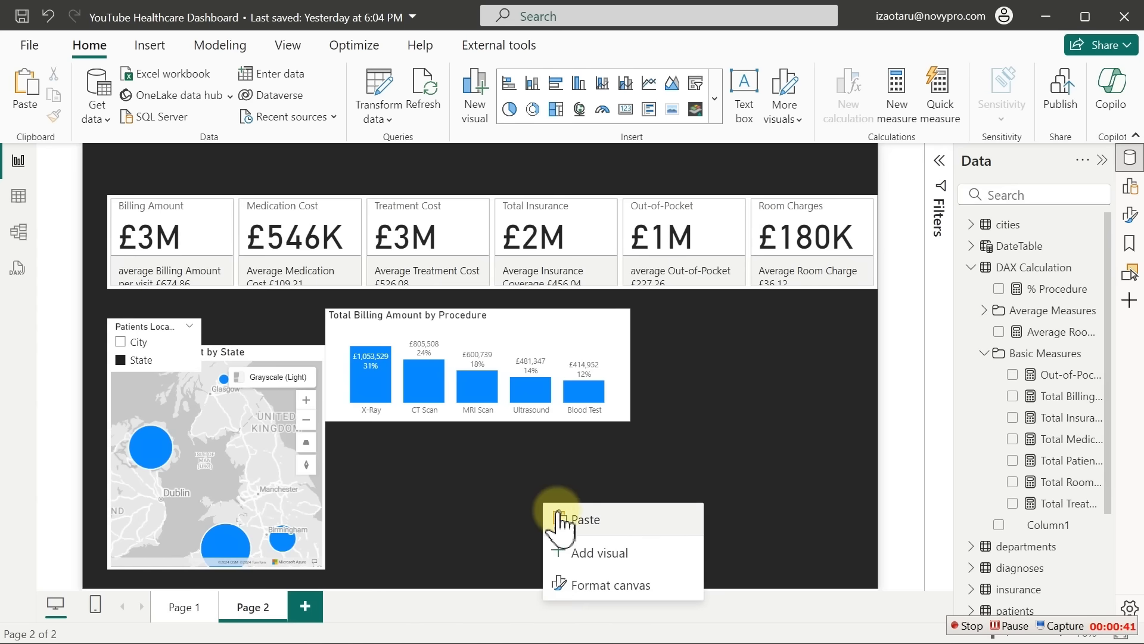
left_click(592, 554)
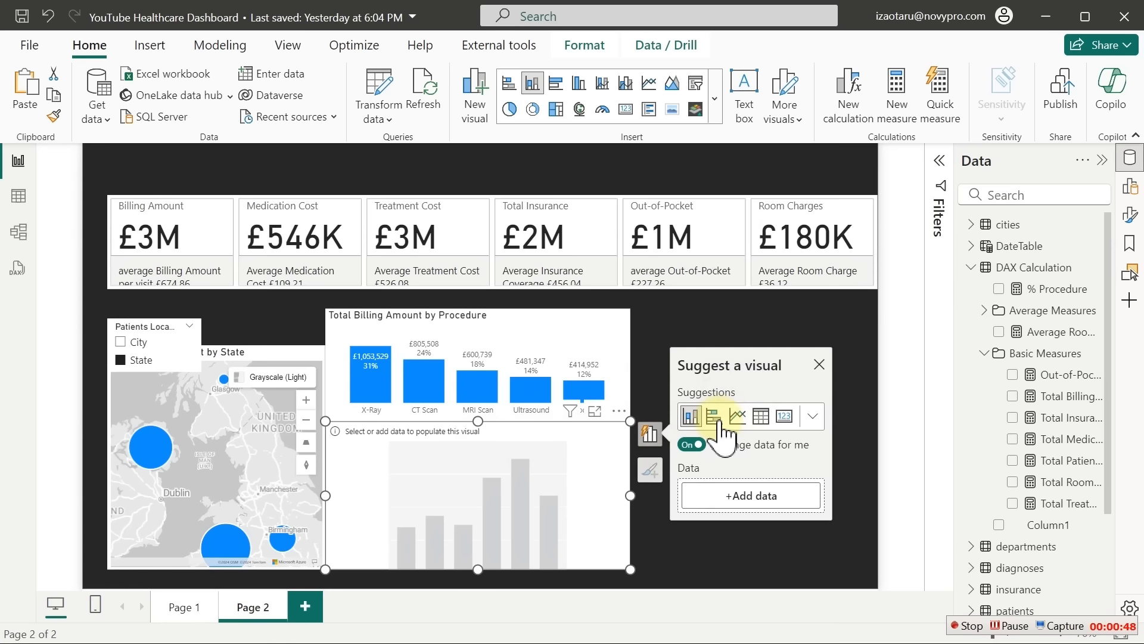
left_click(814, 418)
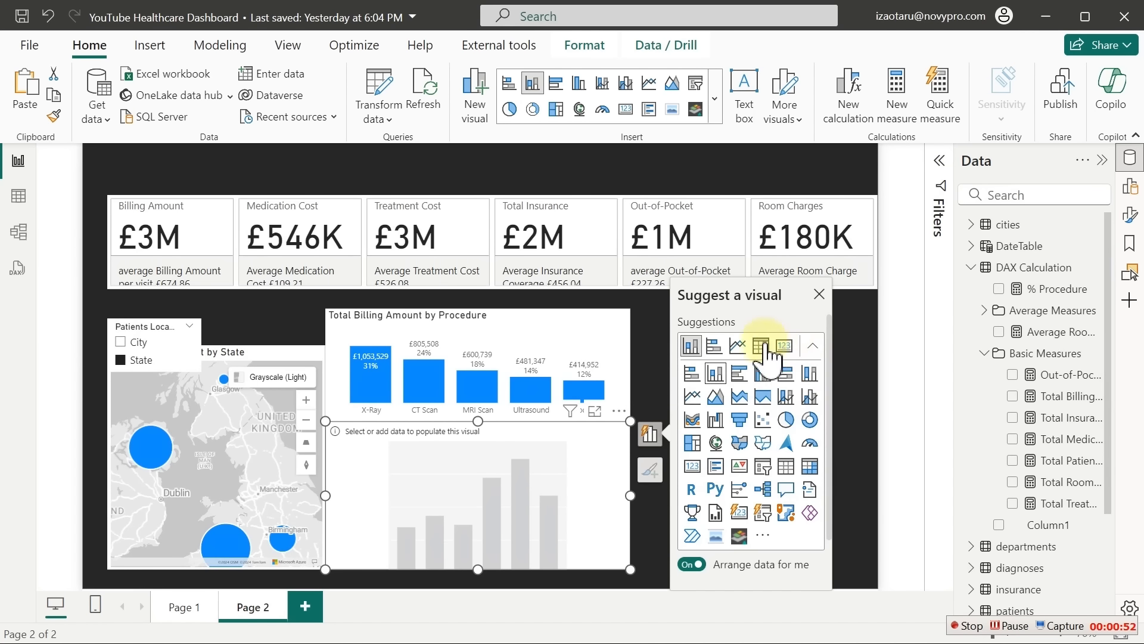
left_click(787, 377)
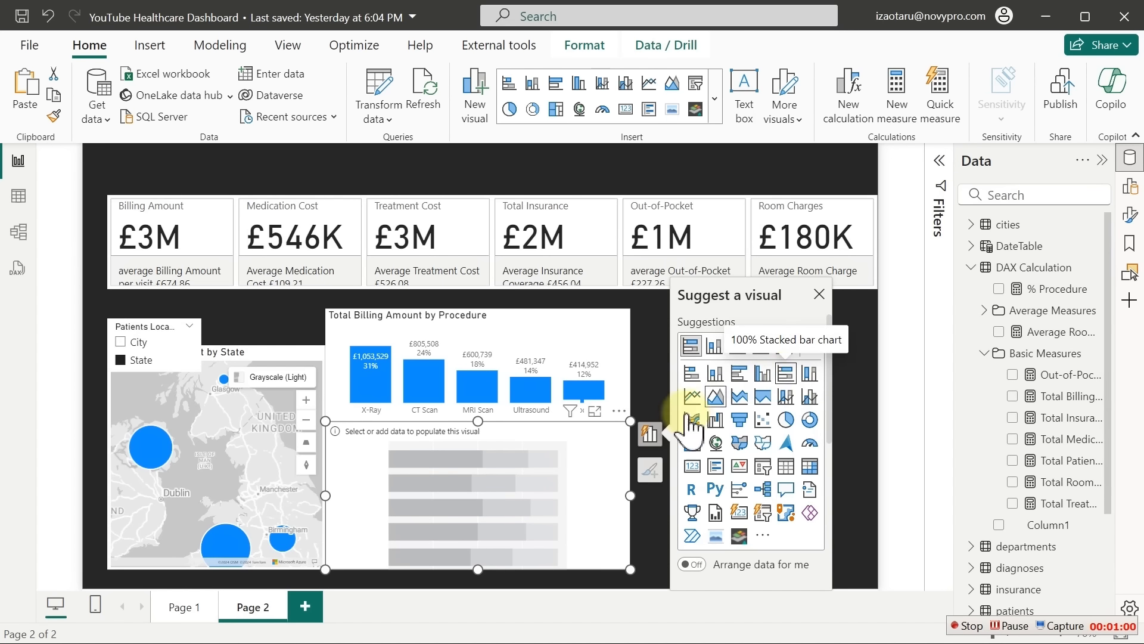
left_click(594, 411)
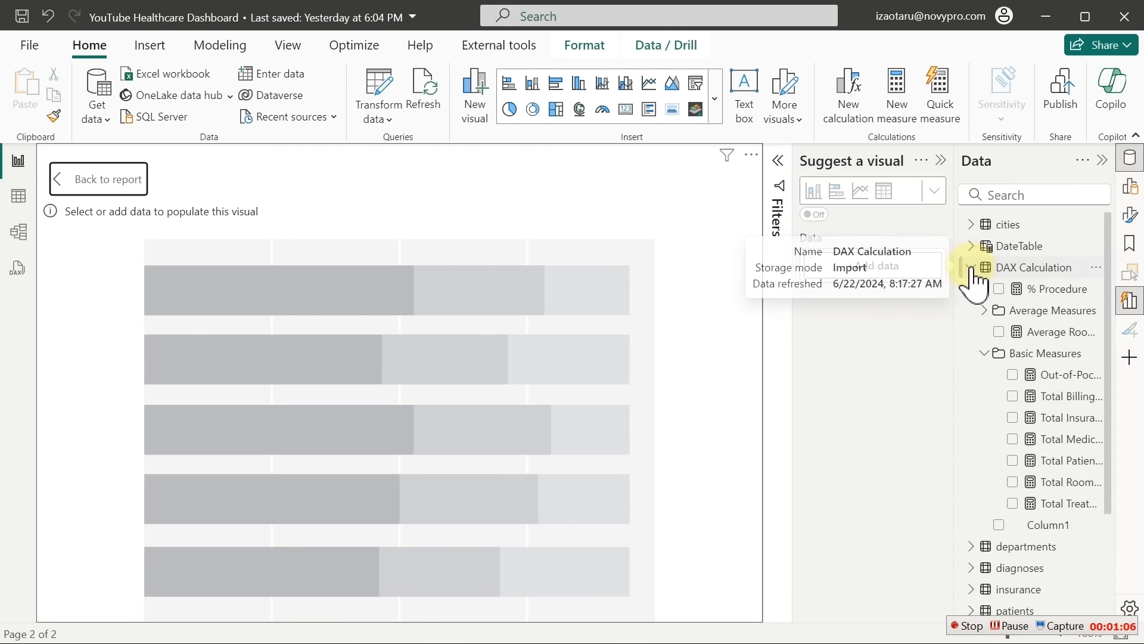
Chart Total Billing Amount with Diagnosis as the bar categories
left_click(1012, 396)
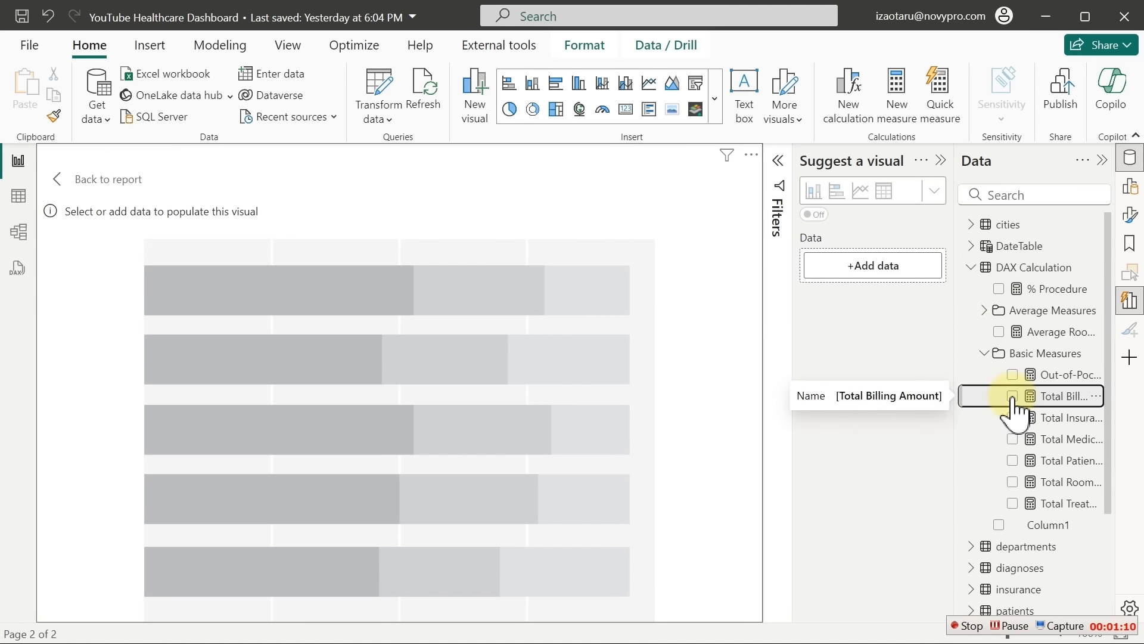
left_click(972, 268)
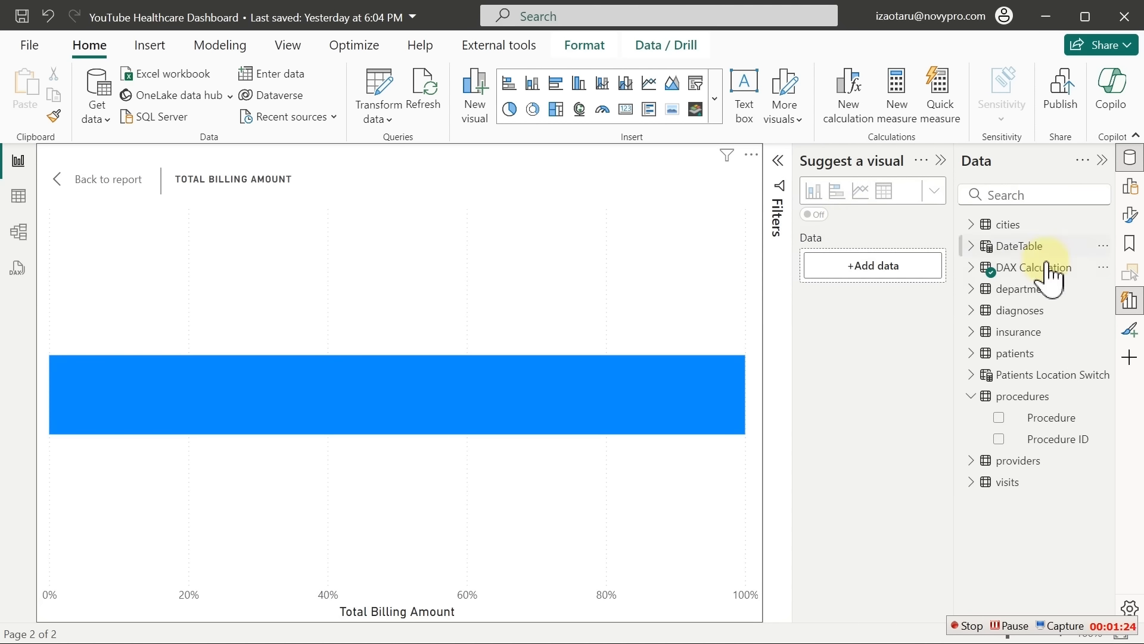
left_click(1019, 310)
left_click(999, 332)
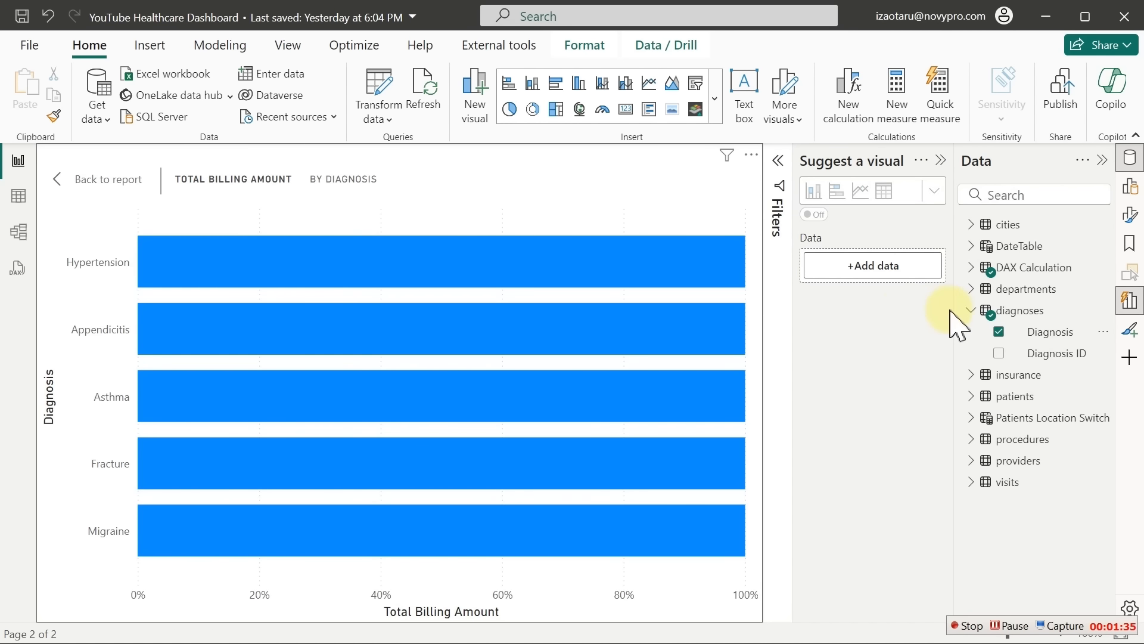
left_click(974, 311)
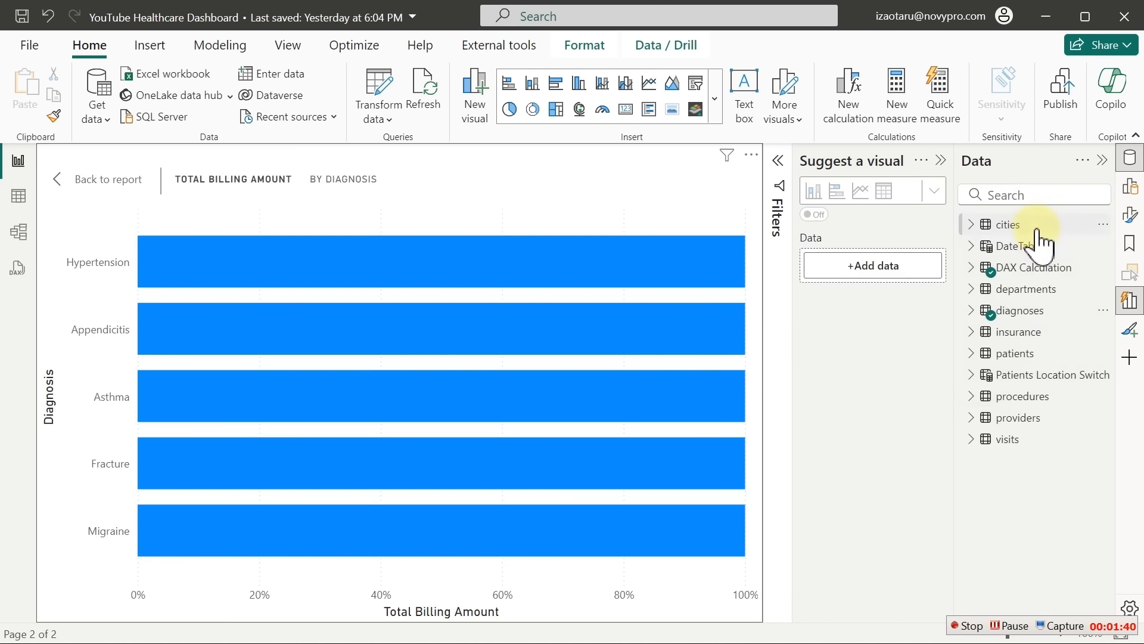
Search 'ser' and split the bars by visits Service Type, then close the Data pane
left_click(1037, 194)
type("sys")
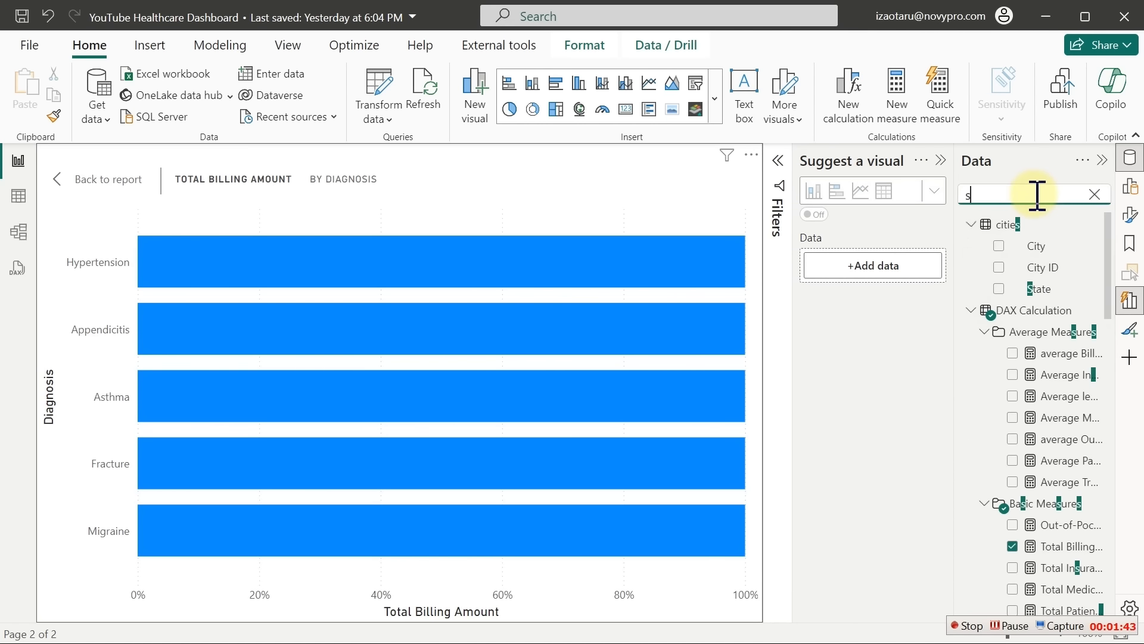
key("BackSpace")
key("BackSpace")
type("er")
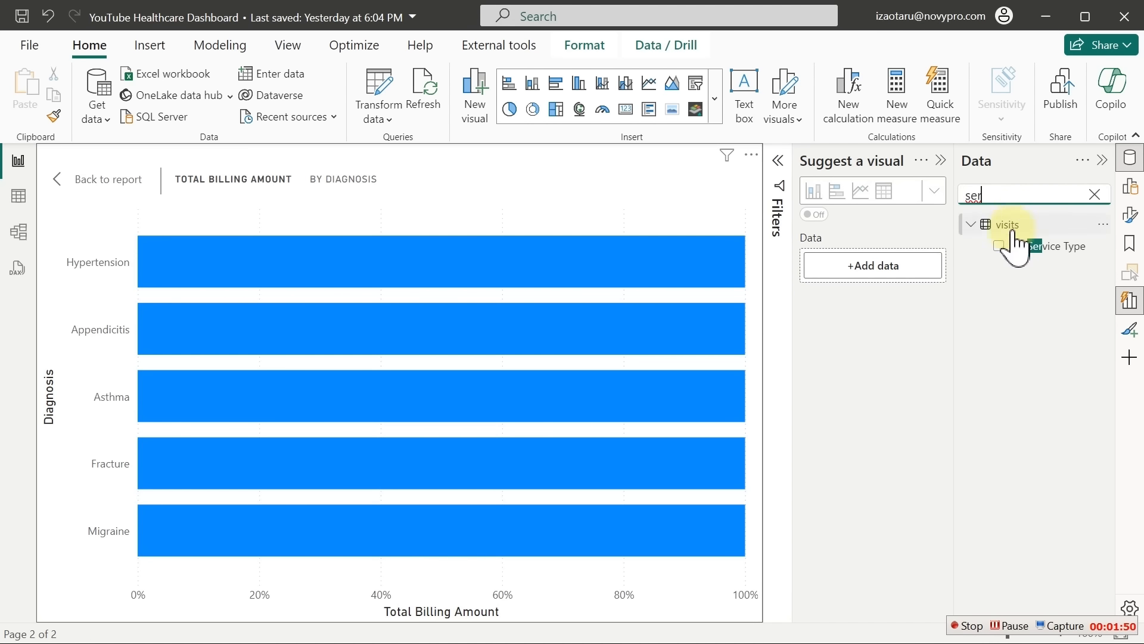
left_click(1000, 246)
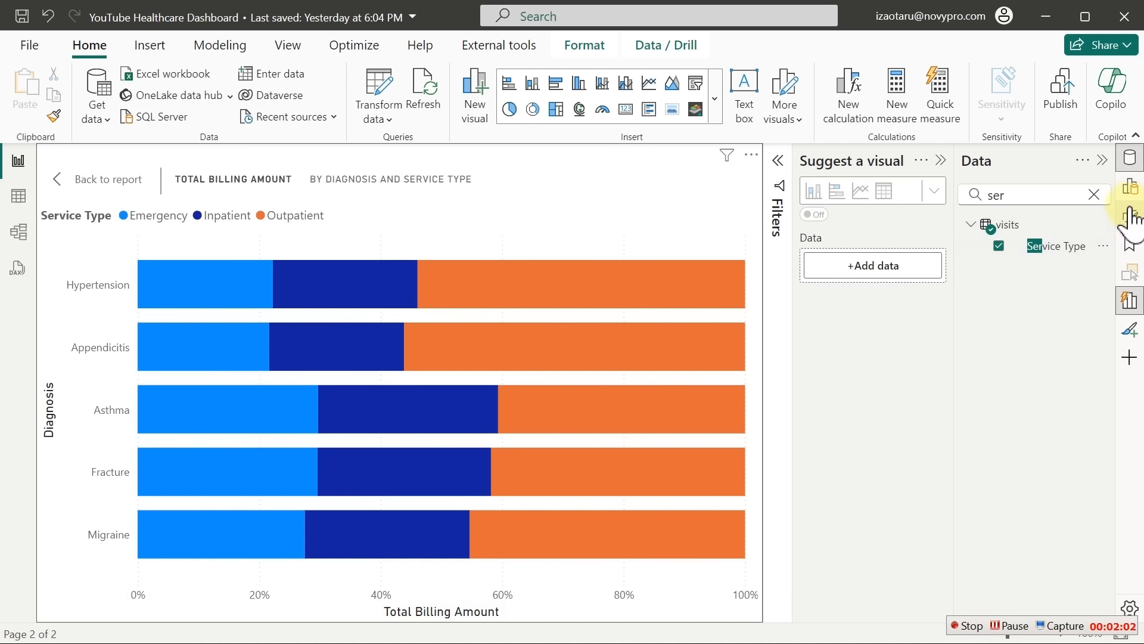
left_click(1130, 158)
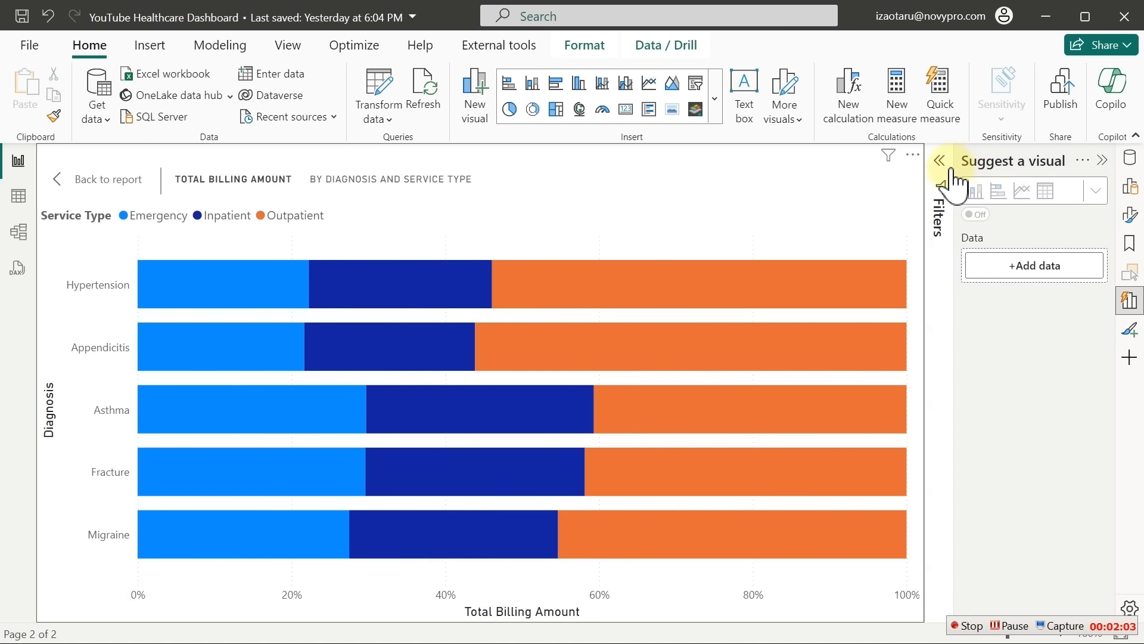
Turn off the Y-axis Diagnosis title in the chart's formatting
left_click(1102, 160)
left_click(1131, 215)
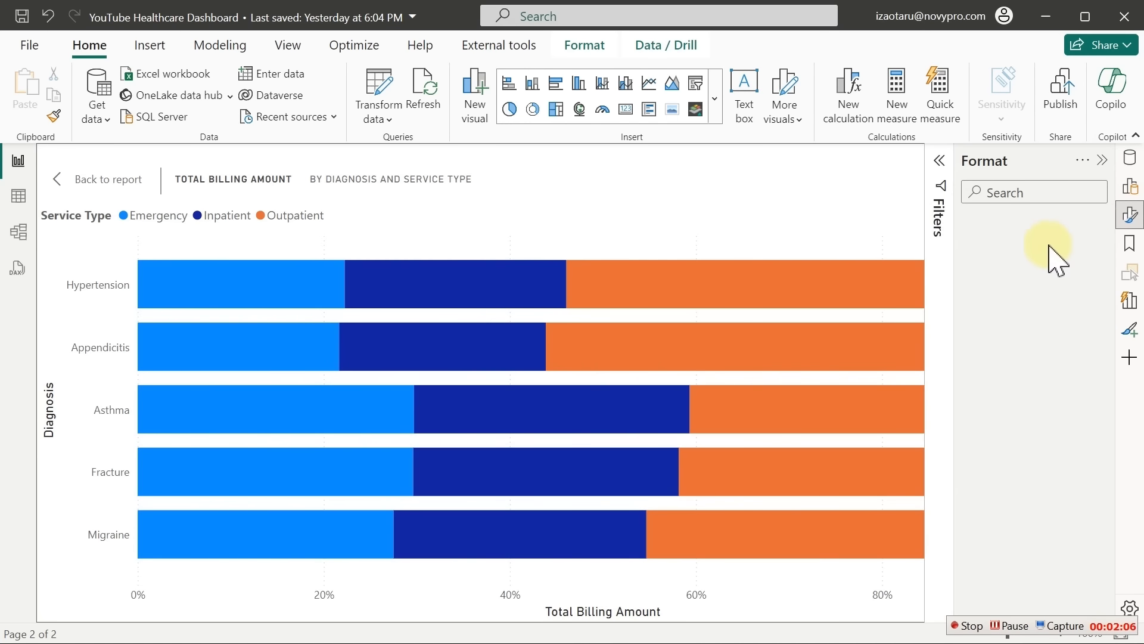
left_click(991, 343)
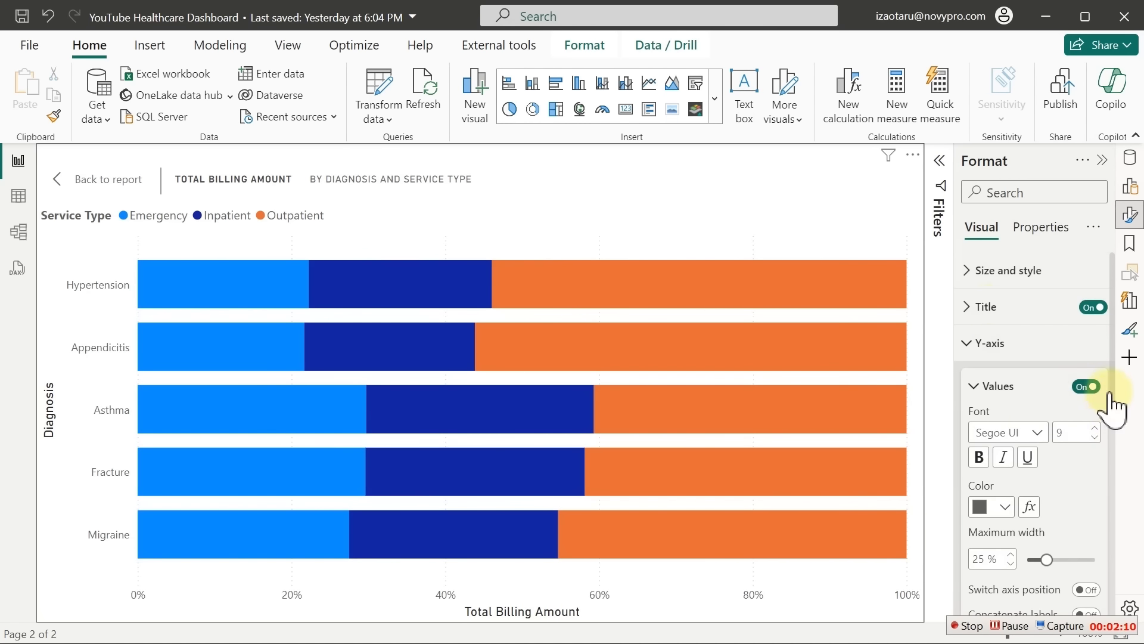
left_click_drag(1108, 394, 1112, 421)
scroll(1120, 438, "down", 1)
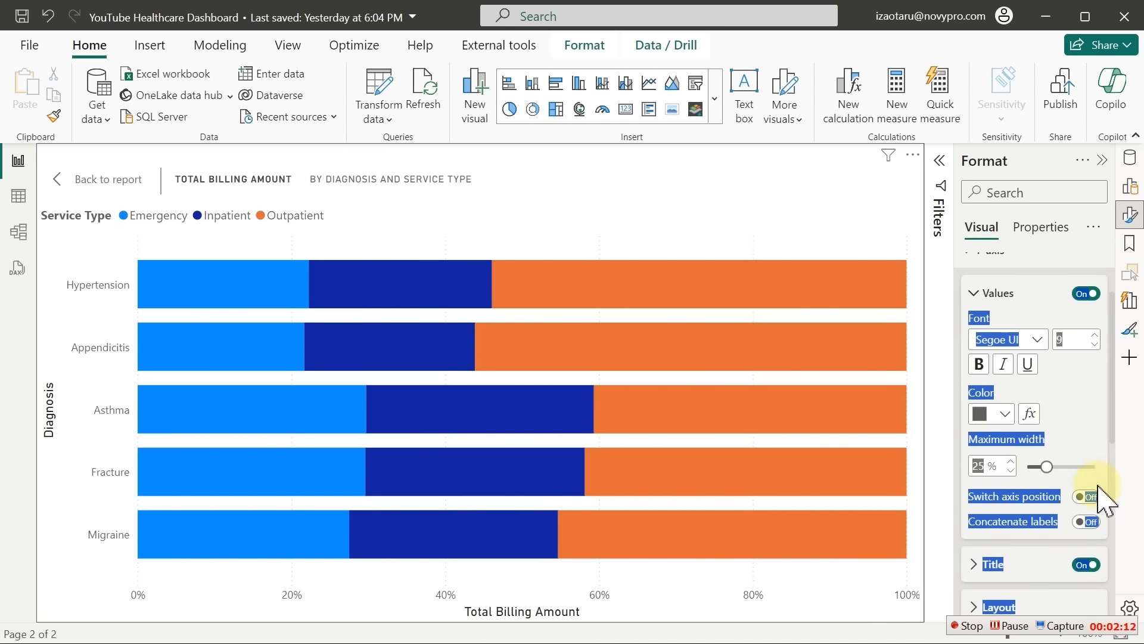
left_click(1087, 566)
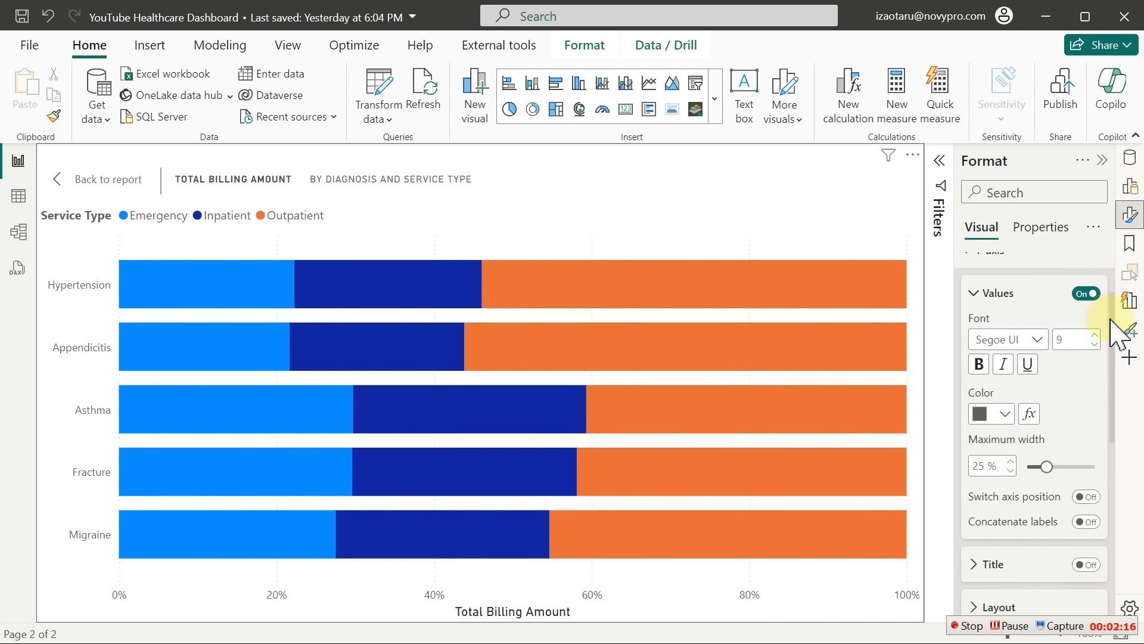
scroll(1063, 331, "up", 2)
left_click(1016, 341)
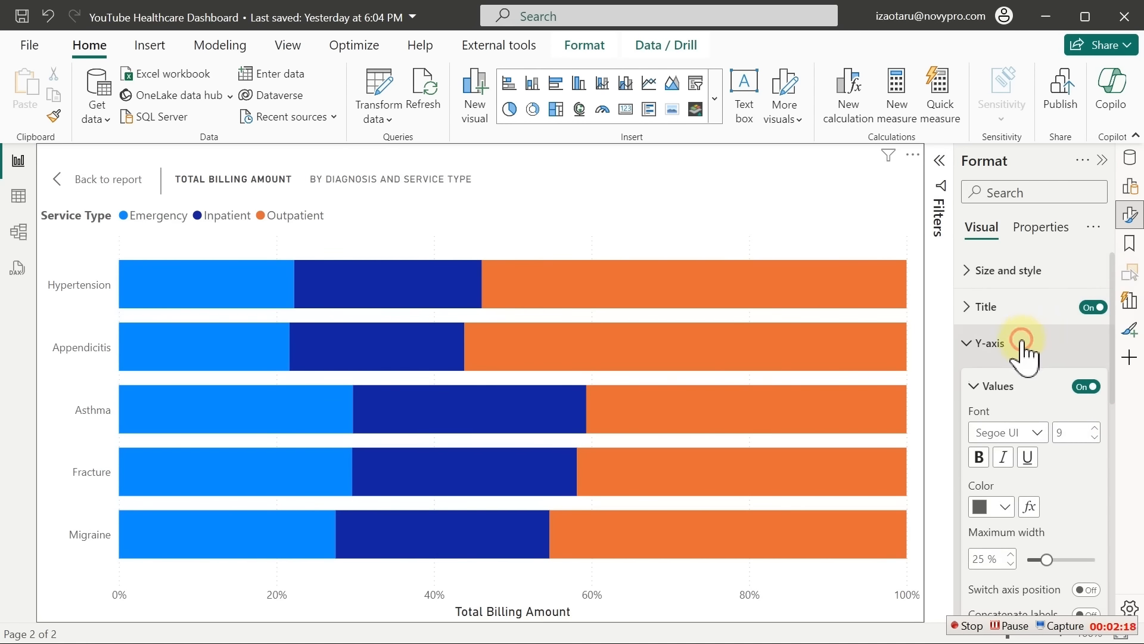
Turn off the X-axis Total Billing Amount title and its percentage value labels
left_click(1032, 378)
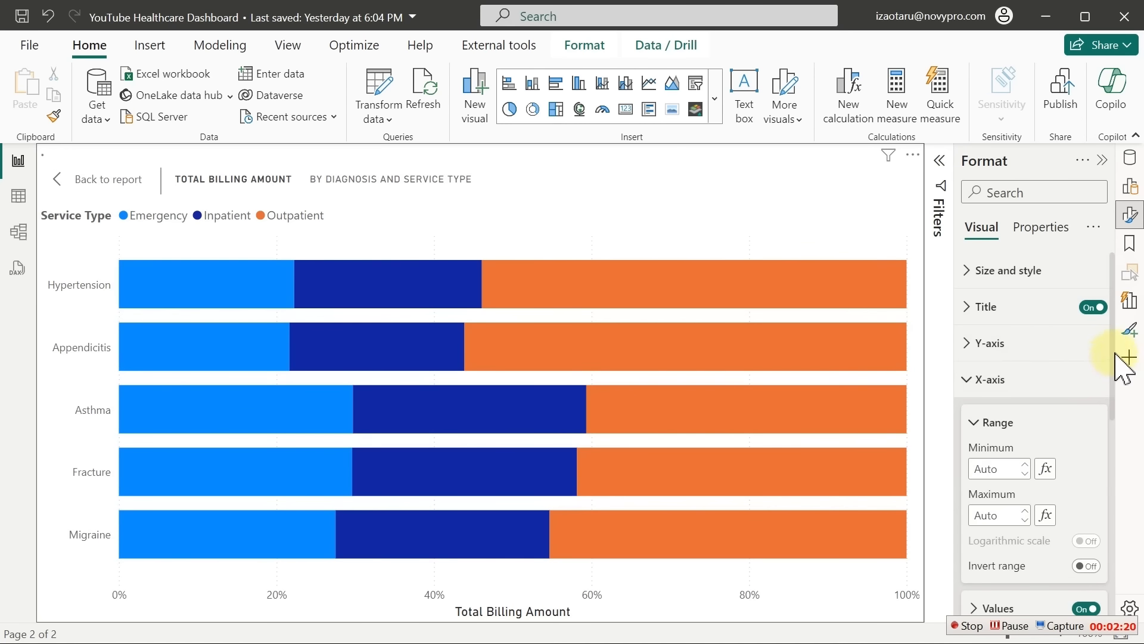
scroll(1113, 357, "down", 5)
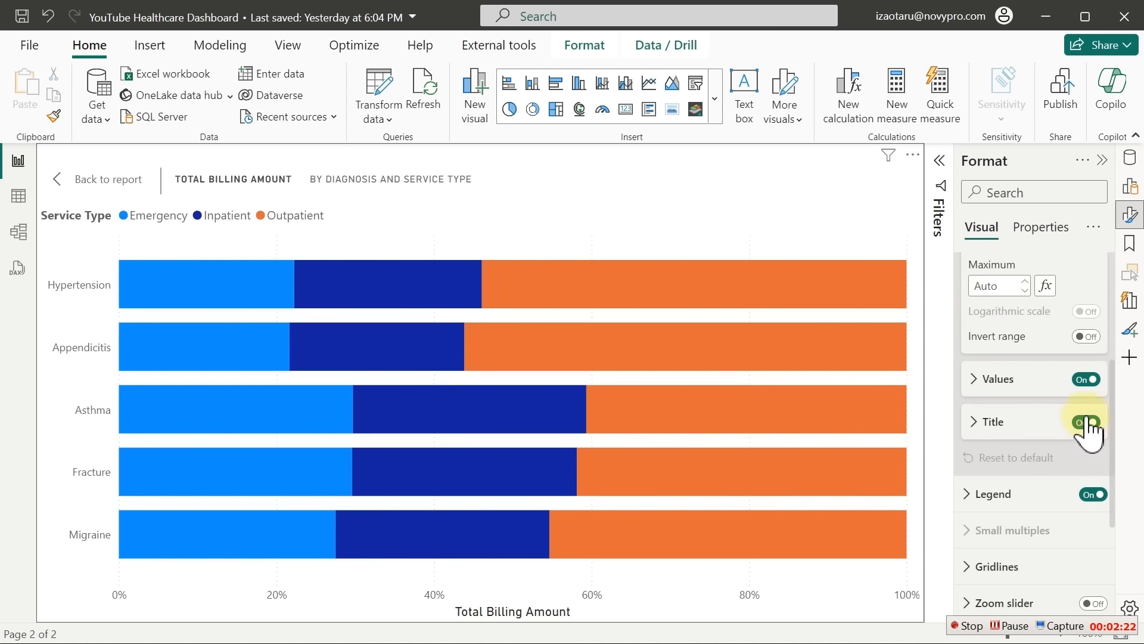
left_click(1086, 423)
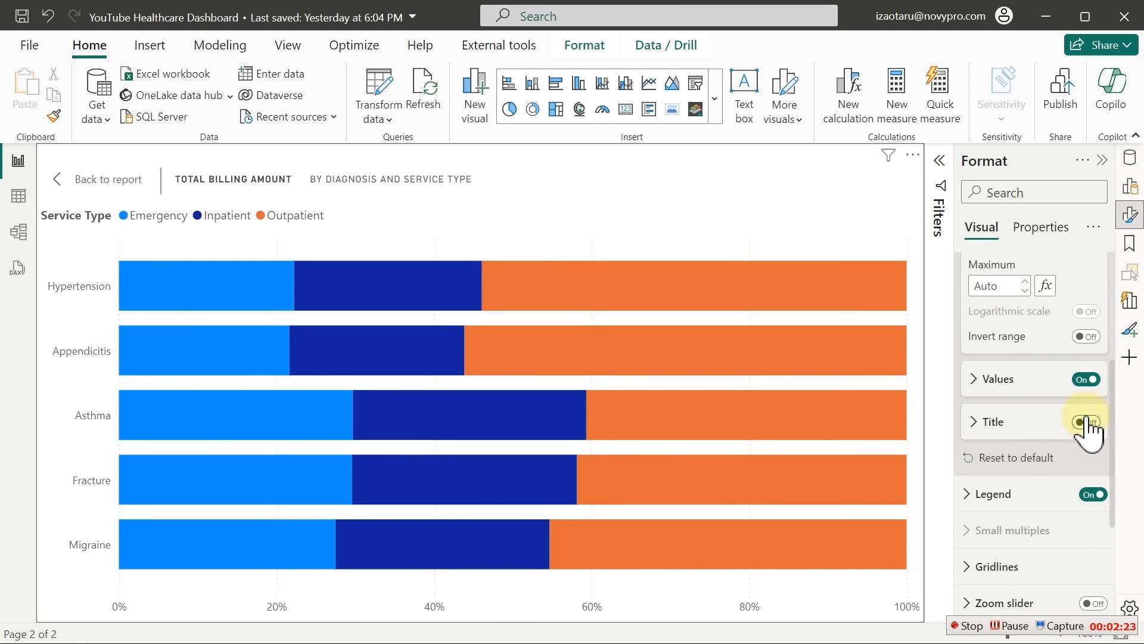
left_click(1085, 379)
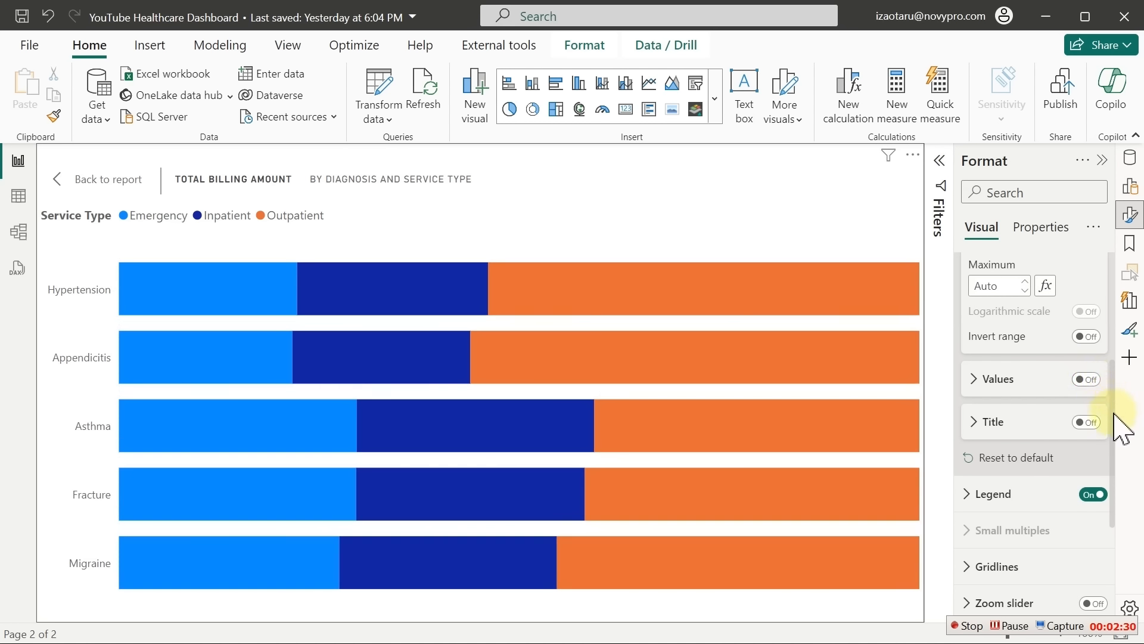
left_click_drag(1113, 405, 1108, 457)
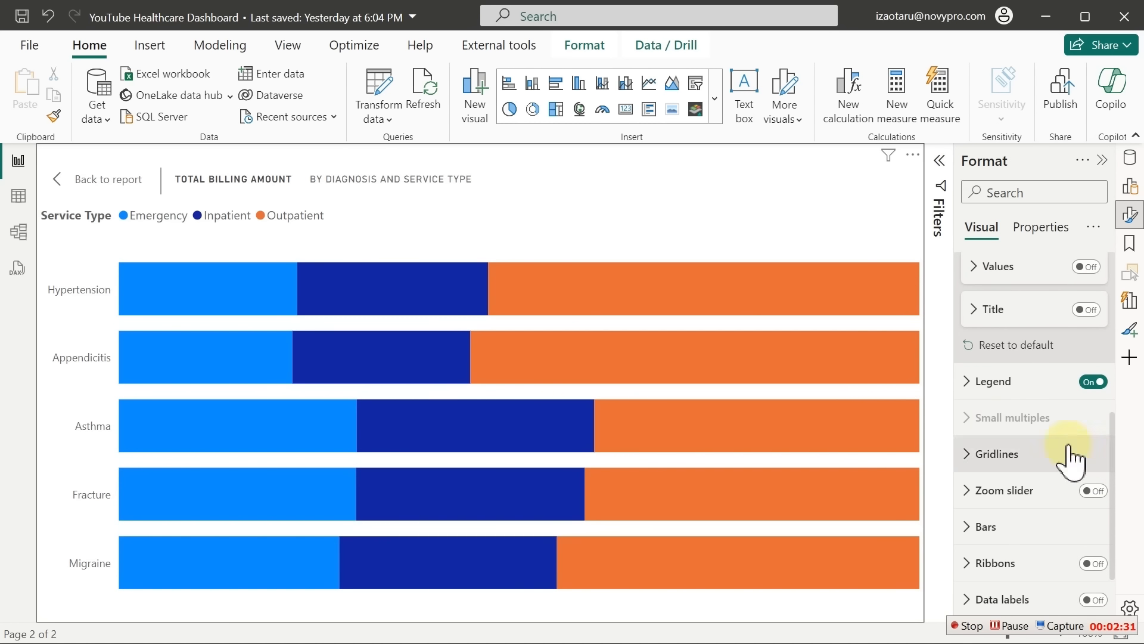
Set the Service Type legend position to Bottom center
left_click(977, 384)
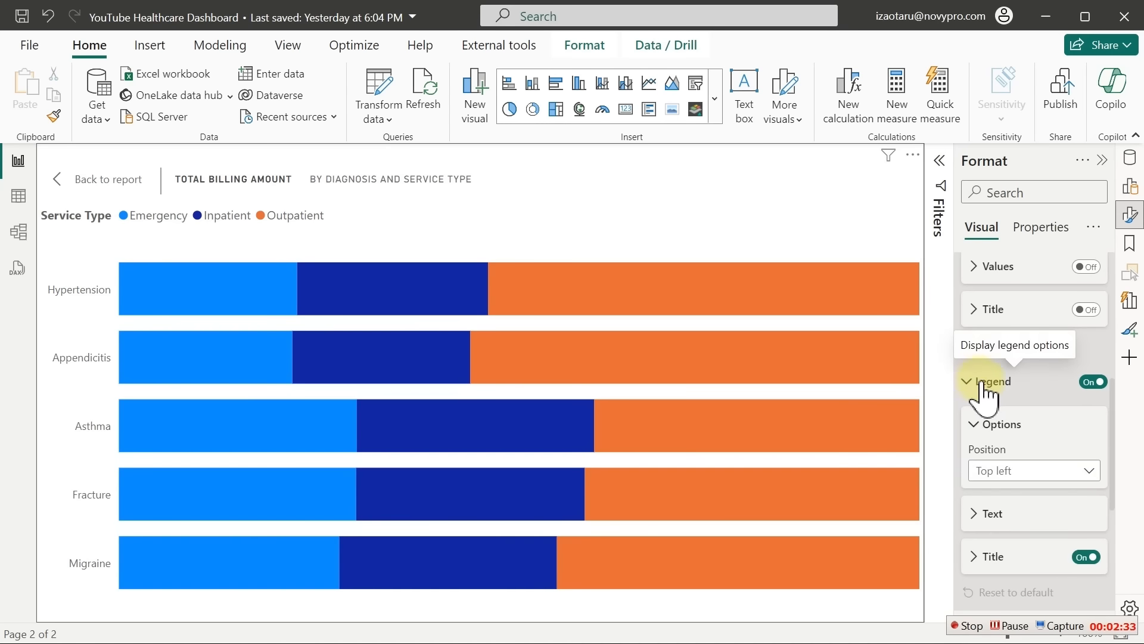
left_click(1051, 471)
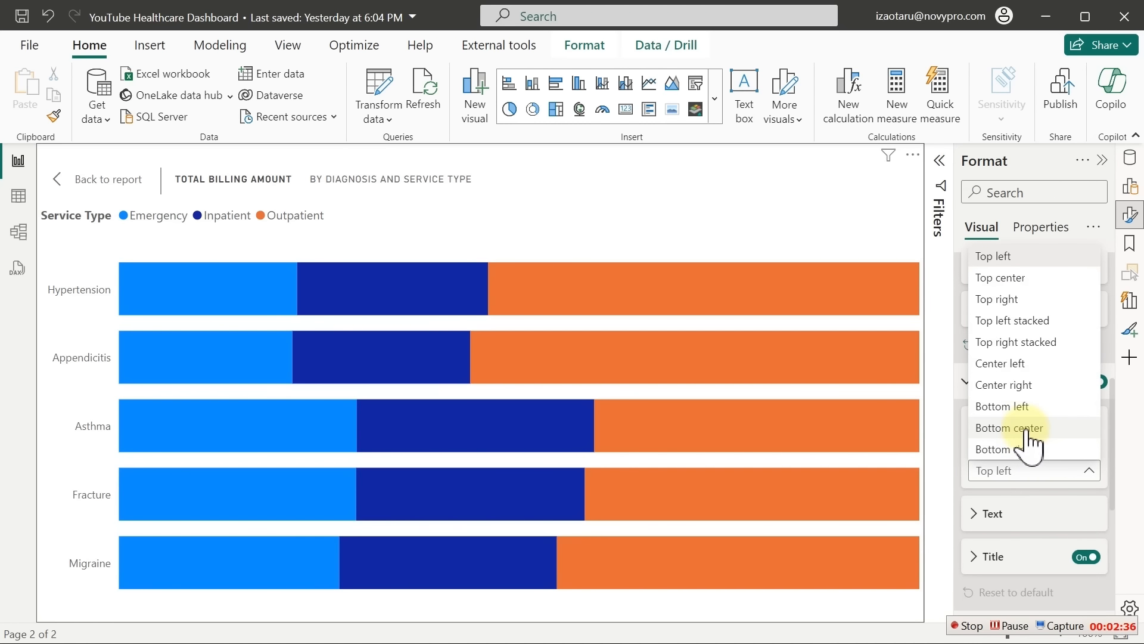
left_click(1026, 429)
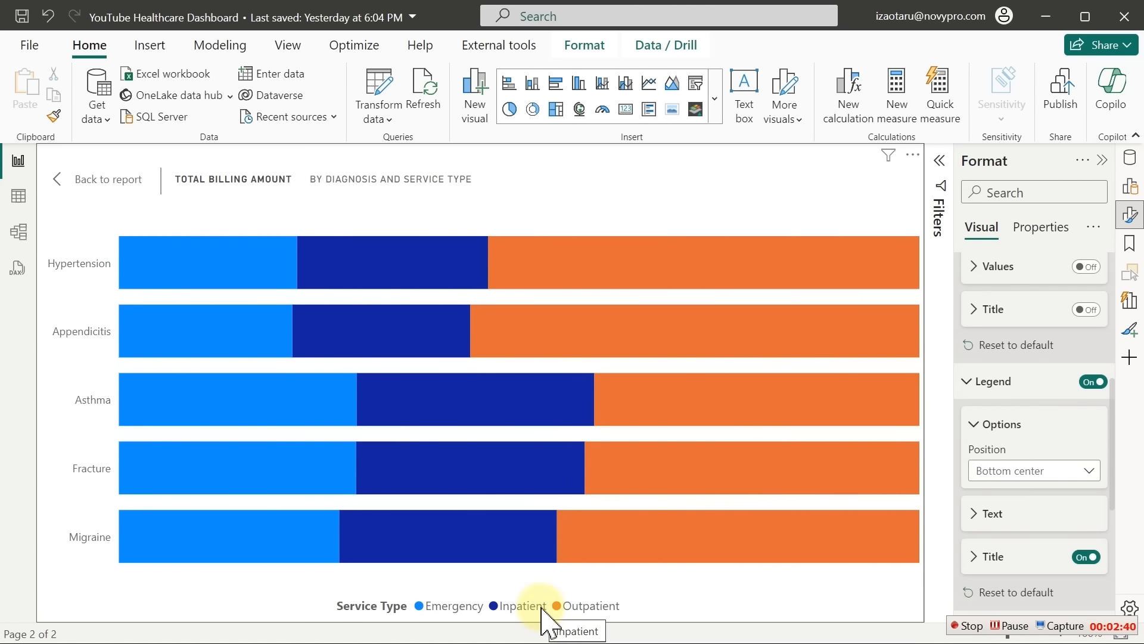
mouse_move(596, 411)
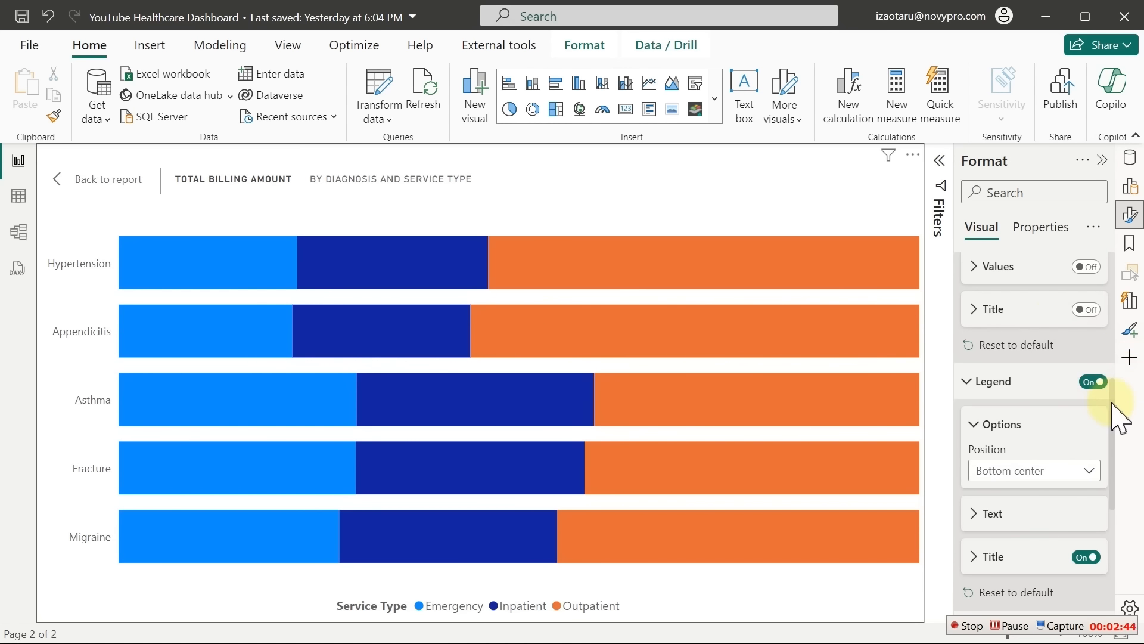
left_click_drag(1112, 400, 1134, 544)
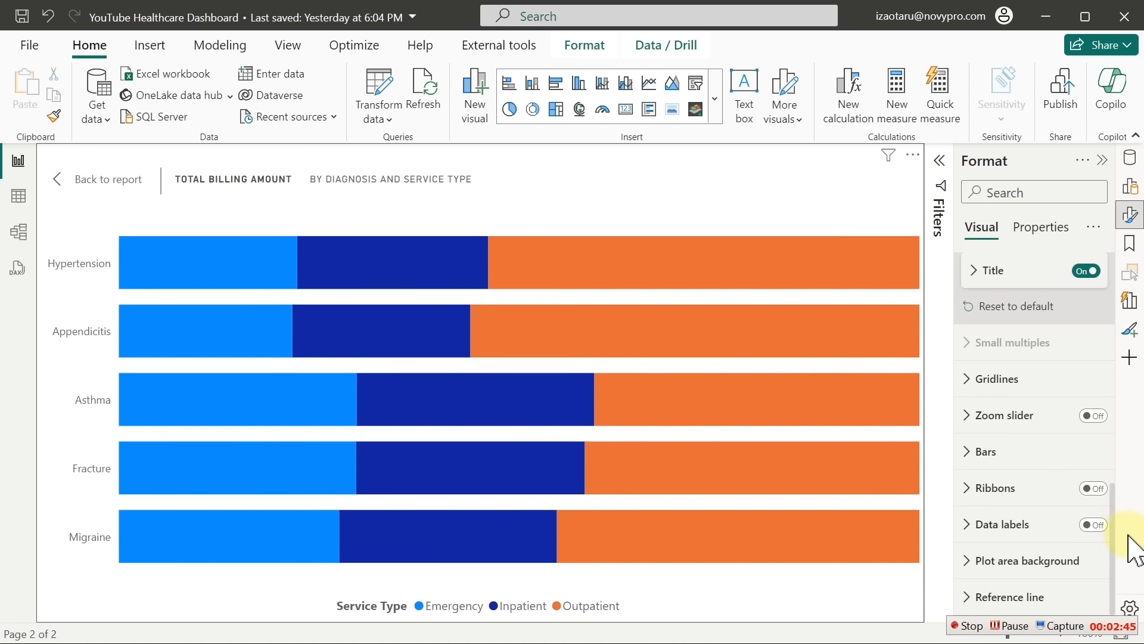
Turn data labels on to show percentages like 22.26% and return to Page 2's full report
left_click(1094, 524)
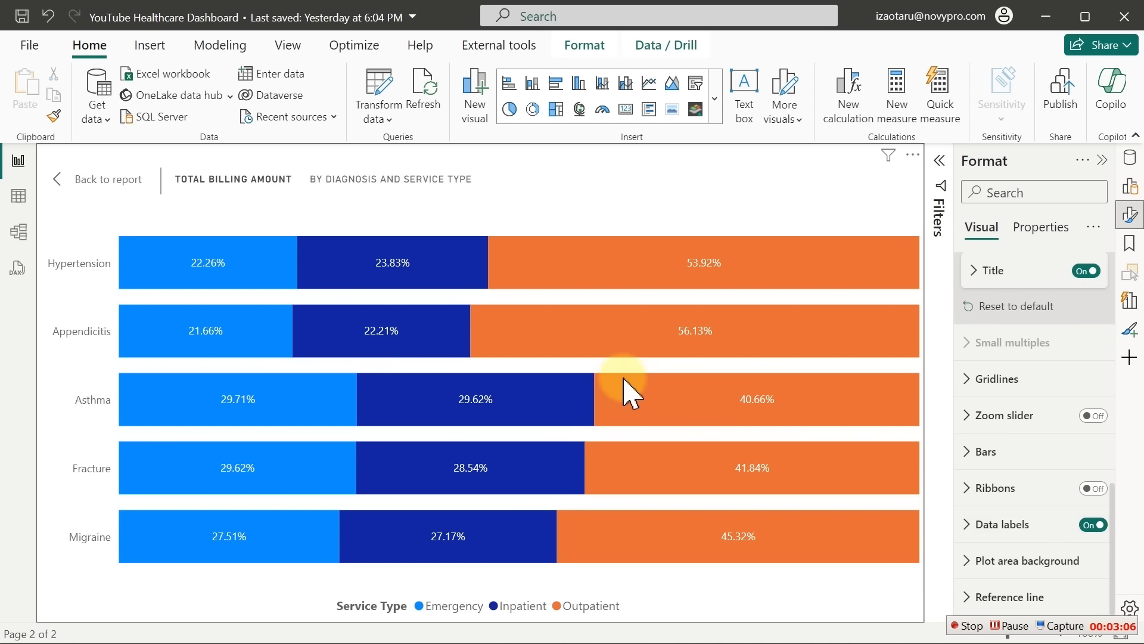
left_click(119, 197)
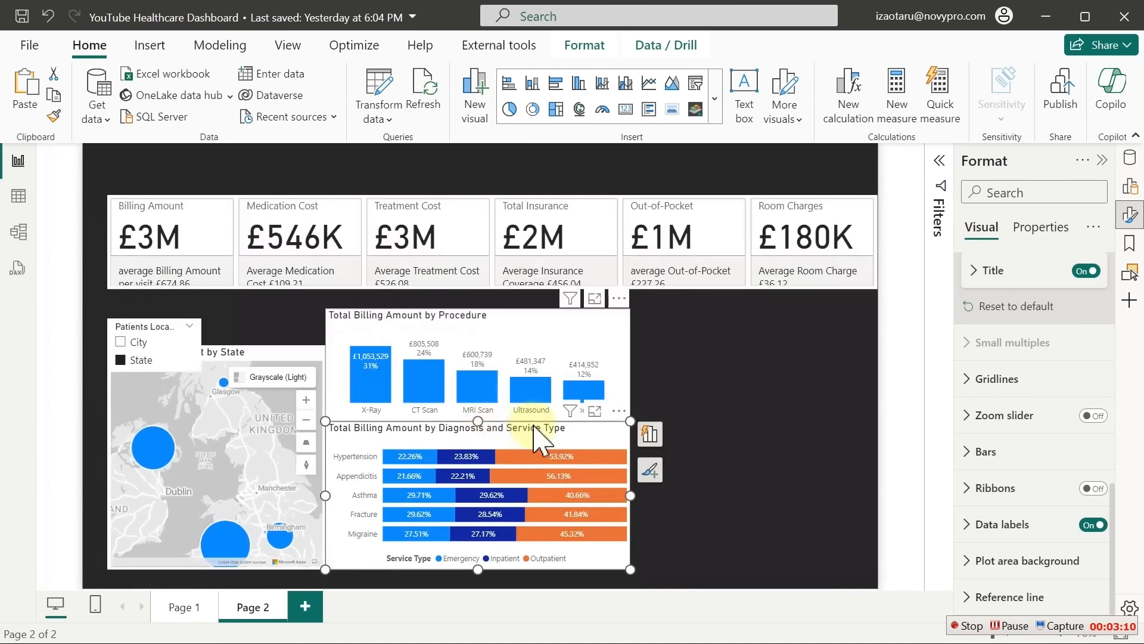
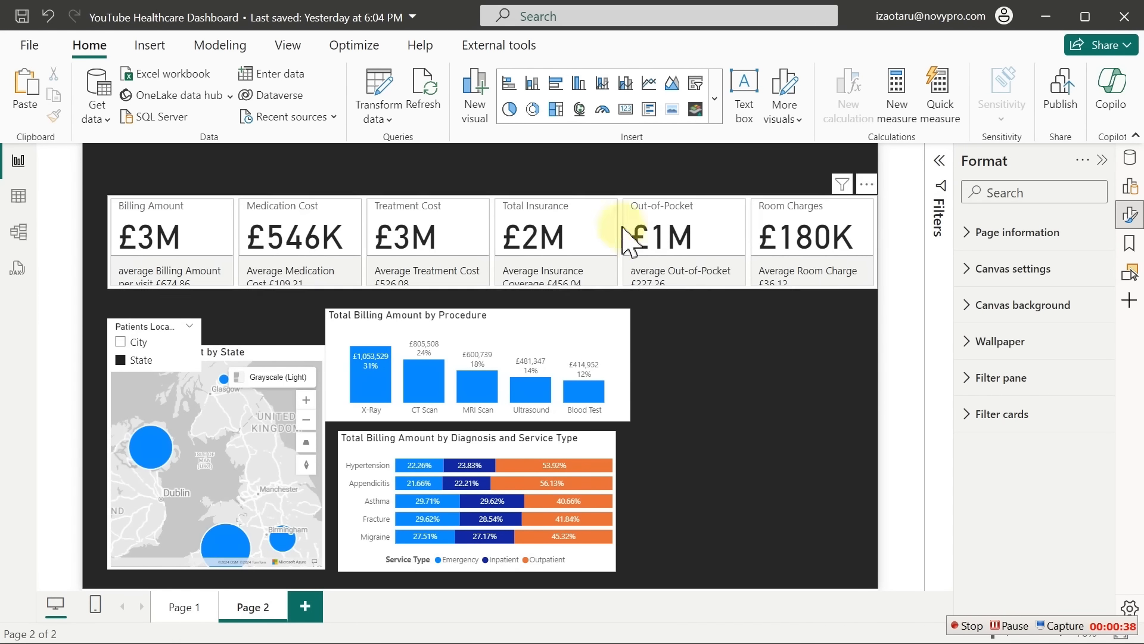
Insert a clustered bar chart, stretch it to the page bottom, and open it in focus mode
left_click(555, 87)
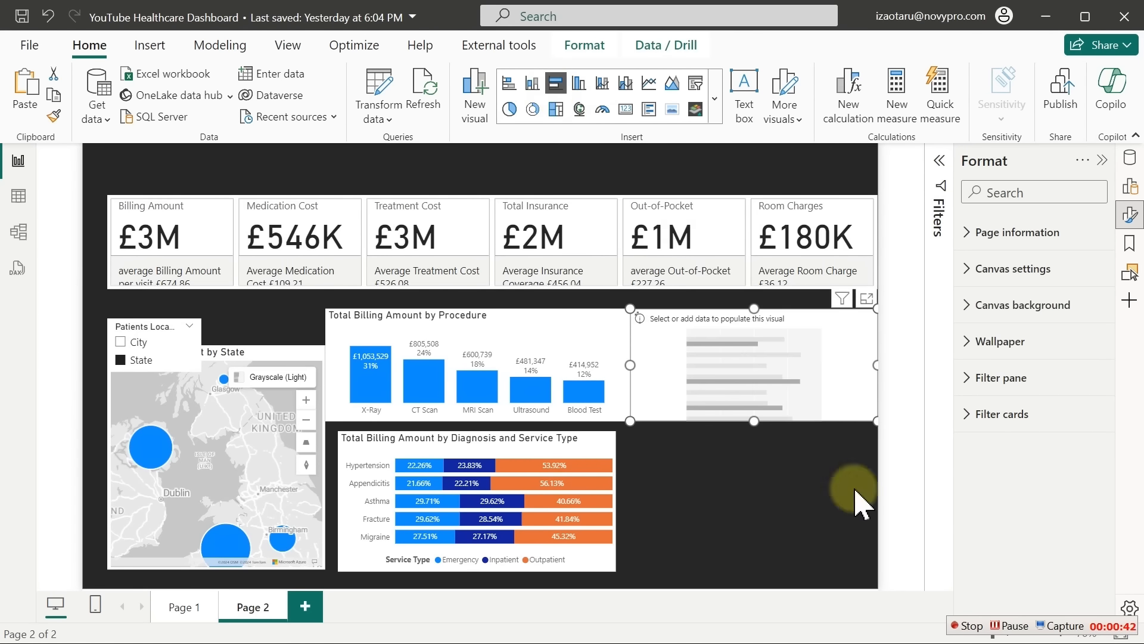
left_click_drag(755, 422, 775, 584)
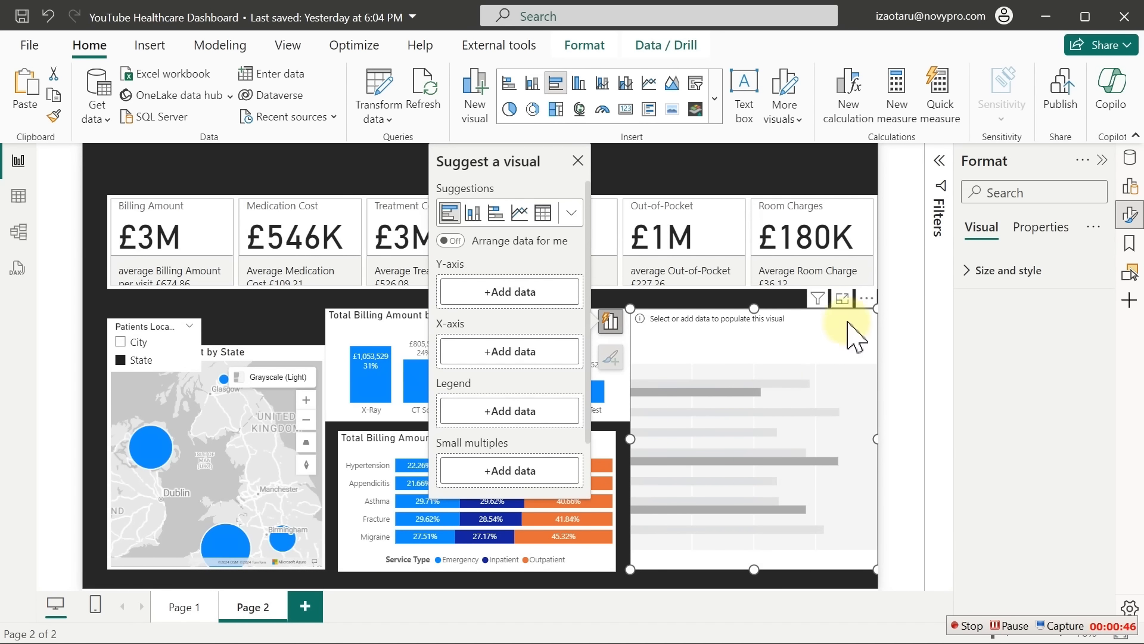
left_click(842, 300)
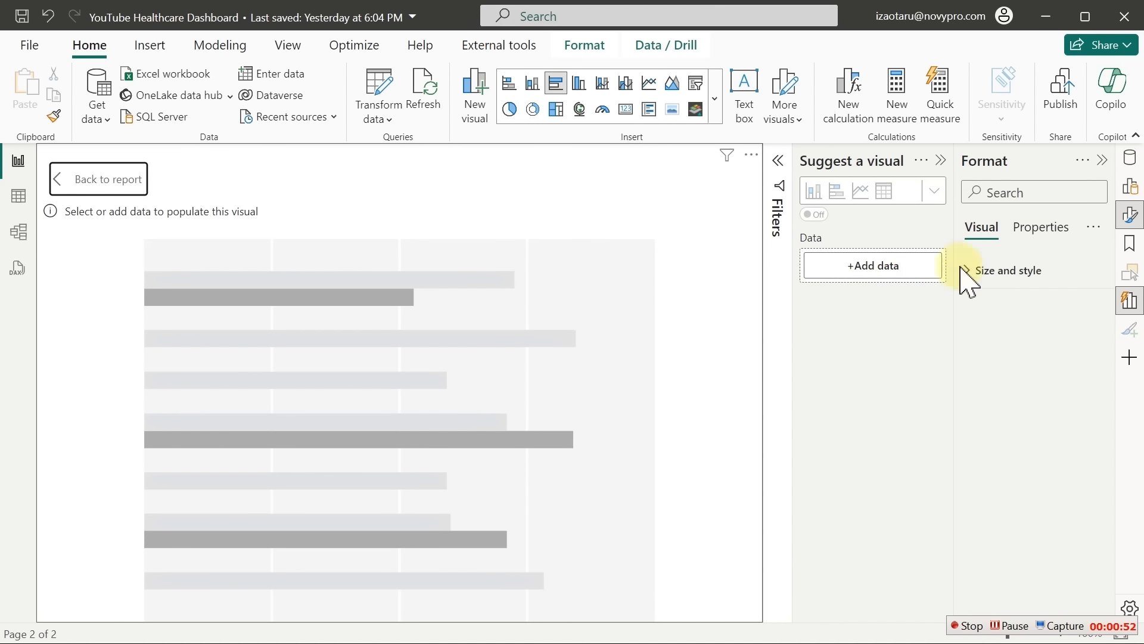
Build the bar chart from the Department field and the DAX Calculation Total Billing Amount measure
left_click(941, 161)
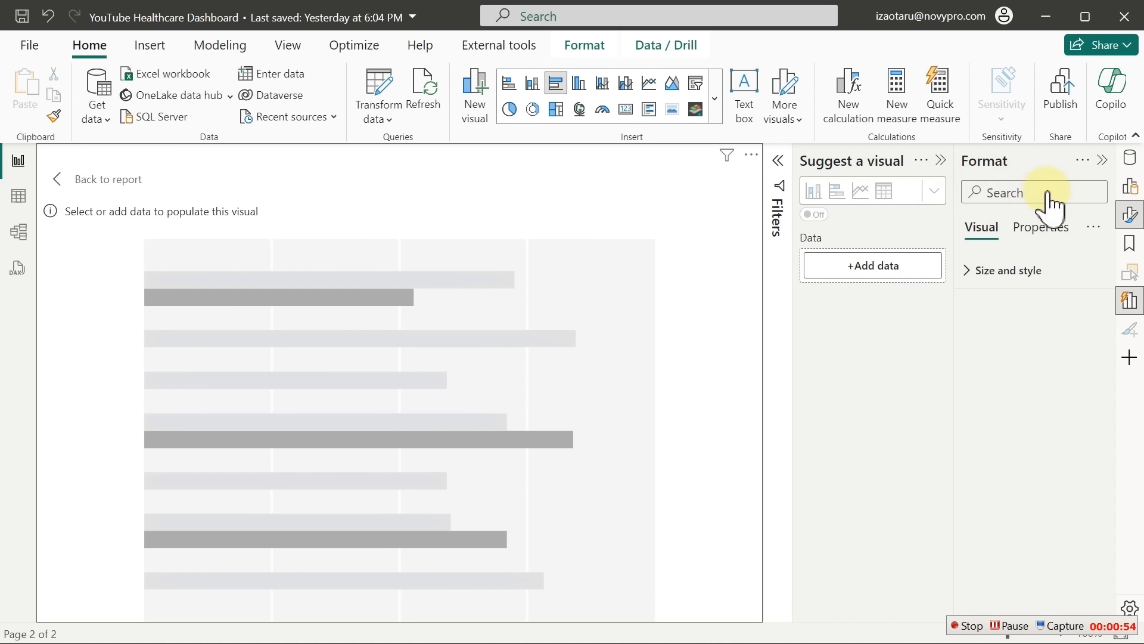
left_click(1053, 197)
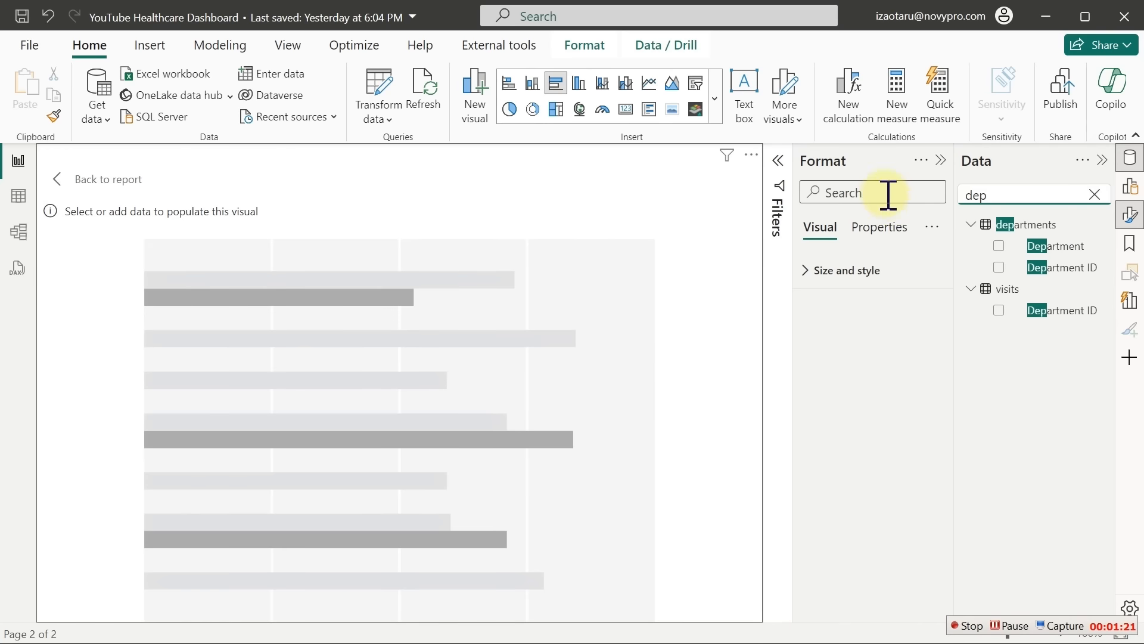
left_click(1000, 246)
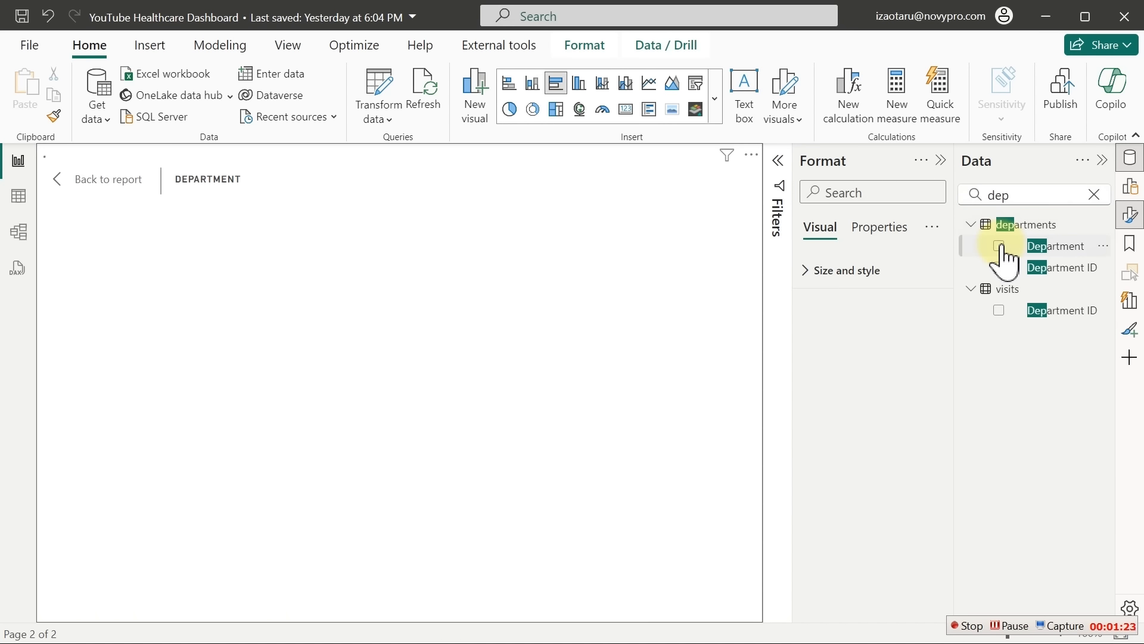
left_click(1095, 195)
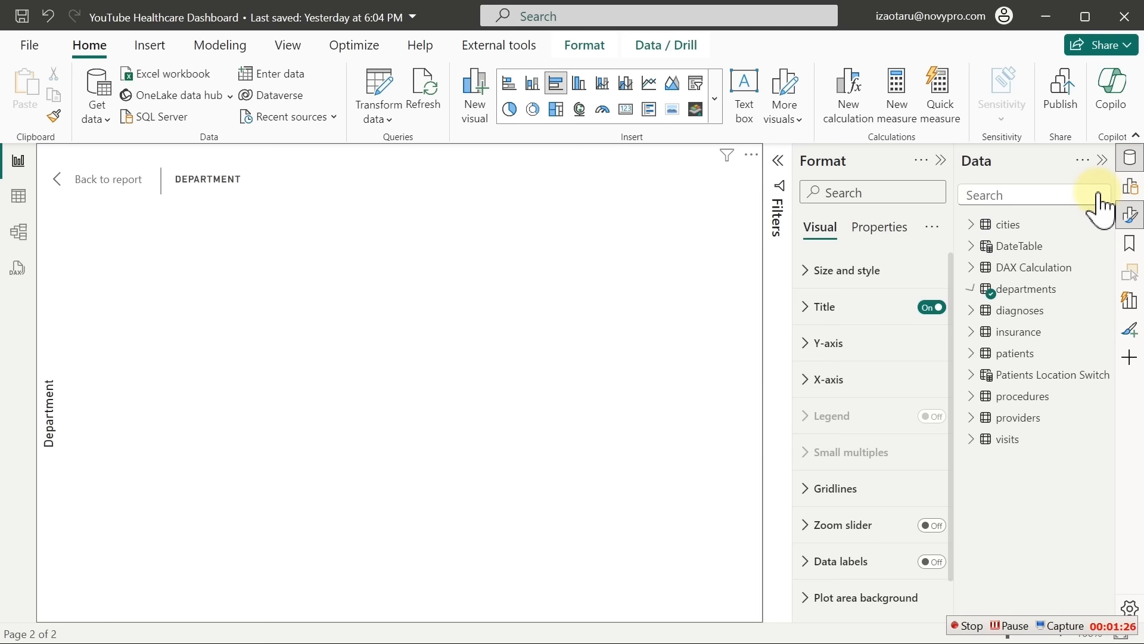
left_click(970, 267)
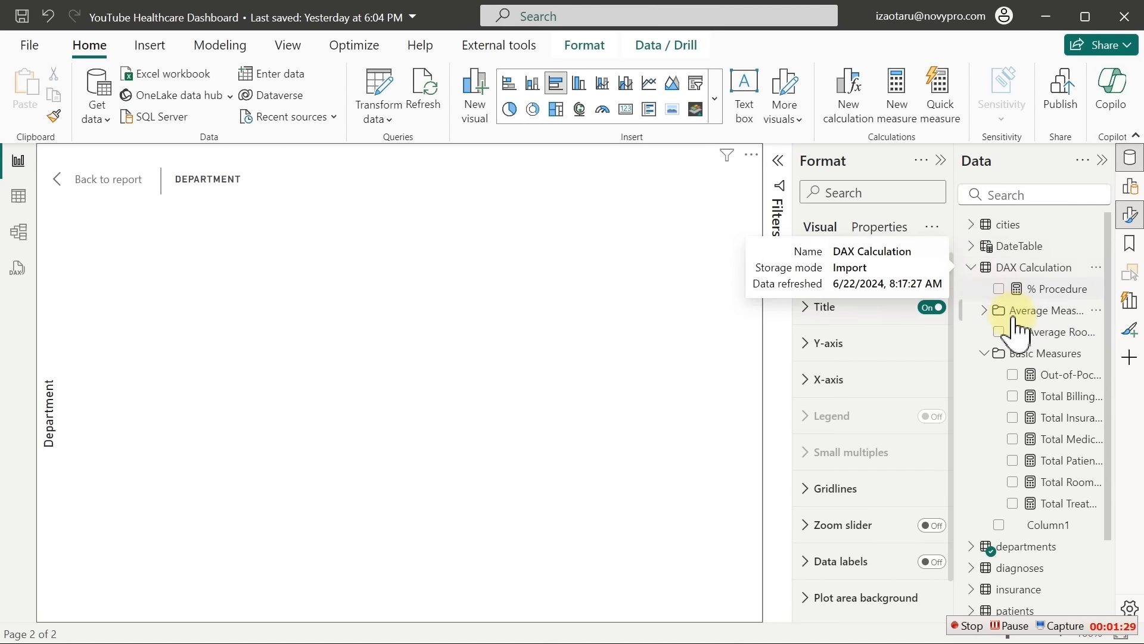
left_click(1013, 396)
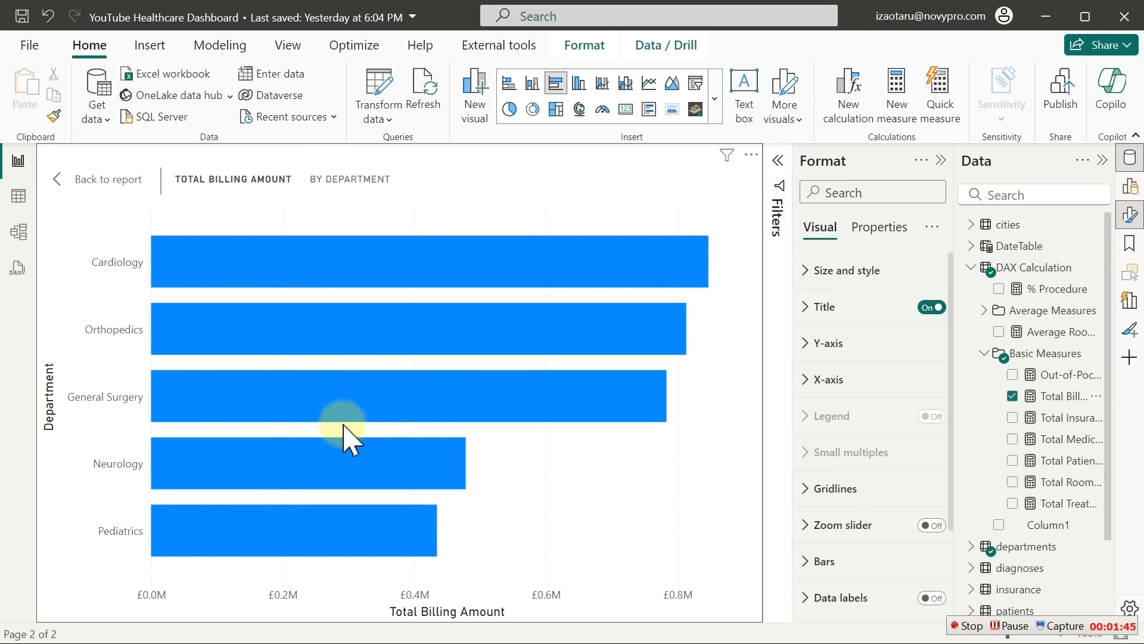
Create the measure 'Blank Measures = 0' in the DAX Calculation table
right_click(1038, 290)
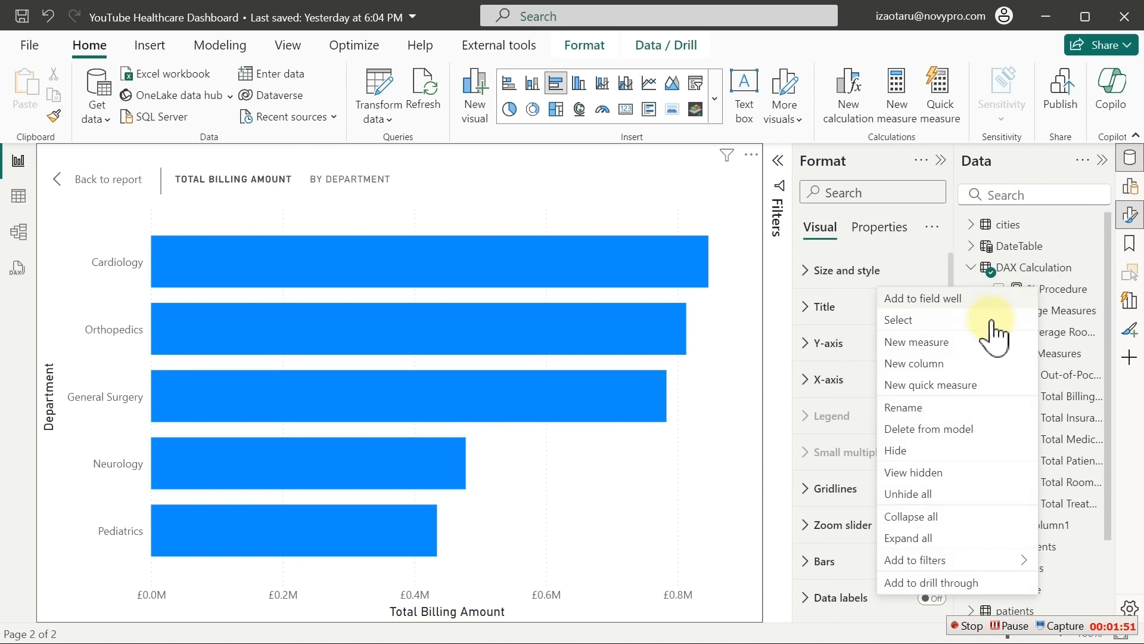
left_click(938, 345)
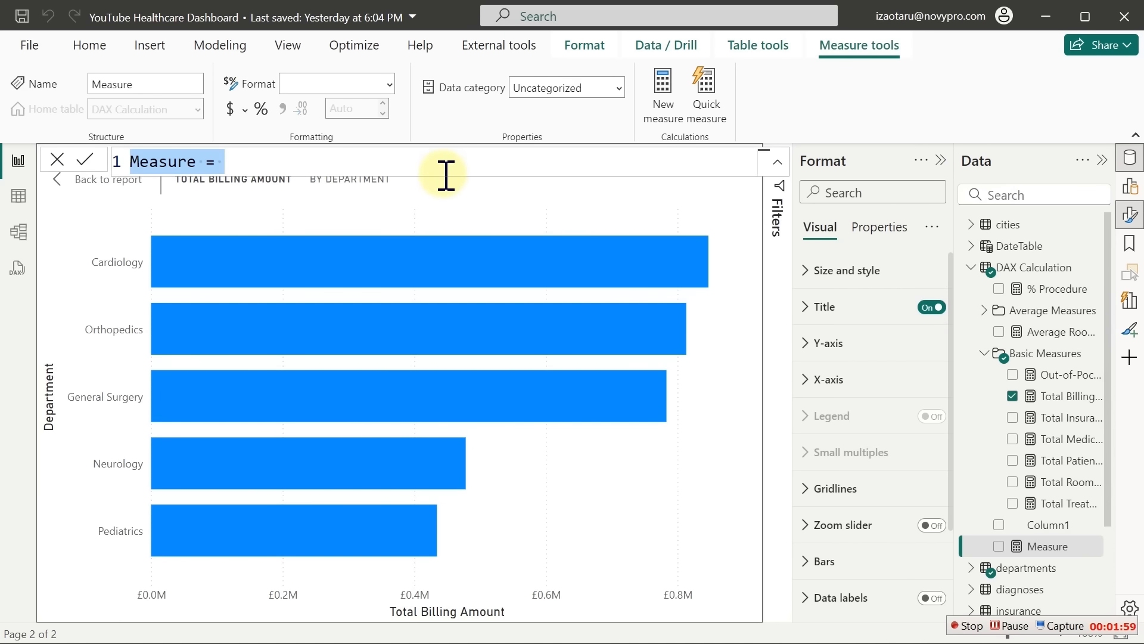
type("Blank")
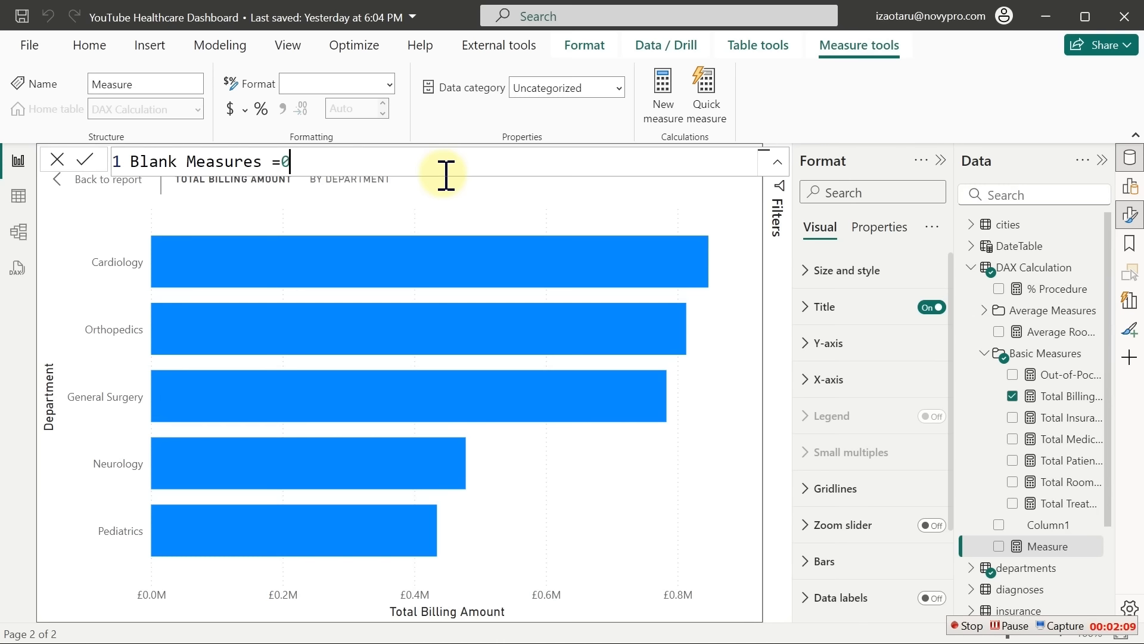
left_click(444, 174)
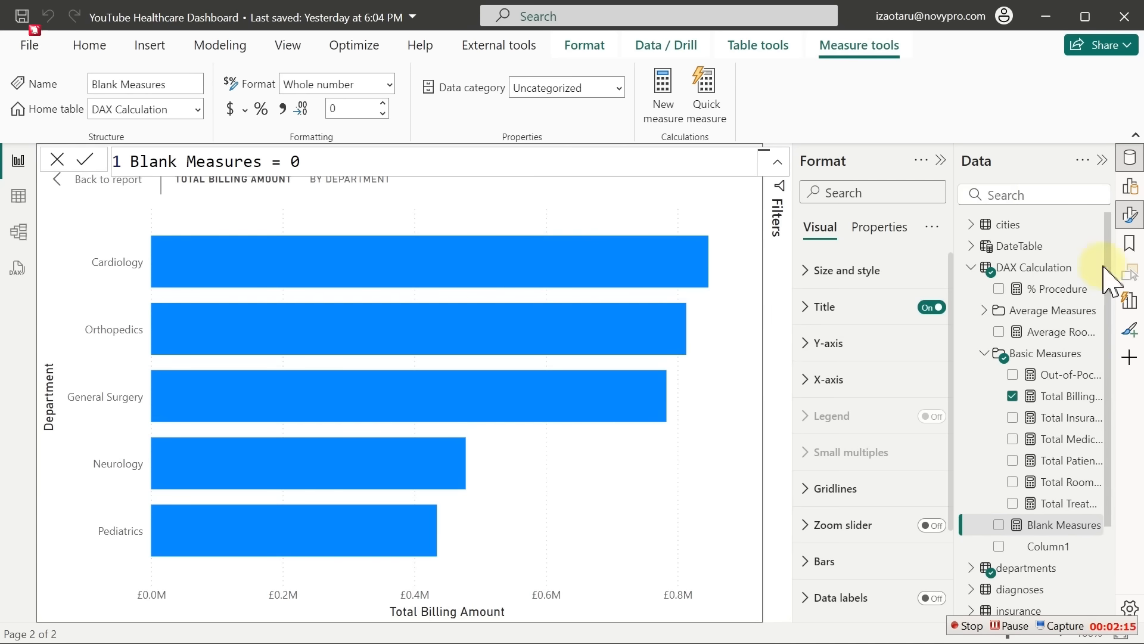
left_click(1130, 157)
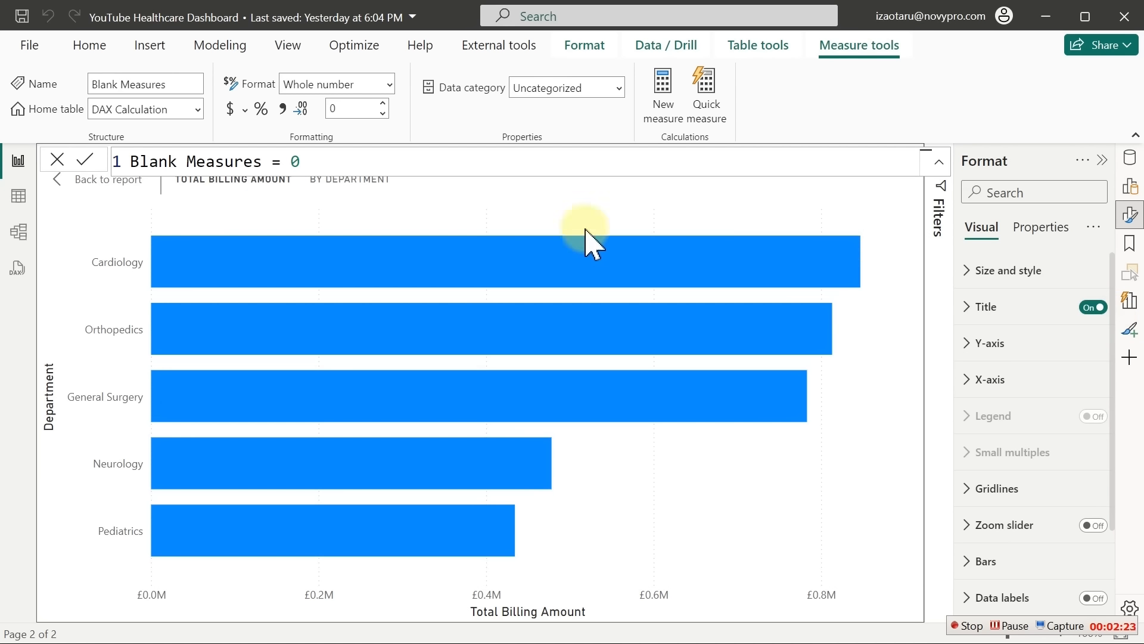
left_click(1128, 157)
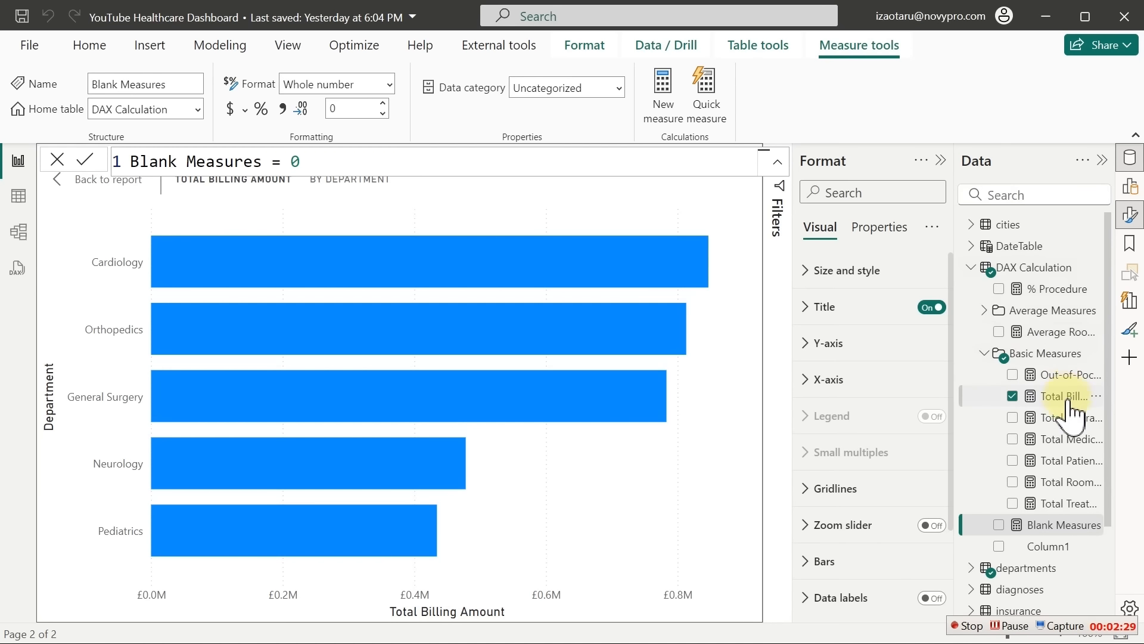
Add Blank Measures as a second series, turn data labels on, and go back to Page 2
left_click(999, 525)
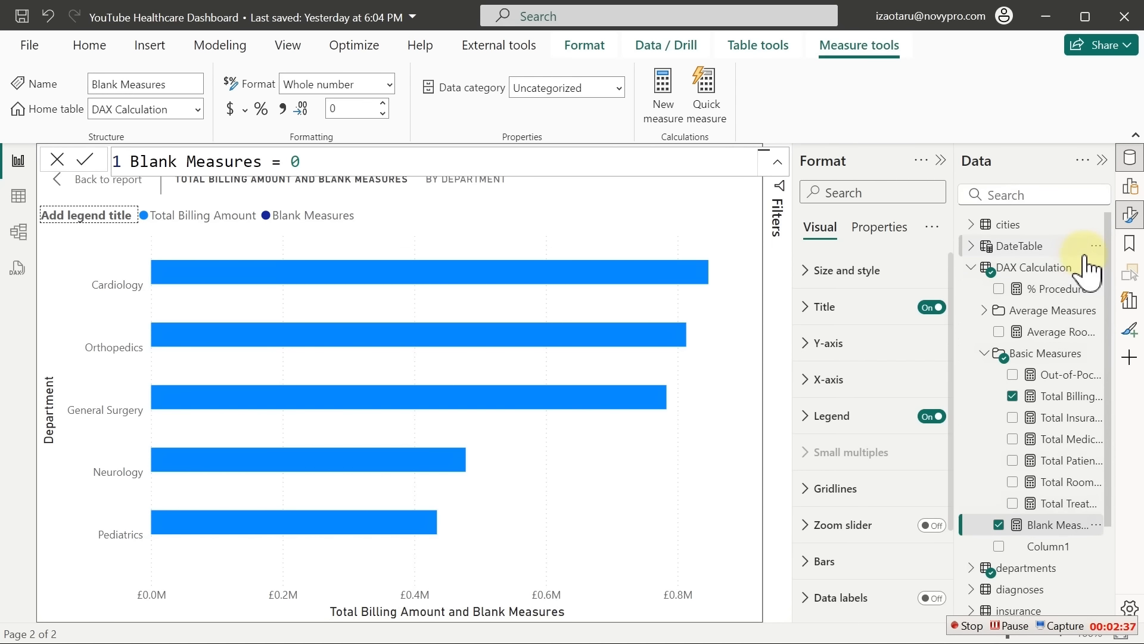
left_click(1130, 158)
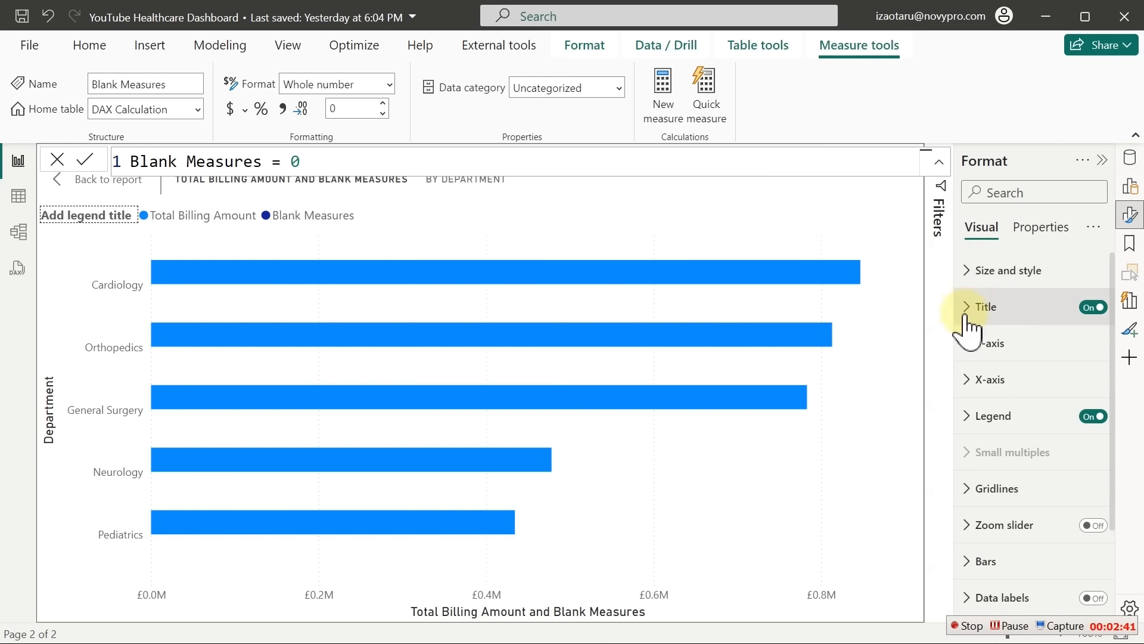
left_click(1087, 596)
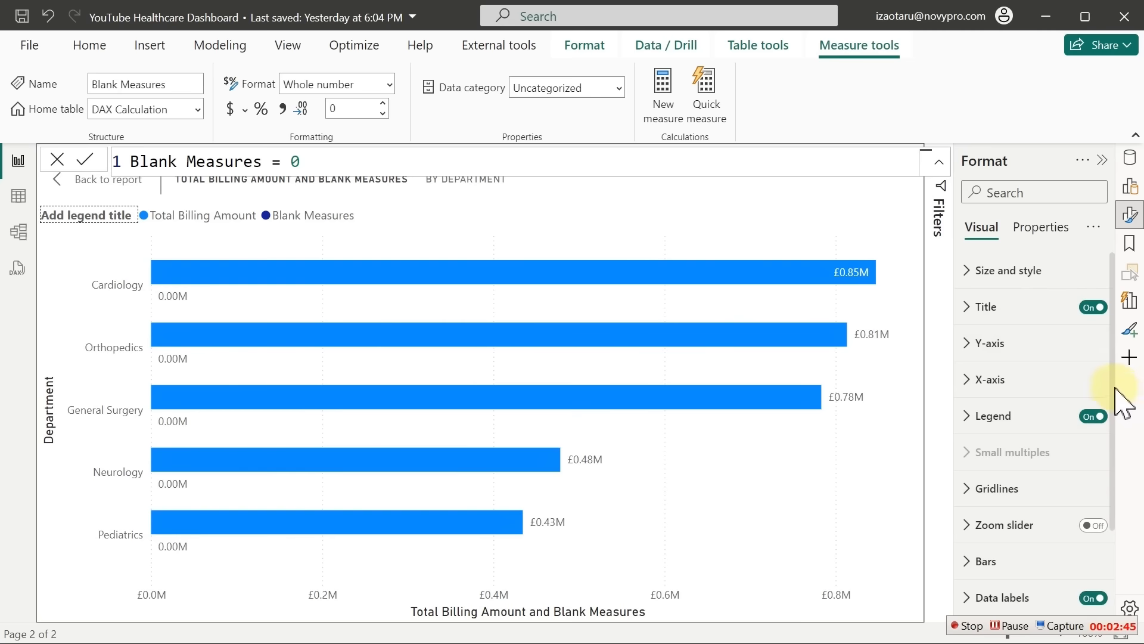
left_click_drag(1113, 387, 1117, 457)
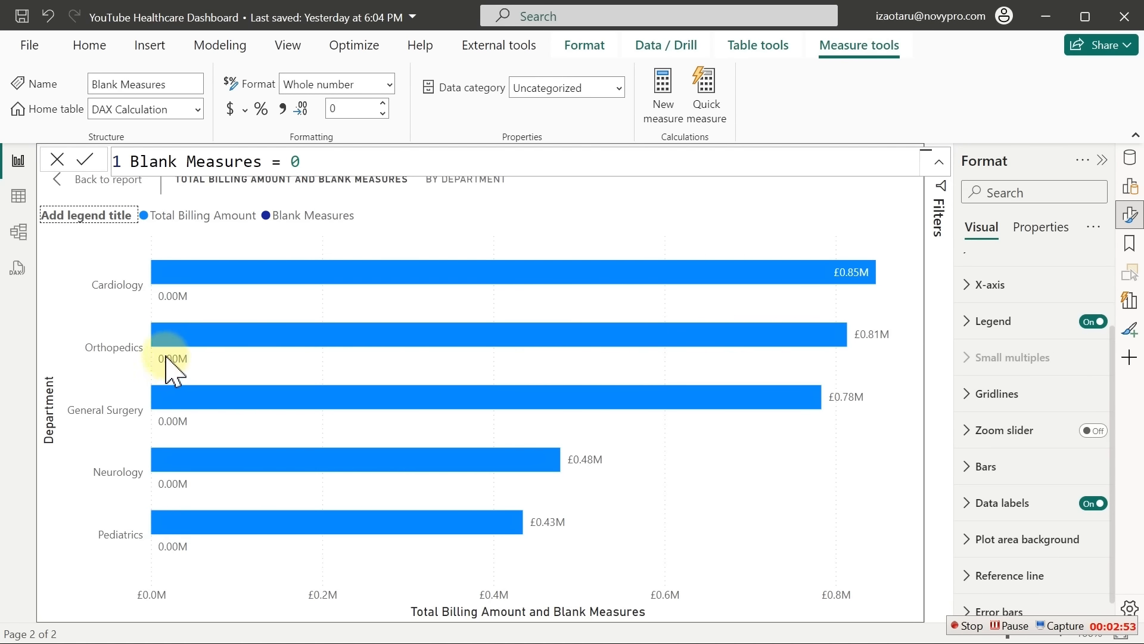
left_click(68, 179)
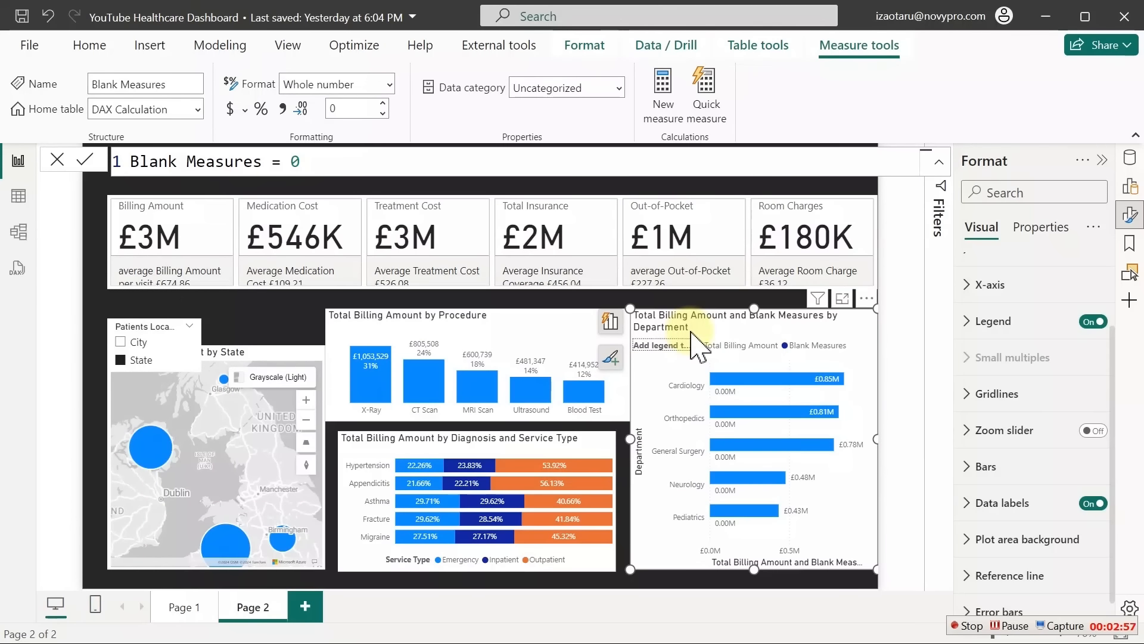
Dismiss the error, move Blank Measures above Total Billing Amount in the X-axis well, and focus the chart
left_click(730, 375)
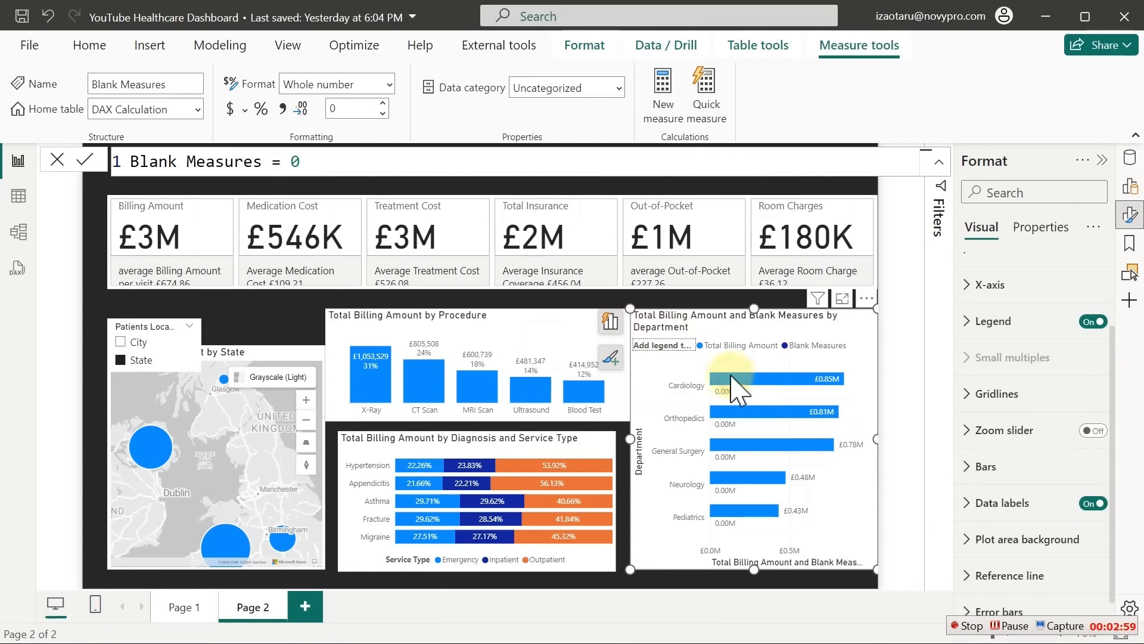
left_click(609, 322)
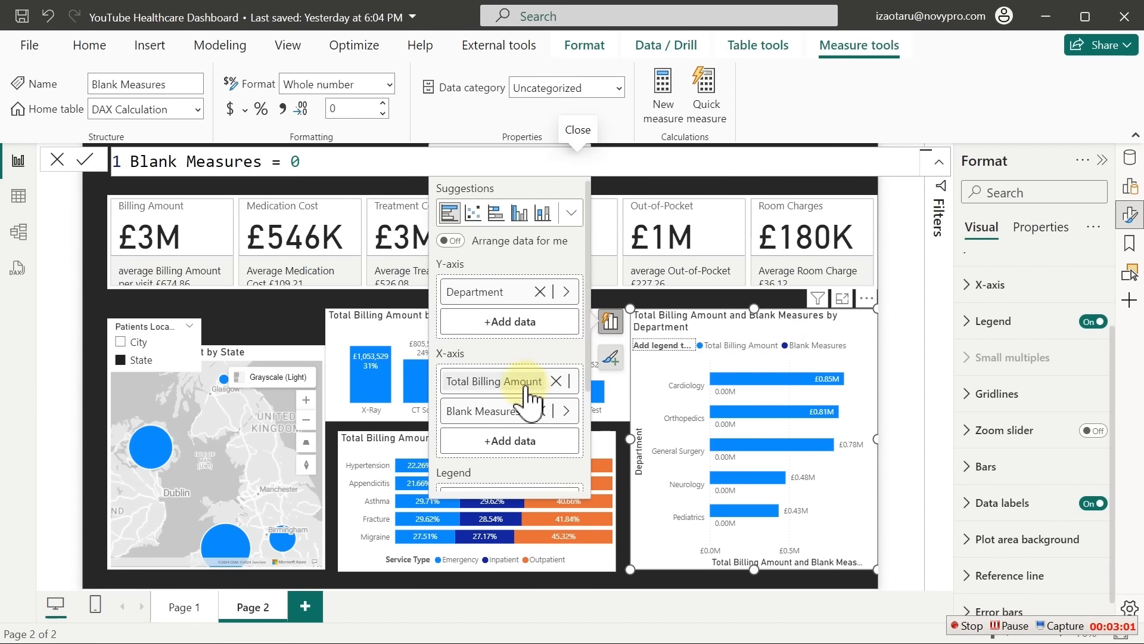
left_click_drag(511, 413, 516, 377)
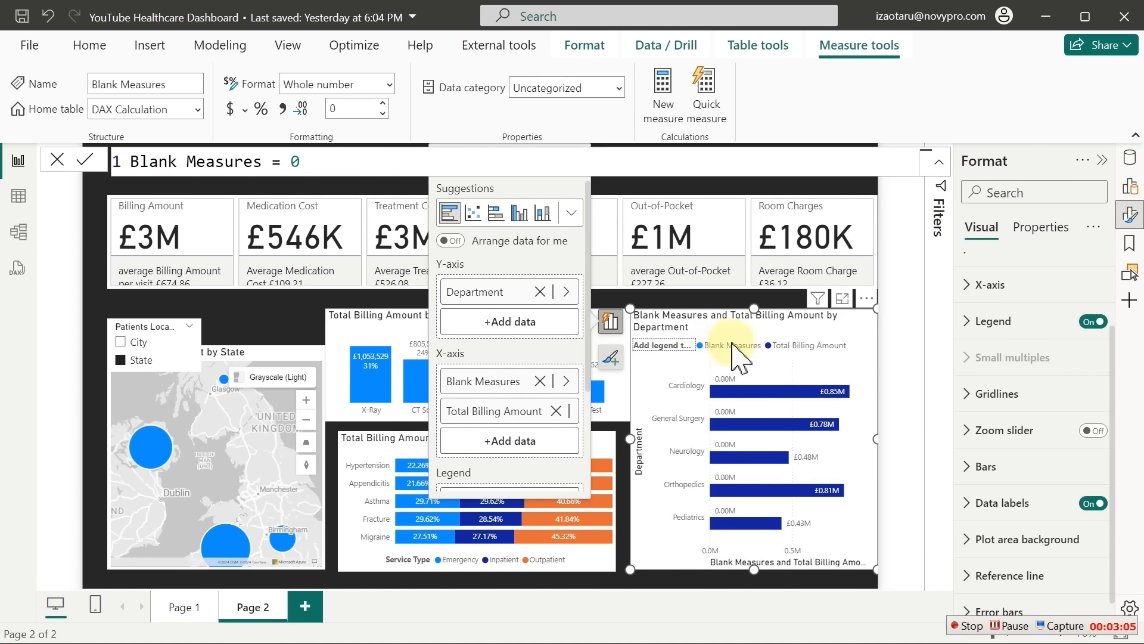
left_click(842, 299)
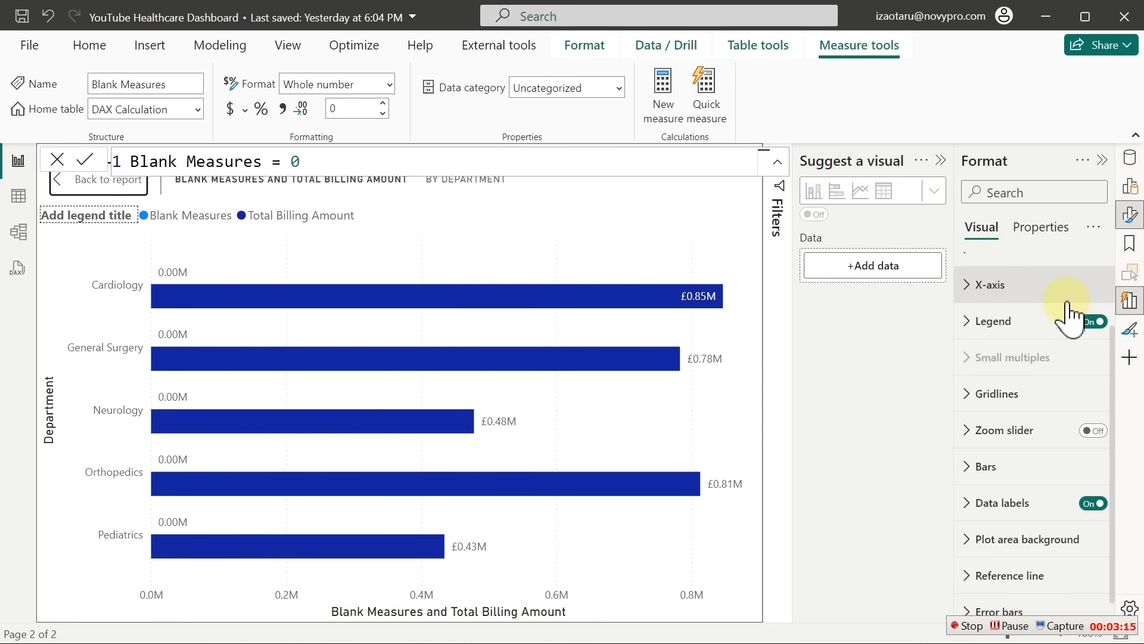
Turn off the department chart's legend
left_click(940, 159)
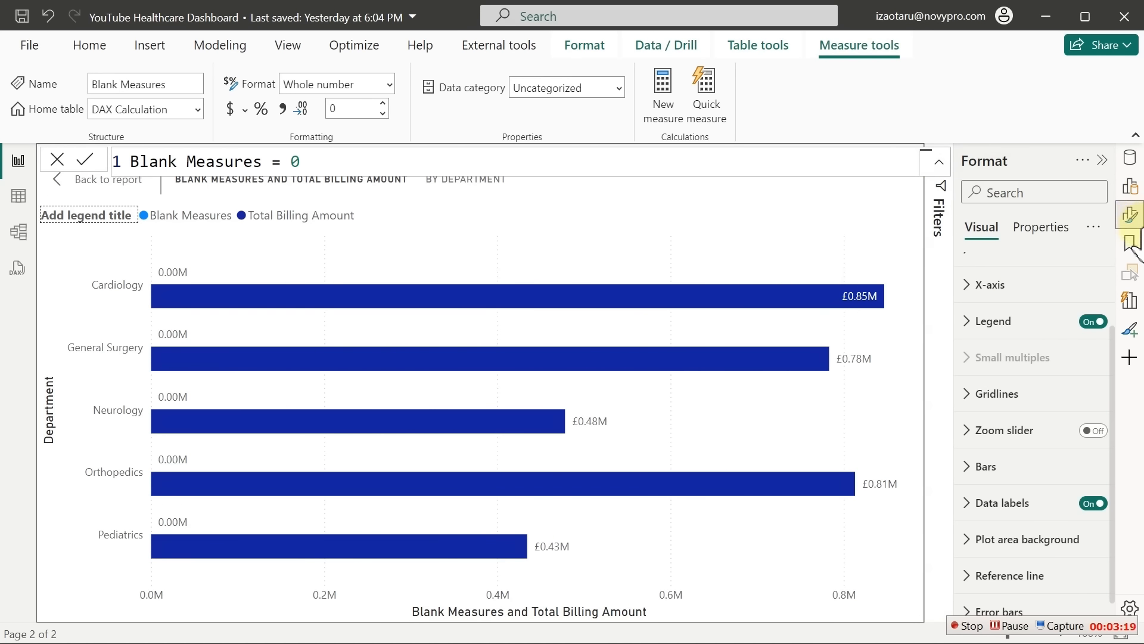
left_click(1130, 167)
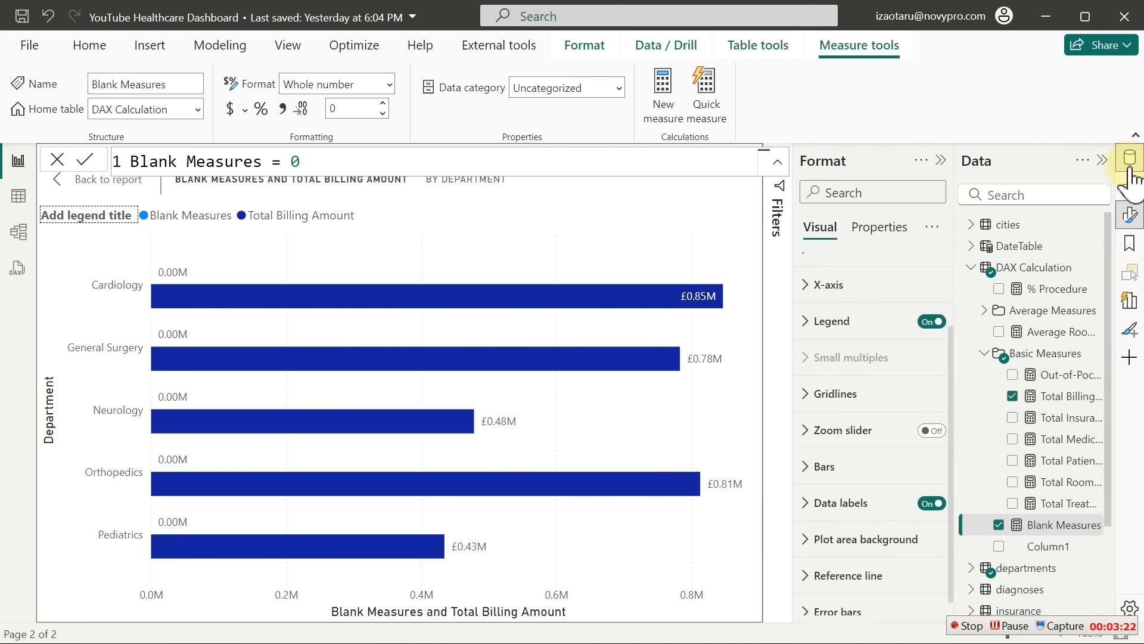
left_click(1040, 246)
left_click(1044, 225)
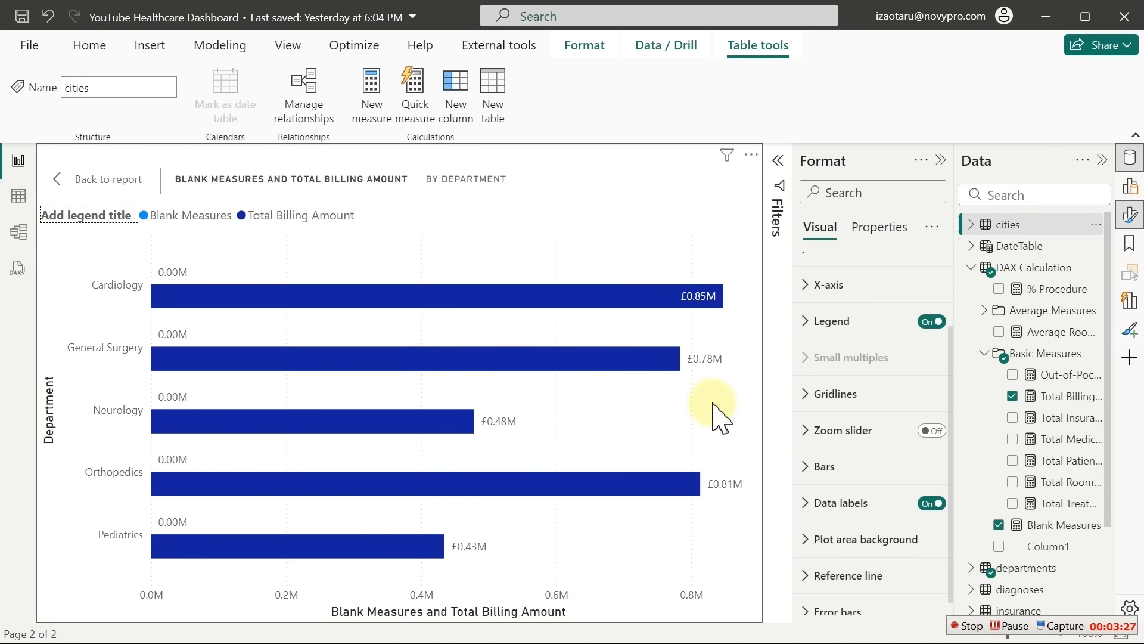
mouse_move(524, 373)
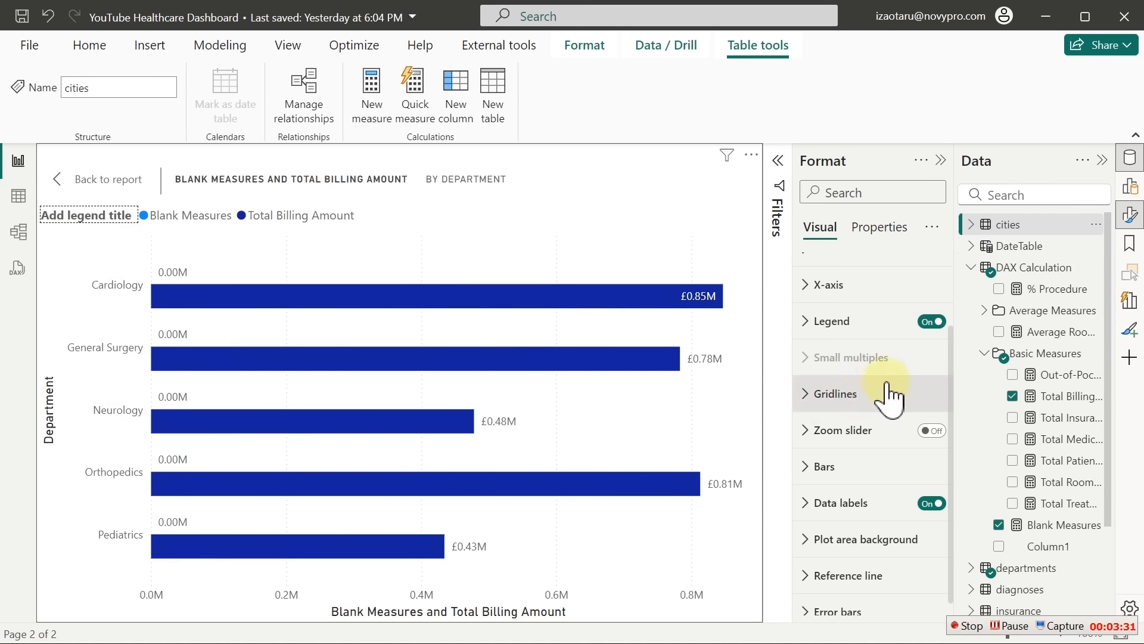
left_click(931, 322)
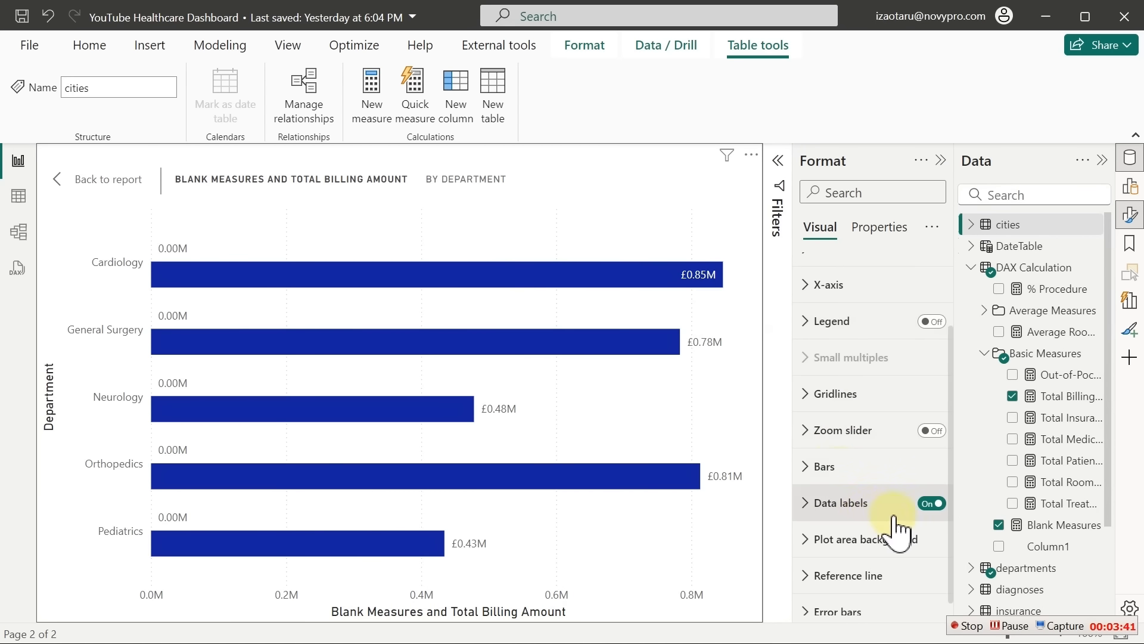
Turn off the X-axis values and title, and close the Data pane
left_click(840, 287)
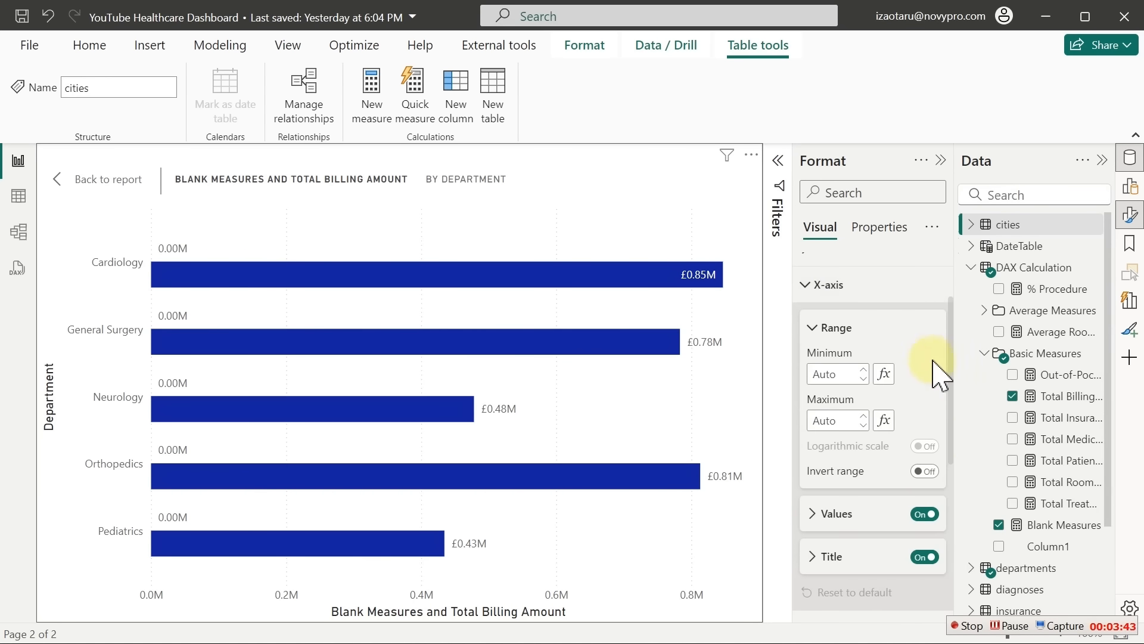
left_click(924, 514)
left_click(925, 556)
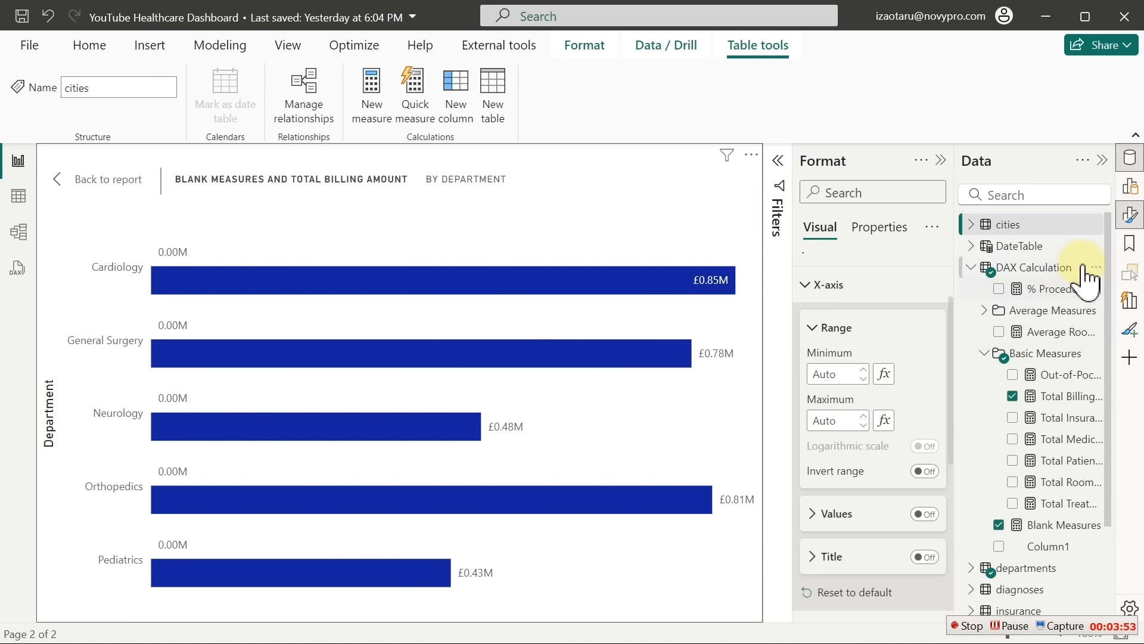
left_click(1130, 170)
left_click(1018, 295)
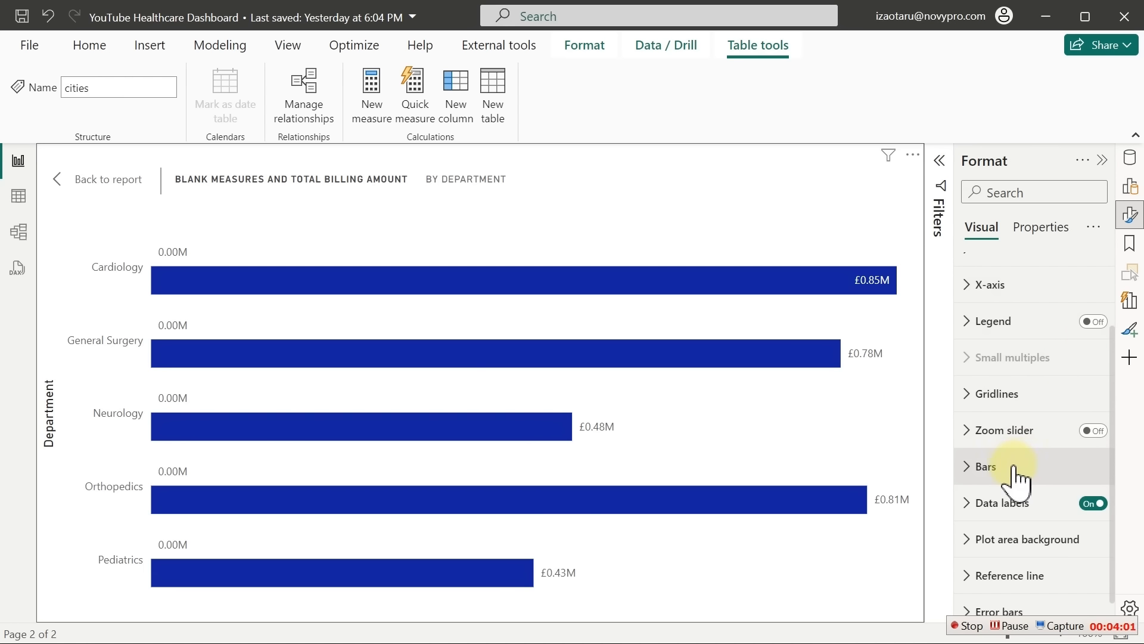
scroll(1119, 417, "down", 1)
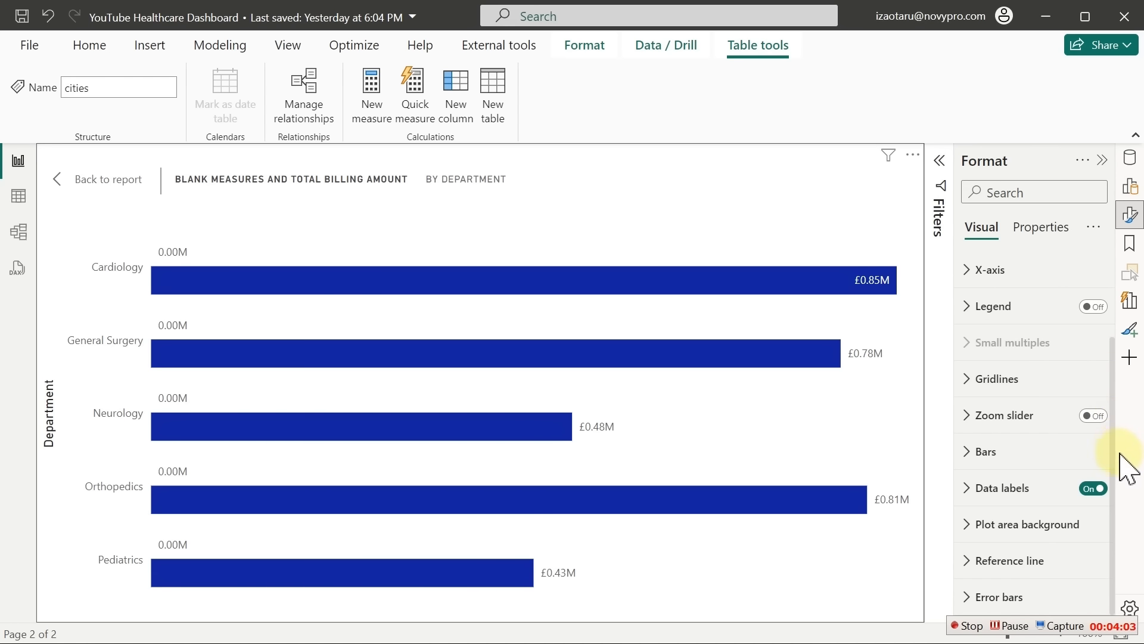
Apply data label settings to the Blank Measures series and expand its Detail options
left_click(1000, 493)
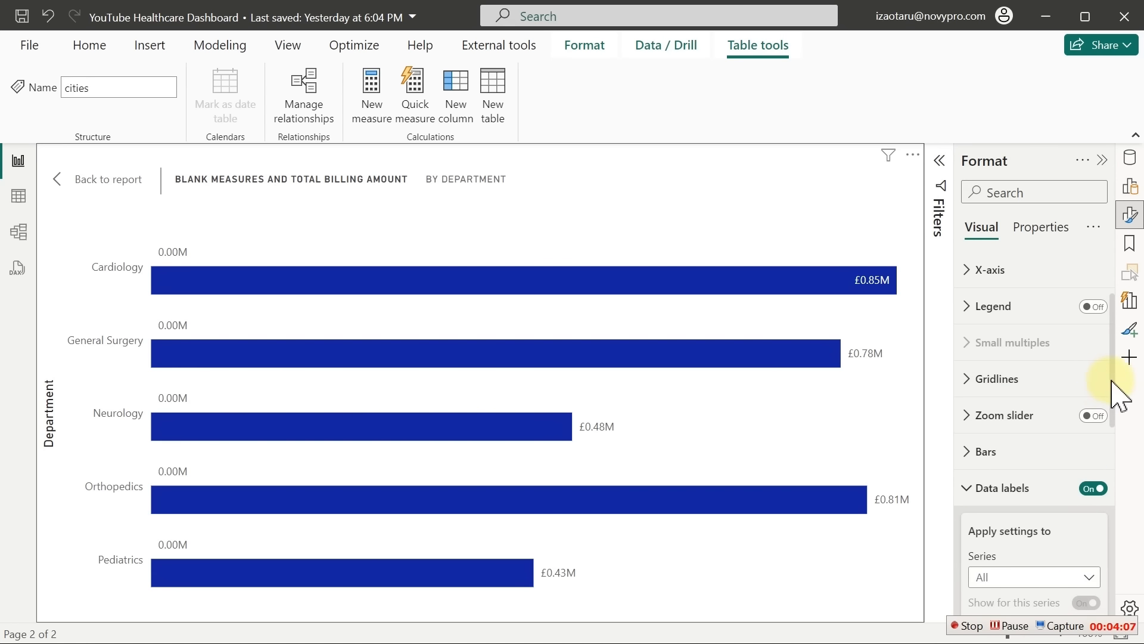
left_click_drag(1112, 379, 1118, 460)
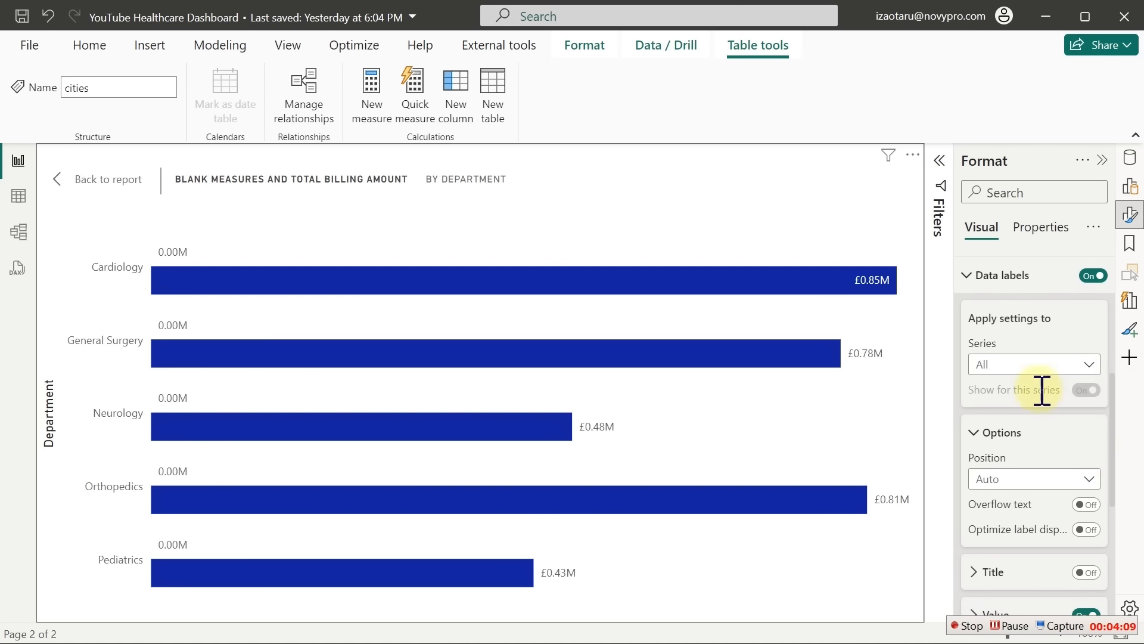
left_click(1006, 365)
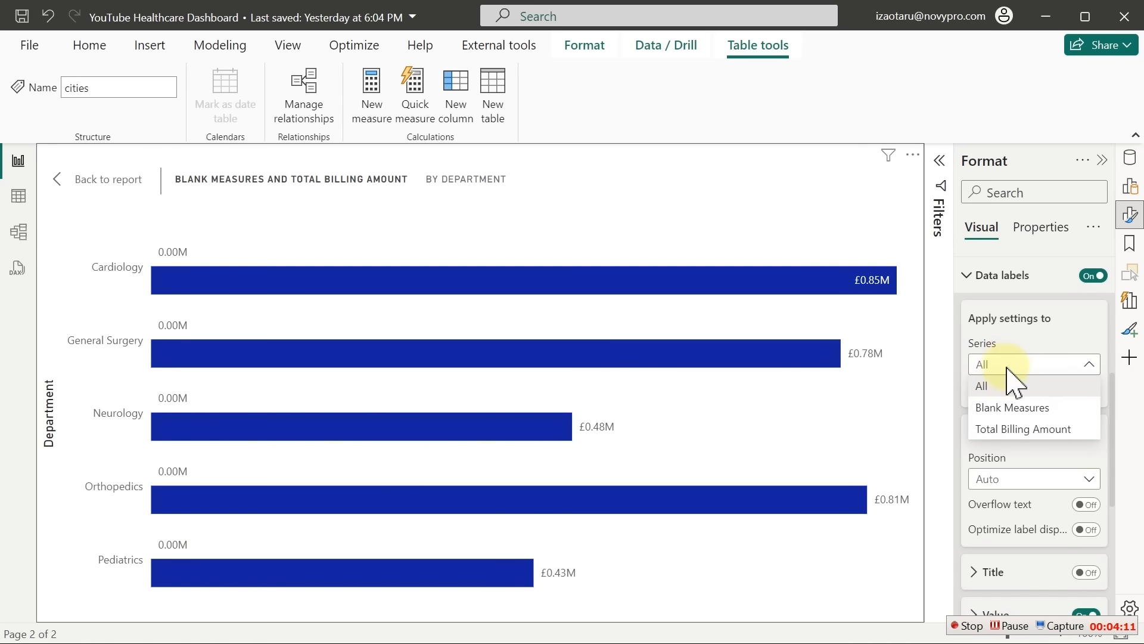
left_click(1010, 408)
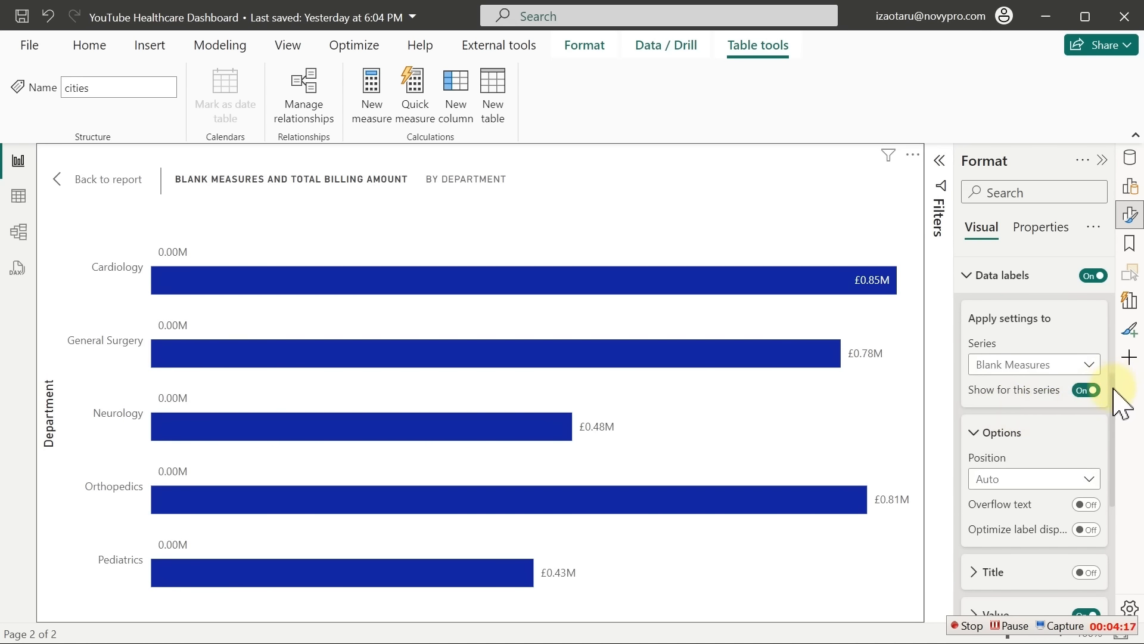
left_click_drag(1113, 391, 1114, 477)
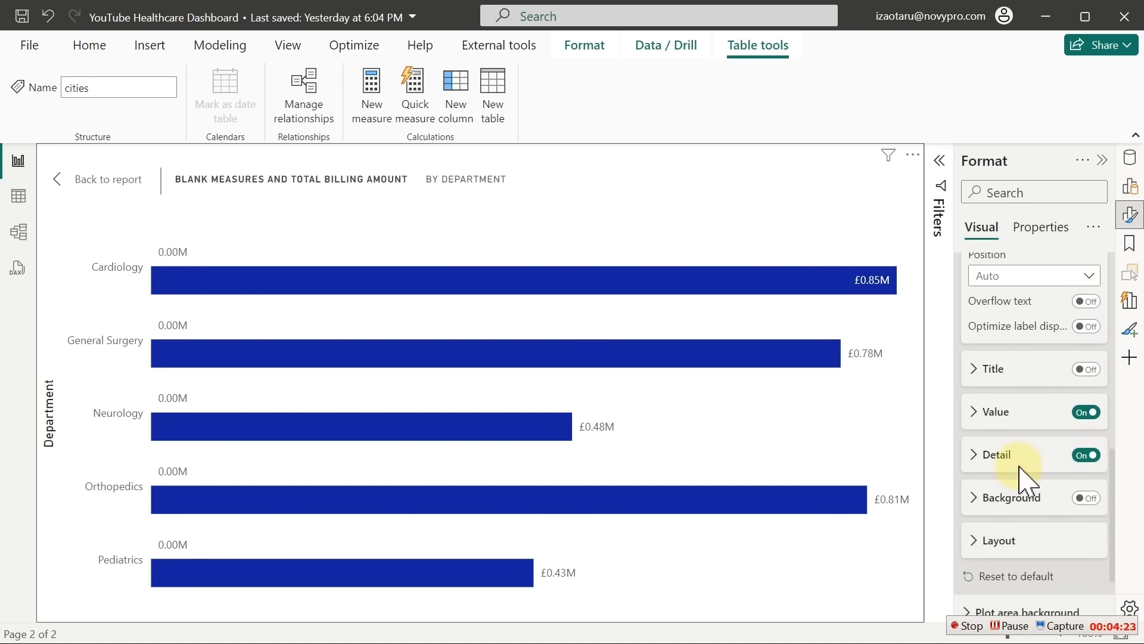
left_click(992, 459)
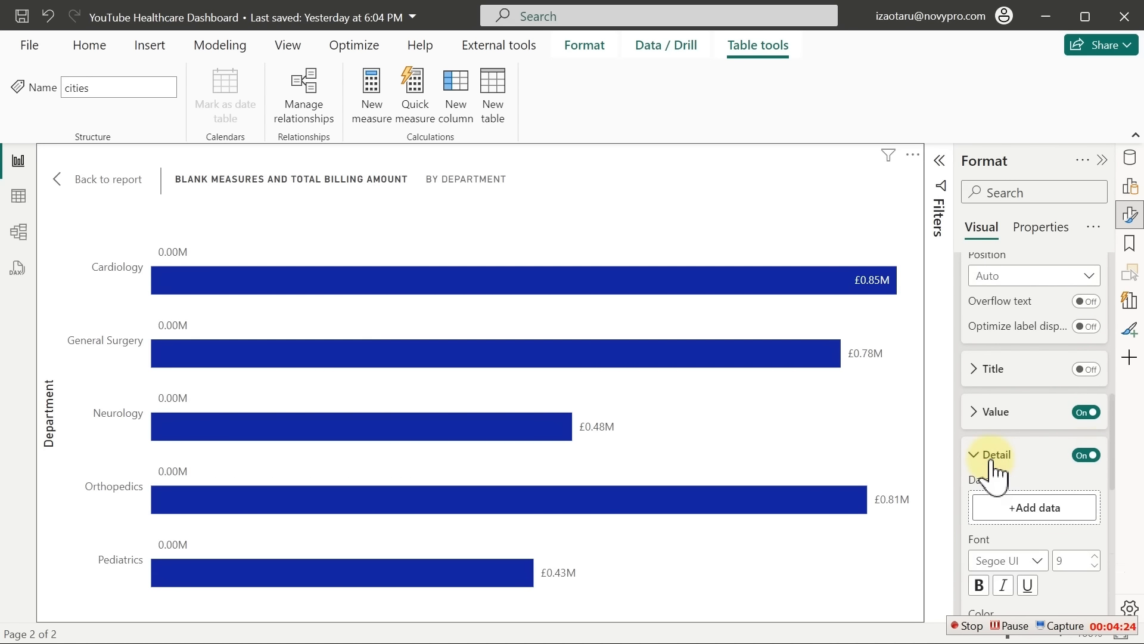
Set the Blank Measures detail label to Basic Measures' Out-of-Pocket, after trying and removing % Procedure
left_click(1044, 507)
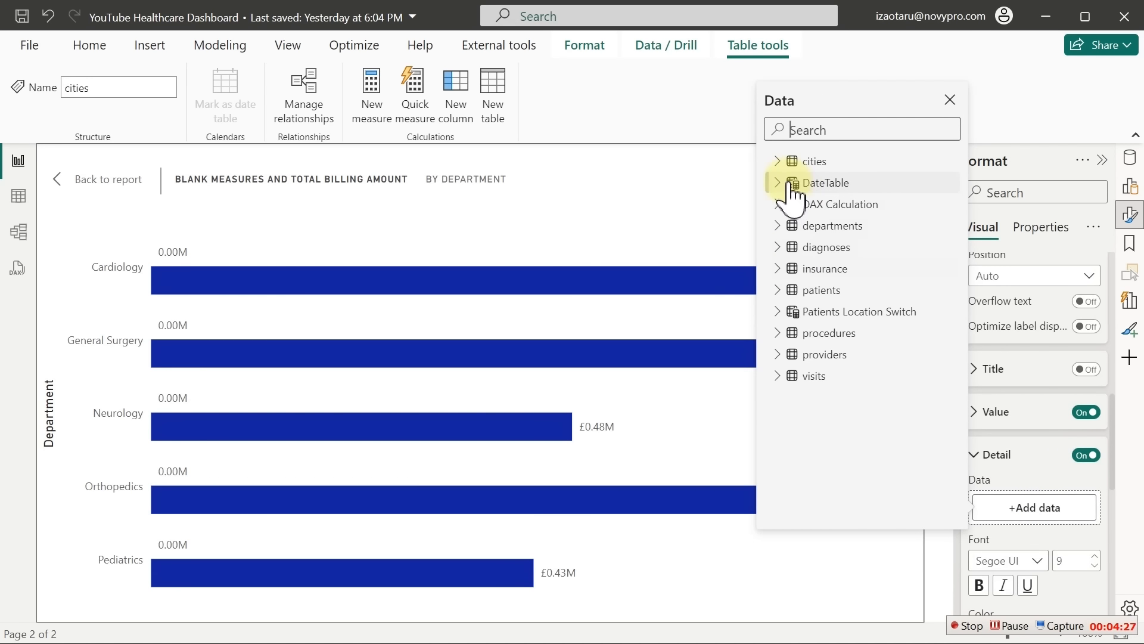
left_click(777, 204)
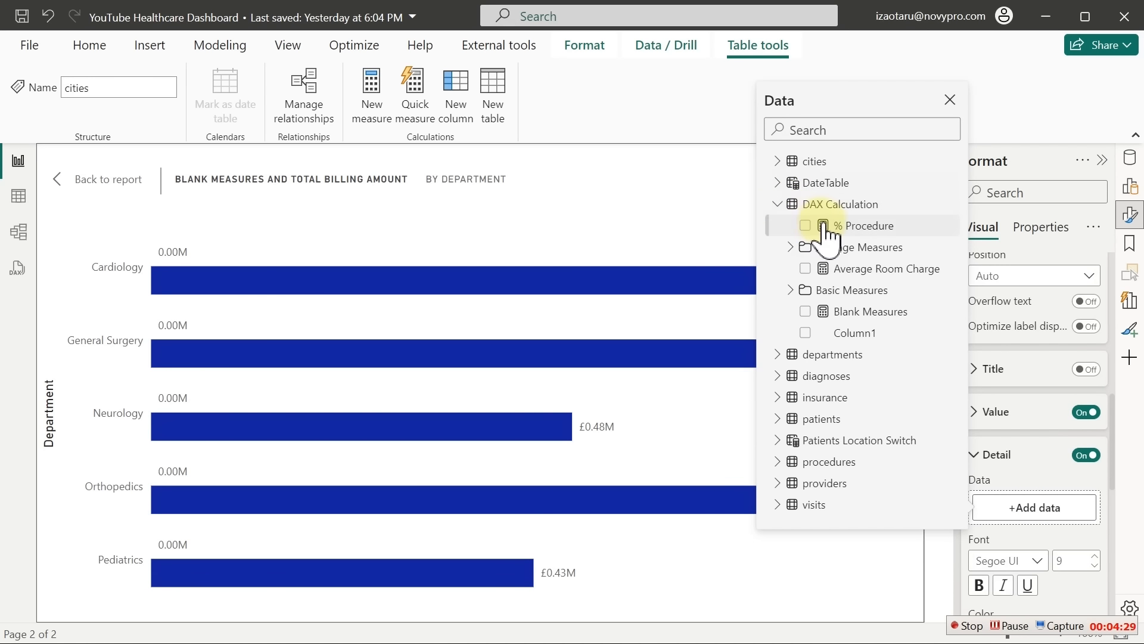
left_click(806, 225)
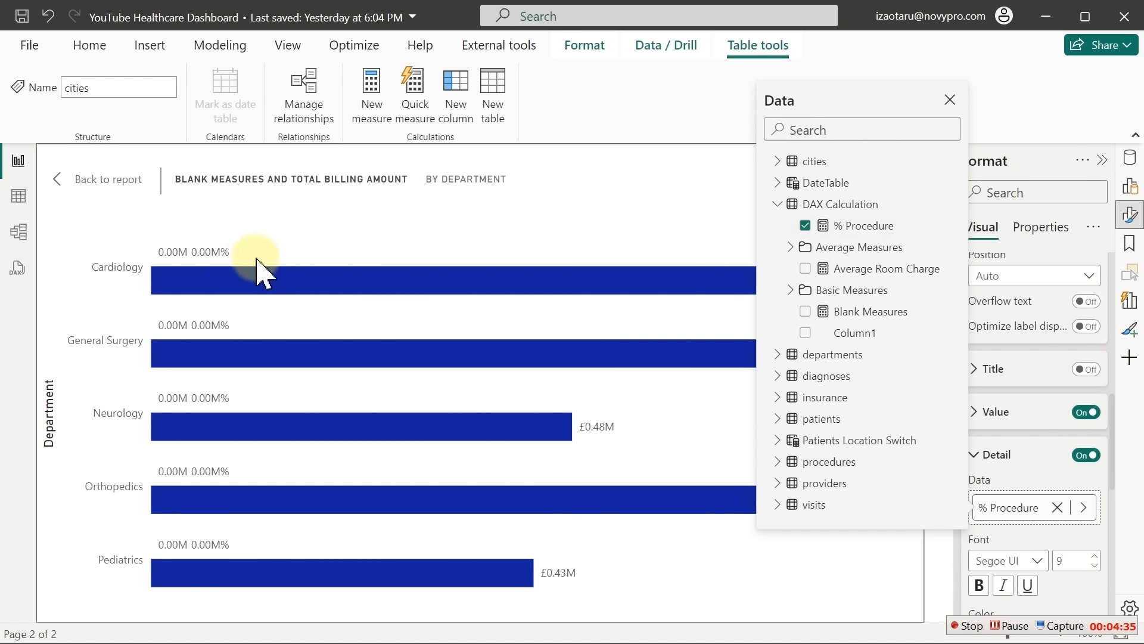
left_click(805, 227)
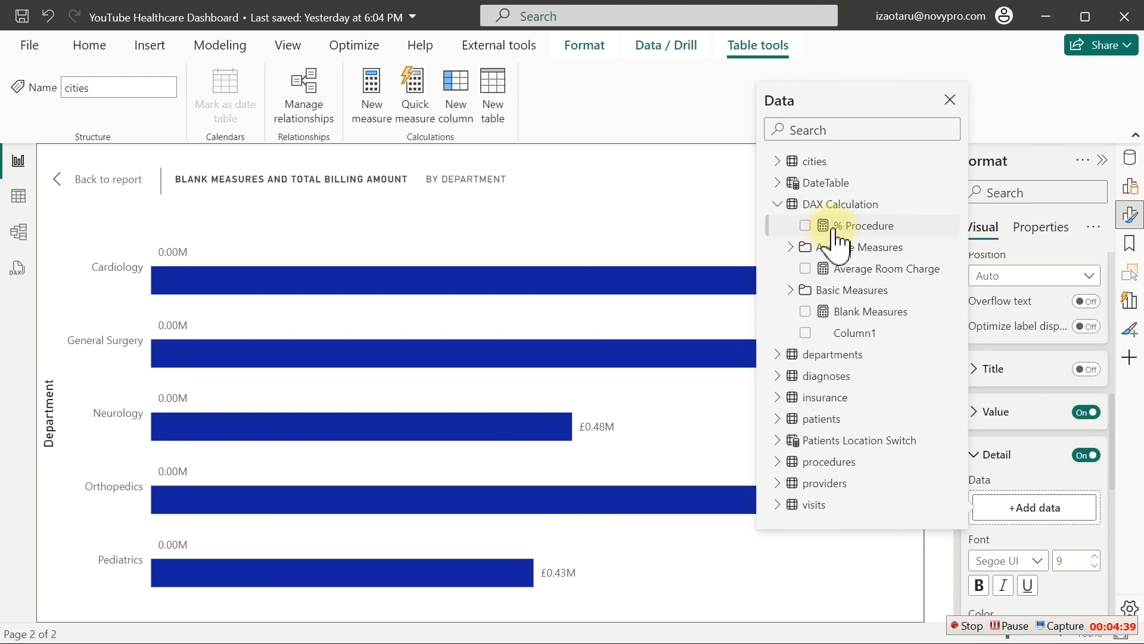
left_click(797, 289)
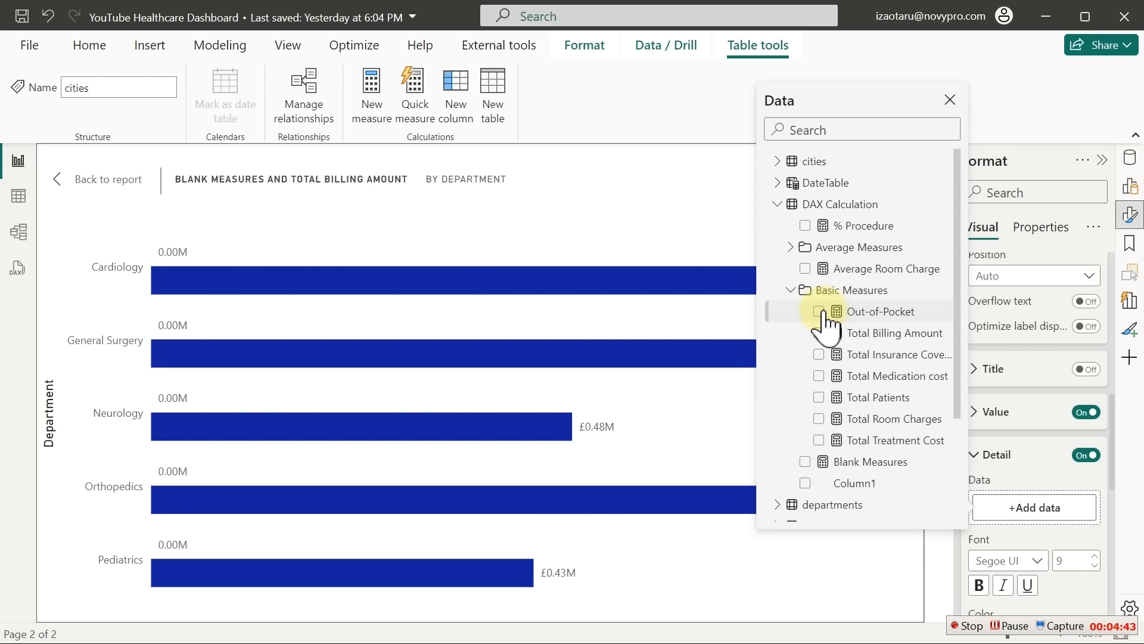
left_click(820, 311)
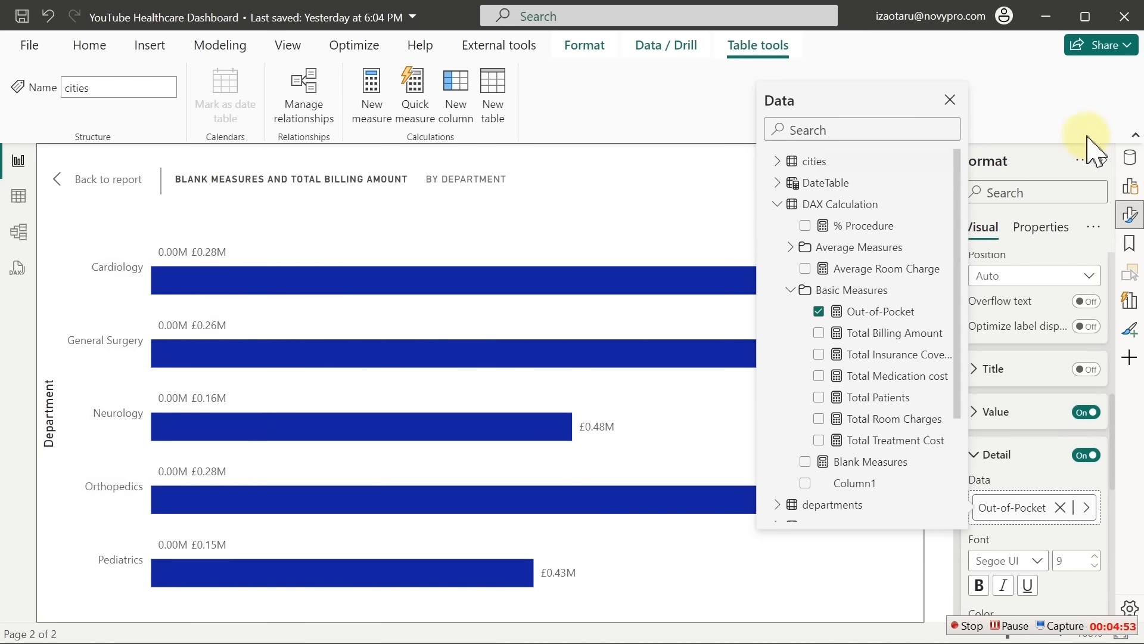
Start a new measure in the DAX Calculation table from the % Procedure field
left_click(1131, 160)
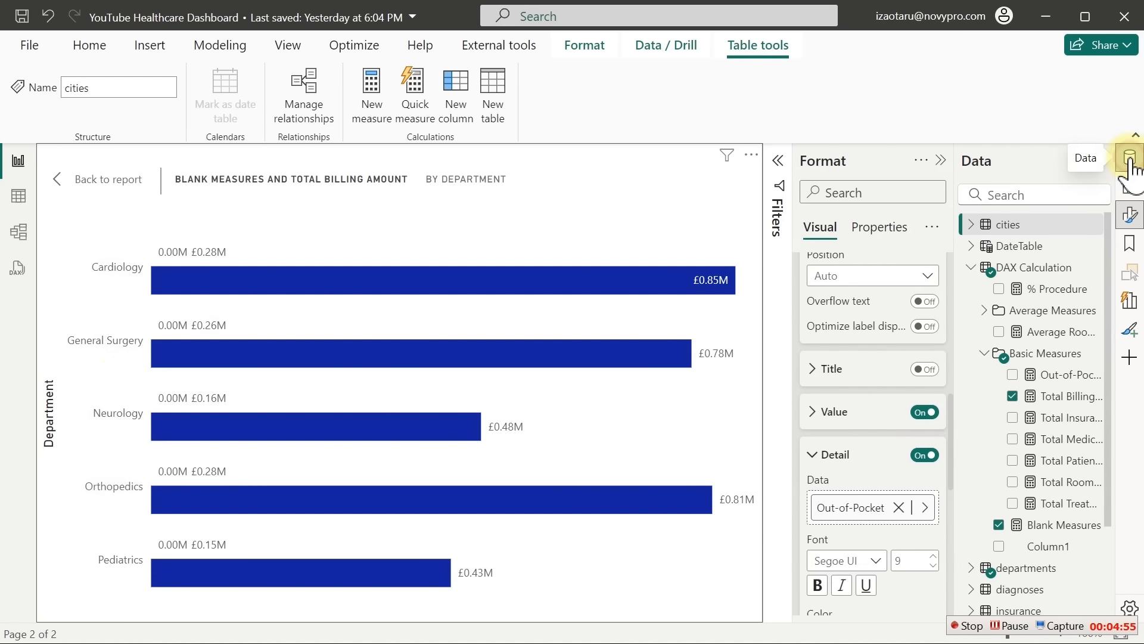
left_click(1131, 160)
left_click(1131, 159)
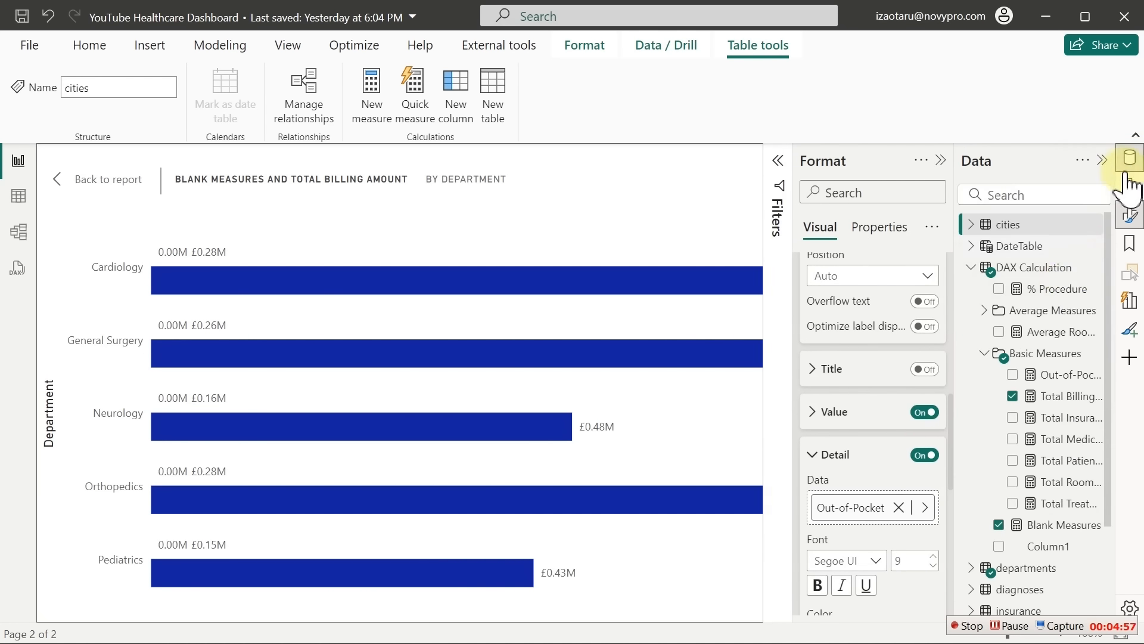
right_click(1054, 292)
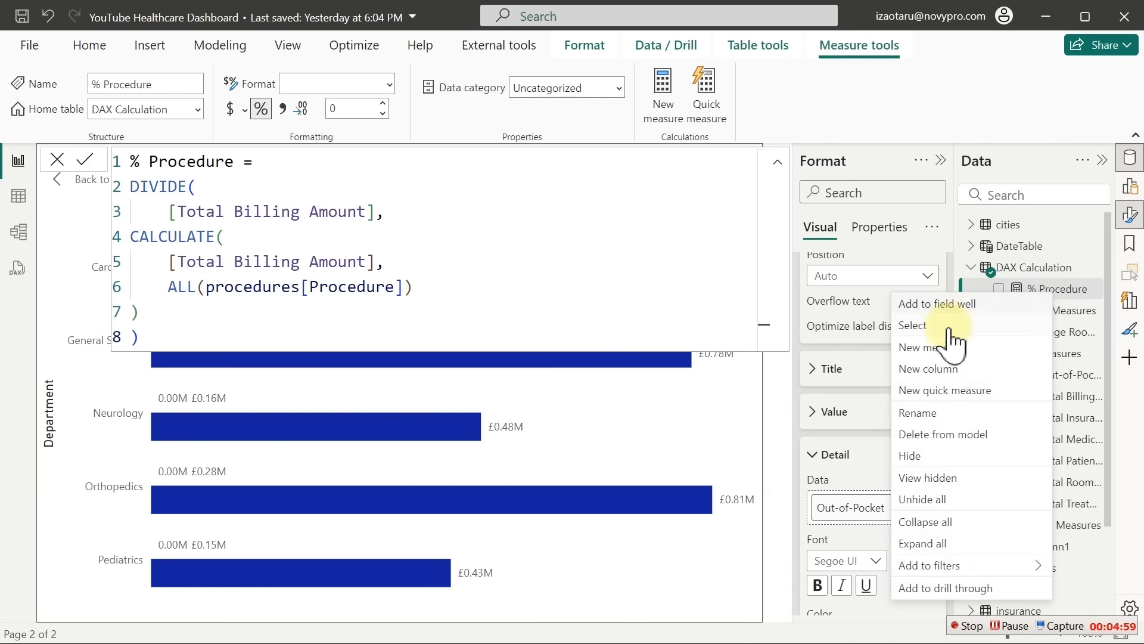
key("Escape")
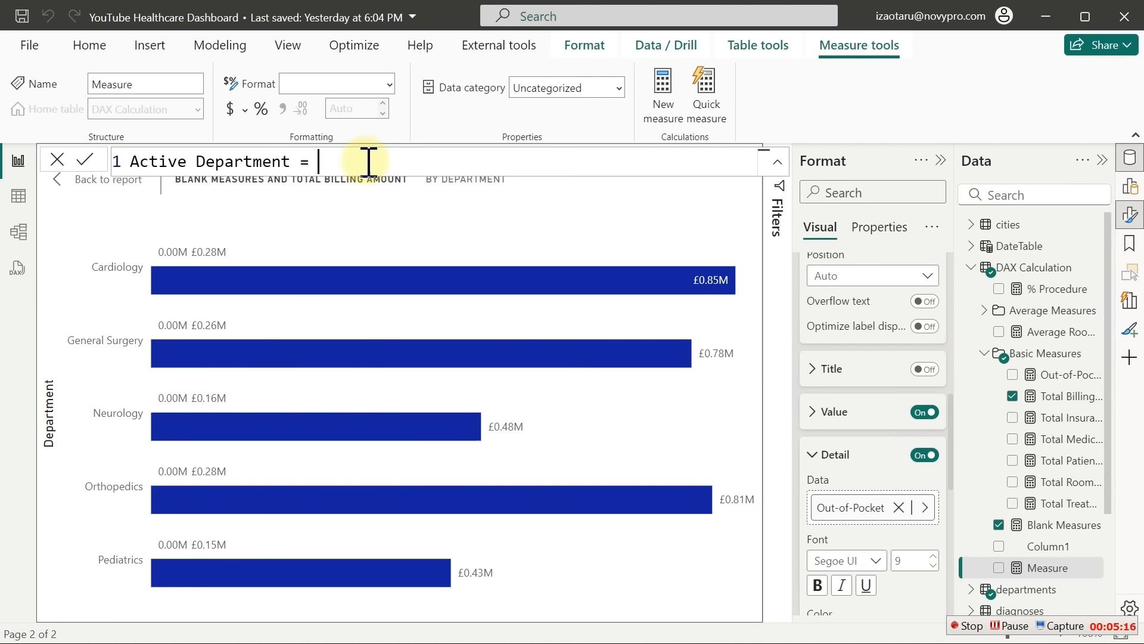
Define Active Department = SELECTEDVALUE(departments[Department]) and commit it
type("sel")
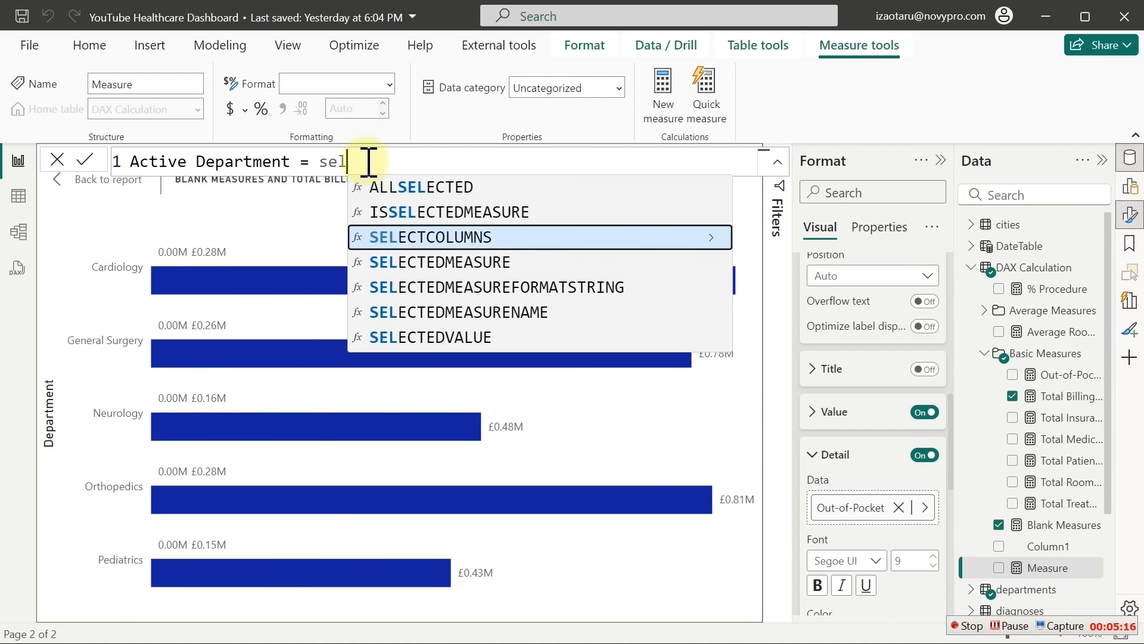
key("Down")
key("Down")
key("Down")
key("Down")
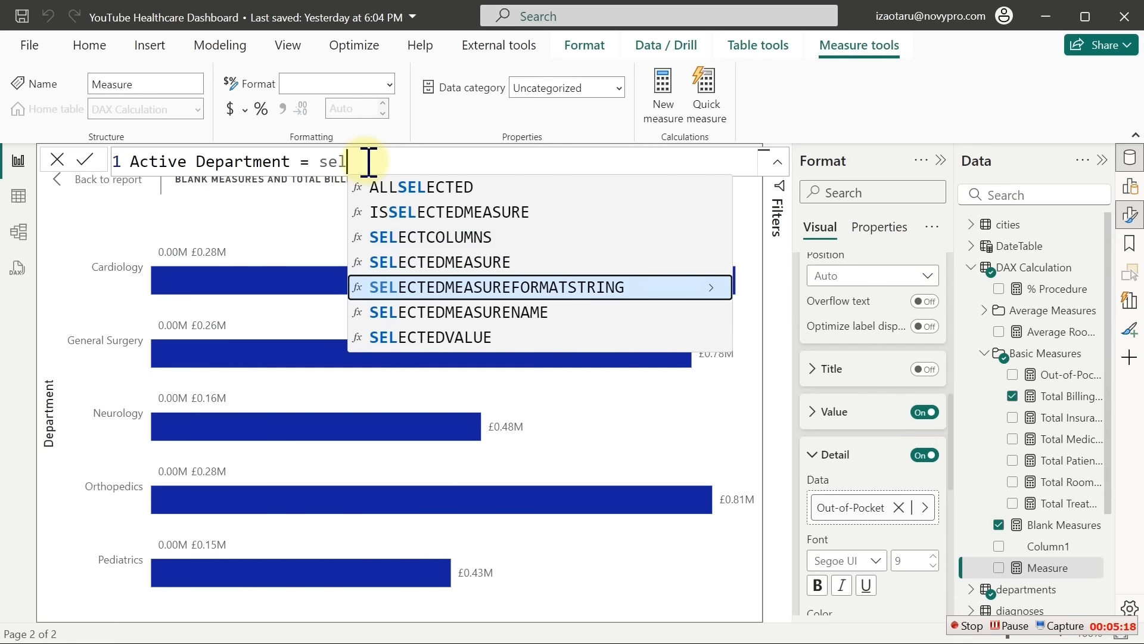
key("Tab")
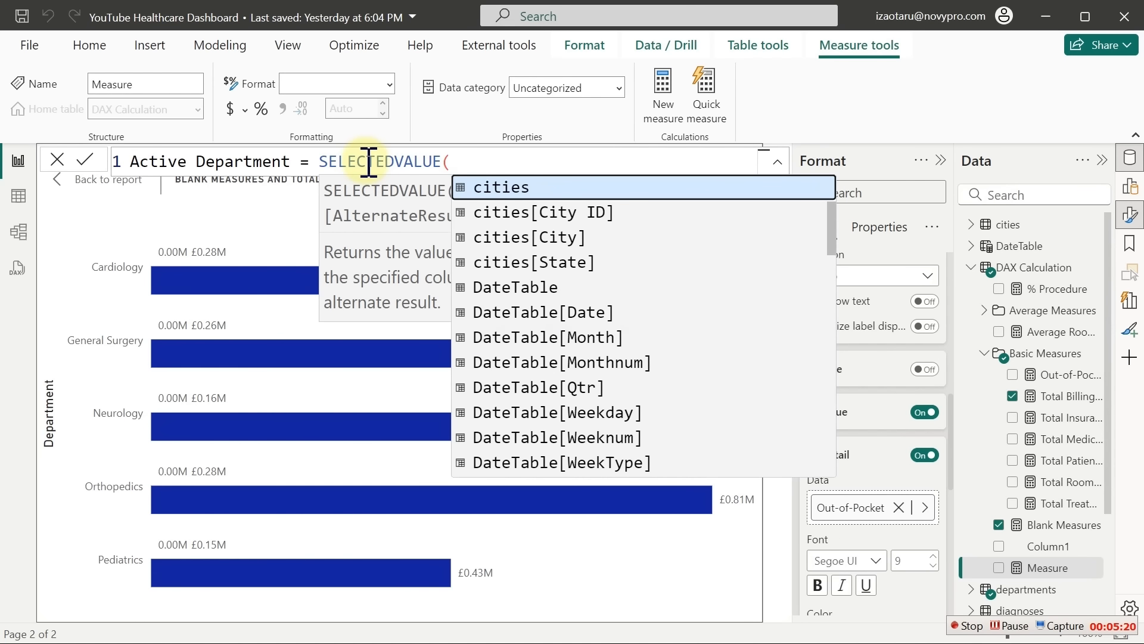
type("de")
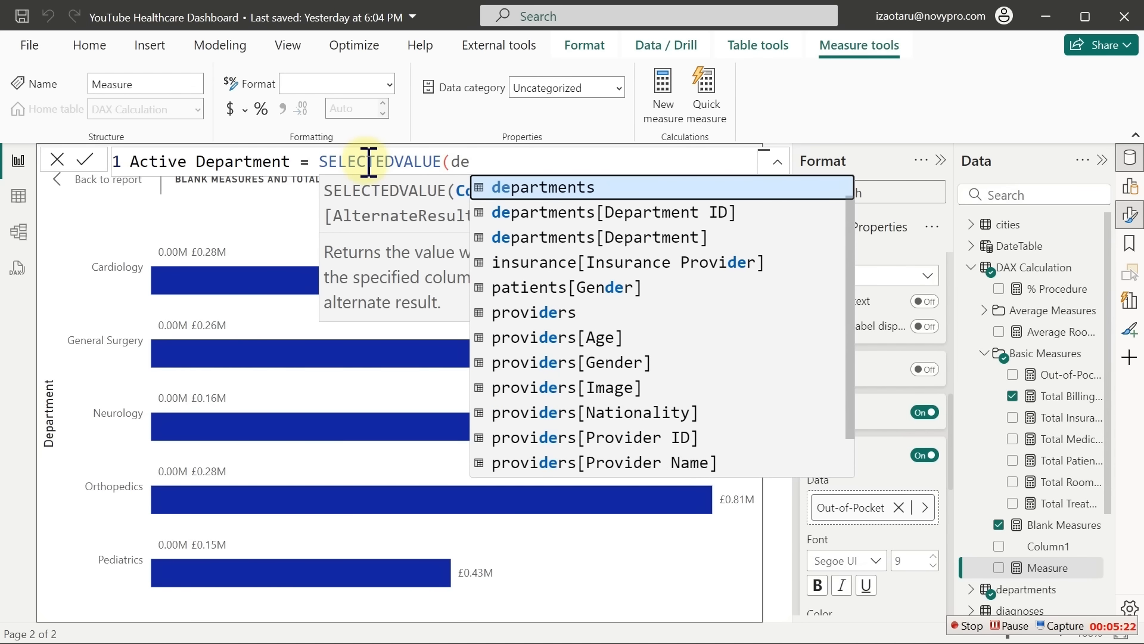
key("Down")
key("Down")
key("Tab")
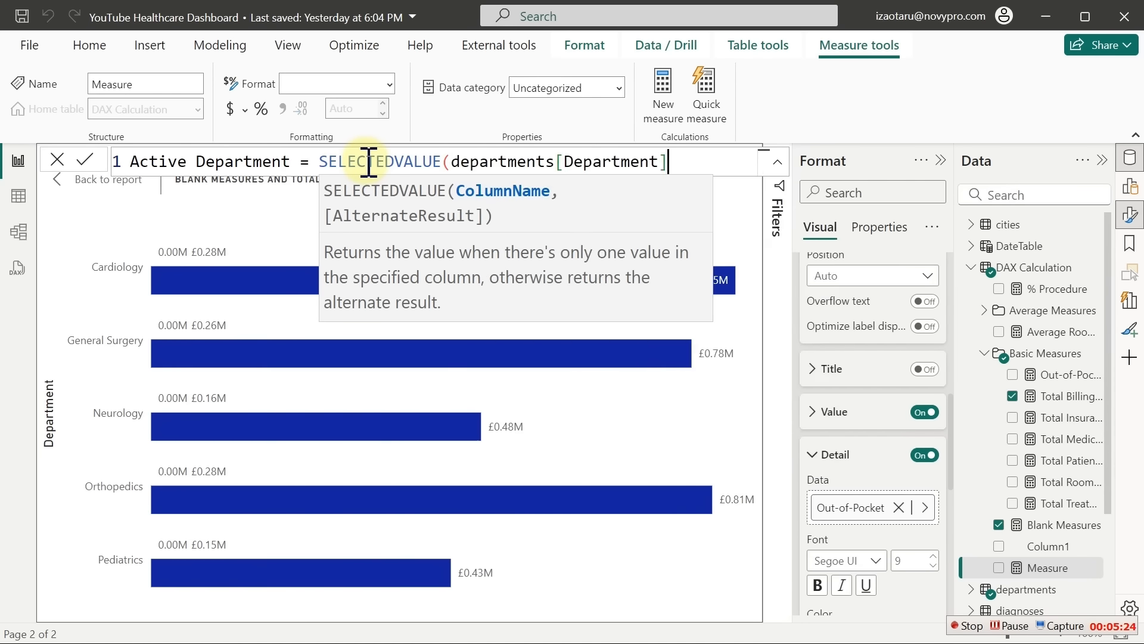
type(")")
key("Return")
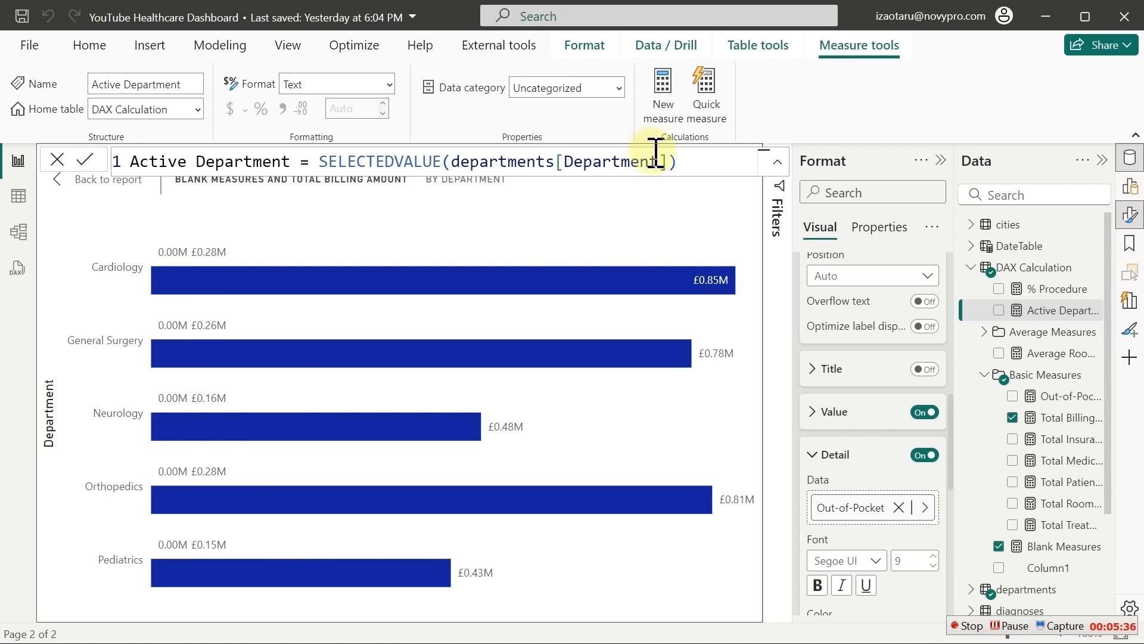
left_click(1130, 160)
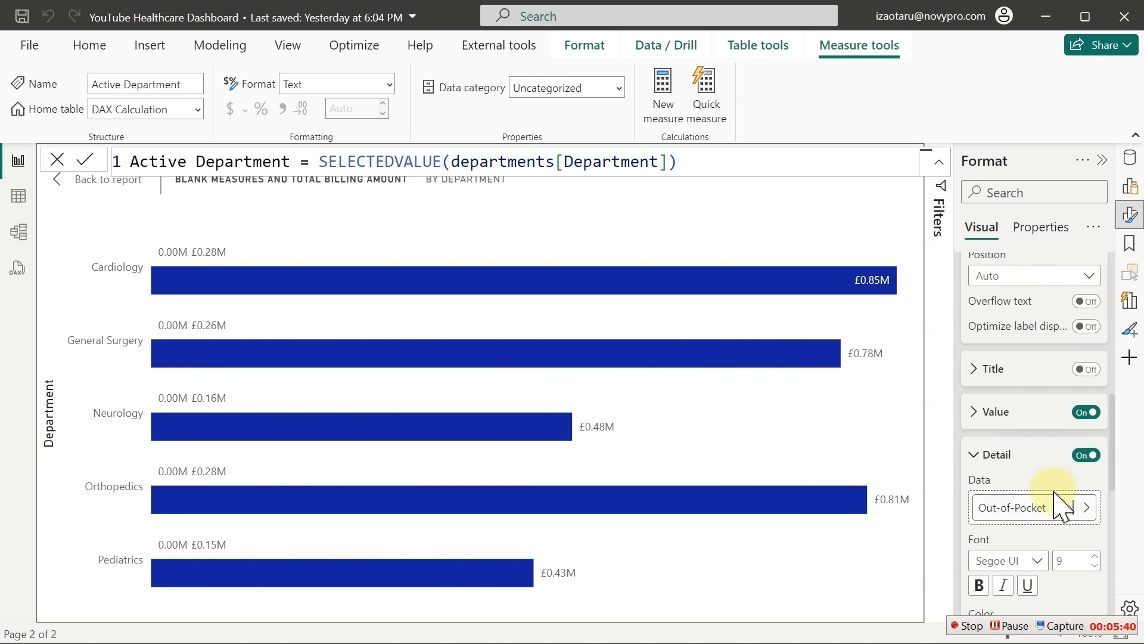
Use Active Department as the detail label and switch off the value so only department names show
left_click(1082, 507)
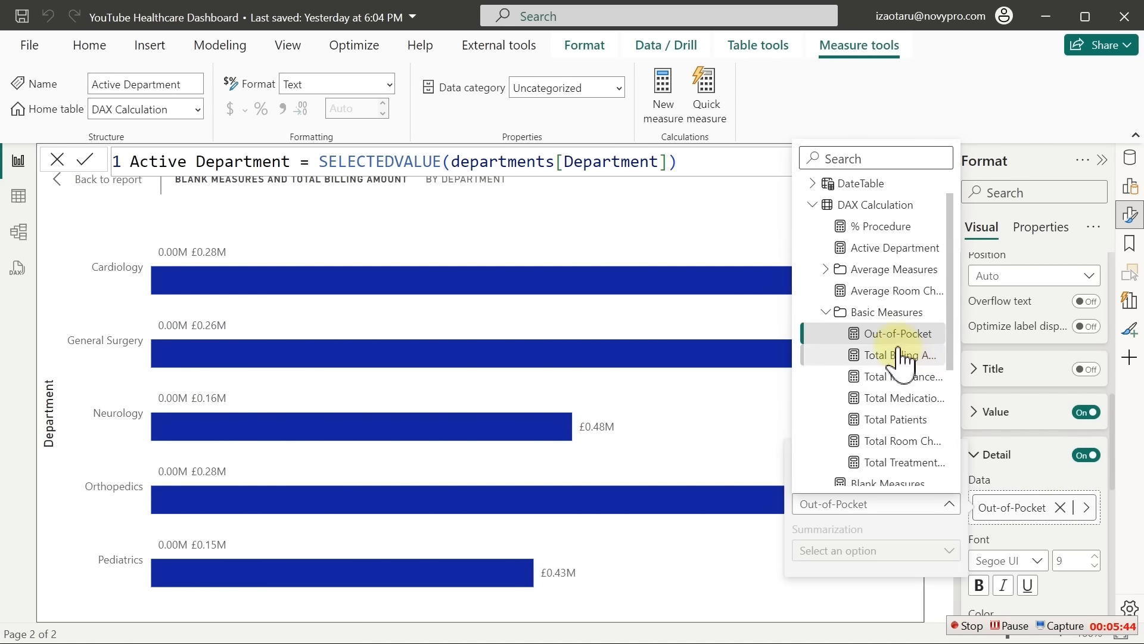
left_click(891, 246)
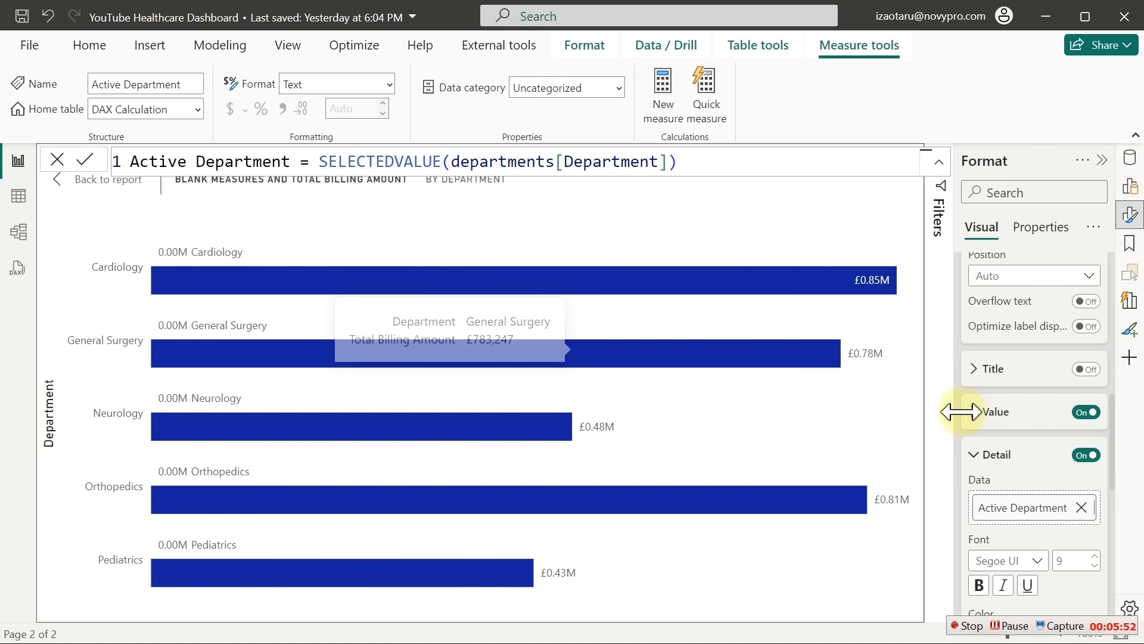
left_click(1086, 413)
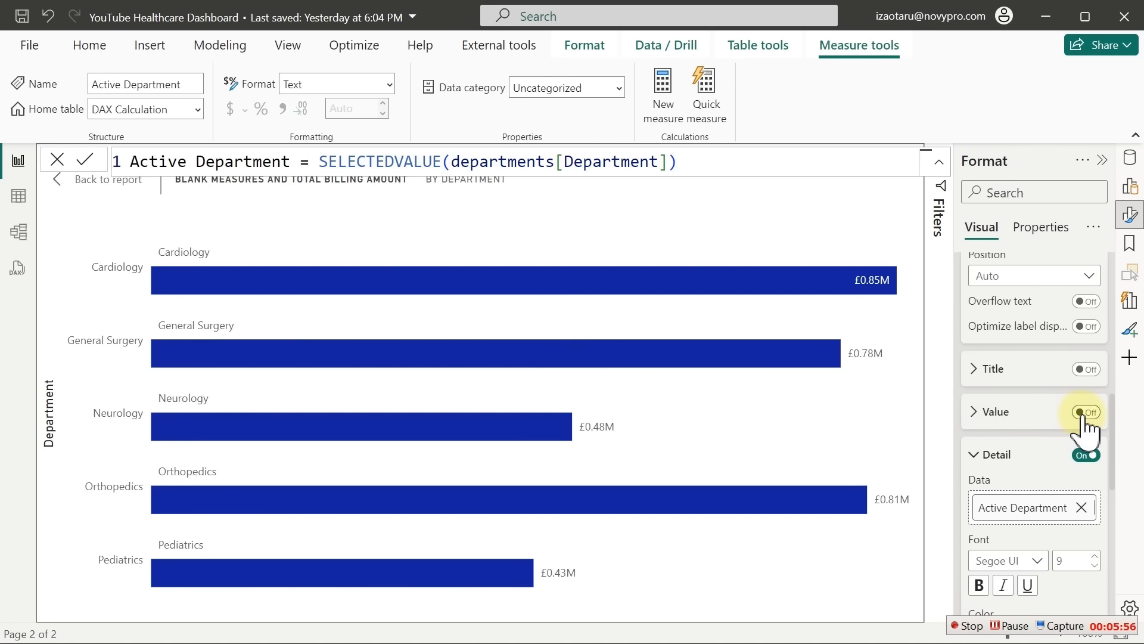
left_click(1085, 412)
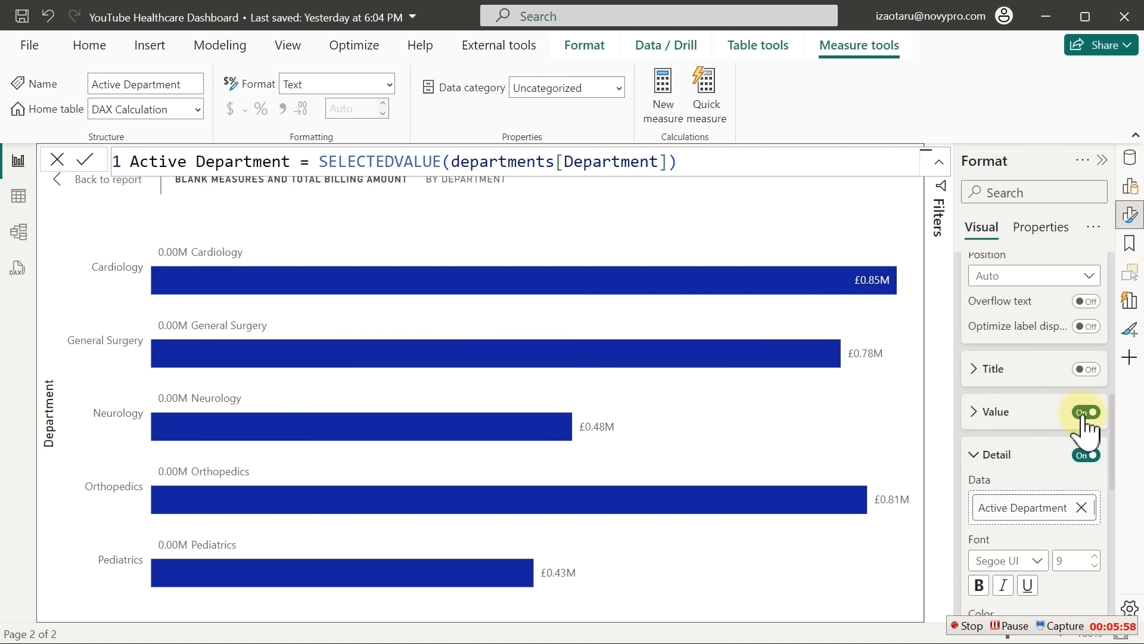
left_click(1085, 427)
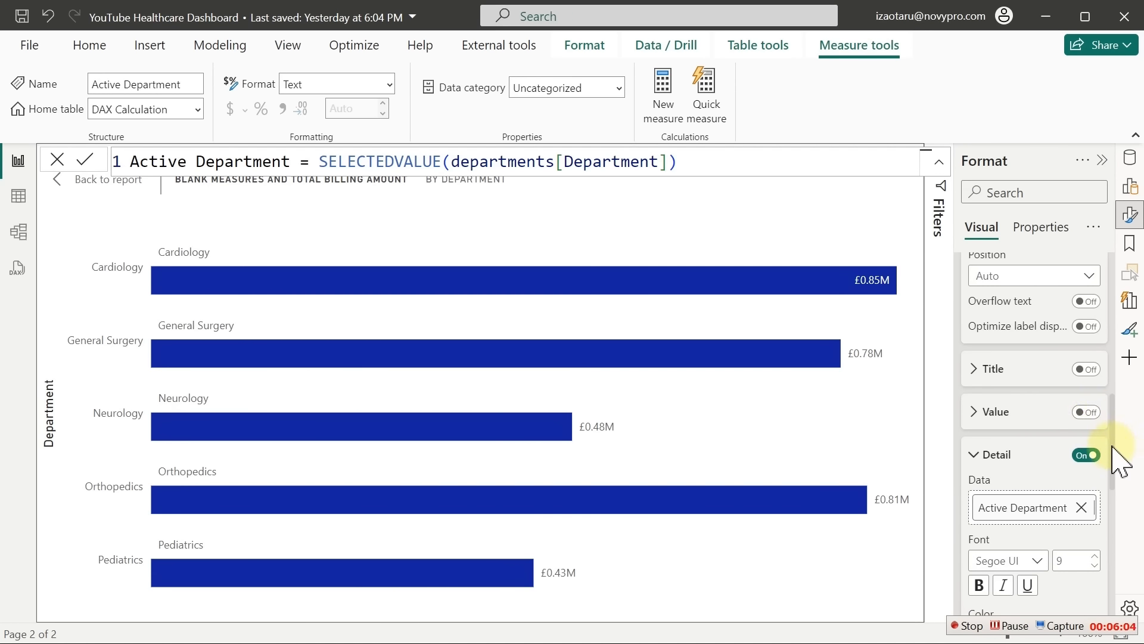
Turn off the bar chart's Y-axis values so the department names leave the axis and the bars widen
left_click_drag(1112, 446, 1113, 296)
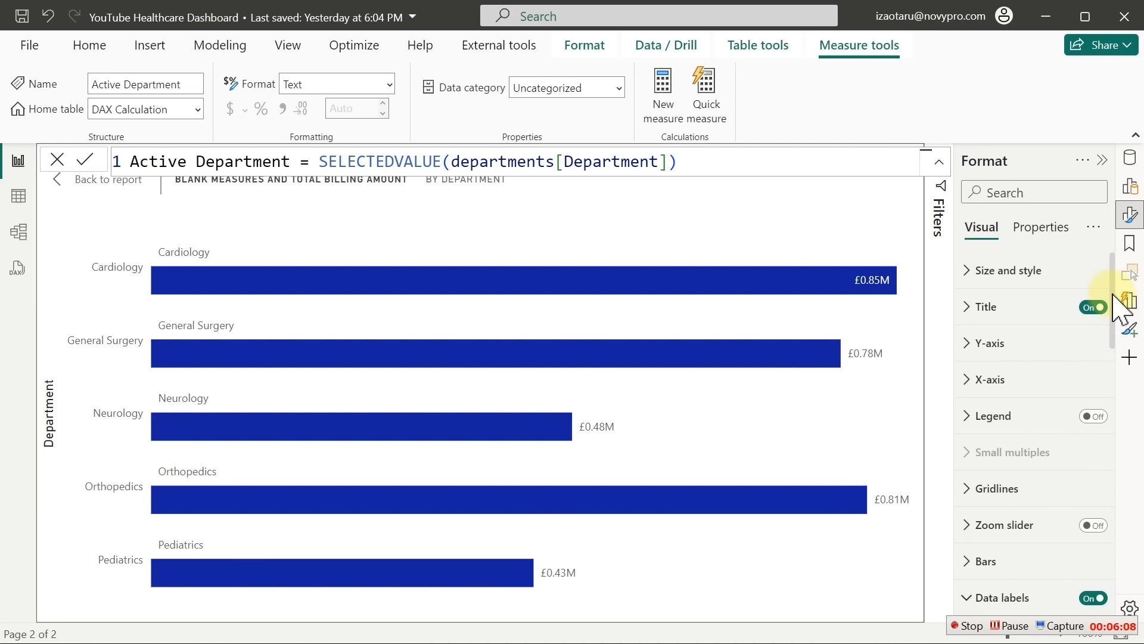
left_click(1015, 346)
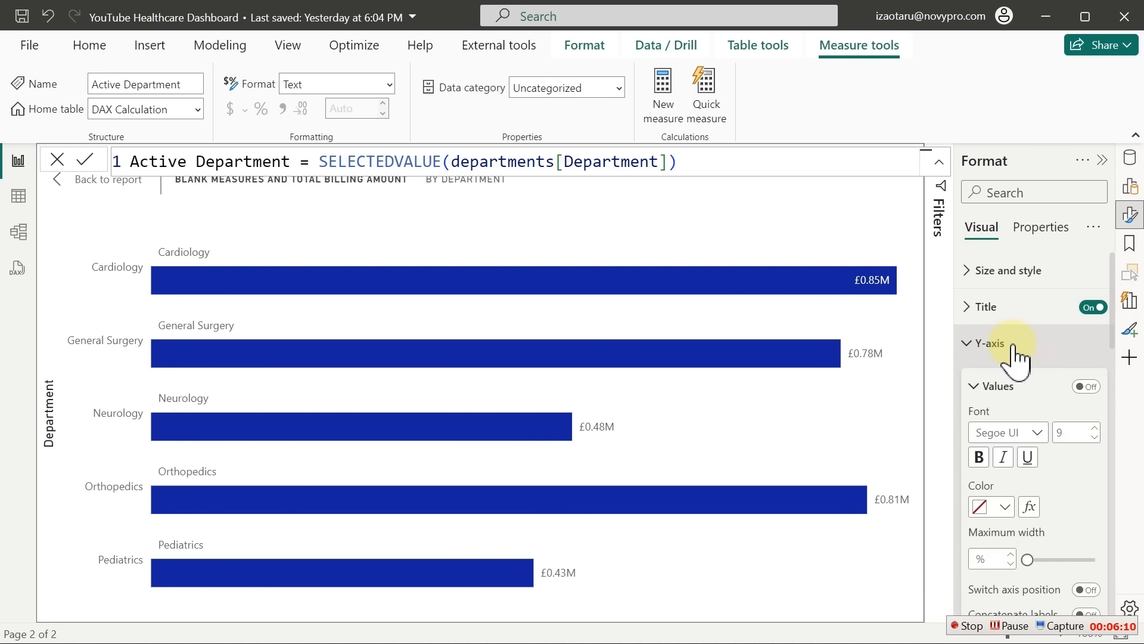
left_click(1086, 387)
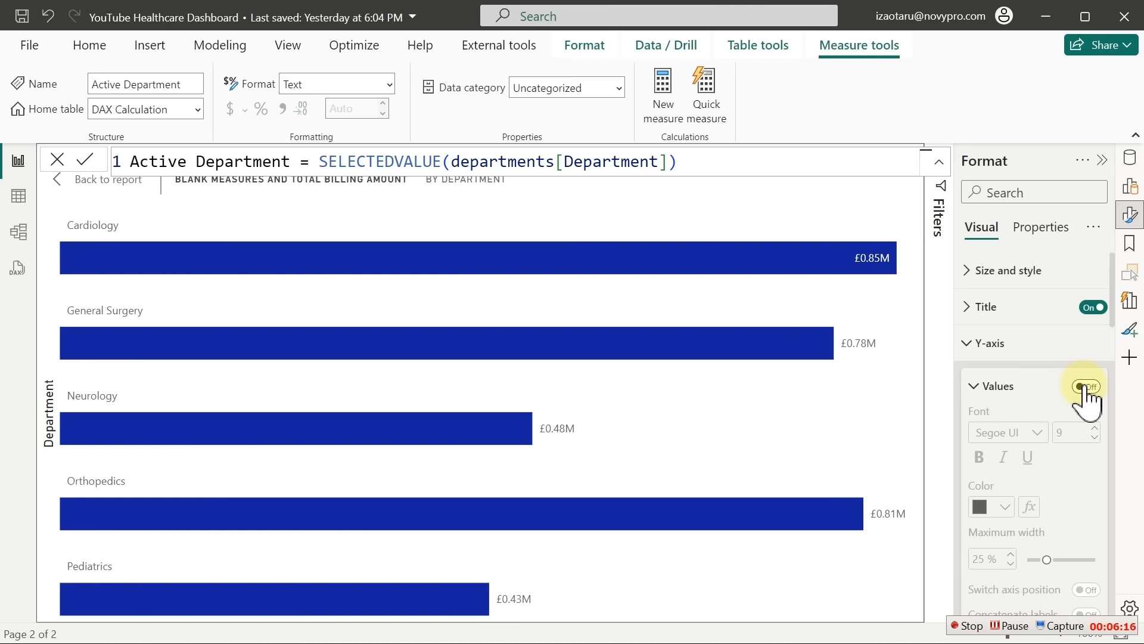
left_click(1086, 386)
scroll(1118, 382, "down", 3)
scroll(1118, 382, "down", 3)
left_click(1086, 319)
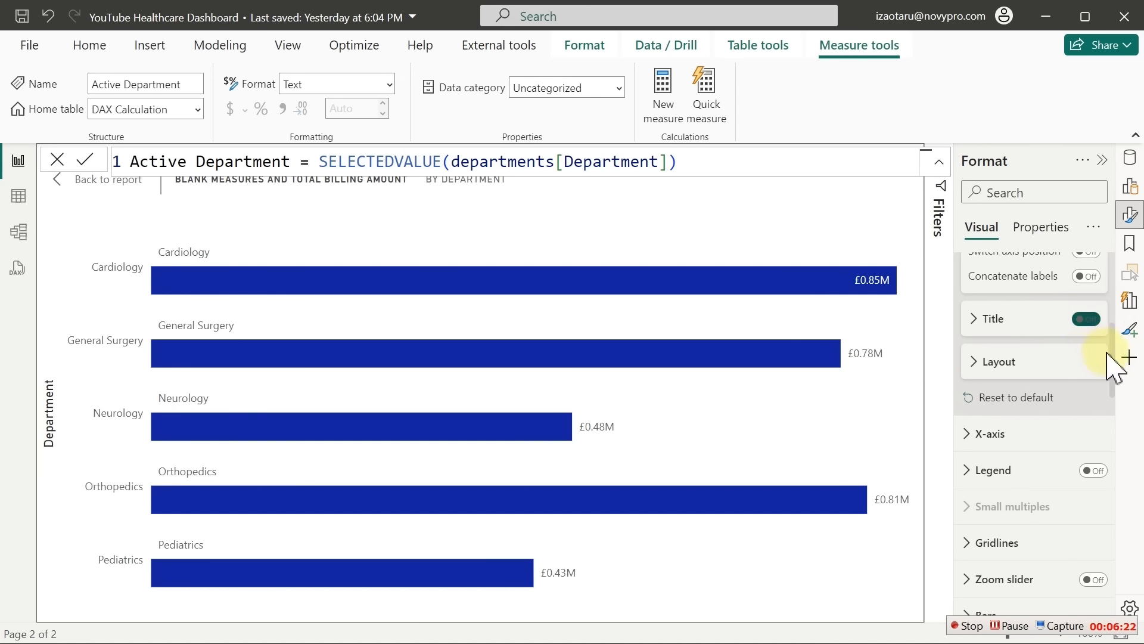
scroll(1121, 357, "up", 5)
left_click(1094, 307)
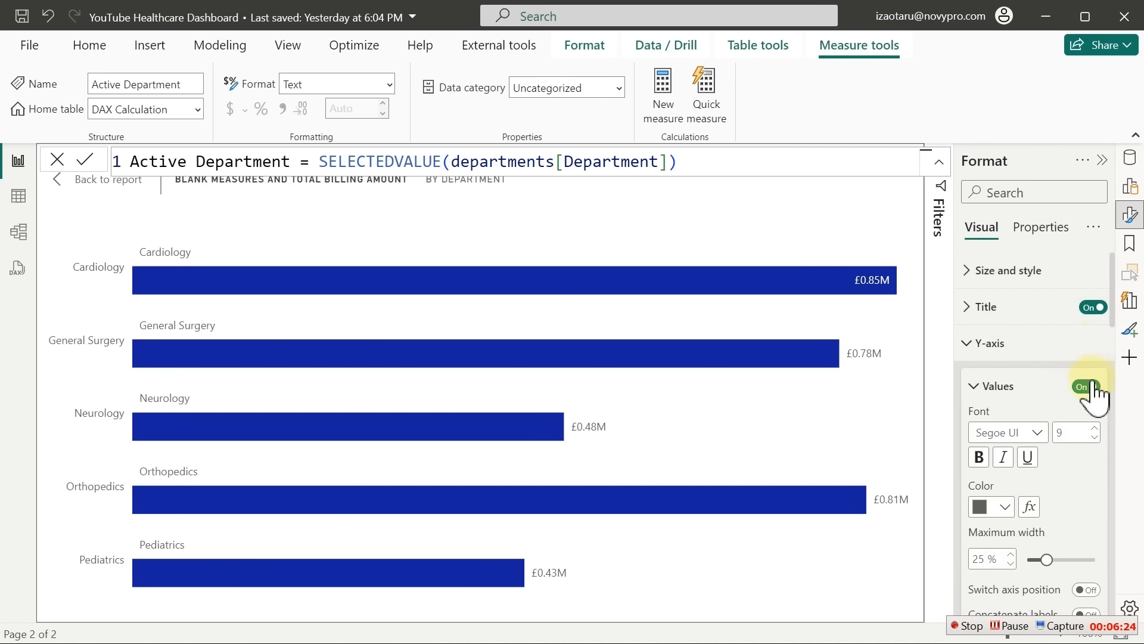
left_click(1094, 386)
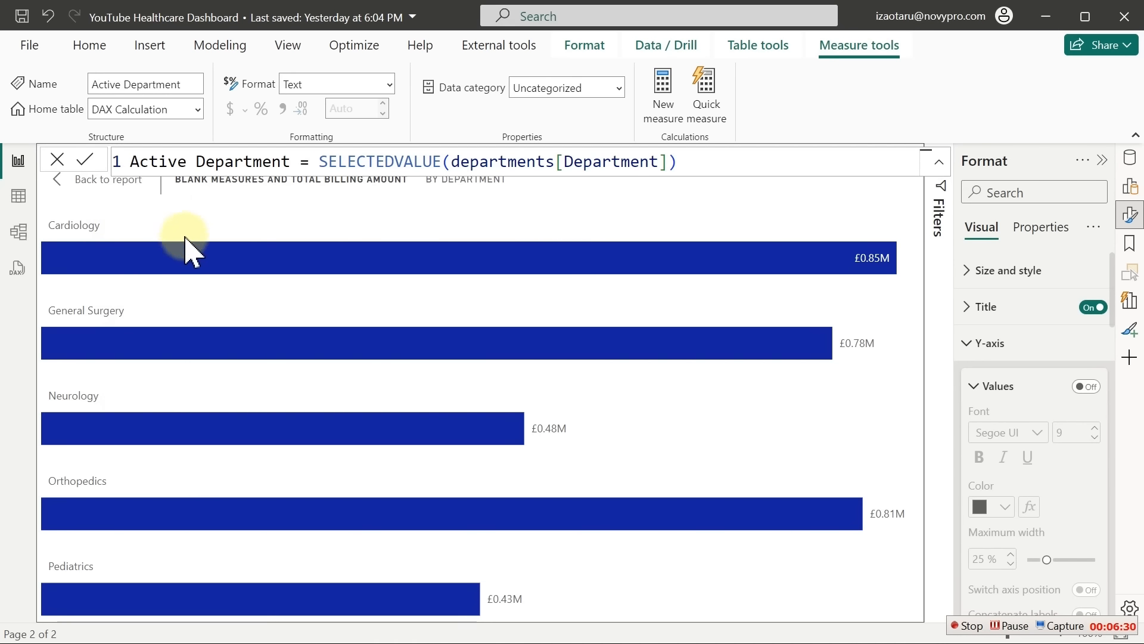
mouse_move(238, 253)
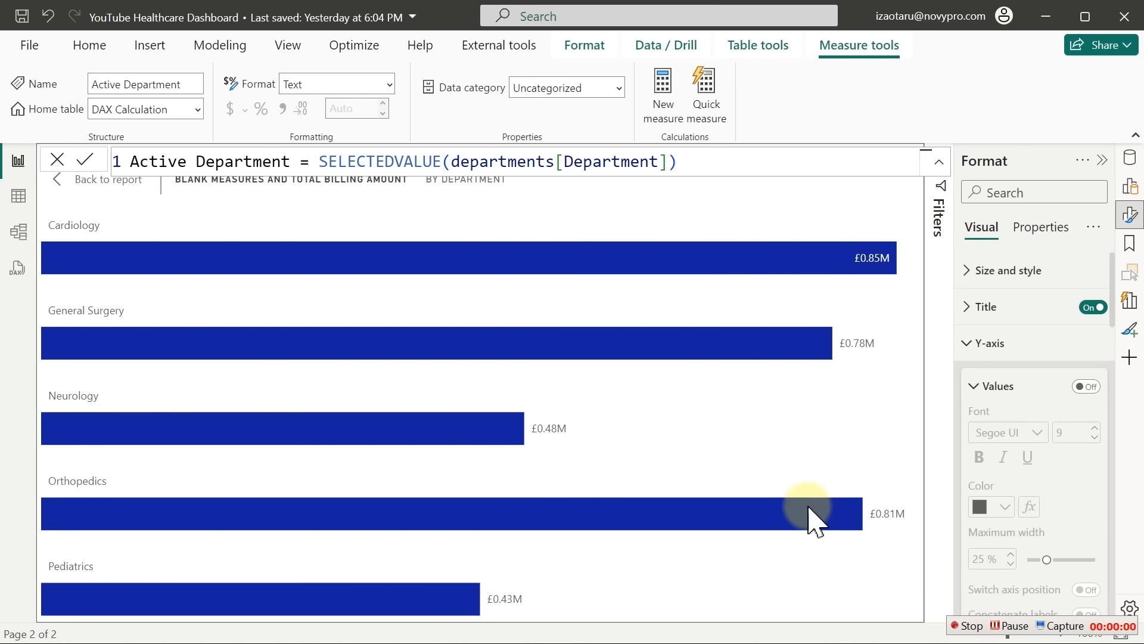
mouse_move(805, 513)
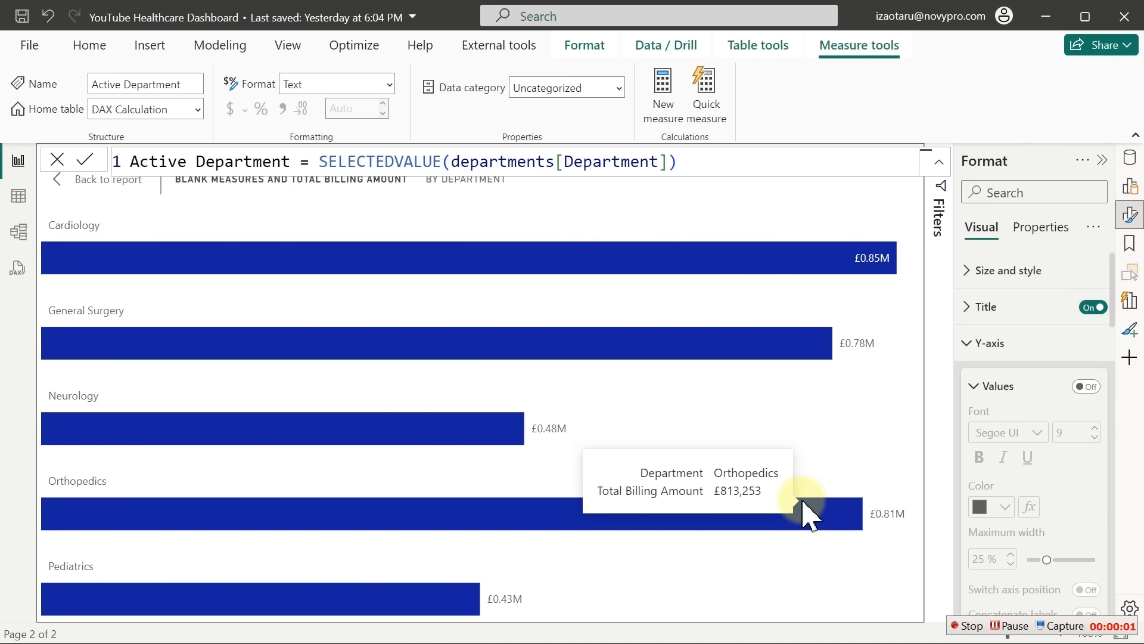
Copy the % Procedure DAX formula and paste it into a new measure in DAX Calculation
left_click(1129, 158)
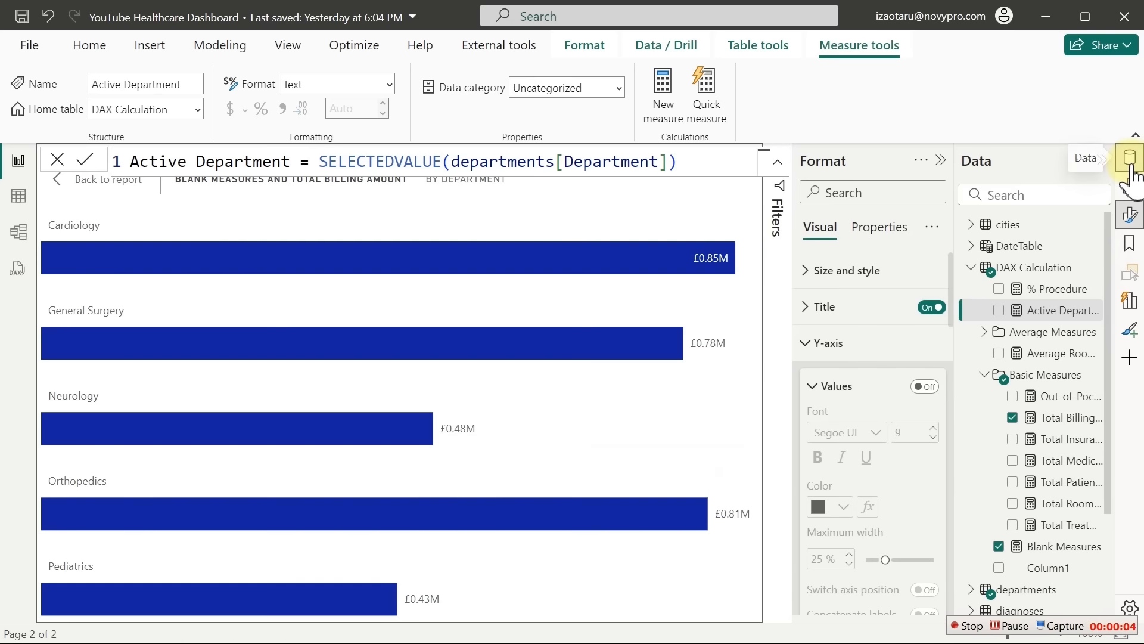
left_click(1067, 290)
left_click(551, 263)
key("ctrl+a")
key("ctrl+c")
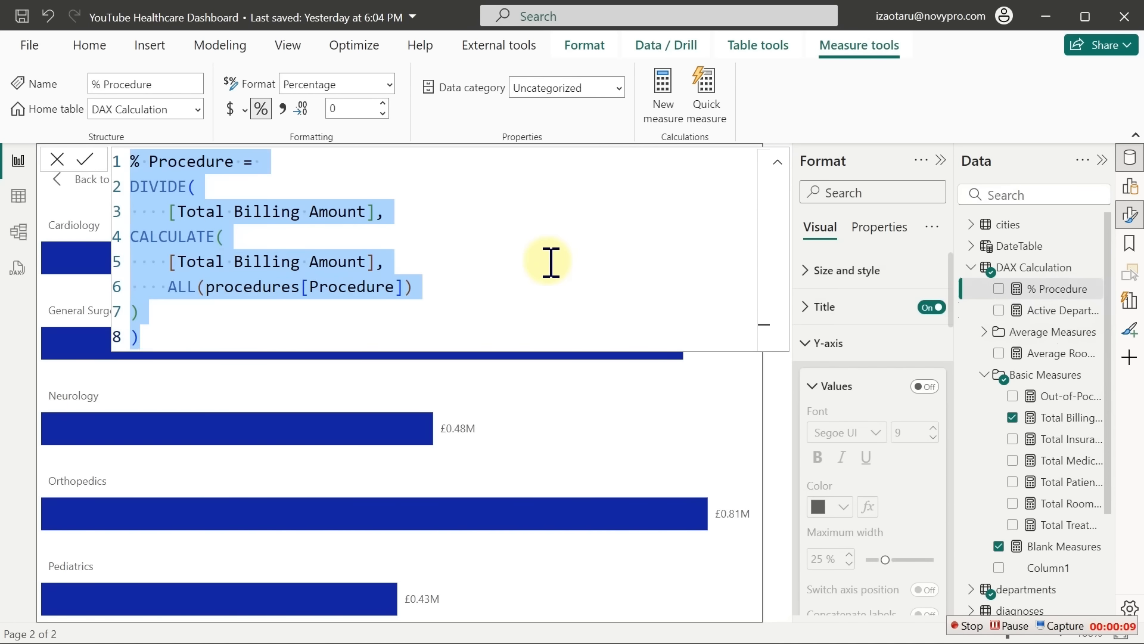
left_click(661, 95)
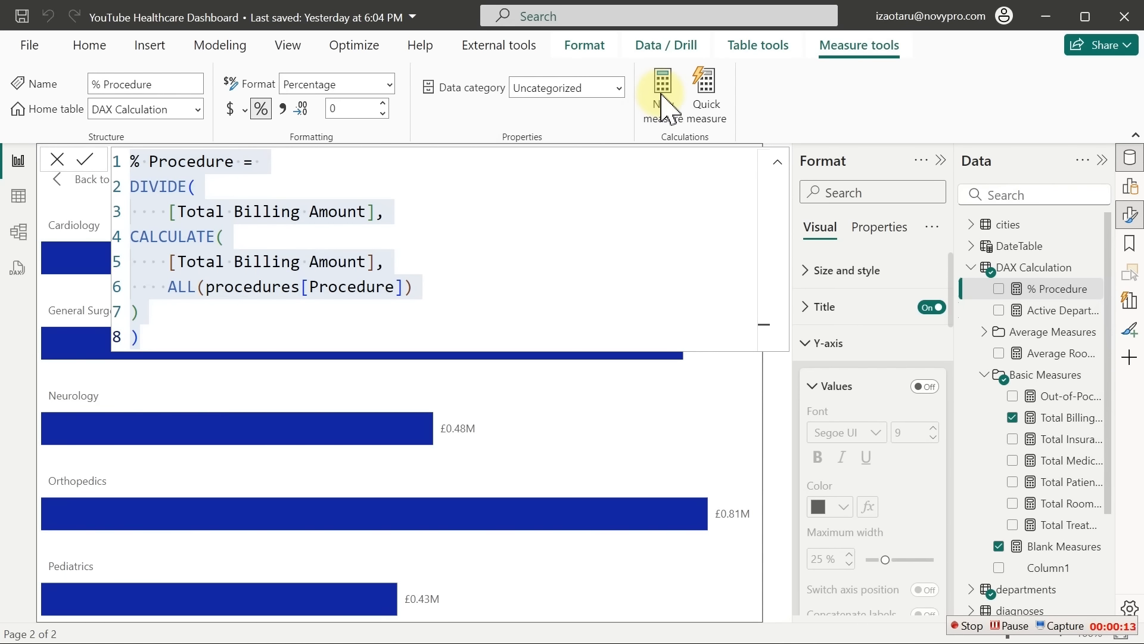
left_click(661, 95)
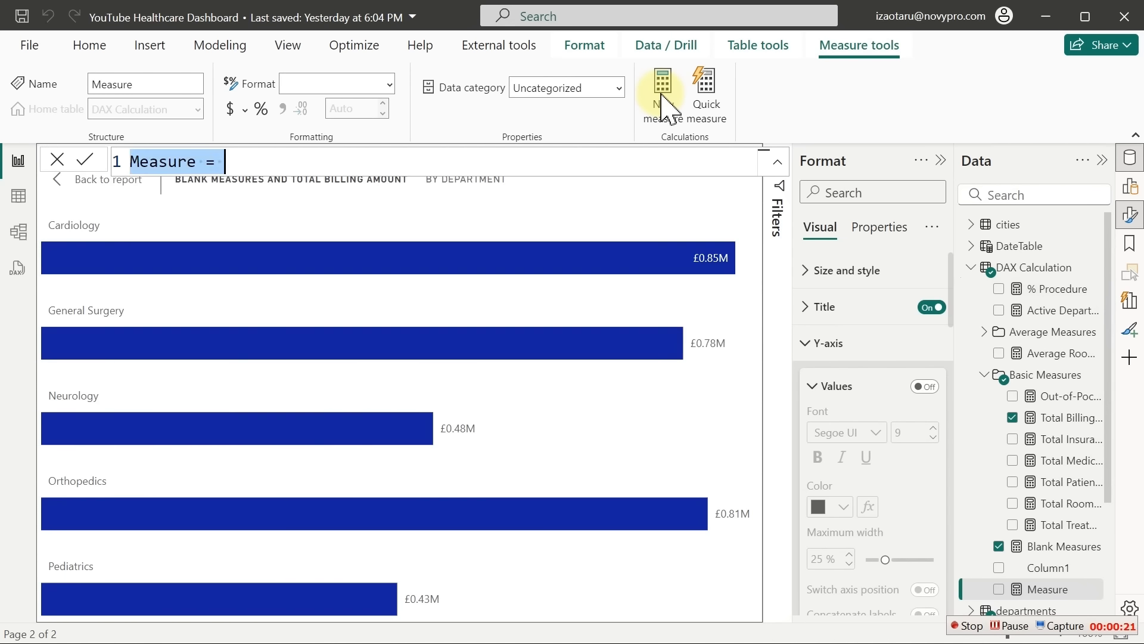
key("ctrl+v")
Rename it % Department, change ALL to departments[Department], and format it as a percentage with 1 decimal
left_click(206, 161)
double_click(206, 161)
type("Dep")
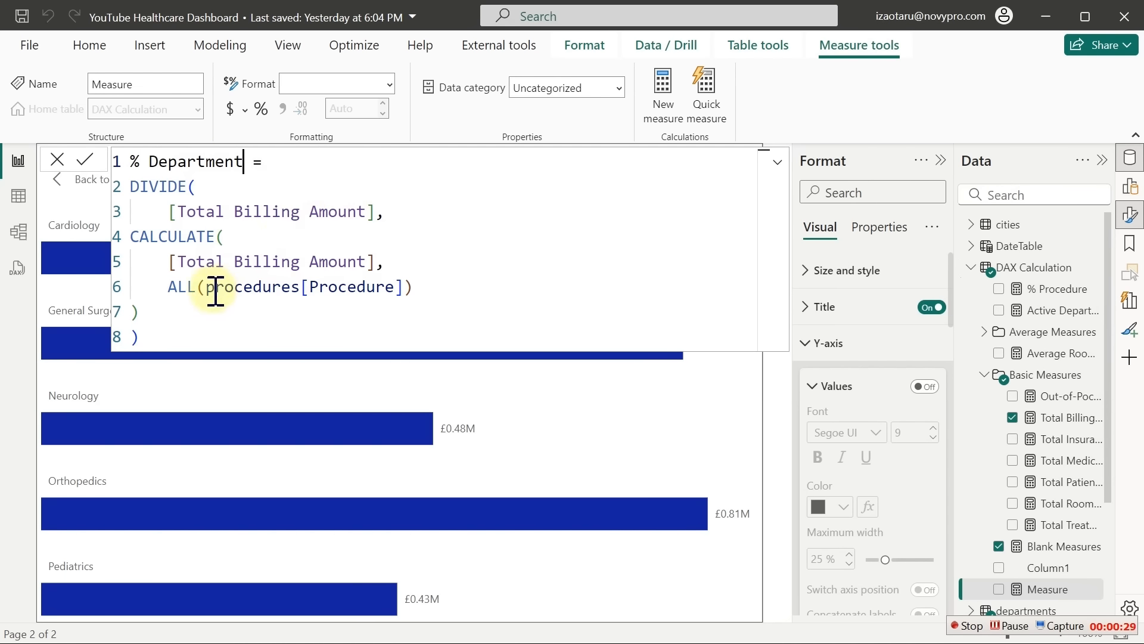
left_click_drag(404, 288, 213, 298)
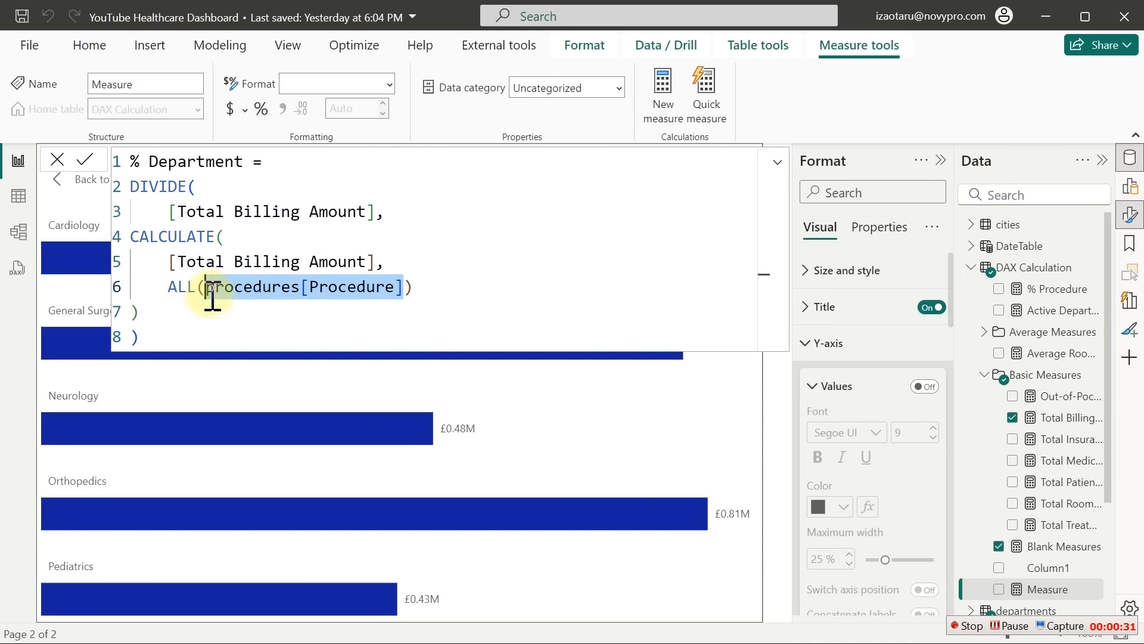
type("dep")
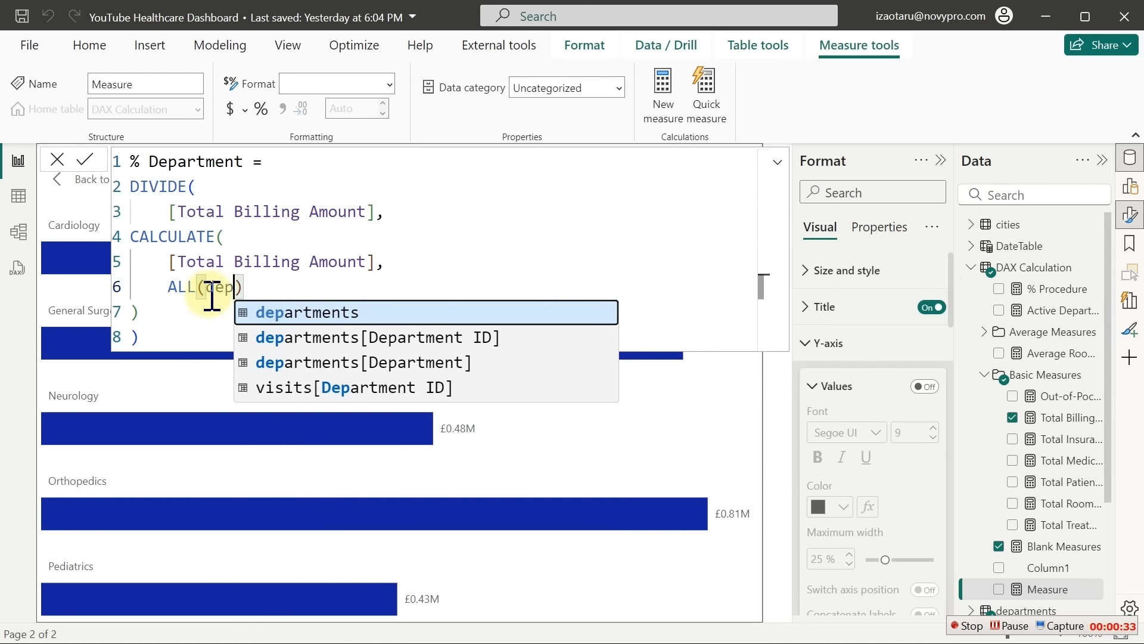
key("Down")
key("Down")
key("Tab")
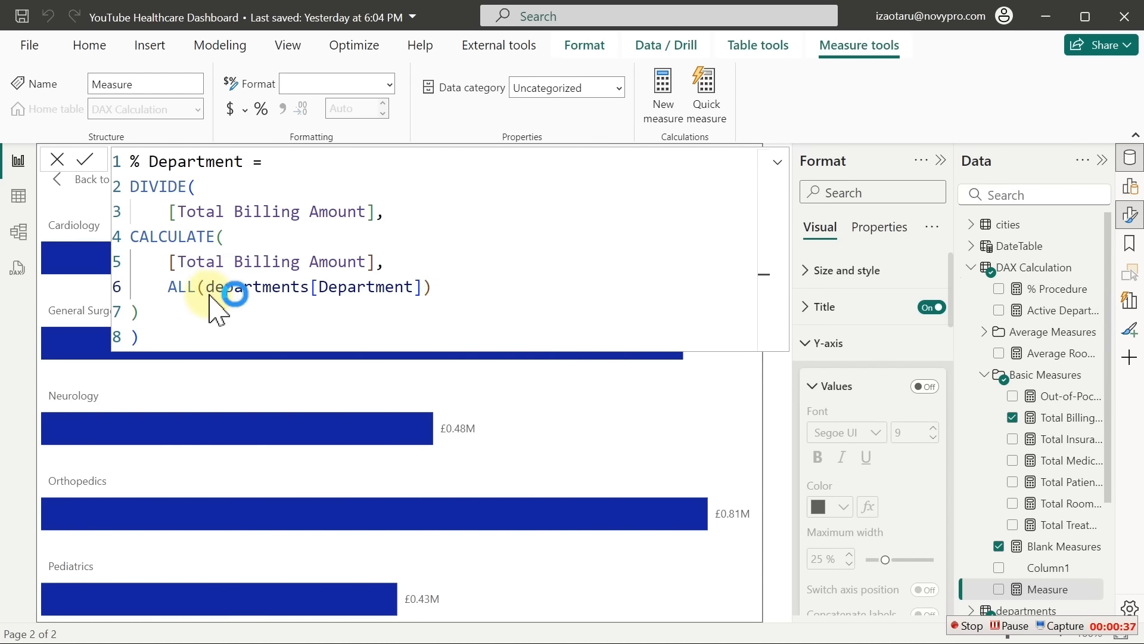
key("Return")
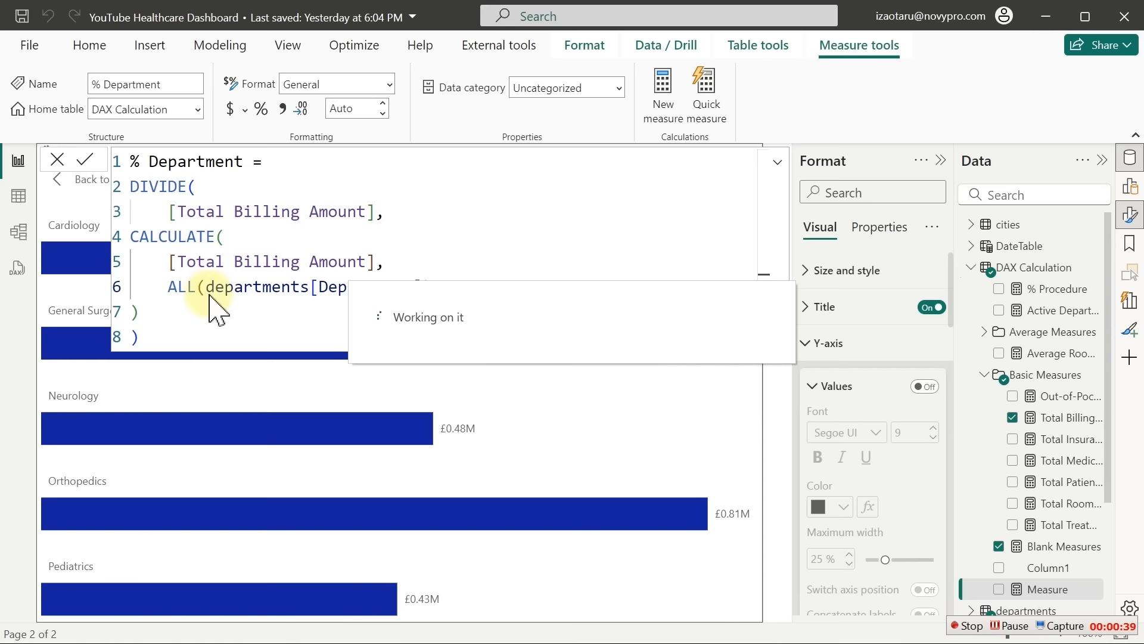
left_click(261, 108)
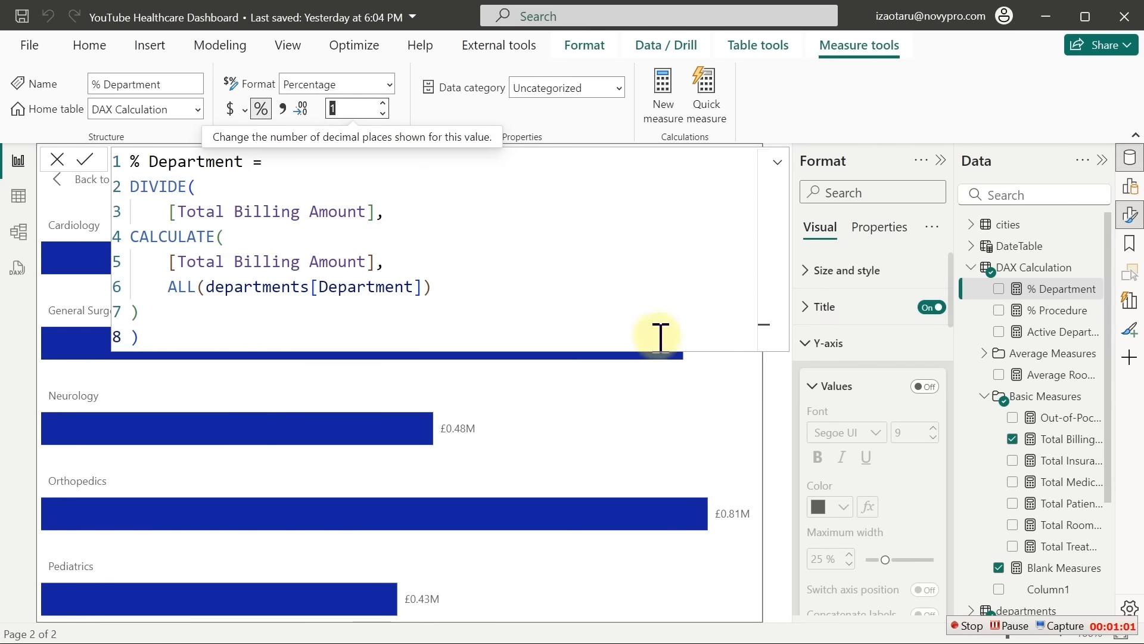
left_click(1131, 161)
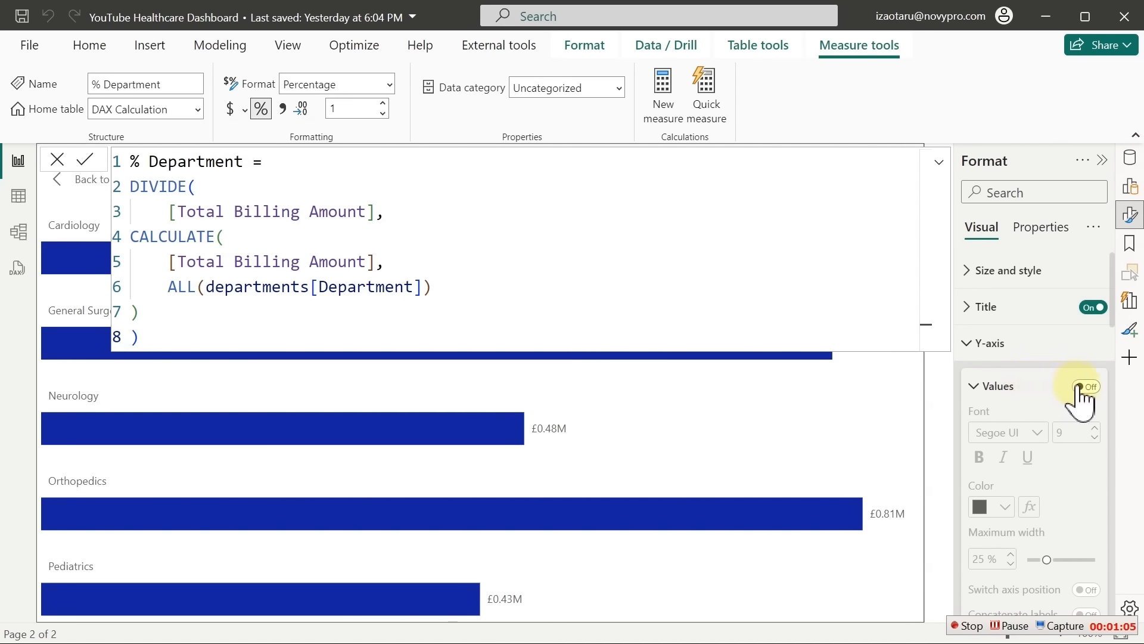
Switch the data labels' Value back on so each bar shows 0.00M before its department name
left_click(1131, 163)
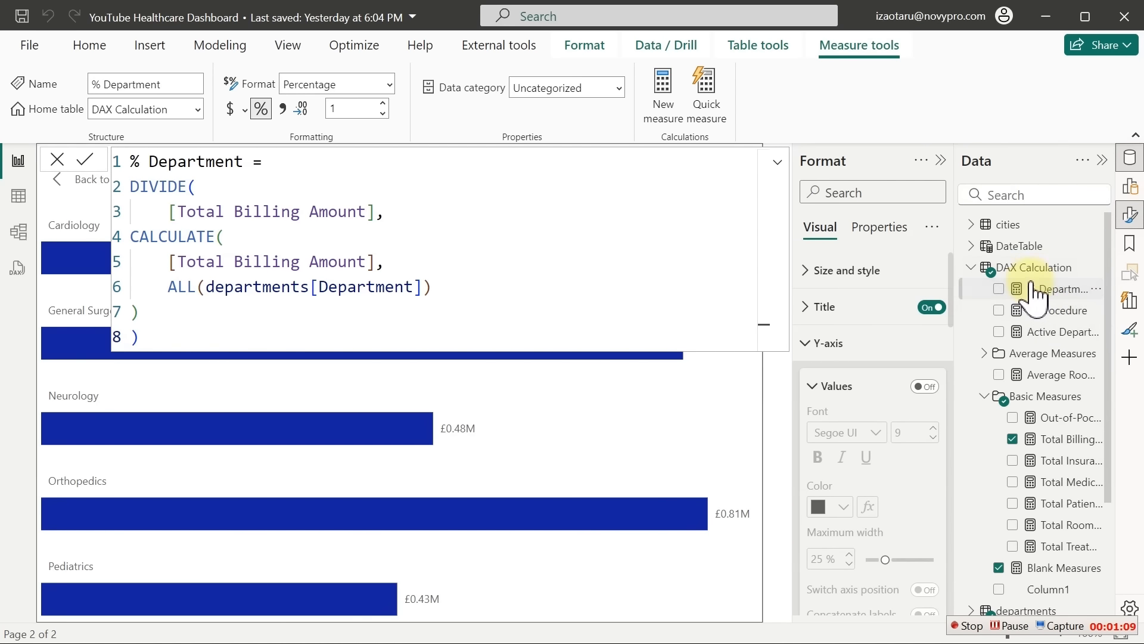
left_click(1032, 269)
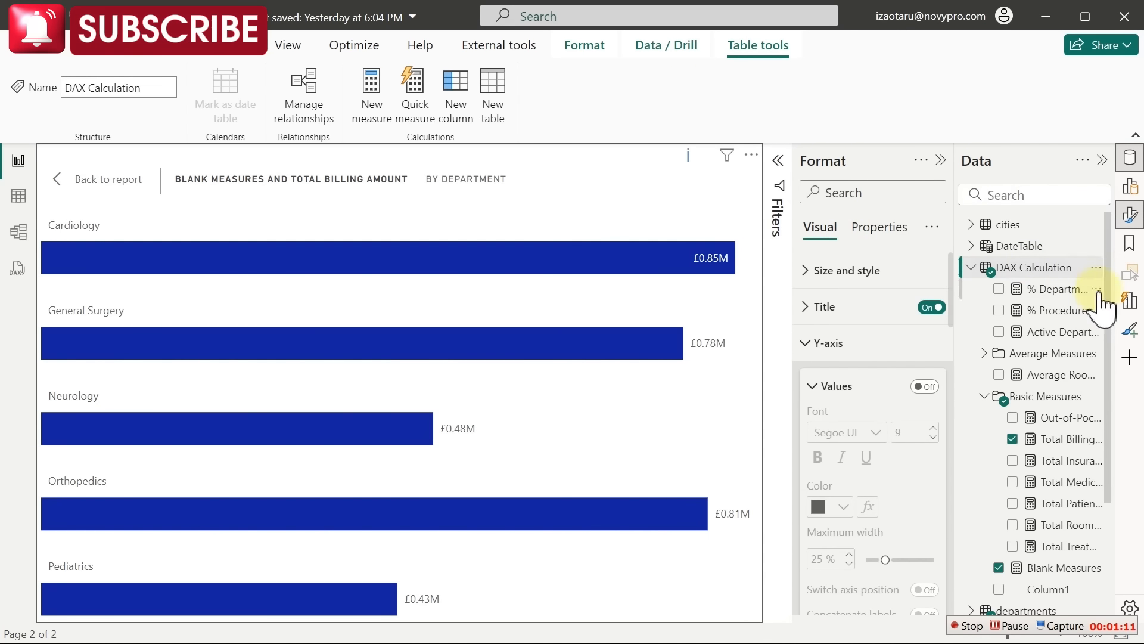
left_click(1131, 160)
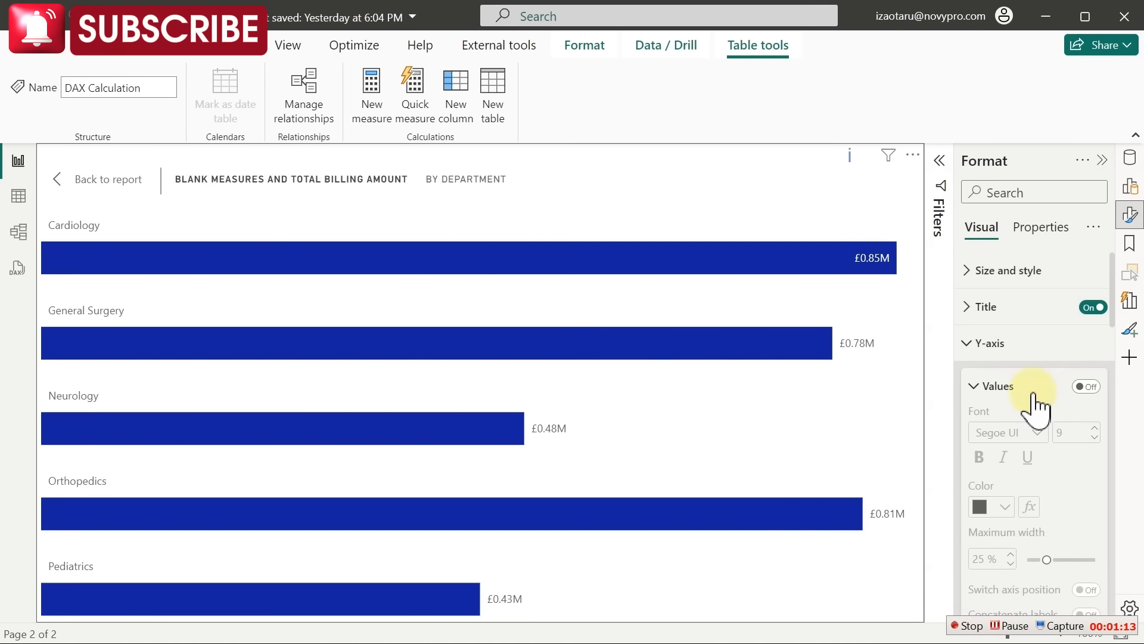
left_click(1086, 386)
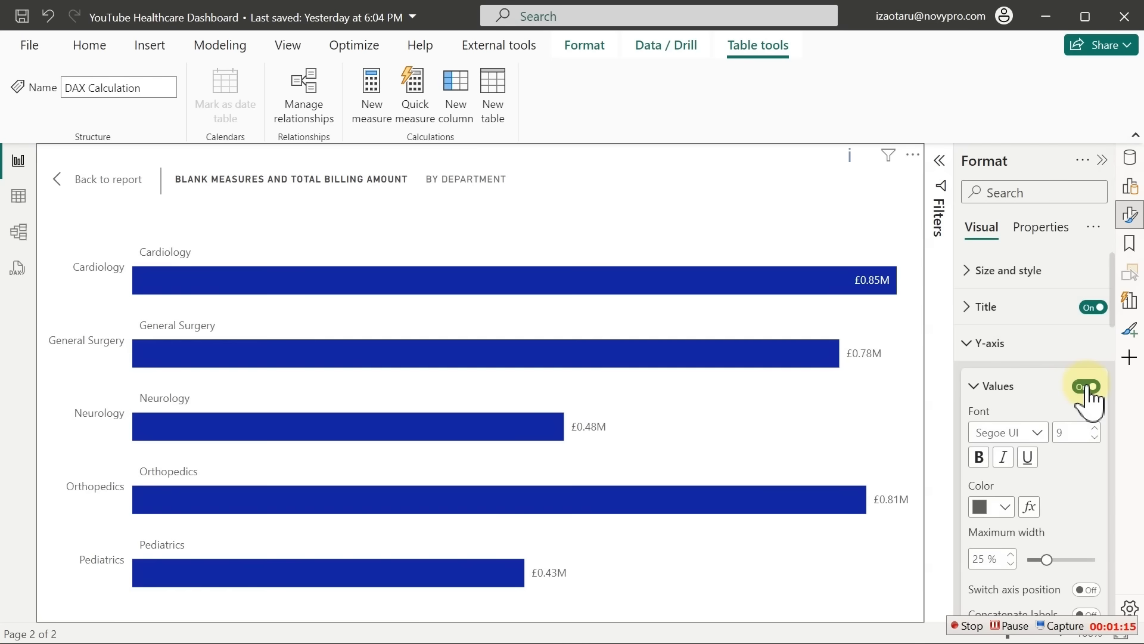
left_click(1086, 386)
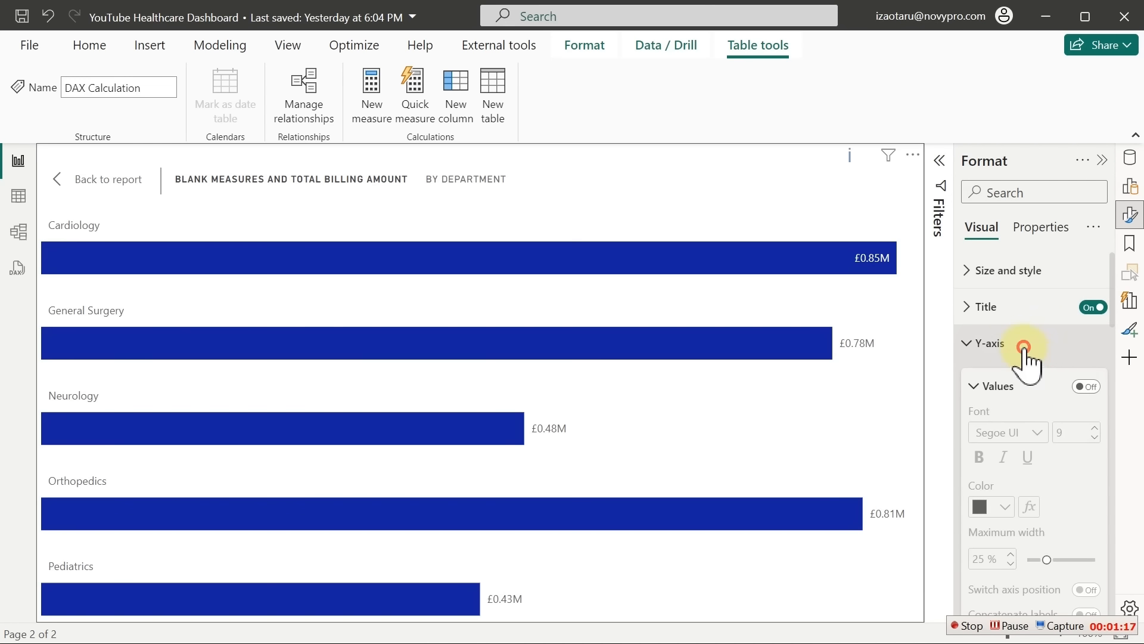
left_click(1013, 348)
left_click_drag(1111, 325, 1130, 484)
left_click(1086, 336)
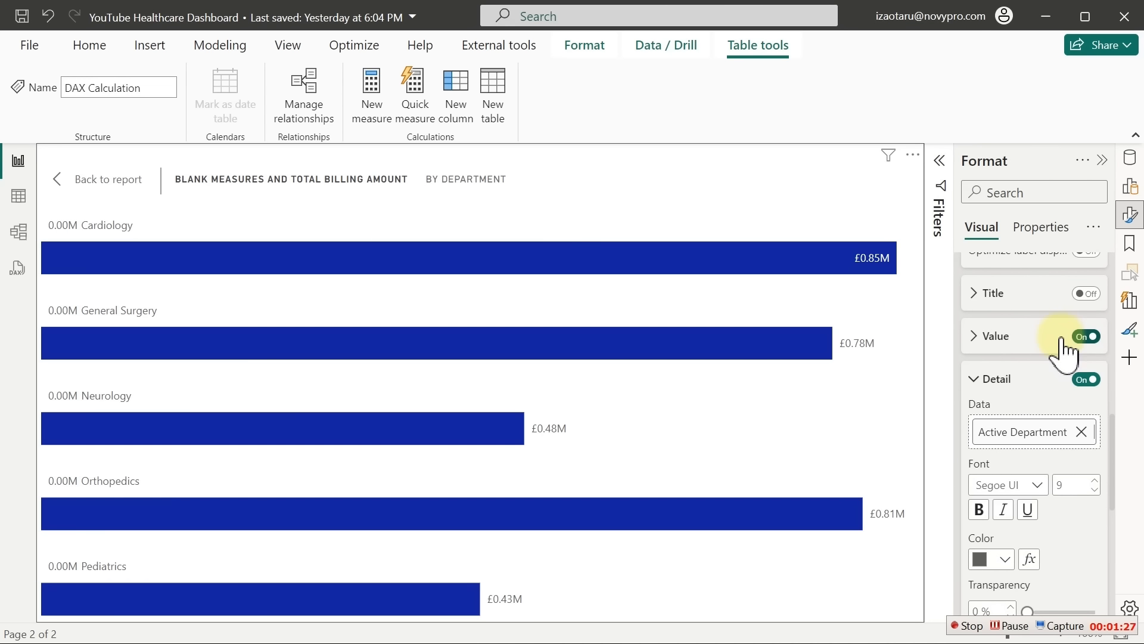
Set the data label Value field to Active Department
left_click(1004, 337)
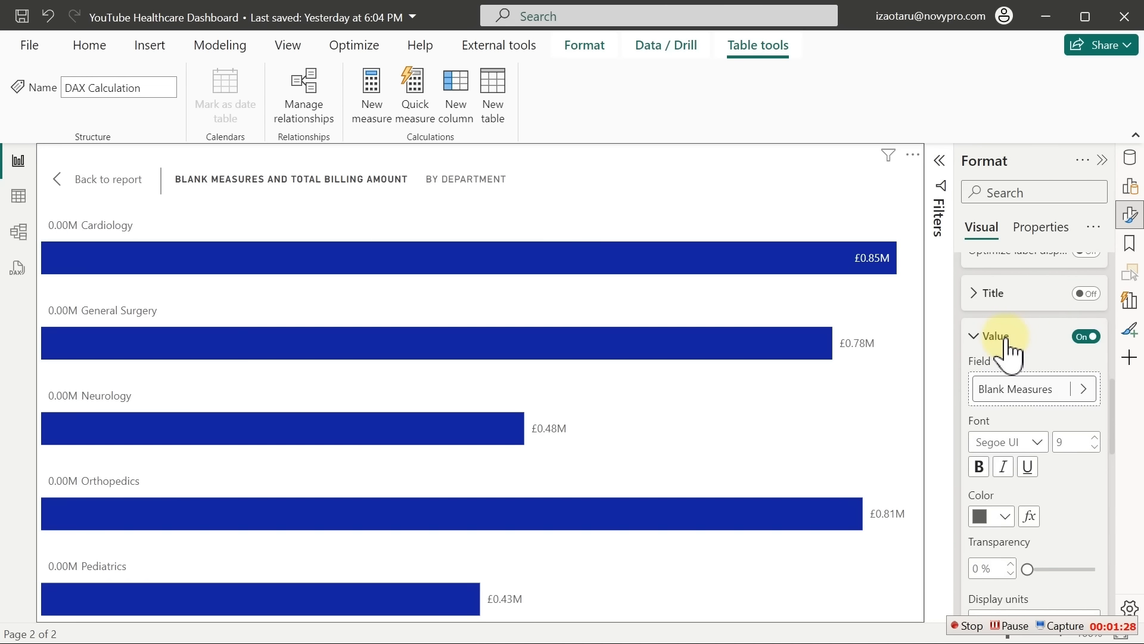
left_click(1083, 388)
scroll(888, 181, "down", 1)
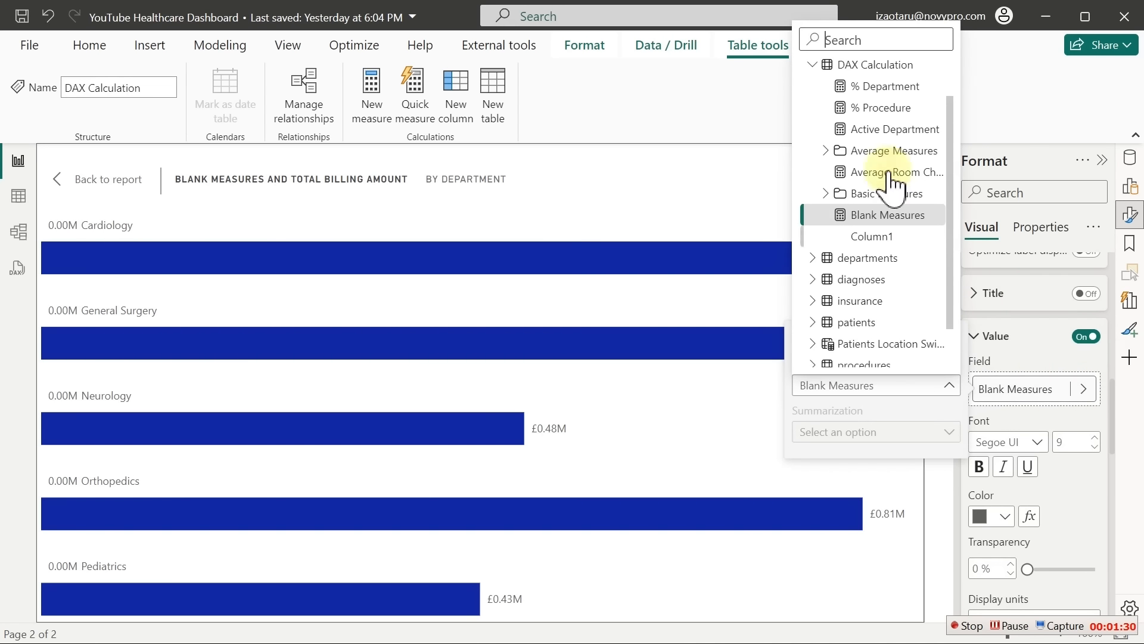
left_click(870, 89)
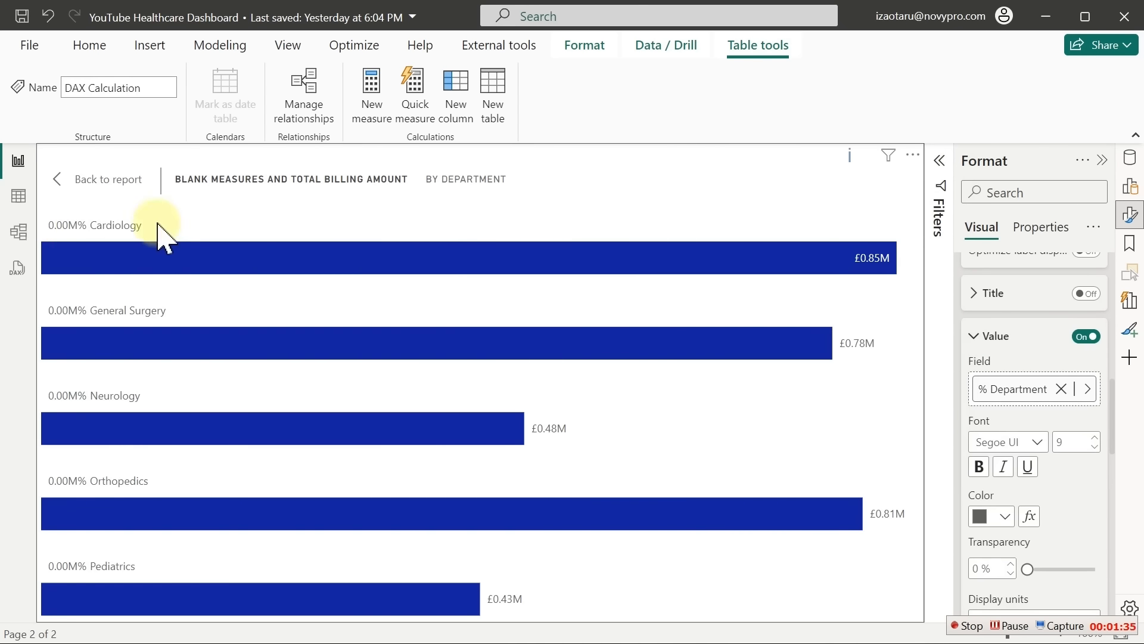
left_click(1086, 389)
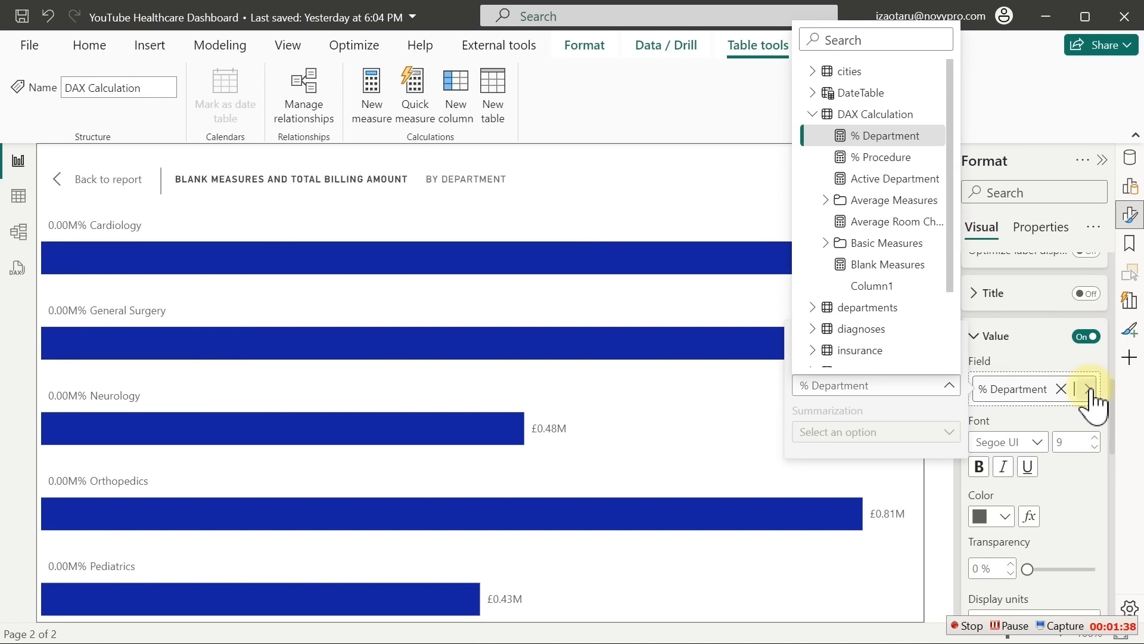
left_click(866, 179)
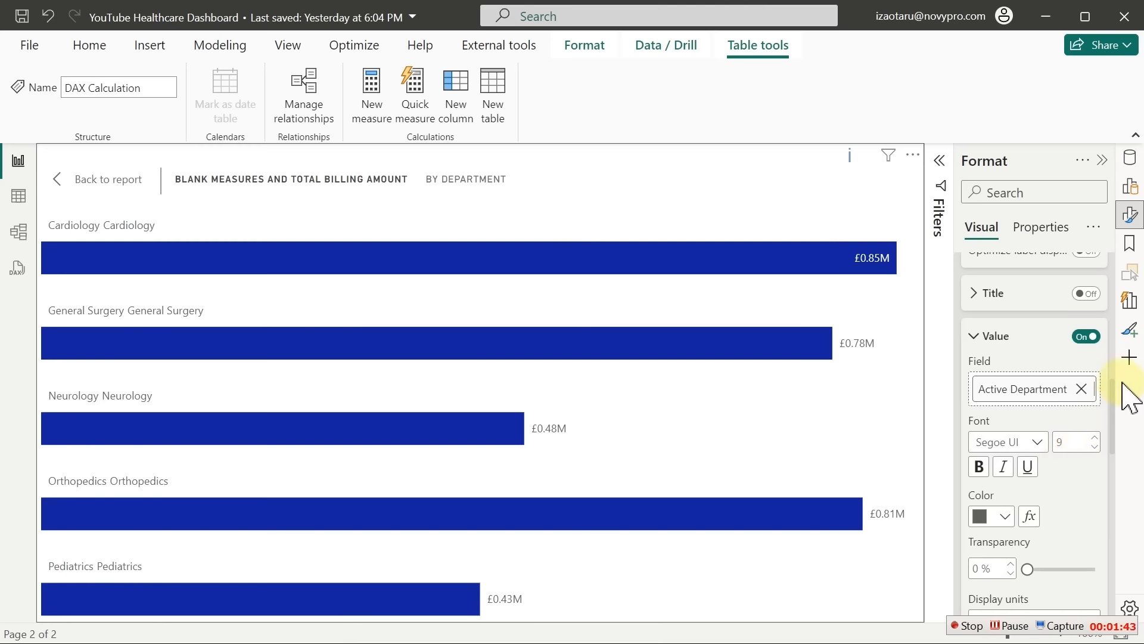
Replace Active Department in the label Detail with the % Department measure
left_click_drag(1113, 391, 1116, 459)
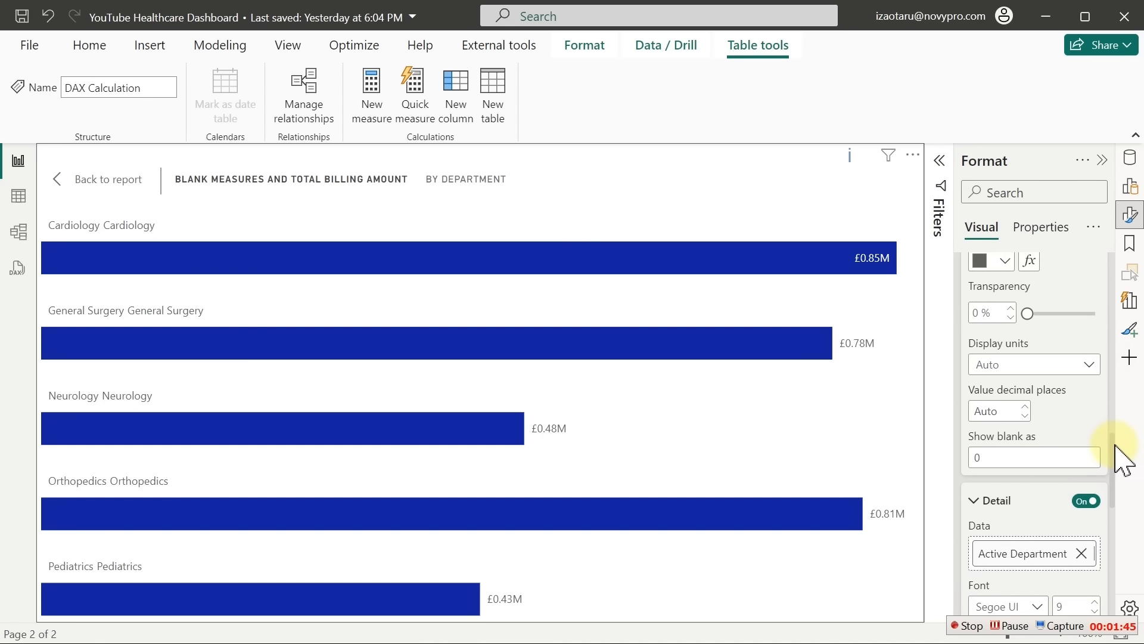
scroll(1116, 459, "down", 3)
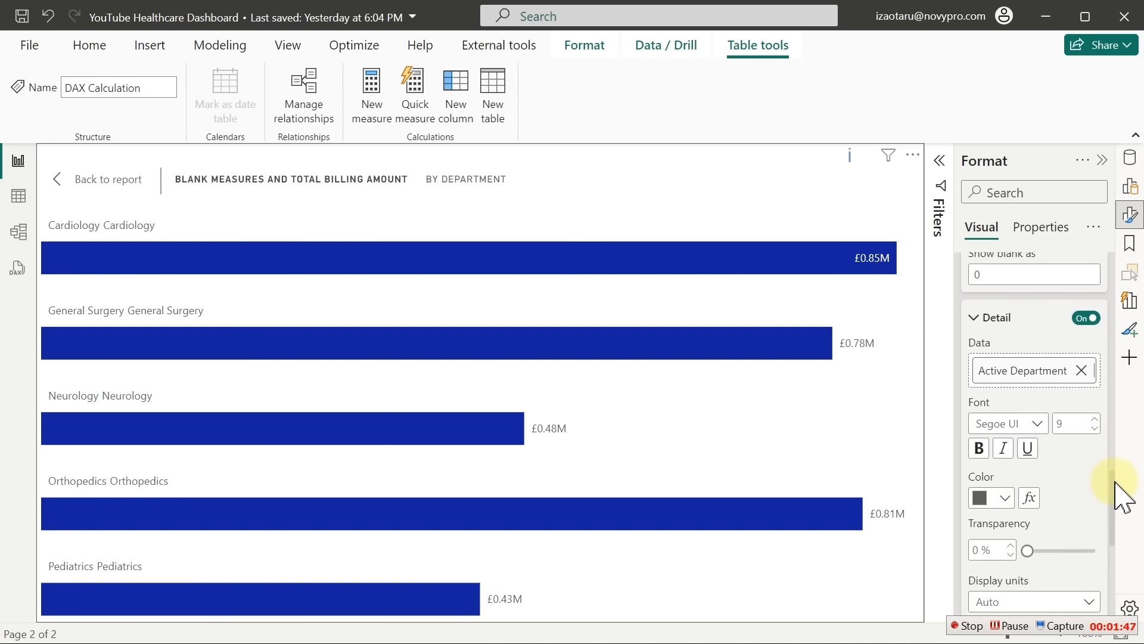
left_click(1080, 370)
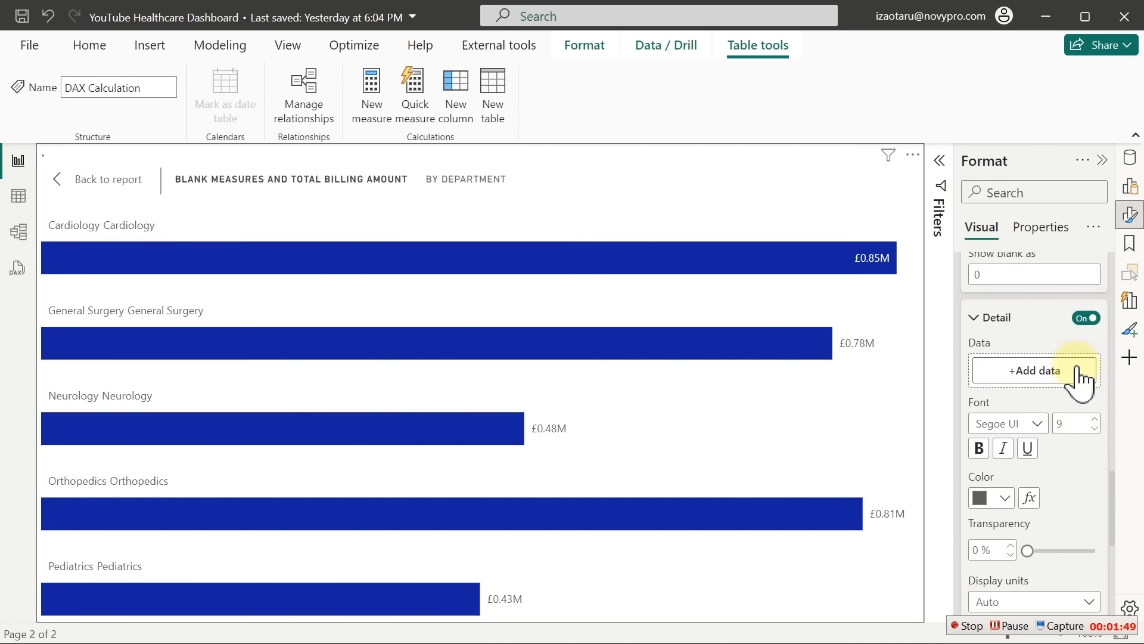
left_click(1077, 371)
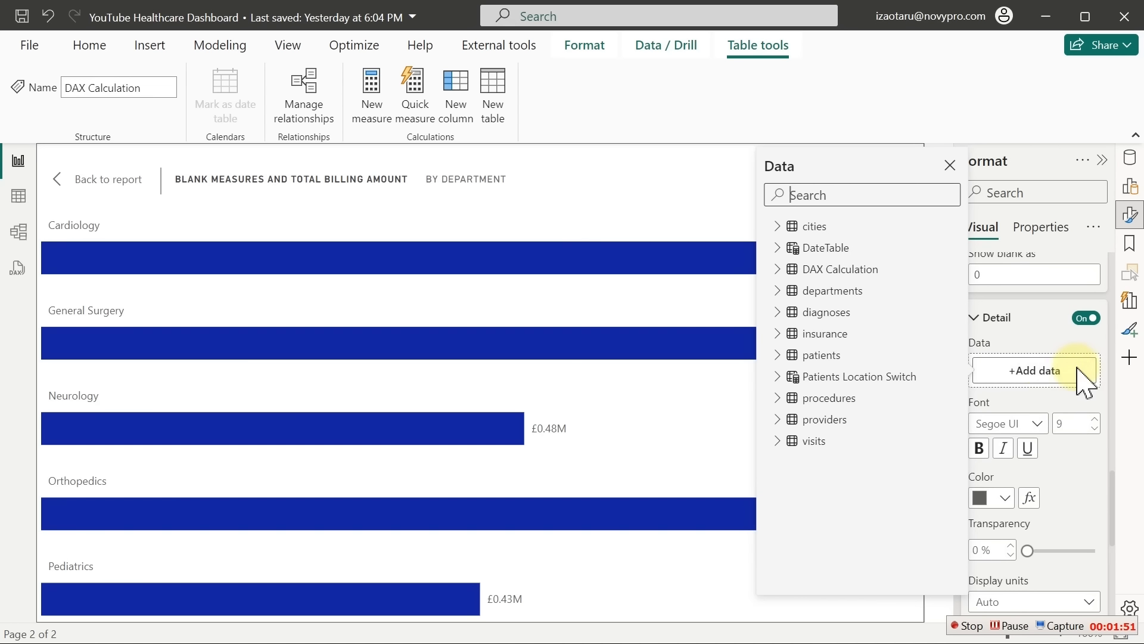
left_click(778, 269)
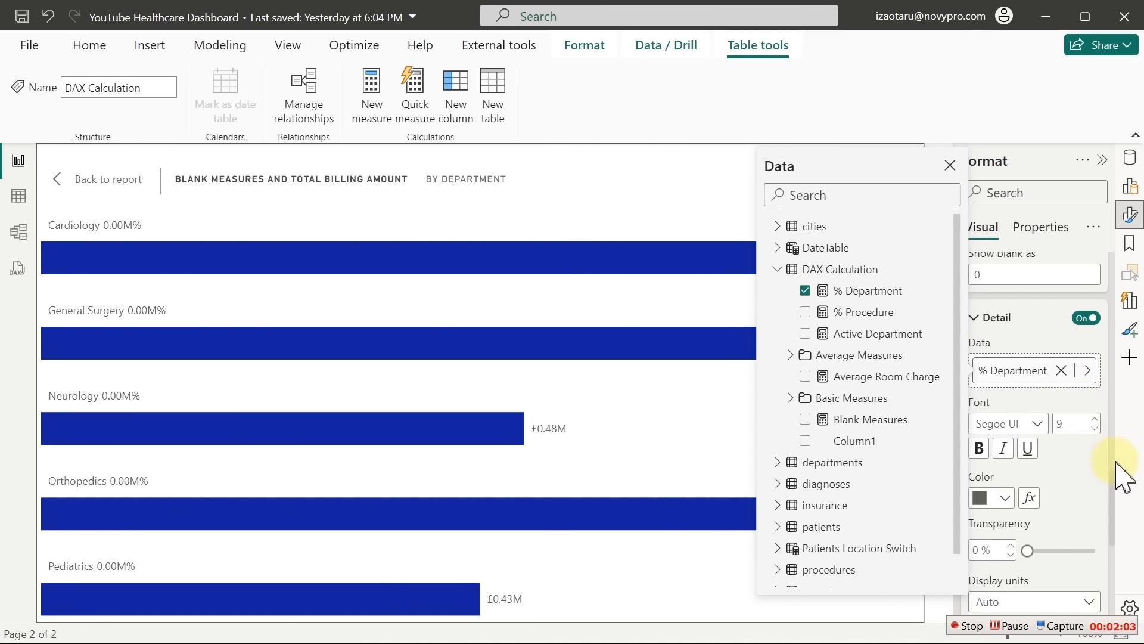
left_click(1117, 496)
Set the Detail label display units to None and its font to Segoe UI Bold
left_click_drag(1111, 487, 1123, 542)
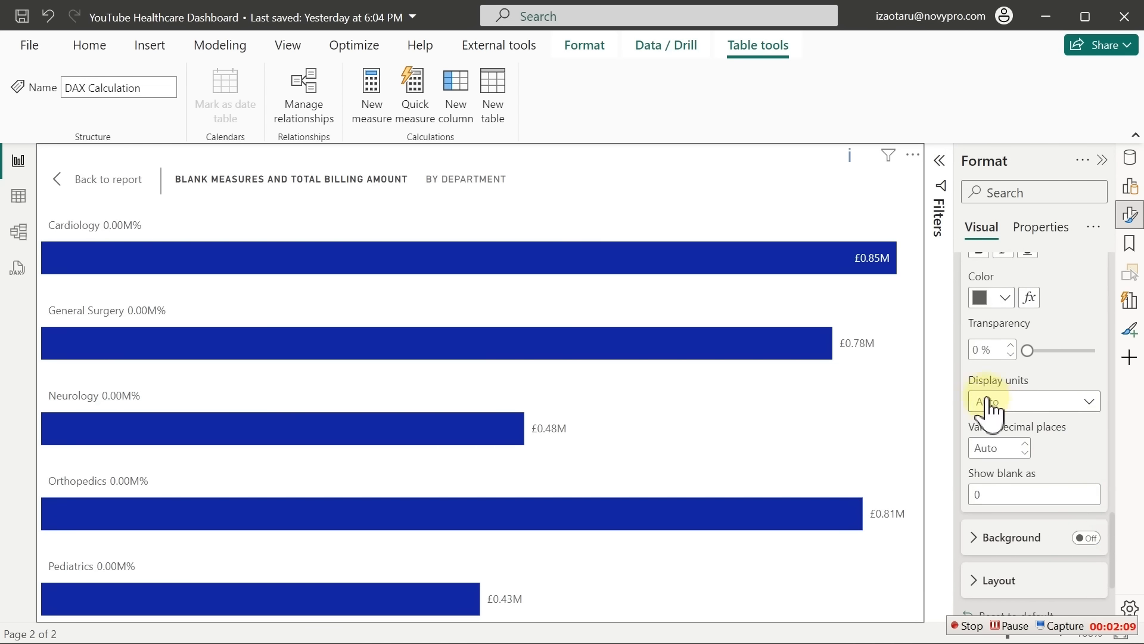
left_click(1011, 404)
left_click(1017, 405)
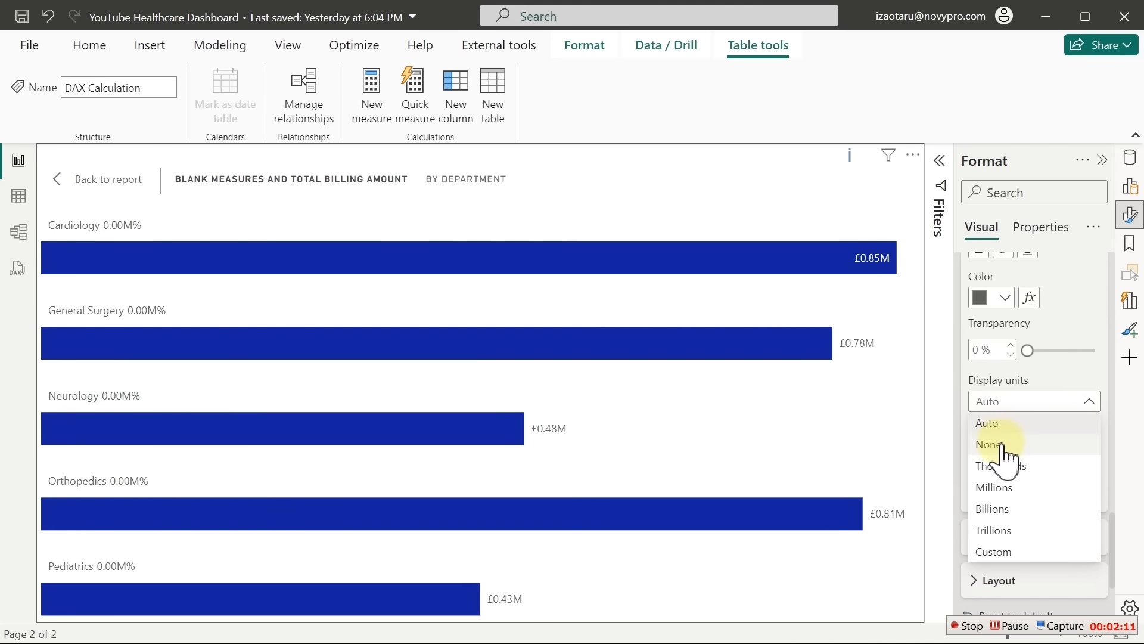
left_click(991, 445)
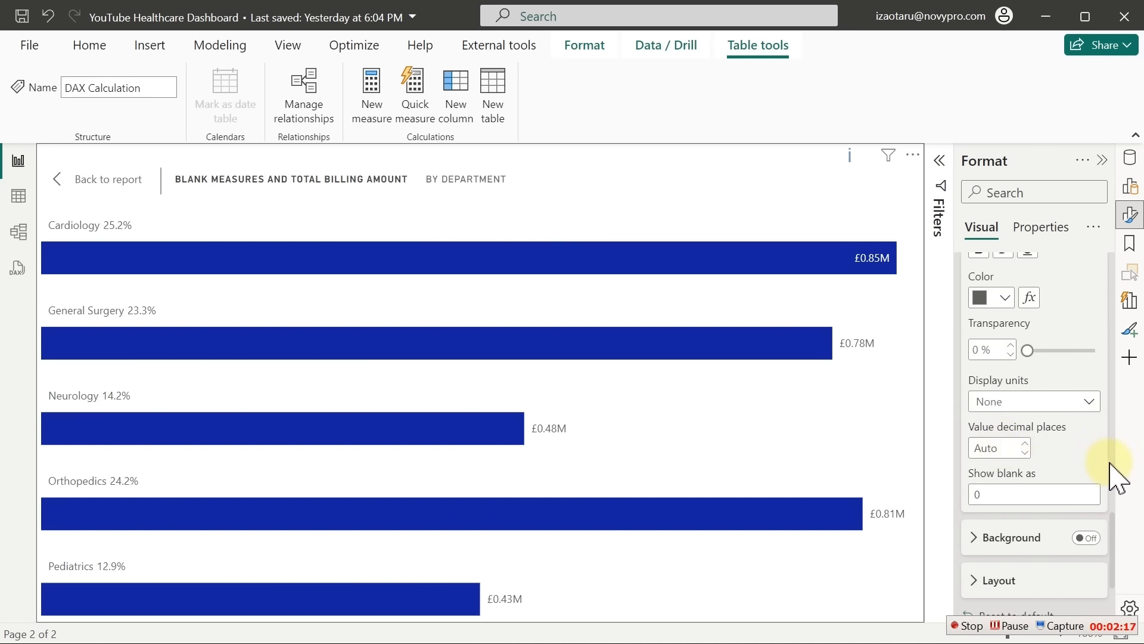
left_click_drag(1113, 534, 1115, 491)
left_click(1030, 427)
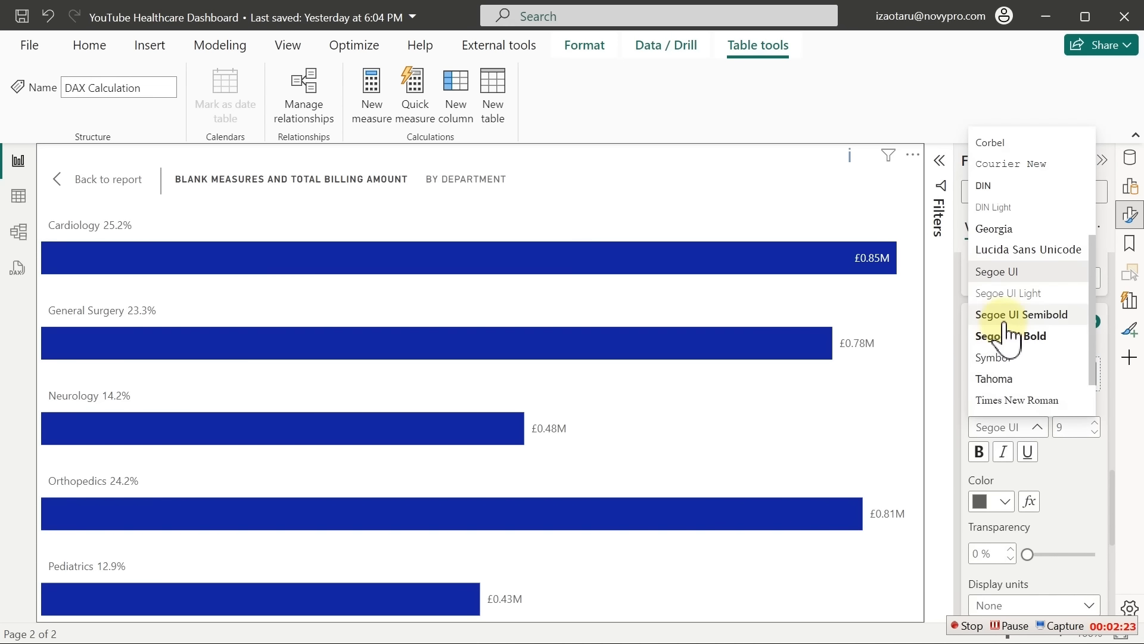
left_click(1008, 334)
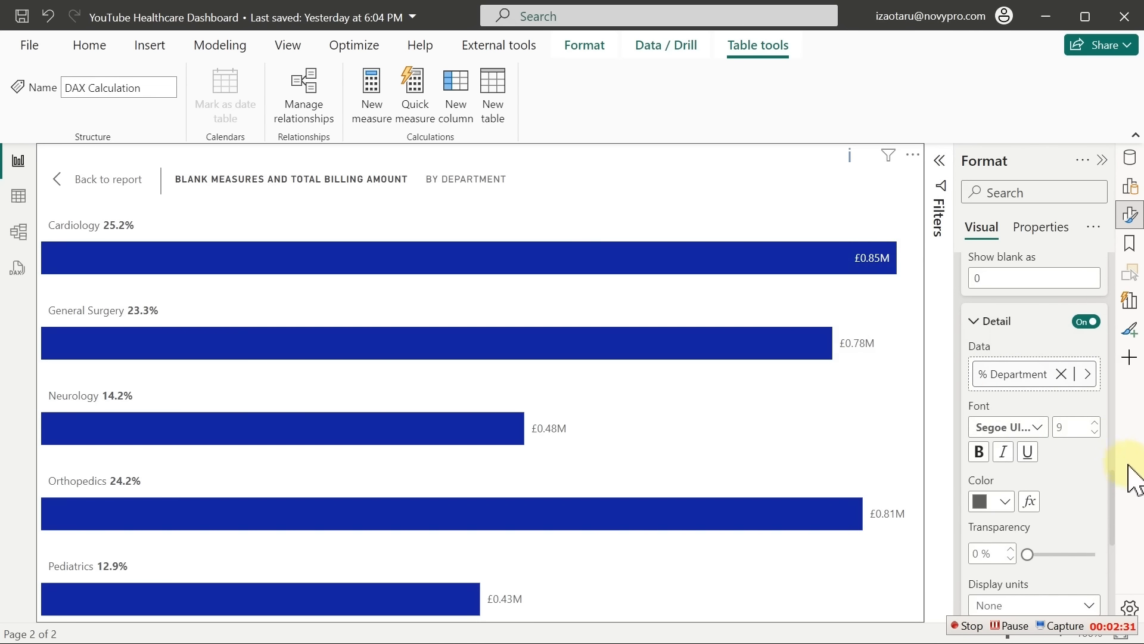
Set the data label Value display units to None
left_click_drag(1112, 489, 1116, 356)
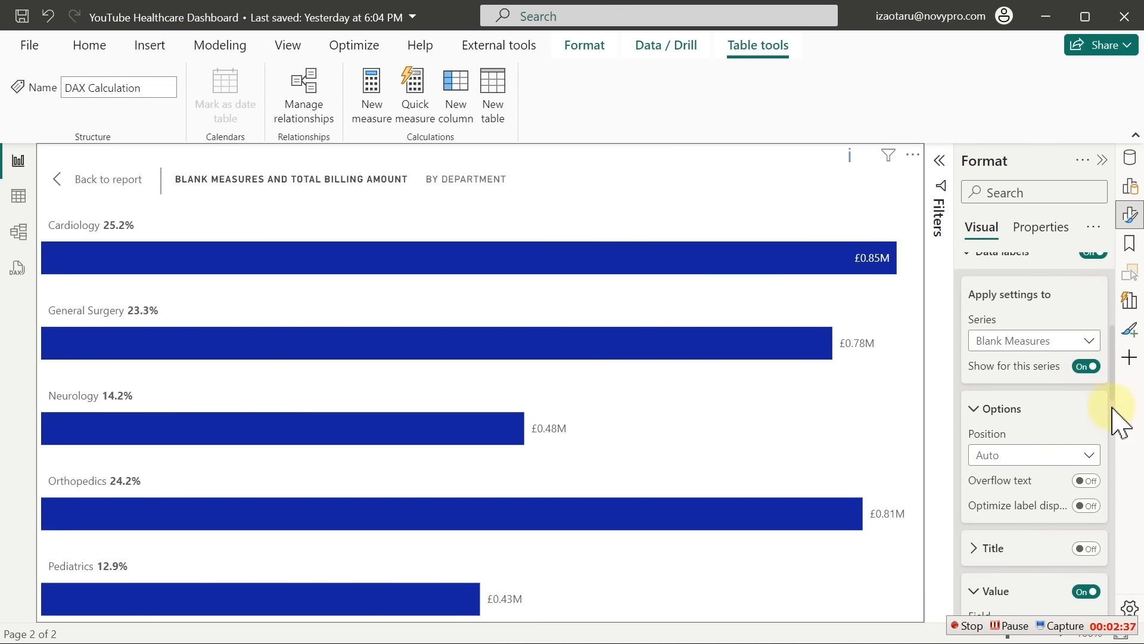
left_click_drag(1115, 377, 1112, 469)
left_click(1062, 449)
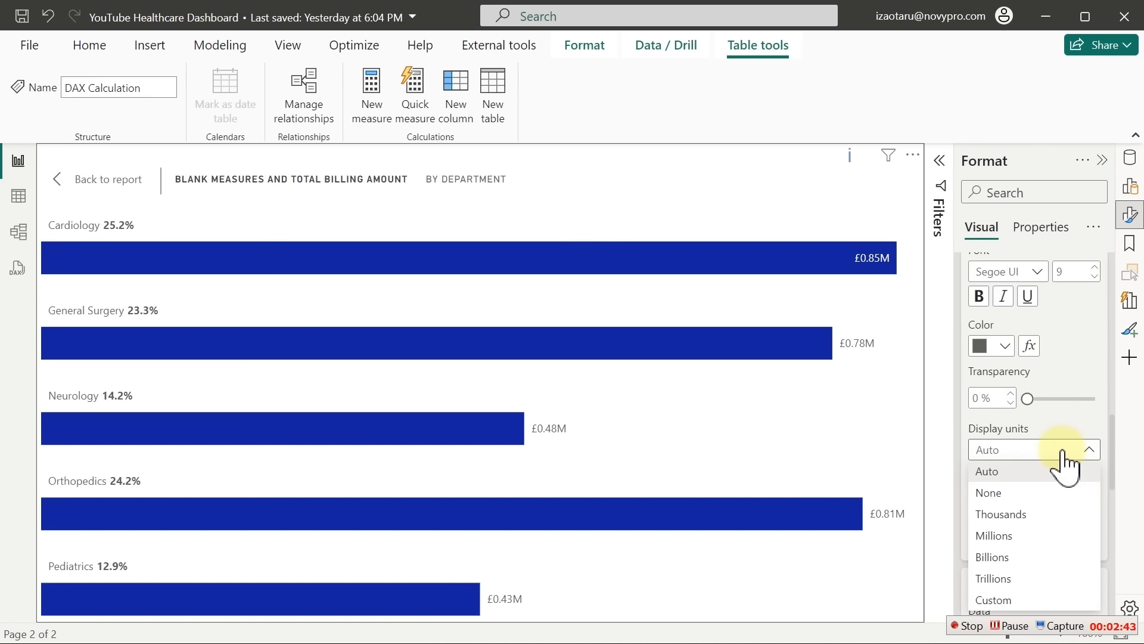
left_click(990, 493)
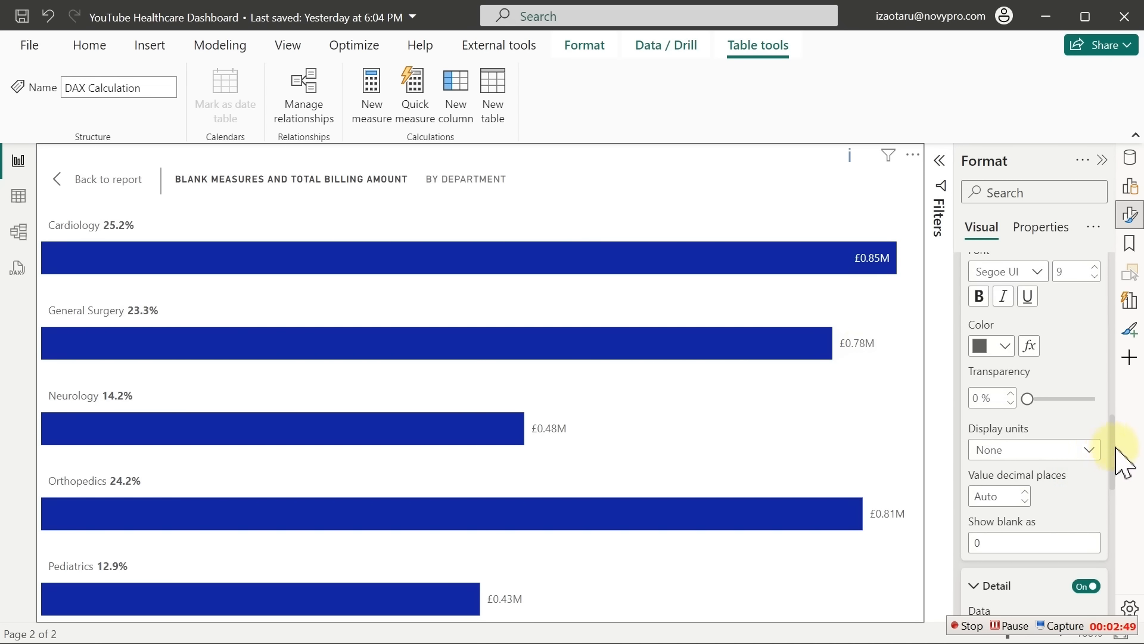
left_click_drag(1112, 447, 1109, 357)
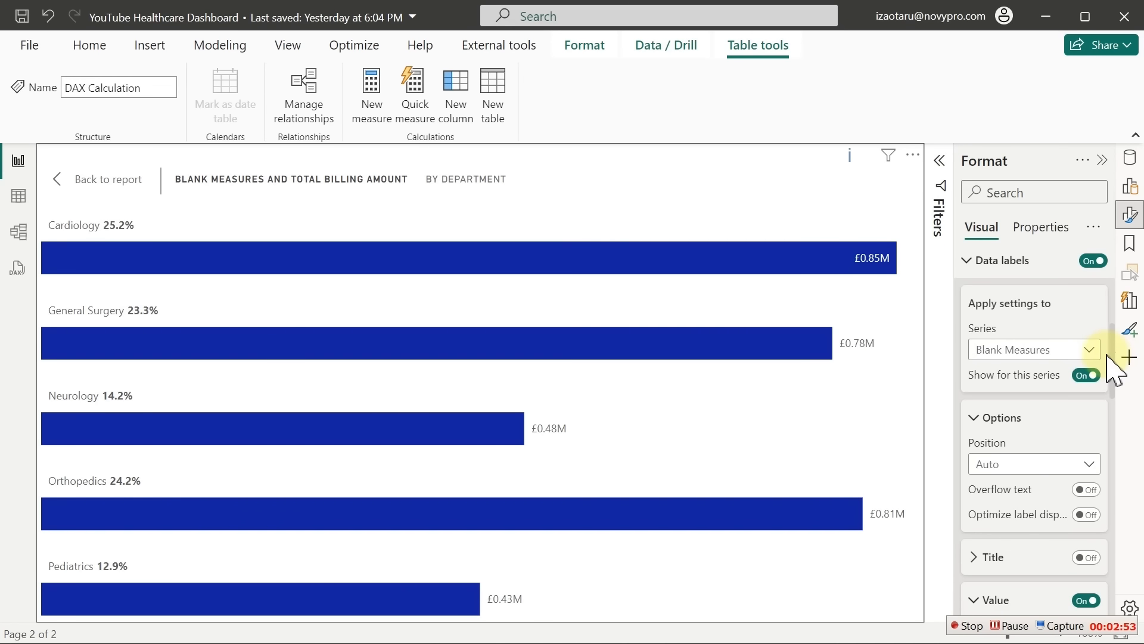
For the Total Billing Amount series, set the label value display units to None
left_click(1022, 358)
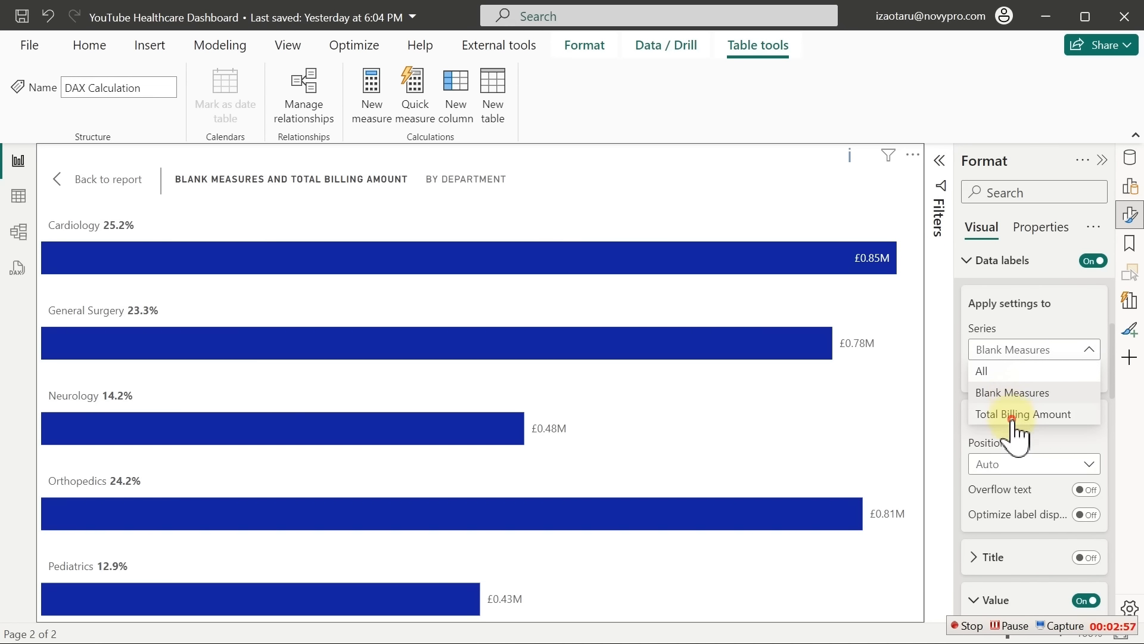
left_click(1016, 416)
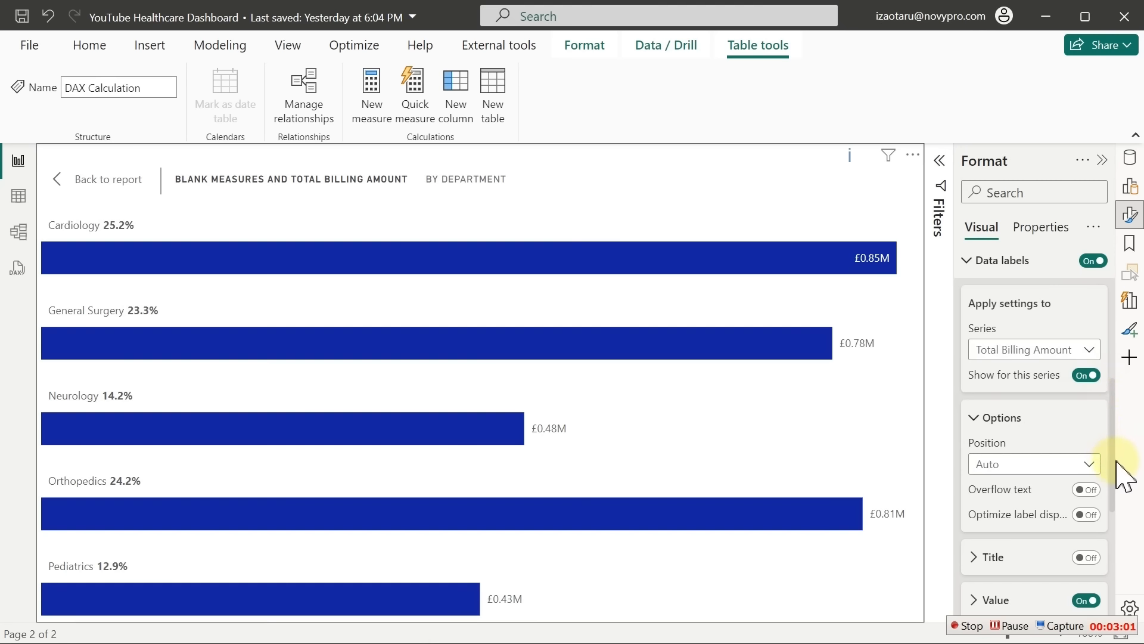
left_click_drag(1113, 451, 1106, 534)
left_click(992, 382)
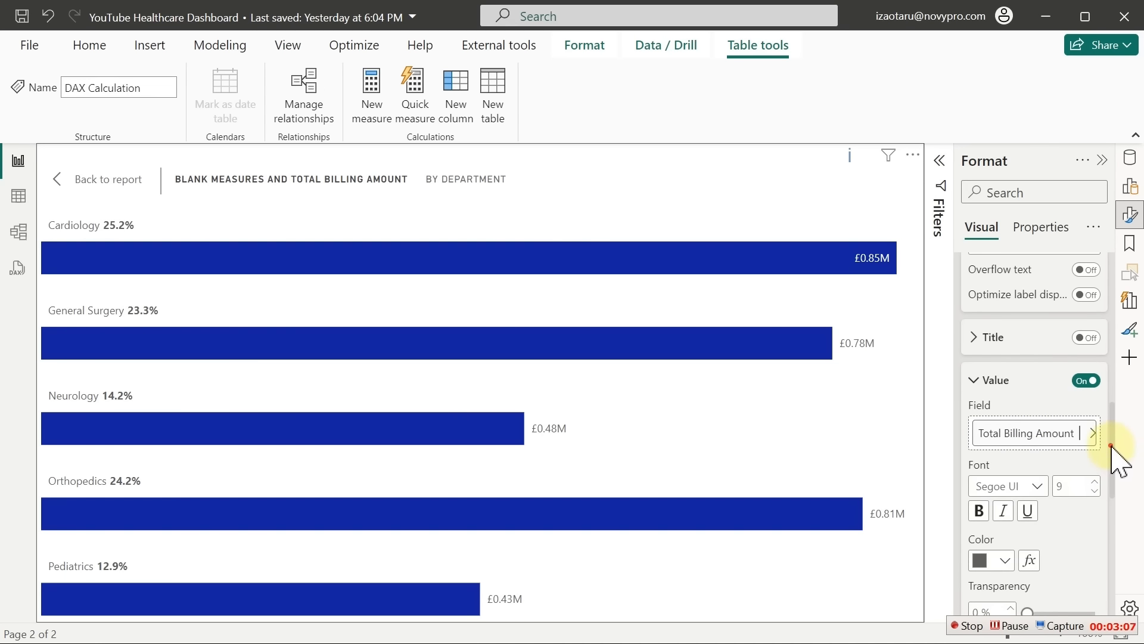
left_click_drag(1112, 453, 1098, 524)
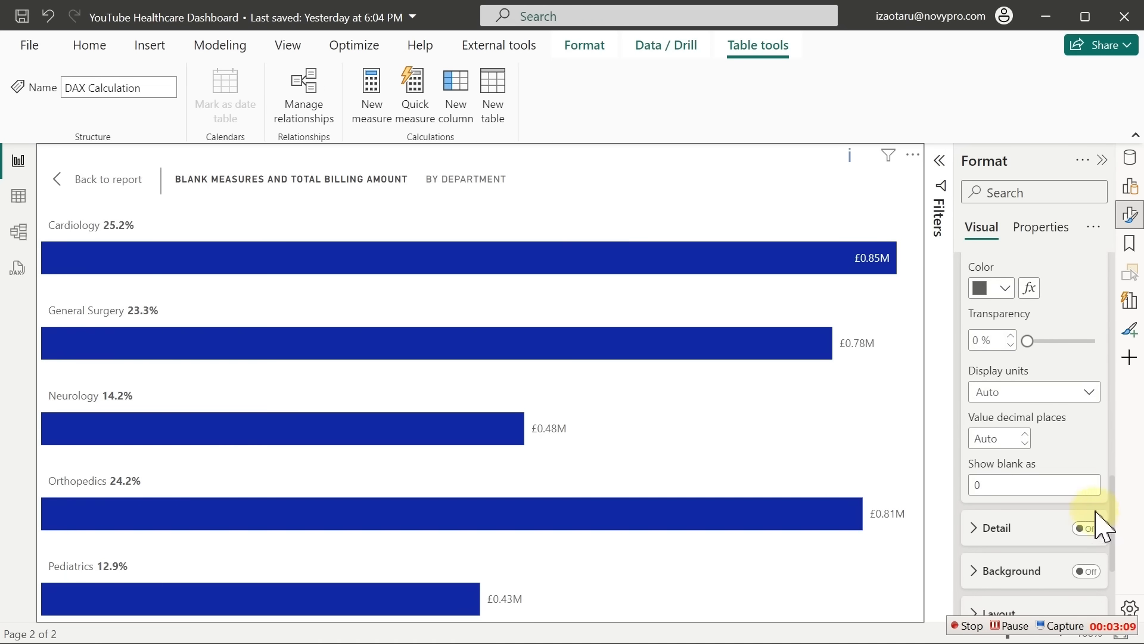
left_click(1047, 394)
left_click(1011, 435)
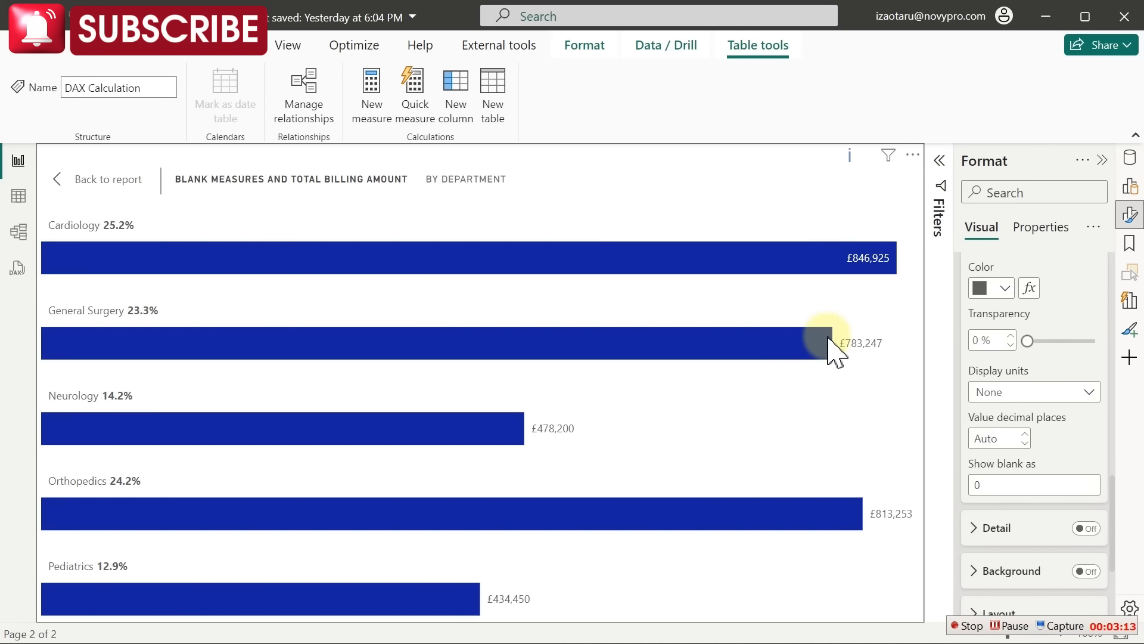
Sort the department chart by Total Billing Amount descending, then deselect it
left_click(102, 179)
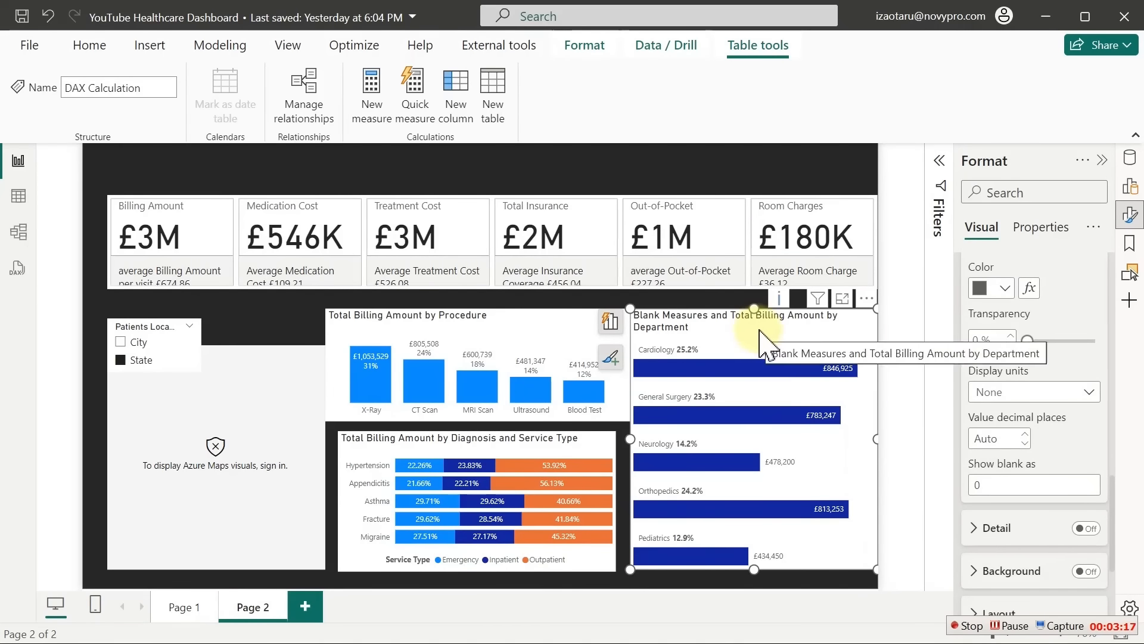
mouse_move(847, 371)
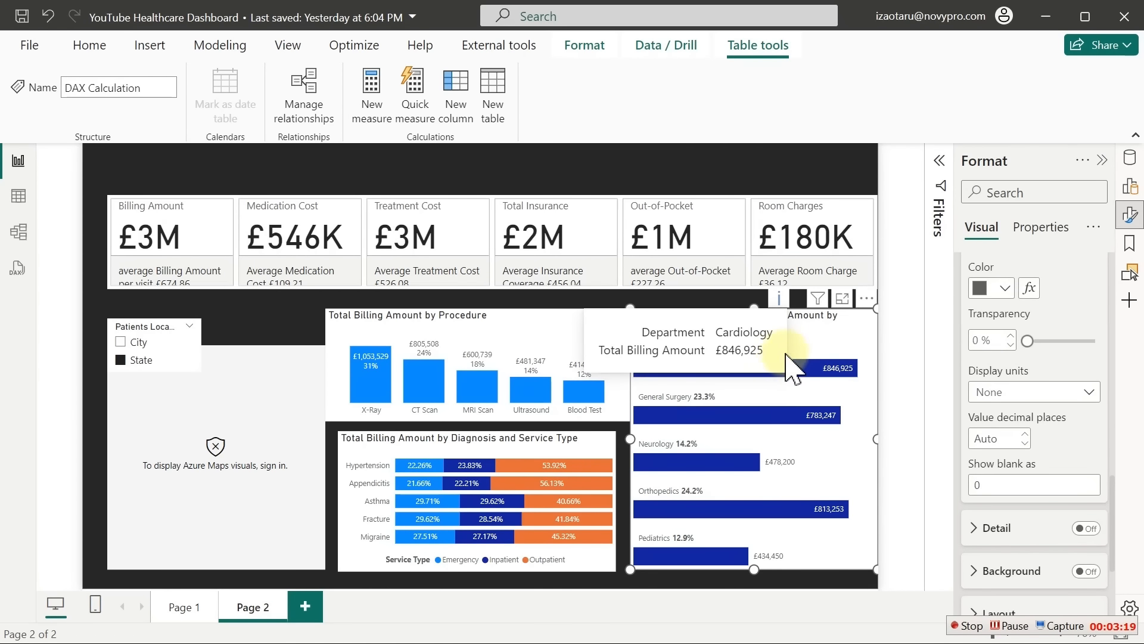
mouse_move(768, 508)
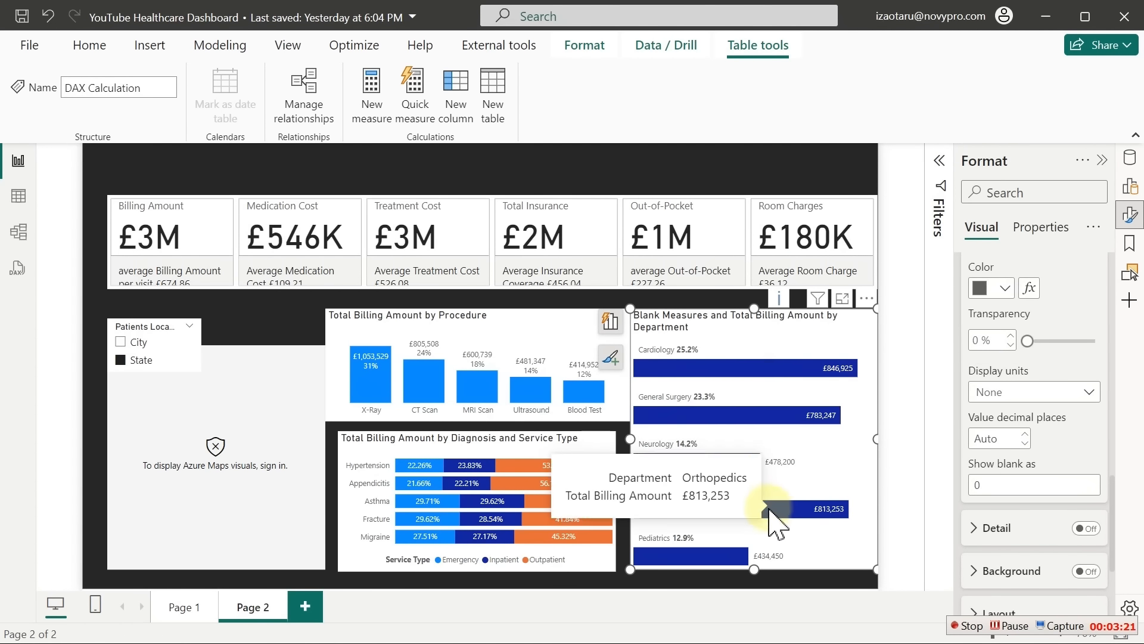
left_click(867, 298)
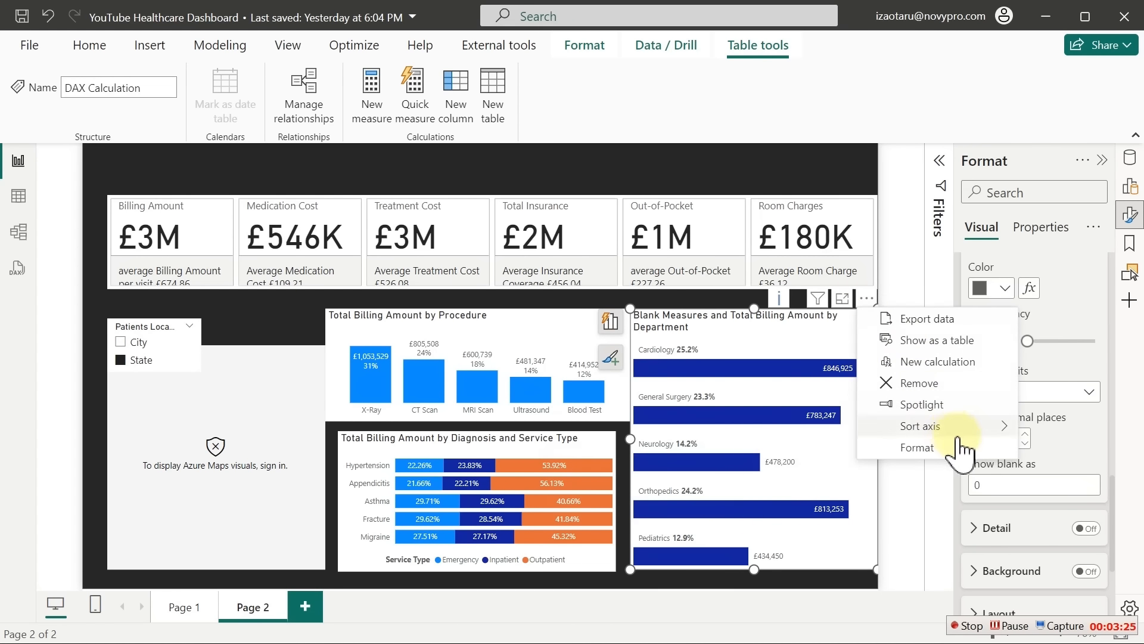
mouse_move(994, 437)
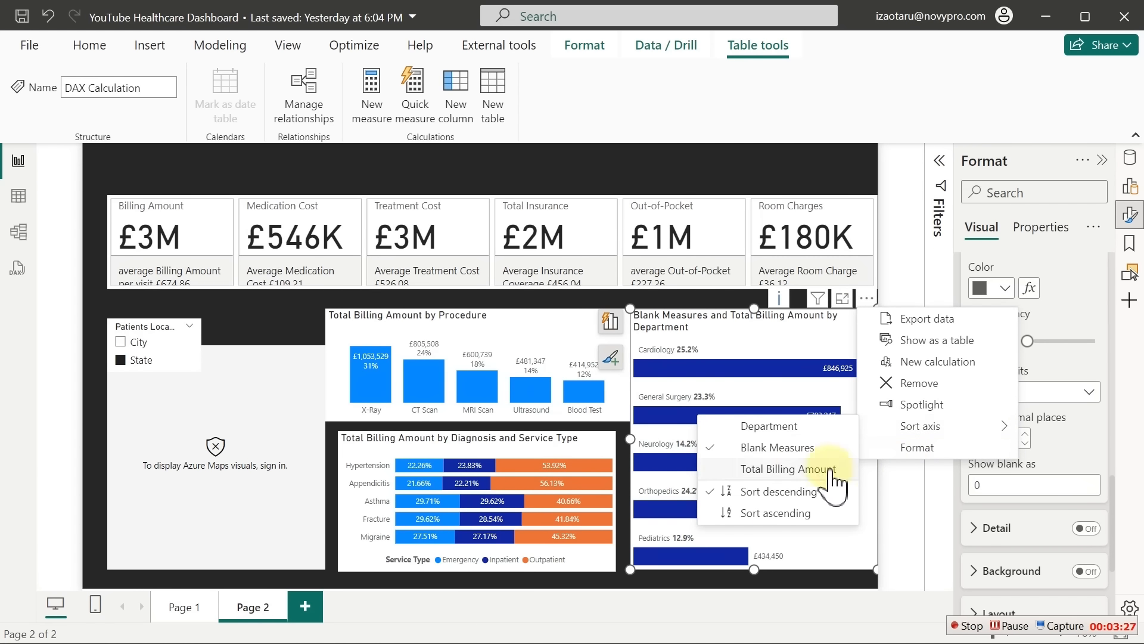
left_click(793, 469)
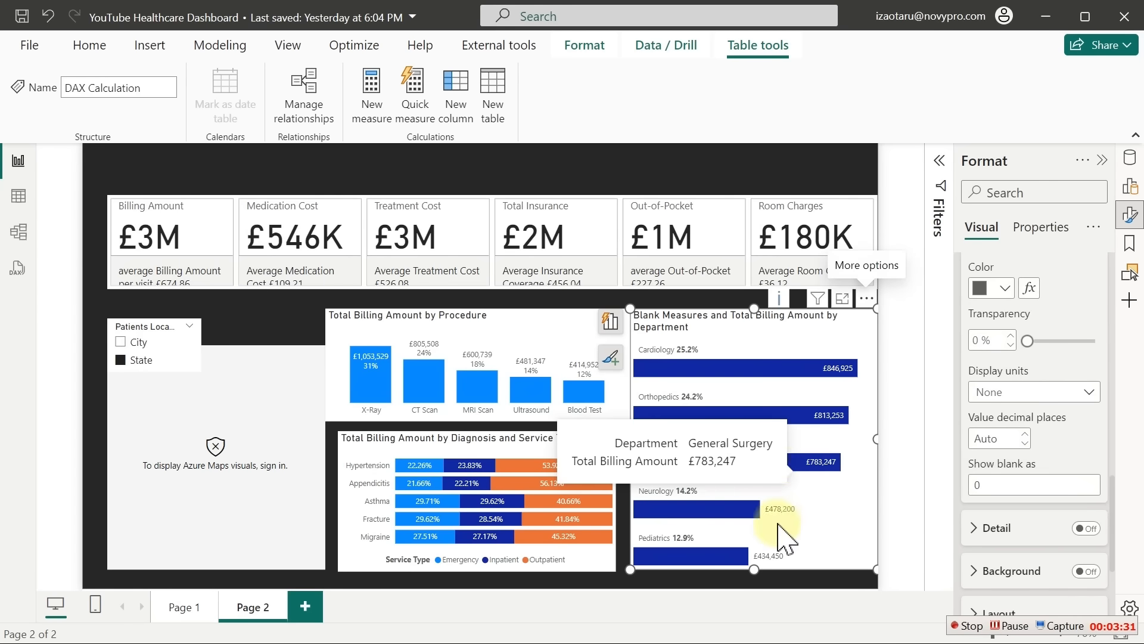
left_click(723, 173)
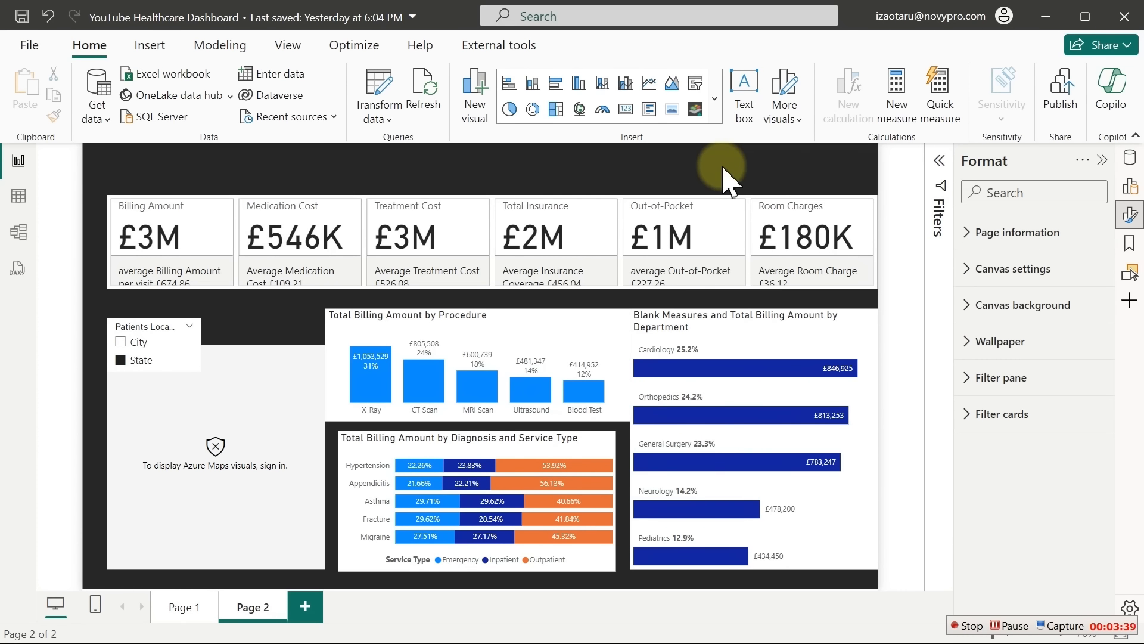
Multi-select the department, procedure and diagnosis charts plus the map, and turn Background off
left_click(1013, 625)
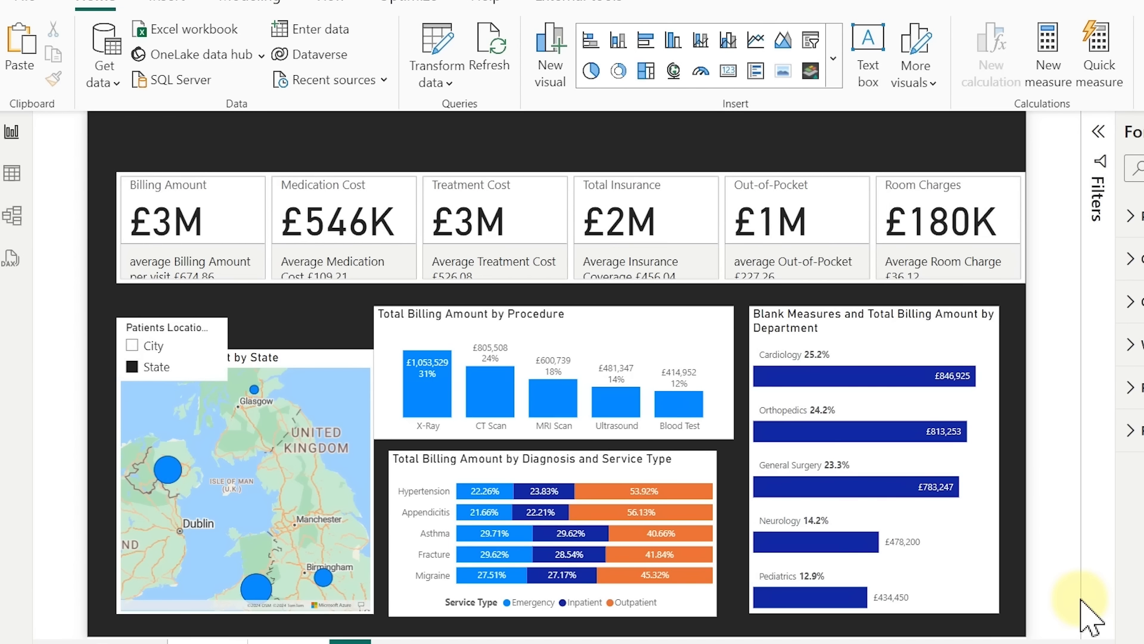
mouse_move(932, 268)
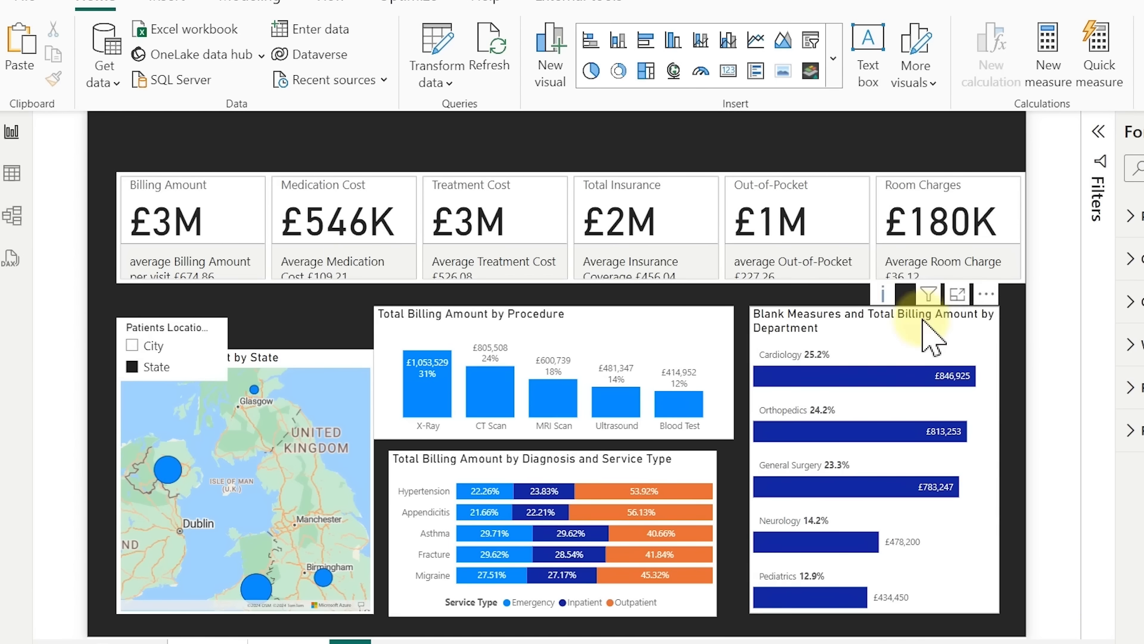
left_click(874, 346)
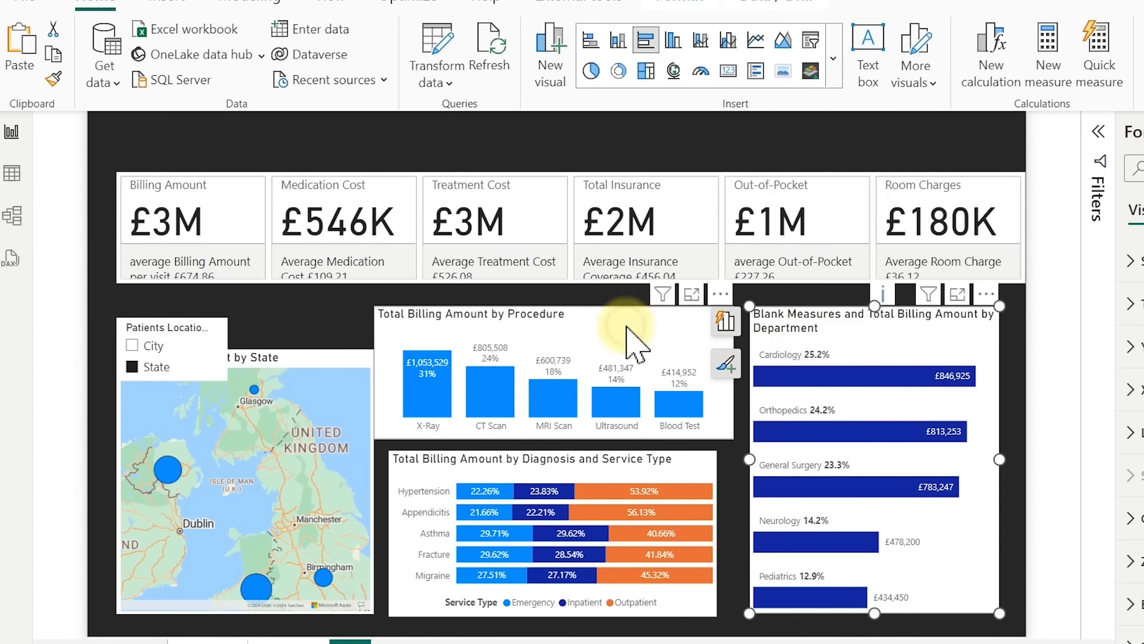
left_click(479, 424, "ctrl")
left_click(431, 475, "ctrl")
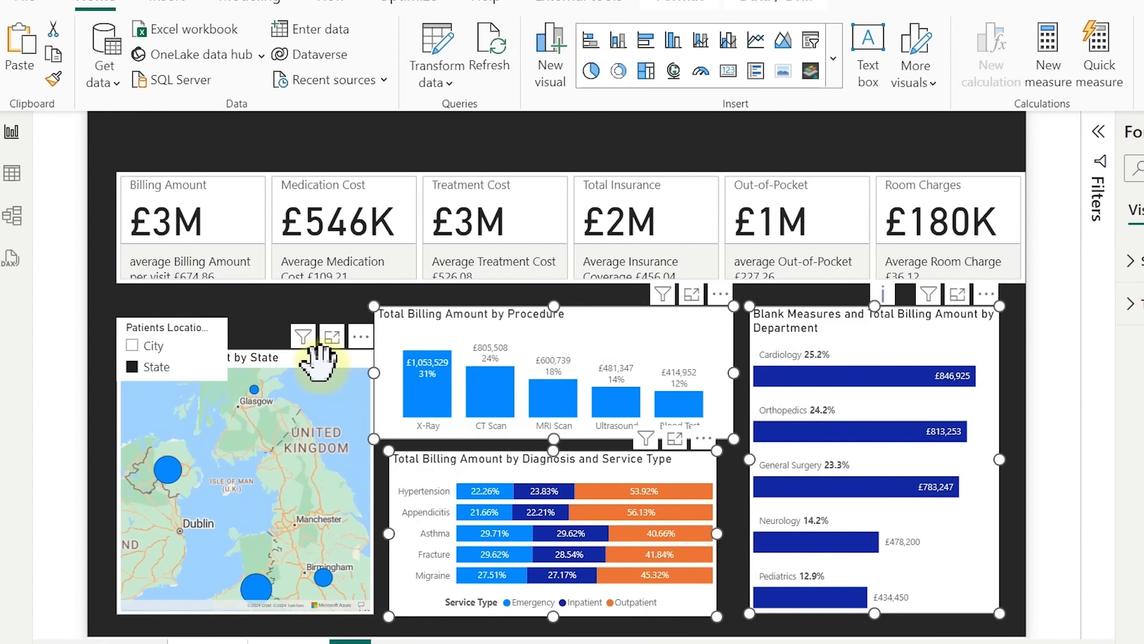
left_click(320, 359, "ctrl")
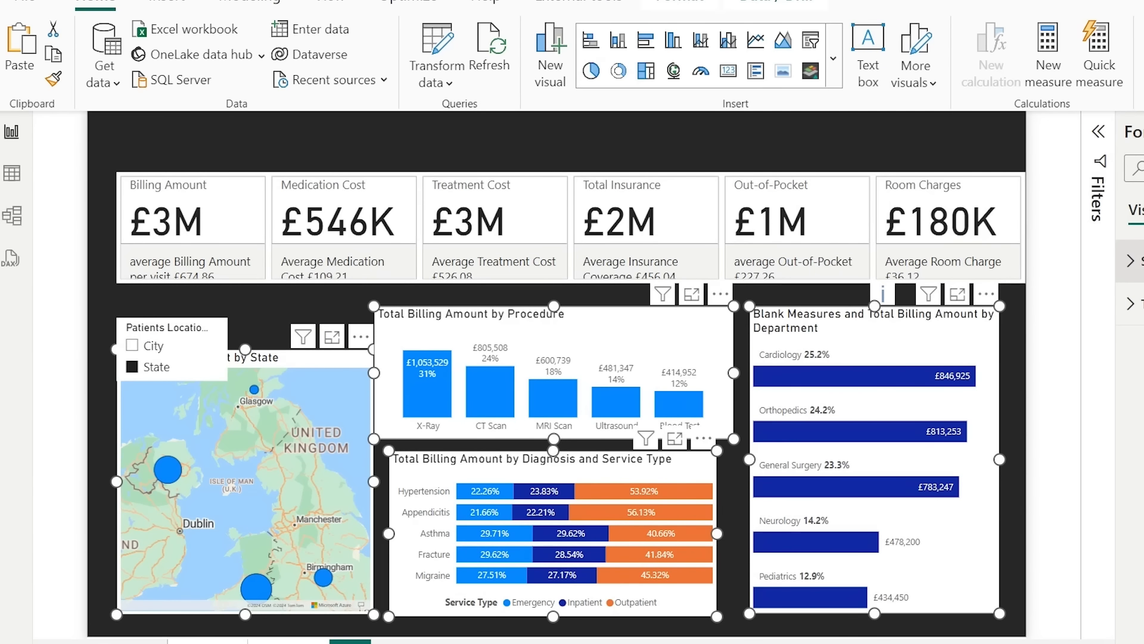
left_click(1130, 261)
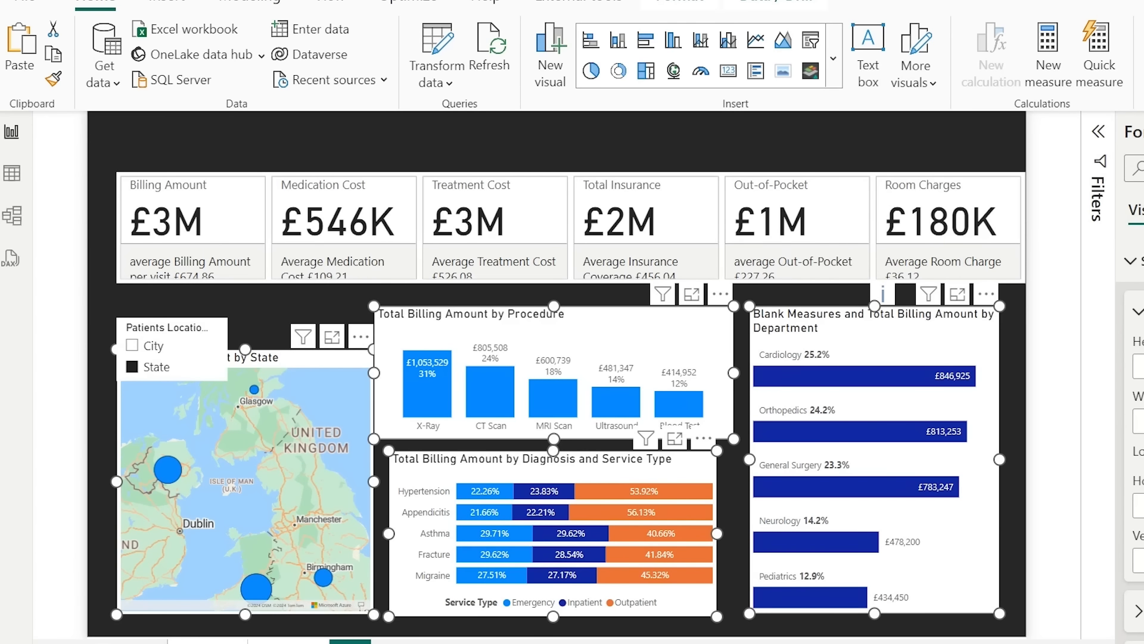
scroll(1130, 417, "down", 3)
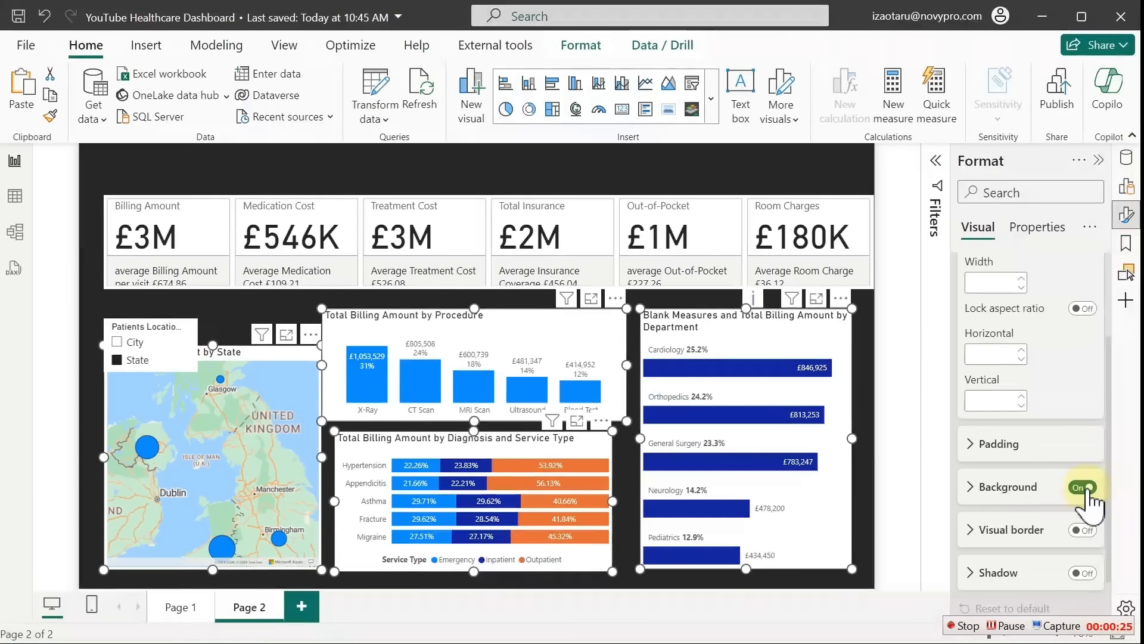
left_click(1083, 487)
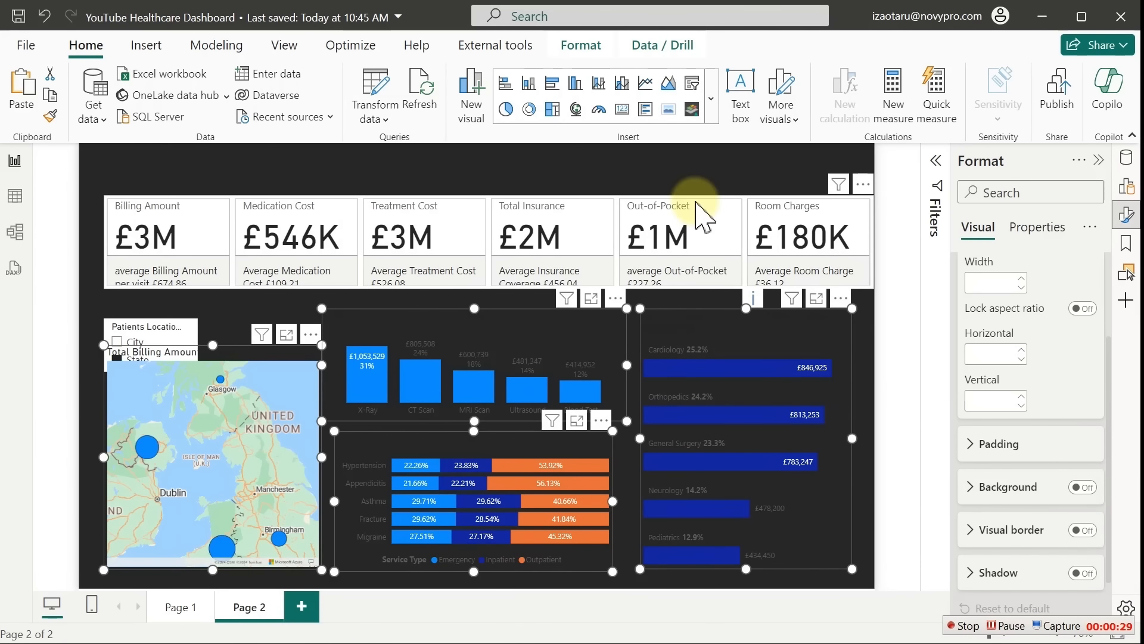
Convert the Patients Location slicer to the new Slicer visual type
left_click(653, 179)
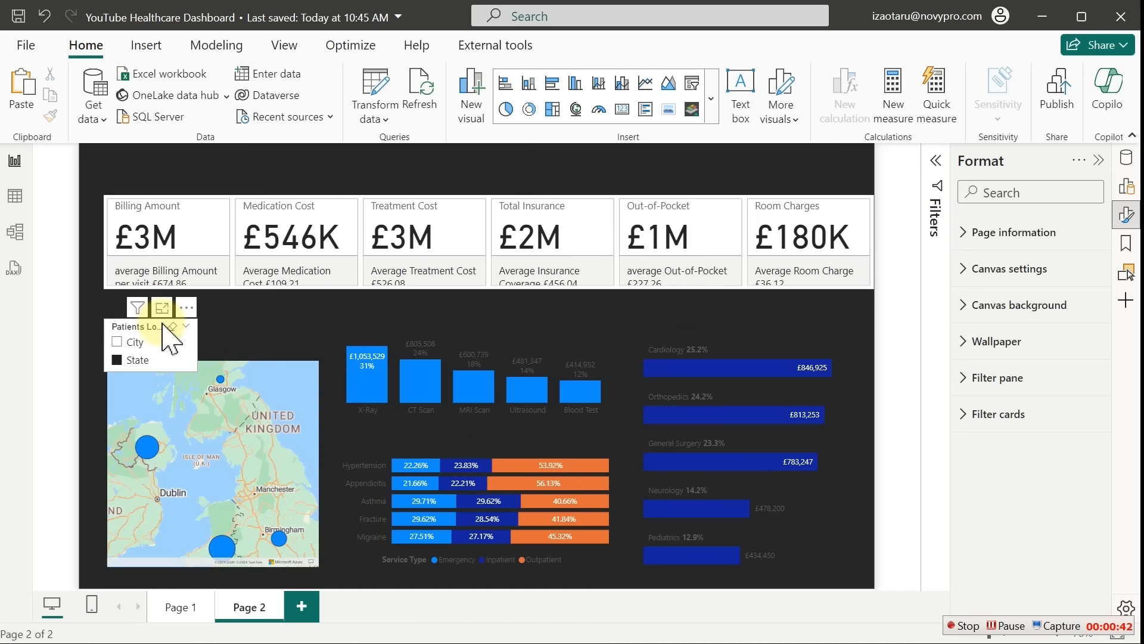
left_click(170, 340)
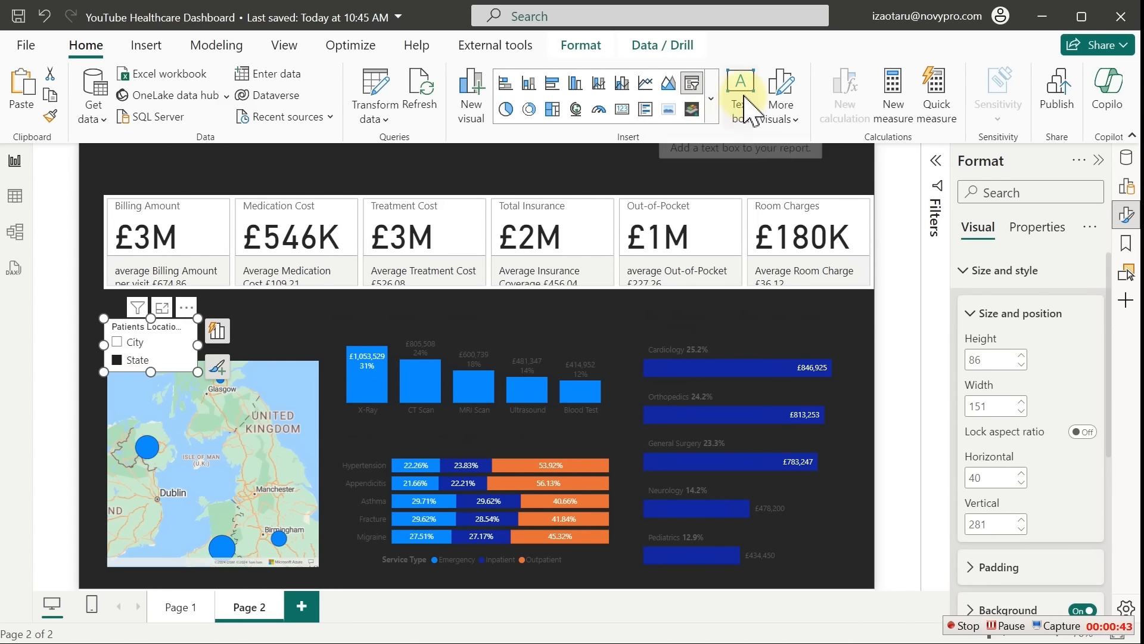
left_click(712, 110)
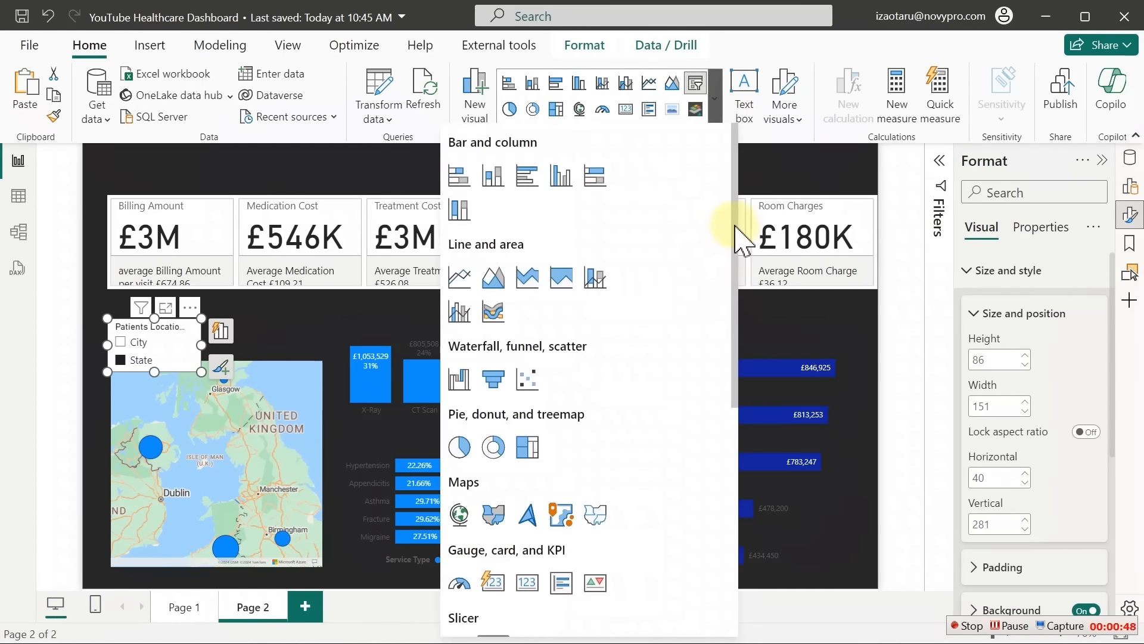
left_click_drag(733, 222, 739, 332)
left_click(738, 391)
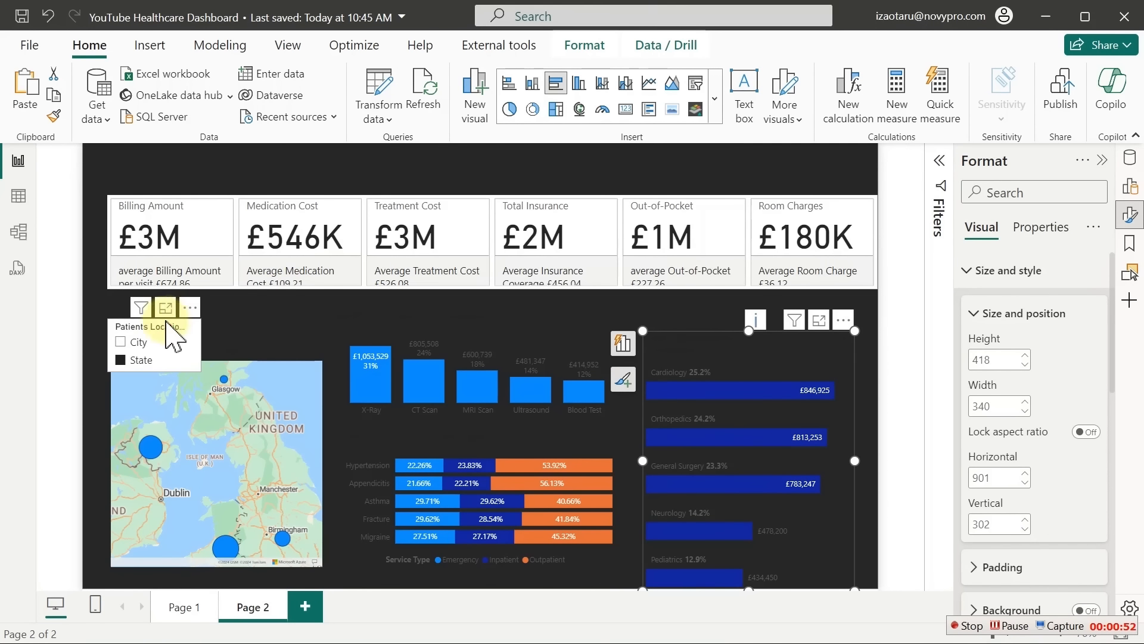
left_click(176, 337)
left_click(221, 332)
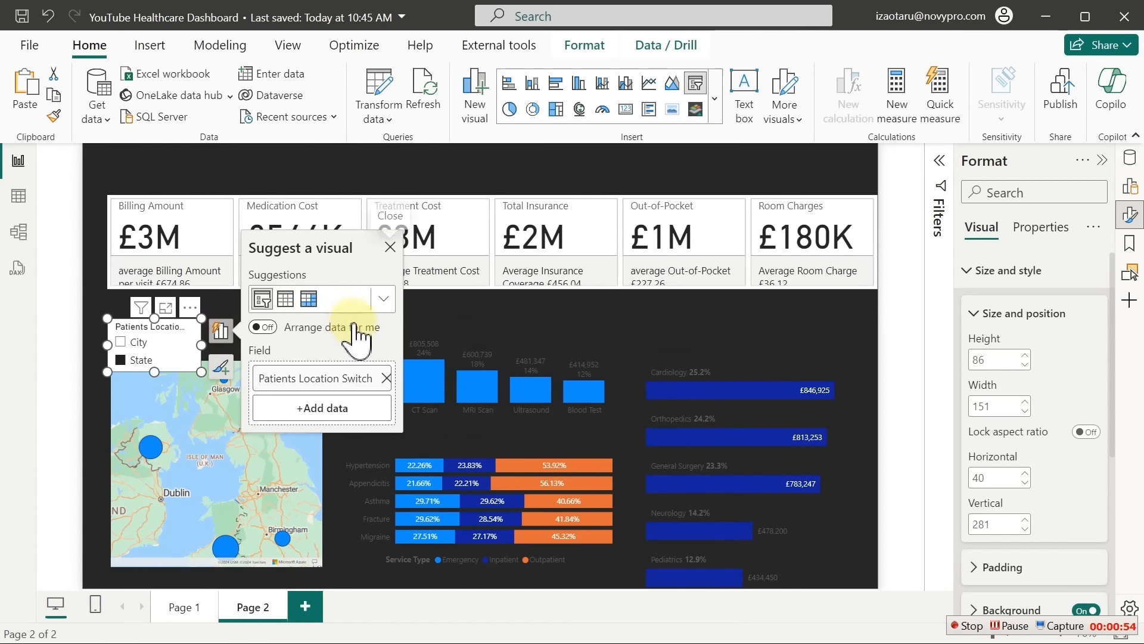
left_click(385, 305)
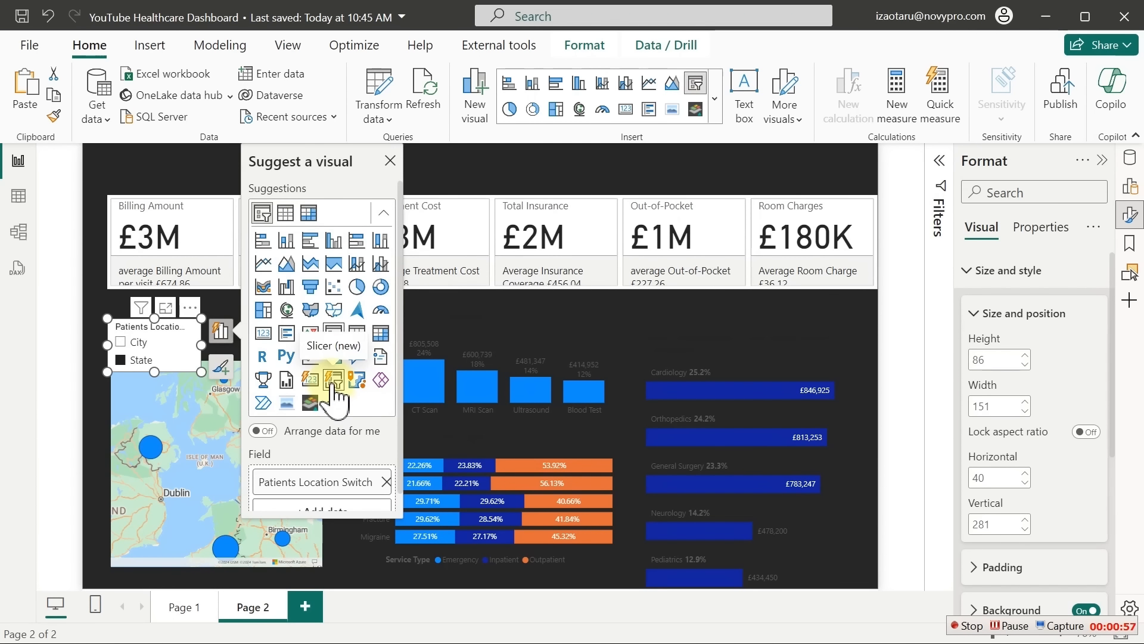
left_click(333, 383)
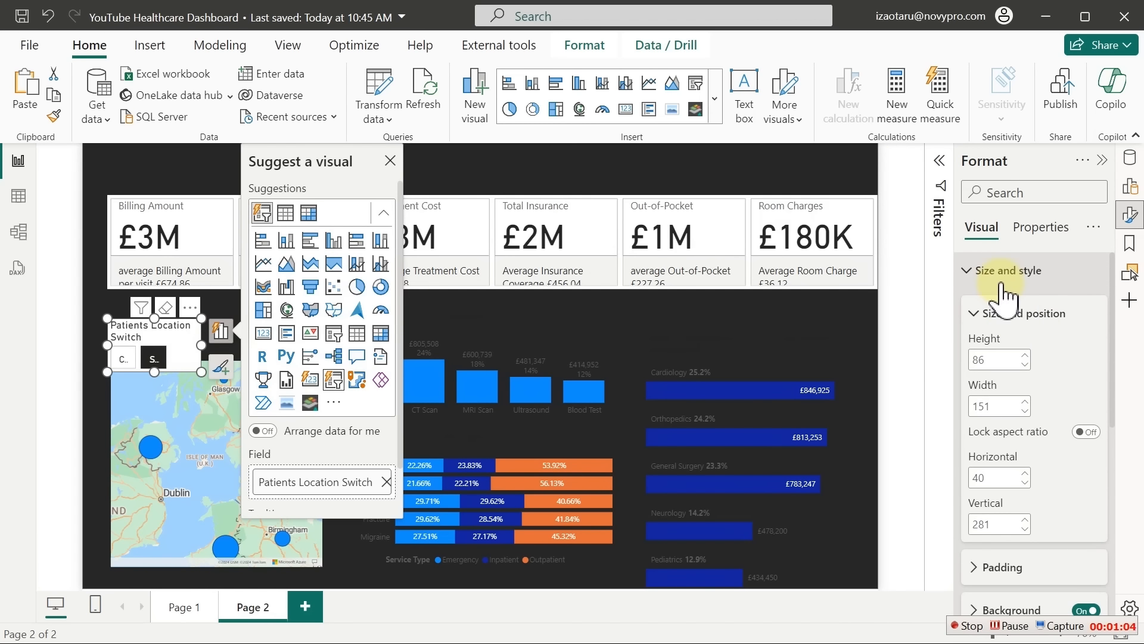
Turn off the slicer's background and title, lay buttons in a single row, and stretch it above the map
left_click(1087, 611)
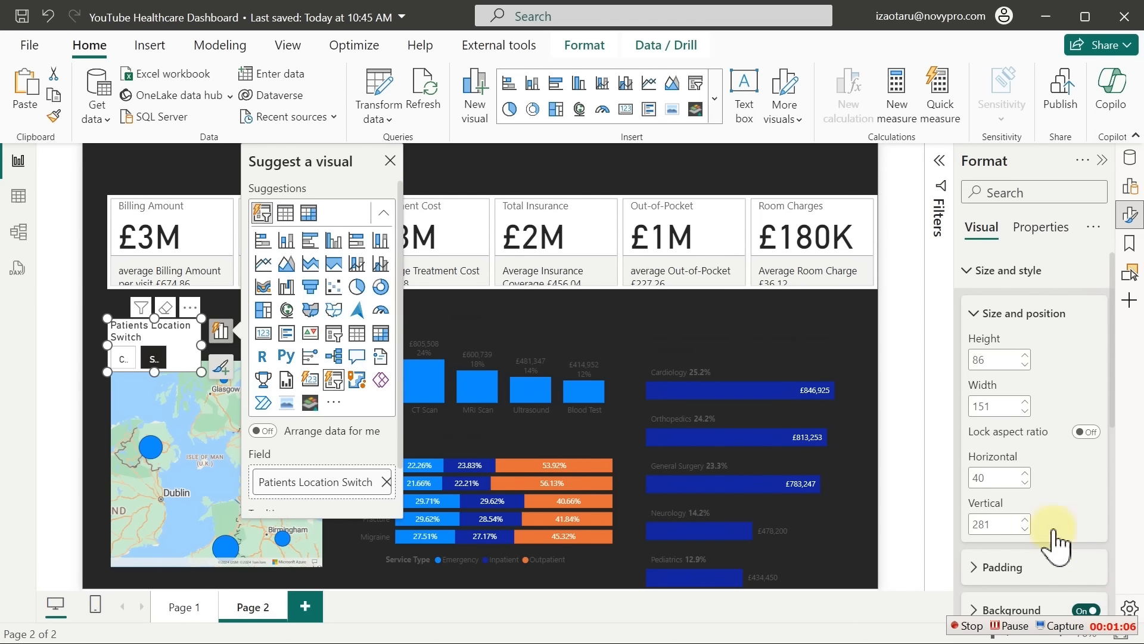
left_click(992, 270)
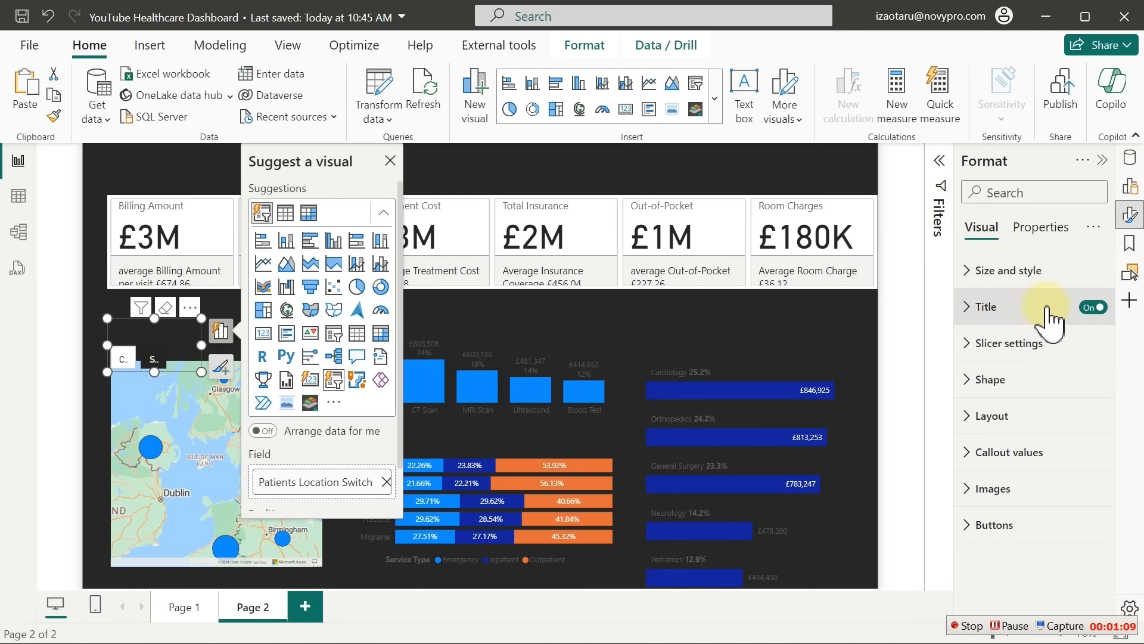
left_click(1095, 307)
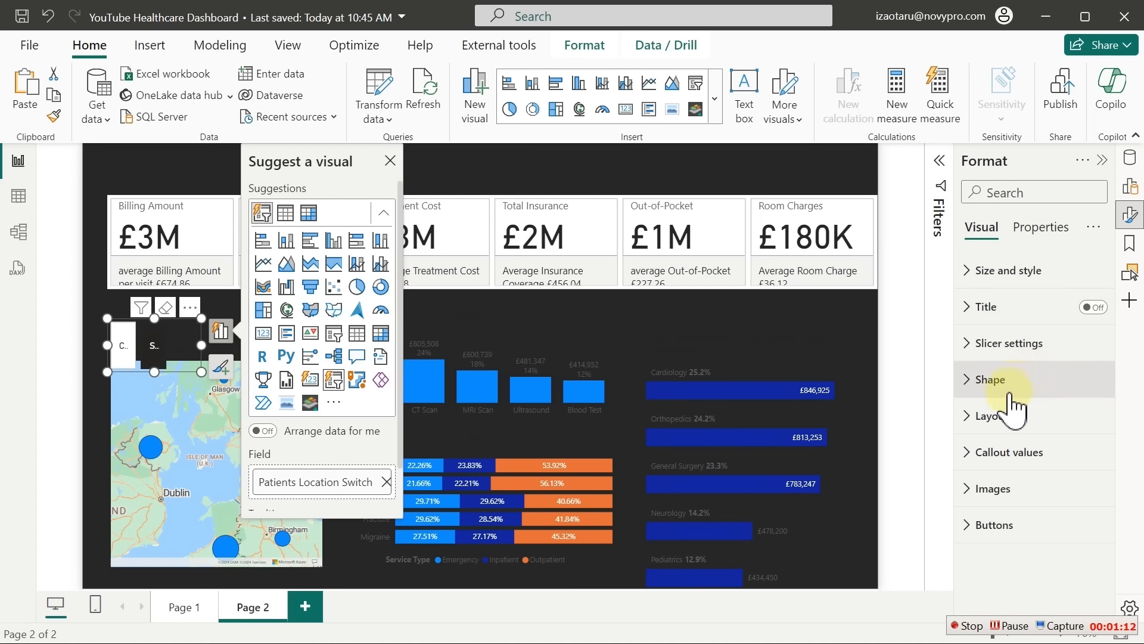
left_click(991, 416)
left_click(1024, 507)
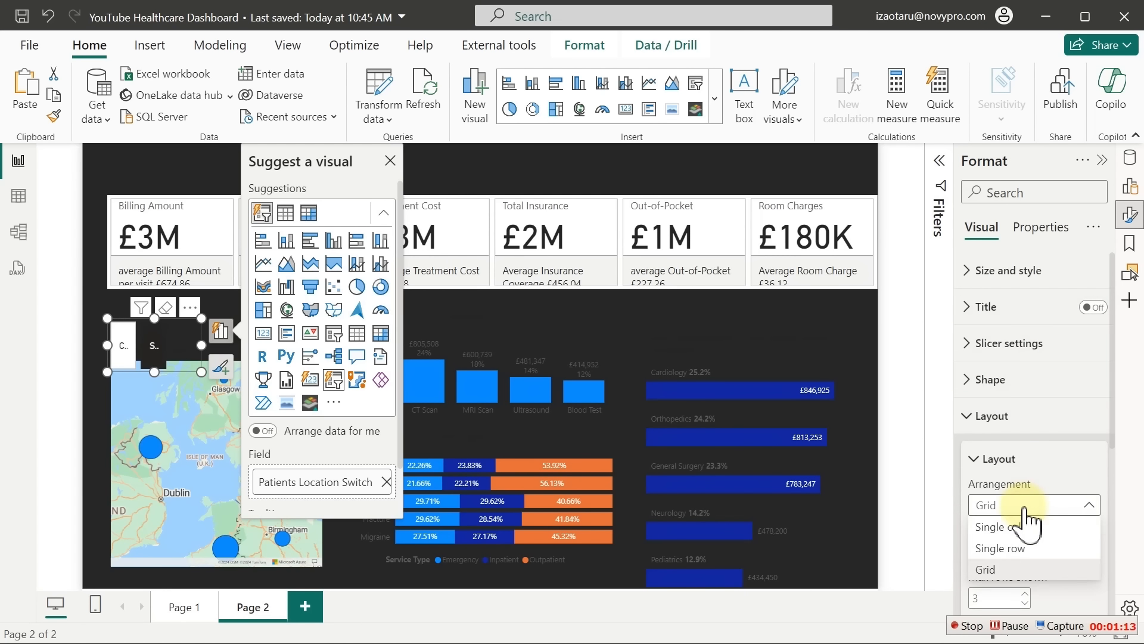
left_click(1007, 527)
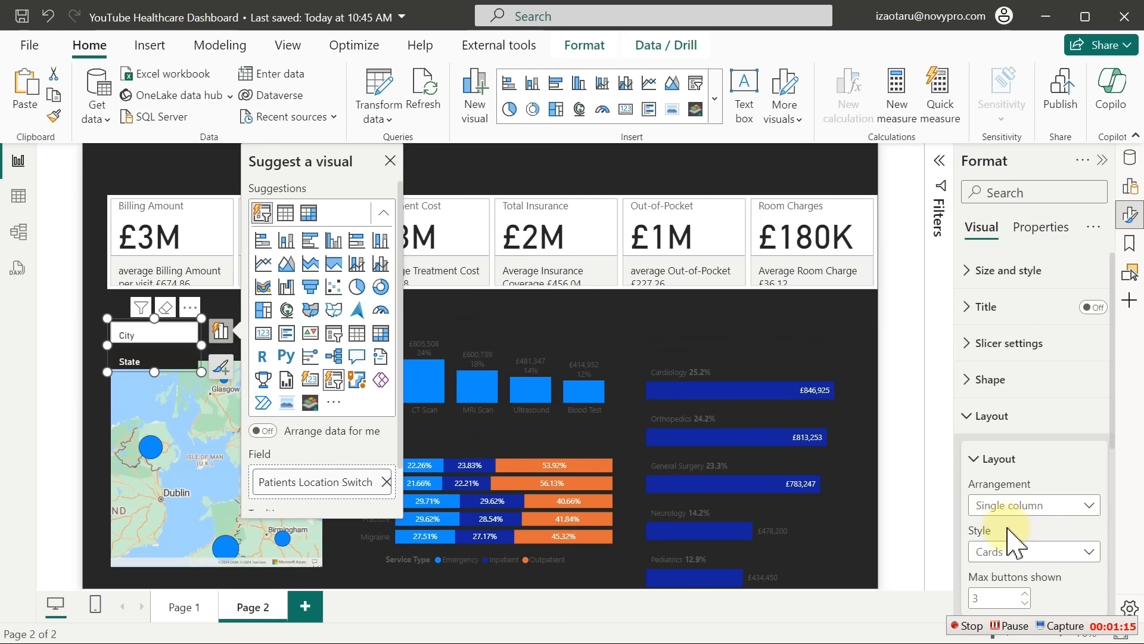
left_click(1025, 510)
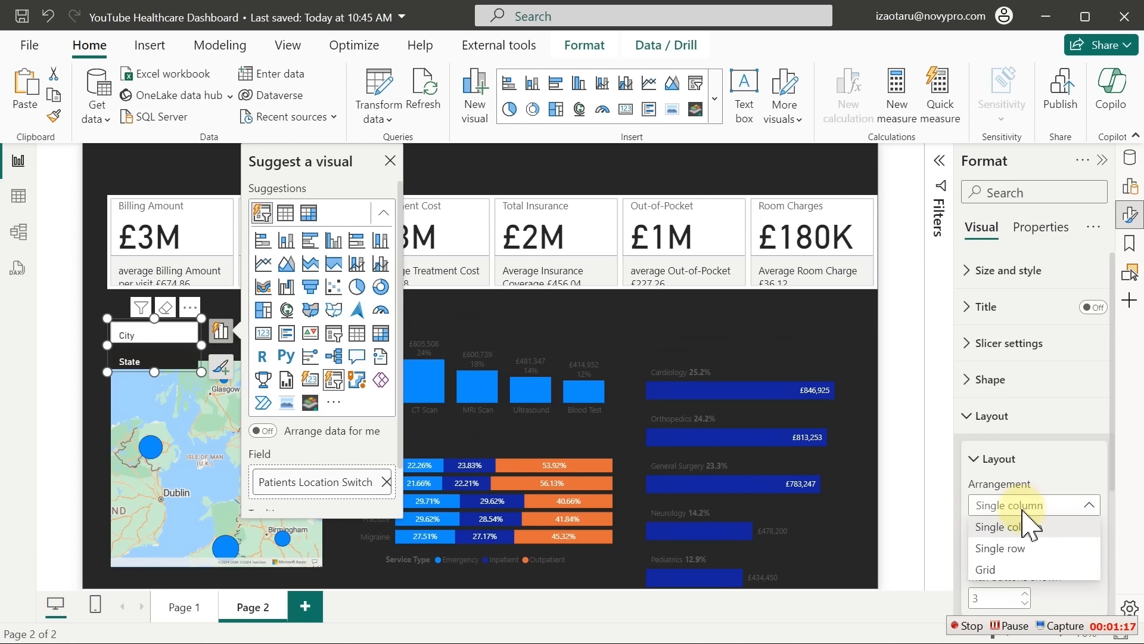
left_click(1005, 549)
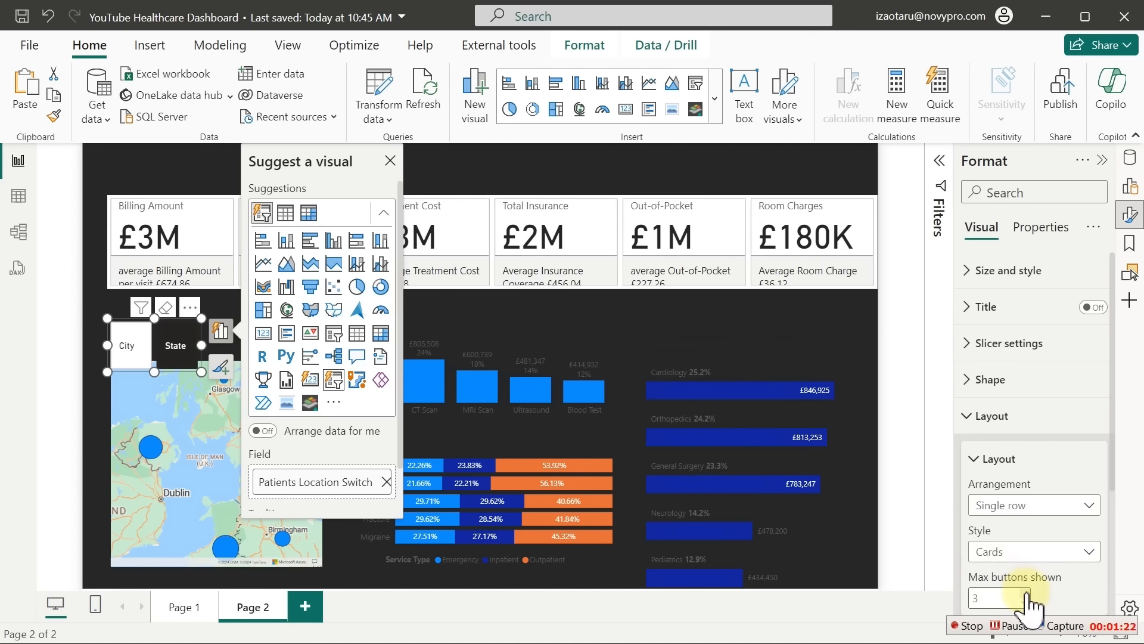
left_click(1025, 594)
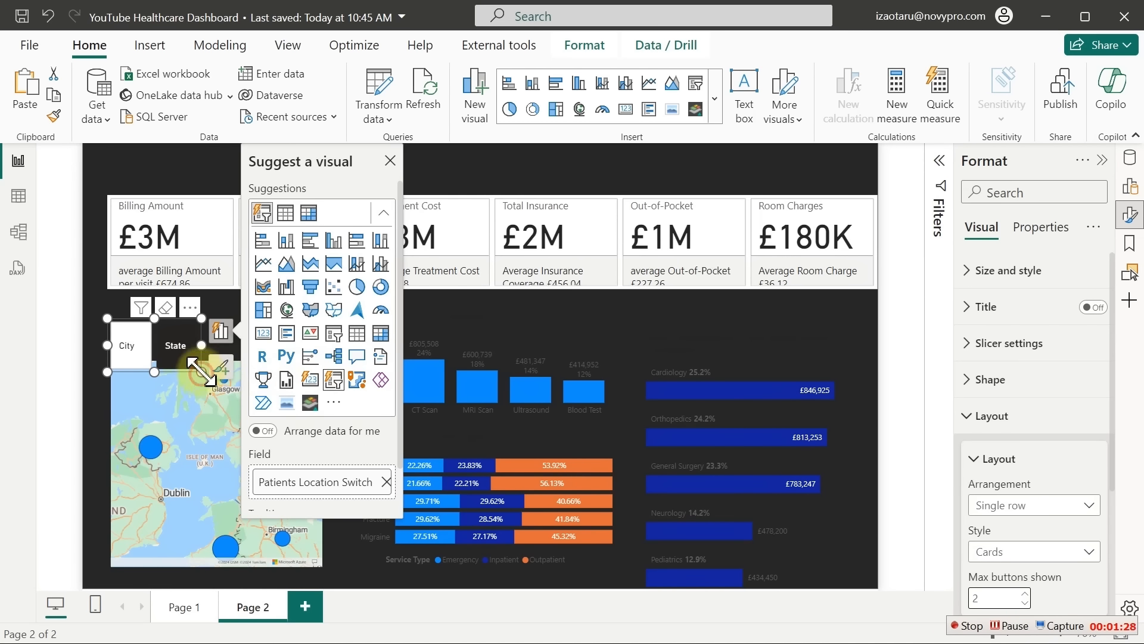
left_click_drag(197, 370, 332, 357)
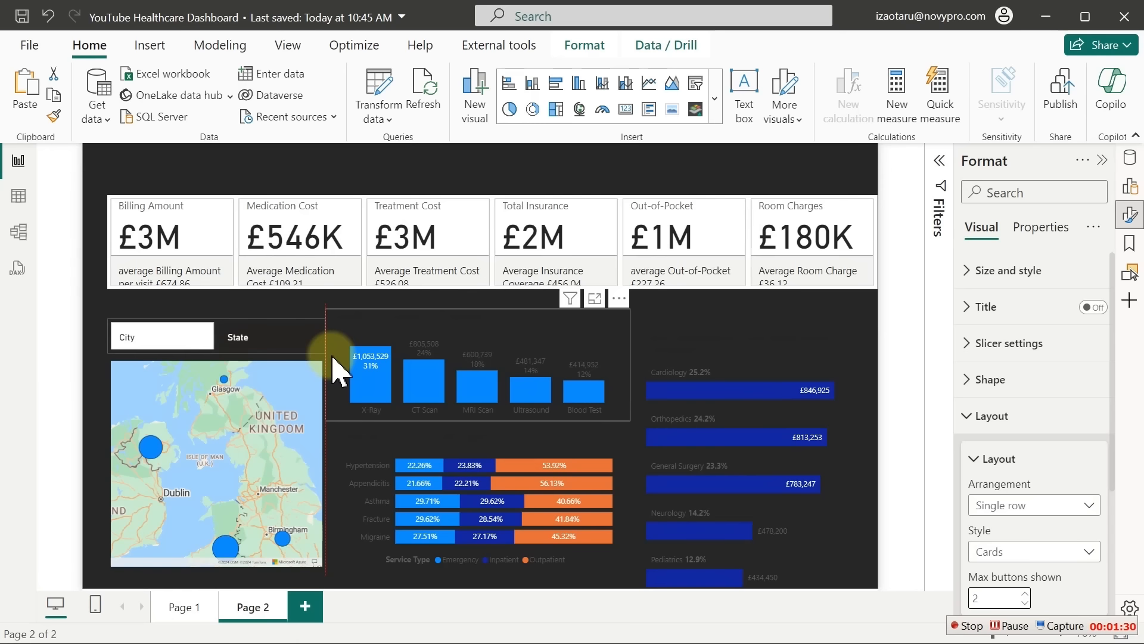
left_click(323, 178)
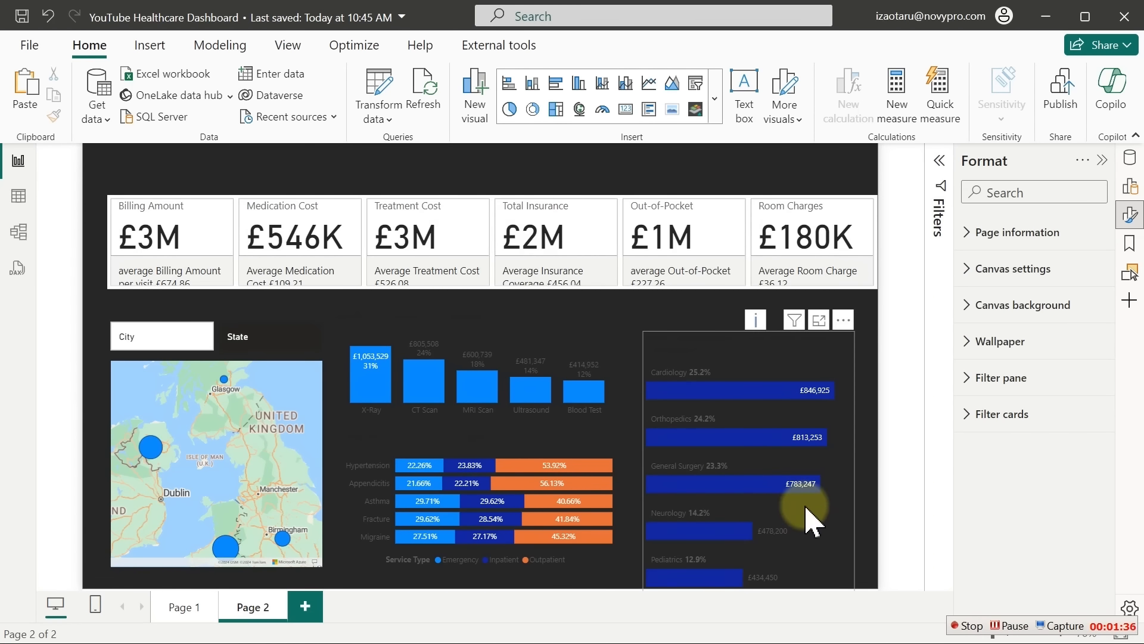
Shorten the department chart, make its title text light grey, and start a screen snip
left_click(807, 544)
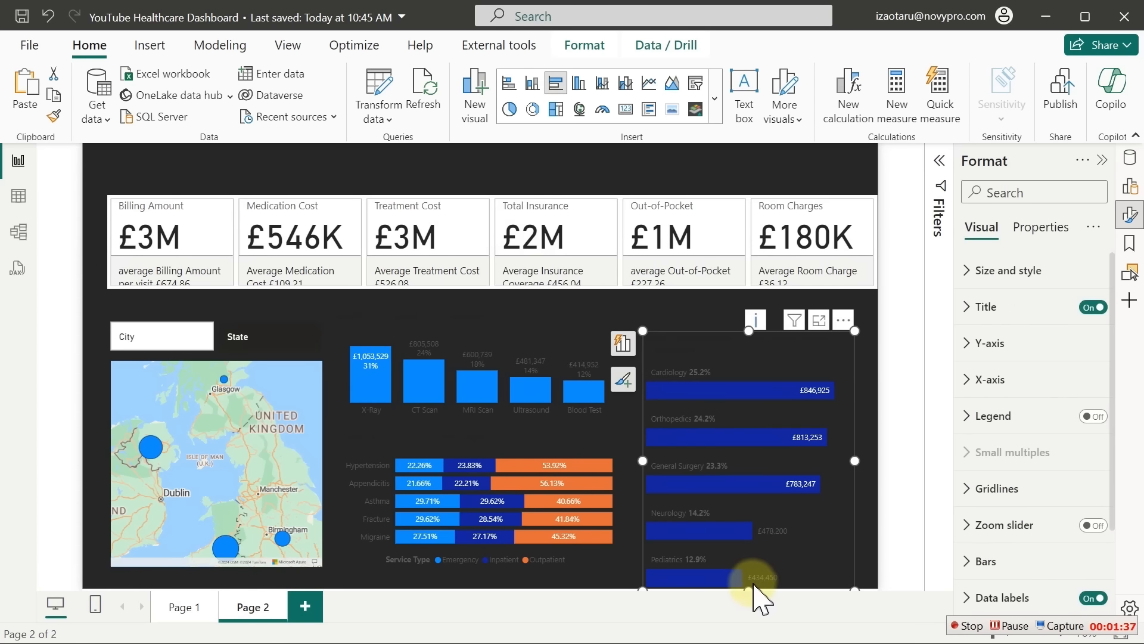
left_click_drag(755, 590, 749, 576)
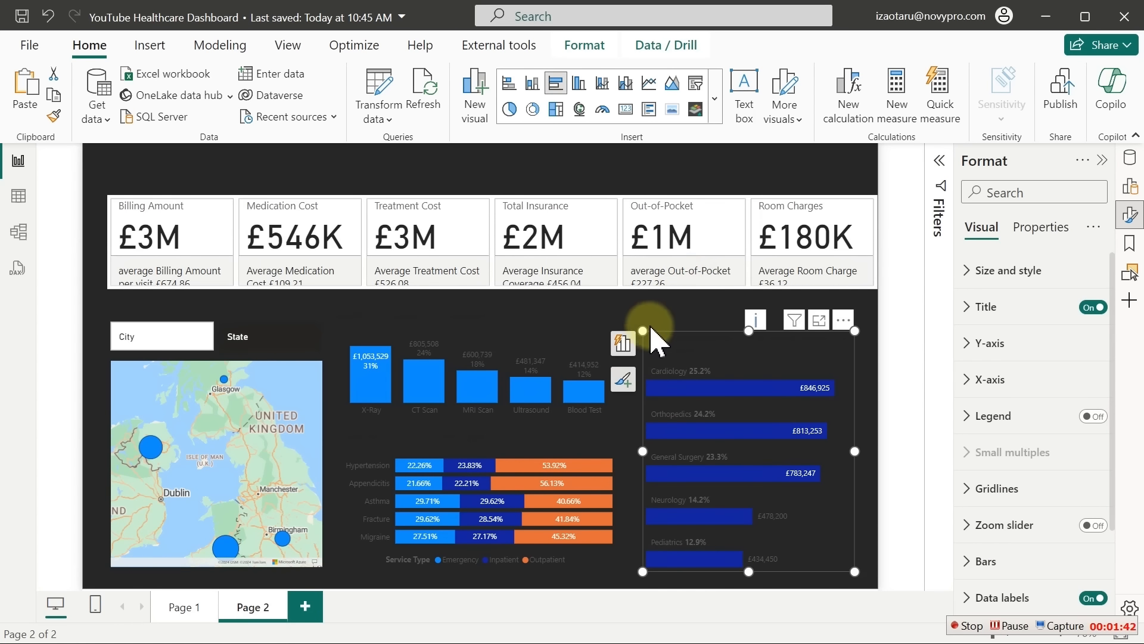
left_click(1016, 308)
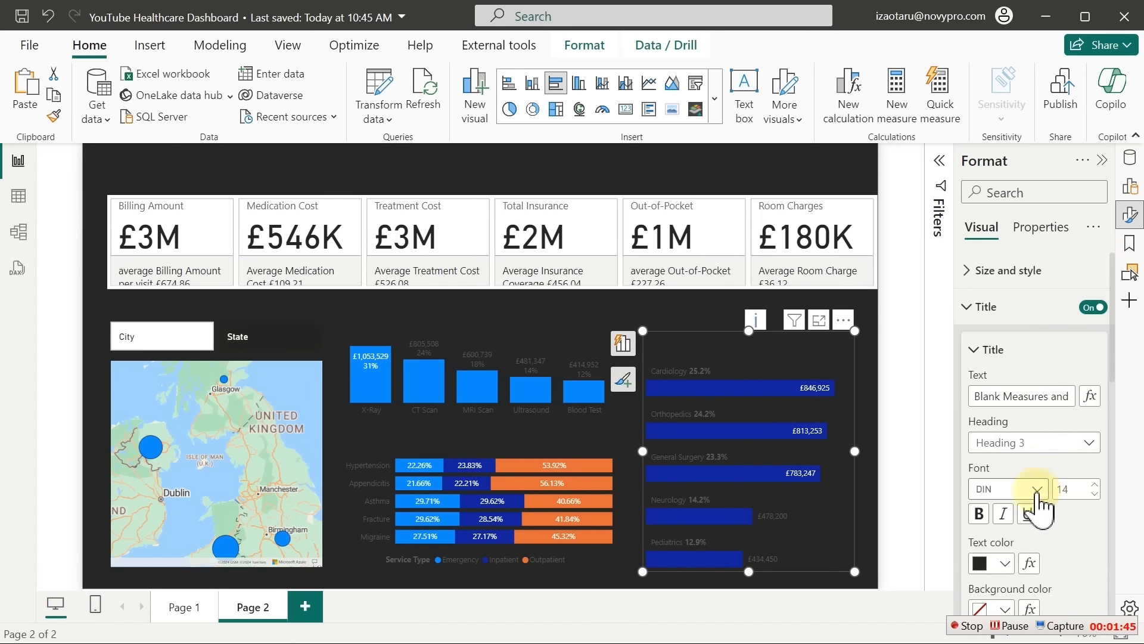
left_click(1006, 565)
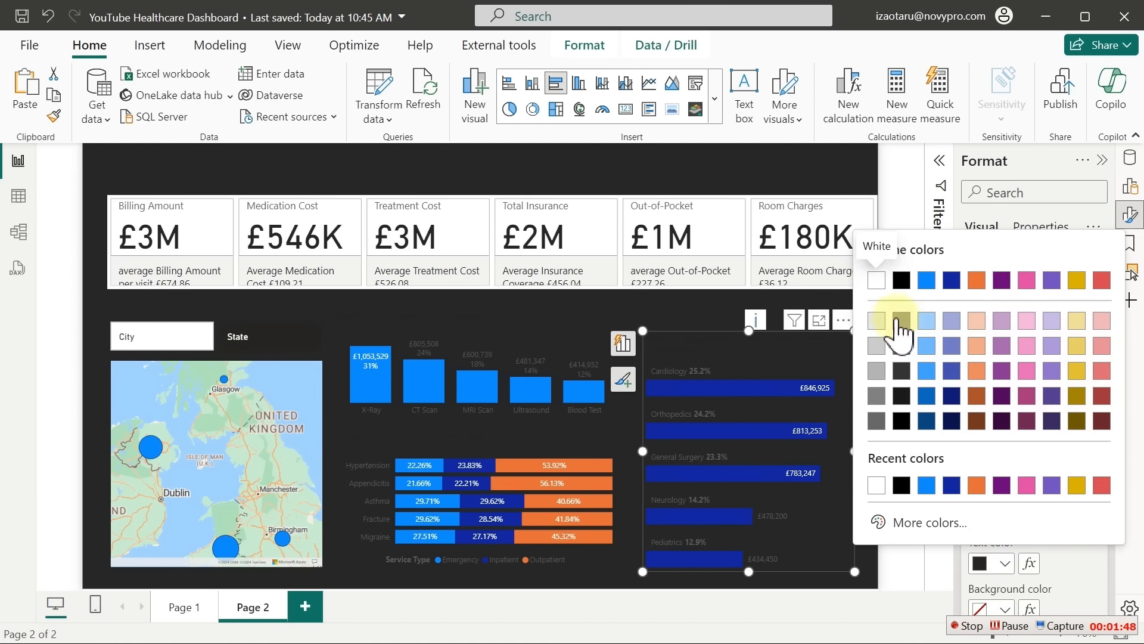
left_click(876, 321)
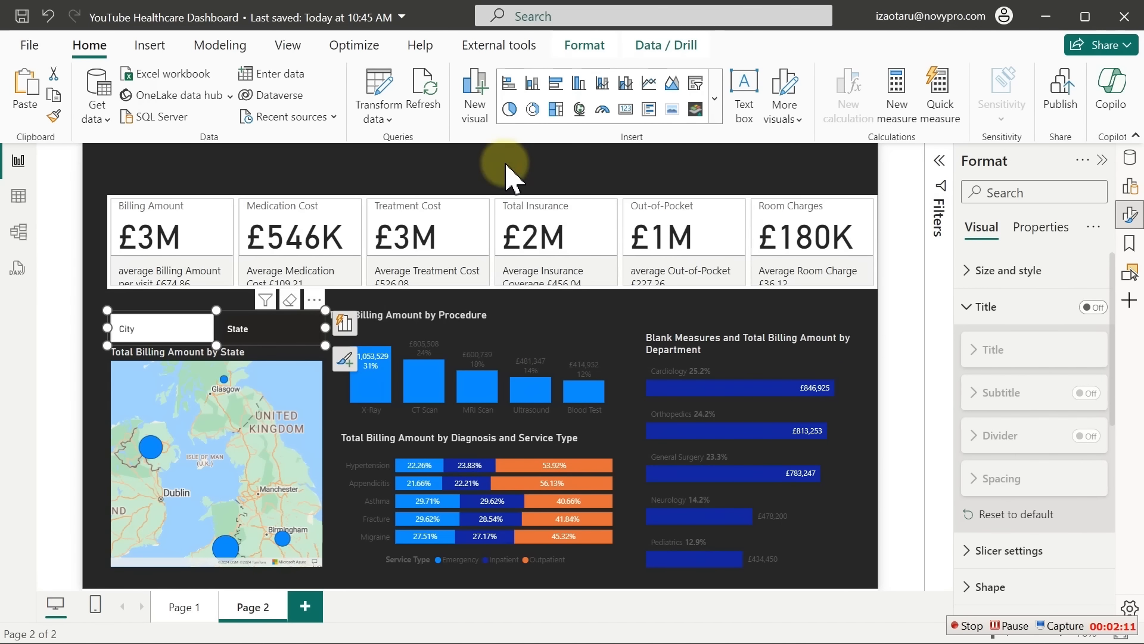
left_click(509, 175)
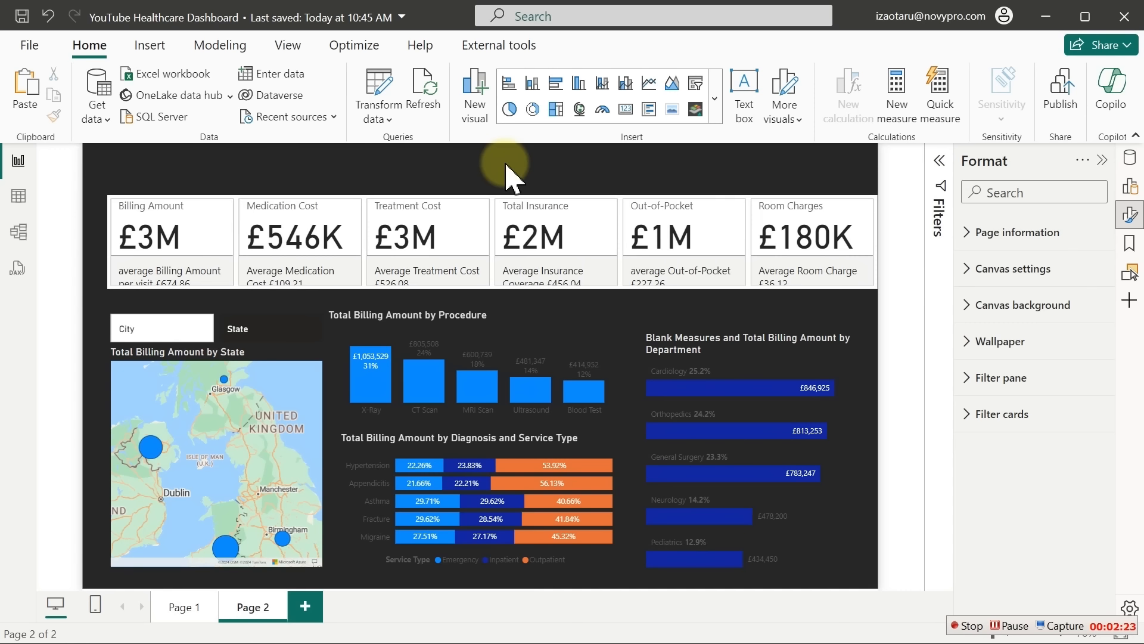
key("super+shift+s")
Snip the dashboard canvas in Snipping Tool, discard it unsaved, then recapture it with Win+Shift+S
key("super")
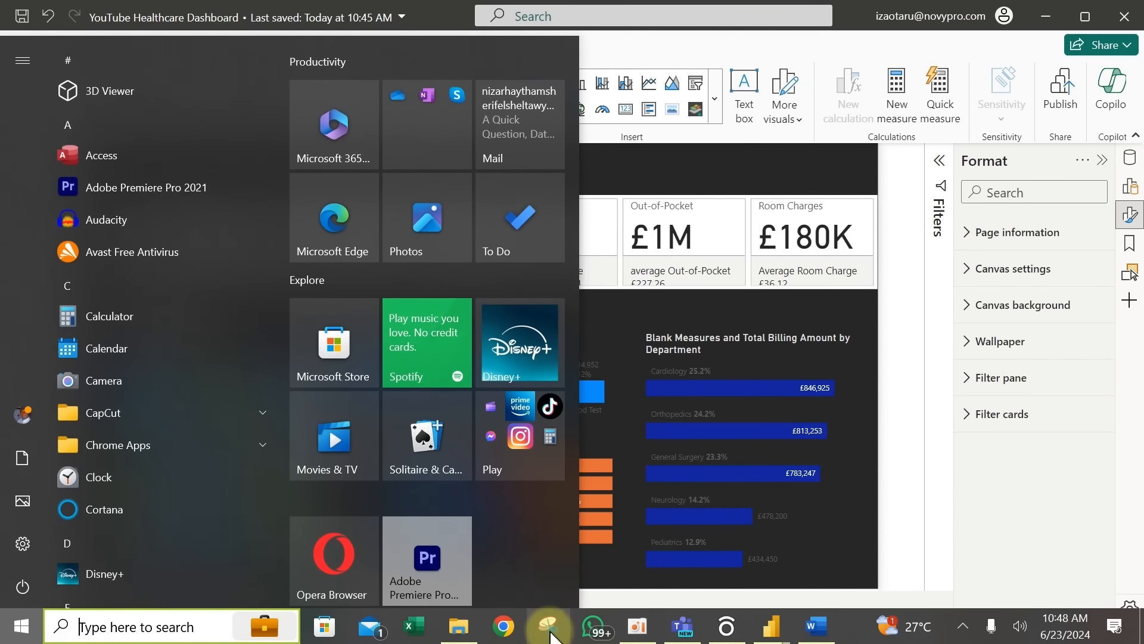
type("sn")
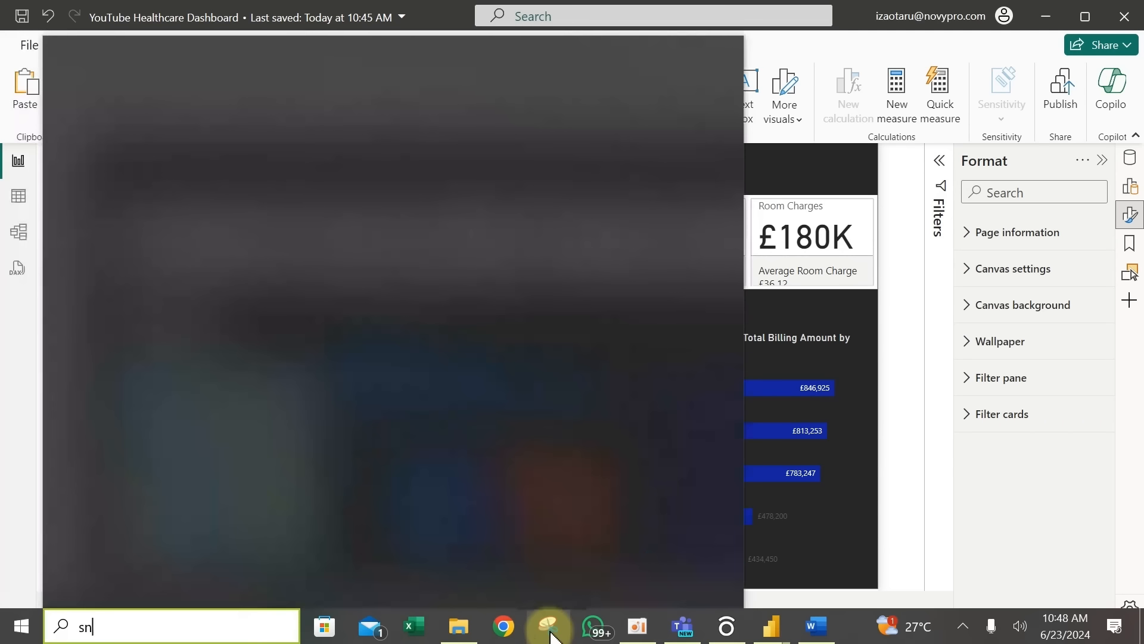
type("i")
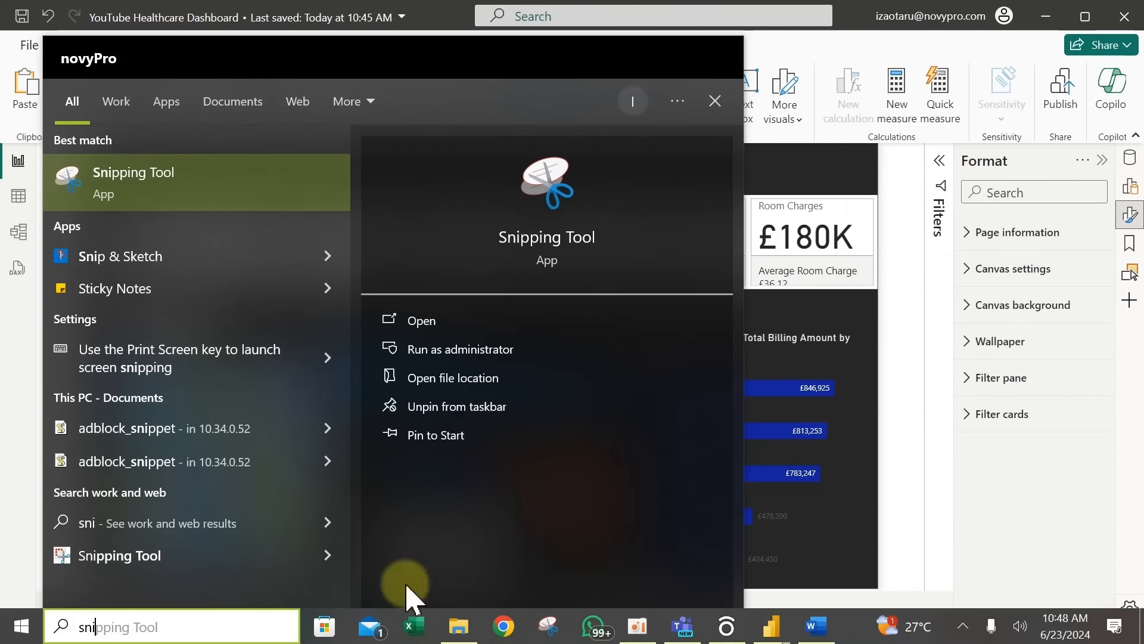
left_click(198, 191)
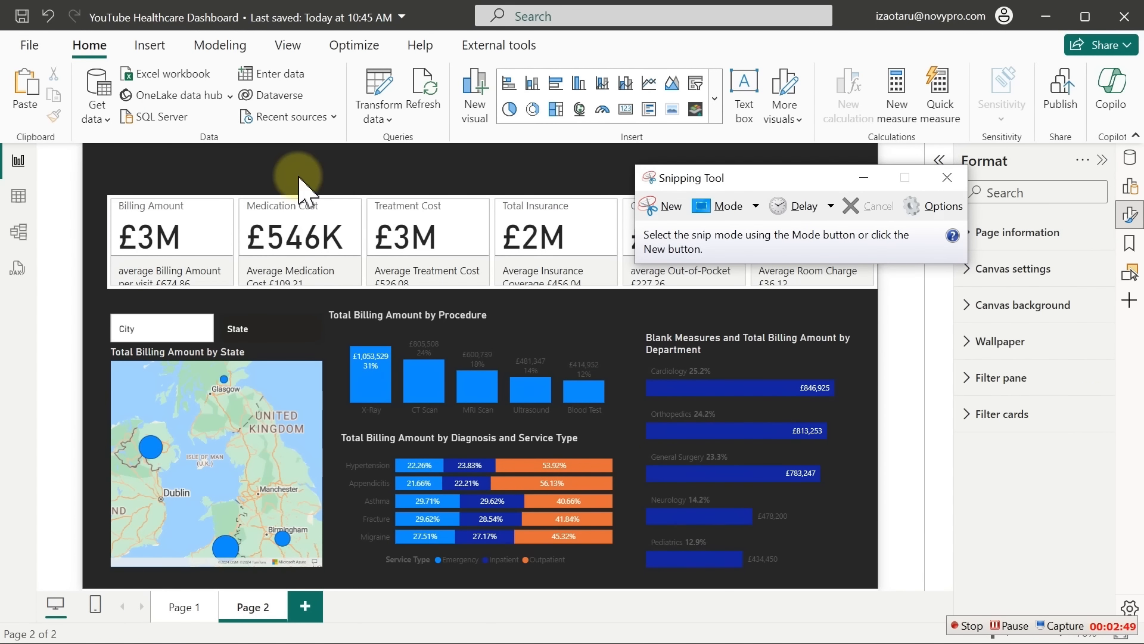
left_click(659, 203)
left_click_drag(83, 145, 879, 587)
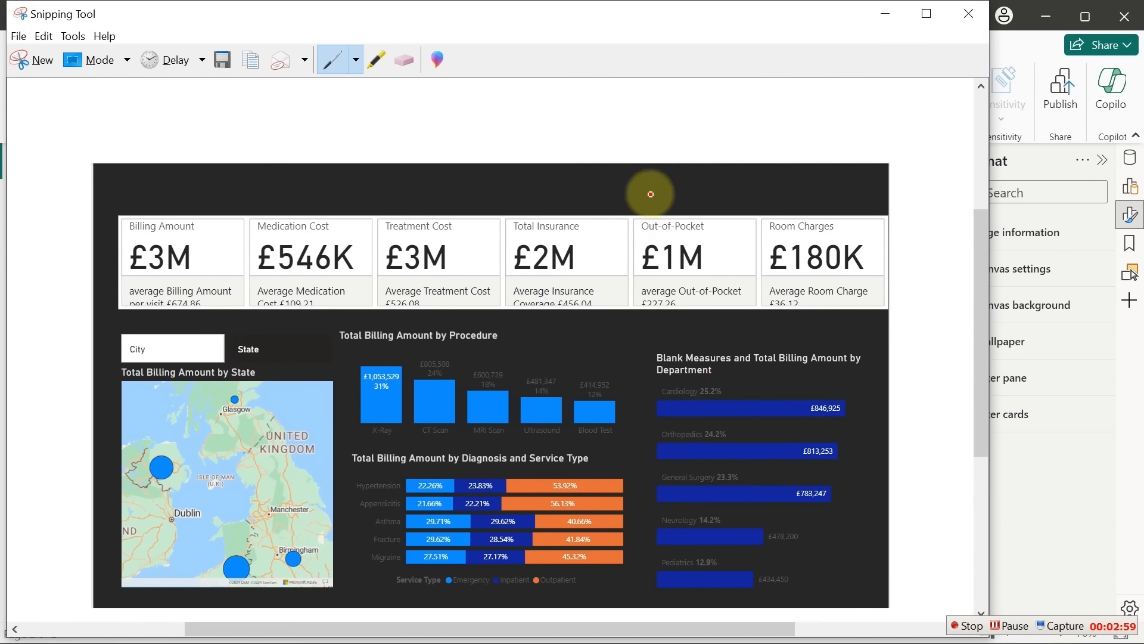
left_click(968, 14)
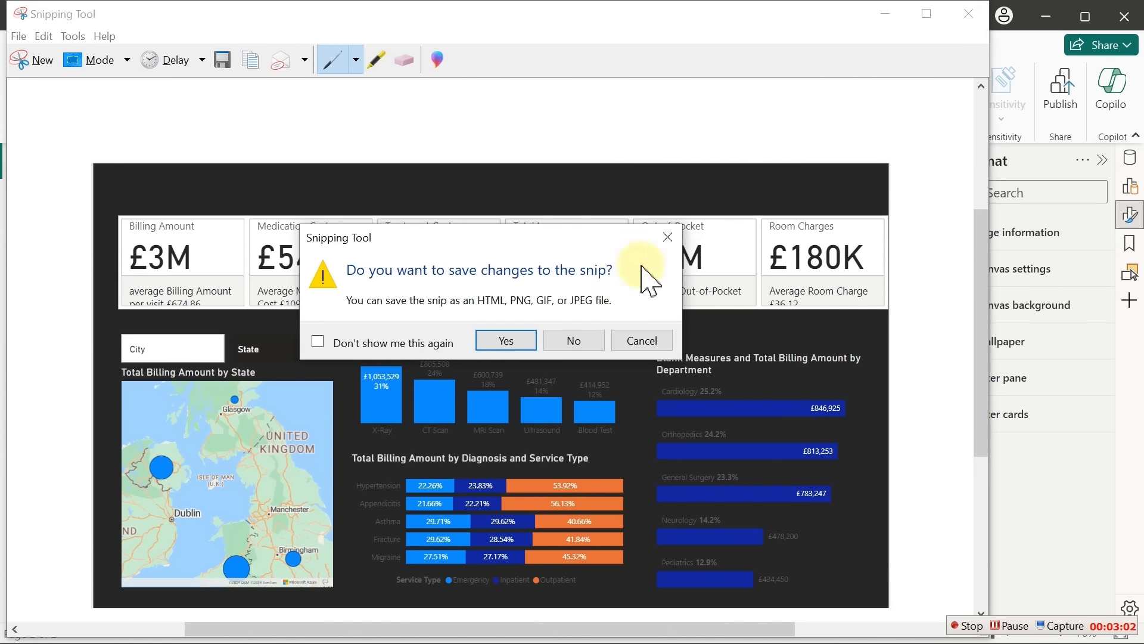
left_click(558, 345)
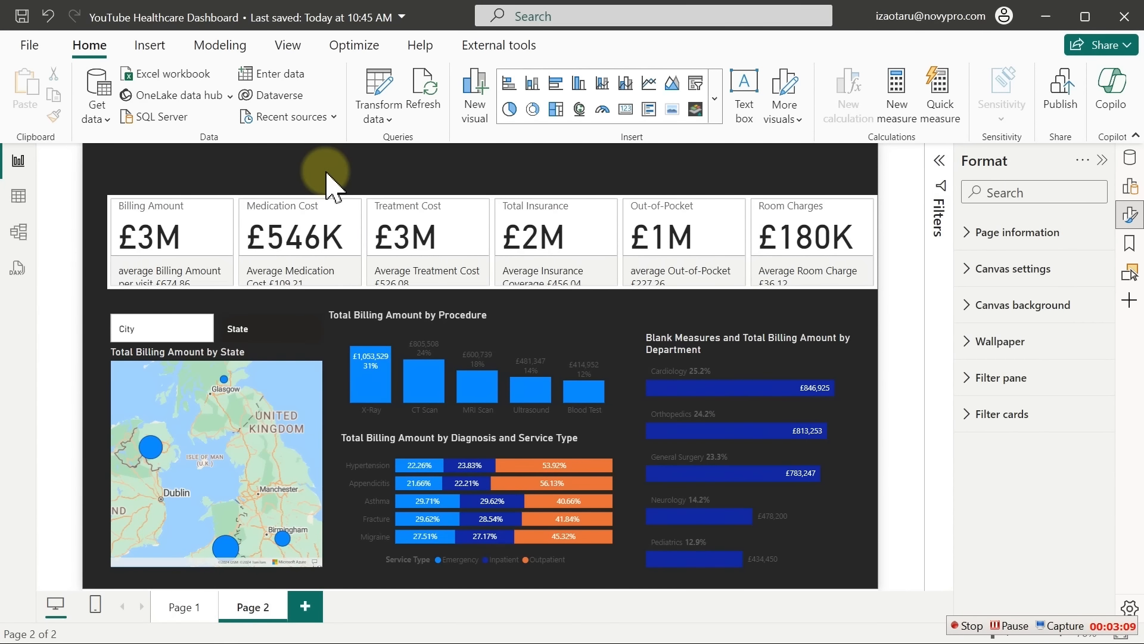
key("super+shift+s")
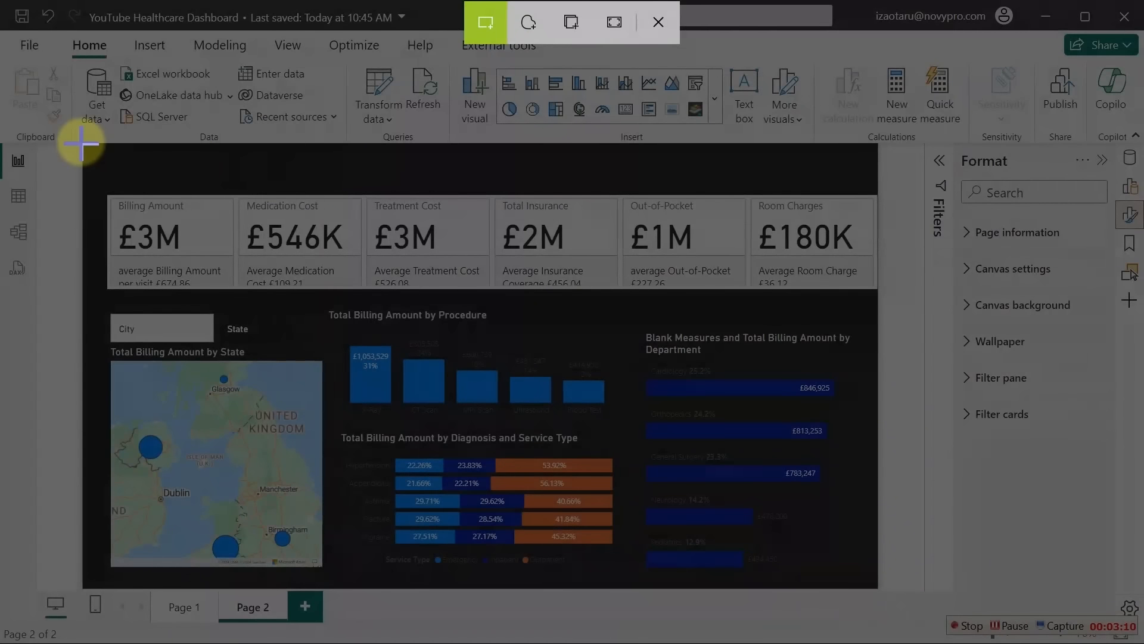
left_click_drag(82, 144, 880, 594)
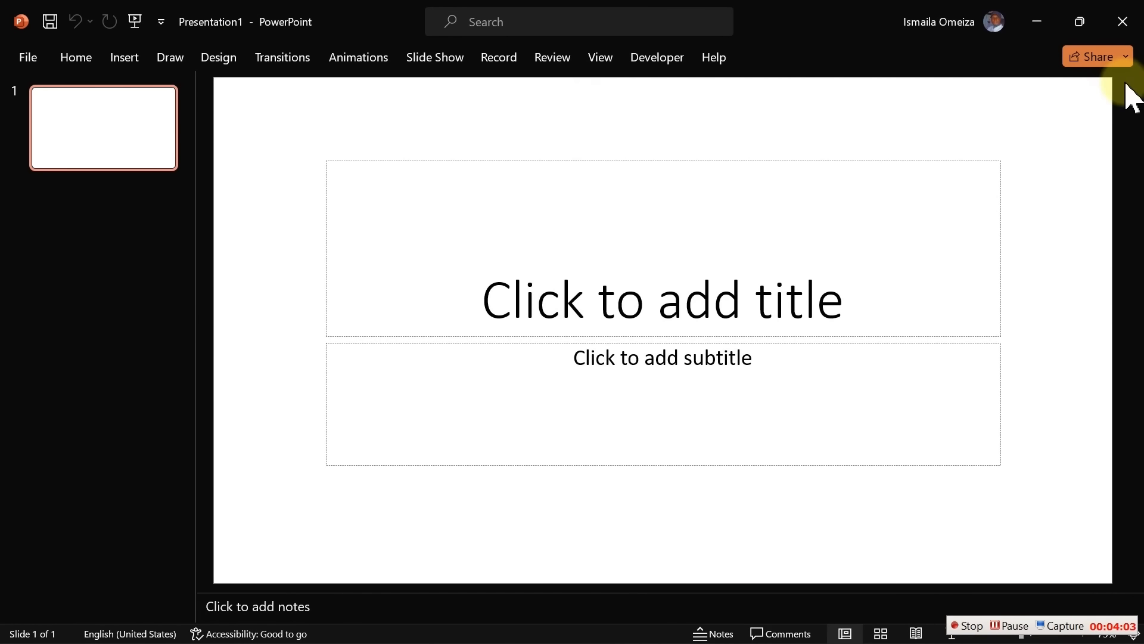
Delete the title and subtitle placeholders and switch the slide background to gradient fill
left_click_drag(262, 128, 1095, 505)
key("Delete")
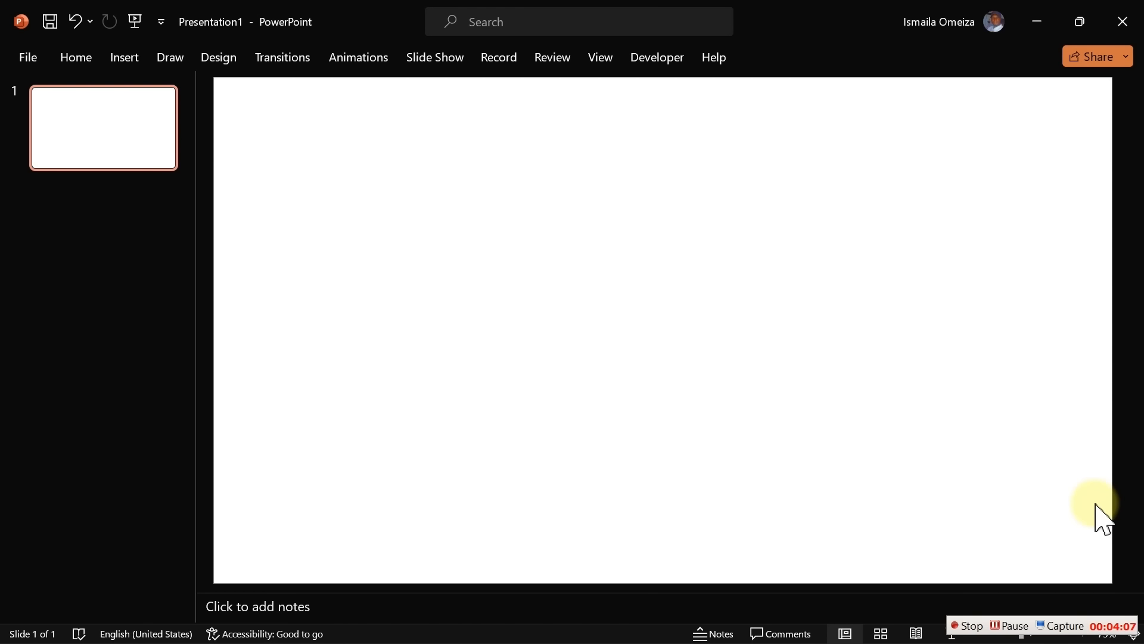
right_click(472, 301)
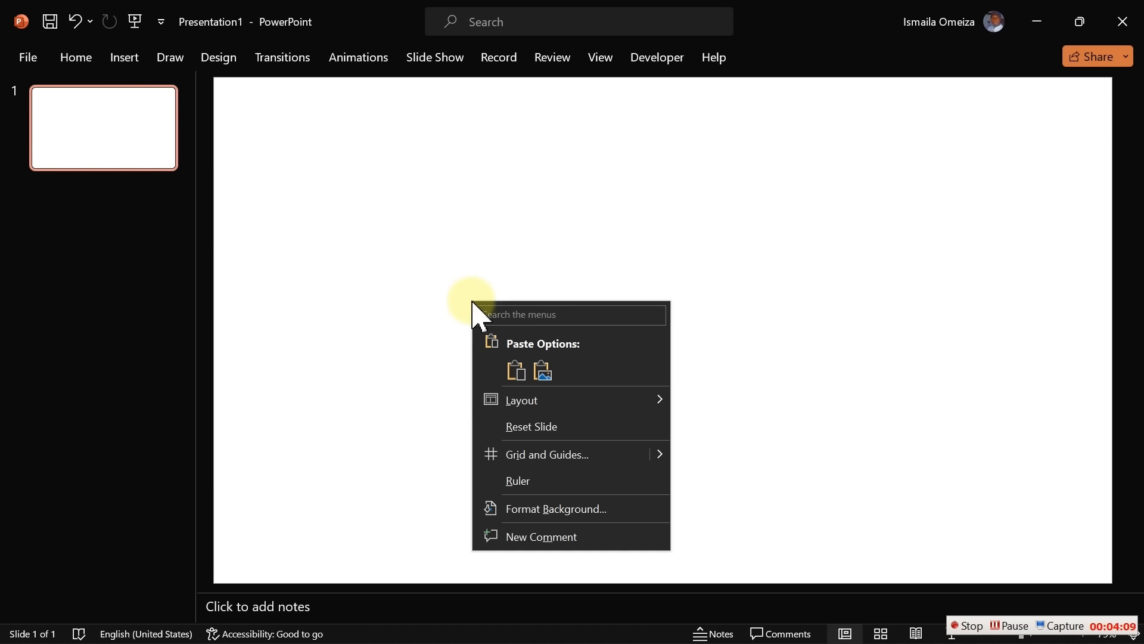
left_click(576, 509)
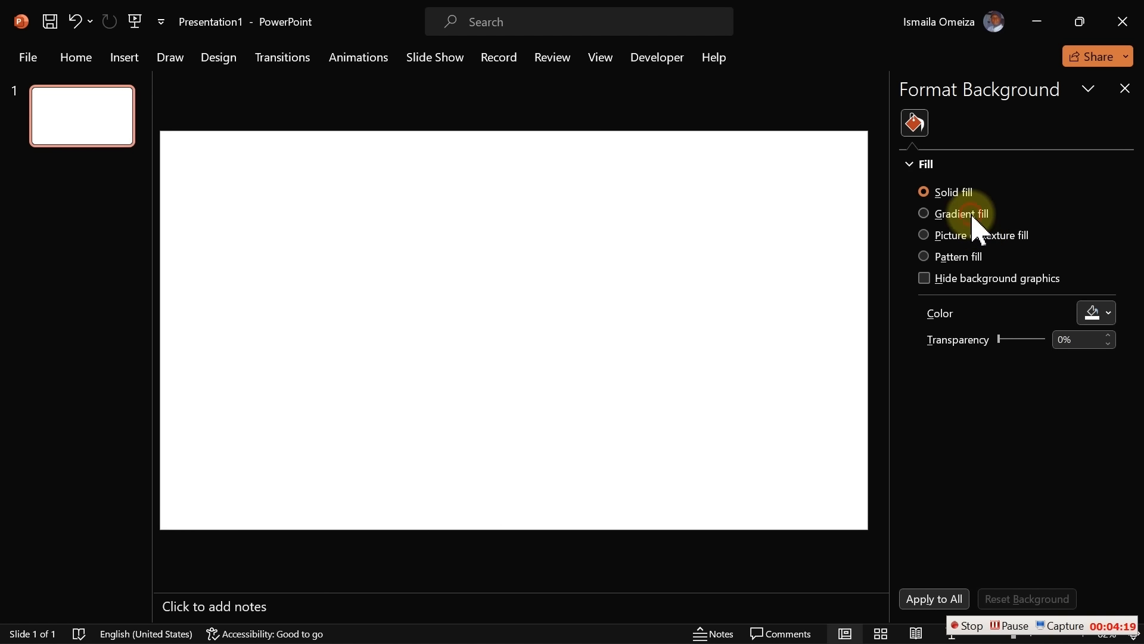
left_click(979, 231)
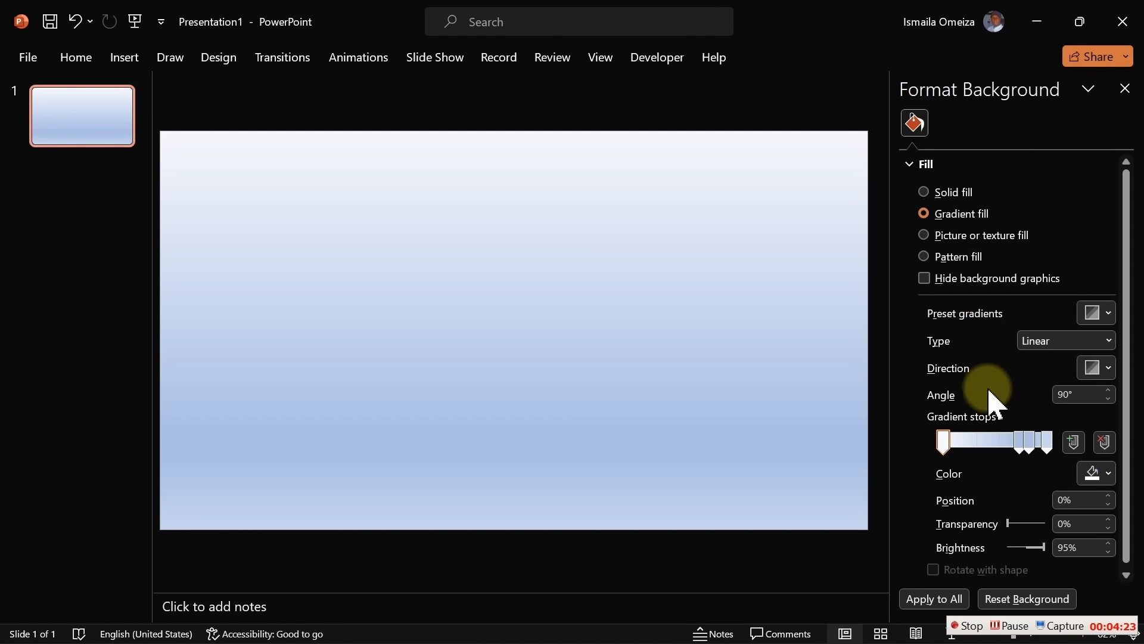
Colour gradient stop 1 with the custom lavender RGB 230, 214, 242
left_click(938, 441)
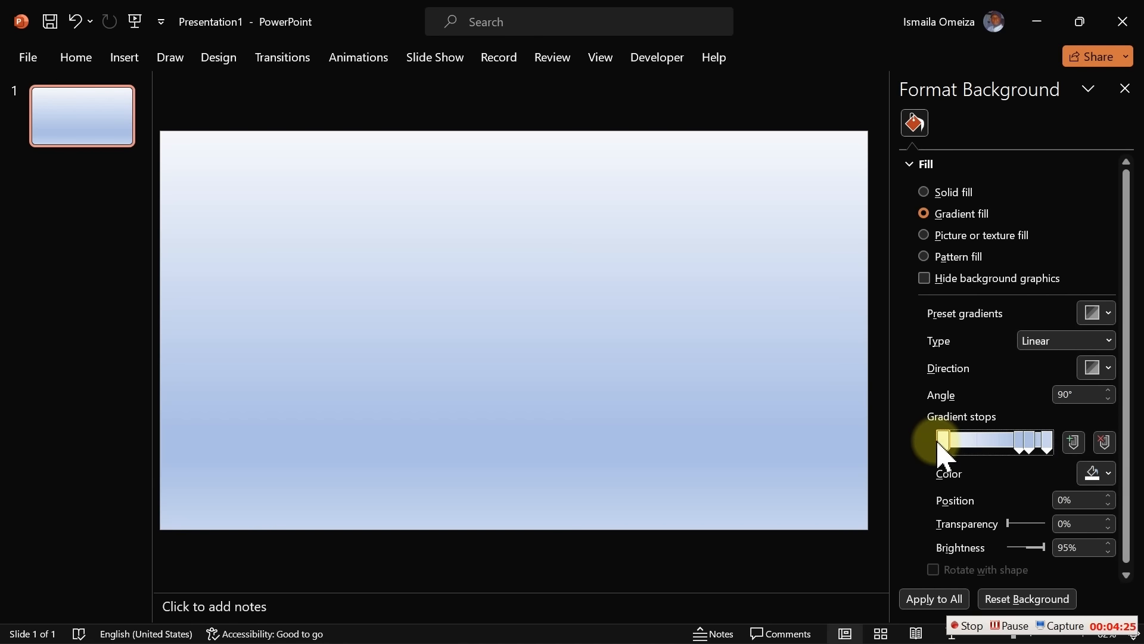
left_click(1097, 473)
left_click(1055, 431)
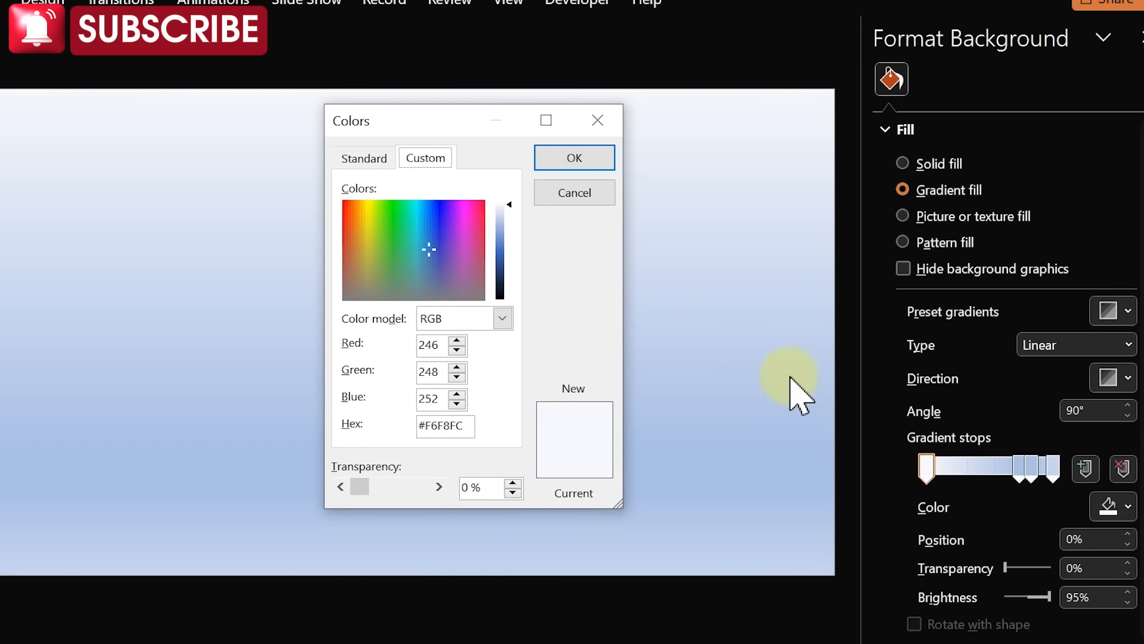
left_click(434, 346)
double_click(424, 347)
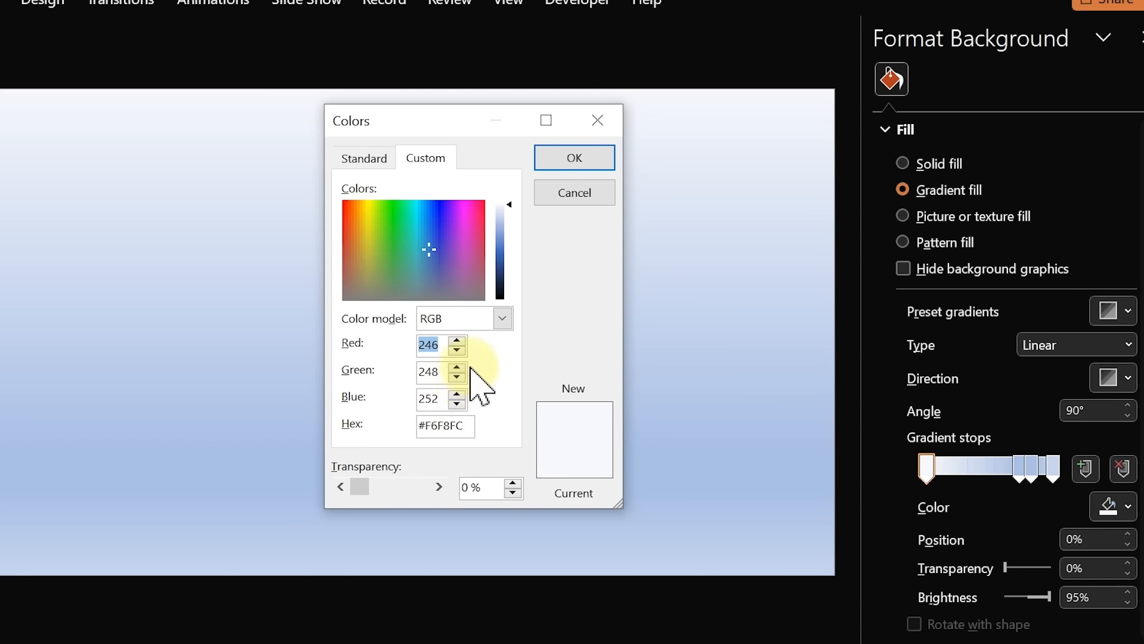
type("230")
key("Tab")
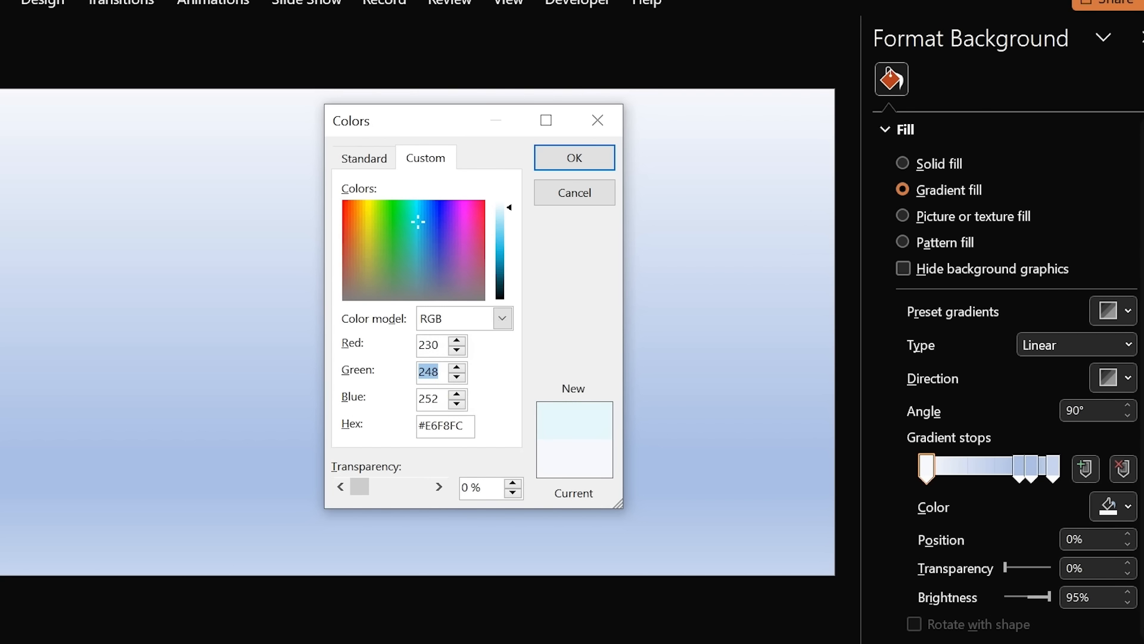
type("214")
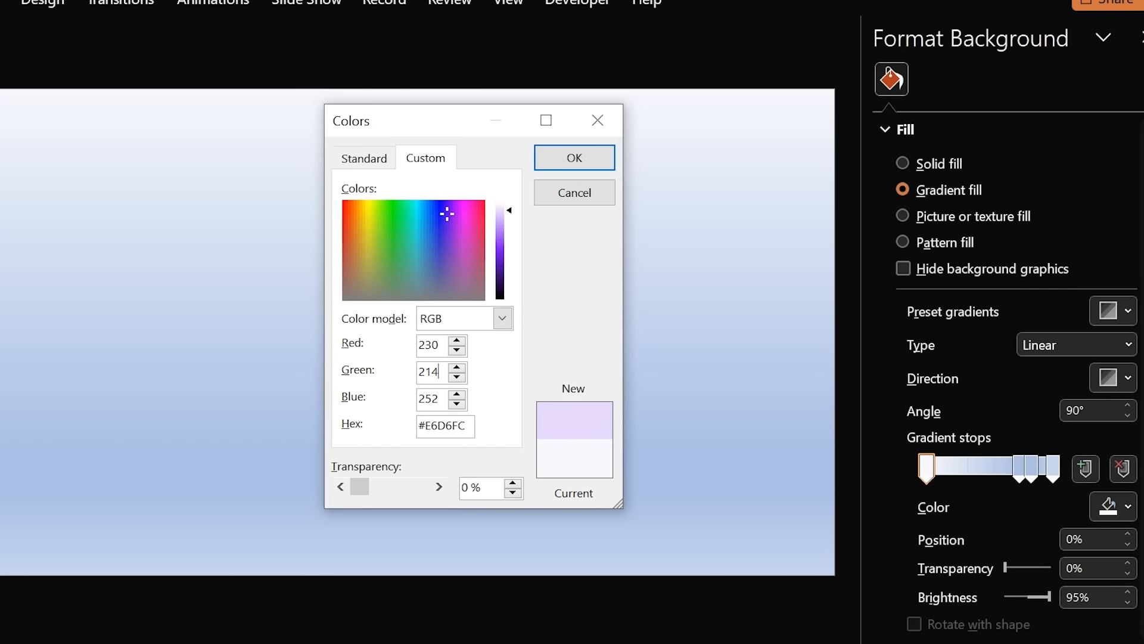
key("Tab")
type("242")
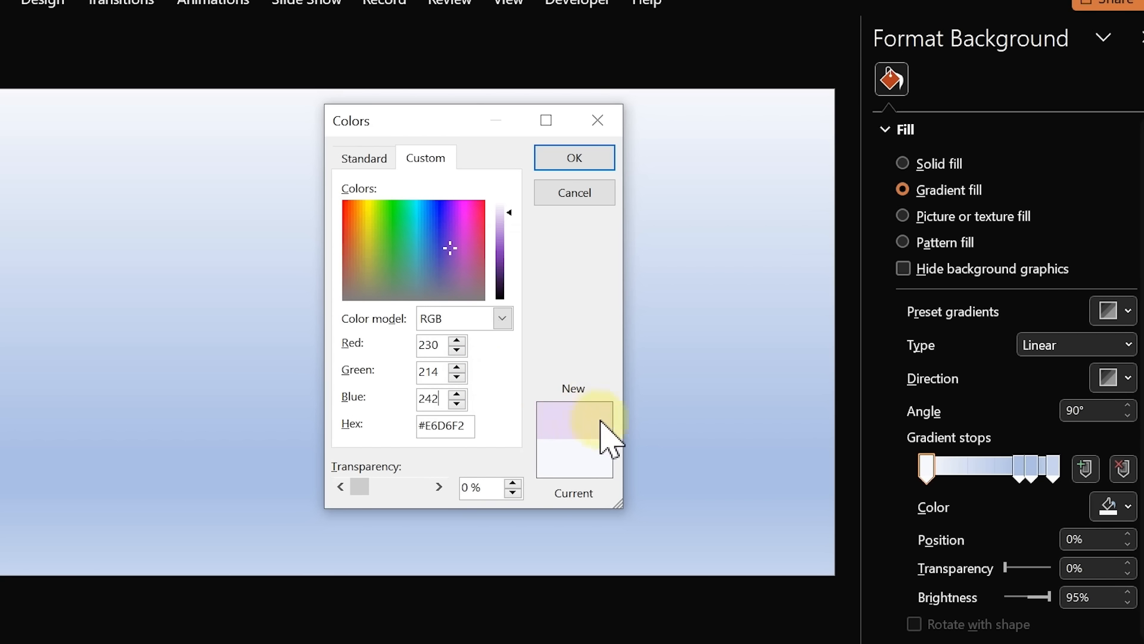
left_click(564, 156)
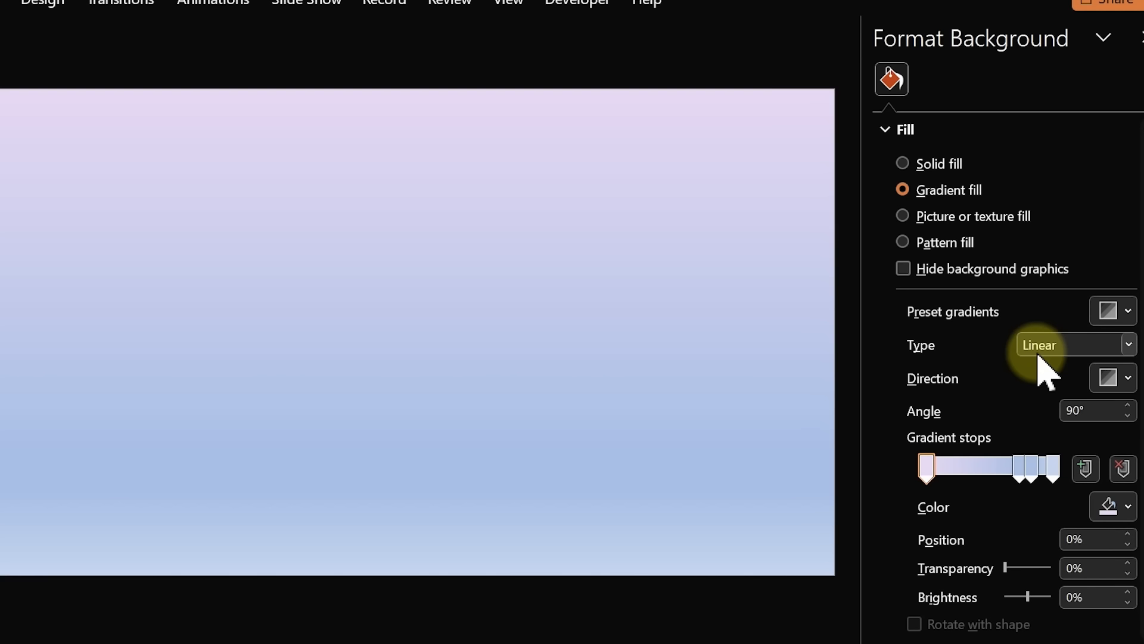
Set the gradient angle to 70° and drag the 74% stop left to about 33%
left_click(1094, 411)
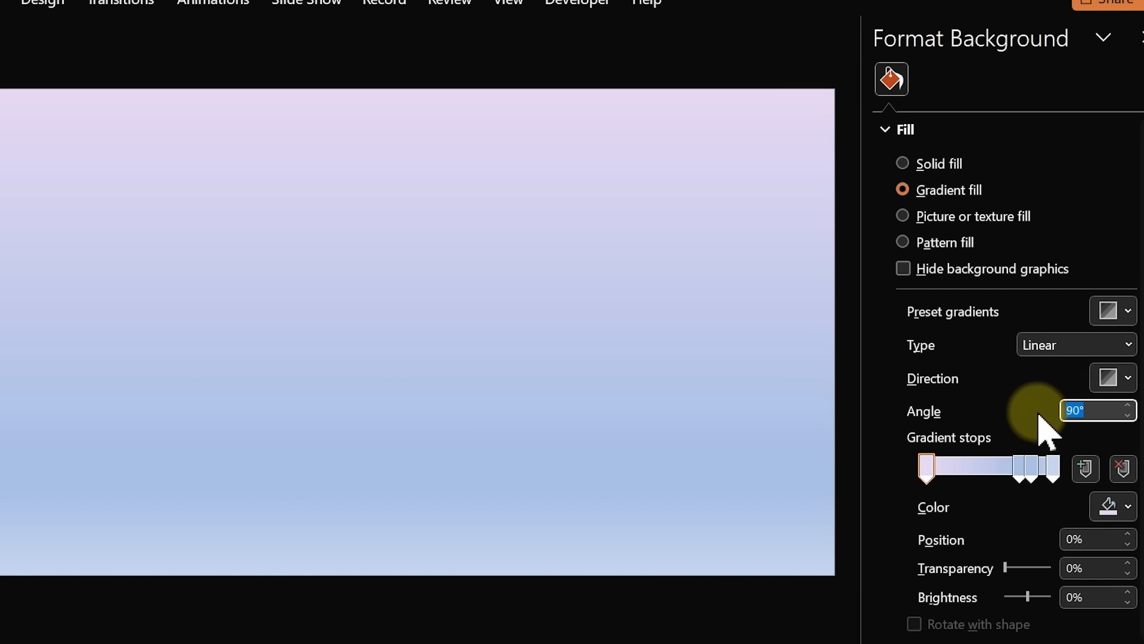
type("70")
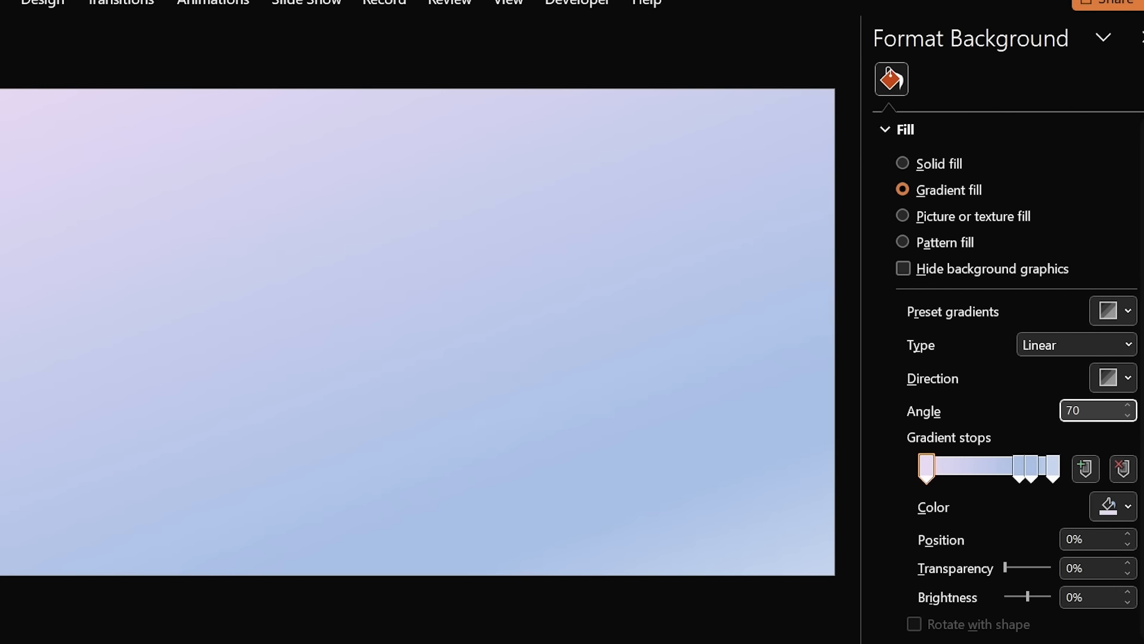
left_click(658, 398)
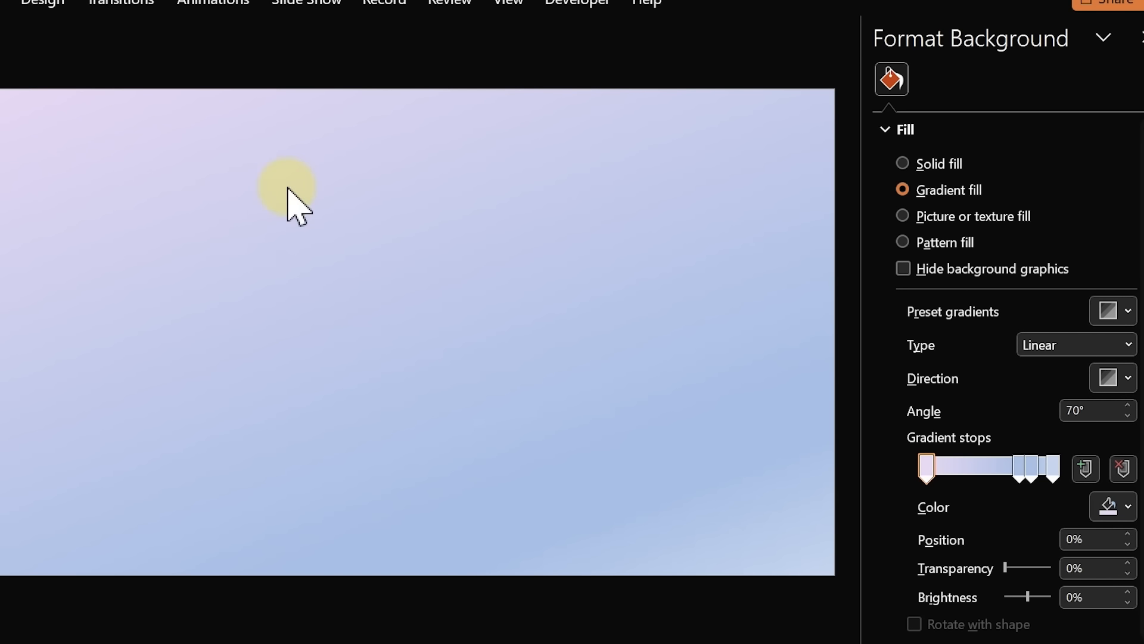
left_click(1020, 468)
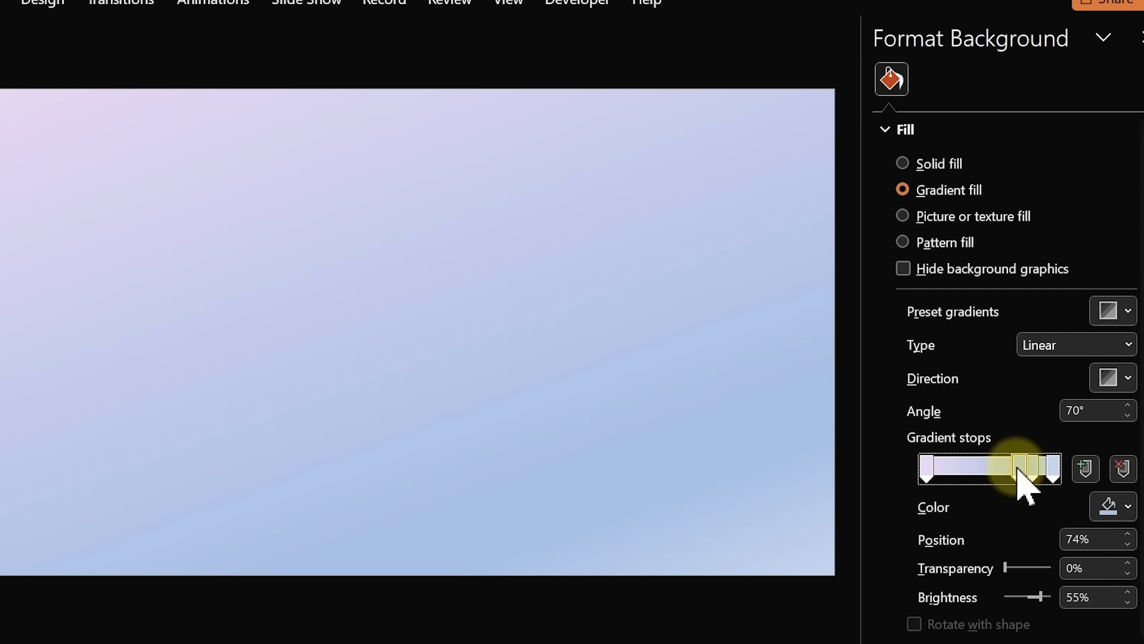
left_click_drag(1020, 468, 967, 472)
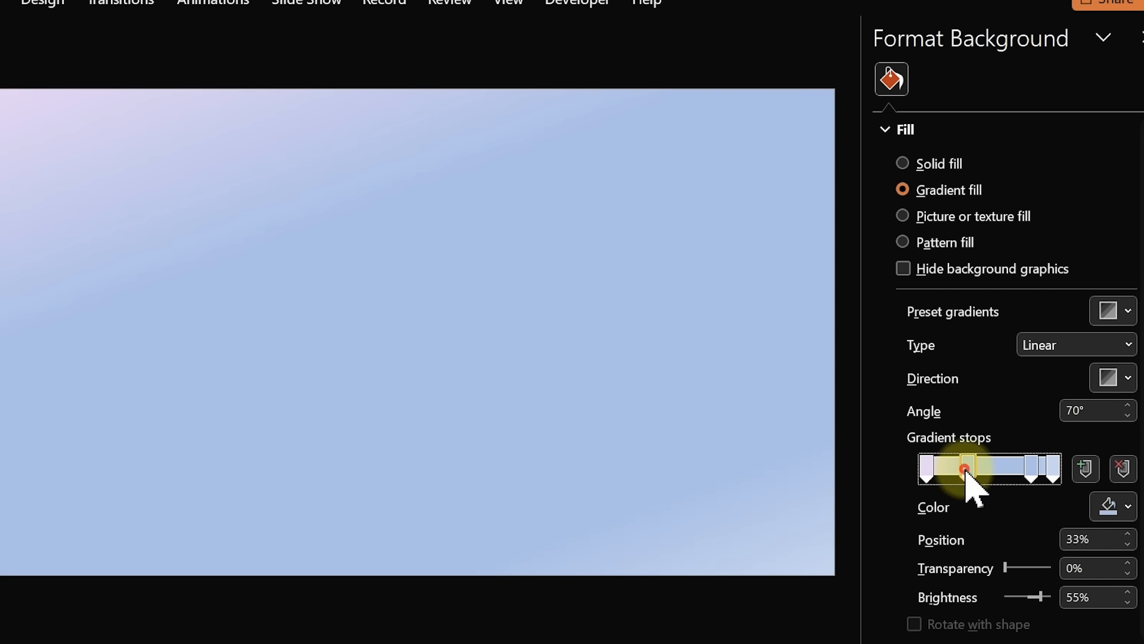
mouse_move(966, 472)
left_mouse_down()
mouse_move(951, 473)
mouse_move(967, 473)
left_mouse_up()
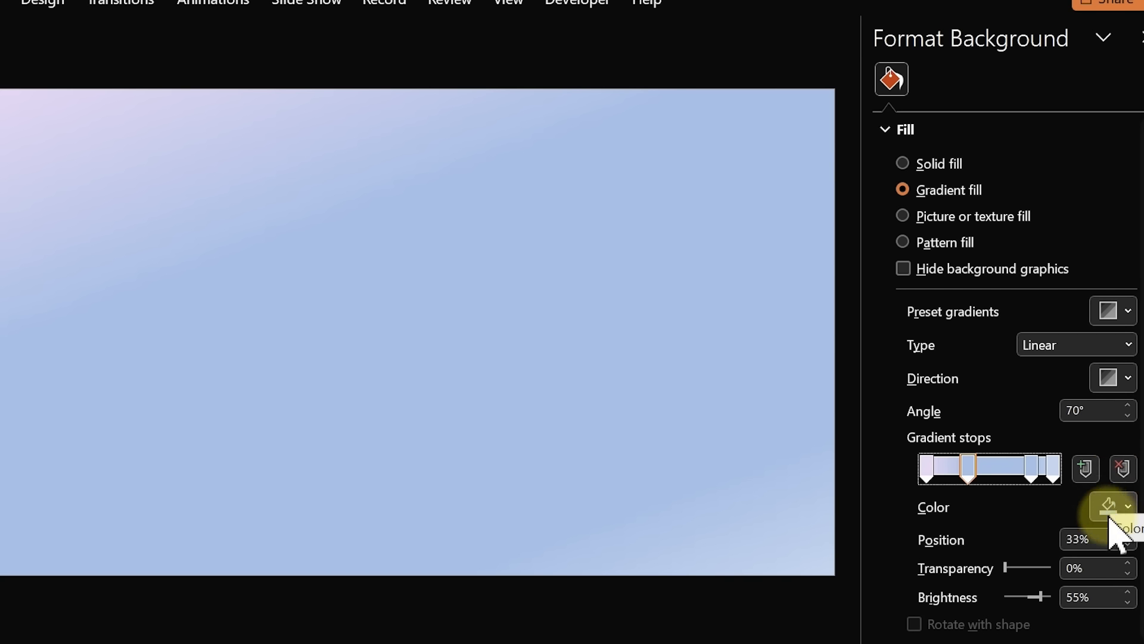
Recolour the selected gradient stop to light sky blue RGB 181, 210, 236
left_click(1113, 507)
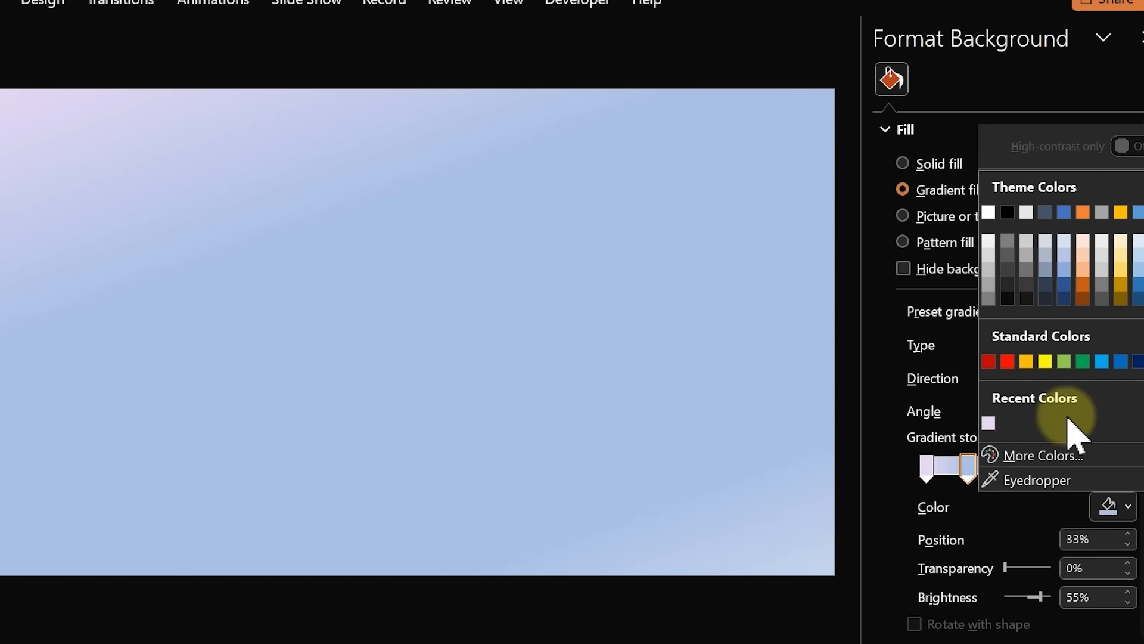
left_click(1042, 456)
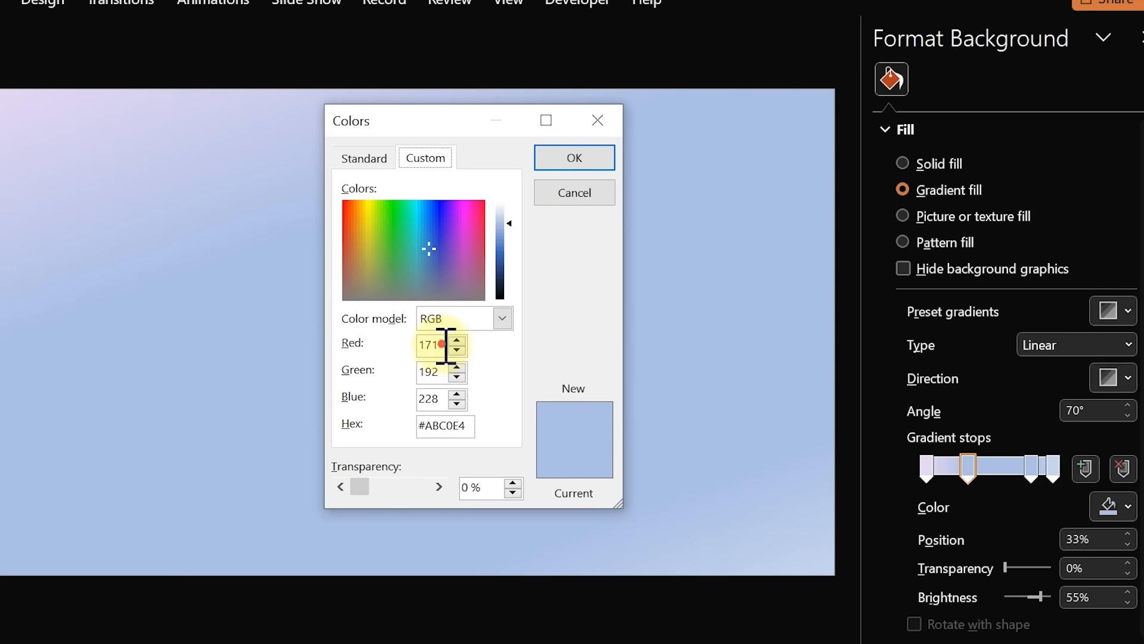
left_click_drag(445, 344, 401, 343)
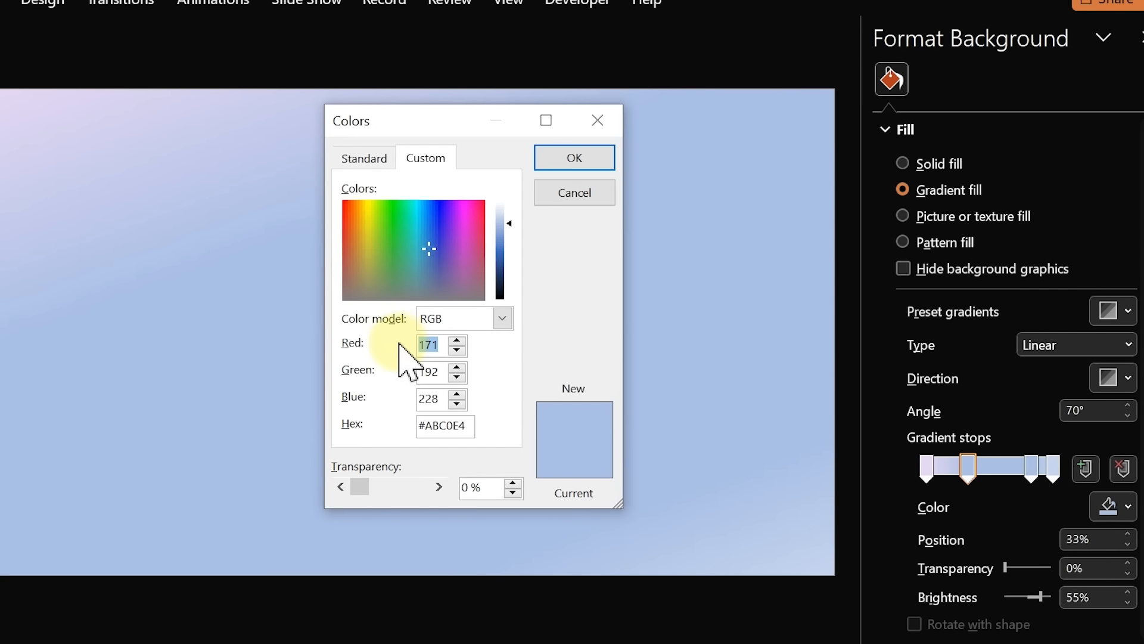
type("181")
key("Tab")
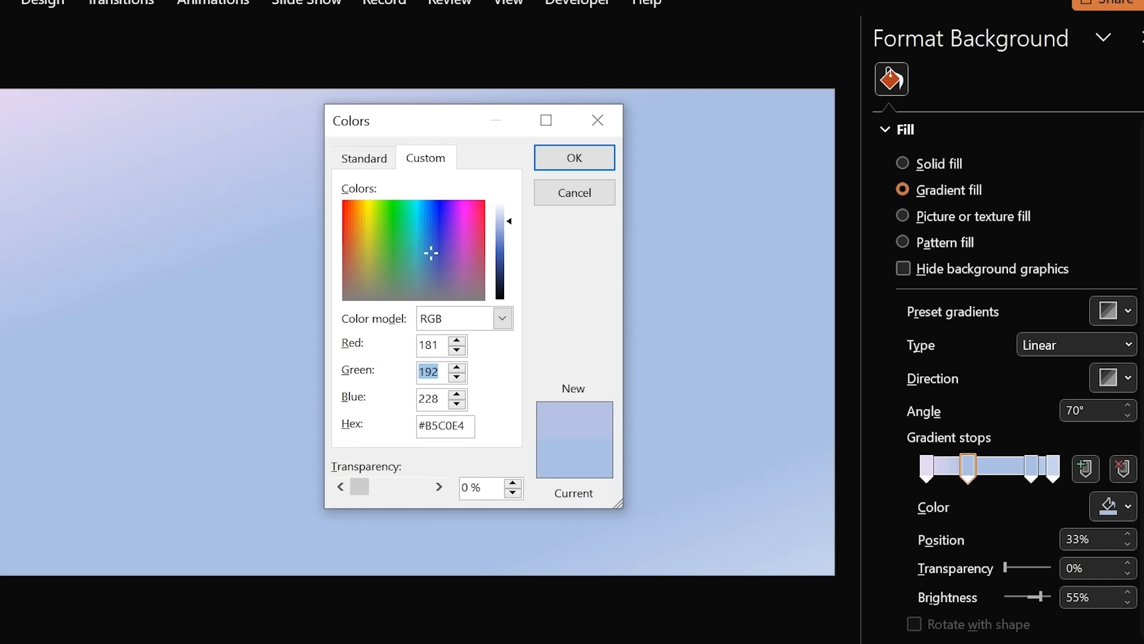
type("210")
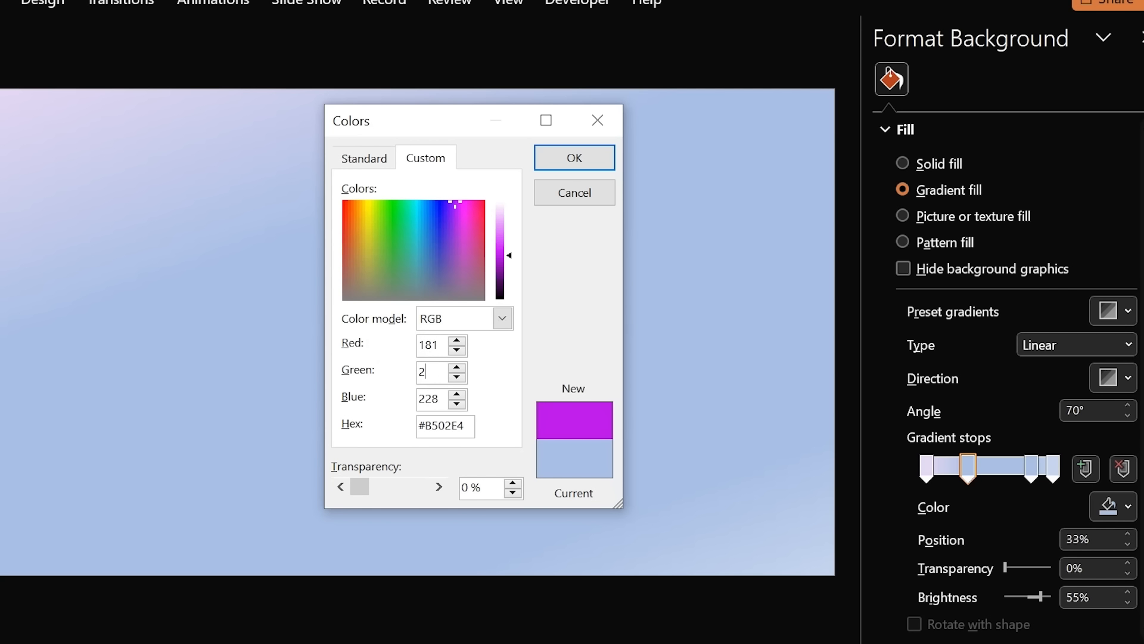
key("Tab")
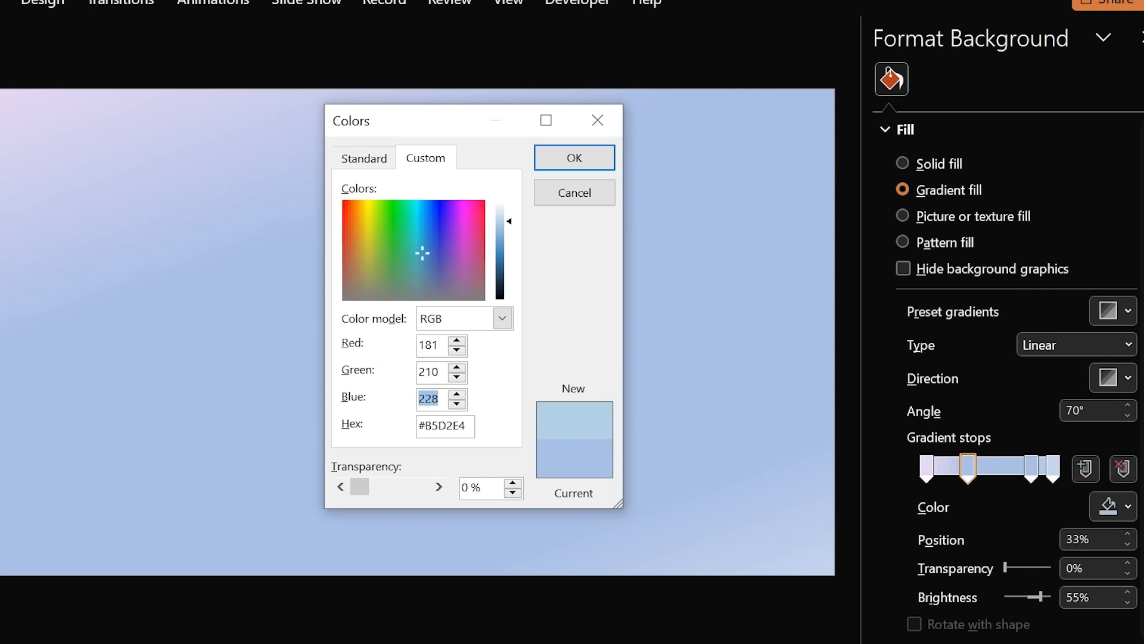
type("236")
left_click(569, 158)
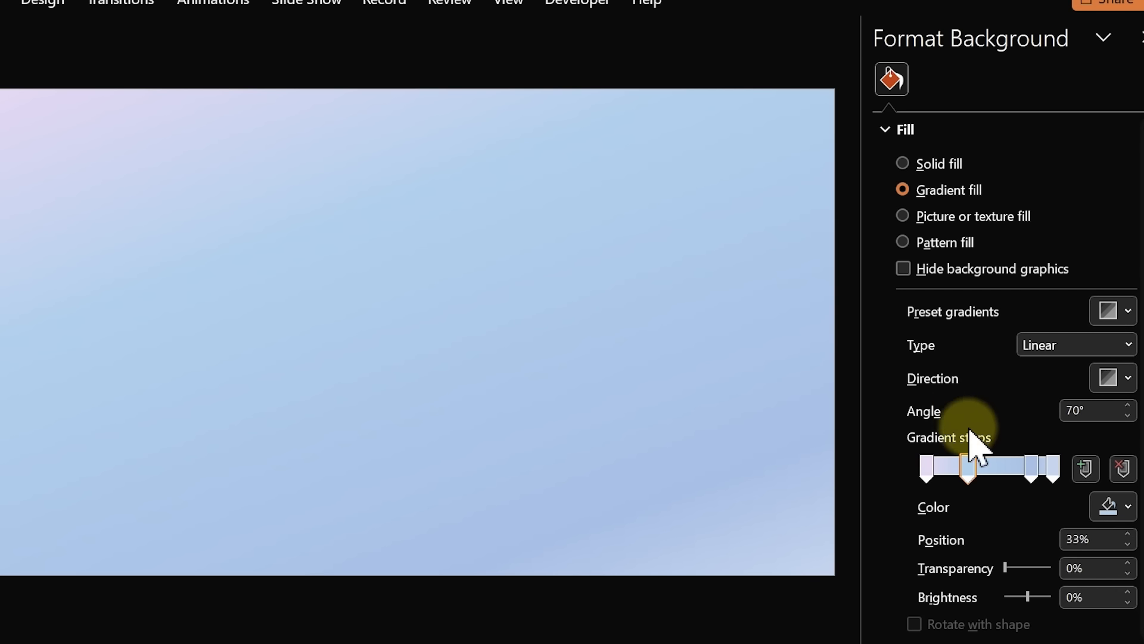
Nudge that stop slightly left and move the 83% stop toward the middle
left_click_drag(977, 464, 958, 470)
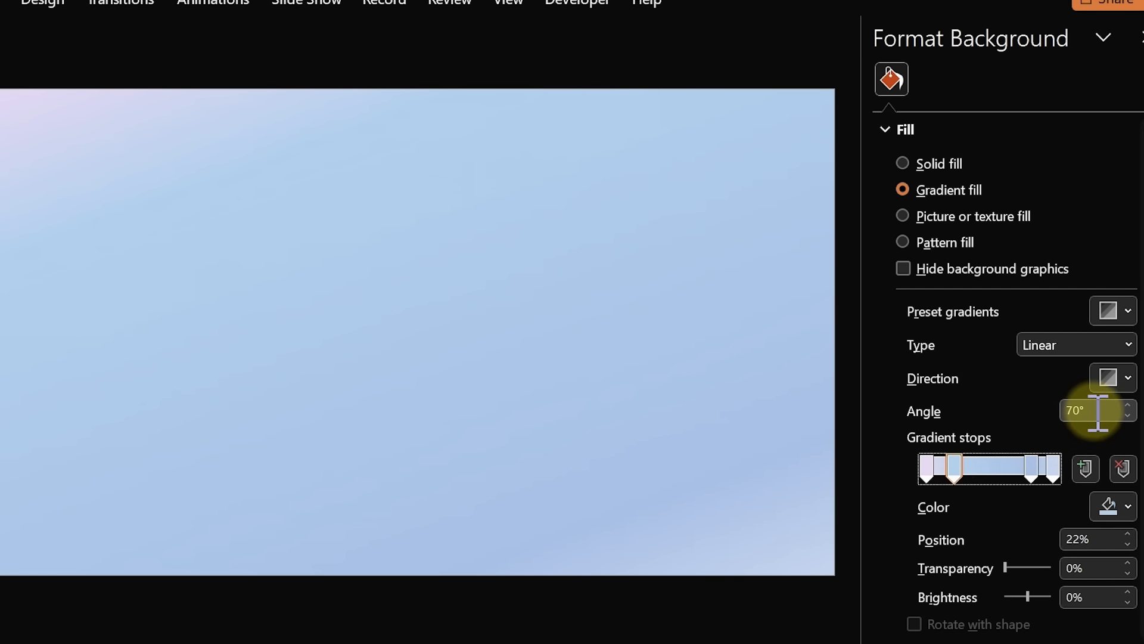
left_click(1031, 472)
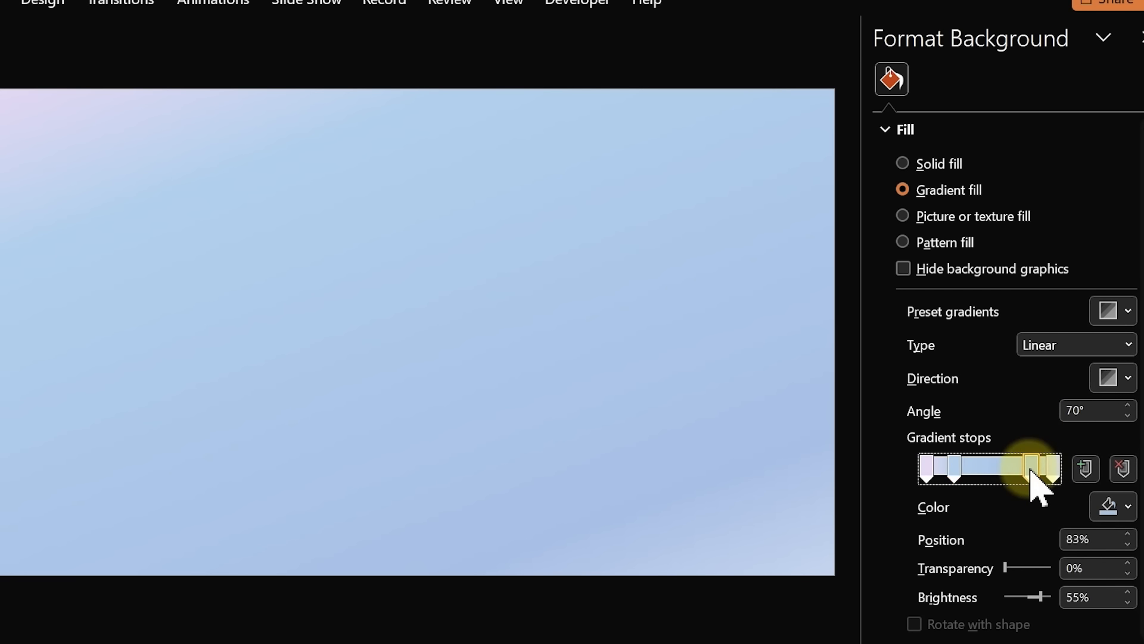
left_click_drag(1033, 472, 981, 472)
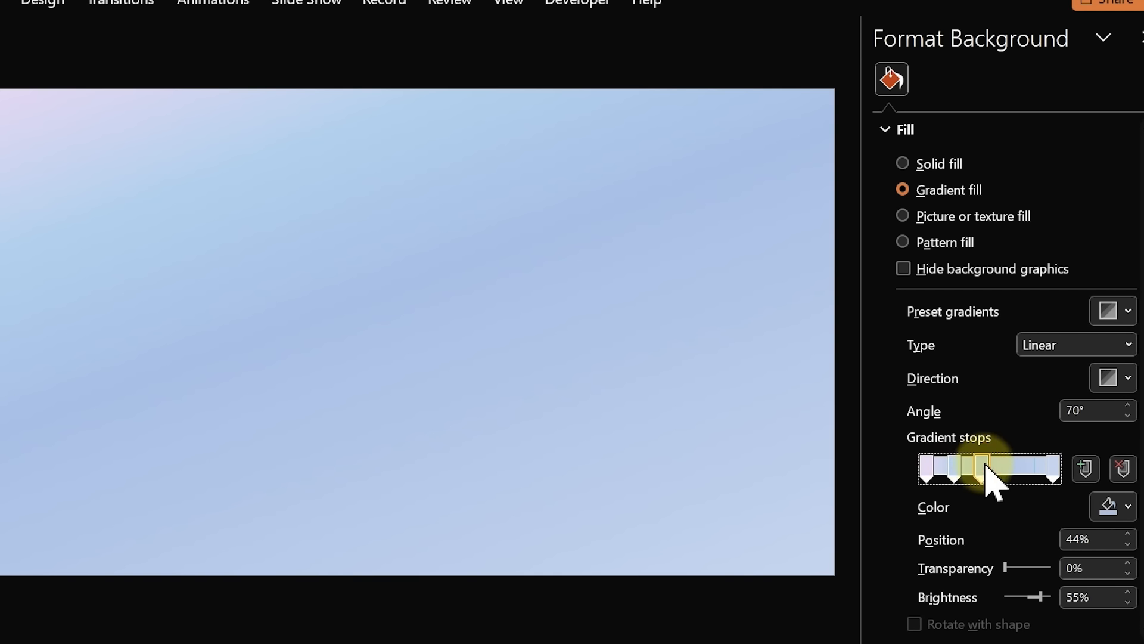
Check the 22% stop's custom colour hex value, closing the dialog without changes
left_click(954, 468)
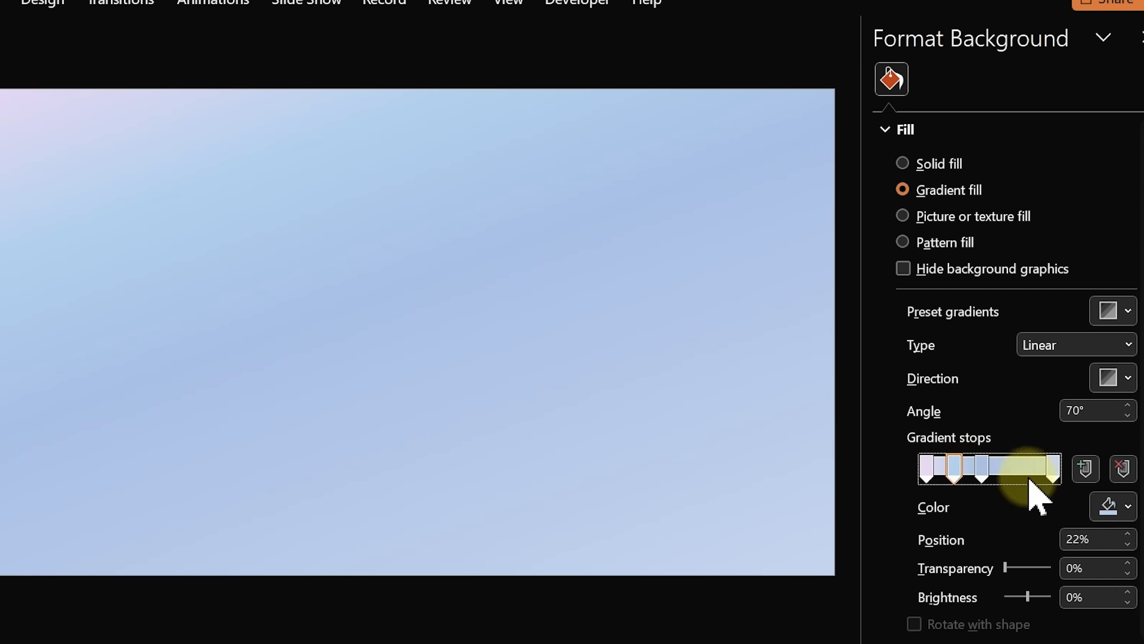
left_click(1112, 510)
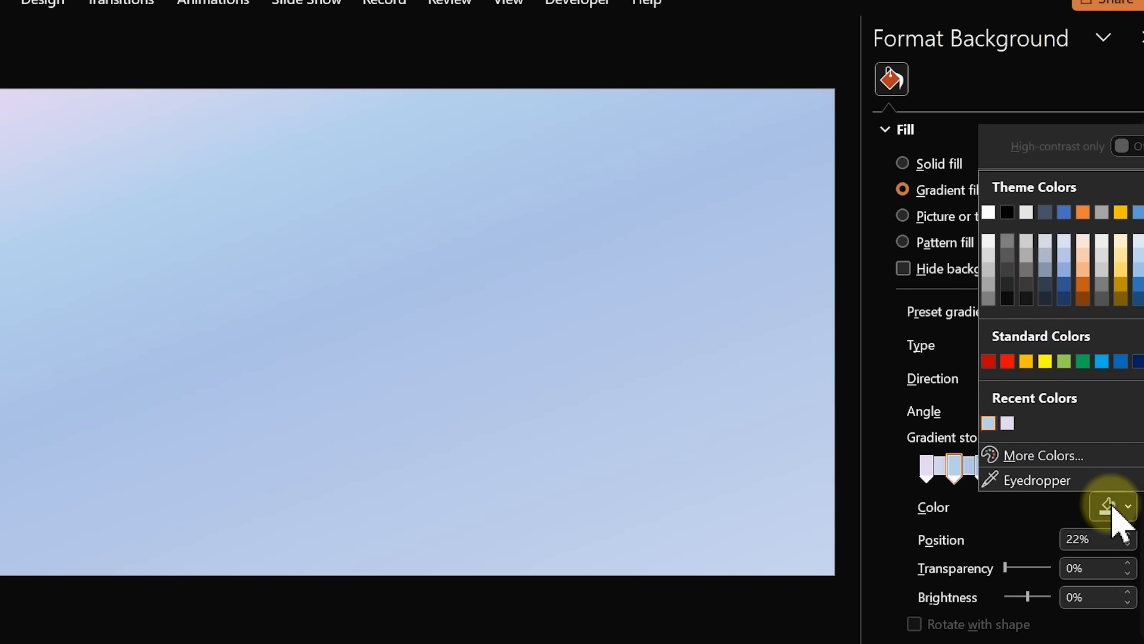
left_click(1047, 457)
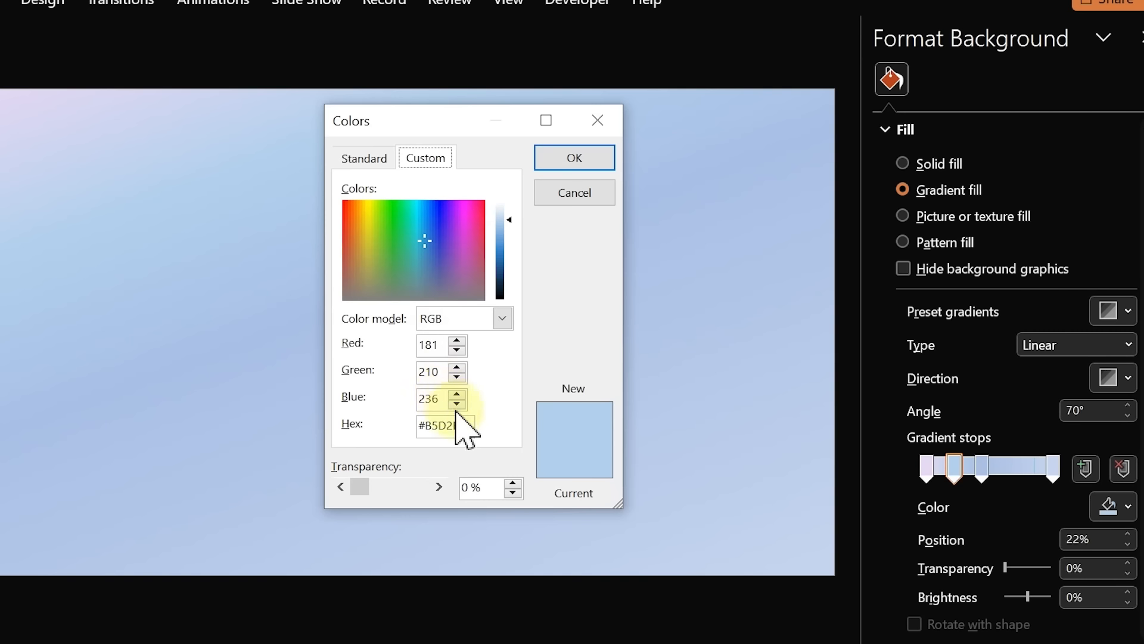
left_click(467, 425)
left_click_drag(467, 425, 401, 427)
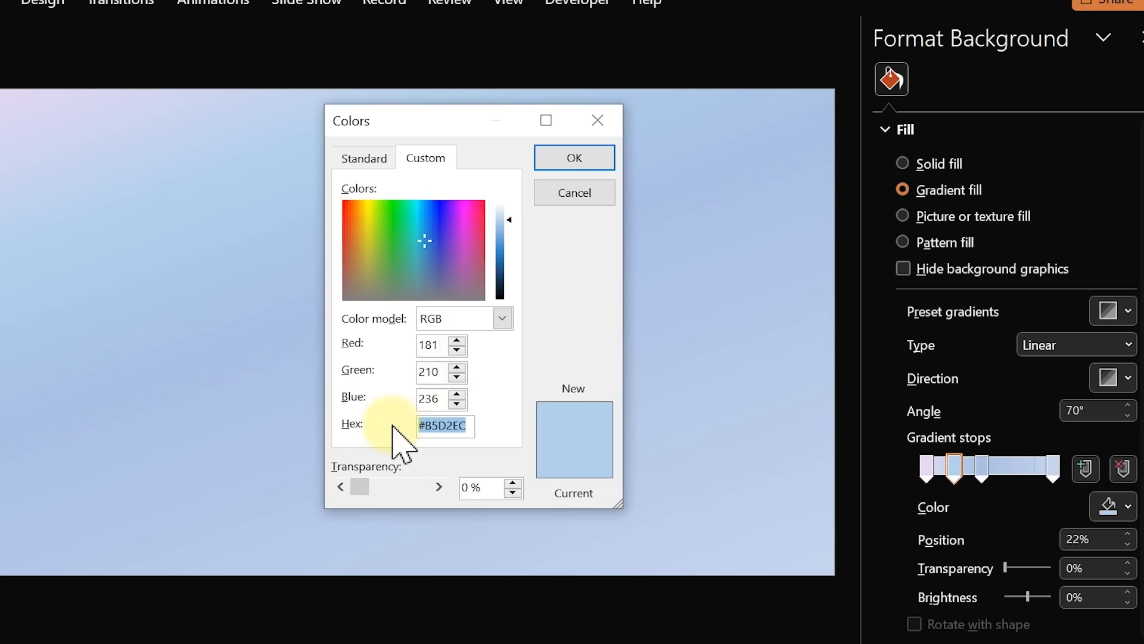
left_click(572, 188)
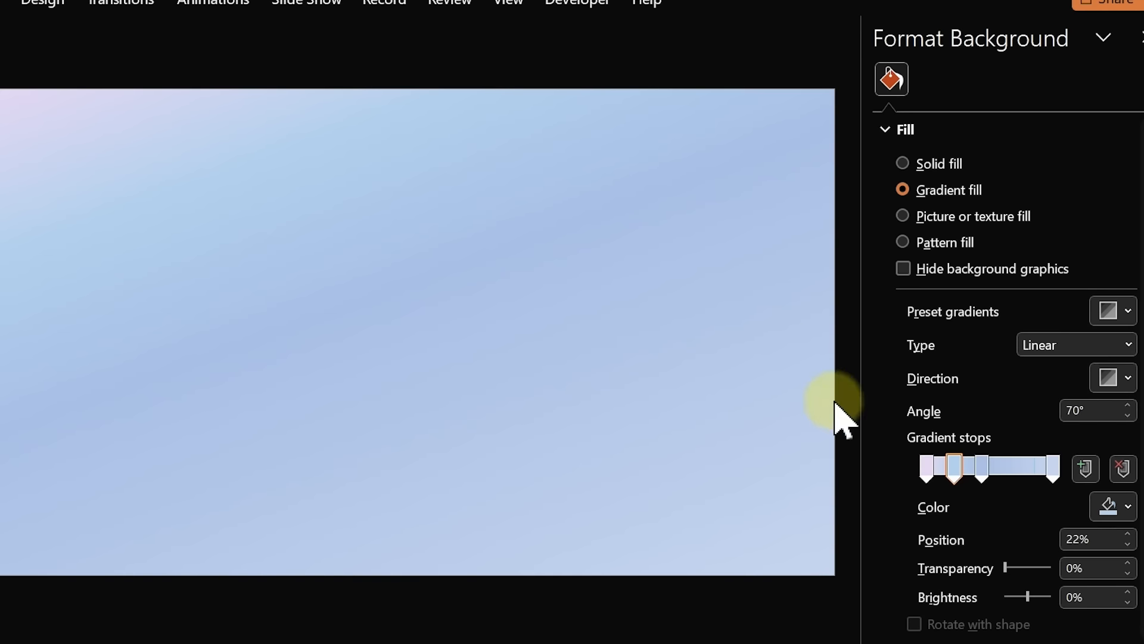
Give the 44% gradient stop the recent Light Blue colour
left_click(984, 469)
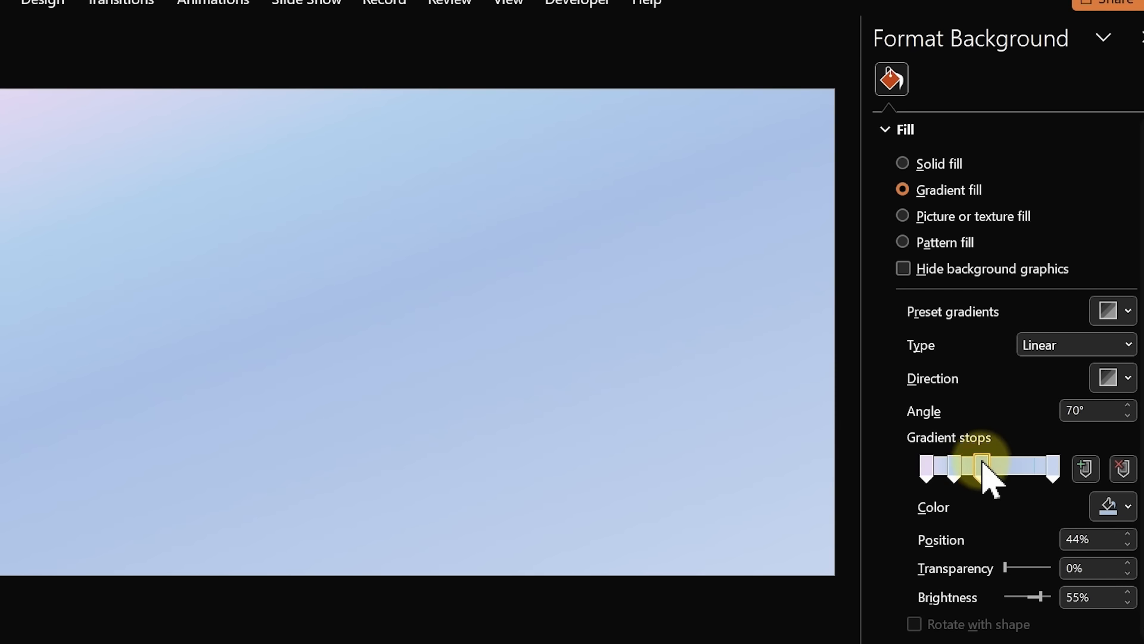
left_click(1124, 508)
left_click(1077, 480)
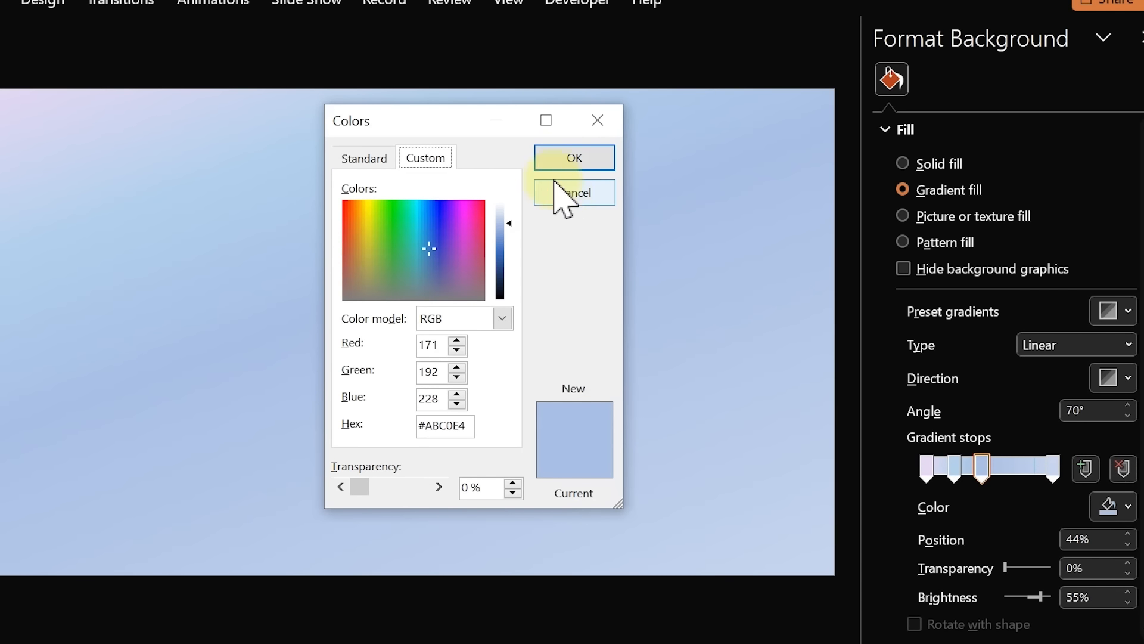
left_click(569, 194)
left_click(1126, 507)
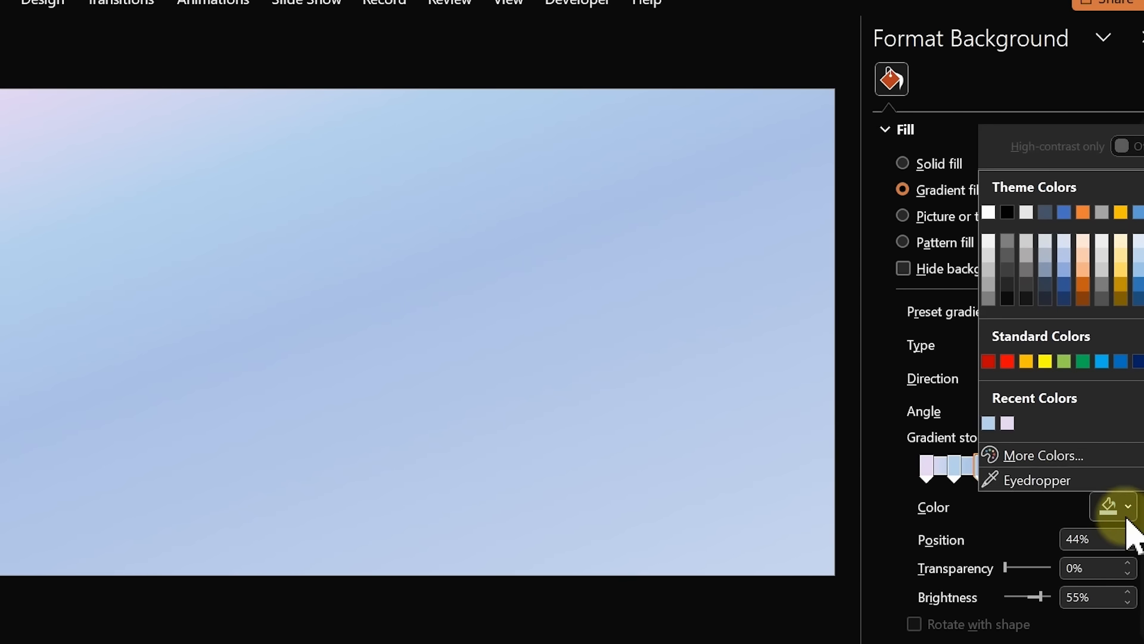
left_click(992, 425)
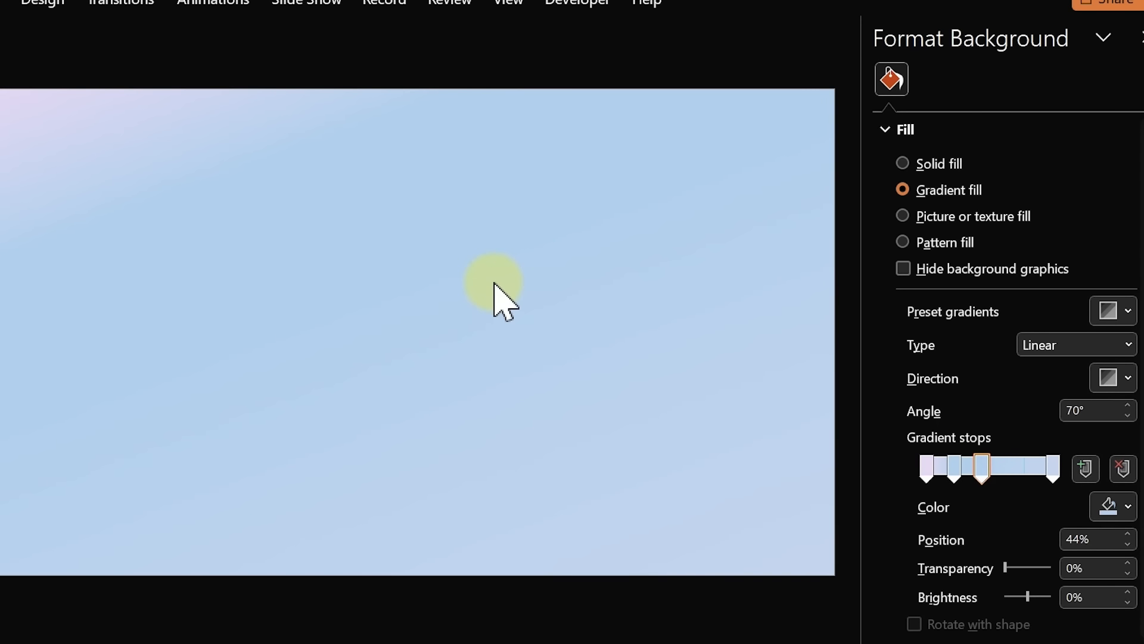
left_click(1056, 478)
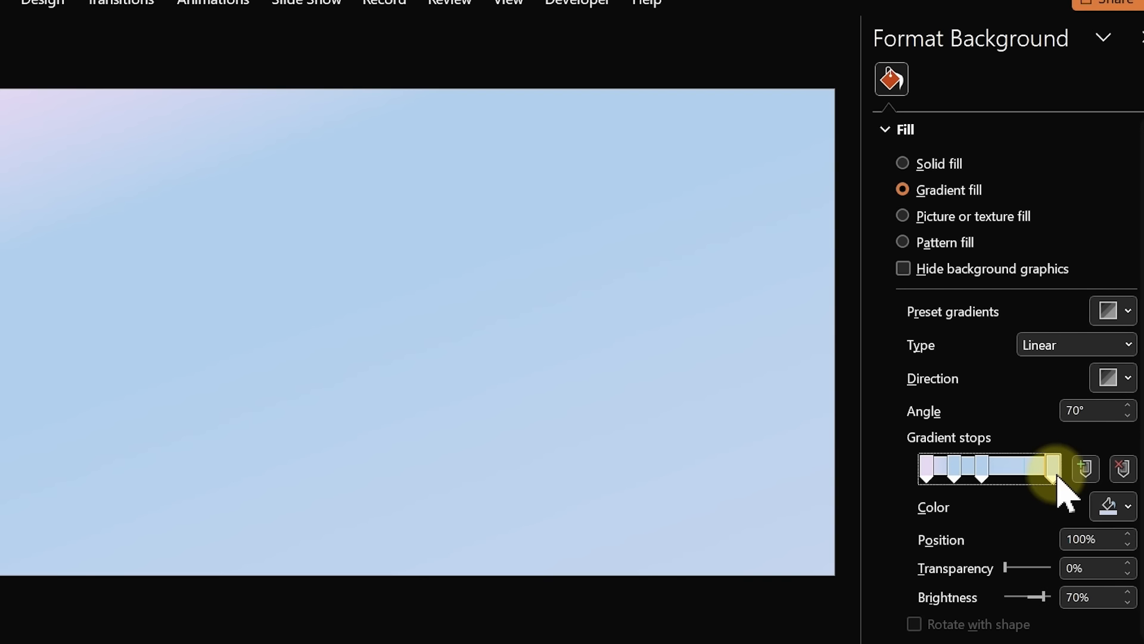
Colour the 100% gradient stop lavender purple, RGB 195, 155, 225
left_click(1109, 505)
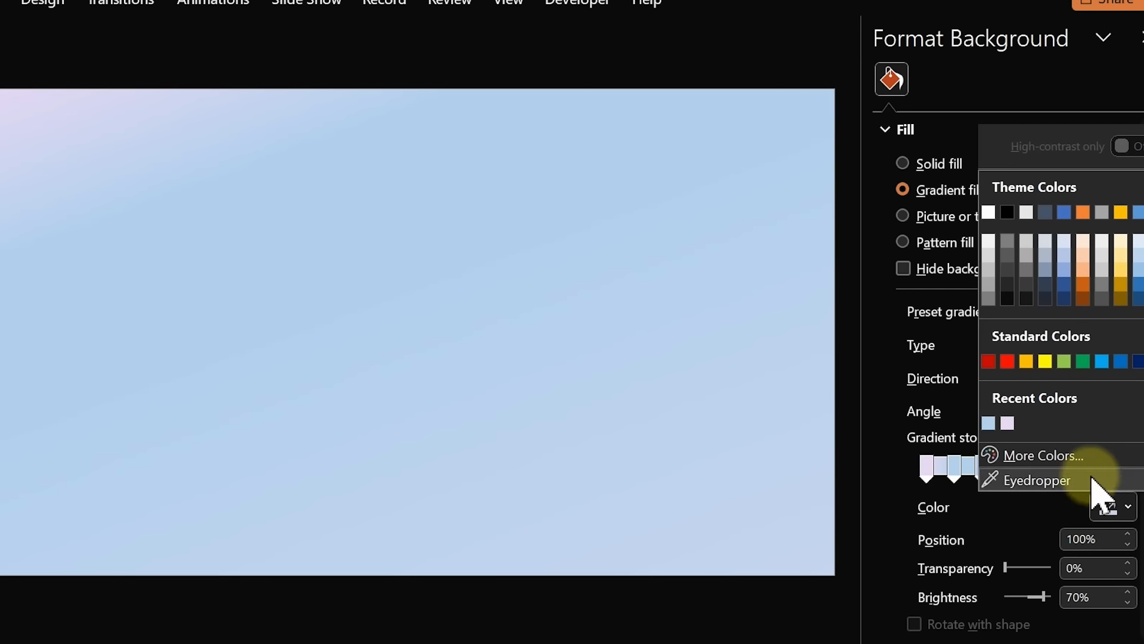
left_click(1044, 456)
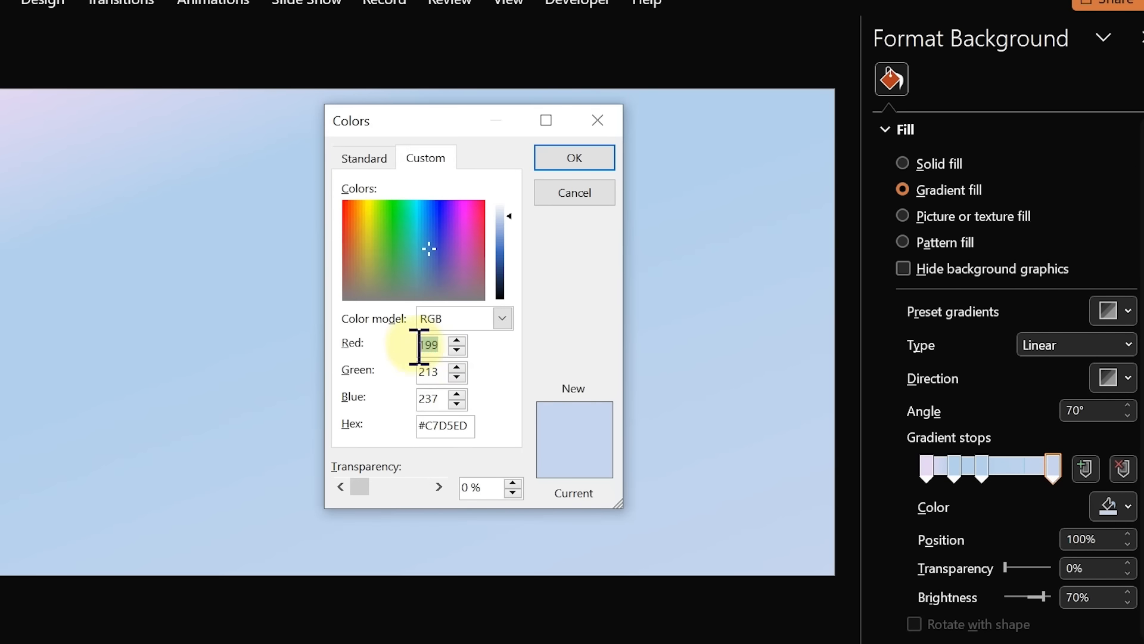
double_click(422, 345)
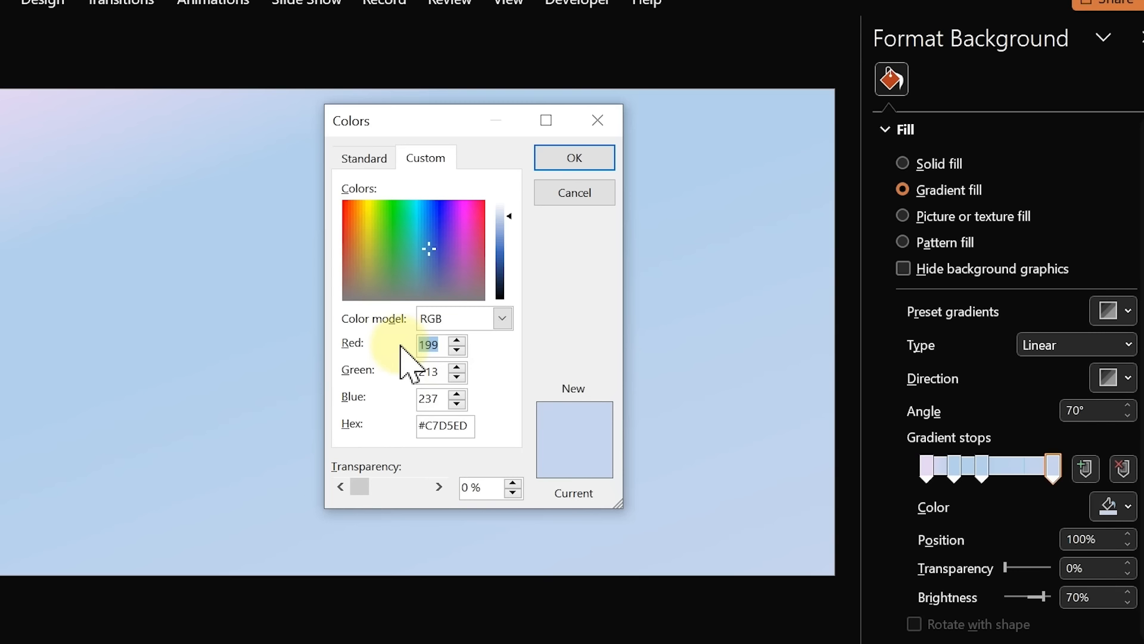
type("1")
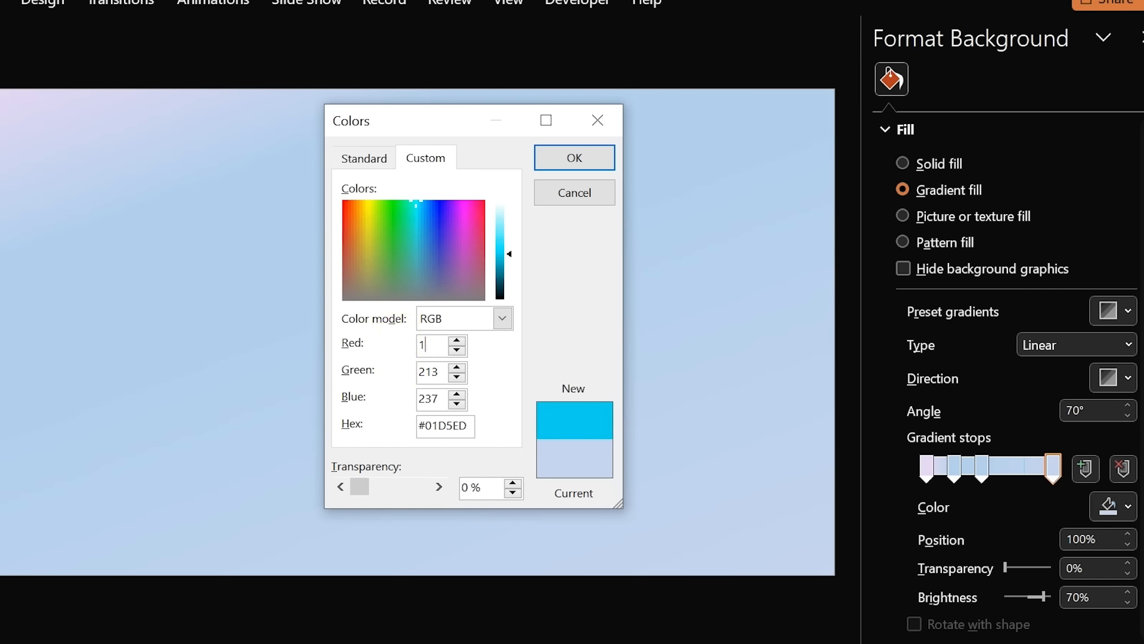
type("95")
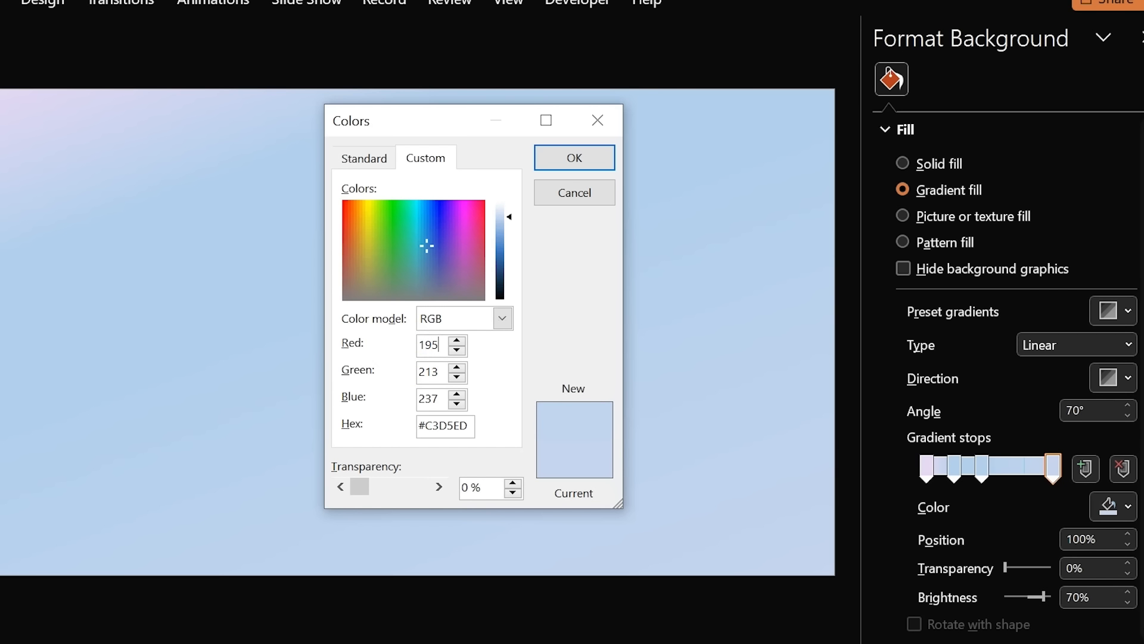
key("Tab")
type("155")
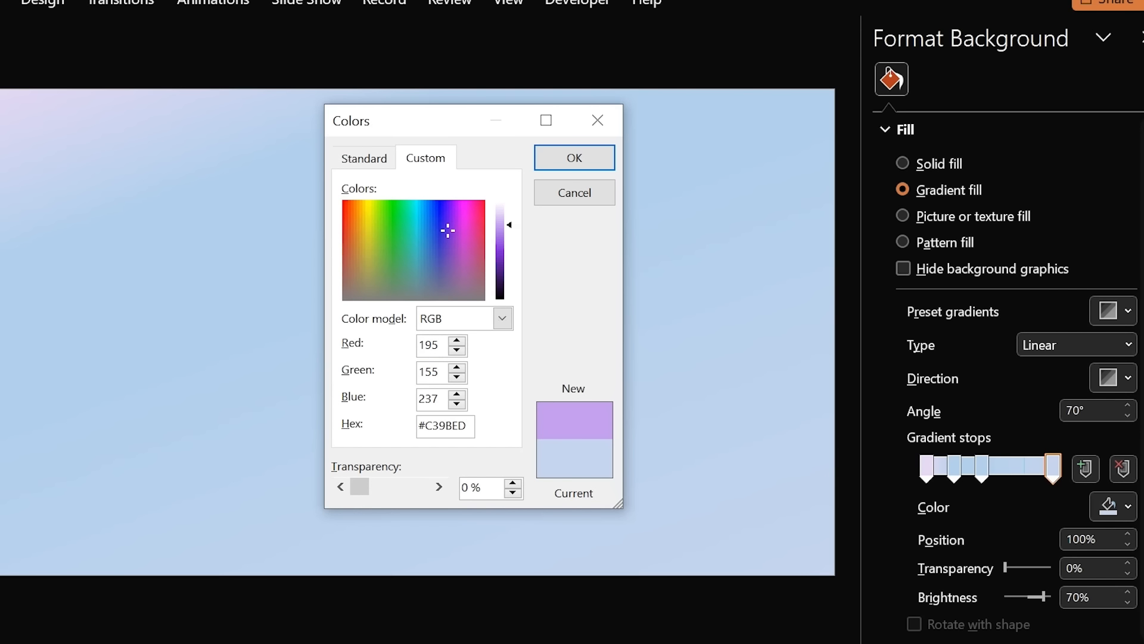
key("Tab")
type("225")
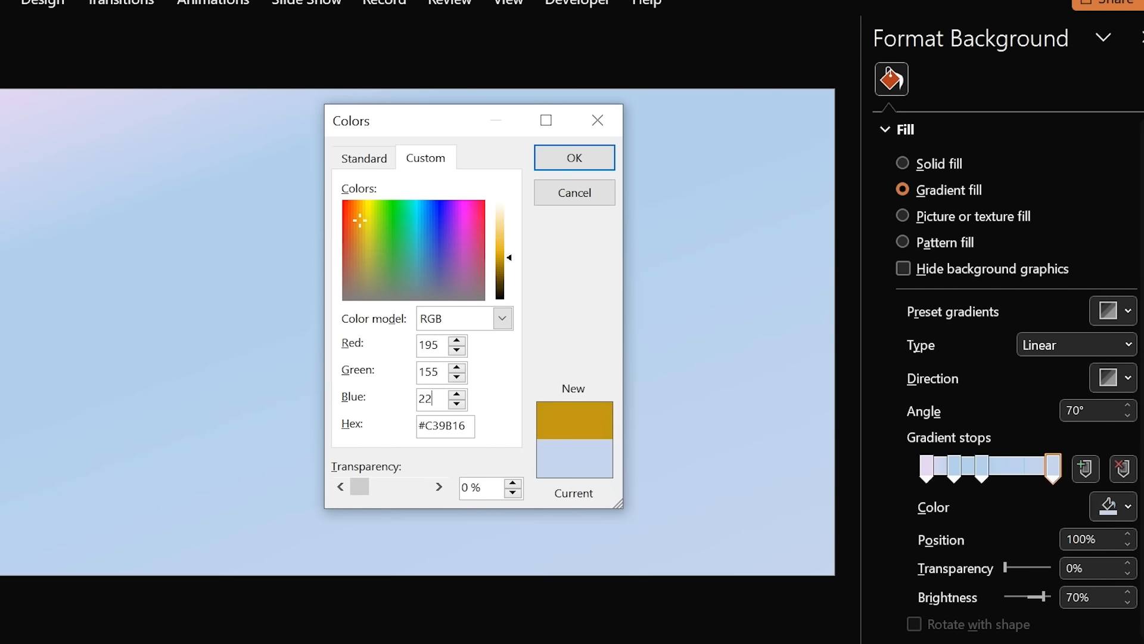
left_click(559, 158)
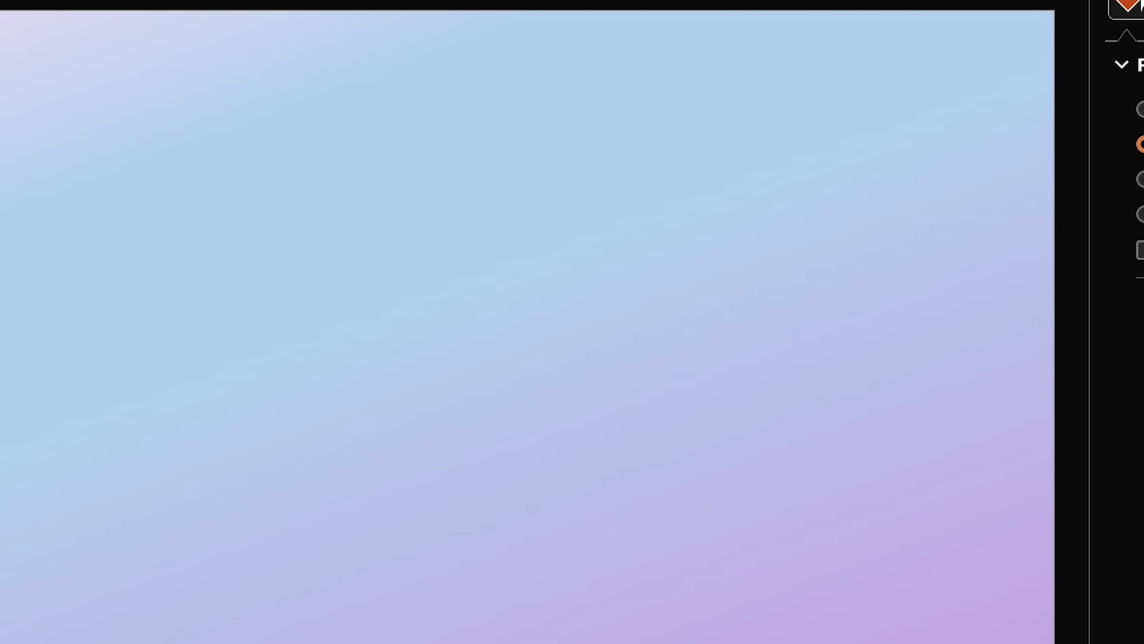
Draw a rounded rectangle panel on the slide
left_click(0, 0)
left_click(137, 10)
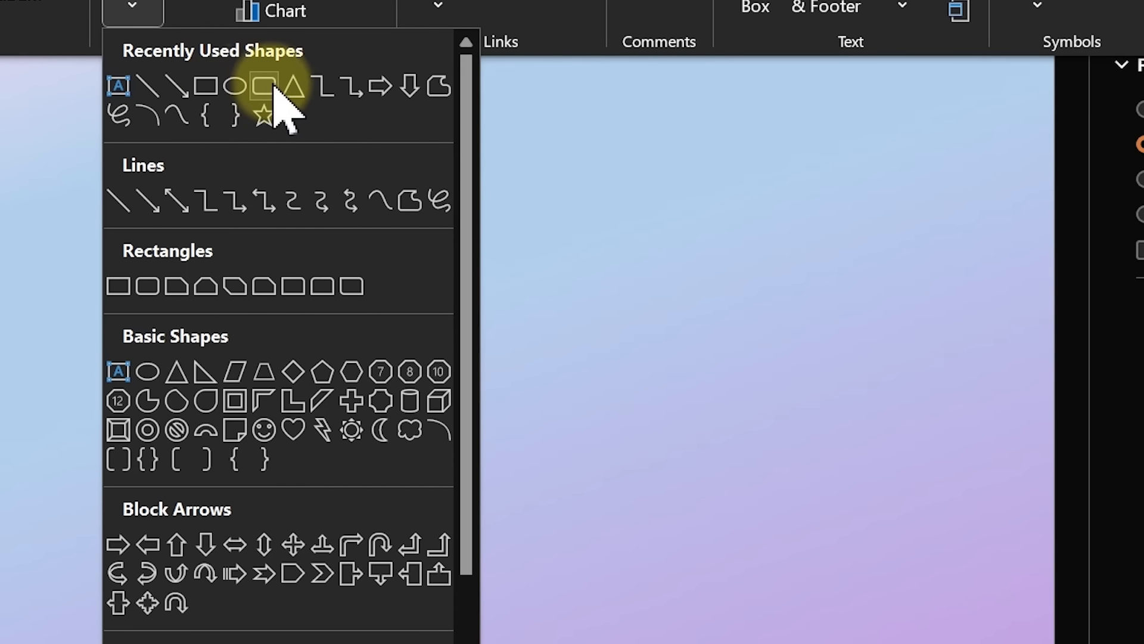
left_click(273, 88)
left_click_drag(241, 251, 329, 339)
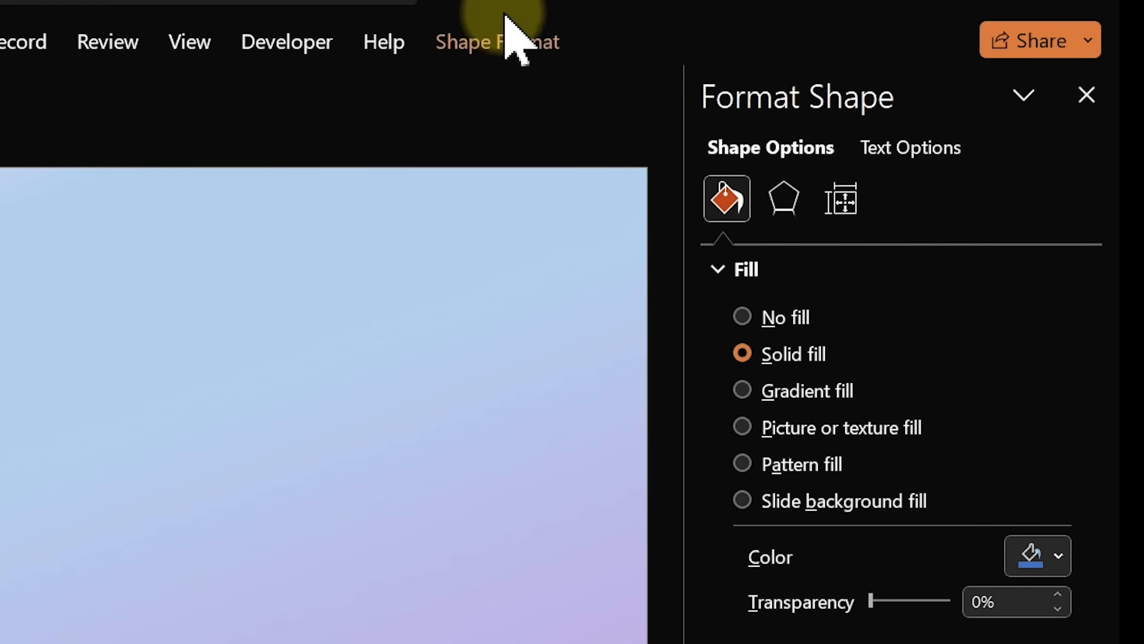
Size the rectangle to 6.65" high by 12.88" wide
left_click(494, 47)
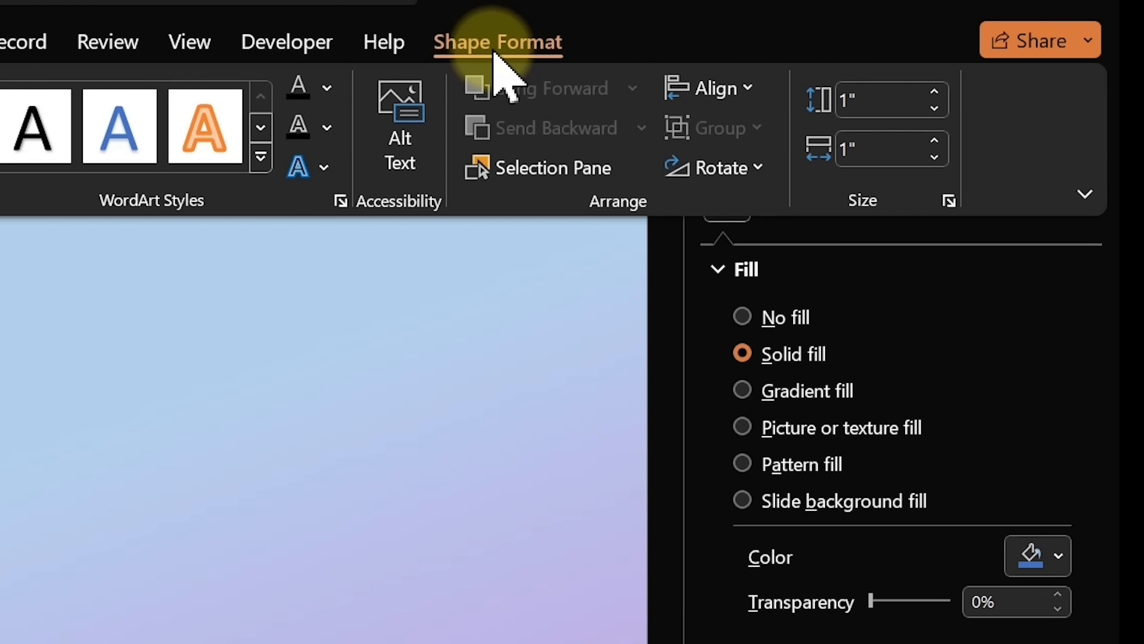
left_click(897, 96)
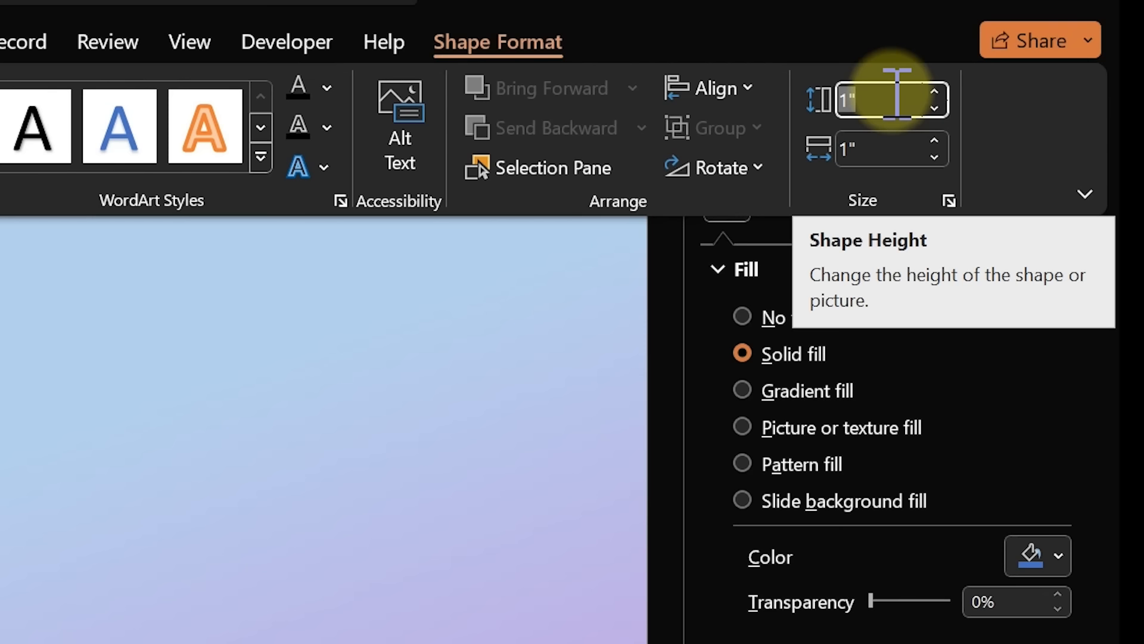
type("6.6")
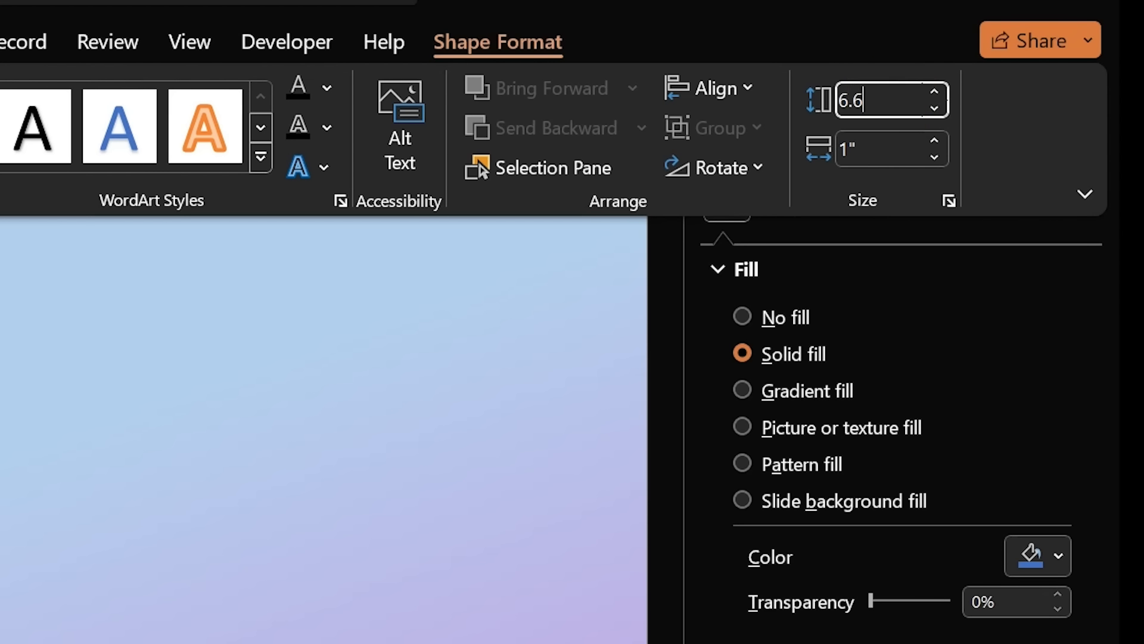
type("5")
key("Tab")
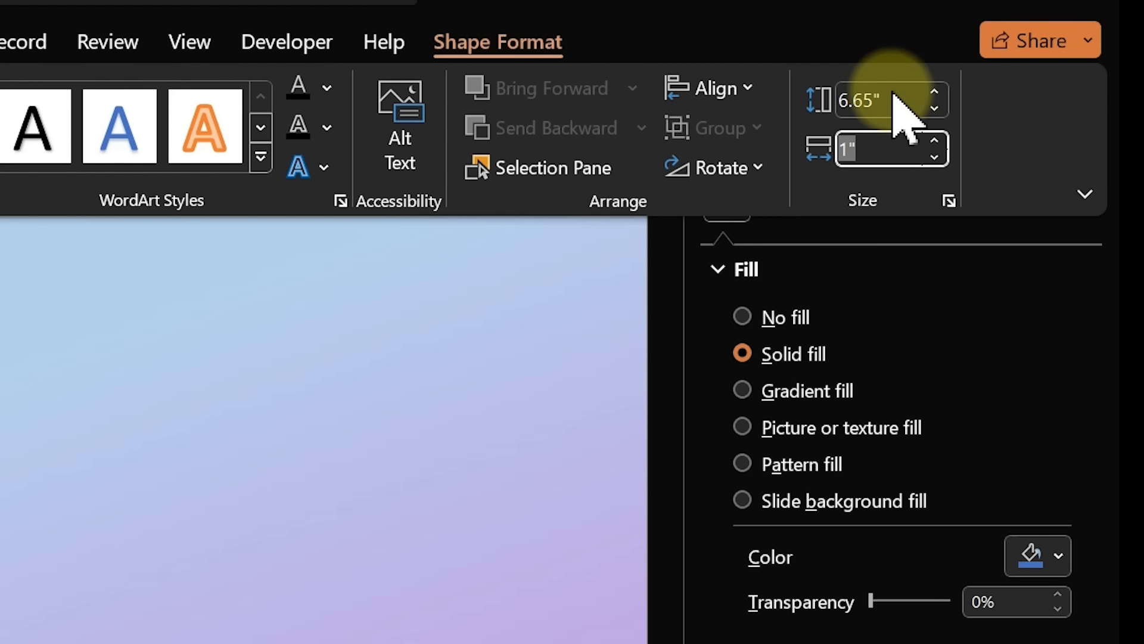
type("12")
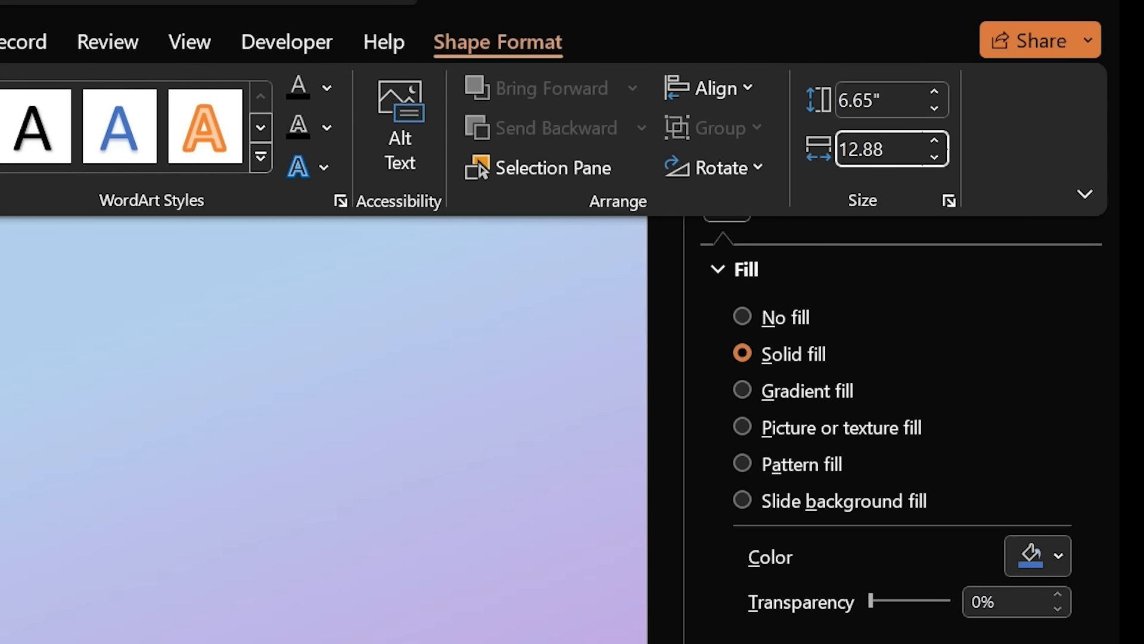
type(".88")
key("Return")
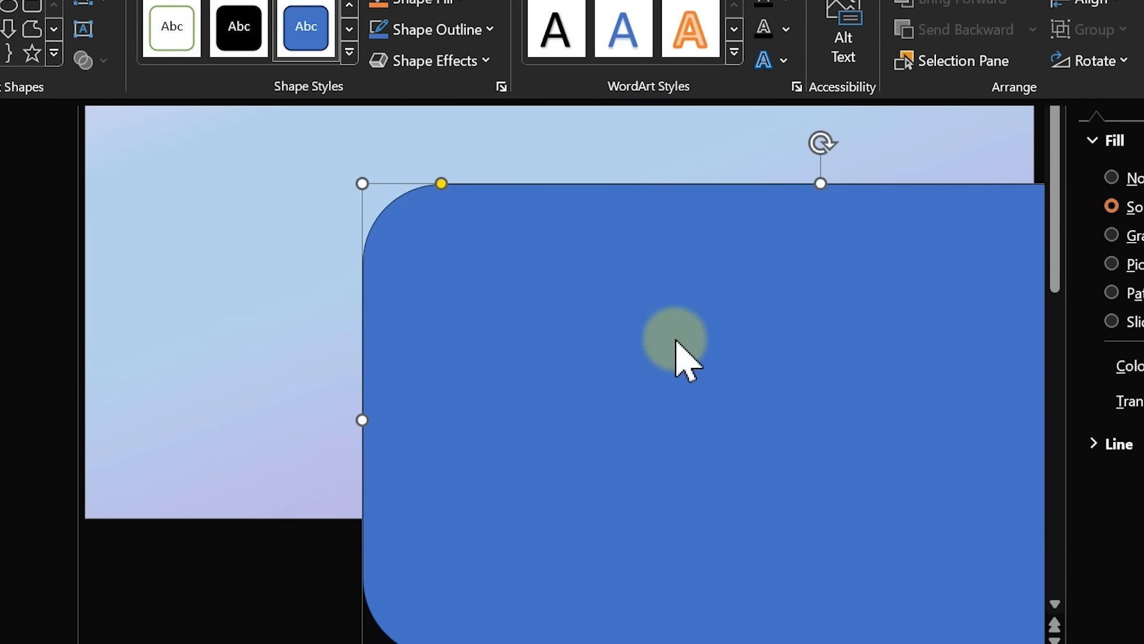
Move the panel onto the slide, reduce its corner rounding, and nudge it to an even margin
left_click(669, 342)
left_click_drag(741, 334, 479, 169)
left_click_drag(183, 91, 118, 103)
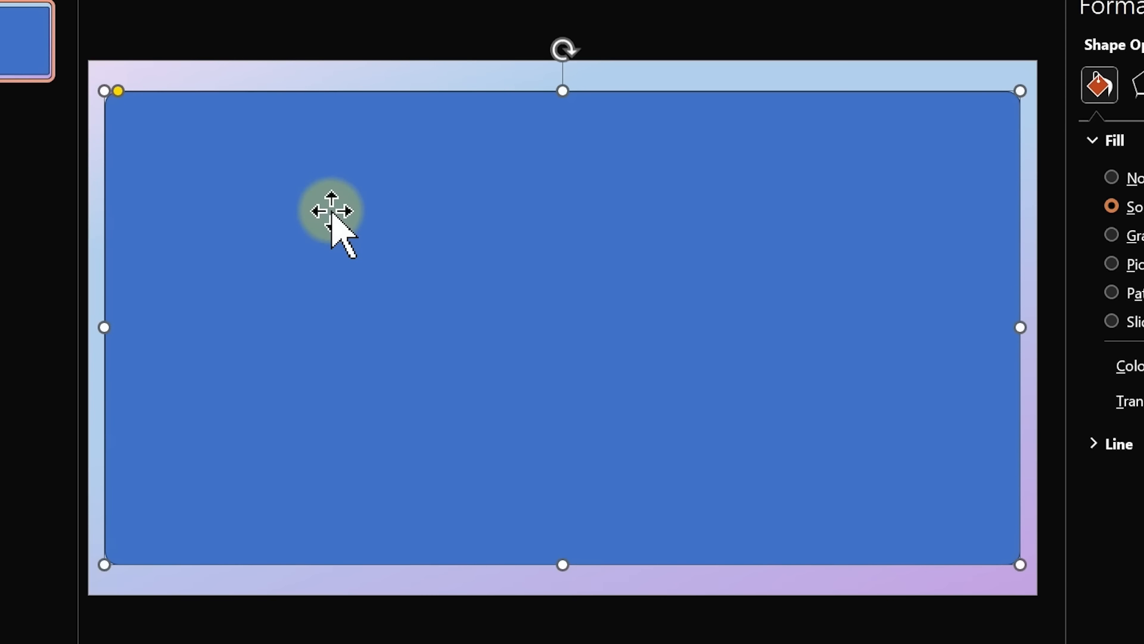
left_click_drag(543, 255, 552, 268)
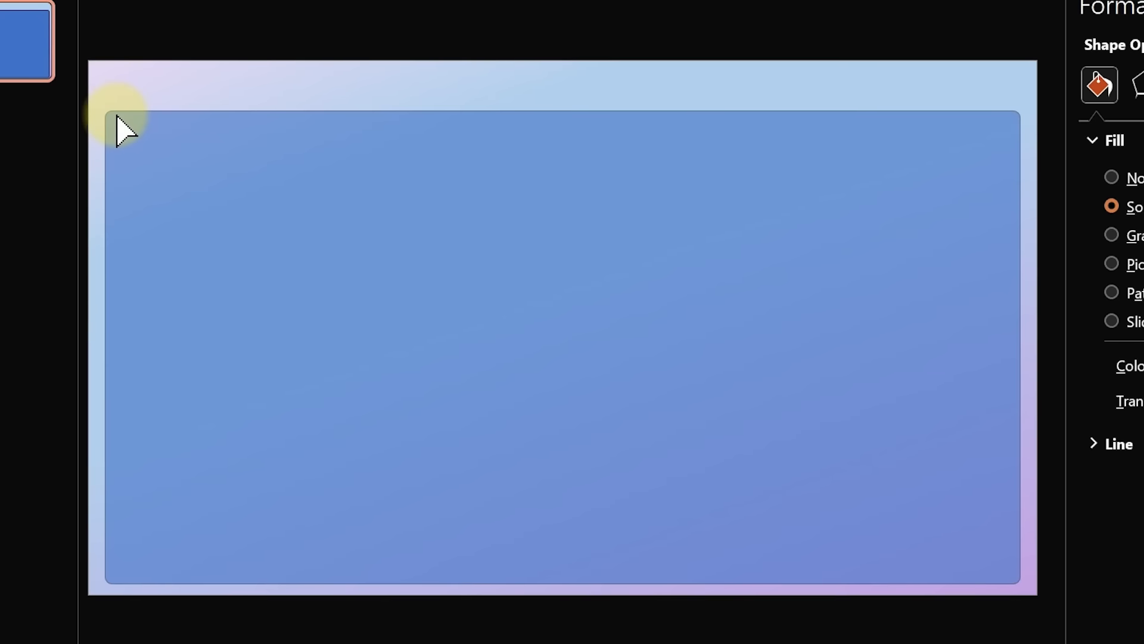
left_click(117, 130)
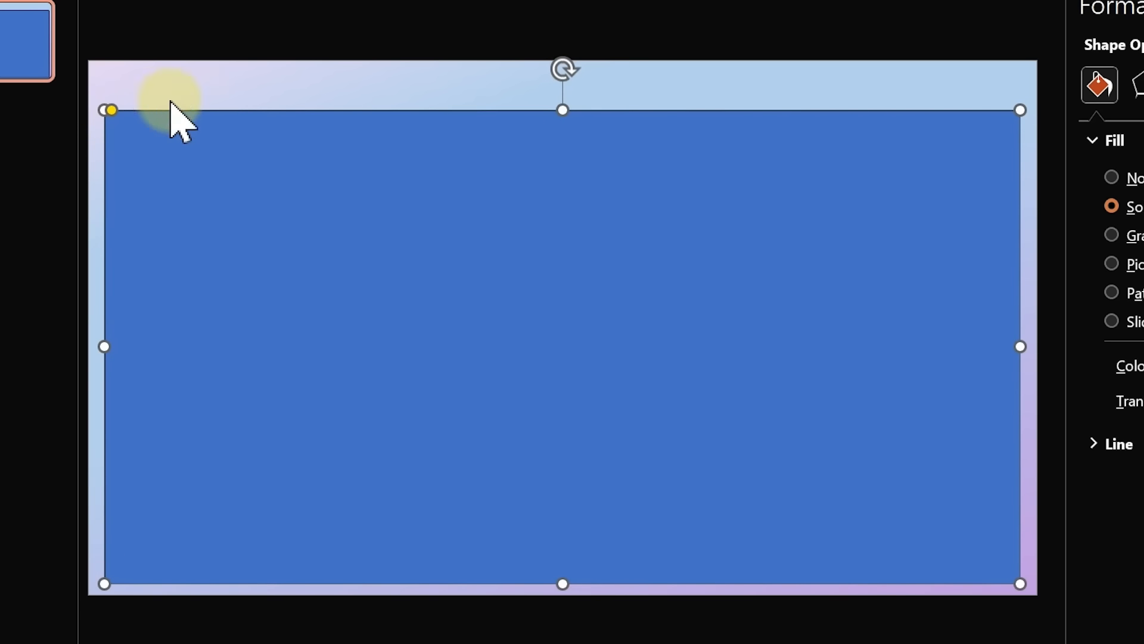
left_click(253, 75)
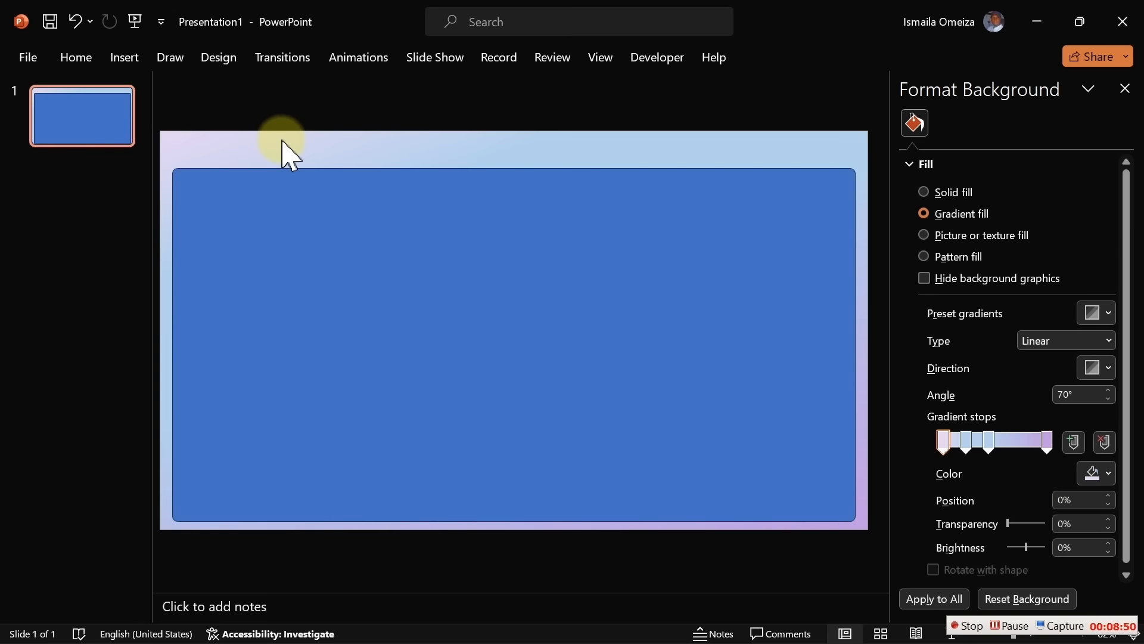
left_click(405, 266)
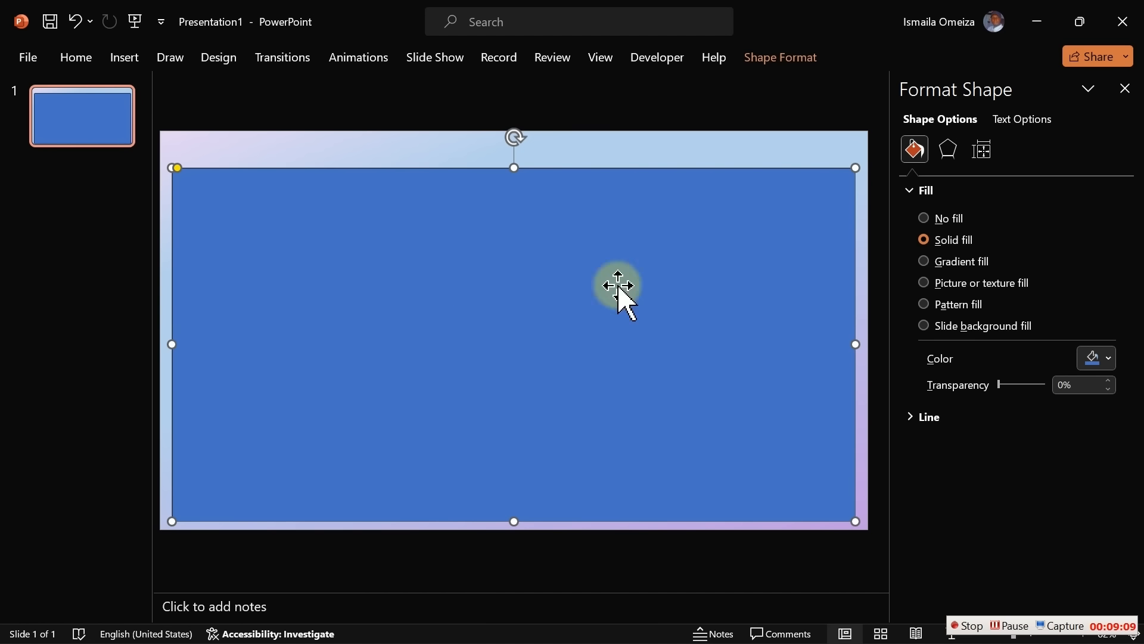
Set the panel to no outline with a Blue Accent 1 Lighter 80% fill
left_click(912, 421)
left_click(959, 446)
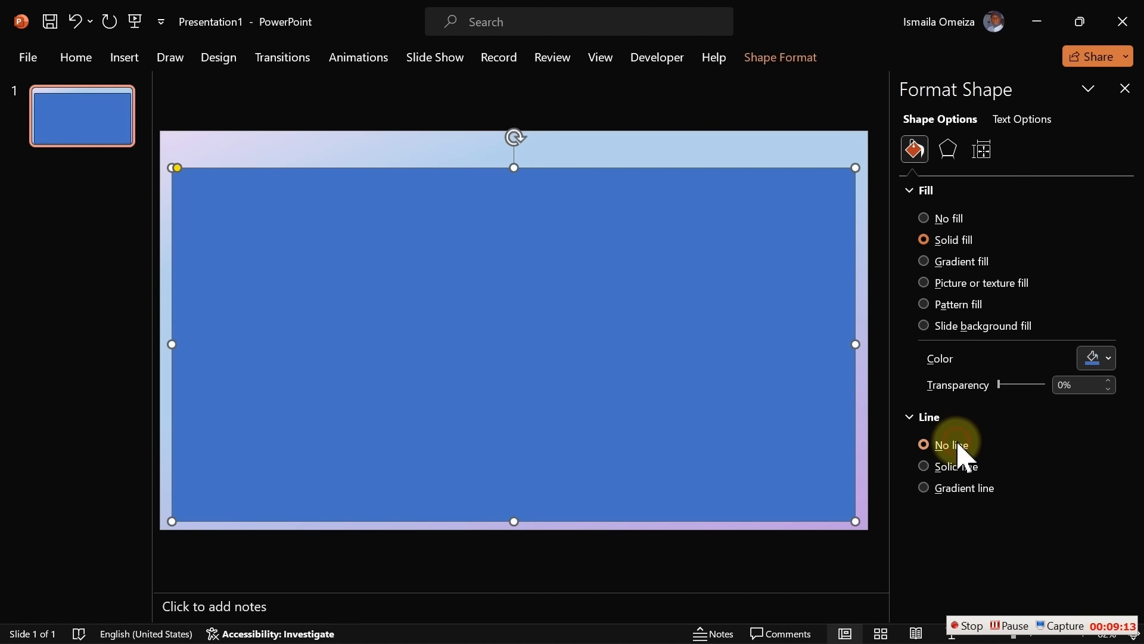
left_click(1102, 365)
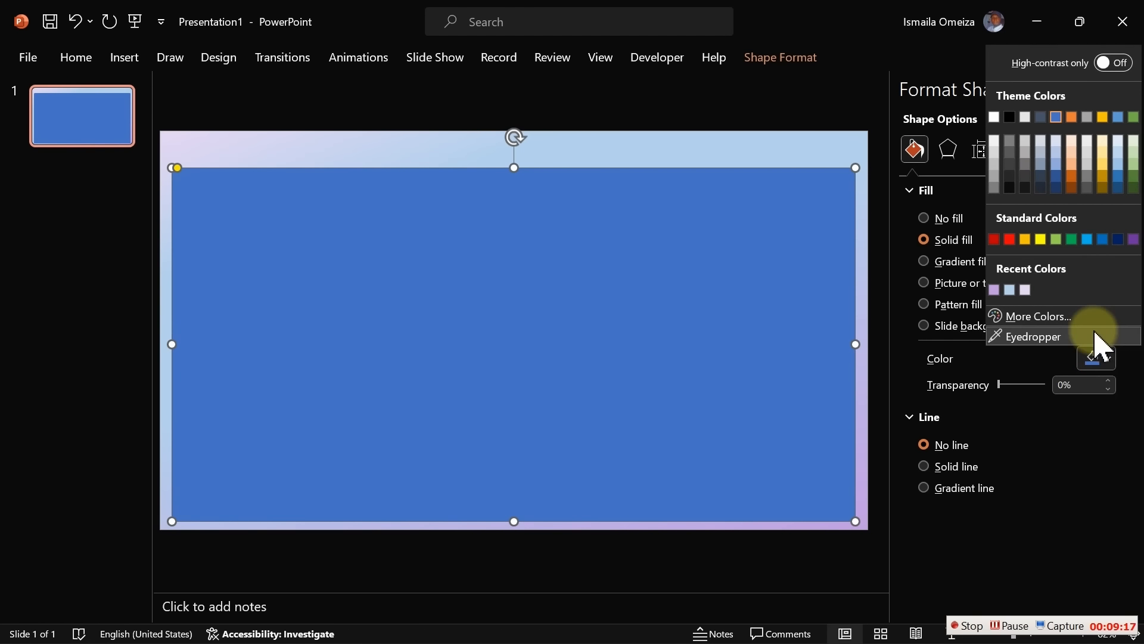
left_click(1057, 142)
left_click(753, 153)
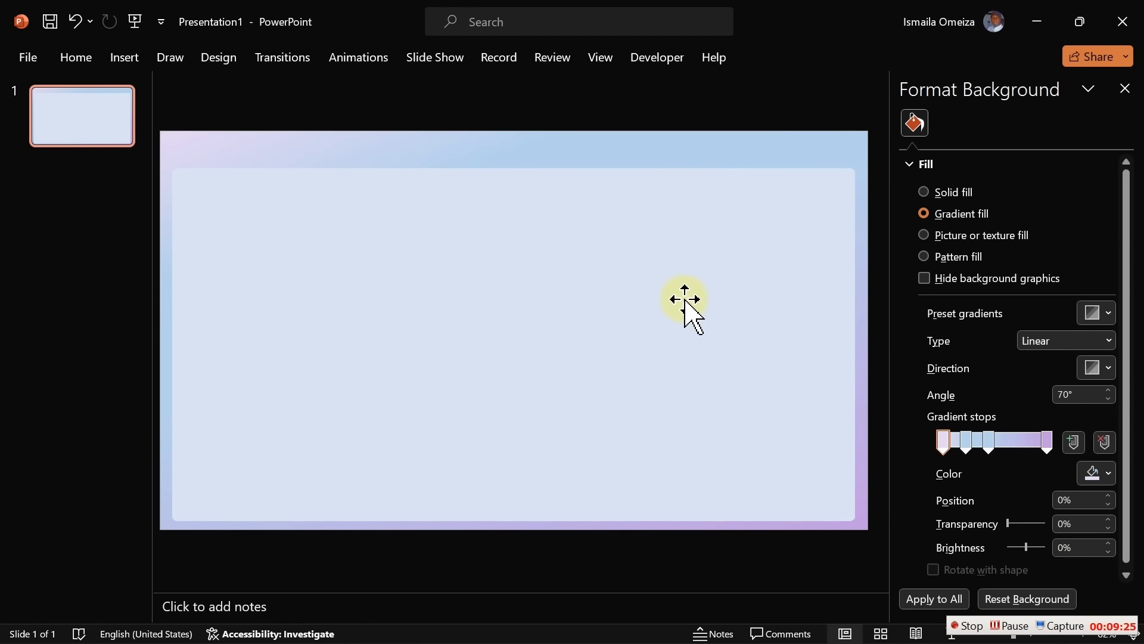
Align the panel to the centre of the slide horizontally, undoing an accidental vertical centring
left_click(685, 301)
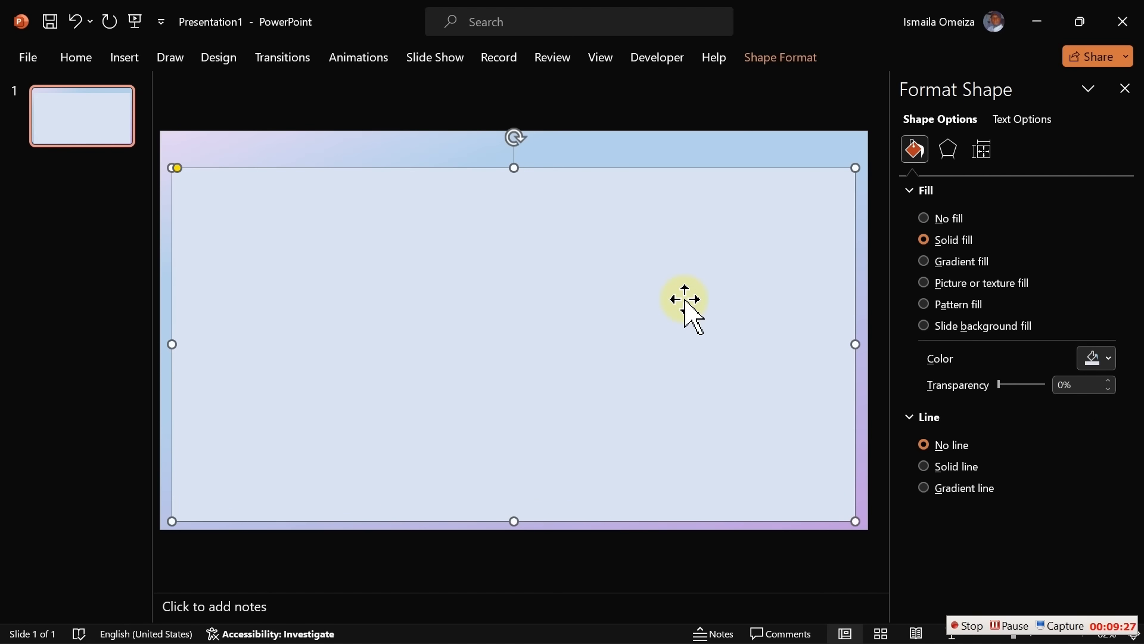
left_click(776, 59)
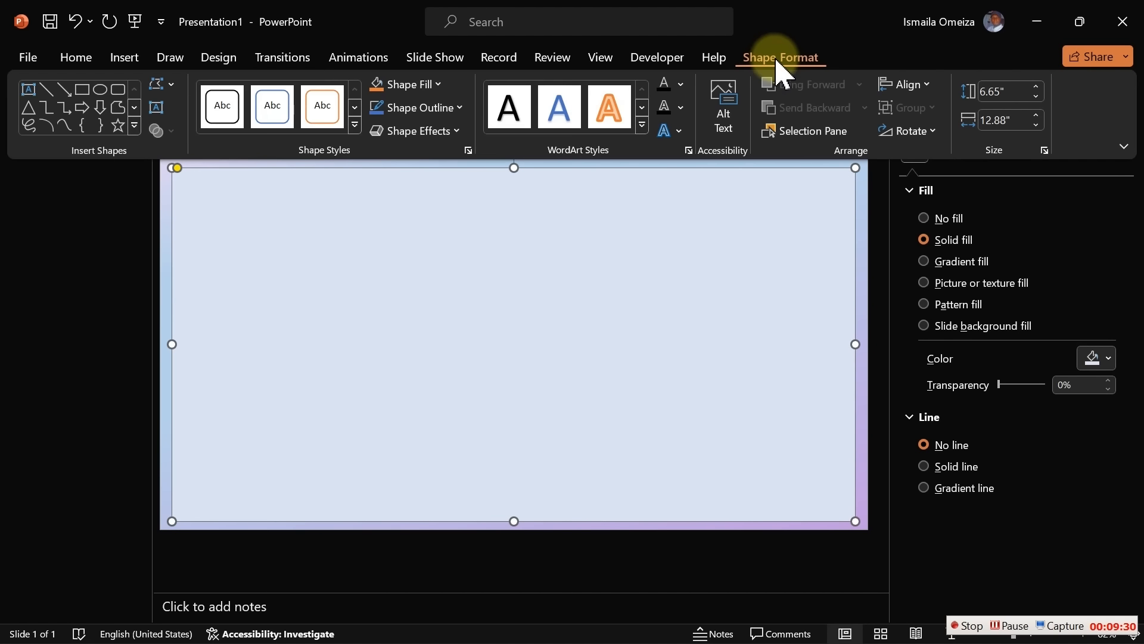
left_click(930, 88)
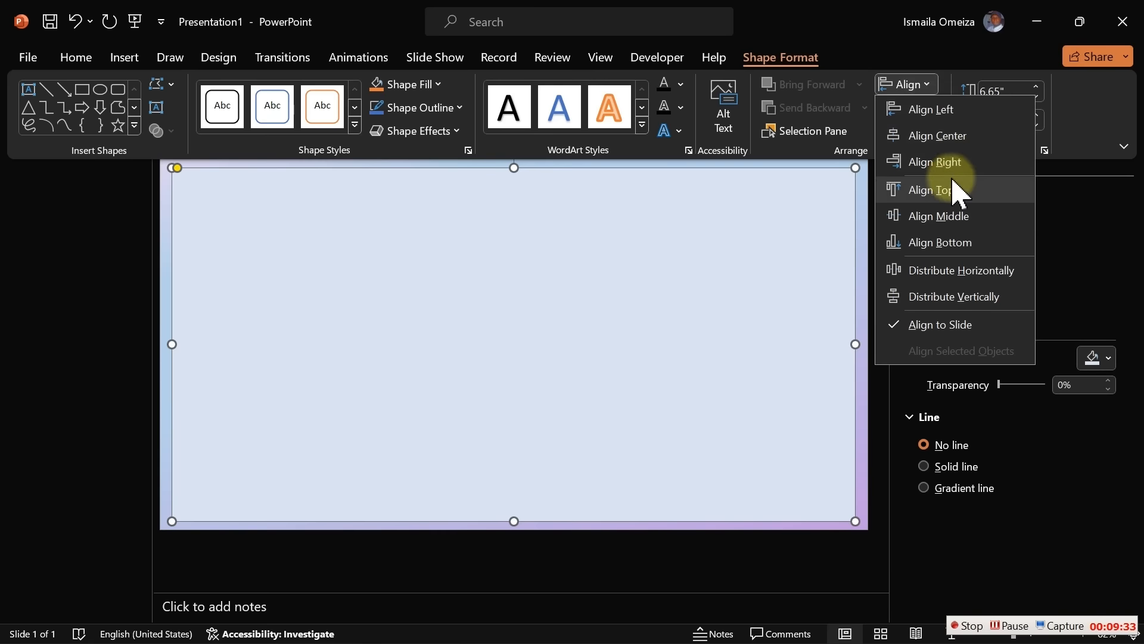
left_click(951, 220)
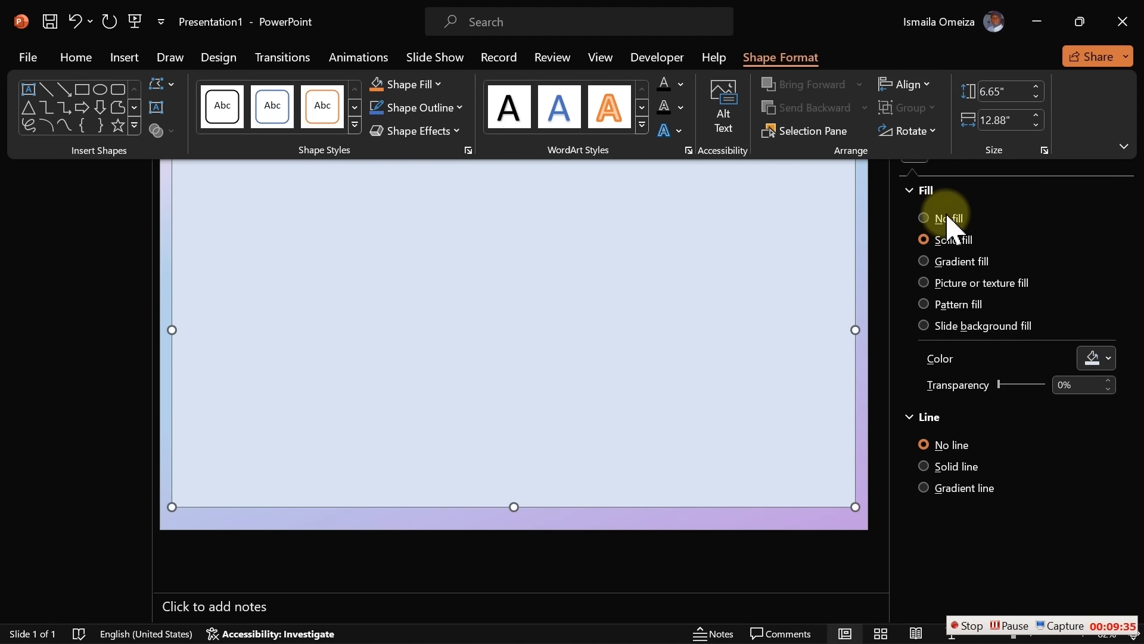
key("ctrl+z")
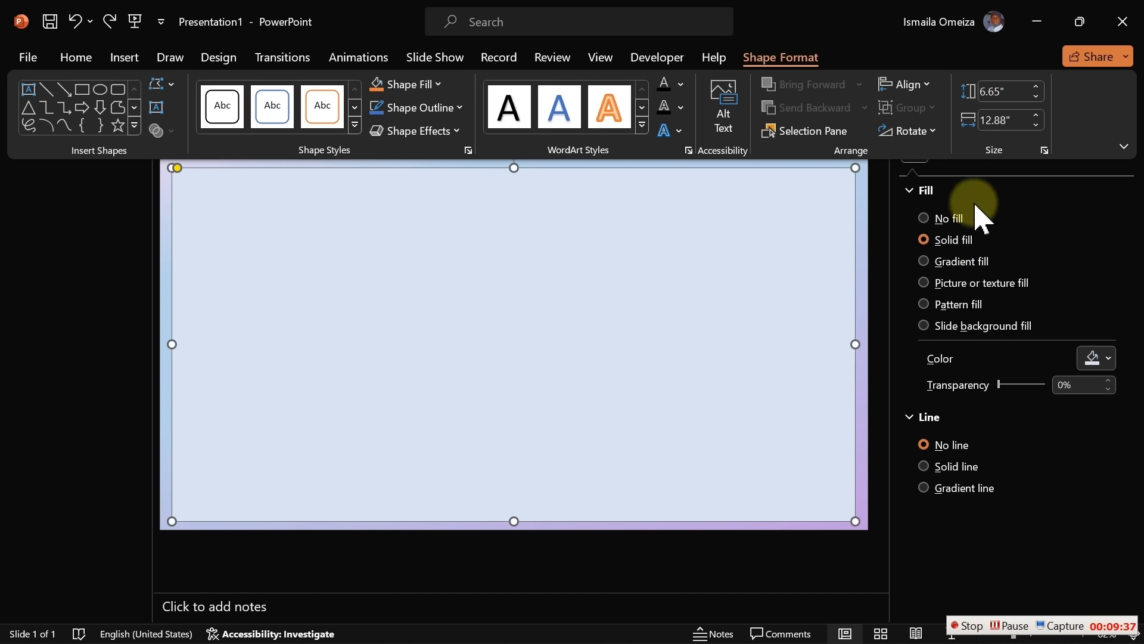
left_click(924, 85)
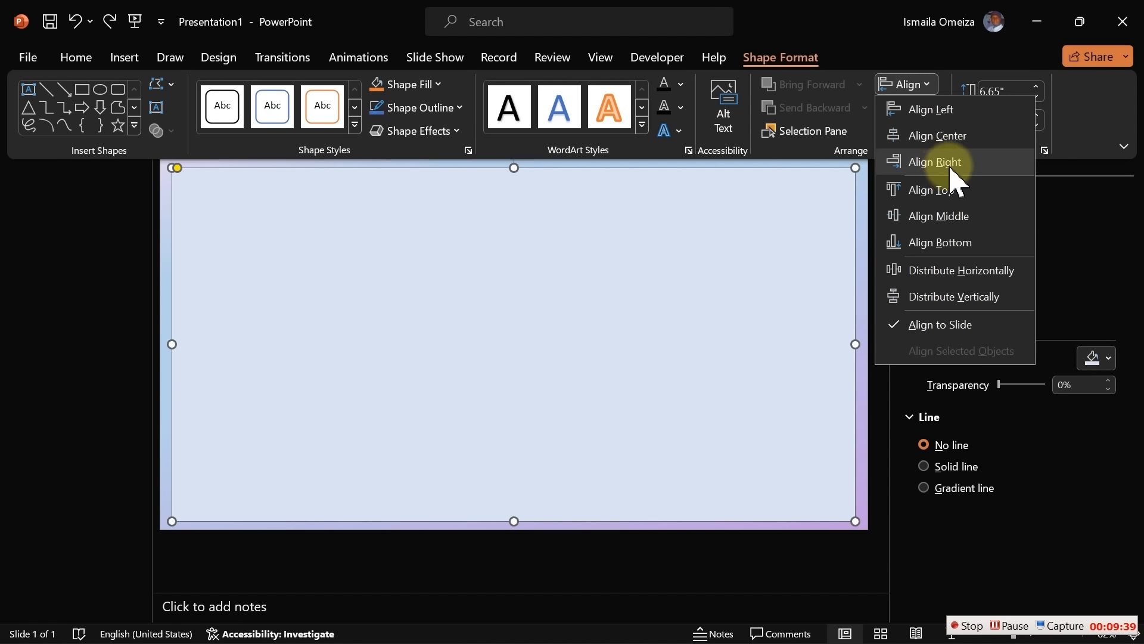
left_click(949, 136)
left_click(858, 232)
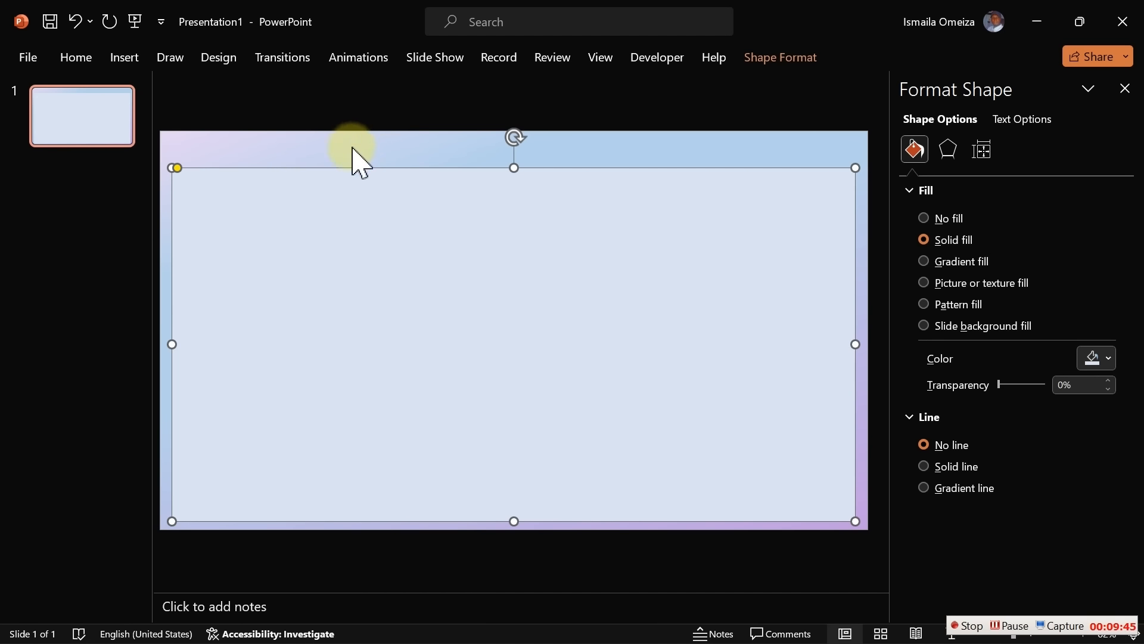
left_click(395, 149)
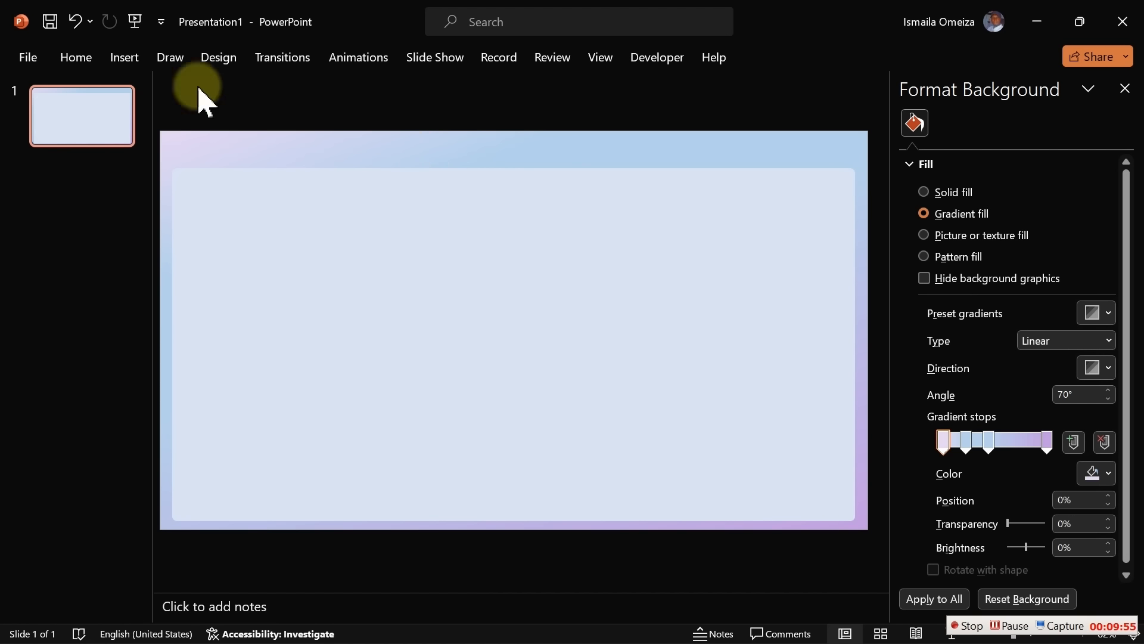
Paste the dashboard snip from the clipboard onto the slide and position it
left_click(125, 60)
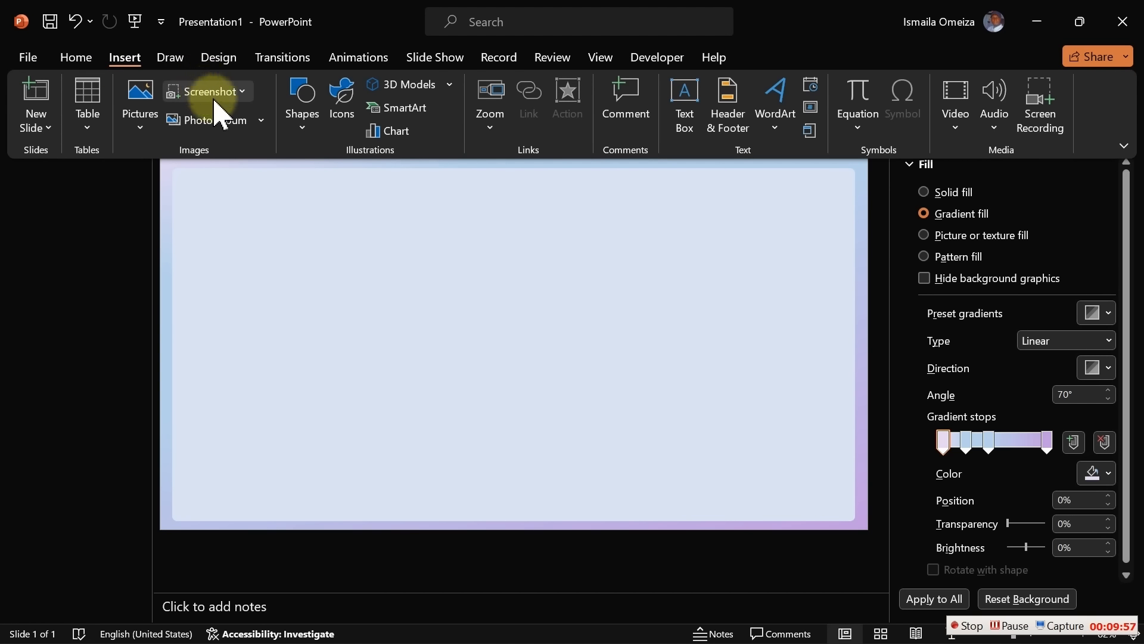
left_click(366, 241)
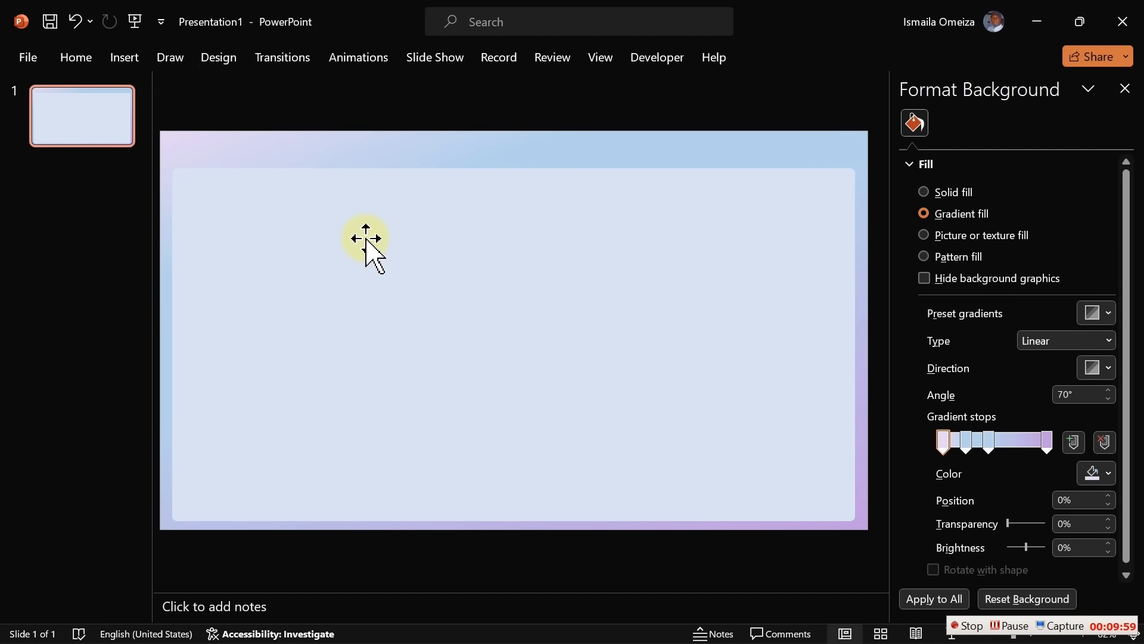
type("#B5D2EC")
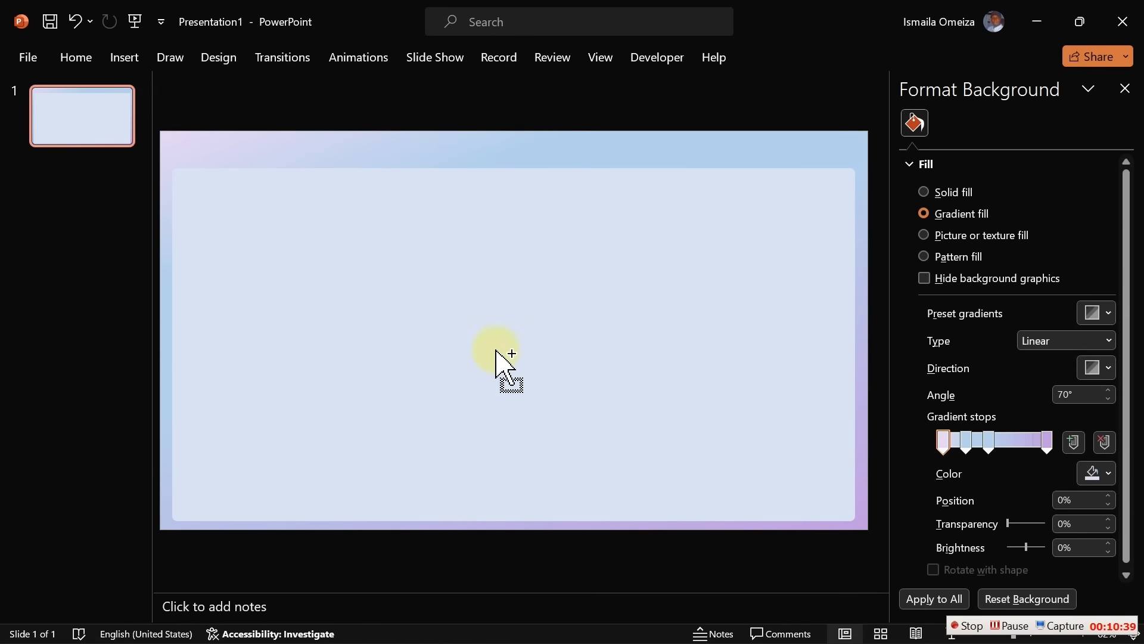
left_click_drag(495, 349, 498, 352)
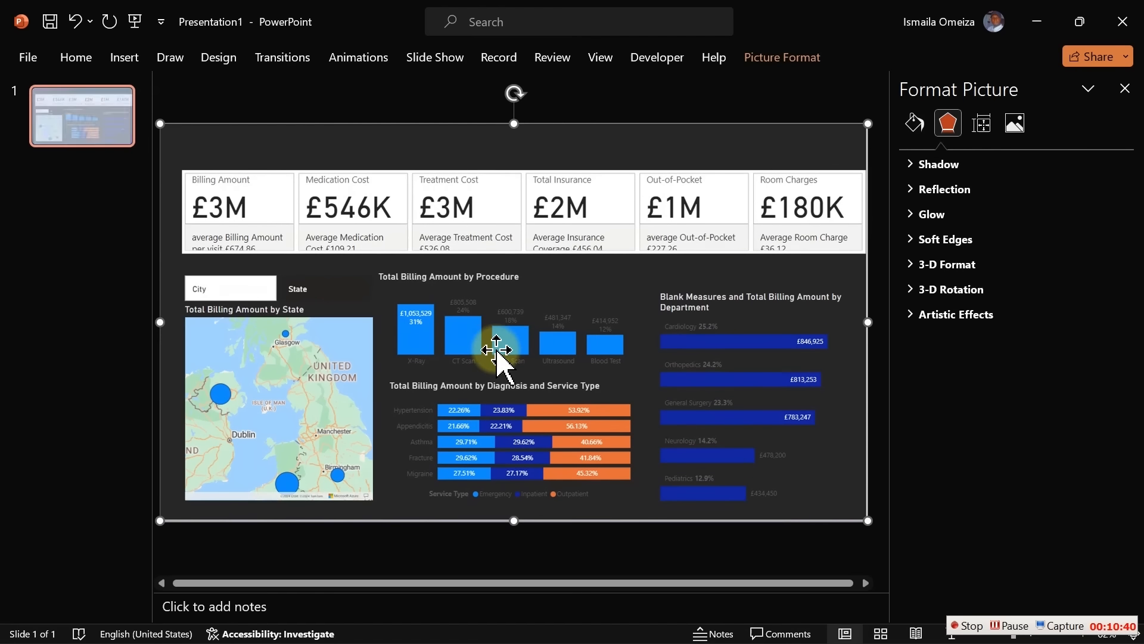
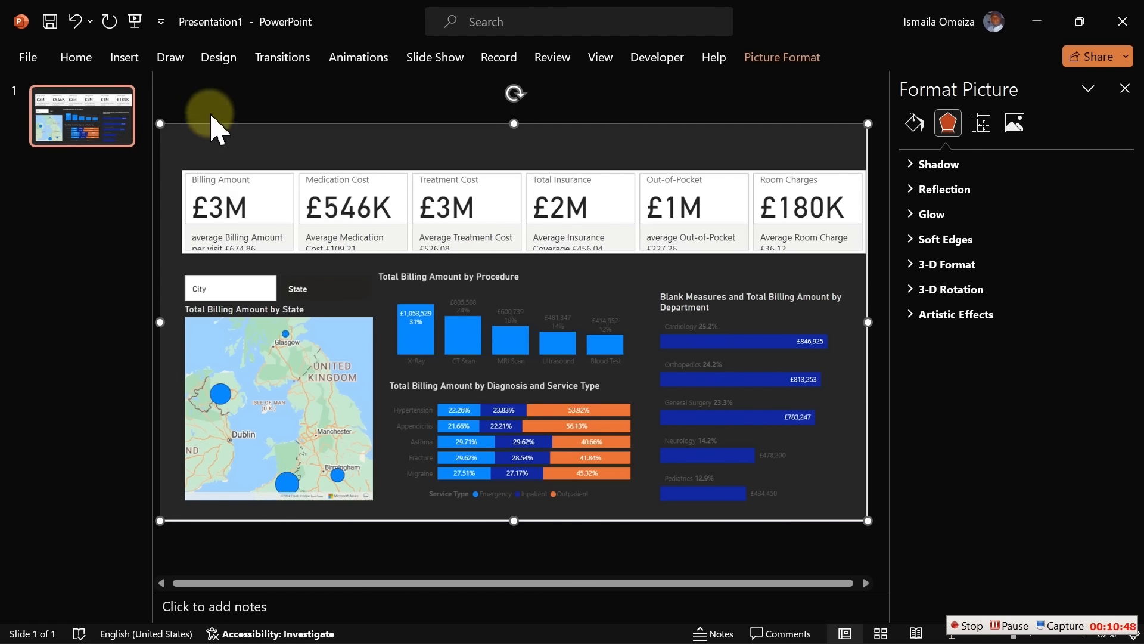
Draw a rounded rectangle over the left map panel, fit its edges and reduce its corner rounding
left_click(128, 58)
left_click(301, 128)
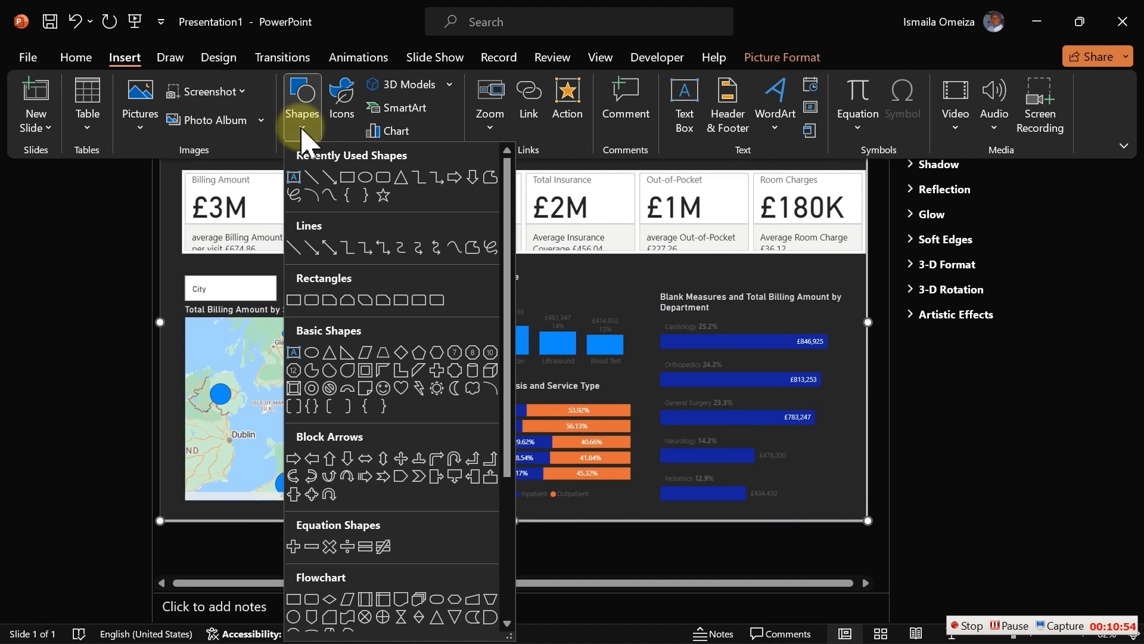
left_click(384, 179)
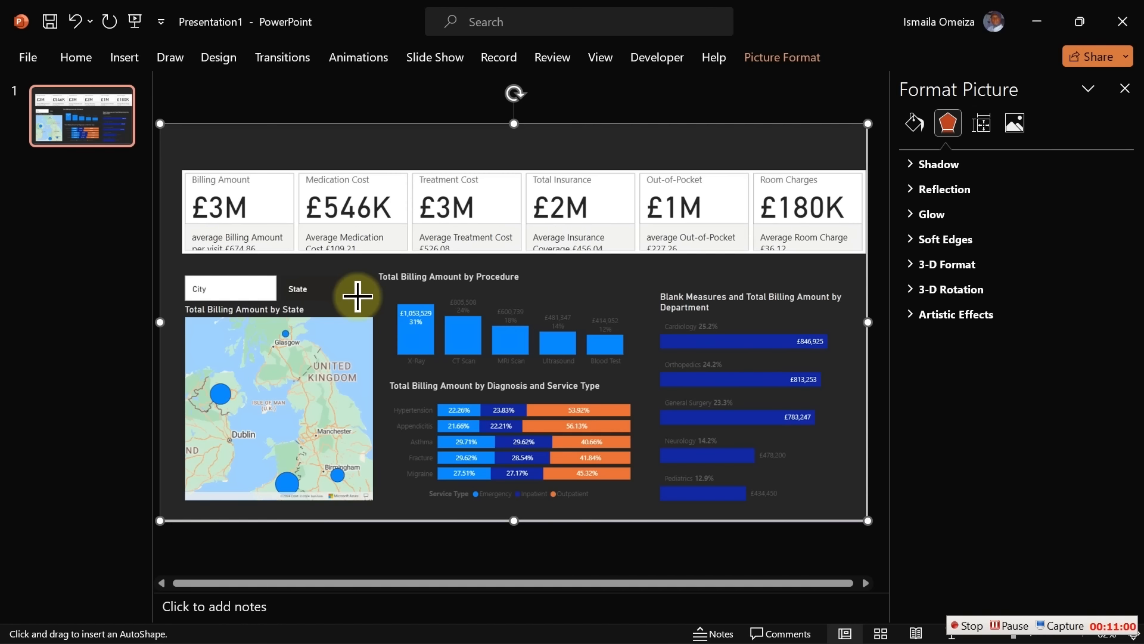
mouse_move(358, 297)
left_mouse_down()
mouse_move(411, 349)
mouse_move(197, 285)
left_mouse_up()
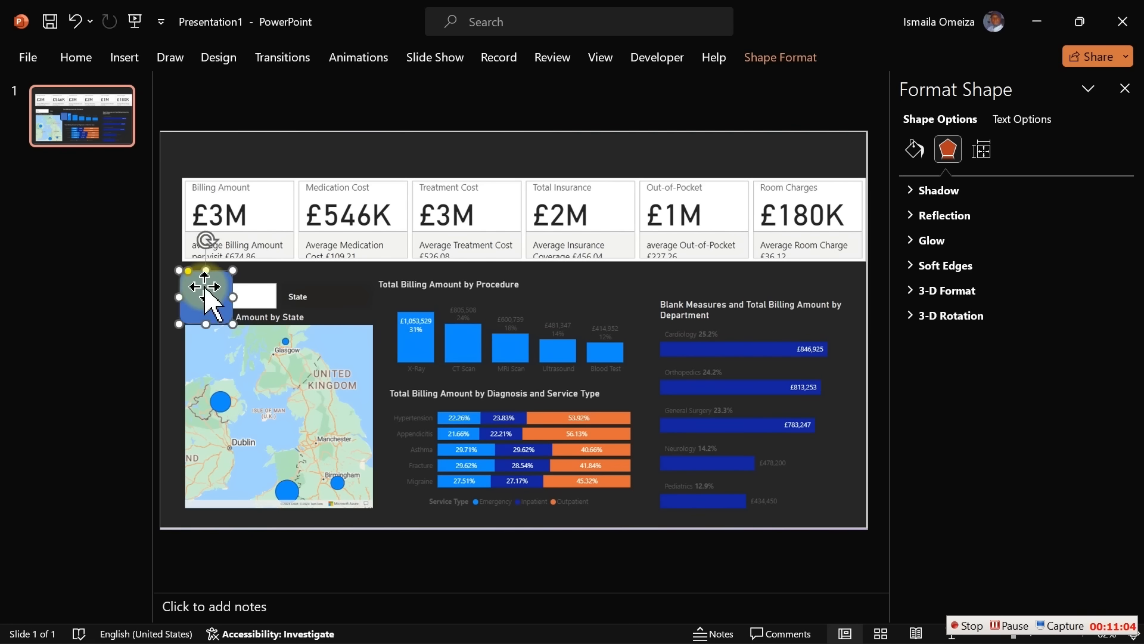
left_click_drag(233, 323, 387, 520)
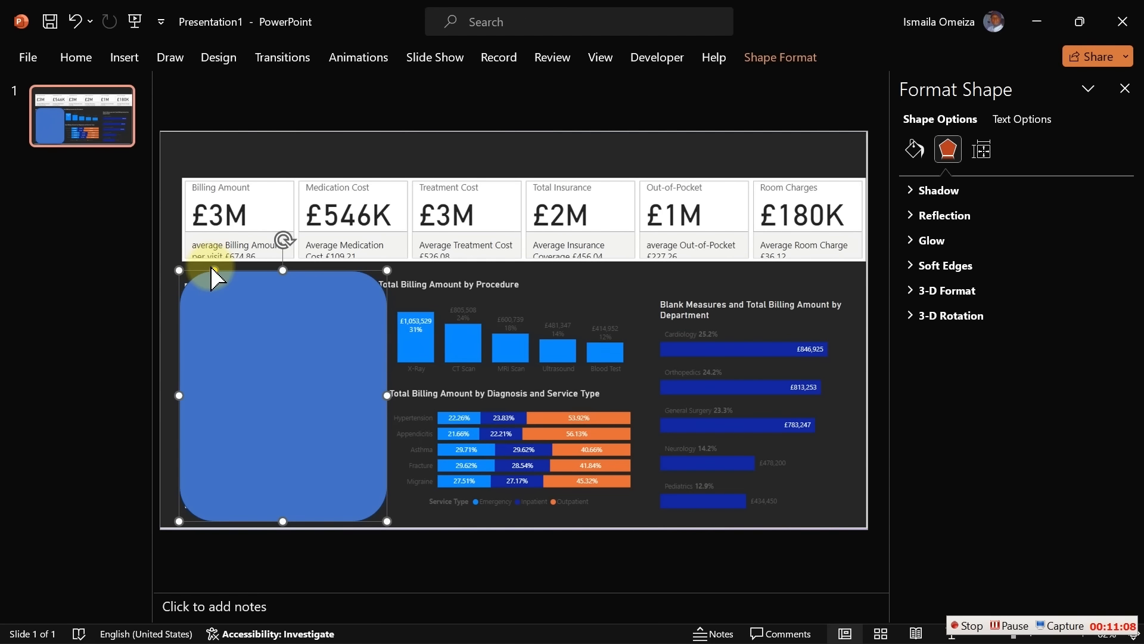
left_click_drag(213, 269, 185, 274)
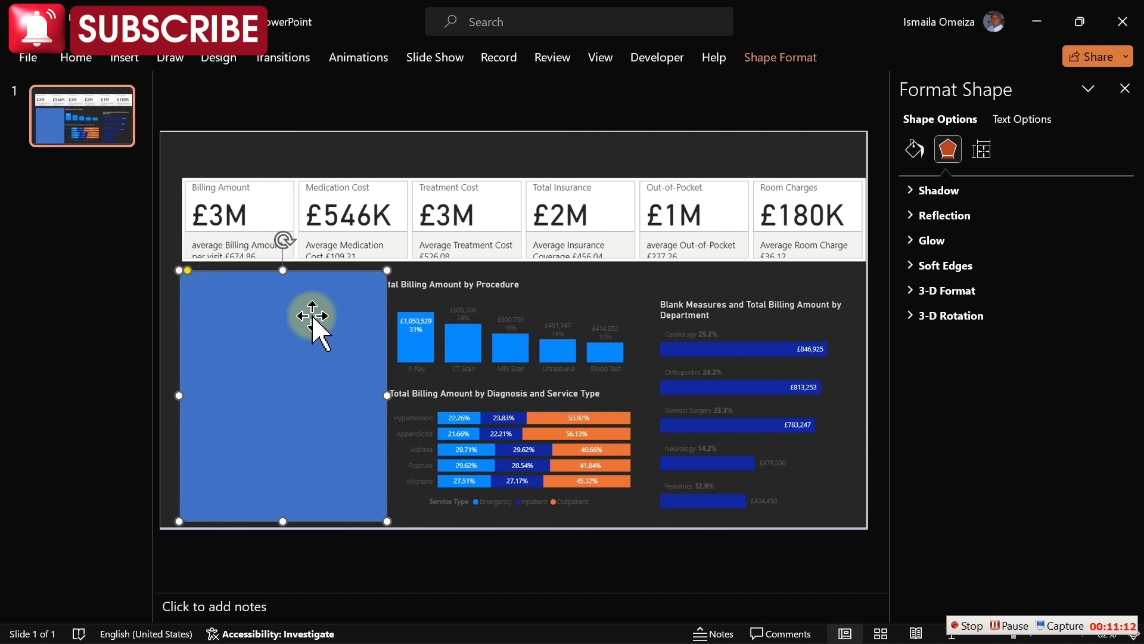
left_click_drag(381, 396, 376, 396)
left_click_drag(277, 270, 278, 272)
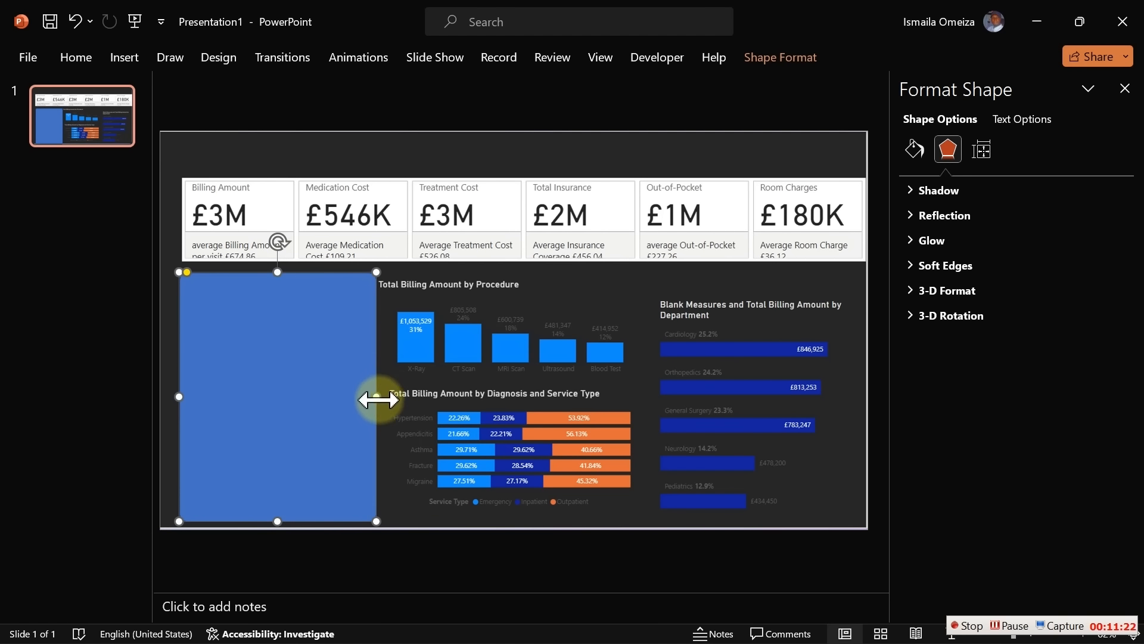
left_click_drag(377, 396, 371, 399)
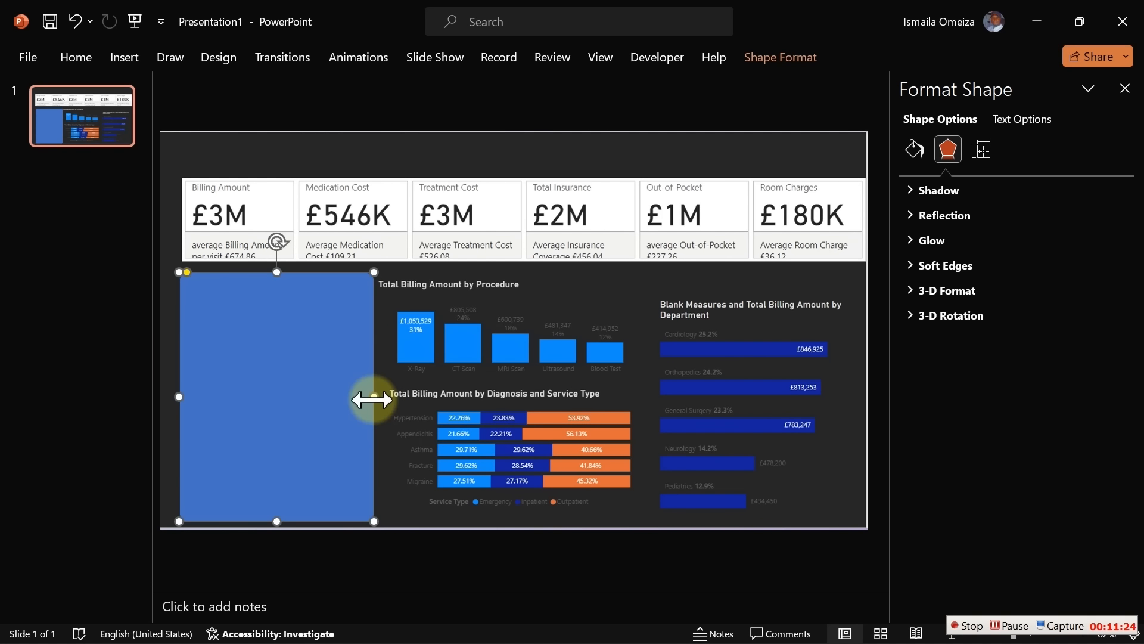
Duplicate the panel and fit the copy over the procedure chart
key("ctrl+d")
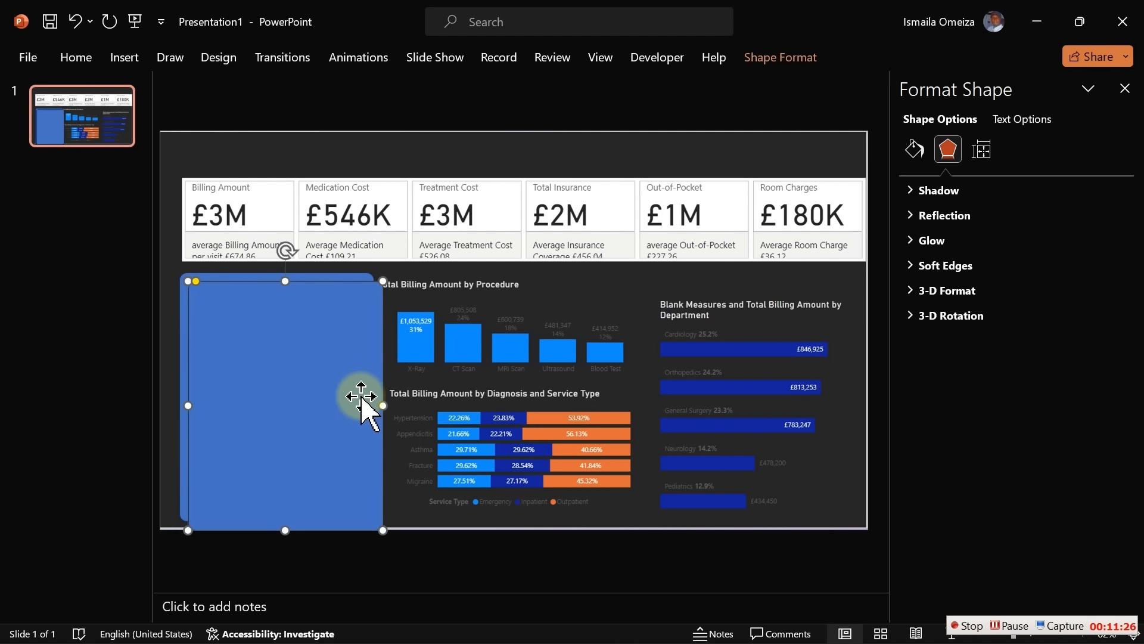
left_click_drag(345, 396, 537, 416)
left_click_drag(477, 521, 566, 380)
left_click_drag(576, 327, 641, 326)
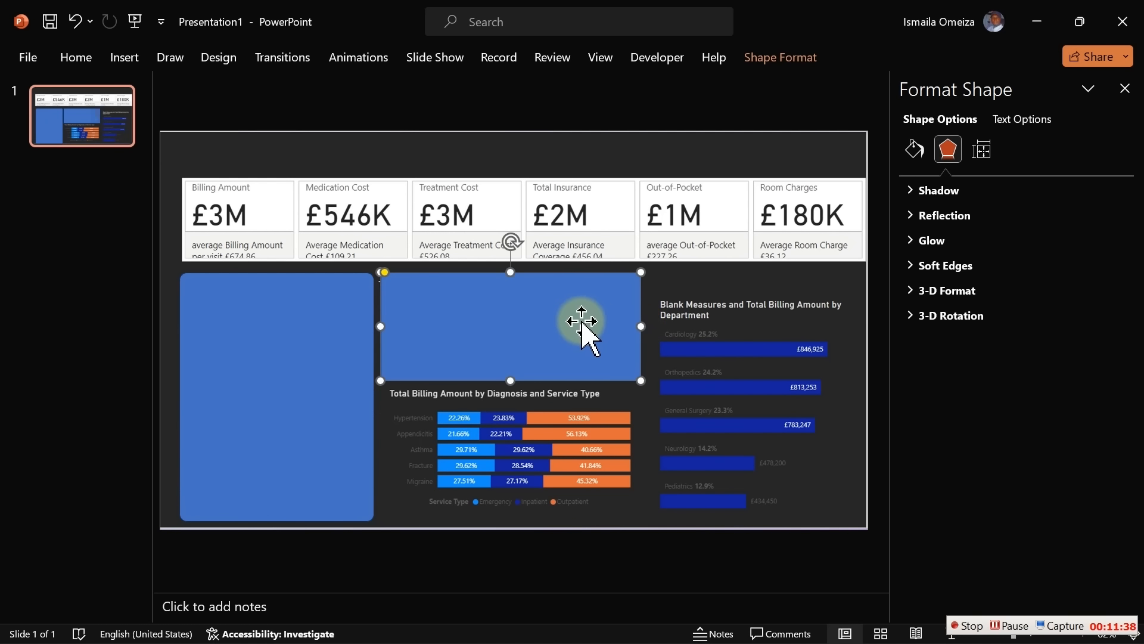
Duplicate again and fit the copy over the department bars, extending it to the bottom
key("ctrl+d")
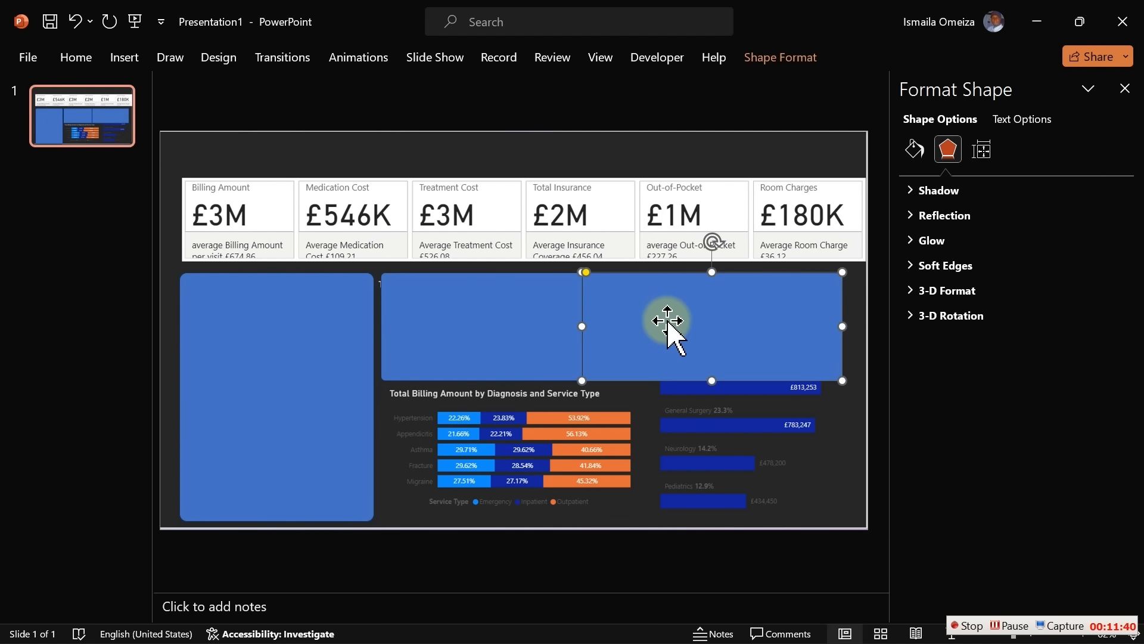
mouse_move(693, 321)
left_mouse_down()
mouse_move(722, 320)
mouse_move(661, 320)
mouse_move(699, 321)
left_mouse_up()
left_click_drag(708, 321, 706, 320)
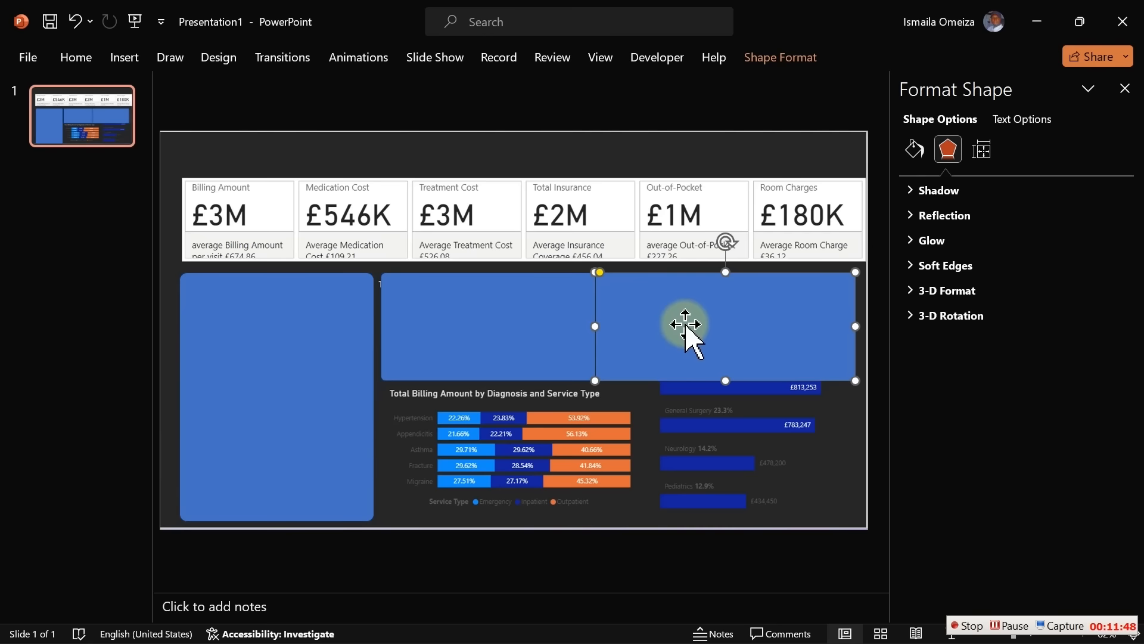
left_click_drag(599, 328, 649, 332)
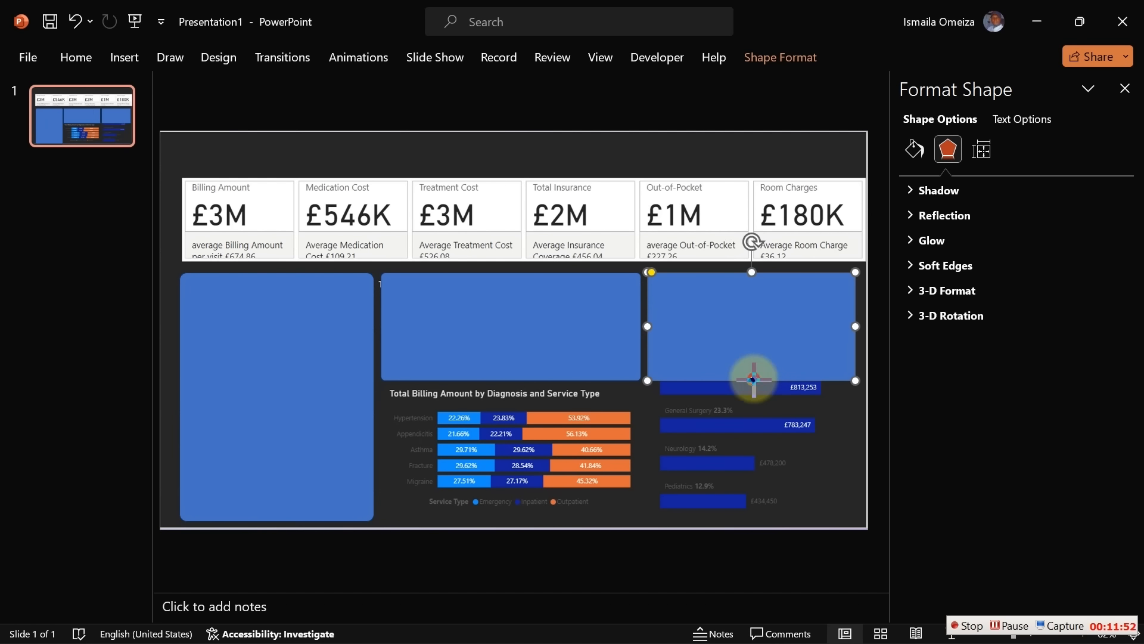
left_click_drag(752, 379, 764, 520)
Copy the middle panel down over the diagnosis chart, then copy it up over the KPI cards
left_click(549, 335)
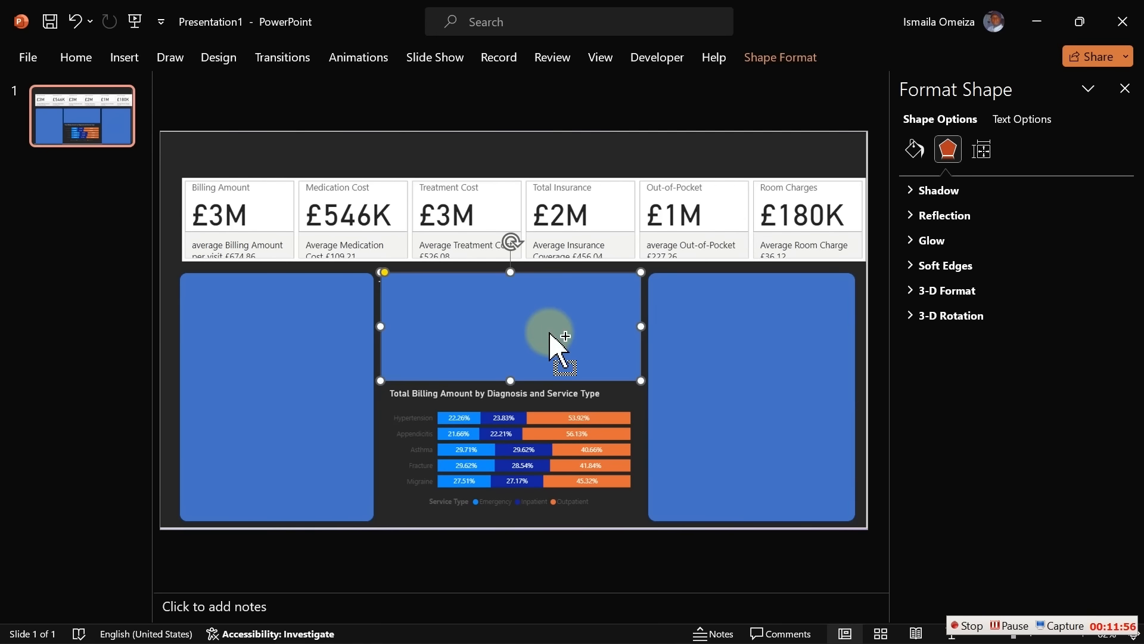
key("ctrl+d")
left_click_drag(549, 333, 539, 436)
left_click_drag(511, 492, 513, 524)
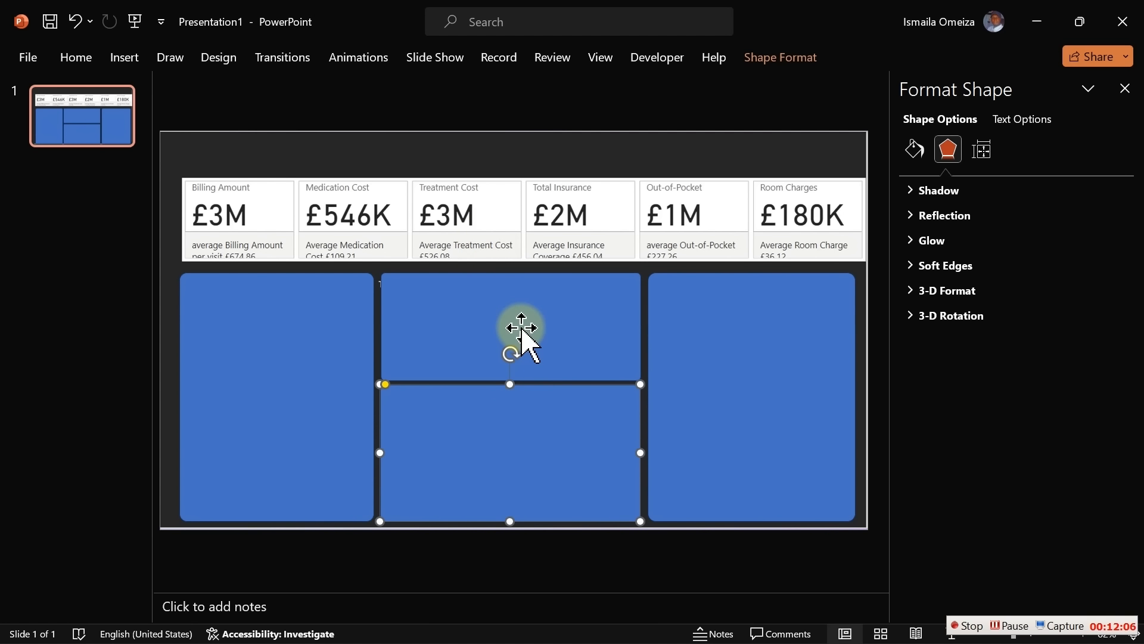
left_click_drag(522, 330, 351, 224)
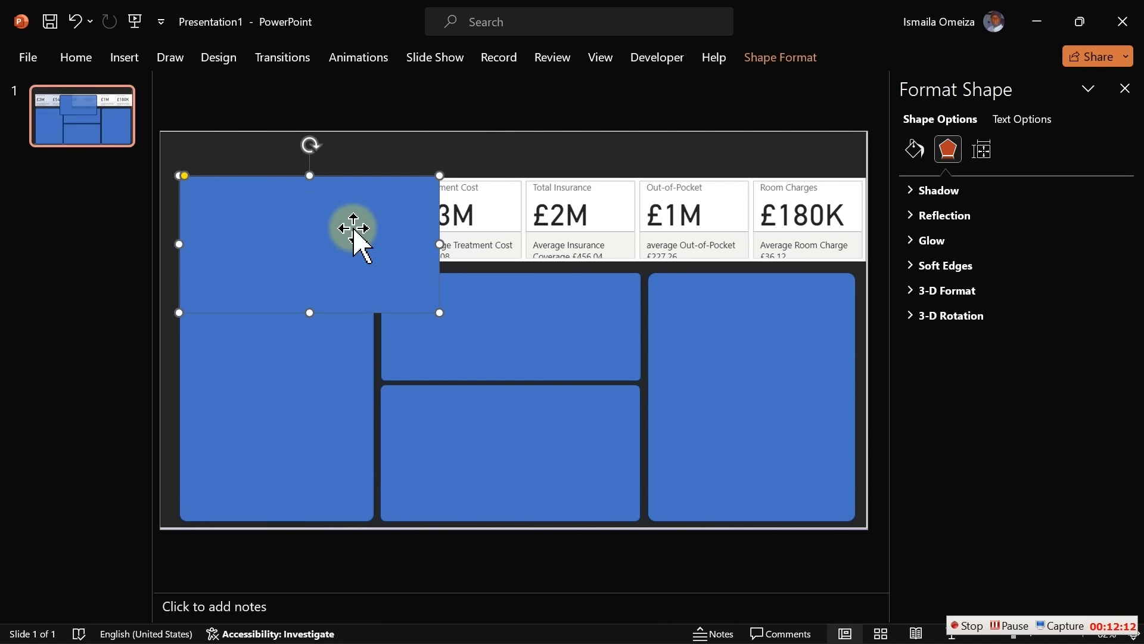
Stretch the top panel across the entire KPI card row and fine-tune its height
left_click(432, 315)
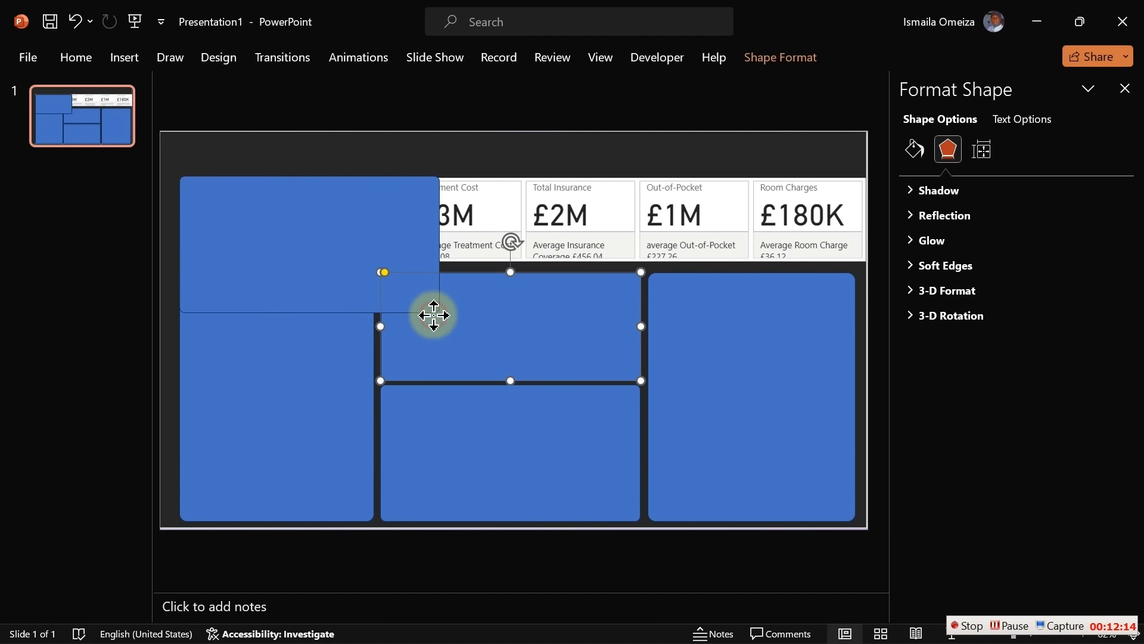
left_click(379, 233)
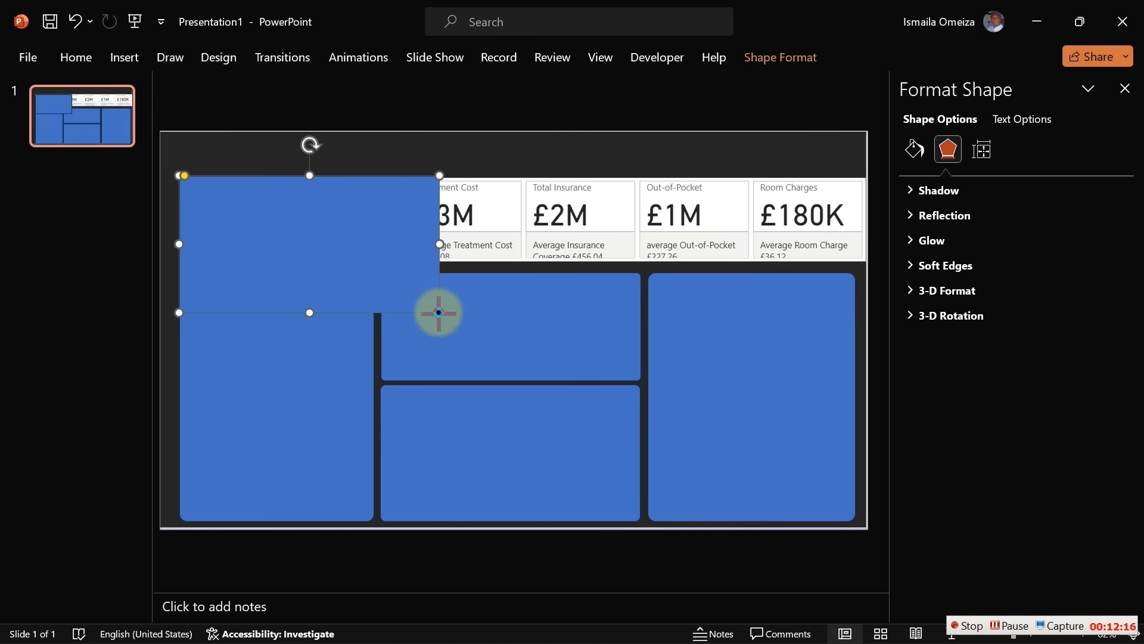
left_click_drag(440, 312, 852, 260)
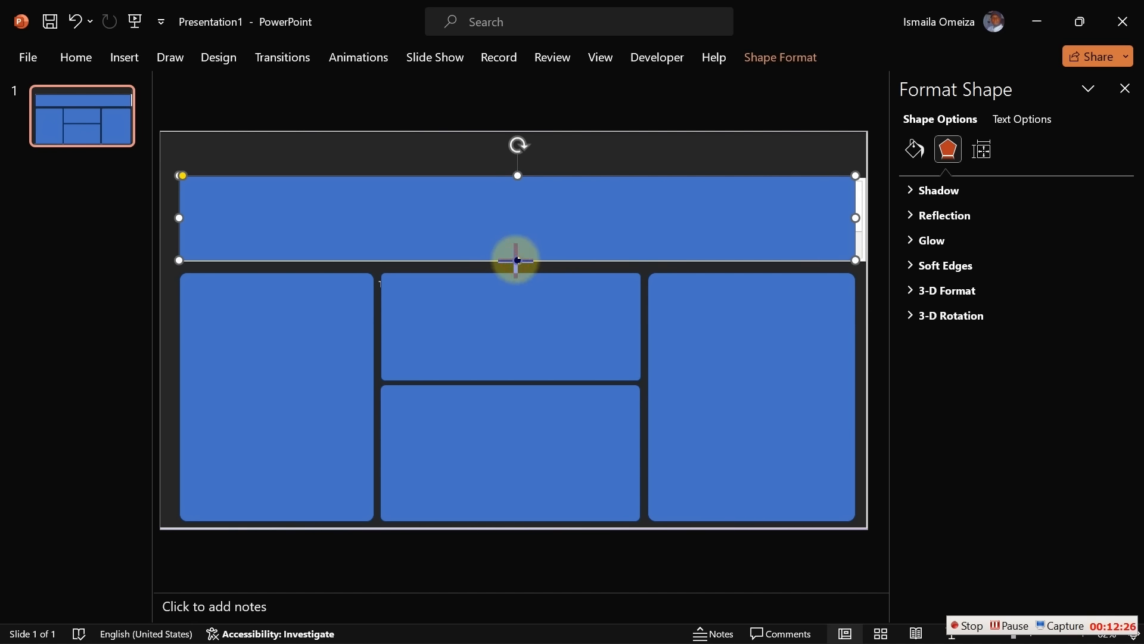
left_click_drag(517, 261, 517, 263)
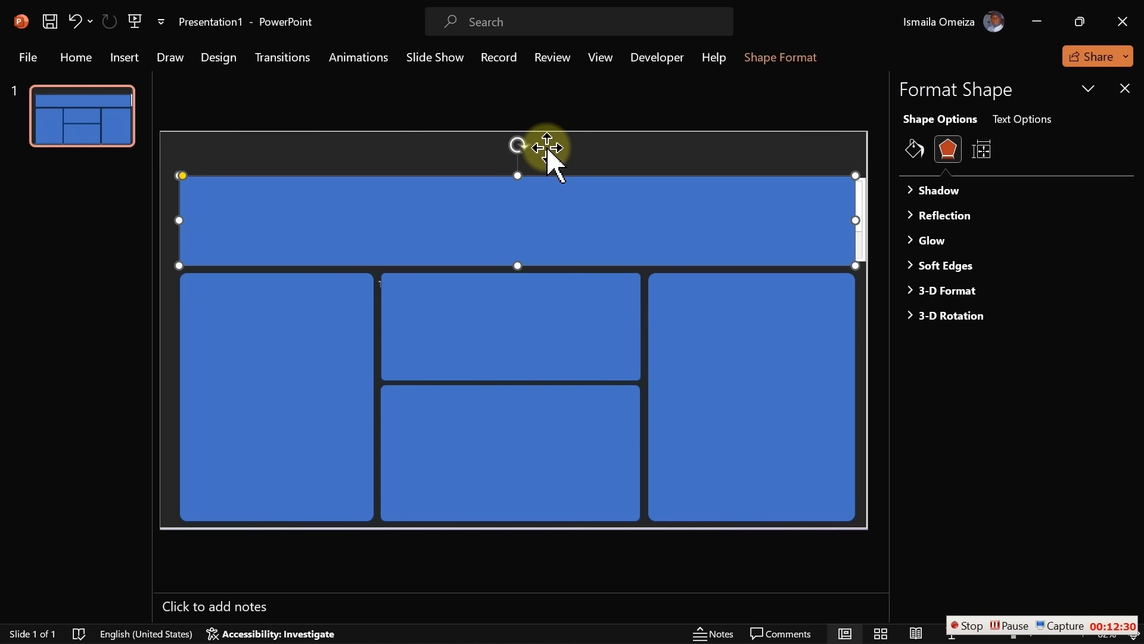
left_click(559, 113)
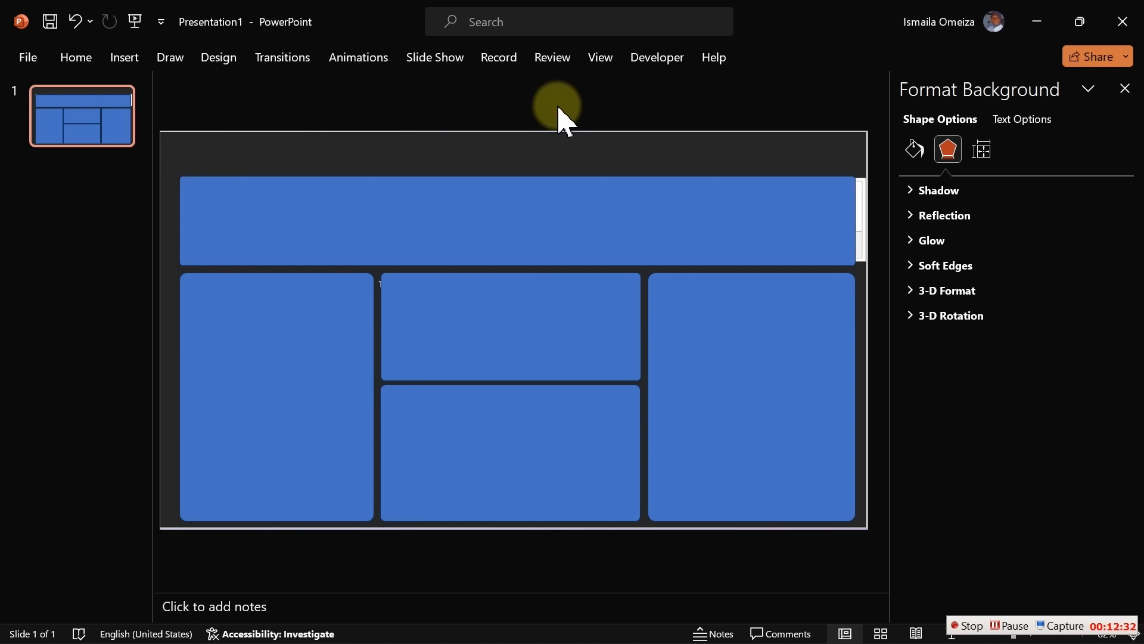
Add a very rounded rectangle at the header's right end and shorten it
left_click(124, 58)
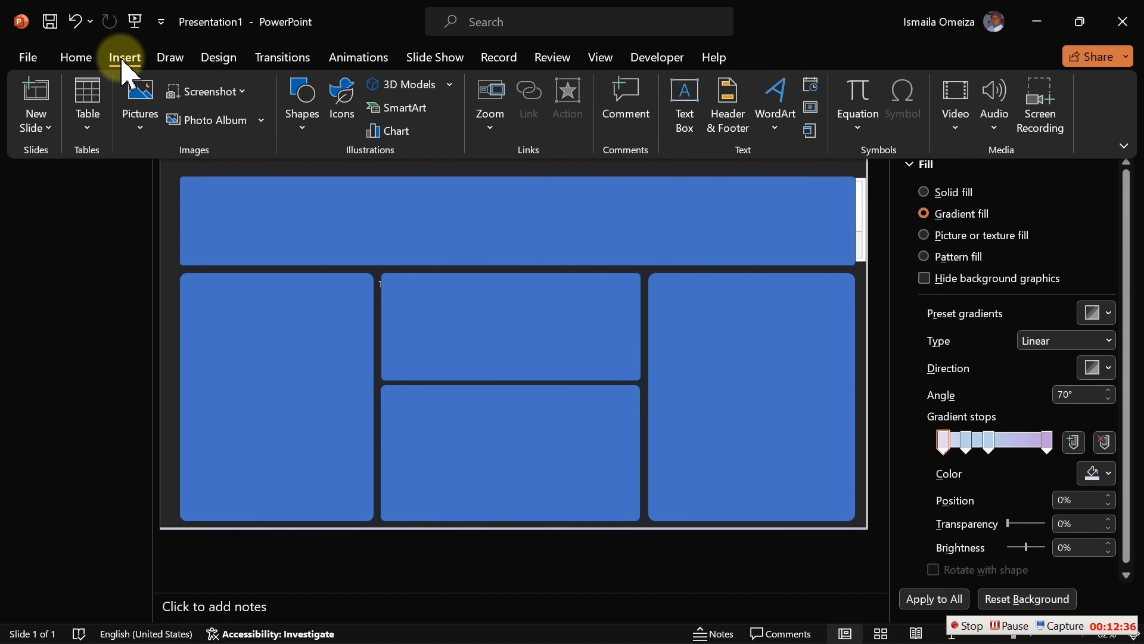
left_click(307, 137)
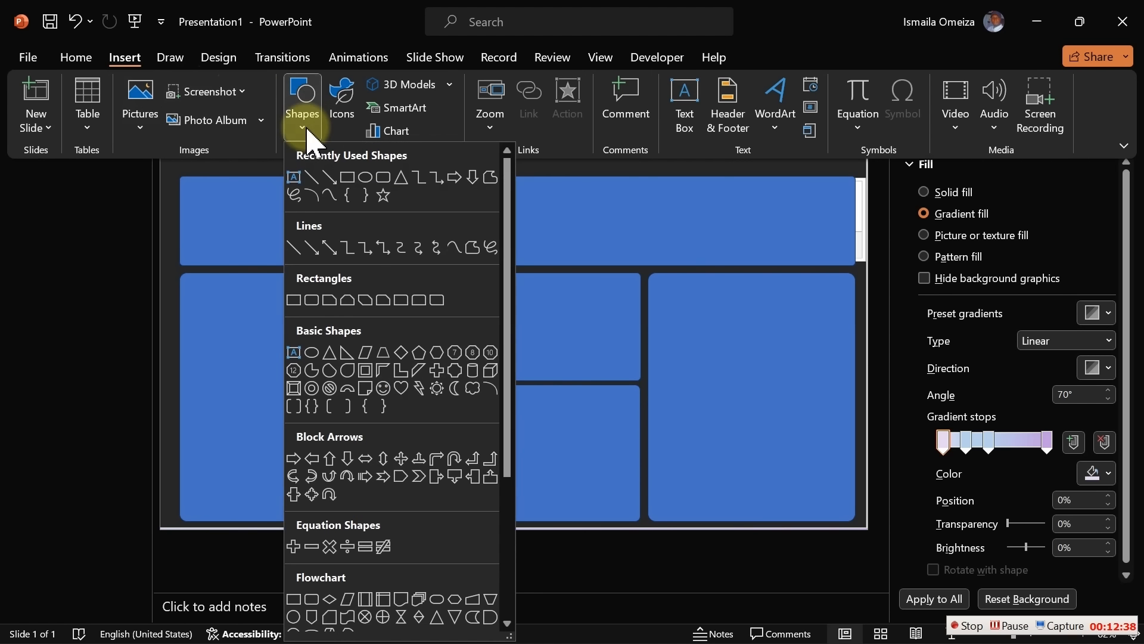
left_click(437, 300)
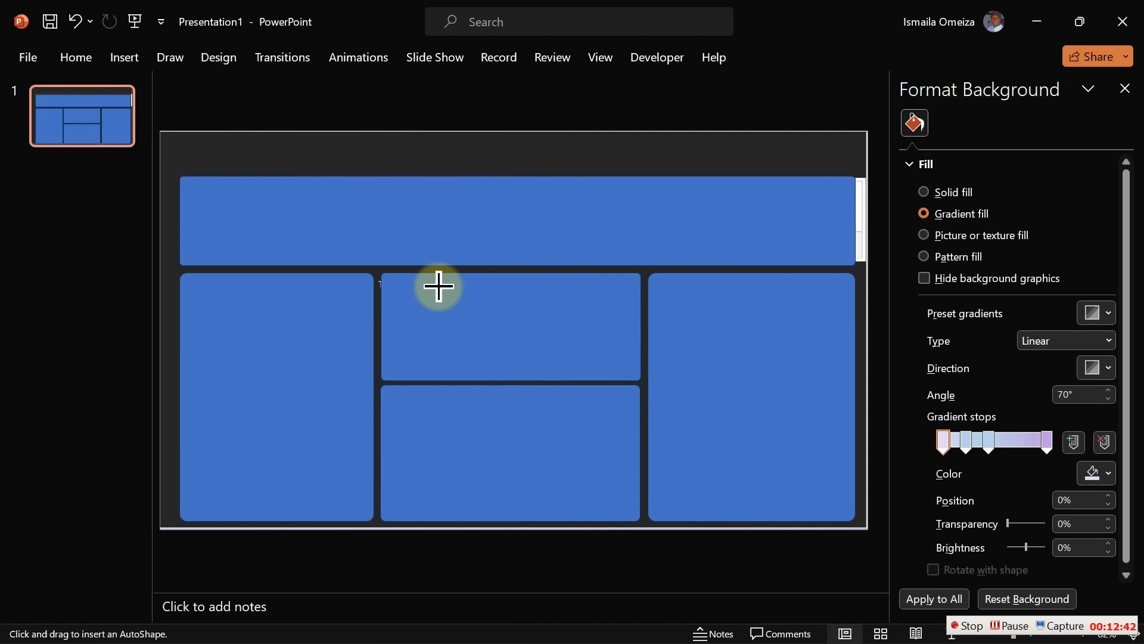
mouse_move(439, 286)
left_mouse_down()
mouse_move(493, 340)
mouse_move(702, 404)
left_mouse_up()
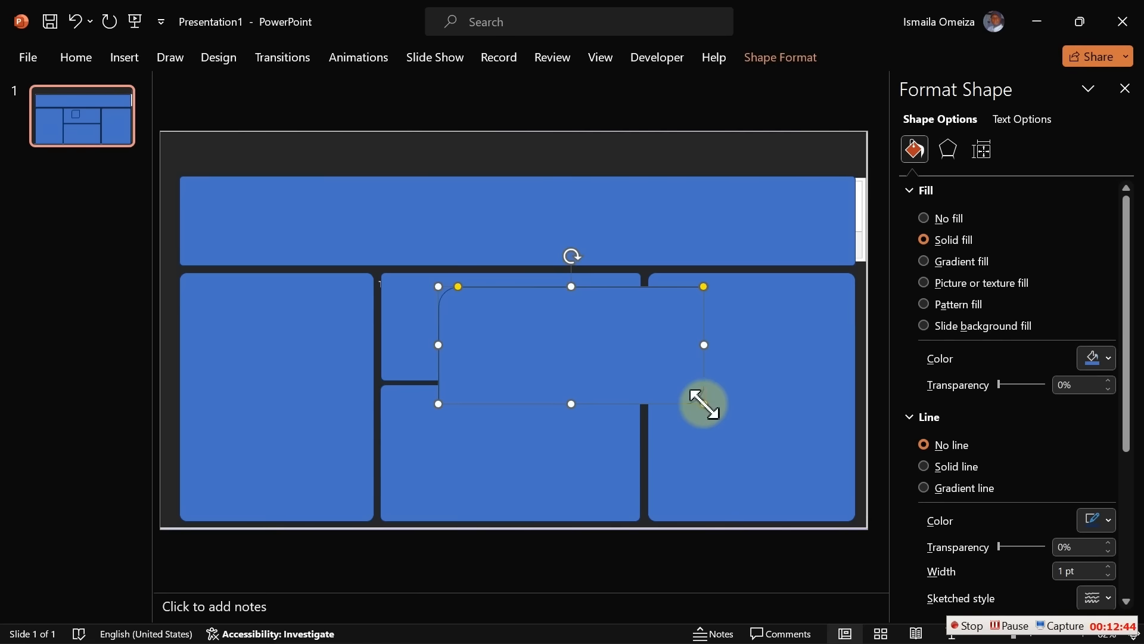
left_click_drag(458, 286, 494, 292)
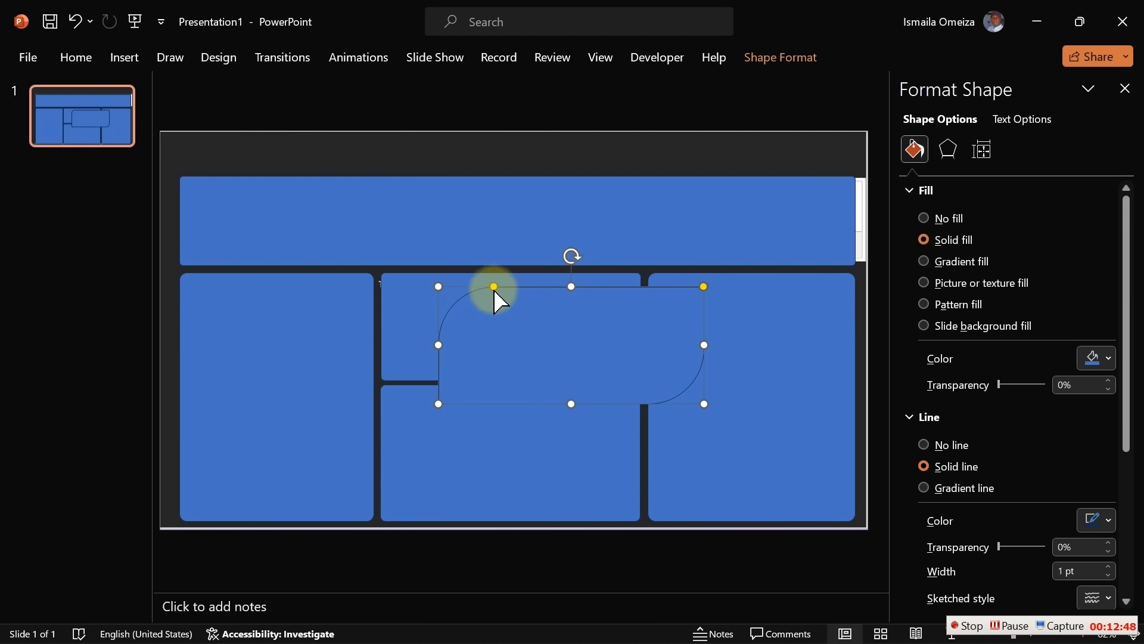
left_click_drag(559, 331, 713, 203)
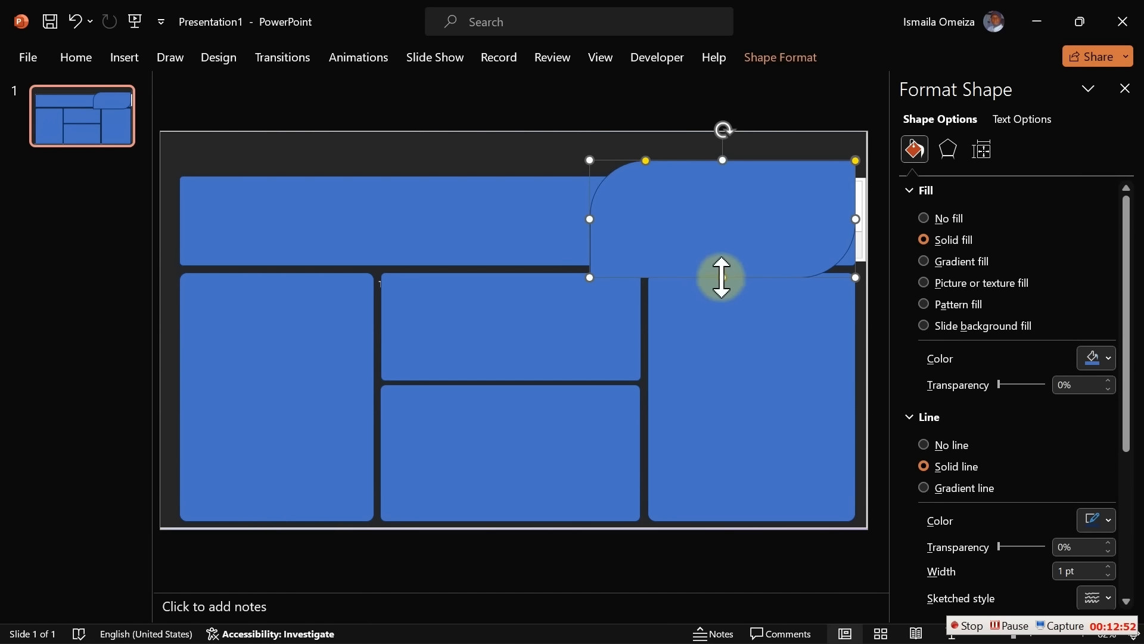
left_click_drag(722, 276, 722, 258)
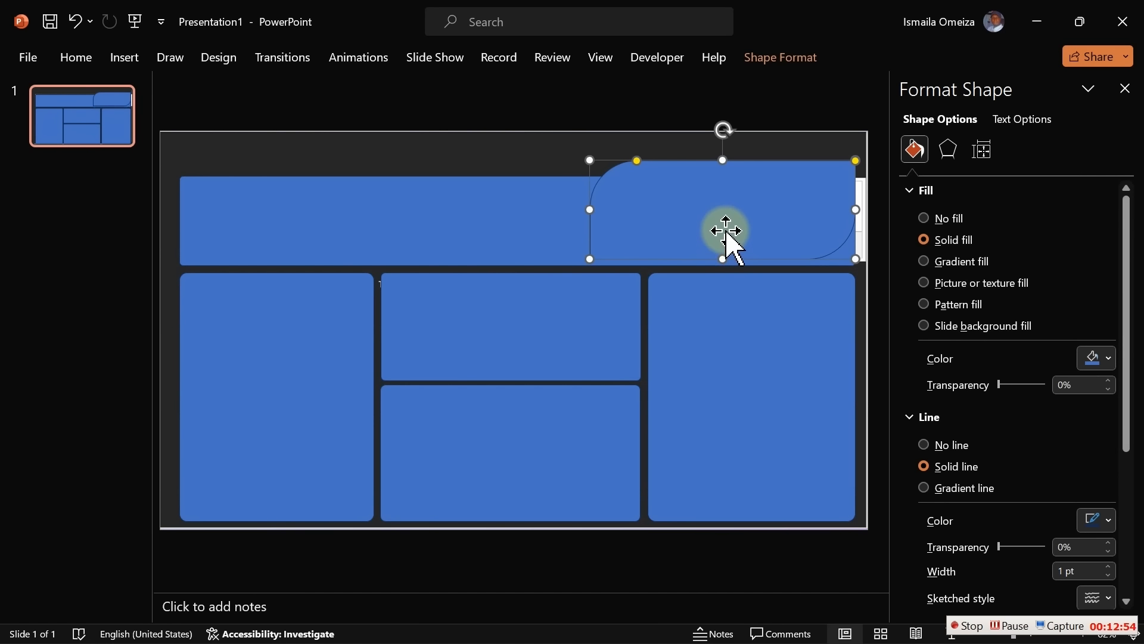
Bring the top banner to the front and nudge the rounded tab slightly down
right_click(726, 230)
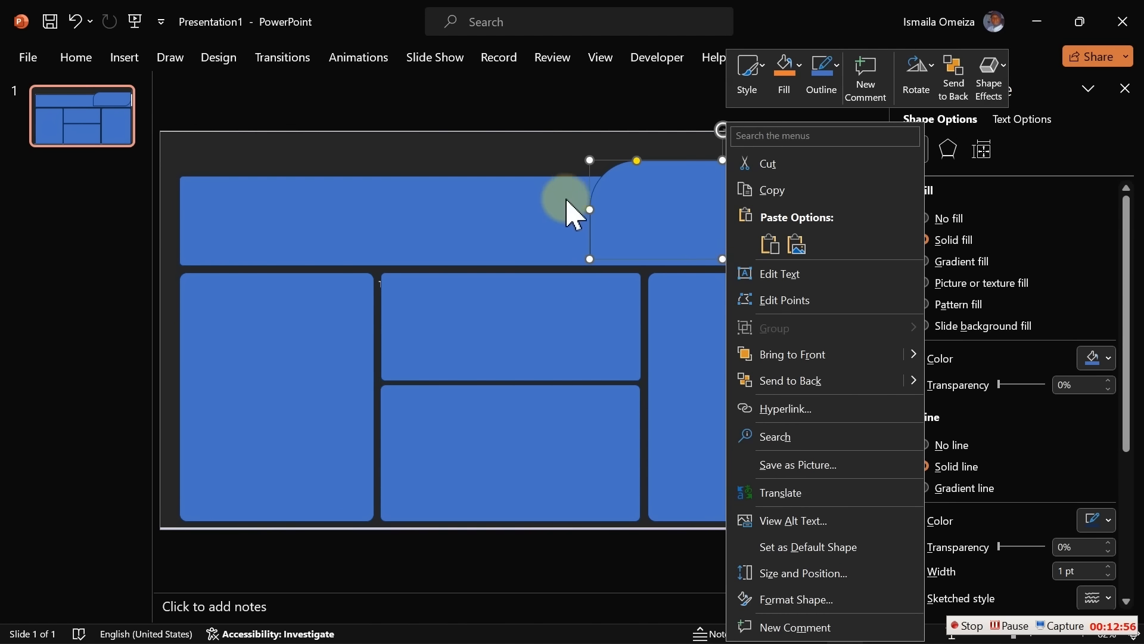
left_click(557, 196)
left_click(558, 197)
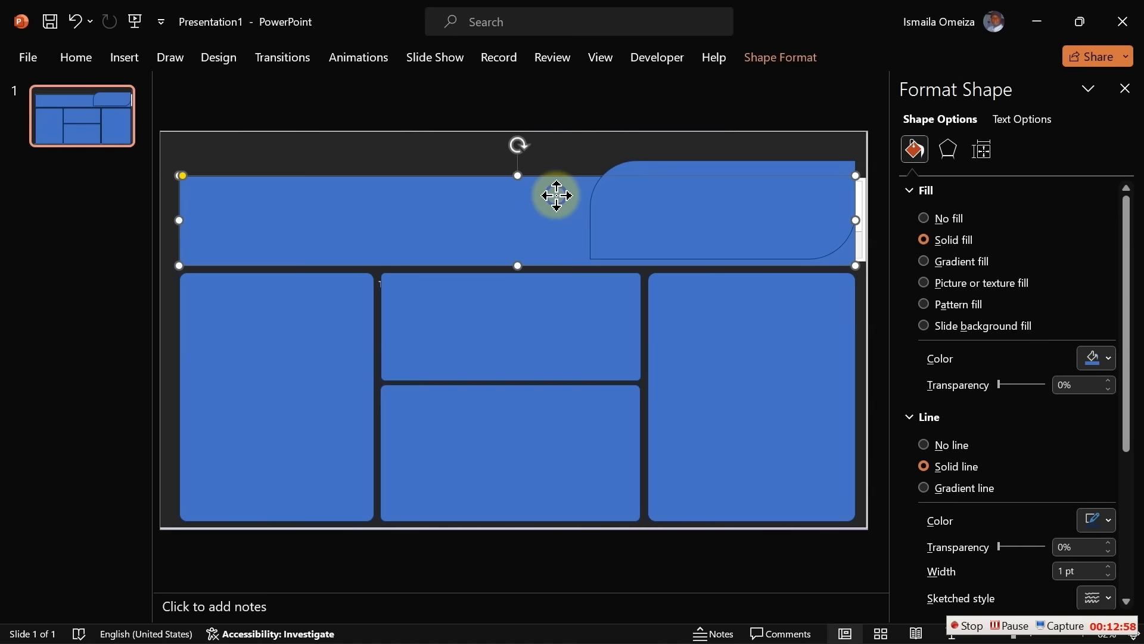
right_click(557, 196)
left_click(622, 355)
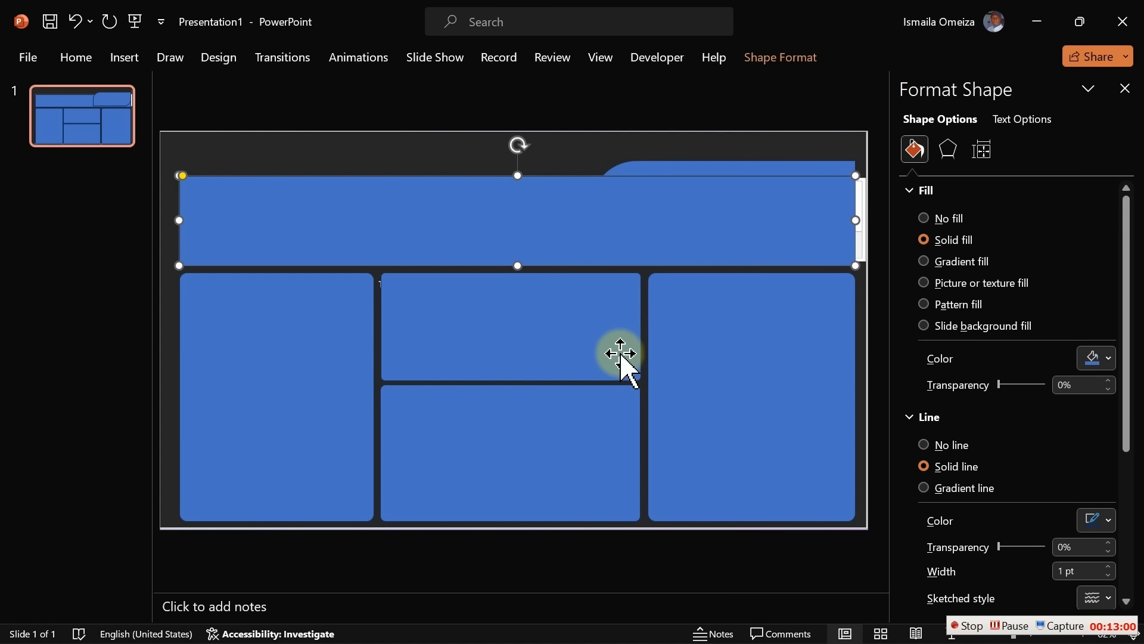
left_click(755, 164)
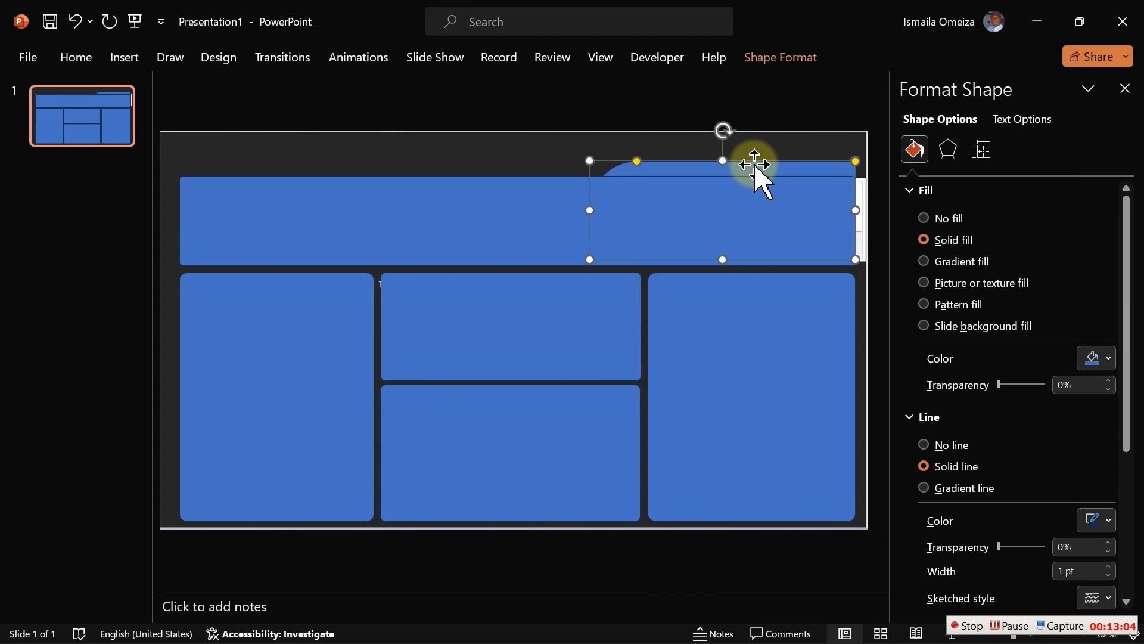
key("Down")
key("Down")
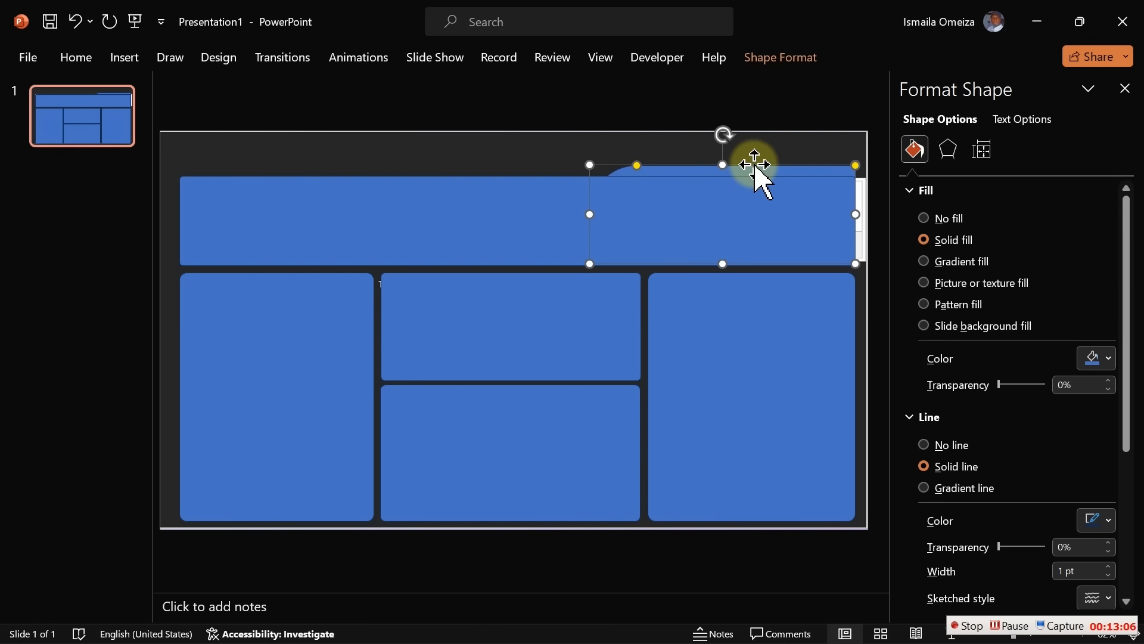
left_click(555, 151)
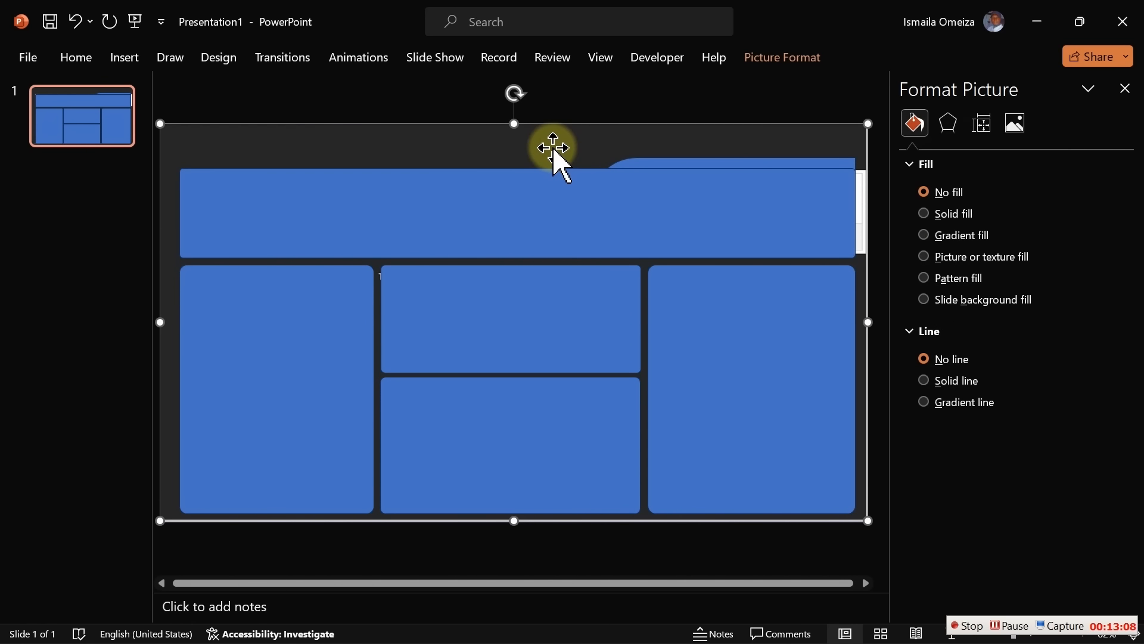
Delete the dashboard picture and pull in the right panel's right and bottom edges
left_click_drag(553, 147, 519, 166)
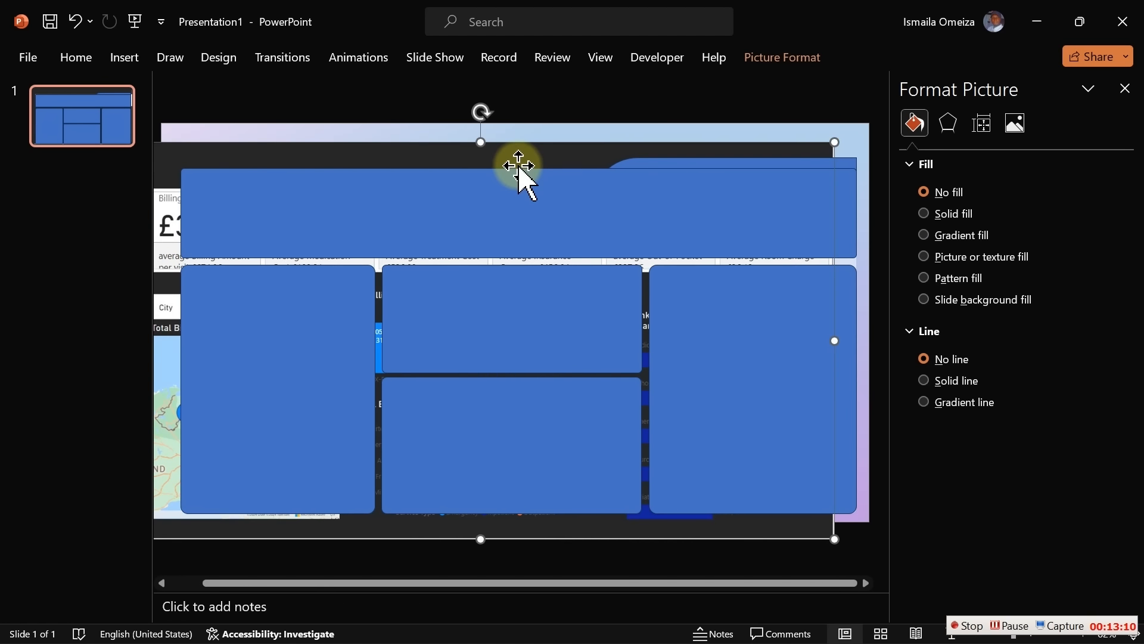
key("Delete")
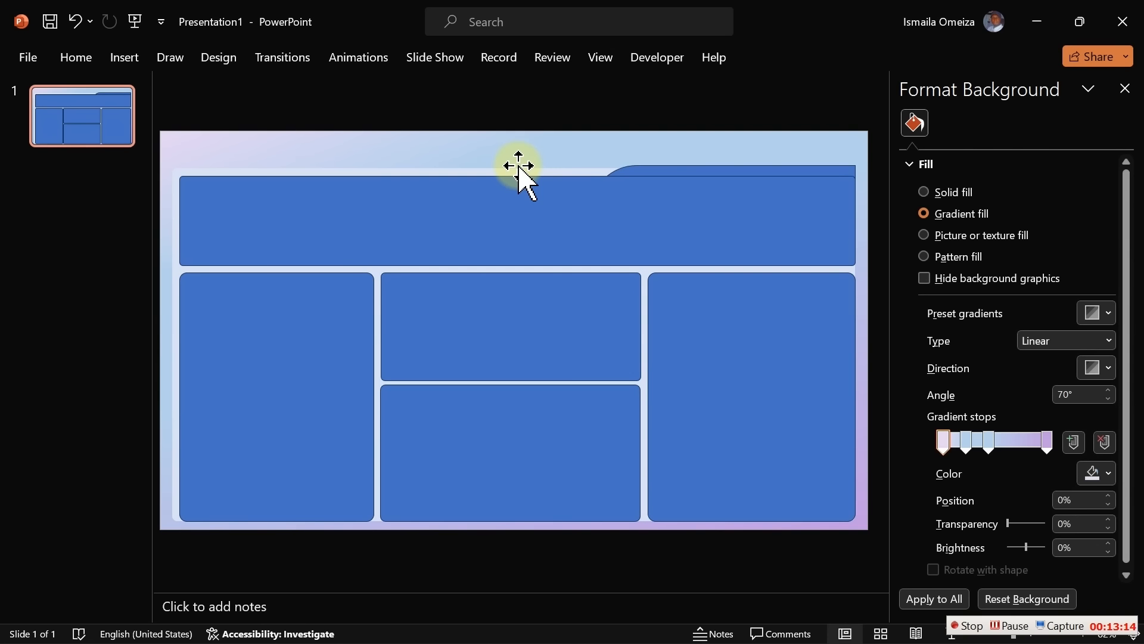
left_click(755, 368)
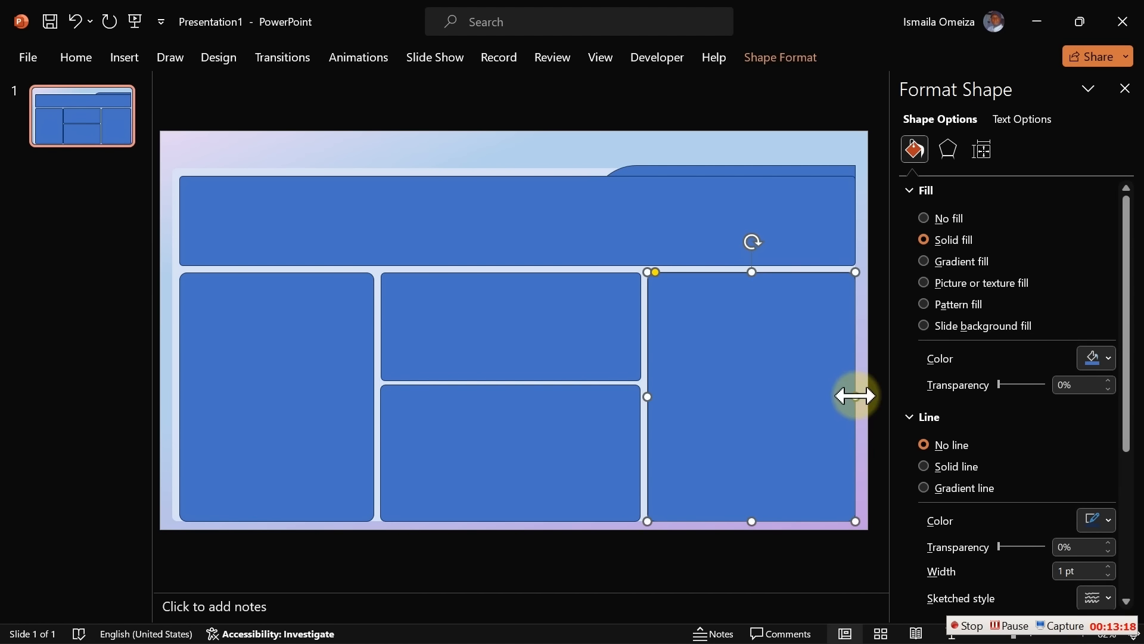
left_click_drag(855, 396, 847, 394)
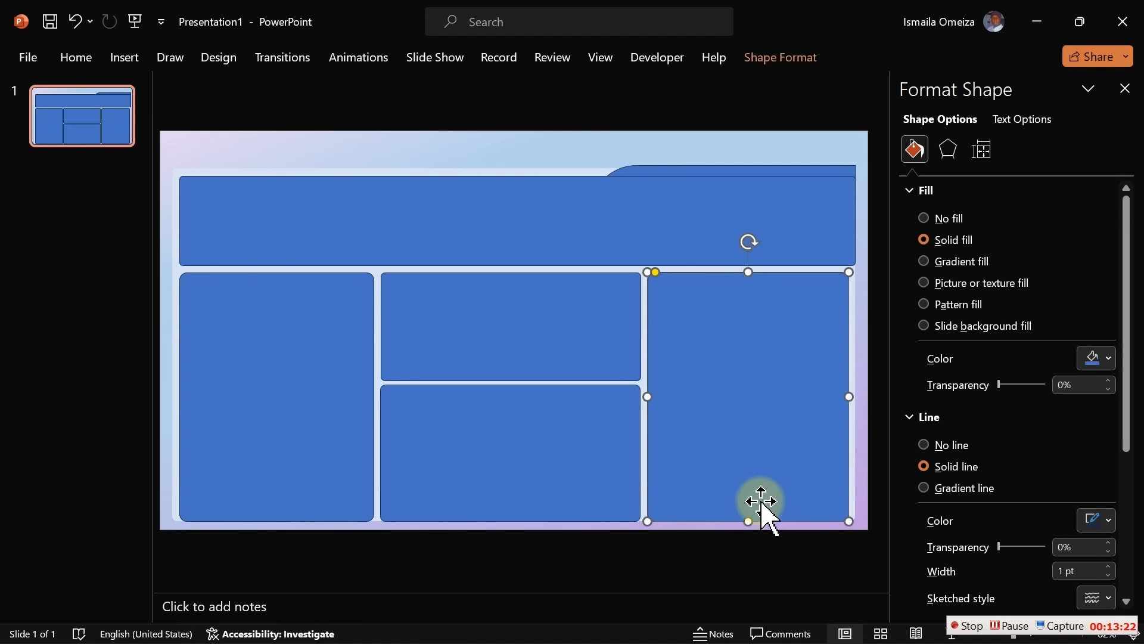
left_click_drag(749, 521, 749, 515)
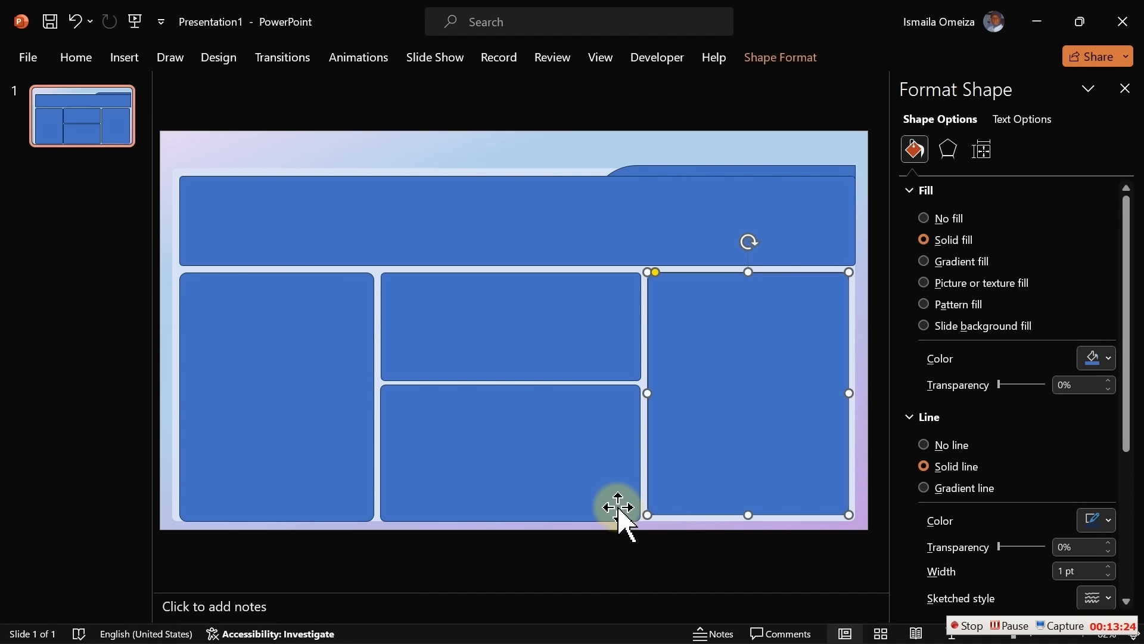
Raise the middle and left panels' bottoms to match and pull in the banner's right edge
left_click(615, 509)
left_click_drag(509, 522, 510, 515)
left_click(325, 491)
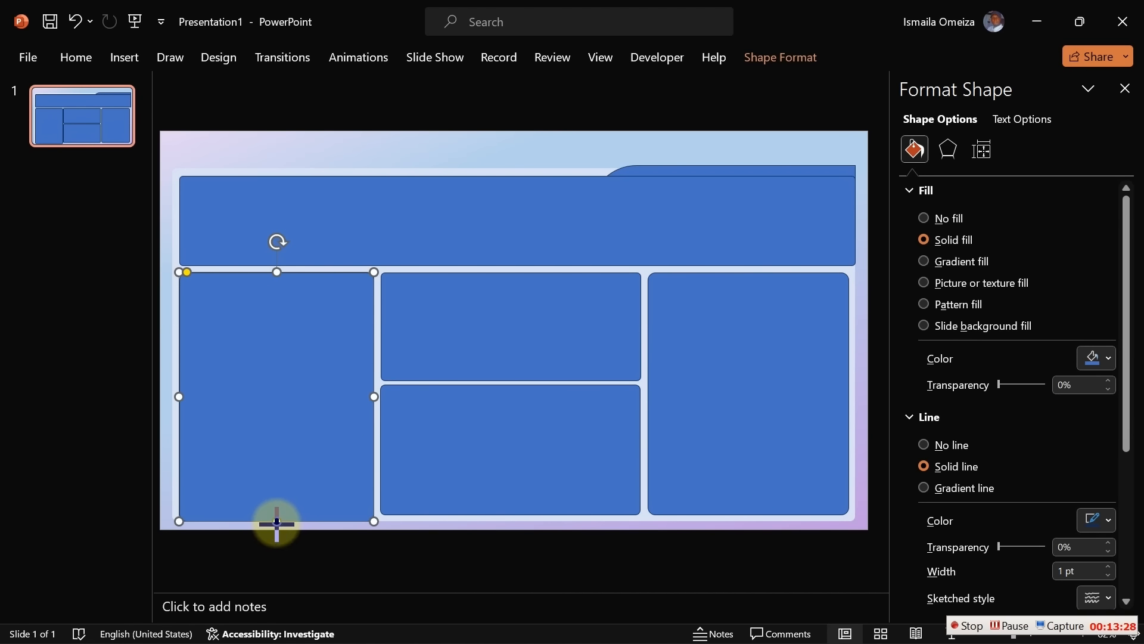
left_click_drag(276, 521, 277, 514)
left_click(833, 220)
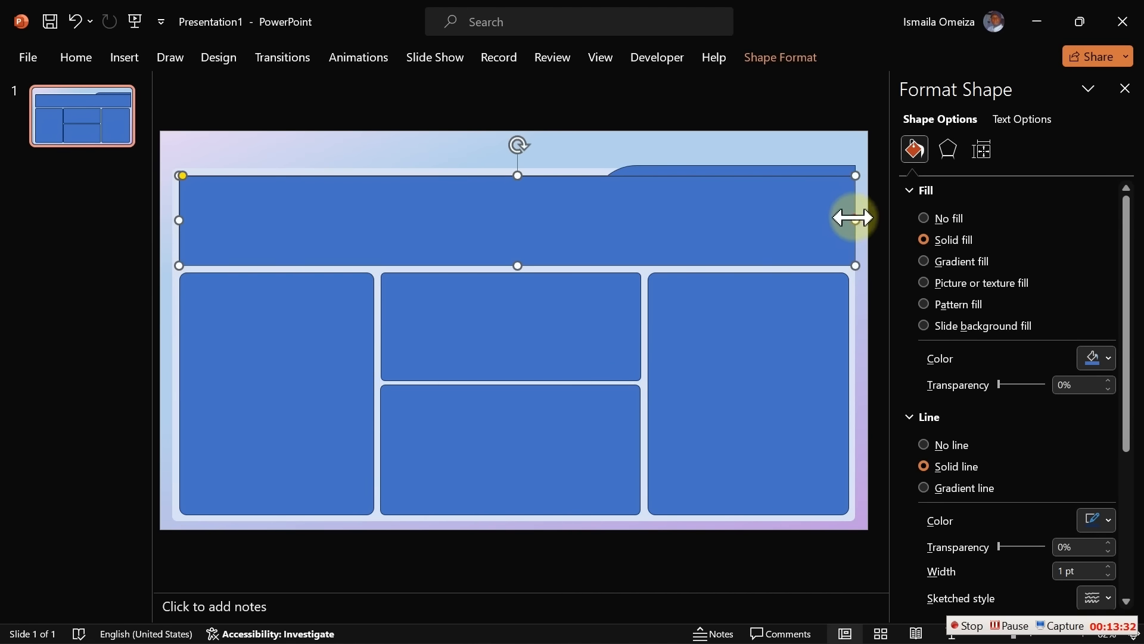
left_click_drag(856, 220, 848, 220)
Align the rounded tab's right edge with the banner, fill it light blue, and remove its outline
left_click(829, 168)
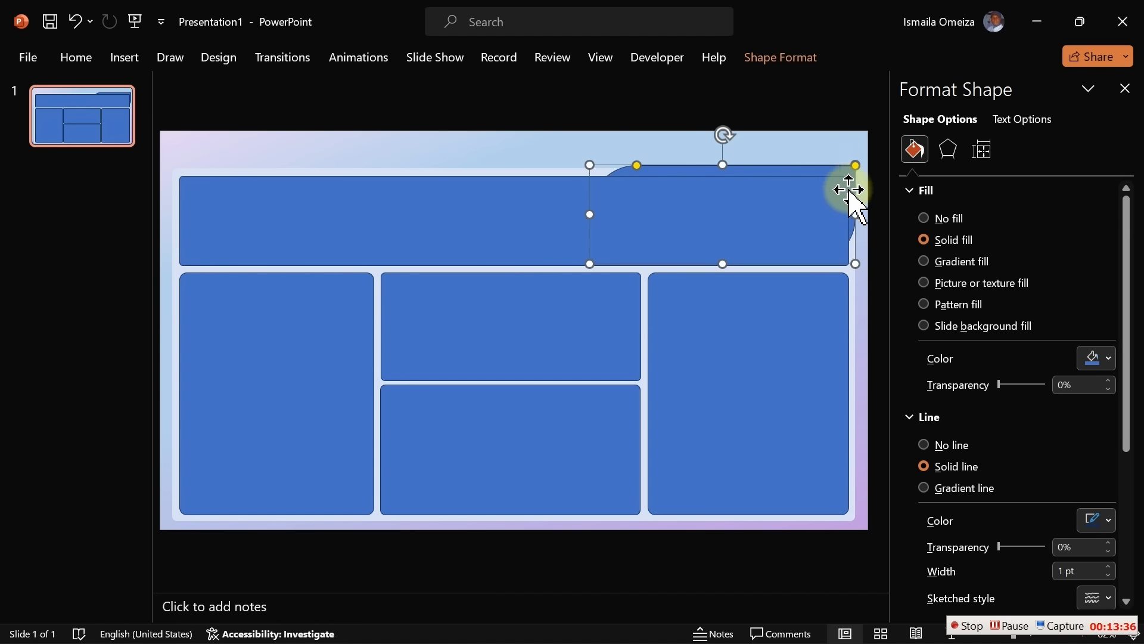
left_click_drag(856, 213, 848, 214)
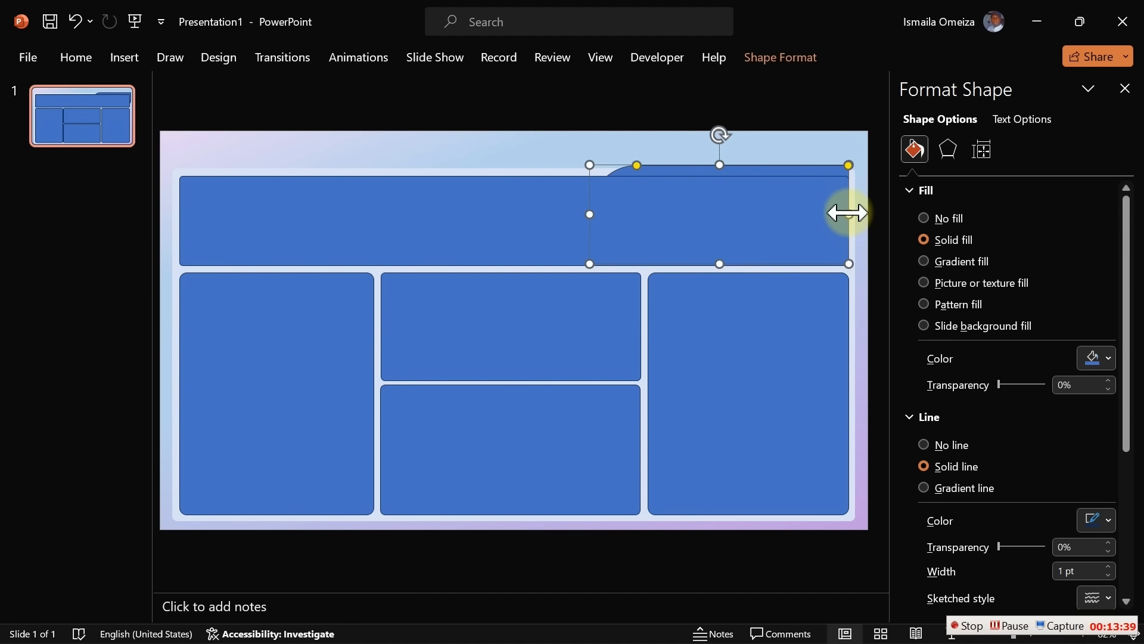
left_click(659, 143)
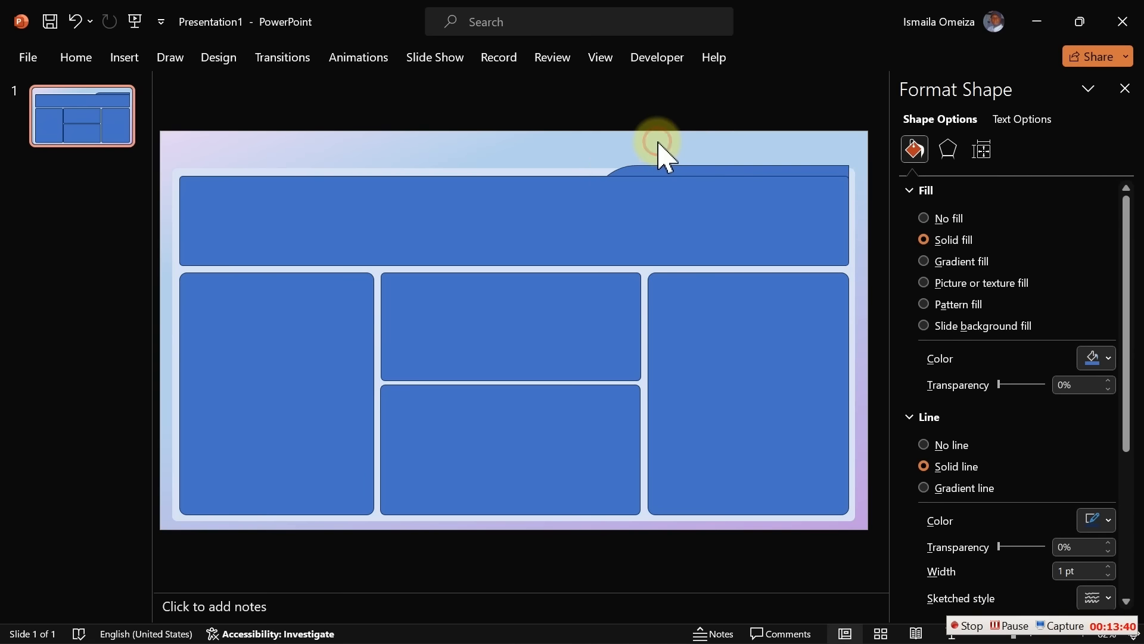
left_click(702, 173)
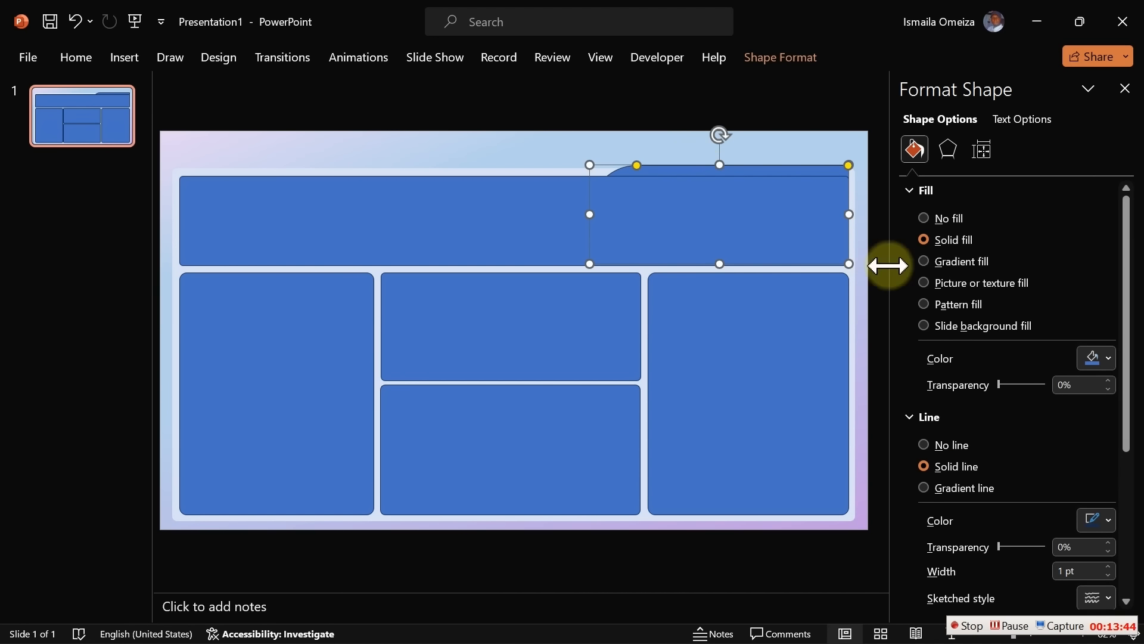
left_click(1105, 360)
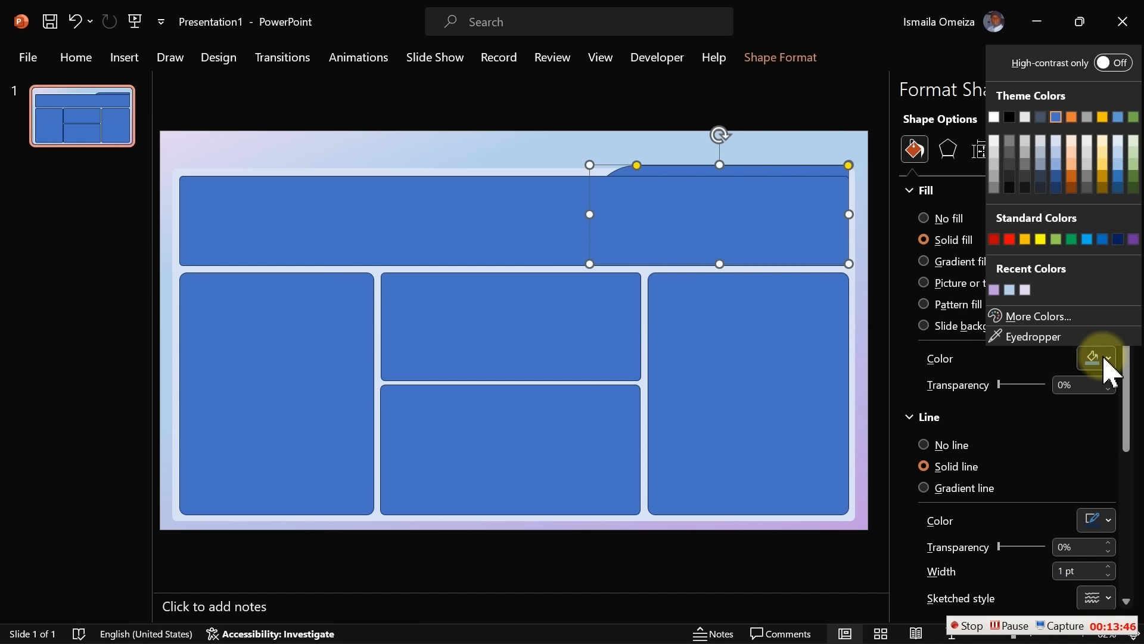
left_click(1011, 290)
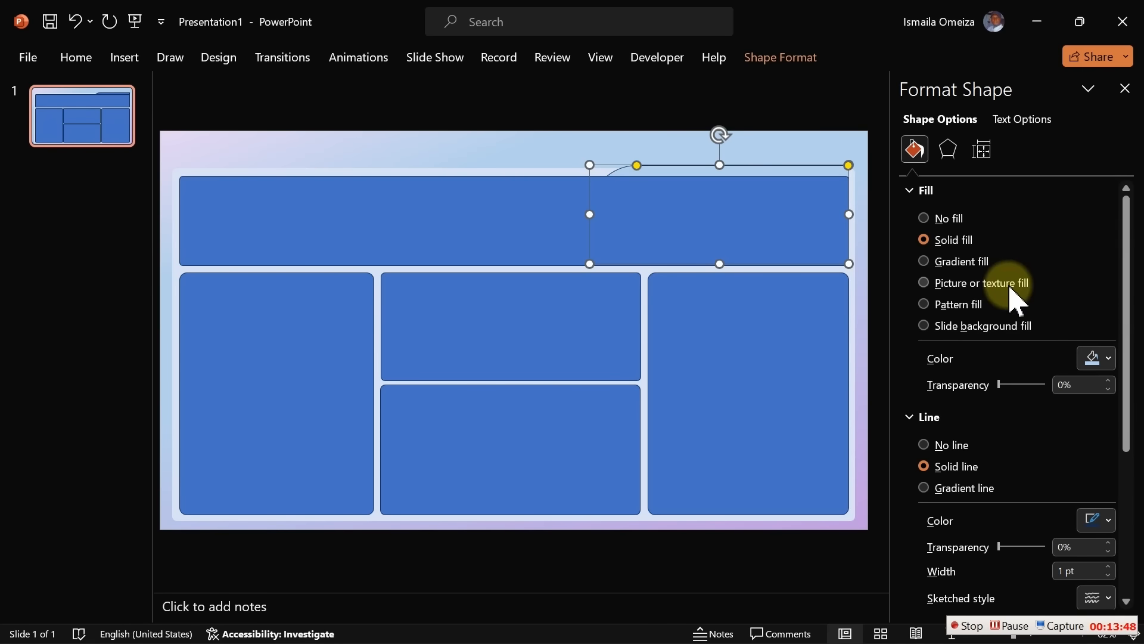
left_click(556, 154)
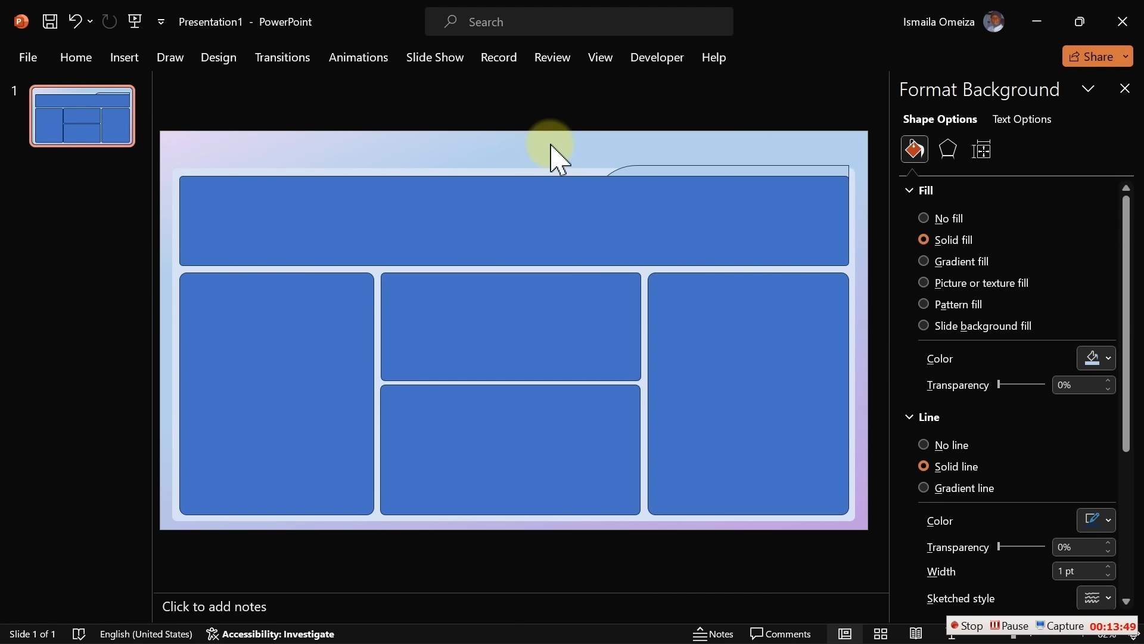
left_click(688, 166)
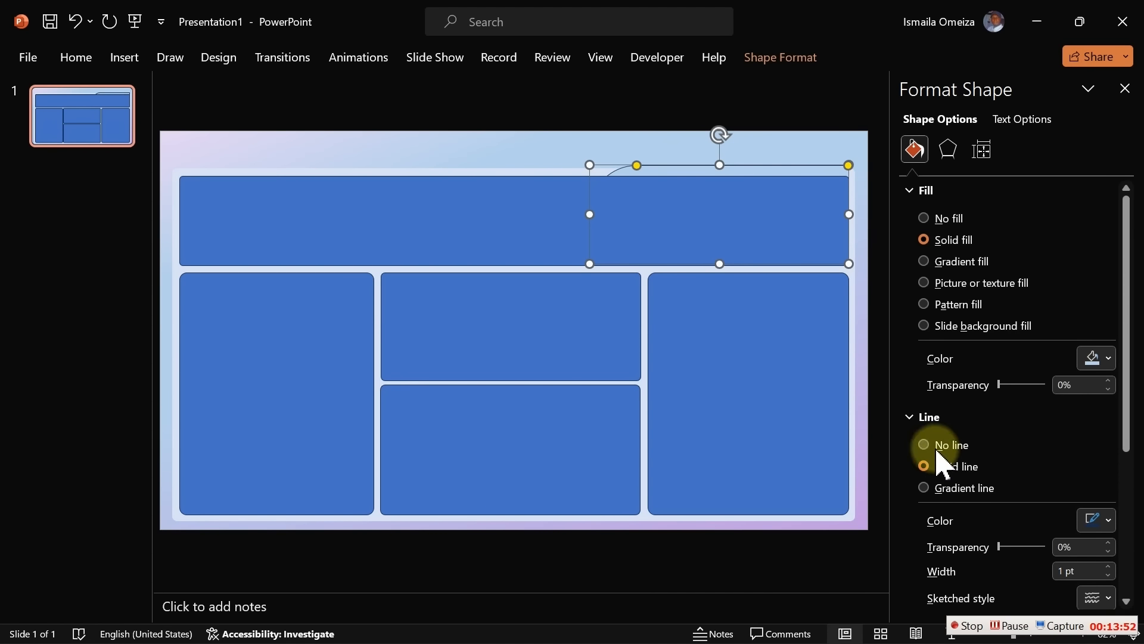
left_click(934, 445)
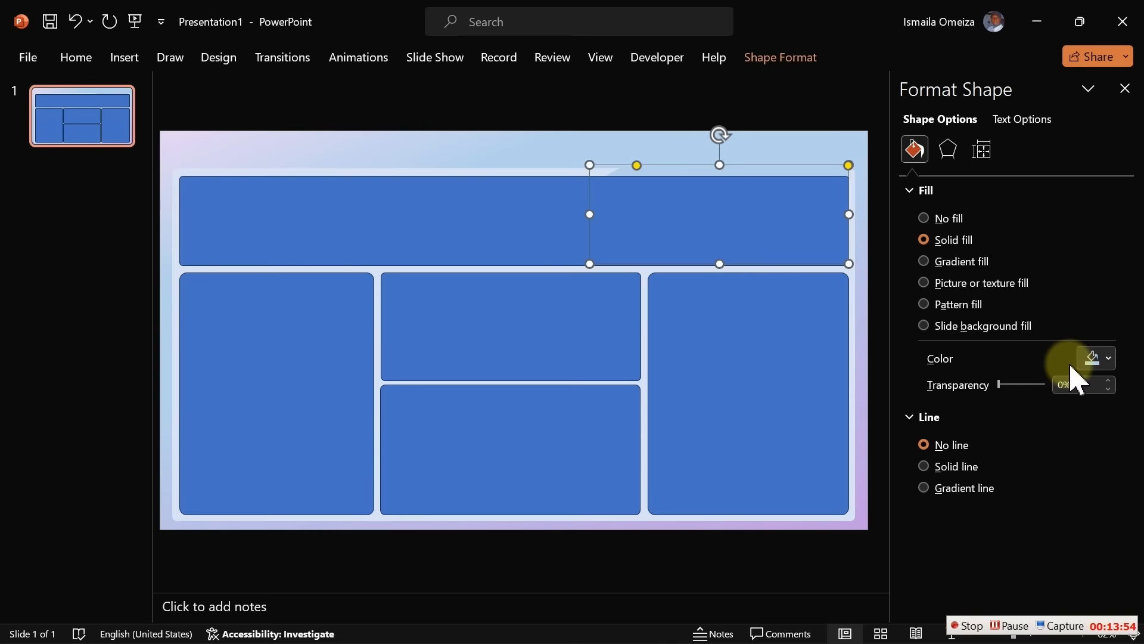
Darken the tab's light blue fill slightly with a custom colour
left_click(1095, 358)
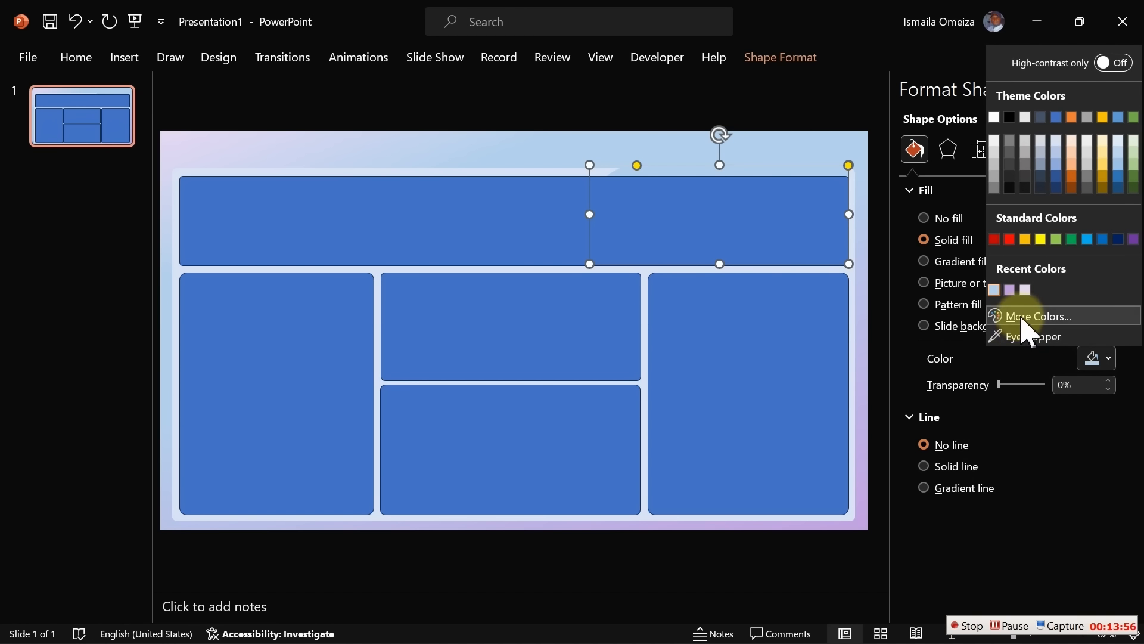
left_click(1022, 316)
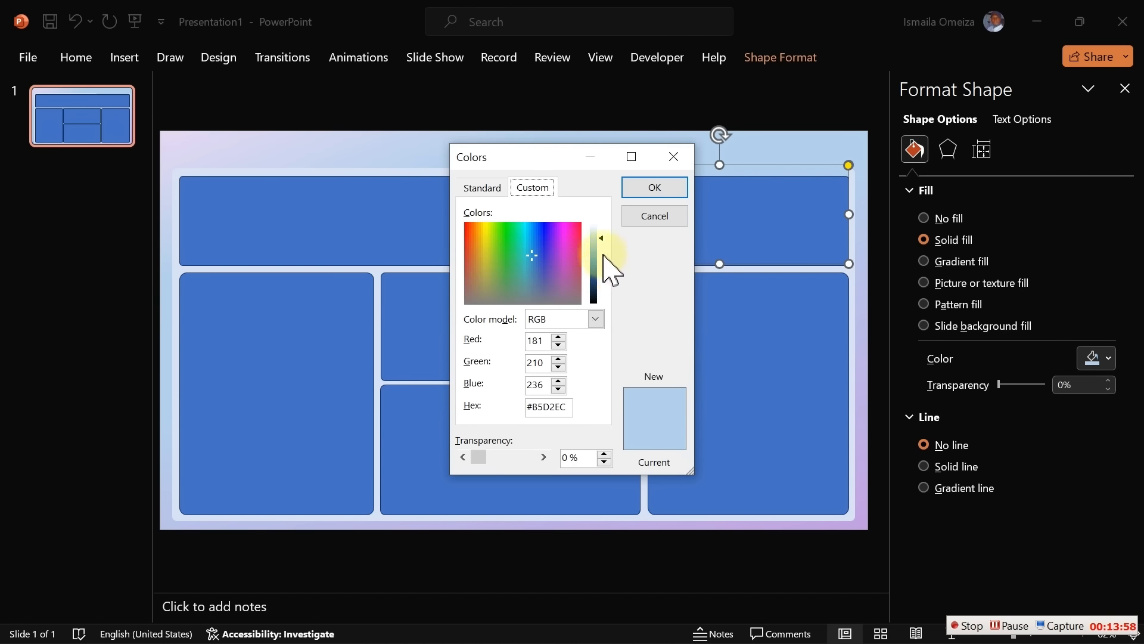
left_click_drag(603, 237, 603, 240)
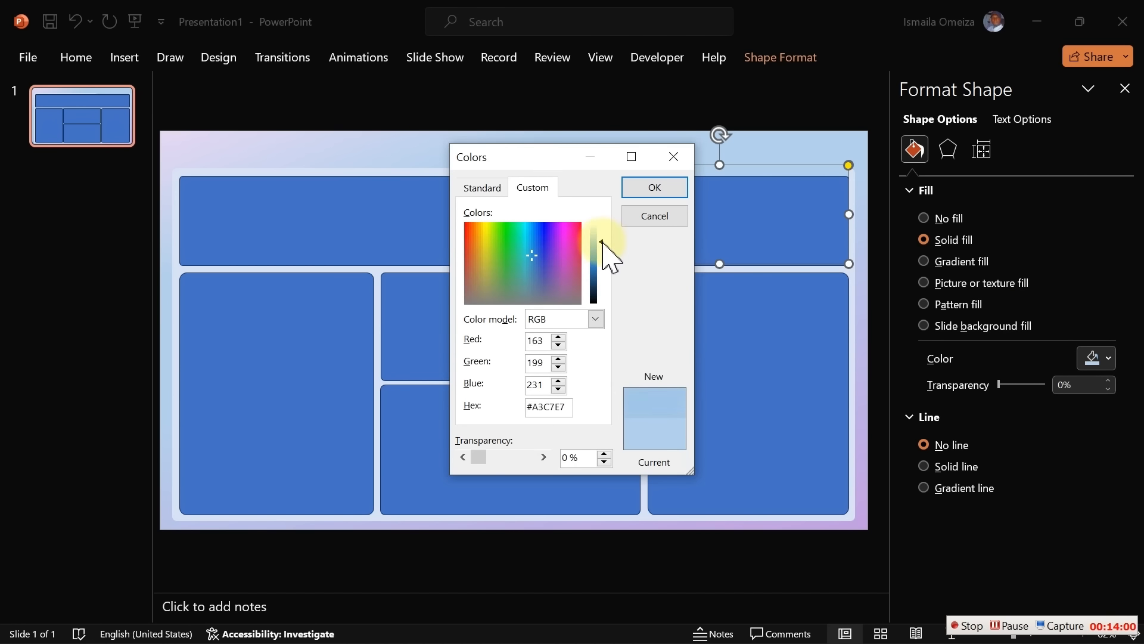
left_click(659, 186)
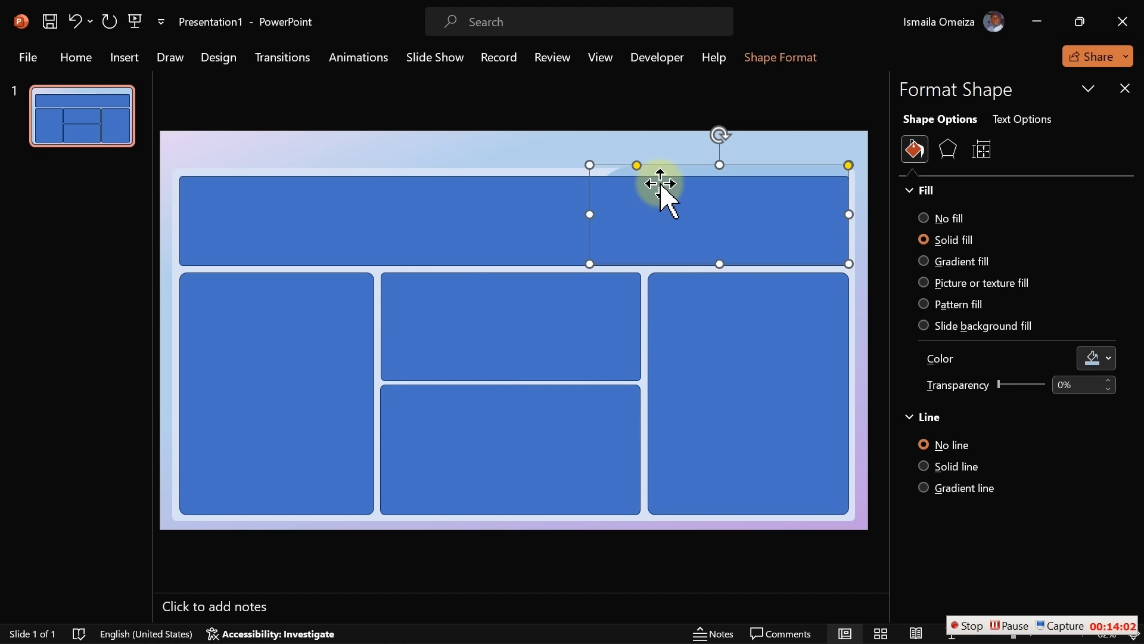
left_click(588, 158)
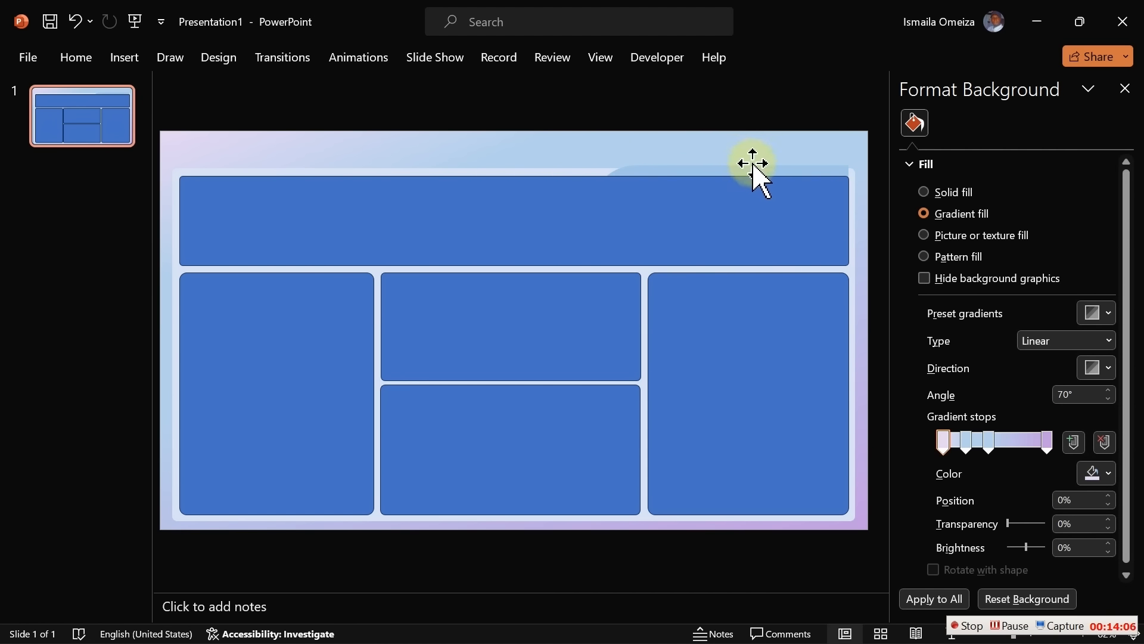
left_click(753, 169)
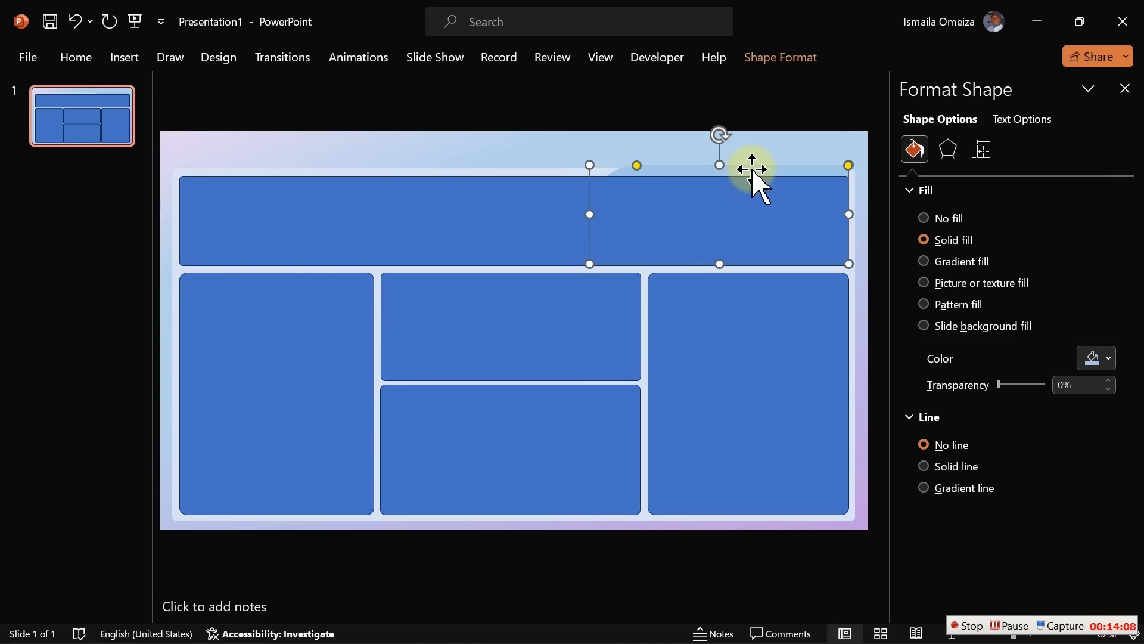
Give the curved tab an Offset: Top outer shadow at about 79% transparency
left_click(948, 154)
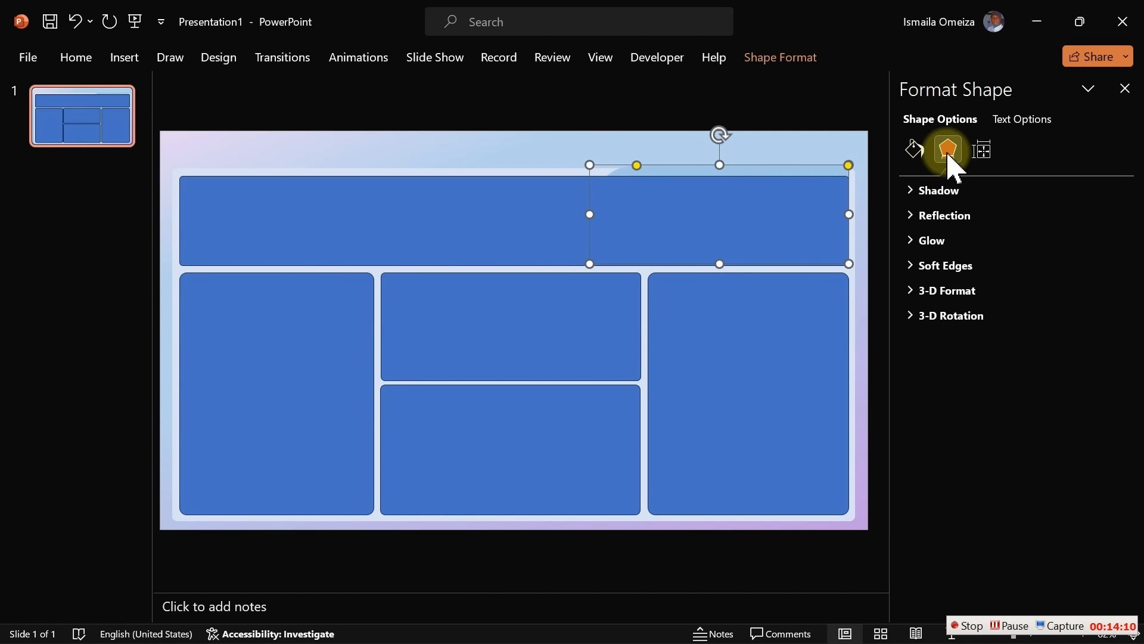
left_click(929, 190)
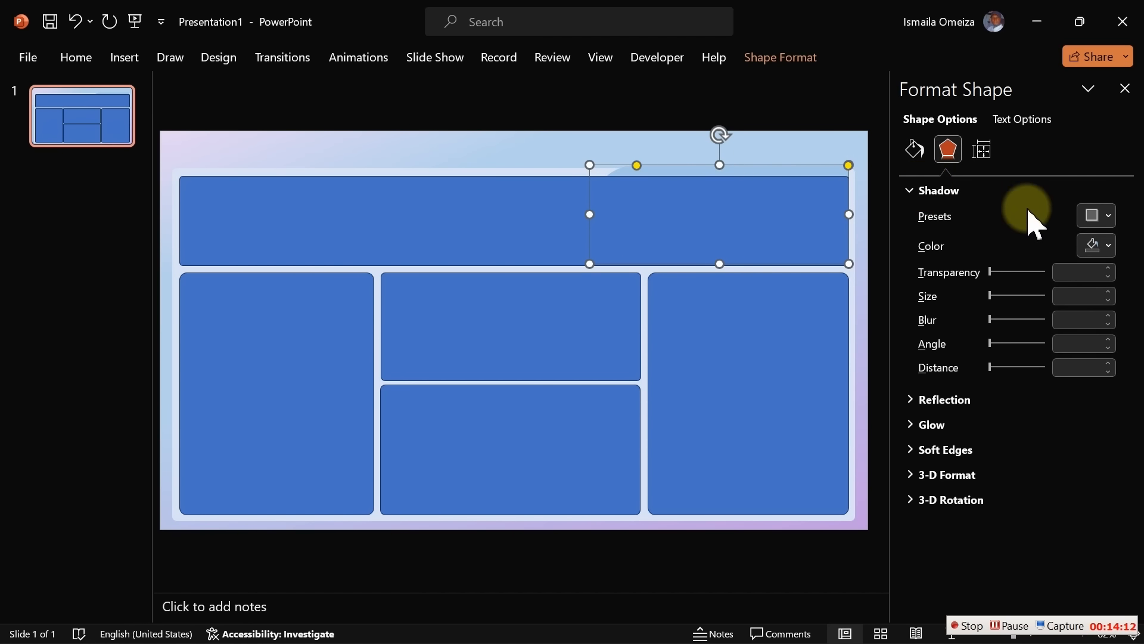
left_click(1103, 217)
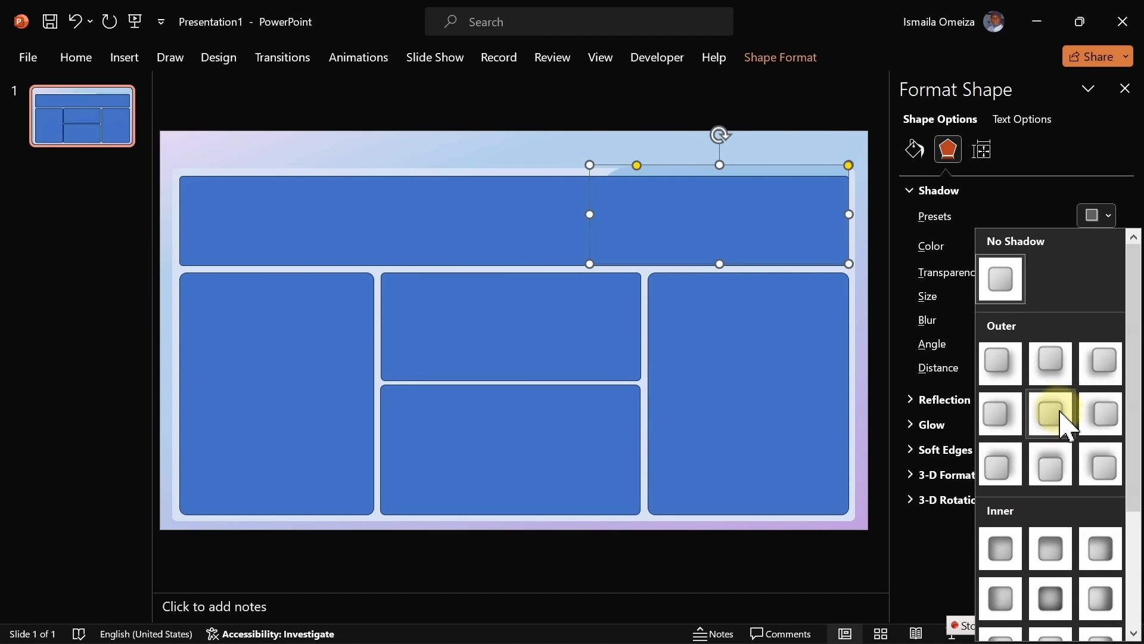
left_click(1052, 467)
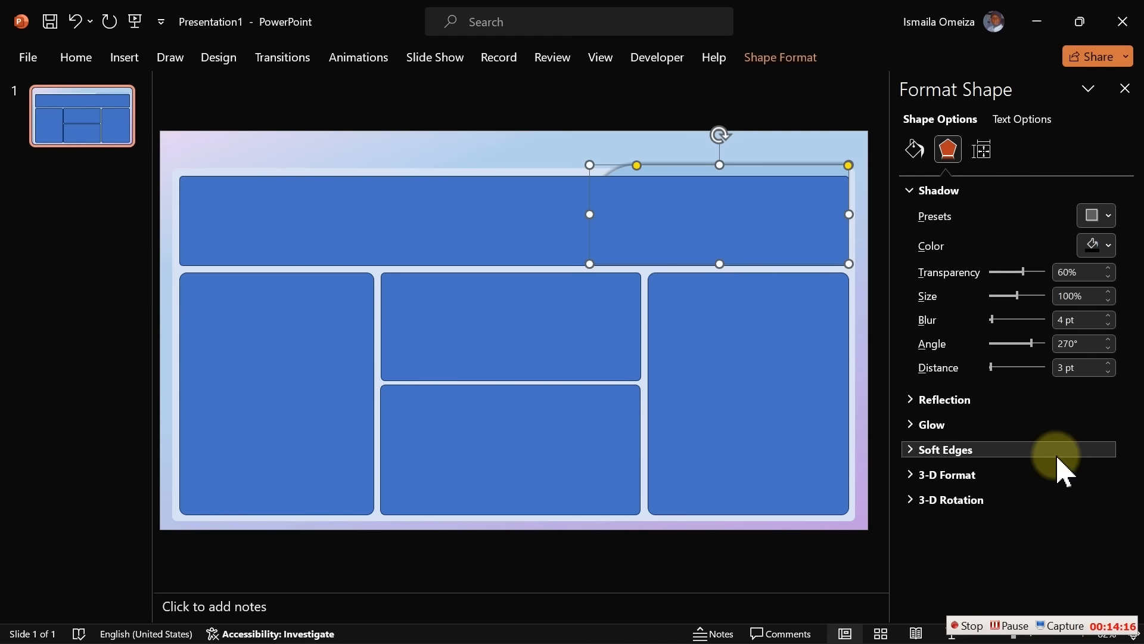
left_click(1023, 271)
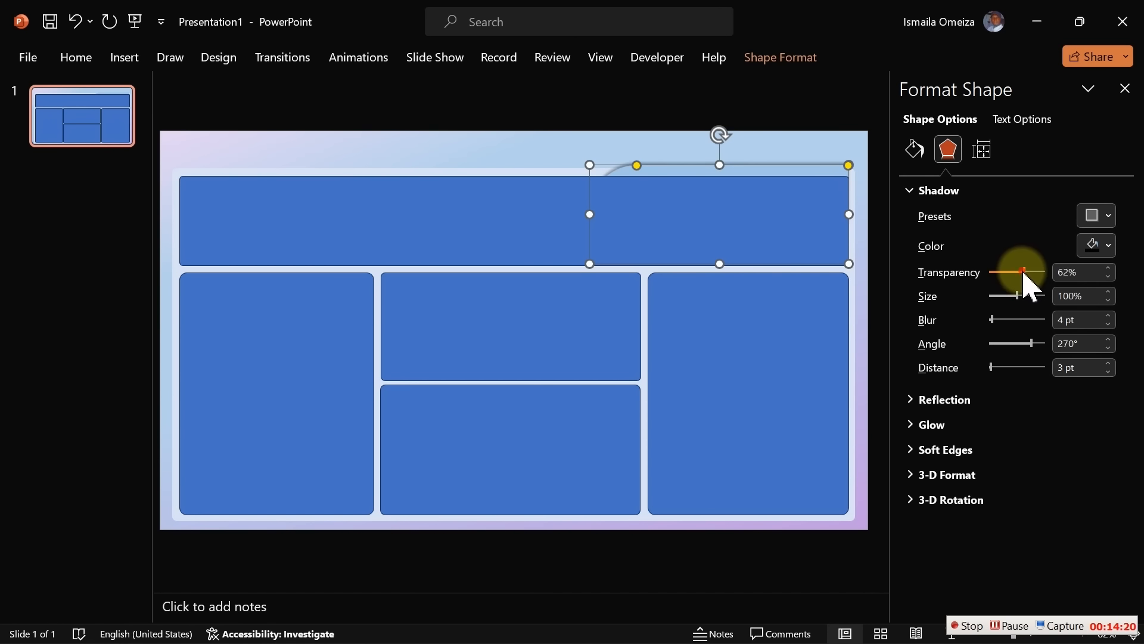
left_click_drag(1024, 274, 1038, 275)
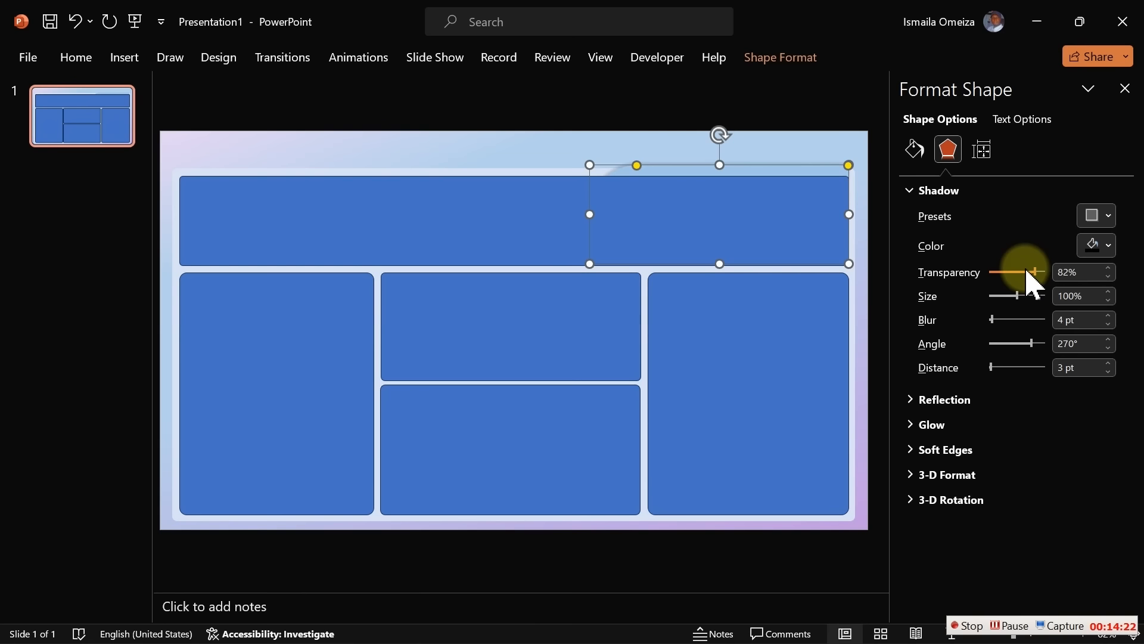
left_click(563, 155)
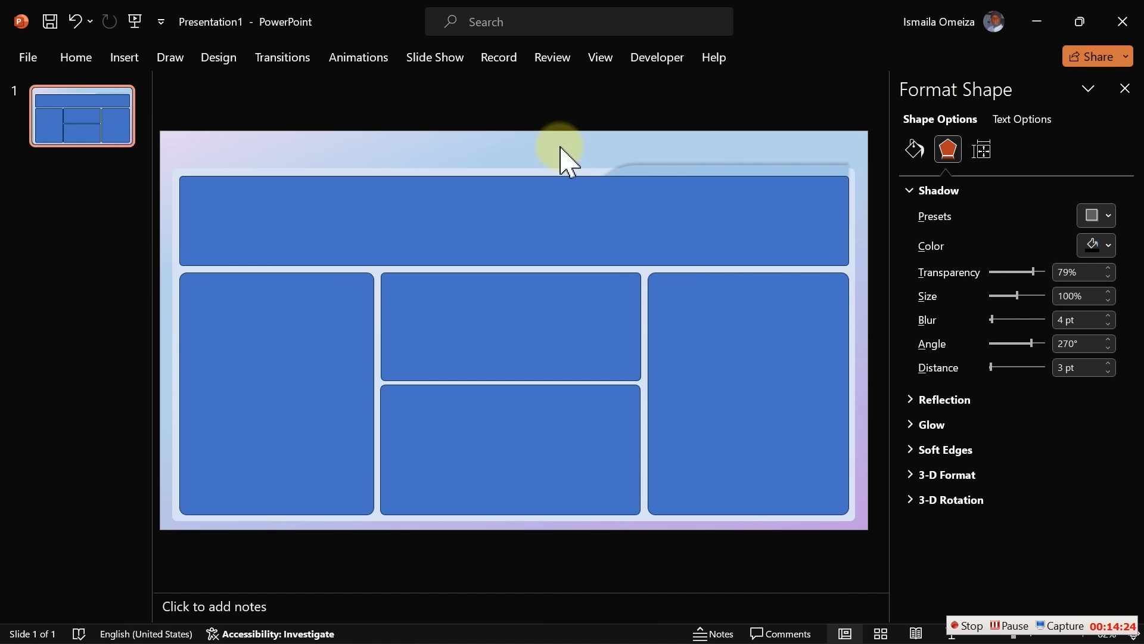
Fill all five dashboard panels with white and remove their outlines
left_click(531, 209)
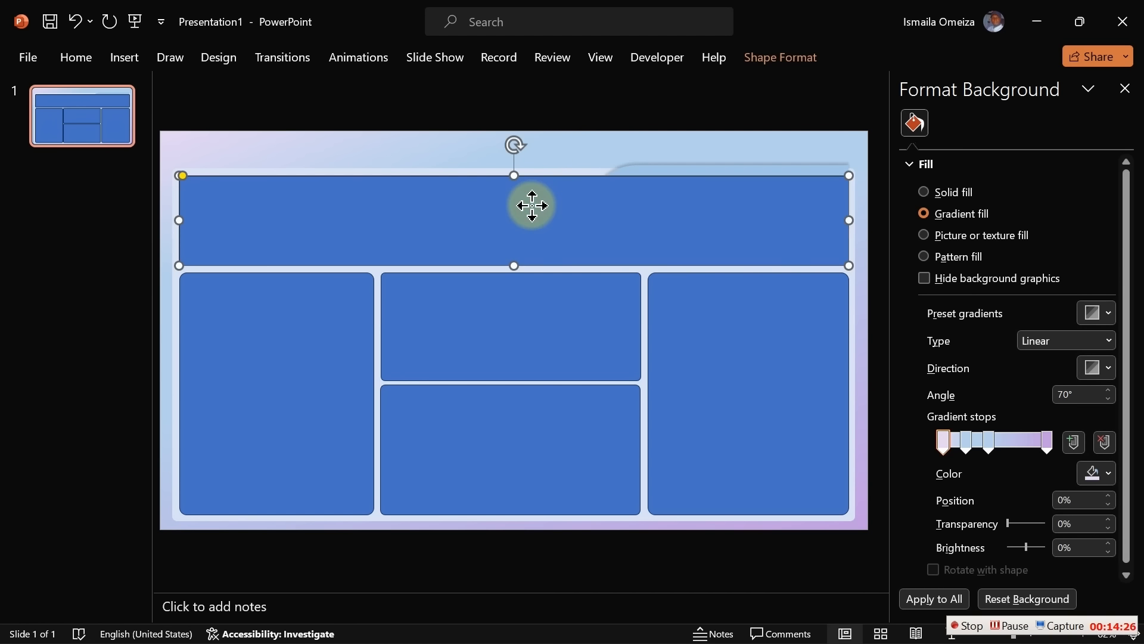
left_click(529, 318, "shift")
left_click(329, 345, "shift")
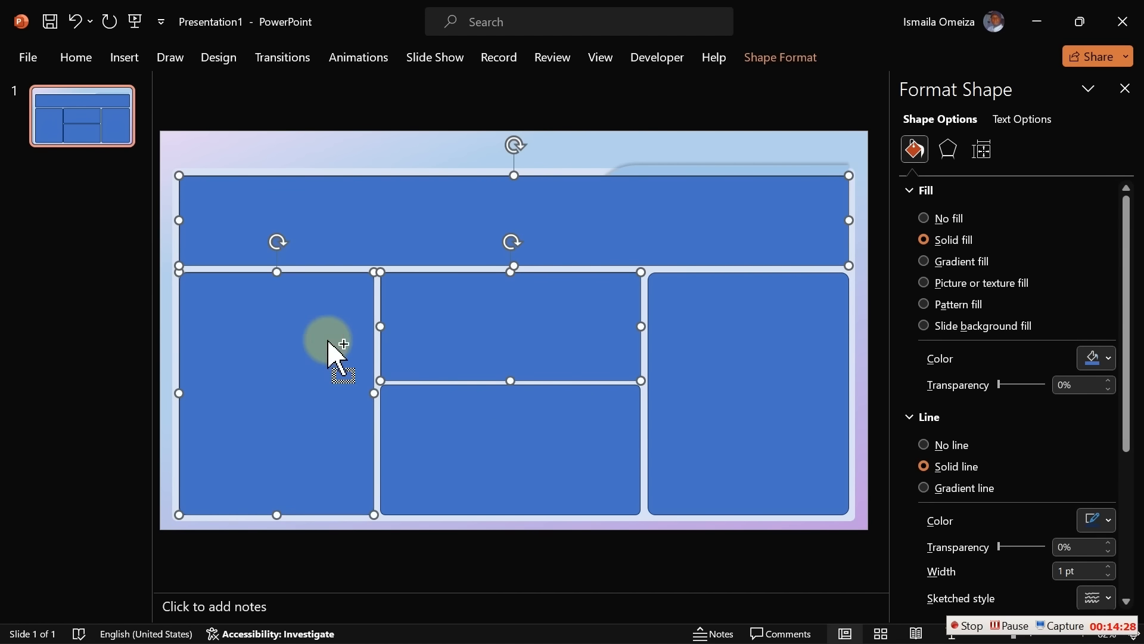
left_click(508, 445, "shift")
left_click(708, 404, "shift")
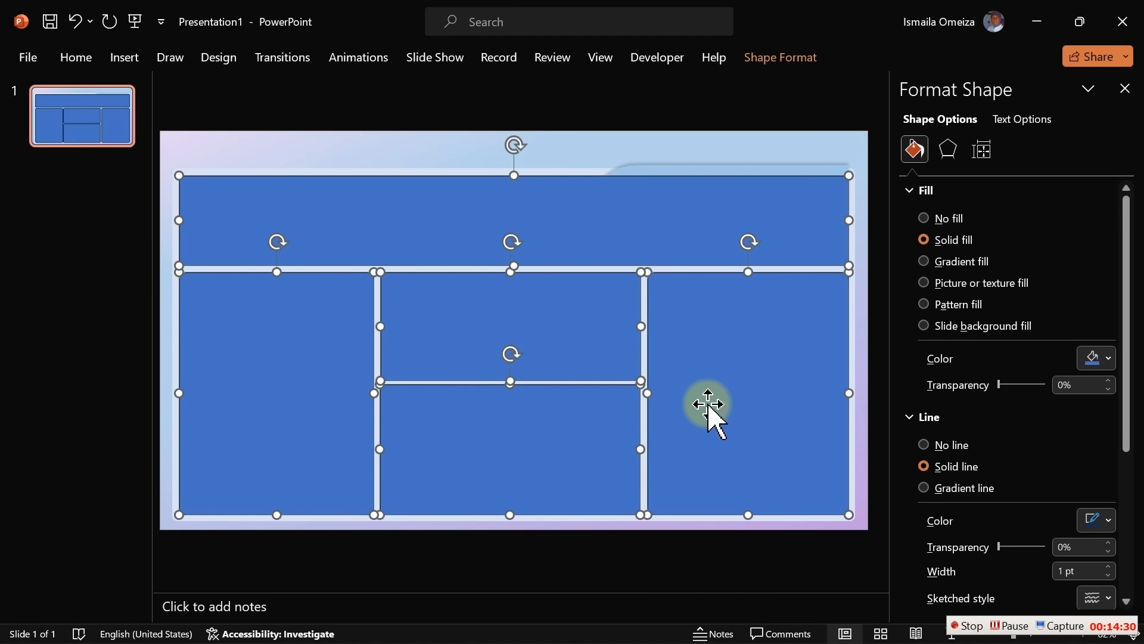
left_click(1109, 359)
left_click(994, 116)
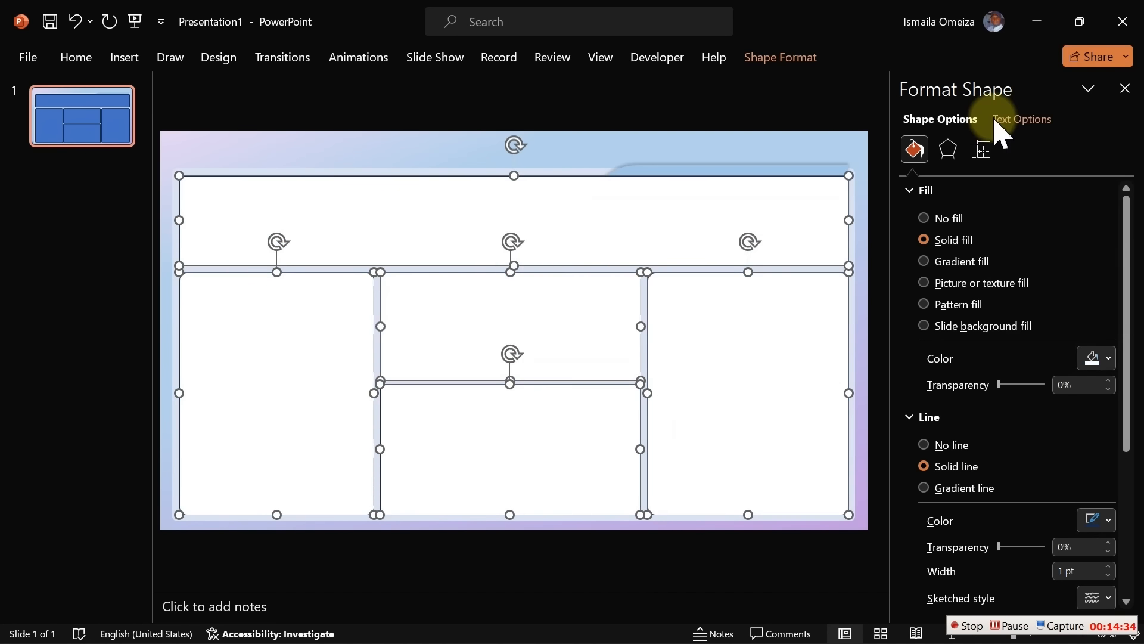
left_click(938, 444)
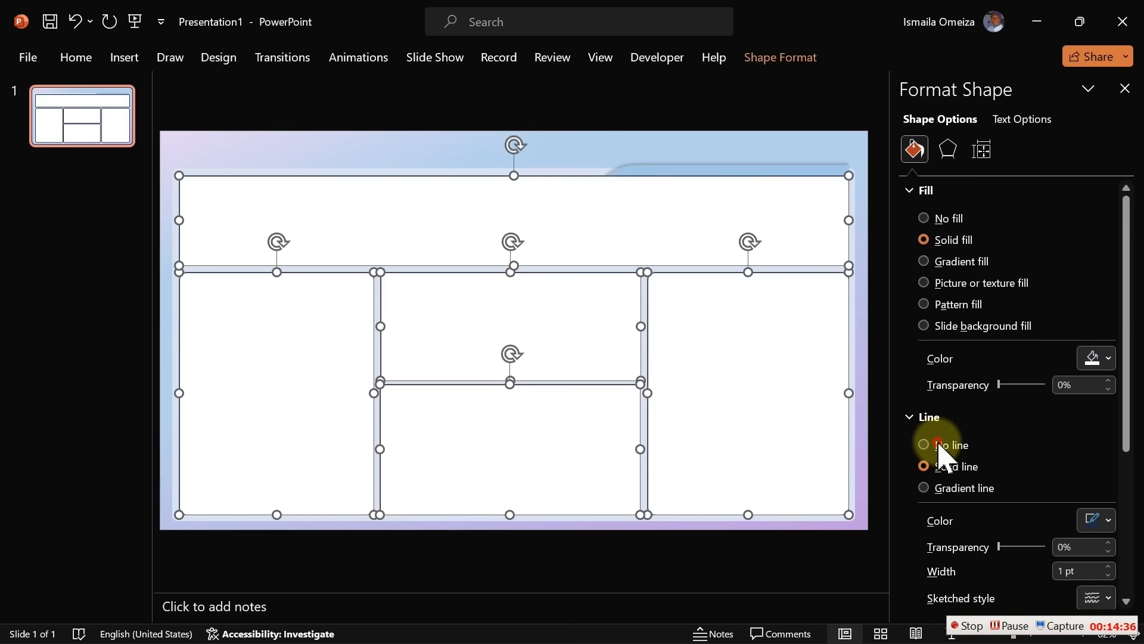
left_click(348, 160)
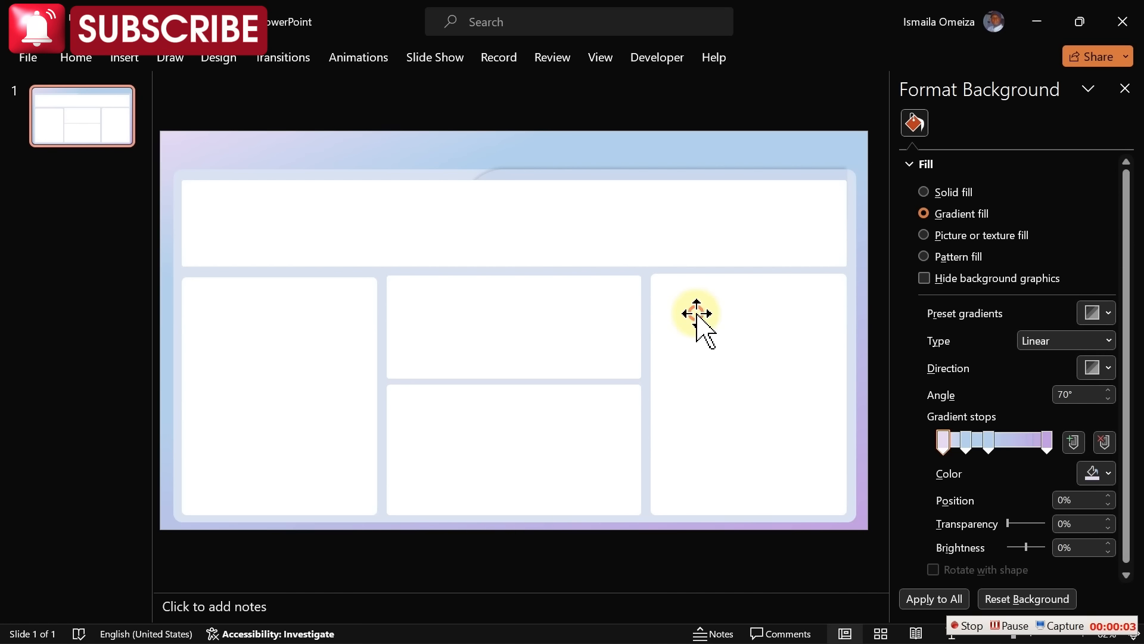
Change the five panels' fill to White, Background 1, Darker 5%
left_click_drag(698, 324, 581, 324)
left_click(581, 325, "ctrl")
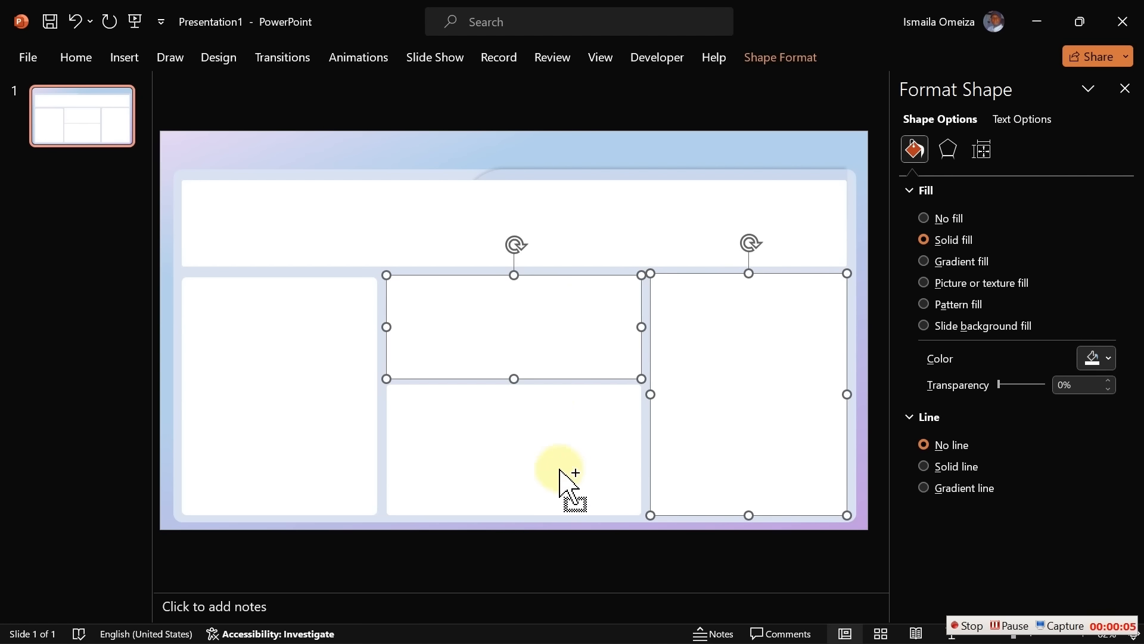
left_click(548, 476, "ctrl")
left_click(260, 398, "ctrl")
left_click(416, 212, "ctrl")
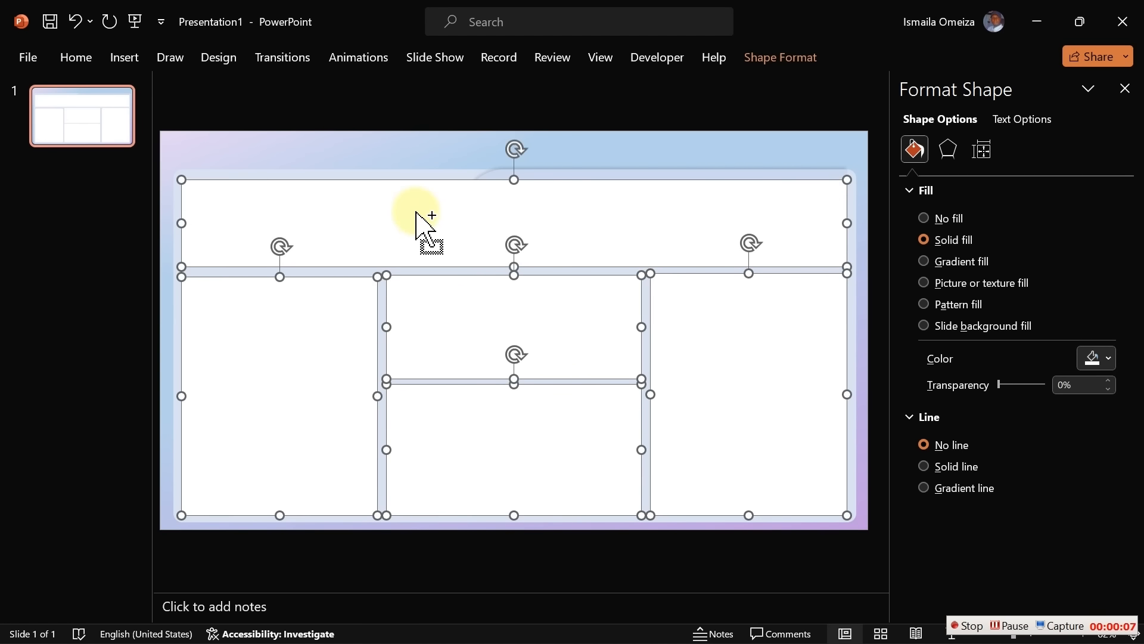
left_click(1102, 358)
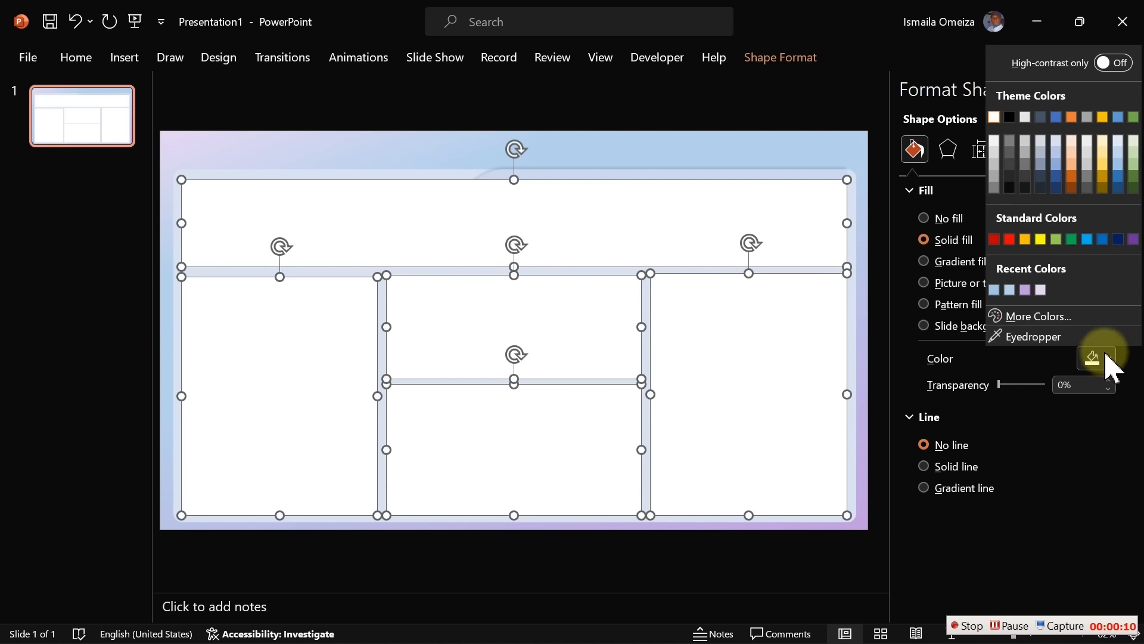
left_click(995, 143)
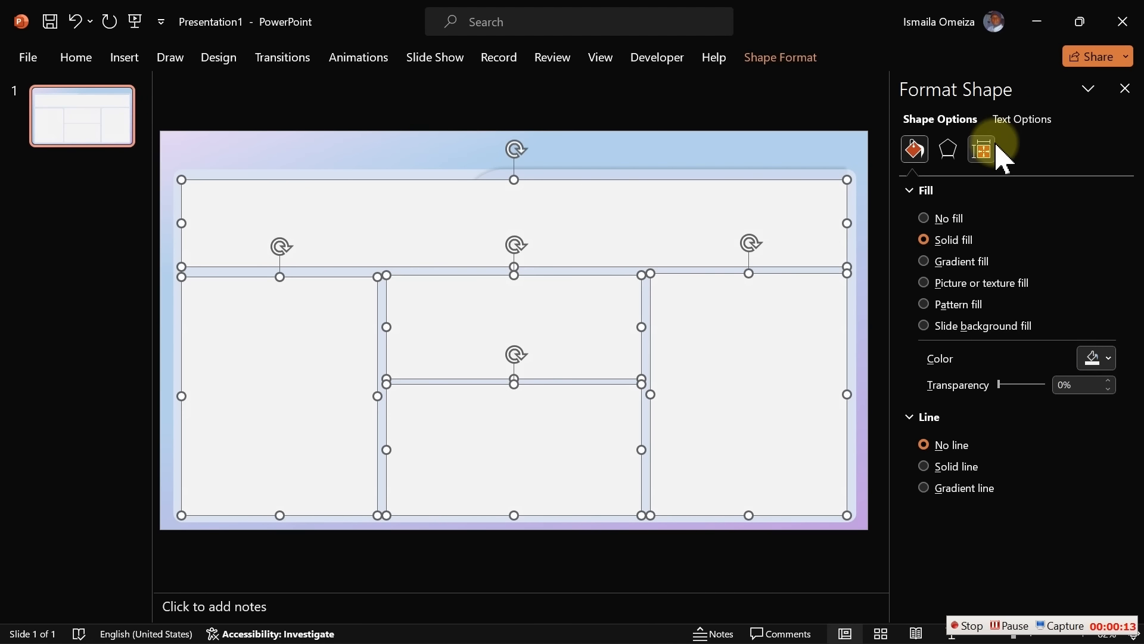
left_click(675, 158)
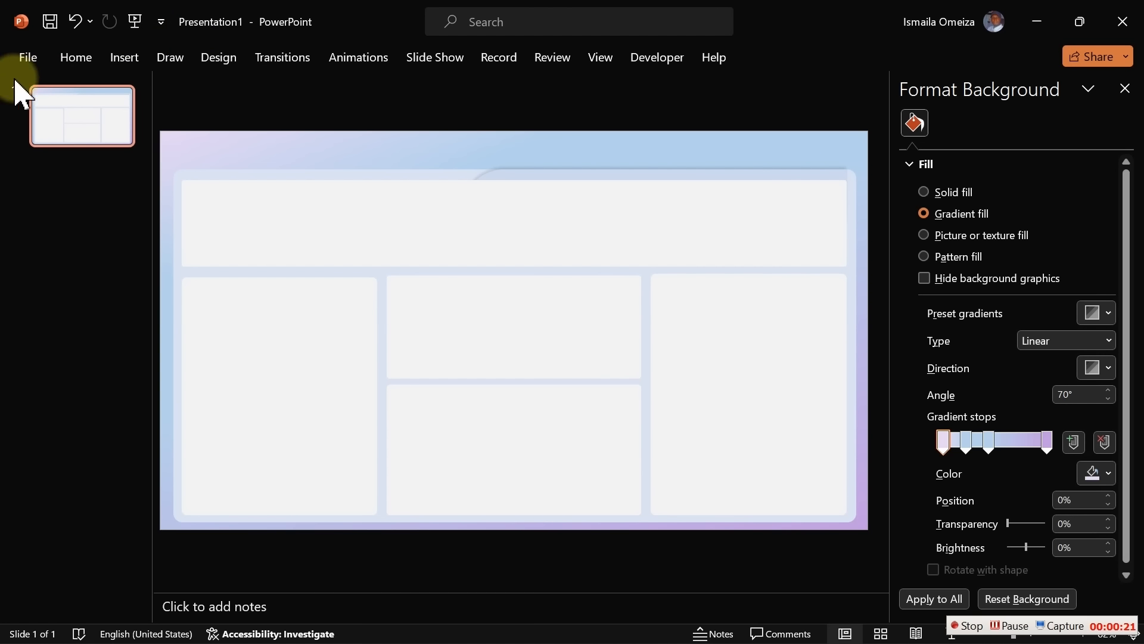
Export only the current slide as Bg1.jpg in the Backgrounds folder, replacing the old file
left_click(29, 57)
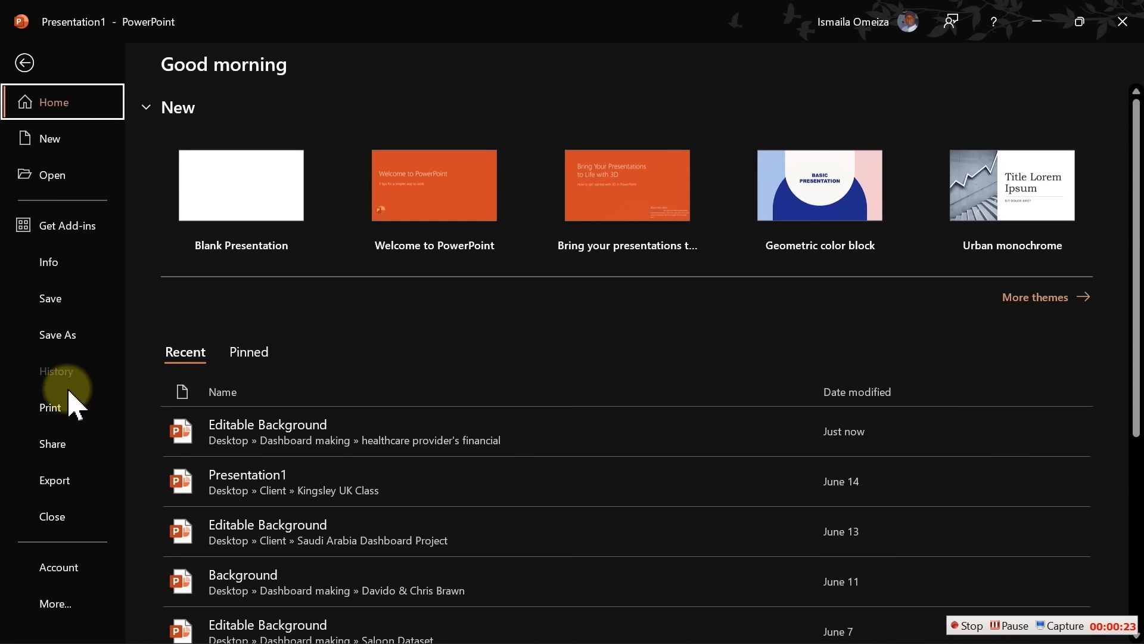
left_click(77, 481)
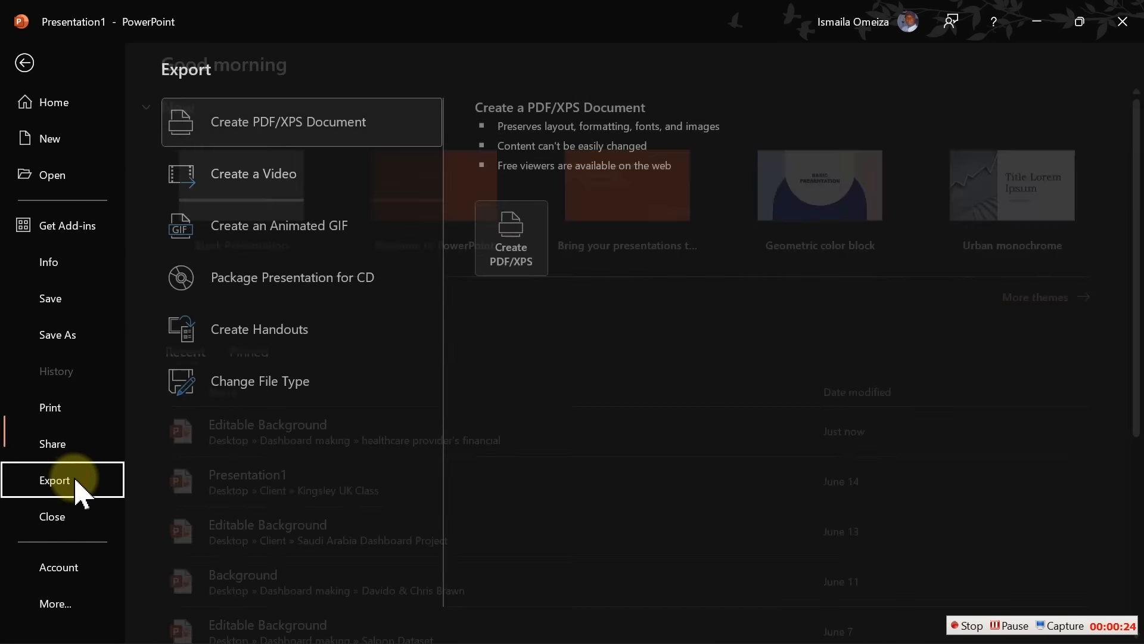
left_click(262, 396)
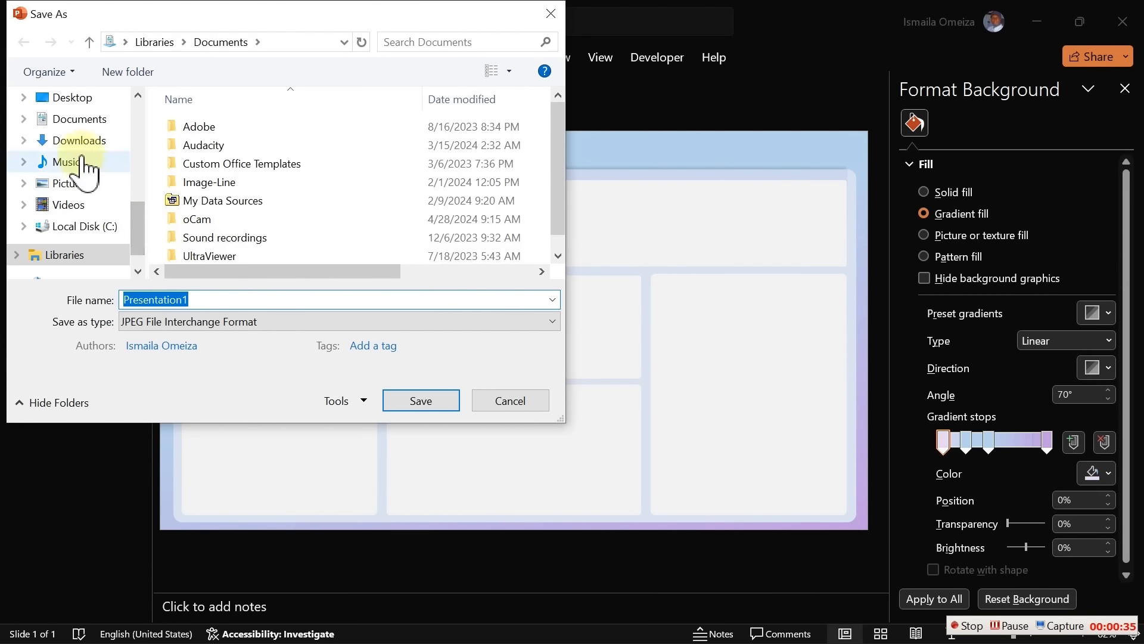
left_click(69, 97)
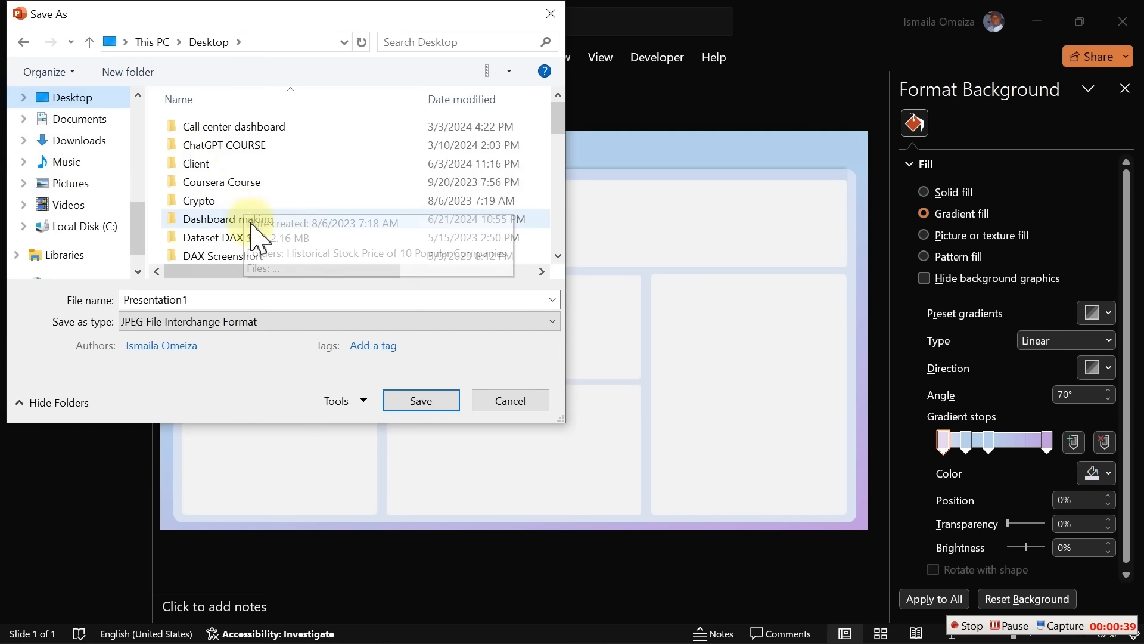
double_click(252, 226)
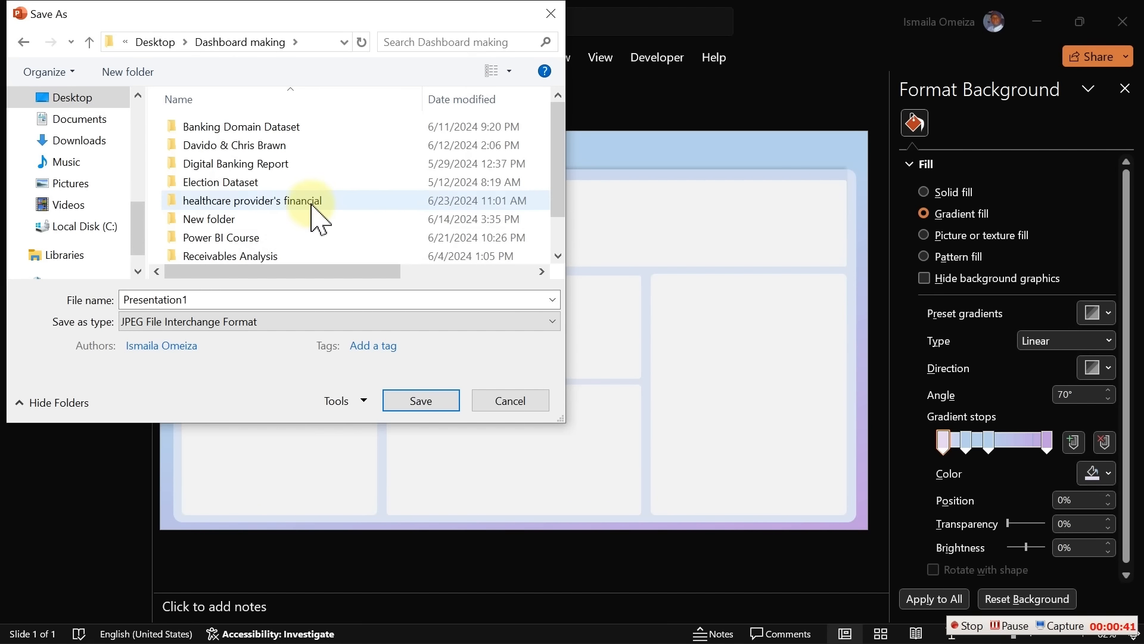
double_click(306, 200)
double_click(240, 159)
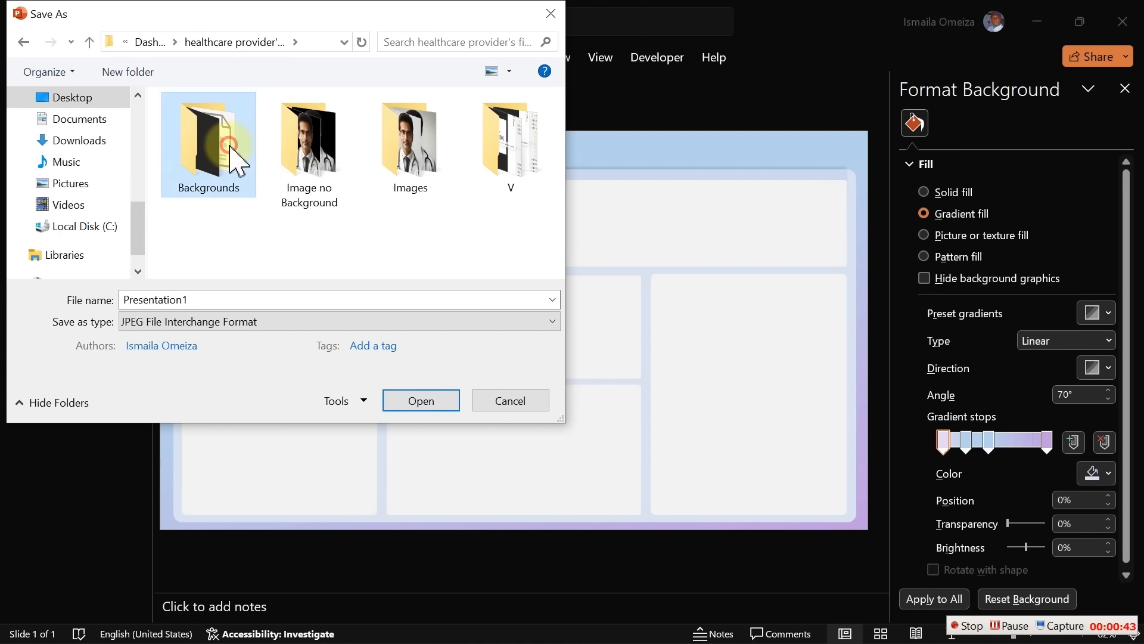
left_click(234, 154)
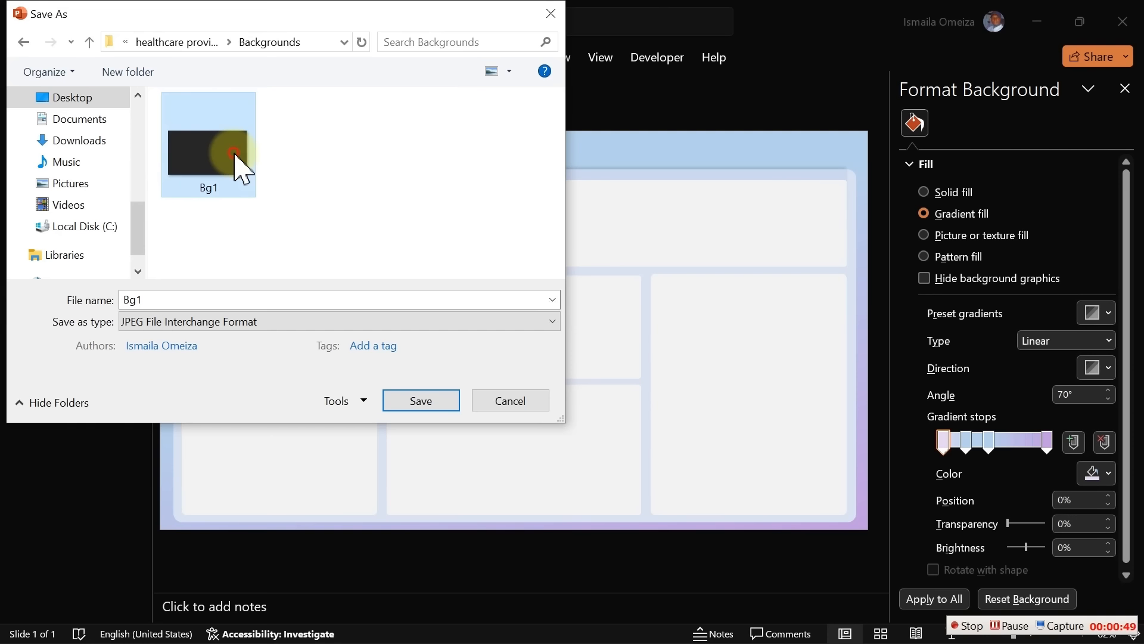
key("Return")
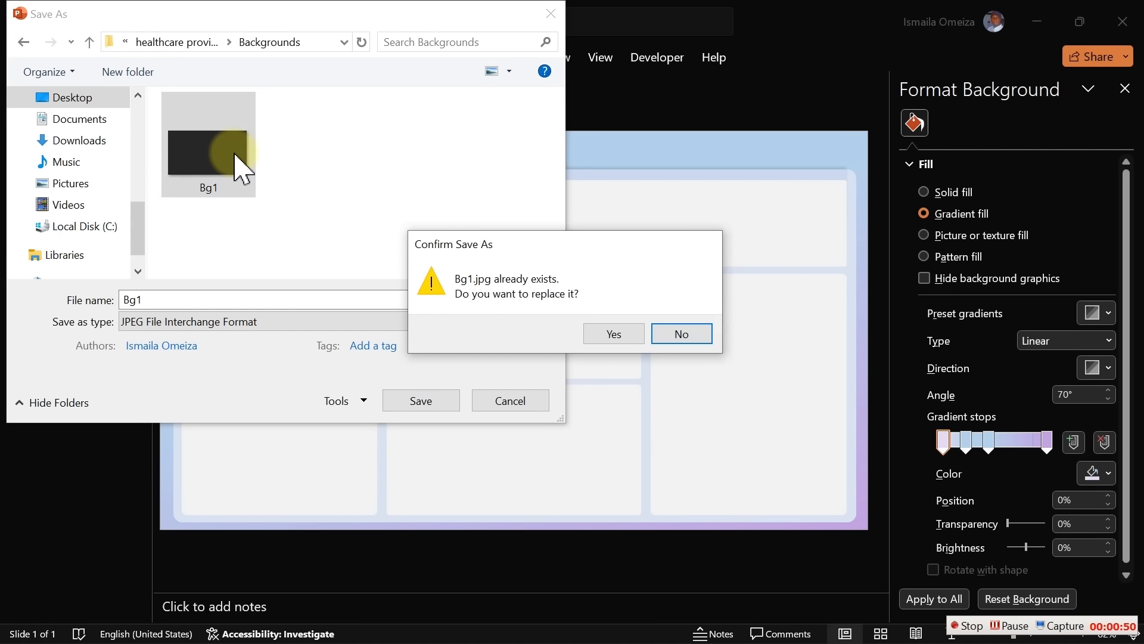
left_click(614, 333)
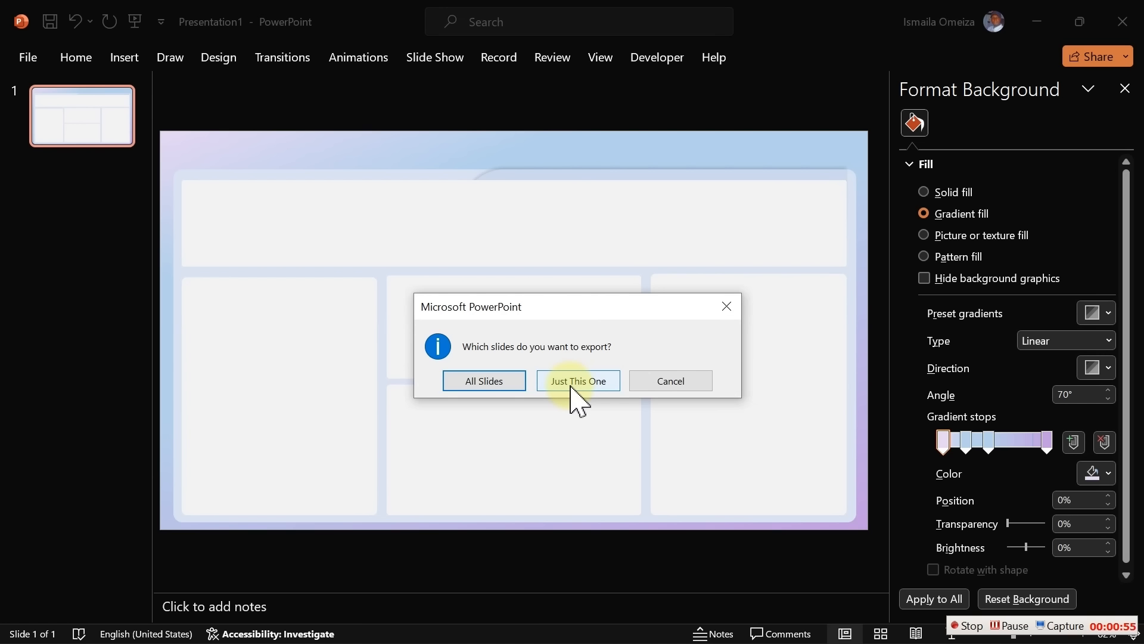
left_click(577, 394)
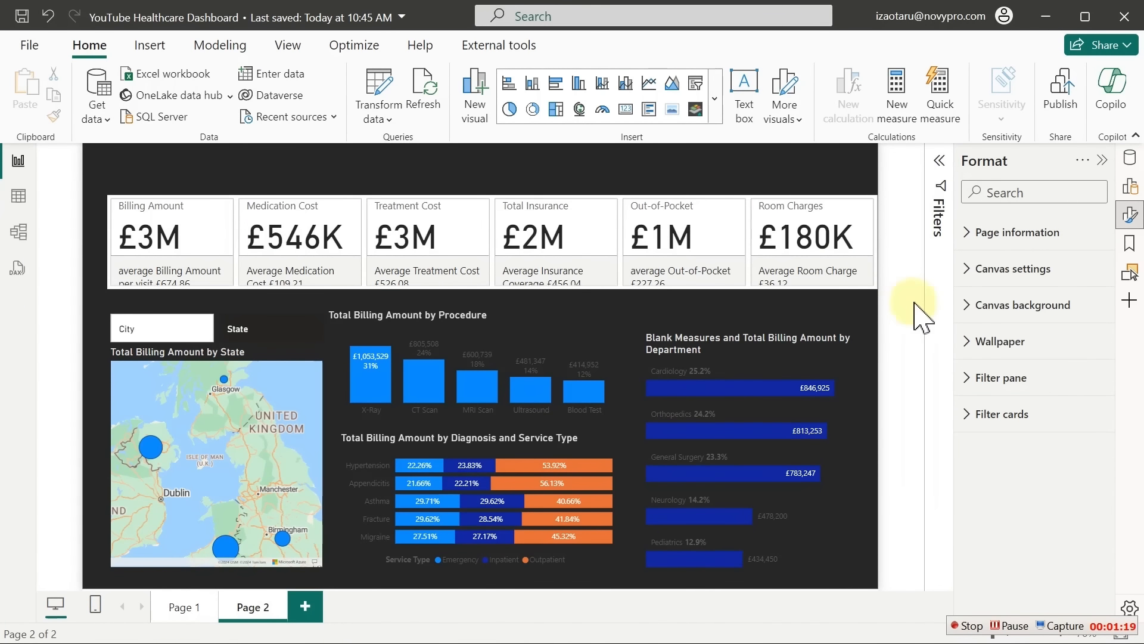
Replace Page 2's canvas background image with the updated Bg1.jpg
left_click(984, 307)
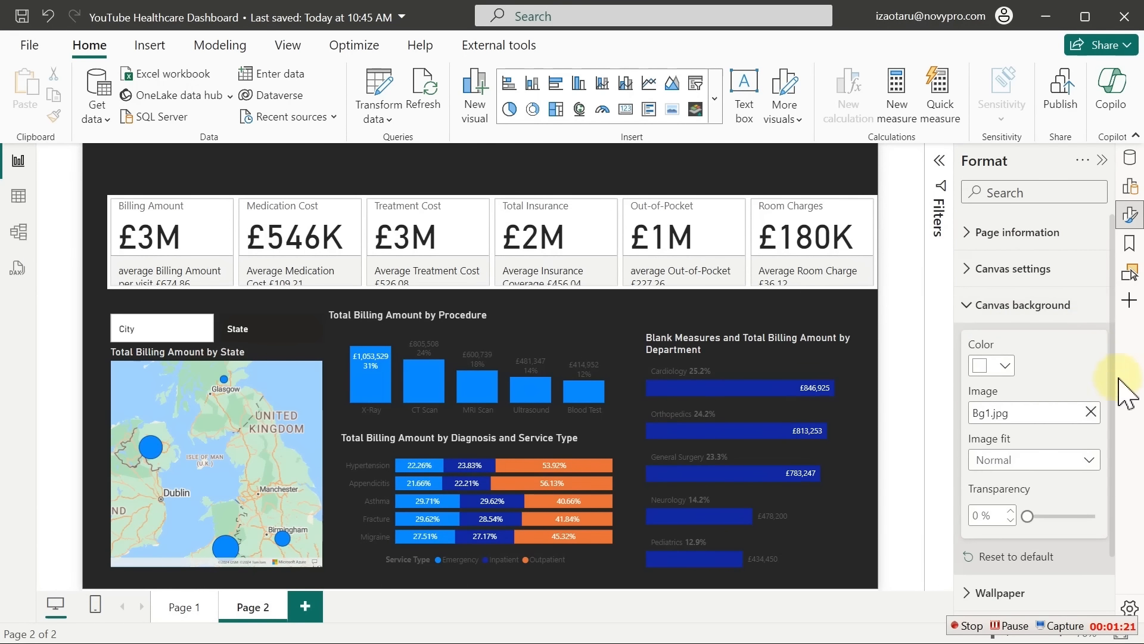
left_click(1090, 412)
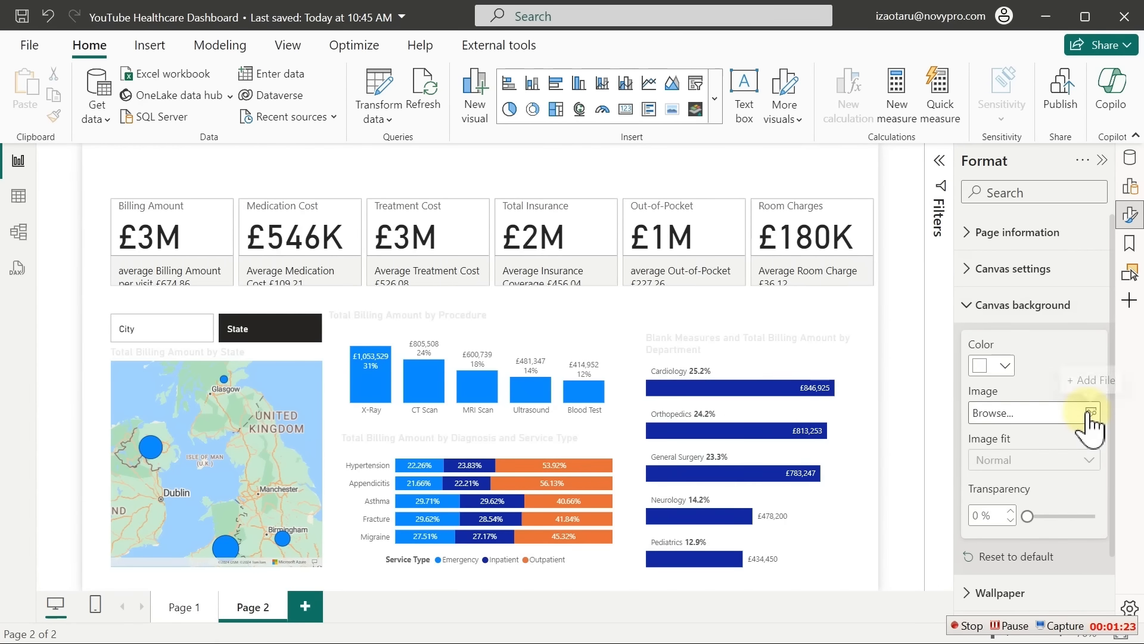
left_click(1090, 413)
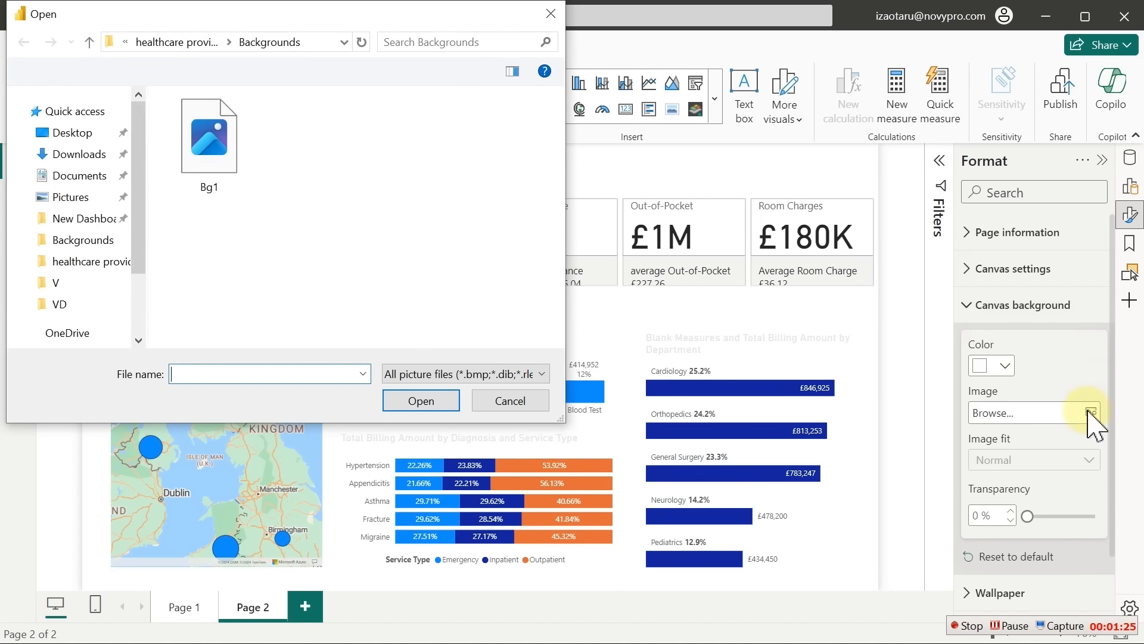
double_click(186, 174)
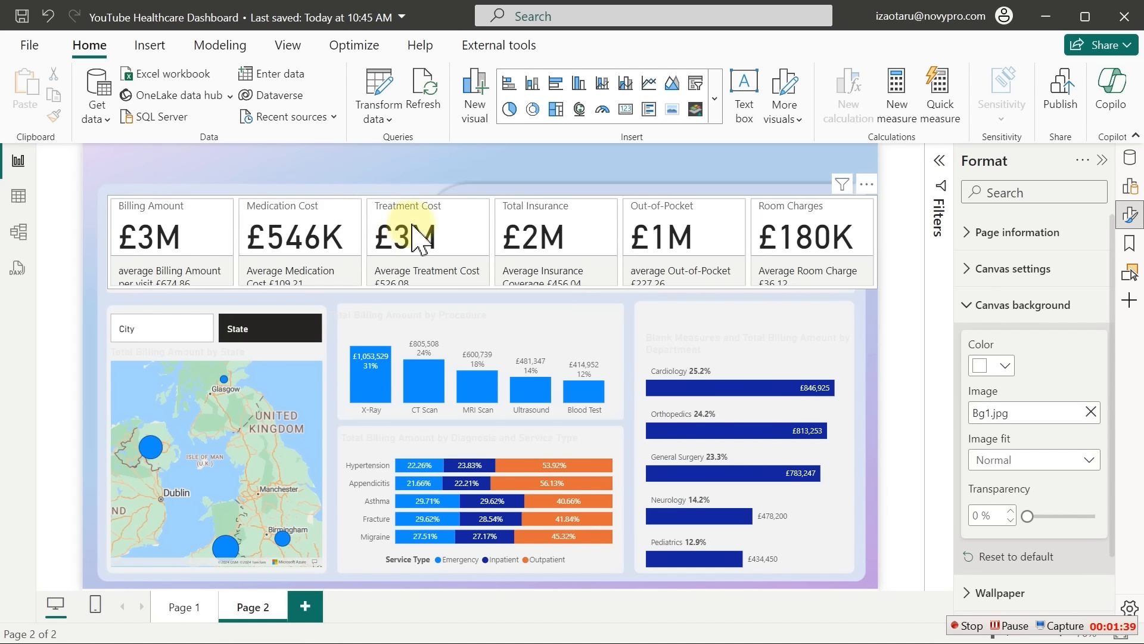
left_click(971, 626)
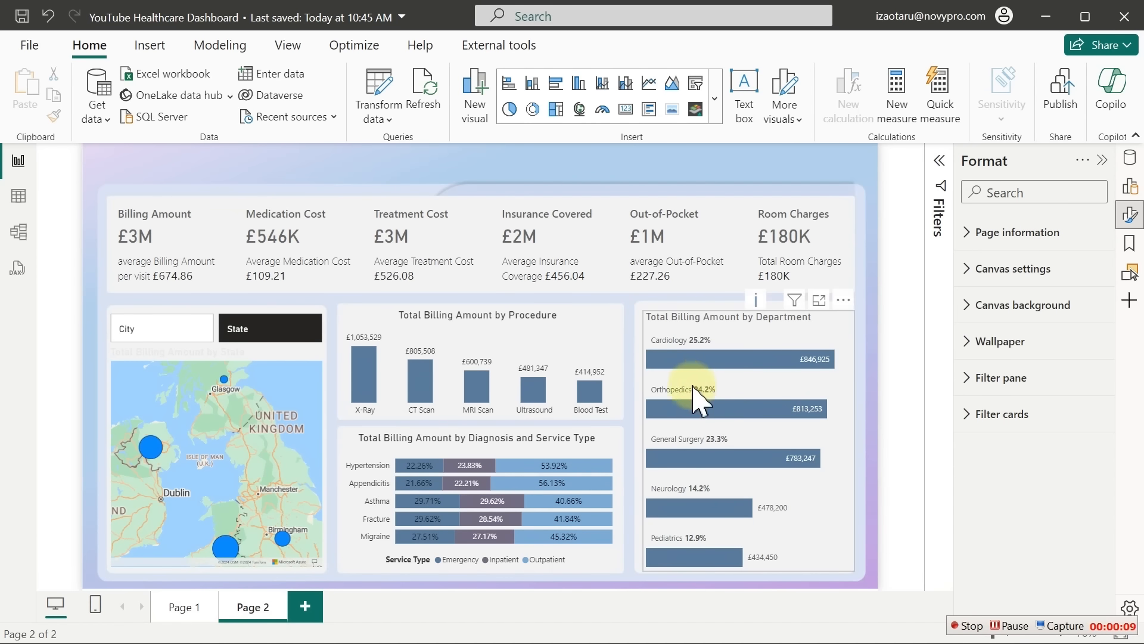
Colour the Total Billing Amount by Procedure columns slate blue with hex #5A7C9B
left_click(518, 347)
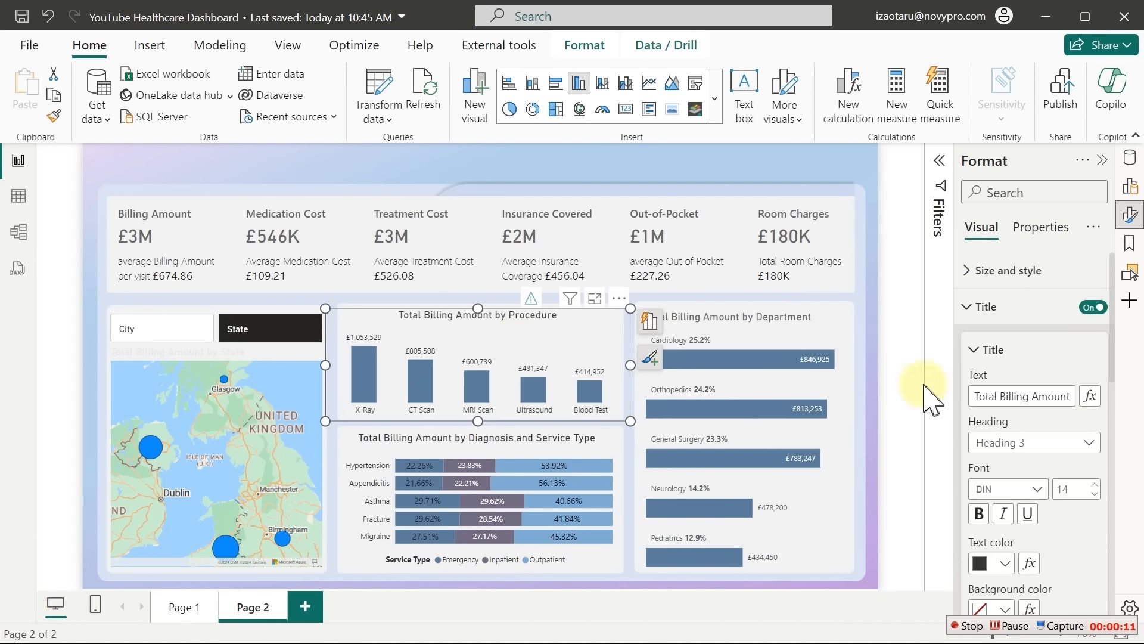
left_click(1002, 308)
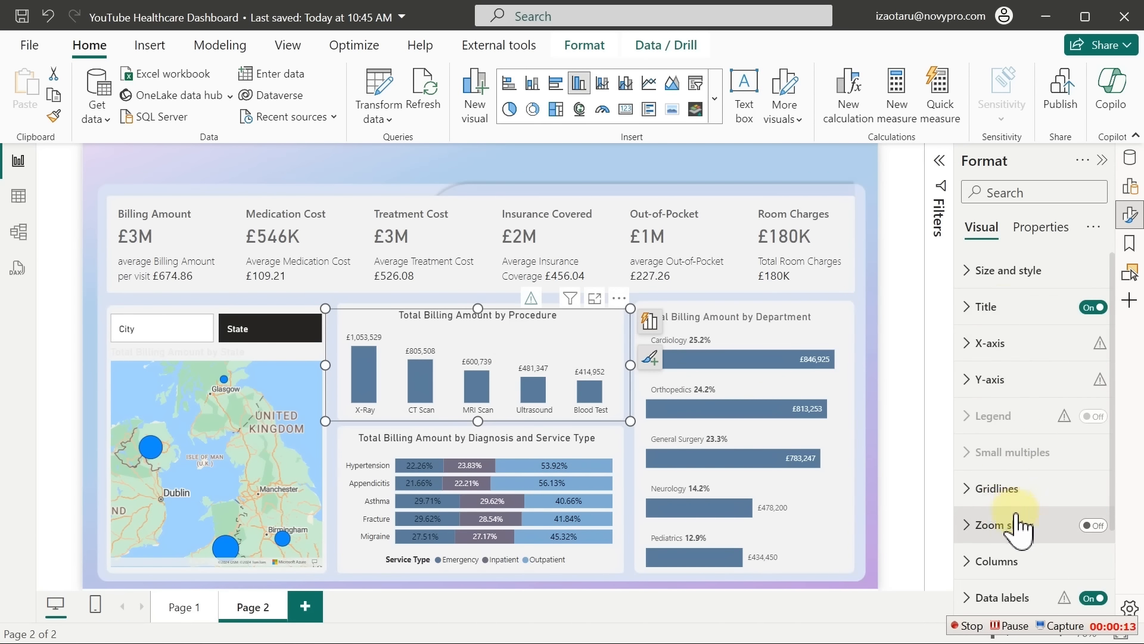
left_click(1025, 540)
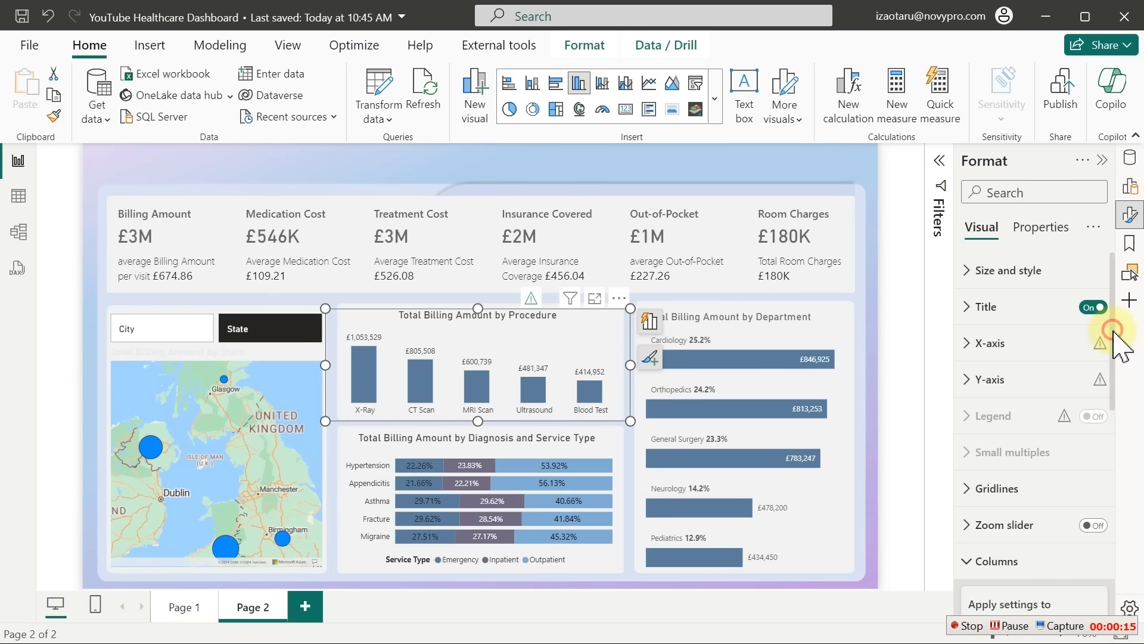
left_click_drag(1113, 331, 1123, 467)
left_click(1007, 447)
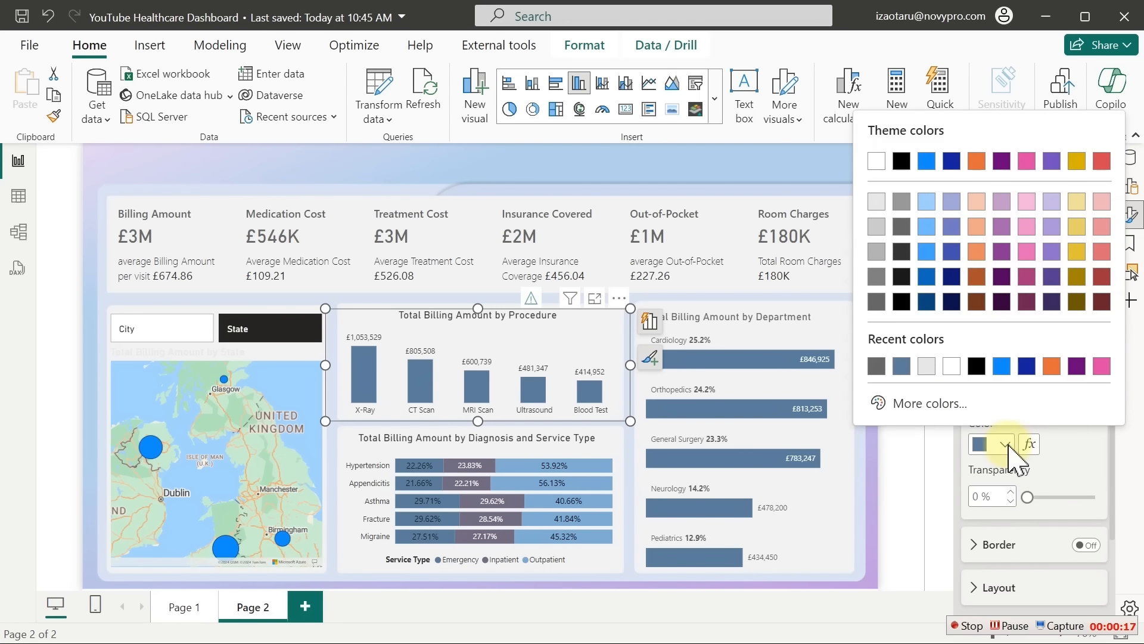
left_click(942, 403)
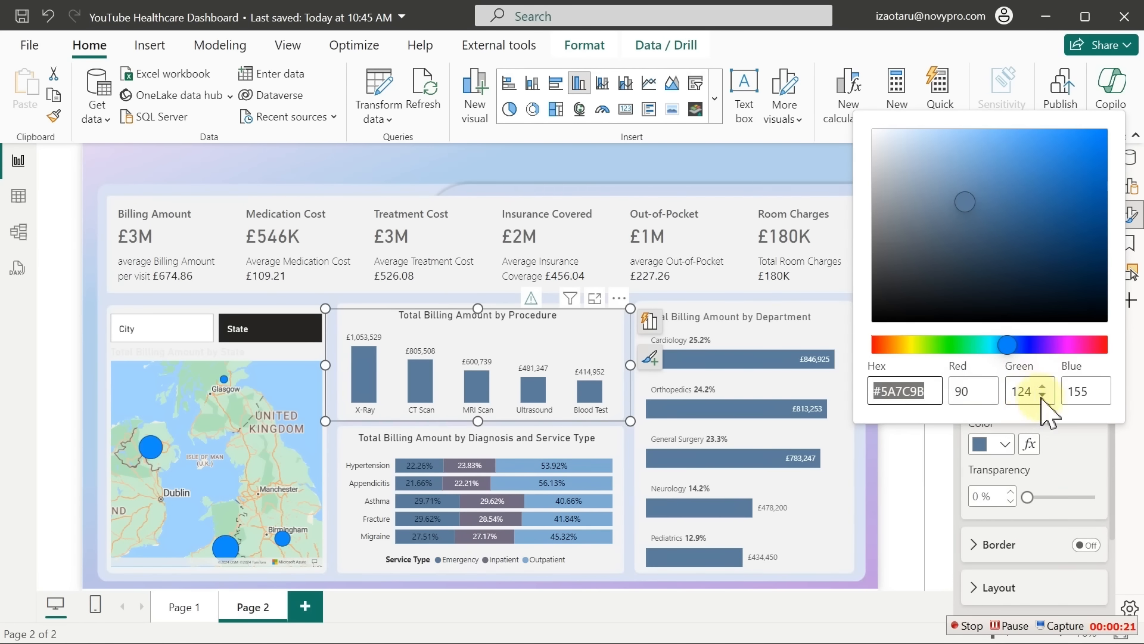
left_click(933, 394)
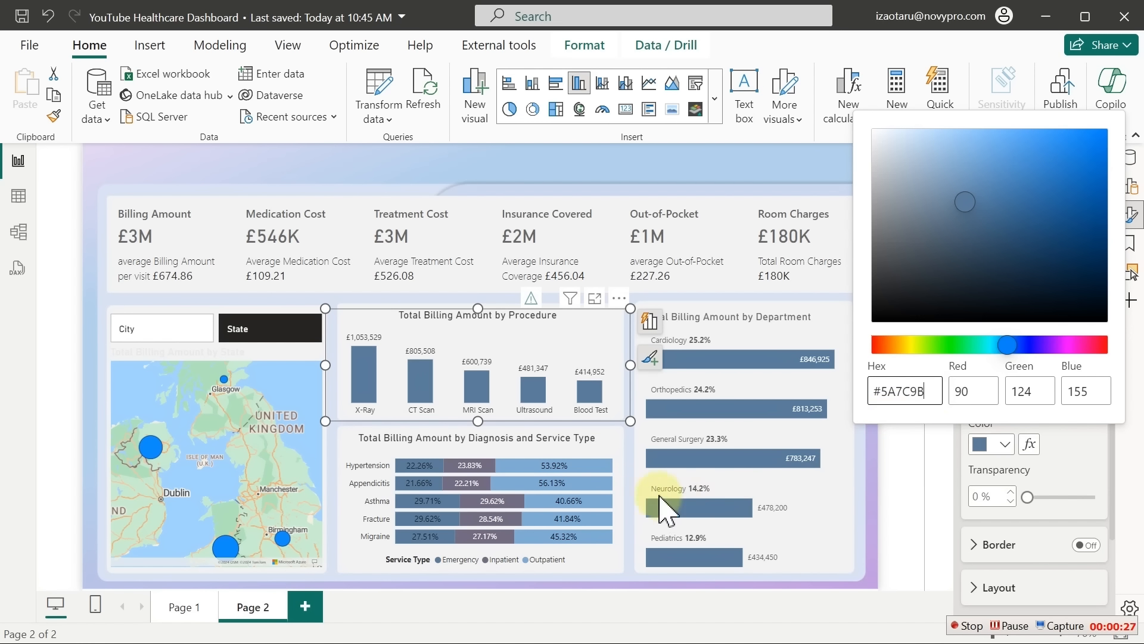
left_click(576, 447)
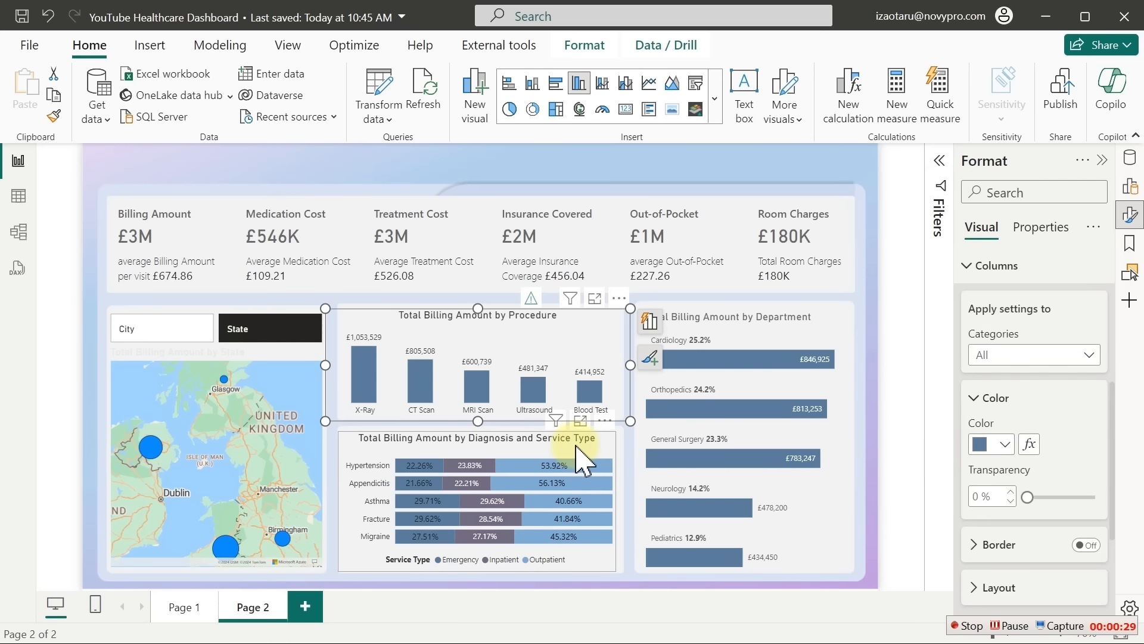
On the diagnosis and service type chart, colour the Inpatient bars #736B82
left_click(575, 448)
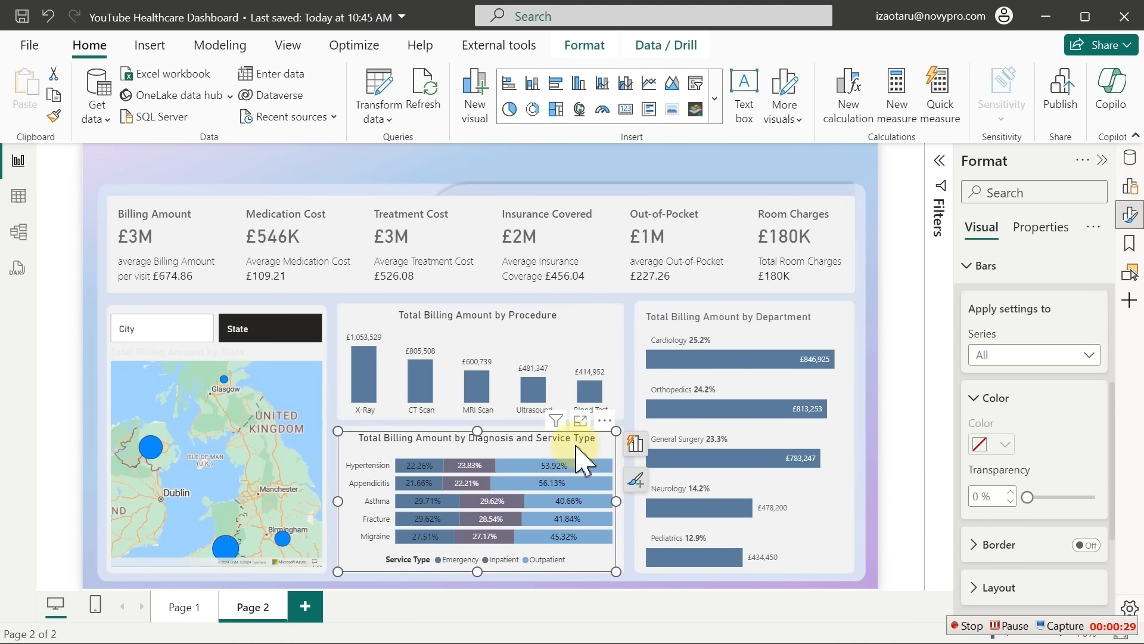
left_click(1013, 356)
left_click(1011, 399)
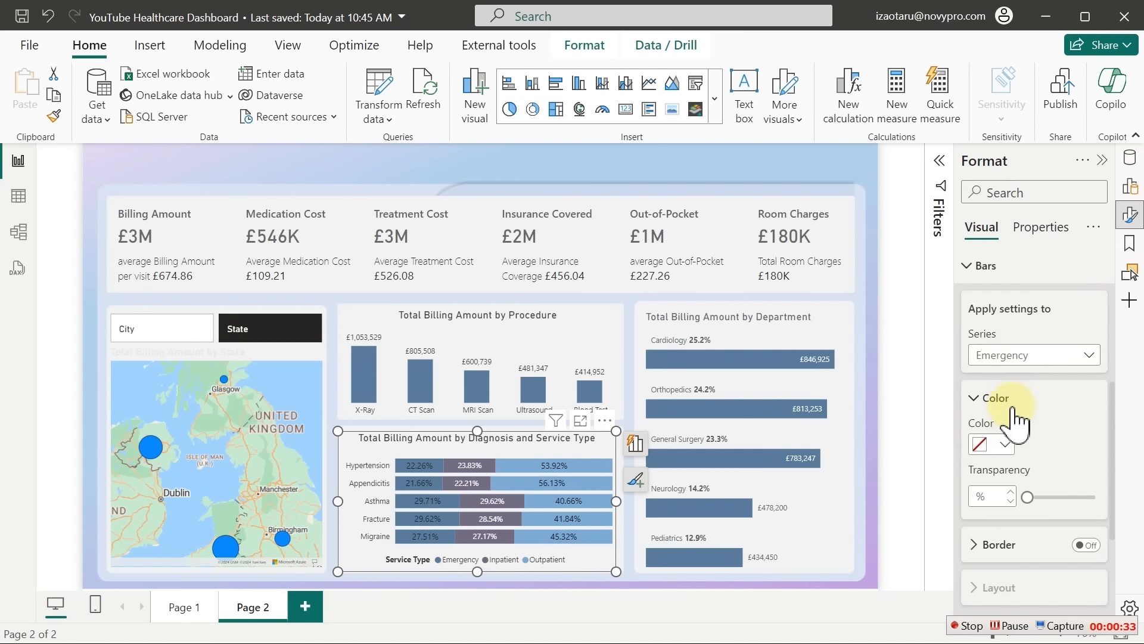
left_click(1012, 357)
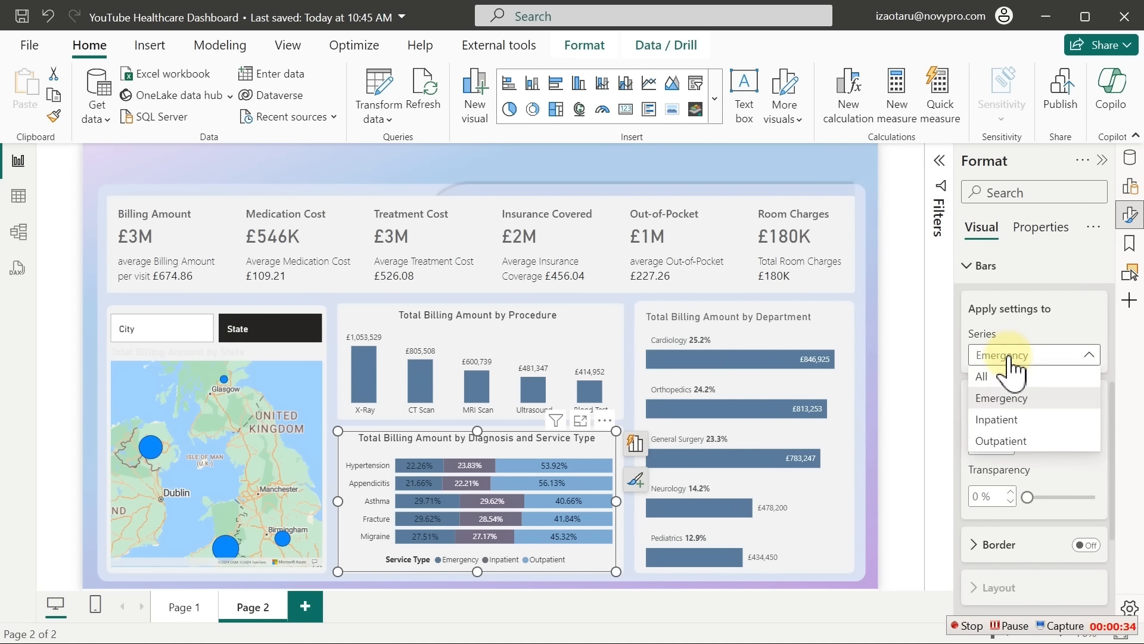
left_click(1003, 419)
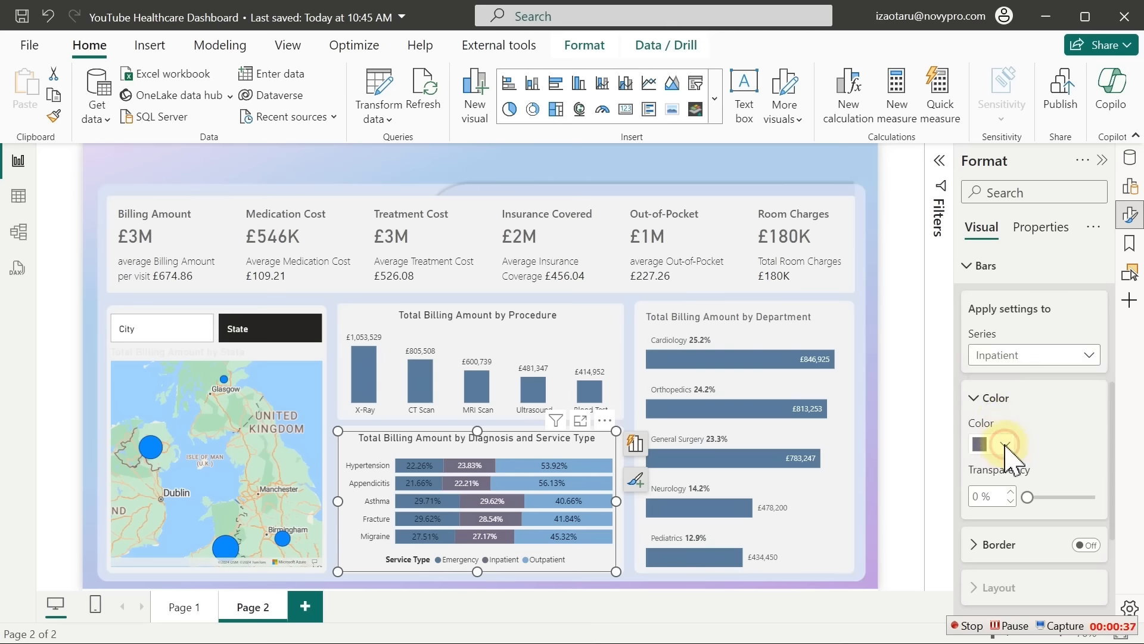
left_click(1005, 444)
left_click(931, 409)
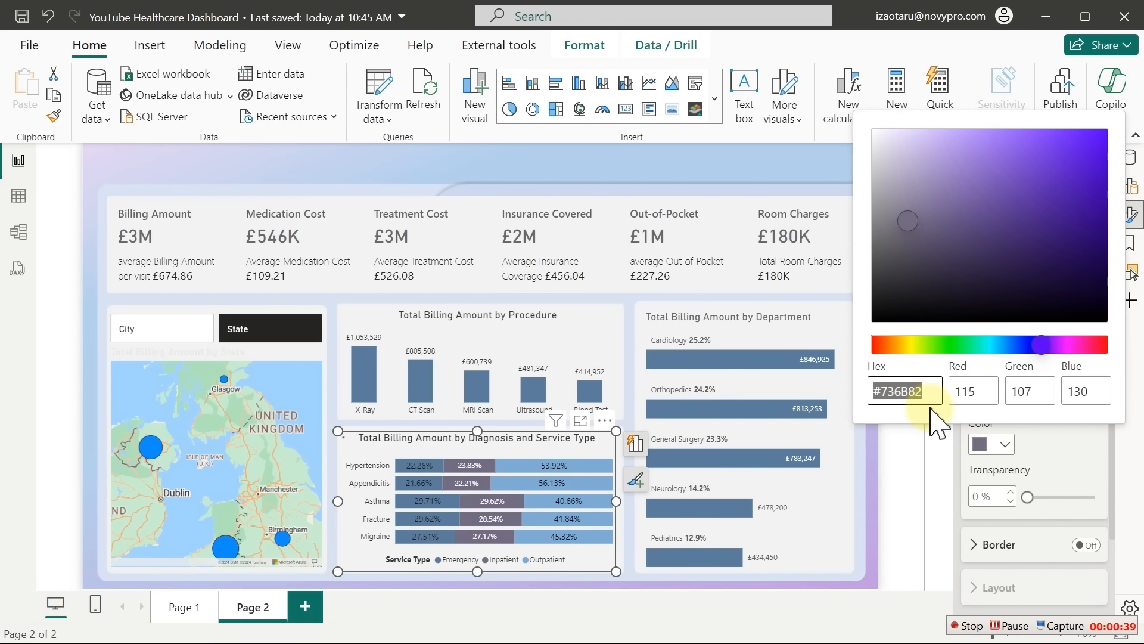
left_click(1029, 441)
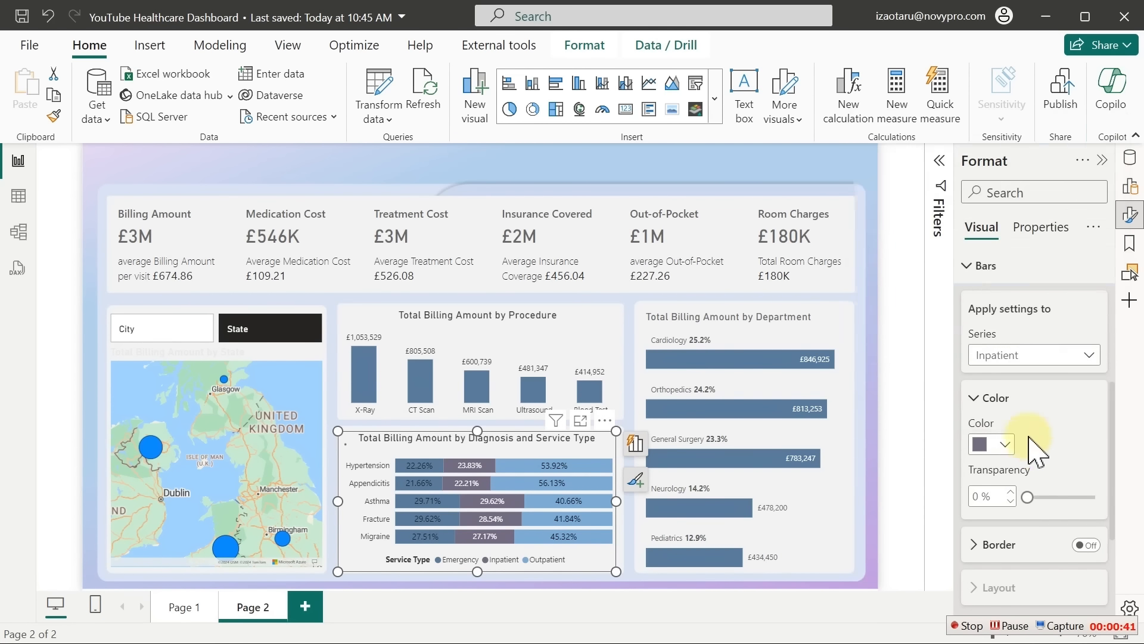
Colour the Outpatient bars #7EACD4
left_click(1009, 356)
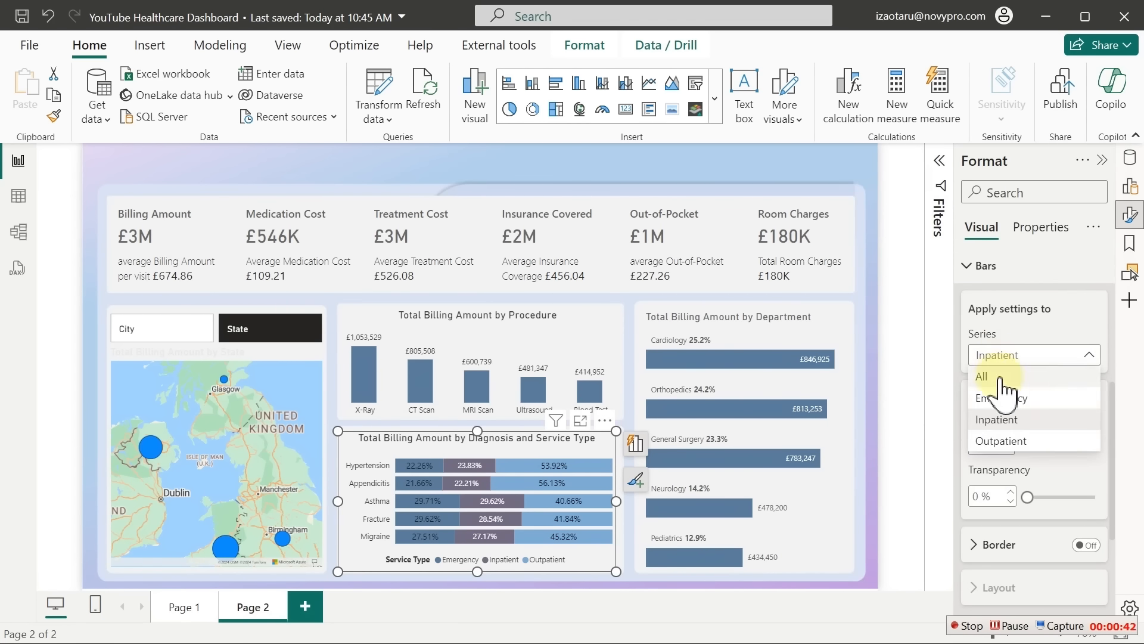
left_click(1002, 442)
left_click(990, 446)
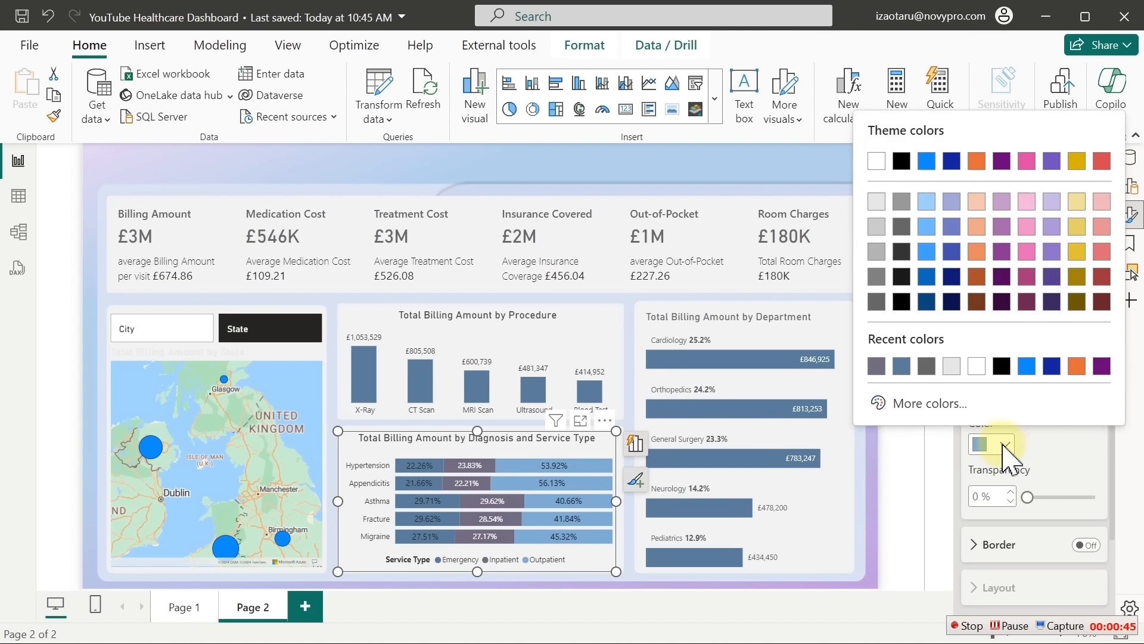
left_click(959, 408)
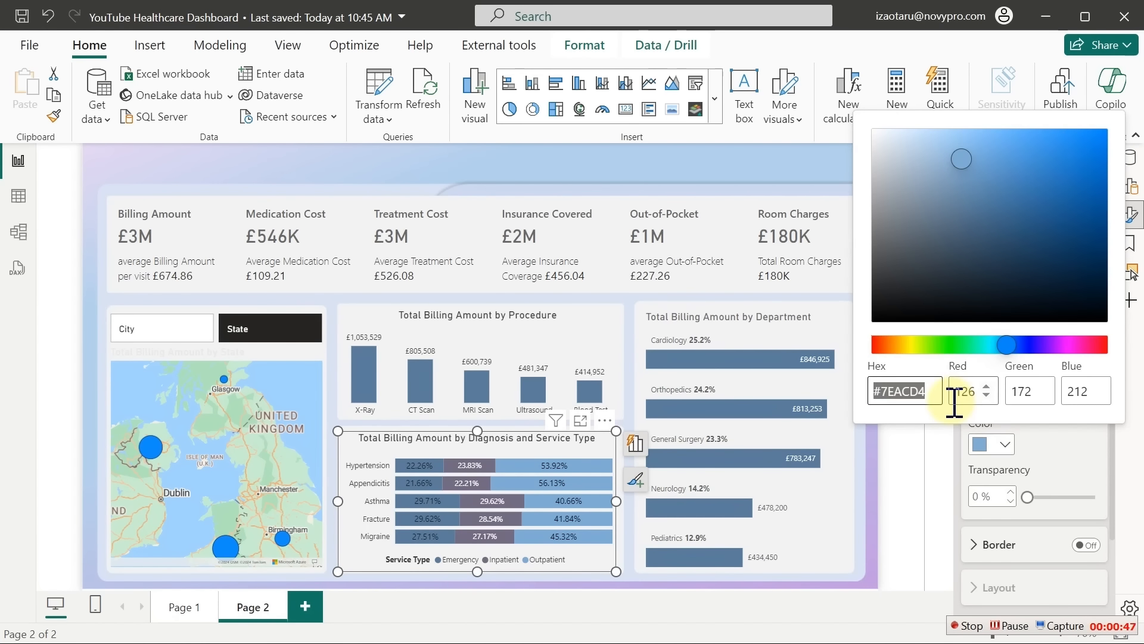
left_click(1058, 435)
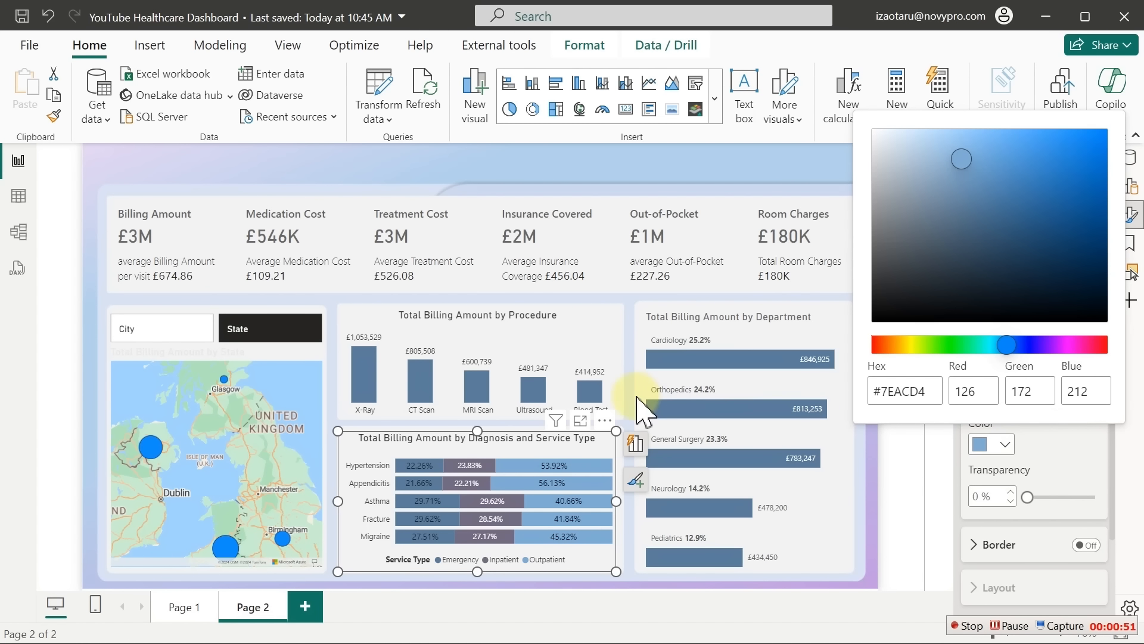
left_click(197, 327)
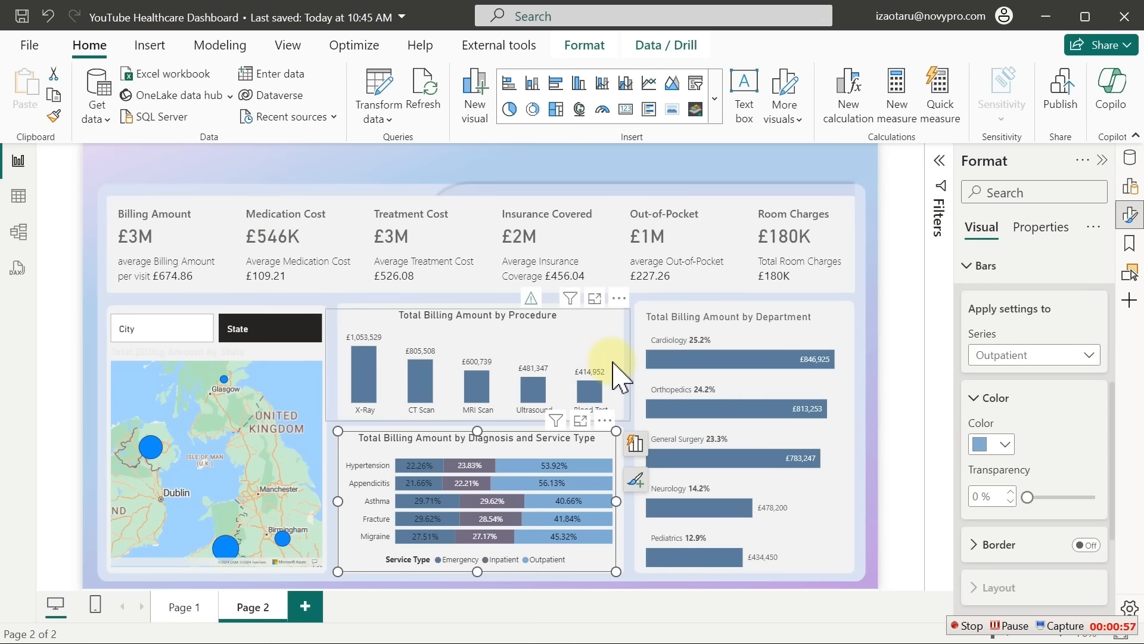
Colour the Emergency bars slate blue (RGB 90, 124, 155)
left_click(1035, 358)
left_click(1010, 401)
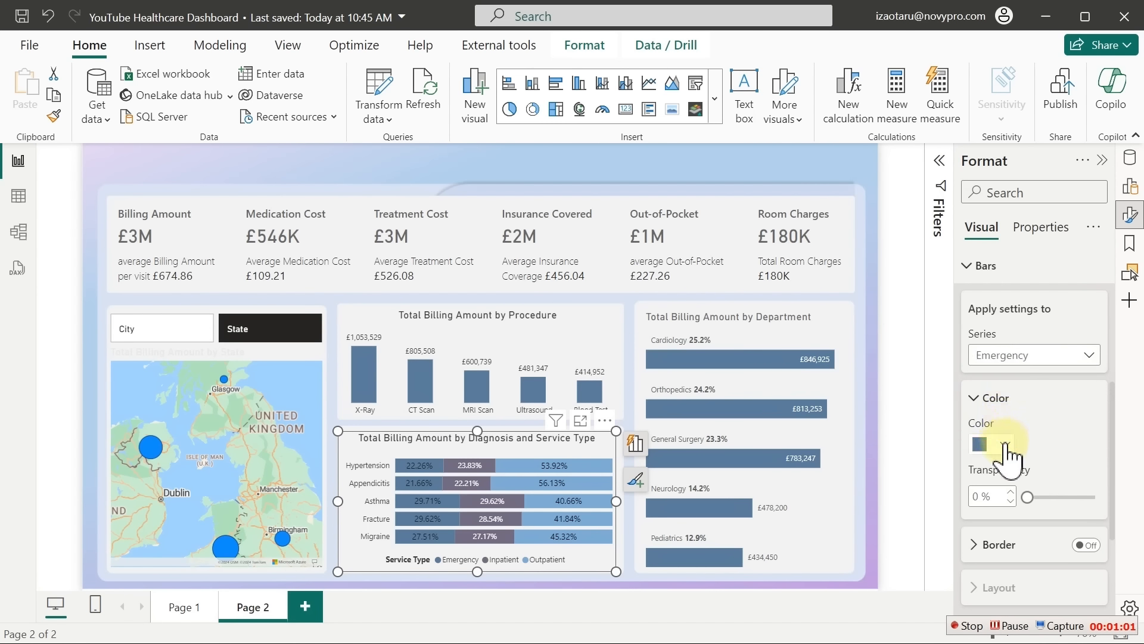
left_click(1005, 446)
left_click(916, 404)
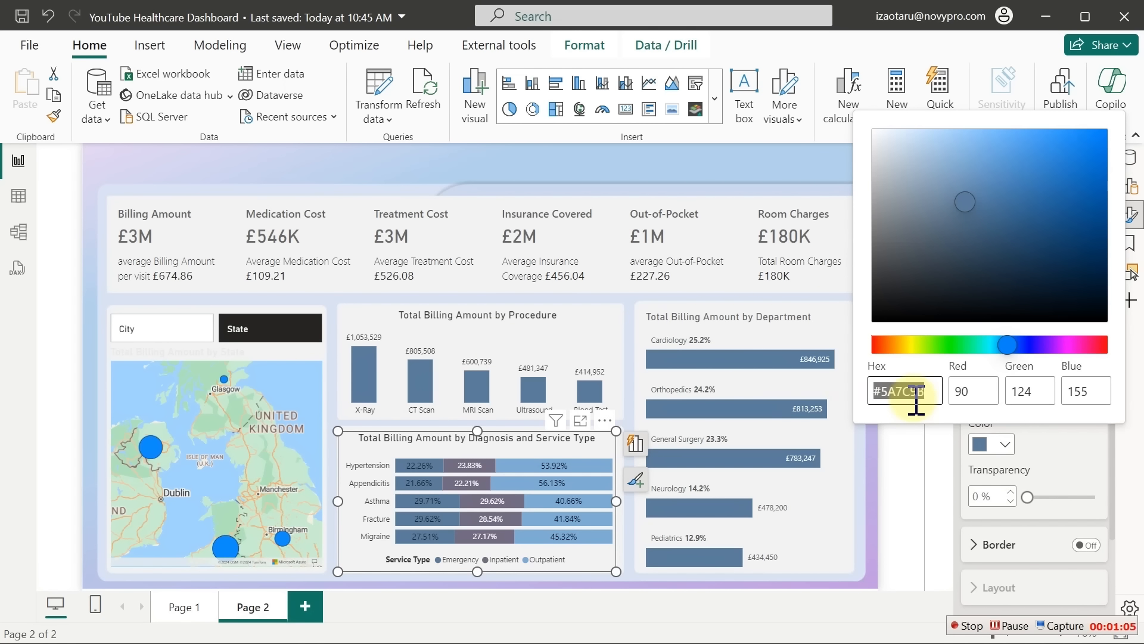
left_click(200, 328)
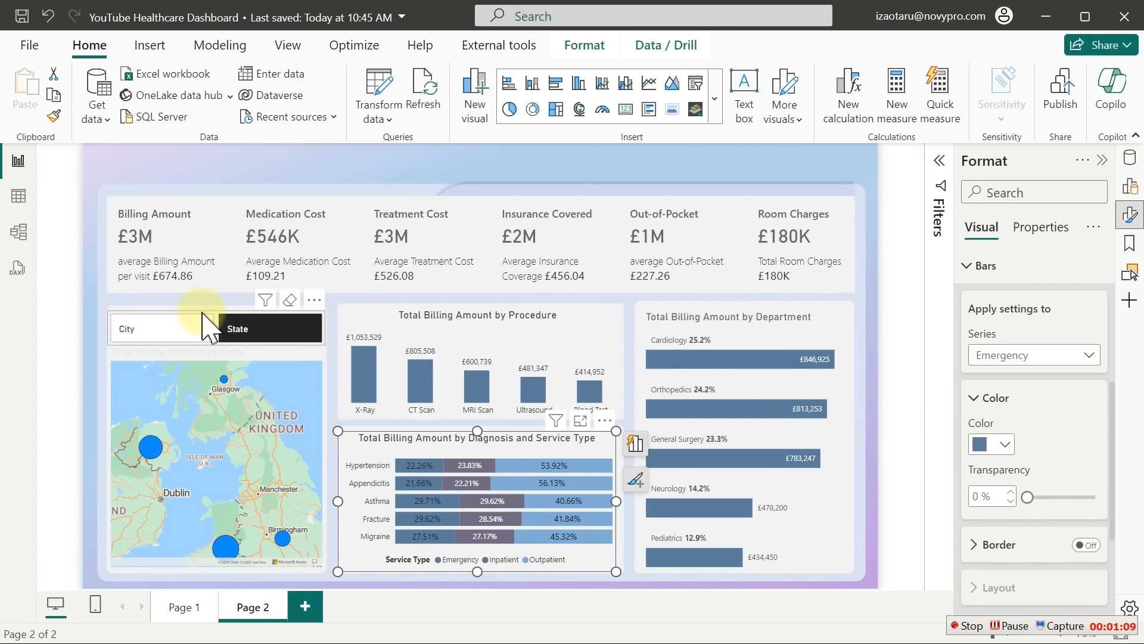
Turn off the City/State slicer button borders and give default buttons a light grey fill
left_click(203, 327)
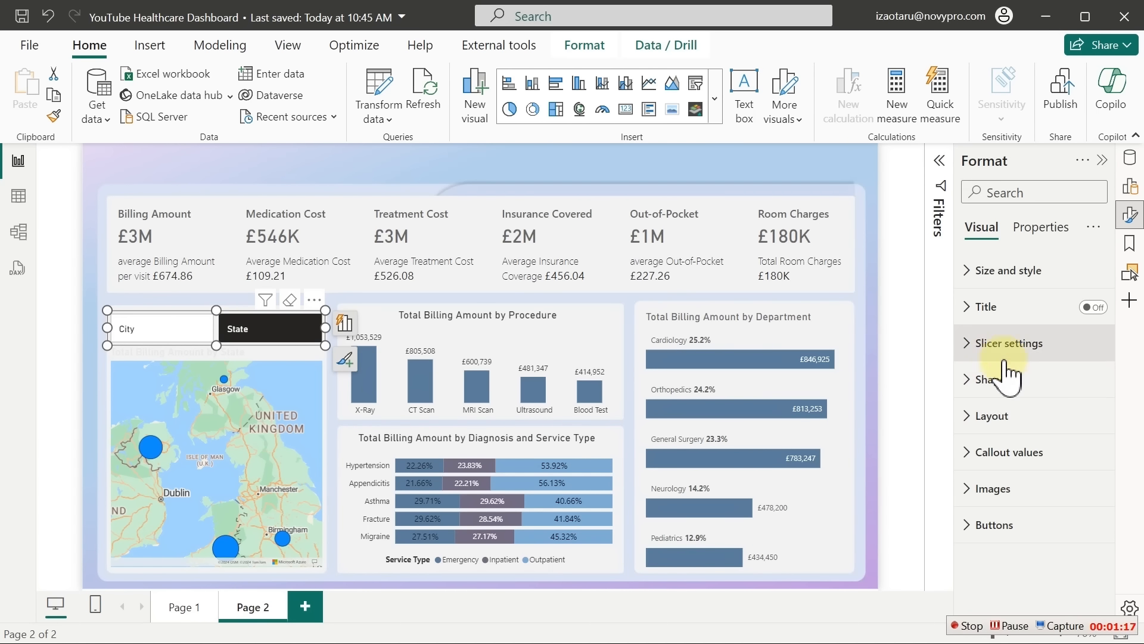
left_click(993, 523)
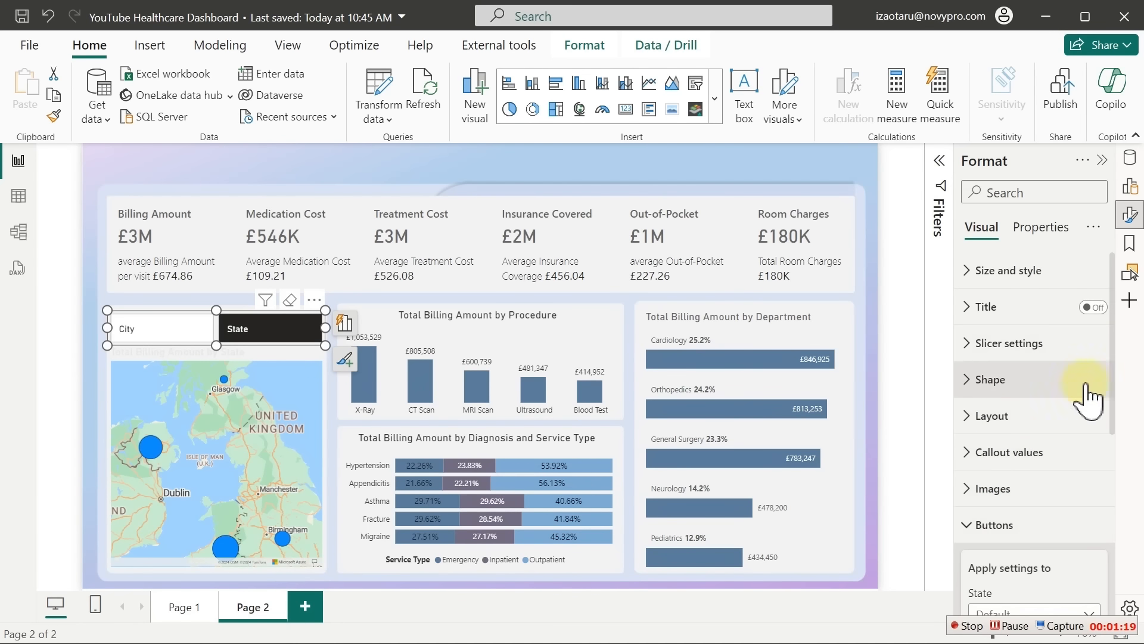
scroll(1073, 381, "down", 5)
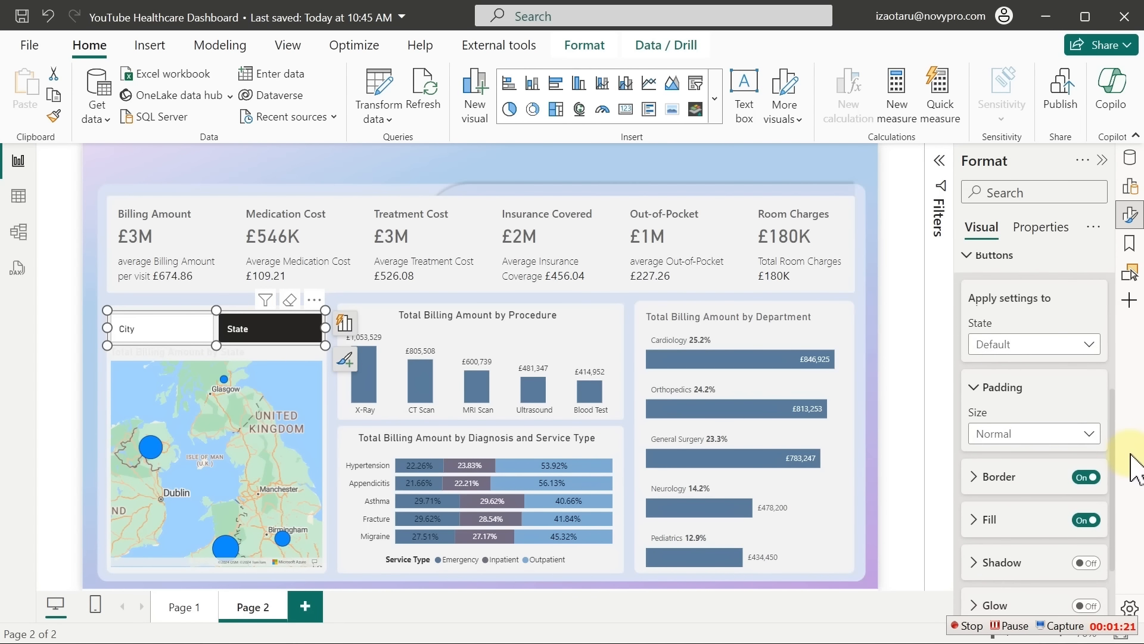
left_click(1053, 343)
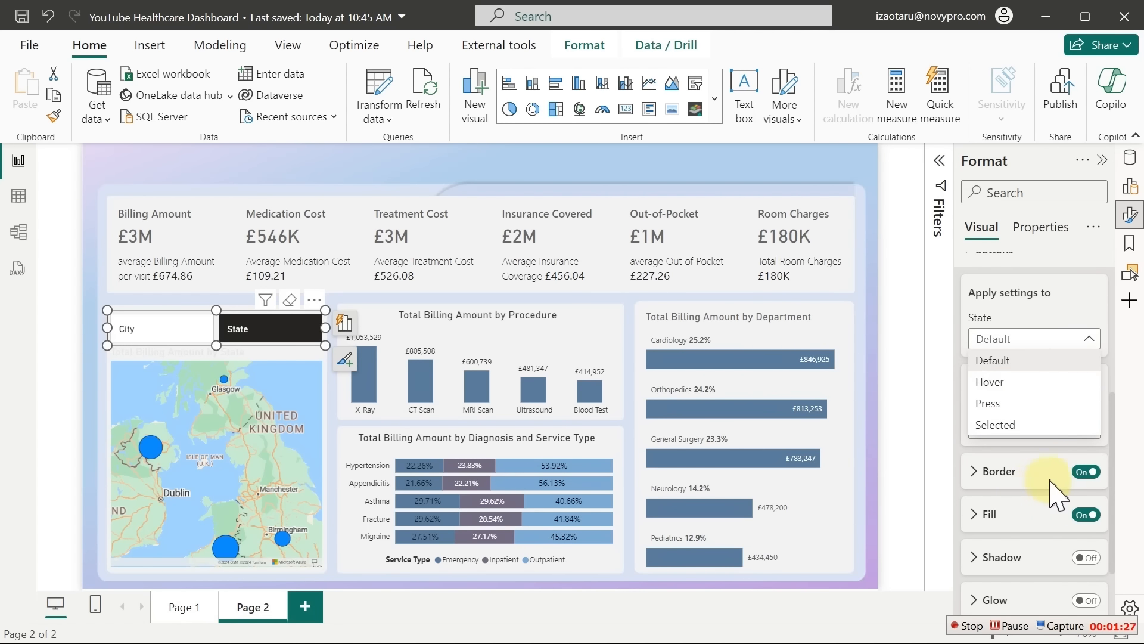
left_click(1085, 472)
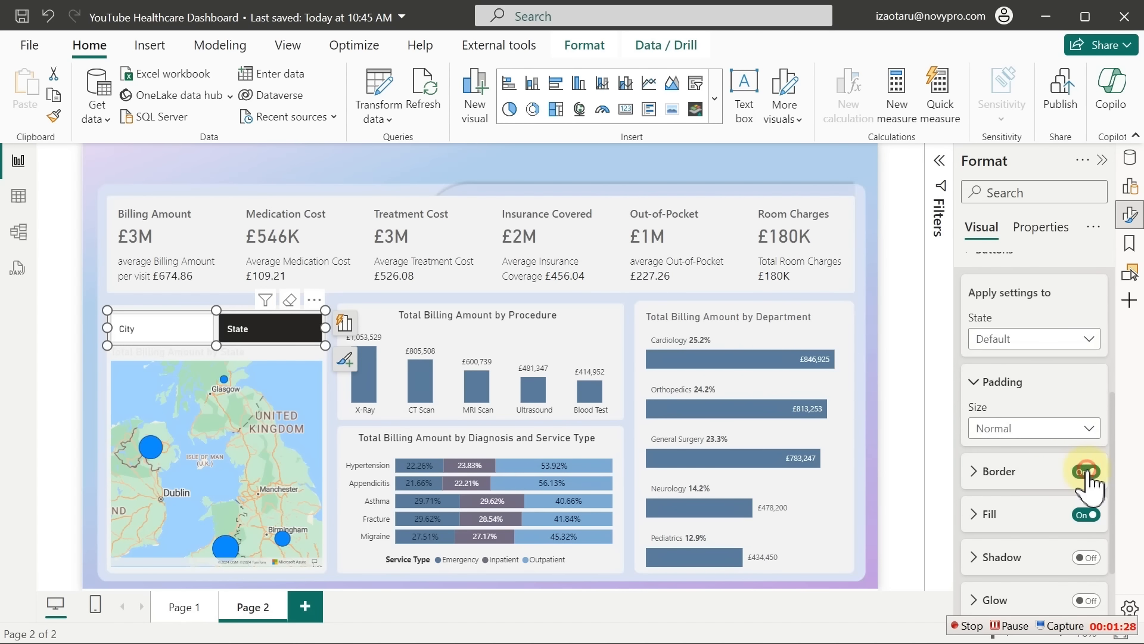
left_click(1026, 514)
left_click(1005, 559)
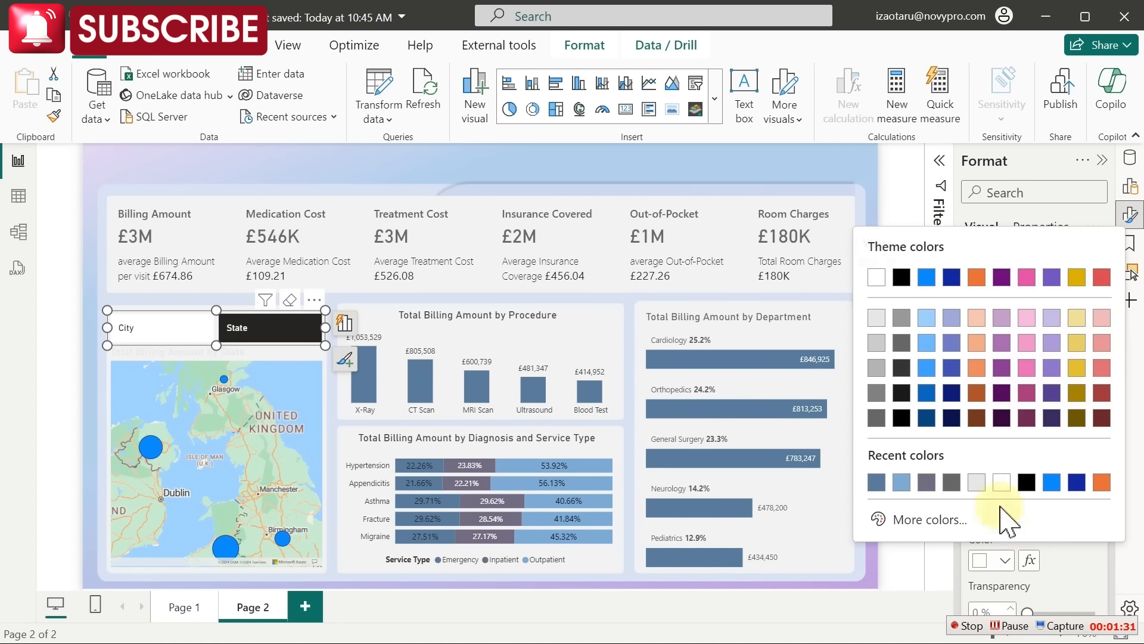
left_click(879, 321)
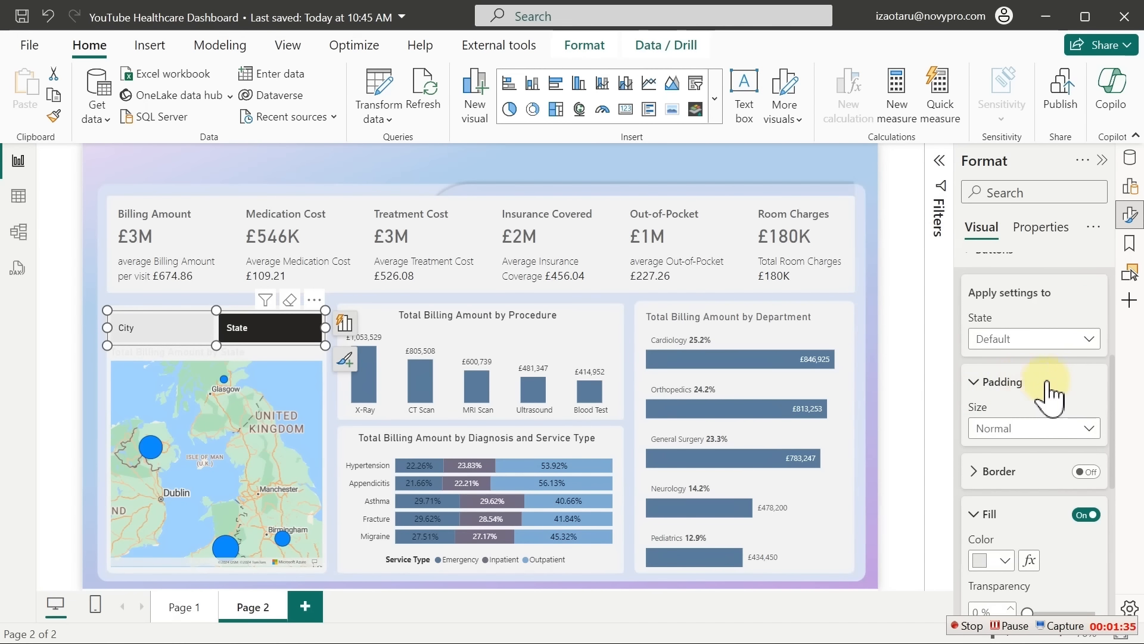
Give the slicer's Selected-state buttons a blue-grey fill
left_click(1062, 339)
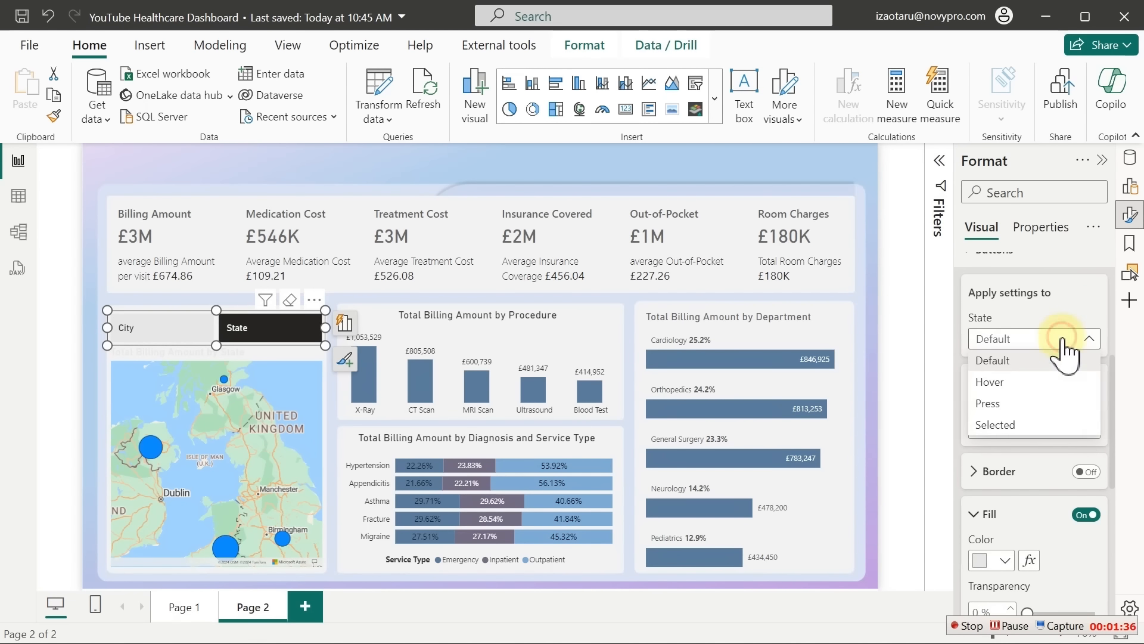
left_click(1001, 424)
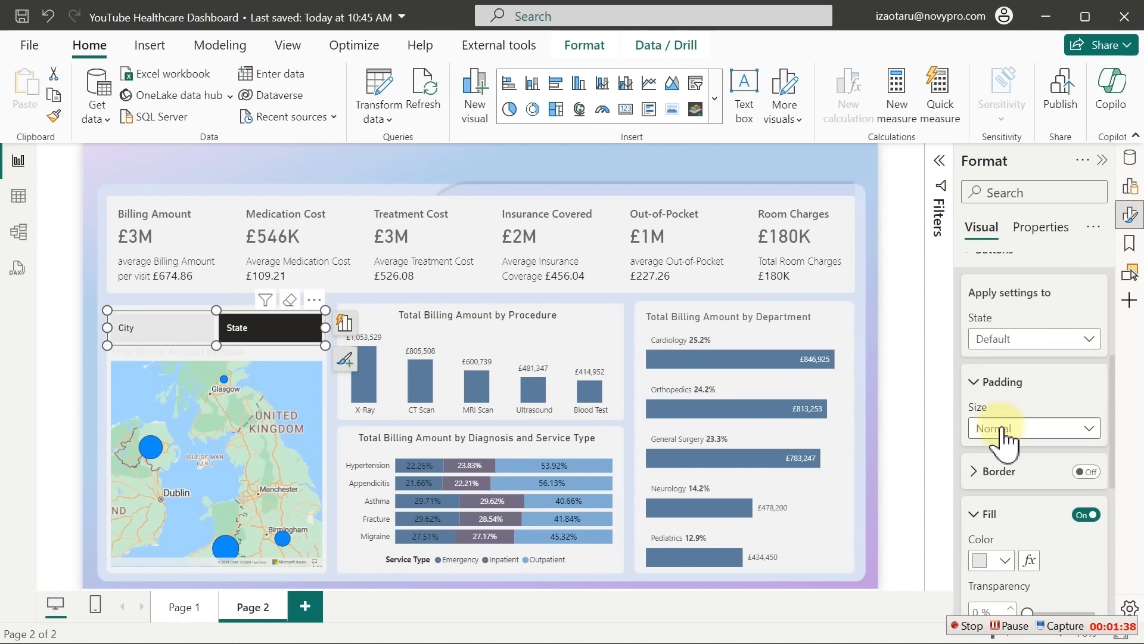
left_click(1001, 565)
left_click(902, 482)
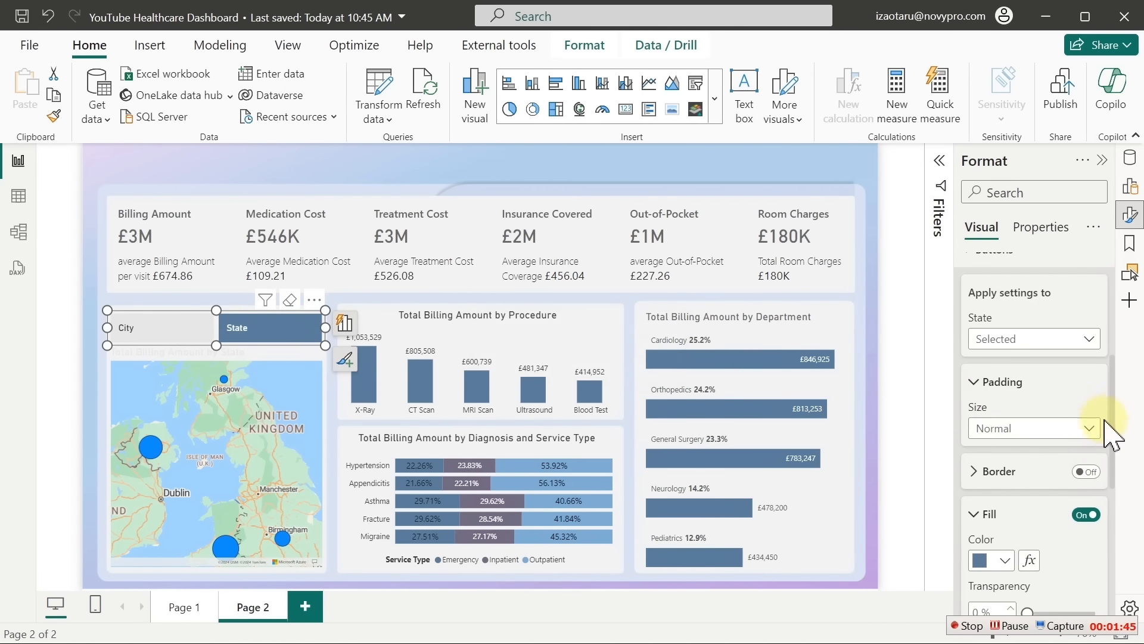
Enlarge the Selected-state button text to size 17 and switch the slicer to City
scroll(1111, 405, "up", 5)
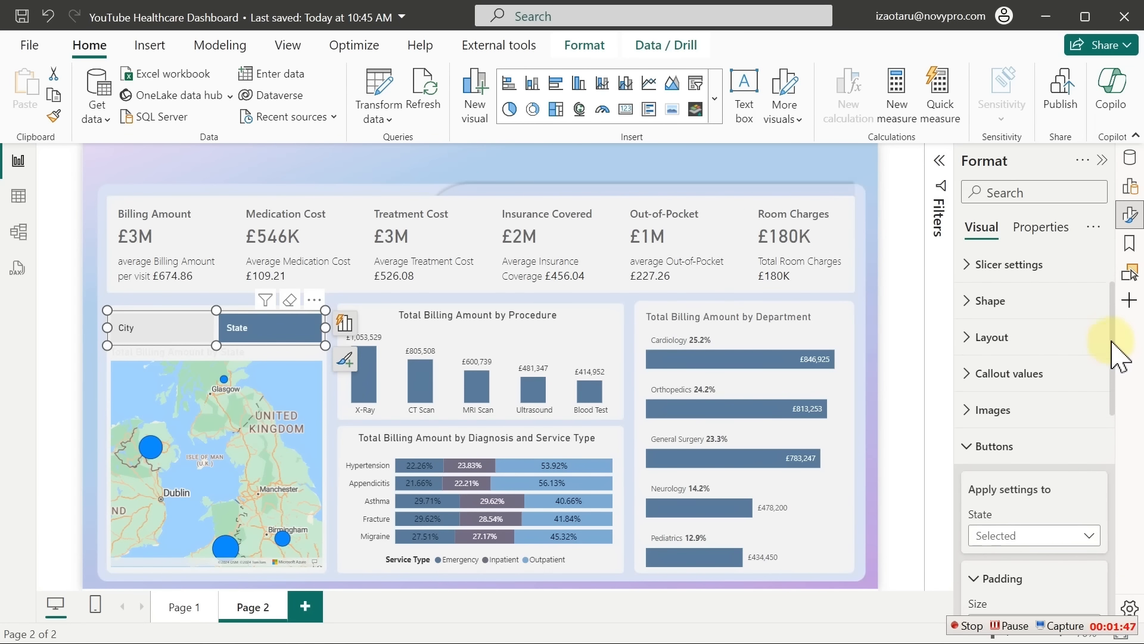
left_click(1023, 381)
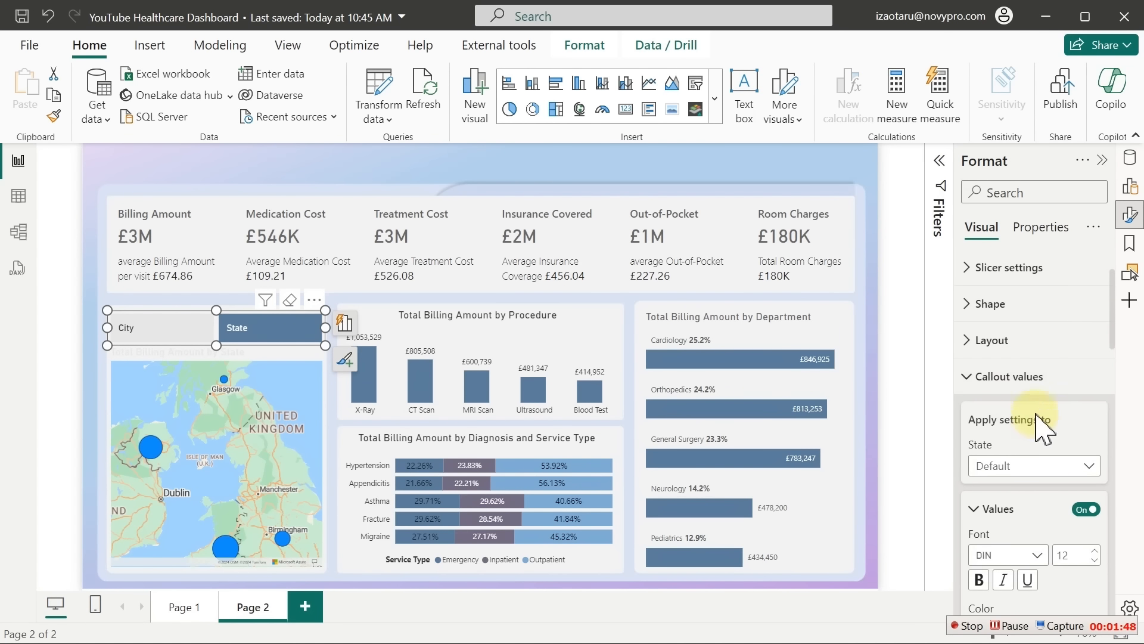
left_click(1089, 467)
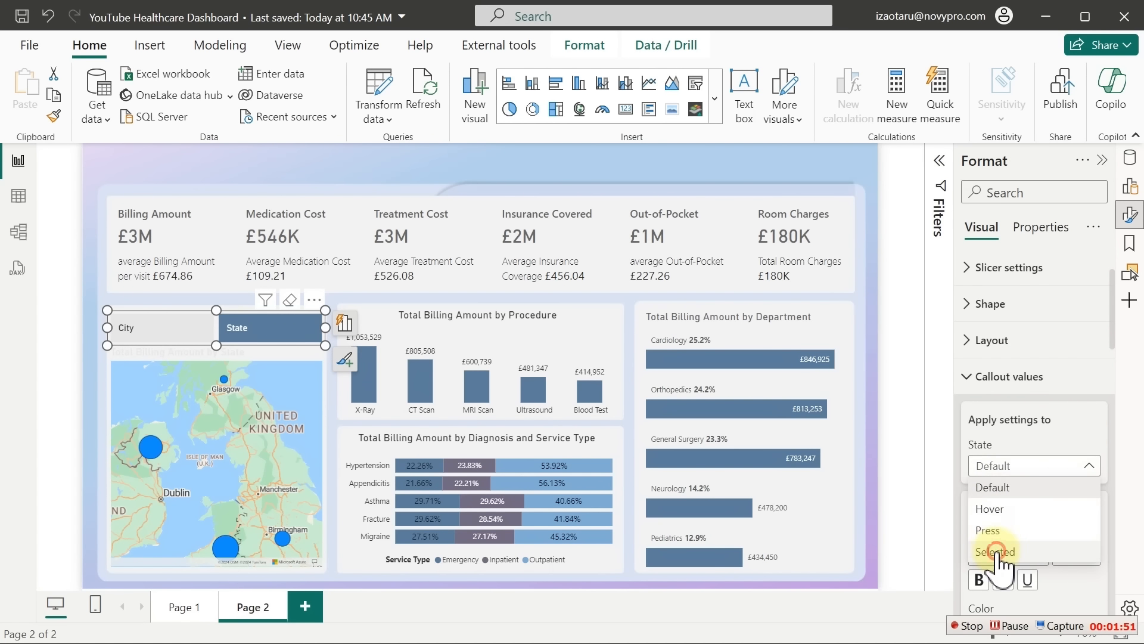
left_click(996, 552)
left_click(1085, 509)
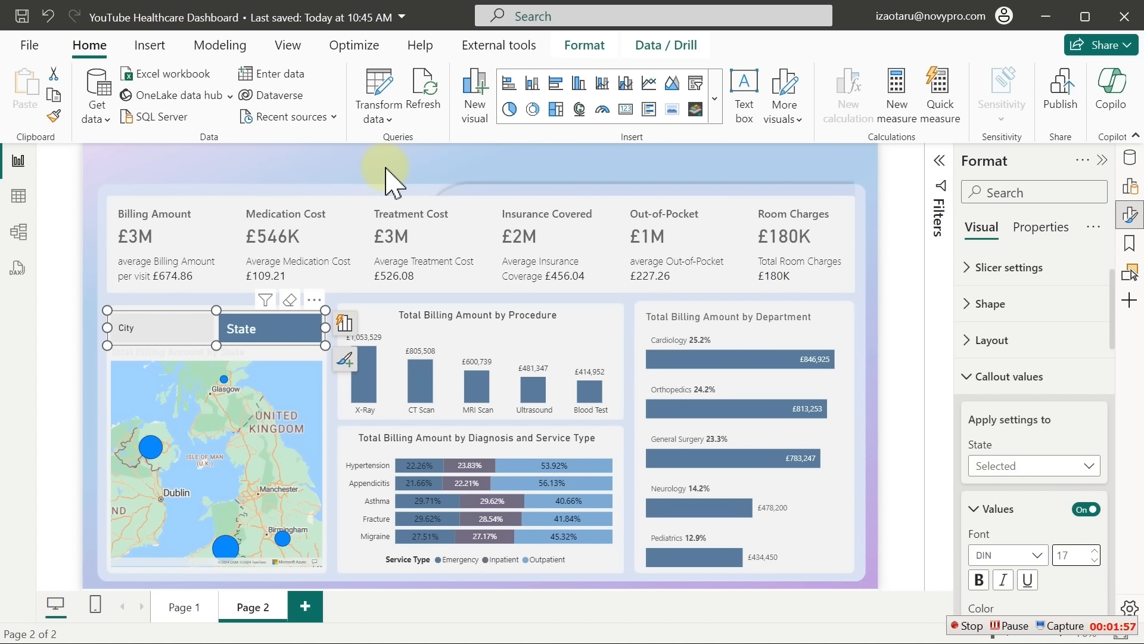
left_click(199, 333)
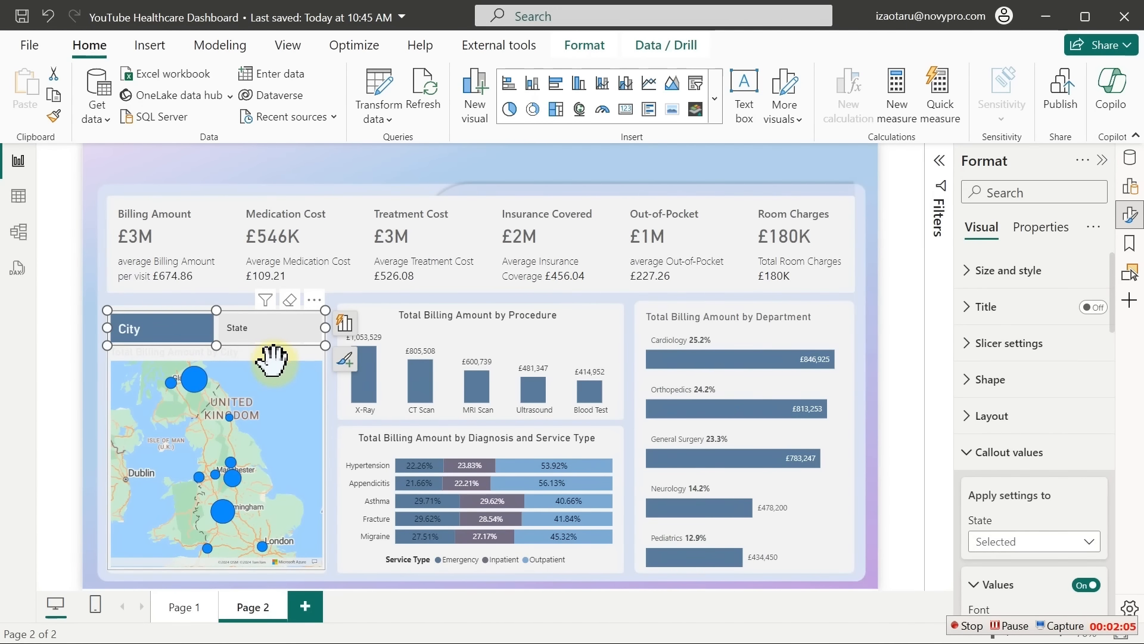
left_click(273, 362)
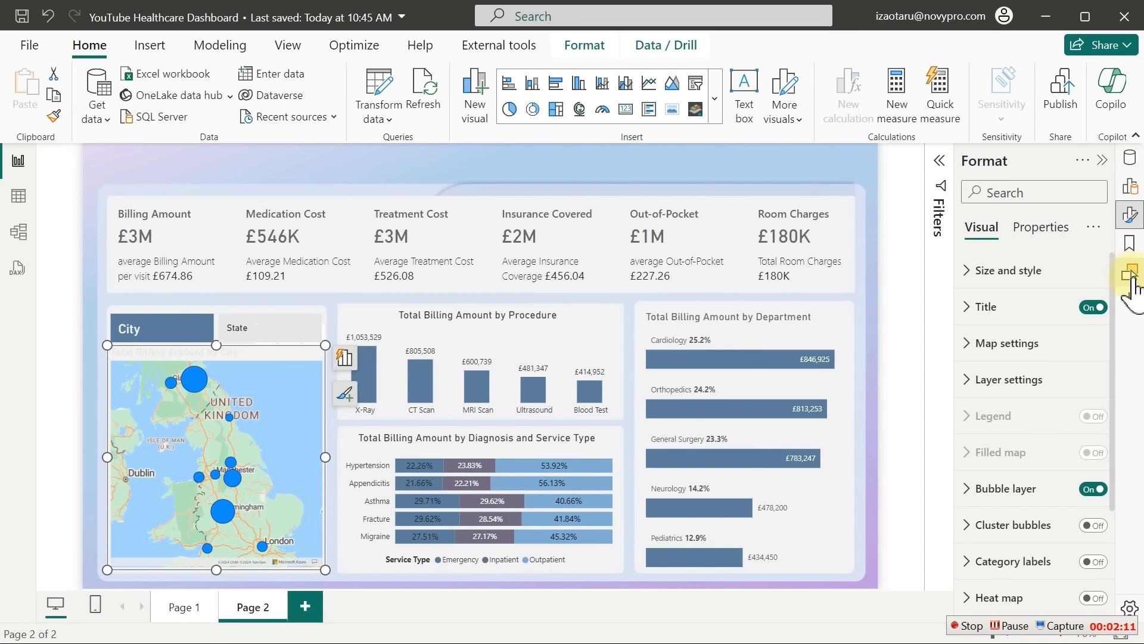
Make the map title text dark grey
left_click(1013, 306)
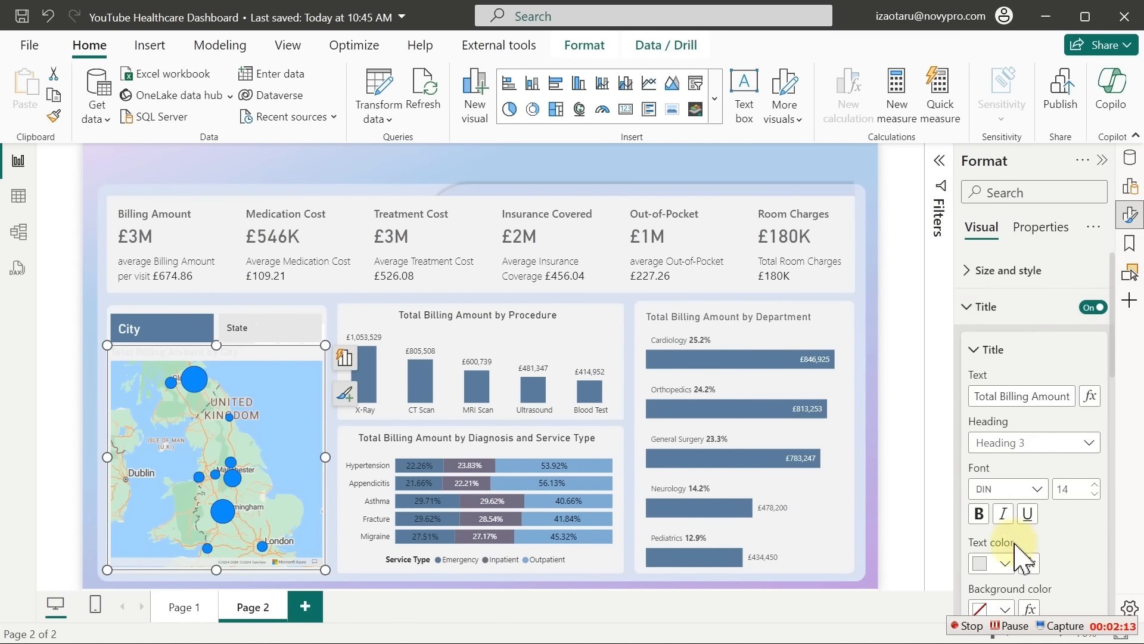
left_click(1005, 563)
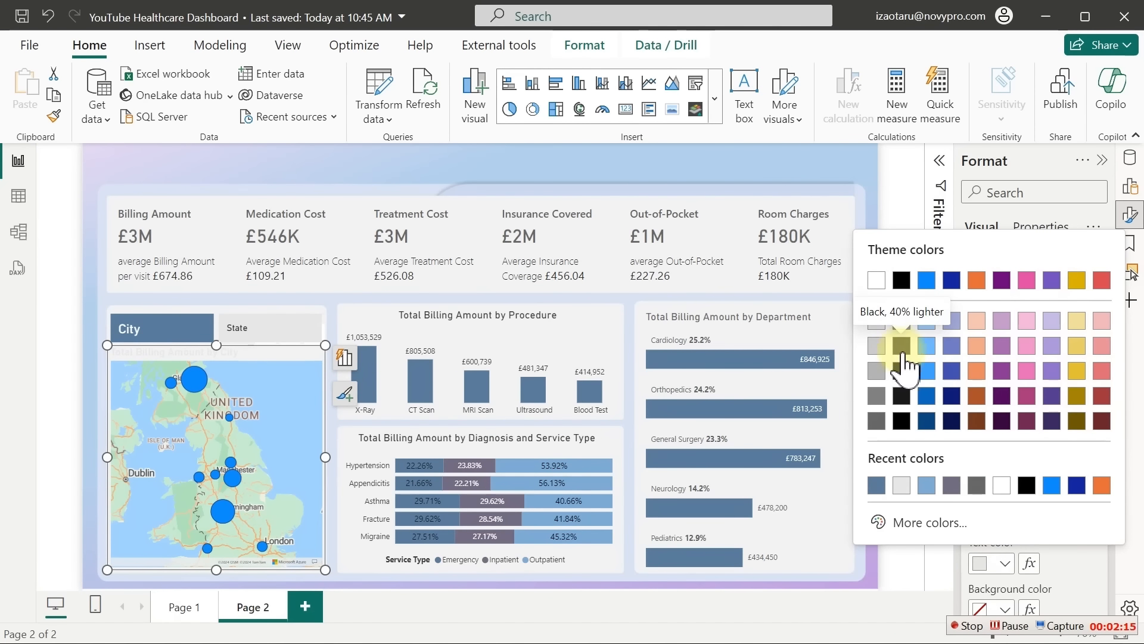
left_click(977, 485)
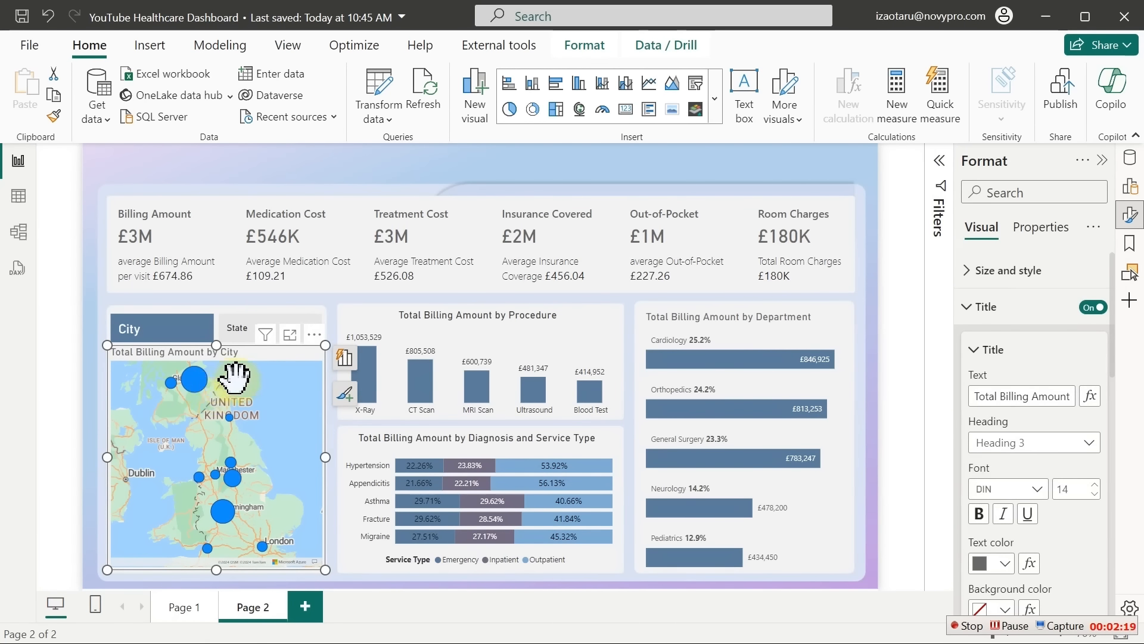
left_click(1011, 313)
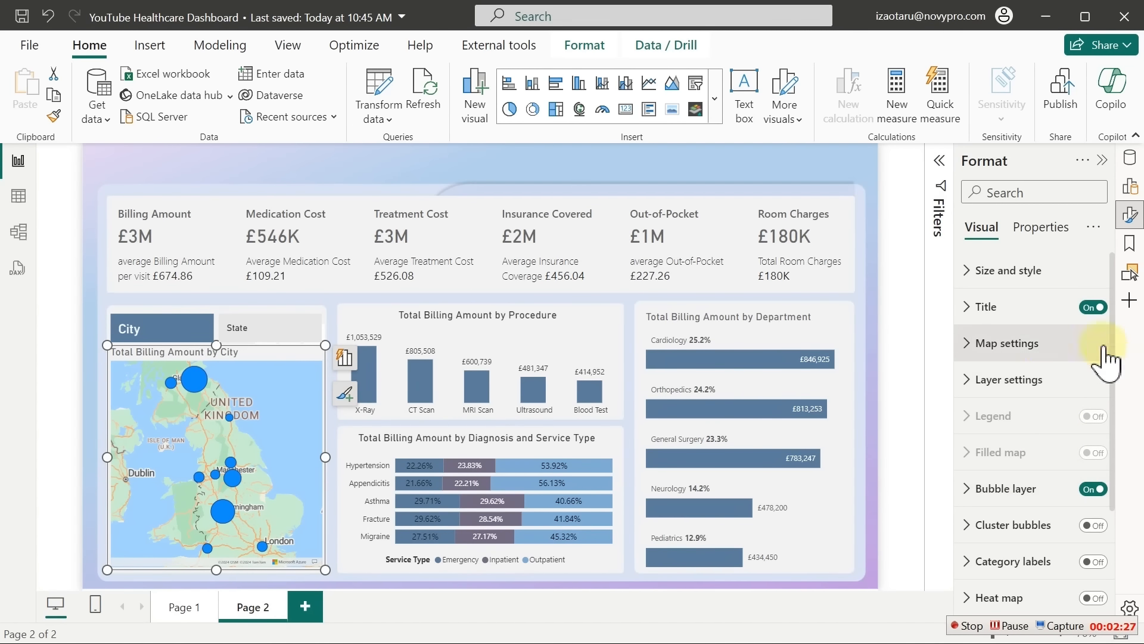
Try the Satellite, Hybrid and Grayscale (Dark) map styles, then settle on Grayscale (Light)
left_click(1026, 351)
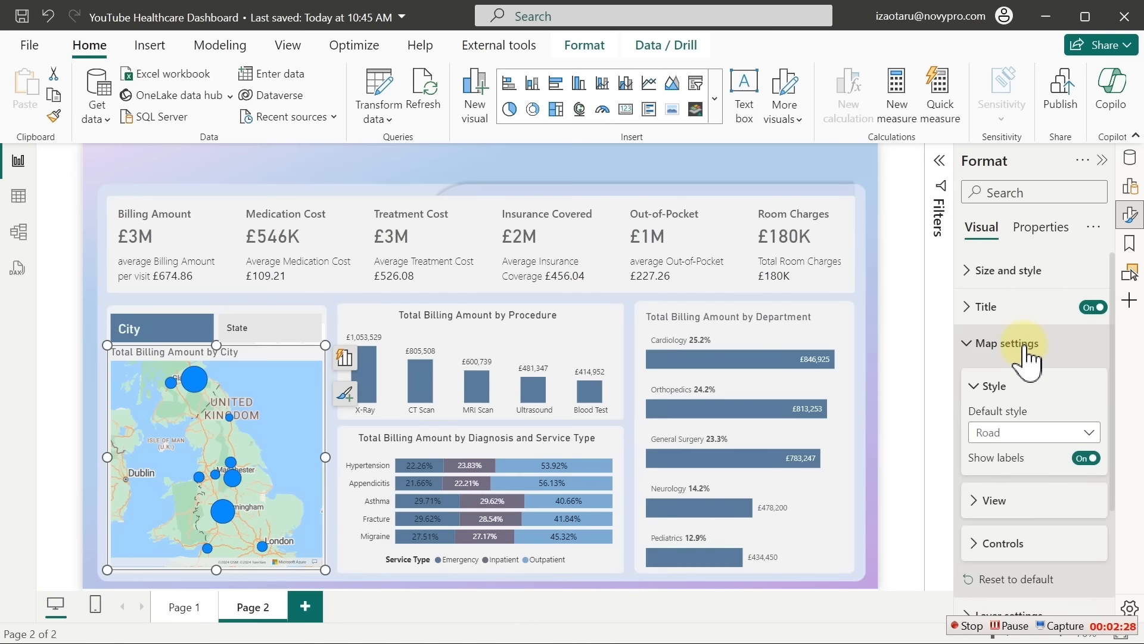
left_click(1021, 444)
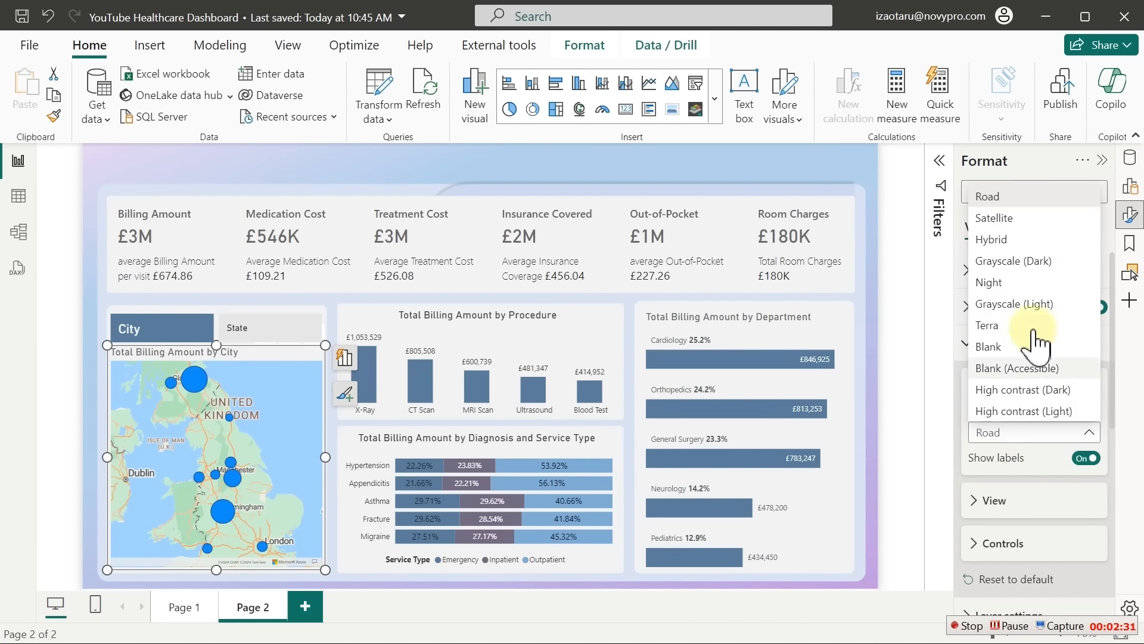
left_click(1013, 219)
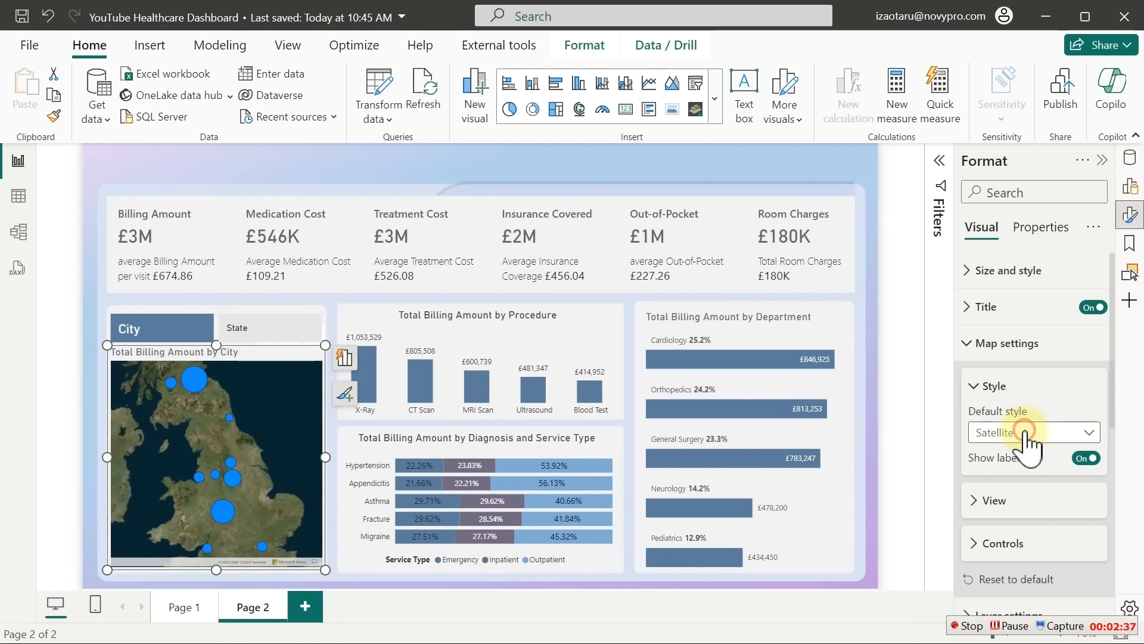
left_click(1016, 434)
left_click(1001, 244)
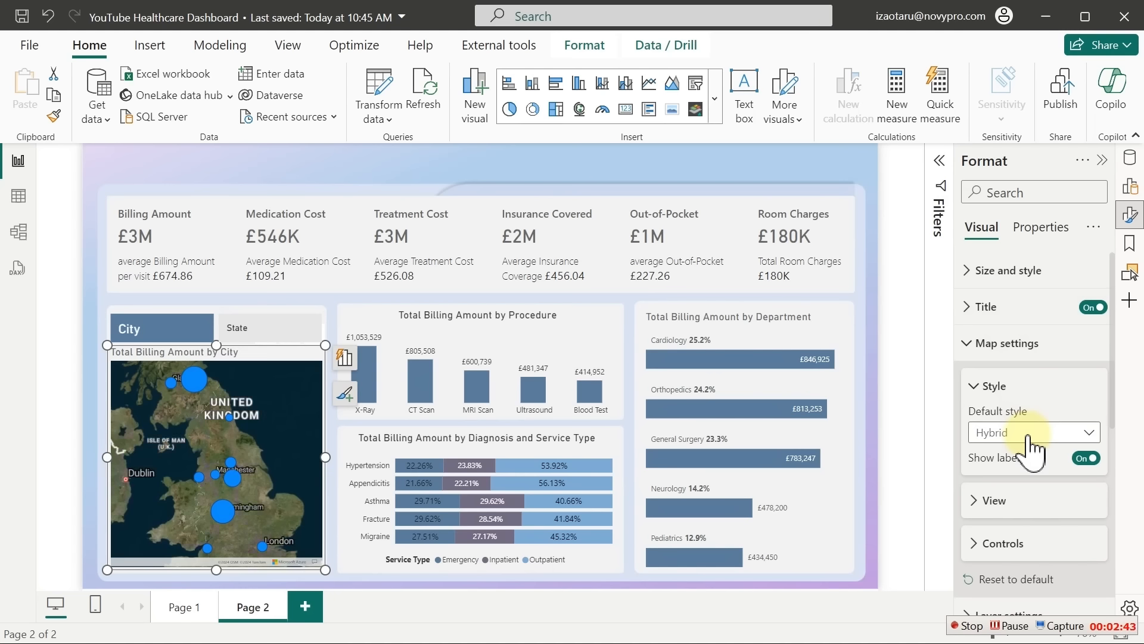
left_click(1028, 433)
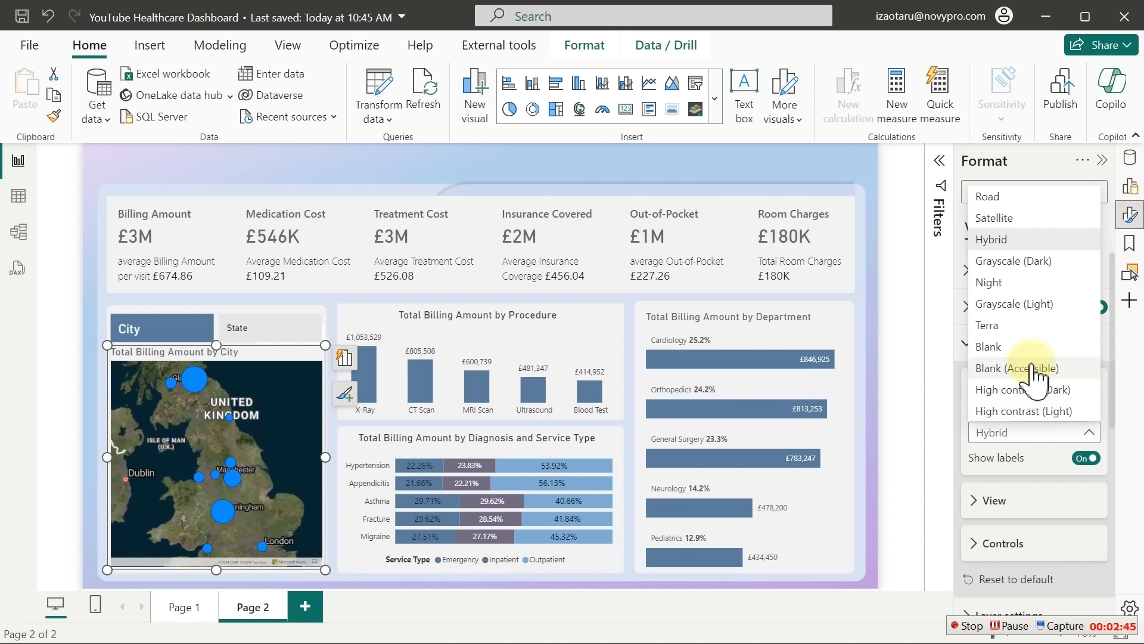
left_click(1038, 262)
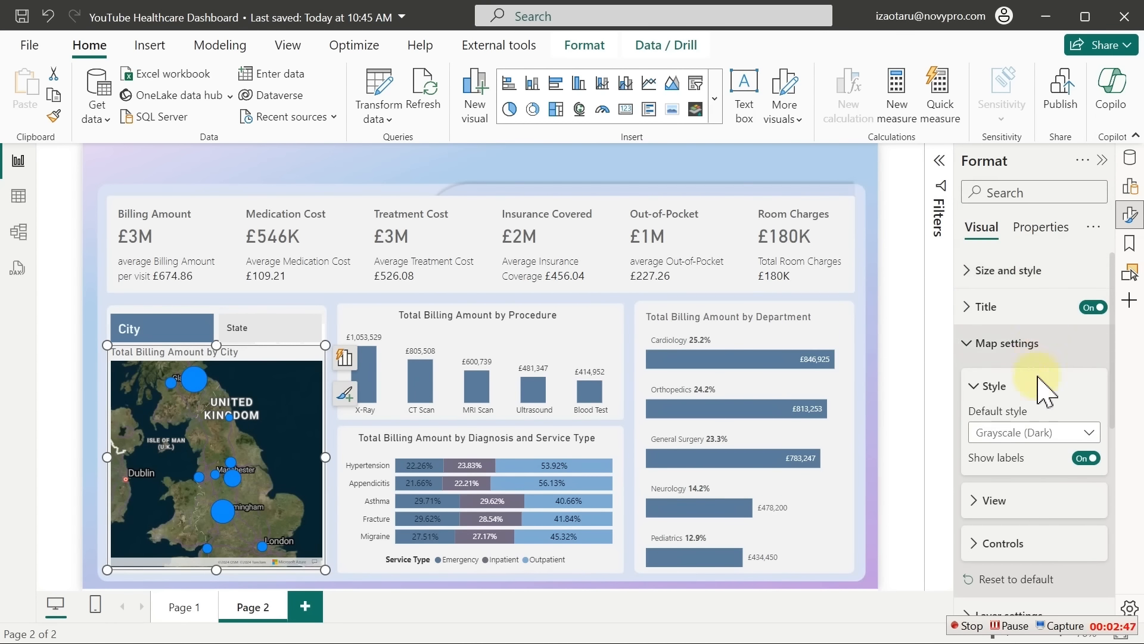
left_click(1039, 433)
left_click(1026, 300)
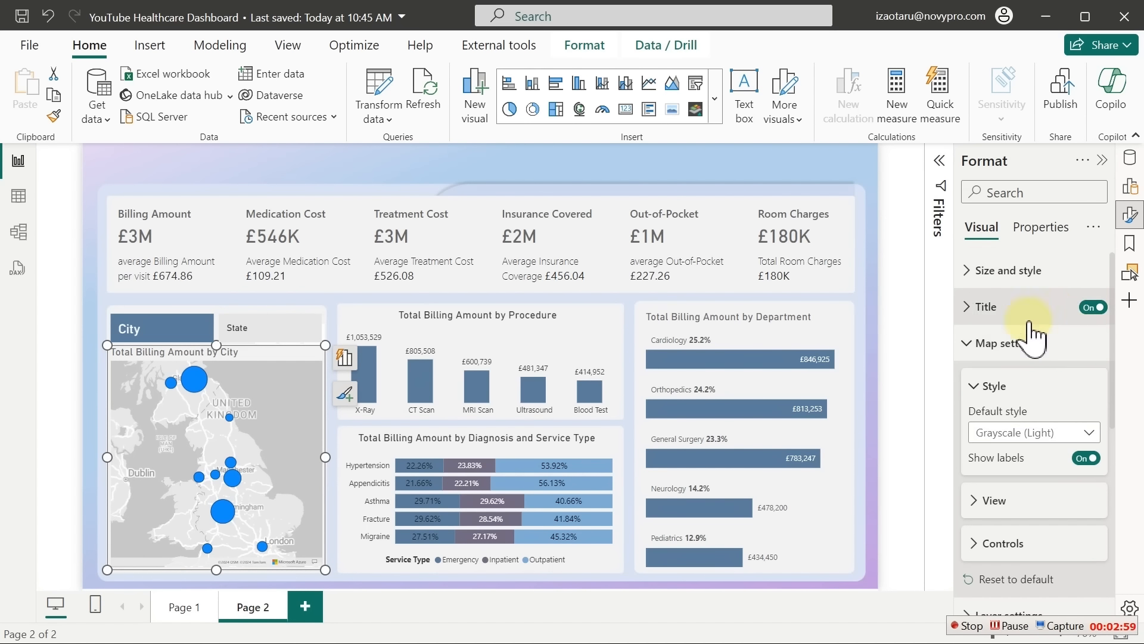
left_click(1011, 279)
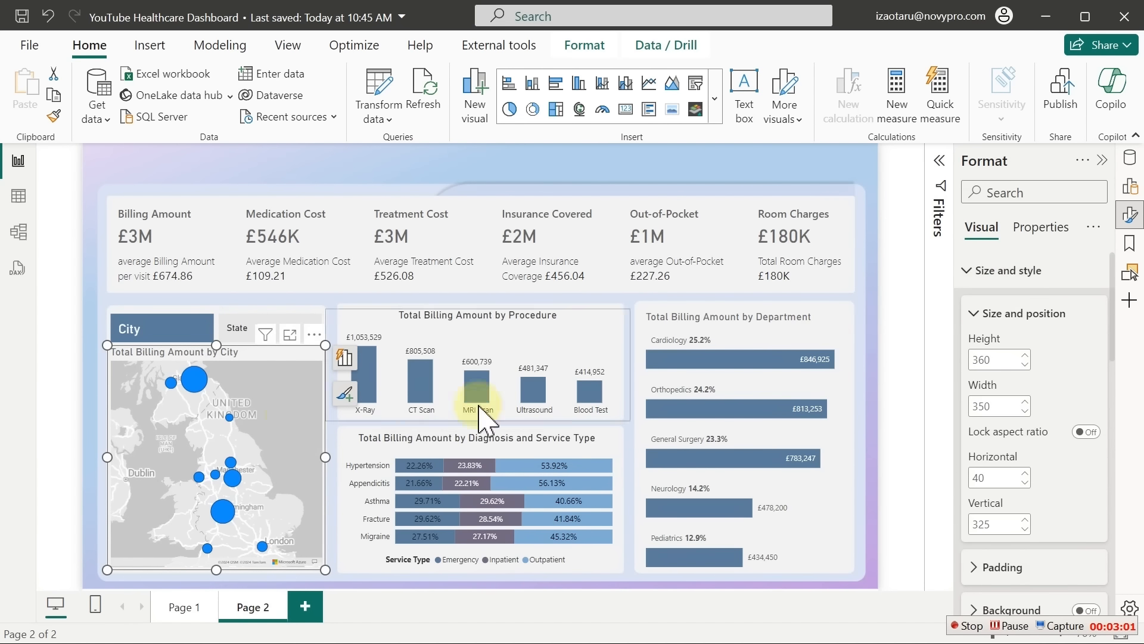
Change the map's default bubble colour from bright blue to the recent slate blue
left_click(1007, 280)
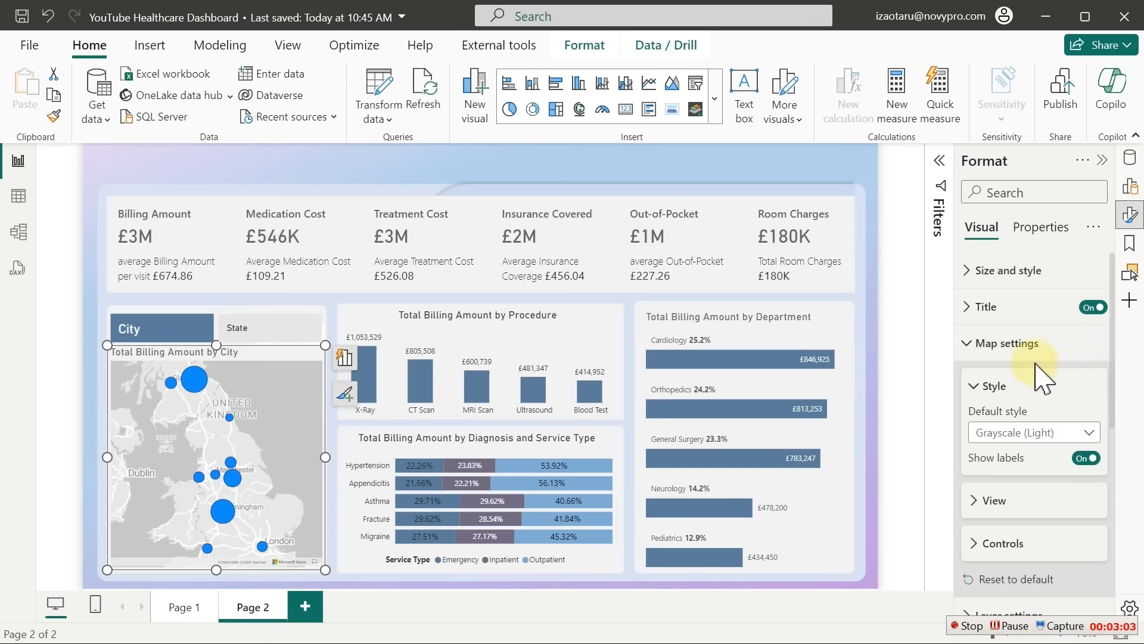
left_click(1007, 344)
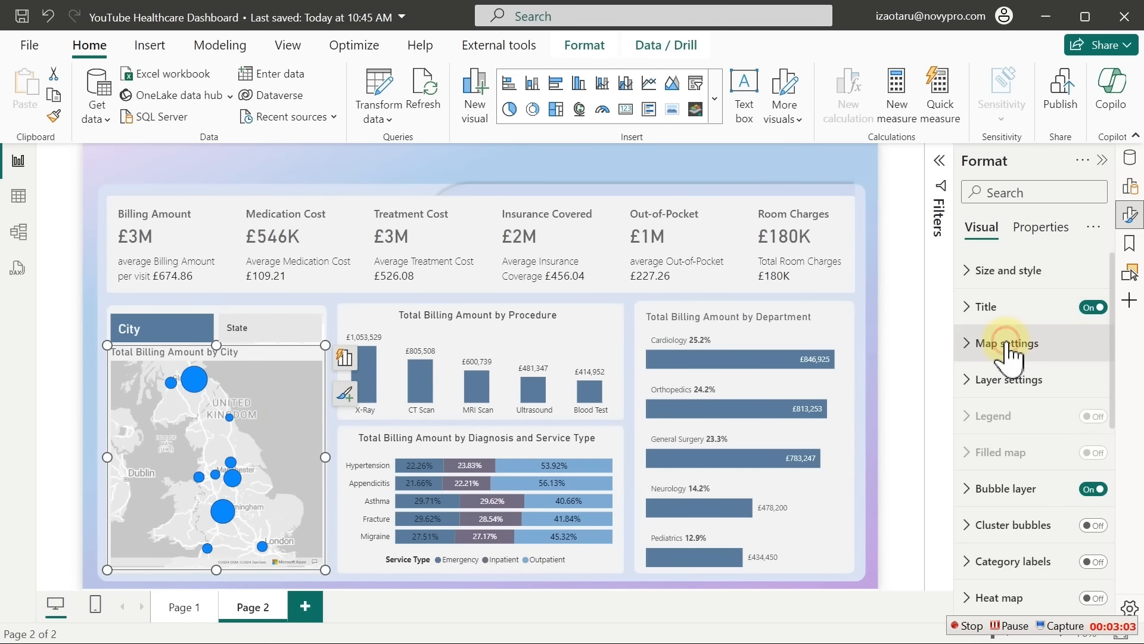
left_click(1010, 490)
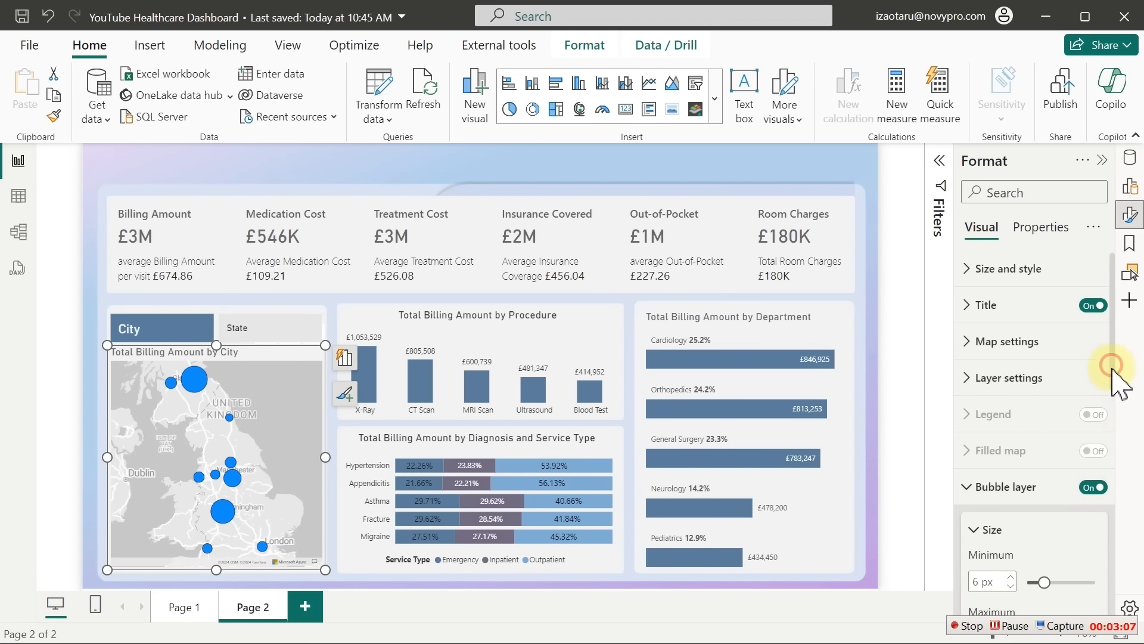
left_click_drag(1111, 375, 1120, 465)
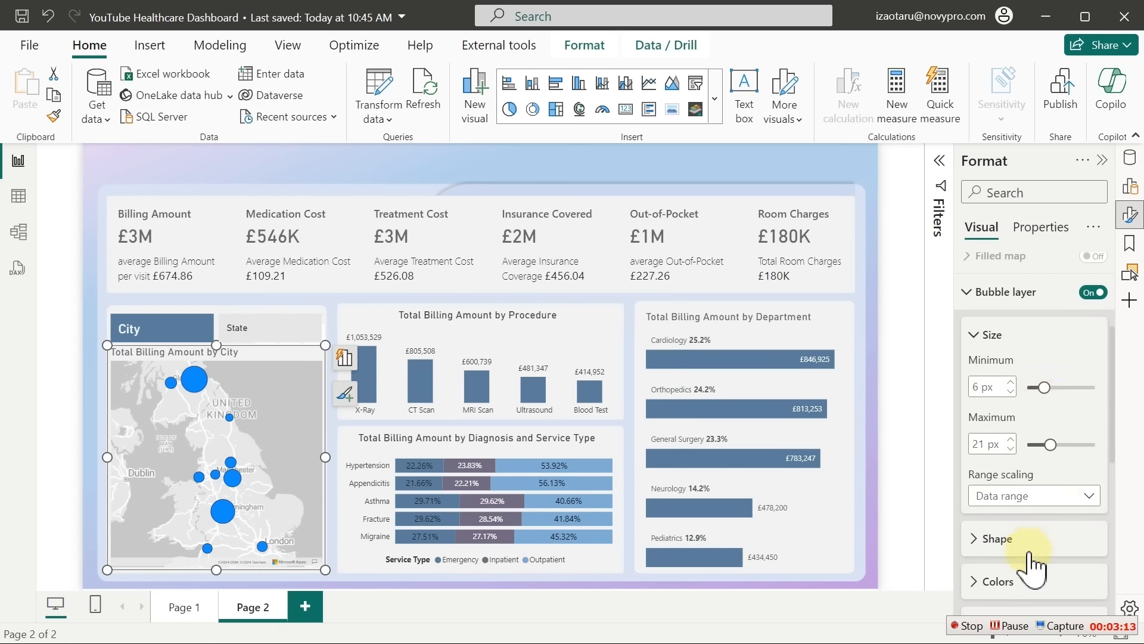
left_click(1022, 590)
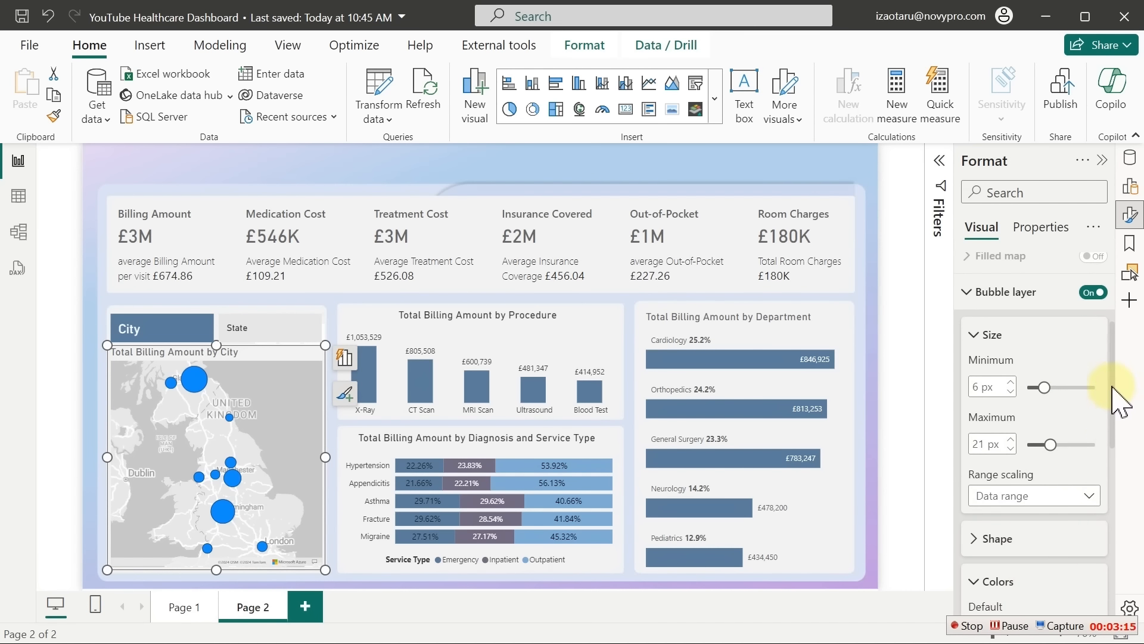
left_click_drag(1119, 403, 1124, 459)
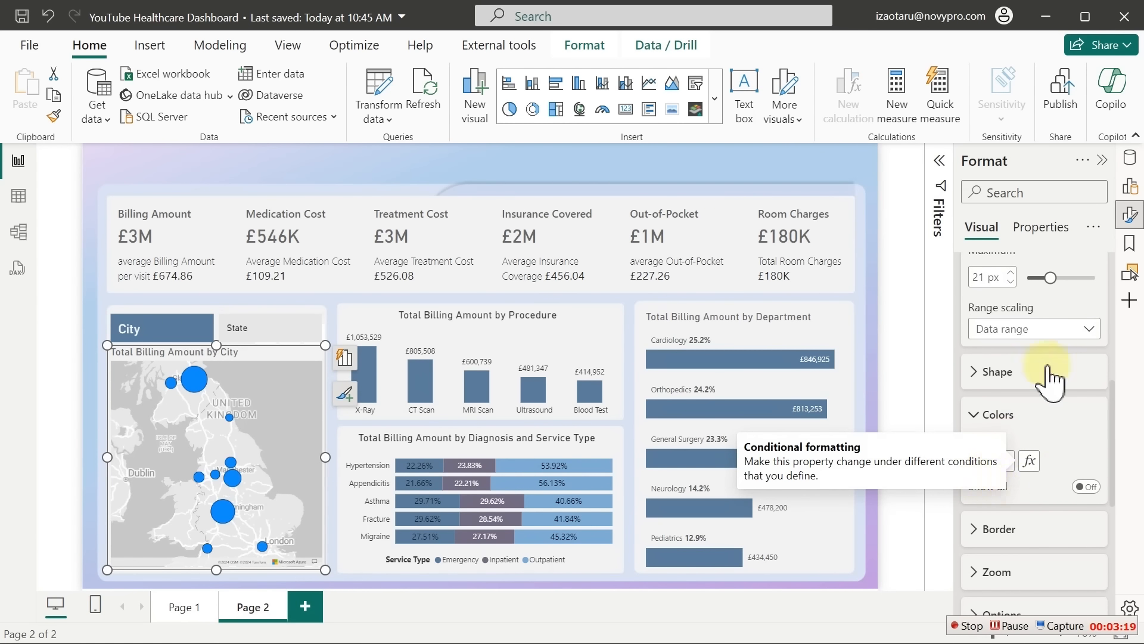
left_click(1004, 462)
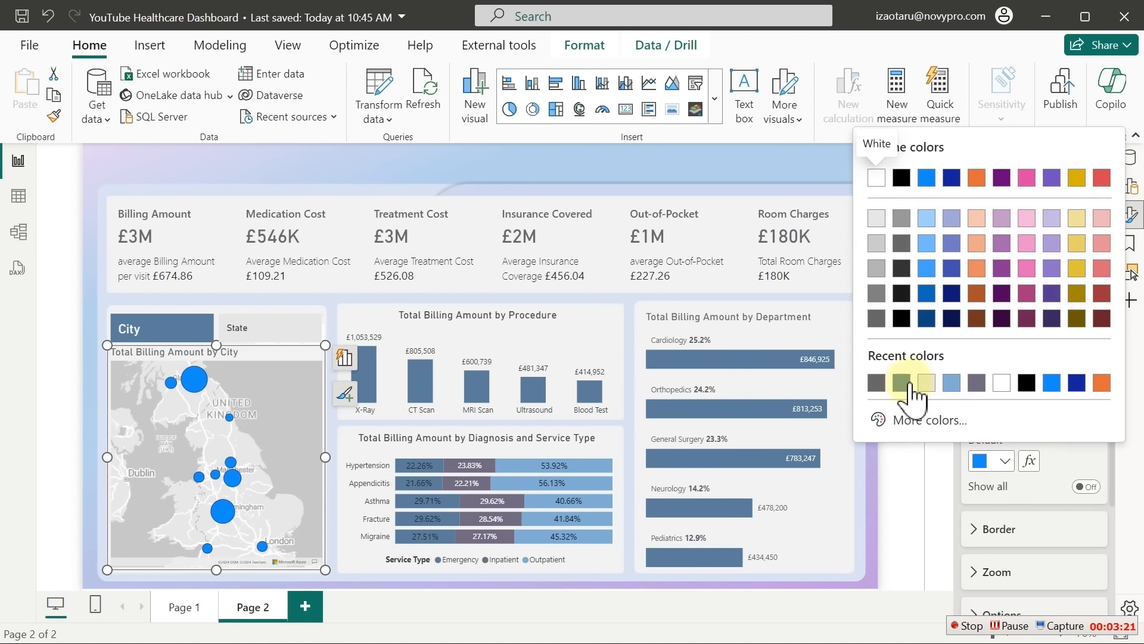
left_click(901, 383)
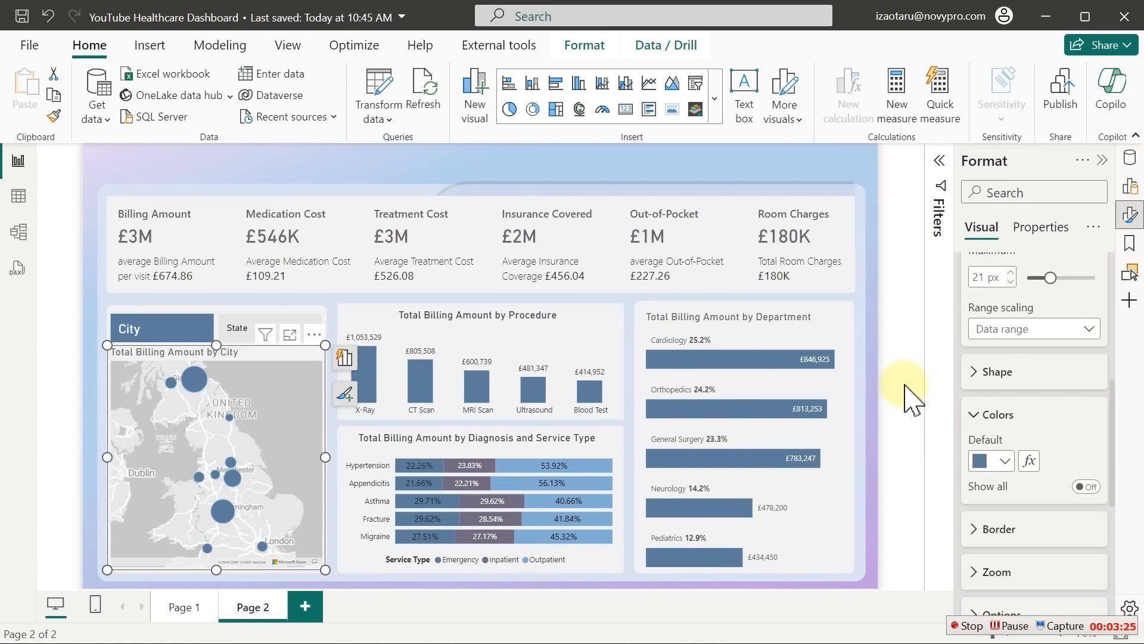
Shade the bubbles by Total Billing Amount, from light pink minimum to #5A7C9B maximum
left_click(1034, 465)
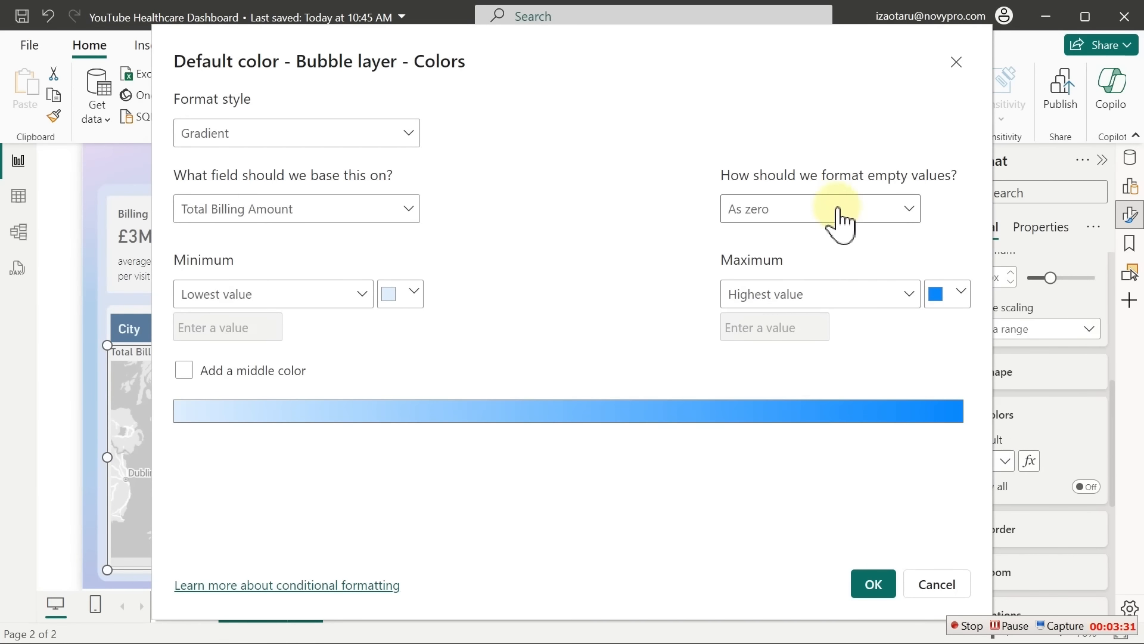
left_click(951, 295)
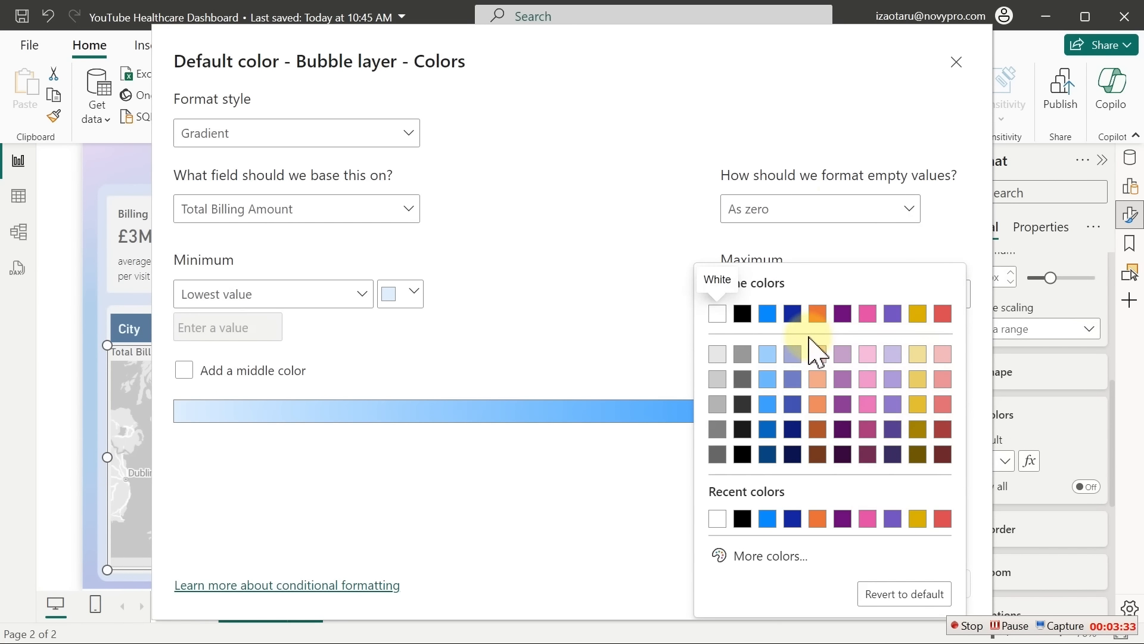
left_click(760, 564)
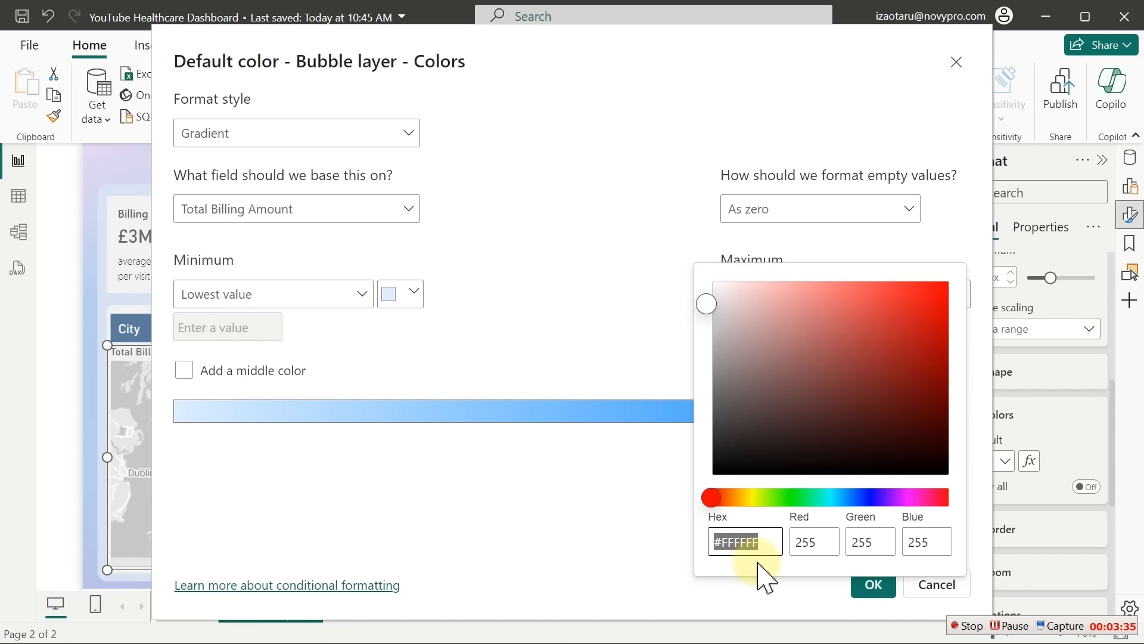
type("#5A7C9B")
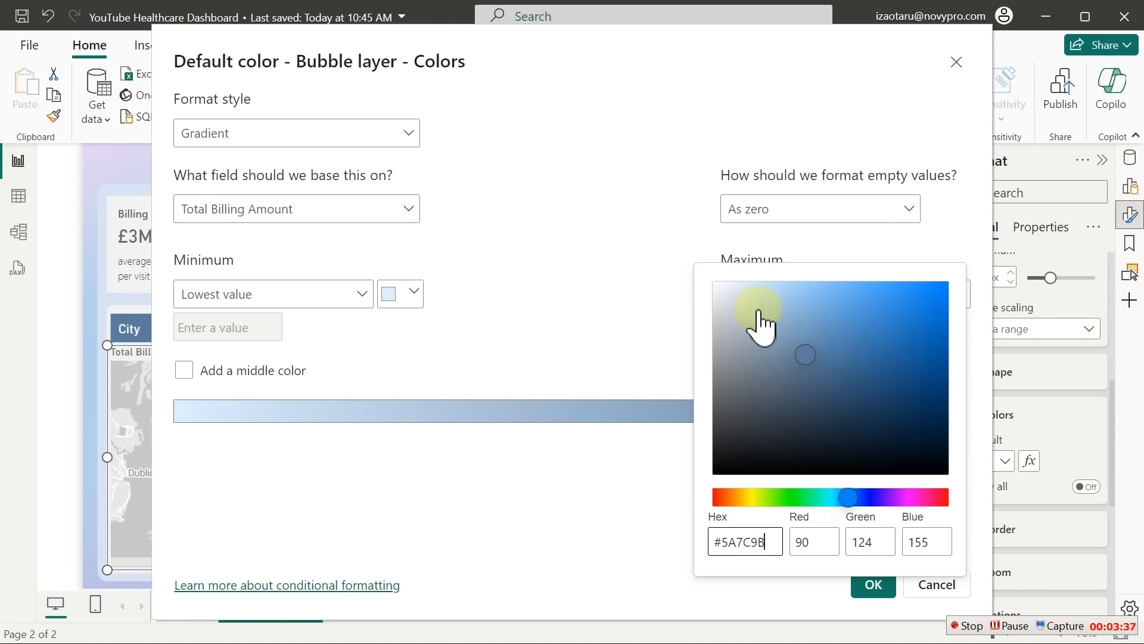
left_click(392, 294)
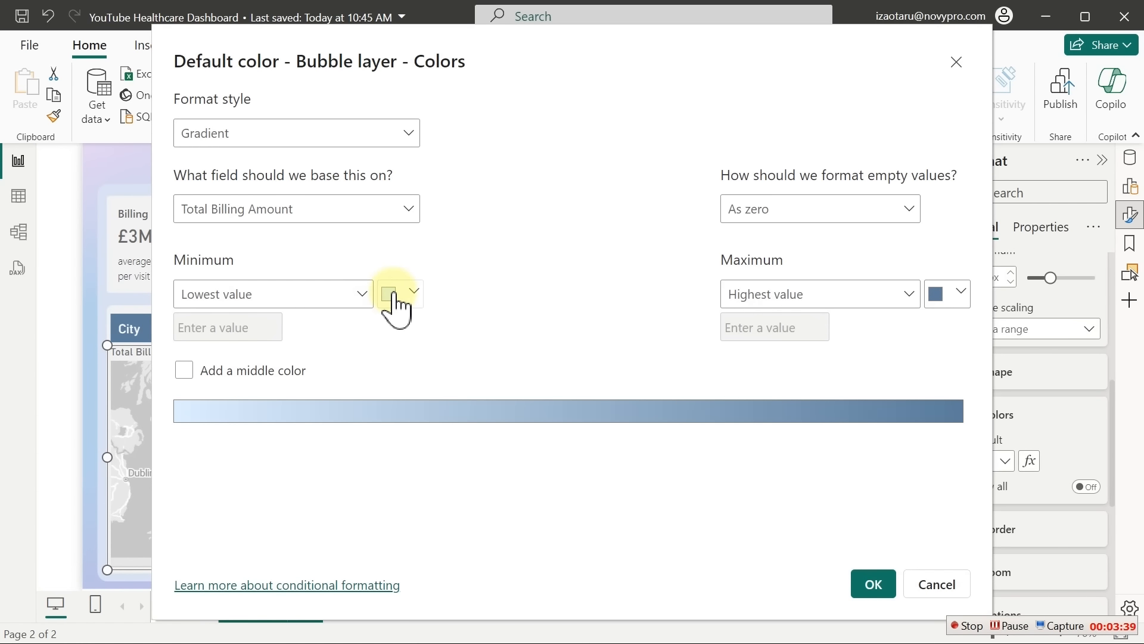
left_click(392, 294)
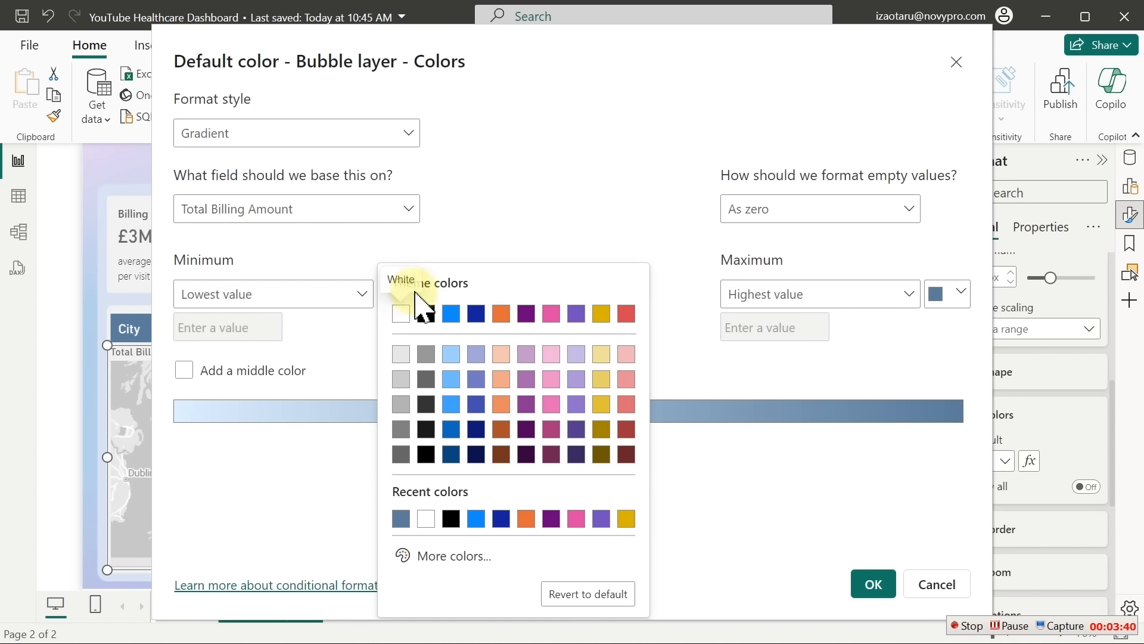
left_click(626, 358)
left_click(875, 586)
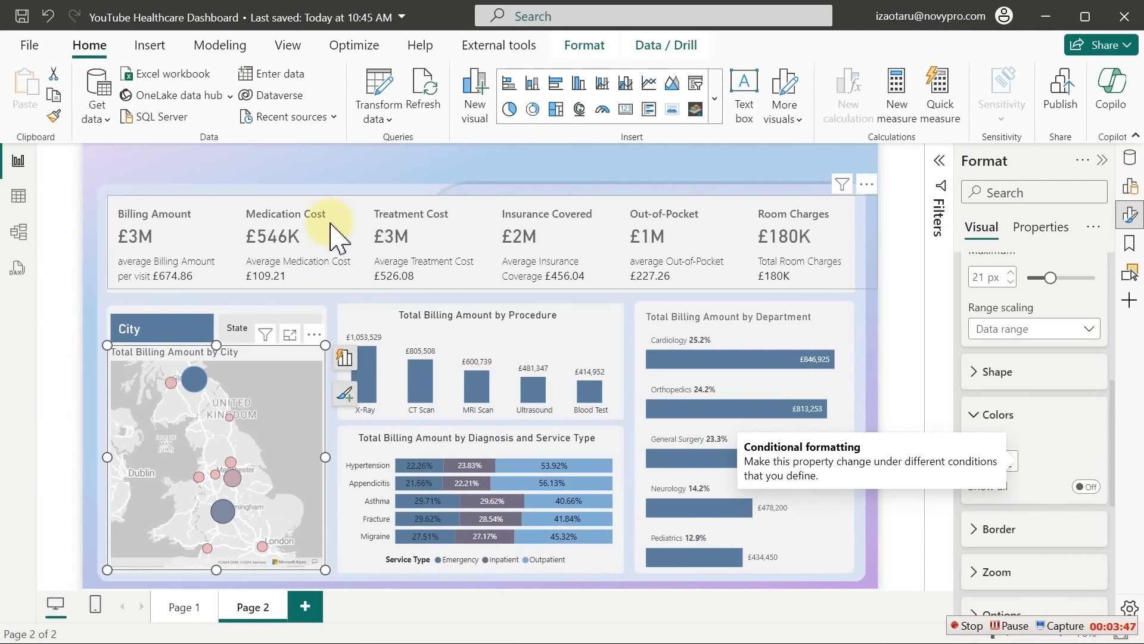
Deselect the map and finish the top-left 'Healthcare provider Dashboard' title text box
left_click(352, 169)
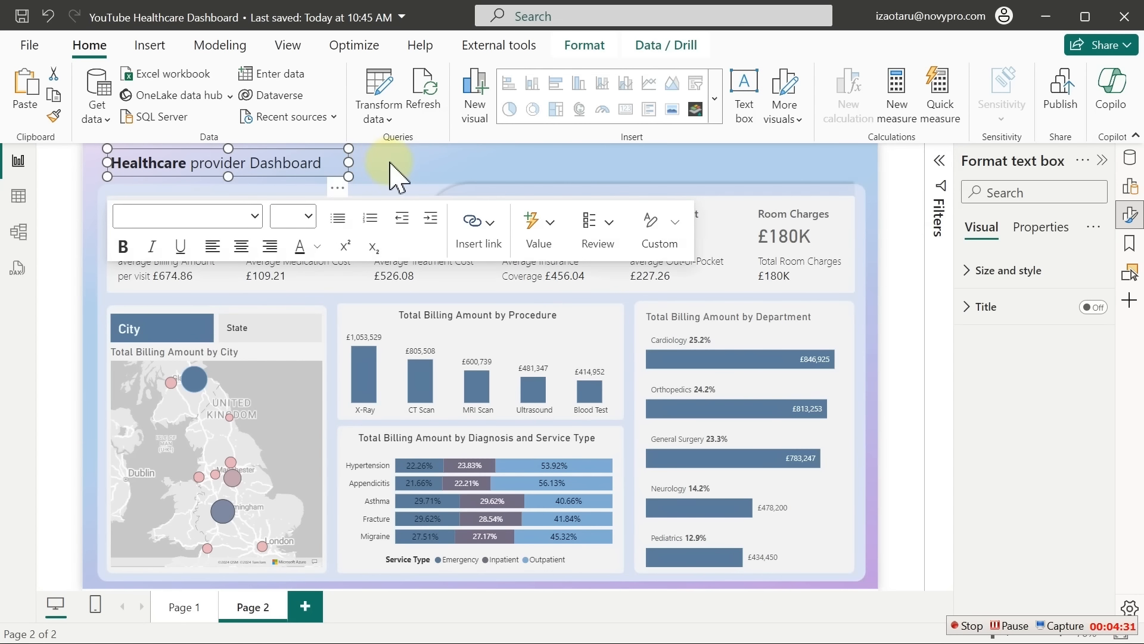
left_click(390, 162)
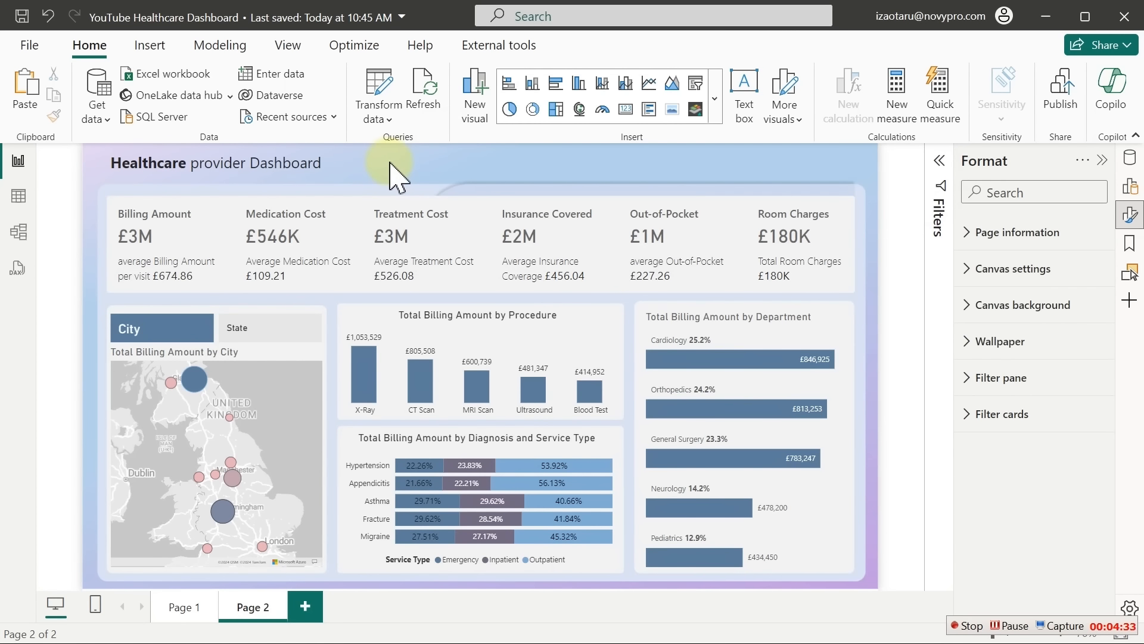
Collapse the ribbon, close the Selection and Format panes, and duplicate Page 2
left_click(1136, 136)
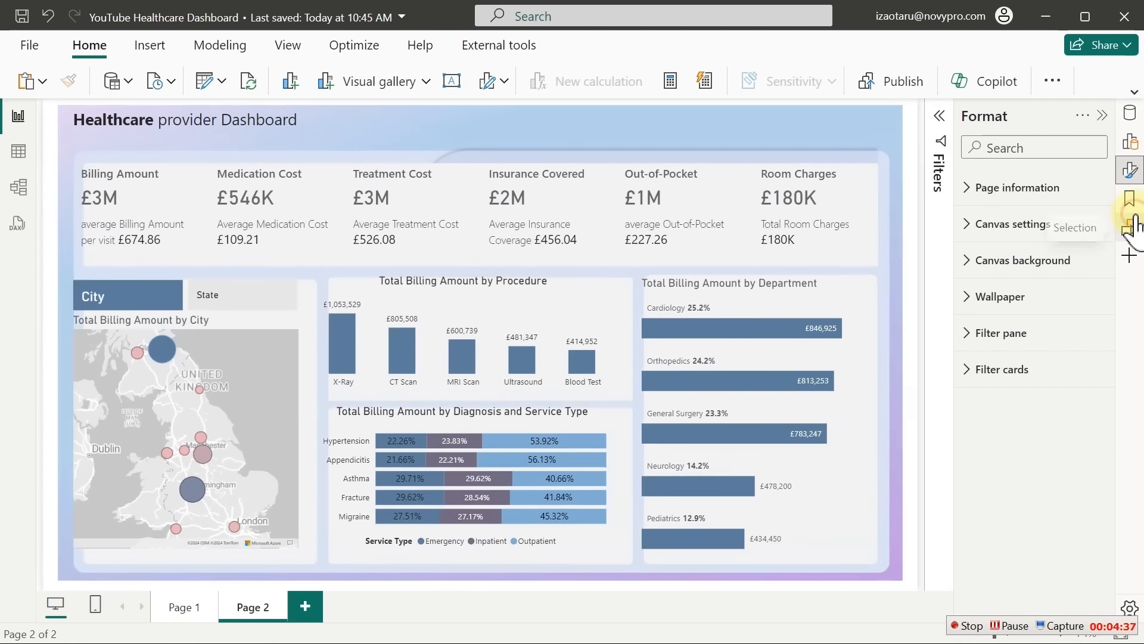
left_click(1135, 227)
left_click(1132, 224)
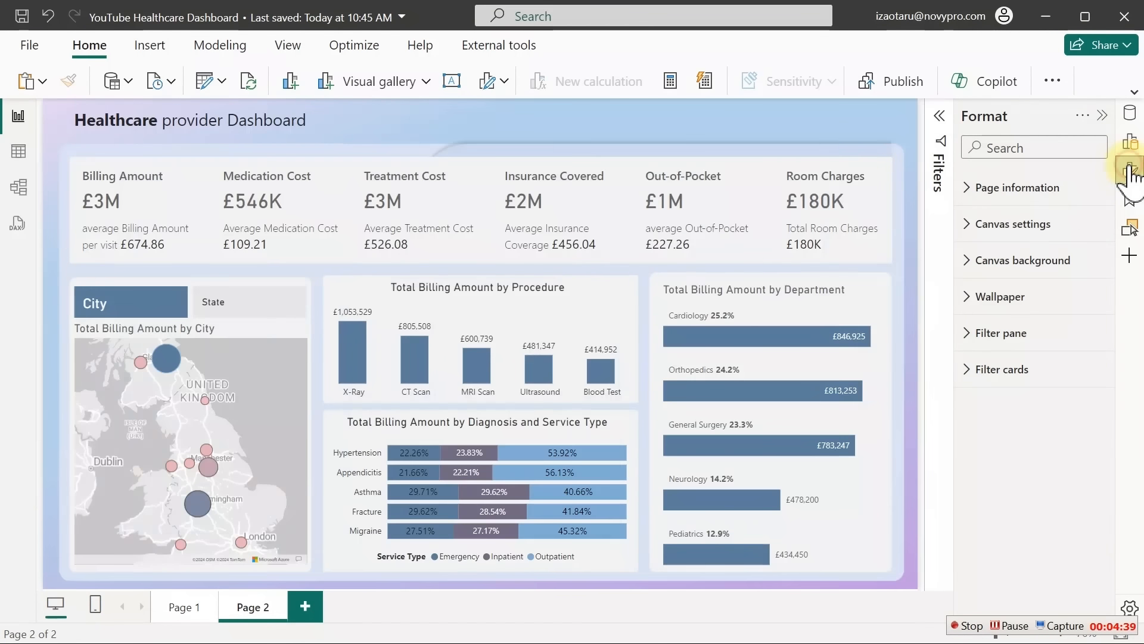
left_click(1131, 173)
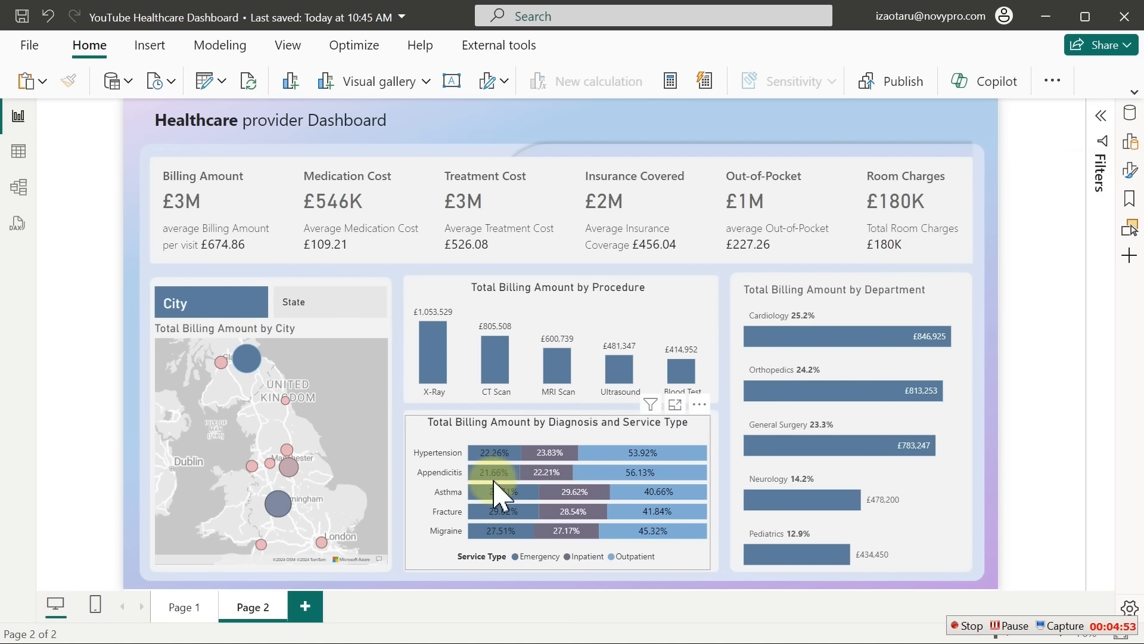
right_click(250, 611)
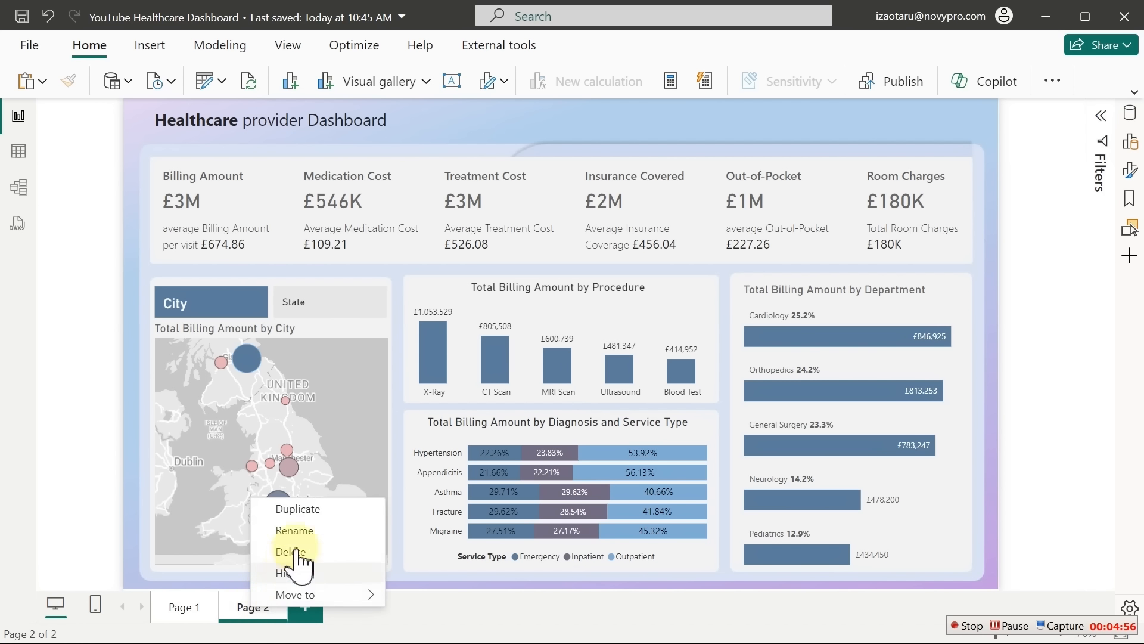
left_click(297, 508)
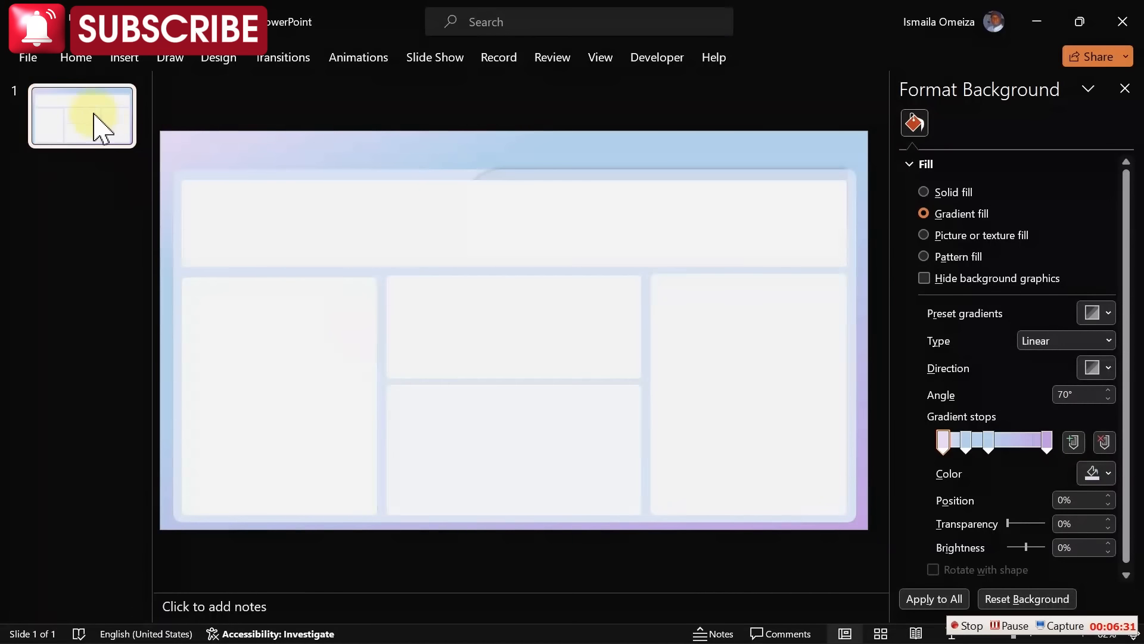
Duplicate slide 1, the gradient-panel background slide
right_click(94, 113)
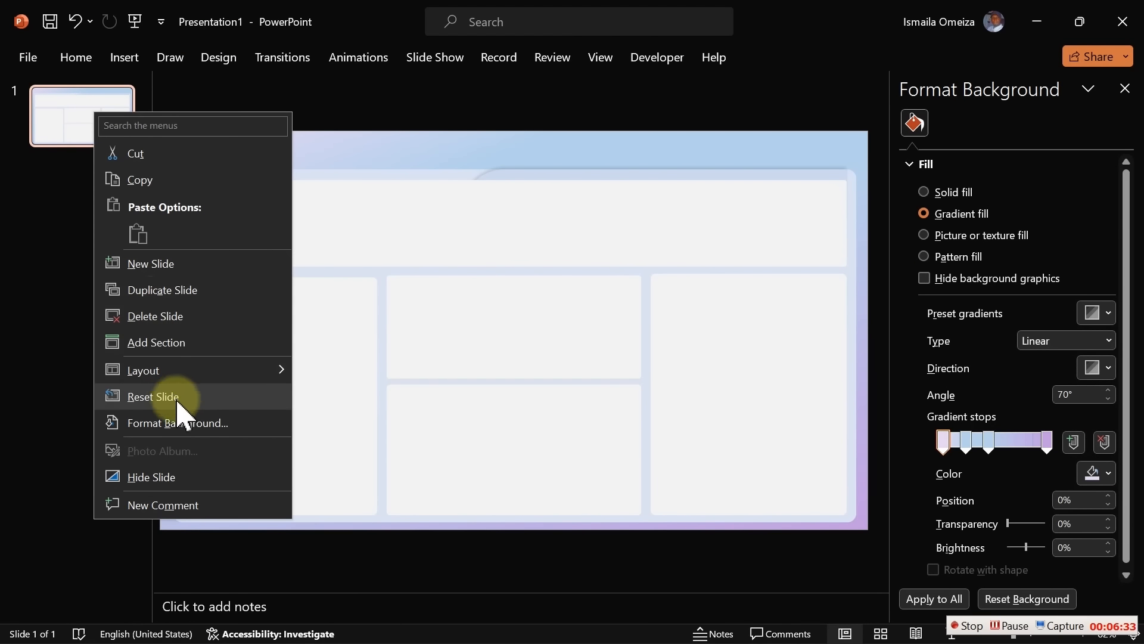
left_click(197, 290)
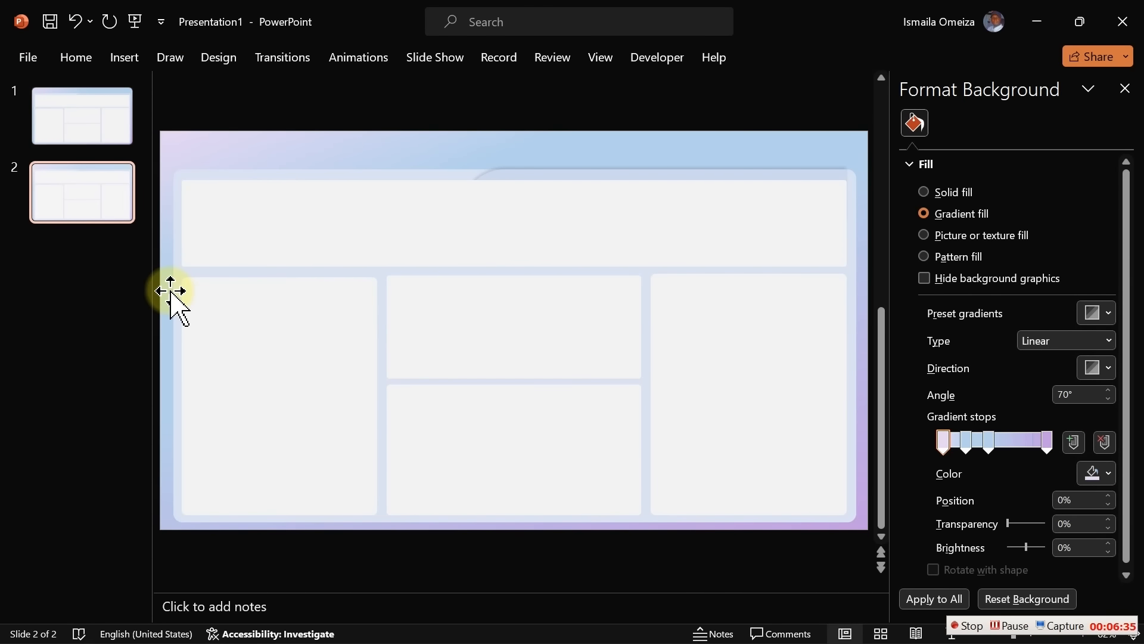
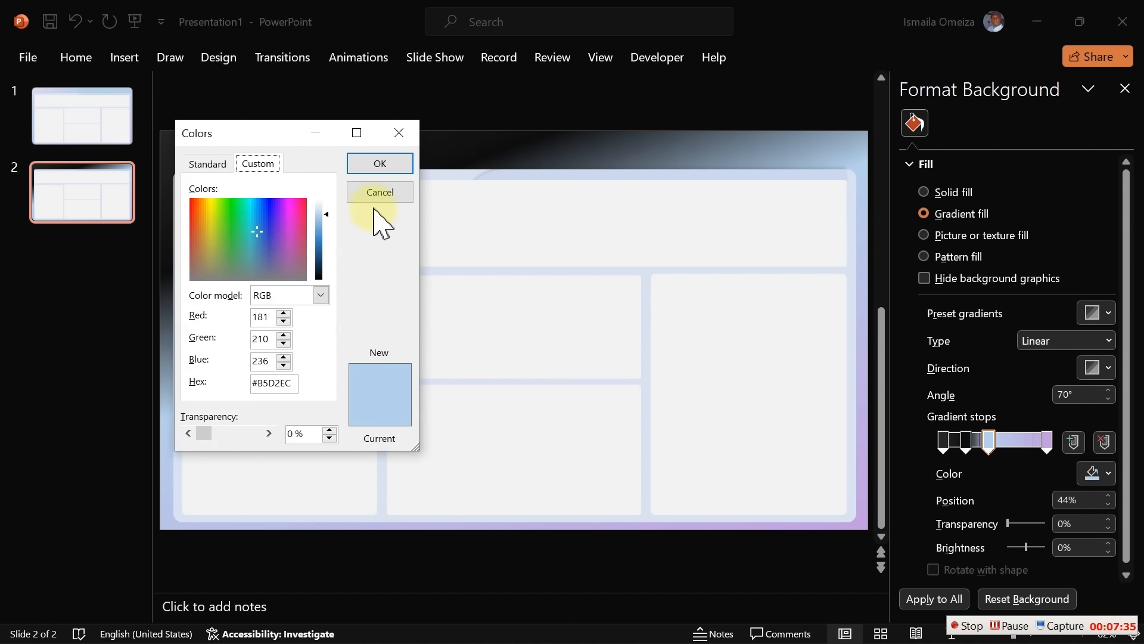
Recolour slide 2's first and last gradient stops with dark Recent Colors swatches
left_click(374, 192)
left_click(1095, 474)
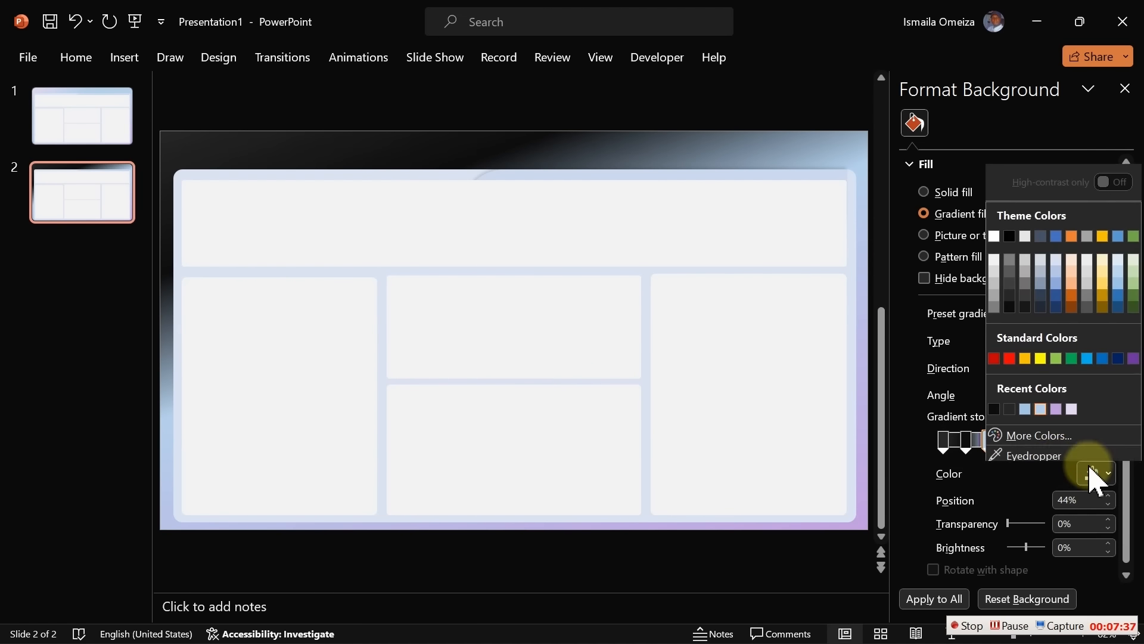
left_click(993, 406)
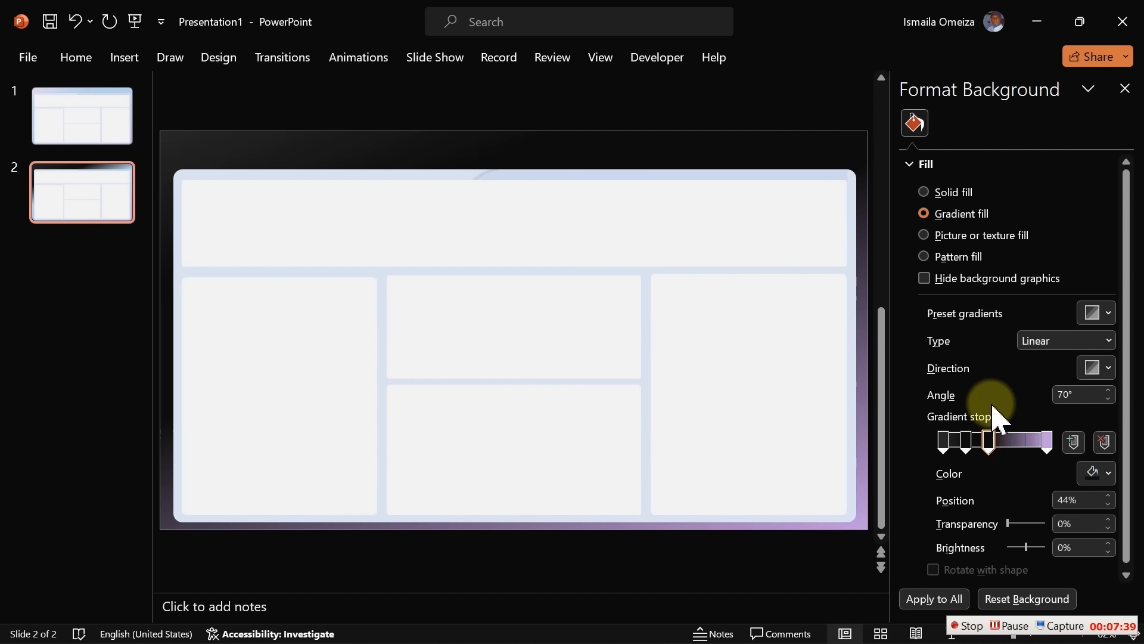
left_click(1047, 442)
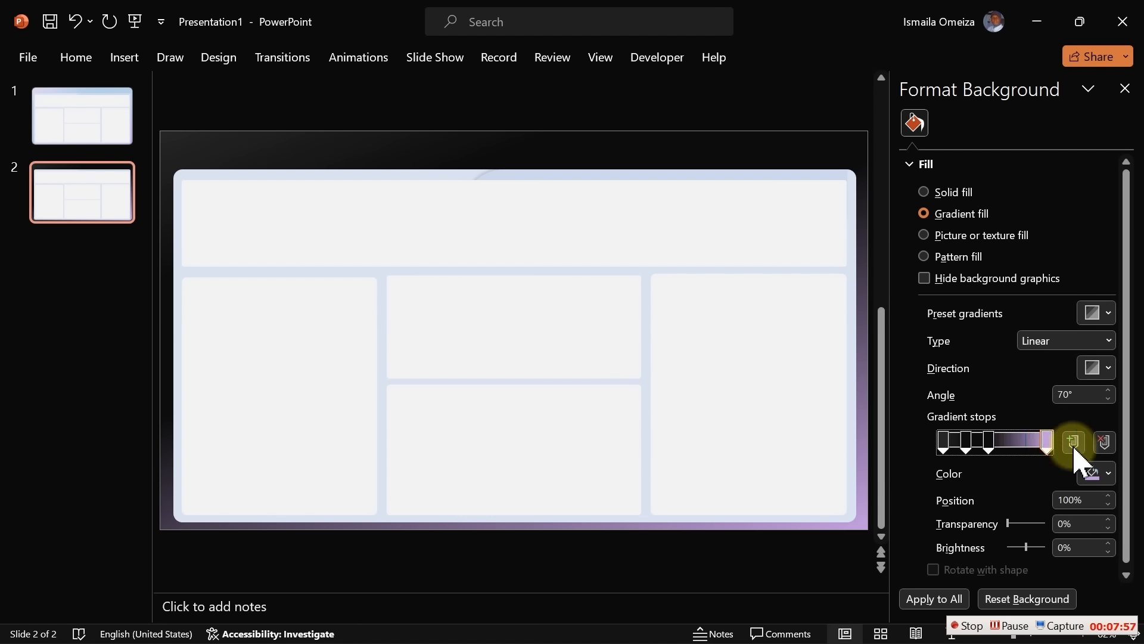
left_click(1107, 474)
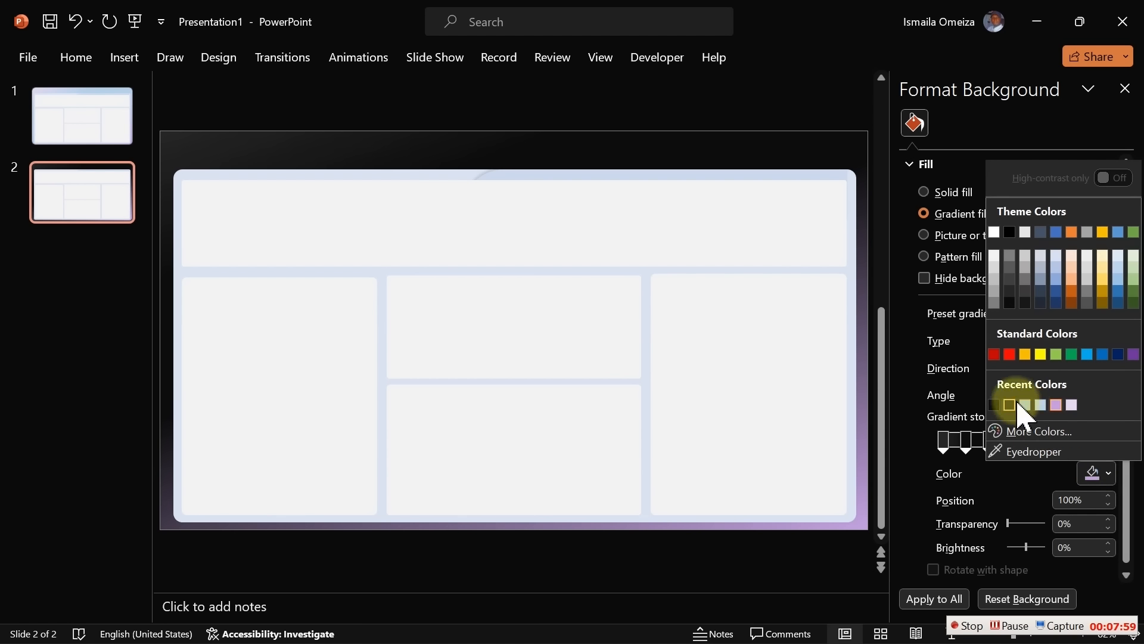
left_click(1015, 405)
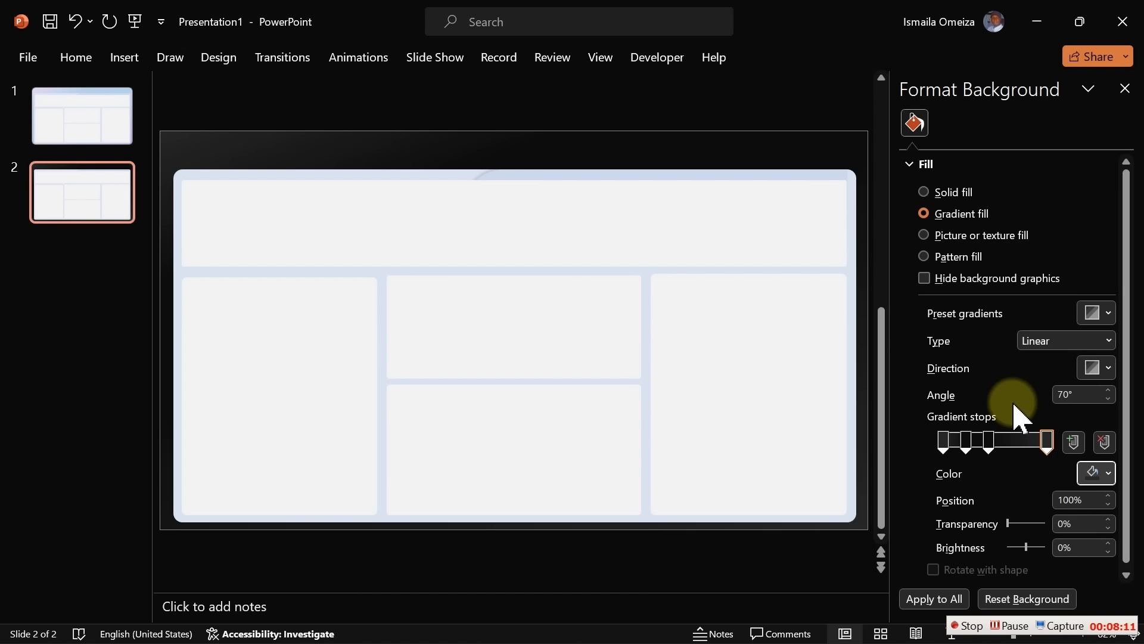
Fill slide 2's large rounded backing rectangle with dark grey
left_click(430, 174)
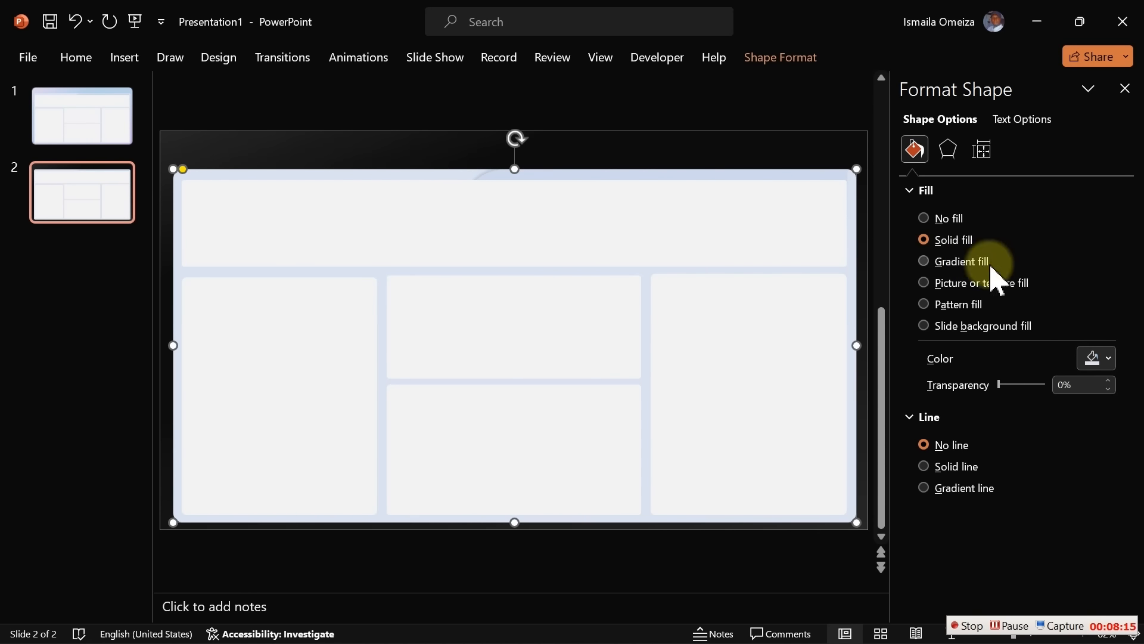
left_click(1110, 360)
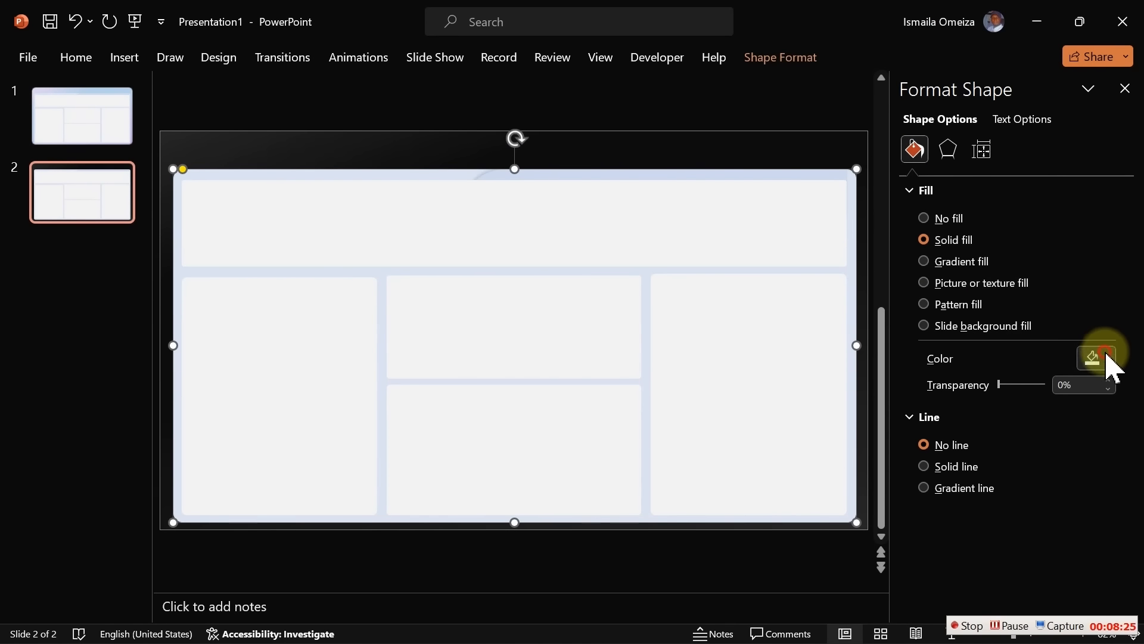
left_click(1142, 555)
left_click(1011, 168)
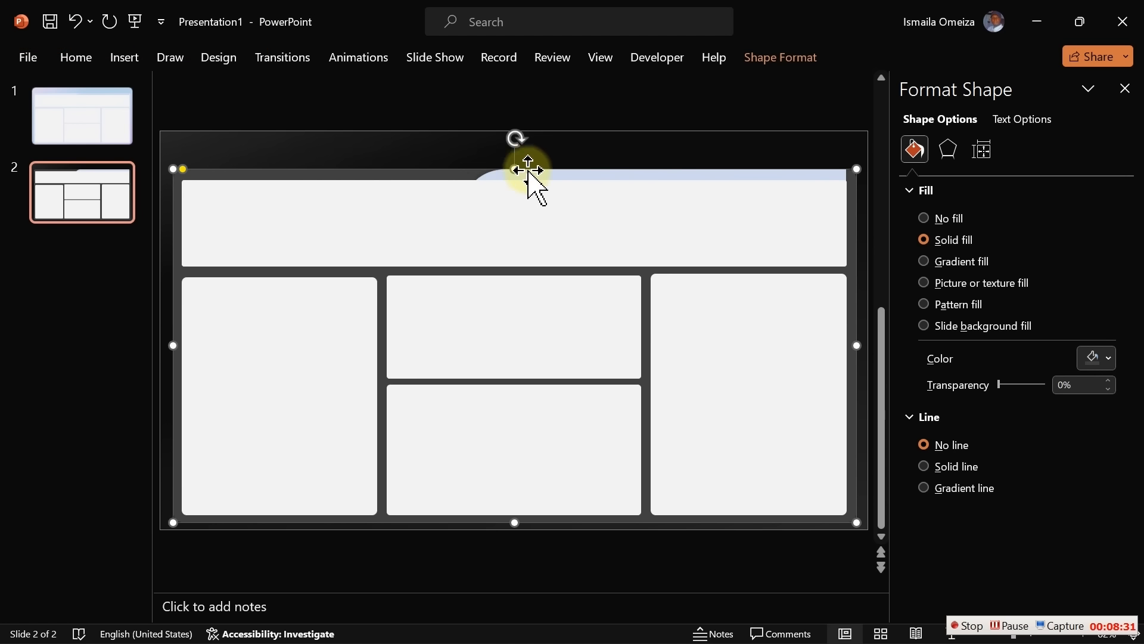
left_click(411, 171)
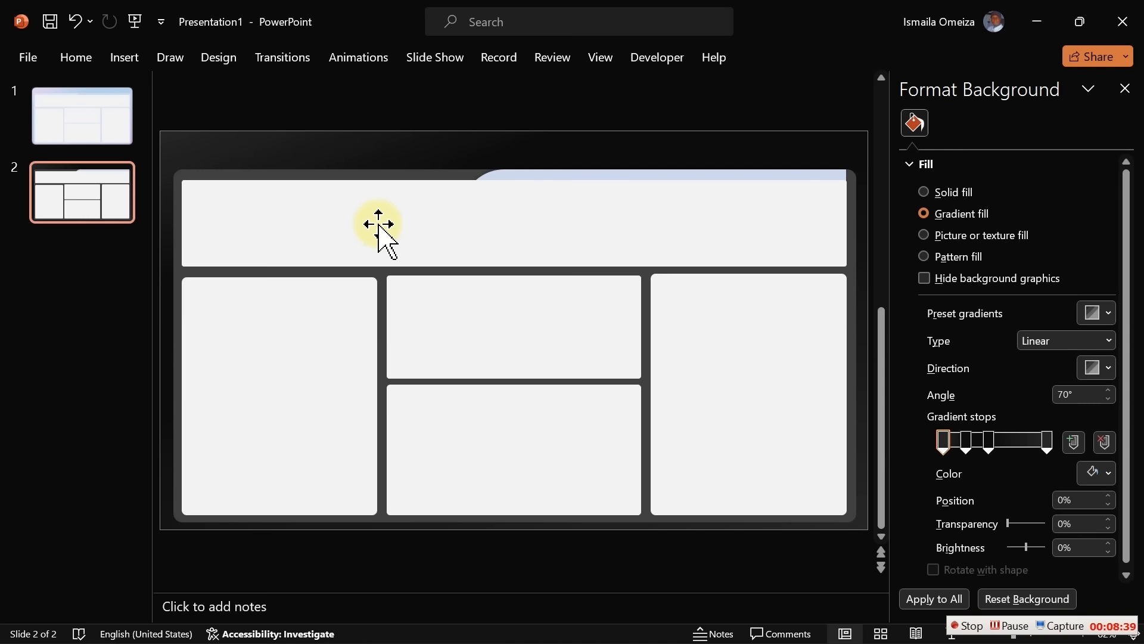
Fill the five inner panels (header, left, middle-top, middle-bottom, right) with a darker grey
left_click(378, 224)
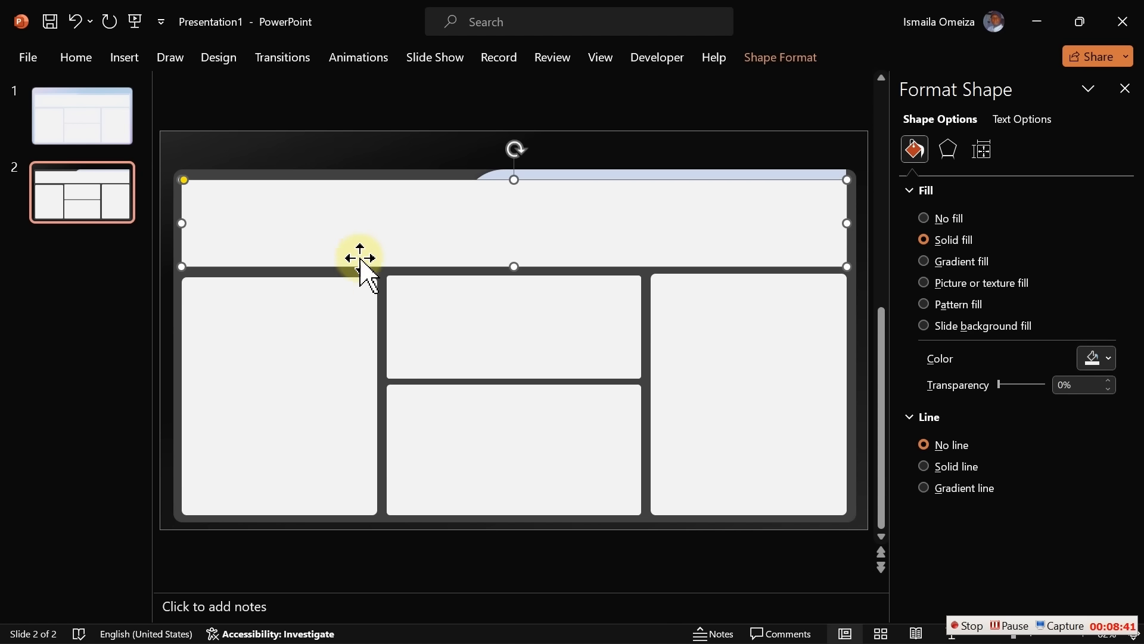
left_click(353, 357, "ctrl")
left_click(475, 328, "ctrl")
left_click(511, 454, "ctrl")
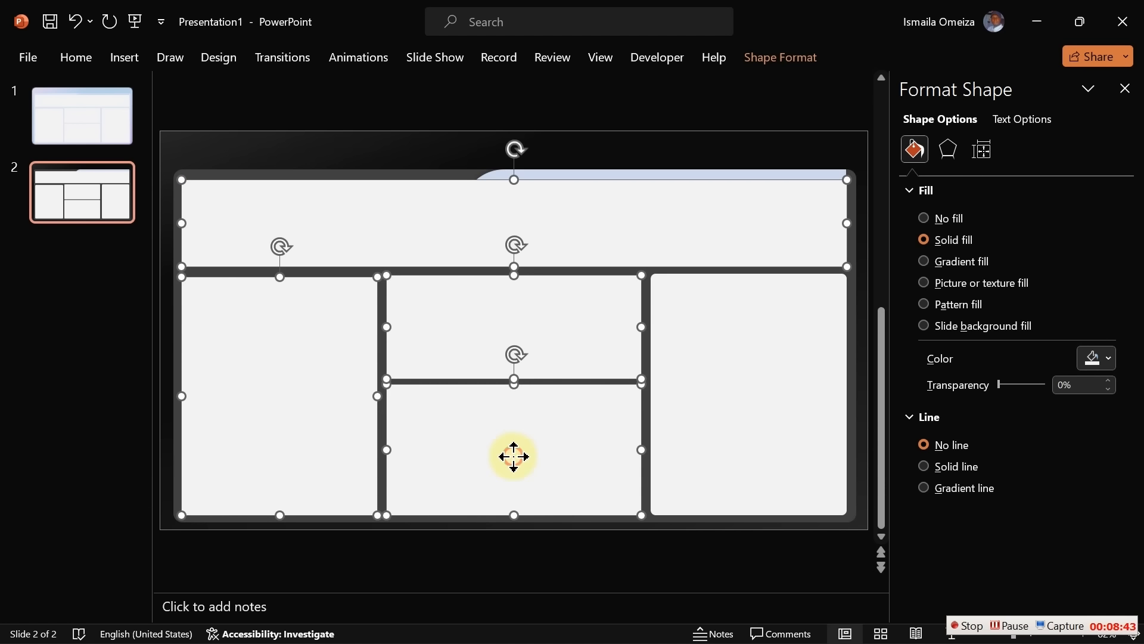
left_click(727, 417, "ctrl")
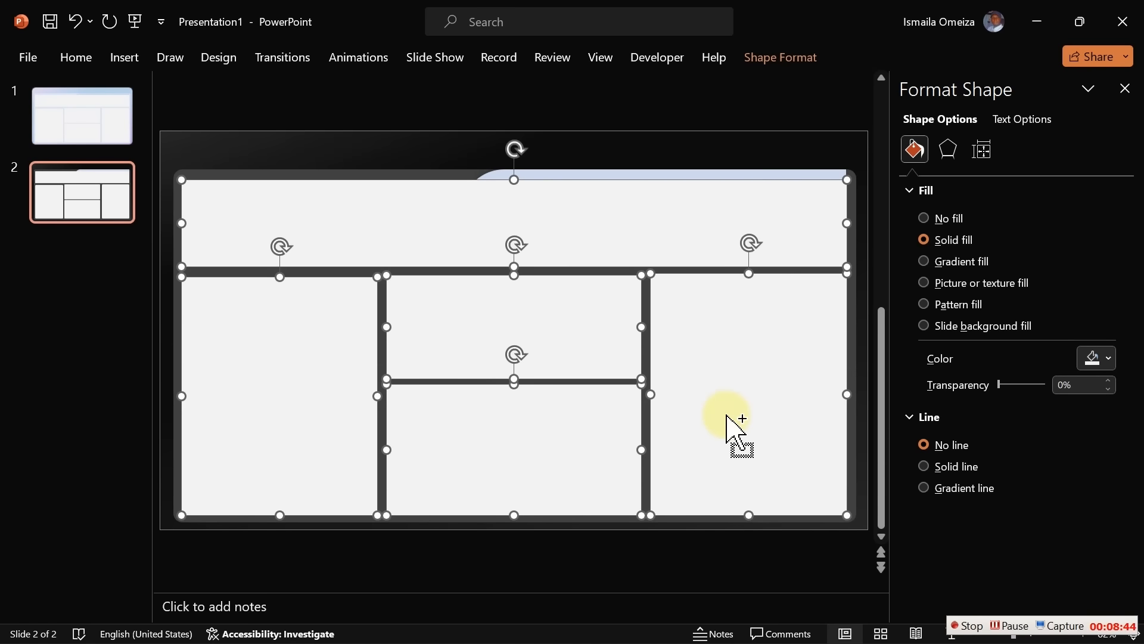
left_click(1099, 360)
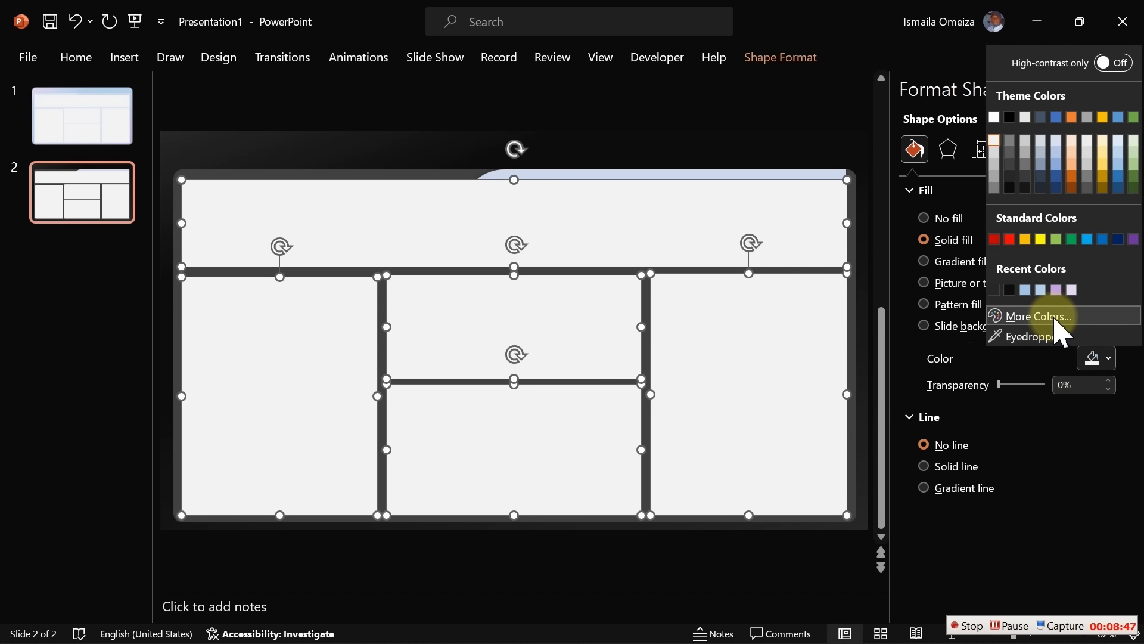
left_click(1011, 176)
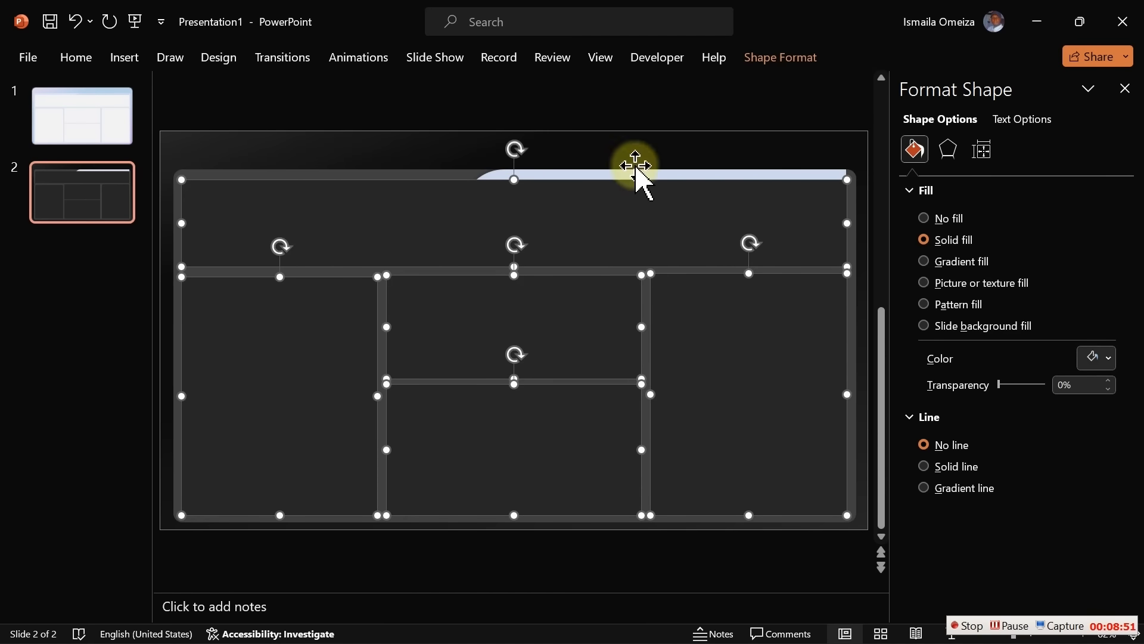
left_click(389, 148)
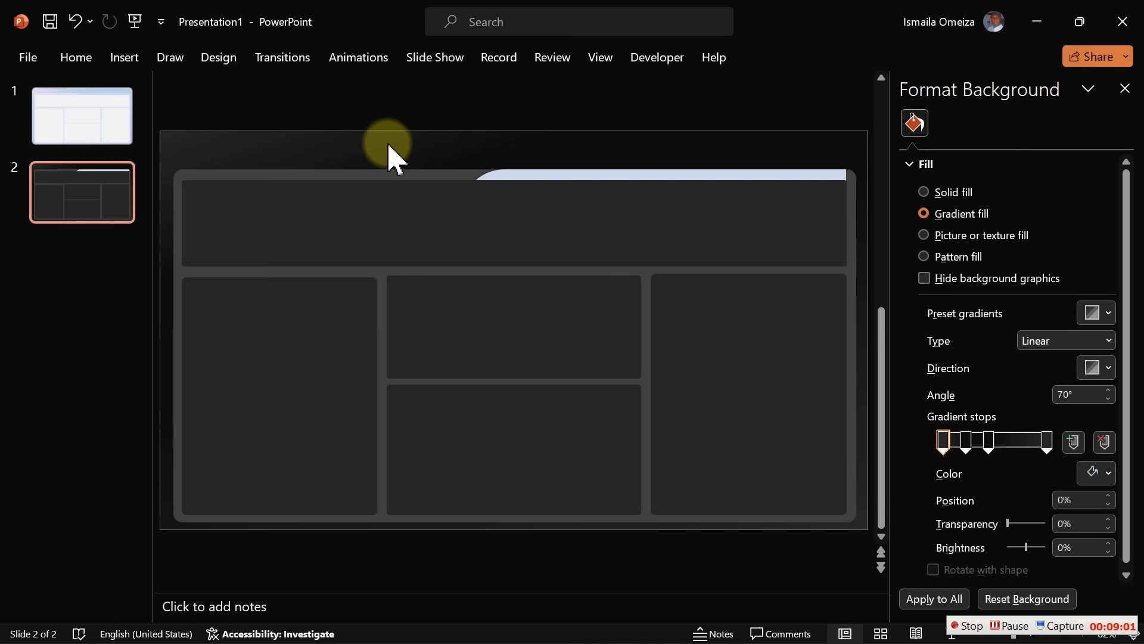
Compare the light slide 1 against the dark slide 2
left_click(100, 130)
left_click(100, 217)
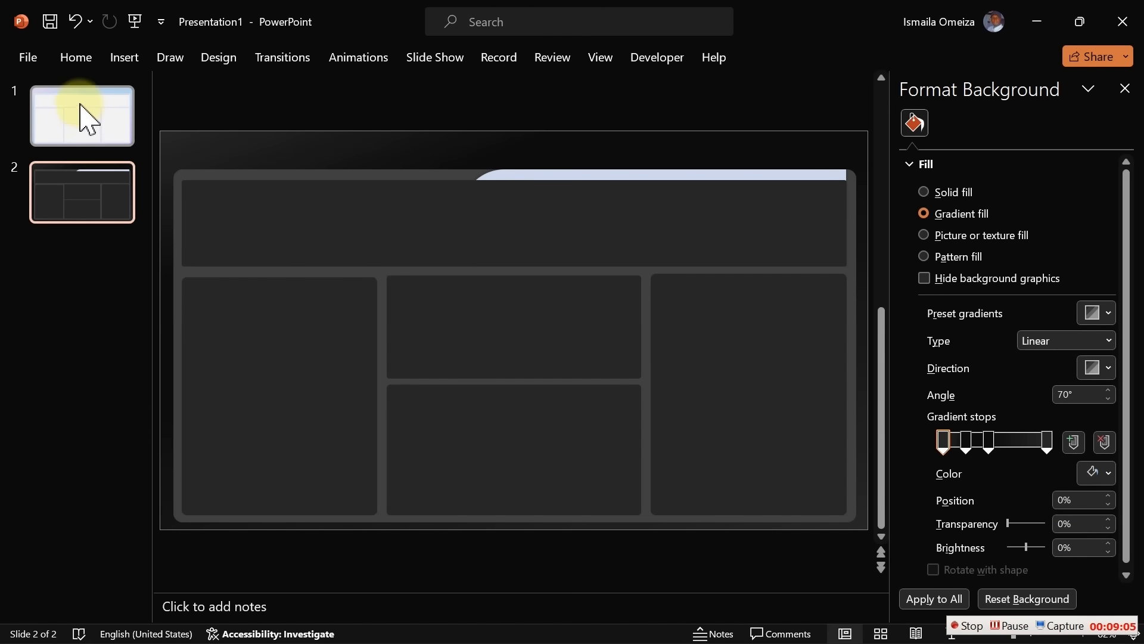
left_click(84, 114)
left_click(106, 202)
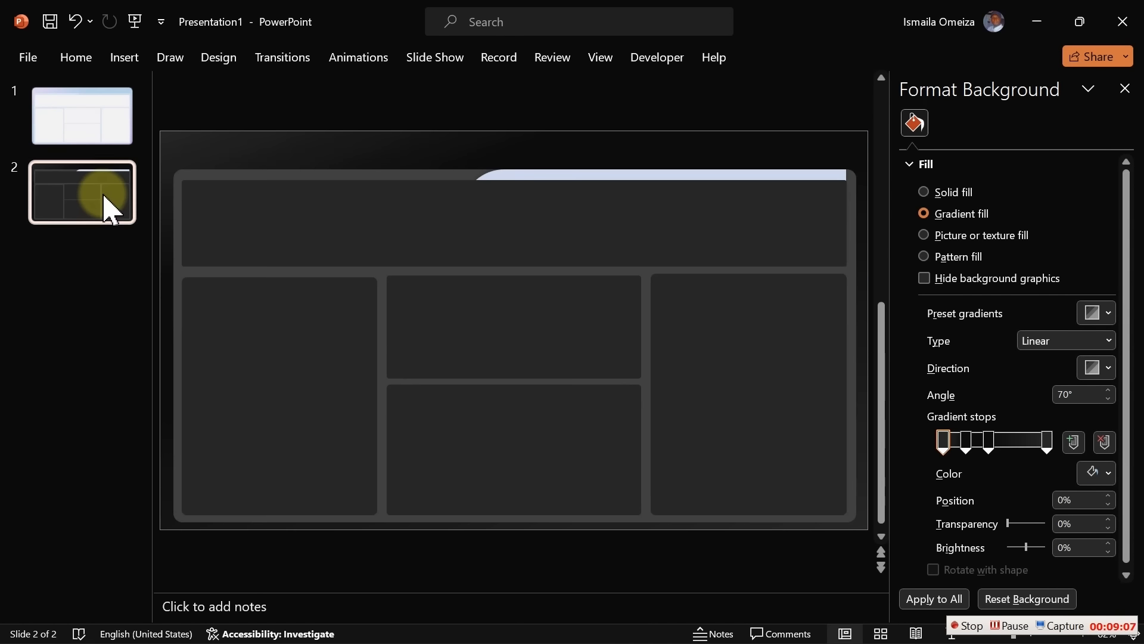
left_click(282, 157)
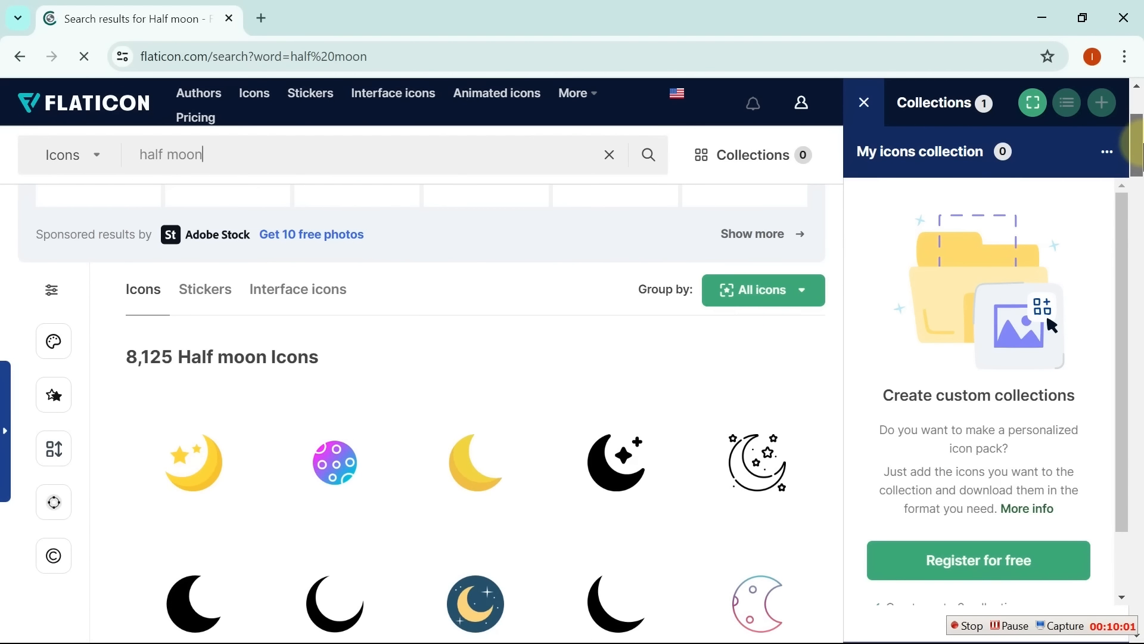
Download the outlined Moon icon from the 'half moon' results as a free PNG
left_click_drag(1143, 145, 1143, 150)
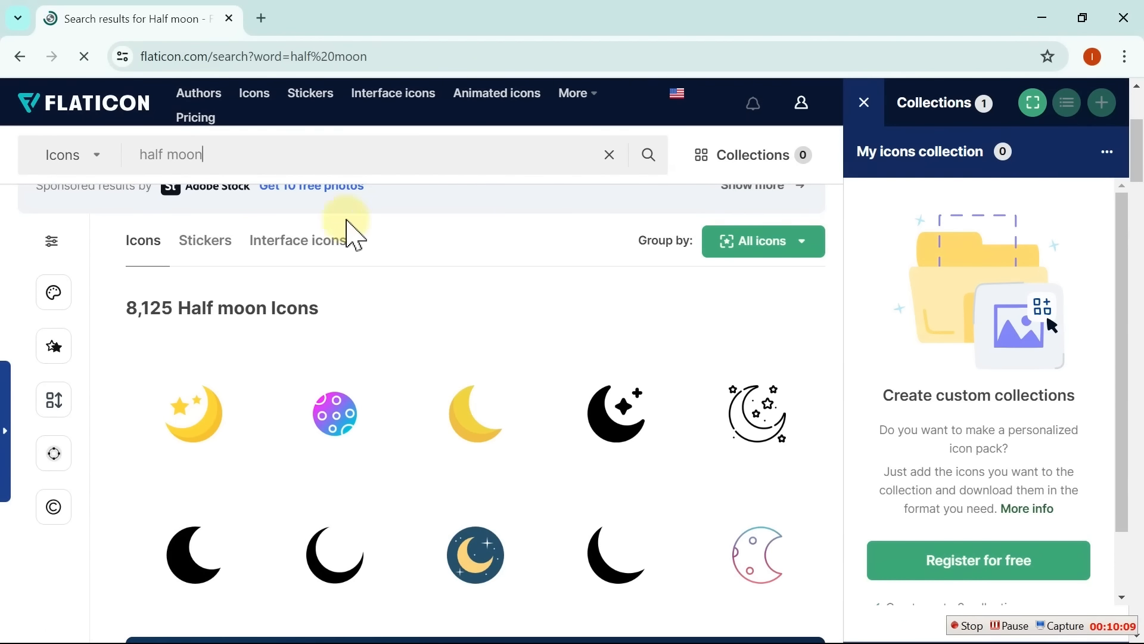
left_click(282, 154)
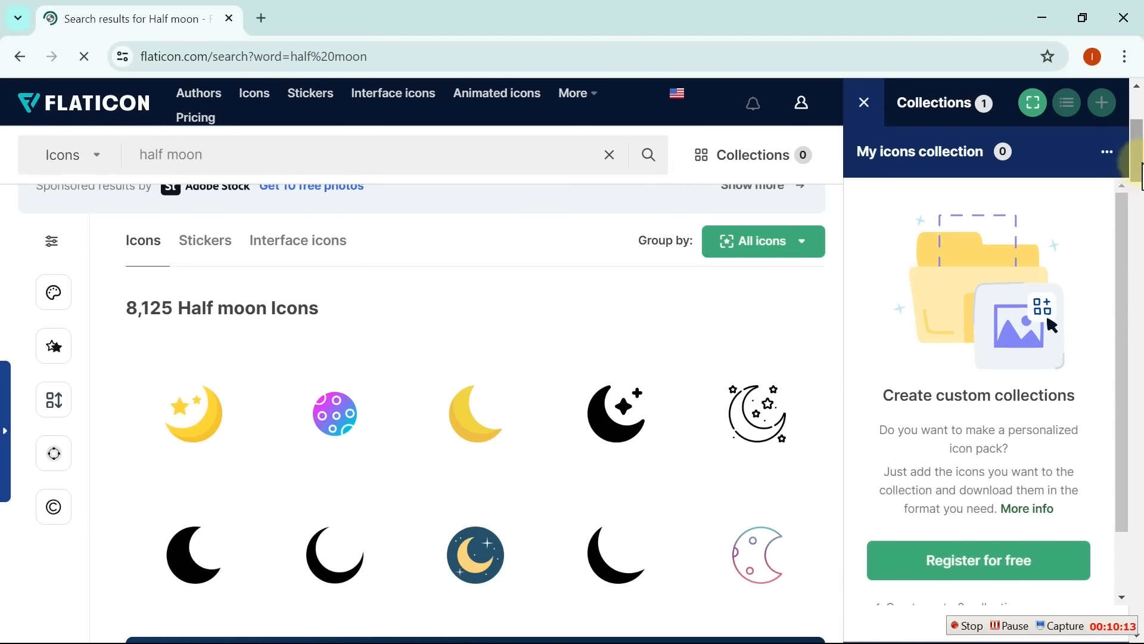
left_click_drag(1136, 172, 1137, 259)
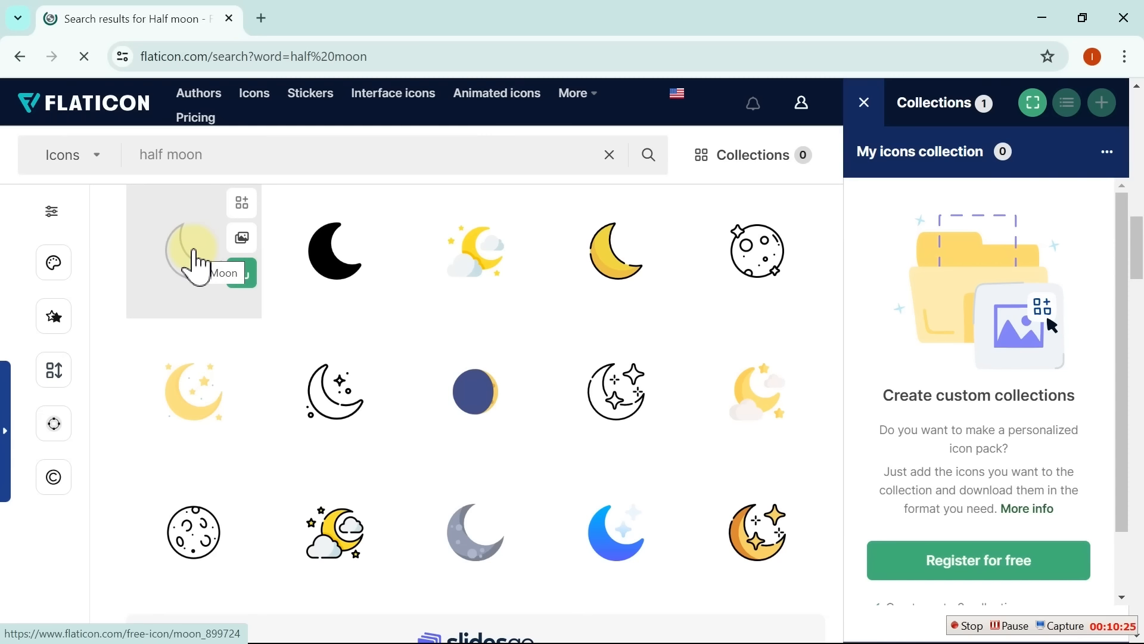
left_click(241, 274)
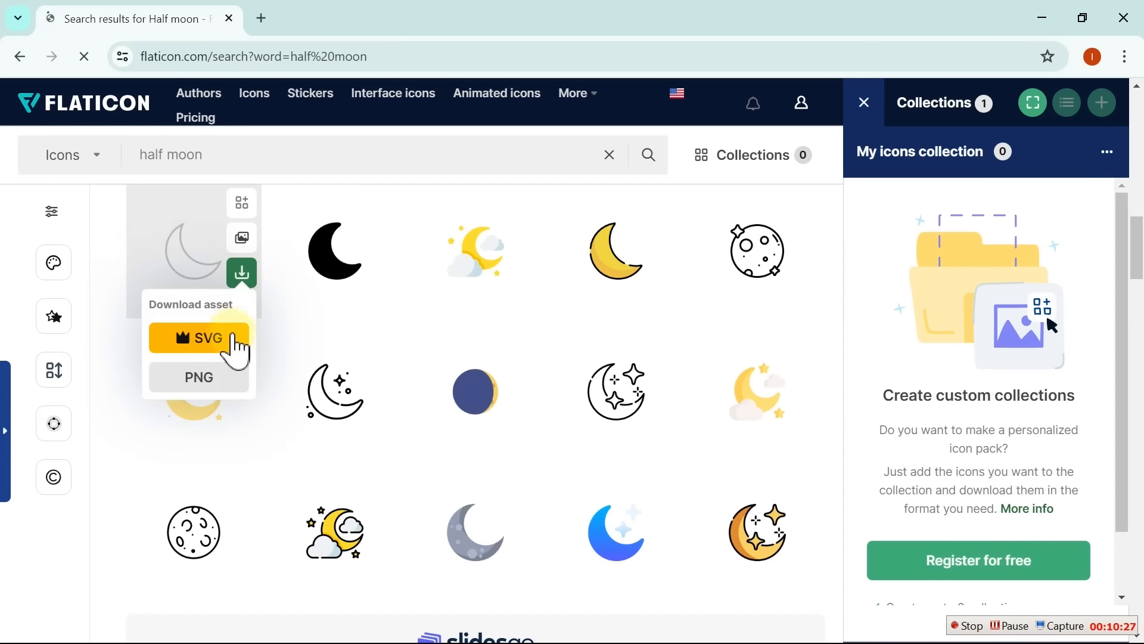
left_click(212, 377)
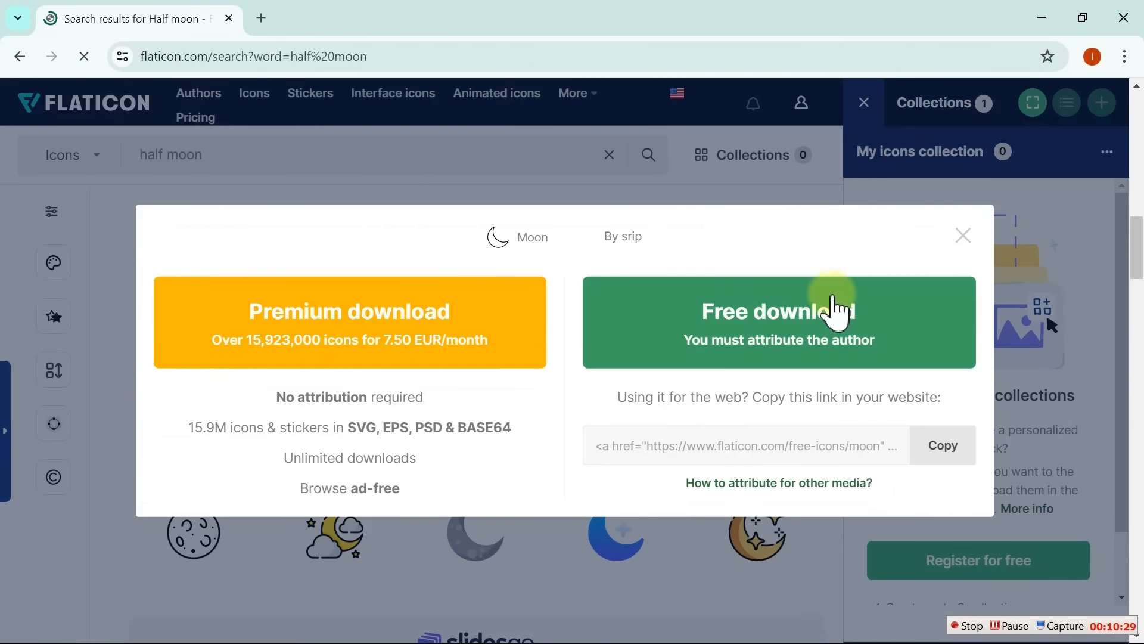
left_click(835, 309)
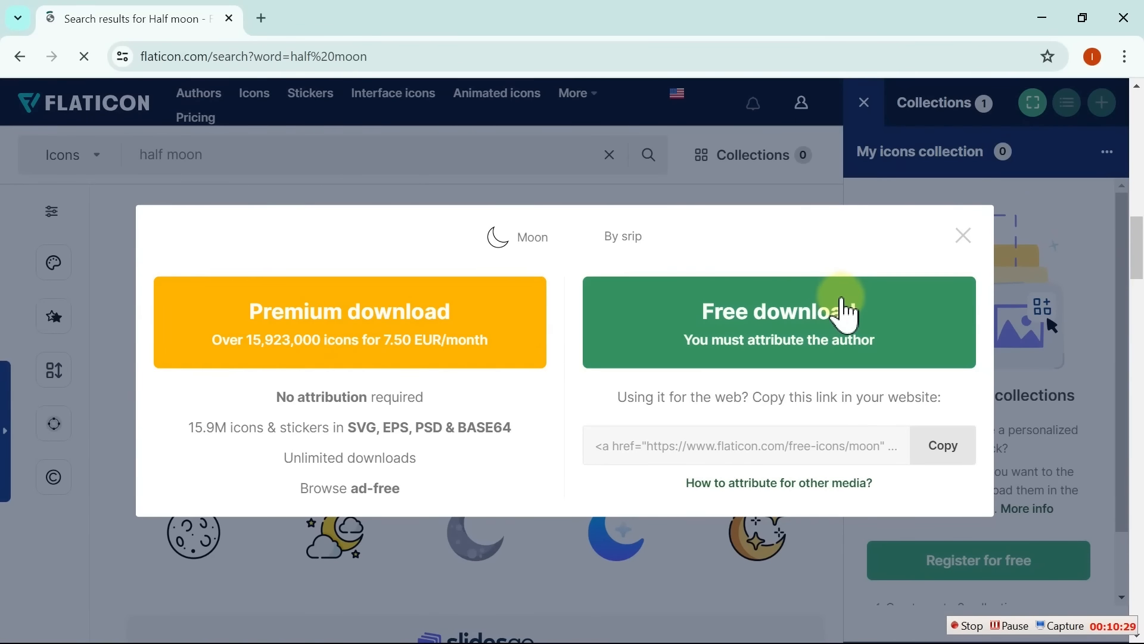
left_click(1048, 18)
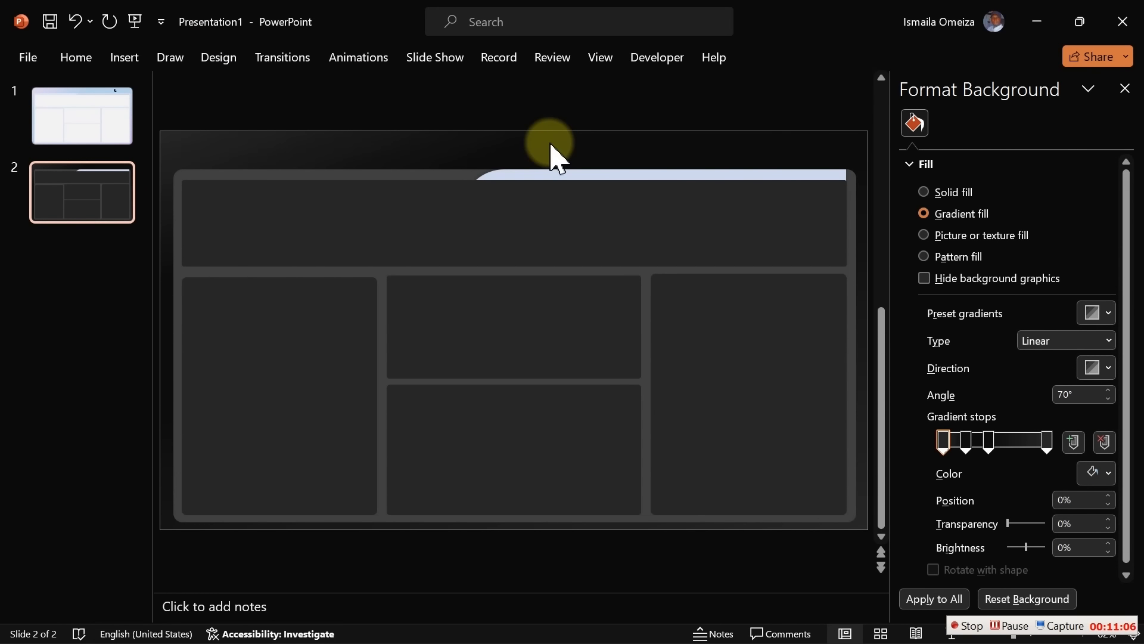
Paste the moon icon onto slide 2 and compare it with slide 1's moon
key("ctrl+v")
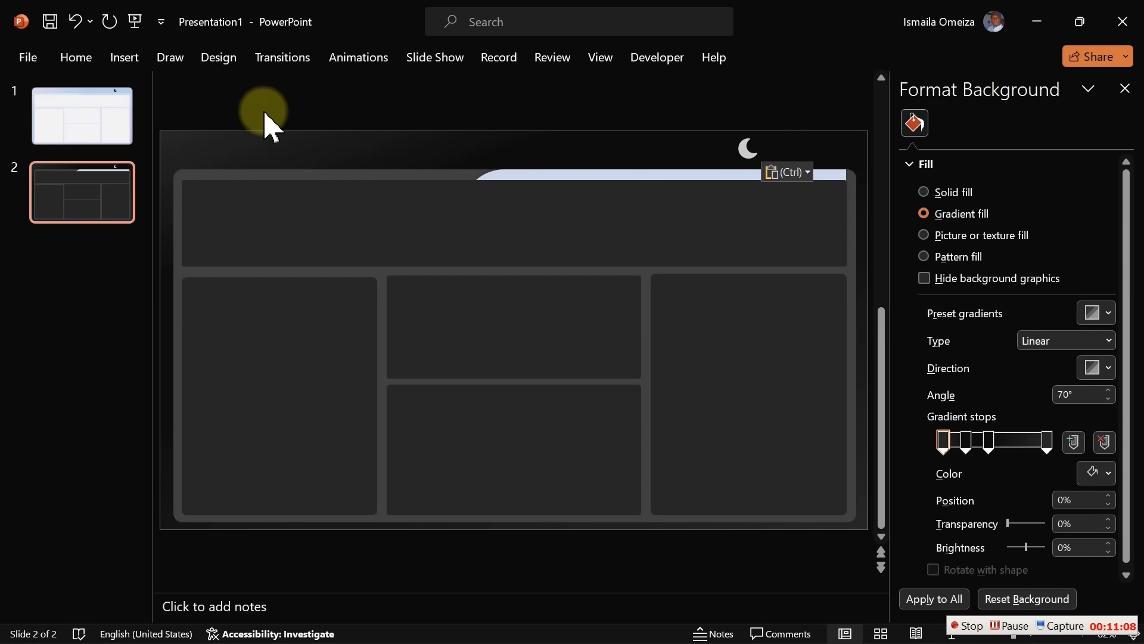
left_click(49, 138)
left_click(75, 178)
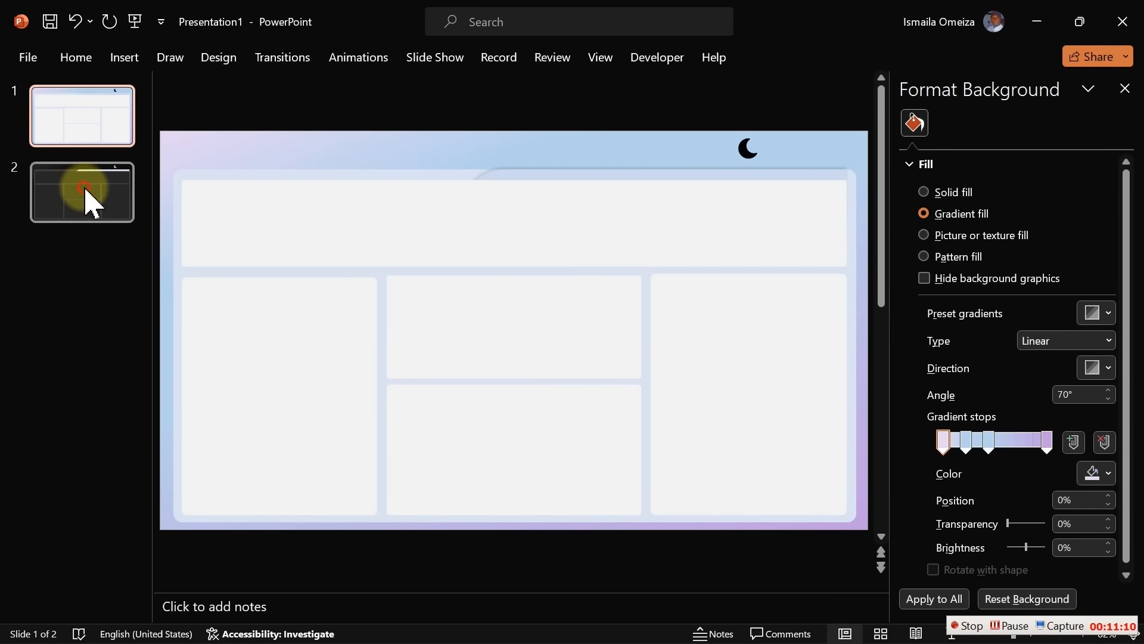
left_click(83, 136)
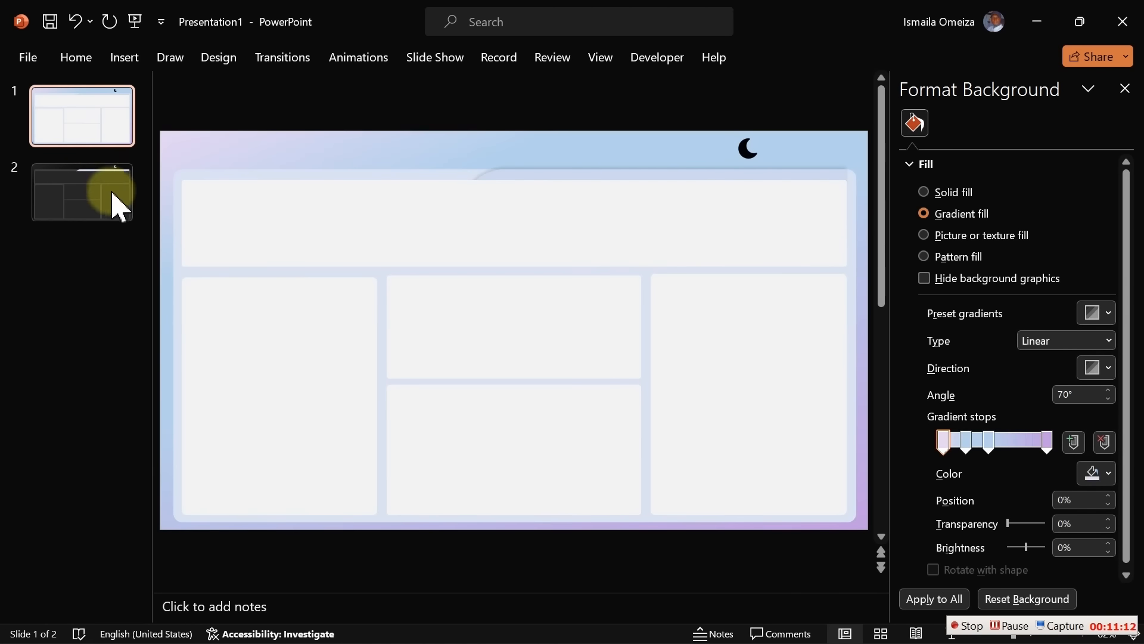
left_click(113, 202)
left_click(104, 113)
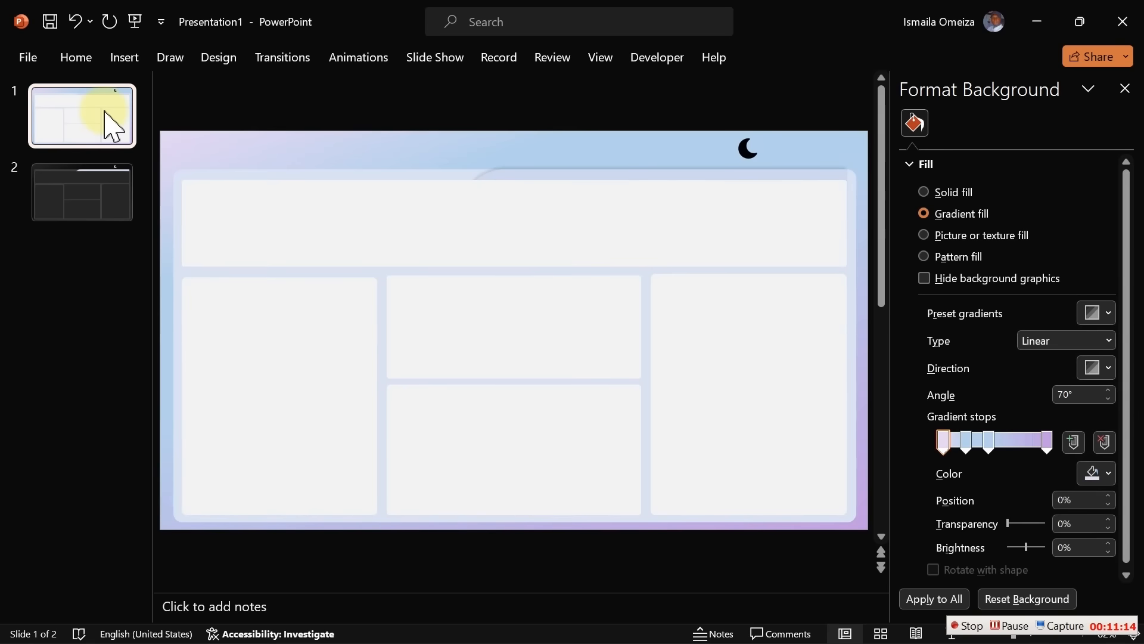
left_click(106, 191)
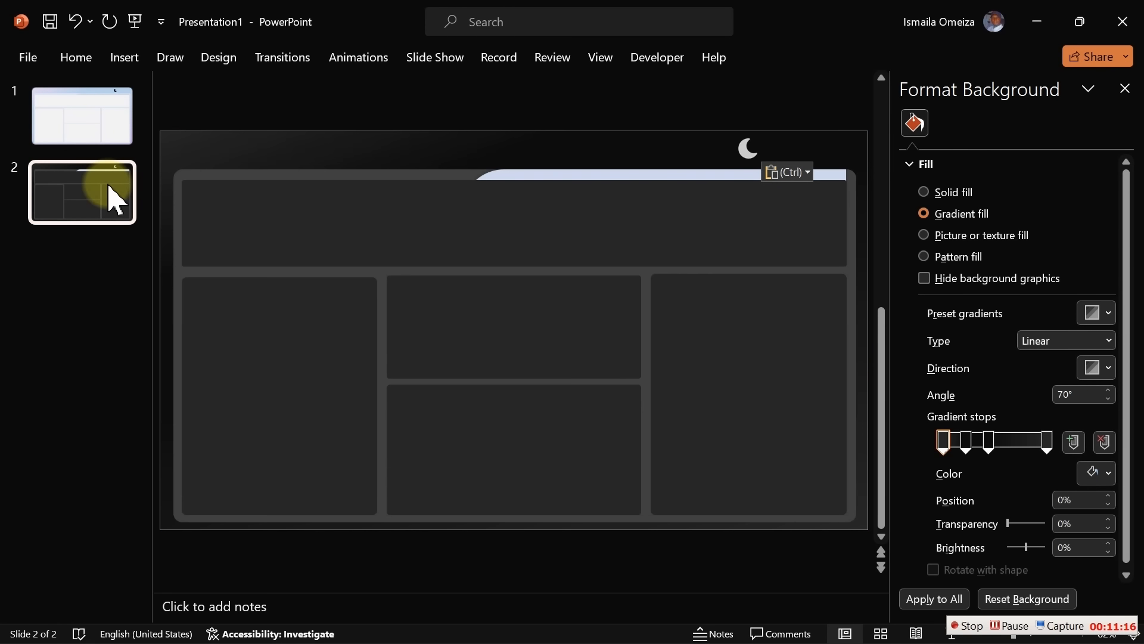
left_click(103, 119)
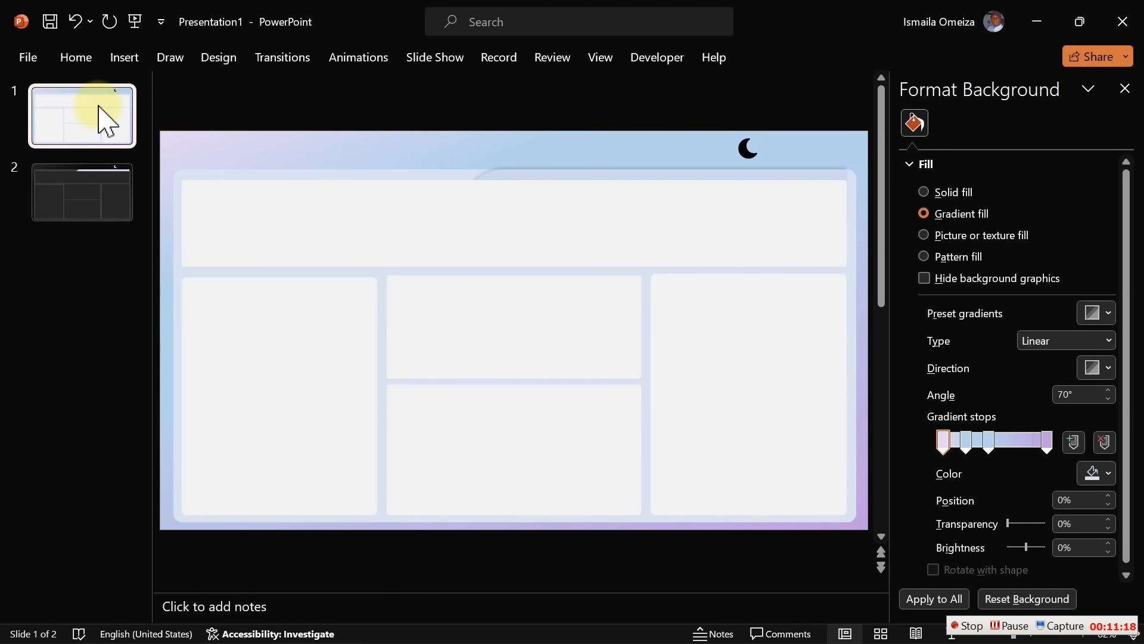
left_click(93, 192)
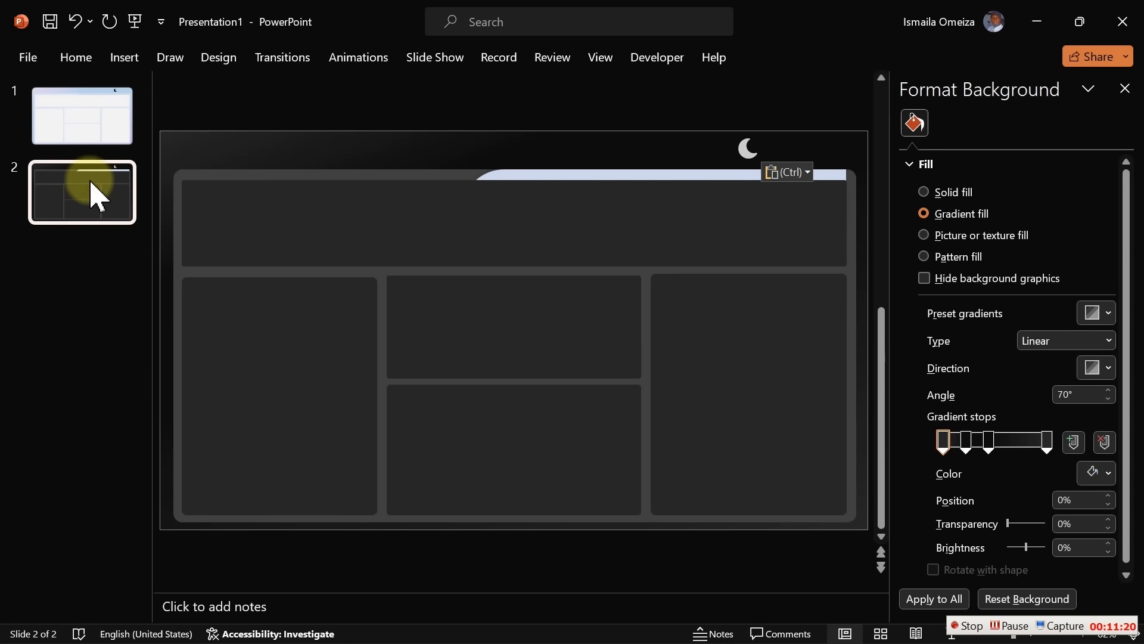
left_click(79, 120)
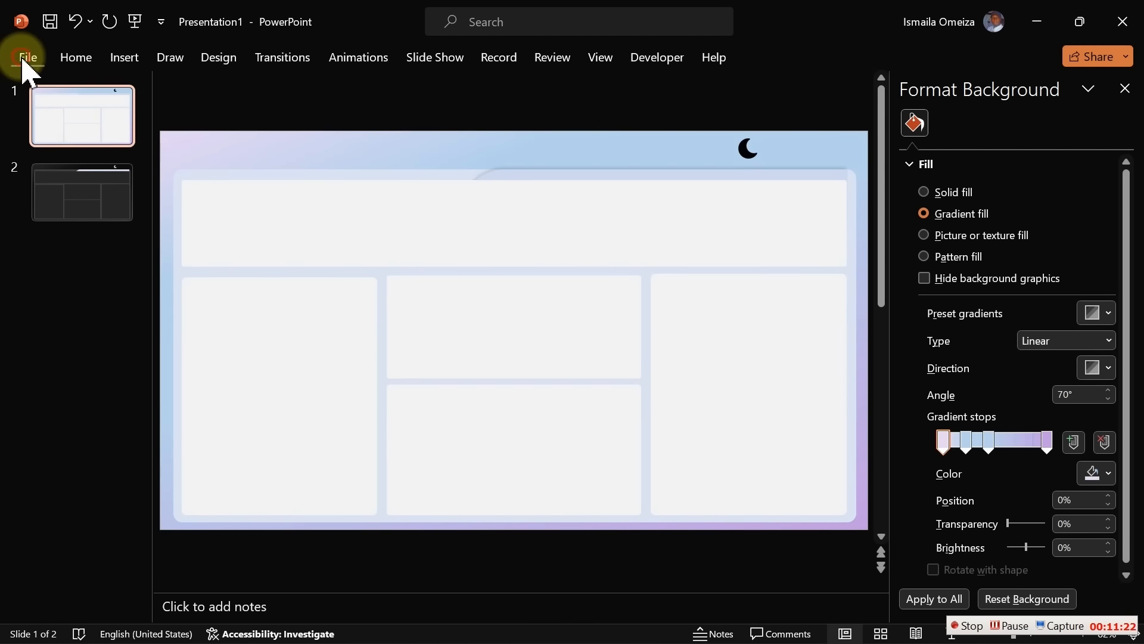
Export the slide as a JPEG named Bg1 in the Backgrounds folder
left_click(24, 60)
left_click(73, 482)
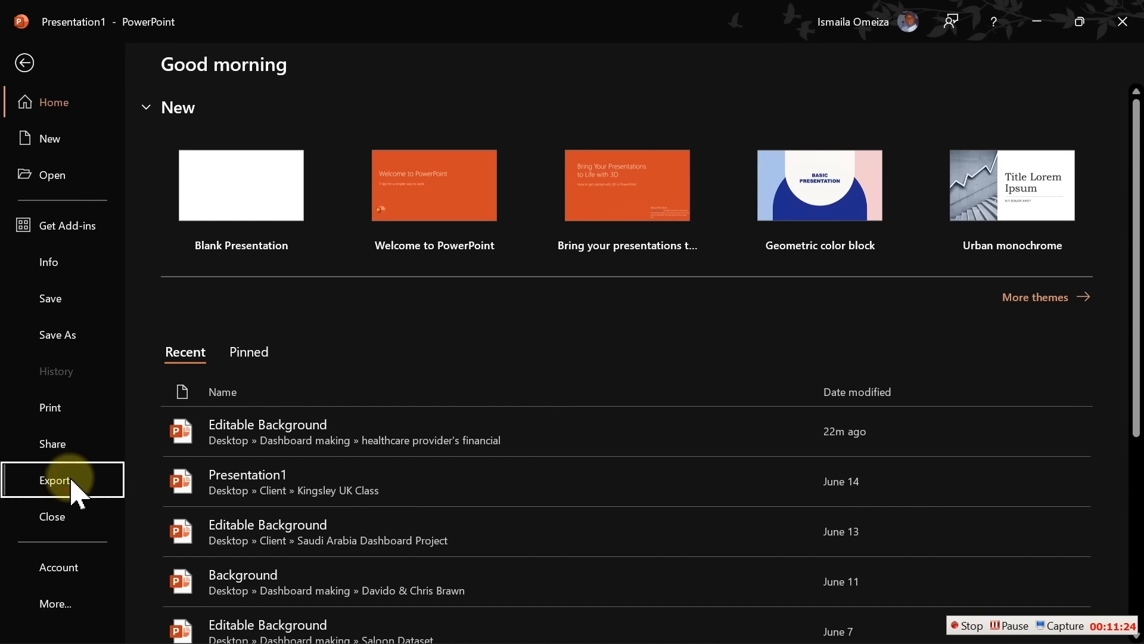
left_click(266, 390)
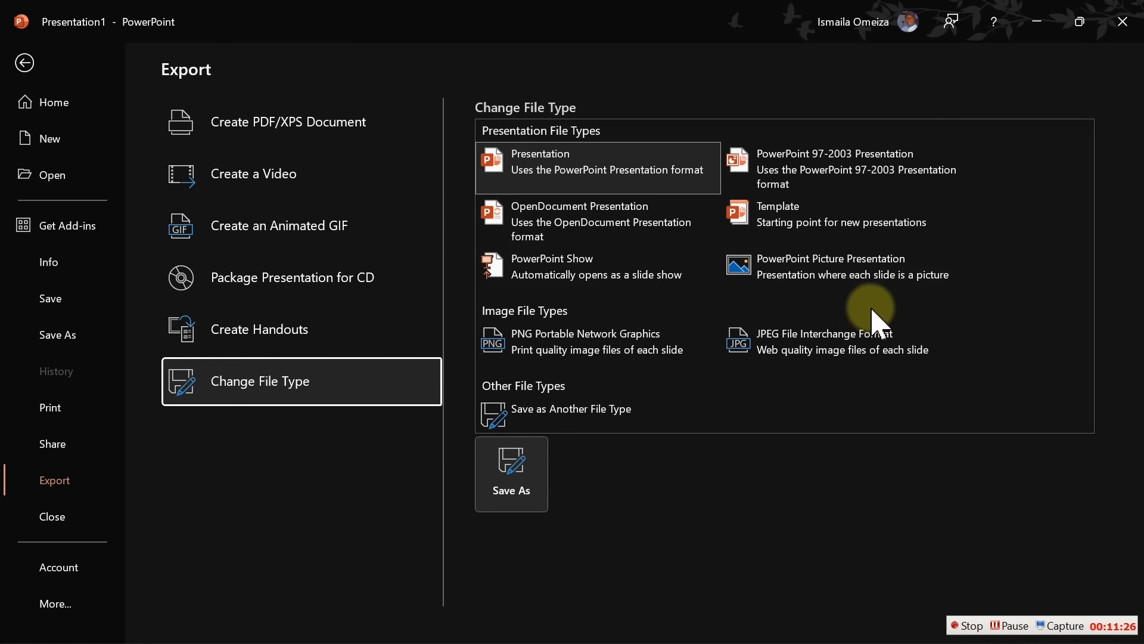
double_click(864, 337)
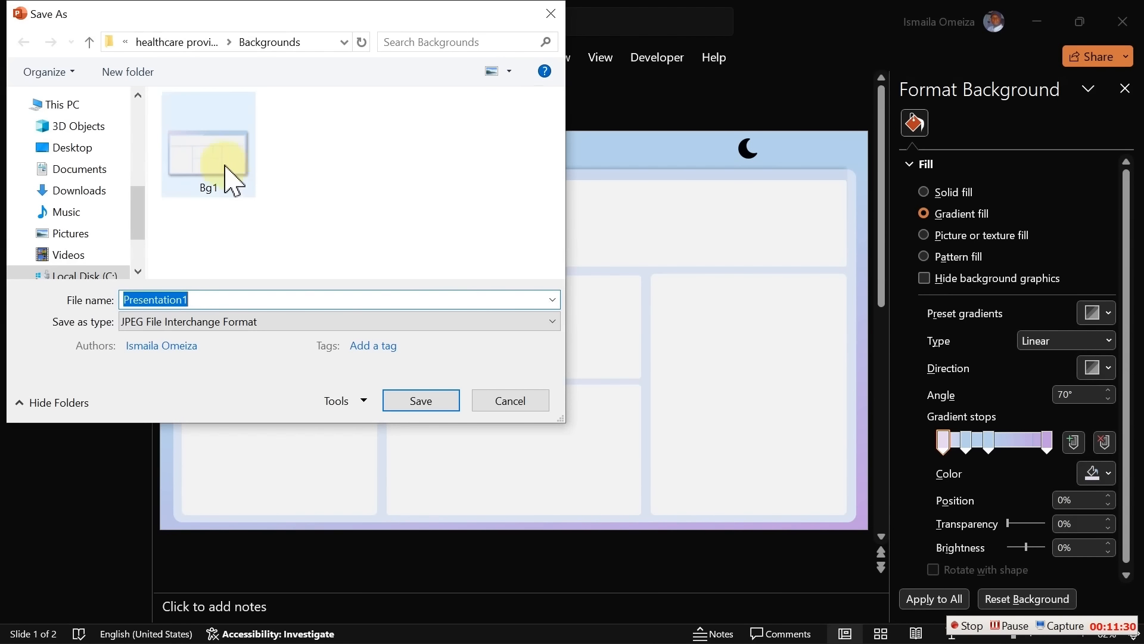
left_click(231, 179)
left_click(435, 401)
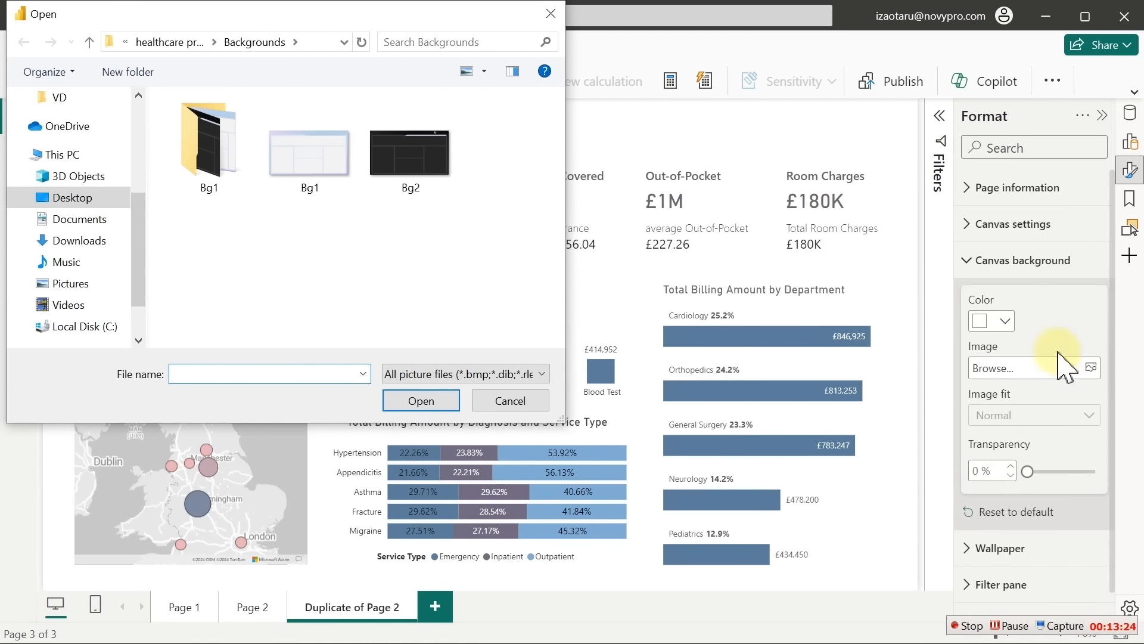
Set Bg2 as the report page's canvas background image
left_click(425, 154)
double_click(425, 154)
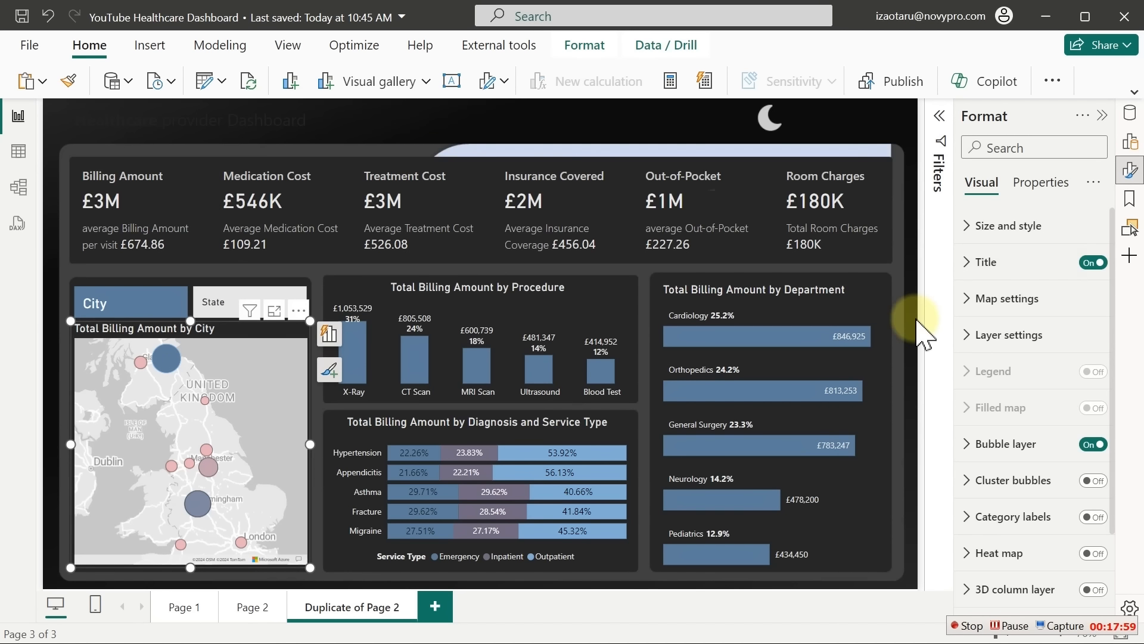
Switch the city map style to Grayscale (Dark)
mouse_move(522, 532)
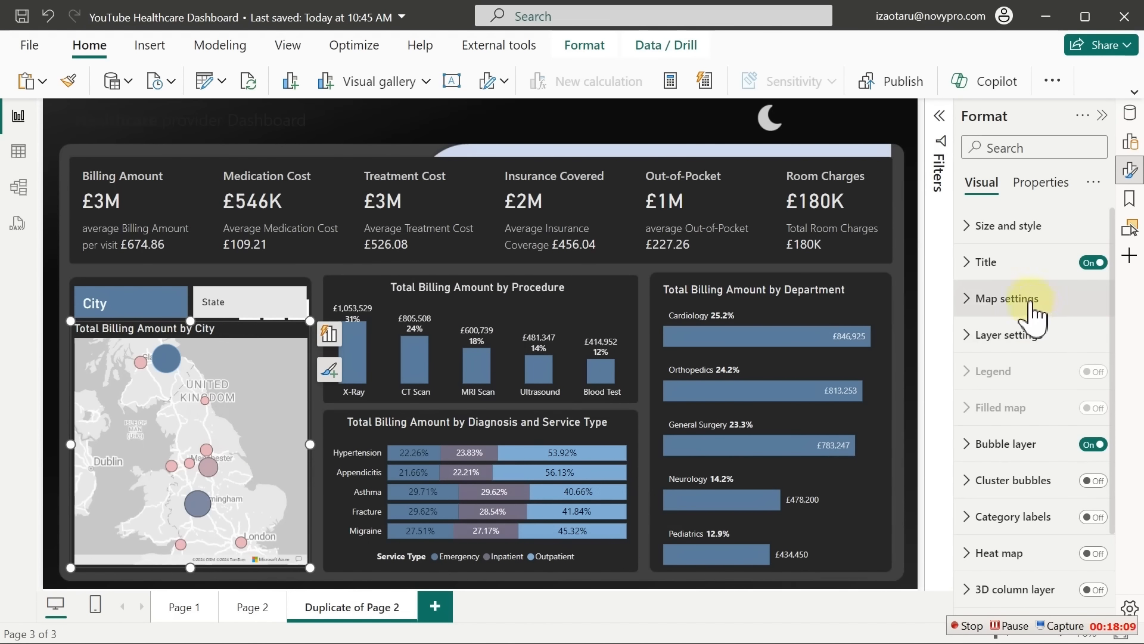
left_click(1013, 298)
left_click(1053, 387)
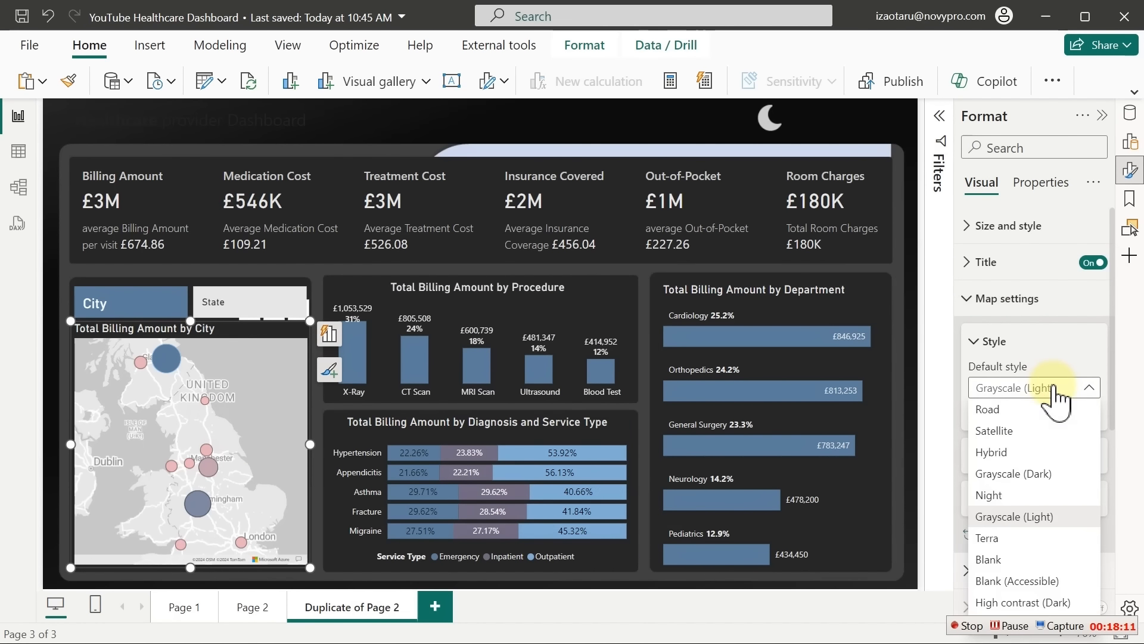
left_click(1039, 471)
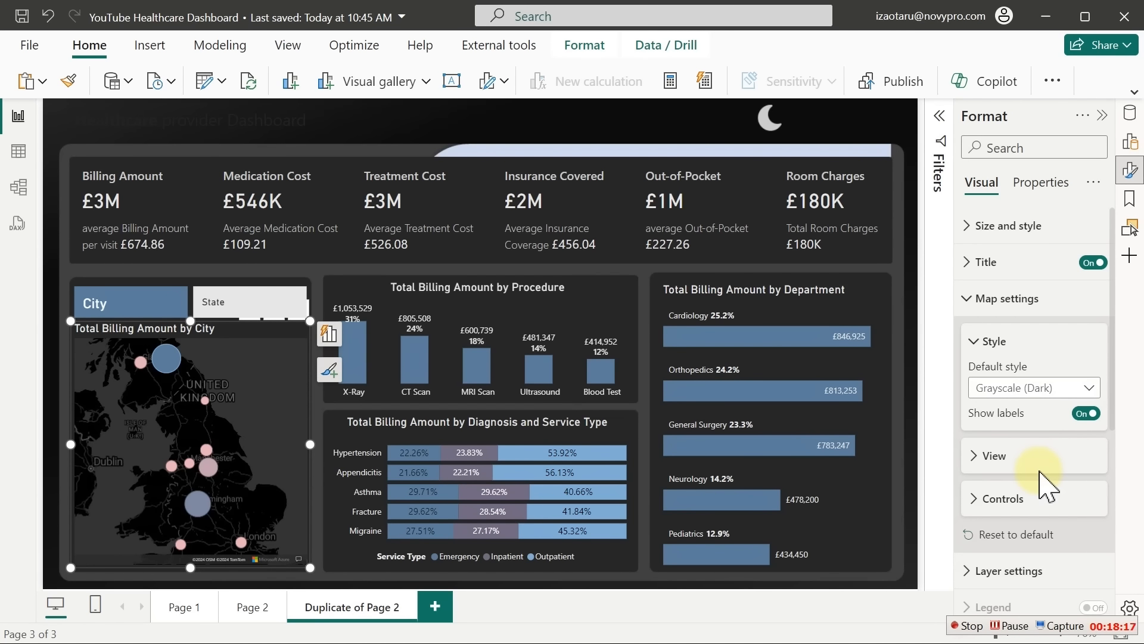
Colour the procedure chart's columns a pale blue using a custom colour
mouse_move(685, 343)
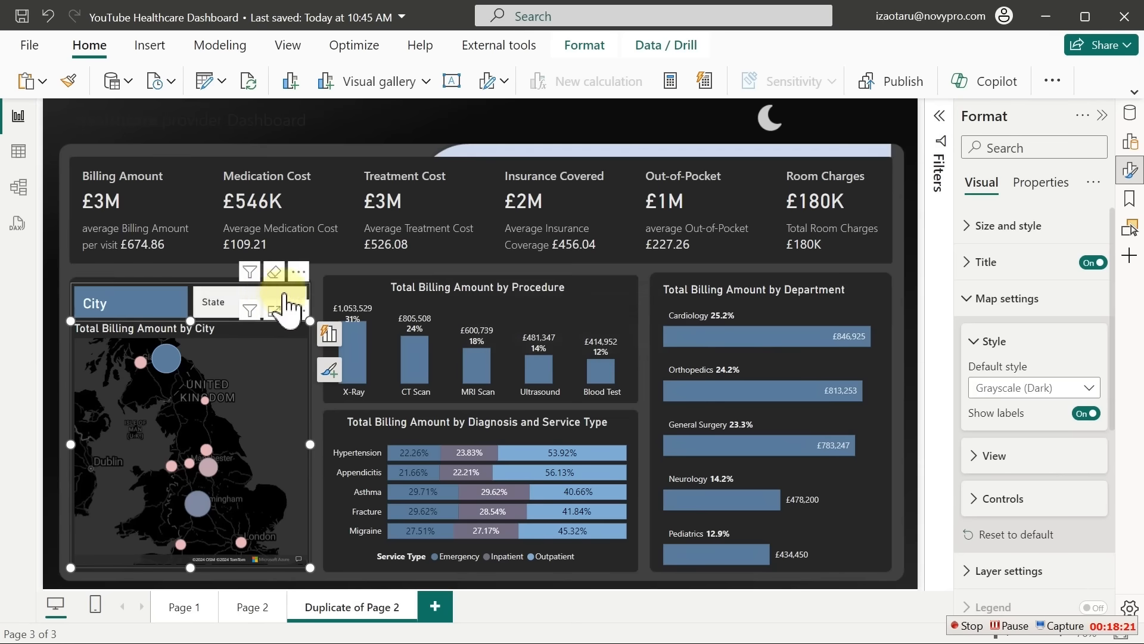
left_click(570, 306)
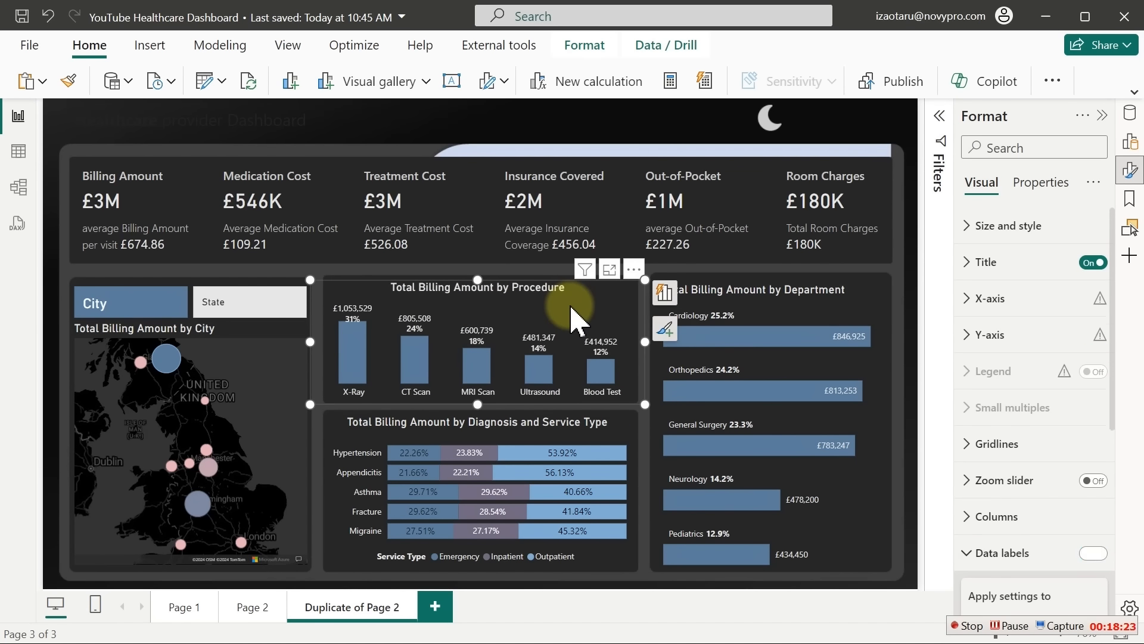
left_click(994, 516)
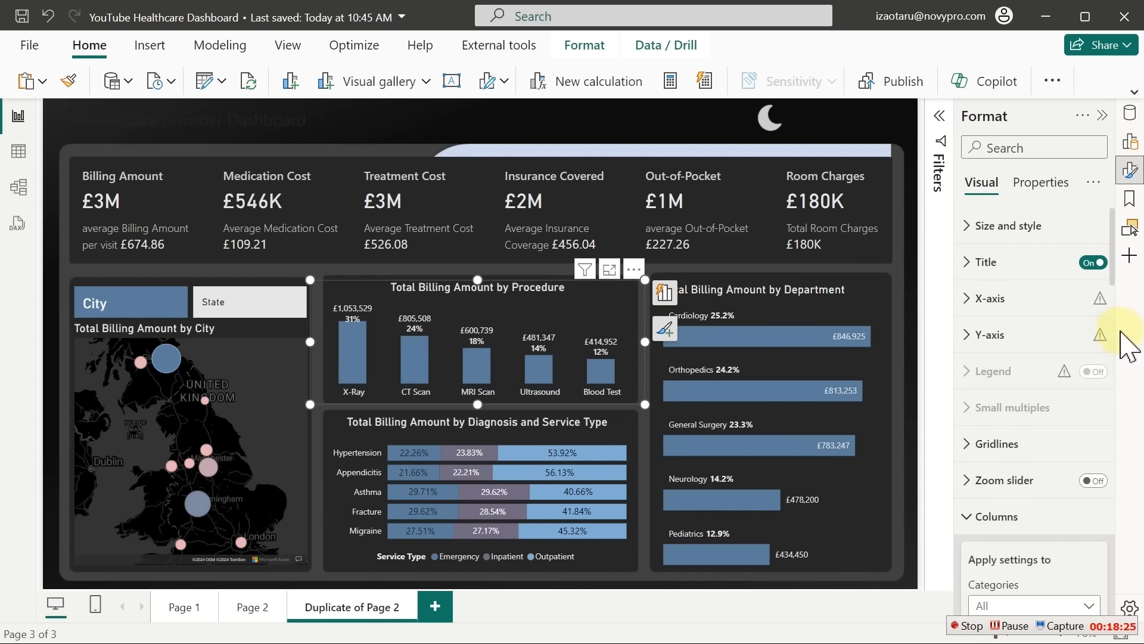
left_click_drag(1115, 283, 1124, 344)
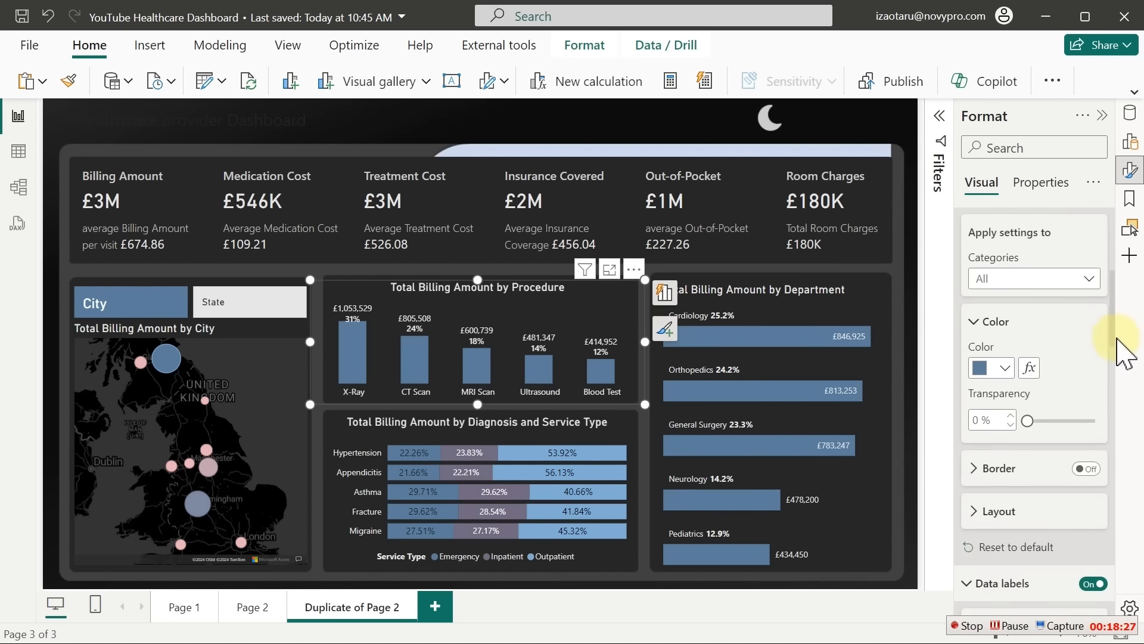
left_click(1004, 354)
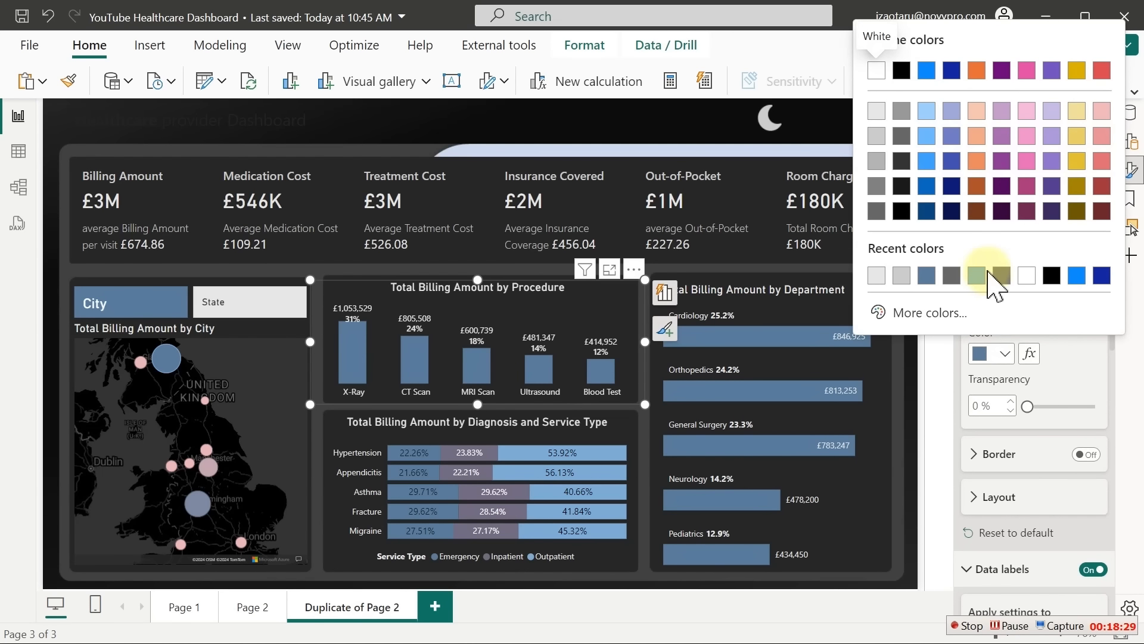
left_click(978, 276)
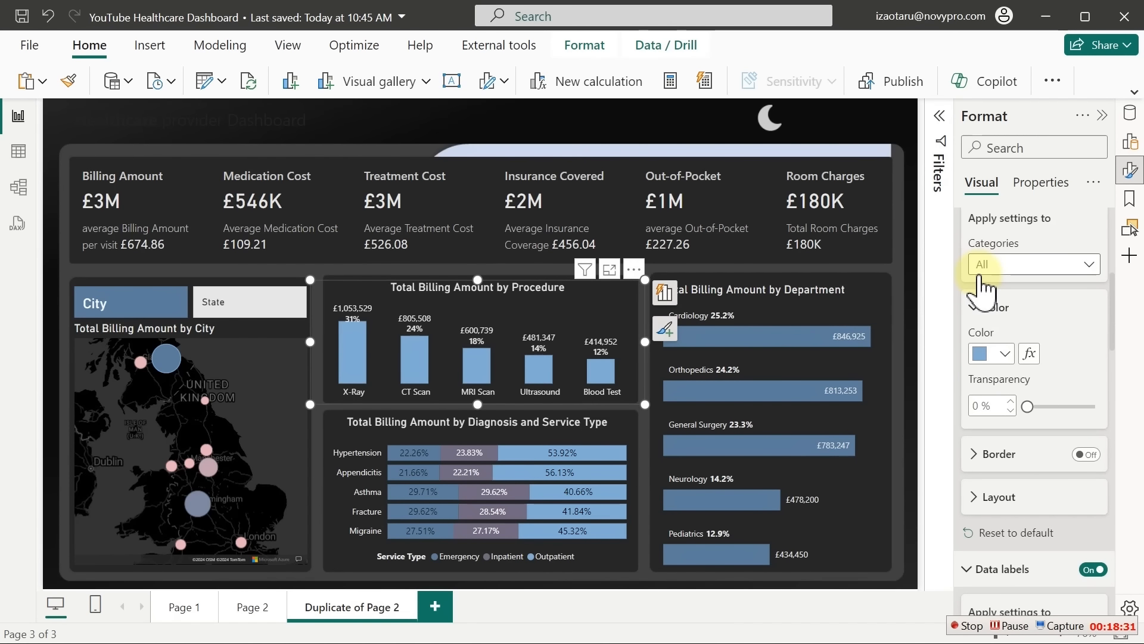
left_click(1004, 354)
left_click(947, 314)
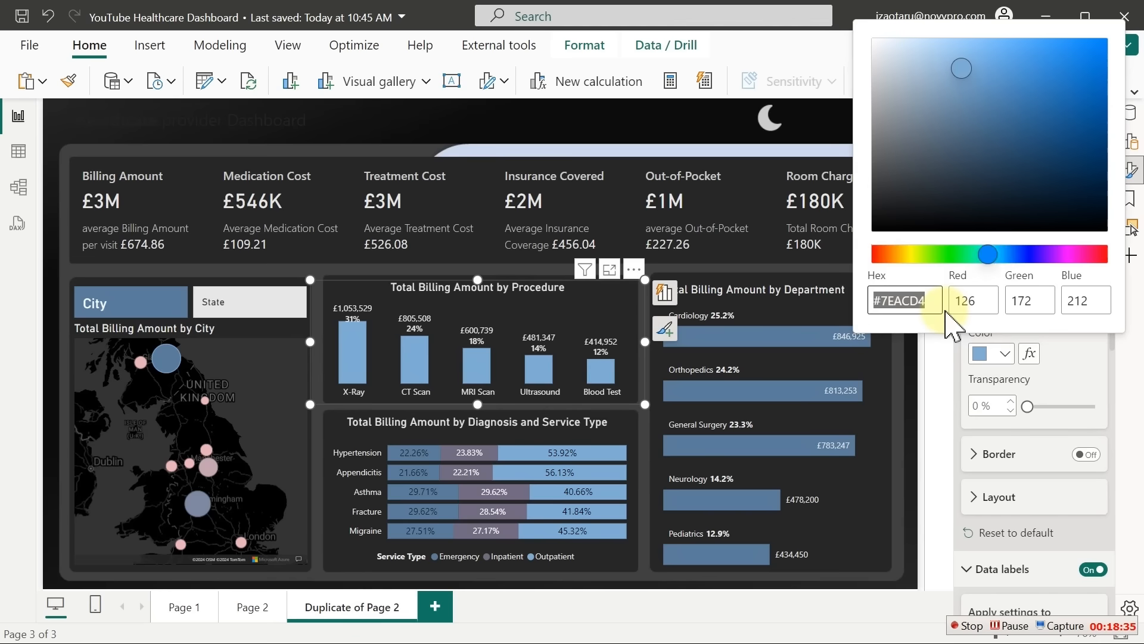
left_click_drag(963, 84, 944, 58)
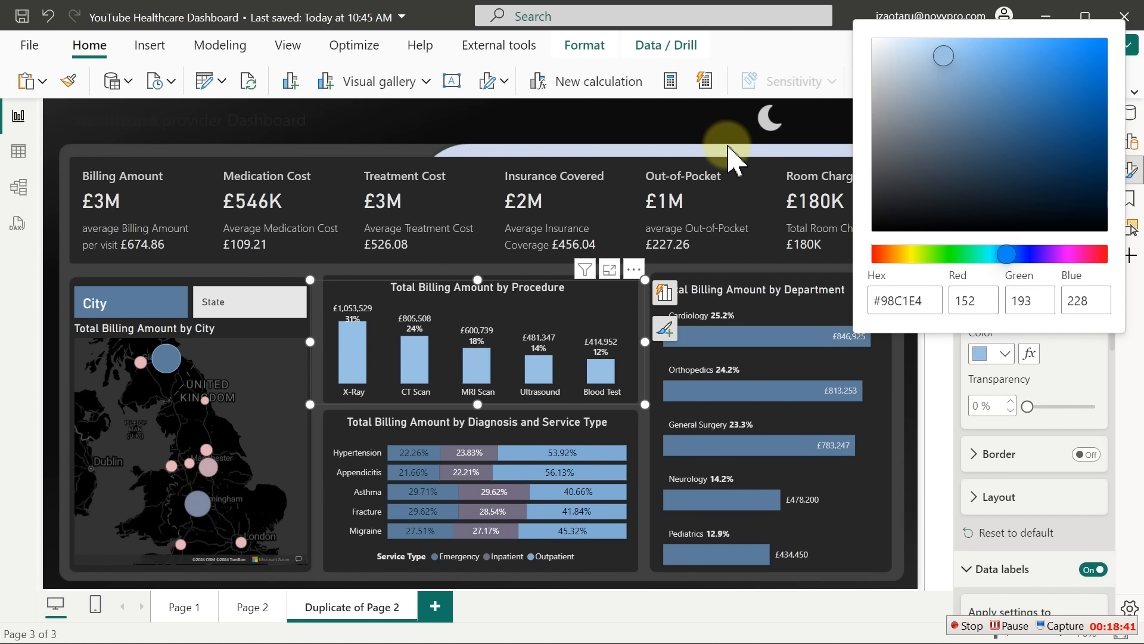
left_click(1095, 380)
Colour the department chart's Total Billing Amount bars light blue
left_click(809, 324)
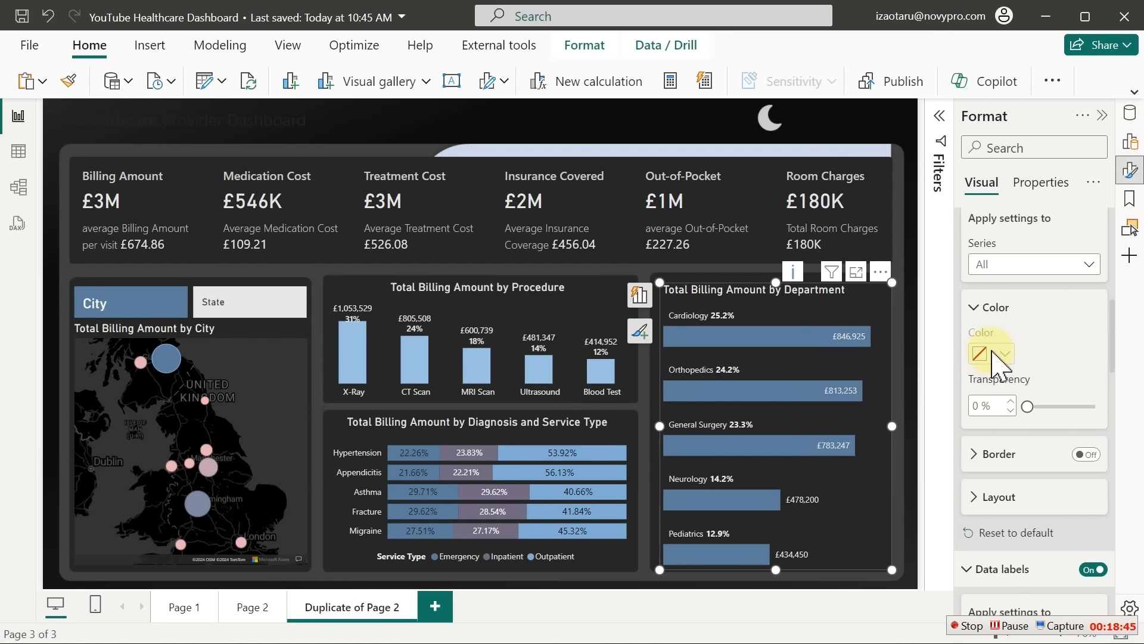
left_click(1026, 262)
left_click(1032, 324)
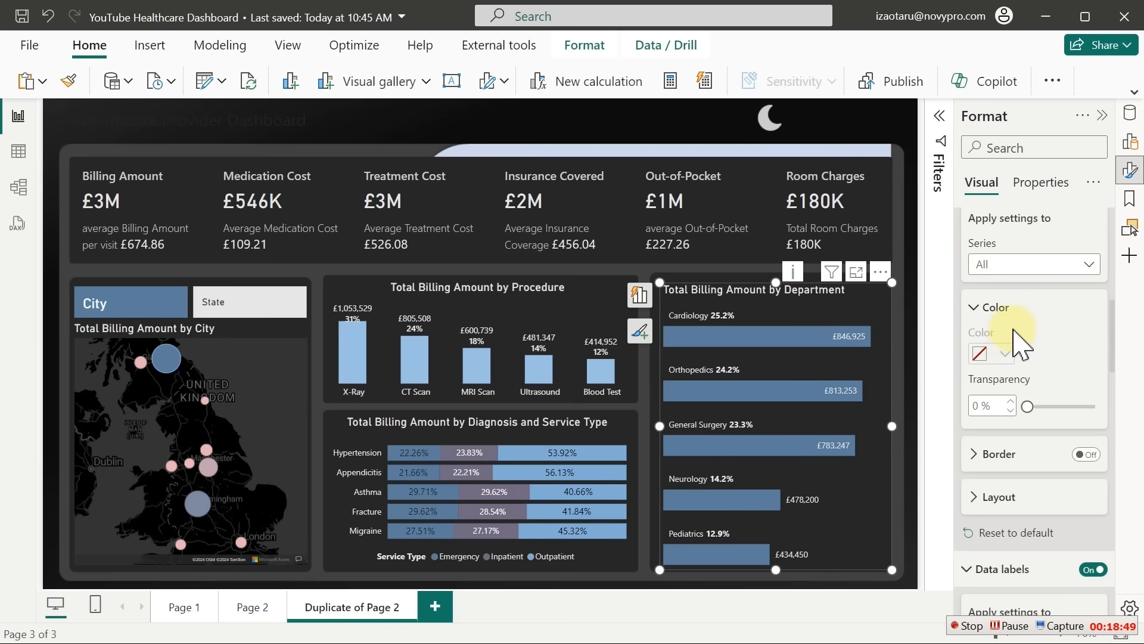
left_click(1005, 353)
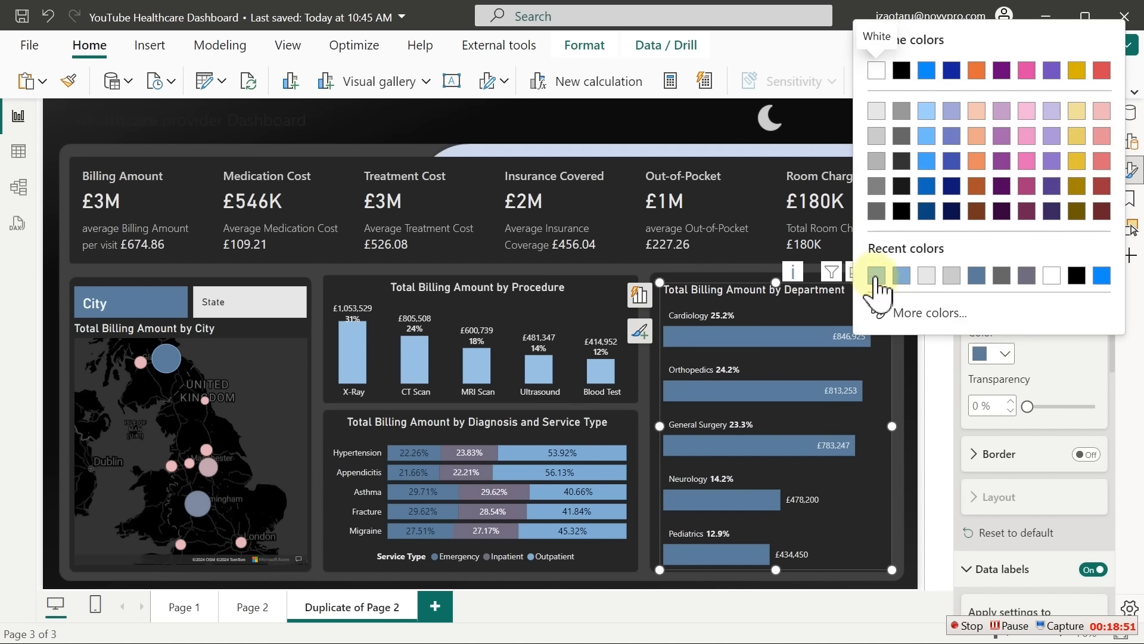
left_click(876, 275)
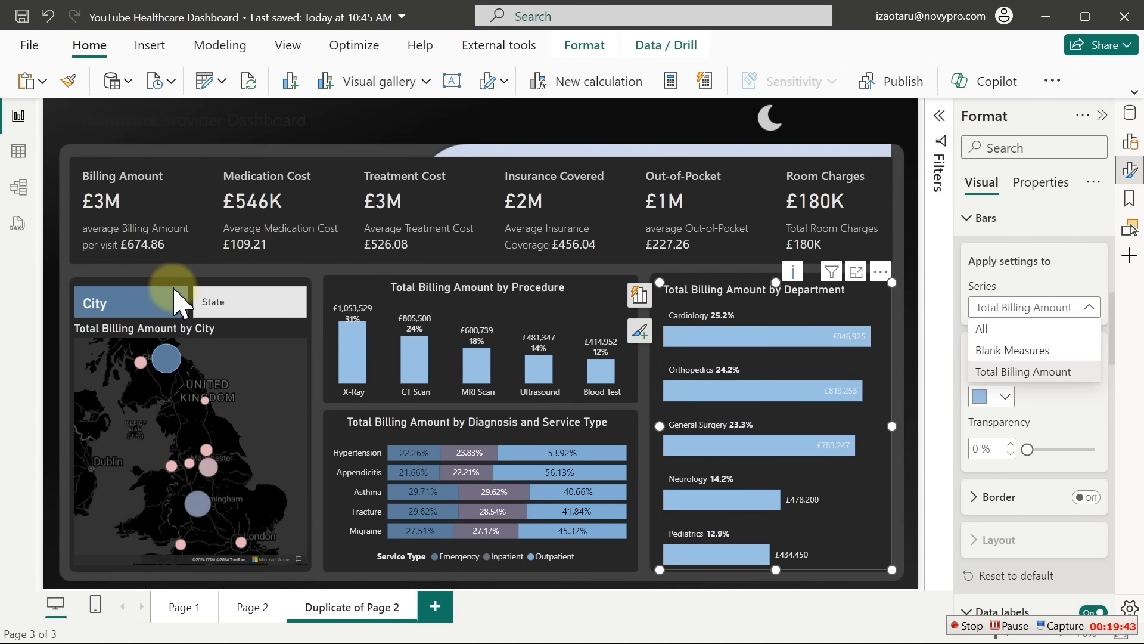
left_click(179, 301)
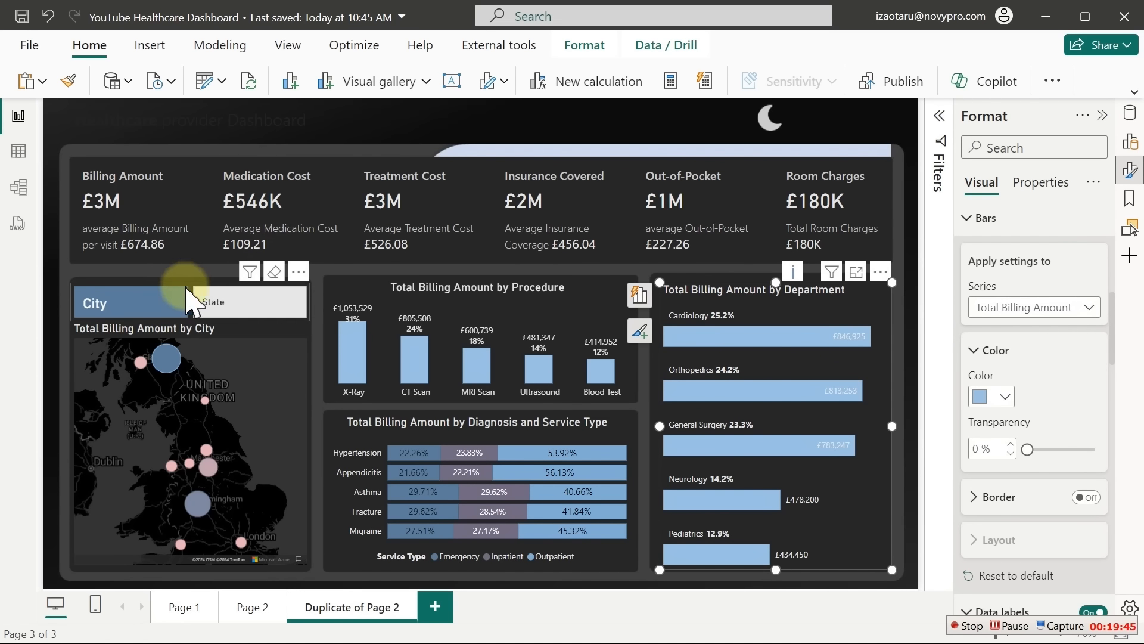
left_click(185, 284)
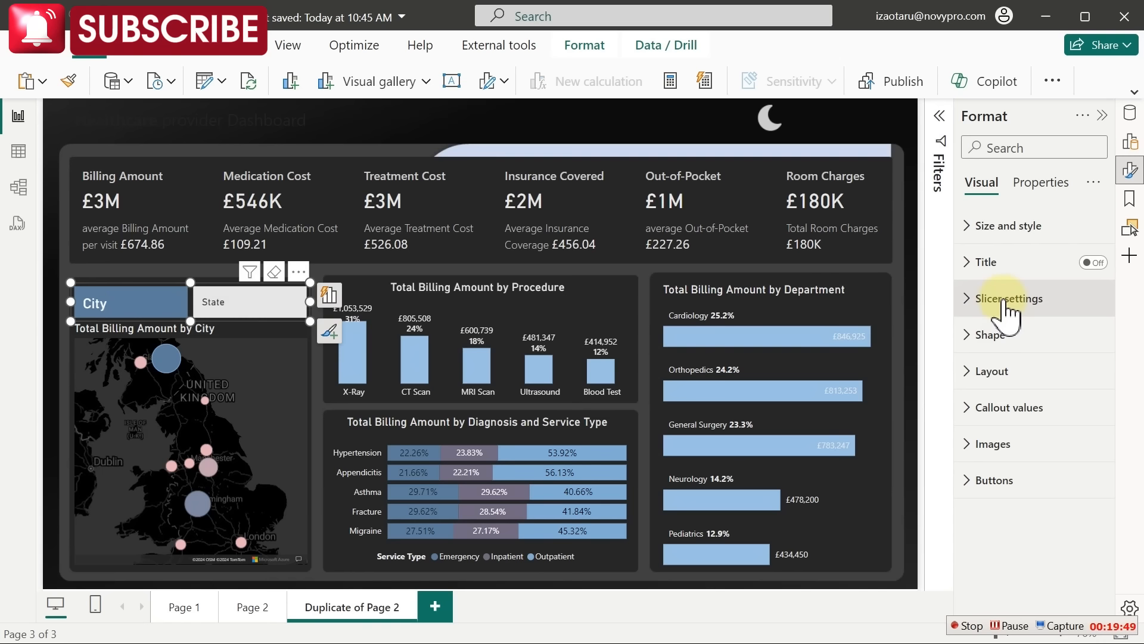
Fill the City/State slicer's City button with the recent light blue
left_click(994, 484)
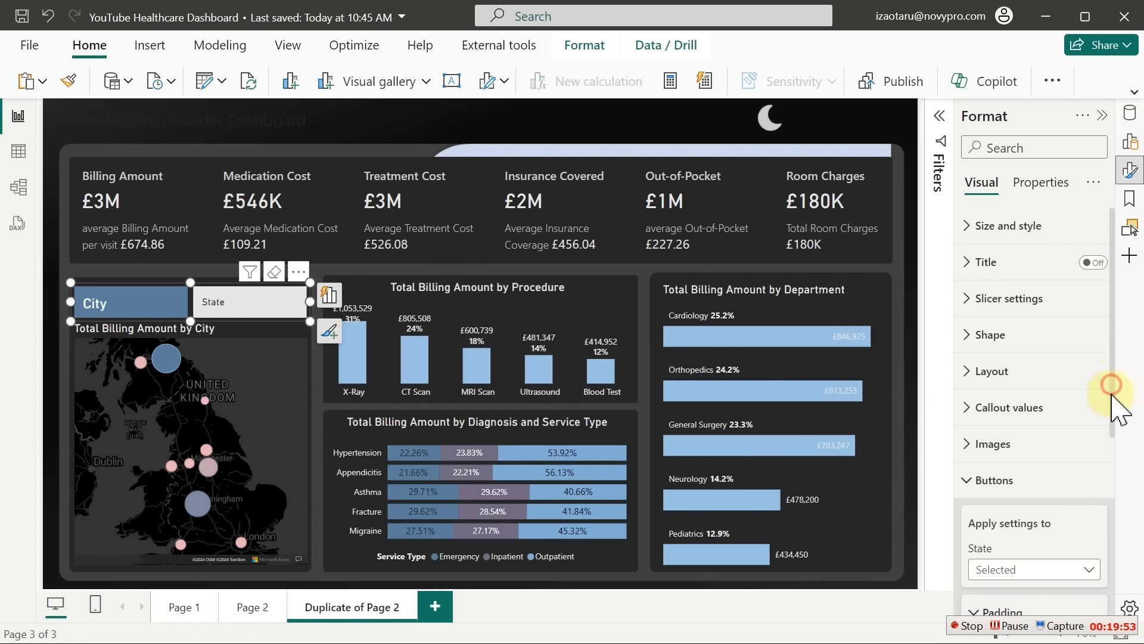
left_click_drag(1113, 383, 1099, 536)
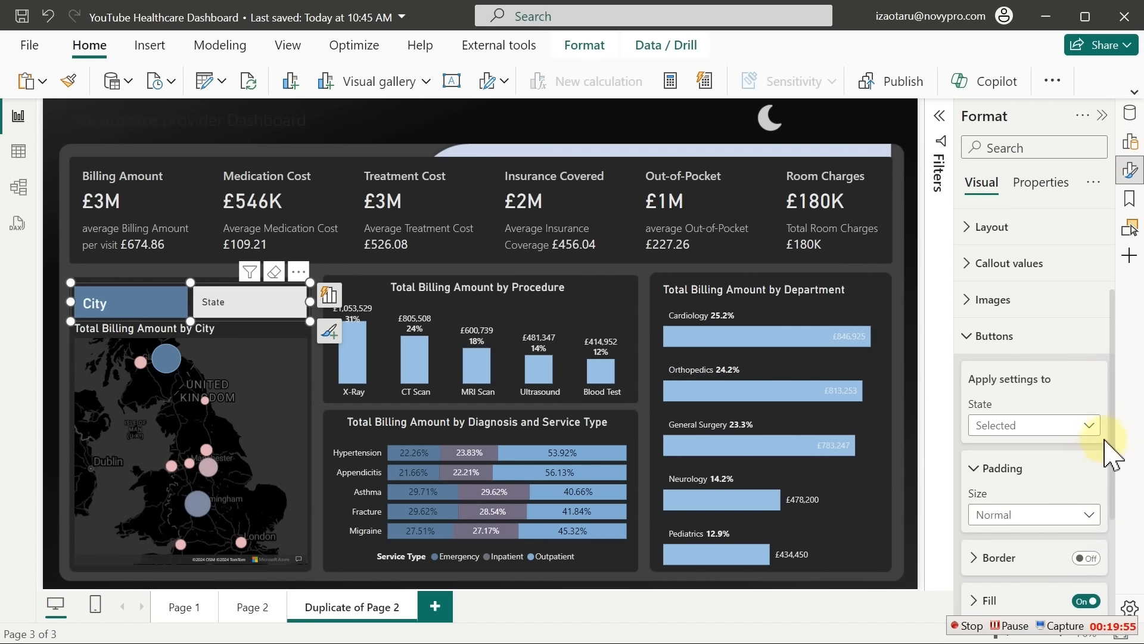
left_click_drag(1114, 438, 1123, 524)
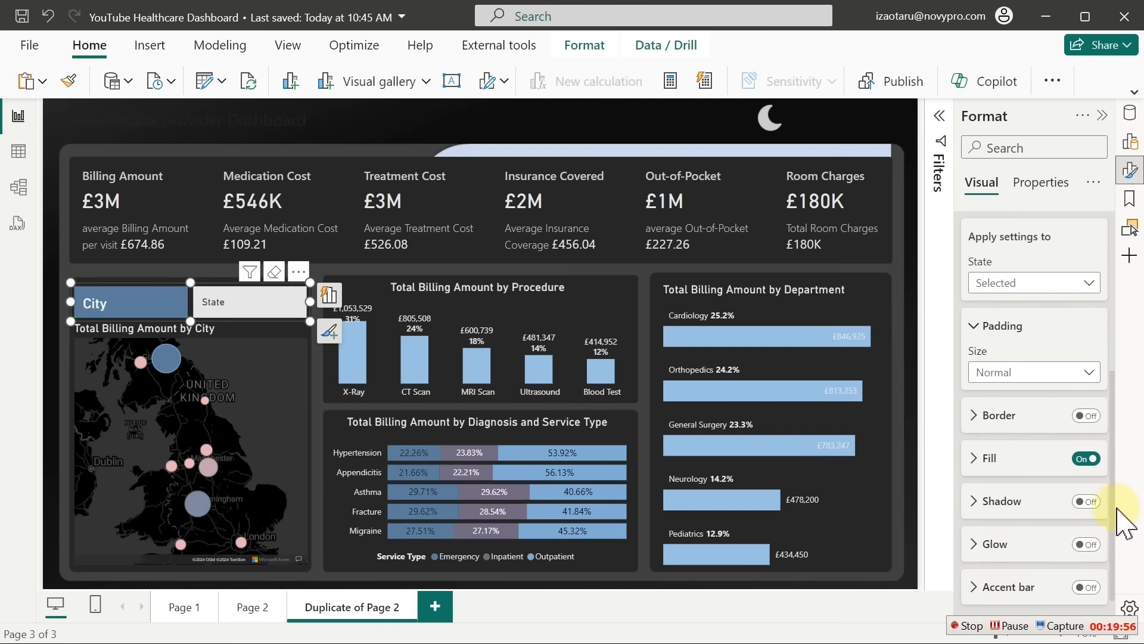
left_click(986, 446)
left_click(991, 498)
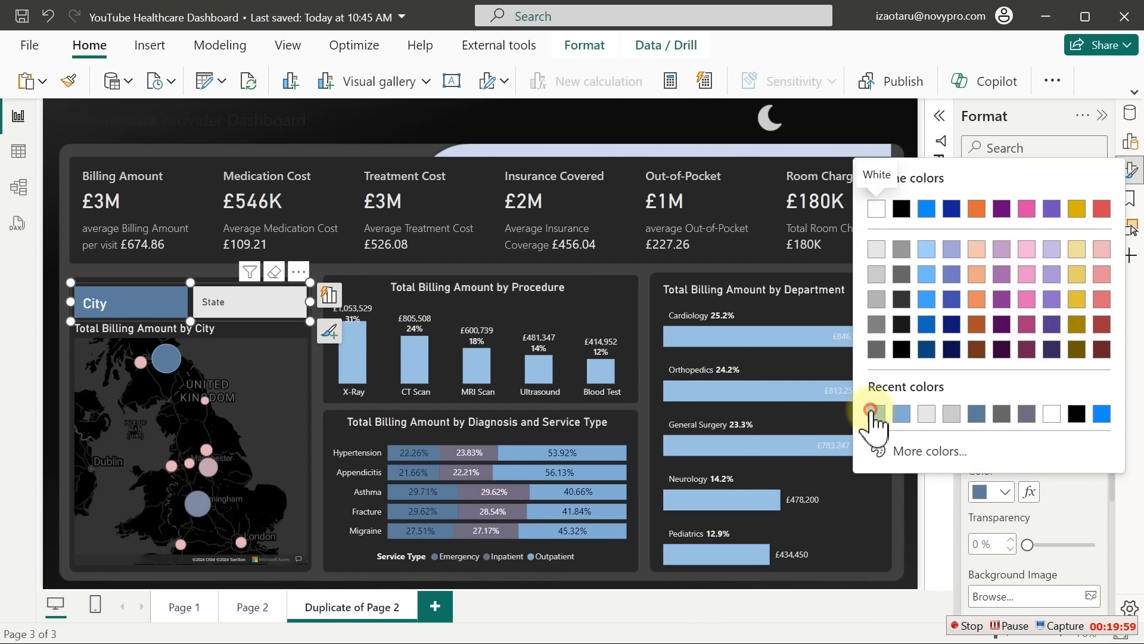
left_click(875, 412)
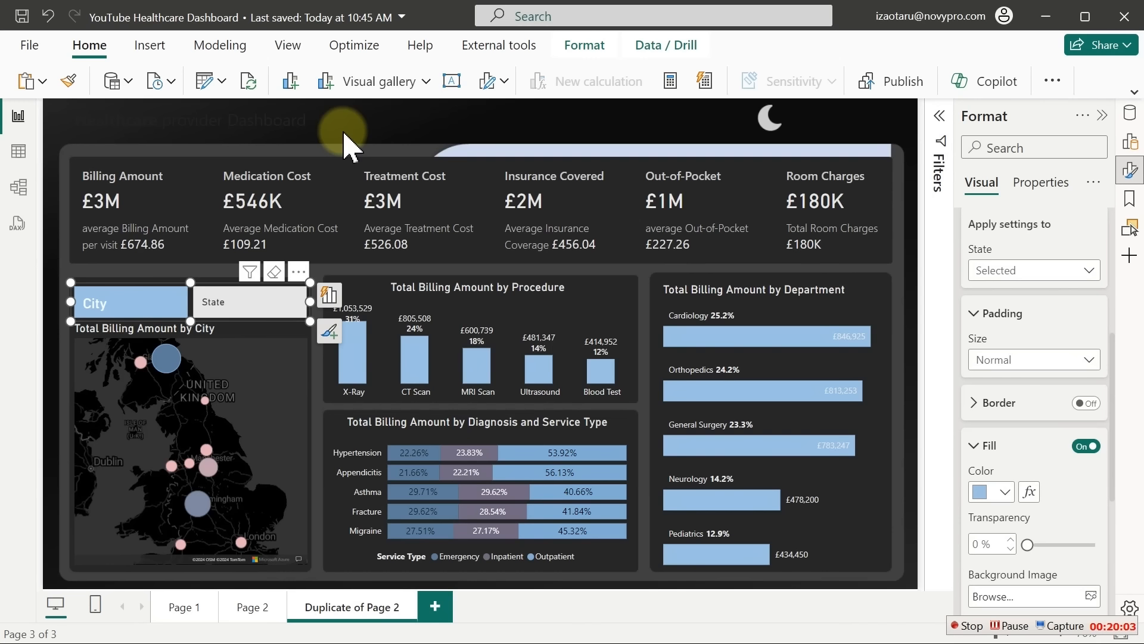
left_click(472, 180)
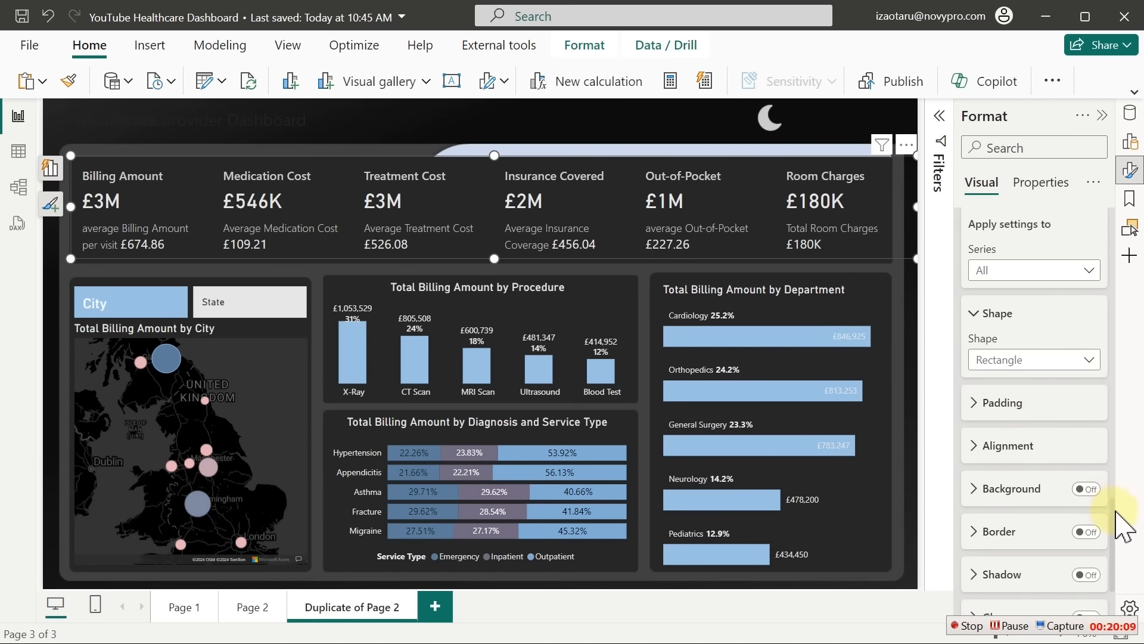
Turn on accent bars for the Total Billing Amount KPI card
left_click(1035, 270)
left_click(1023, 311)
left_click_drag(1112, 536, 1114, 573)
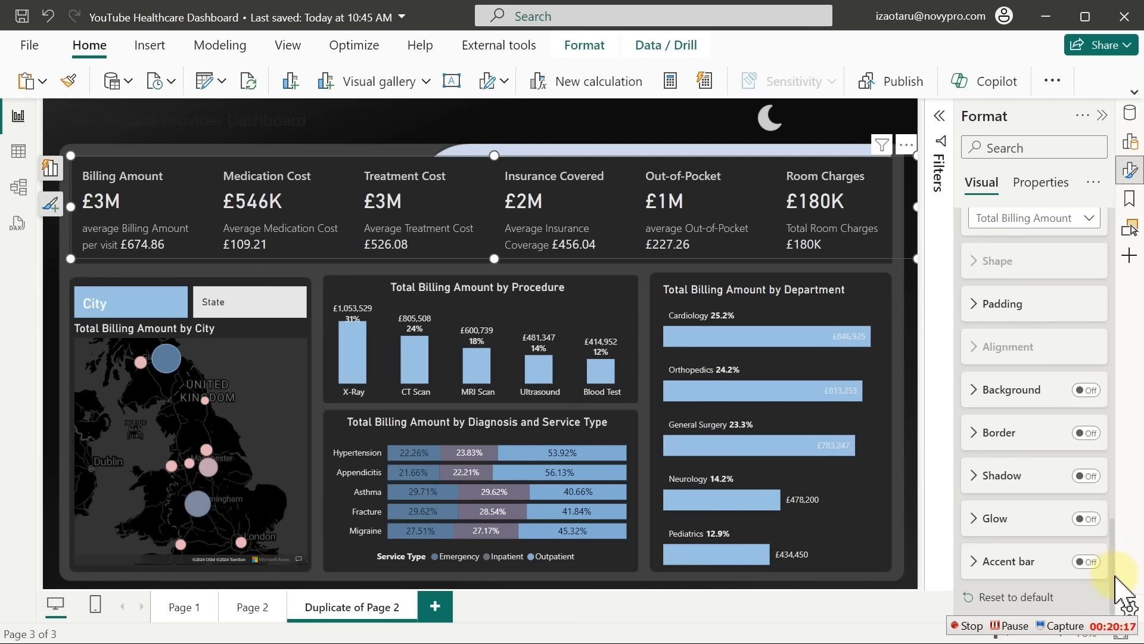
left_click(1082, 561)
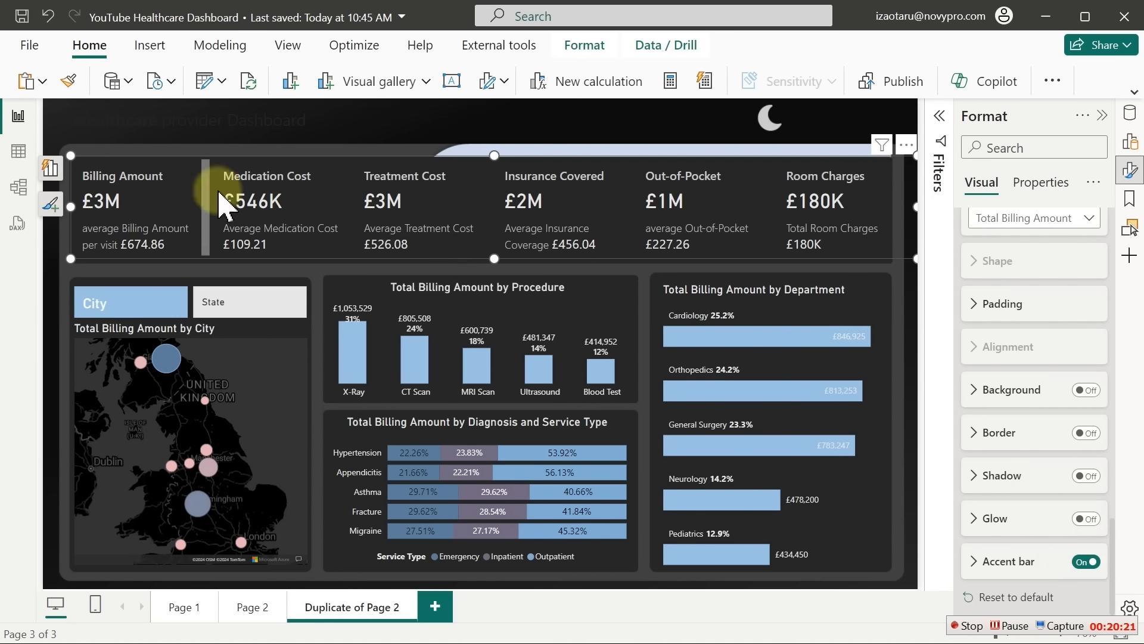
left_click(1007, 563)
left_click_drag(1112, 511, 1119, 573)
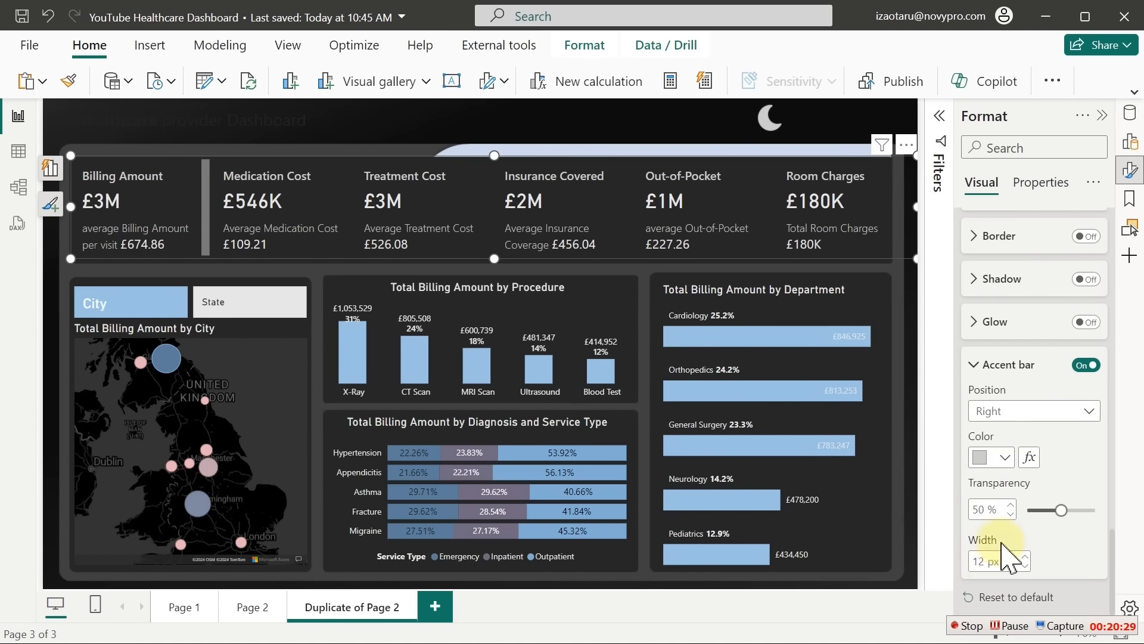
left_click(1005, 457)
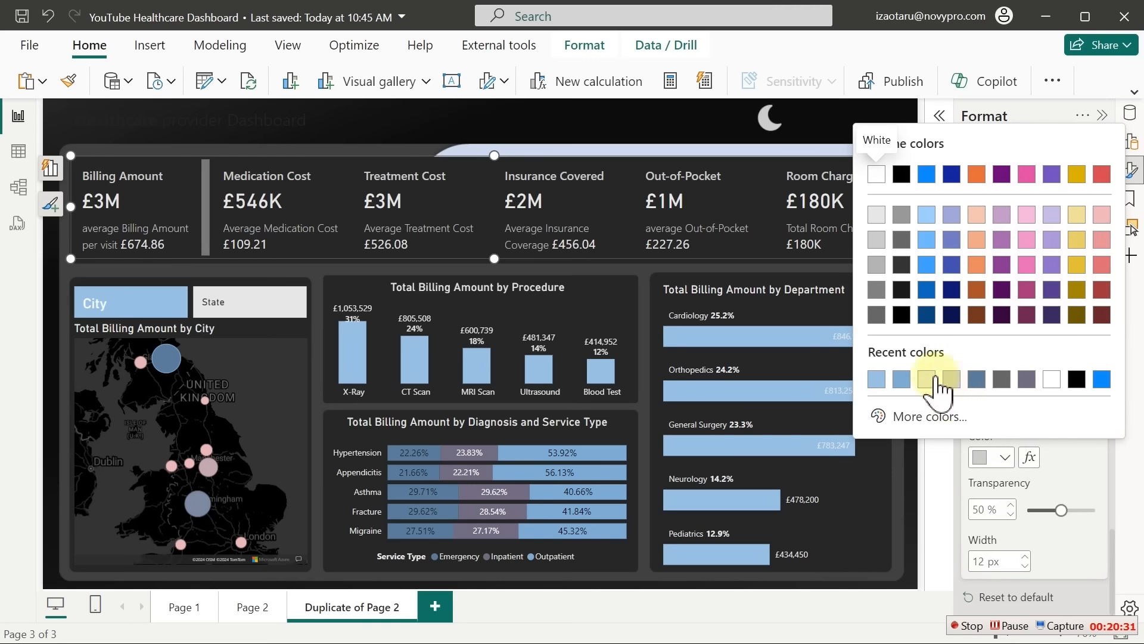
left_click(1108, 472)
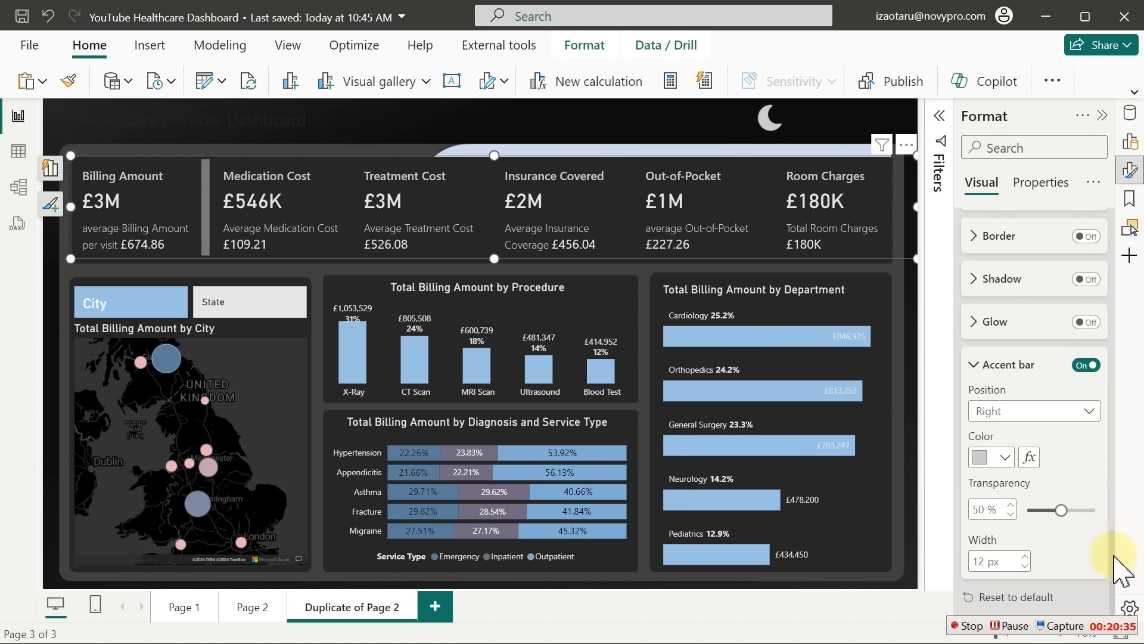
Enable accent bars for the other card series, including Total Treatment Cost, and move the button beside the moon
scroll(1109, 537, "up", 8)
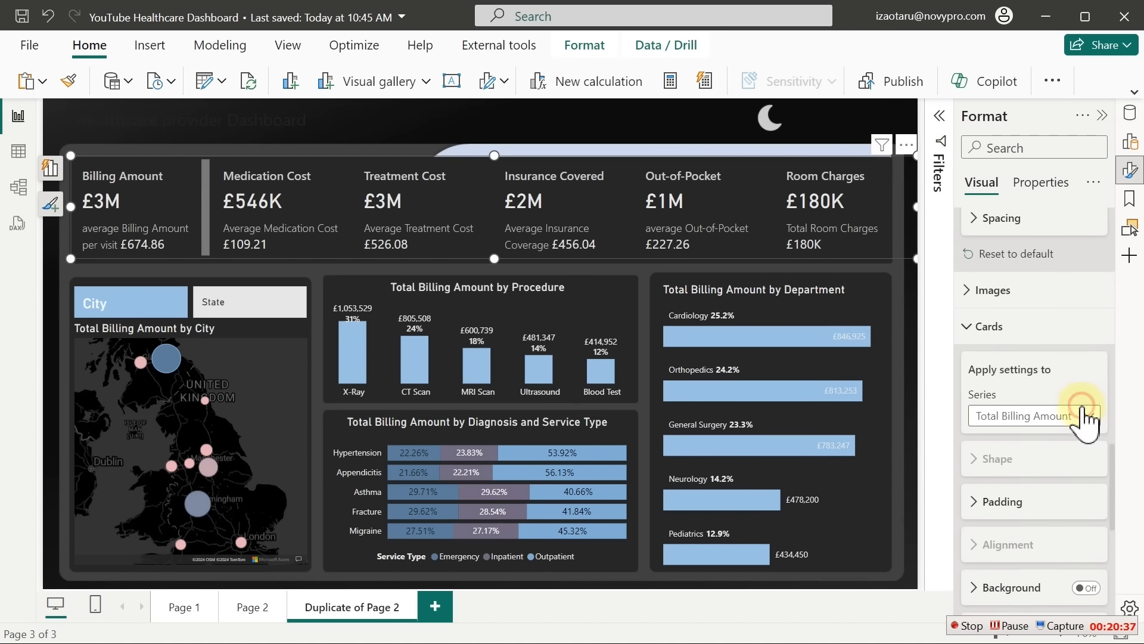
left_click(1085, 417)
left_click(1112, 467)
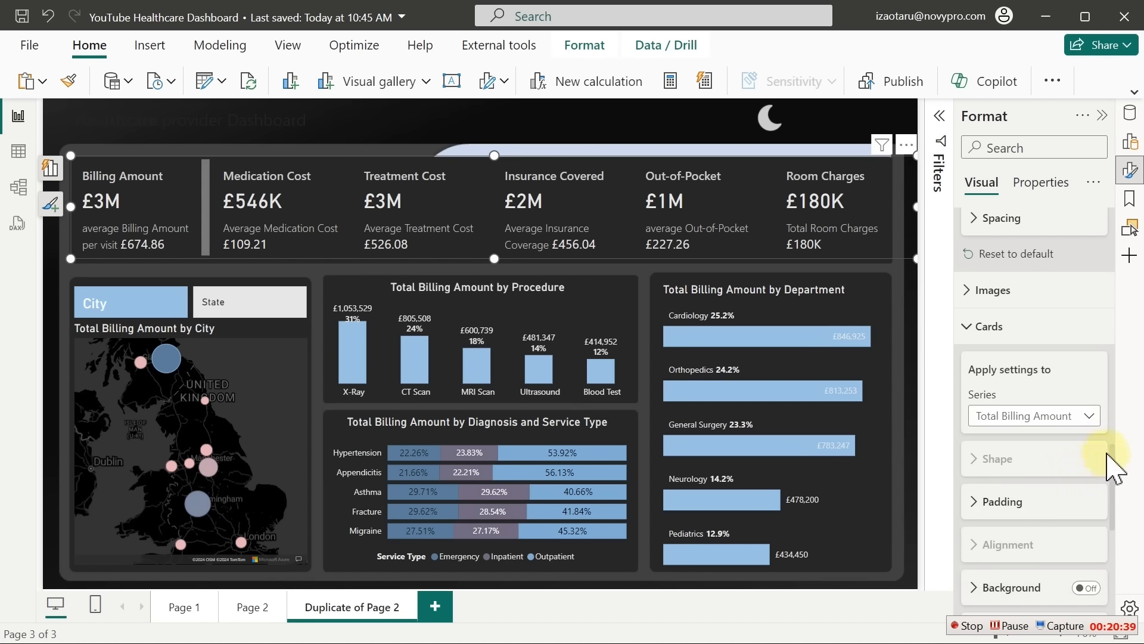
left_click_drag(1111, 460, 1120, 544)
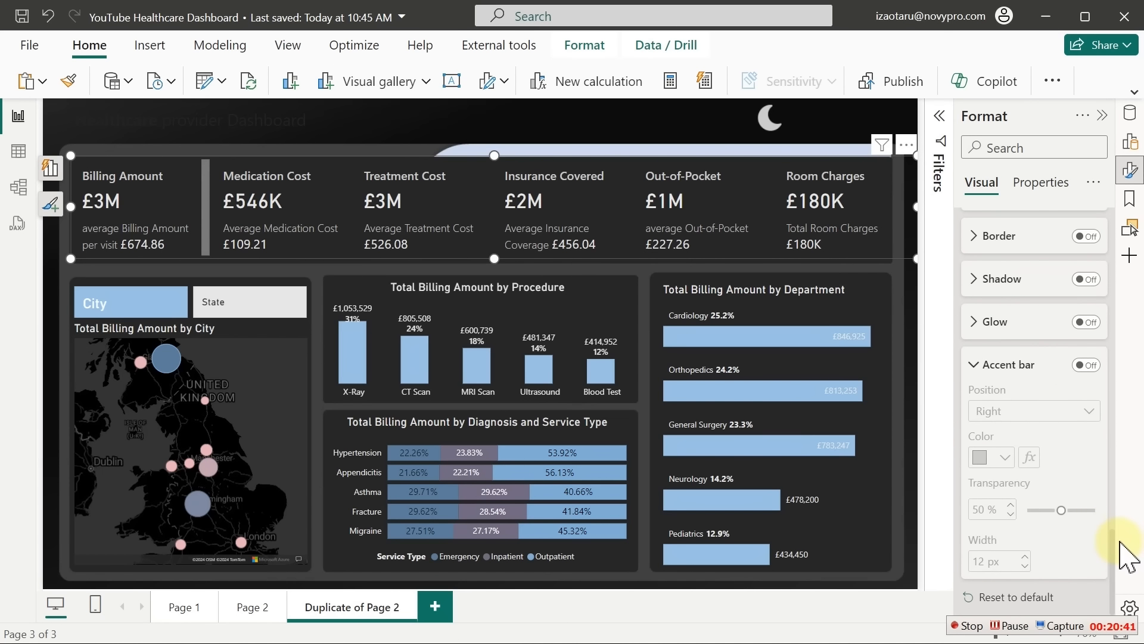
left_click(1086, 368)
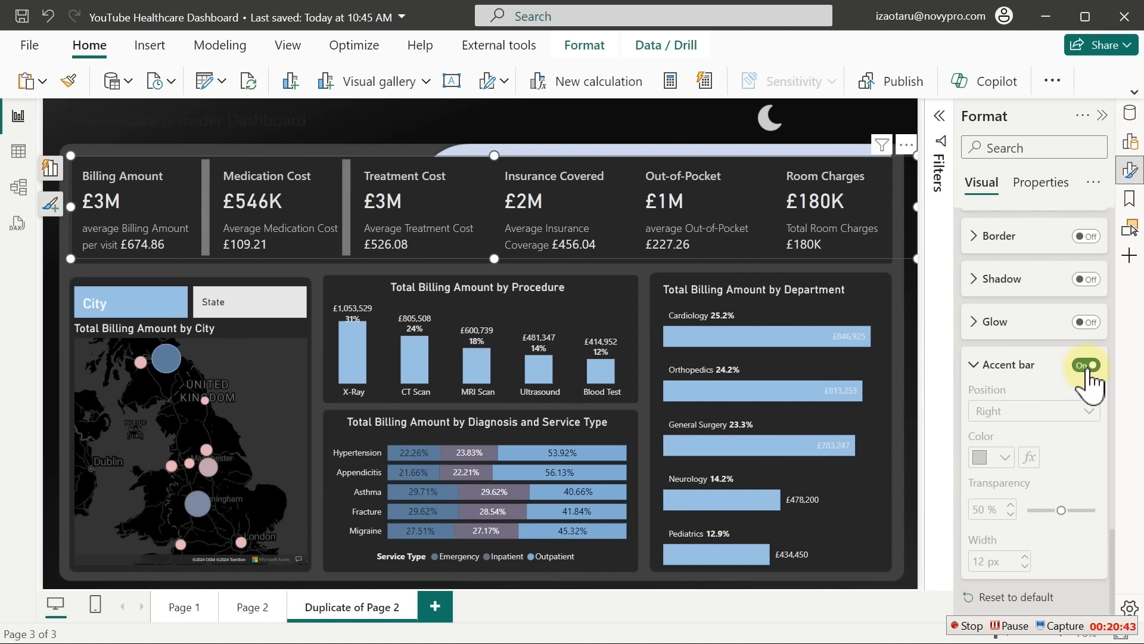
left_click_drag(1111, 553, 1111, 460)
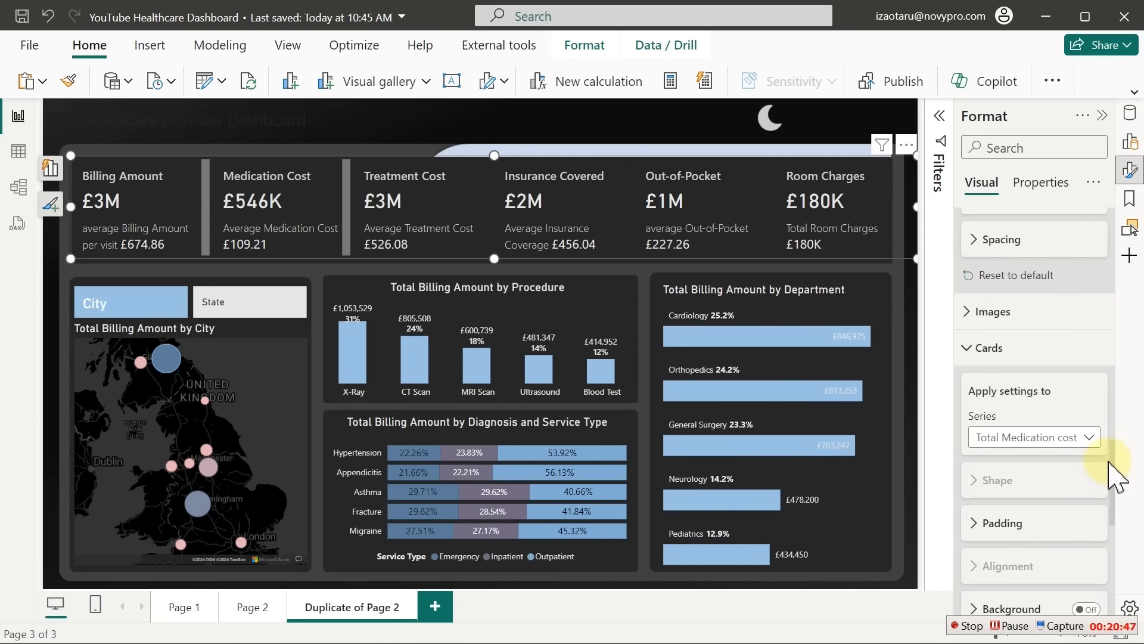
left_click(1075, 440)
left_click(1029, 523)
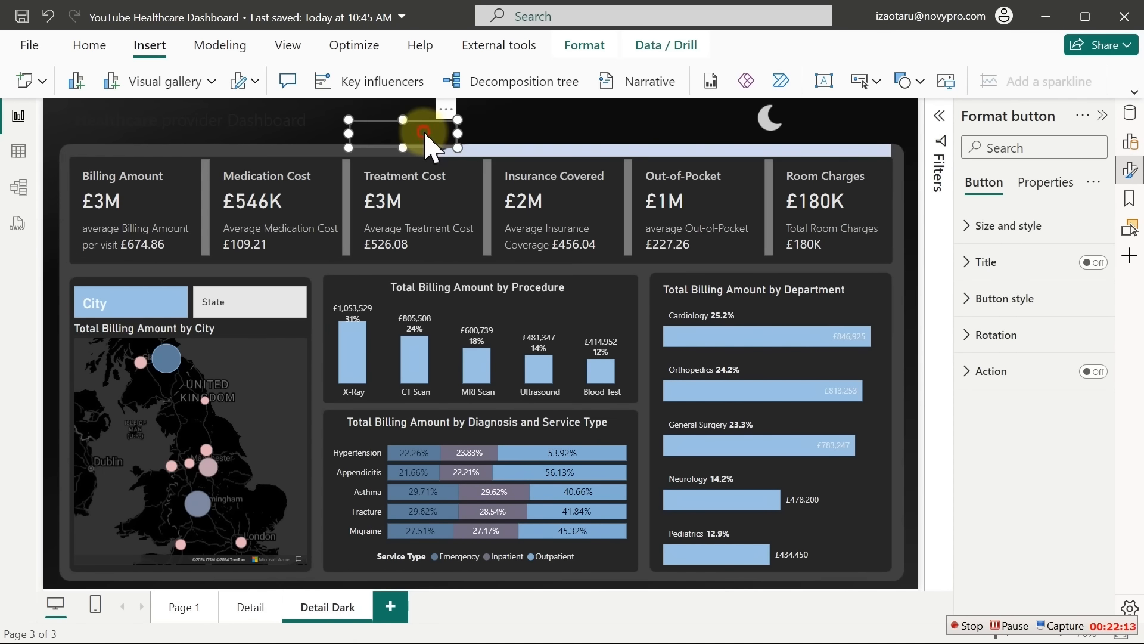
left_click_drag(424, 131, 859, 121)
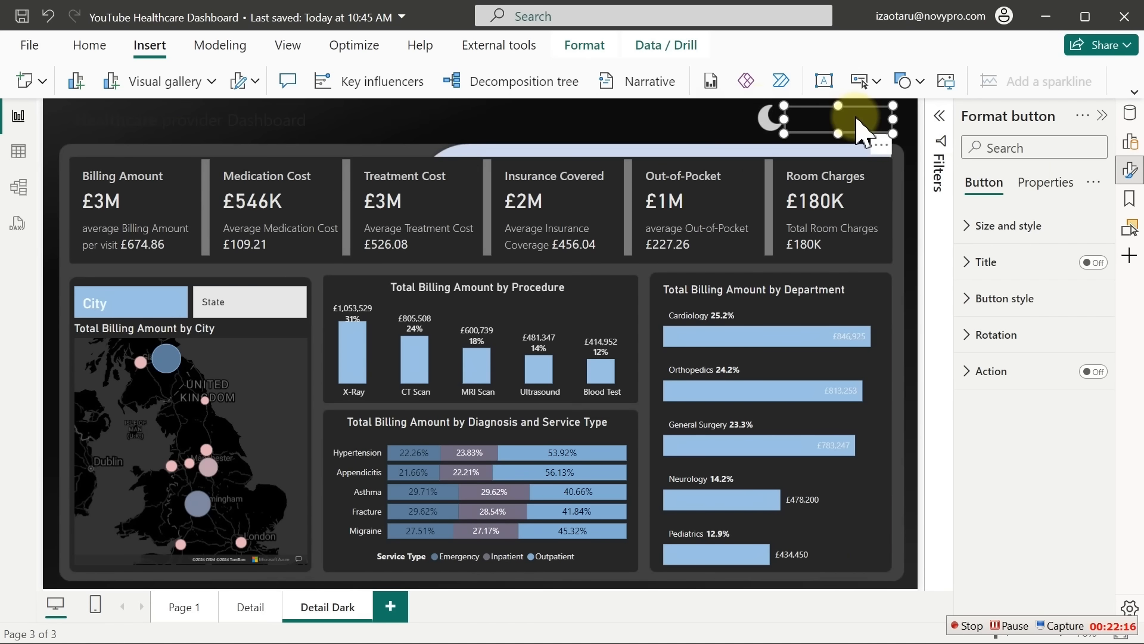
Make the button a rounded rectangle and turn its text label on for 'Goto Light Mode'
left_click(1049, 303)
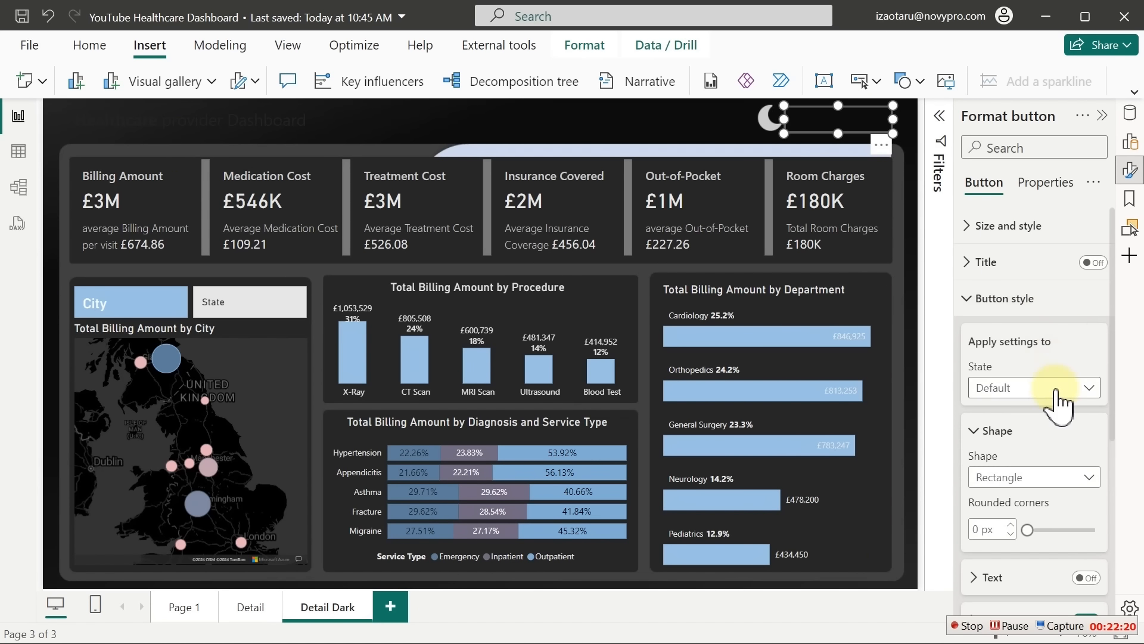
left_click(1050, 487)
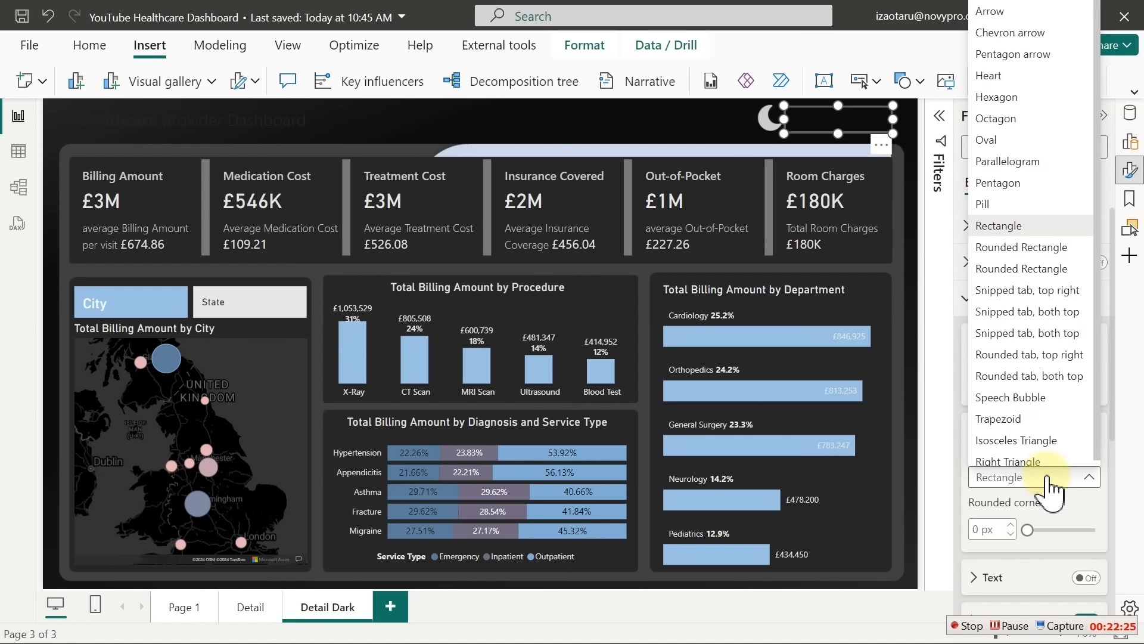
left_click(1019, 246)
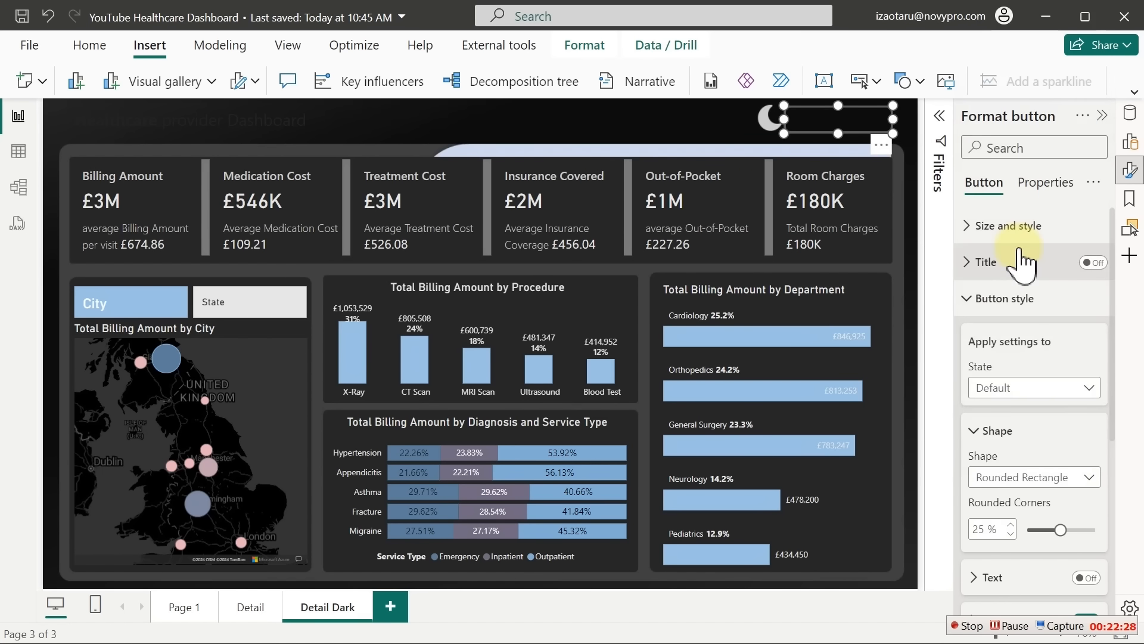
left_click(712, 118)
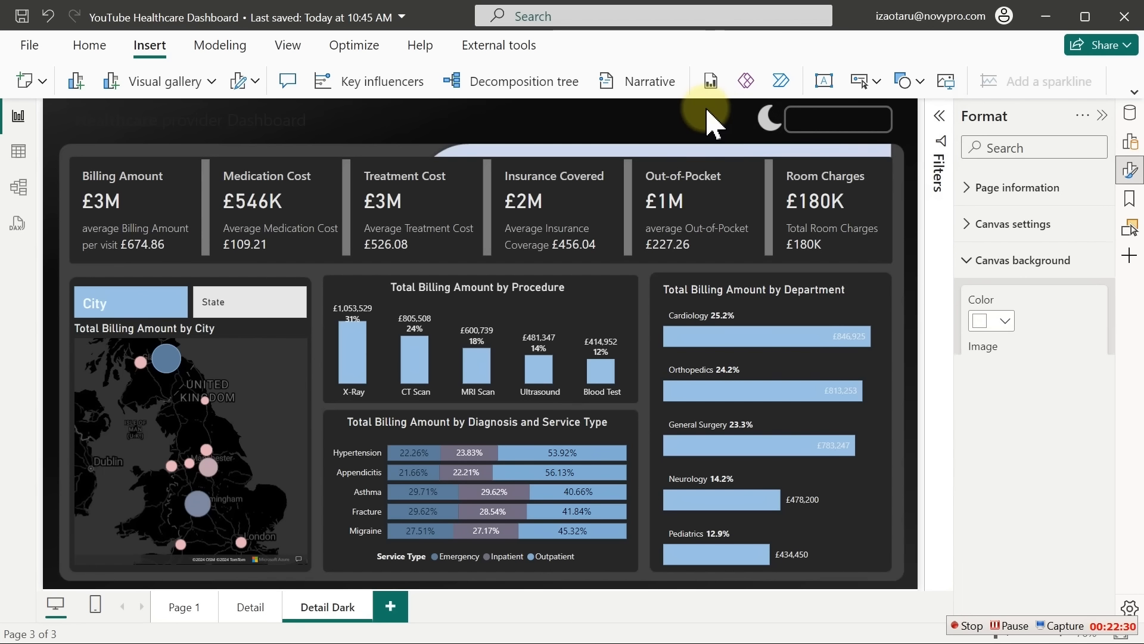
left_click(825, 125)
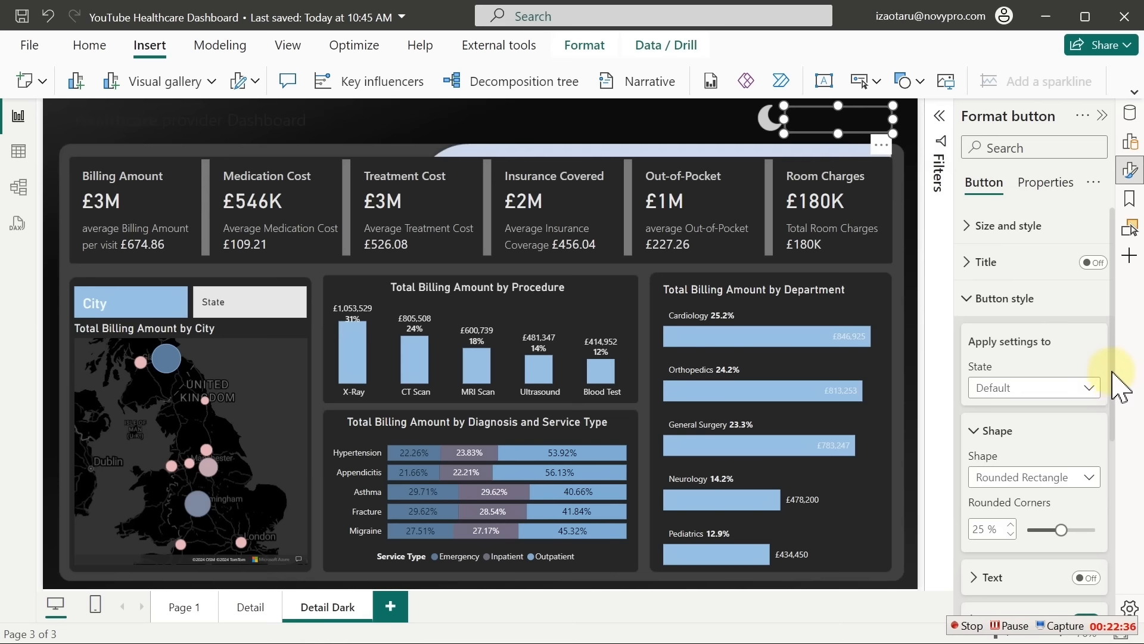
scroll(1118, 394, "down", 3)
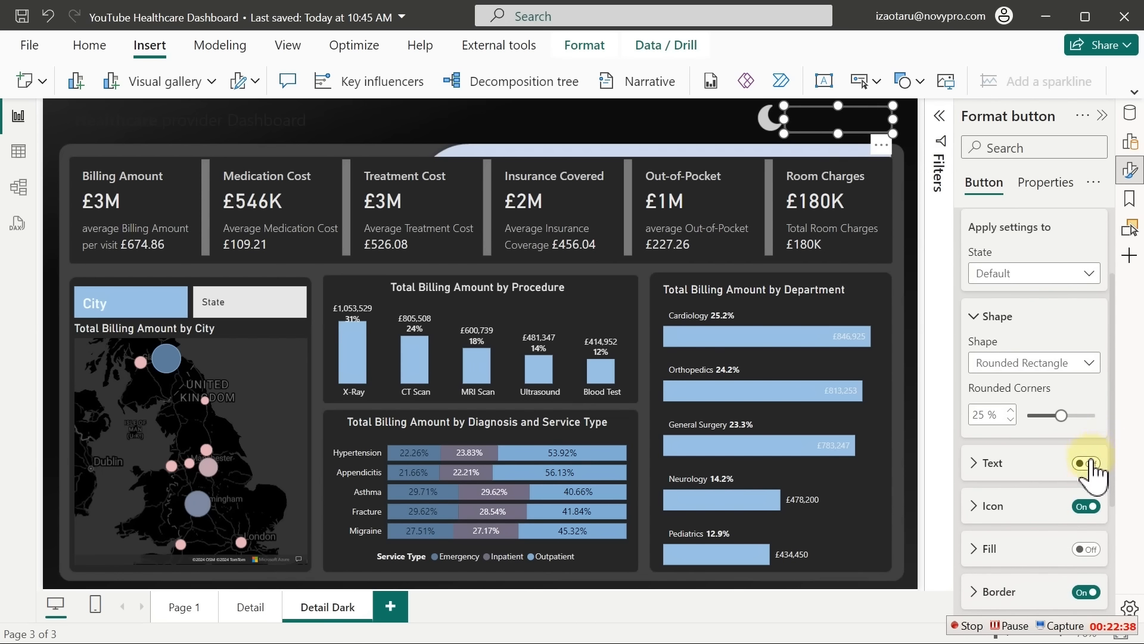
left_click(1085, 463)
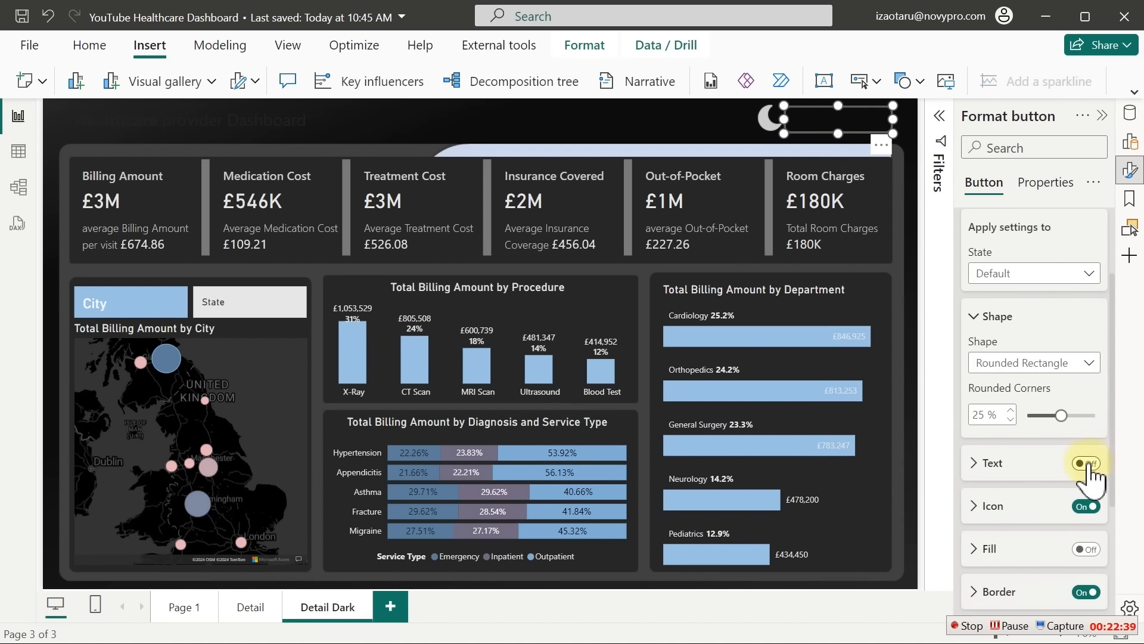
left_click(1021, 471)
left_click(1022, 511)
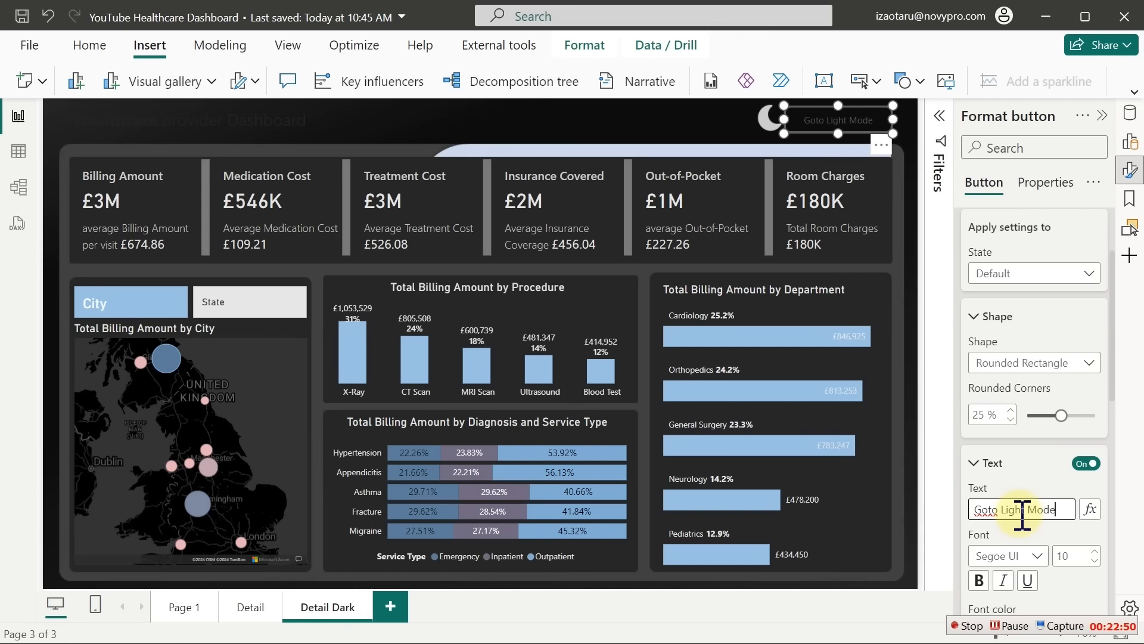
Set the Goto Light Mode label to Segoe UI Bold and increase its font size
left_click(1115, 387)
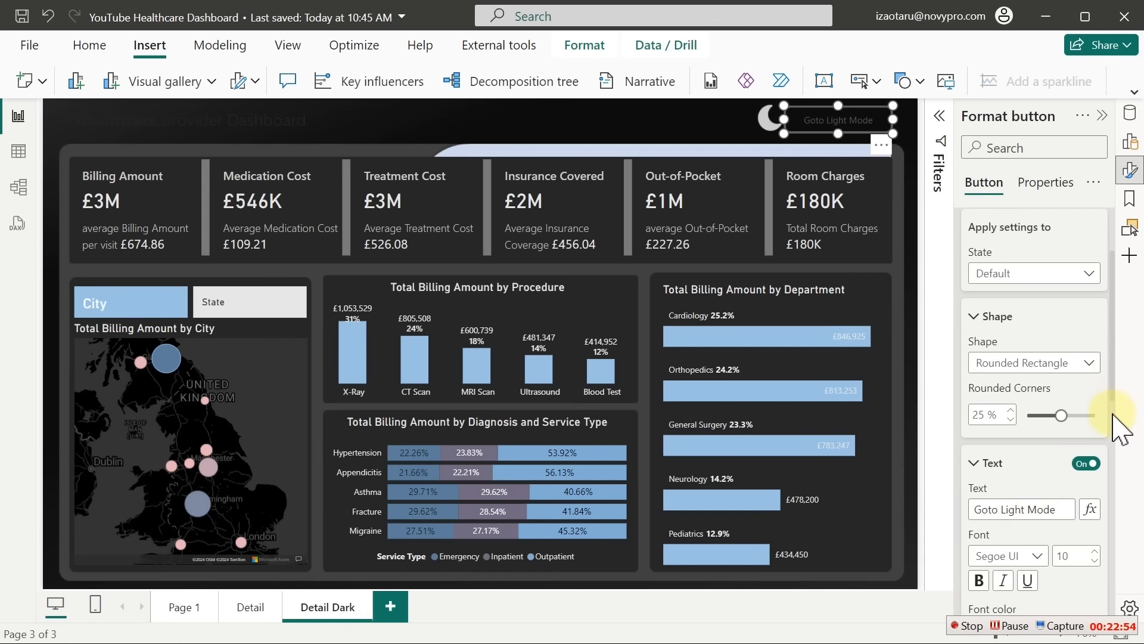
left_click(1037, 555)
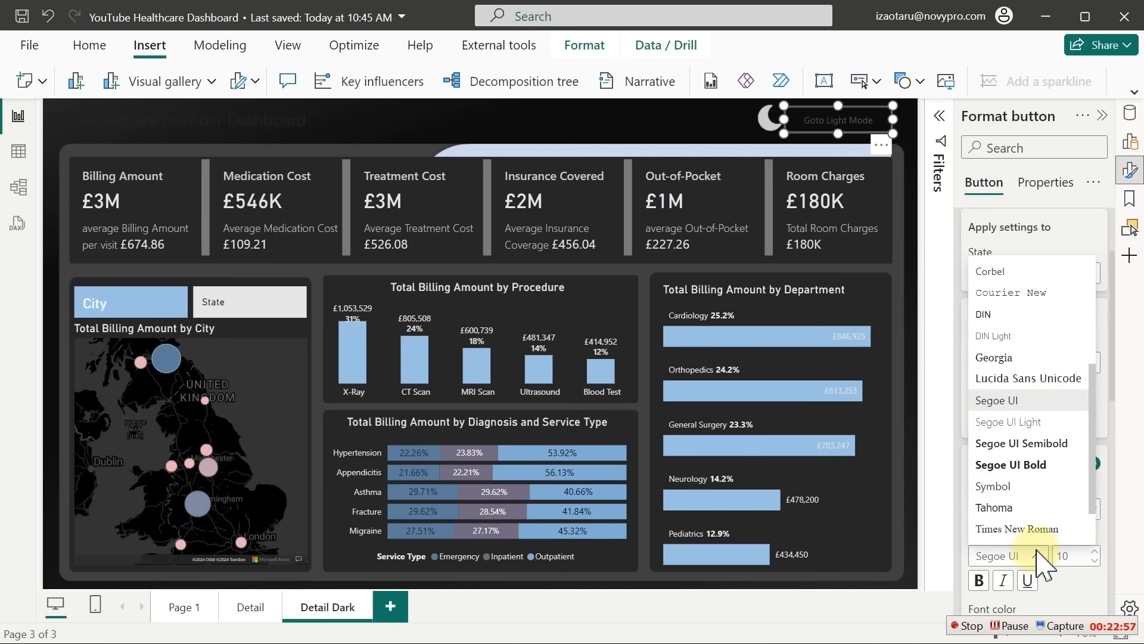
left_click(1030, 447)
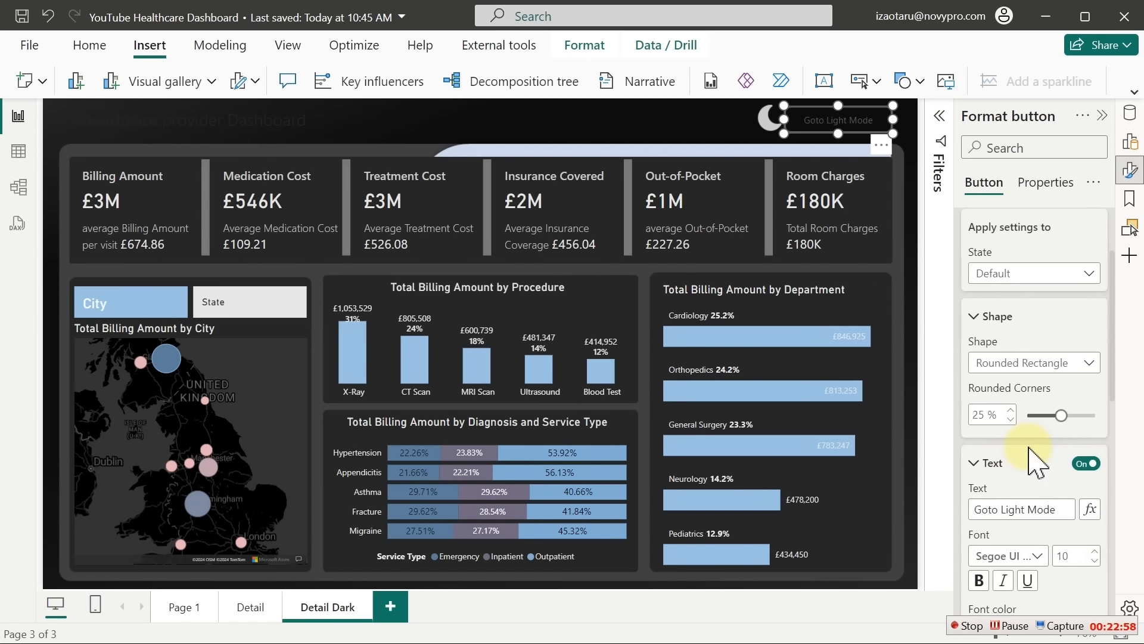
left_click(1023, 558)
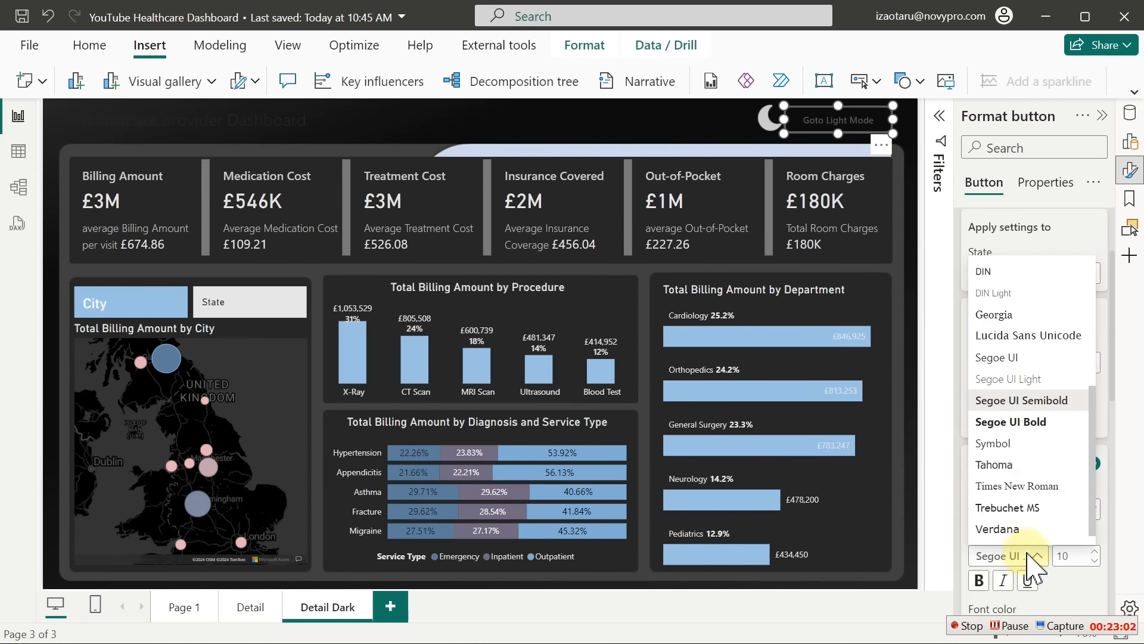
left_click(1012, 423)
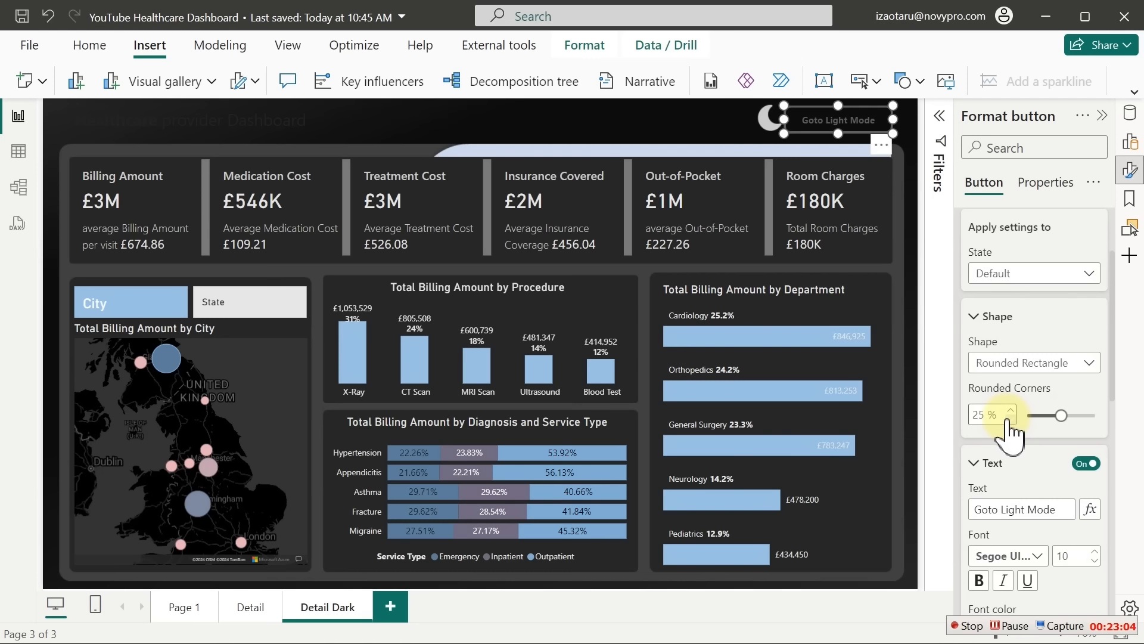
left_click(1092, 550)
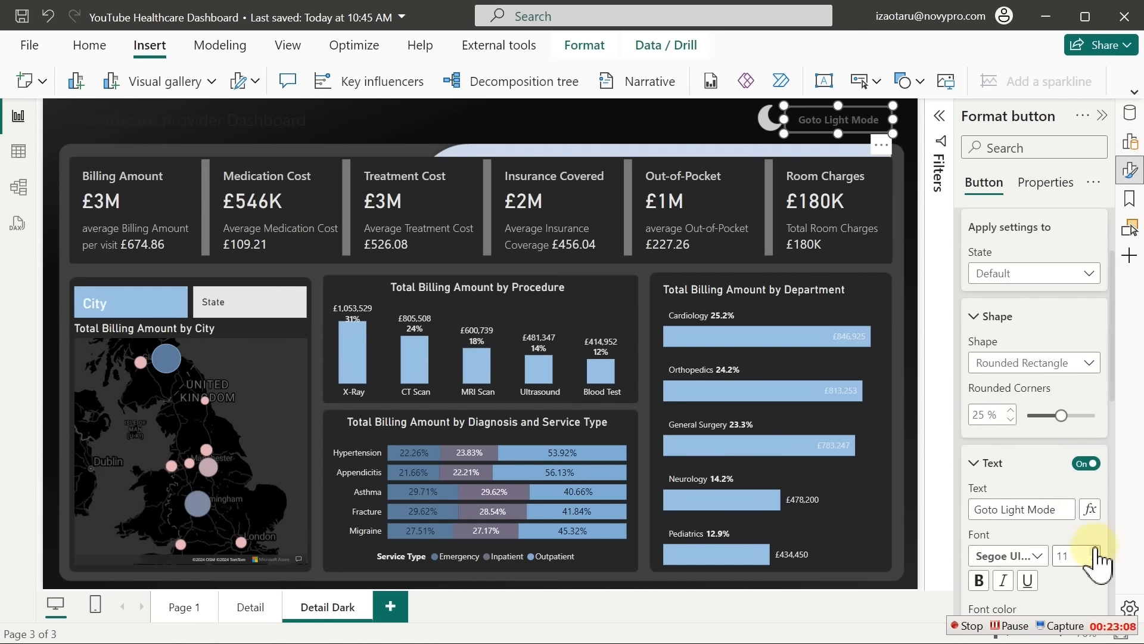
Enlarge the label font size for the button's On hover state
left_click(1039, 273)
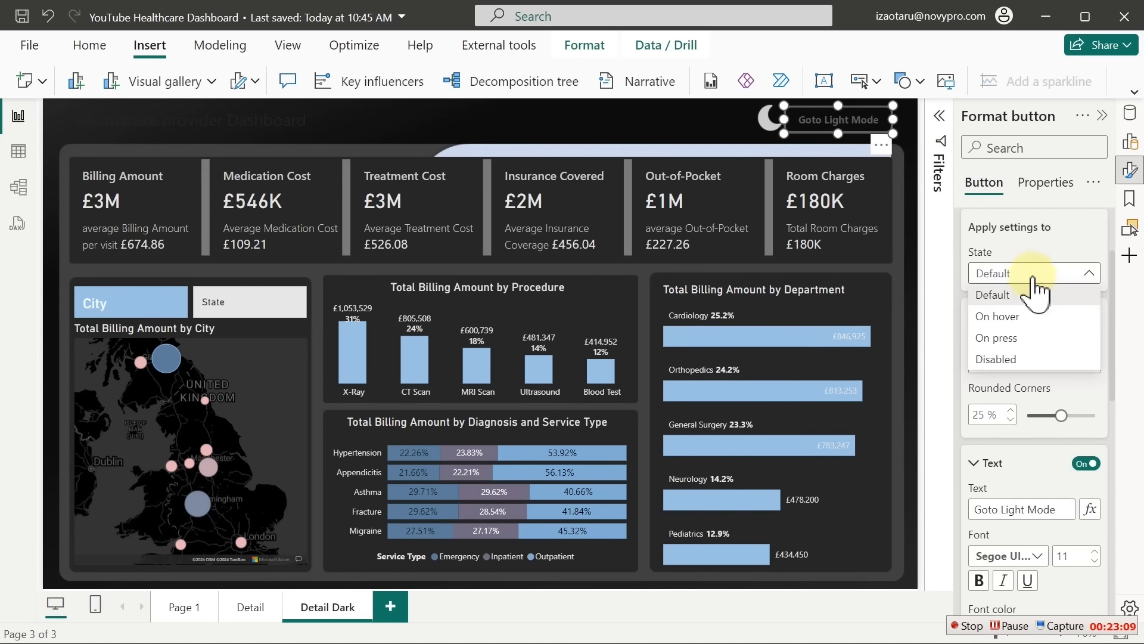
left_click(1007, 317)
left_click(1095, 550)
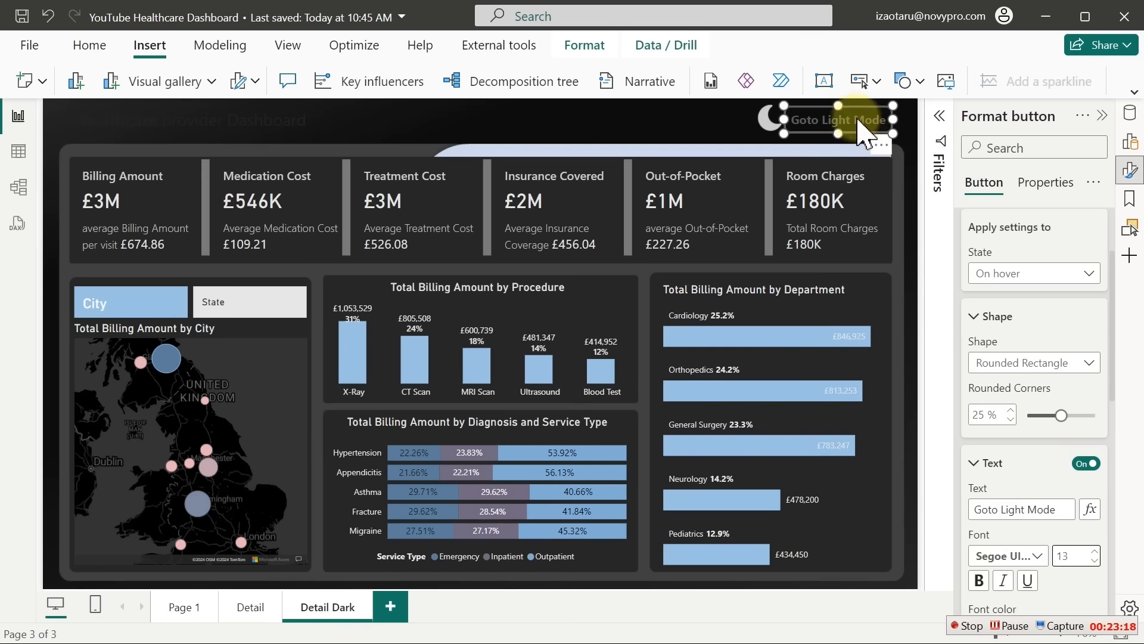
left_click(1031, 274)
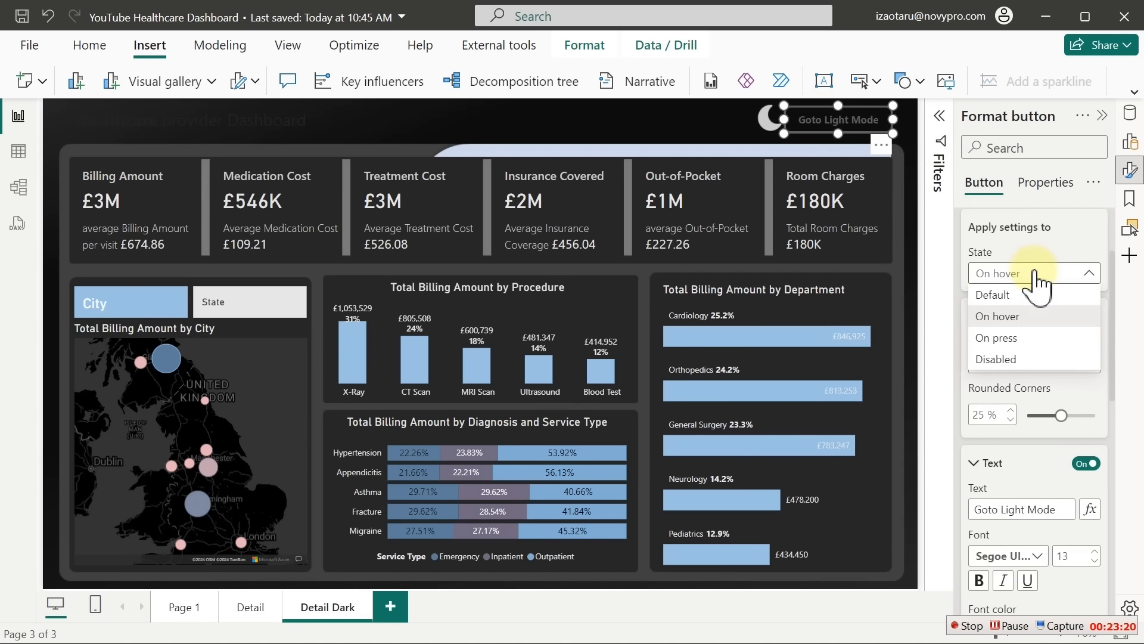
left_click(1011, 295)
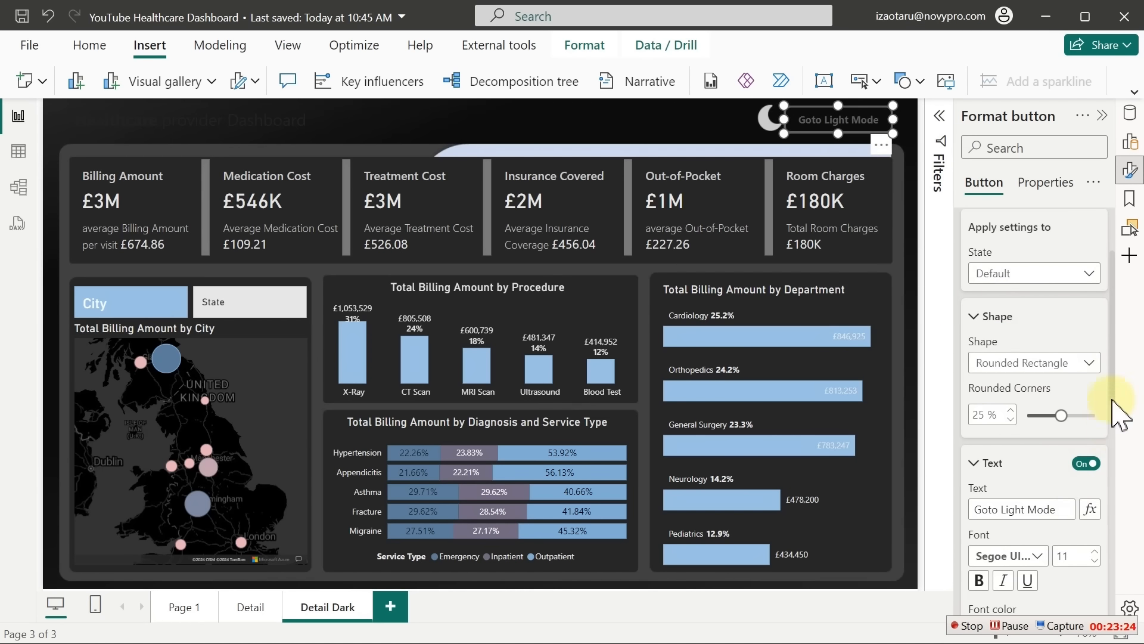
Remove the button's border and turn on its background fill
left_click_drag(1112, 383, 1123, 576)
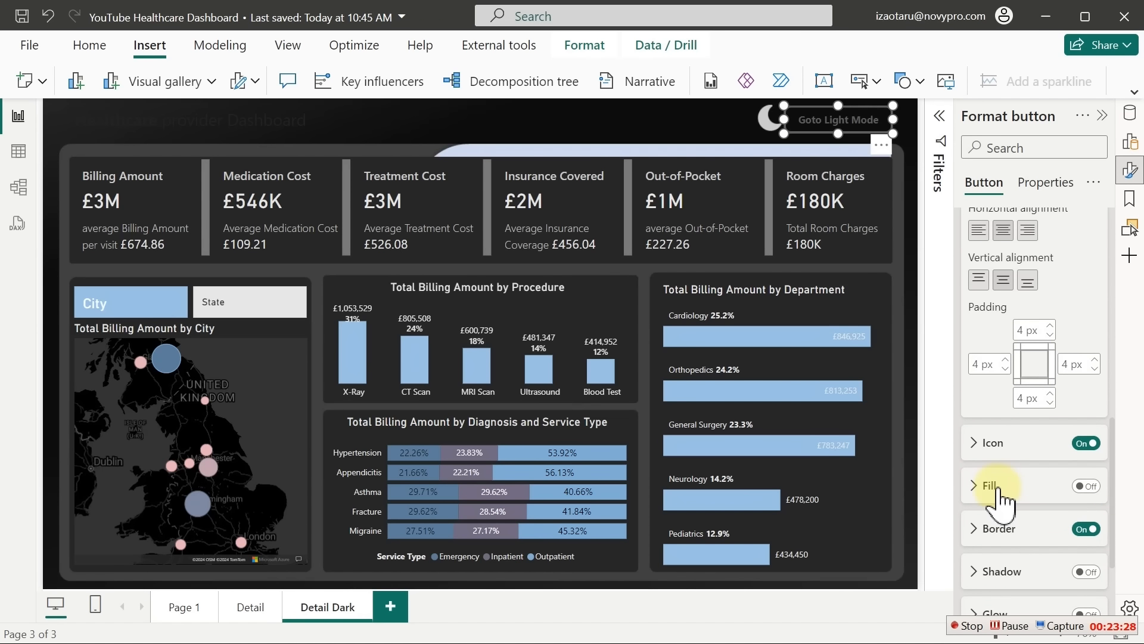
left_click(1085, 528)
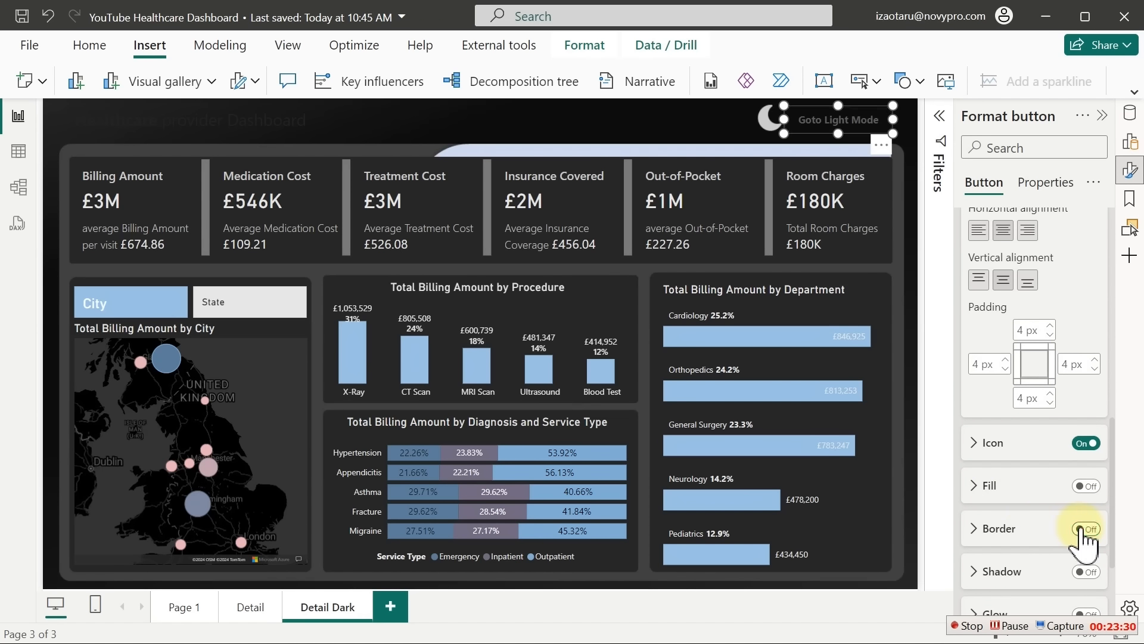
left_click(1085, 486)
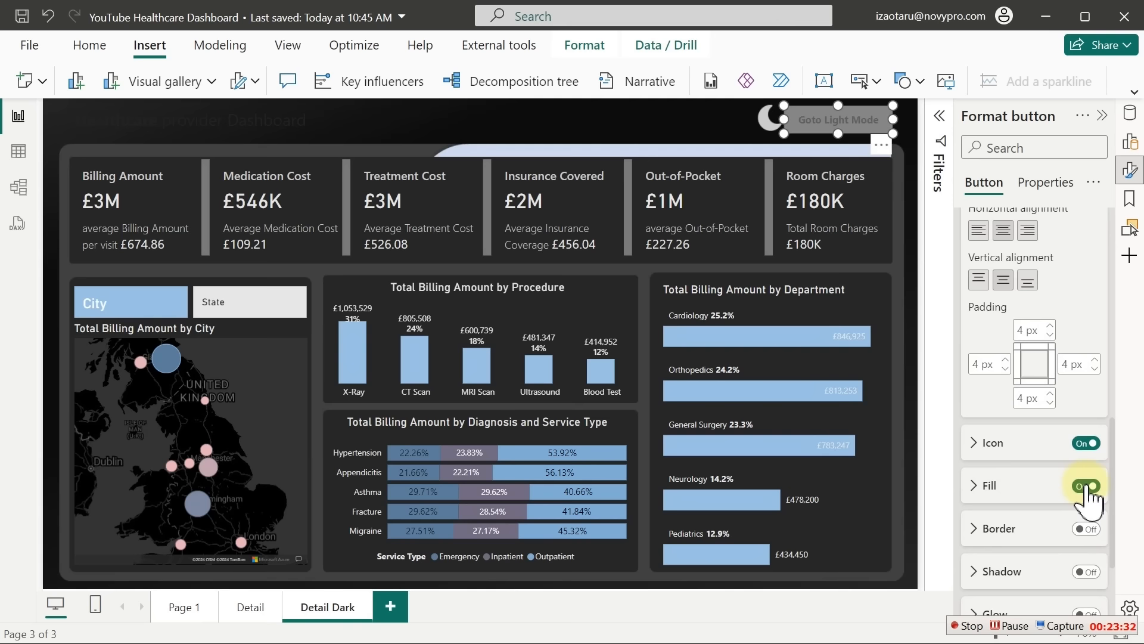
left_click(1021, 498)
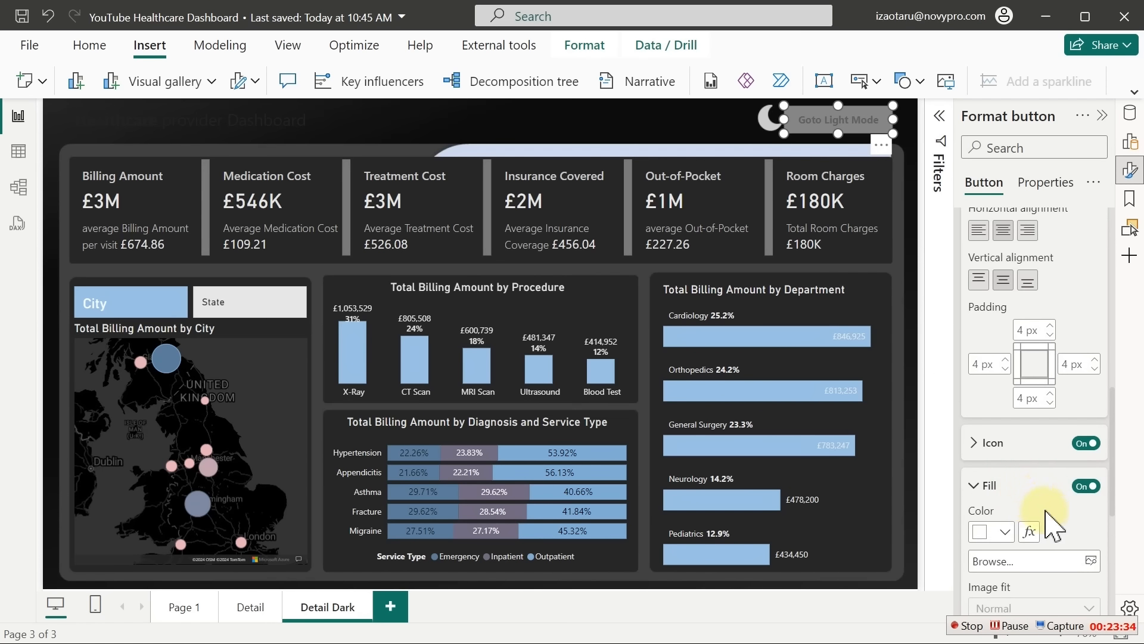
scroll(1115, 477, "down", 3)
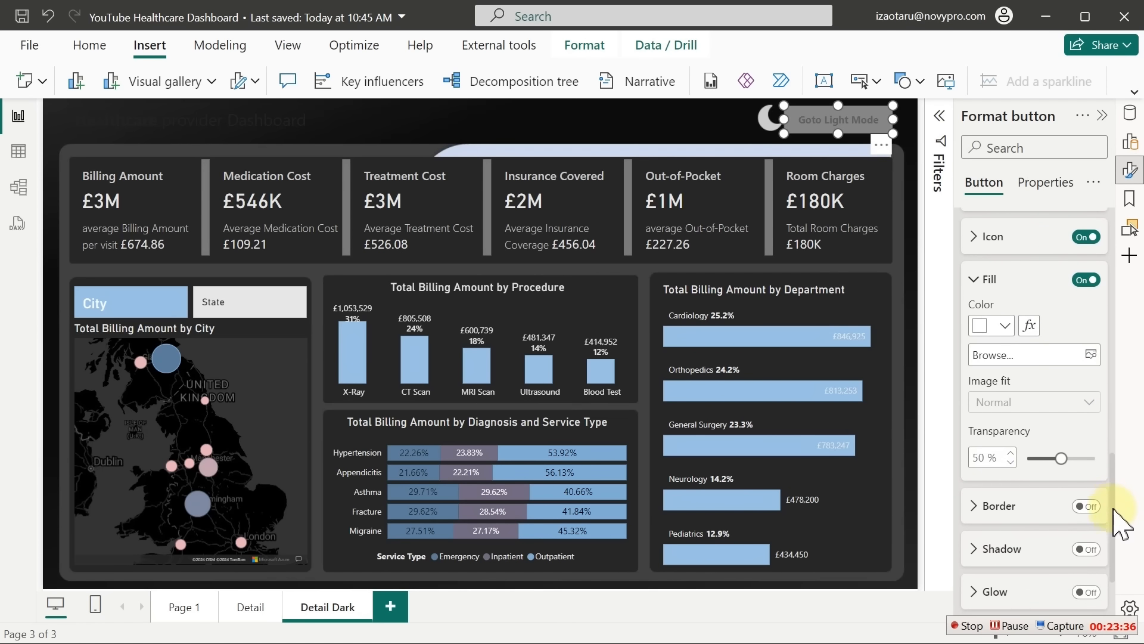
left_click_drag(1055, 455, 1020, 471)
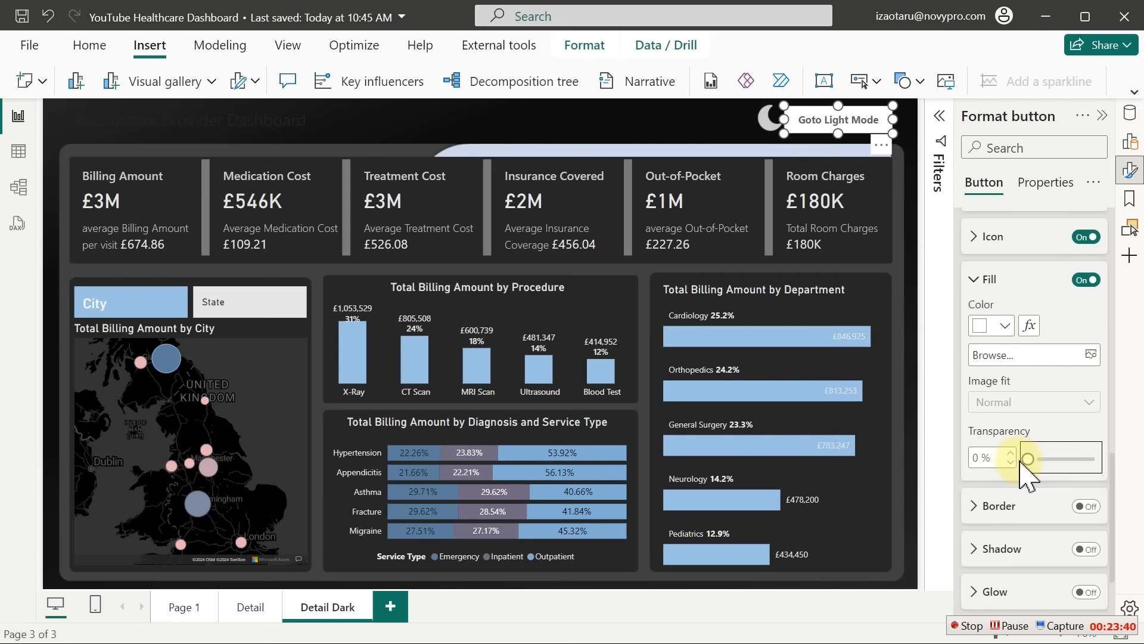
Fill the button white at 13% transparency
left_click(1006, 326)
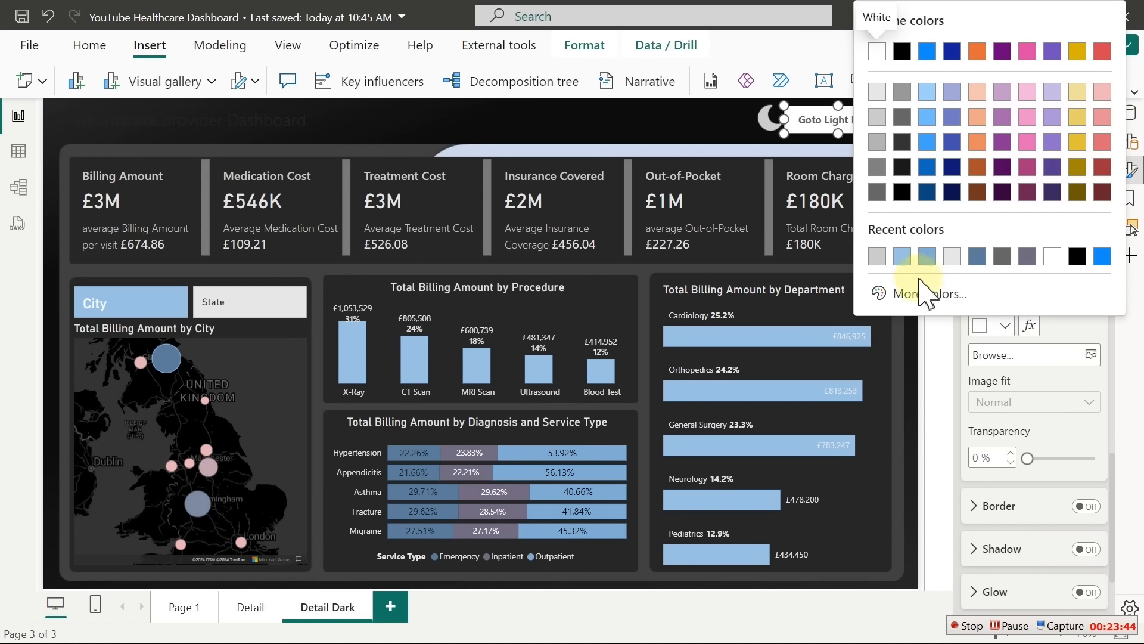
left_click(903, 257)
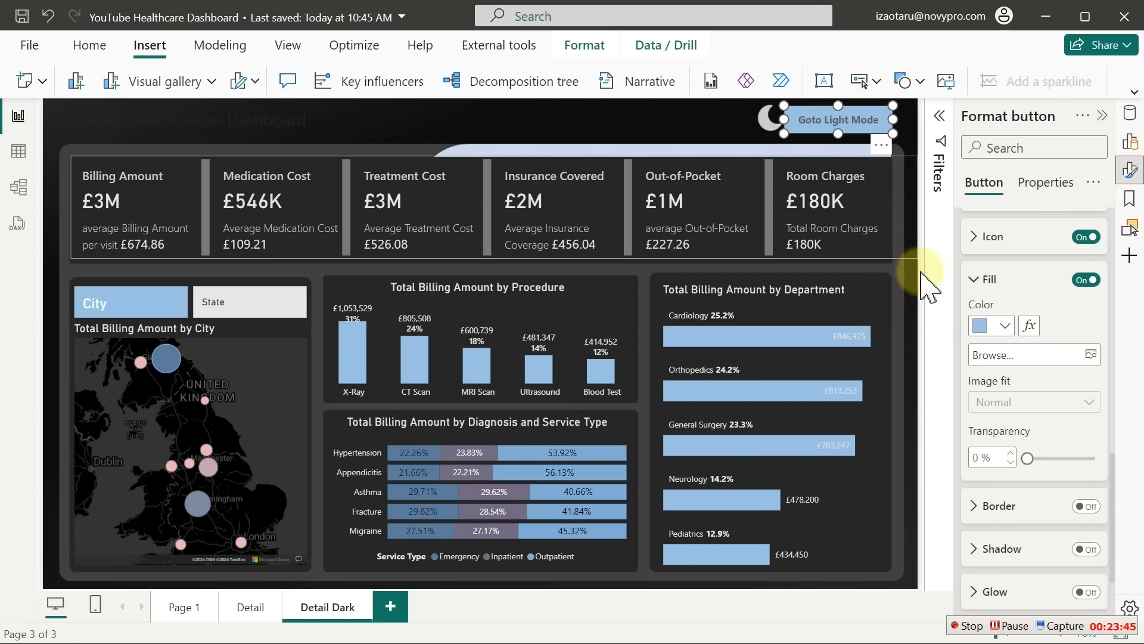
left_click(1005, 327)
left_click(874, 91)
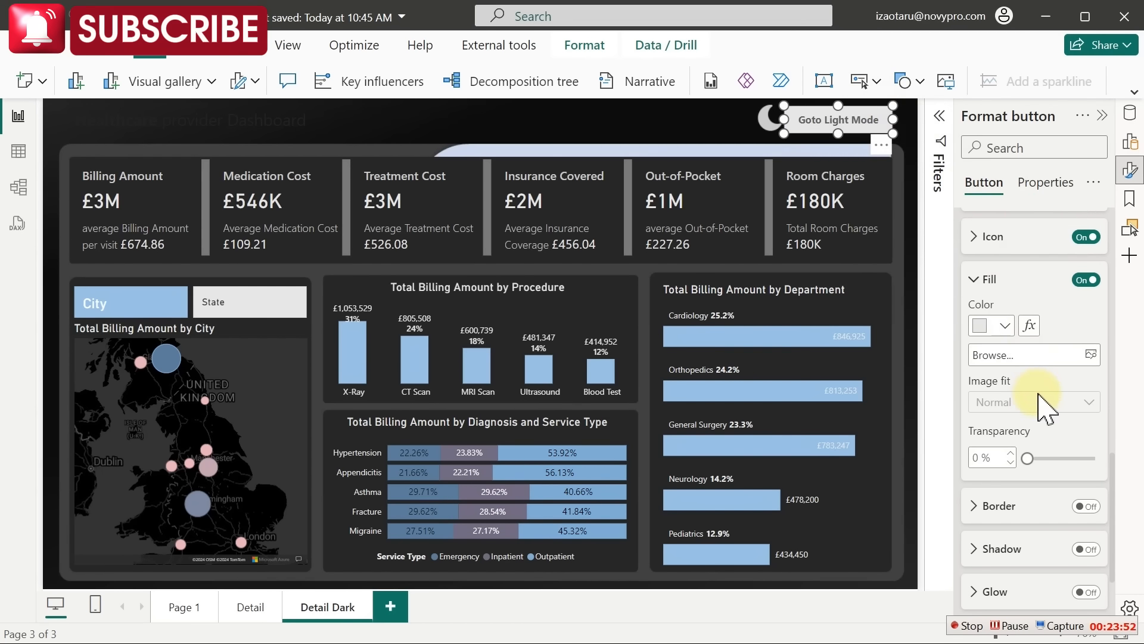
left_click_drag(1027, 458, 1036, 458)
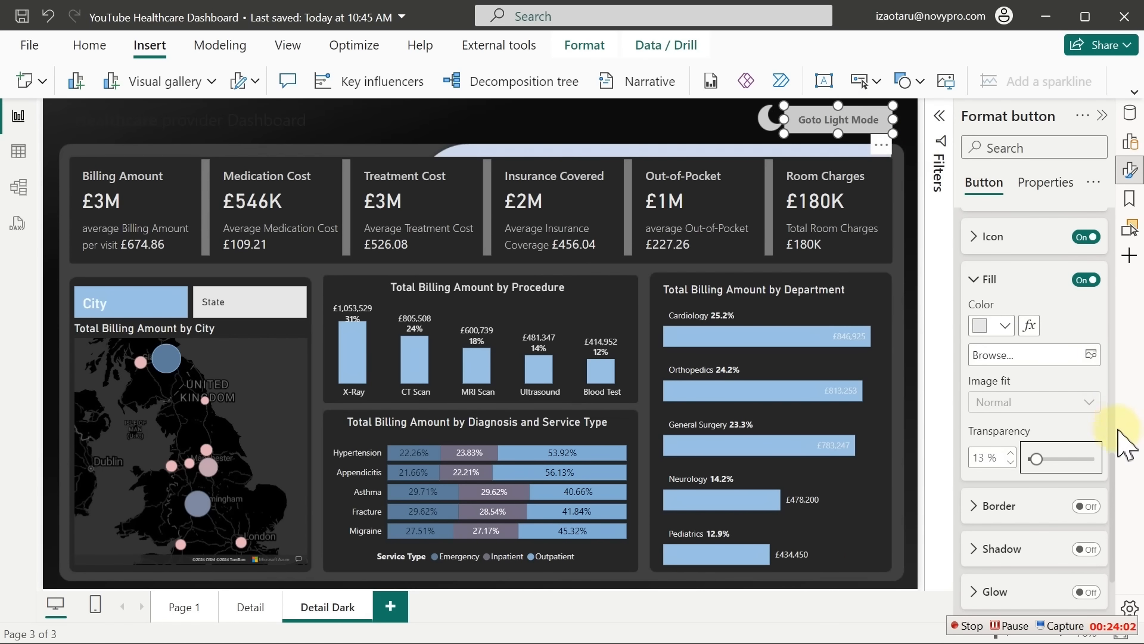
left_click_drag(1114, 485, 1110, 257)
Set the Goto Light Mode label's font colour to black for the On hover state
left_click(1071, 298)
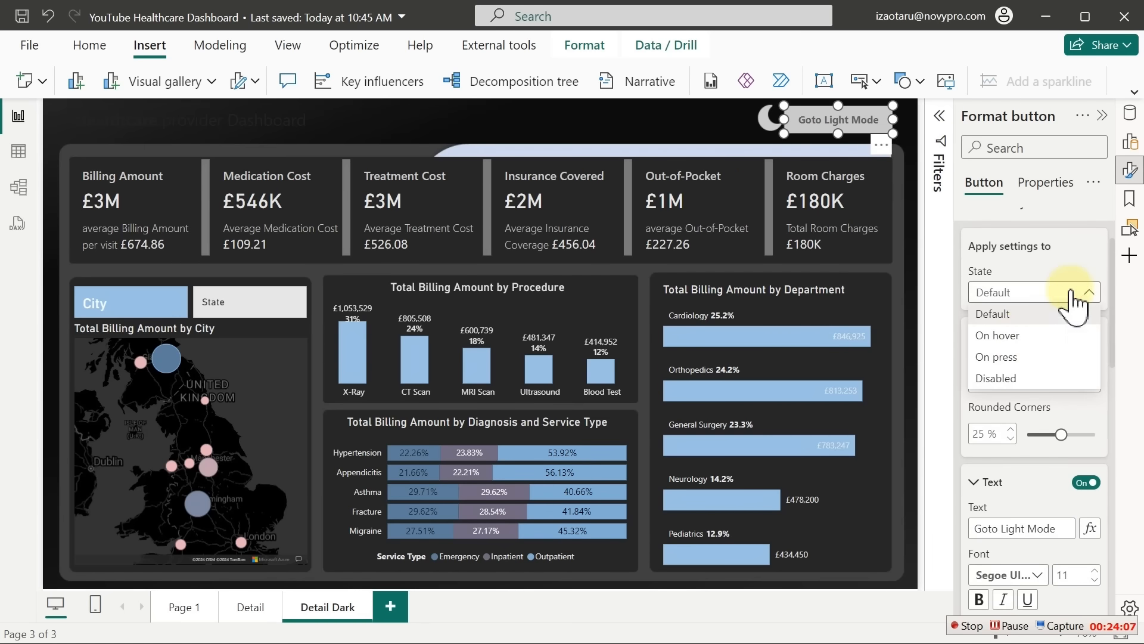
left_click(1013, 337)
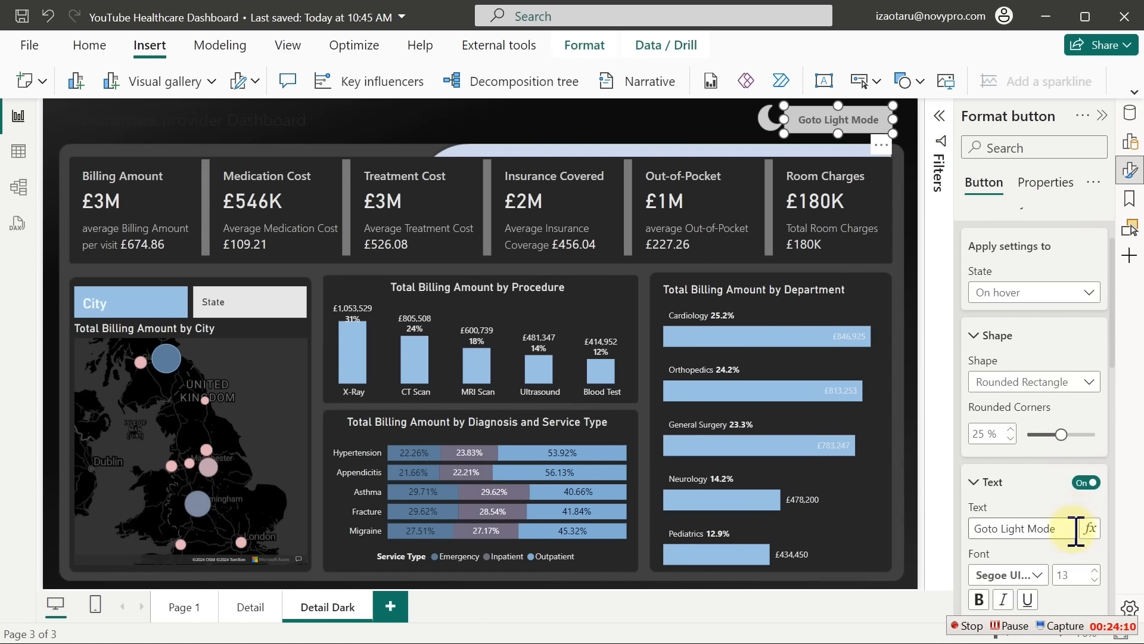
scroll(1118, 393, "down", 4)
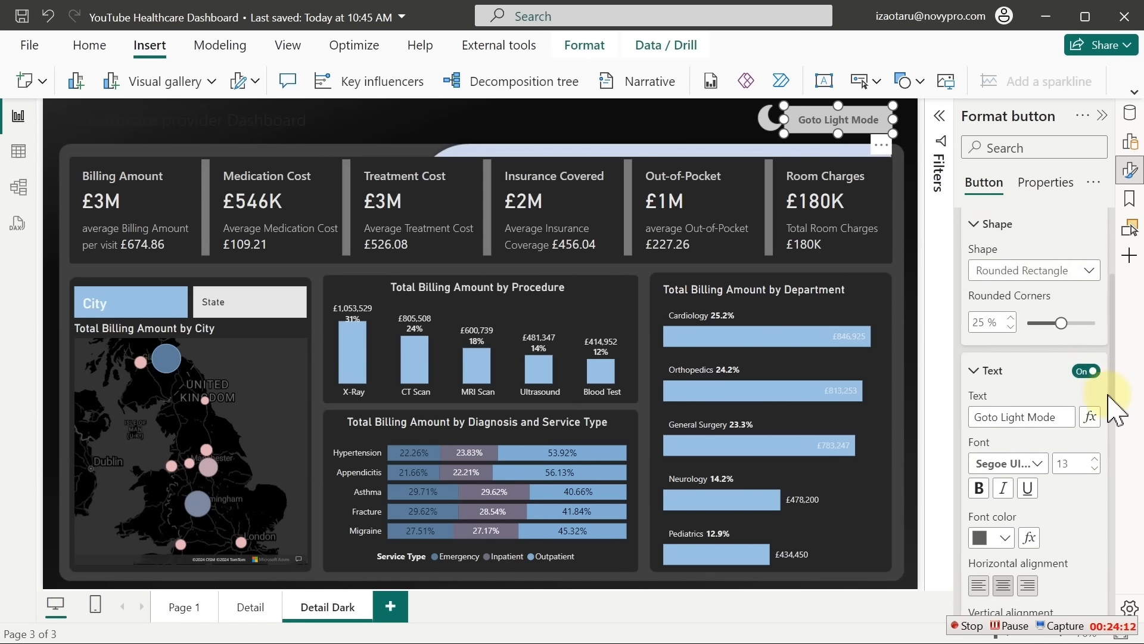
left_click(1005, 527)
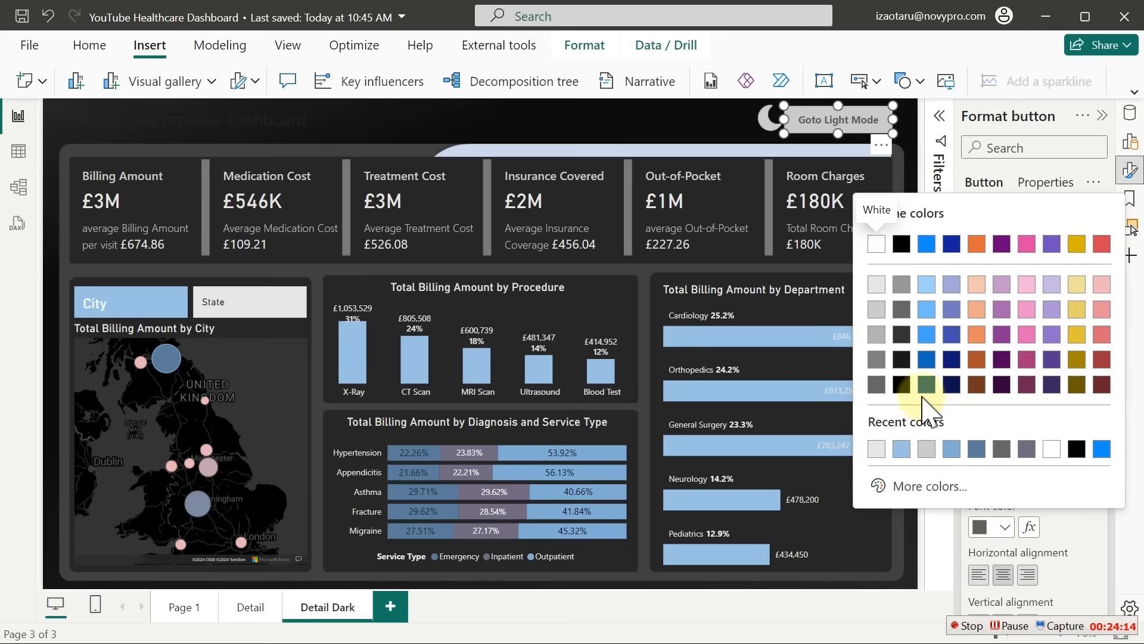
left_click(902, 385)
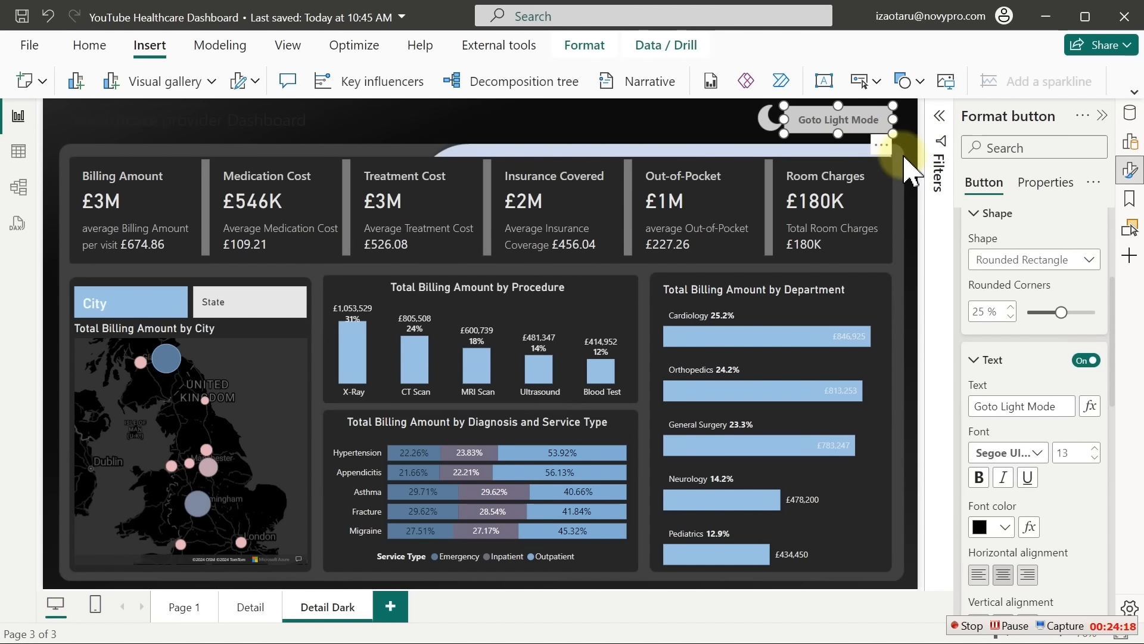
left_click(713, 123)
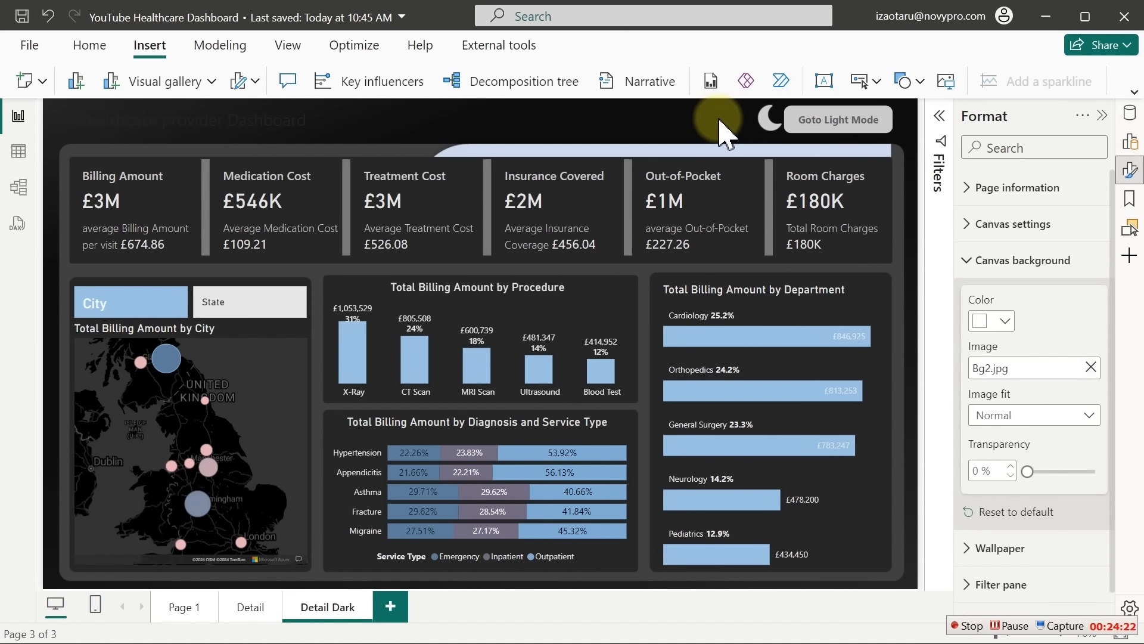
left_click(811, 124)
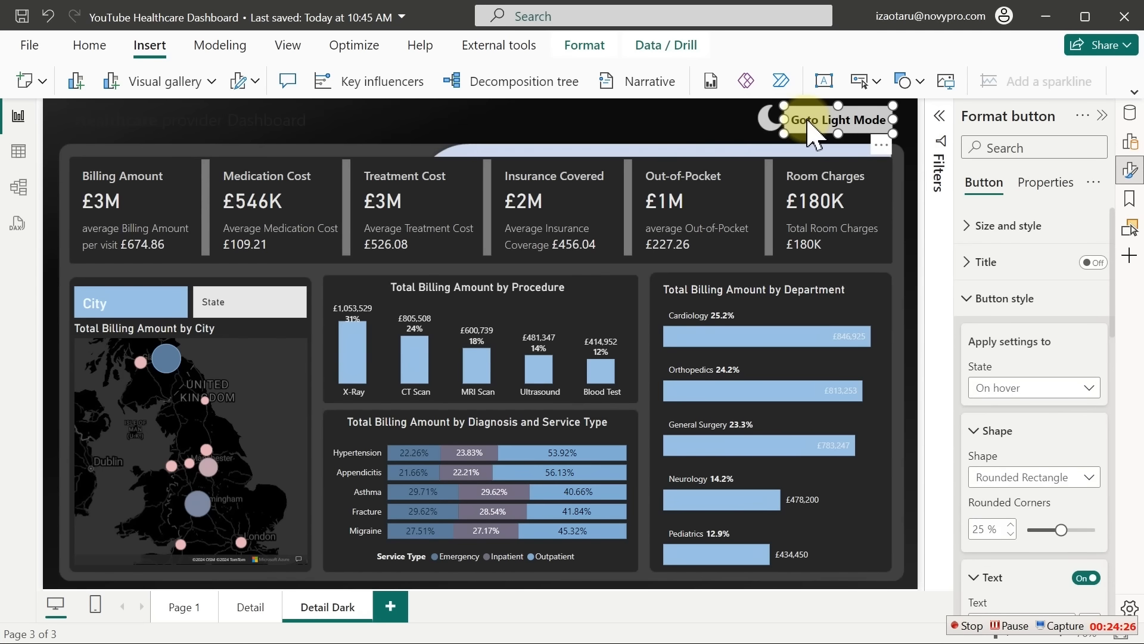
Paste the Goto Light Mode button onto the Detail page and set Bg1 > Slide1 as the background
left_click(251, 614)
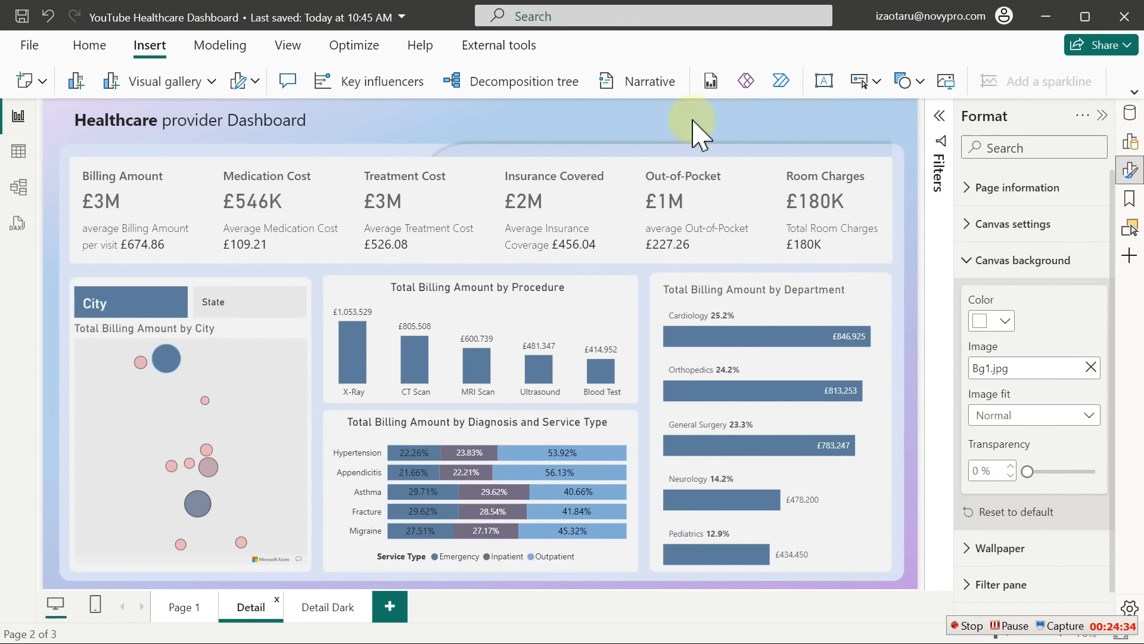
key("ctrl+v")
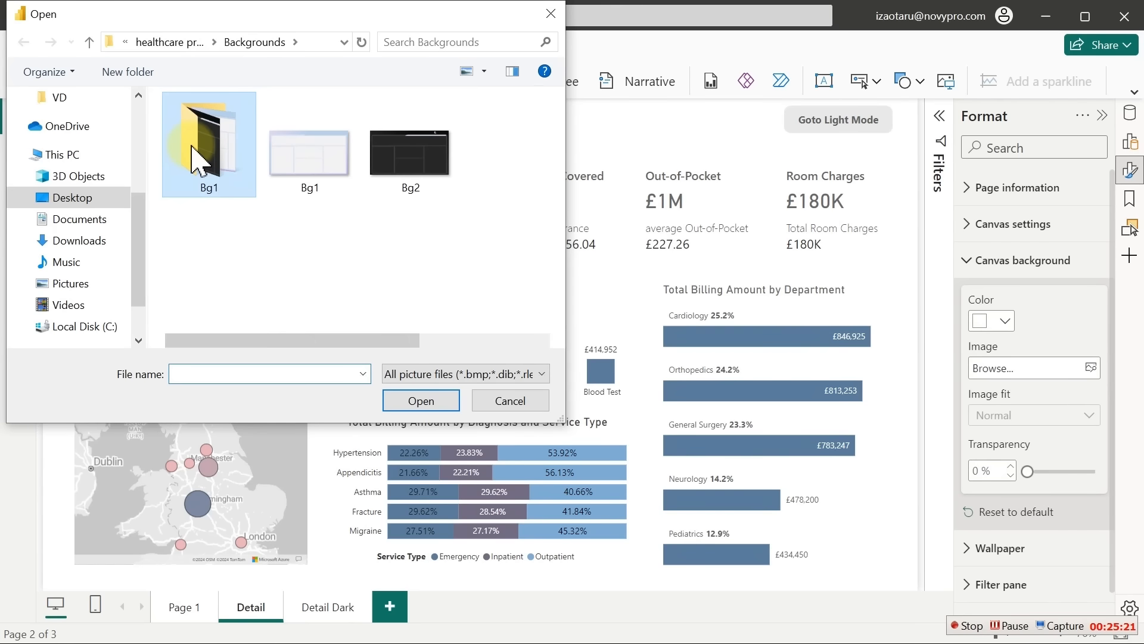
double_click(199, 143)
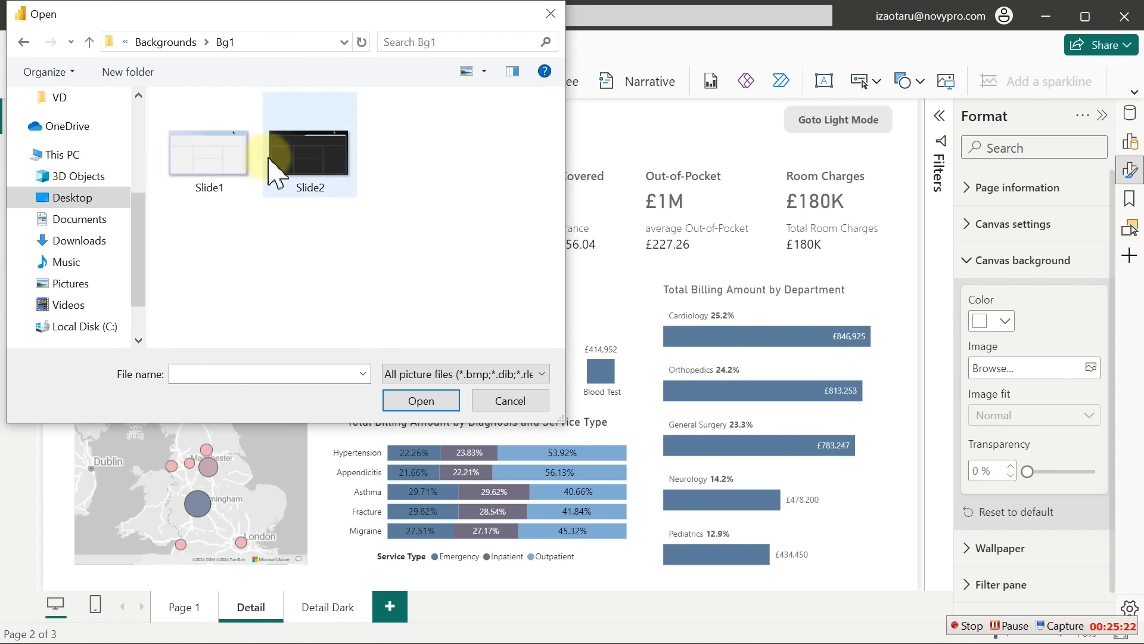
double_click(216, 160)
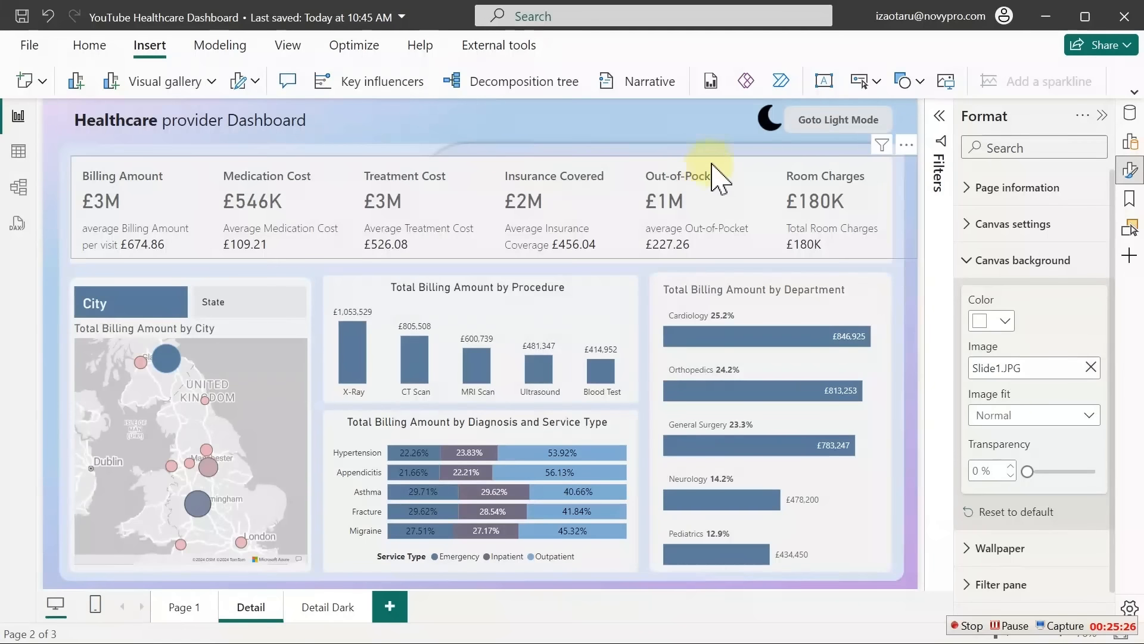
left_click(822, 130)
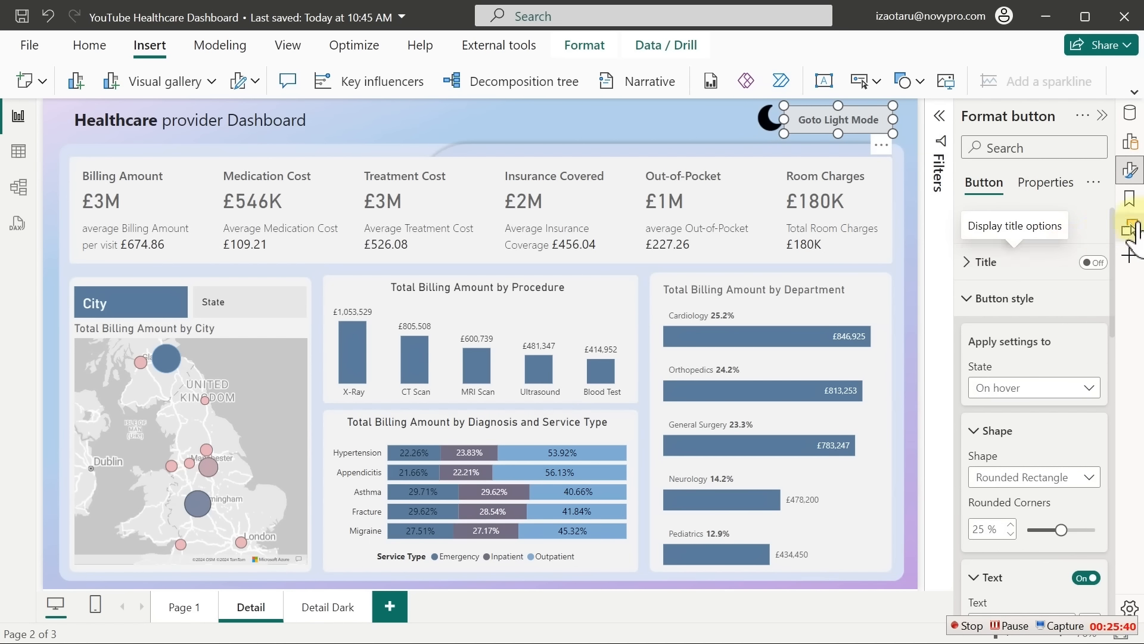
Give the button a Page navigation action to Detail Dark, then Ctrl+click it to test
left_click(697, 122)
left_click(825, 124)
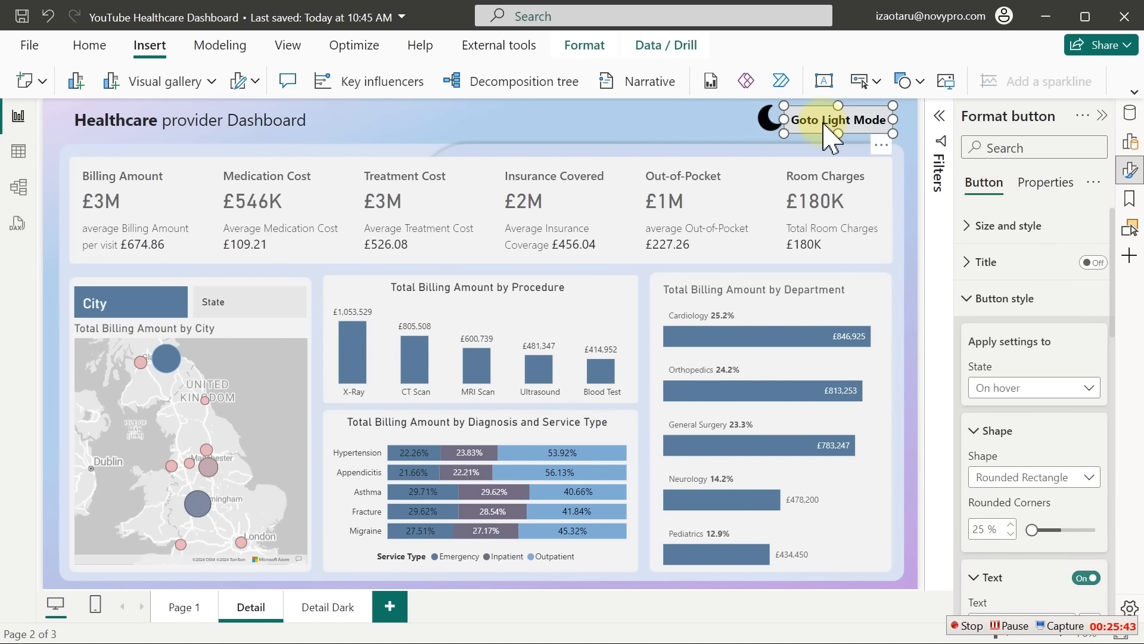
left_click(1001, 299)
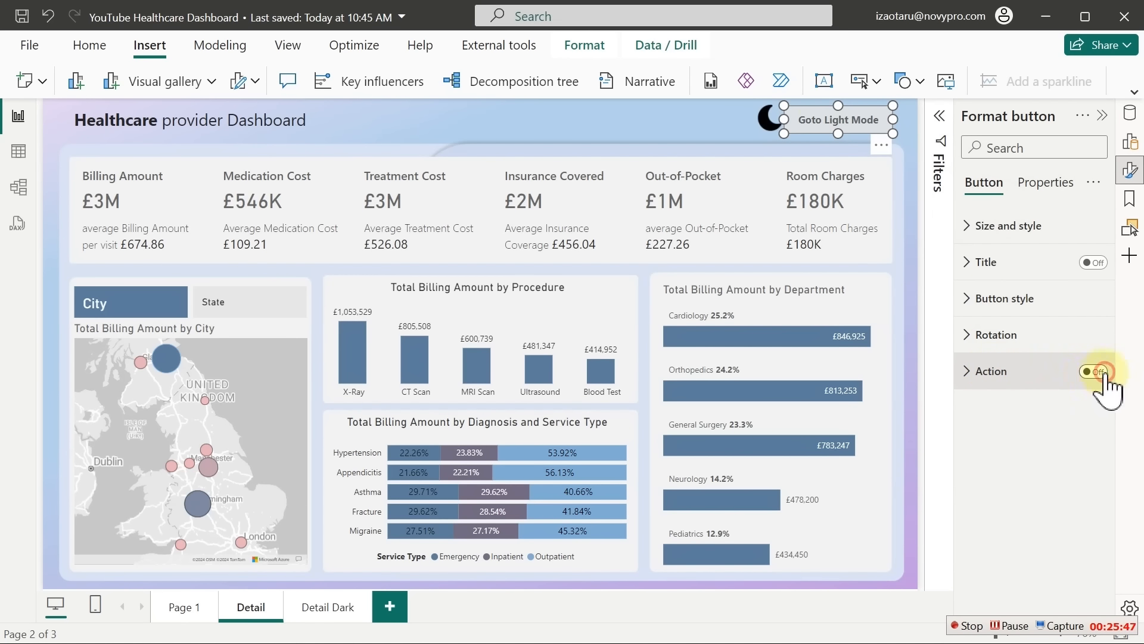
left_click(991, 376)
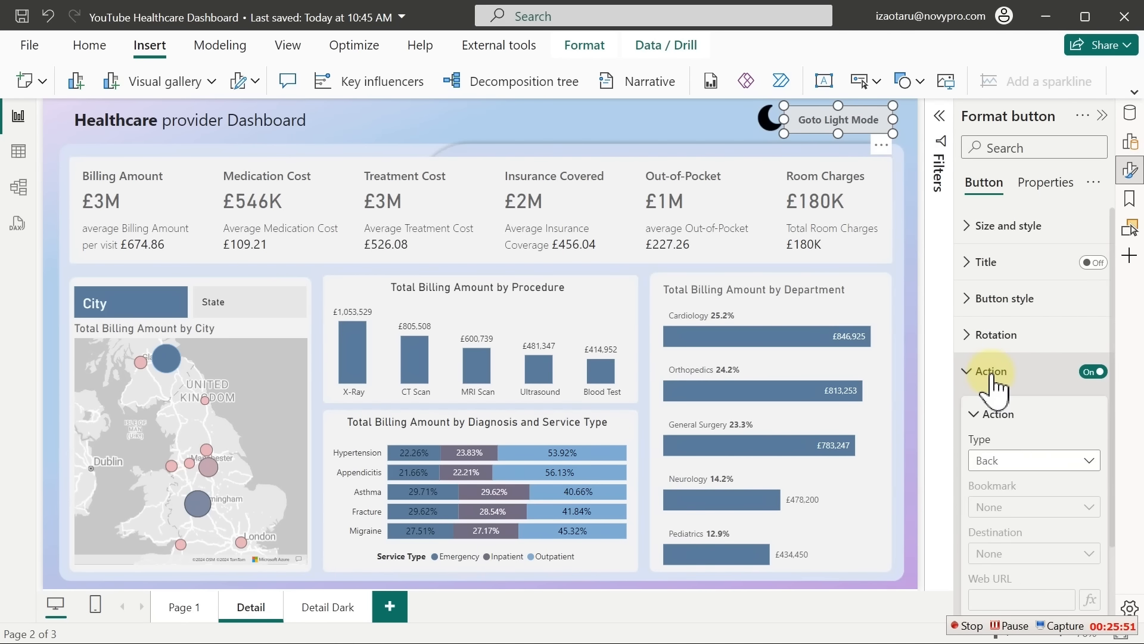
left_click(1015, 462)
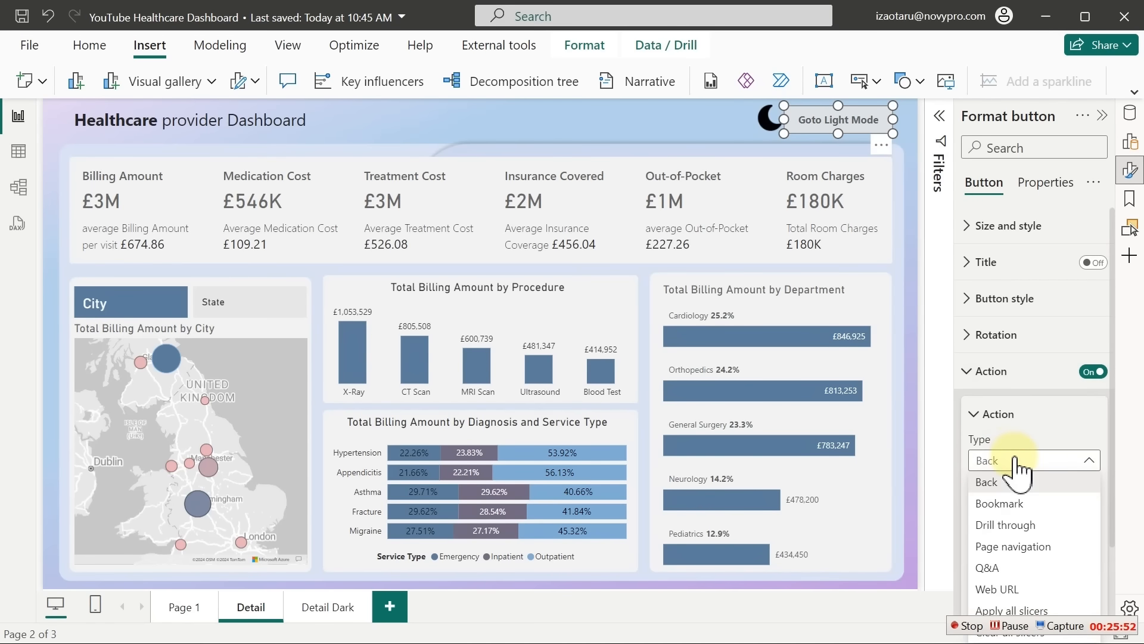
left_click(1013, 547)
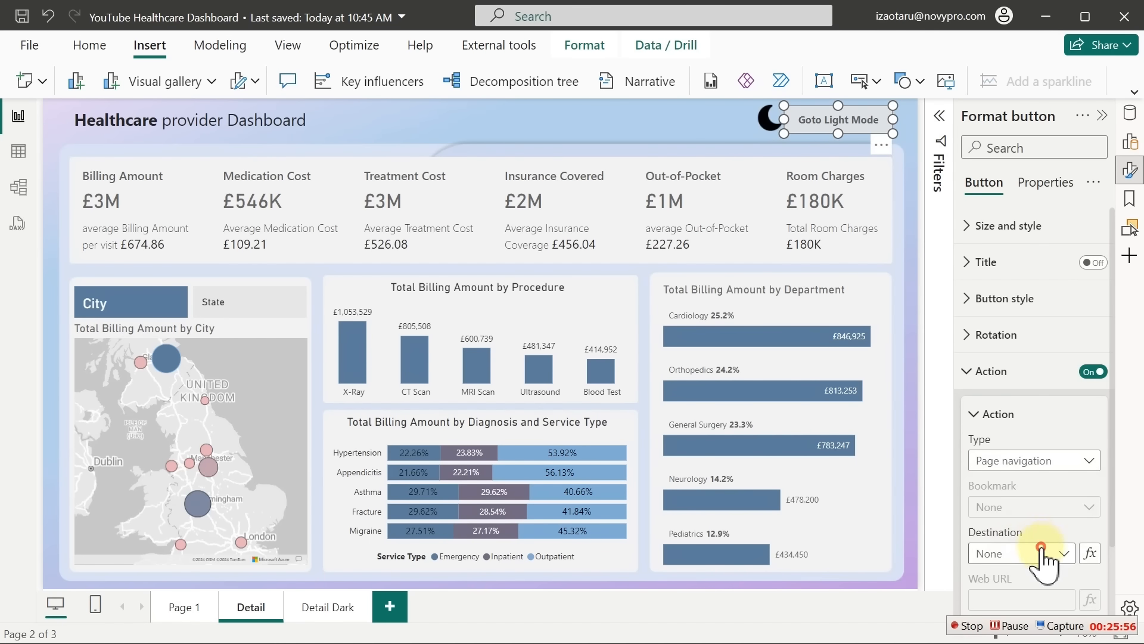
left_click(1043, 555)
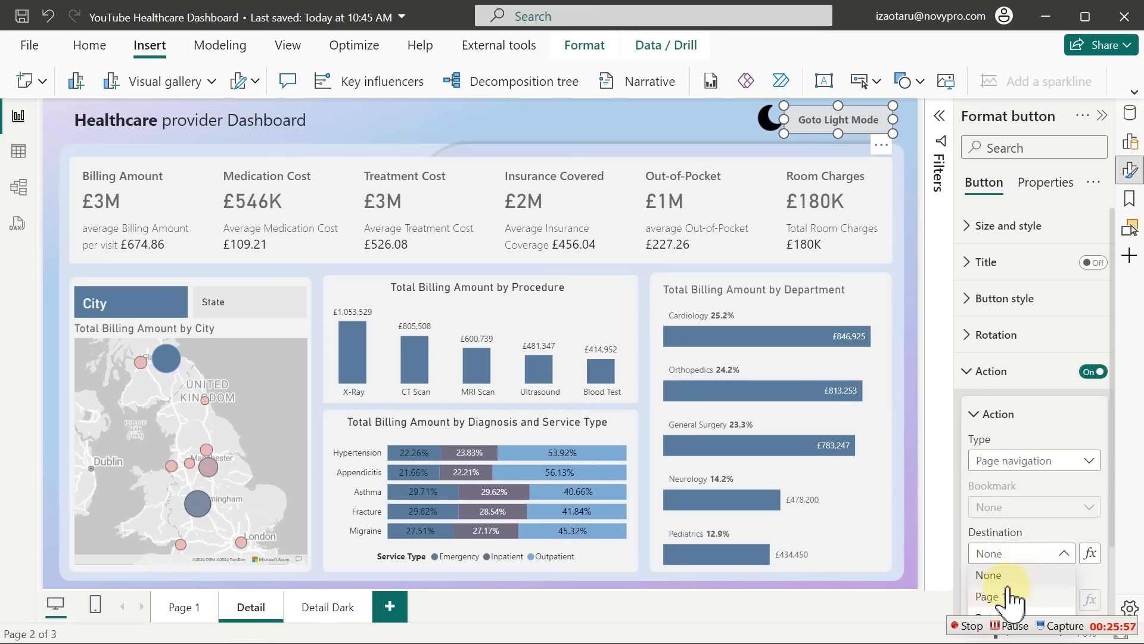
left_click(1120, 543)
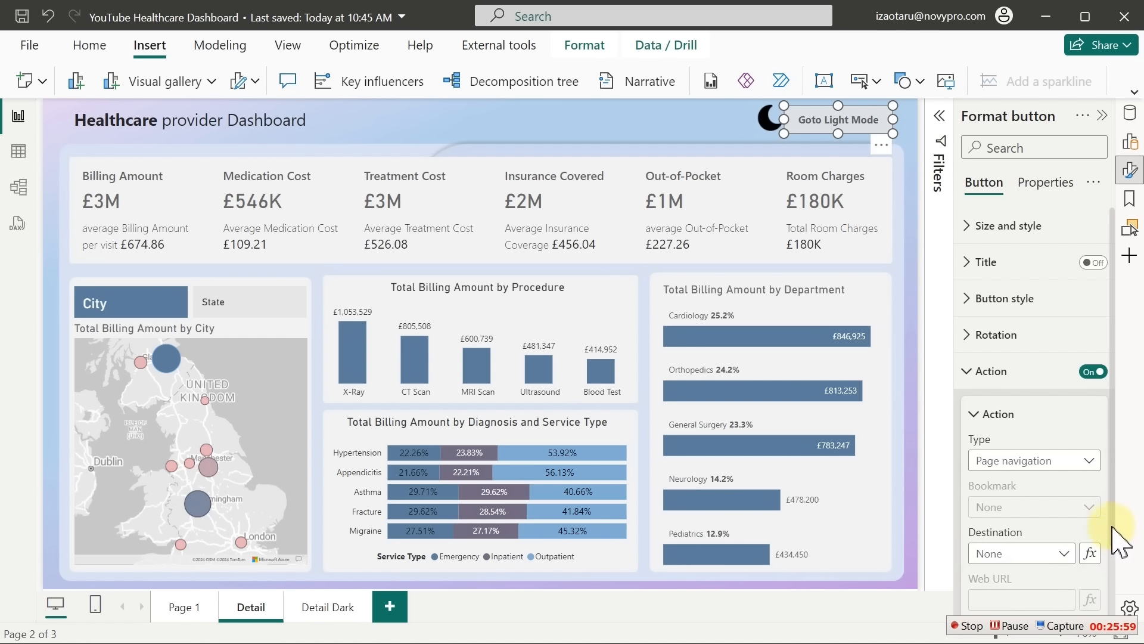
scroll(1121, 537, "down", 2)
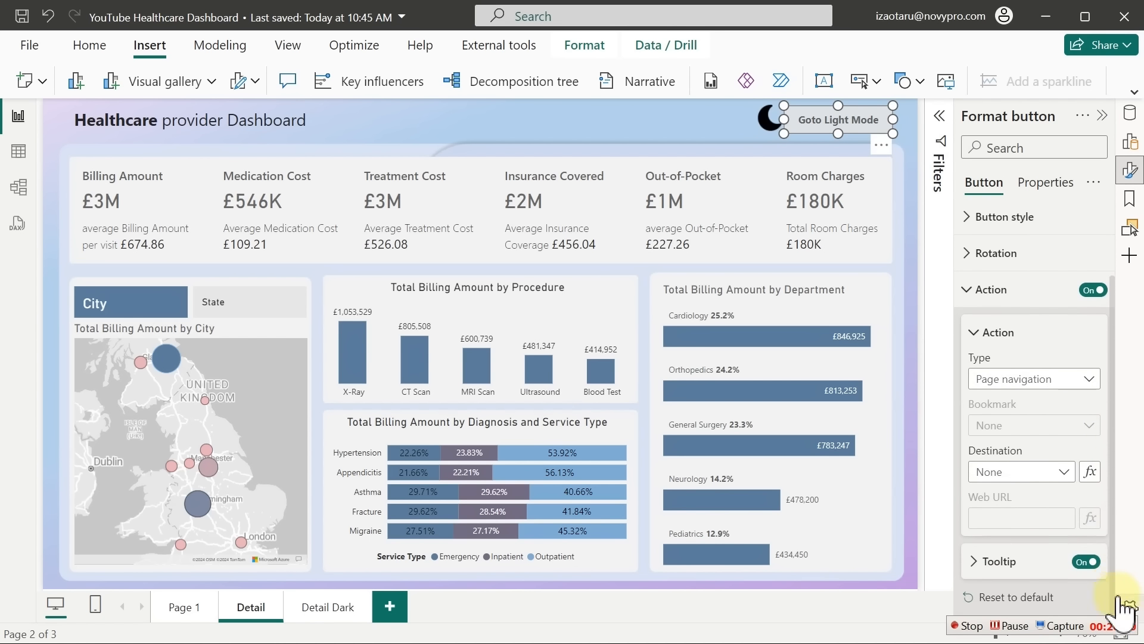
left_click(1029, 472)
left_click(1011, 536)
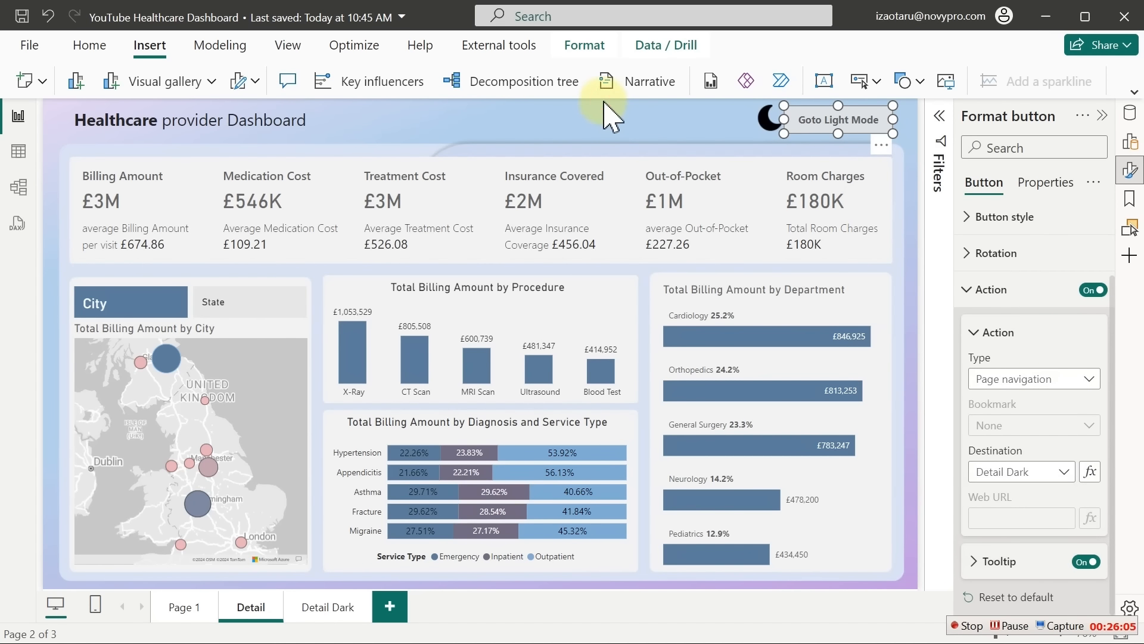
left_click(623, 123)
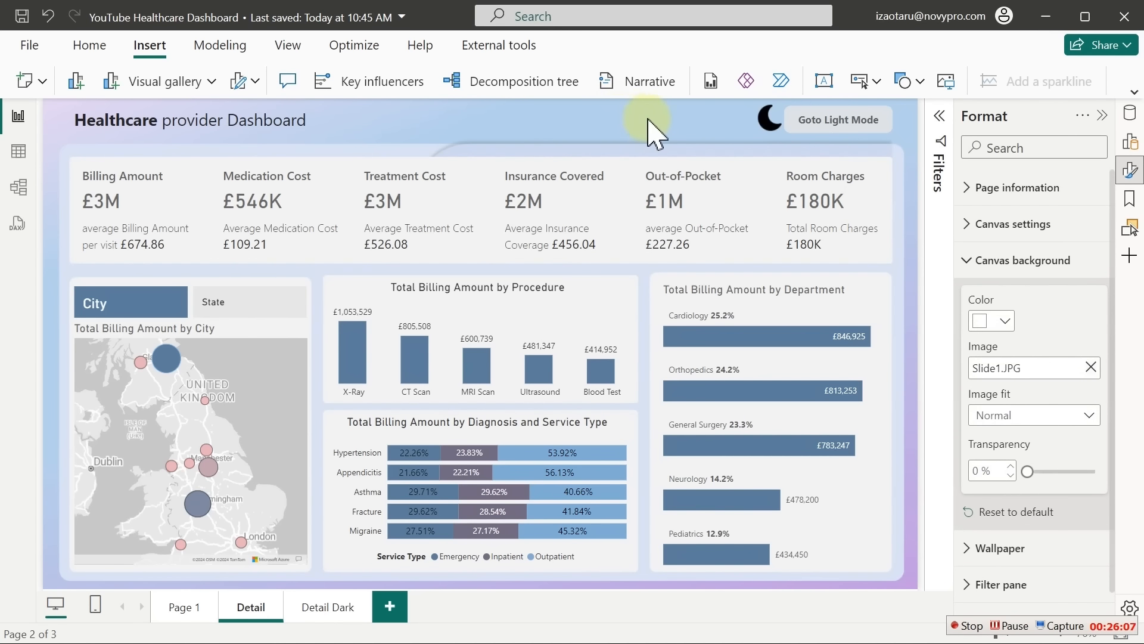
left_click(816, 122, "ctrl")
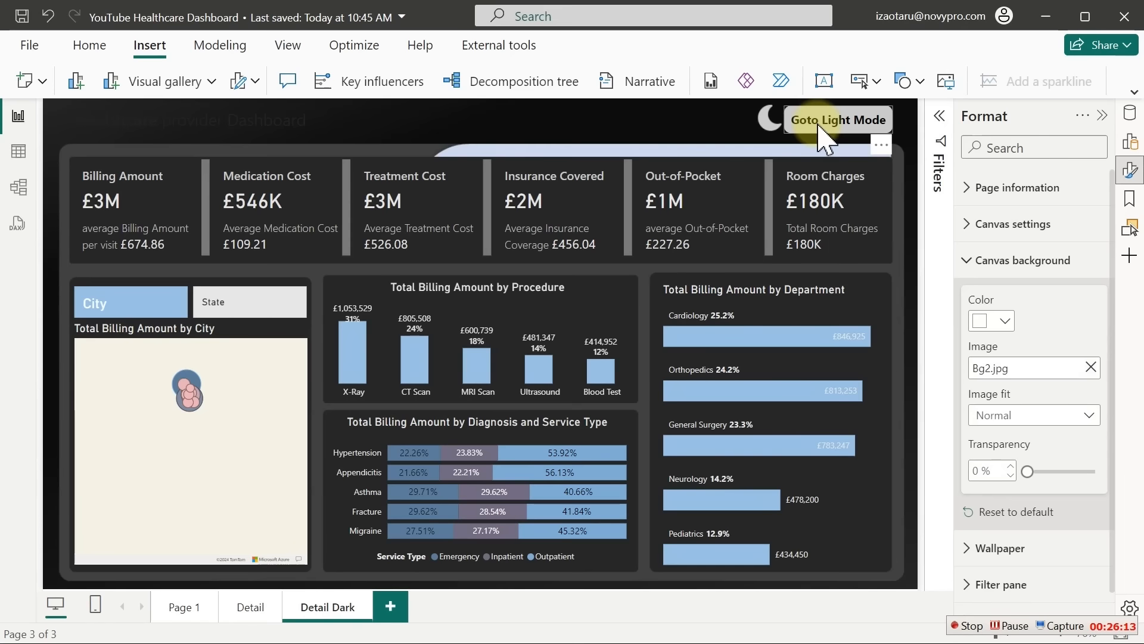
Turn on the Detail Dark button's Page navigation action to Detail and test it
left_click(820, 127)
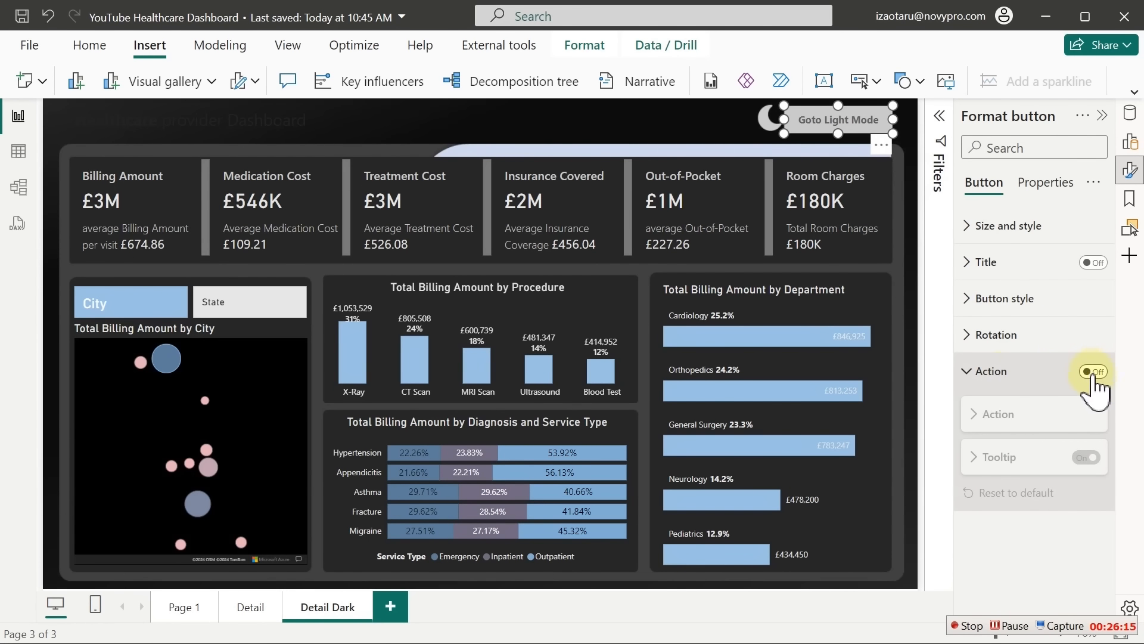
left_click(1093, 371)
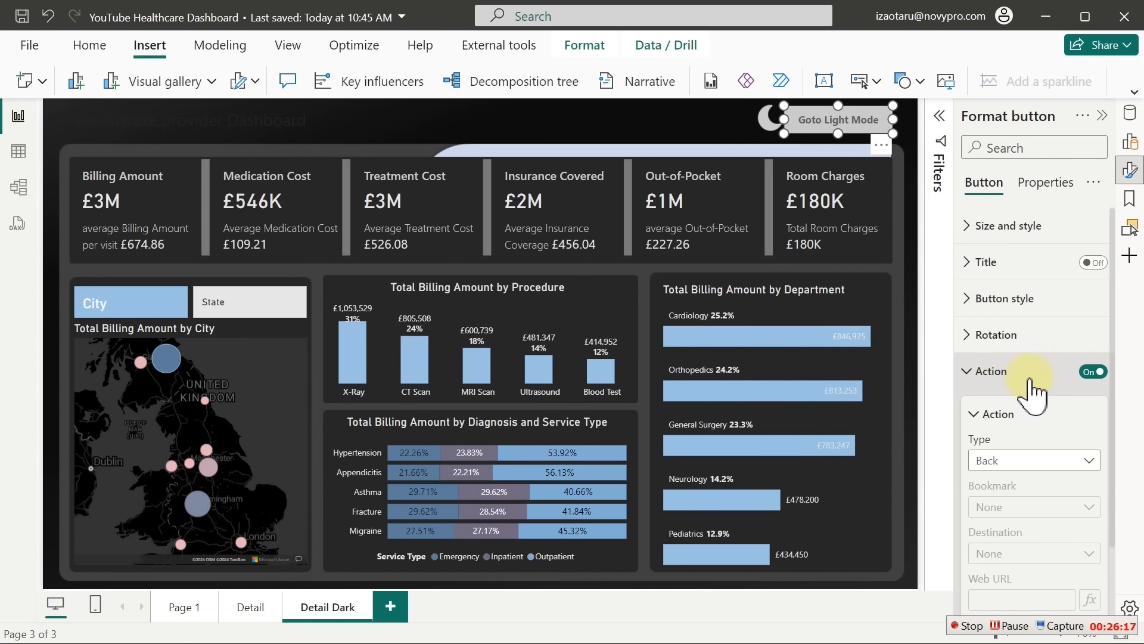
left_click(1019, 461)
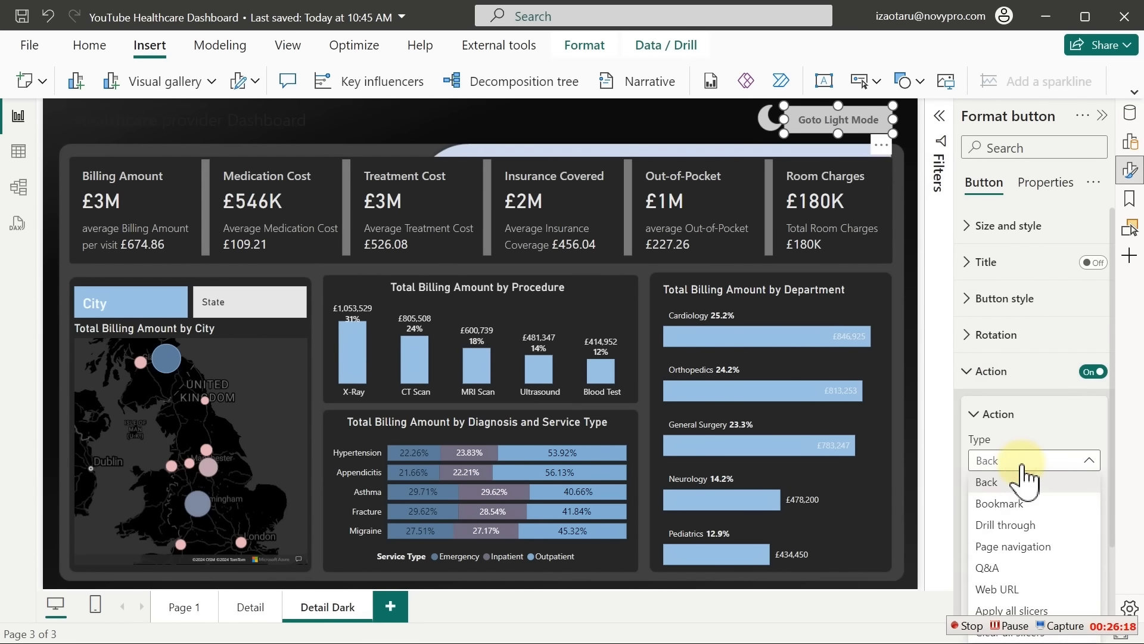
left_click(1020, 547)
left_click_drag(1112, 410, 1114, 460)
left_click(1042, 473)
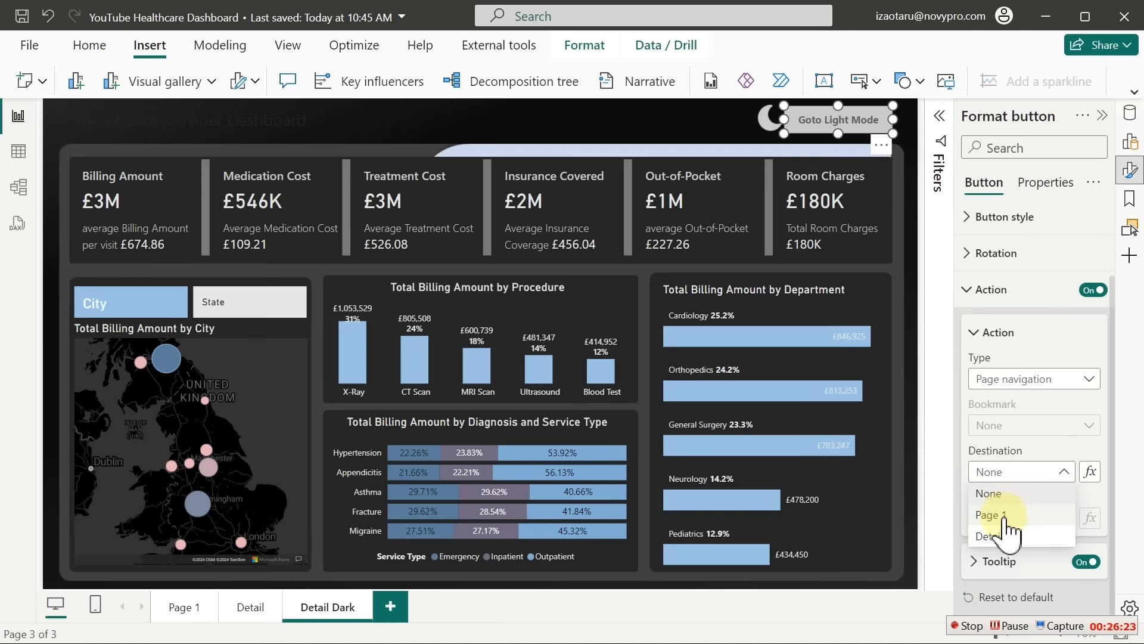
left_click(996, 537)
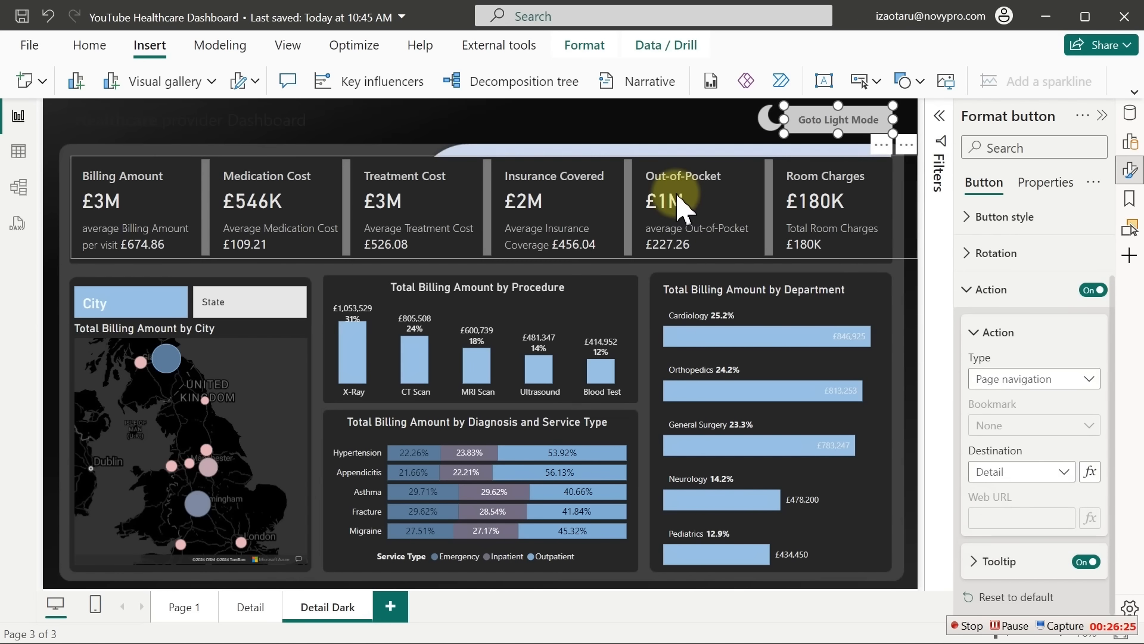
left_click(618, 148)
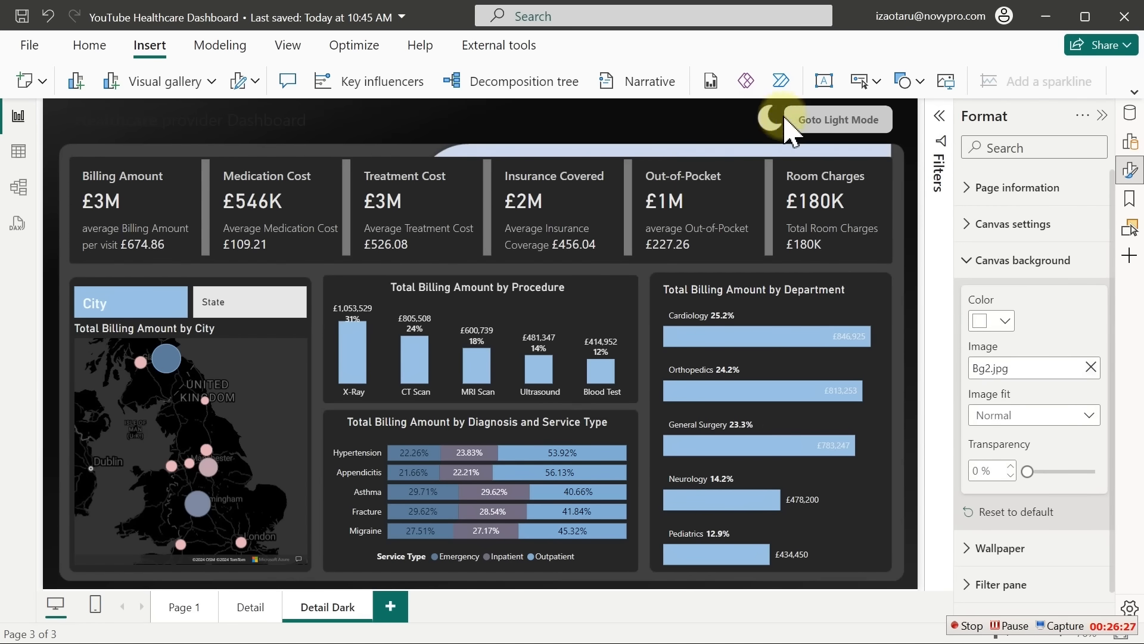
left_click(807, 127, "ctrl")
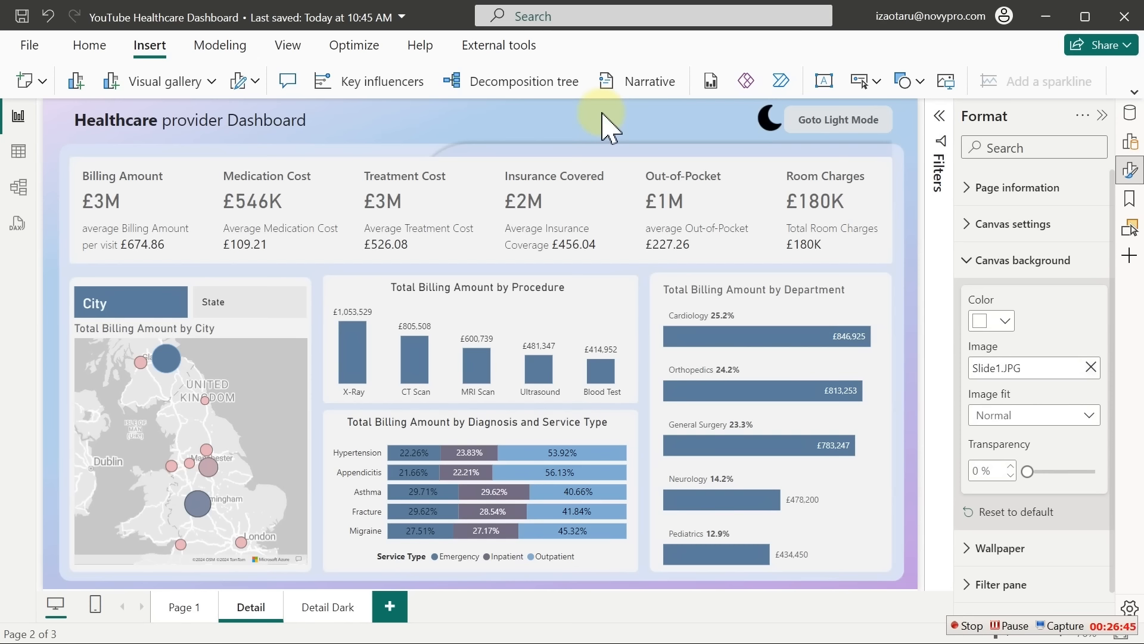
left_click(965, 624)
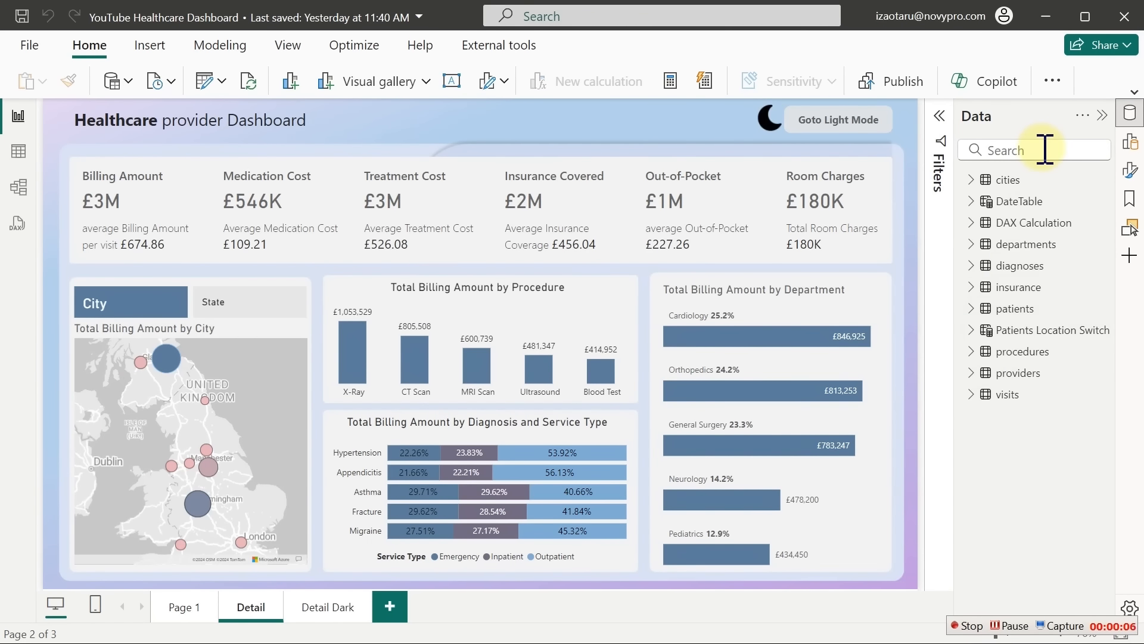
Add a button slicer for patients' Race, shrink it, and move it to the top centre
left_click(971, 311)
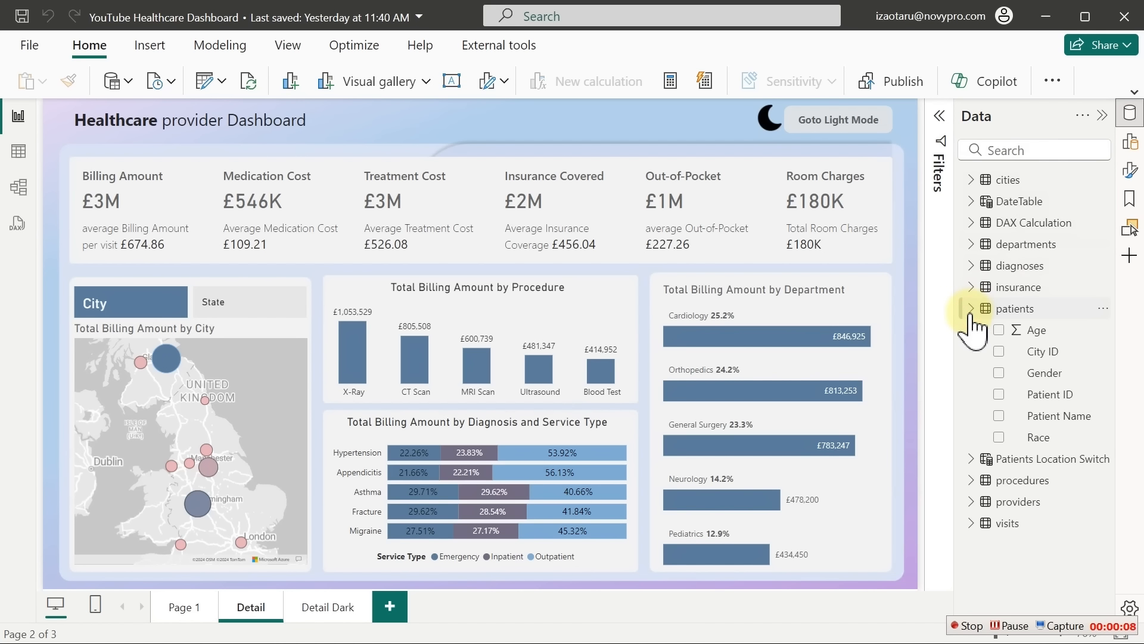
left_click(998, 438)
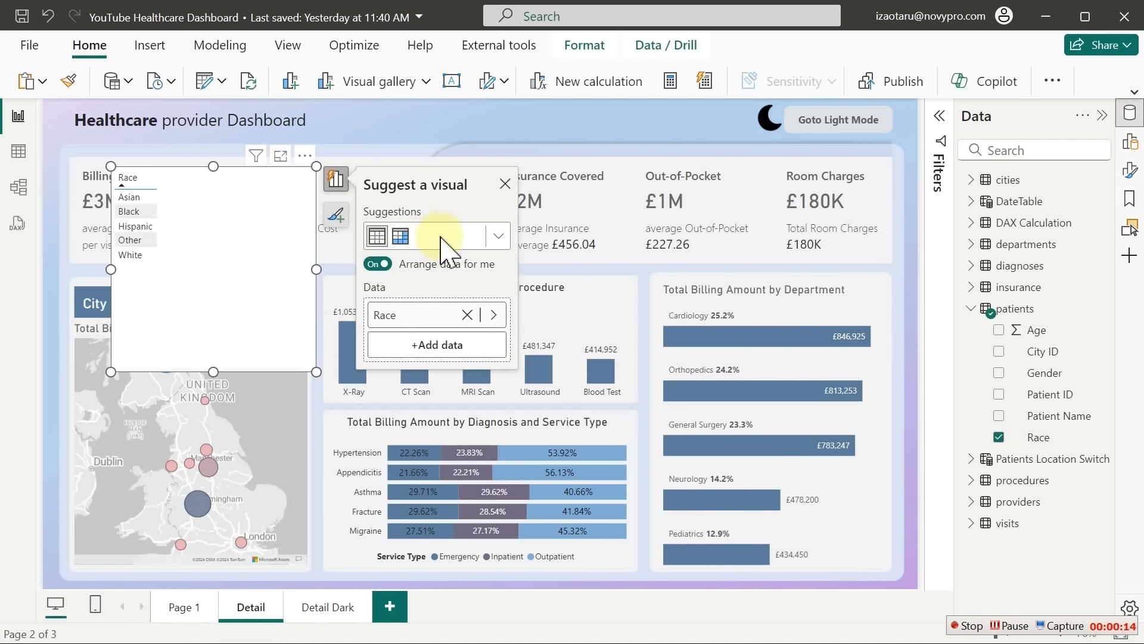
left_click(498, 238)
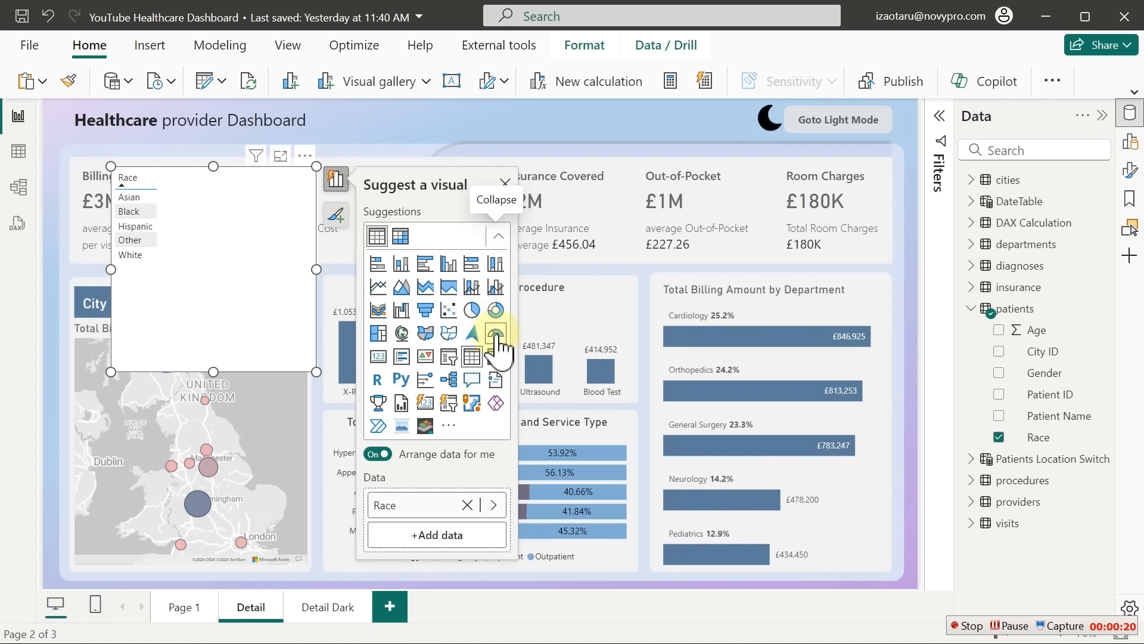
left_click(452, 406)
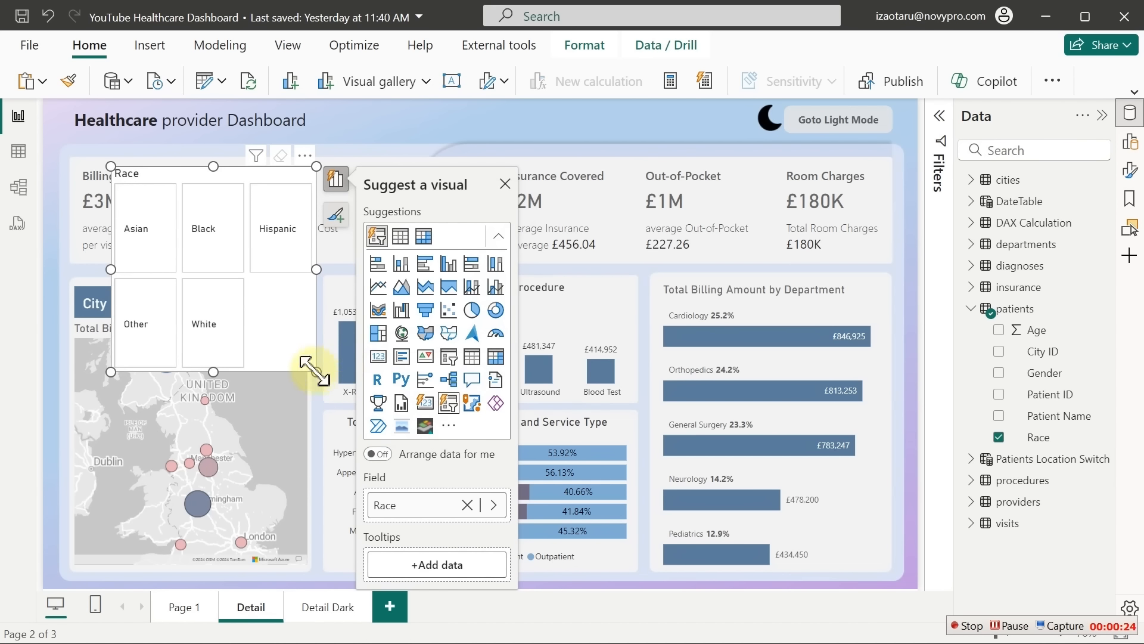
left_click_drag(314, 372, 301, 314)
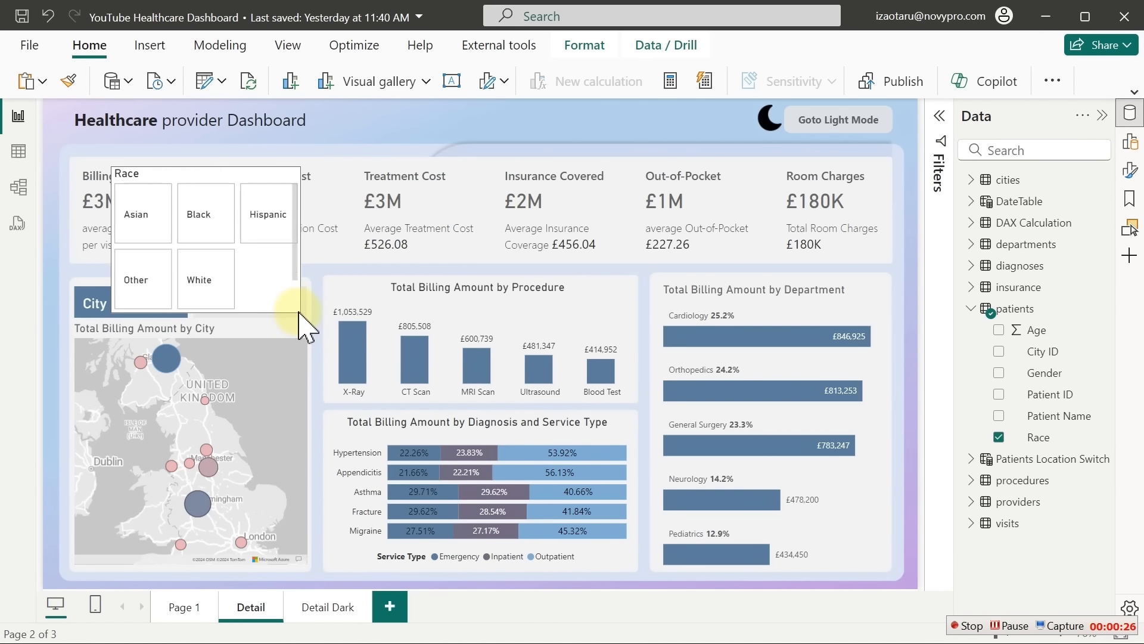
left_click_drag(218, 176, 489, 127)
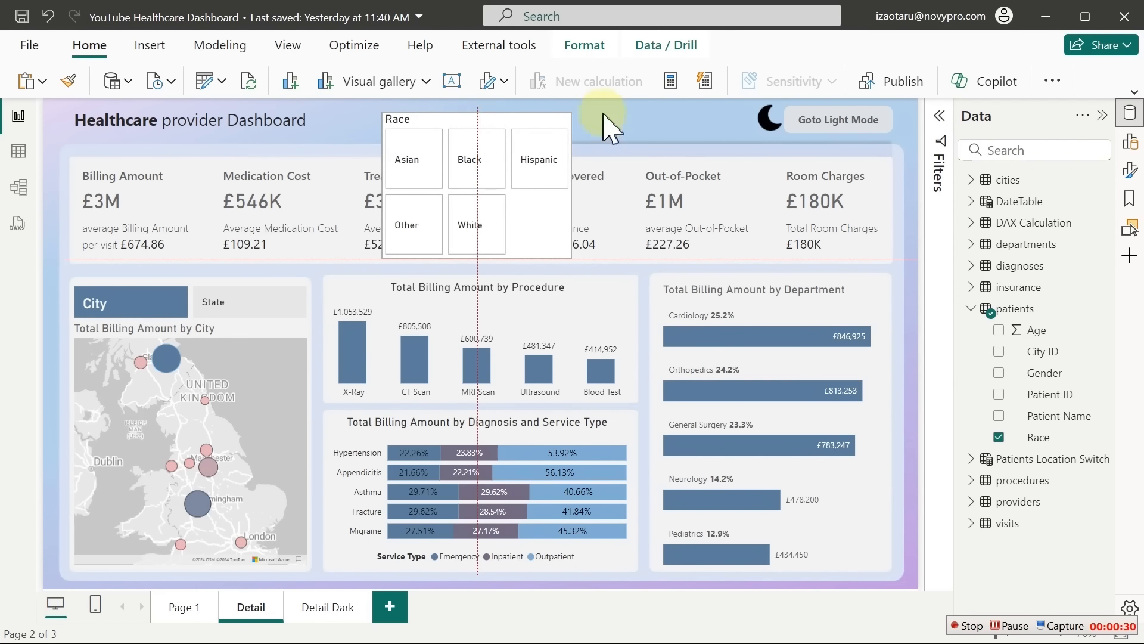
left_click(812, 146)
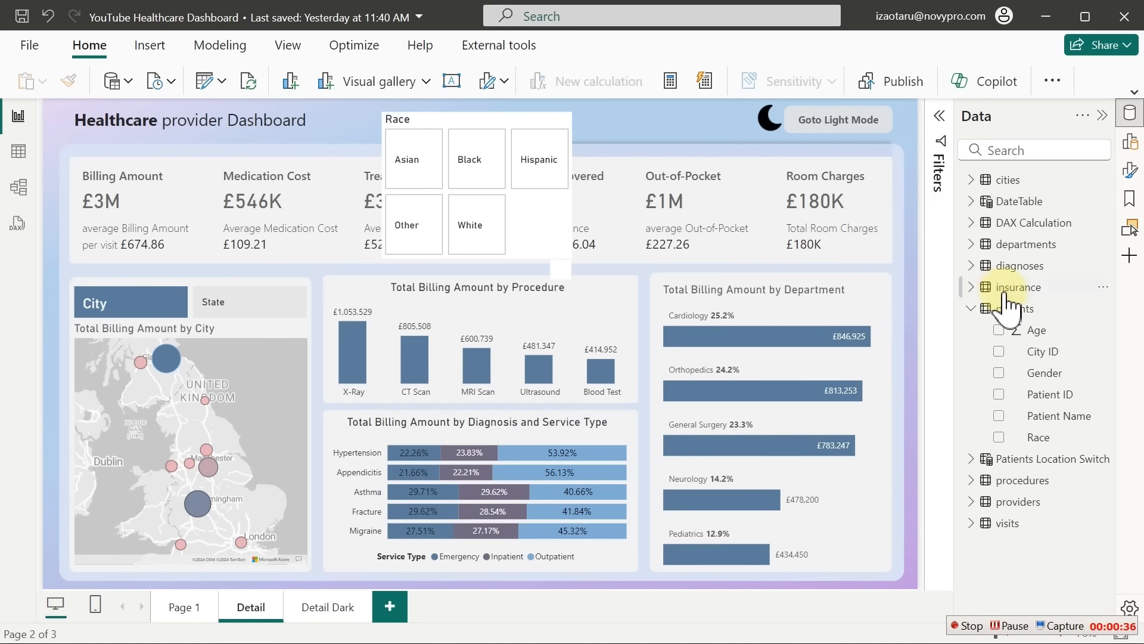
Create a new visual from DateTable's Year field
left_click(971, 308)
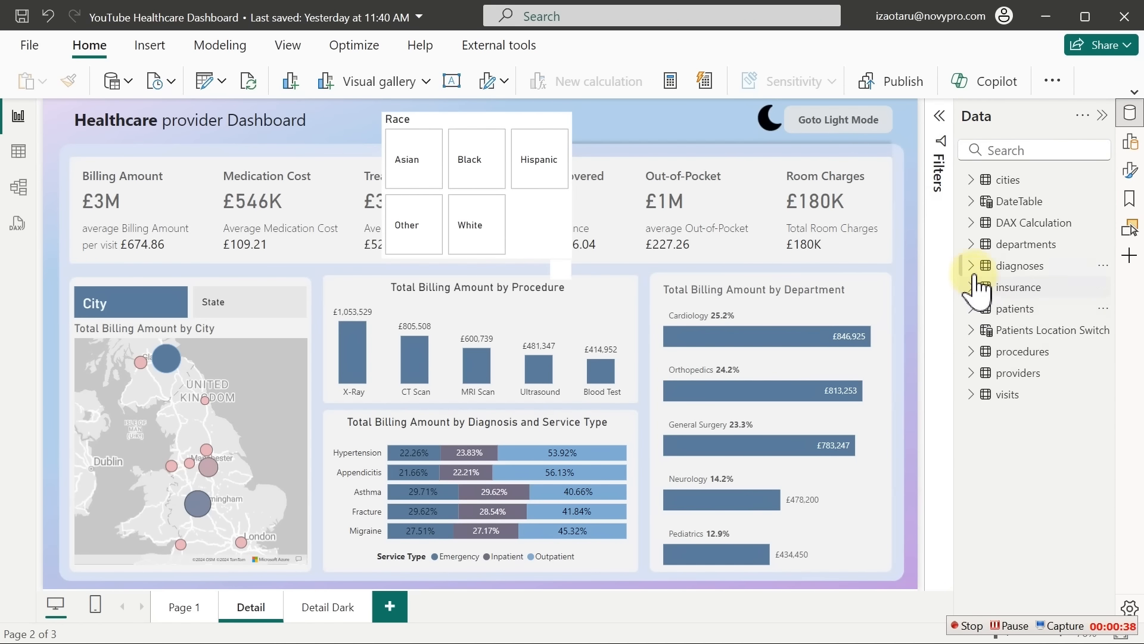
left_click(973, 203)
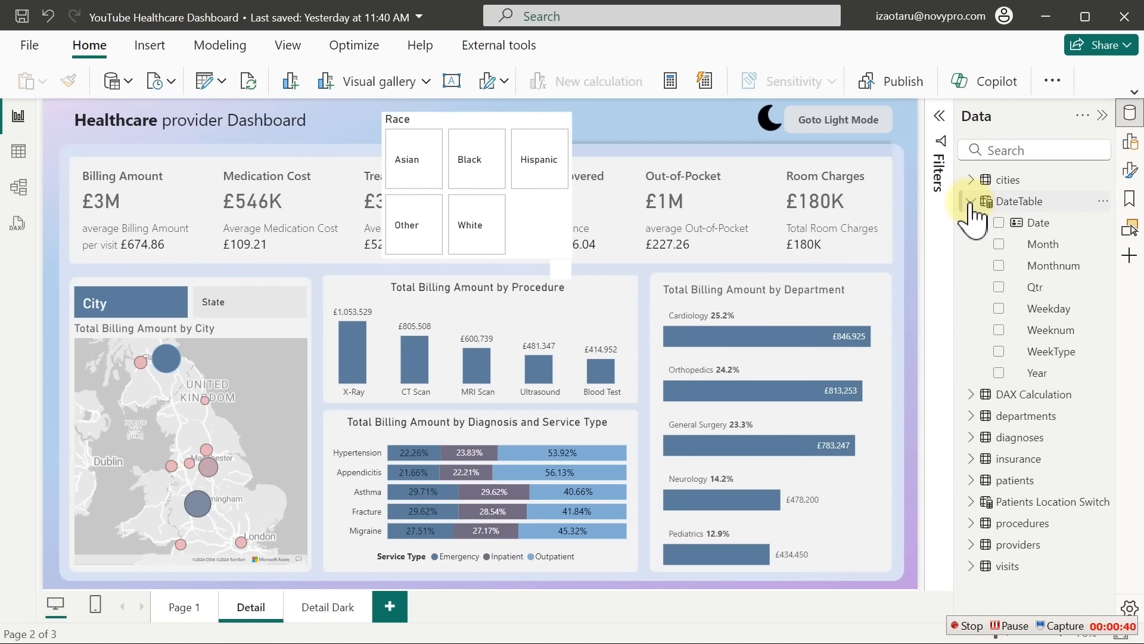
left_click(1000, 374)
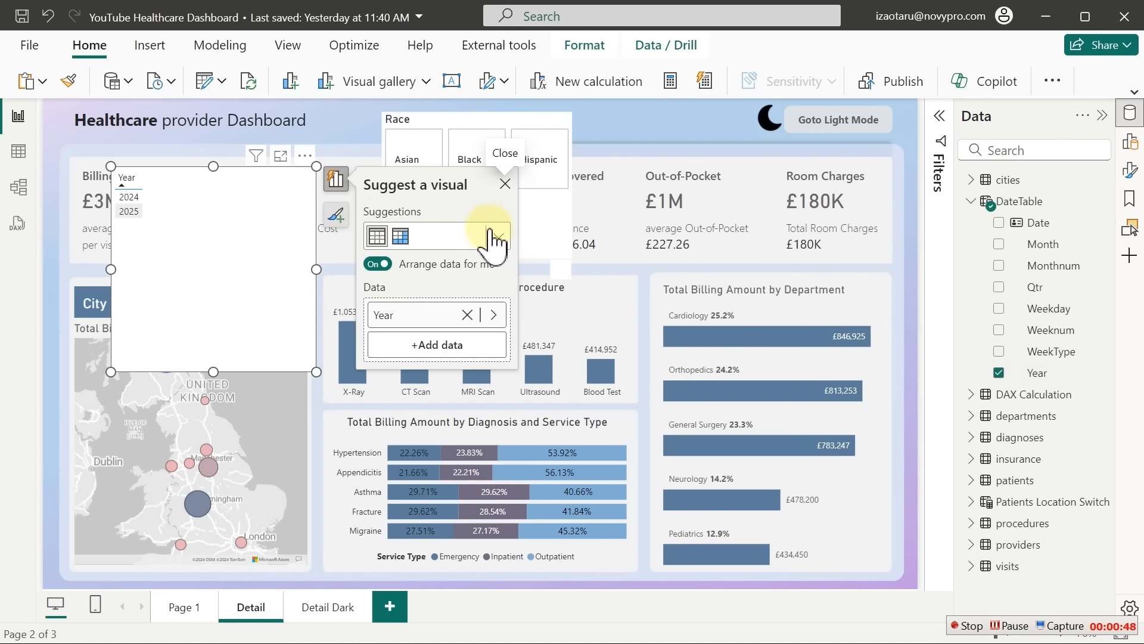
Turn the Year visual into a slicer with a Year, Qtr, Month hierarchy and test it
left_click(499, 237)
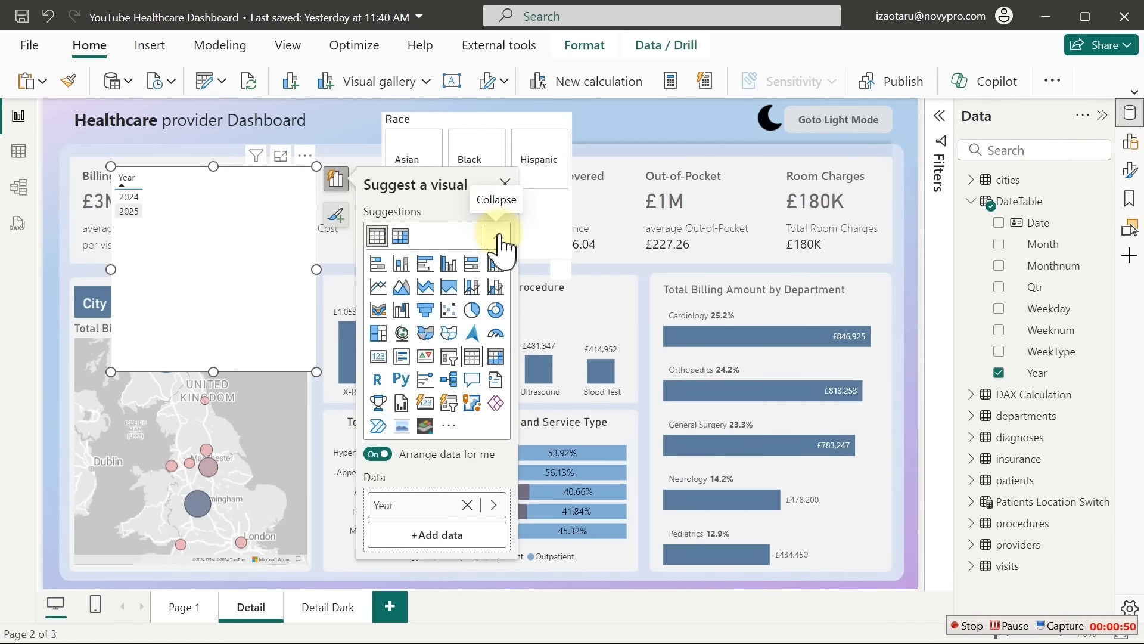
left_click(455, 360)
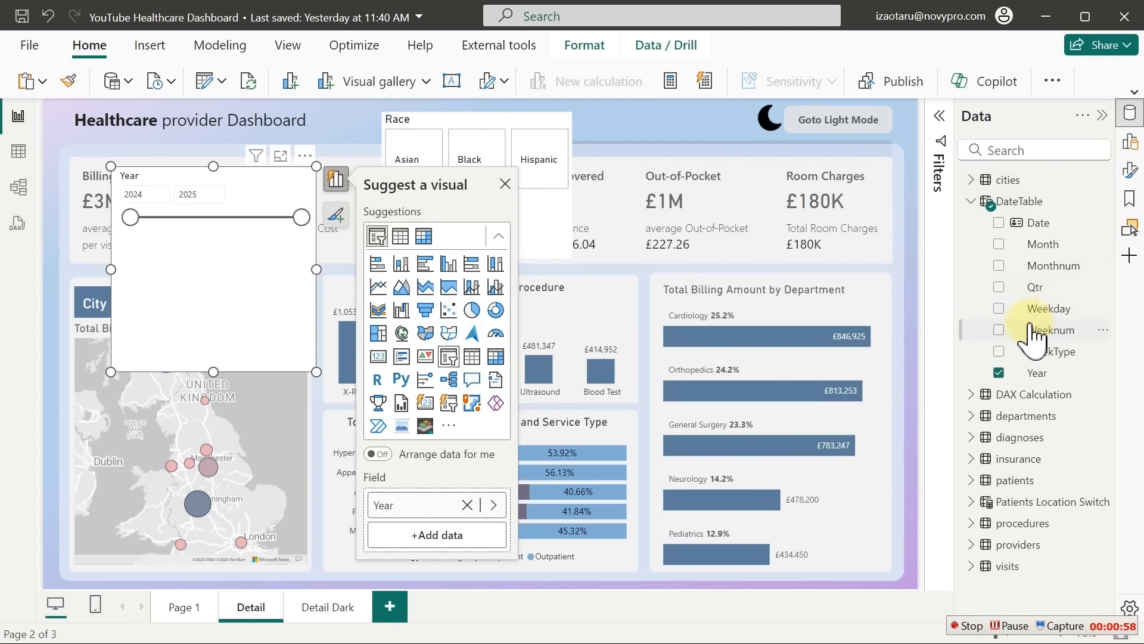
left_click(998, 287)
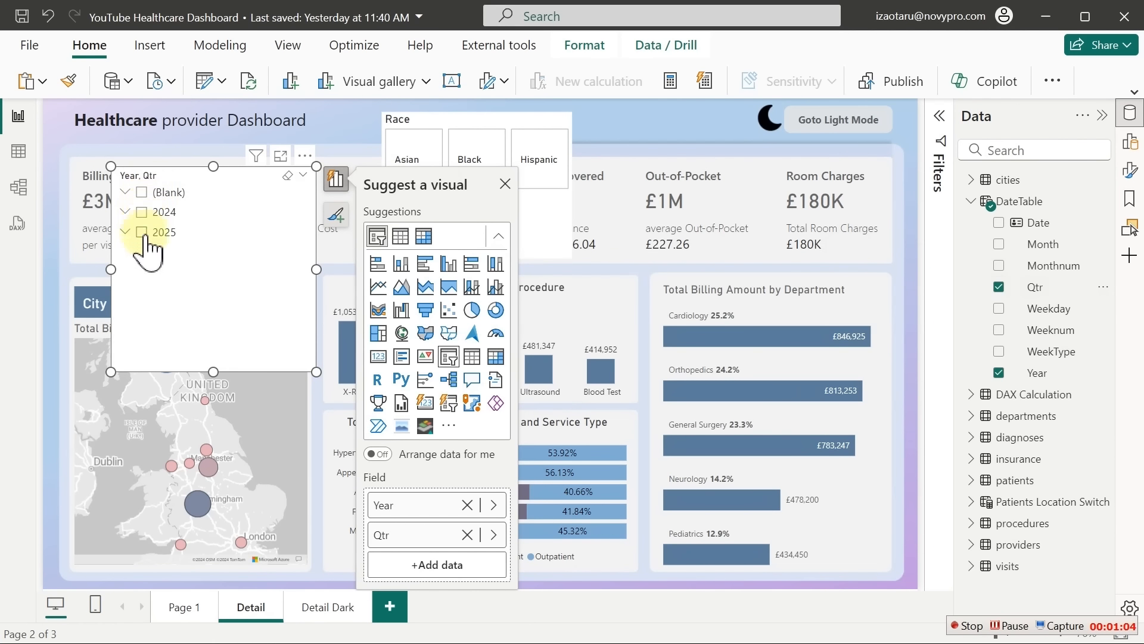
left_click(125, 212)
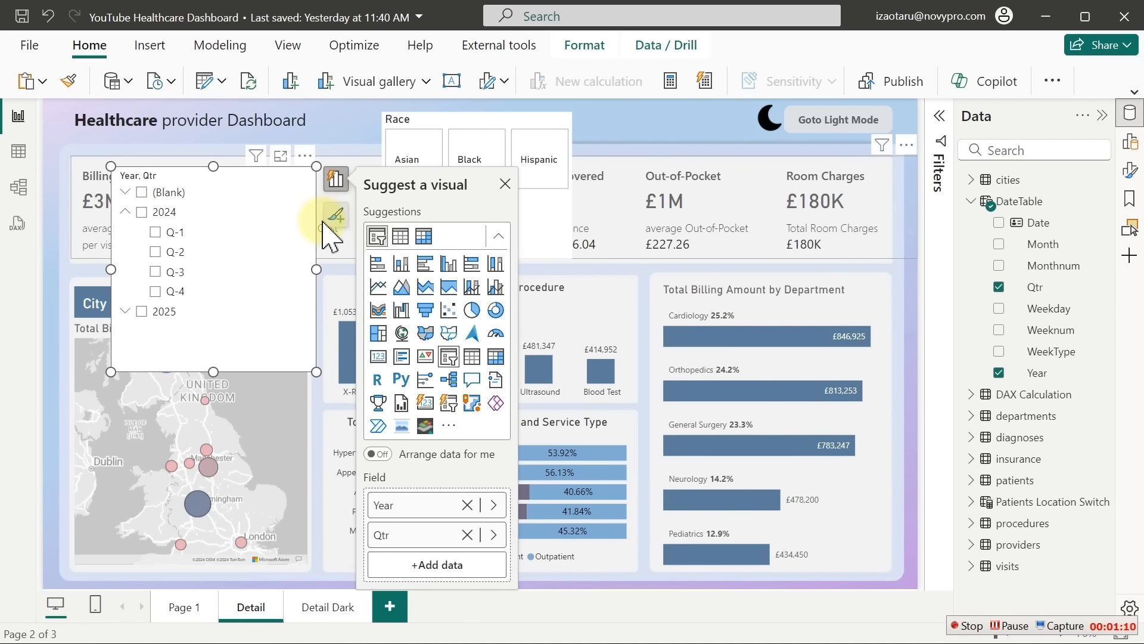
left_click(1000, 245)
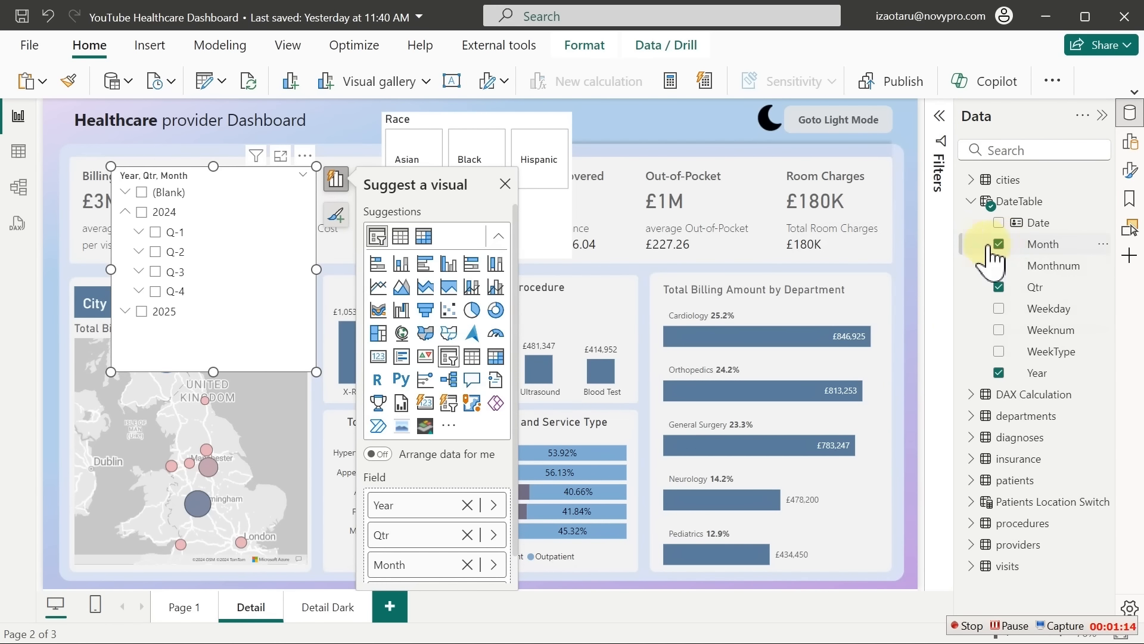
left_click(143, 193)
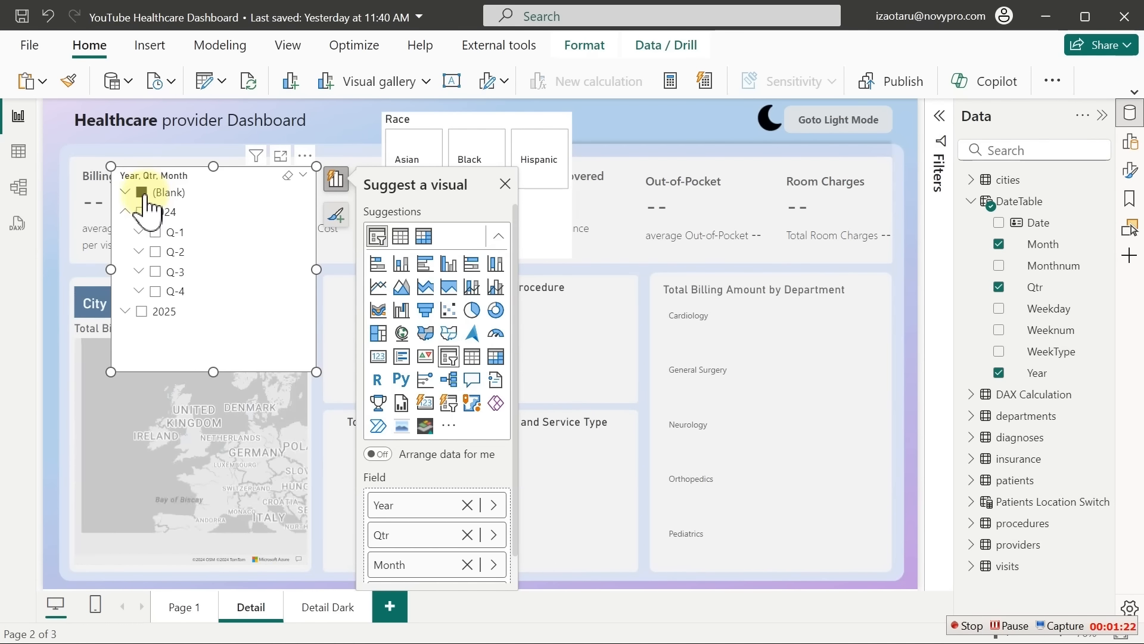
left_click(142, 192)
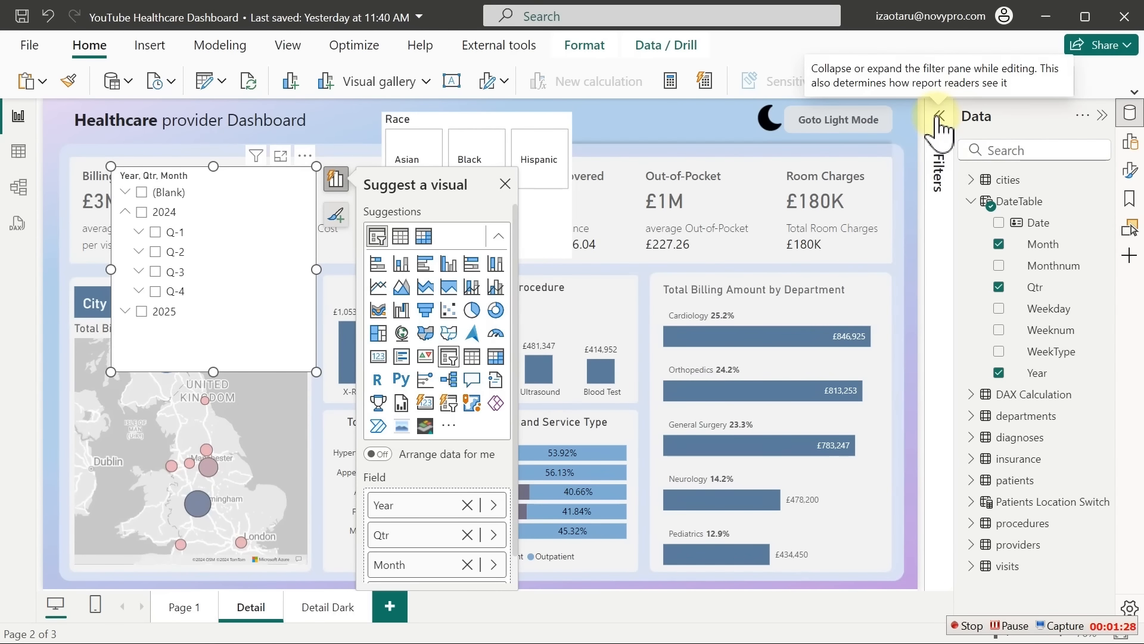
Exclude (Blank) in the Qtr filter and move the date slicer beside Race
left_click(937, 122)
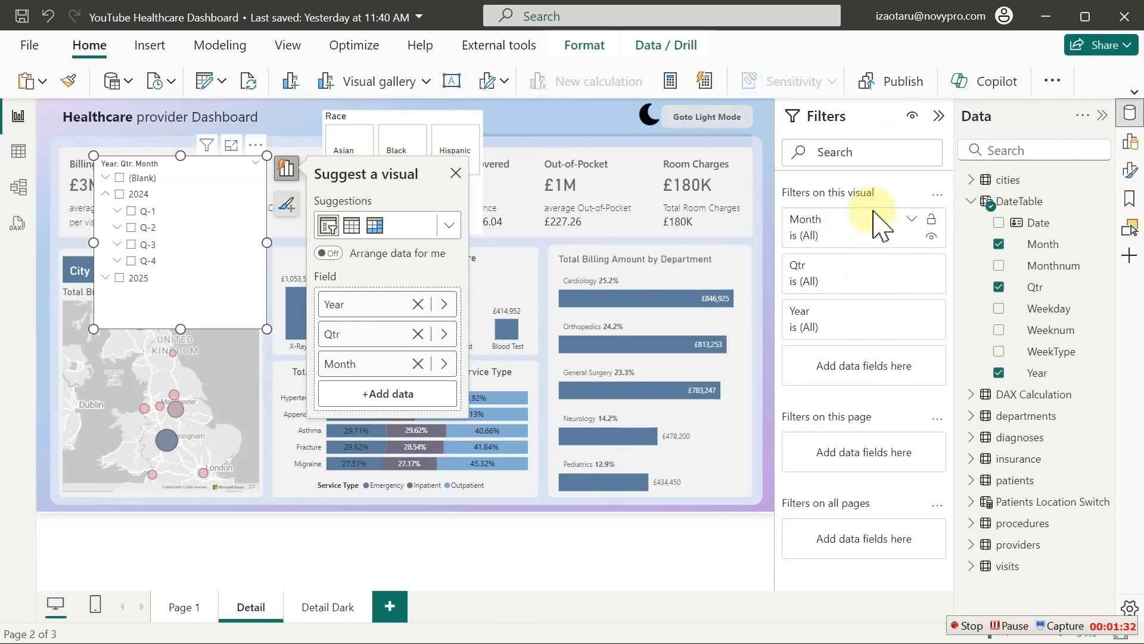
left_click(911, 266)
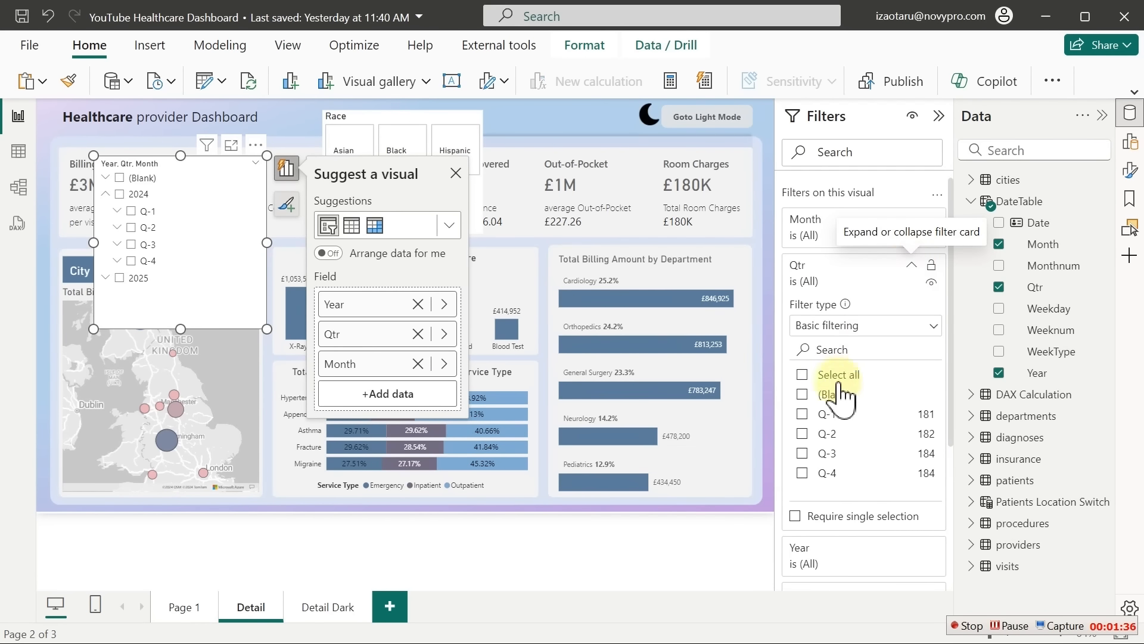
left_click(802, 374)
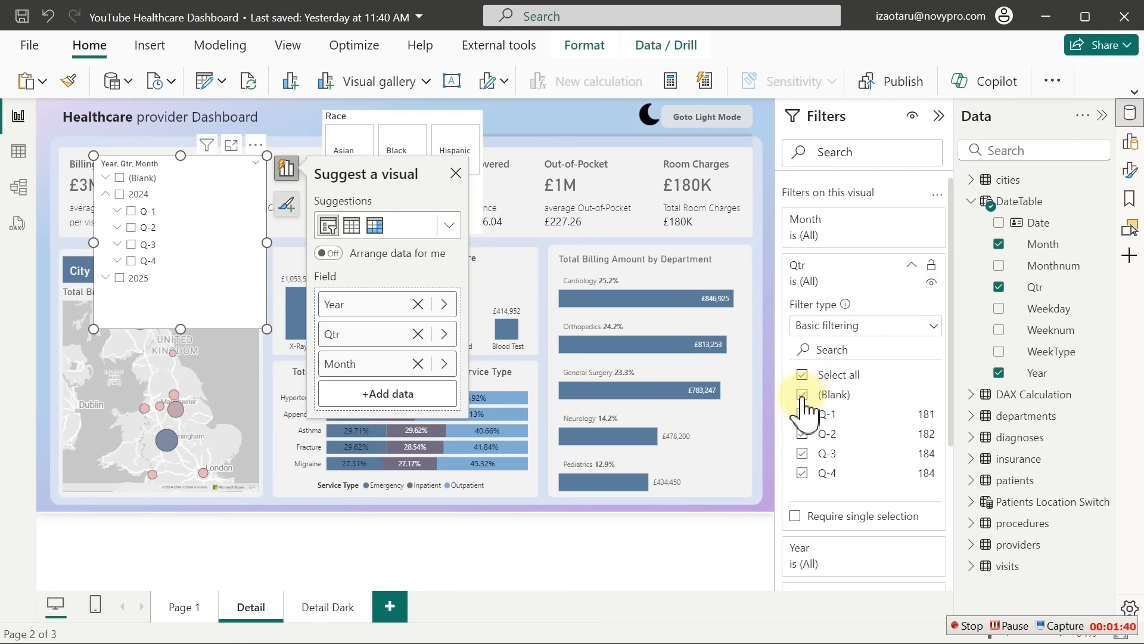
left_click(802, 394)
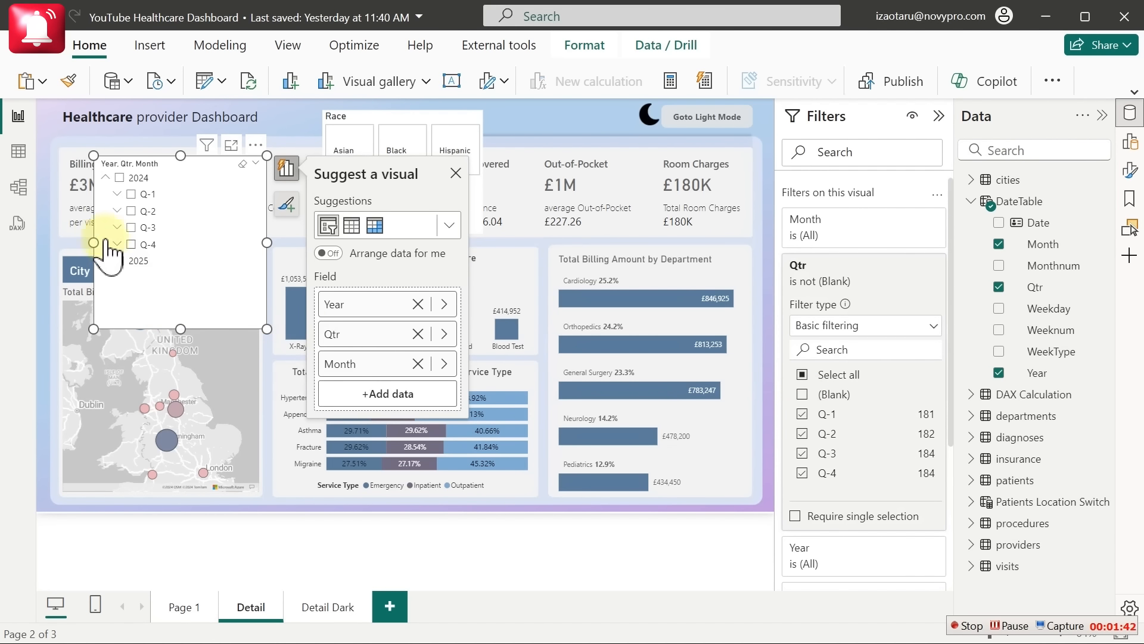
left_click(940, 116)
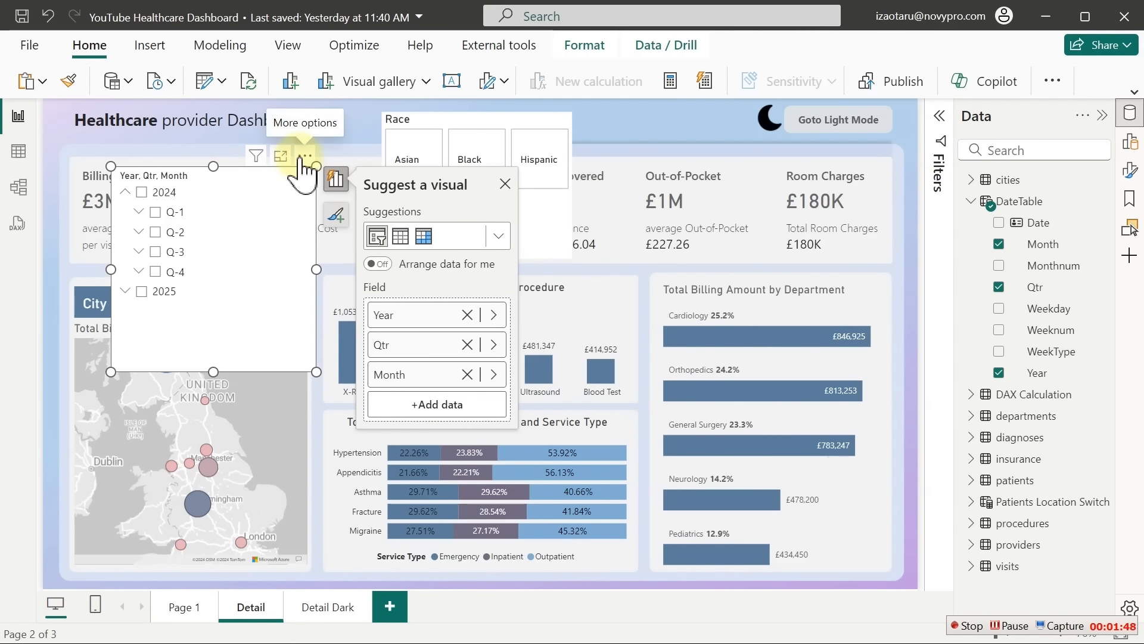
left_click_drag(304, 168, 762, 110)
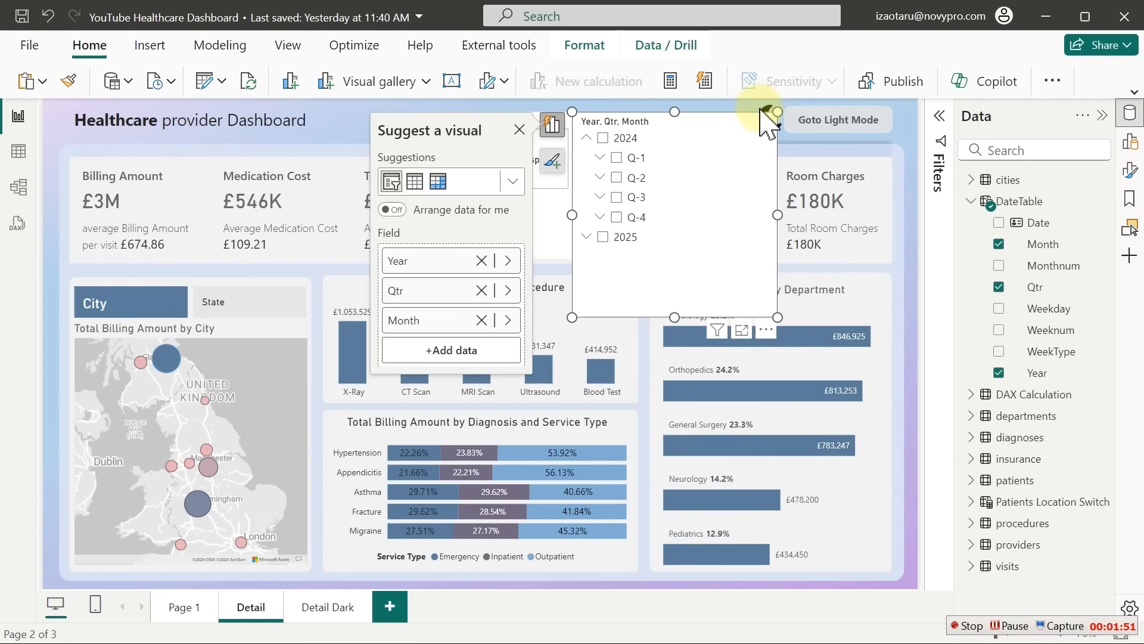
left_click(708, 104)
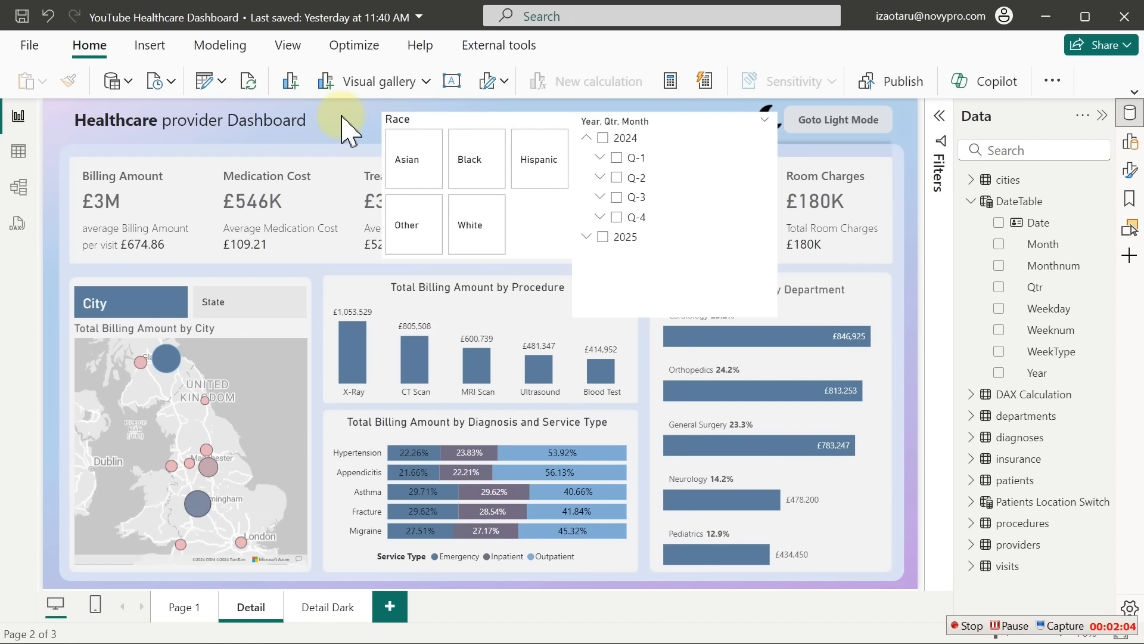
left_click(143, 48)
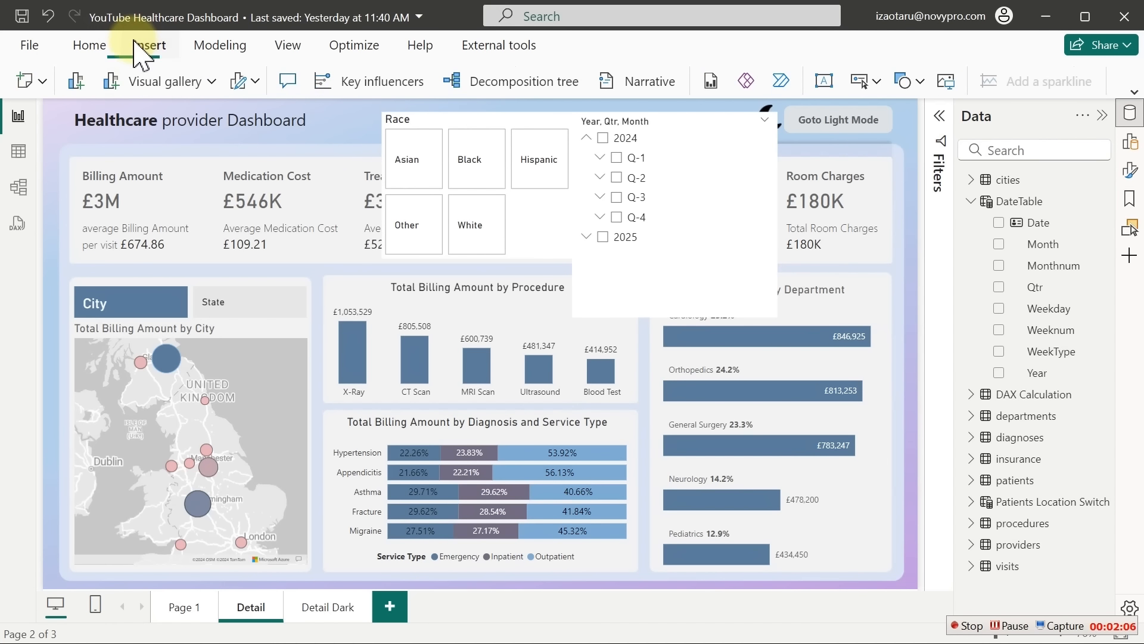
left_click(919, 79)
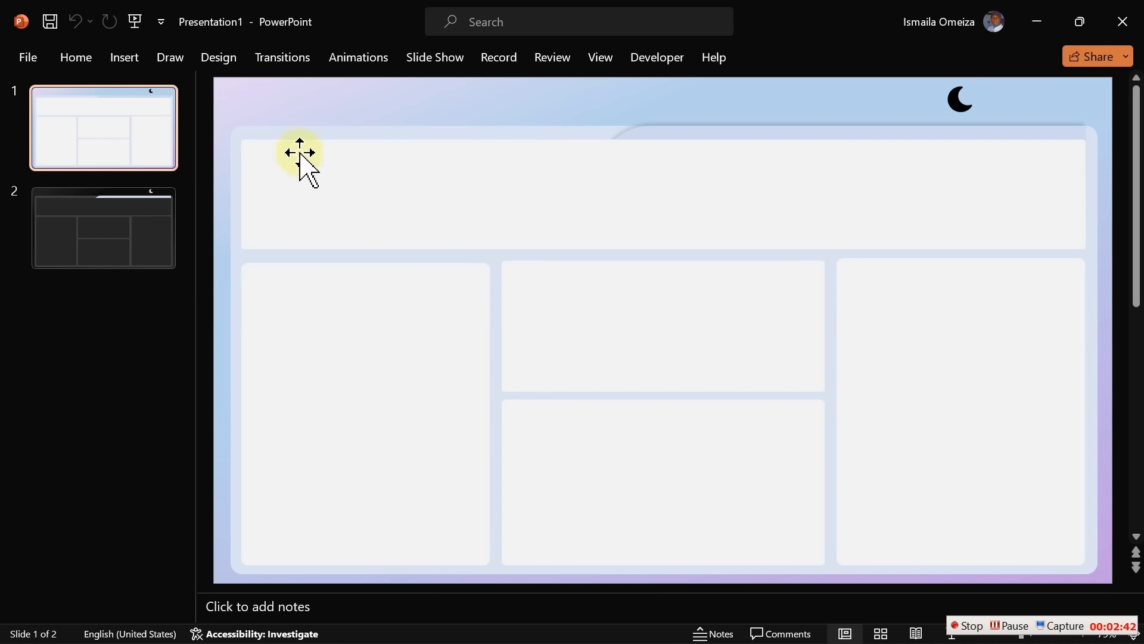
Draw a tall rounded rectangle on slide 1's left side and square off its corners
left_click(133, 59)
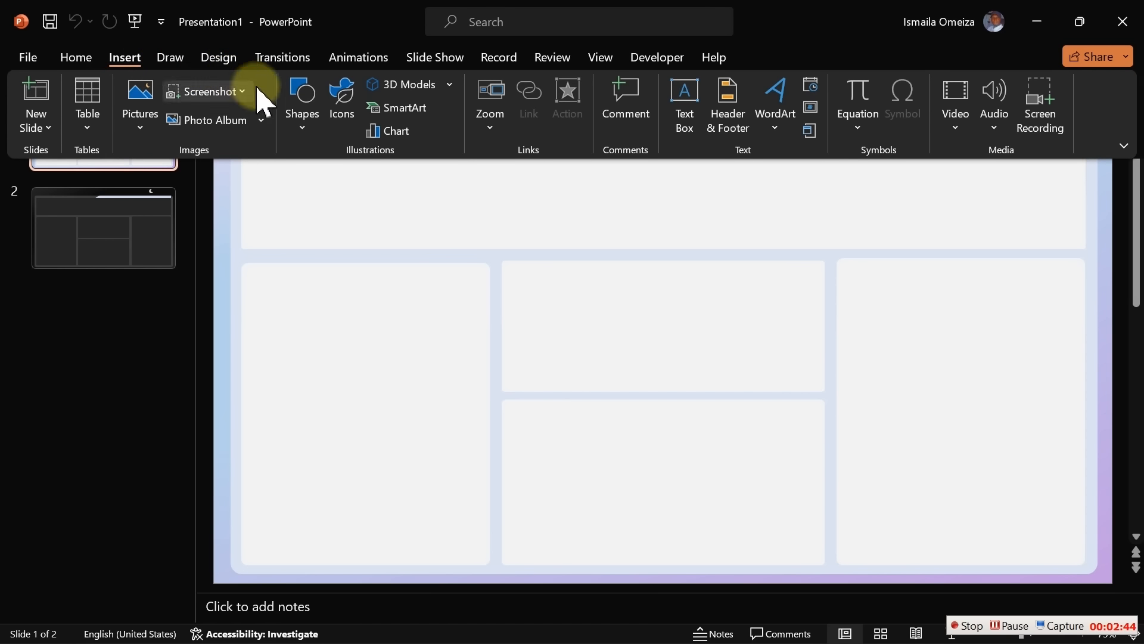
left_click(305, 119)
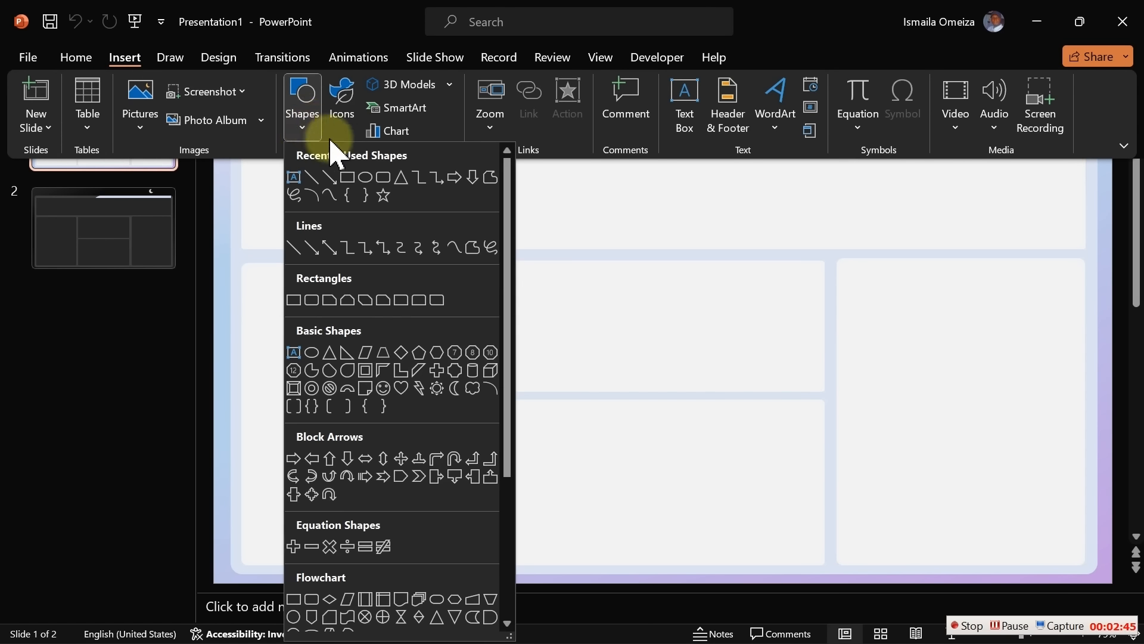
left_click(383, 177)
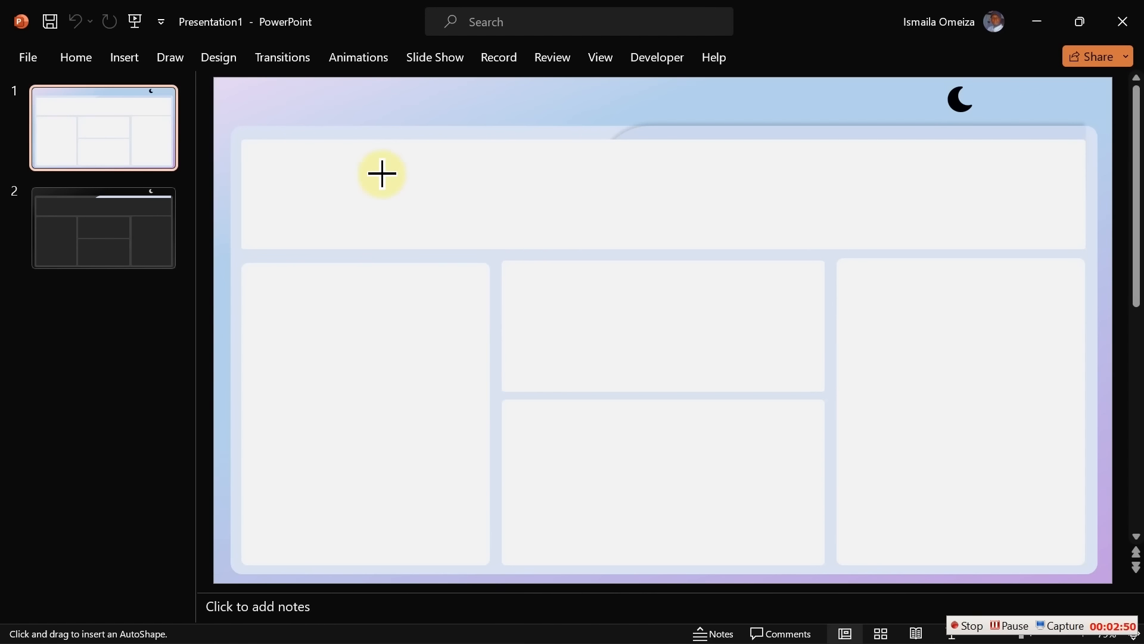
mouse_move(382, 173)
left_mouse_down()
mouse_move(475, 327)
mouse_move(547, 475)
mouse_move(556, 532)
mouse_move(583, 557)
left_mouse_up()
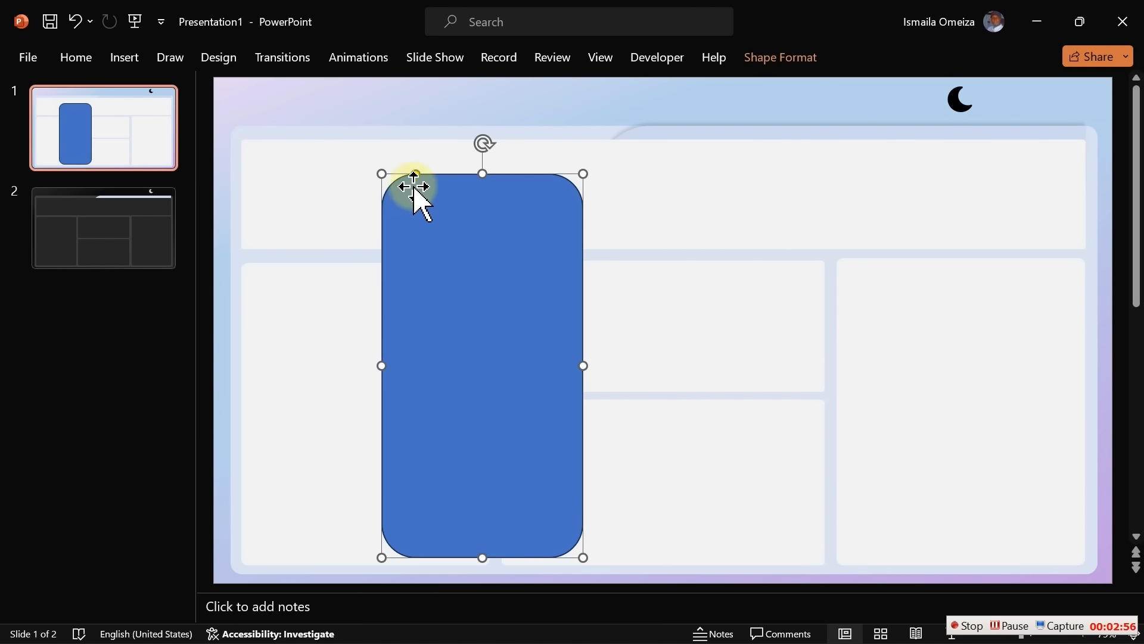
left_click_drag(413, 179, 402, 174)
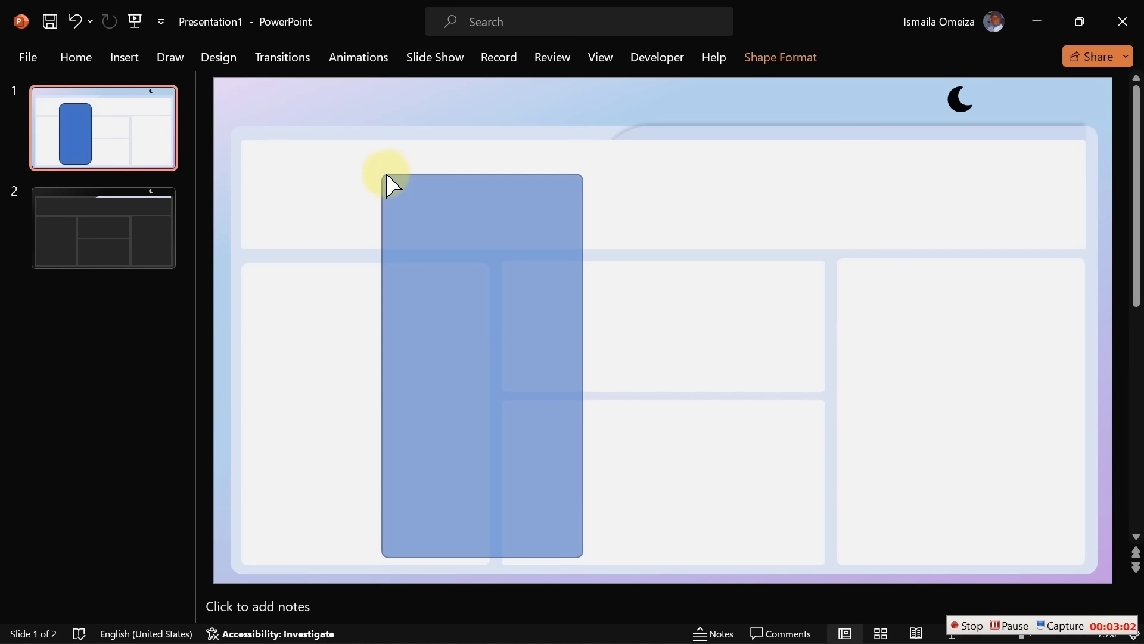
left_click_drag(387, 176, 384, 174)
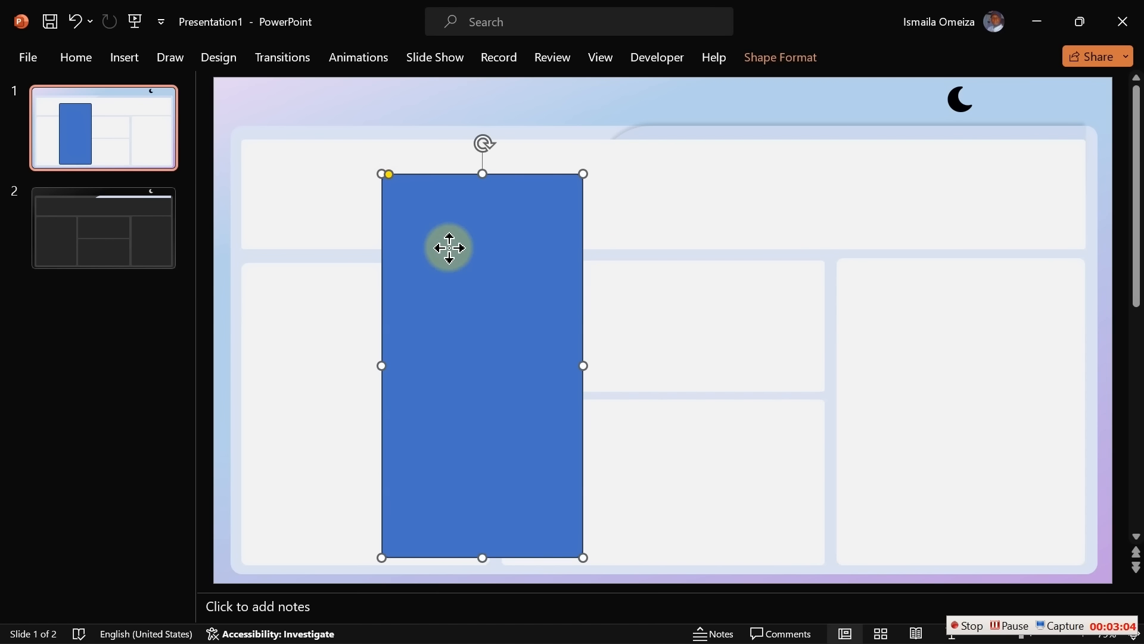
Give the panel no outline and a light blue fill
right_click(450, 247)
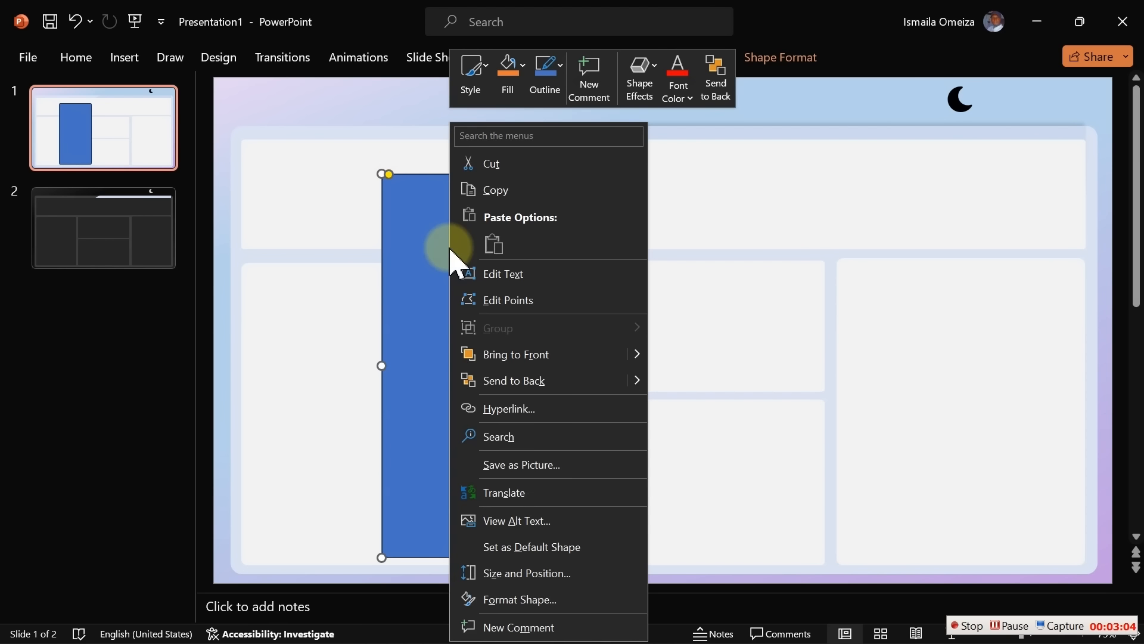
left_click(517, 601)
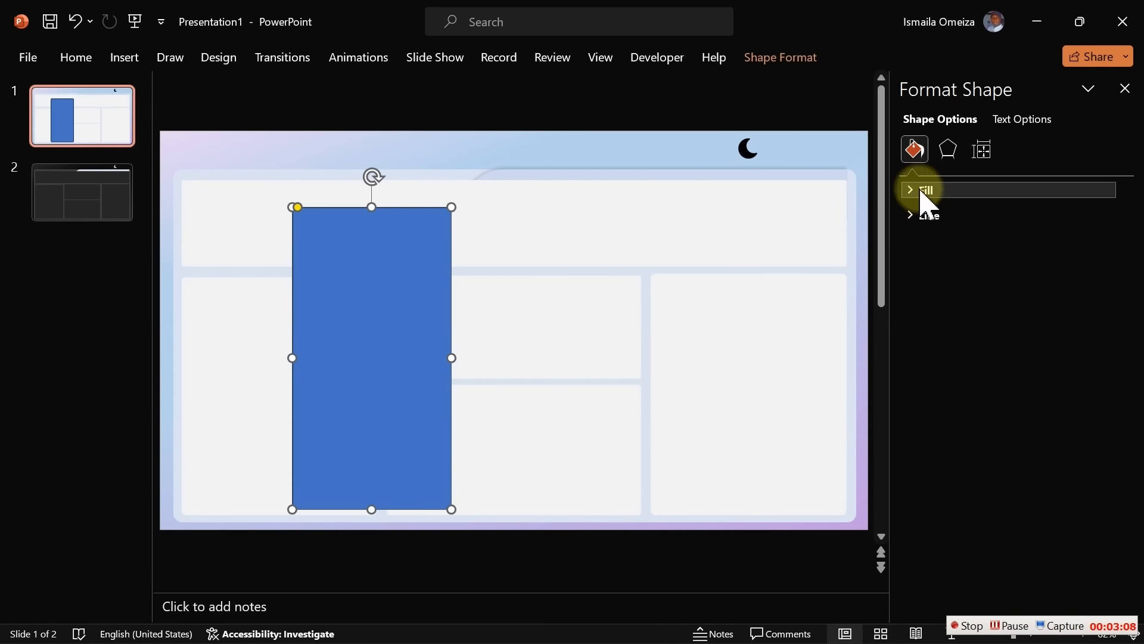
left_click(926, 216)
left_click(952, 244)
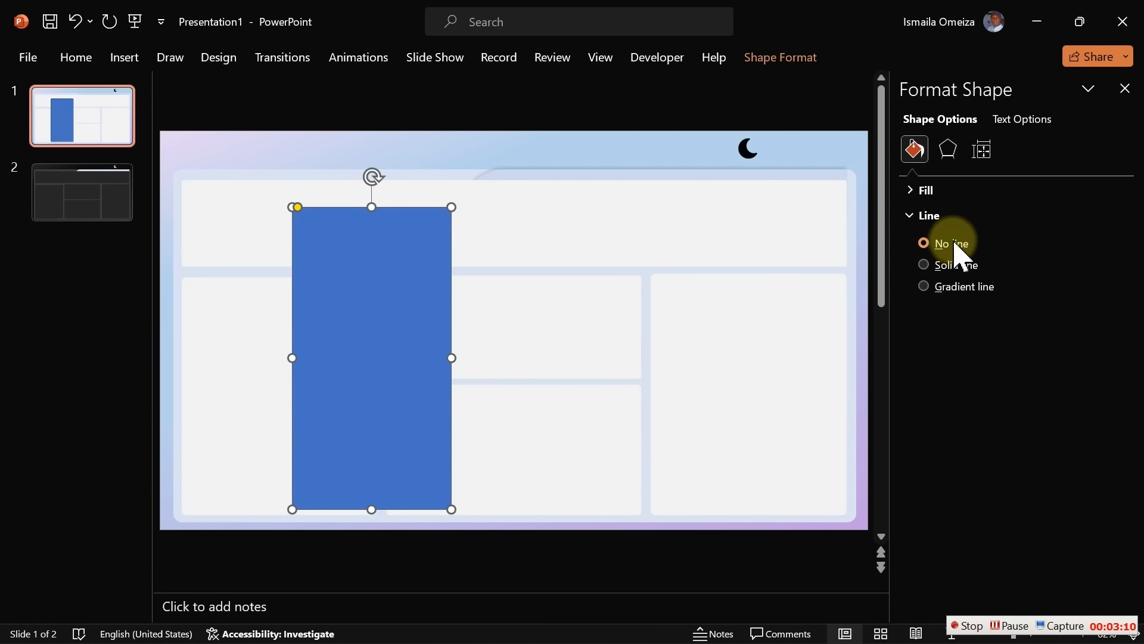
left_click(944, 193)
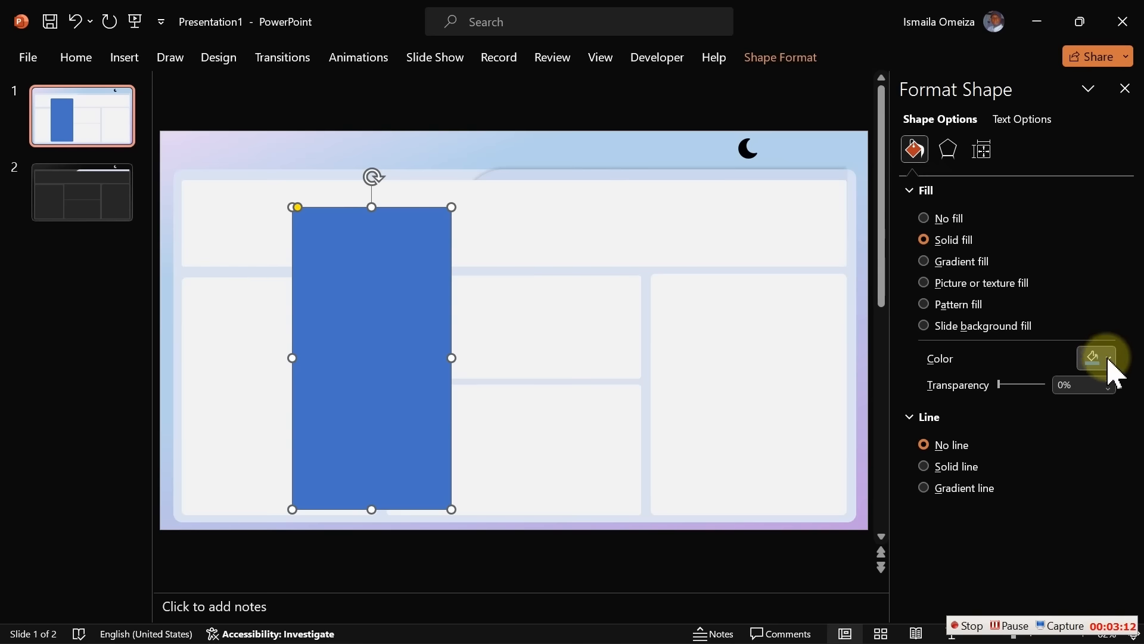
left_click(1108, 358)
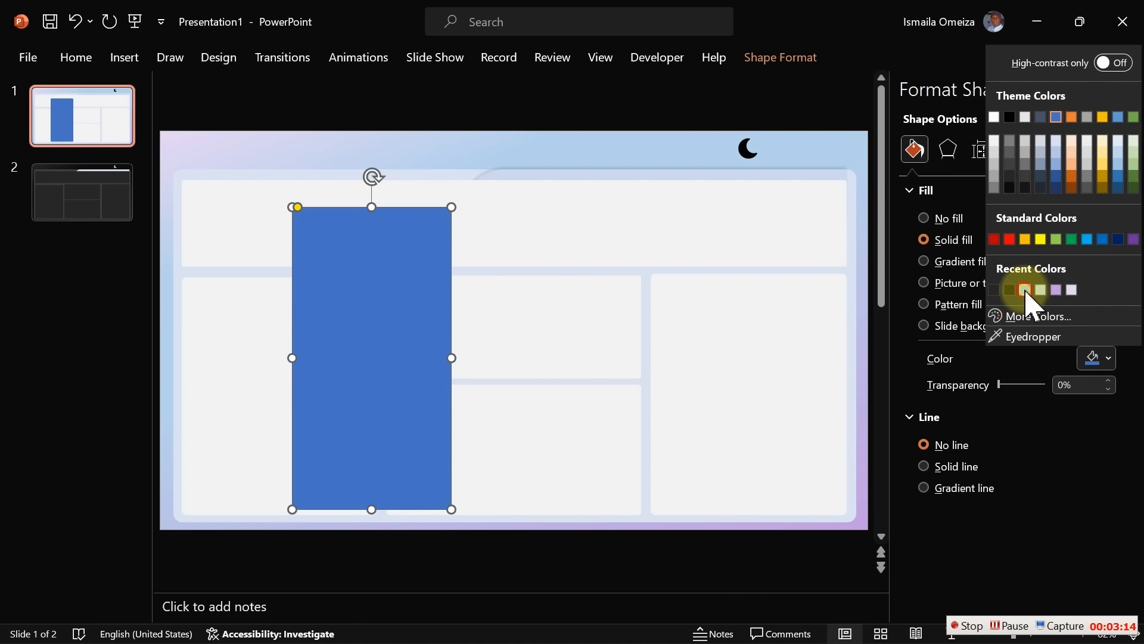
left_click(1026, 291)
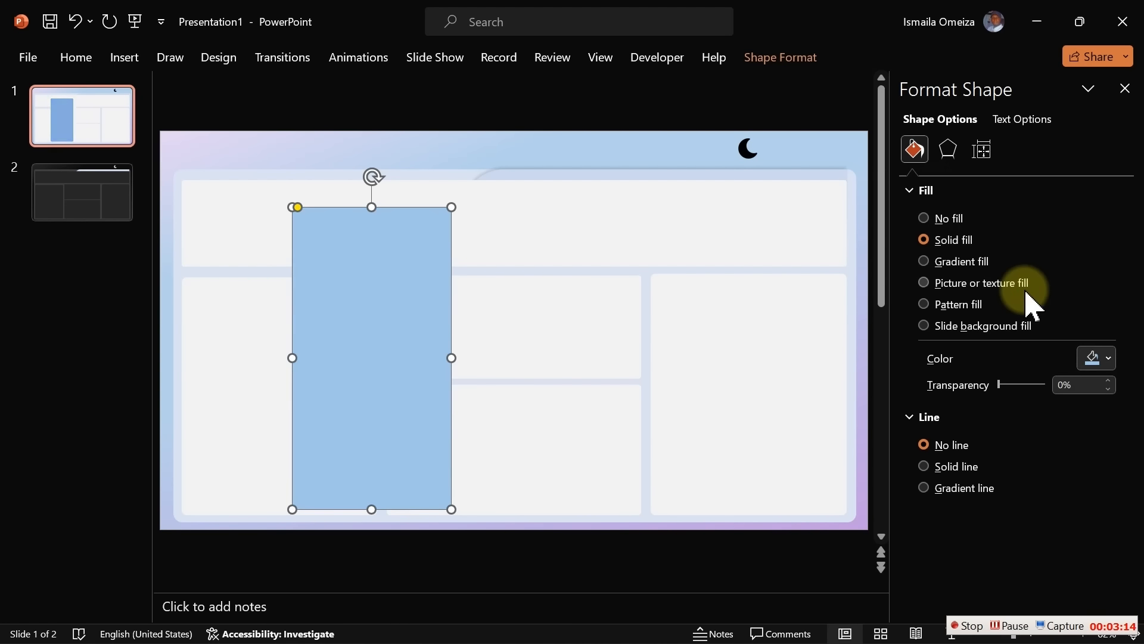
left_click(563, 145)
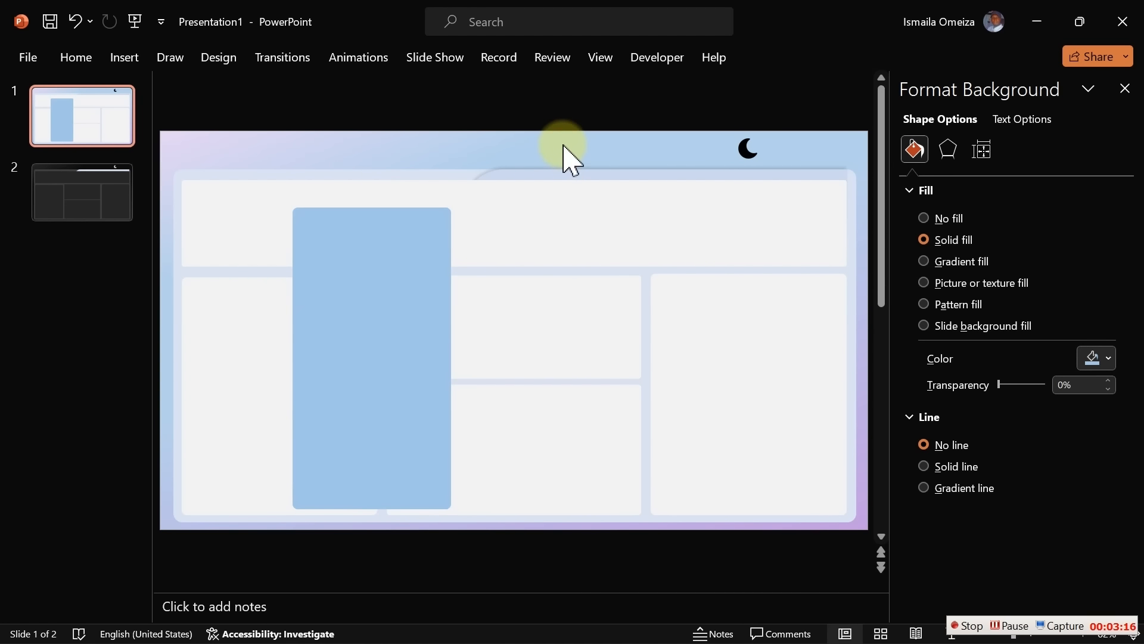
Shape a dark blue bar and align it with the panel's top edge
left_click(345, 265)
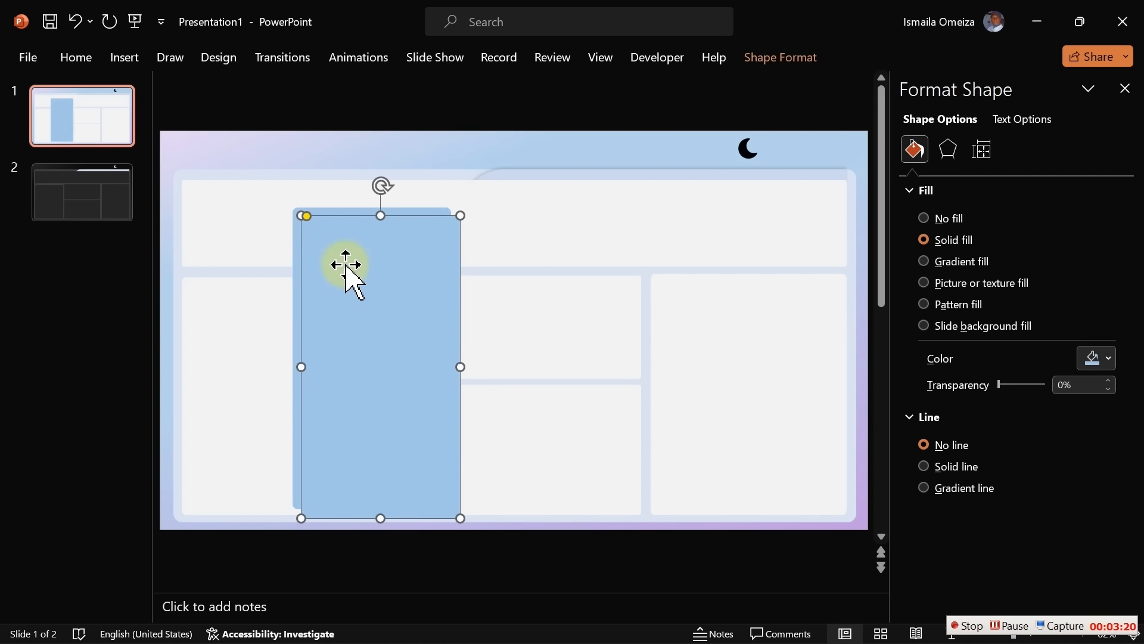
left_click_drag(377, 517, 378, 278)
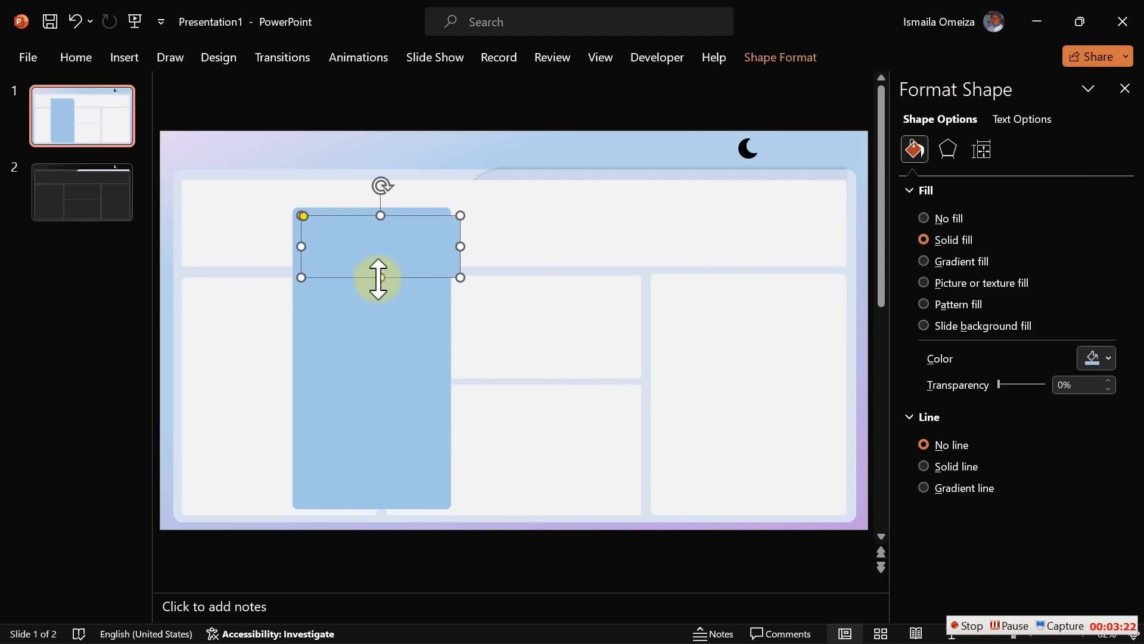
left_click(1109, 358)
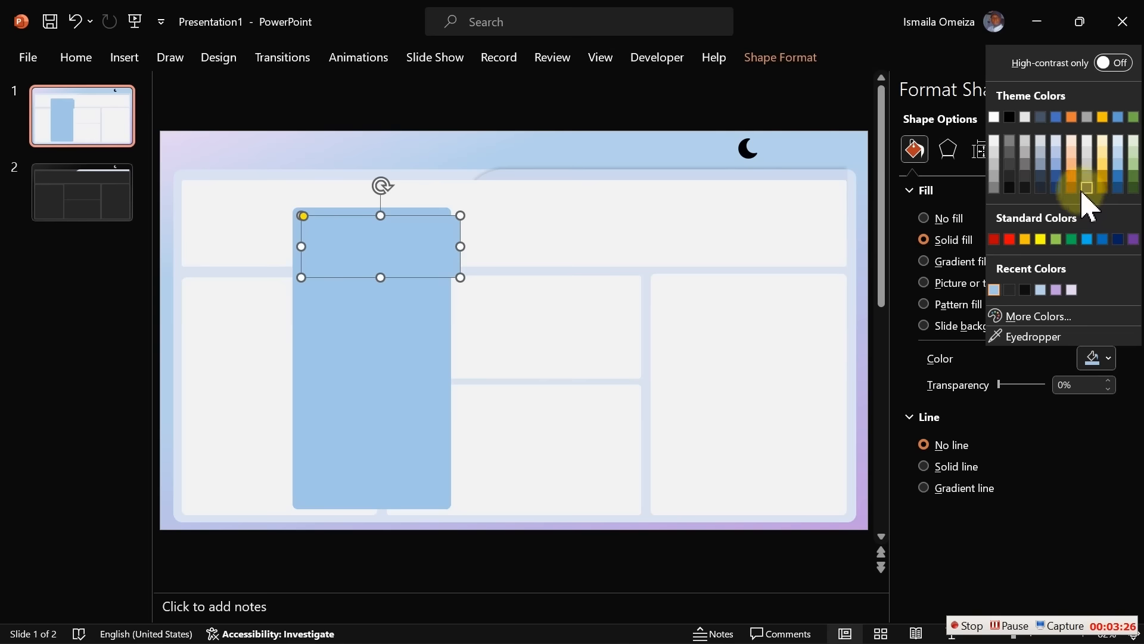
left_click(1056, 177)
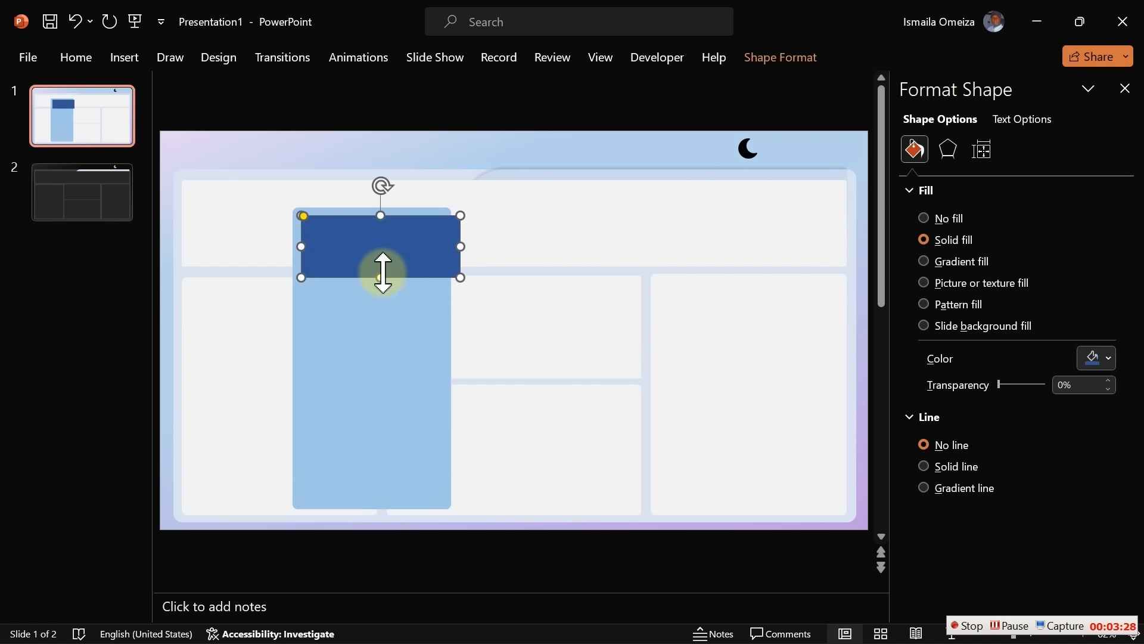
left_click_drag(382, 260, 371, 494)
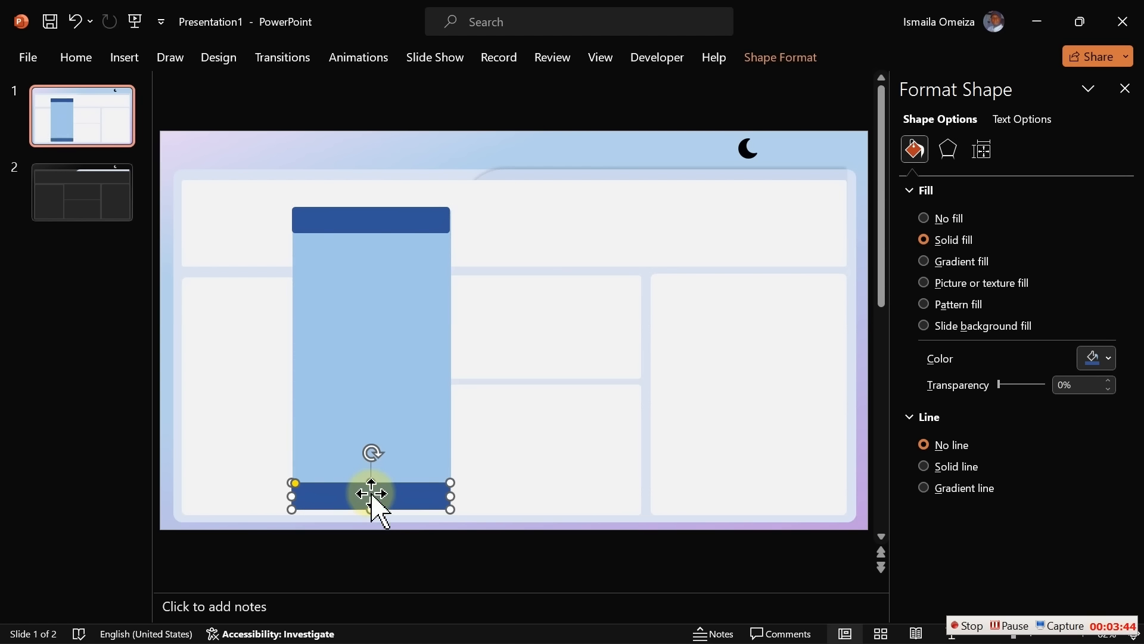
left_click(551, 158)
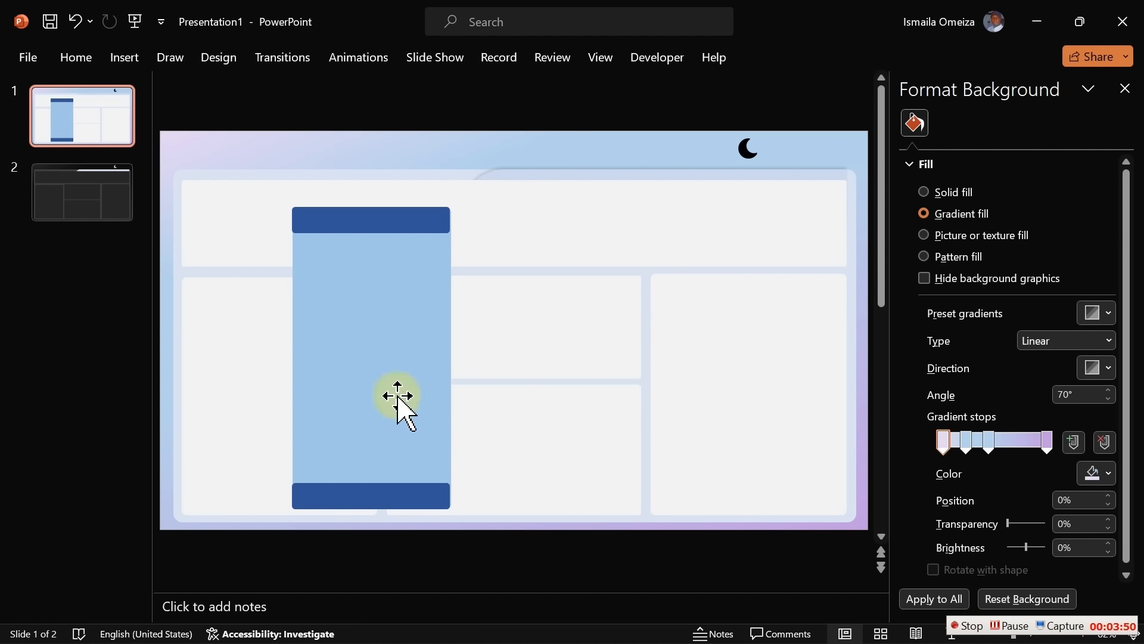
left_click(376, 498)
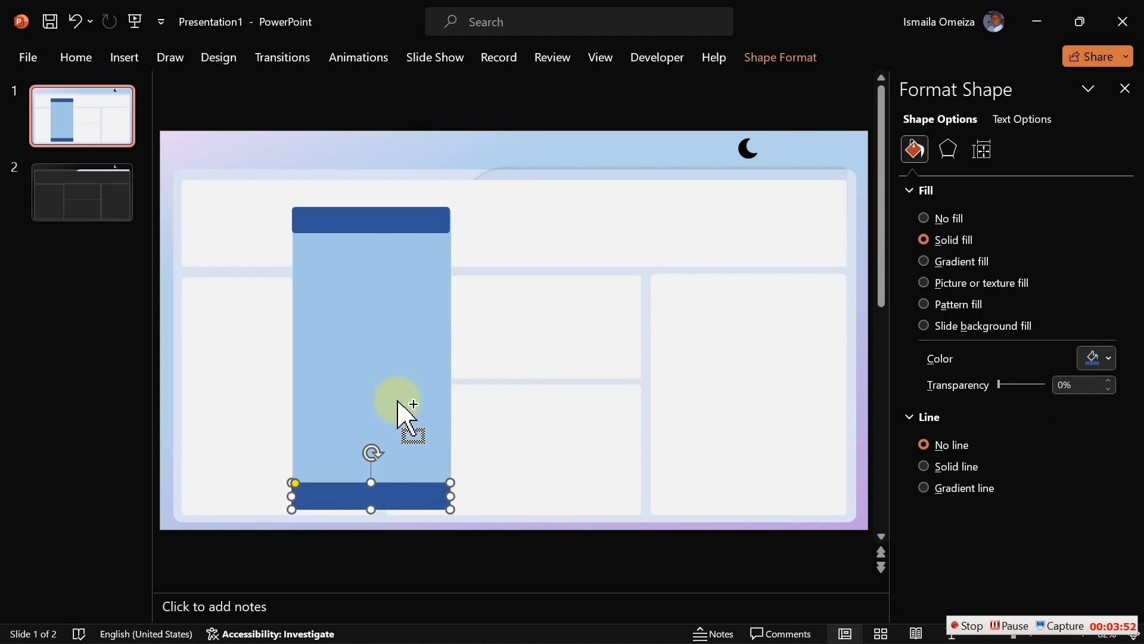
Group the light blue panel with both bars and move the group toward the slide centre
left_click(396, 414, "ctrl")
left_click(382, 220, "ctrl")
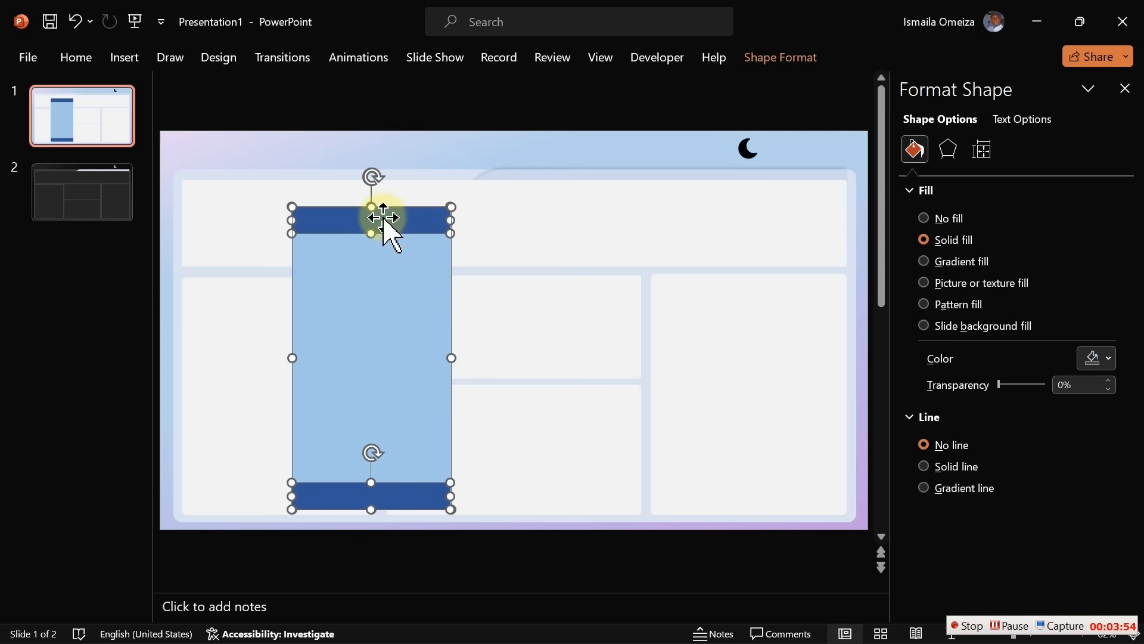
right_click(382, 218)
mouse_move(470, 369)
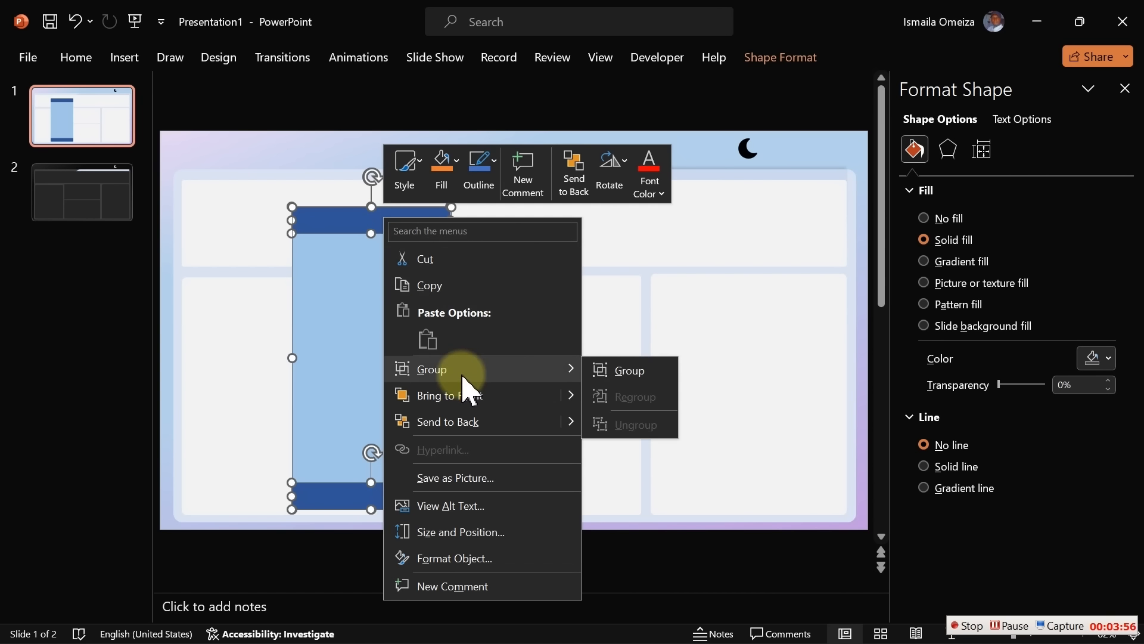
left_click(607, 381)
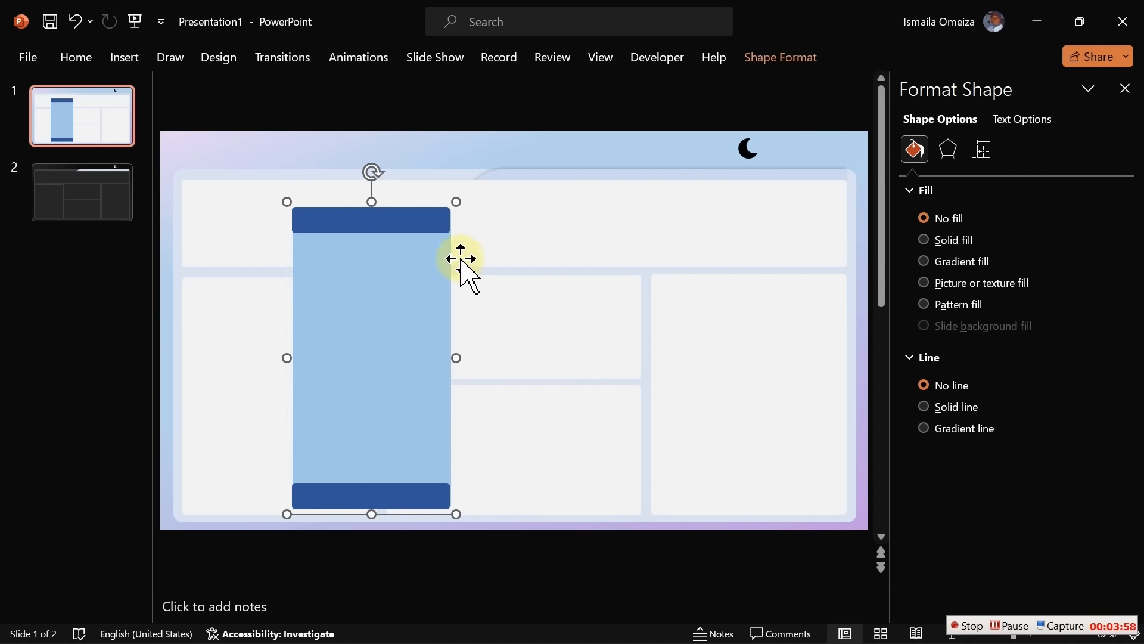
left_click_drag(422, 263, 565, 232)
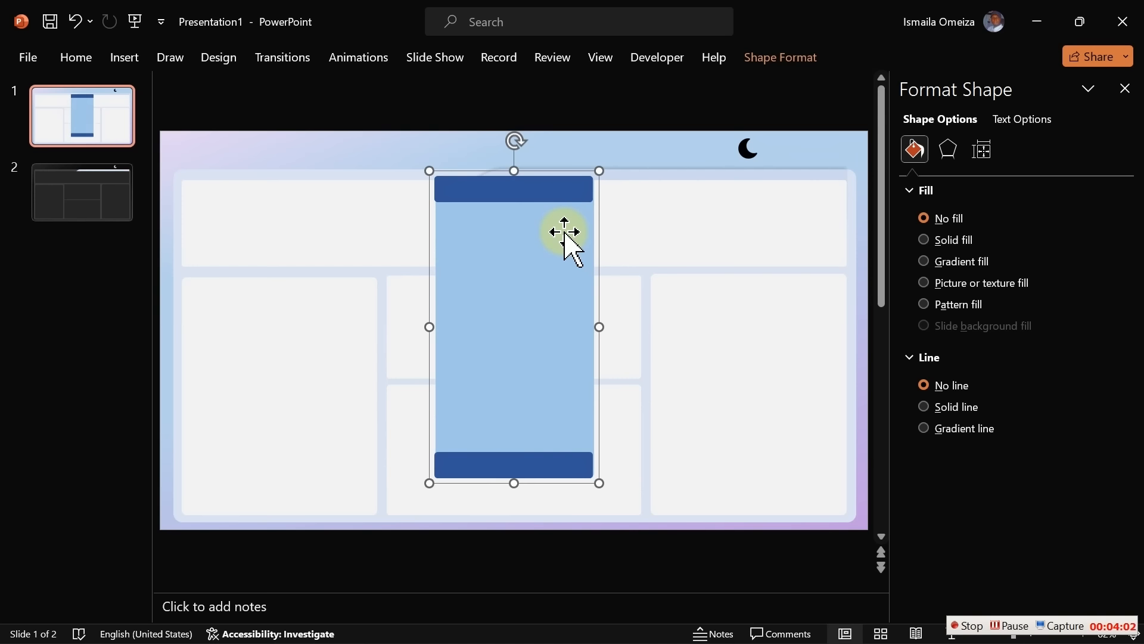
Save the group as a PNG picture named Filter, then minimise PowerPoint
right_click(565, 232)
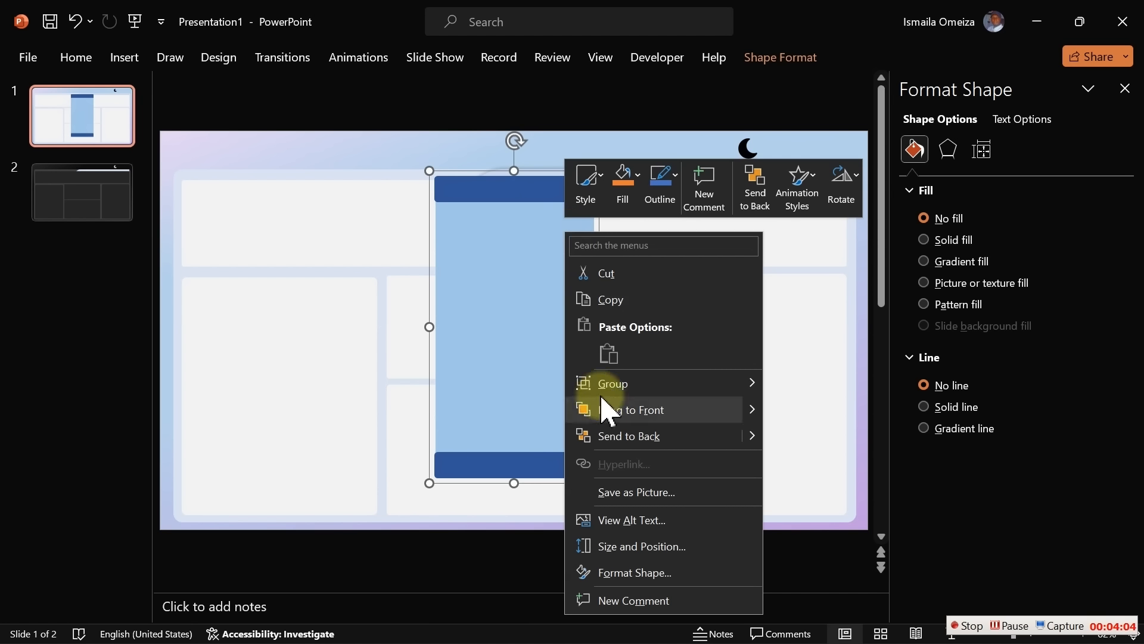
left_click(628, 495)
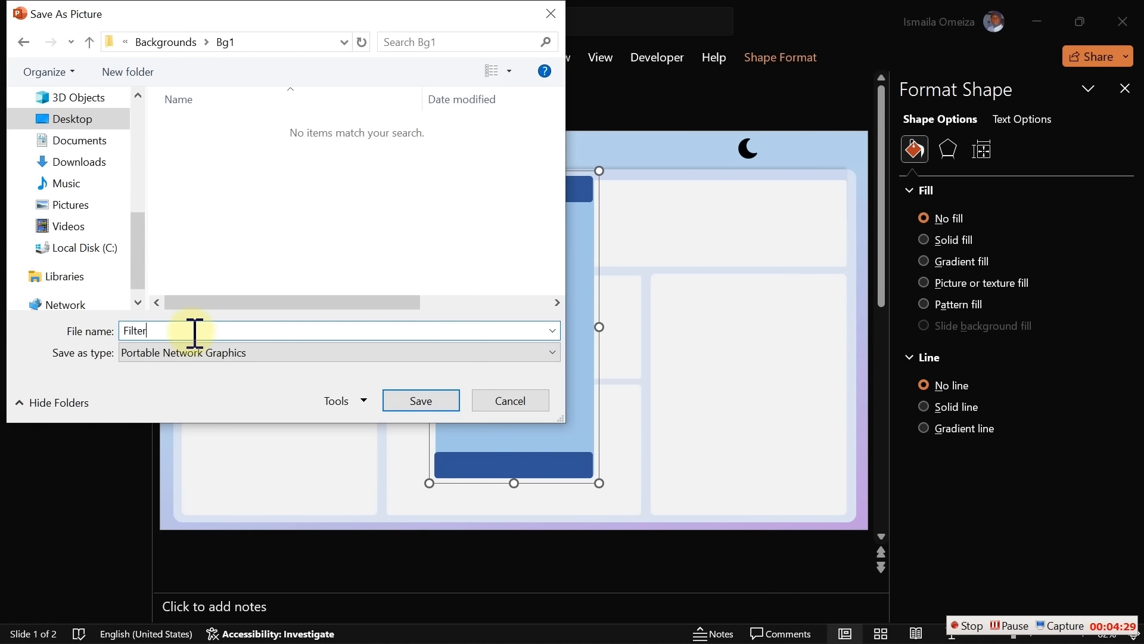
left_click(450, 404)
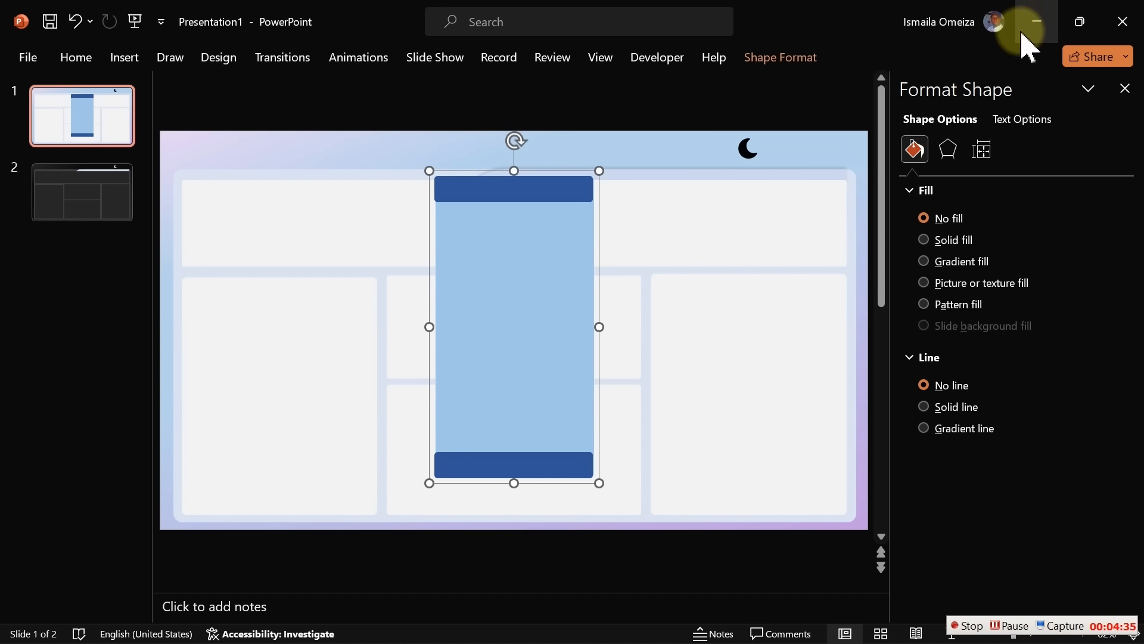
left_click(1038, 23)
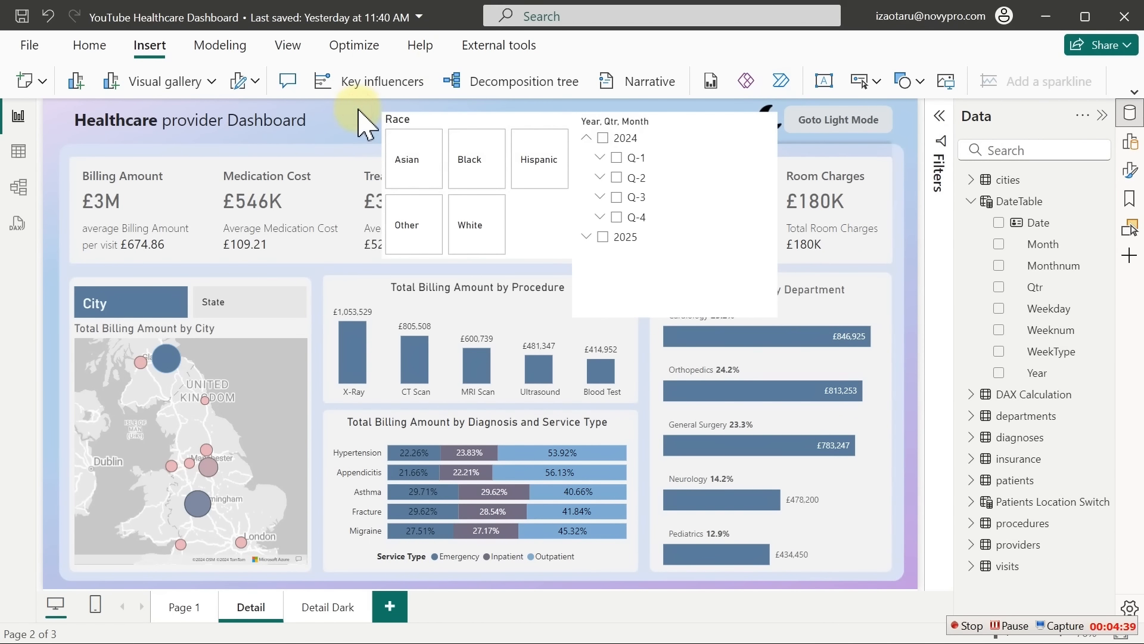
Insert the Filter picture onto the Detail page and enlarge it
left_click(954, 84)
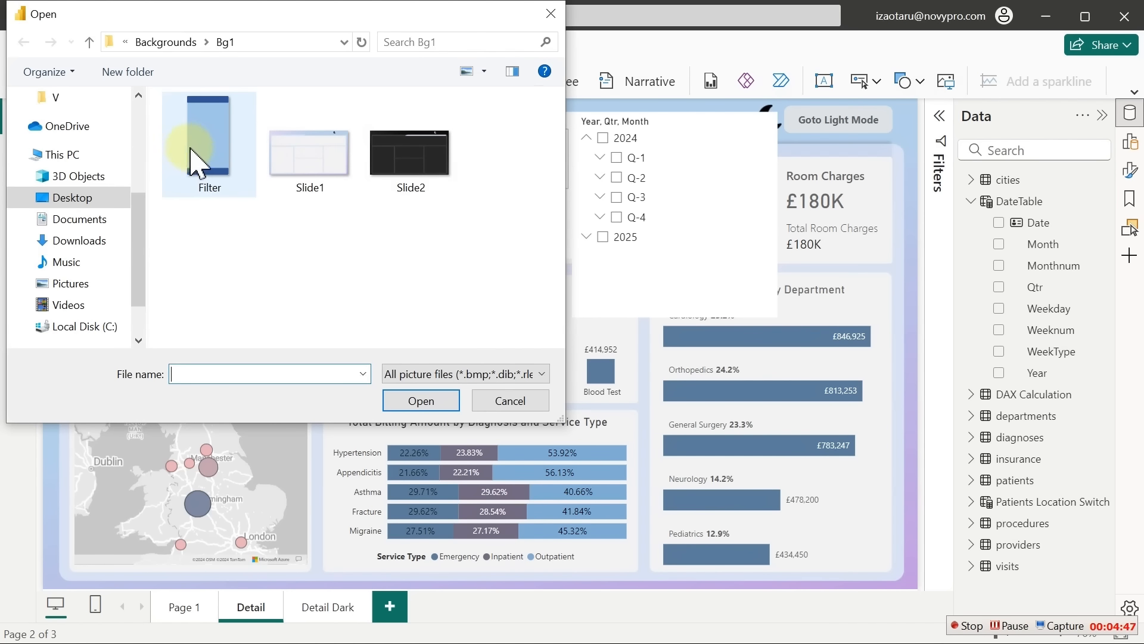
double_click(199, 152)
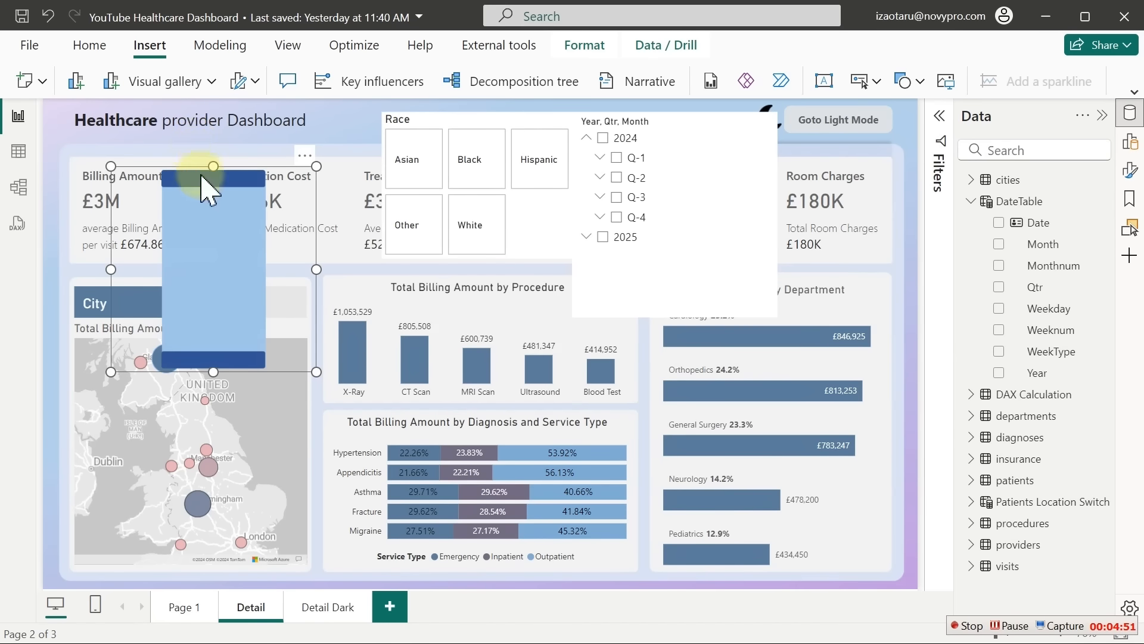
left_click_drag(225, 235, 281, 306)
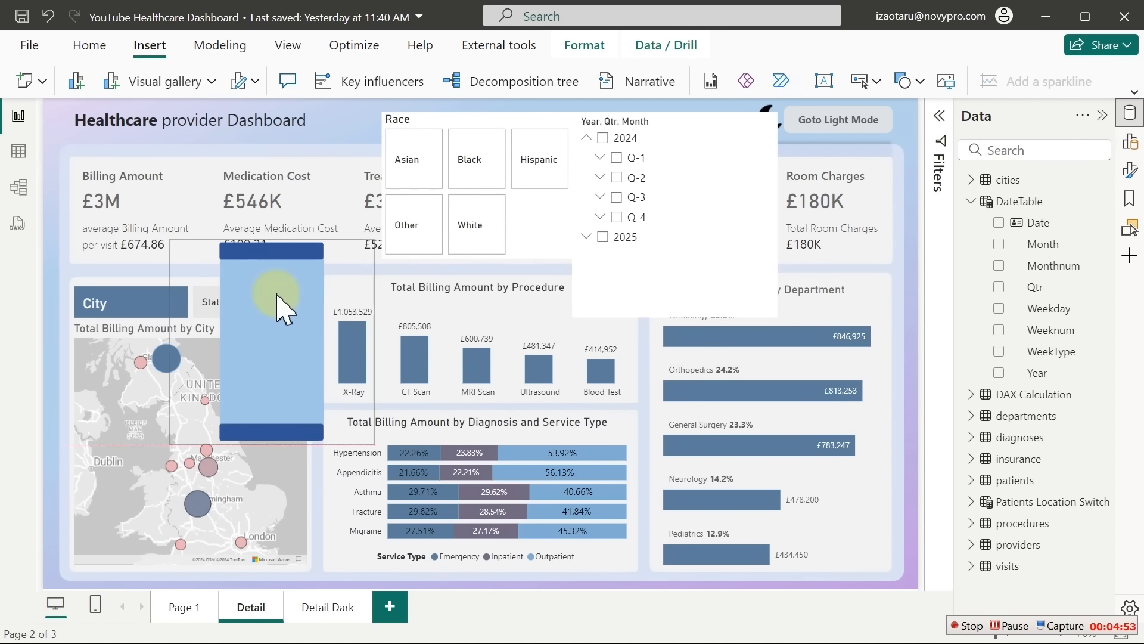
left_click_drag(374, 444, 500, 557)
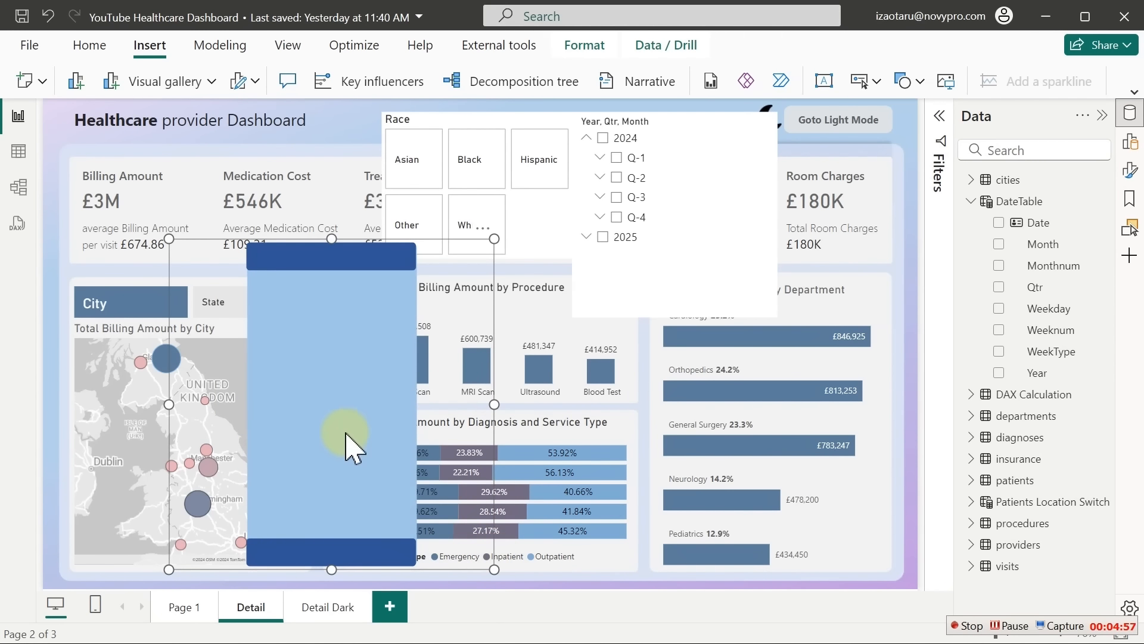
Fit the Filter image into a tall strip against the page's left edge
left_click_drag(345, 434, 184, 422)
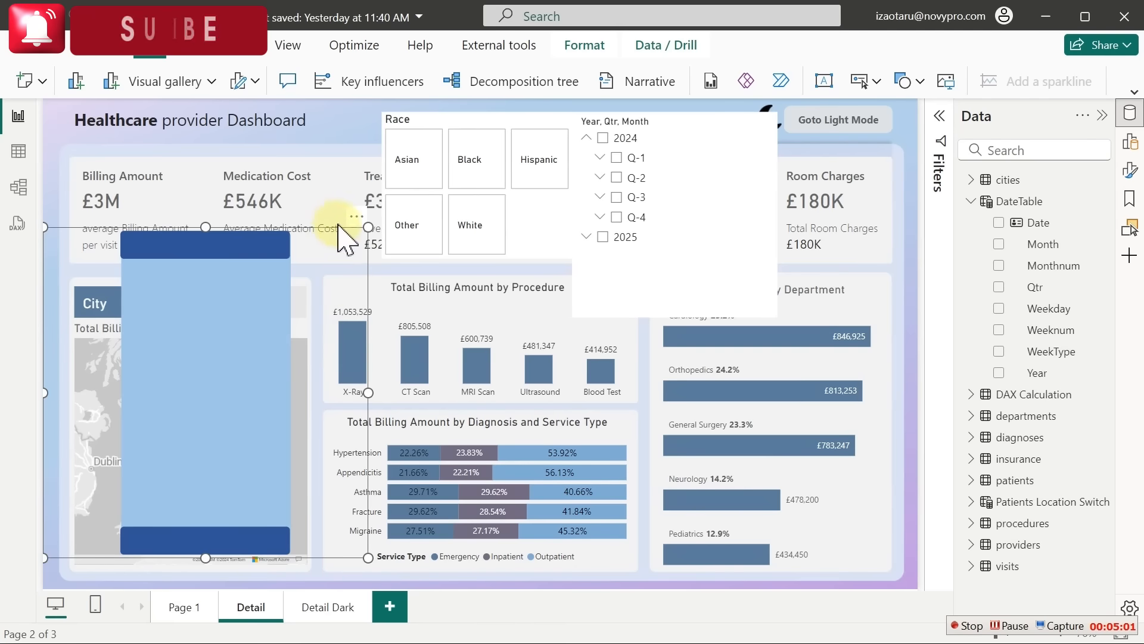
left_click_drag(196, 364, 146, 368)
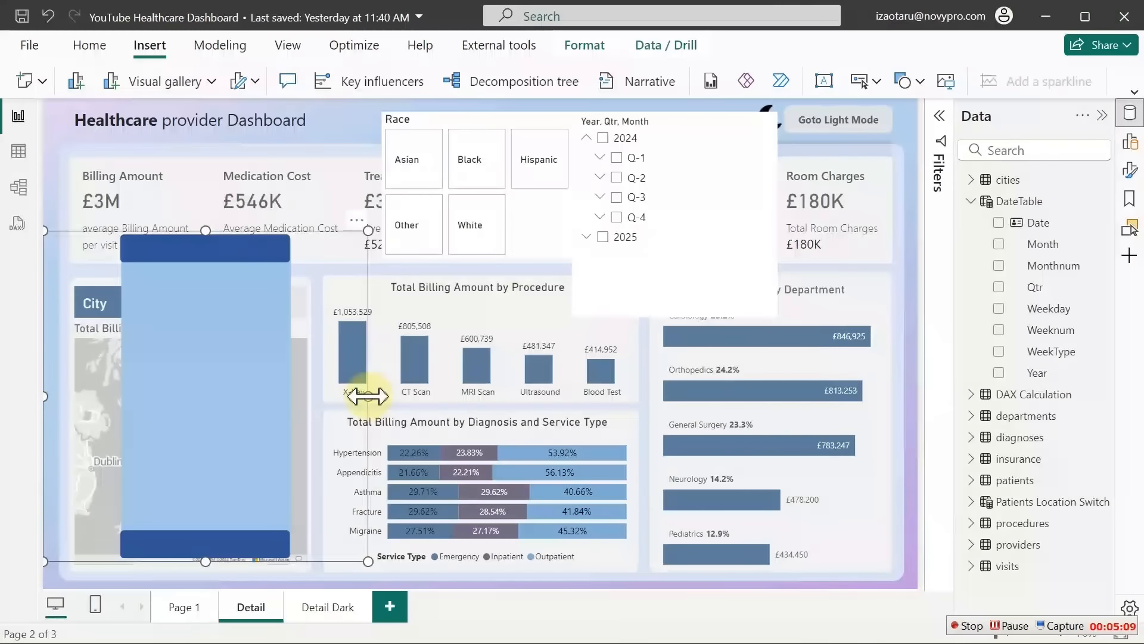
left_click_drag(367, 395, 219, 395)
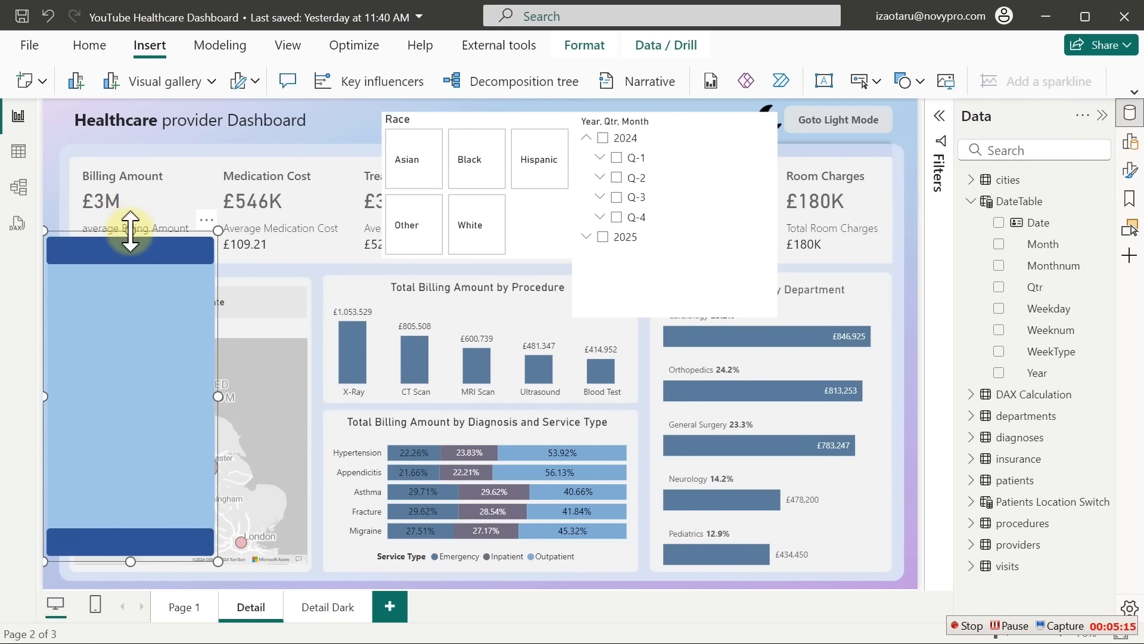
left_click_drag(130, 230, 127, 117)
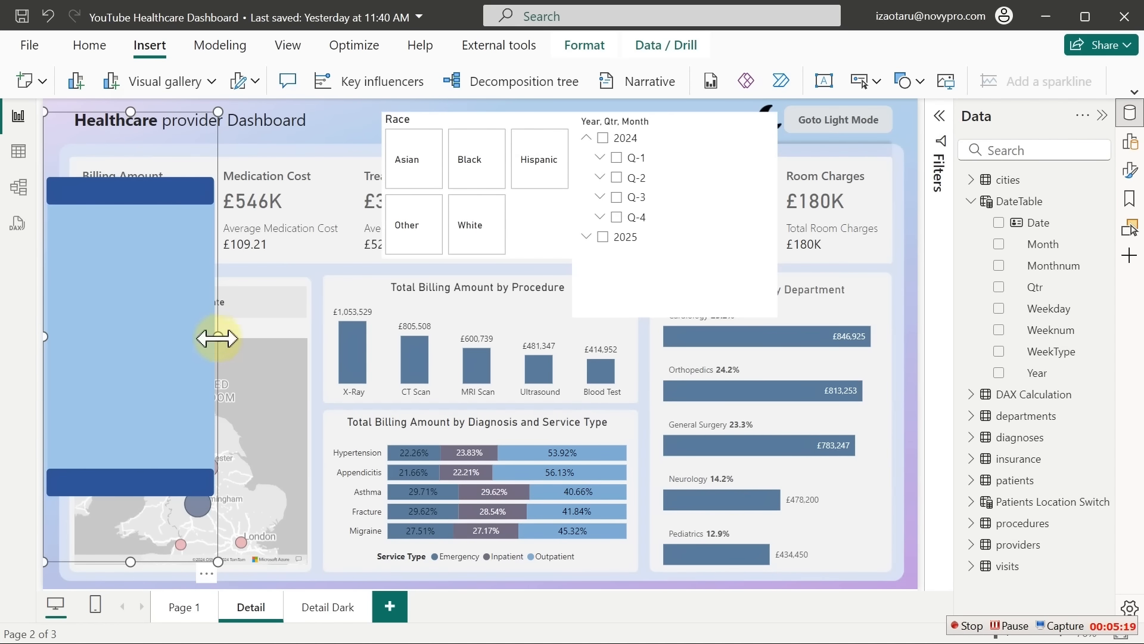
left_click_drag(219, 337, 209, 374)
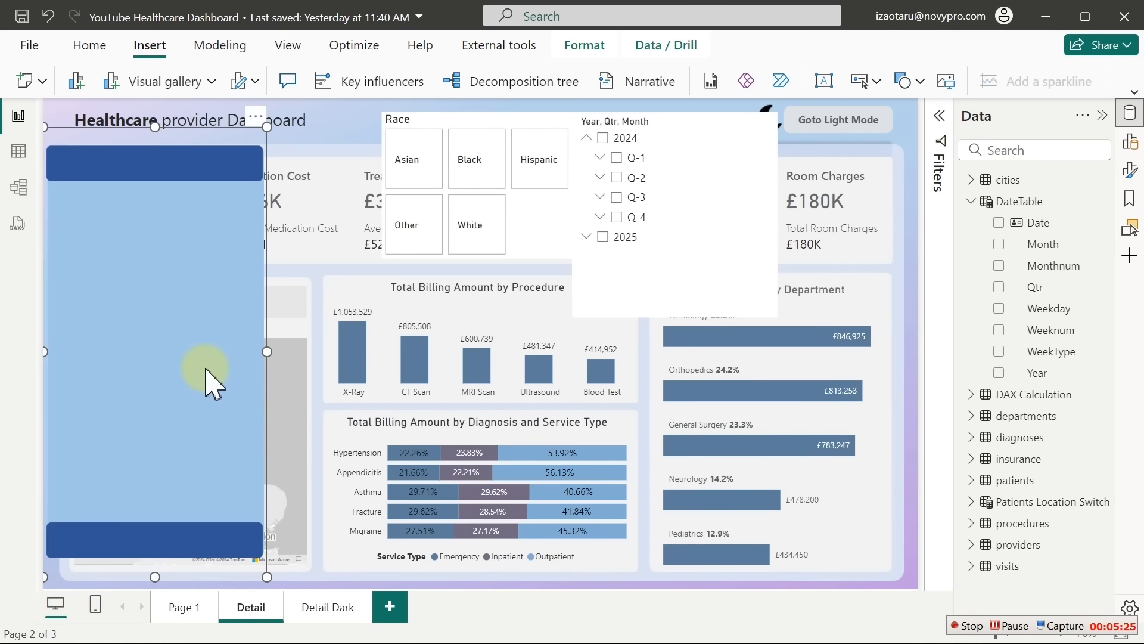
Drag the Race slicer over the blue panel and select it with the Year, Qtr, Month slicer
left_click(355, 124)
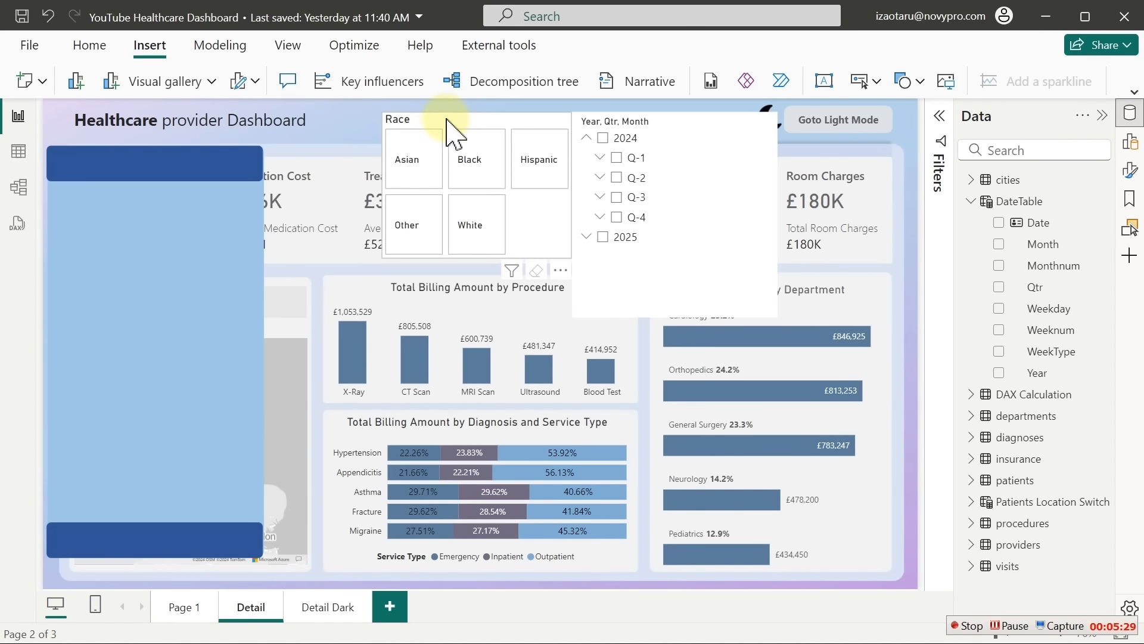
left_click(451, 125)
left_click_drag(451, 125, 260, 169)
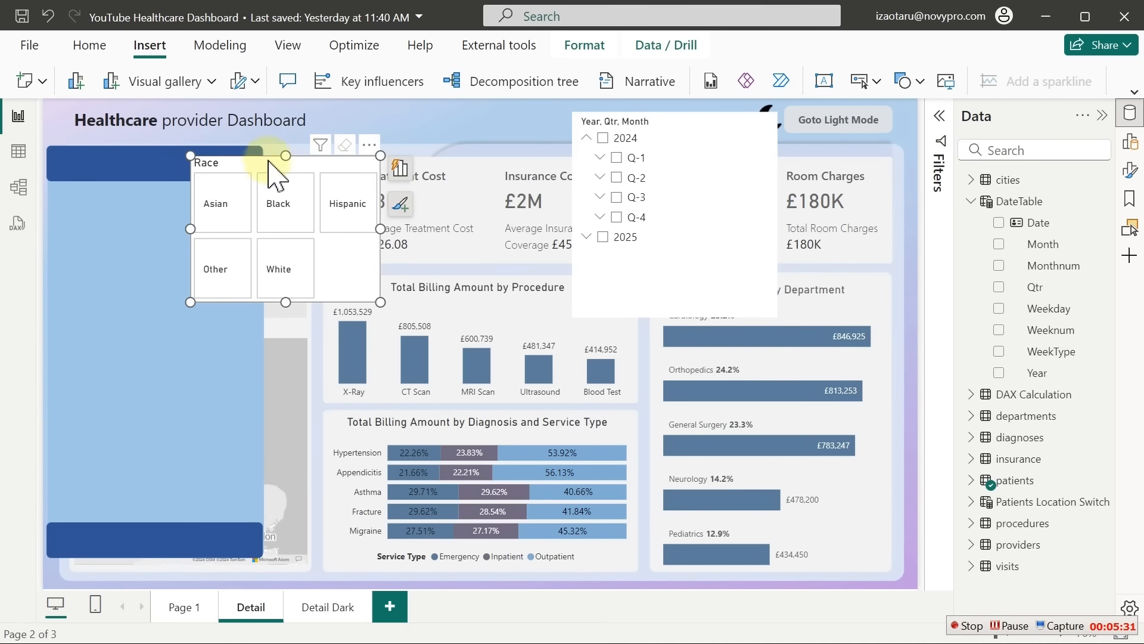
left_click(388, 118)
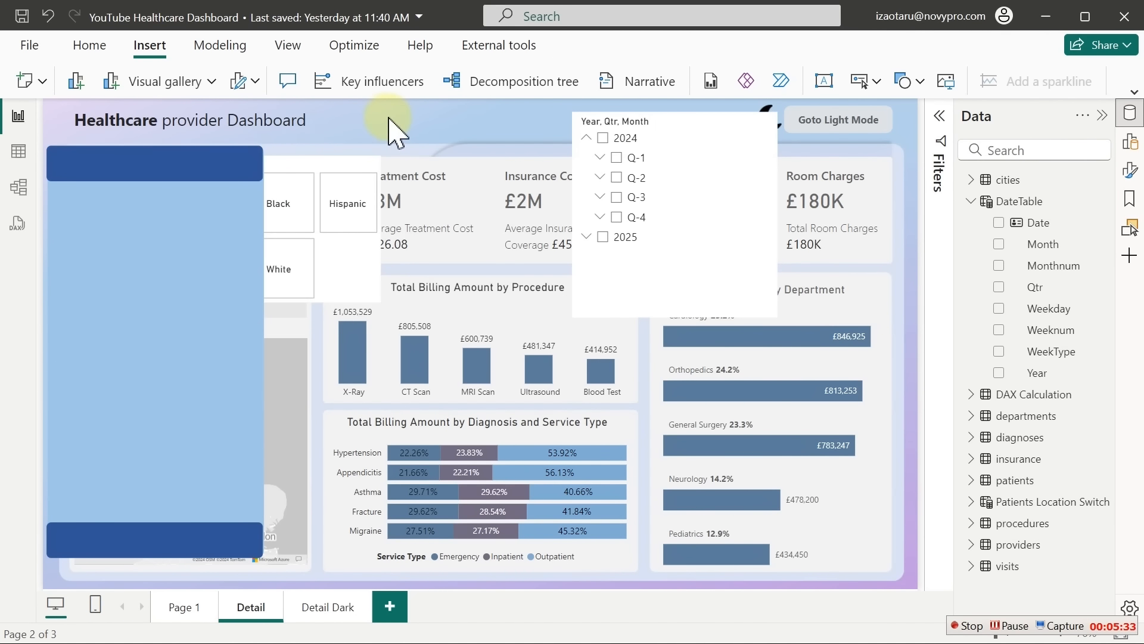
left_click(335, 167)
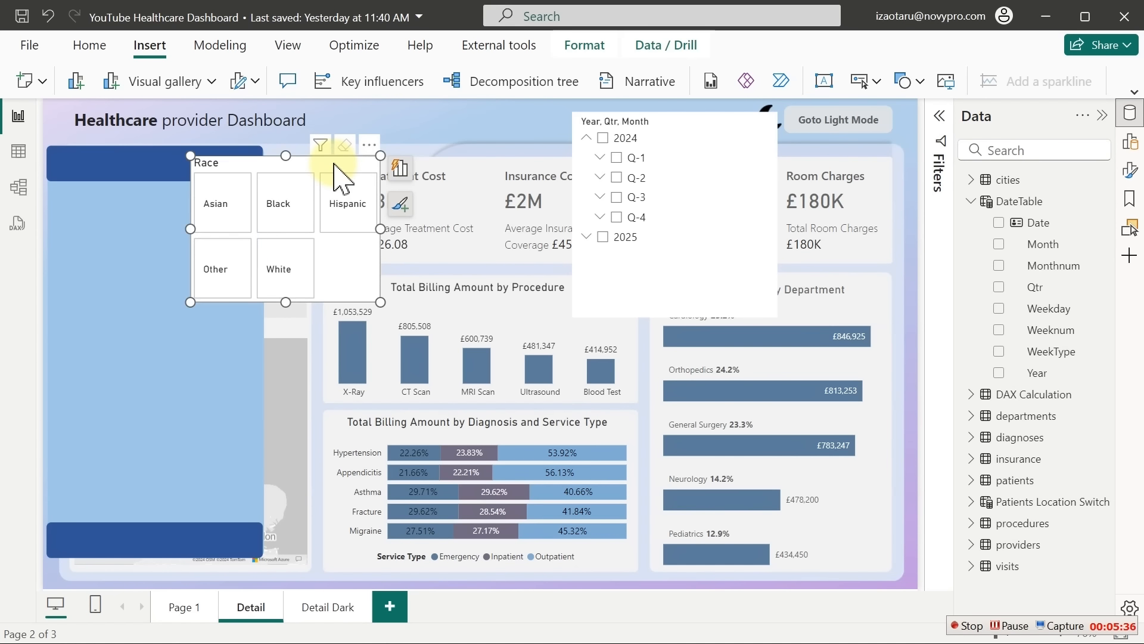
left_click(700, 137, "ctrl")
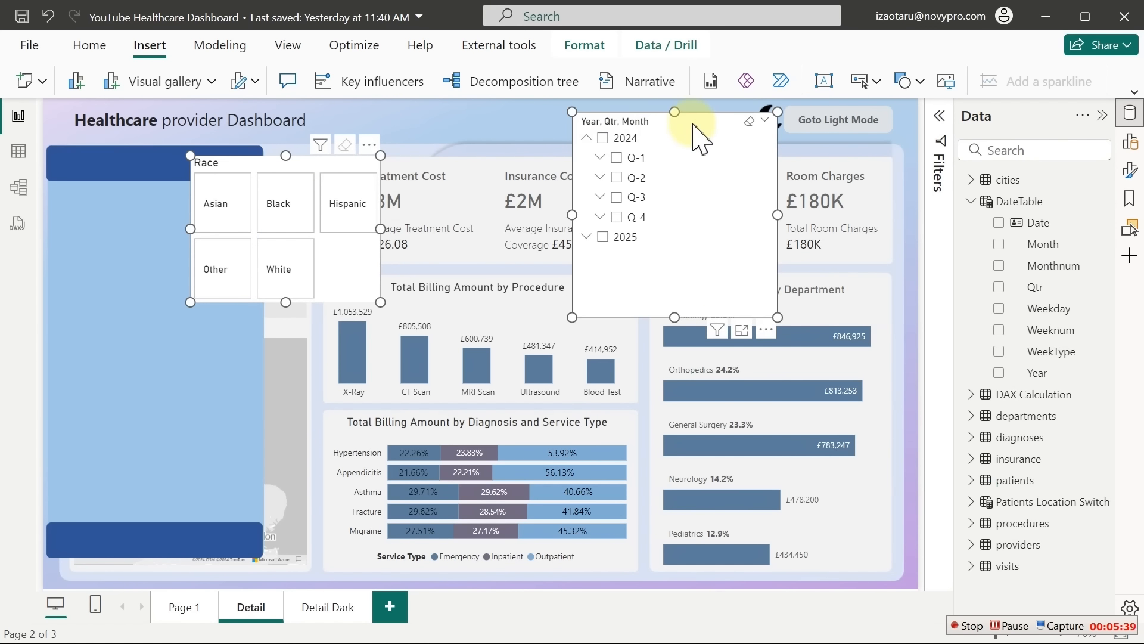
Bring the Race slicer to front, move it to the panel's top and widen it to fit
left_click(585, 46)
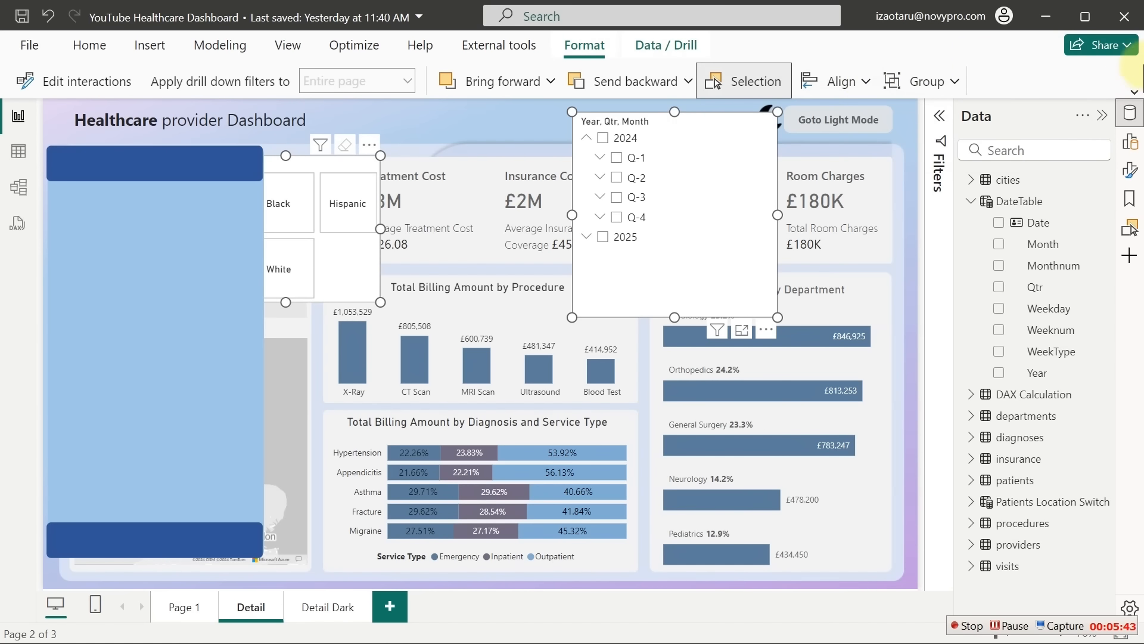
left_click(1134, 91)
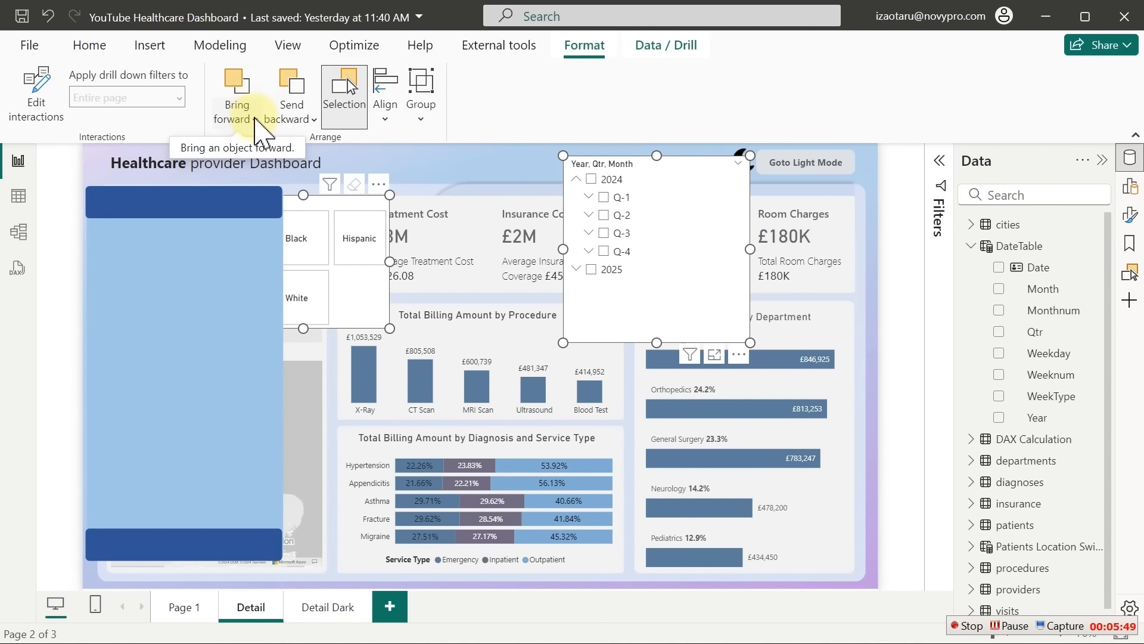
left_click(254, 120)
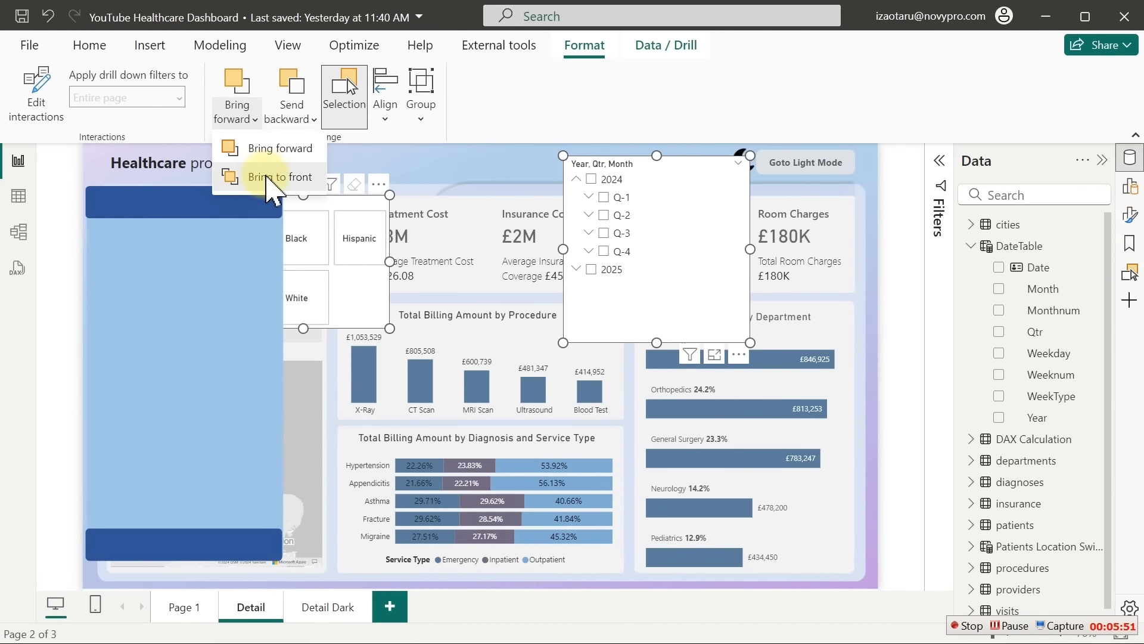
left_click(266, 177)
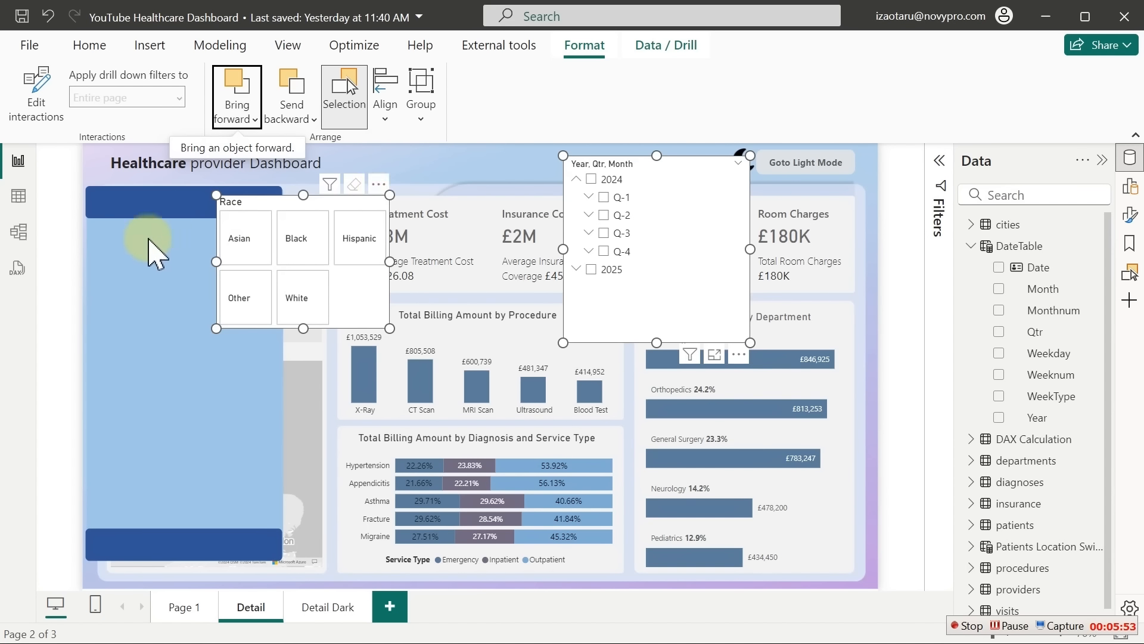
left_click(153, 248)
left_click_drag(324, 205, 194, 237)
mouse_move(264, 303)
left_mouse_down()
mouse_move(277, 319)
mouse_move(275, 301)
left_mouse_up()
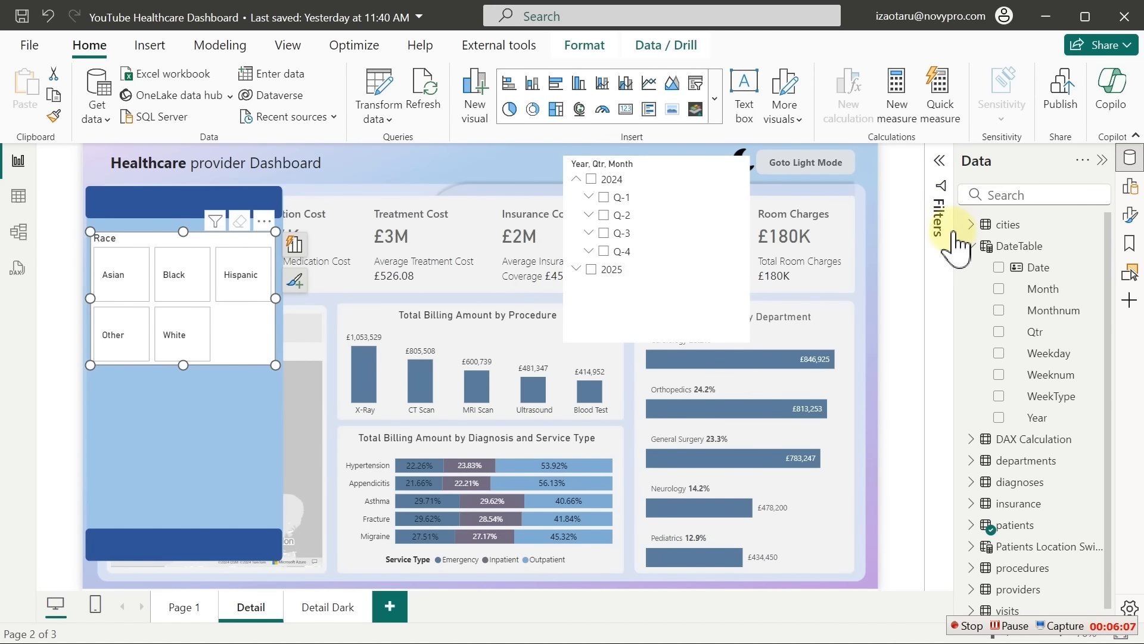
Set the Race slicer's title text to 'Filter by Patients Race'
left_click(1128, 214)
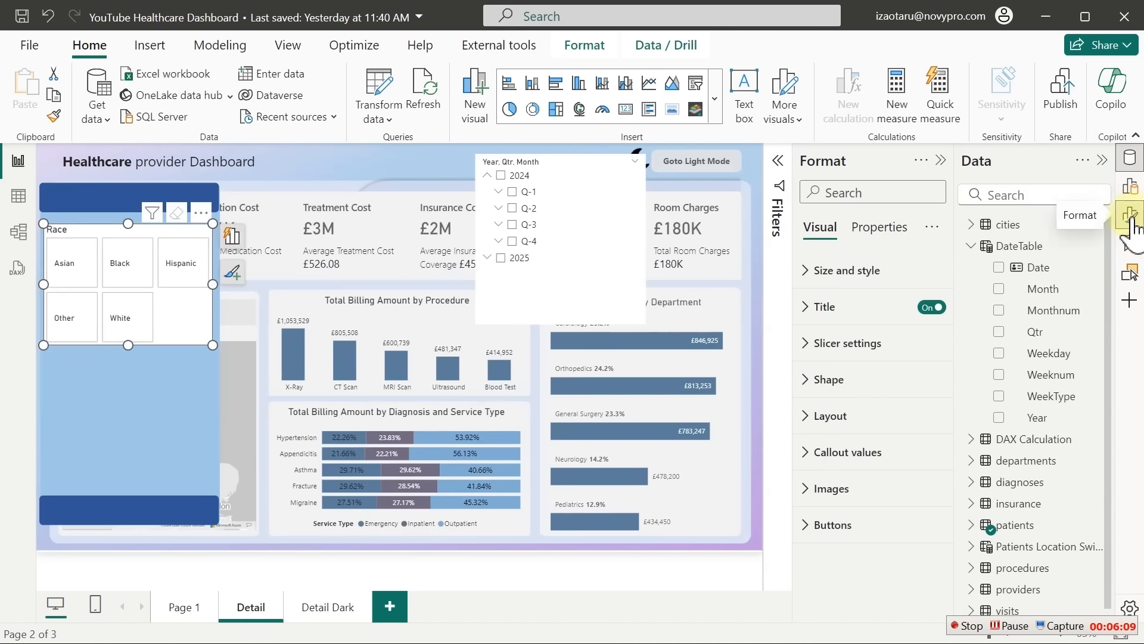
left_click(1130, 159)
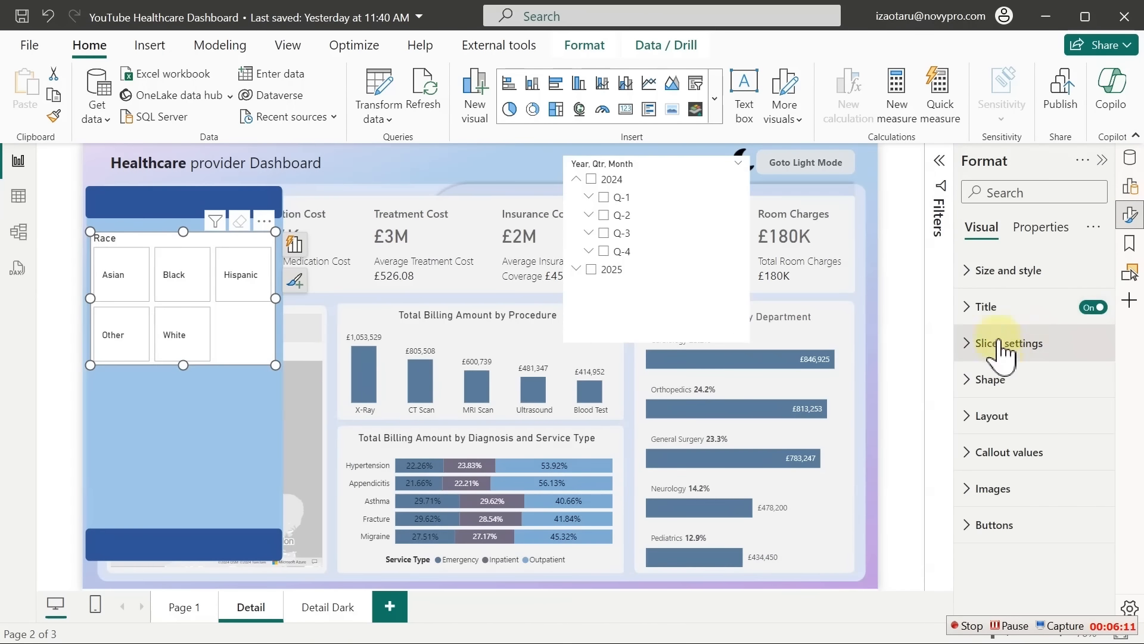
left_click(997, 308)
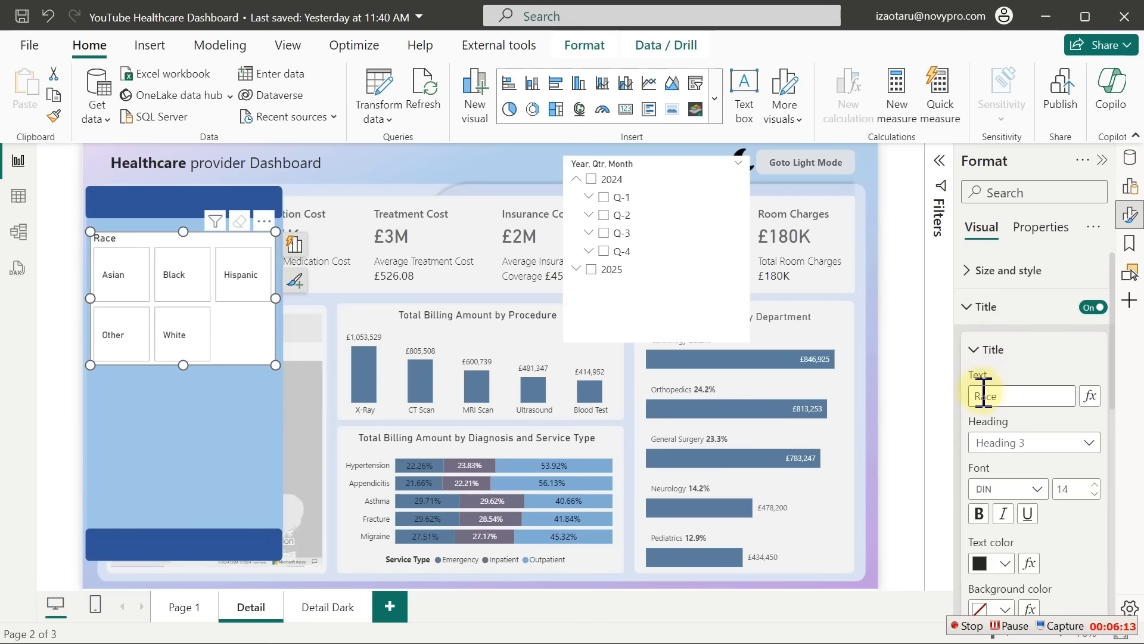
left_click(980, 395)
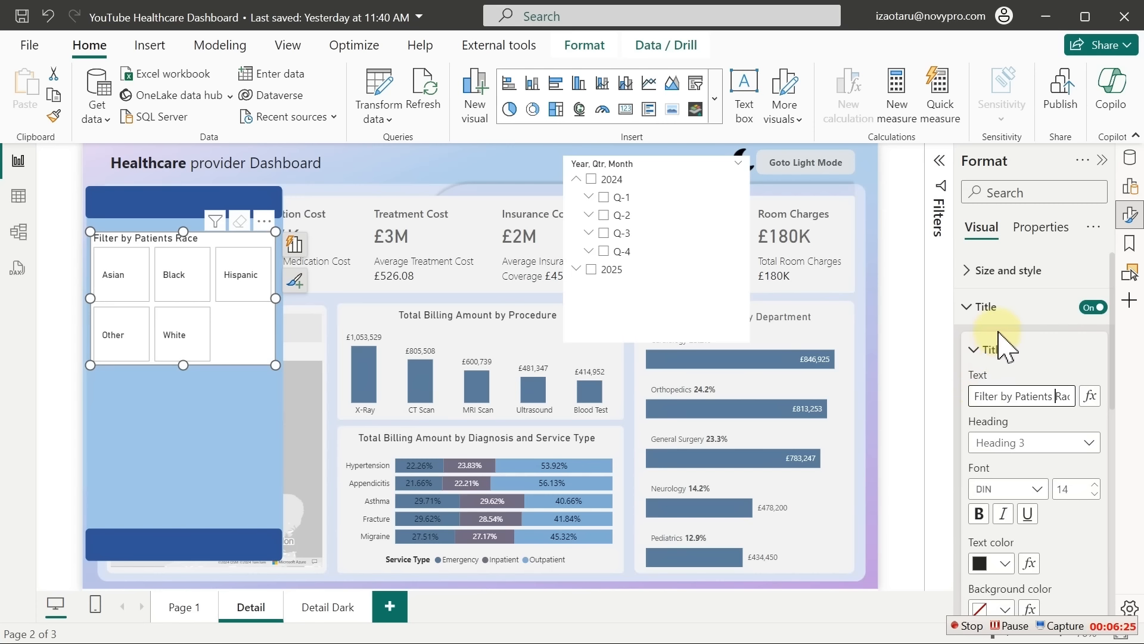
Turn off the Race slicer's background to make it transparent
left_click(1013, 274)
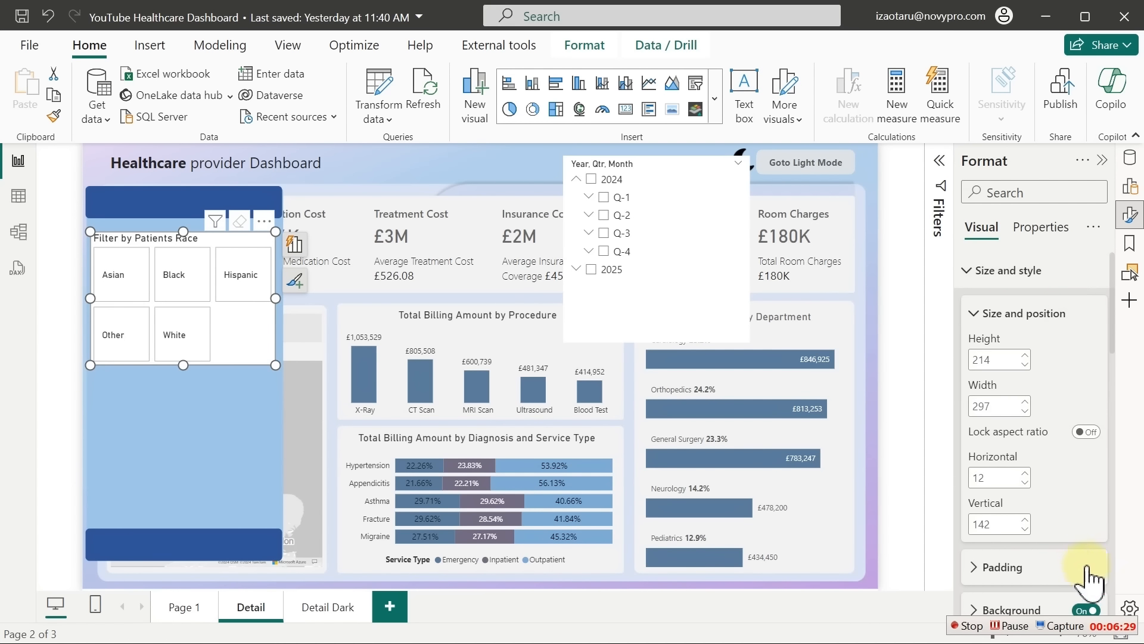
left_click_drag(1114, 338, 1116, 396)
left_click(1087, 405)
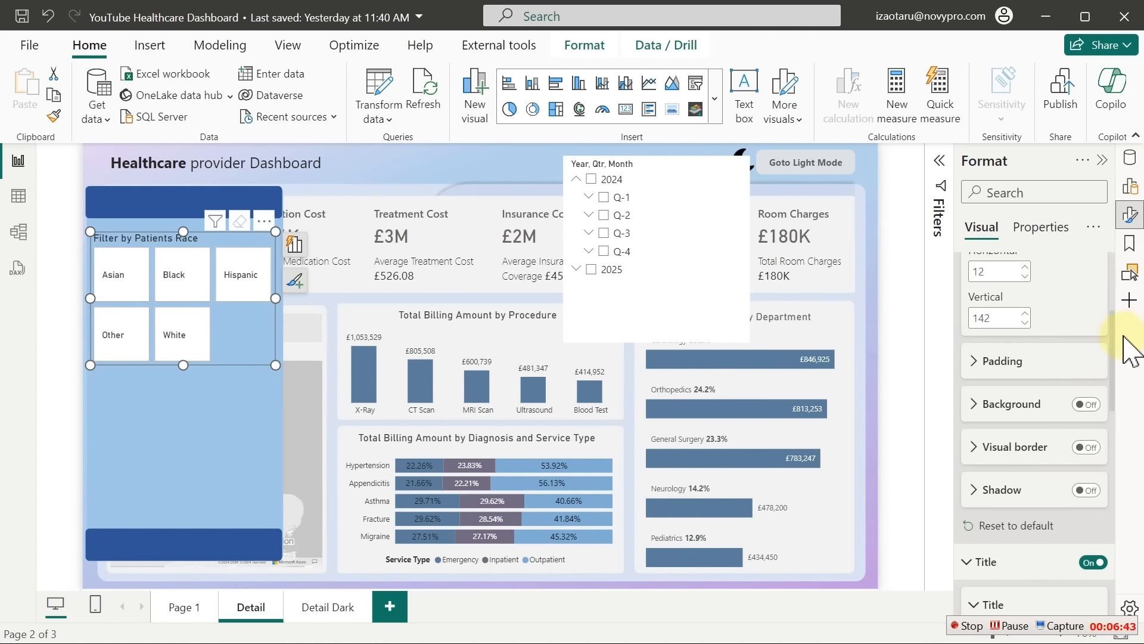
left_click_drag(1116, 325, 1124, 575)
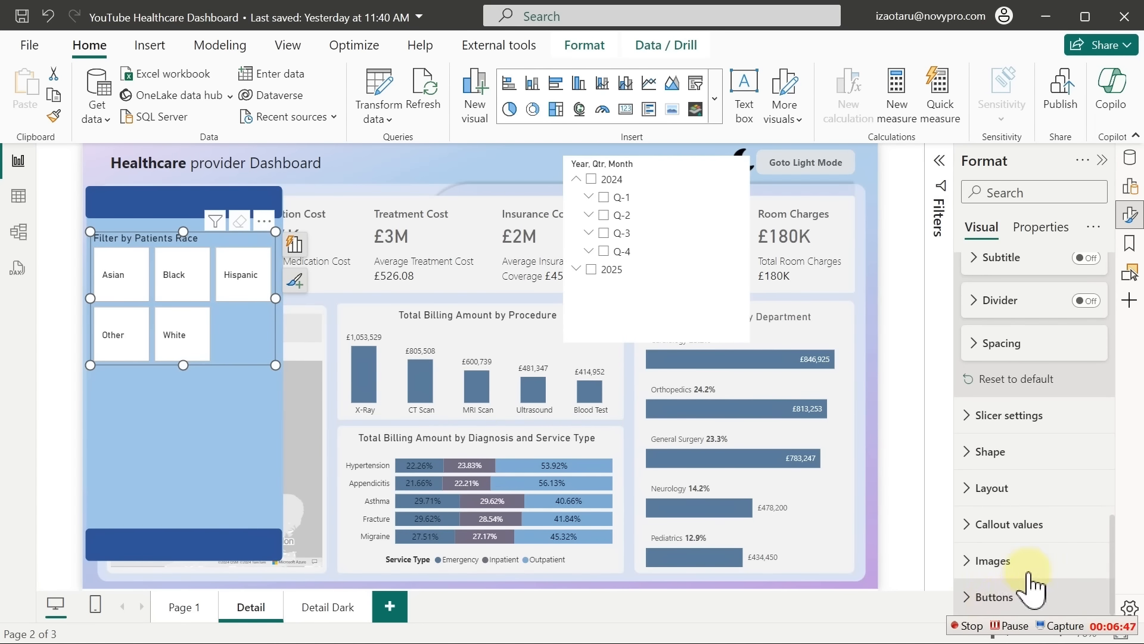
Remove the Race buttons' borders and give them a light grey fill
left_click(1033, 596)
left_click_drag(1112, 487, 1112, 554)
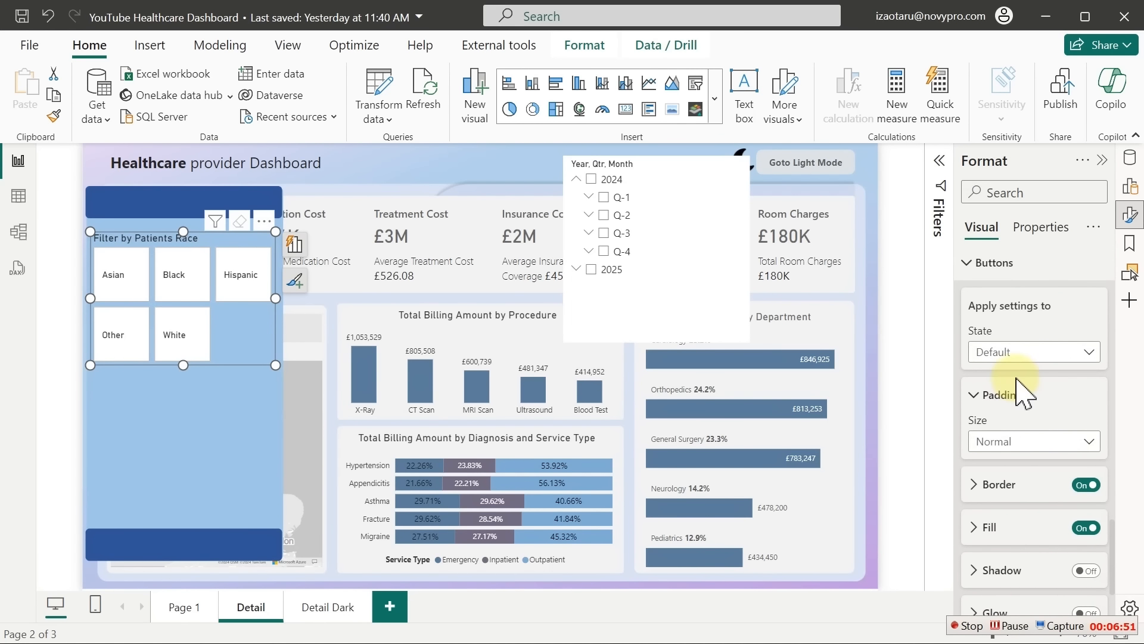
left_click(1086, 486)
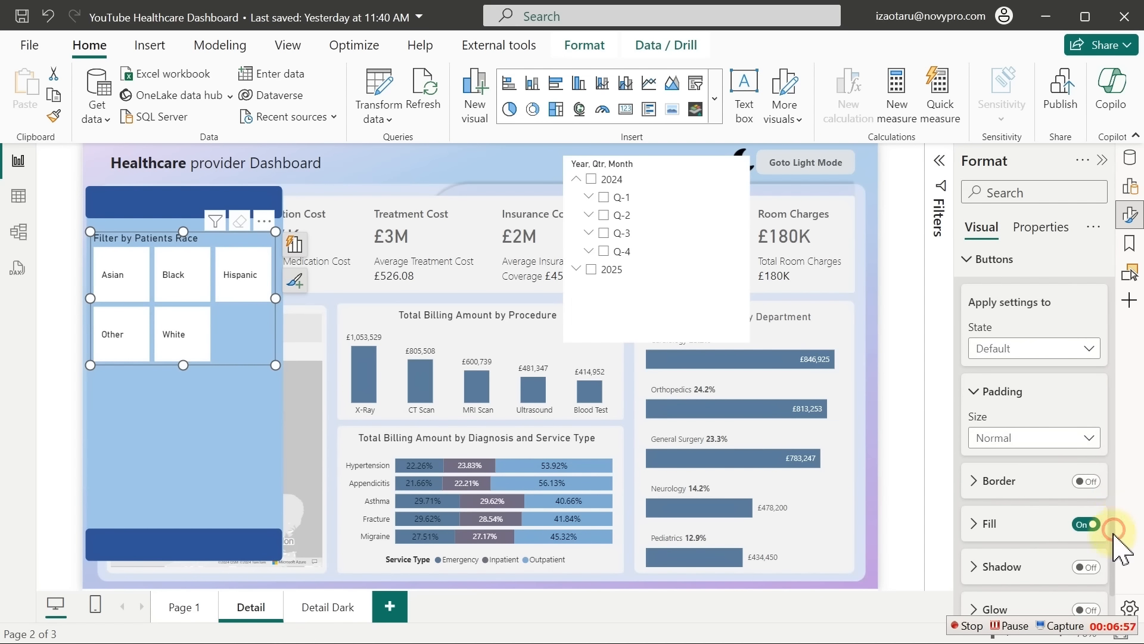
scroll(1058, 515, "down", 3)
left_click(1003, 448)
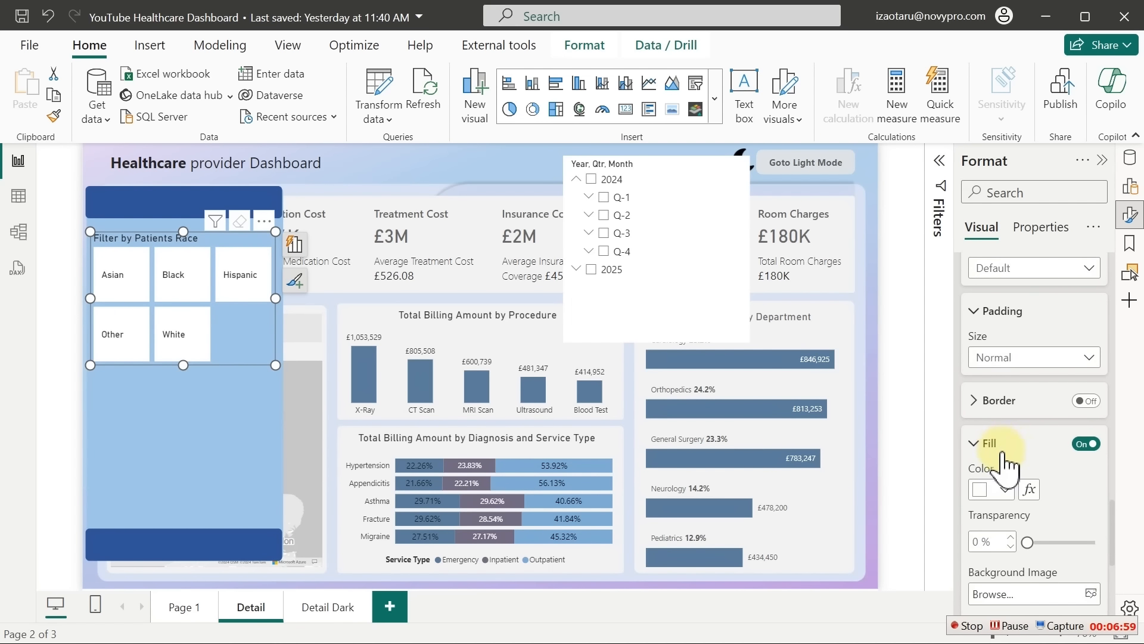
left_click(1006, 490)
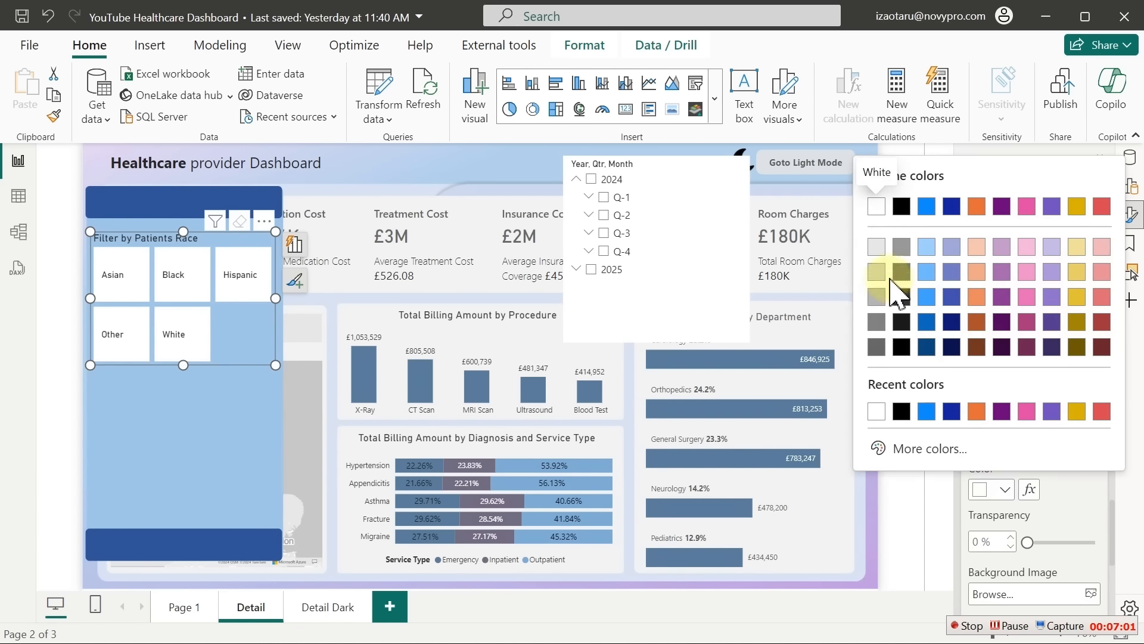
left_click(876, 246)
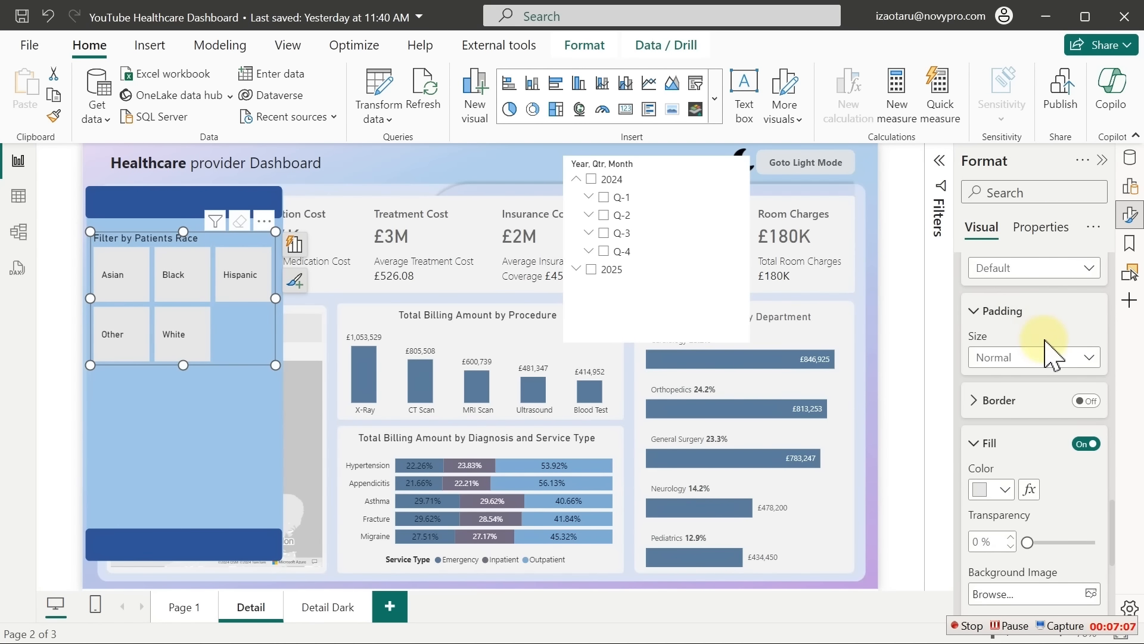
Make the hover-state button fill white
left_click(1059, 268)
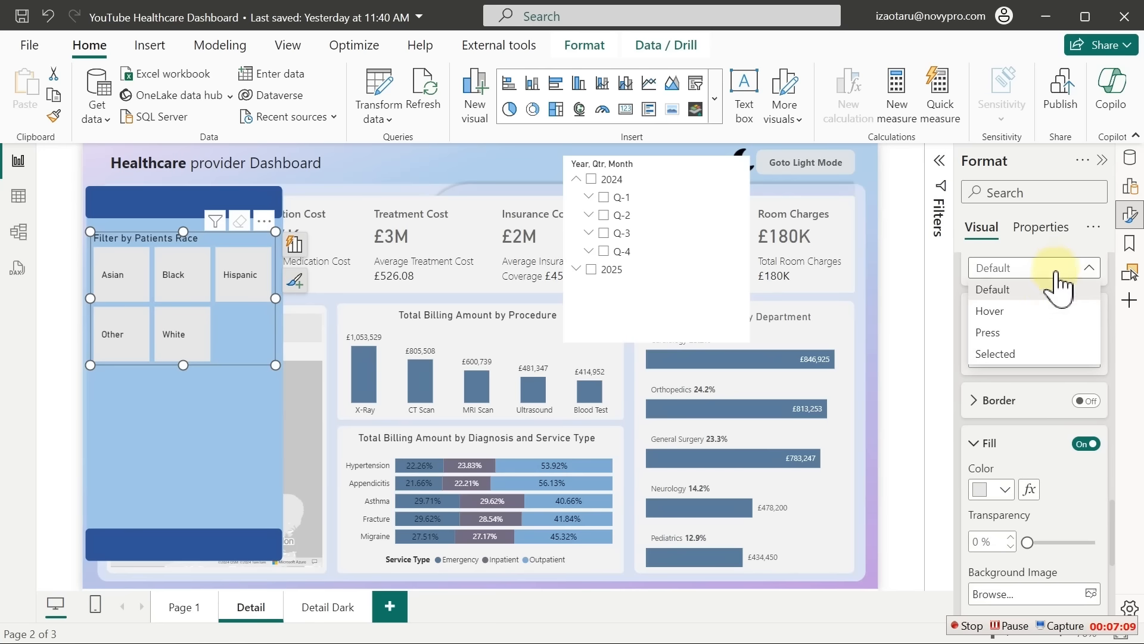
left_click(1016, 315)
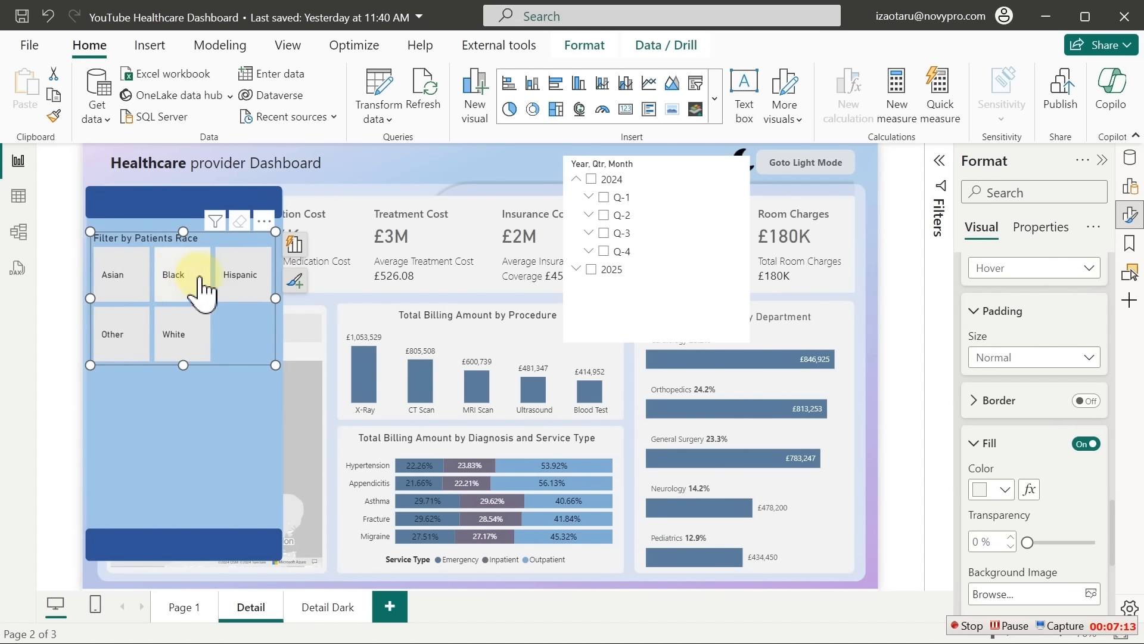
left_click(1005, 489)
left_click(876, 206)
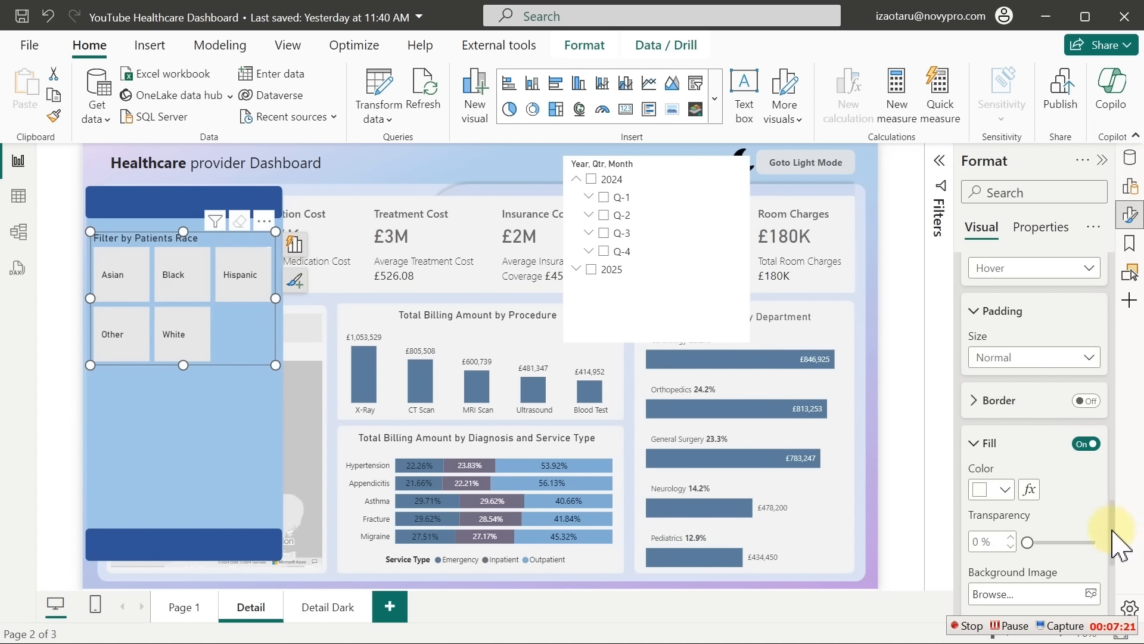
left_click_drag(1113, 530, 1112, 524)
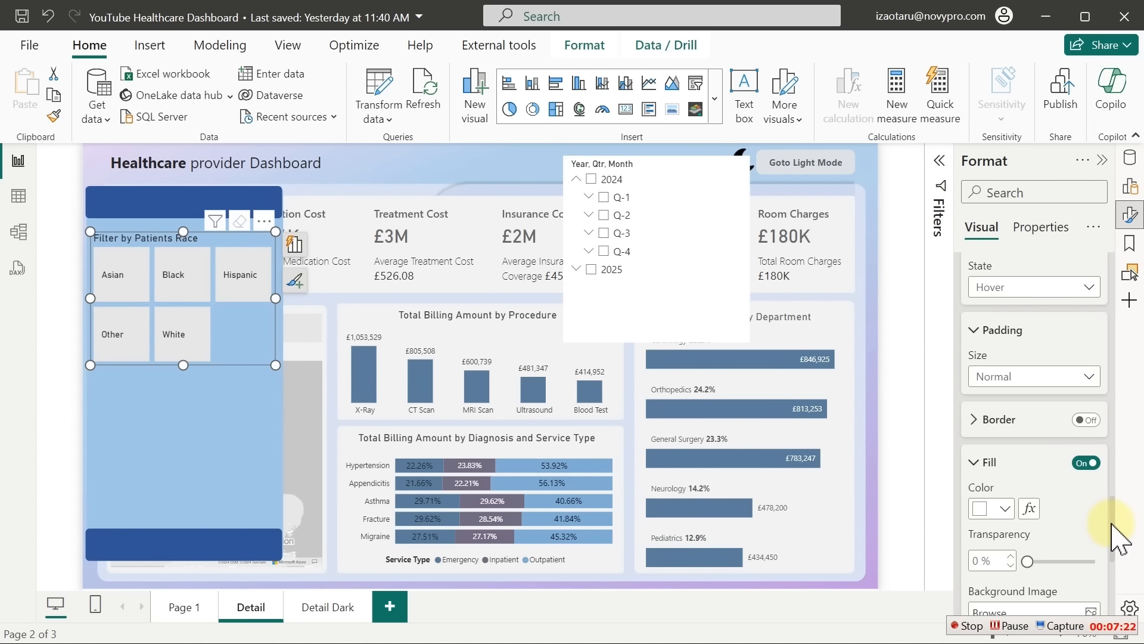
Make the selected-state button fill dark blue and filter to Hispanic
left_click(1025, 288)
left_click(1013, 373)
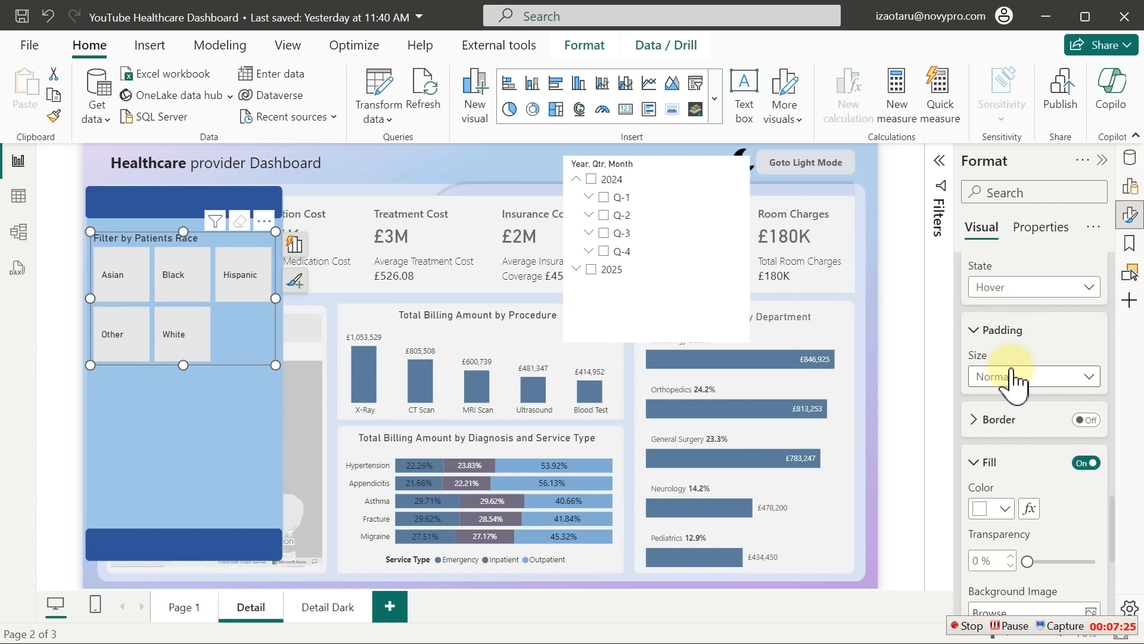
left_click(1004, 508)
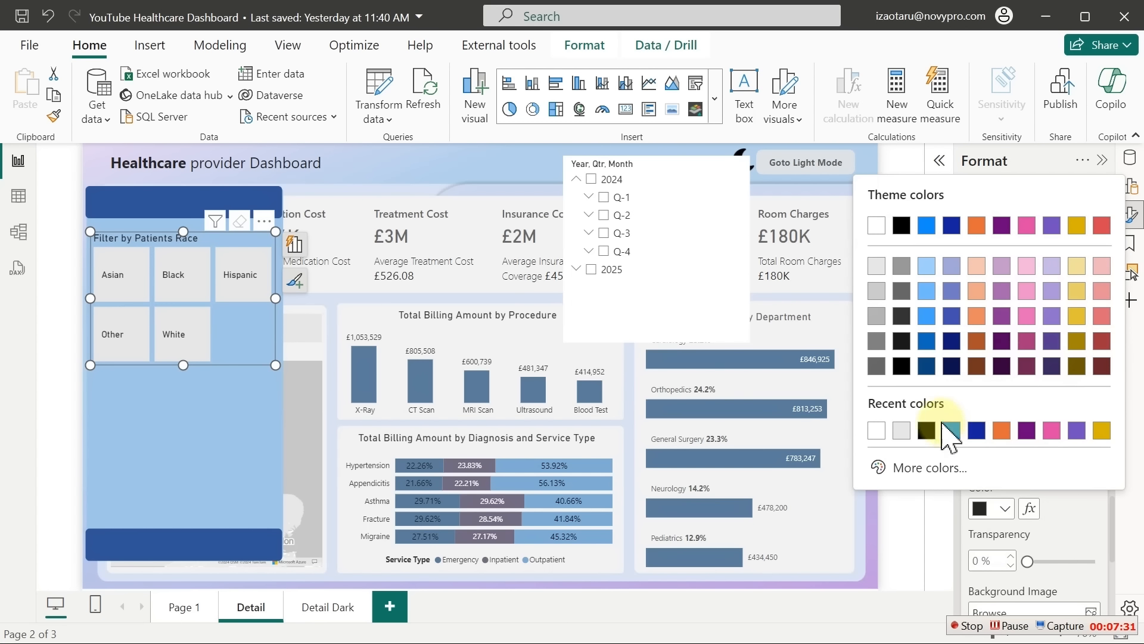
left_click(927, 365)
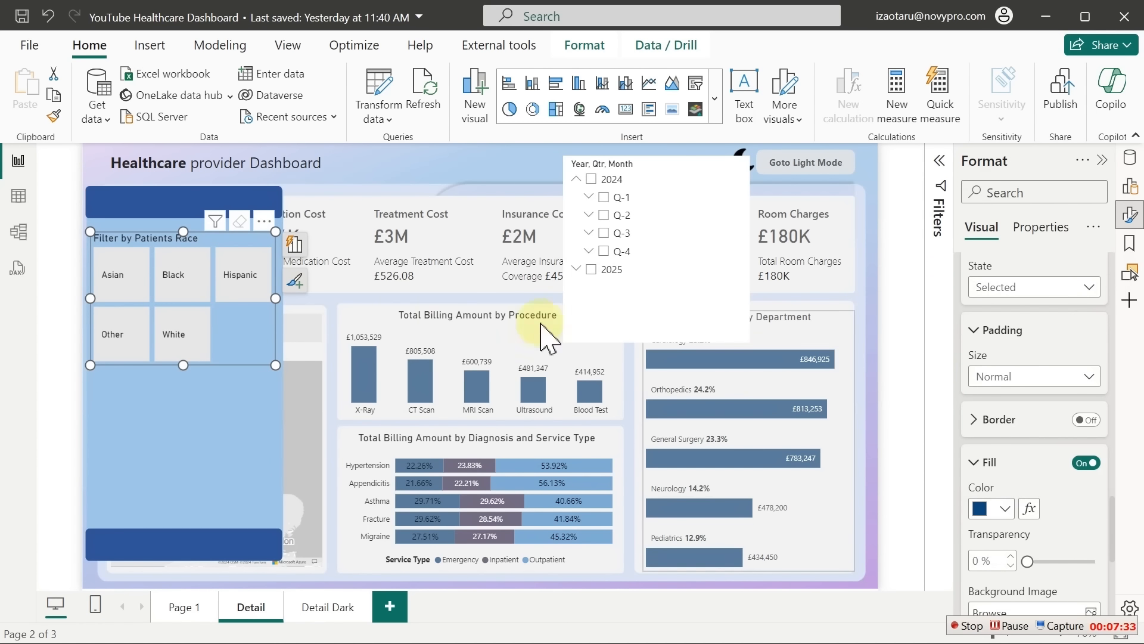
left_click(235, 280)
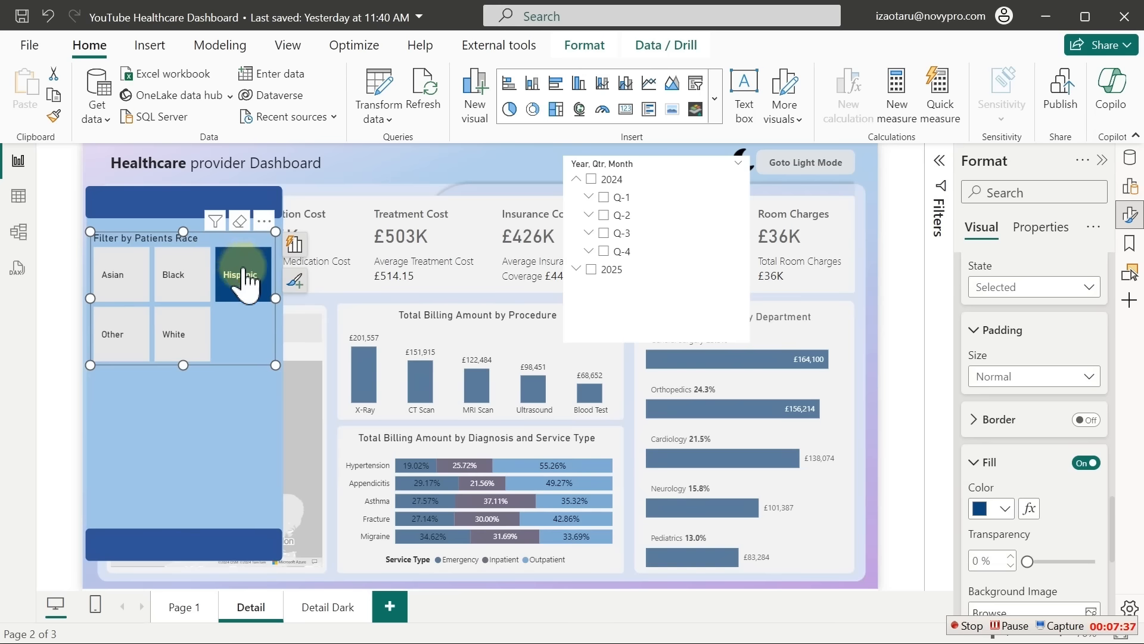
Read the Procedure chart's column colour (#5A7C9B), then open the Race slicer's button fill colours
left_click(426, 342)
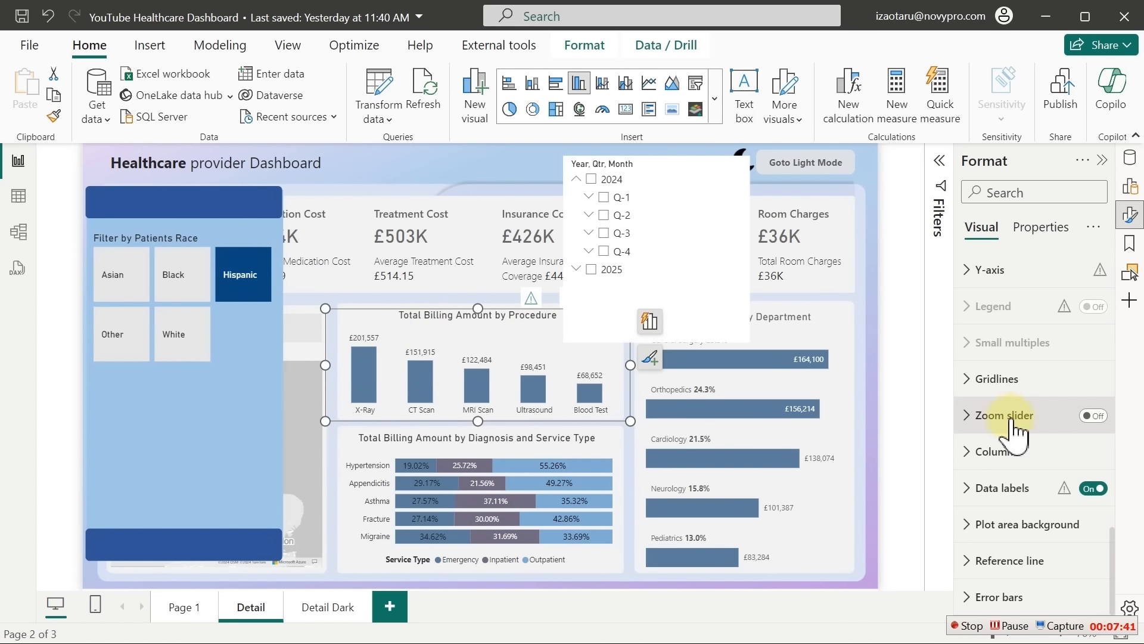
left_click(992, 451)
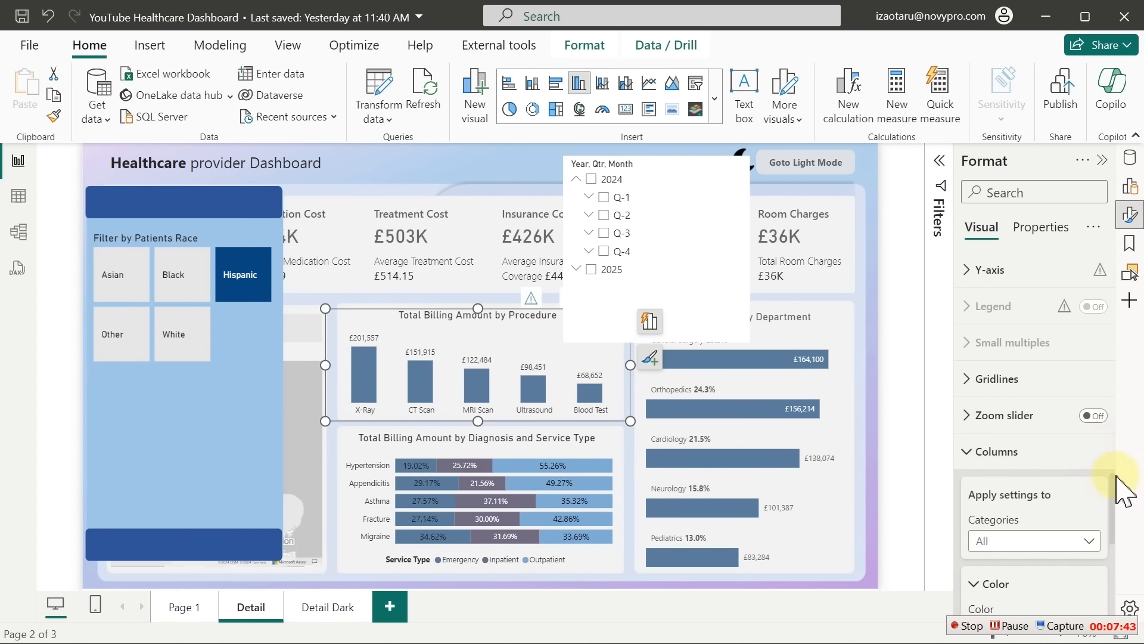
left_click_drag(1113, 484, 1118, 536)
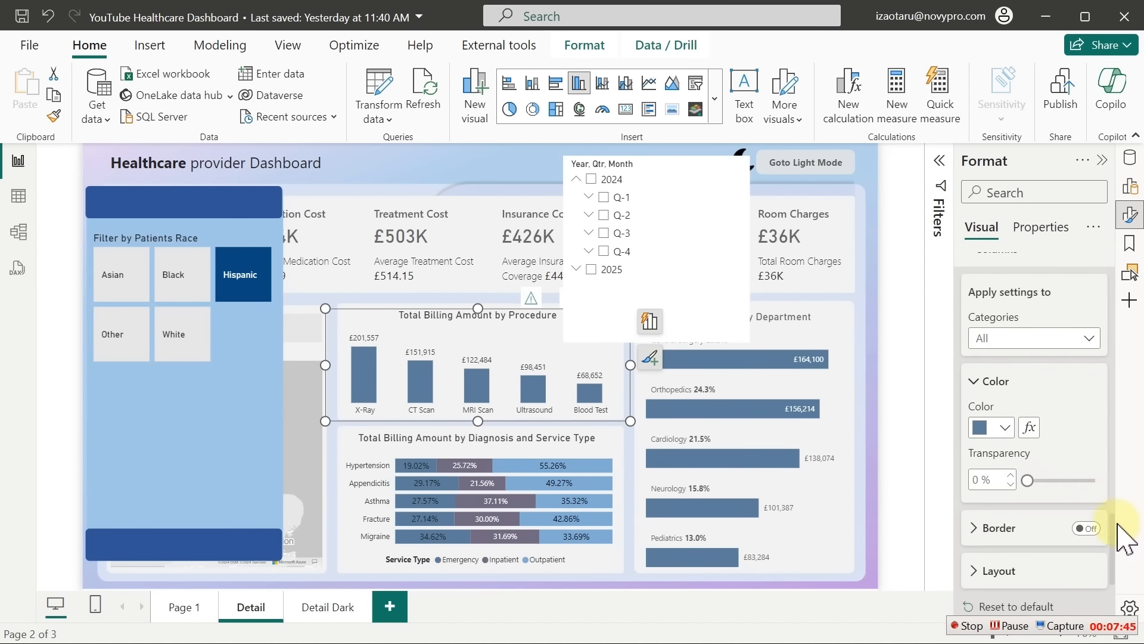
left_click(1004, 435)
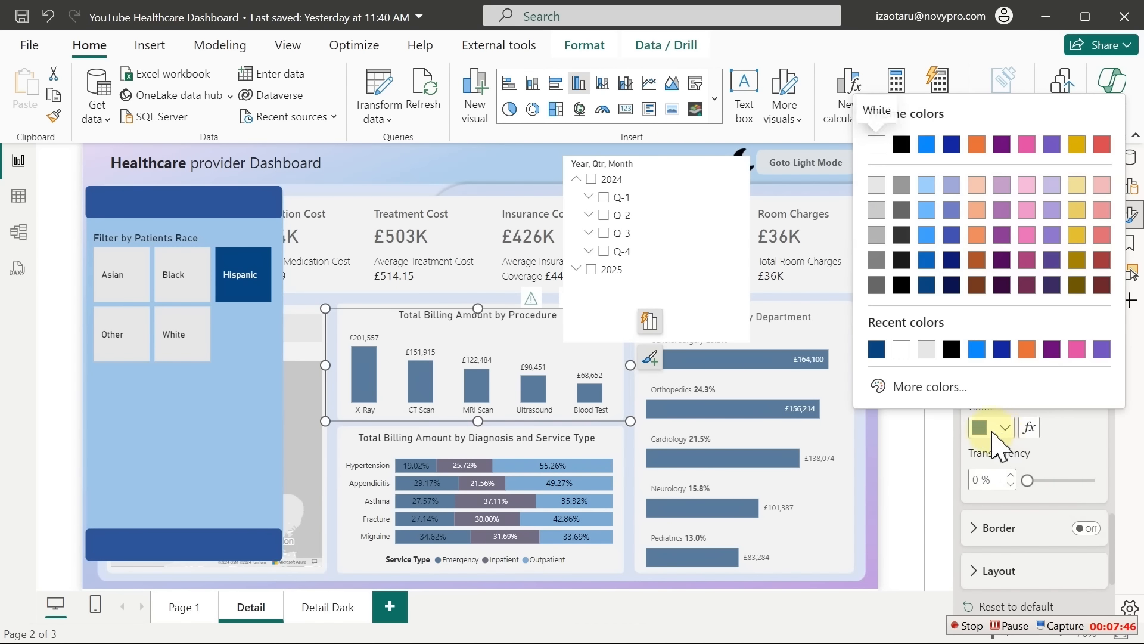
left_click(950, 395)
left_click(950, 388)
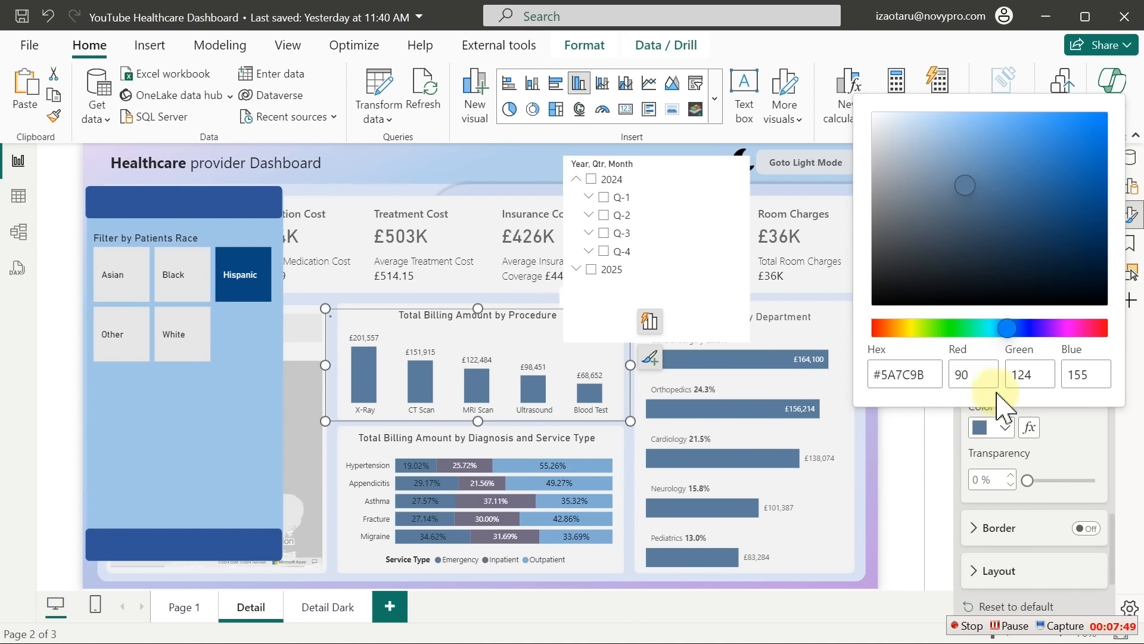
left_click(1075, 429)
left_click(236, 325)
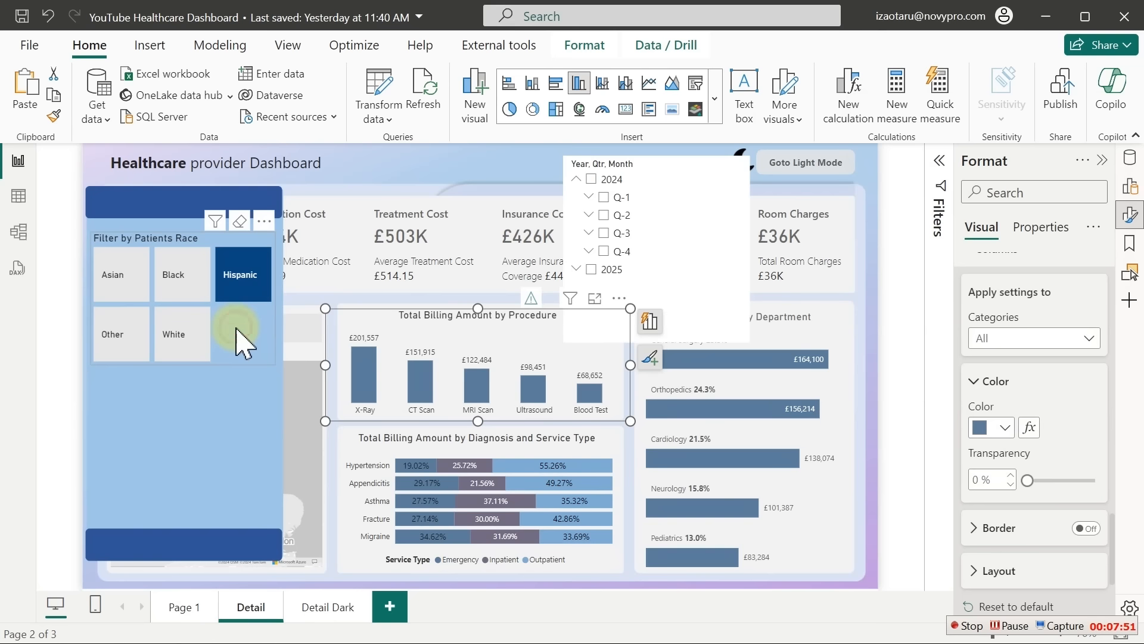
left_click(997, 521)
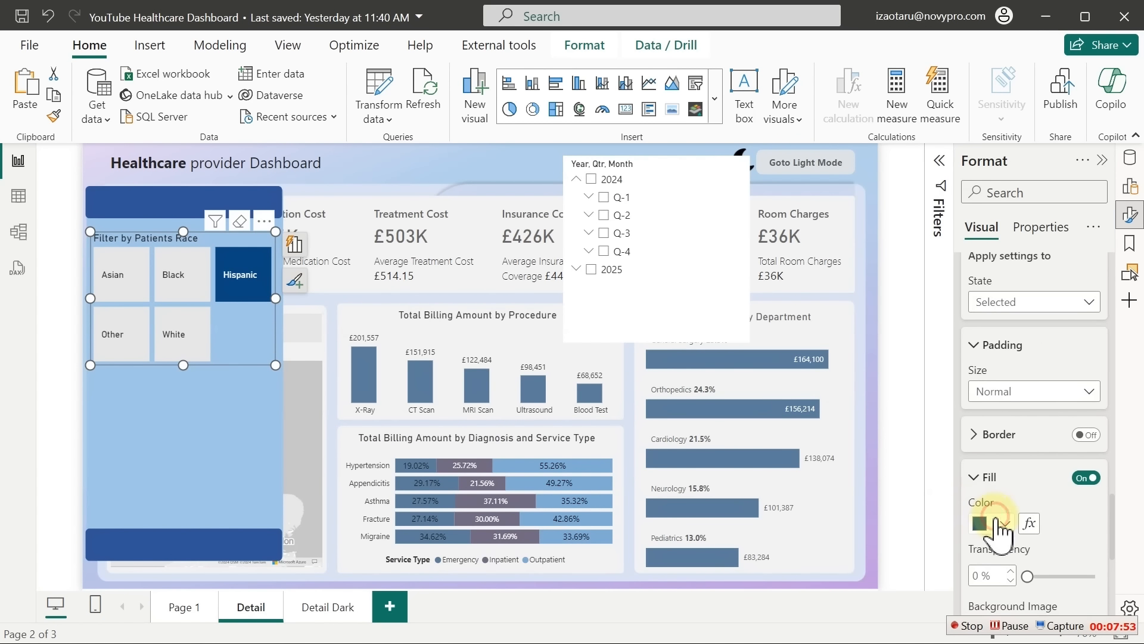
Fill selected Race buttons with #5A7C9B and collapse the style and title sections
left_click(877, 442)
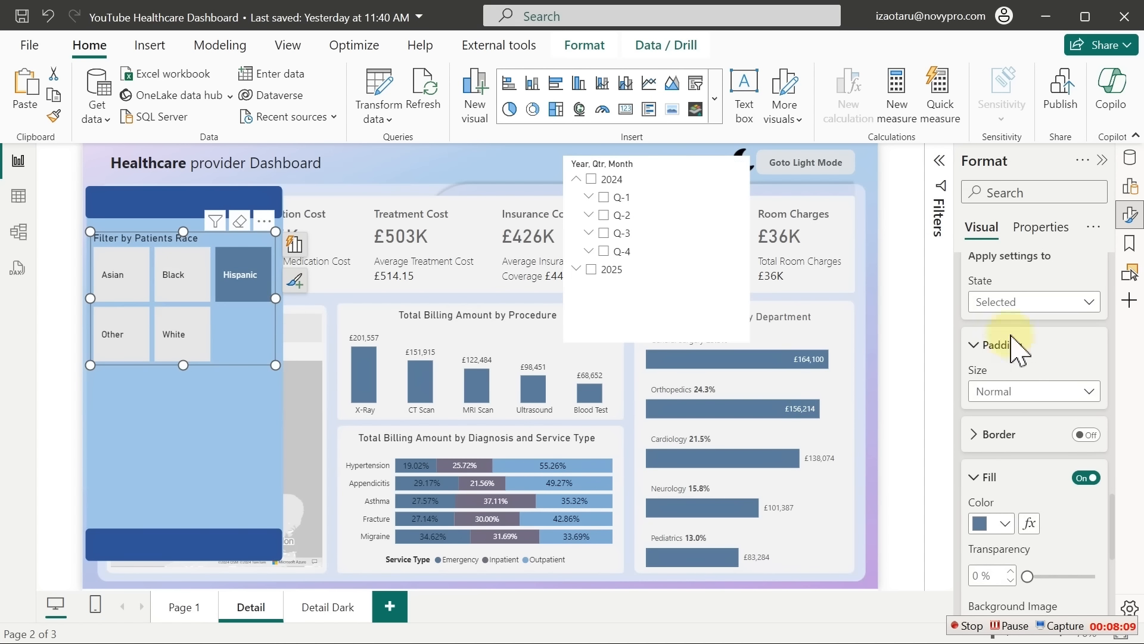
left_click_drag(1111, 524, 1106, 253)
left_click(1037, 276)
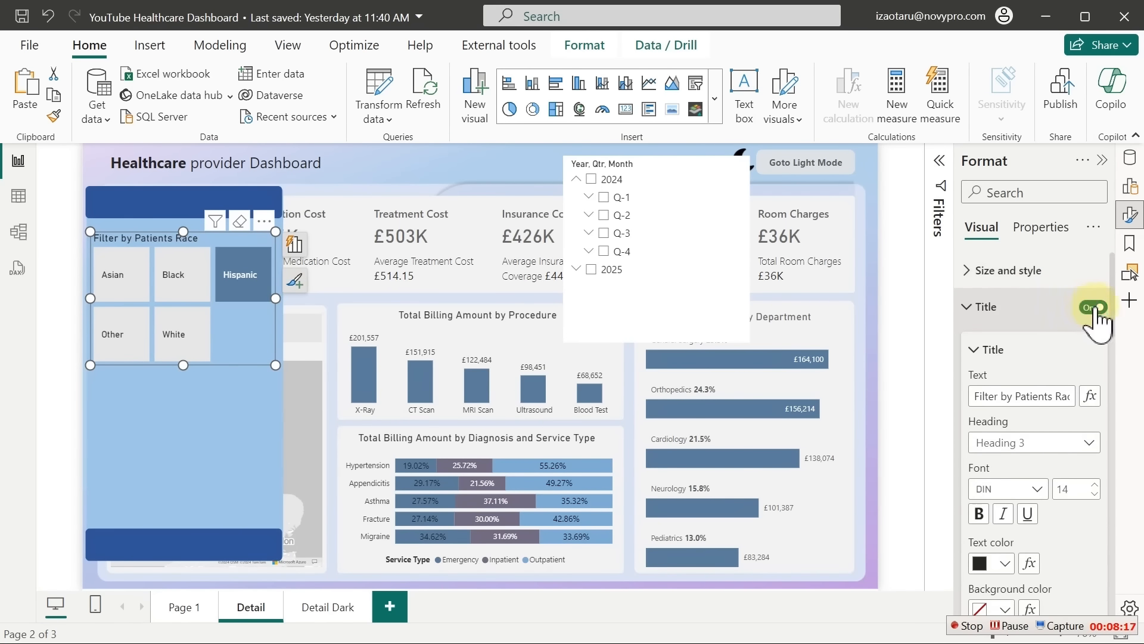
left_click(1007, 311)
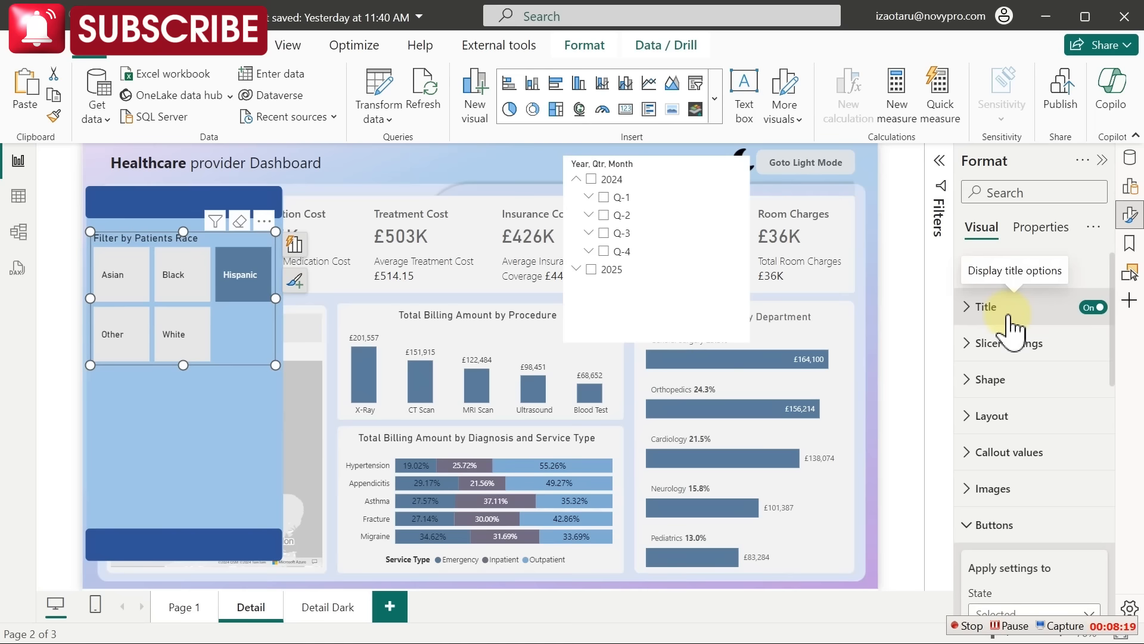
Set hover-state button text to Segoe UI Bold, size 13
left_click(1011, 454)
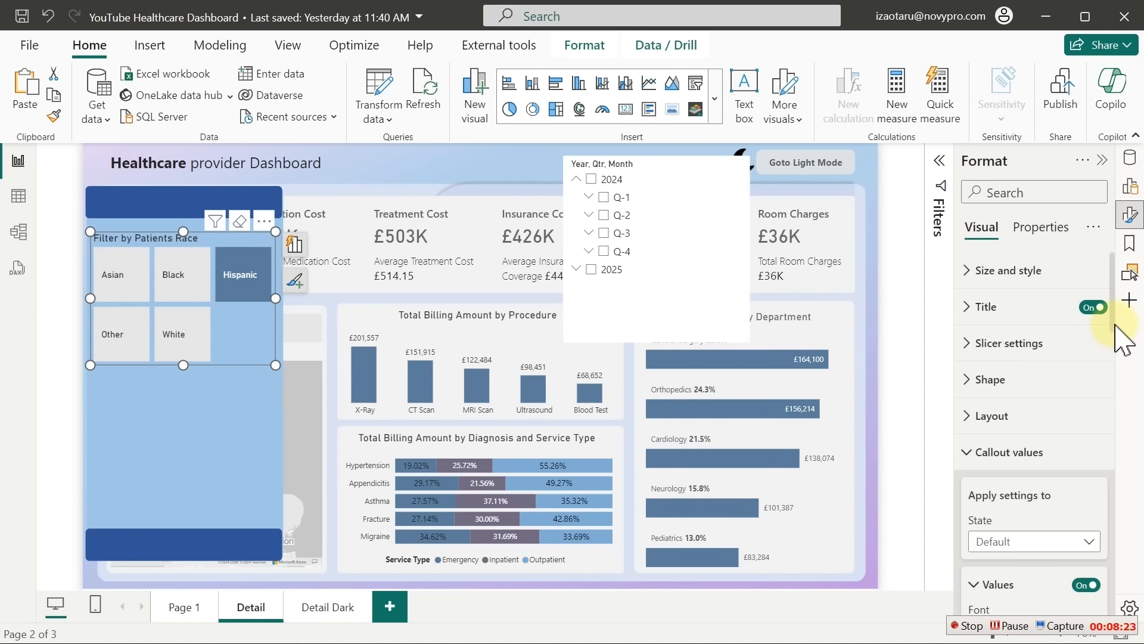
scroll(1116, 340, "down", 3)
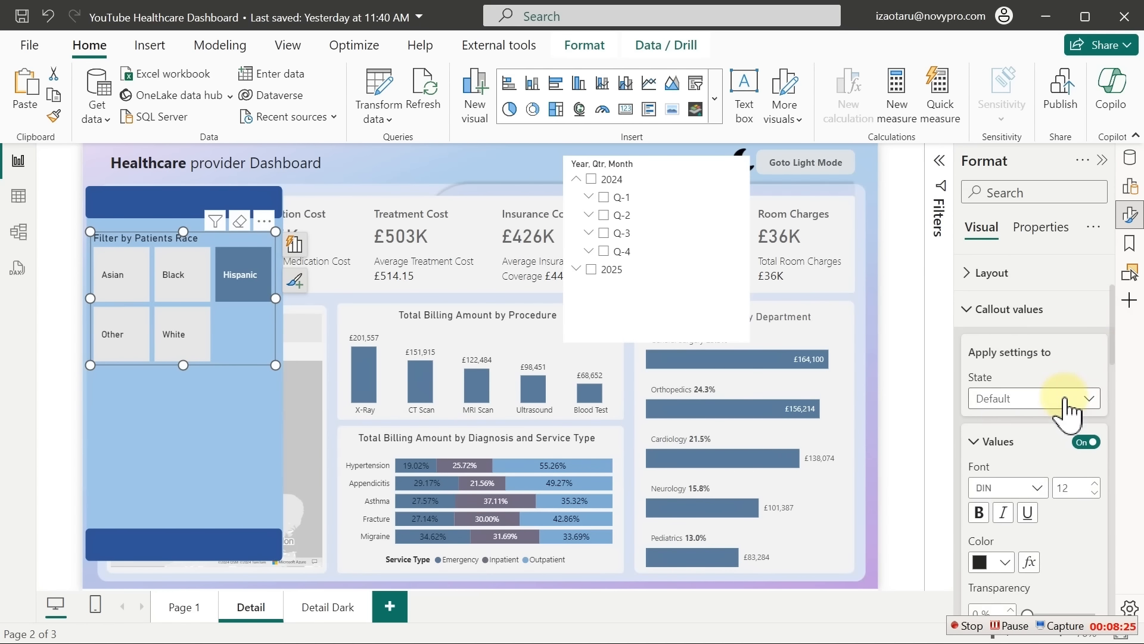
left_click(1066, 399)
left_click(1014, 452)
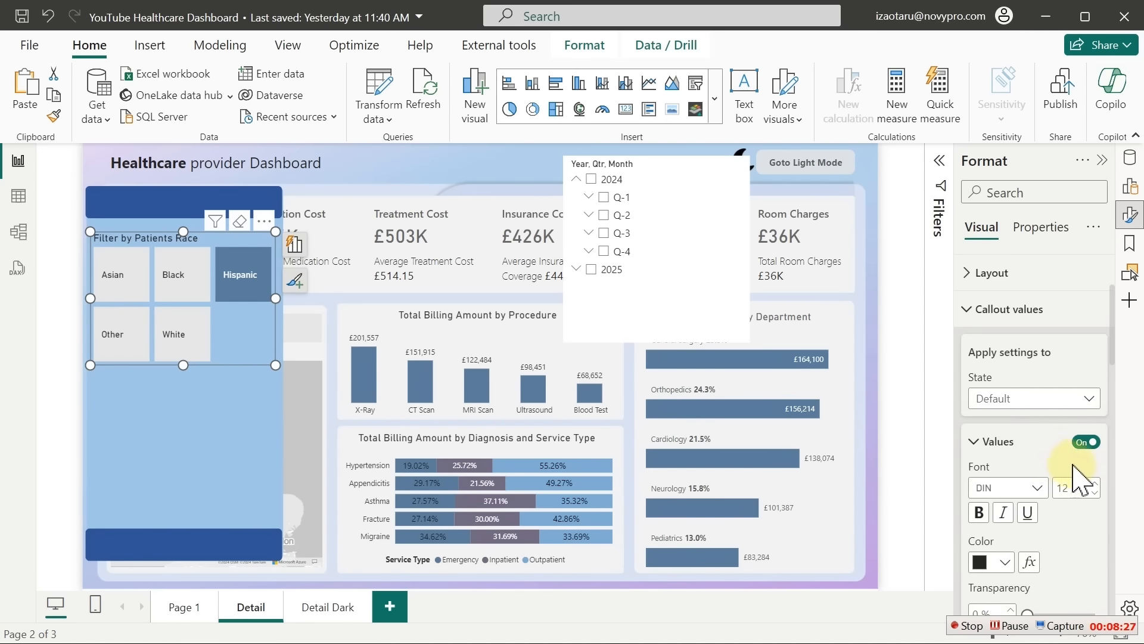
left_click(1040, 490)
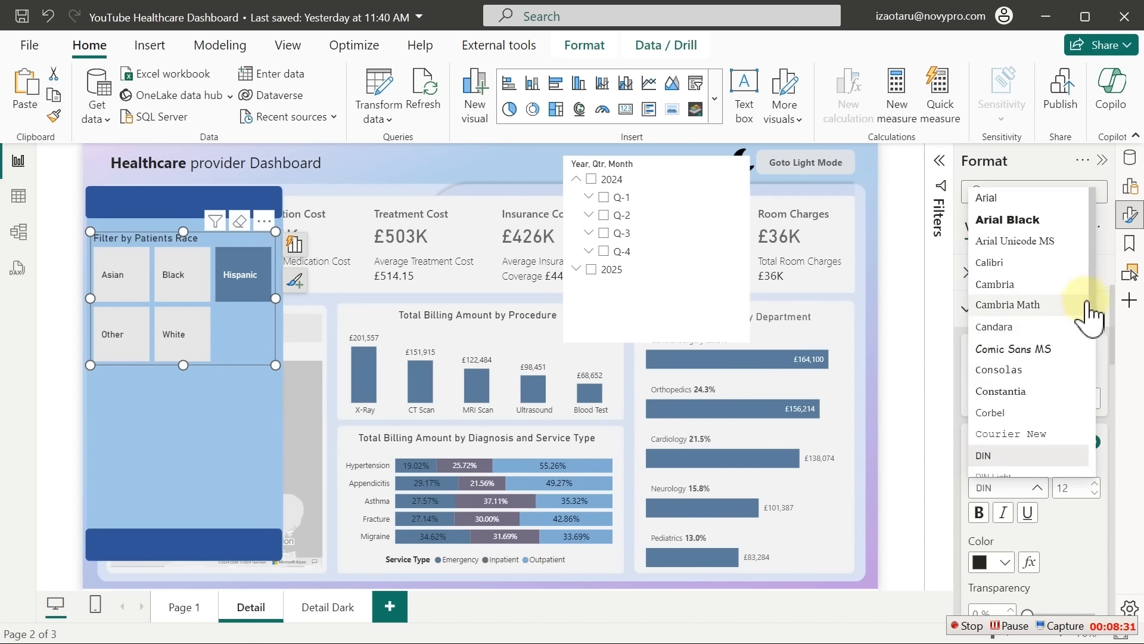
left_click_drag(1098, 281, 1085, 411)
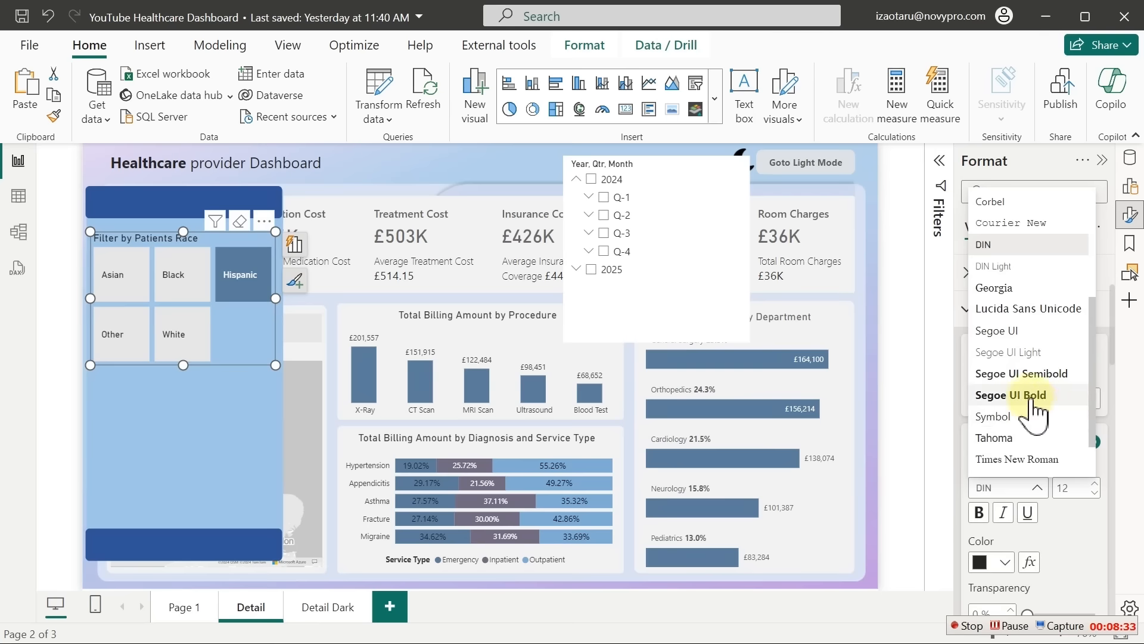
left_click(1021, 395)
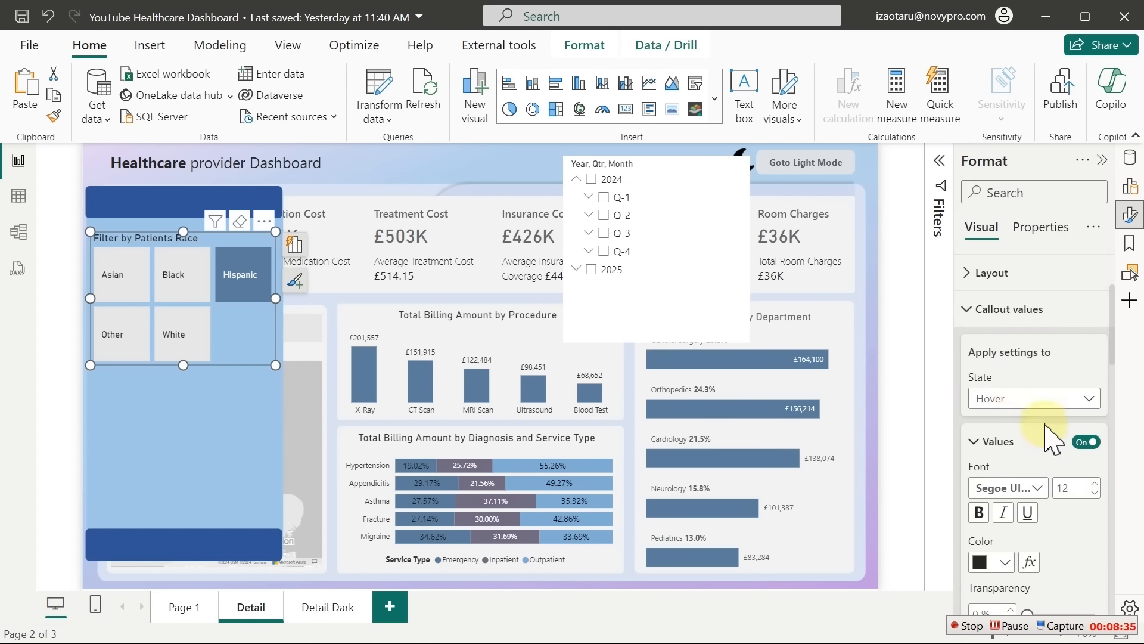
left_click(1095, 484)
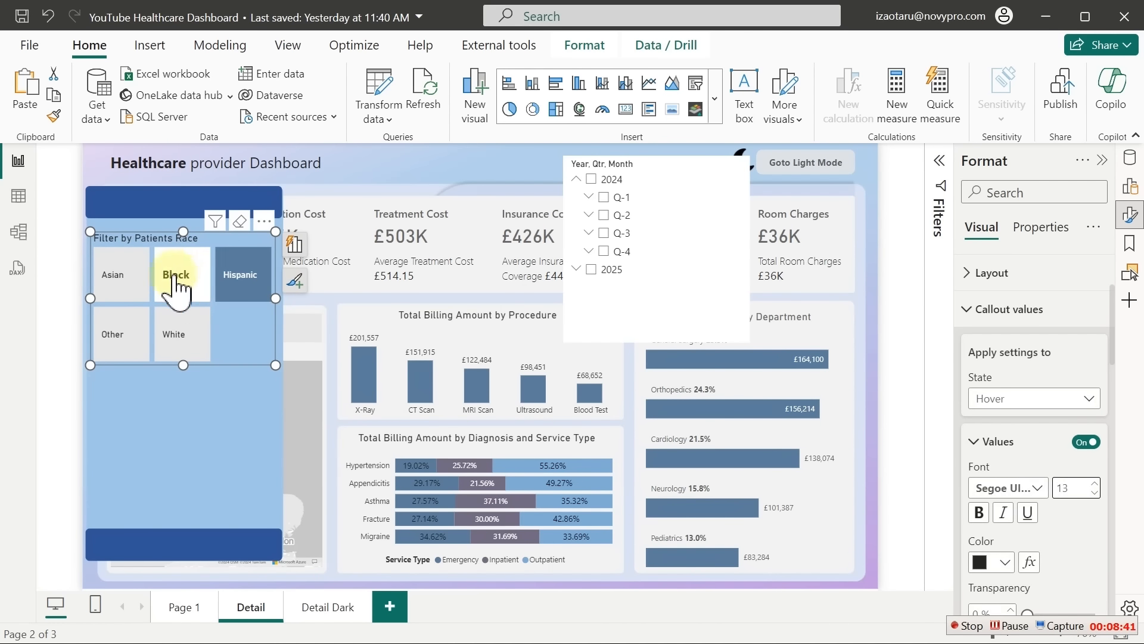
Set selected-state button text to Comic Sans MS and filter to Black
left_click(1090, 399)
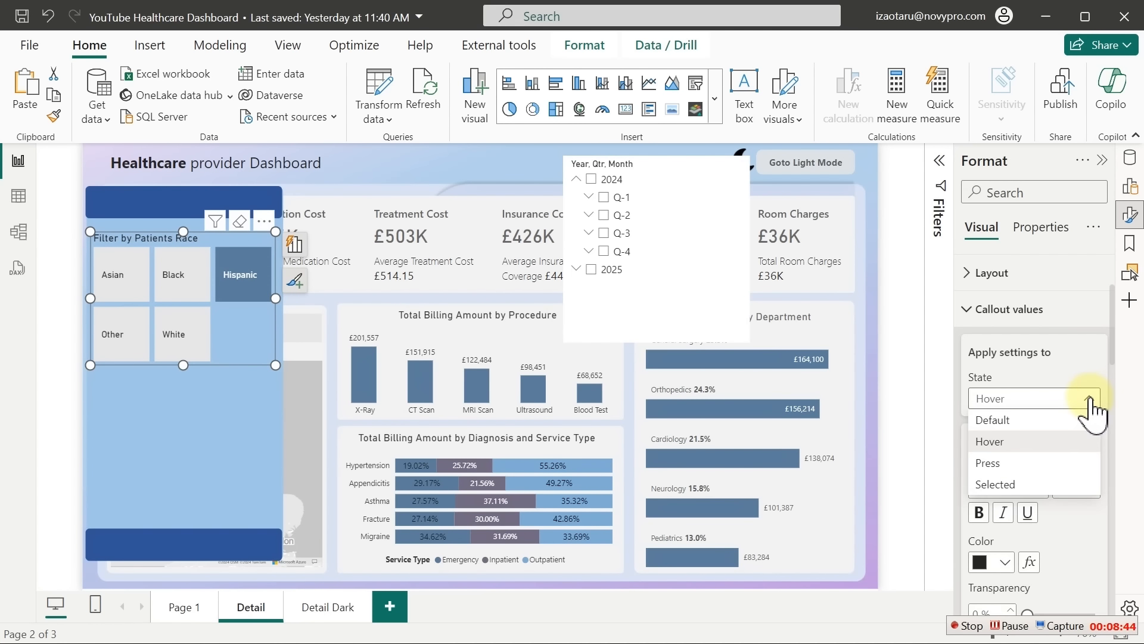
left_click(998, 486)
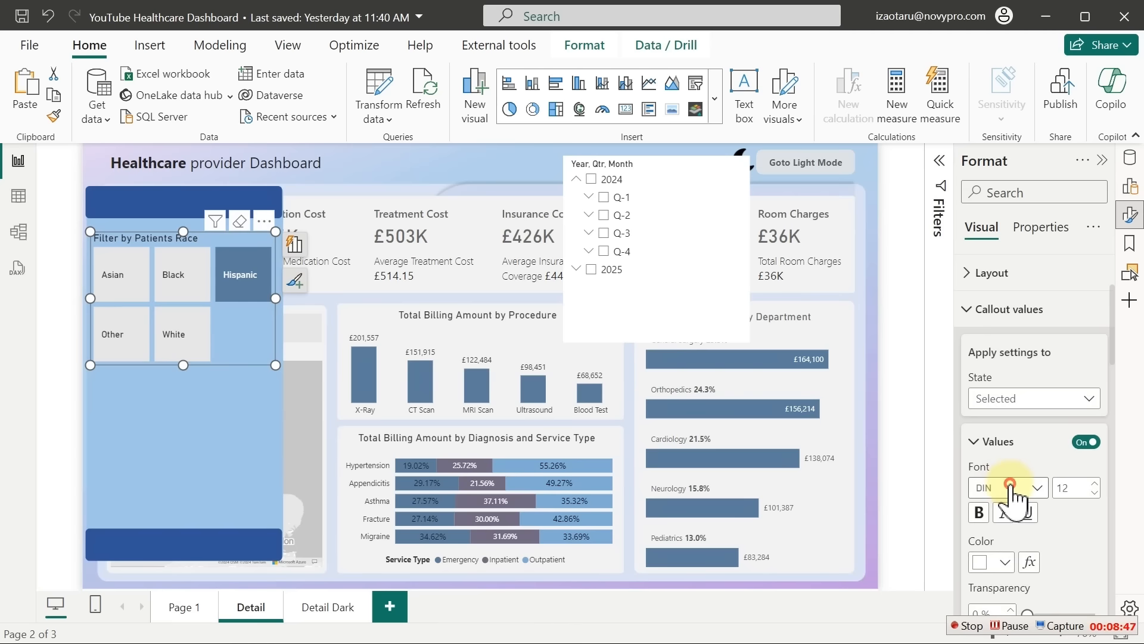
left_click(1011, 488)
left_click(1015, 350)
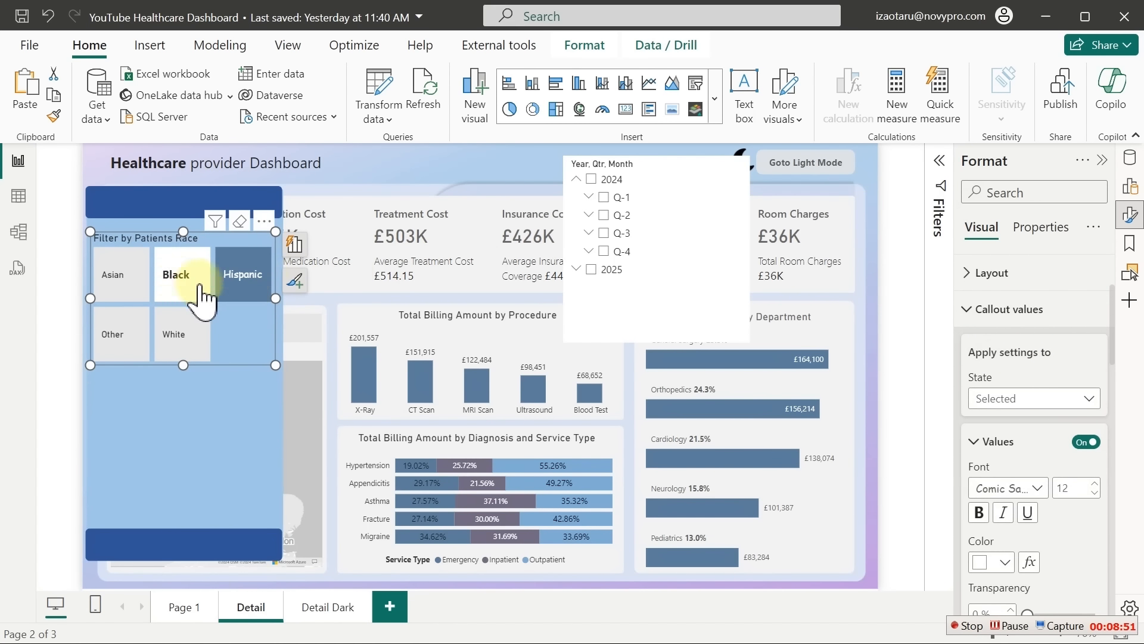
left_click(179, 287)
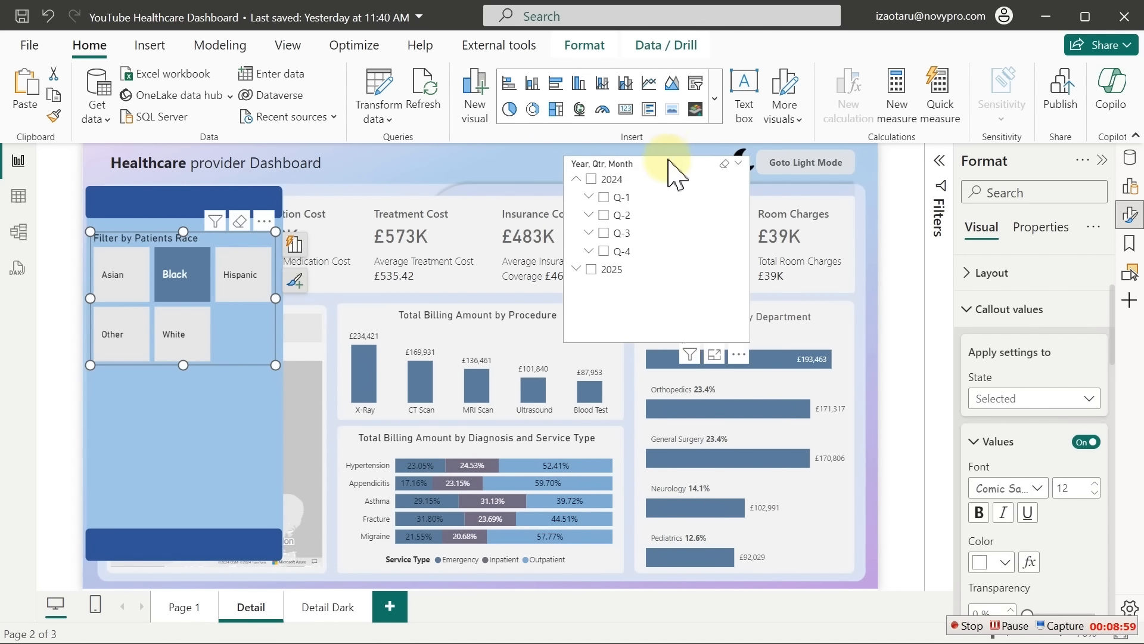
Move the date slicer under the Race slicer and shorten it to 300 by 240
left_click_drag(666, 167, 185, 387)
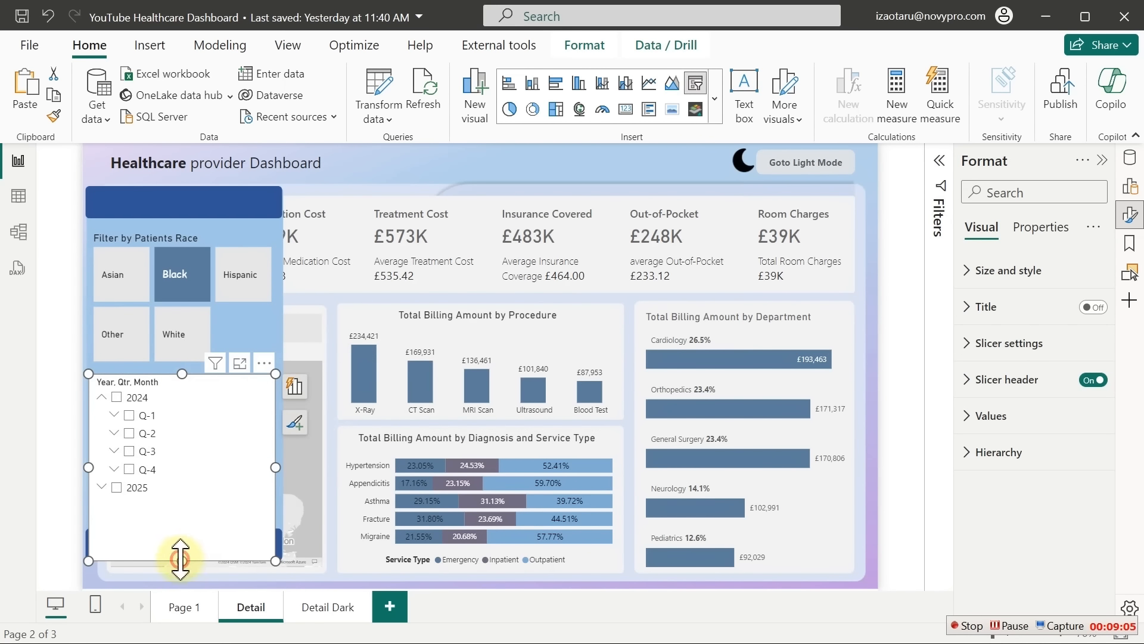
left_click_drag(181, 560, 183, 520)
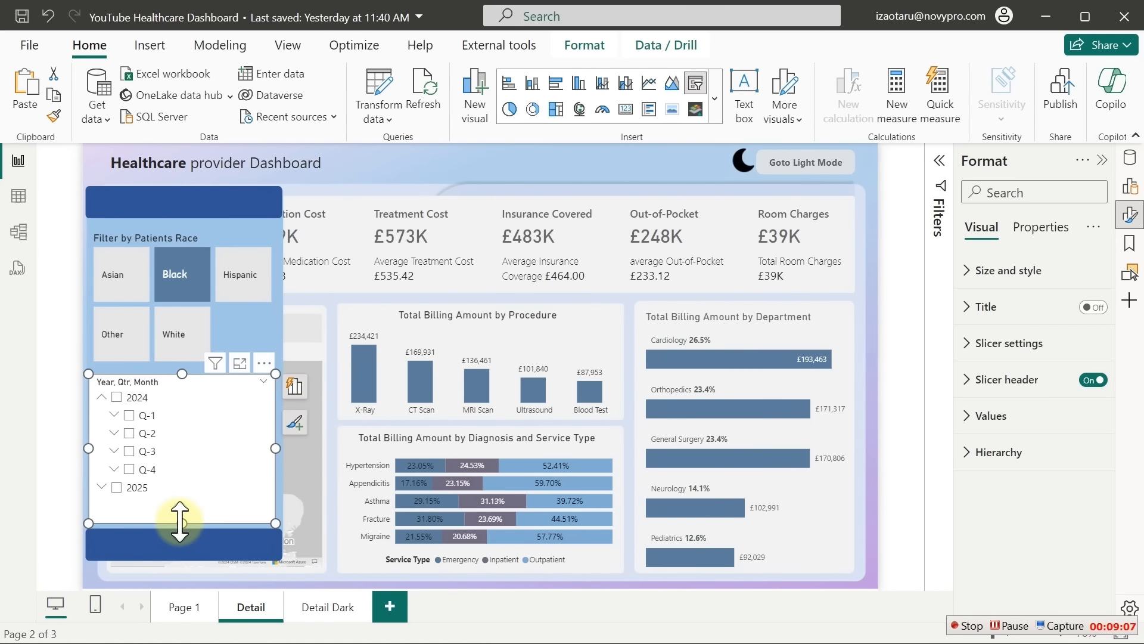
left_click(1011, 271)
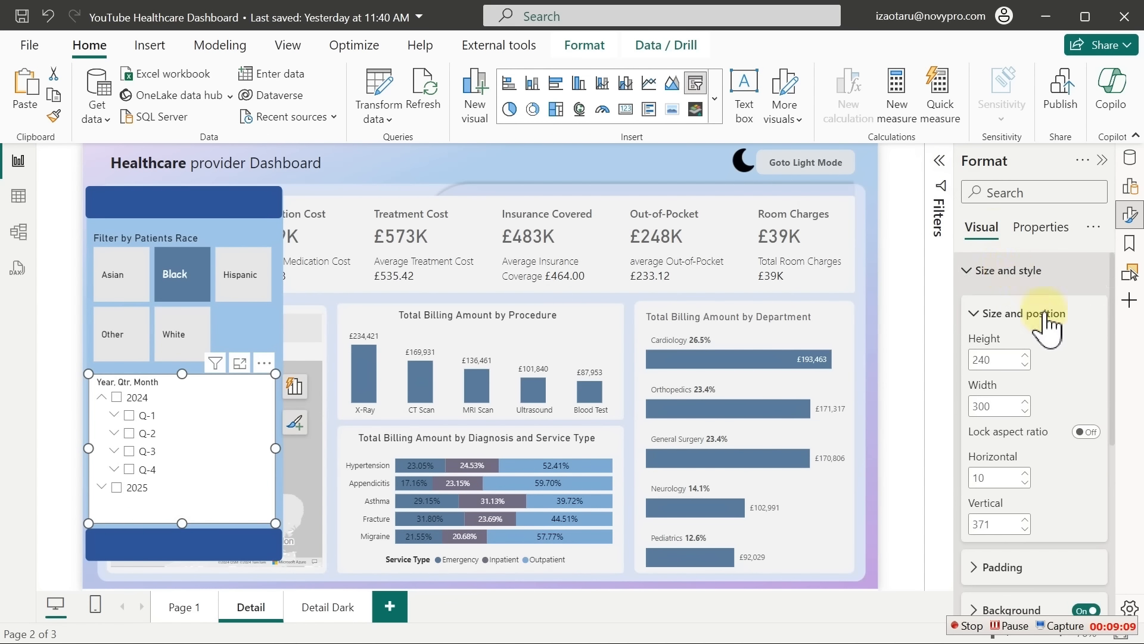
Turn off the date slicer's background
scroll(1123, 417, "down", 4)
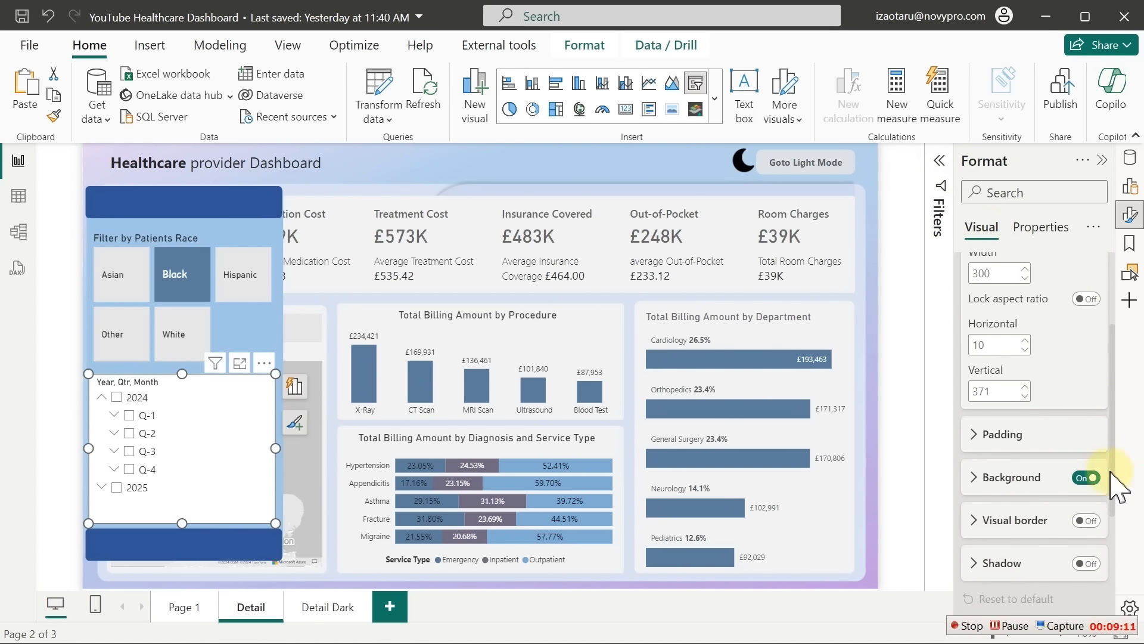
left_click(1085, 476)
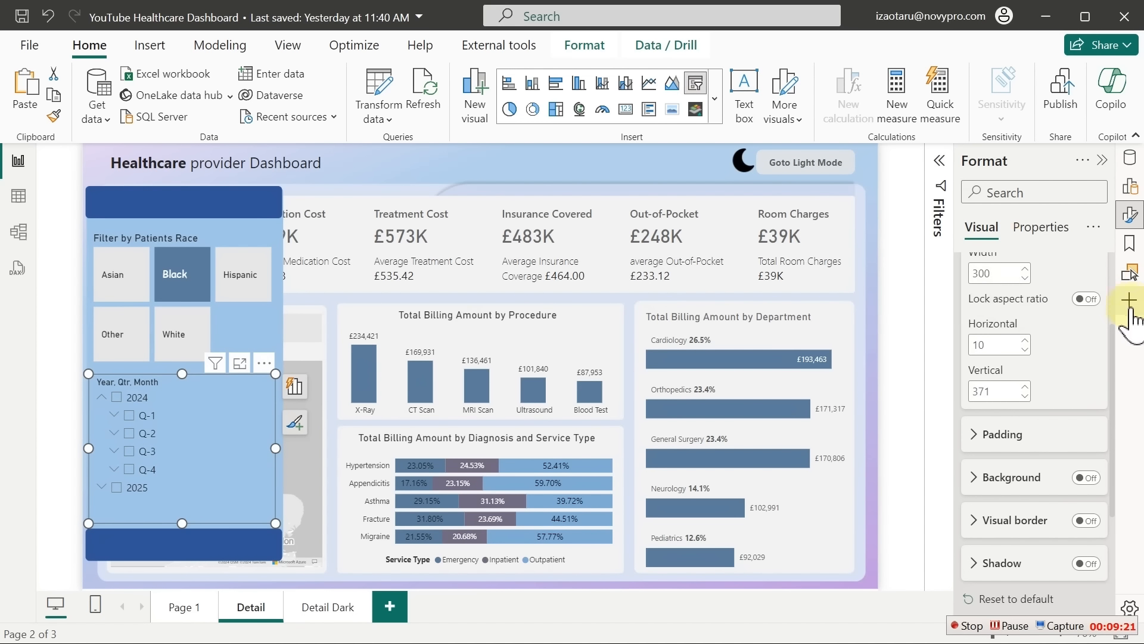
scroll(1111, 316, "up", 3)
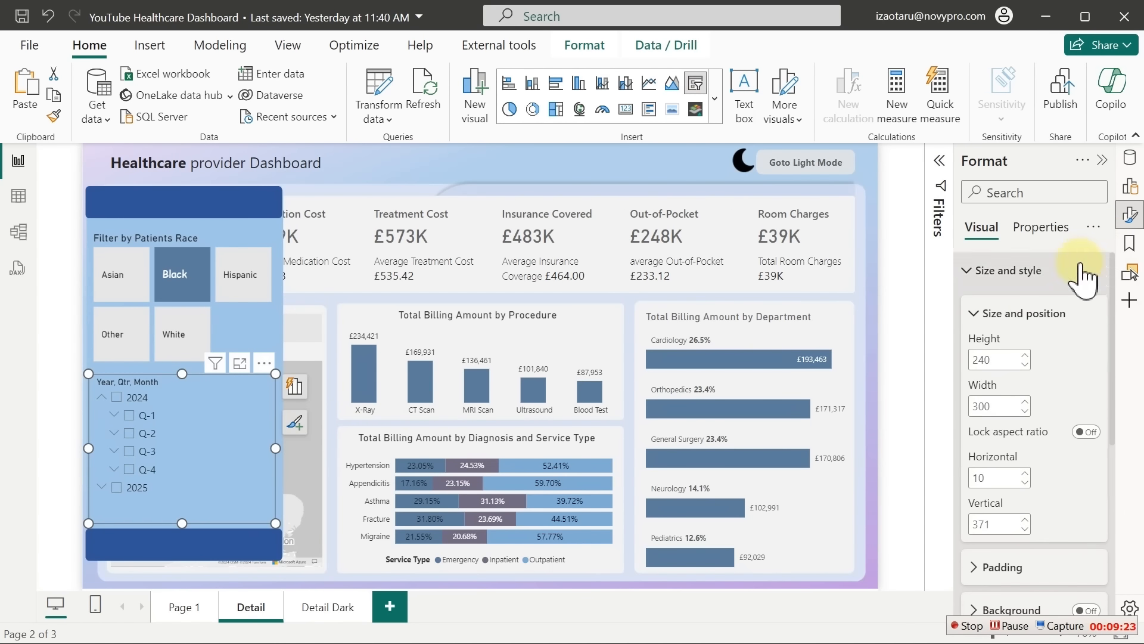
scroll(1019, 358, "down", 5)
left_click(981, 525)
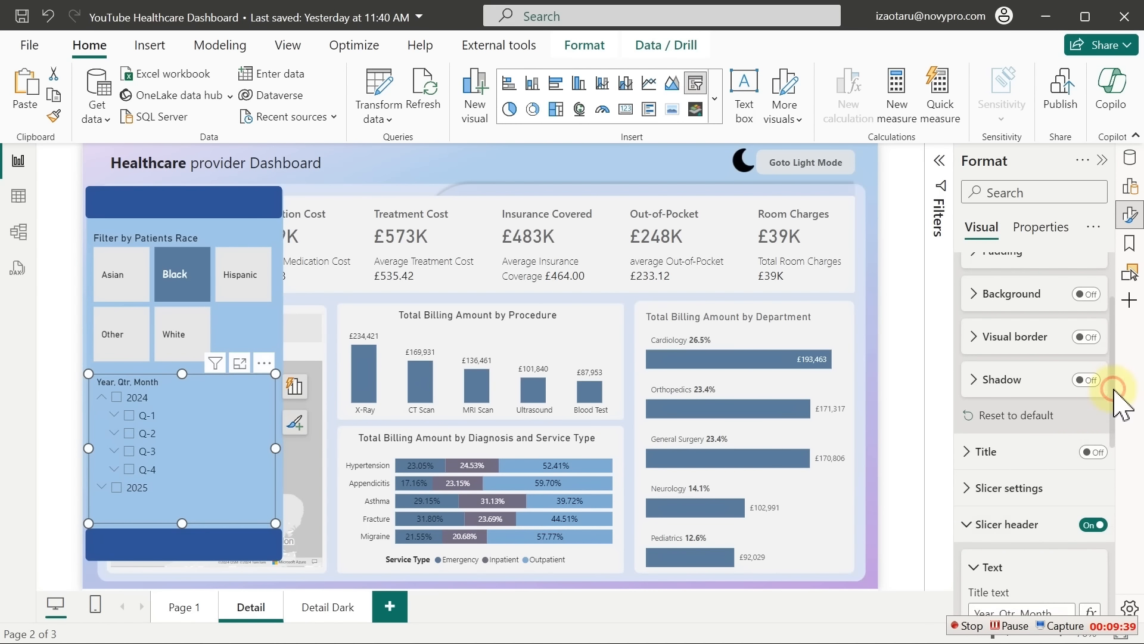
Edit the date slicer's header text, typing 'Filter b' and 'and'
left_click_drag(1119, 405, 1124, 473)
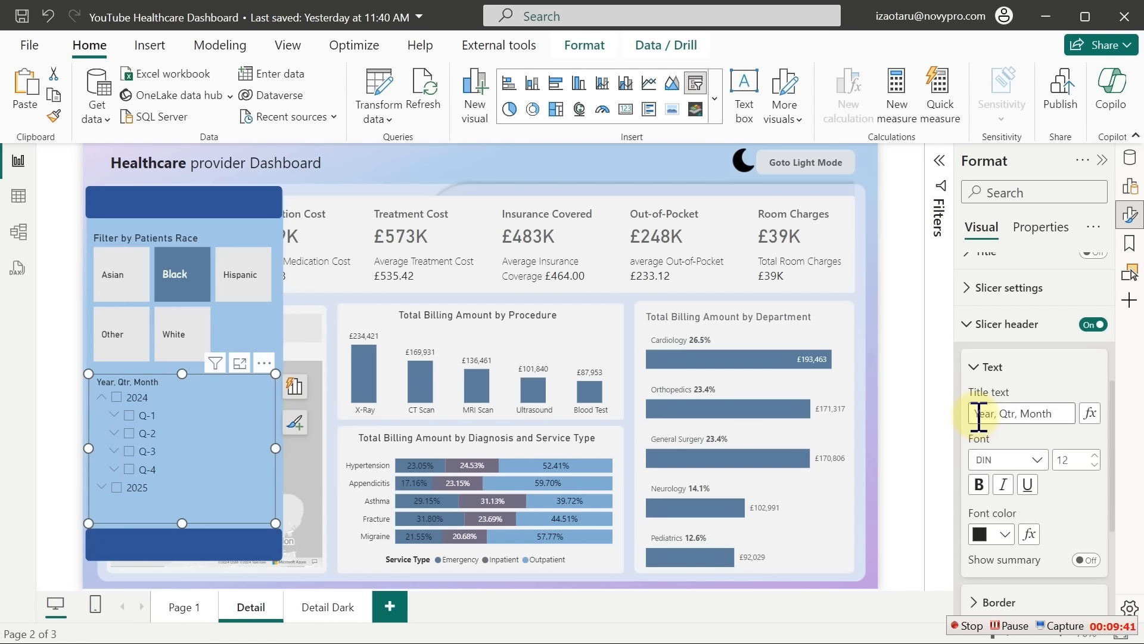
left_click(979, 413)
type("Filter by")
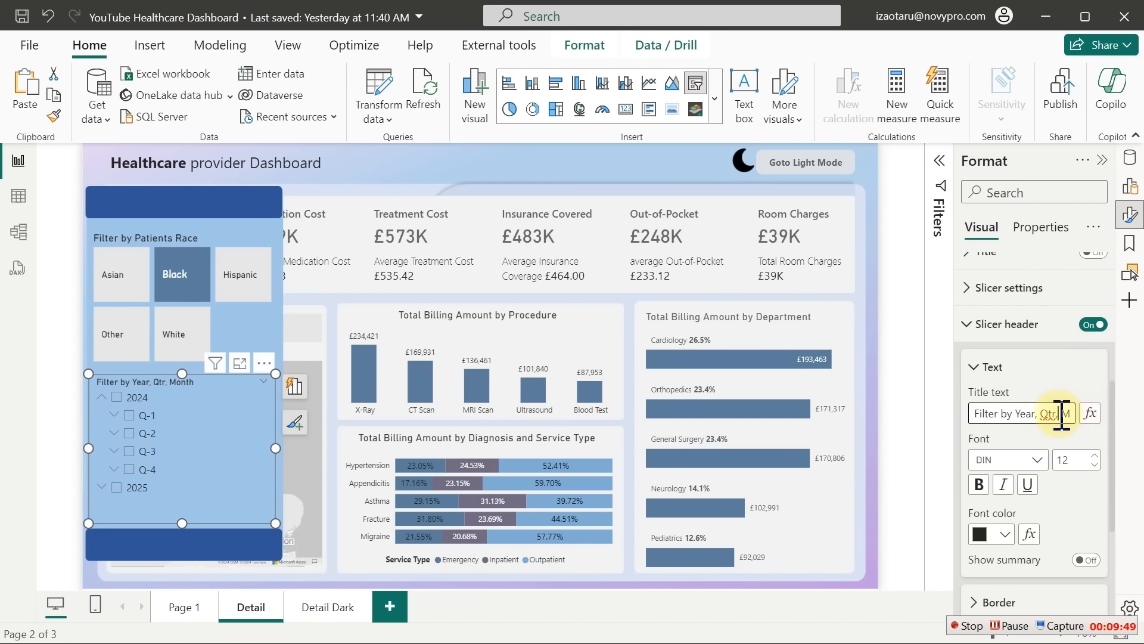
type("and")
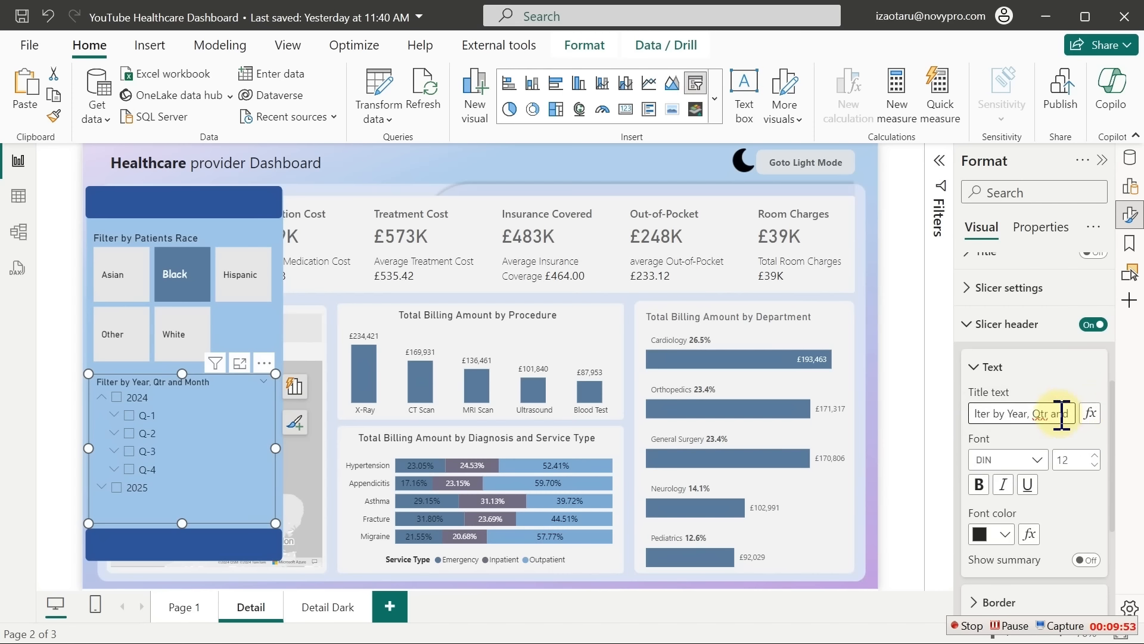
Clear the Jan filter under 2025 Q-1 in the date slicer
left_click(100, 399)
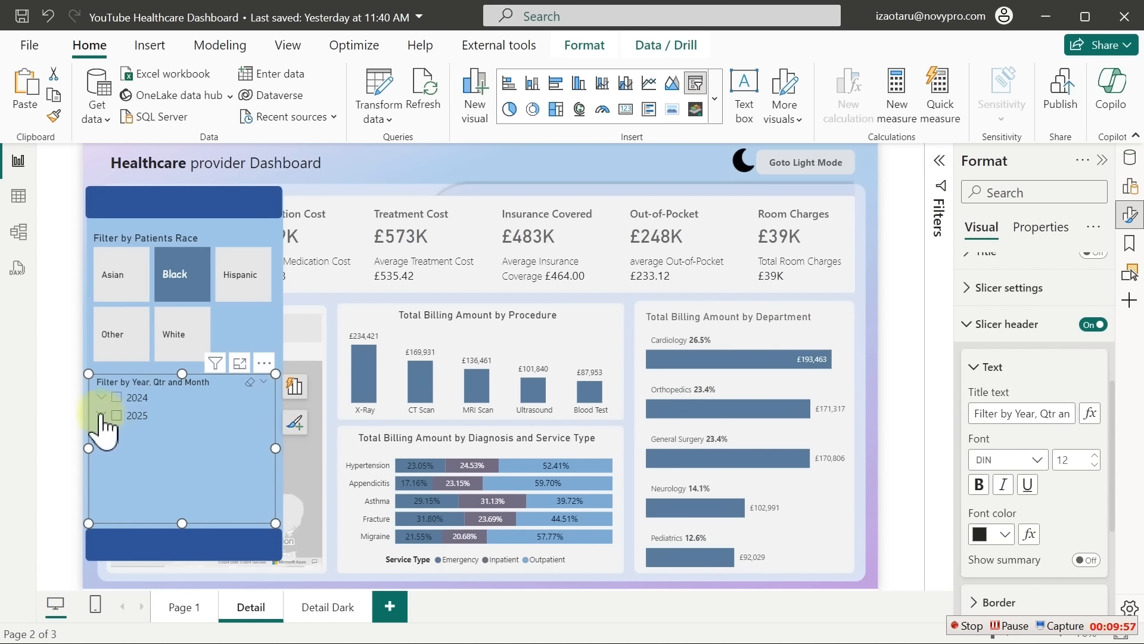
left_click(101, 415)
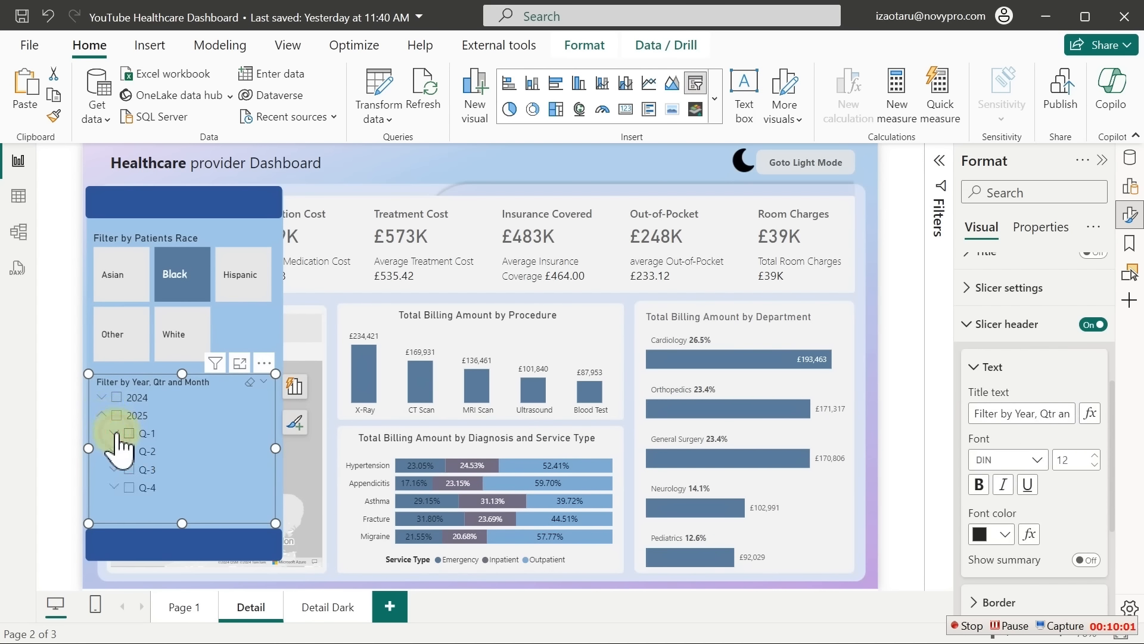
left_click(115, 433)
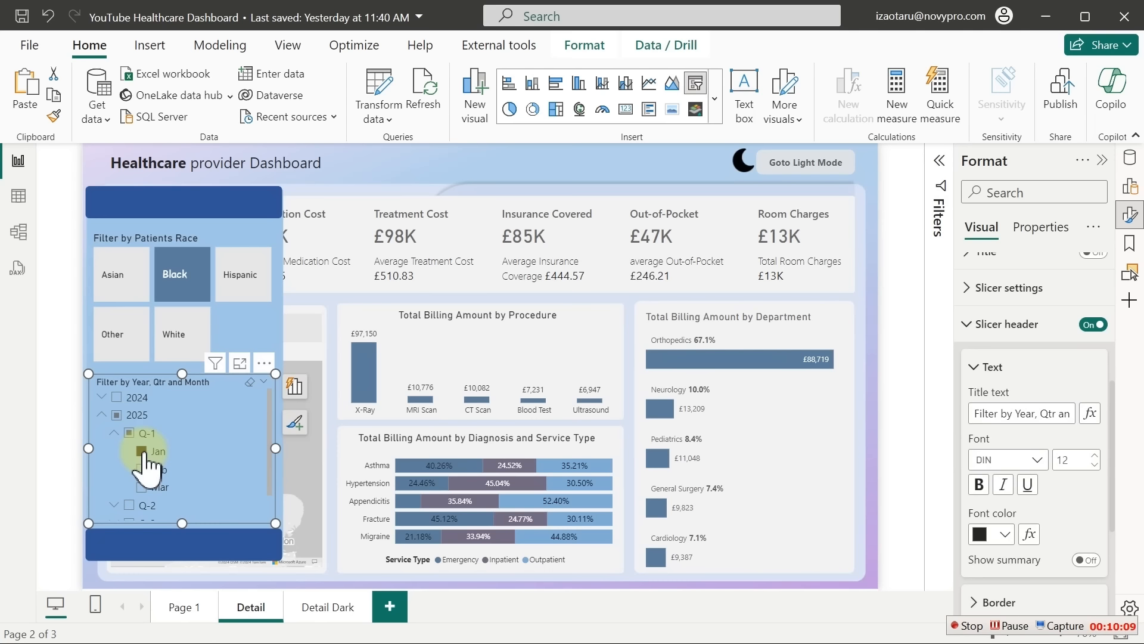
left_click(142, 452)
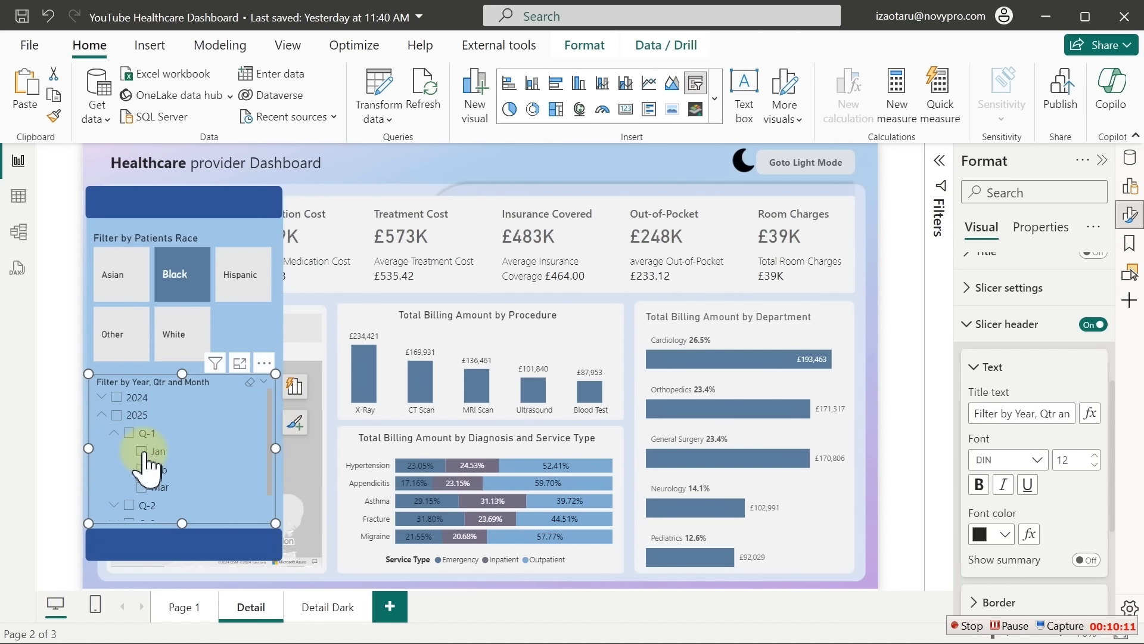
left_click(115, 433)
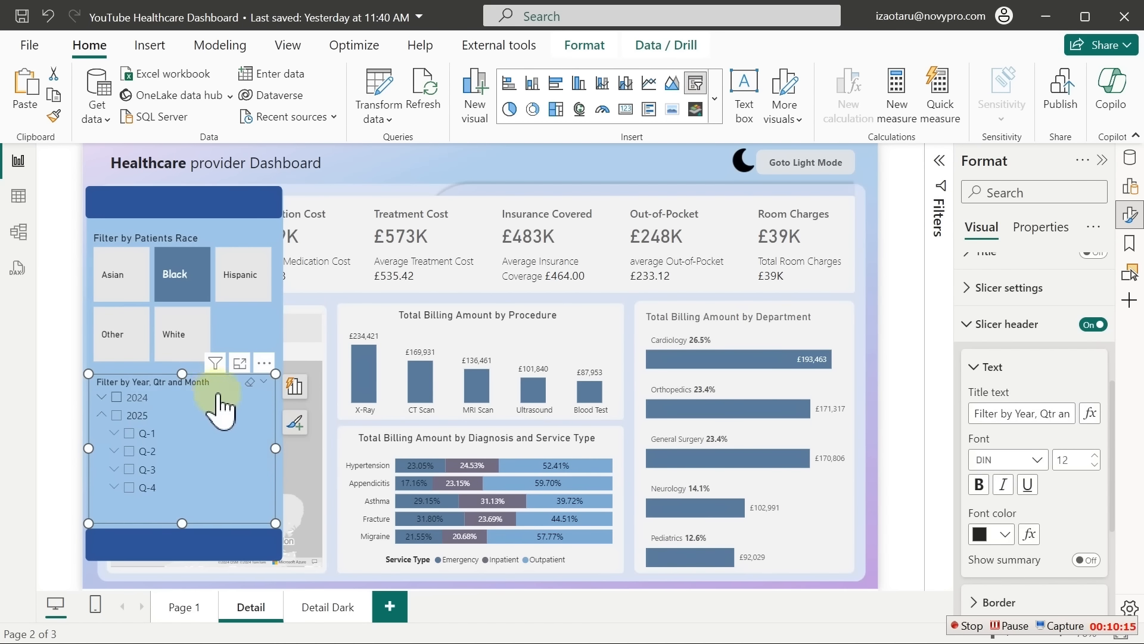
Set the date slicer's item values to Segoe UI size 15
left_click(1013, 326)
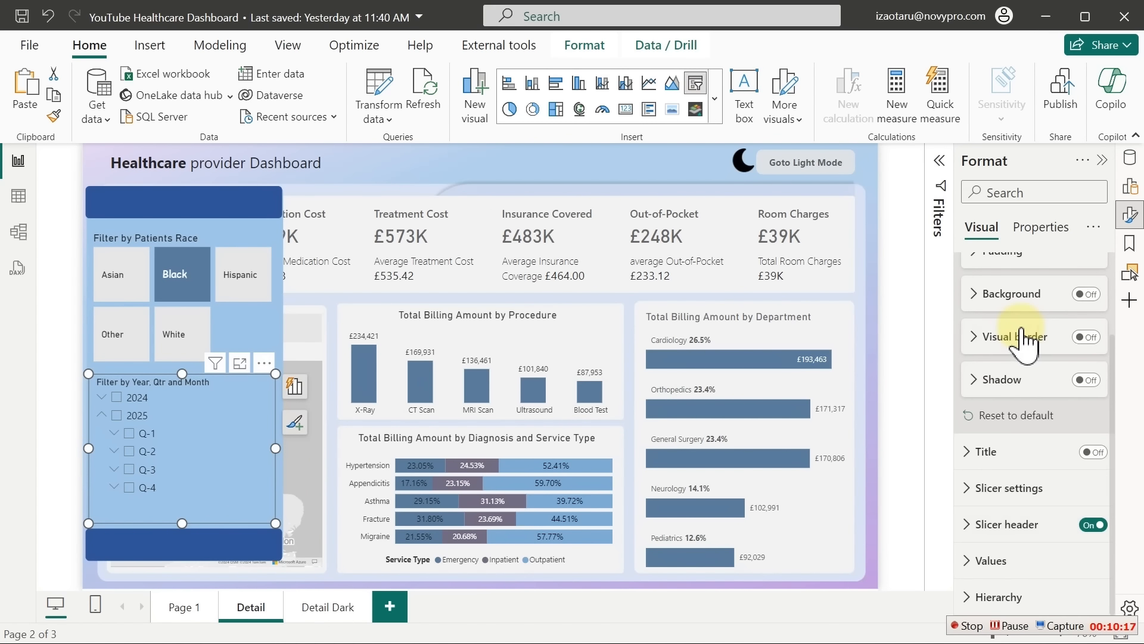
left_click(1001, 560)
left_click_drag(1118, 366, 1119, 500)
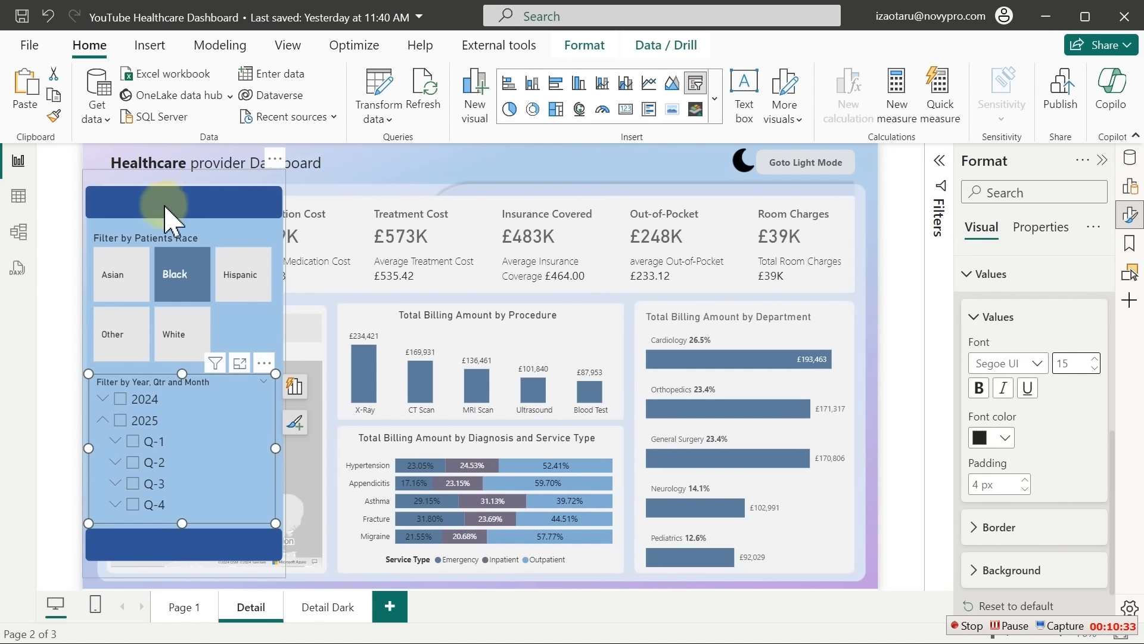
Copy the dashboard title text box onto the panel's top bar and clear its old wording
left_click(338, 156)
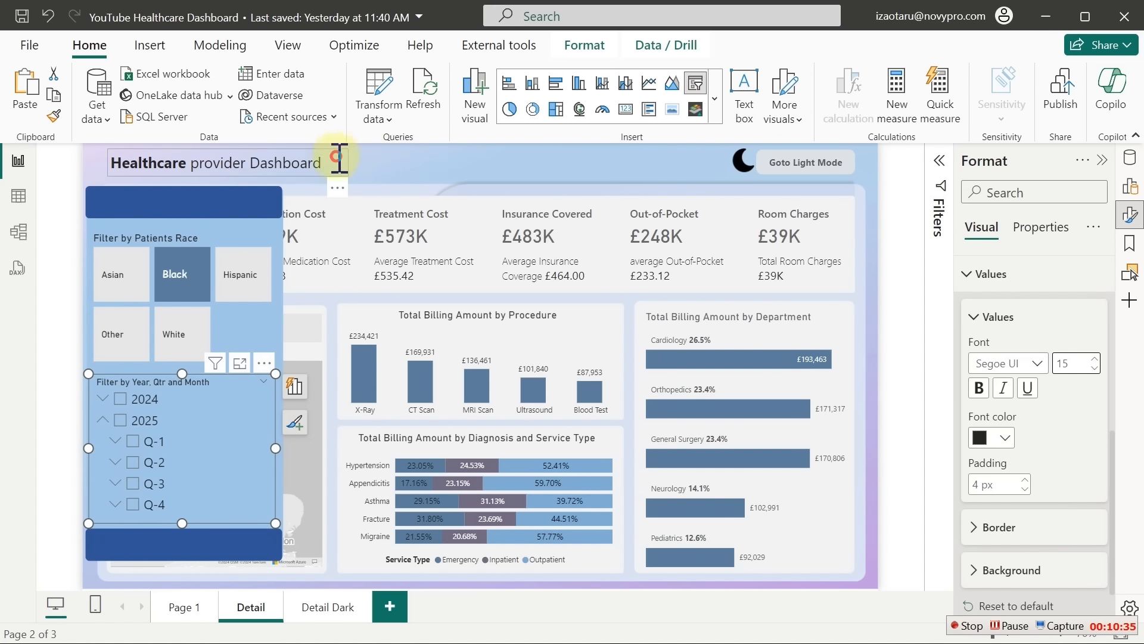
left_click(337, 158)
left_click(332, 150)
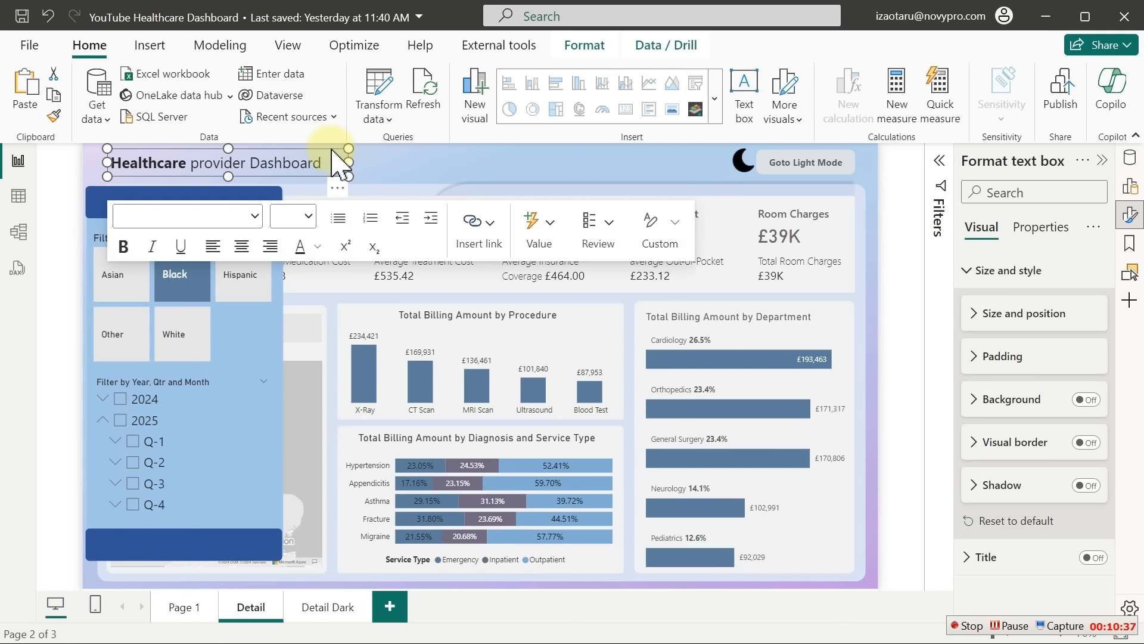
left_click_drag(331, 149, 337, 155)
left_click_drag(295, 222, 602, 182)
left_click(471, 158)
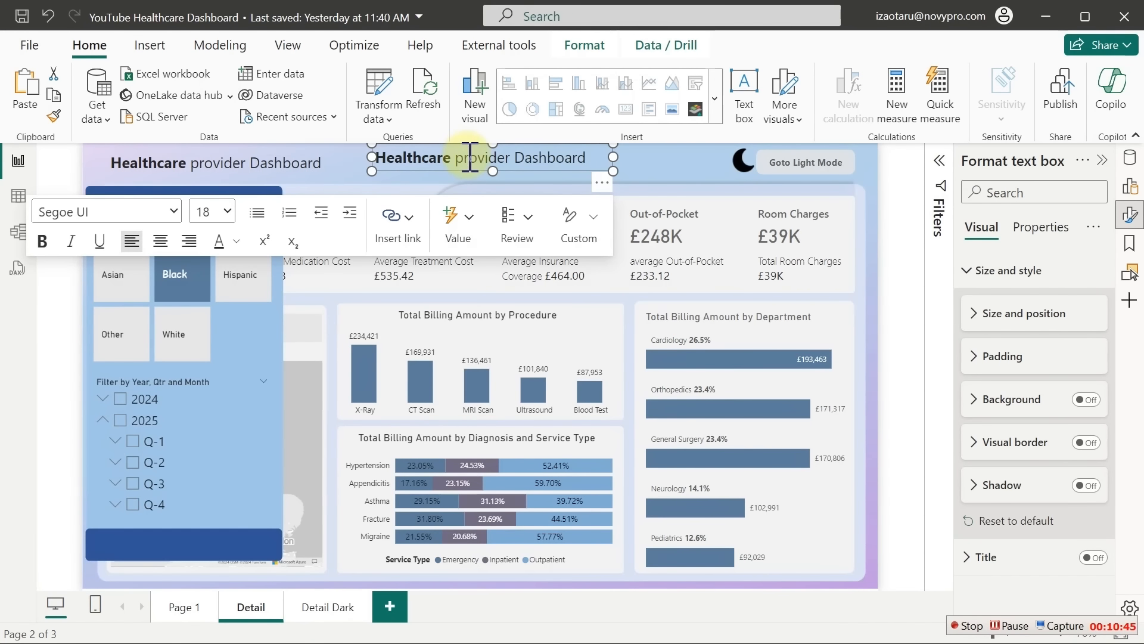
key("ctrl+a")
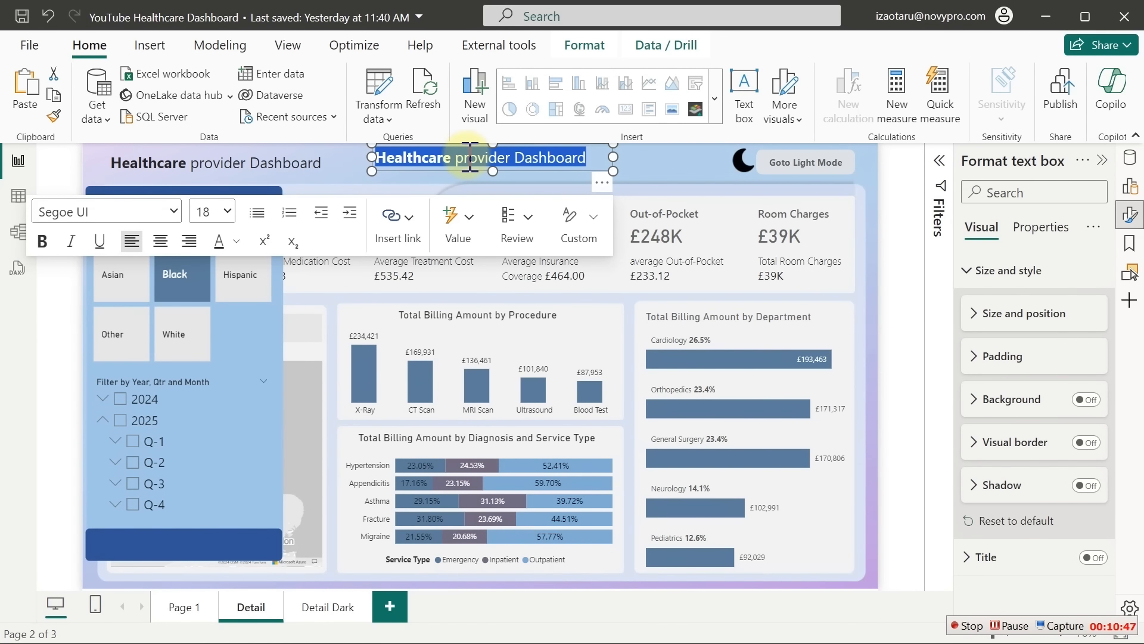
key("Delete")
left_click(470, 156)
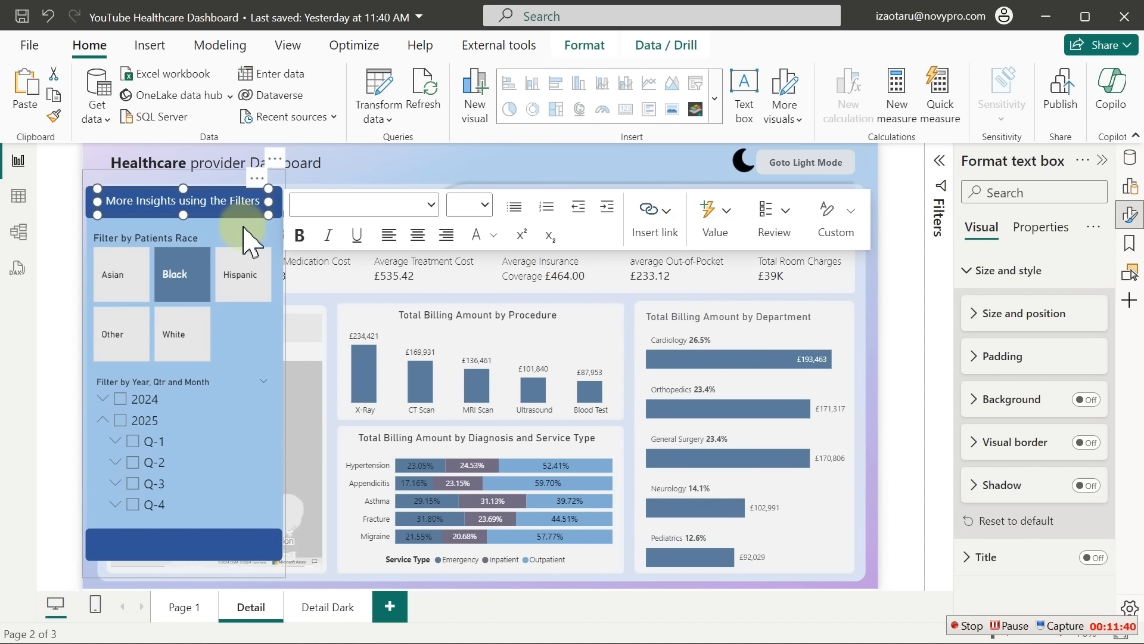
Filter the dashboard to 2024 and select the Race slicer with the panel background
left_click(226, 253)
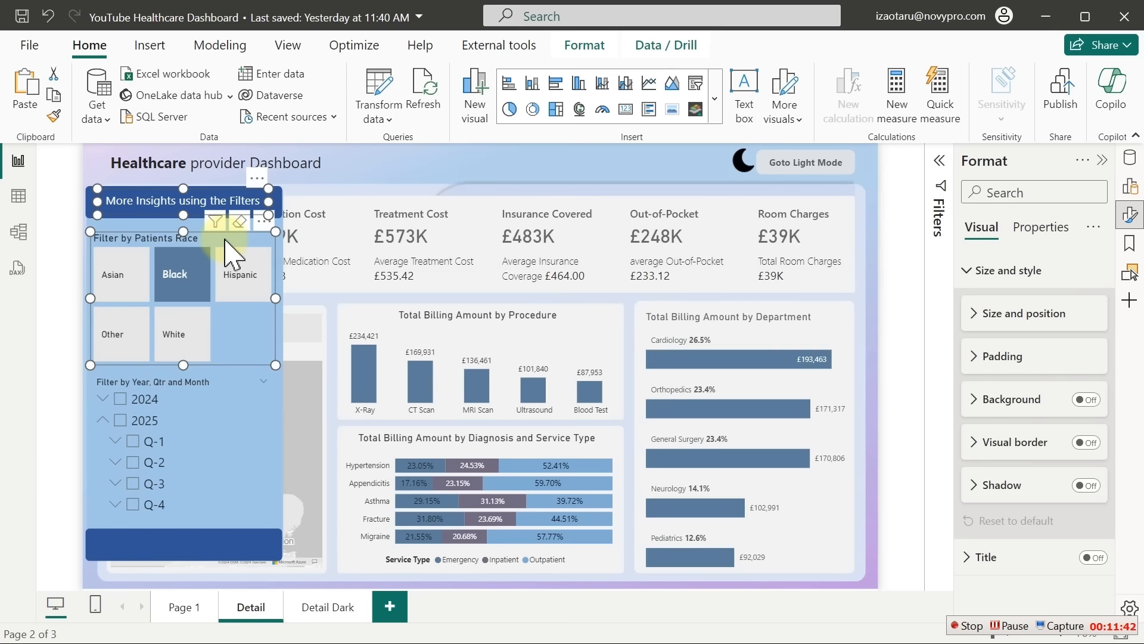
left_click(200, 402)
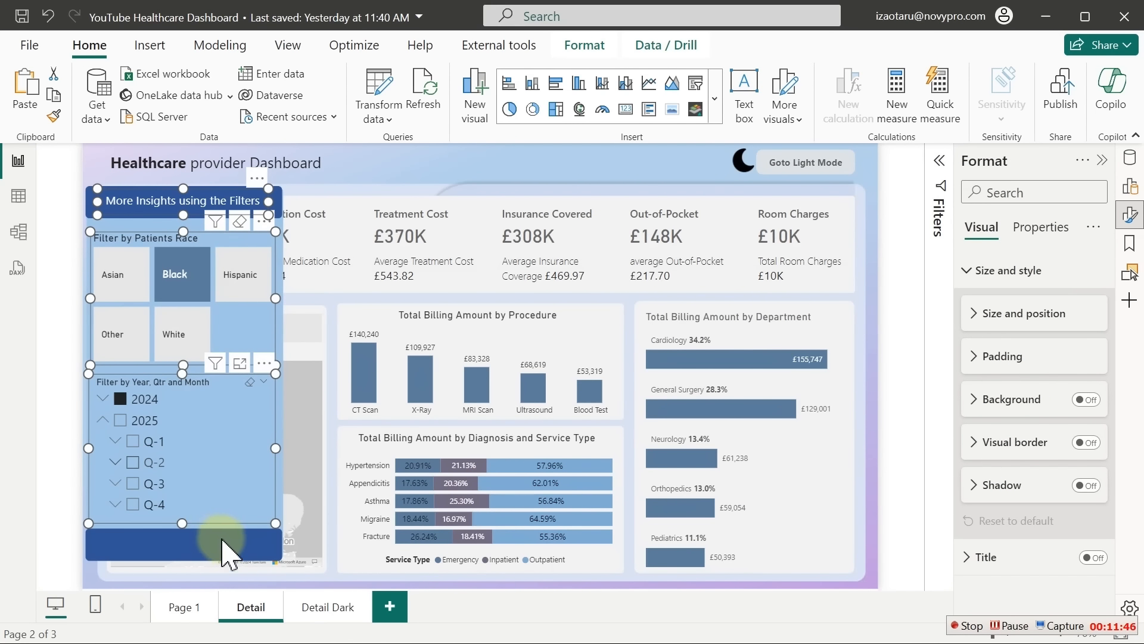
left_click(225, 558)
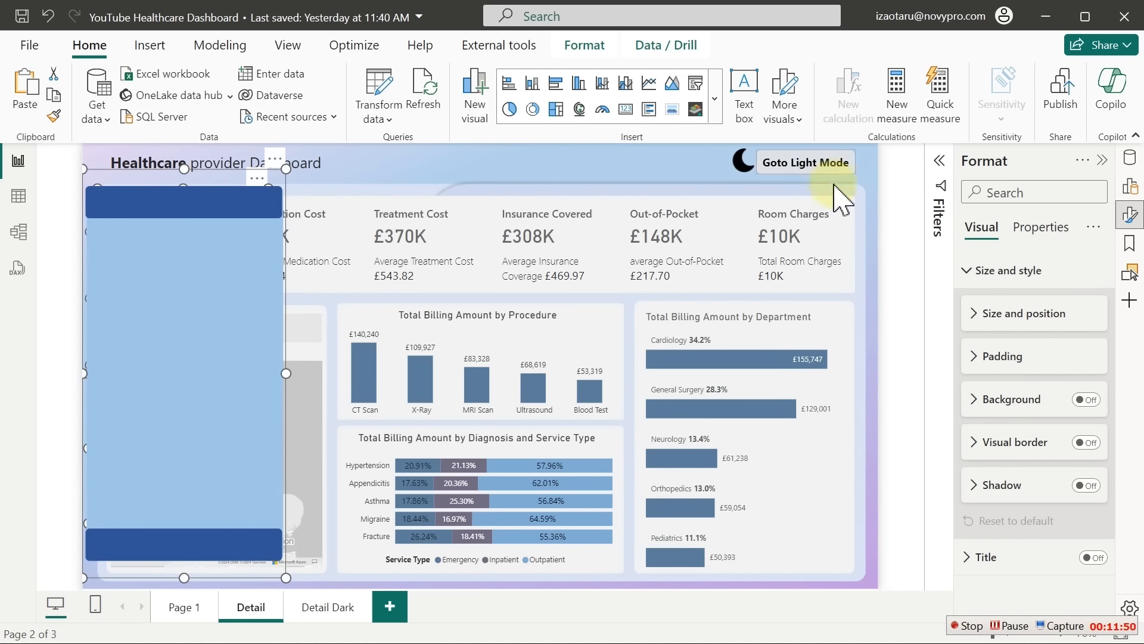
Enable the Bookmarks and Selection panes and show the Selection pane's layer list
left_click(1130, 300)
scroll(1112, 389, "down", 5)
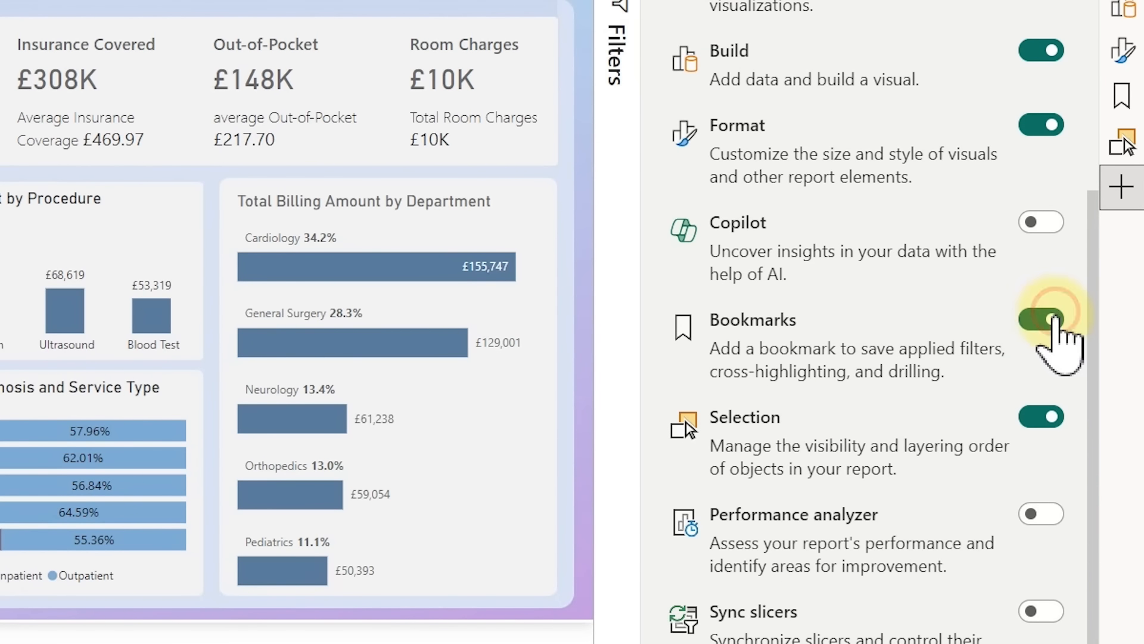
left_click(1049, 320)
left_click(1046, 418)
left_click(1044, 417)
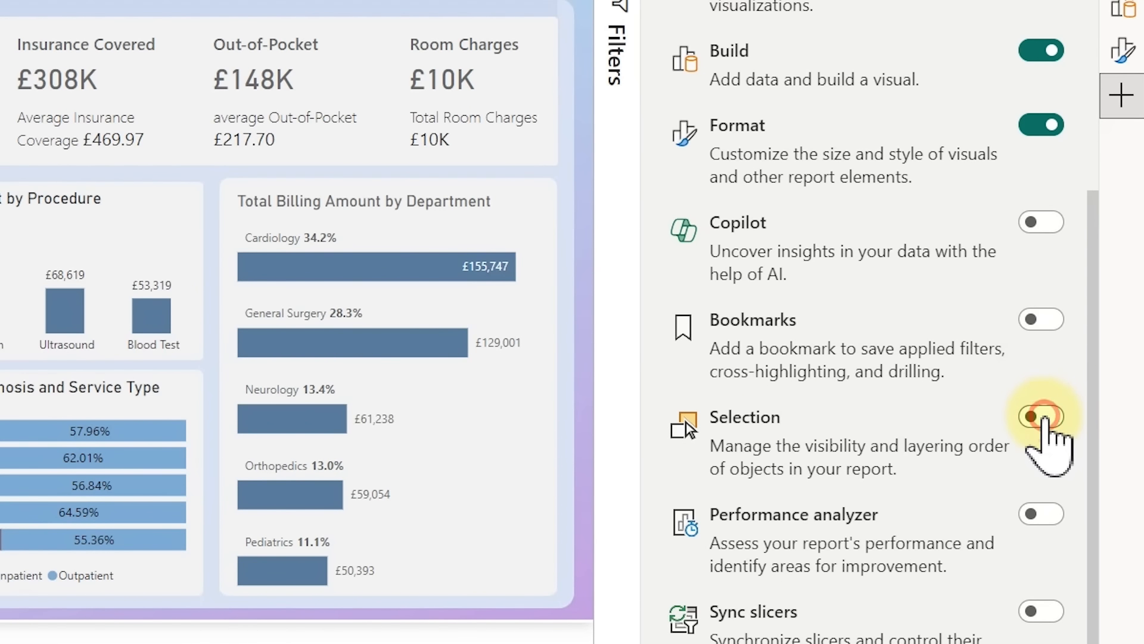
left_click(1039, 320)
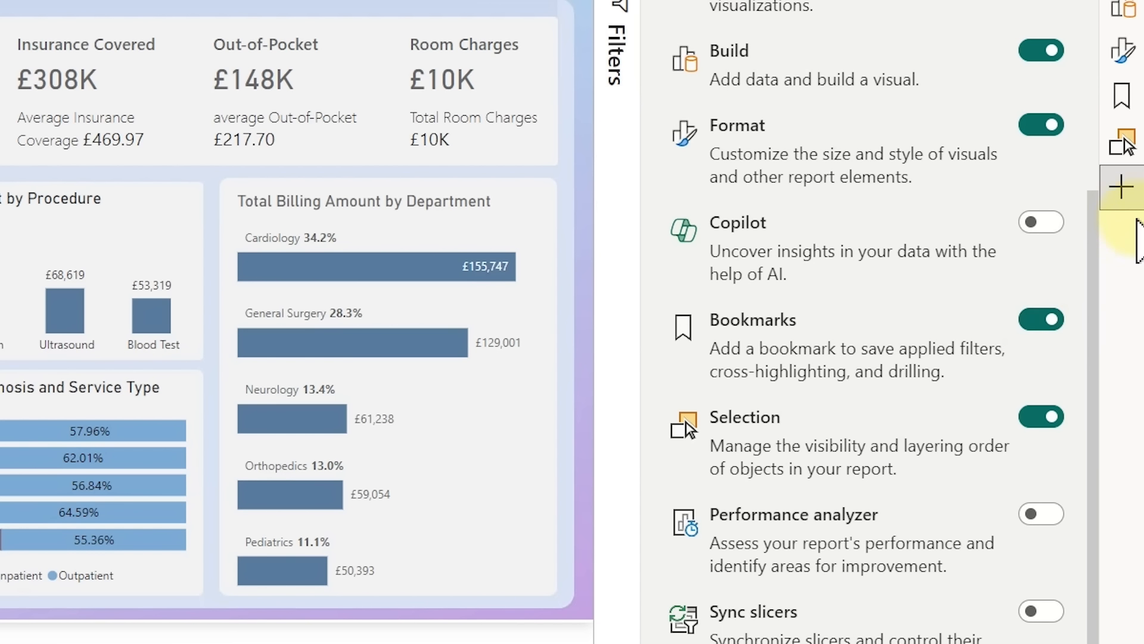
left_click(1126, 140)
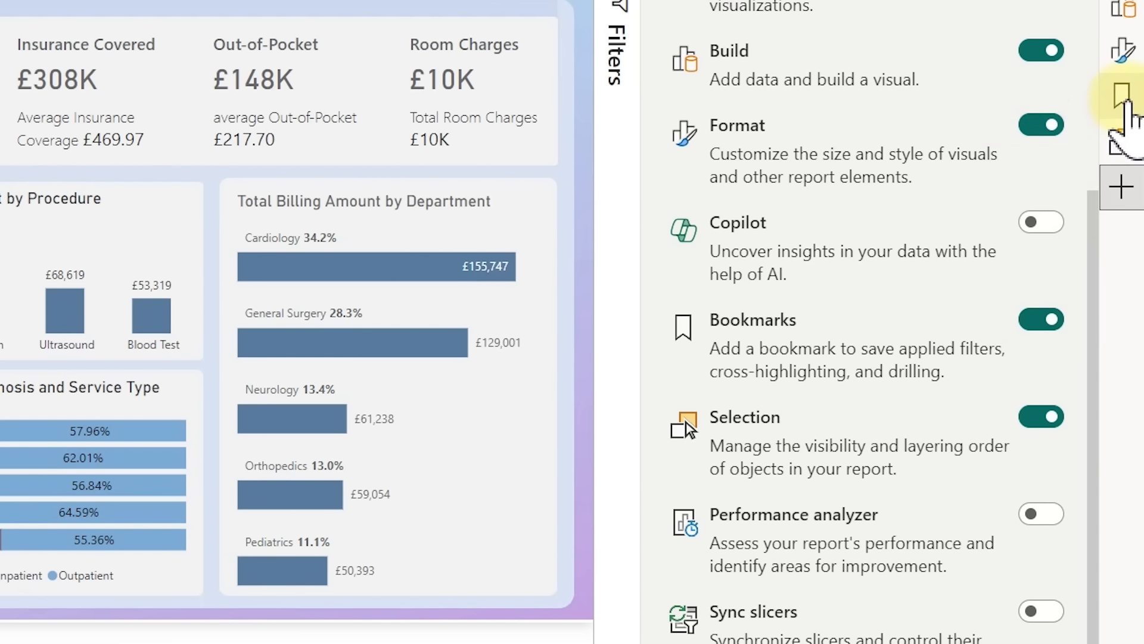
left_click(1125, 145)
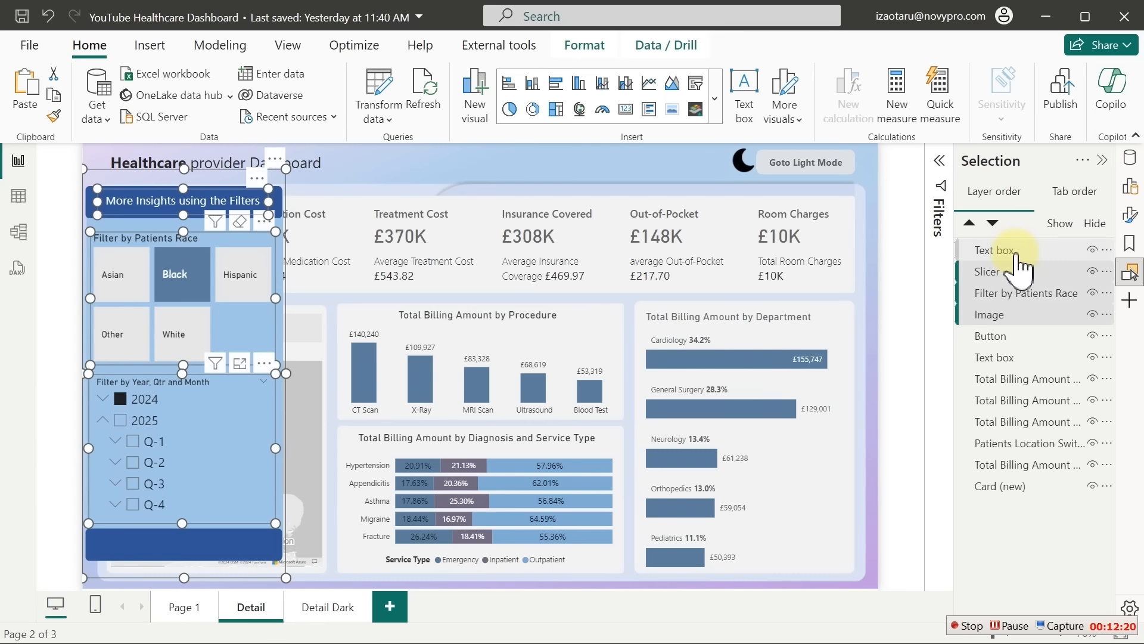
Group the selected heading, slicer and panel-image layers and rename the group 'Slicer A'
right_click(1020, 268)
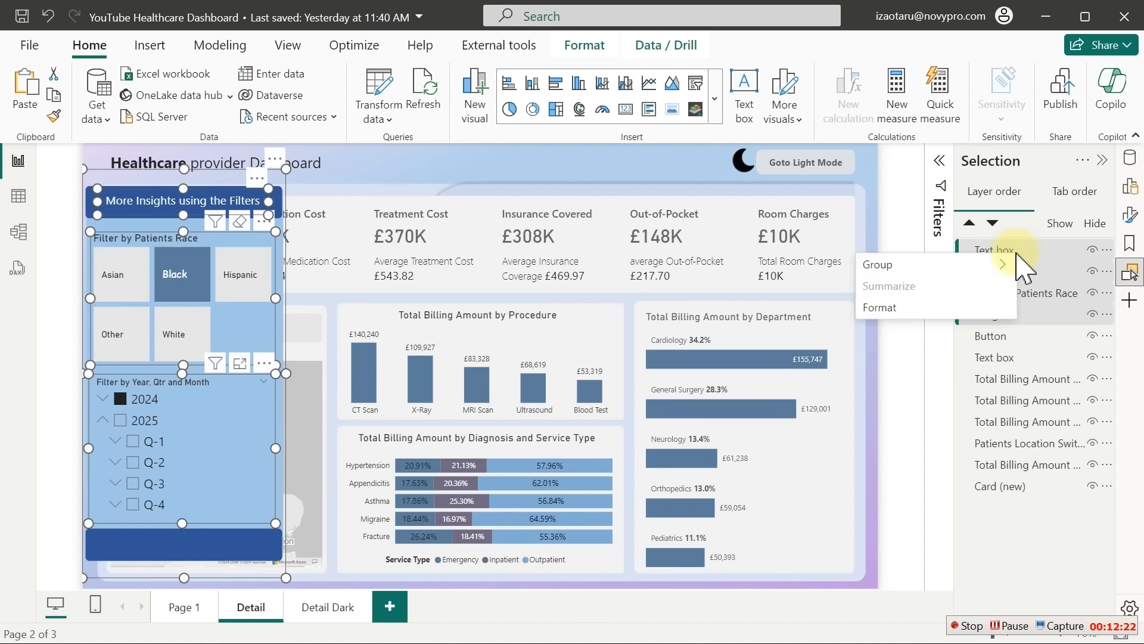
mouse_move(882, 264)
left_click(784, 267)
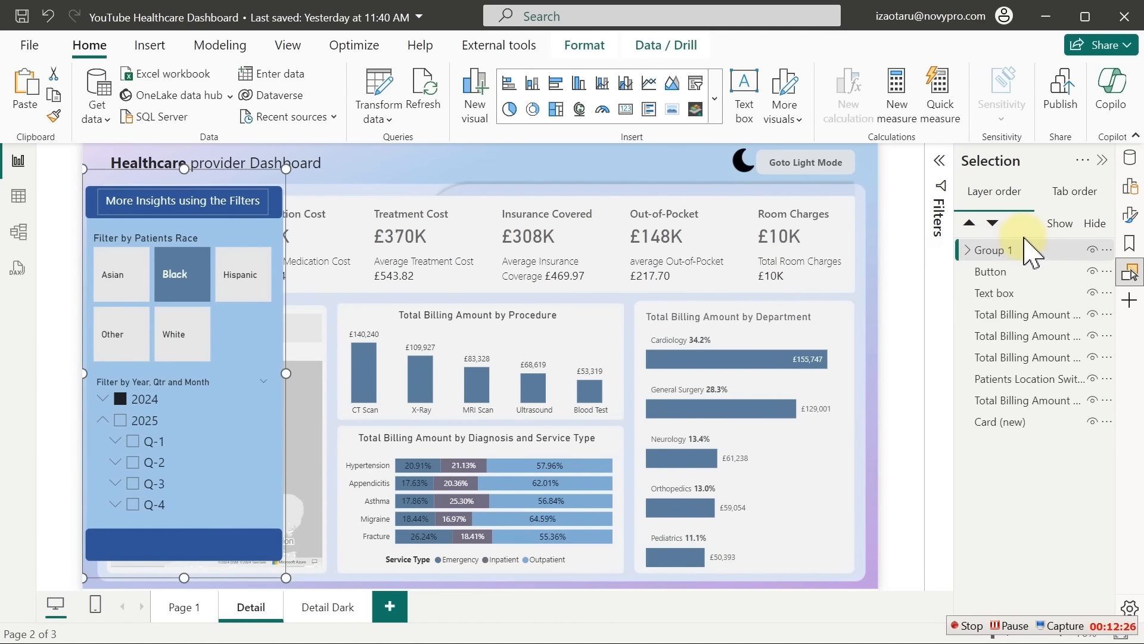
double_click(1013, 251)
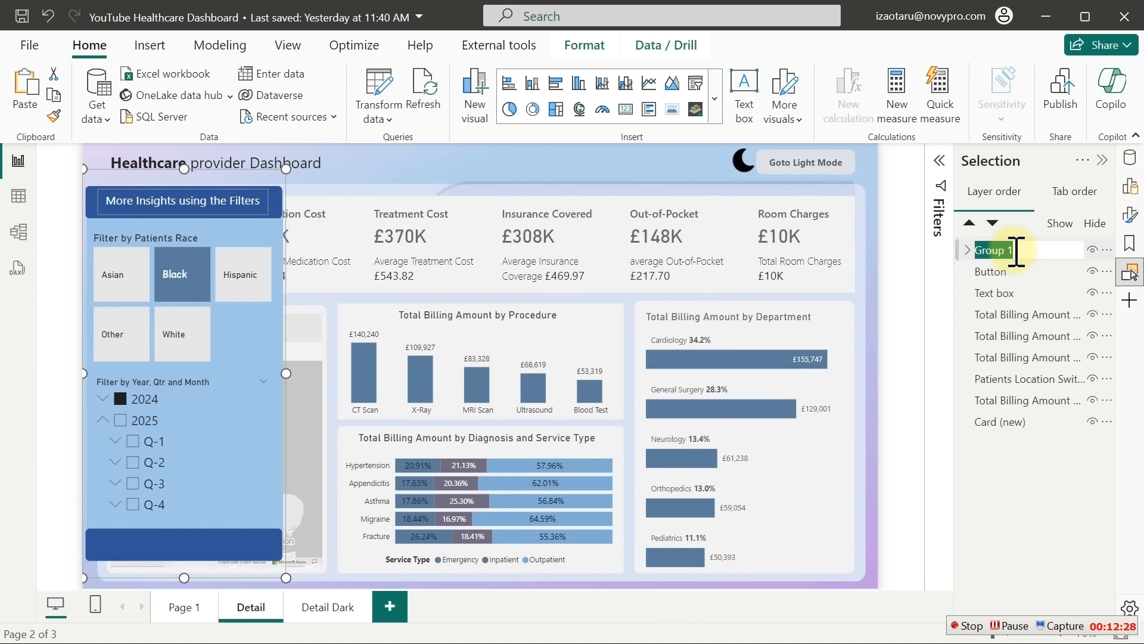
type("Slicser A")
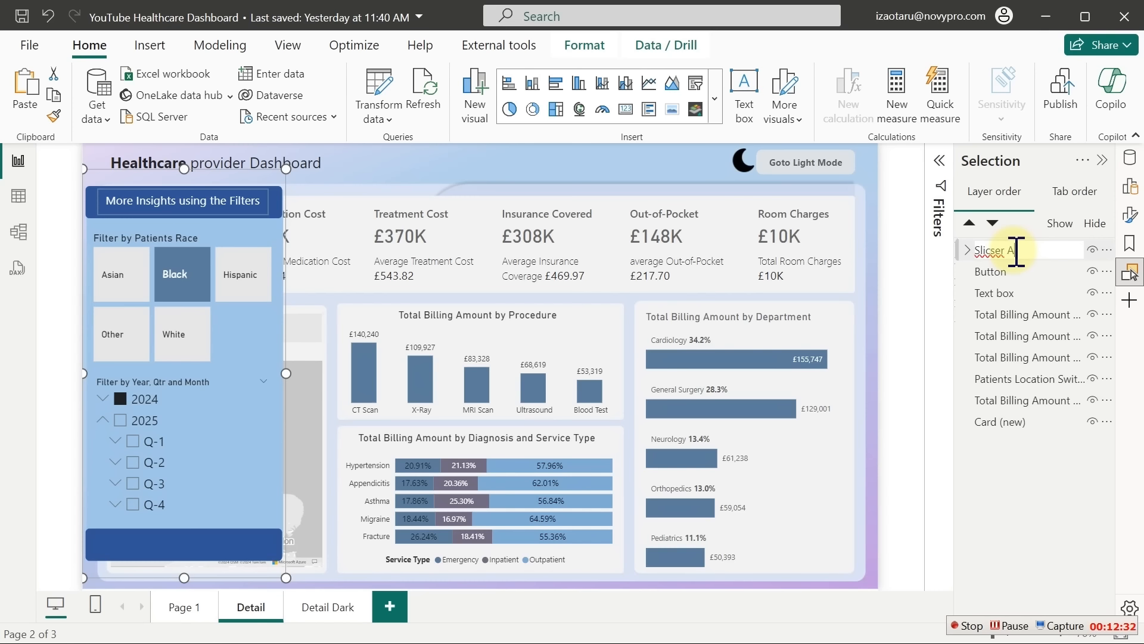
key("Return")
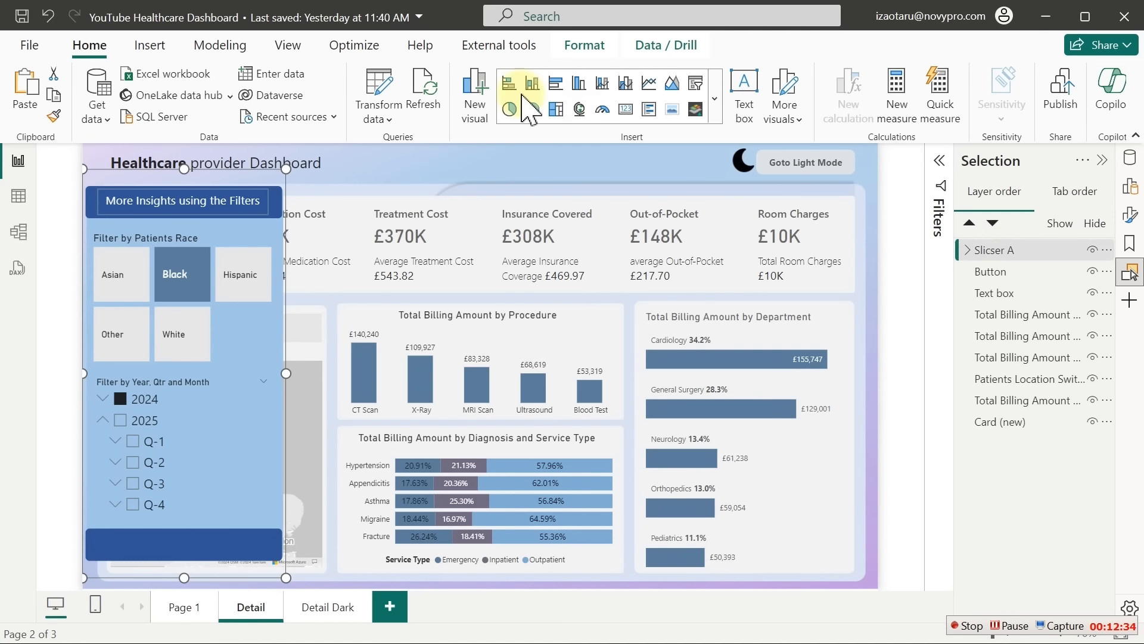